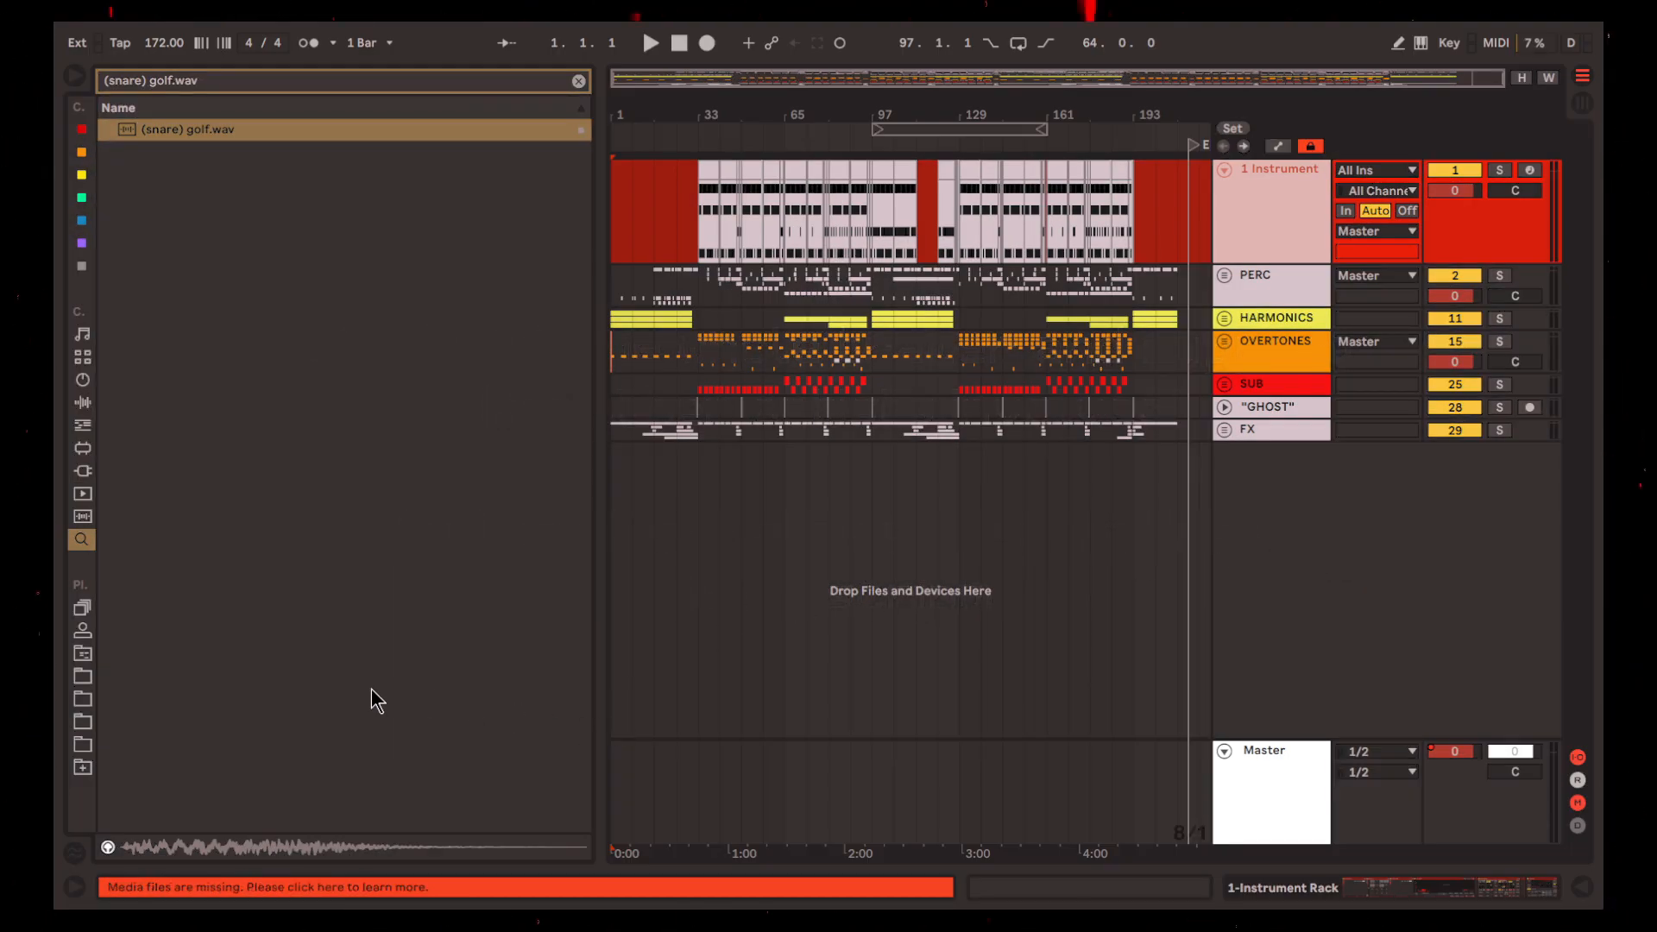
Open the missing media files list and relink the missing samples, replacing the unresolved hi-hat with [G!] BOMB[1] - HH 22.wav
click(222, 887)
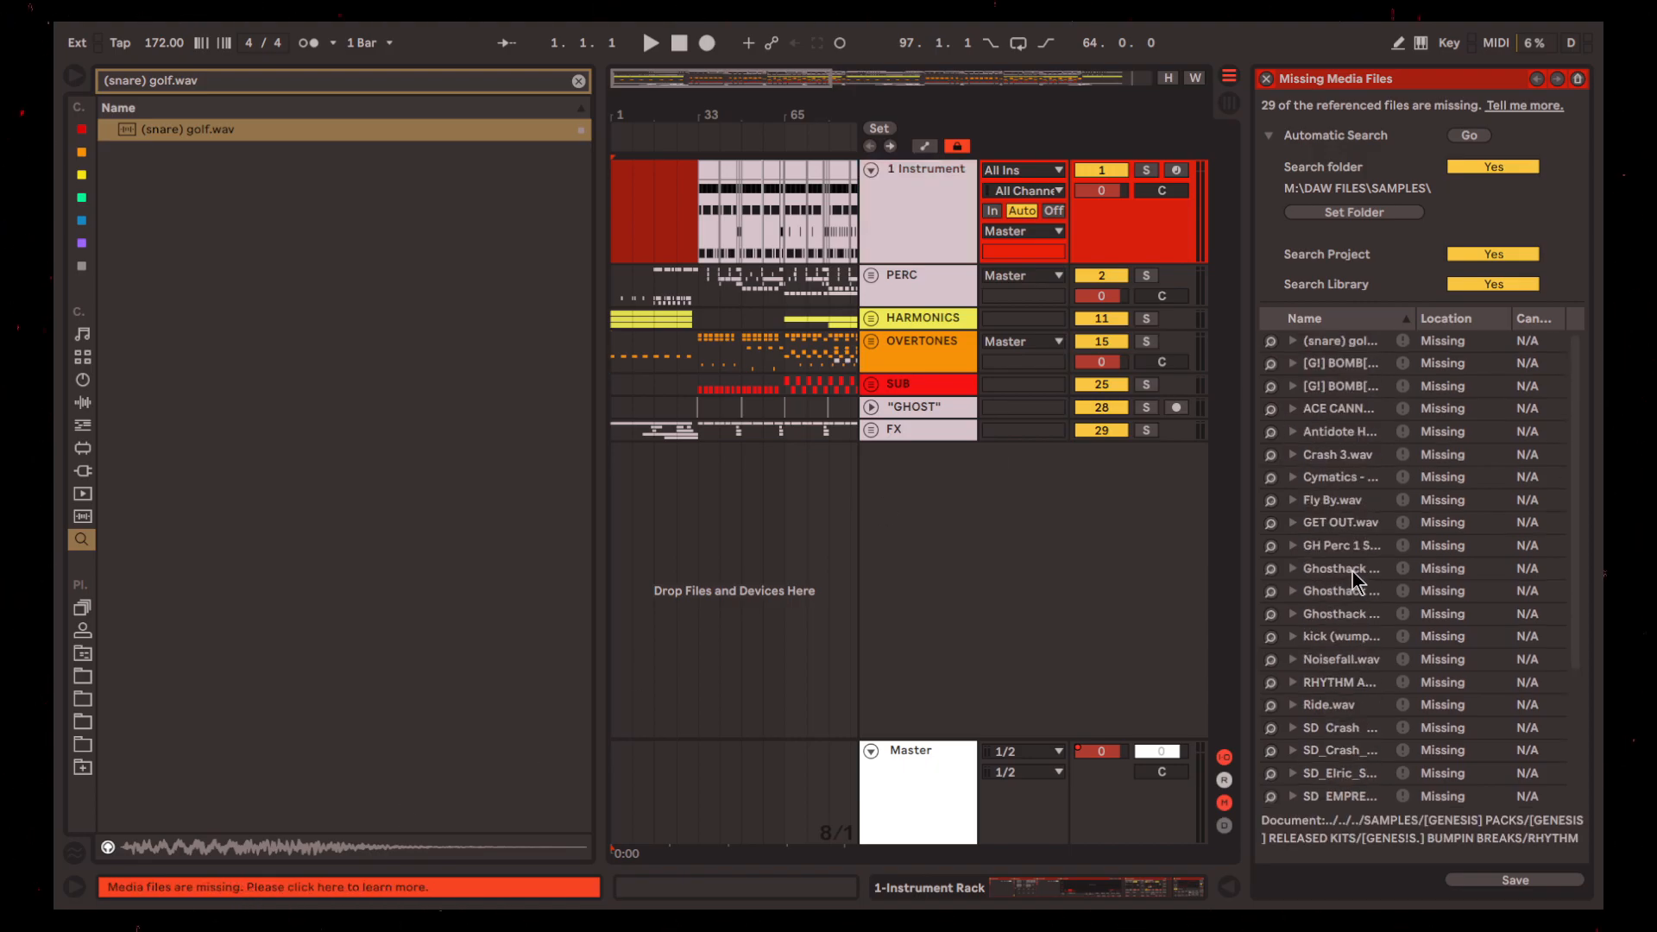
click(1270, 341)
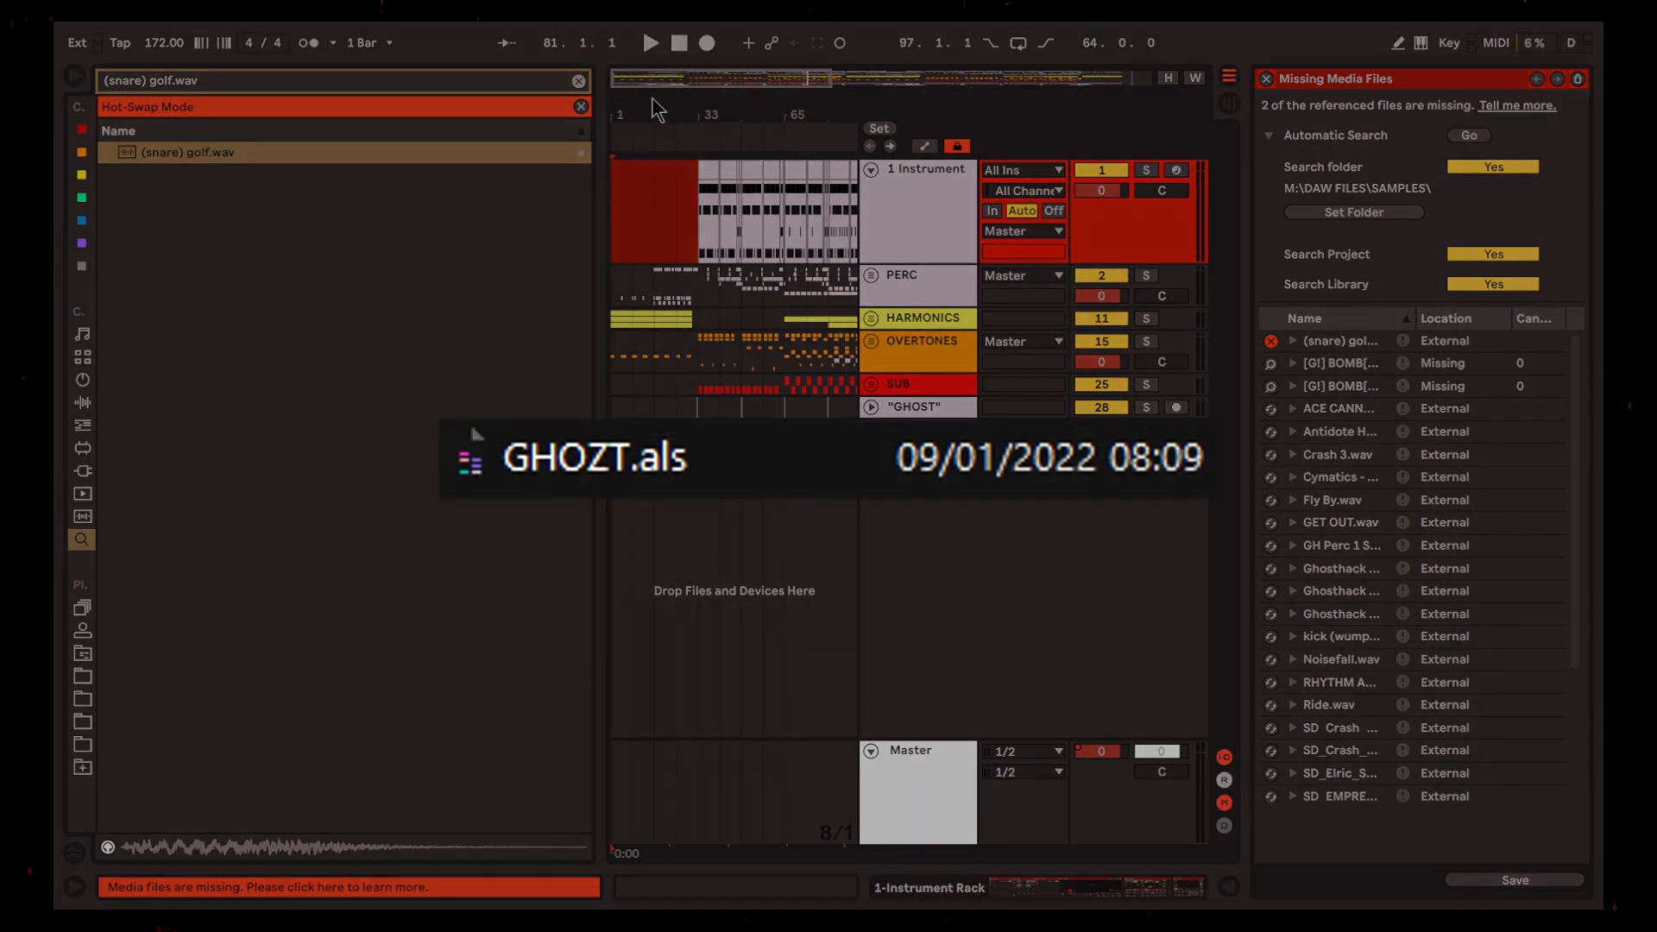
click(1294, 368)
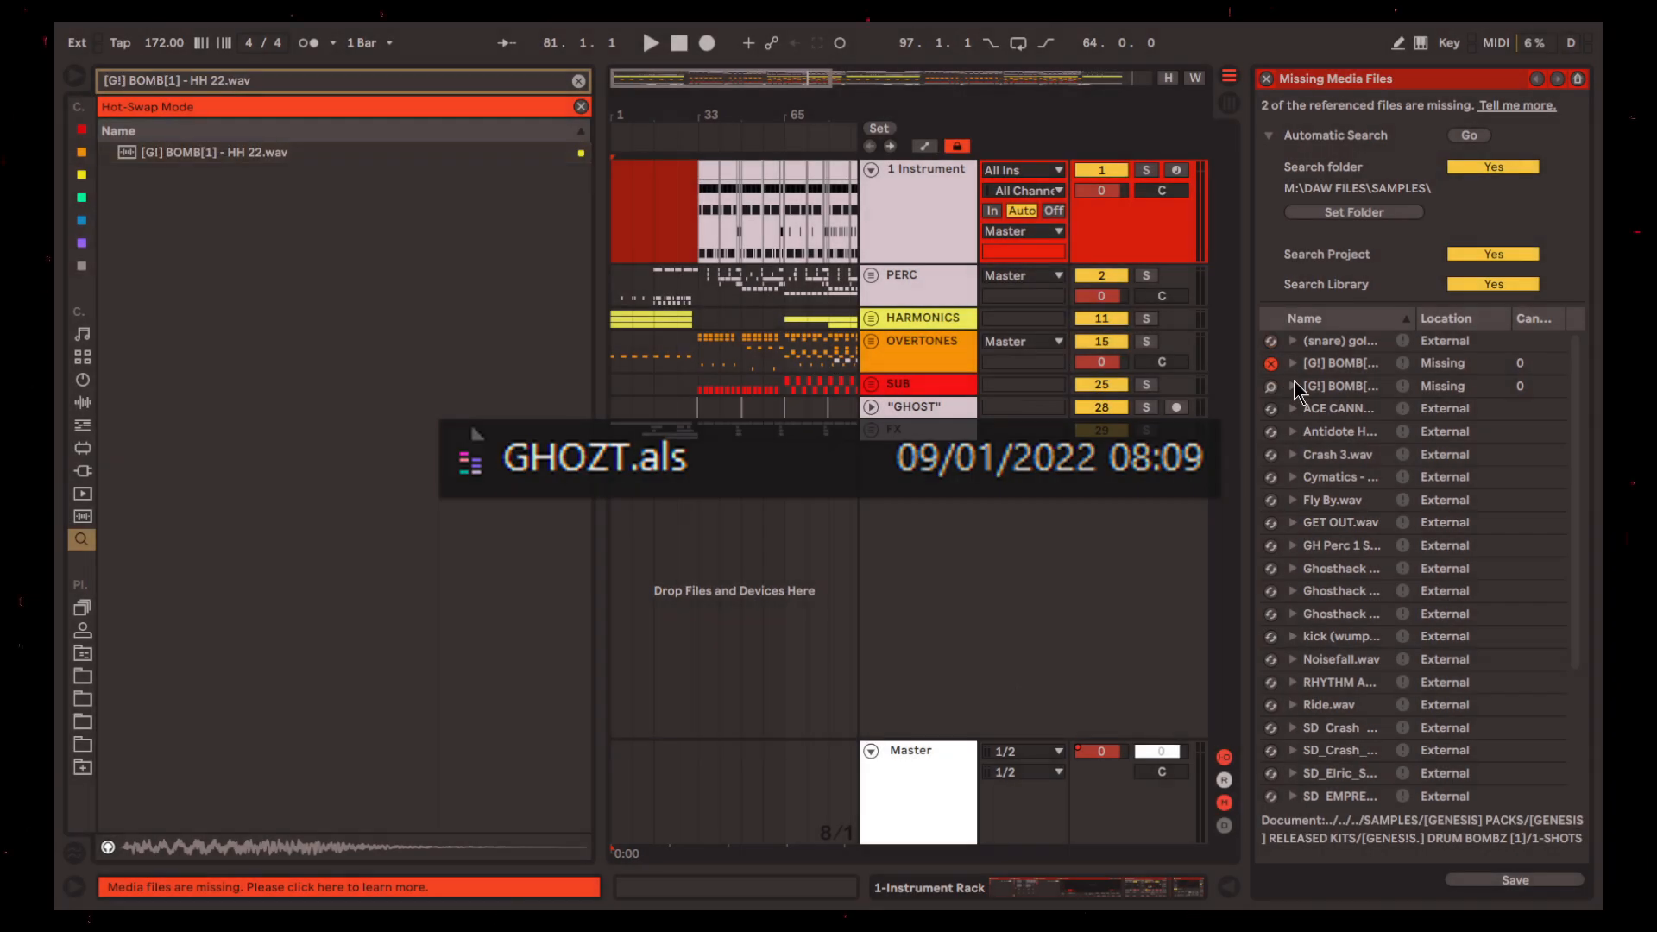
double_click(264, 153)
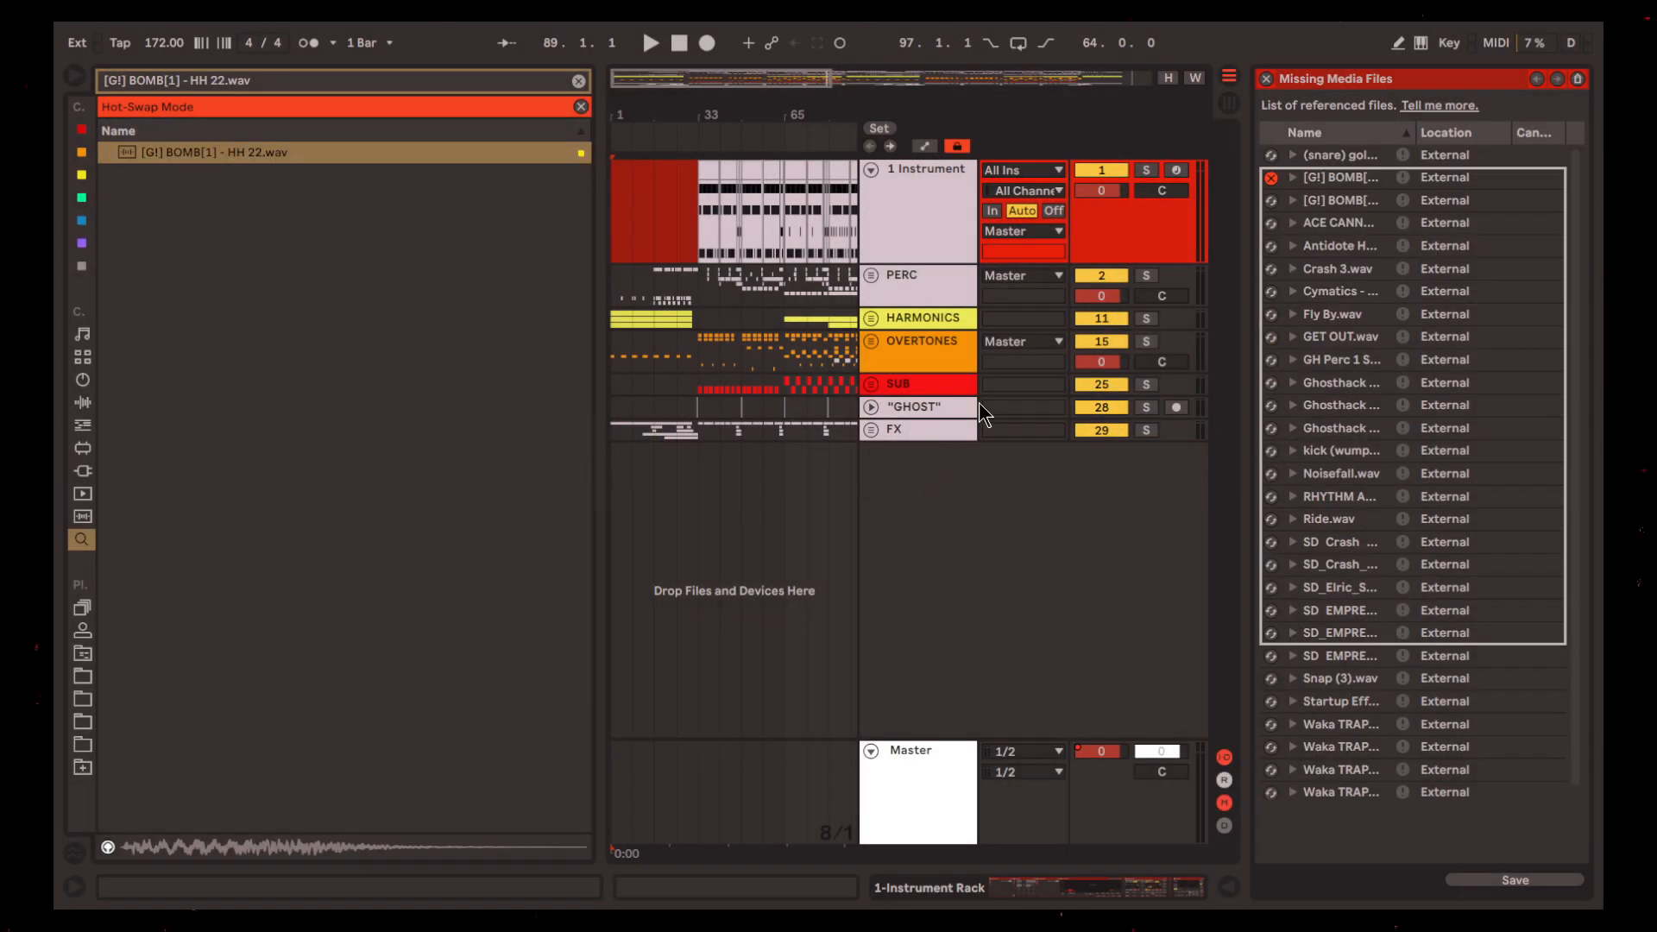
Show the device chain of the Instrument track and solo that track together with the PERC group
click(806, 430)
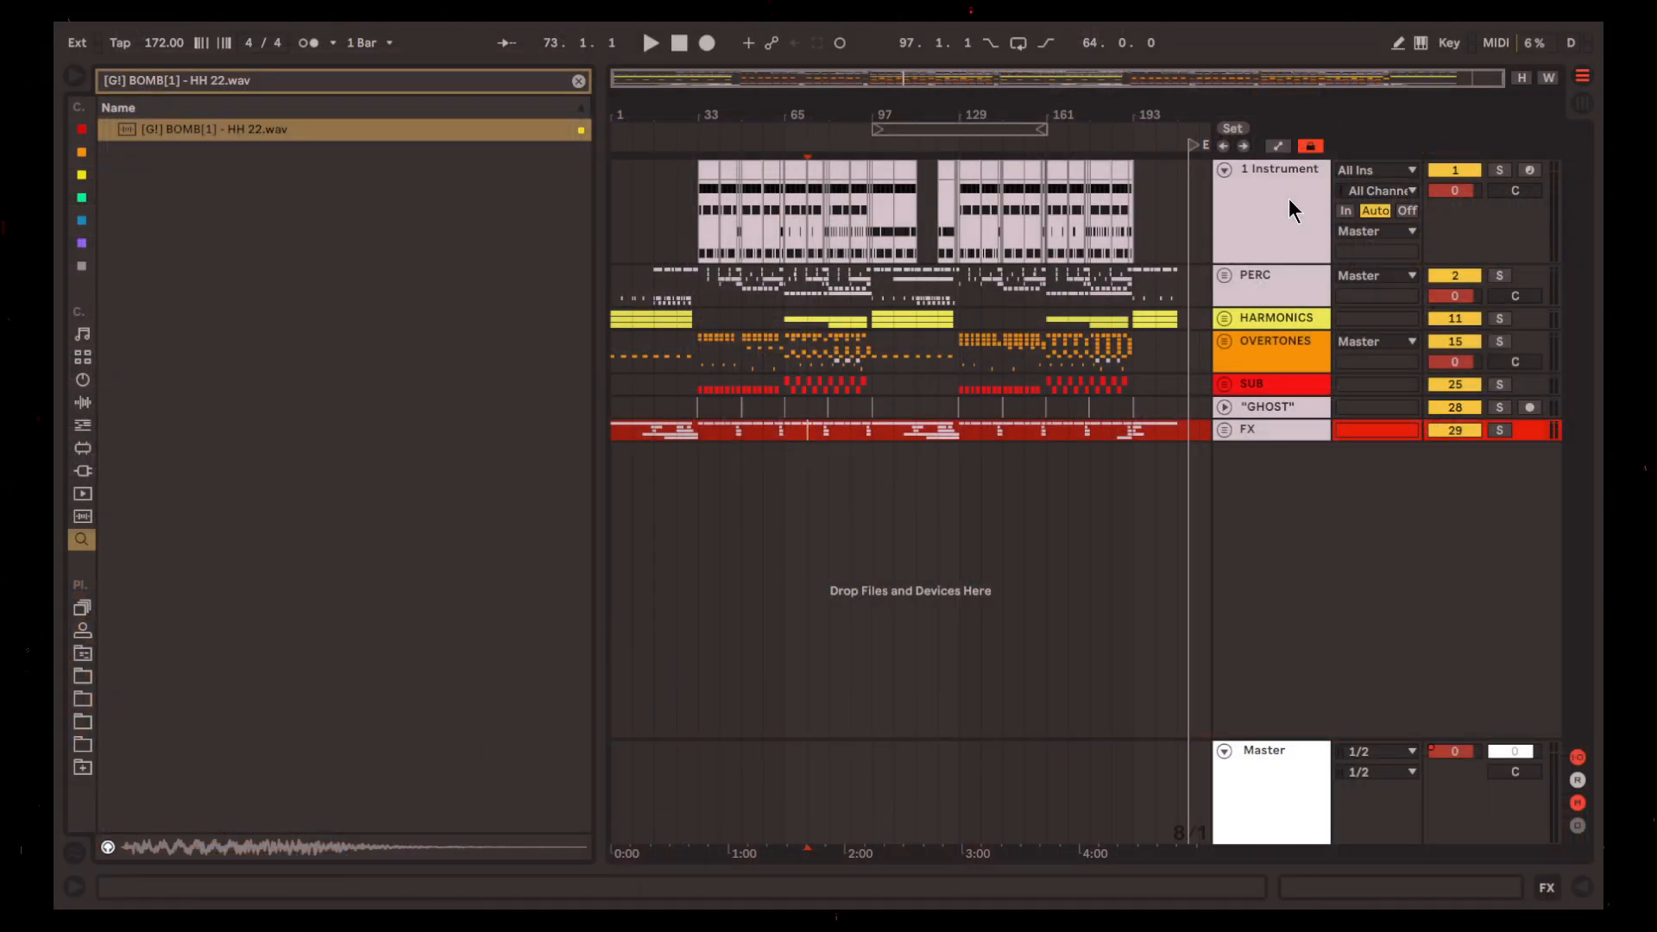
click(1288, 199)
key(shift+Tab)
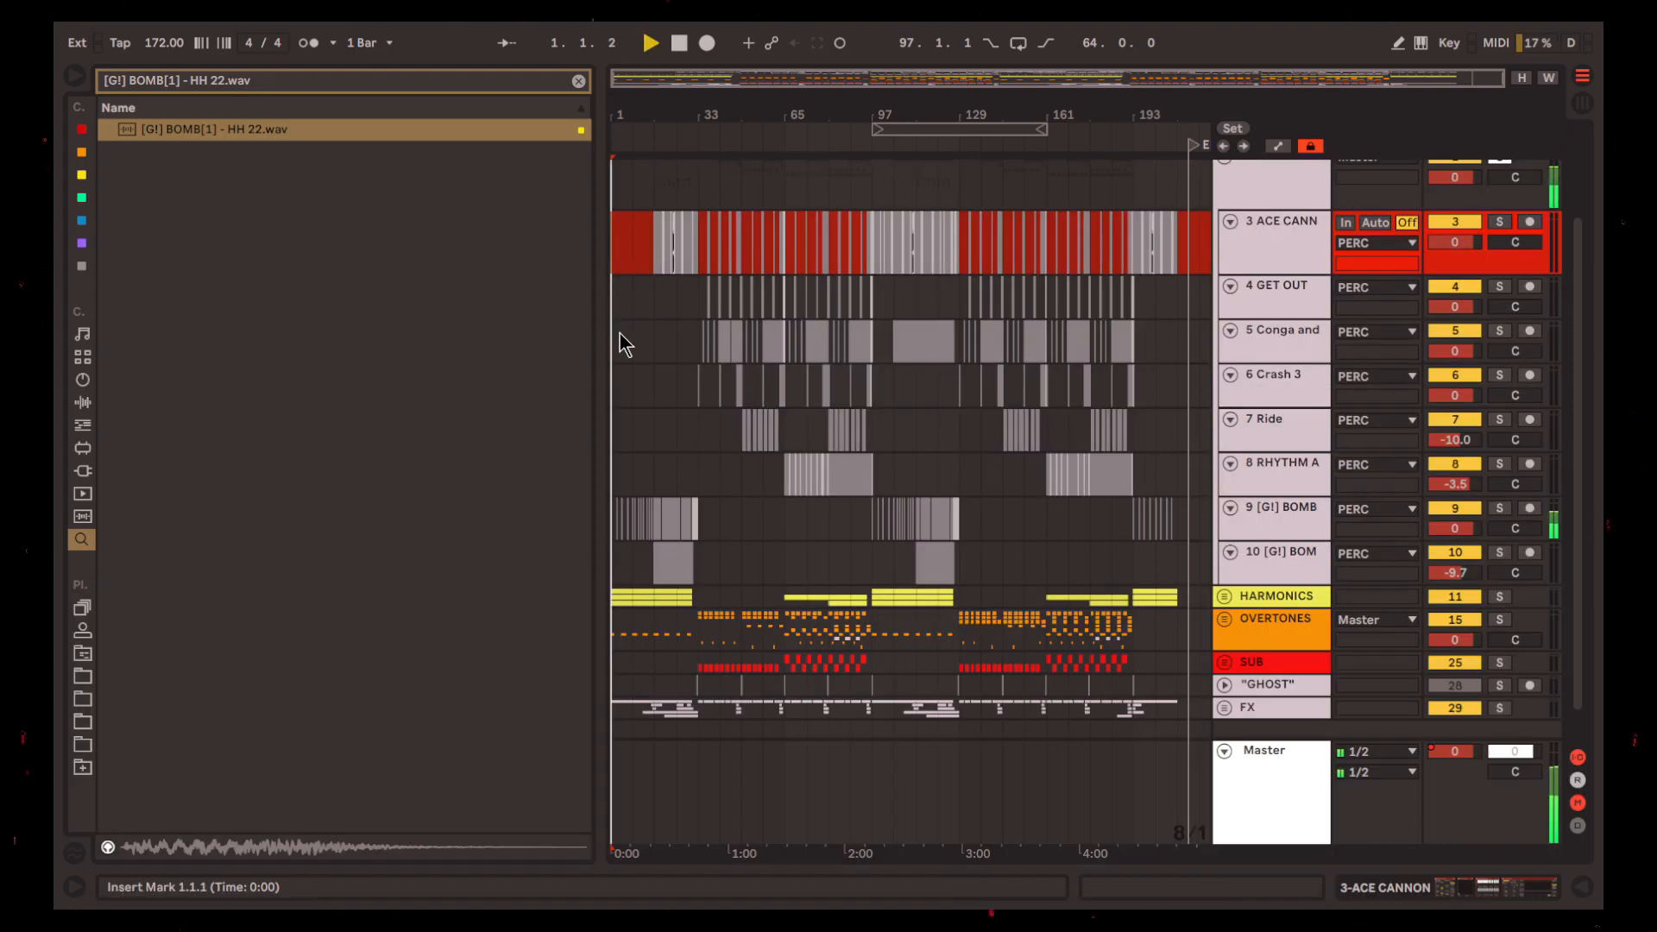
Unfold the PERC group and play the start of the arrangement from bar 1, stopping after a few bars
scroll(619, 332, up, 3)
scroll(863, 574, up, 3)
scroll(834, 544, down, 1)
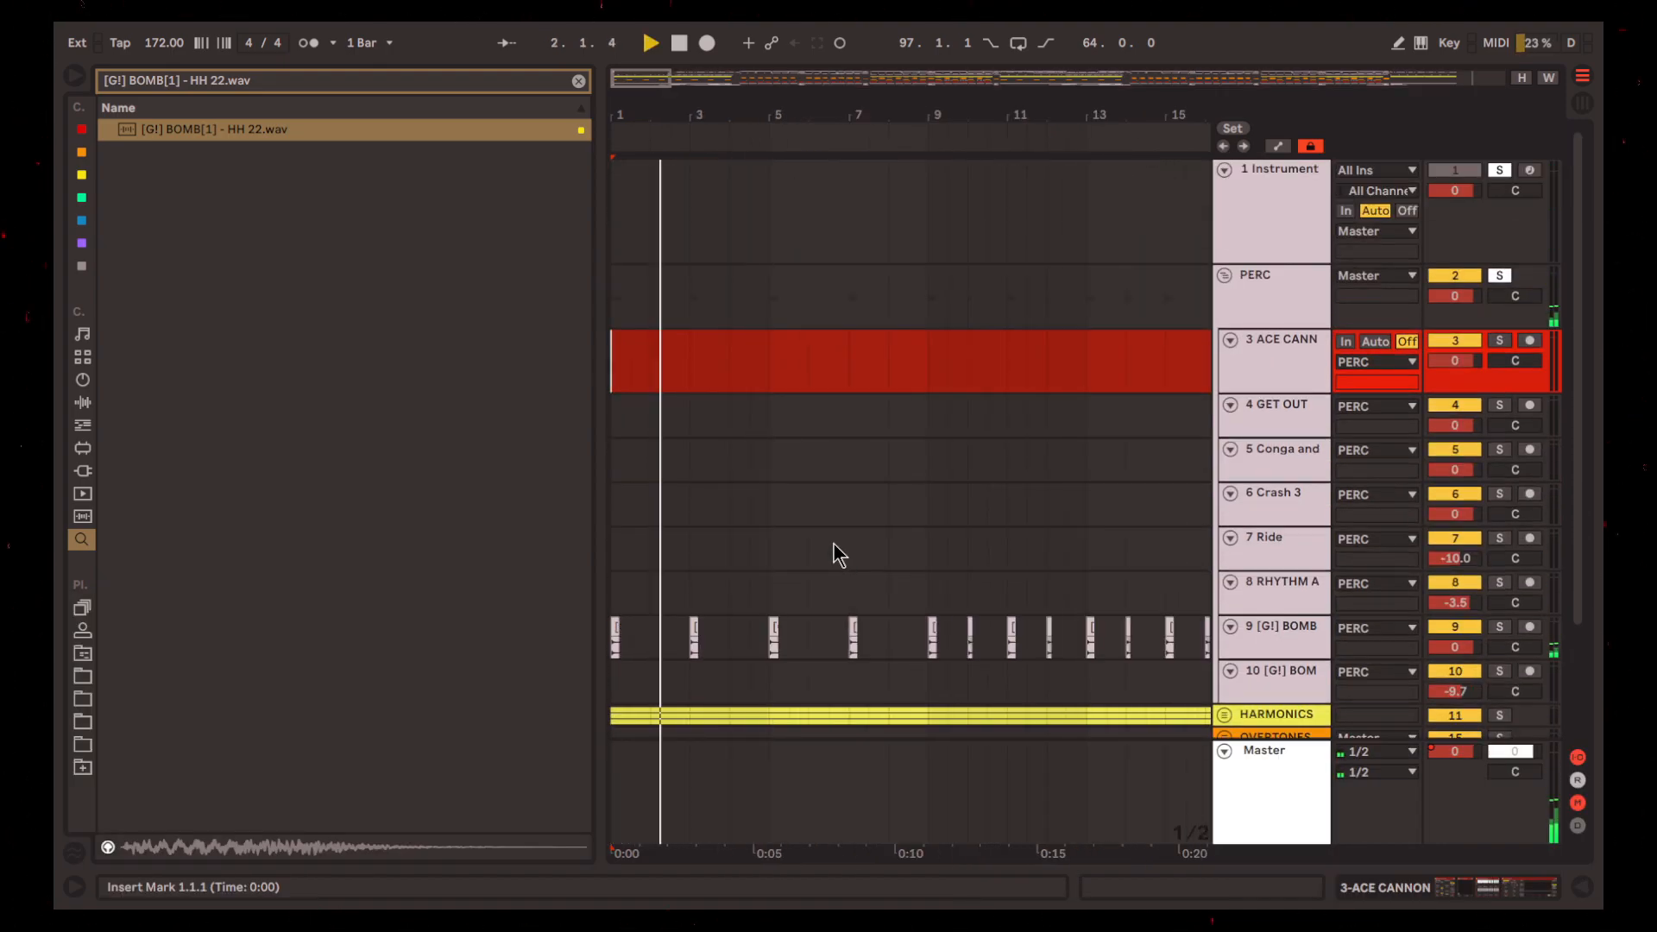
scroll(751, 661, down, 1)
scroll(750, 661, up, 3)
scroll(773, 635, down, 3)
key(space)
Select track 9 [G!] BOMB in the PERC group and show its effects chain
scroll(920, 587, down, 3)
scroll(880, 592, down, 2)
scroll(695, 537, up, 5)
scroll(932, 528, left, 3)
scroll(1023, 512, left, 3)
click(1304, 486)
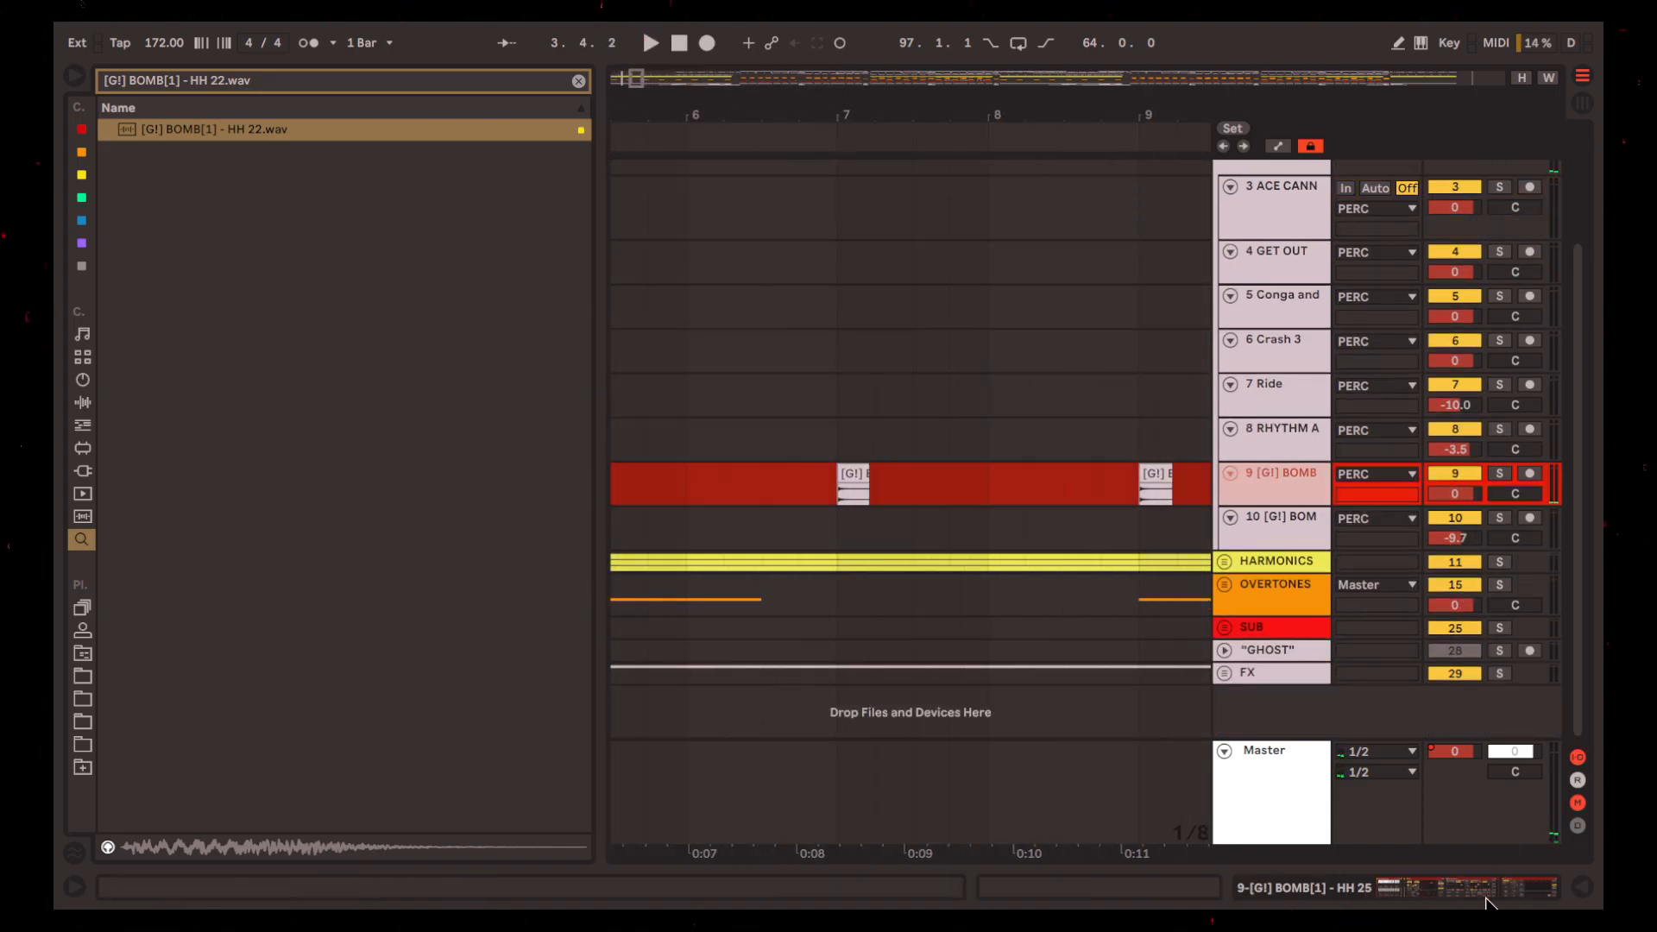
click(1485, 895)
scroll(713, 469, down, 5)
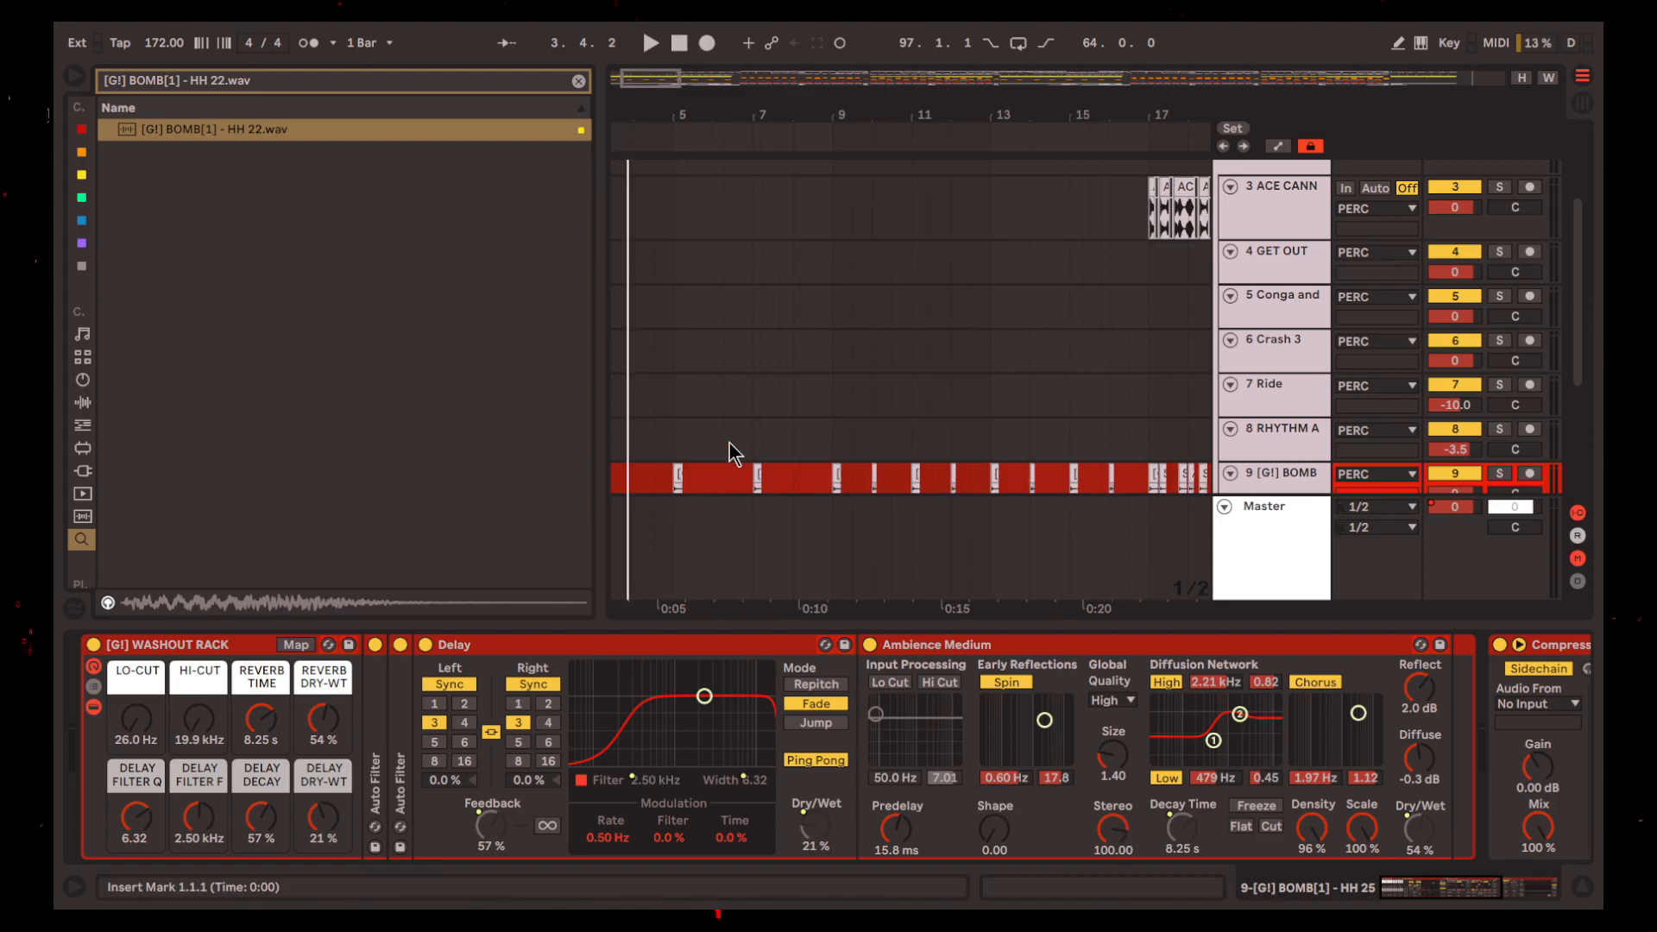
Clear the browser search and listen to the intro percussion from bar 1 with the [G!] WASHOUT RACK selected
scroll(751, 435, down, 3)
key(space)
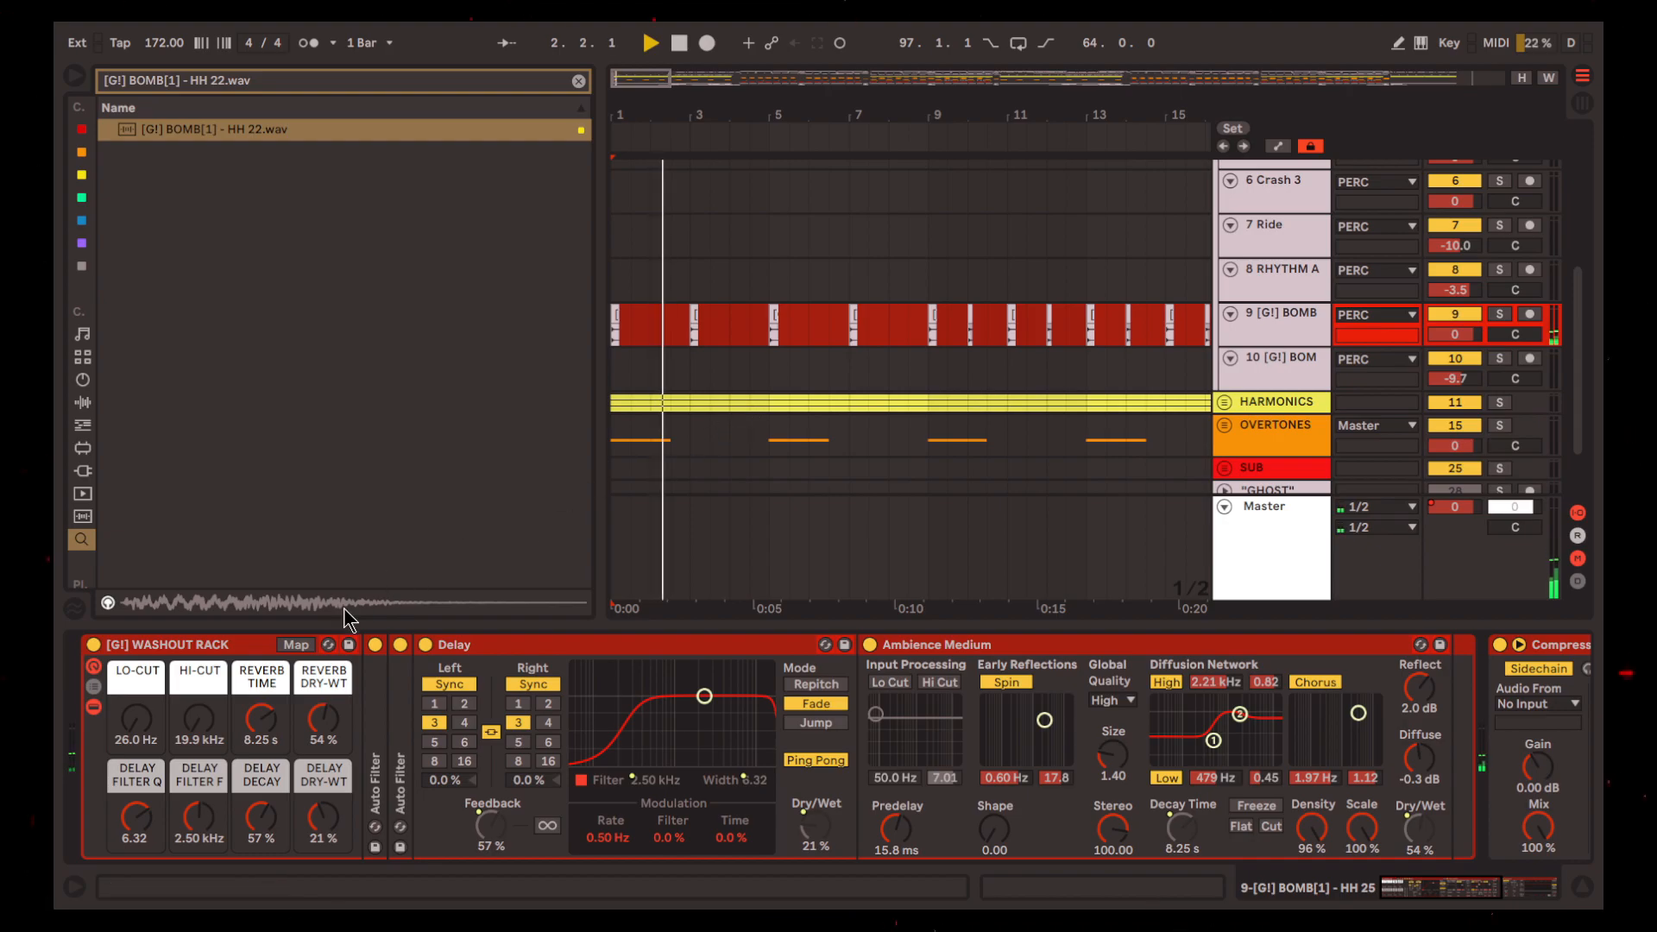
click(225, 651)
key(super+f)
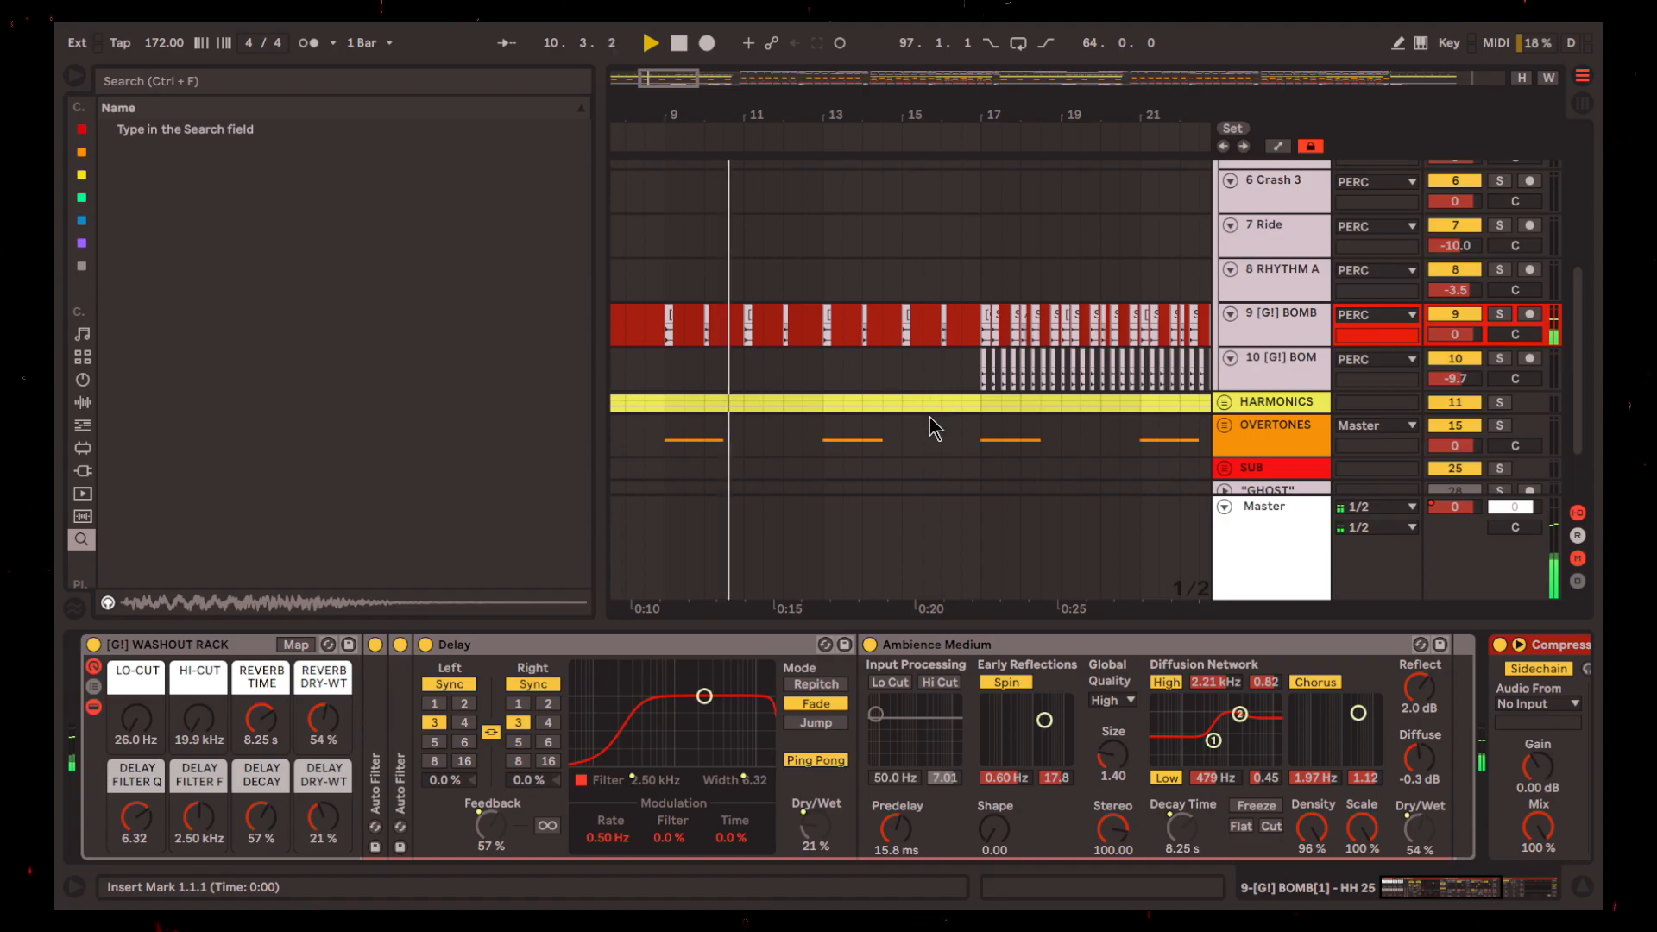
scroll(787, 369, left, 3)
scroll(755, 340, up, 5)
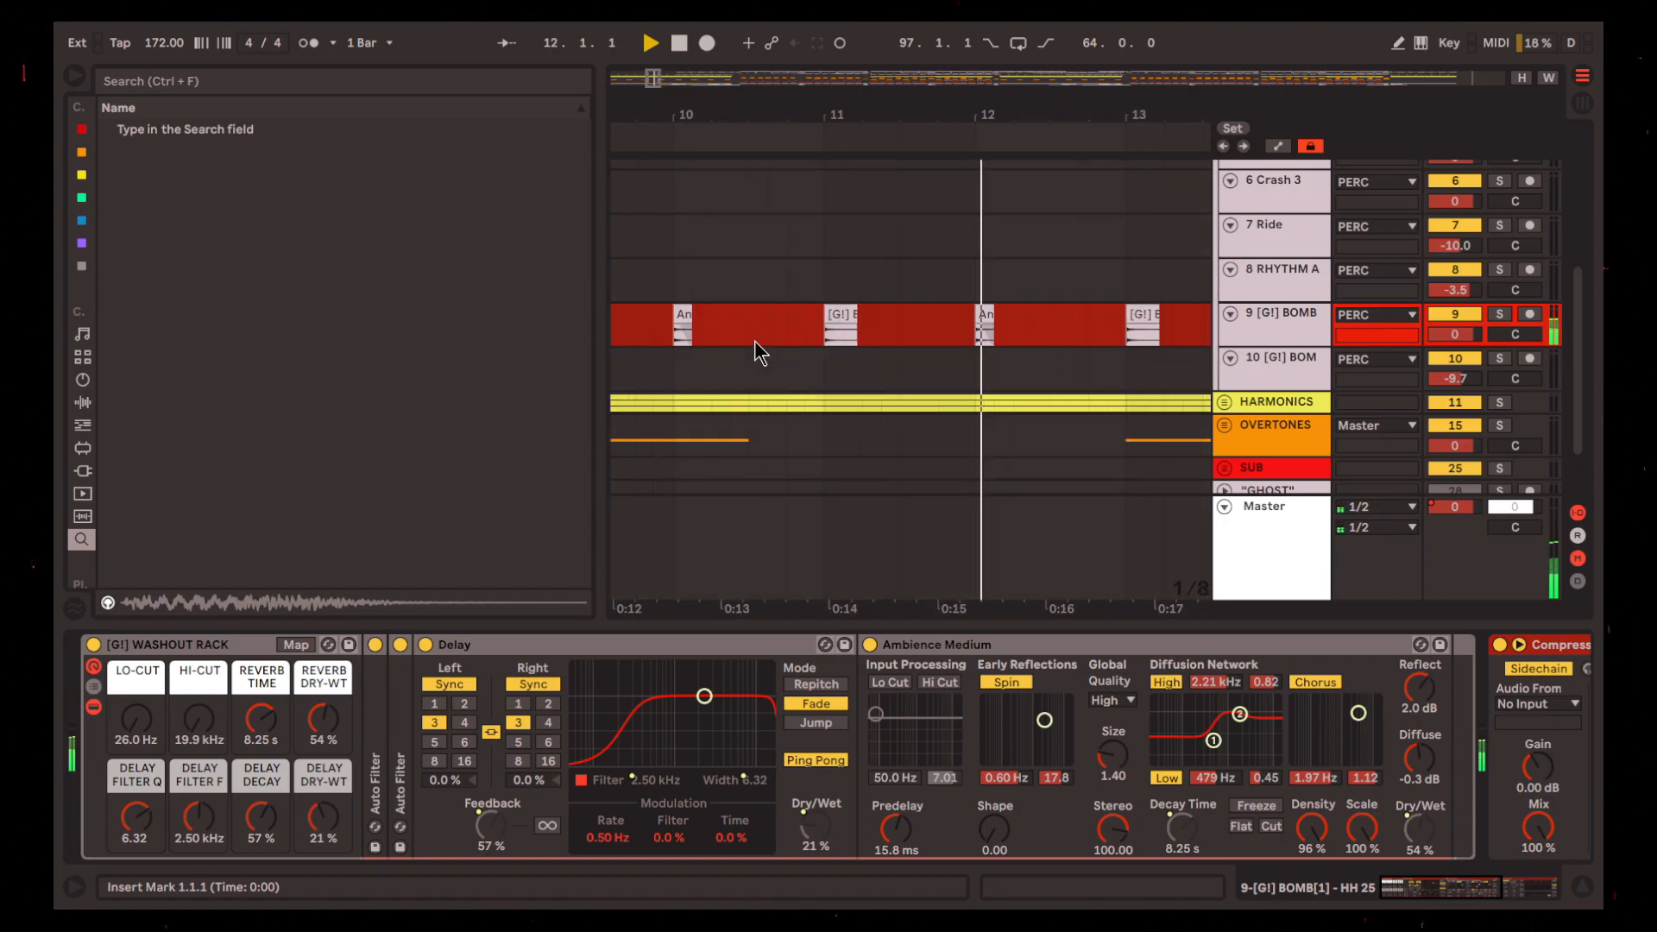
scroll(808, 376, left, 3)
key(space)
Inspect the Antidote Hybrid Pack - Perc 12 clip at bar 10 on track 9 up close and hide the device chain
click(806, 327)
scroll(808, 329, up, 5)
scroll(775, 318, down, 3)
scroll(774, 314, up, 8)
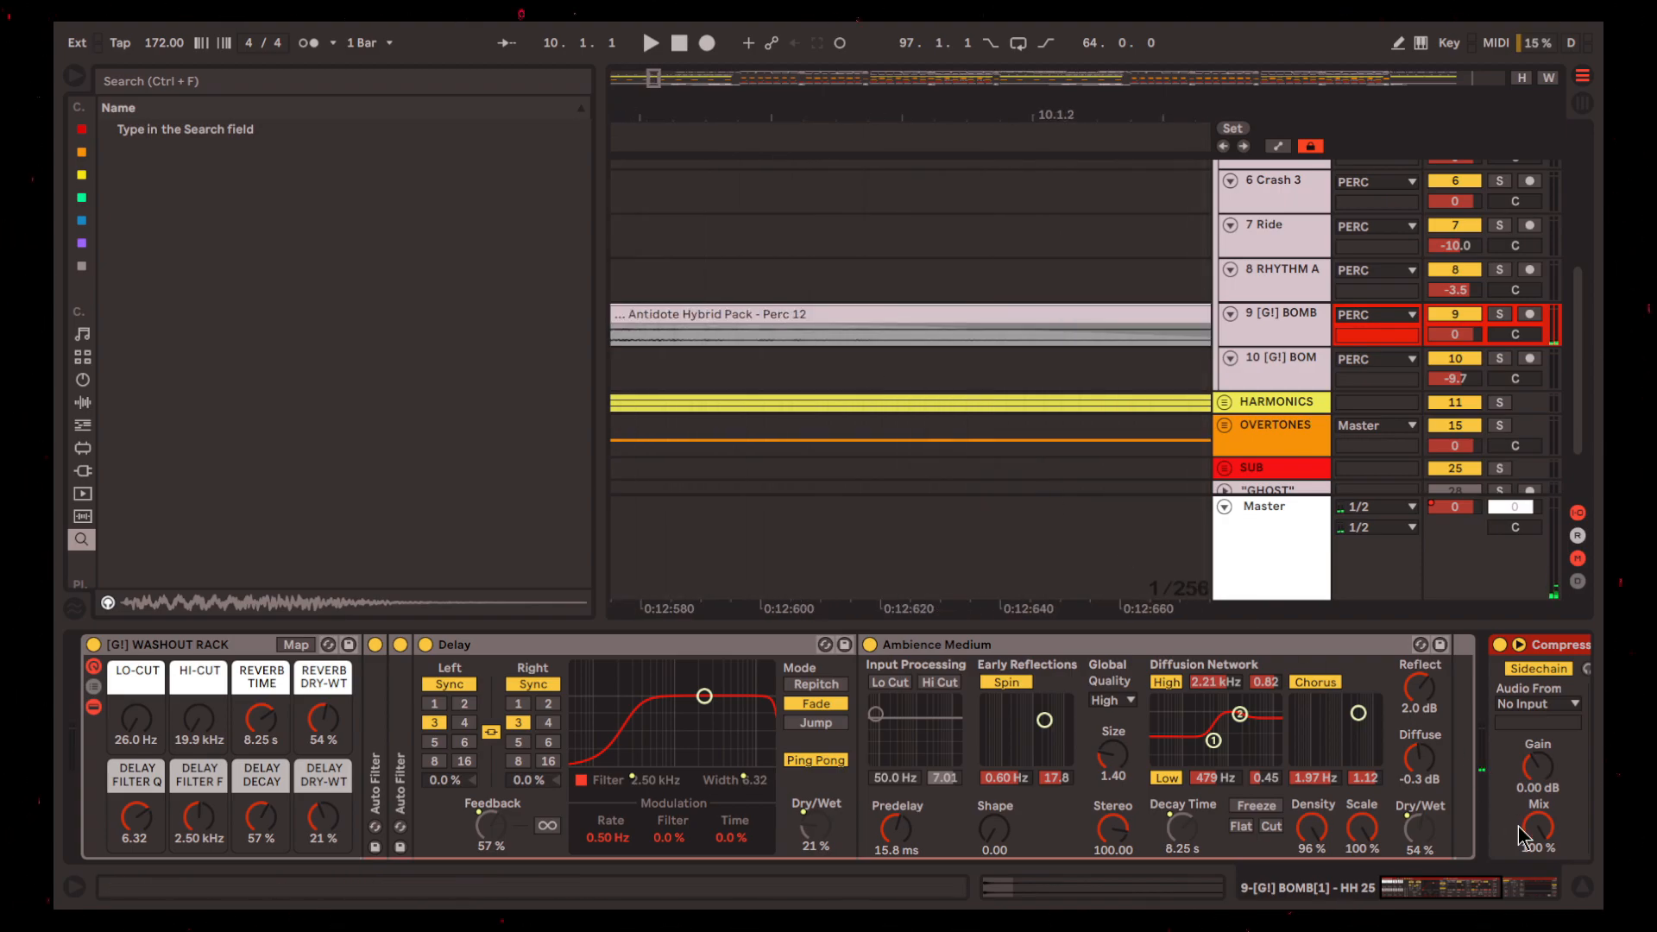
click(1582, 887)
Play the percussion from bar 17, where the hi-hat clips on track 10 begin
scroll(918, 459, down, 10)
click(1006, 534)
key(space)
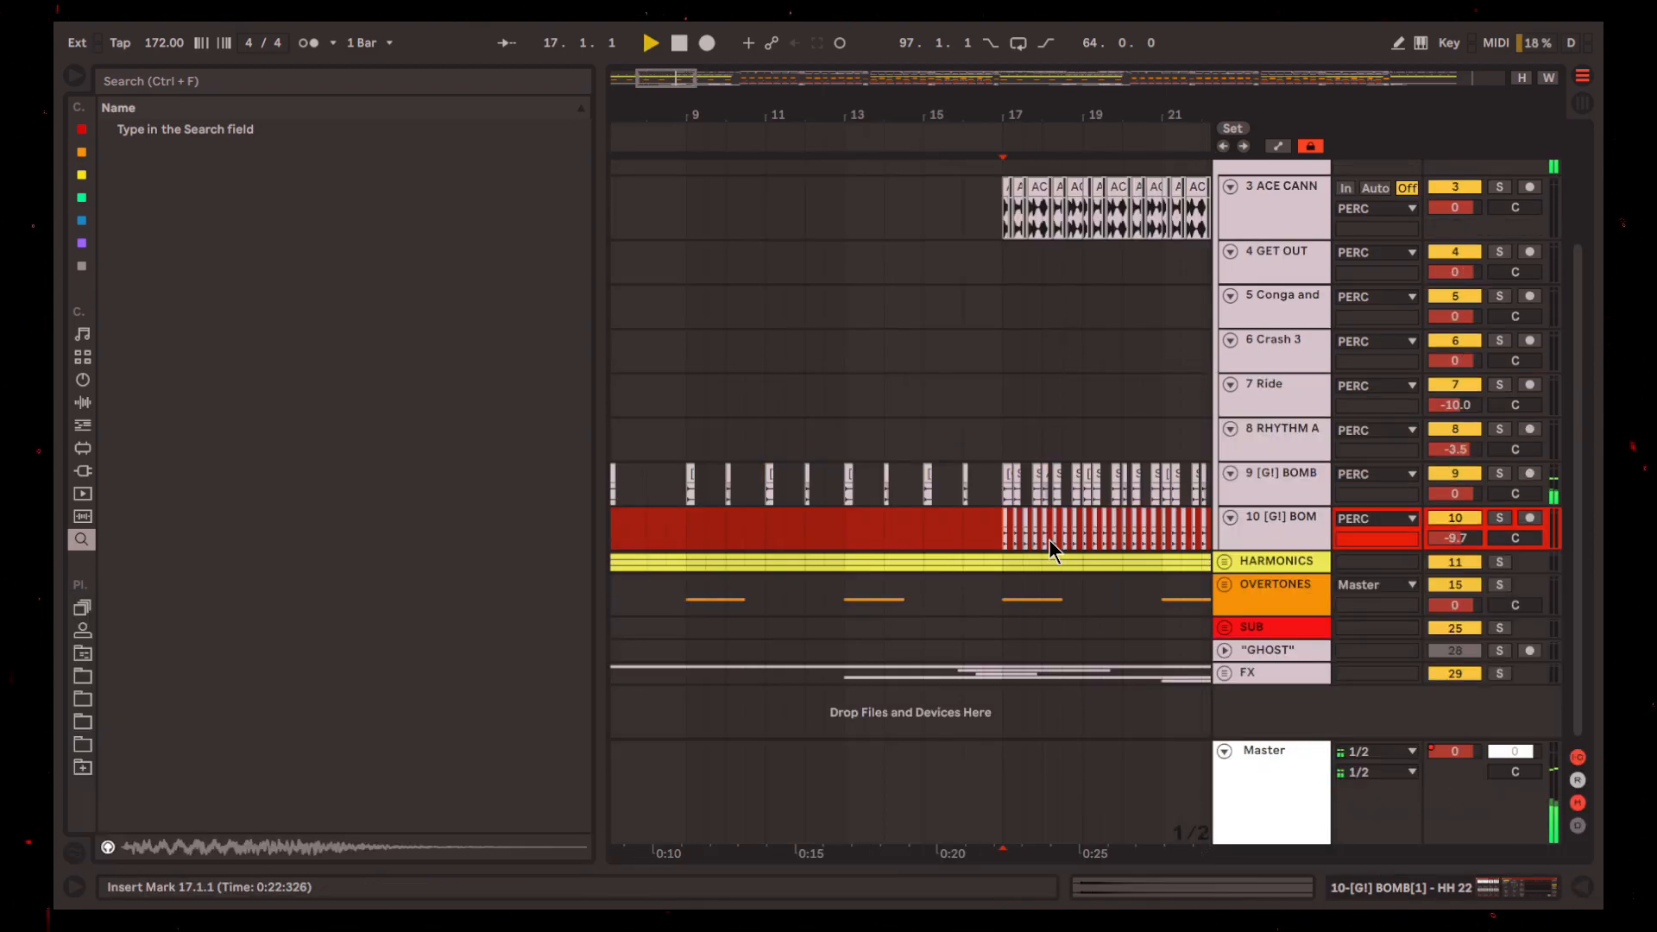
scroll(1048, 541, up, 5)
scroll(923, 474, down, 10)
scroll(661, 490, up, 6)
scroll(651, 515, up, 1)
scroll(780, 552, up, 6)
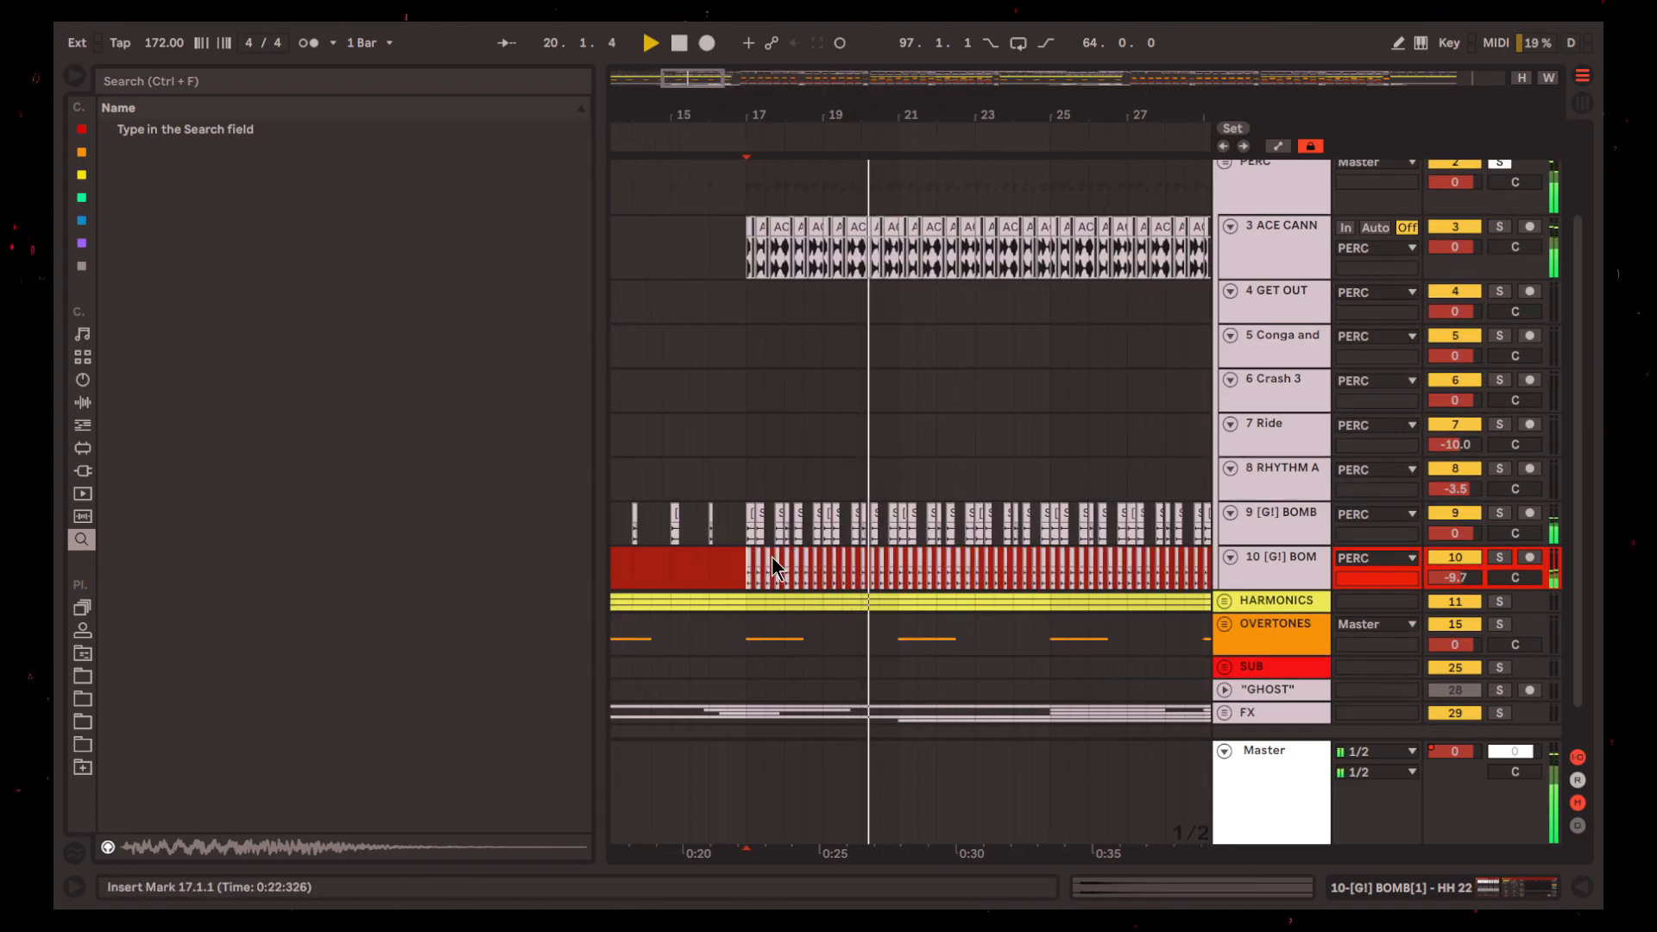
Solo the ACE CANNON track and play its chopped break from bar 17
scroll(755, 499, up, 2)
click(726, 374)
scroll(726, 372, up, 3)
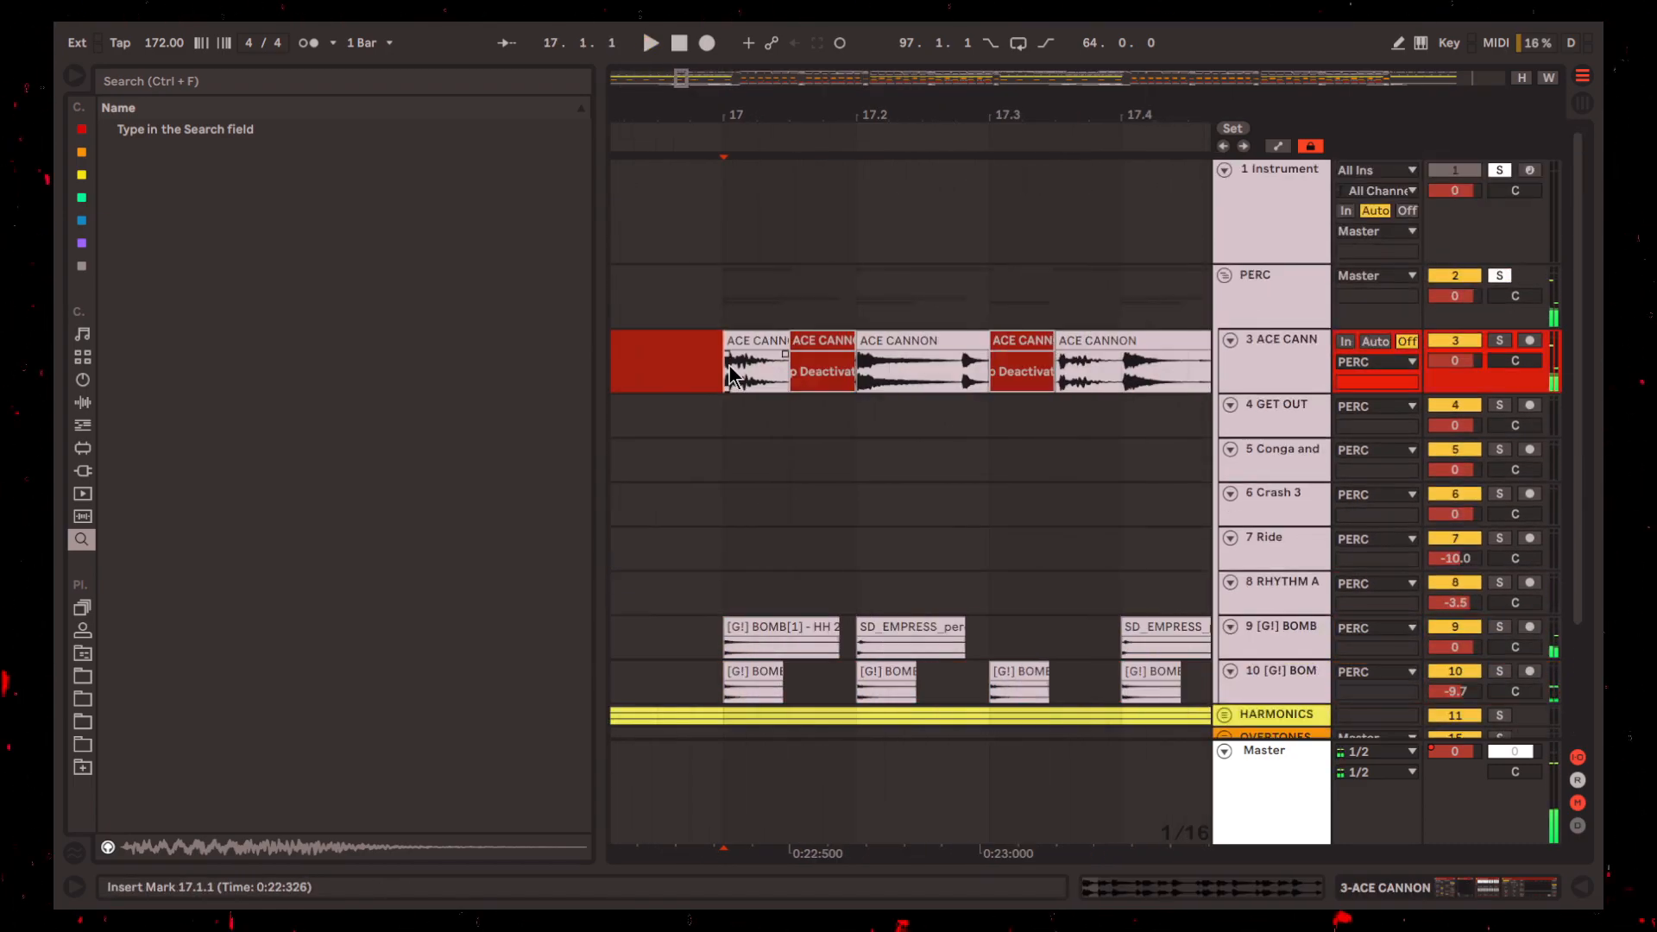
key(space)
click(1250, 371)
key(s)
key(space)
scroll(698, 390, down, 3)
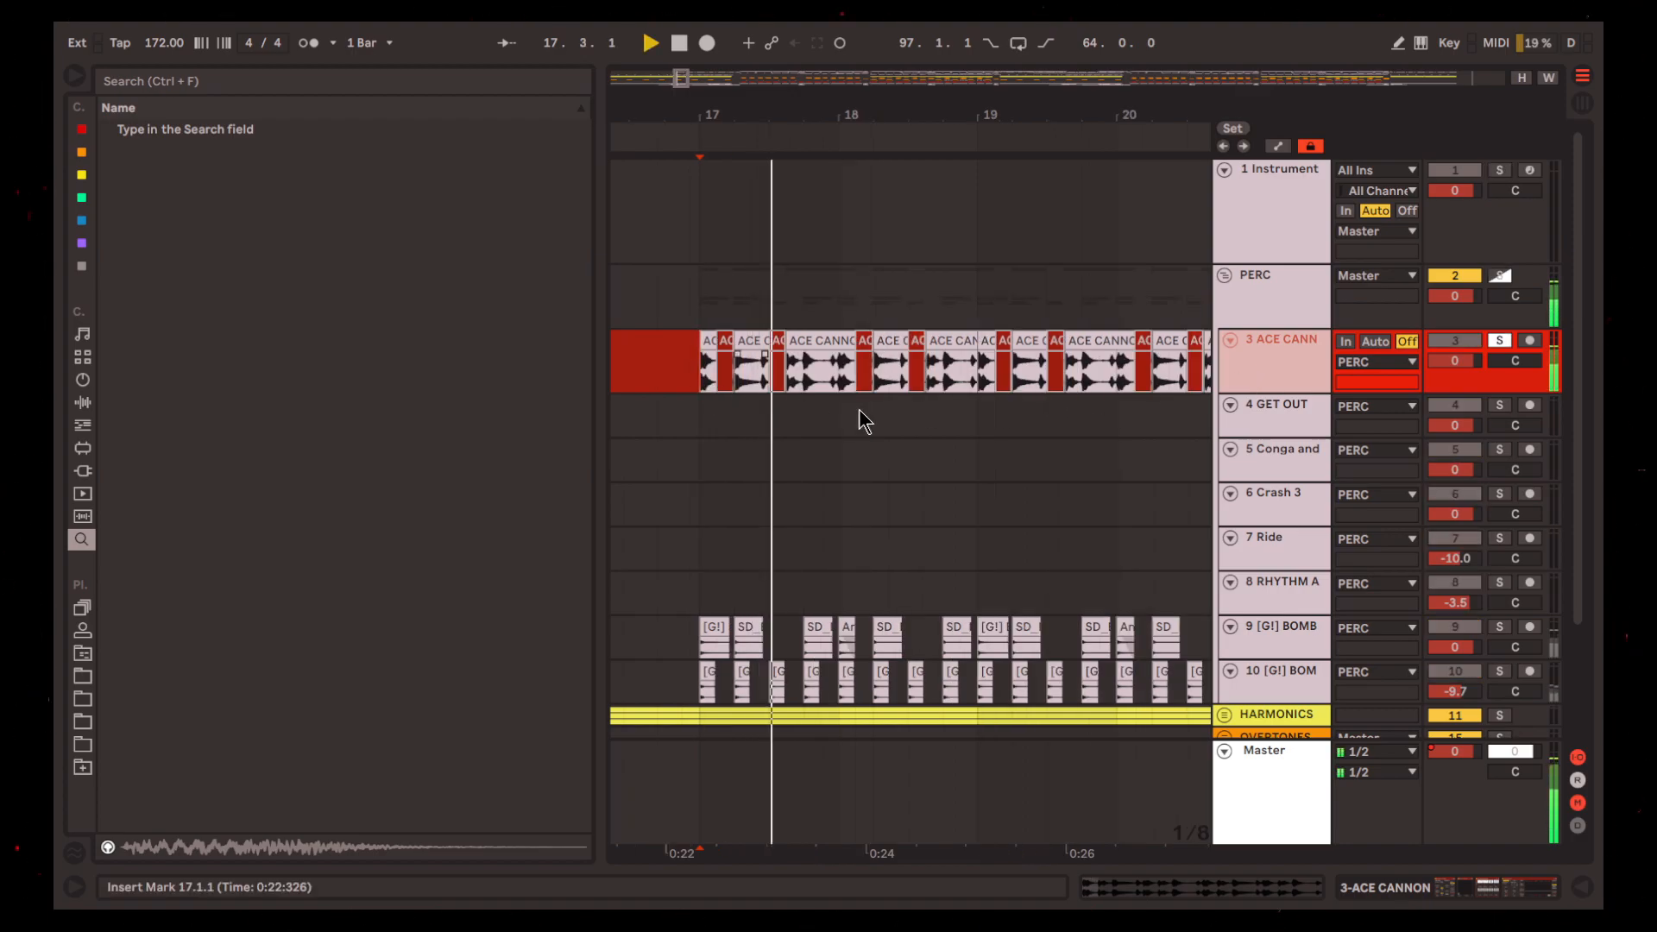
scroll(939, 457, down, 5)
Show the effects chain of the ACE CANNON track while its break plays
click(1412, 880)
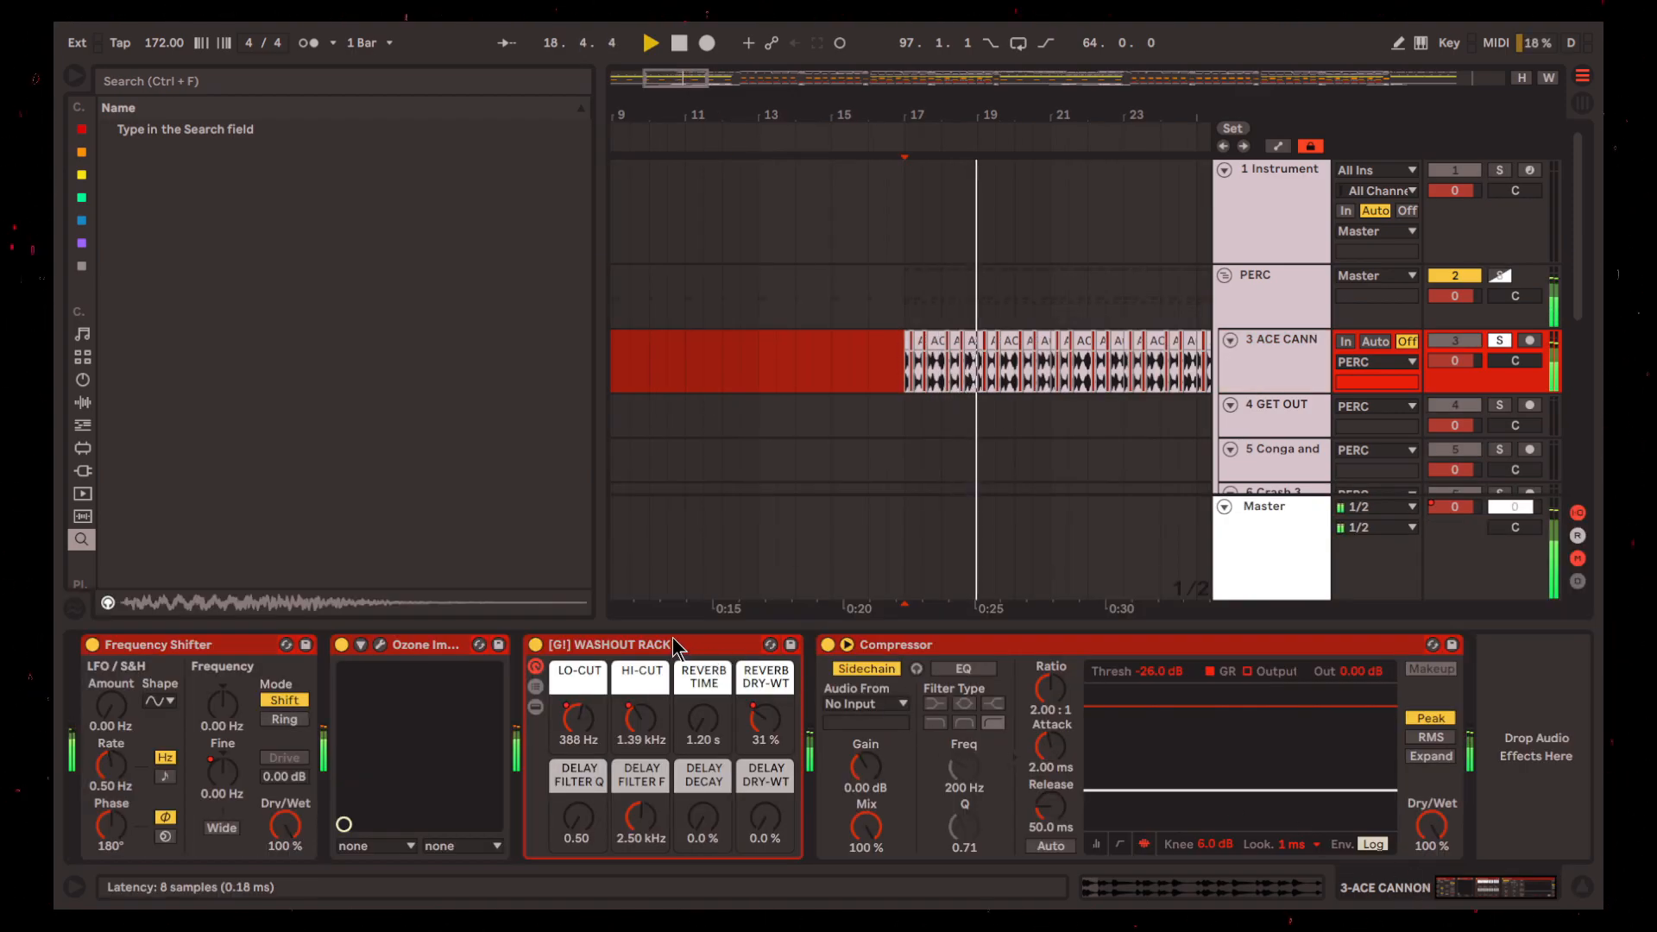
scroll(888, 400, down, 3)
scroll(873, 333, right, 10)
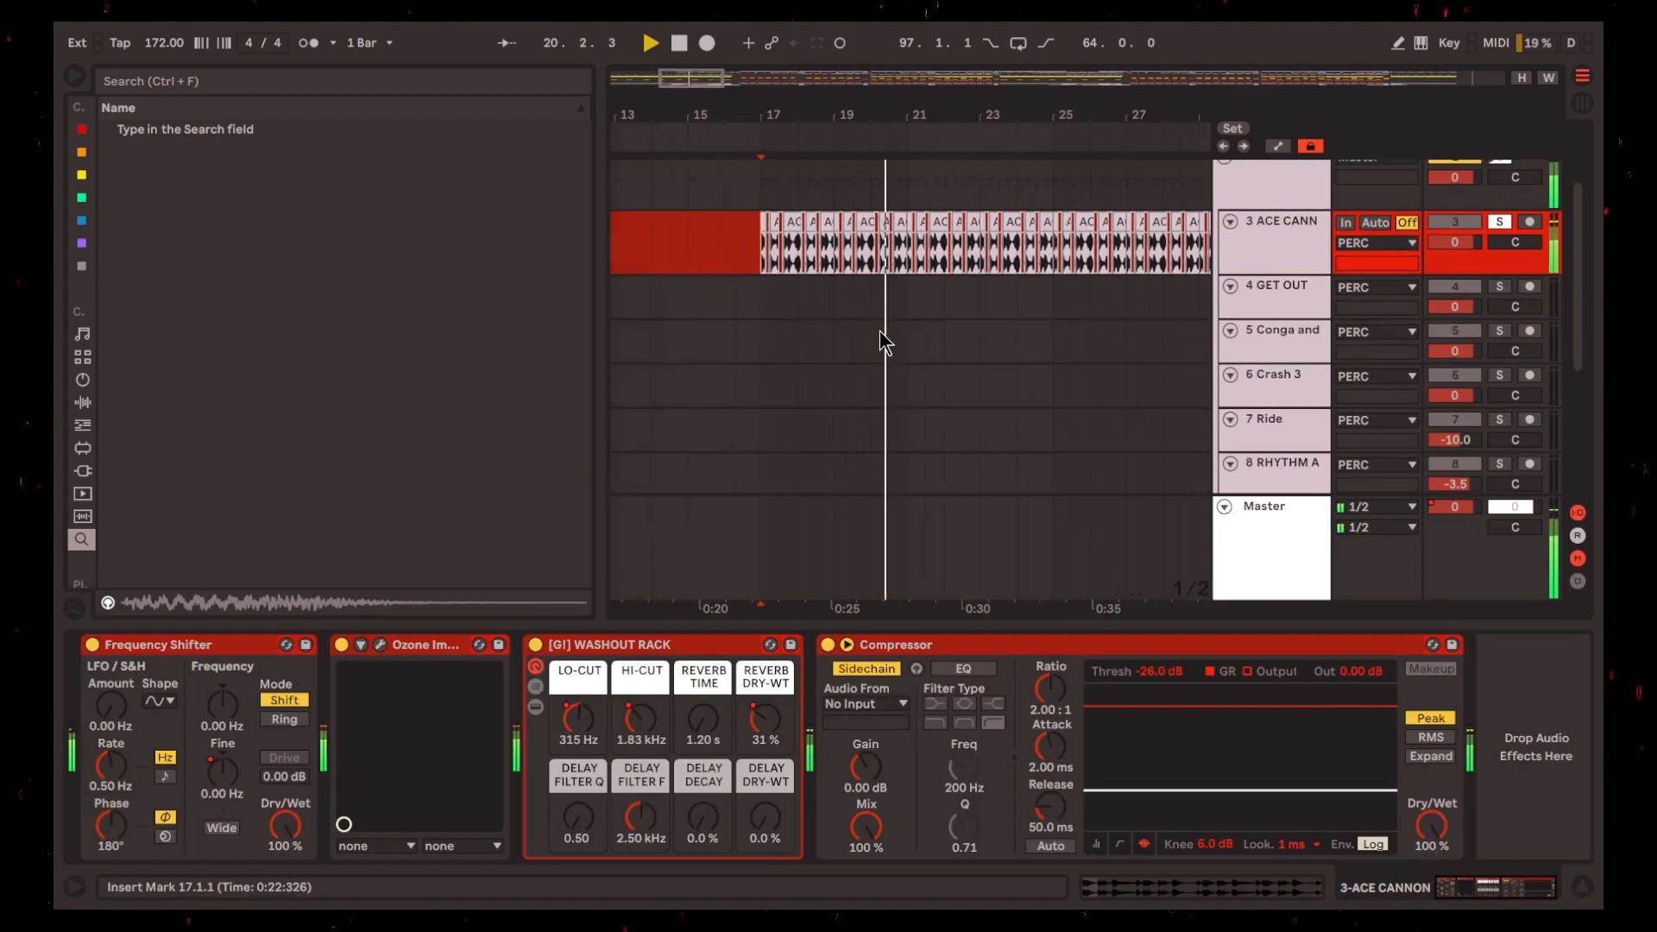
scroll(873, 299, left, 3)
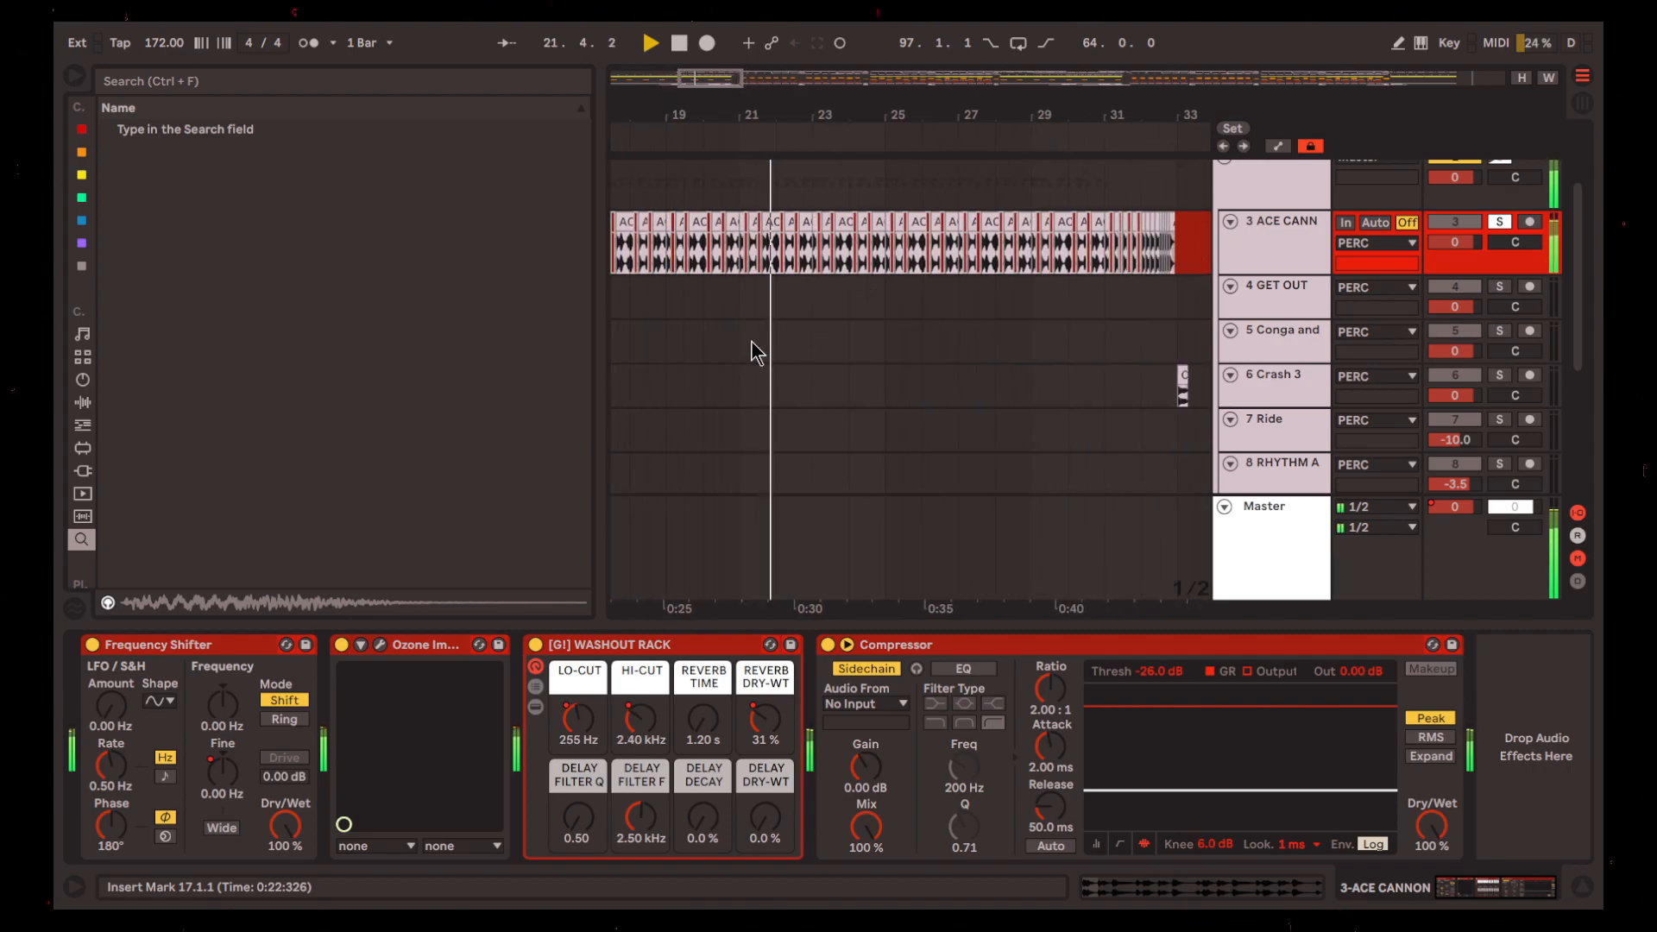
Show ACE CANNON's automation lanes for Frequency Shifter Fine and the washout rack's REVERB DRY-WT, LO-CUT and HI-CUT
click(214, 640)
key(a)
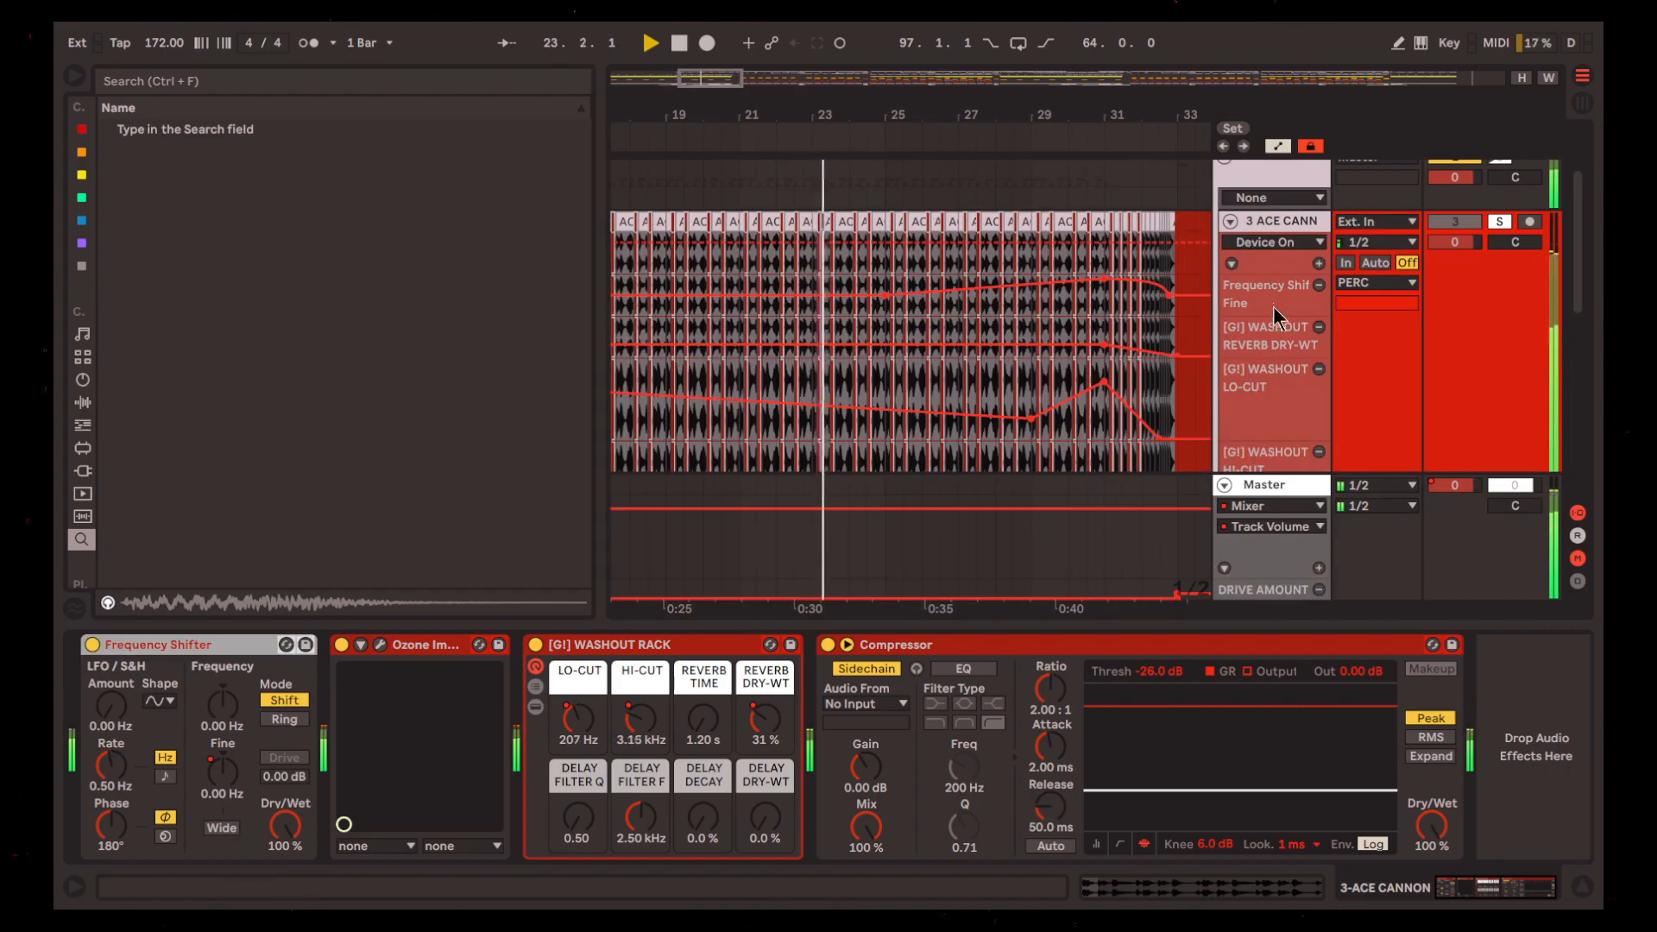
scroll(1168, 302, down, 1)
scroll(1167, 319, left, 1)
scroll(1167, 320, left, 1)
scroll(1156, 309, down, 1)
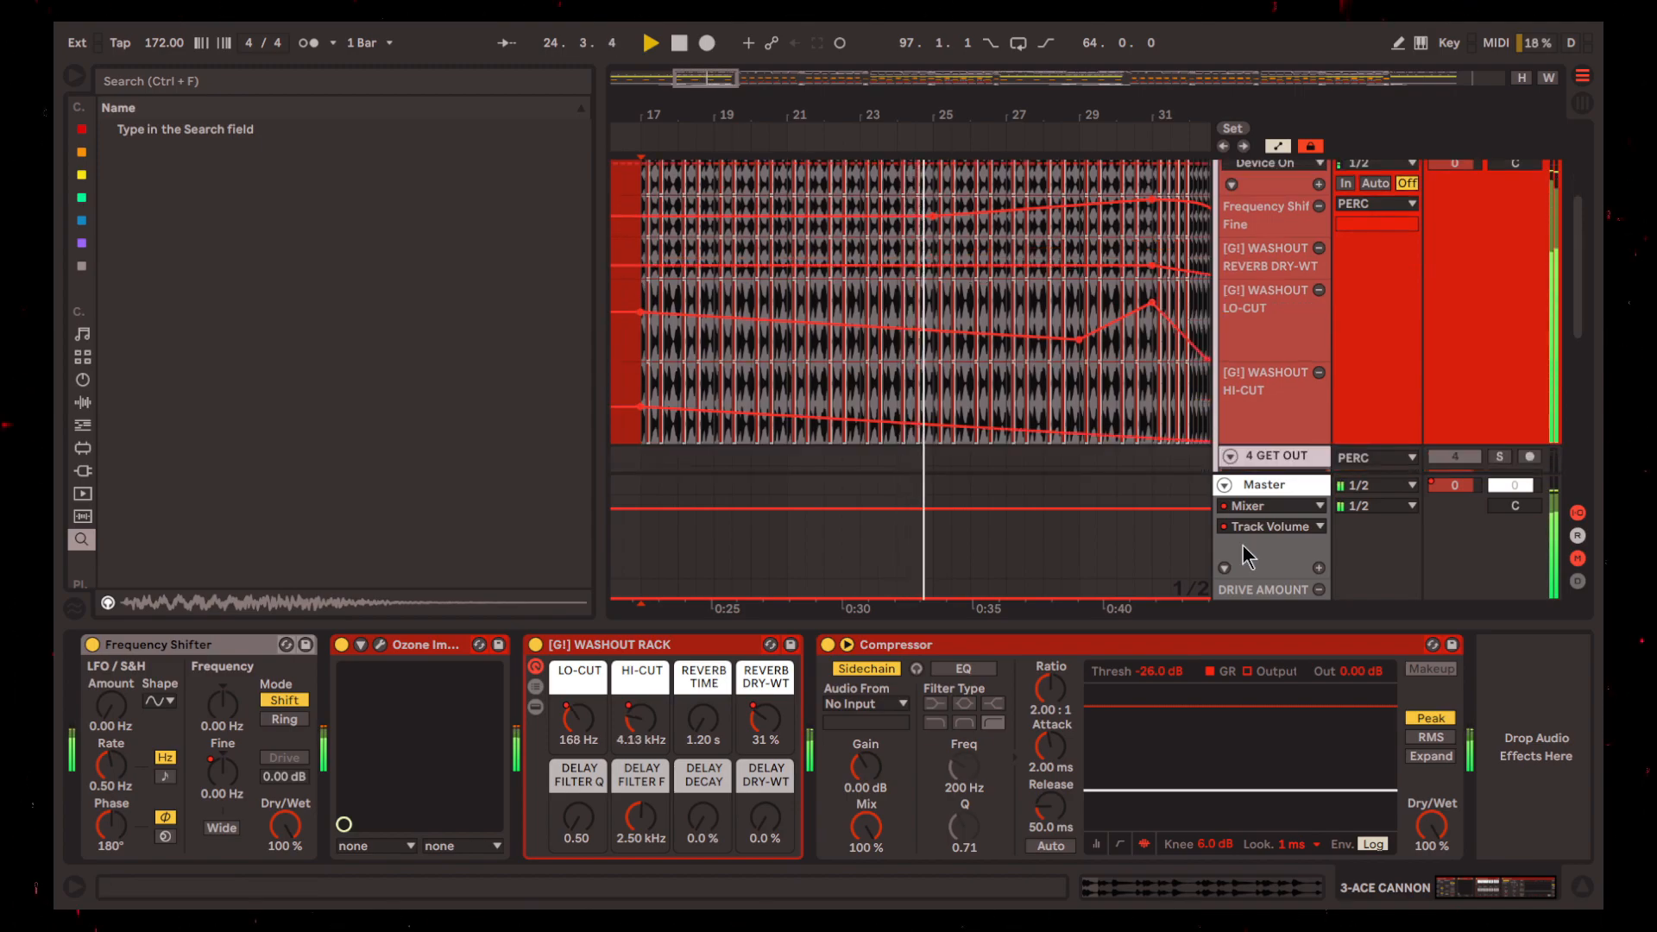
Follow the ACE CANNON filter, reverb and frequency automation during playback up to the end of the buildup at bar 33
scroll(1060, 404, right, 1)
scroll(966, 366, up, 4)
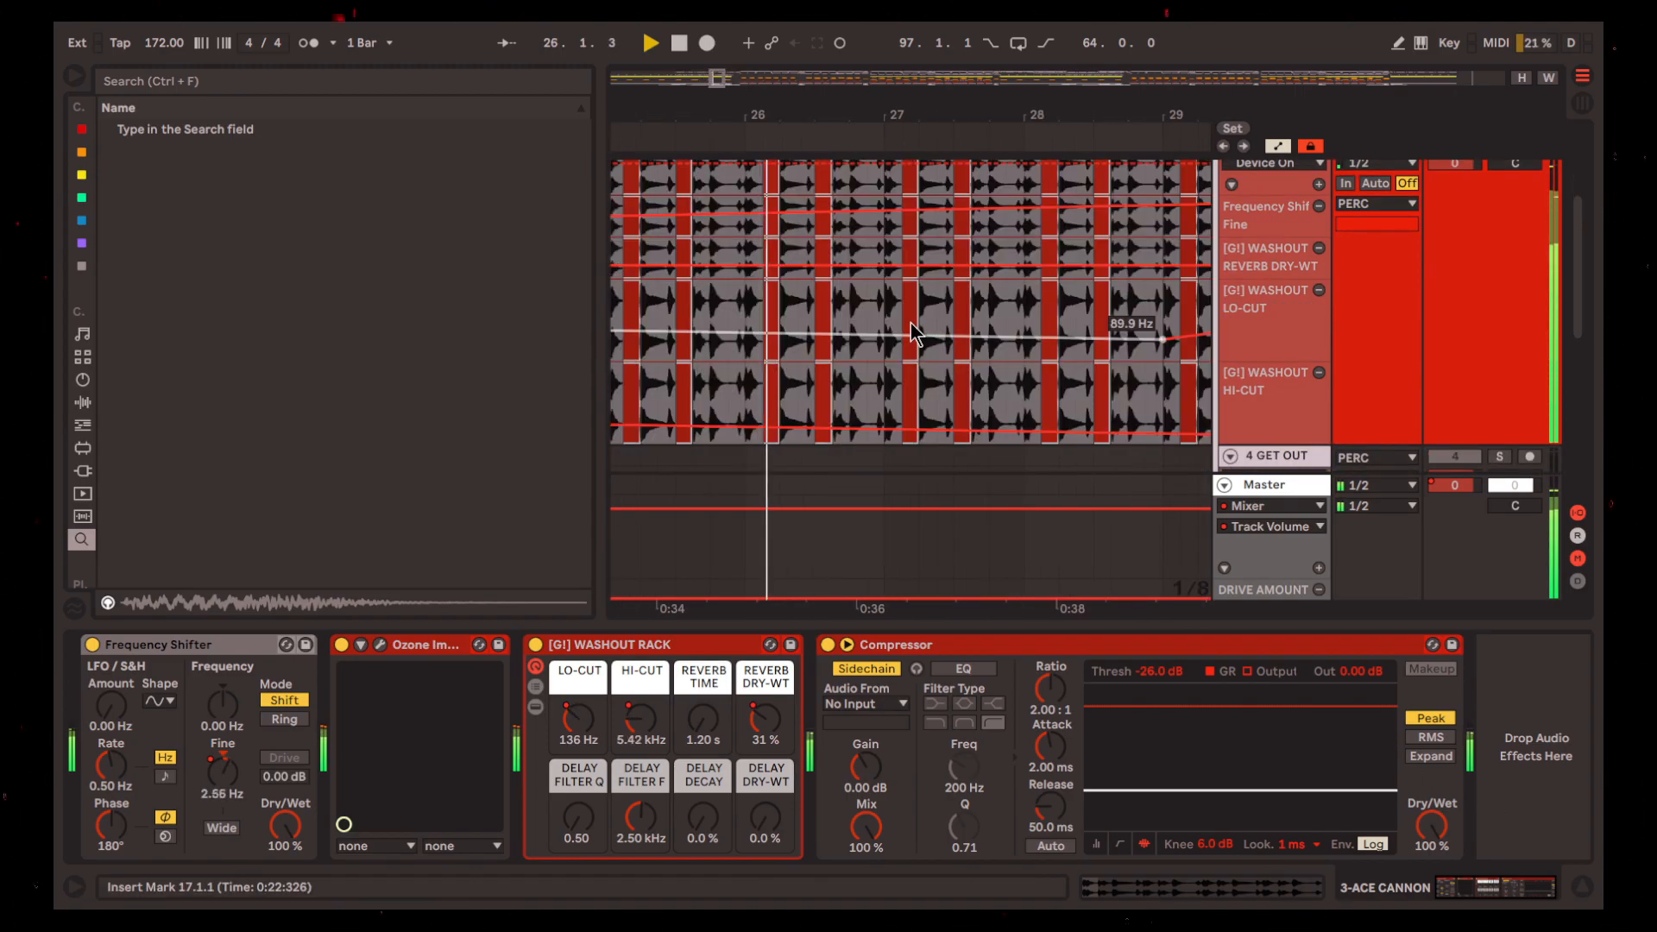
scroll(925, 369, up, 1)
scroll(927, 371, down, 2)
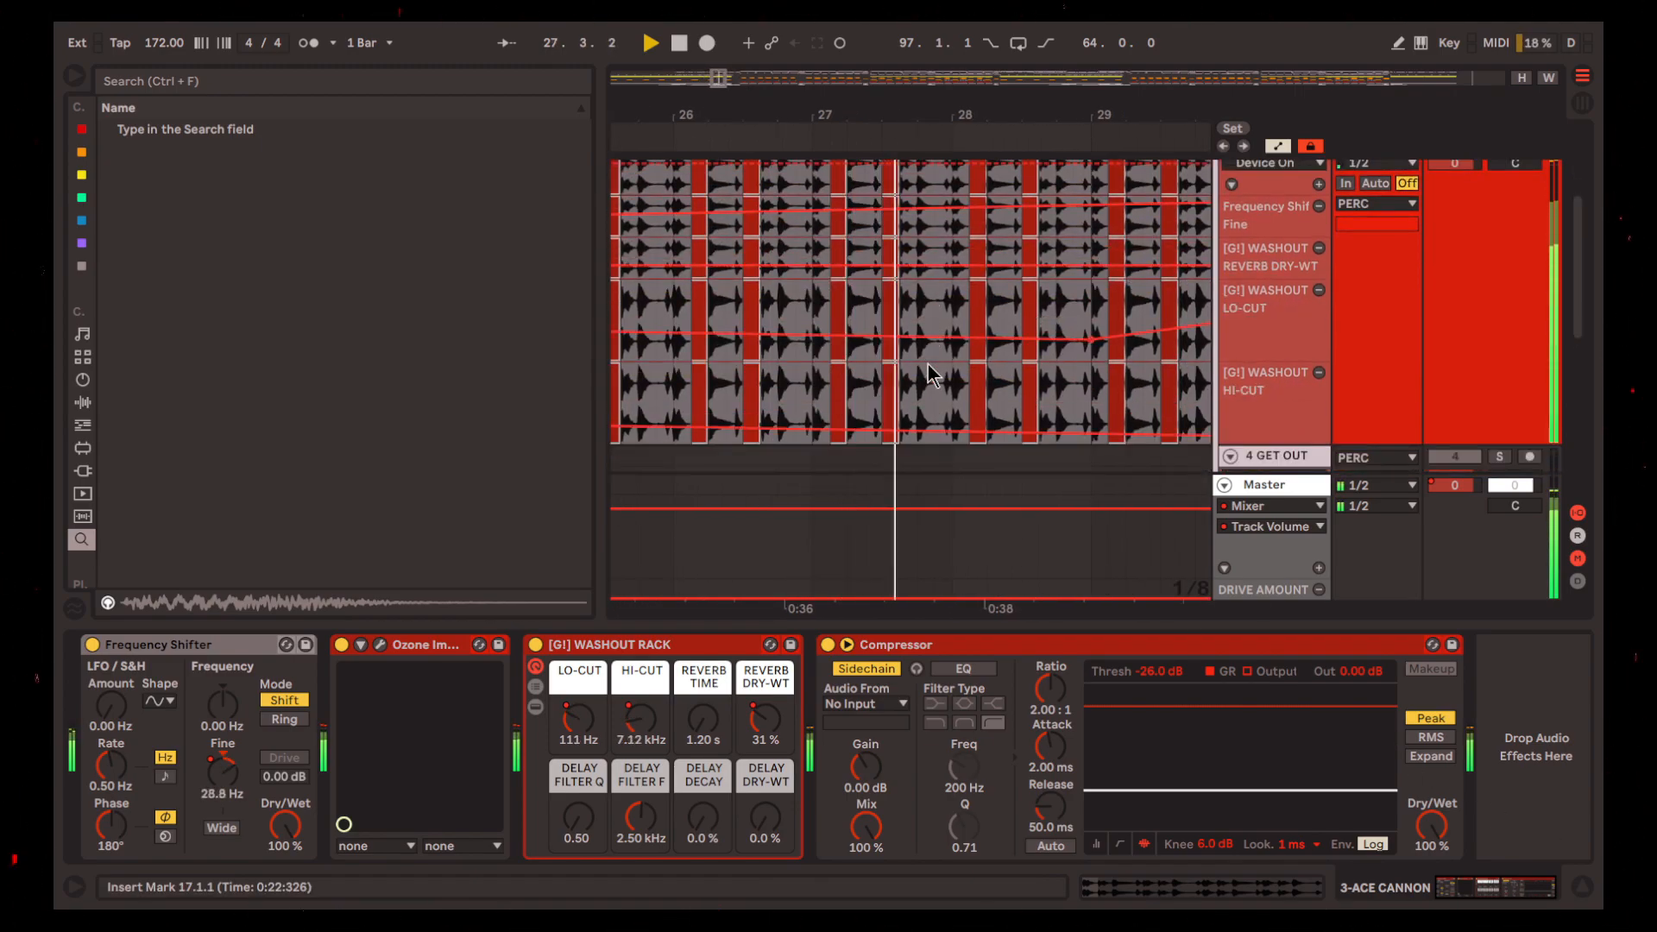
scroll(932, 375, right, 1)
scroll(932, 375, right, 2)
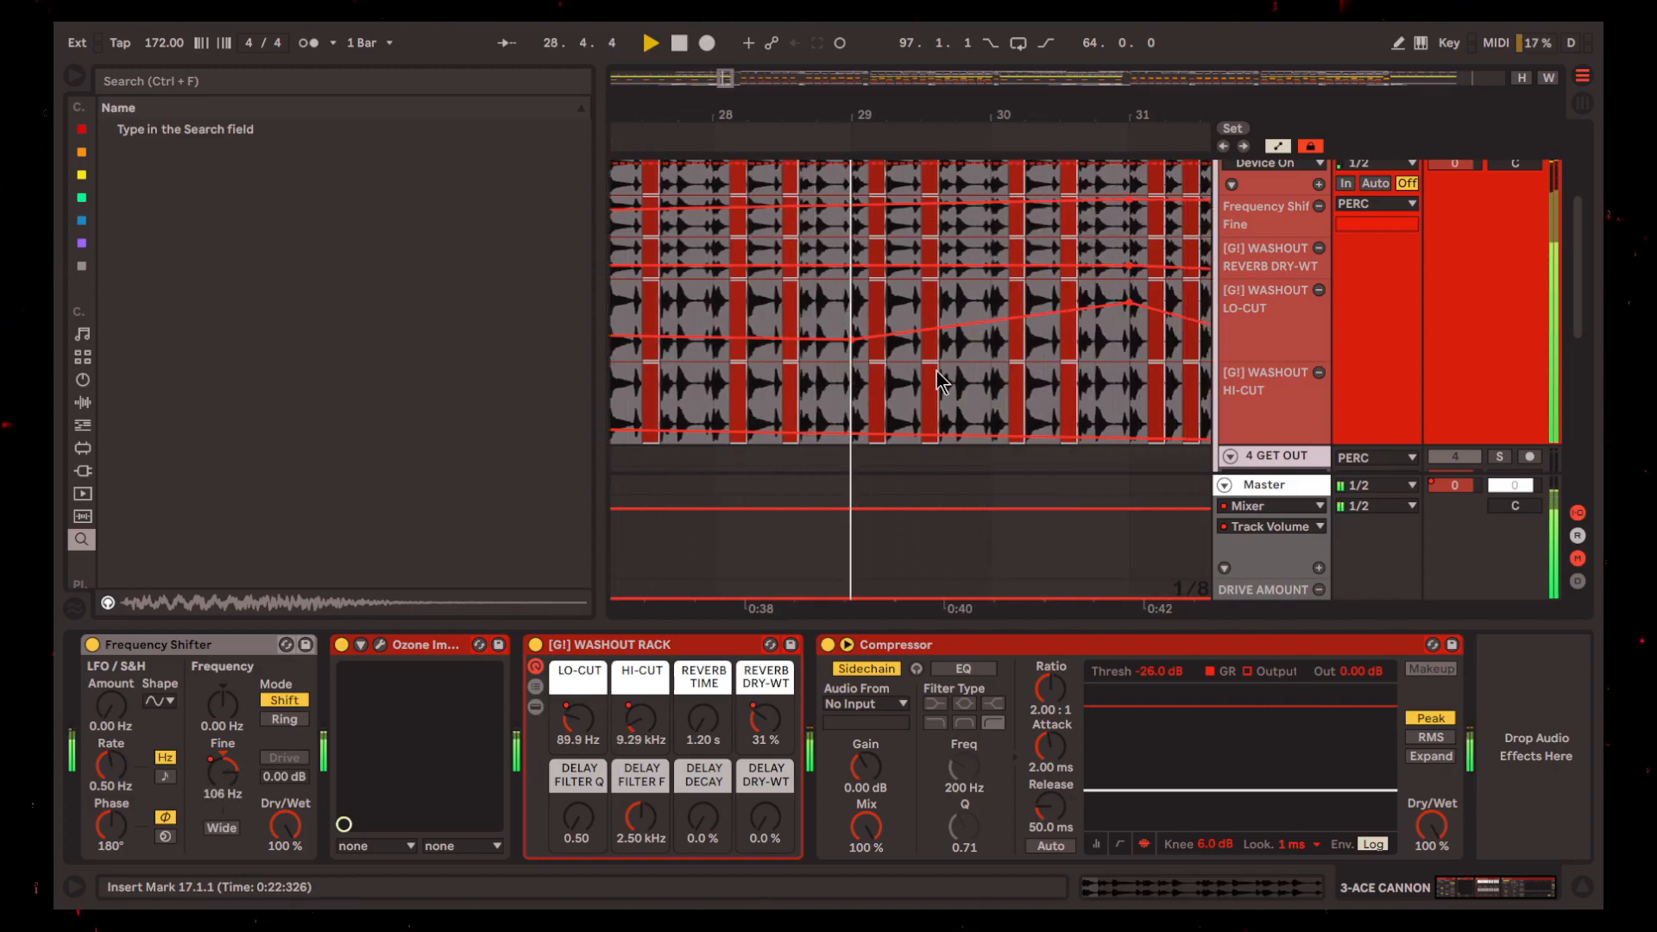
scroll(949, 375, up, 1)
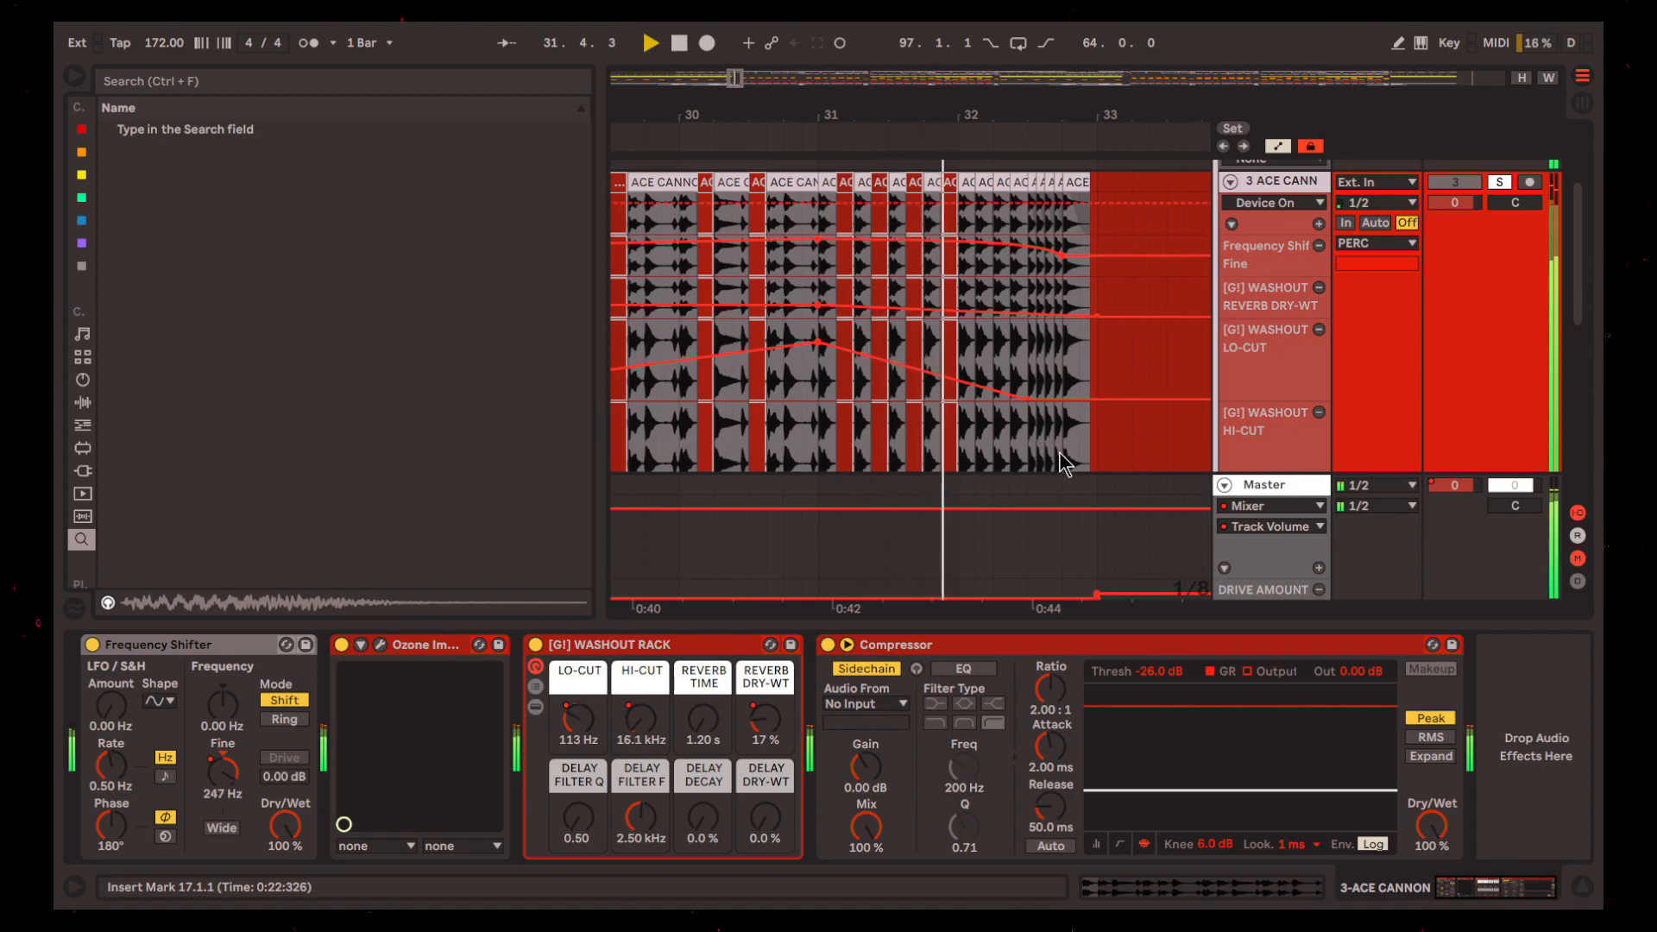
Replay the ACE CANNON break from bar 17 and examine its deactivated chops up close
key(space)
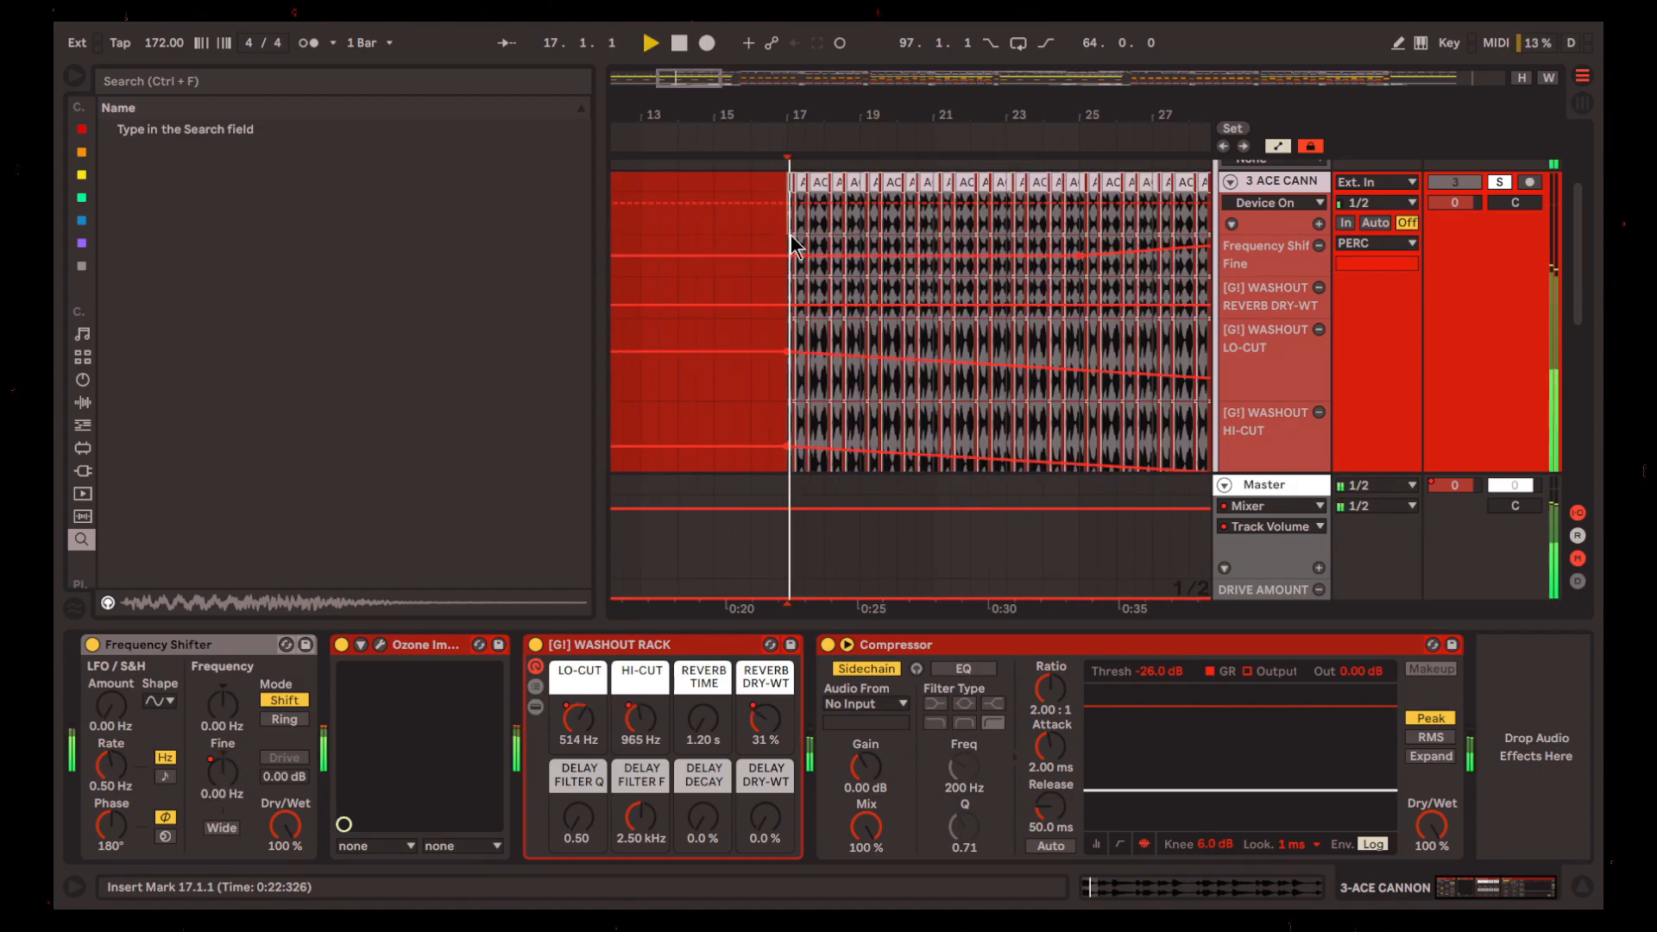
scroll(789, 237, up, 2)
key(space)
scroll(822, 247, right, 1)
scroll(818, 255, up, 1)
scroll(815, 264, up, 2)
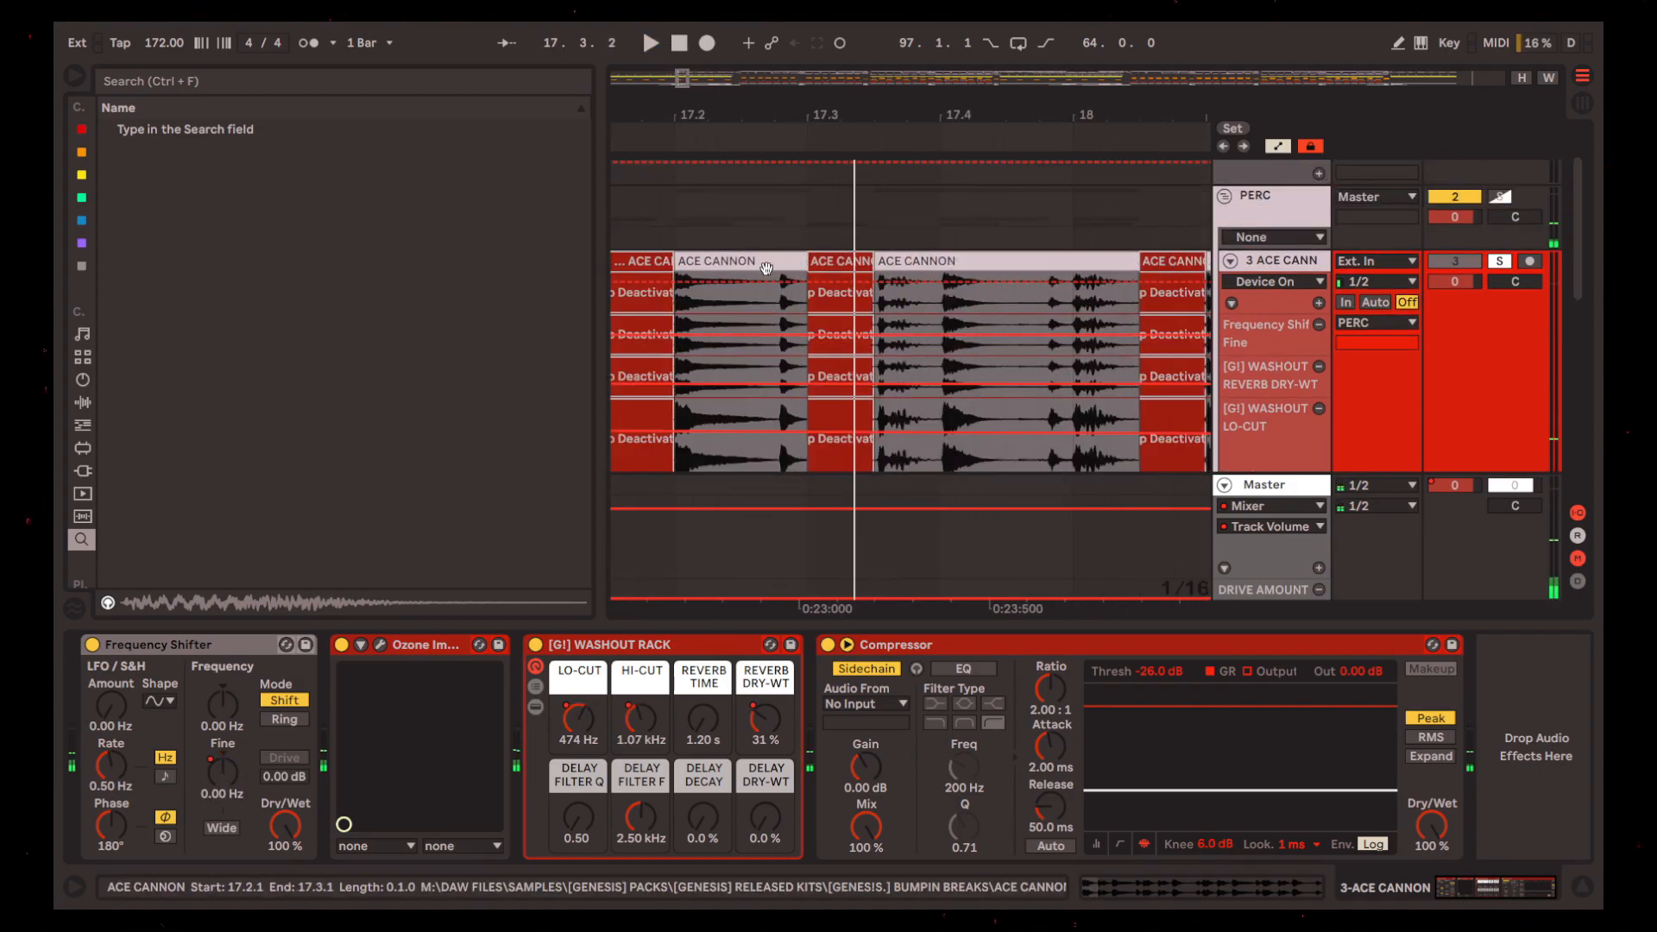
Try the uncut ACE CANNON loop from bar 17 to bar 20 and play it back
scroll(747, 264, down, 2)
drag(707, 261, 1112, 270)
key(space)
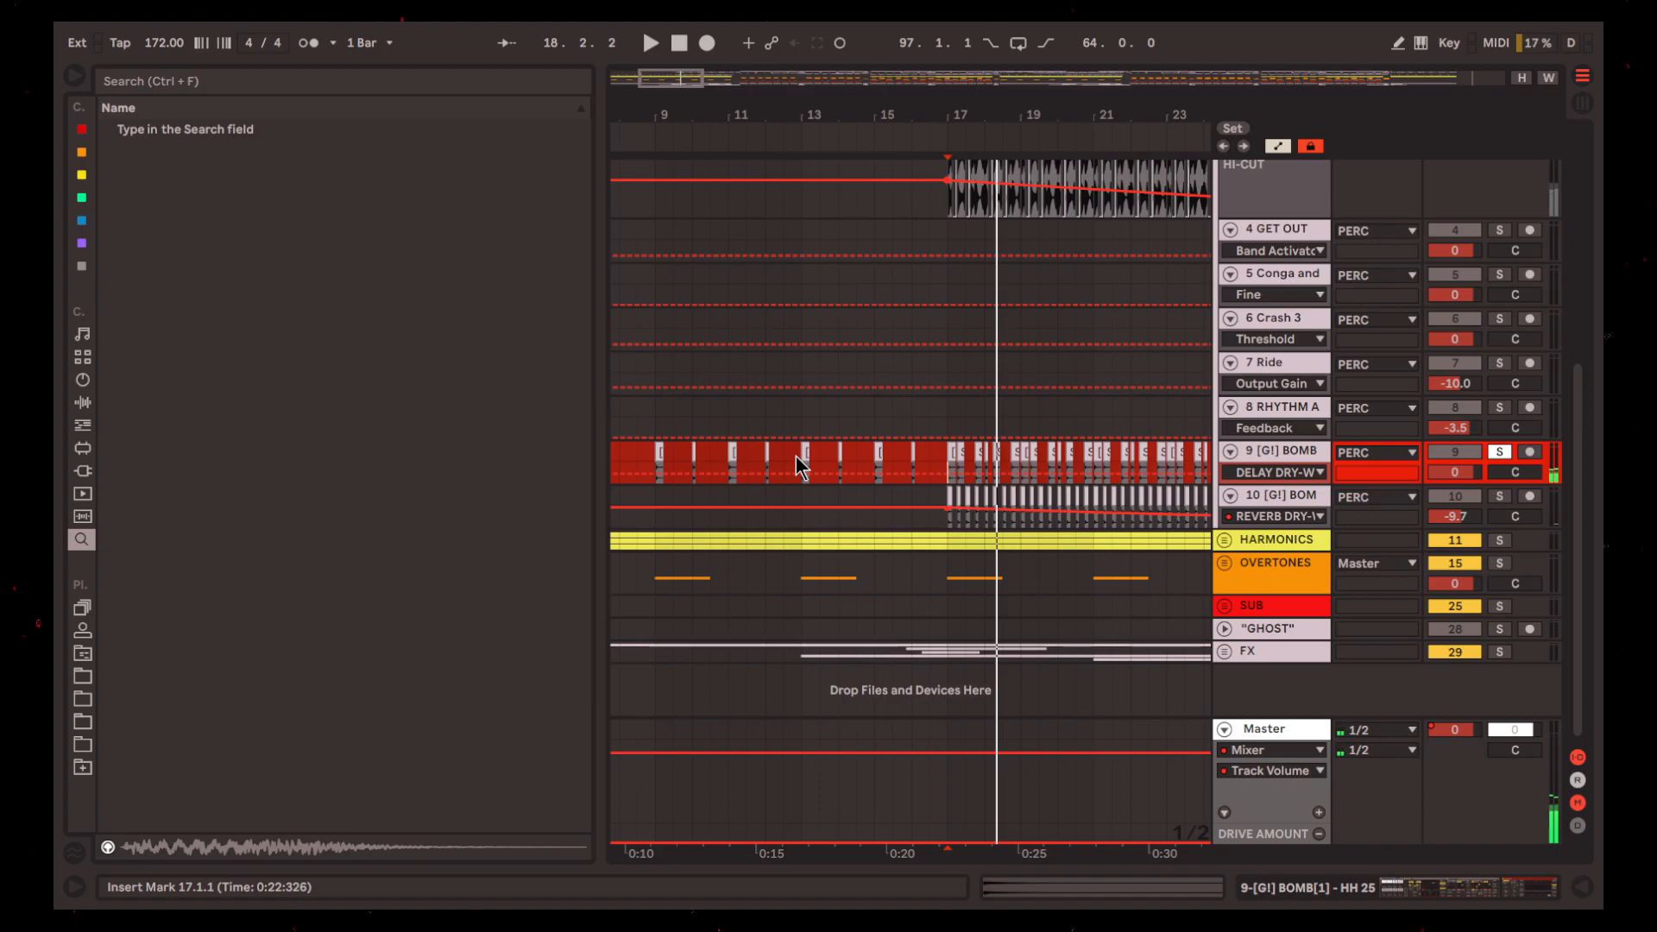
Try a denser four-bar percussion pattern on track 9 [G!] BOMB from bar 13 to bar 17
drag(796, 456, 945, 454)
scroll(923, 479, left, 3)
scroll(829, 473, down, 5)
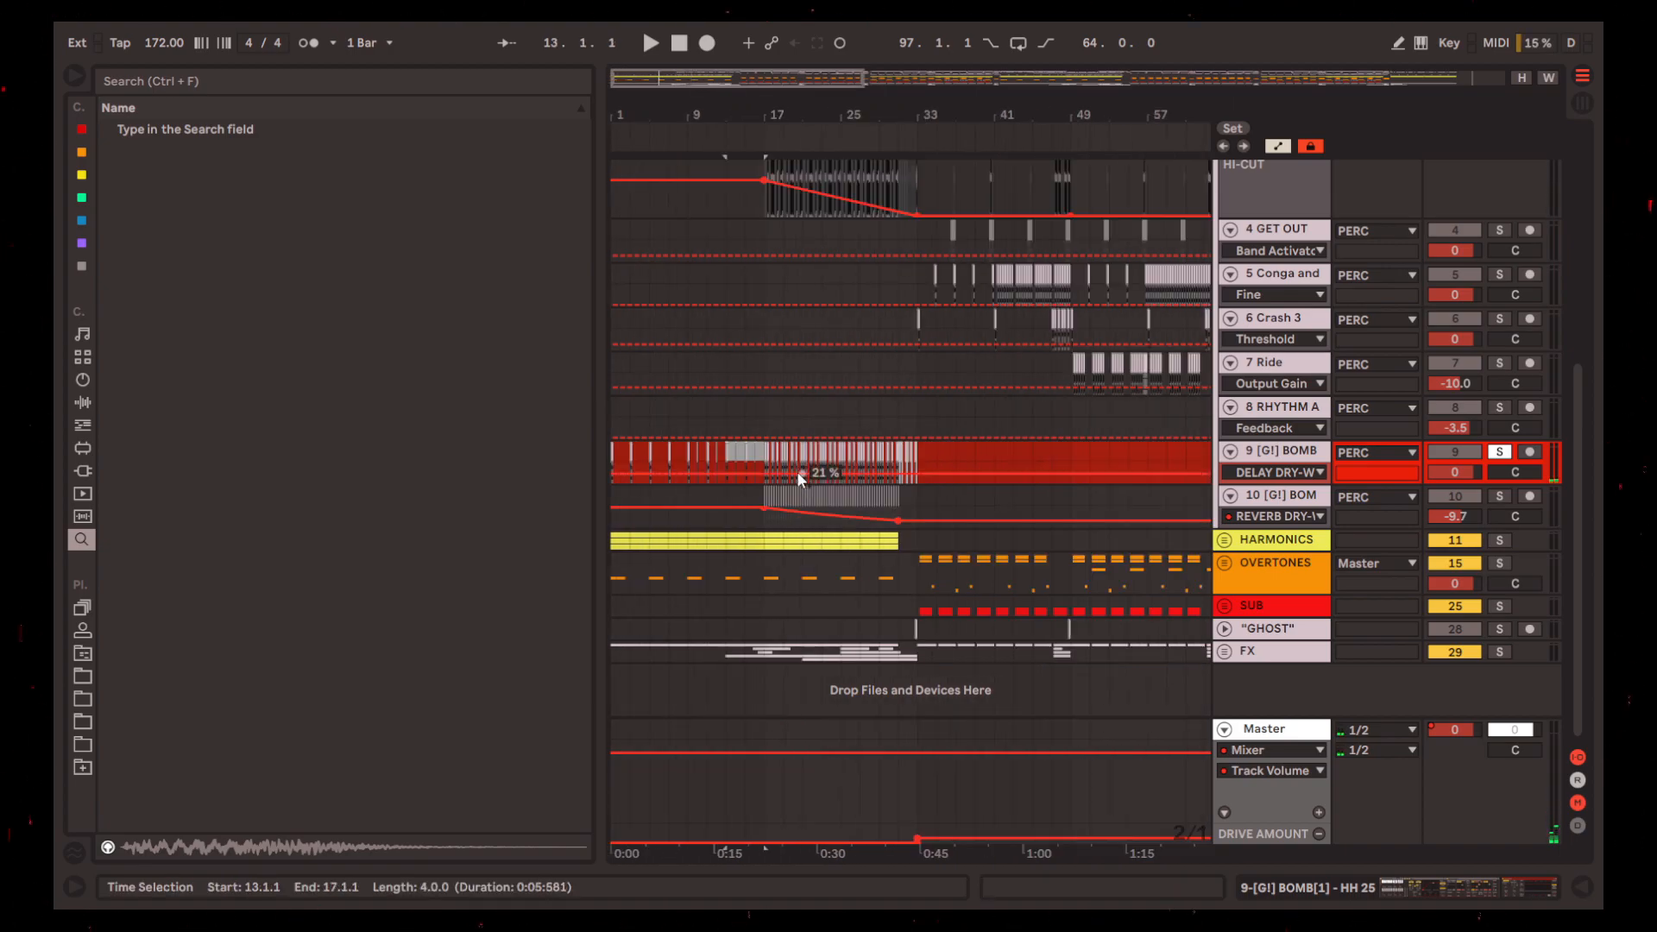
Play the soloed track 9 percussion from bar 17 and select its first [G!] BOMB hit there
scroll(773, 466, up, 5)
click(747, 469)
key(space)
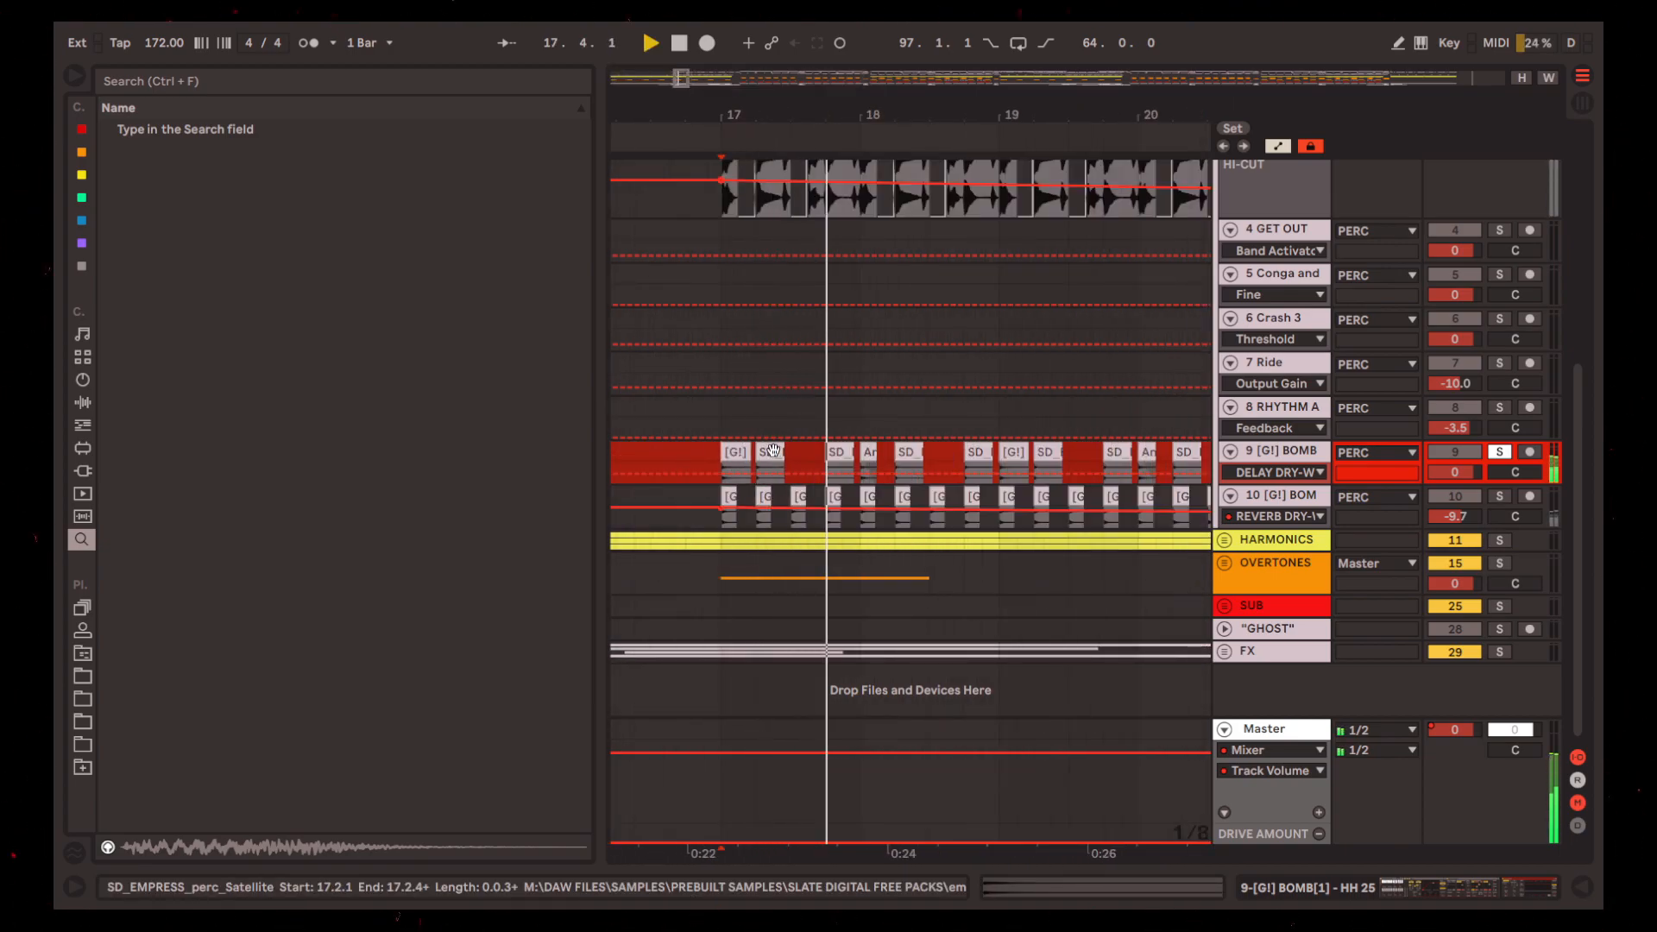
key(space)
scroll(786, 462, up, 8)
scroll(788, 452, down, 8)
click(759, 451)
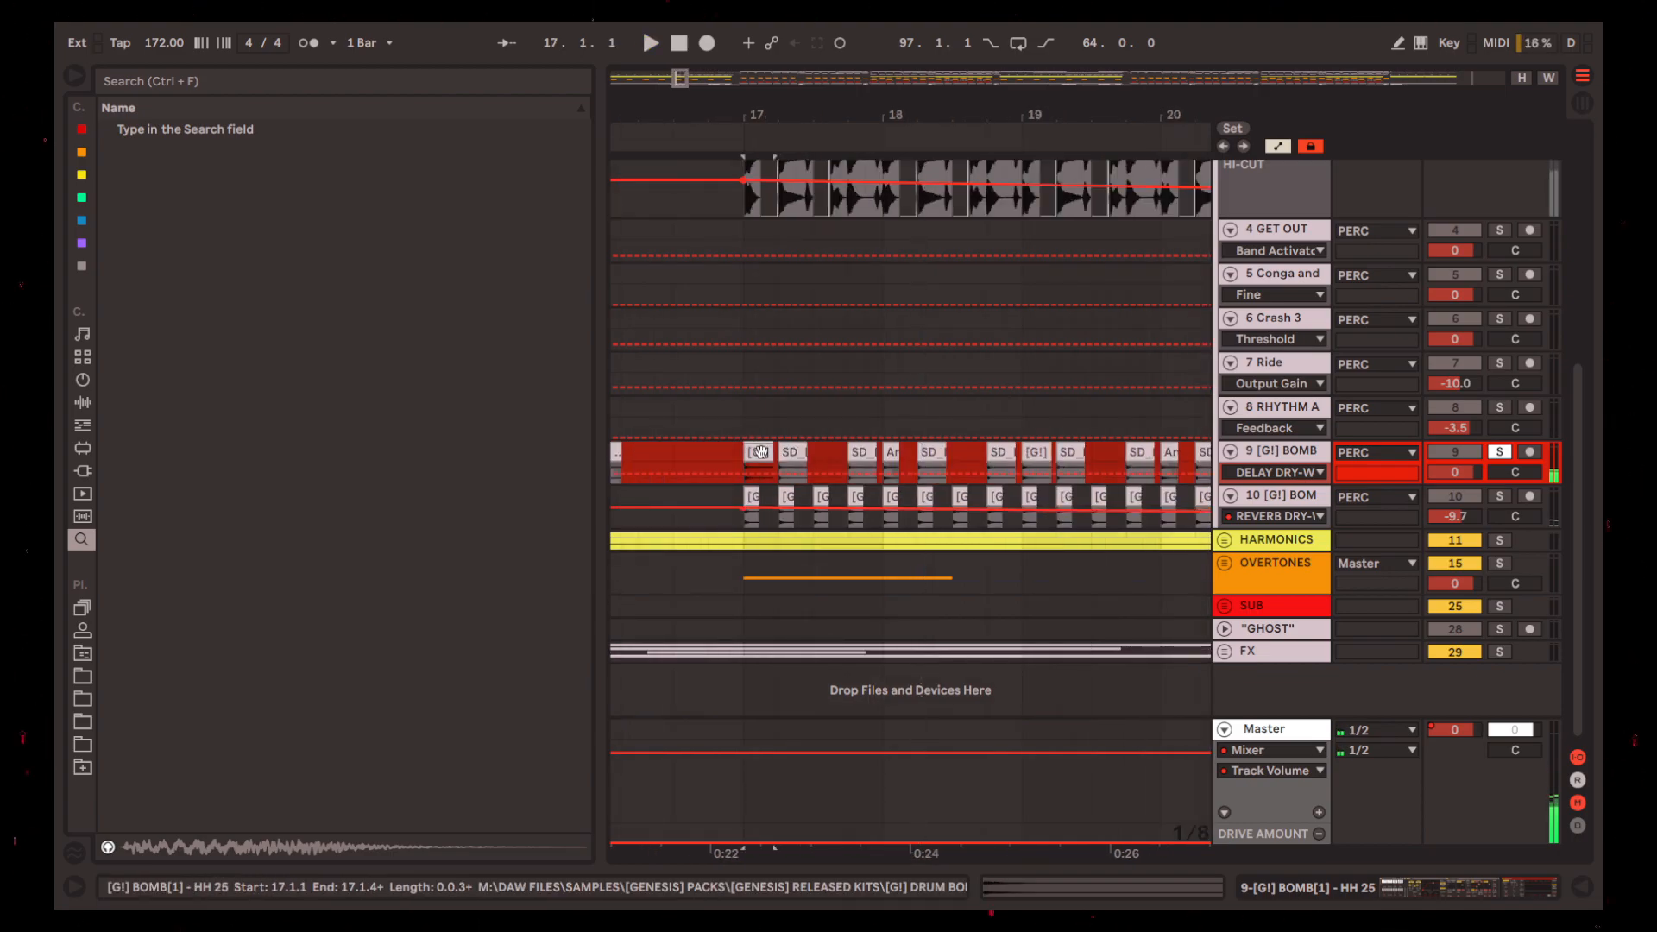
Replay track 9 from bar 17 and examine its clip pattern alongside track 10's reverb automation
scroll(733, 414, right, 1)
scroll(718, 388, up, 4)
scroll(695, 258, down, 3)
key(space)
scroll(880, 586, down, 1)
scroll(843, 547, down, 5)
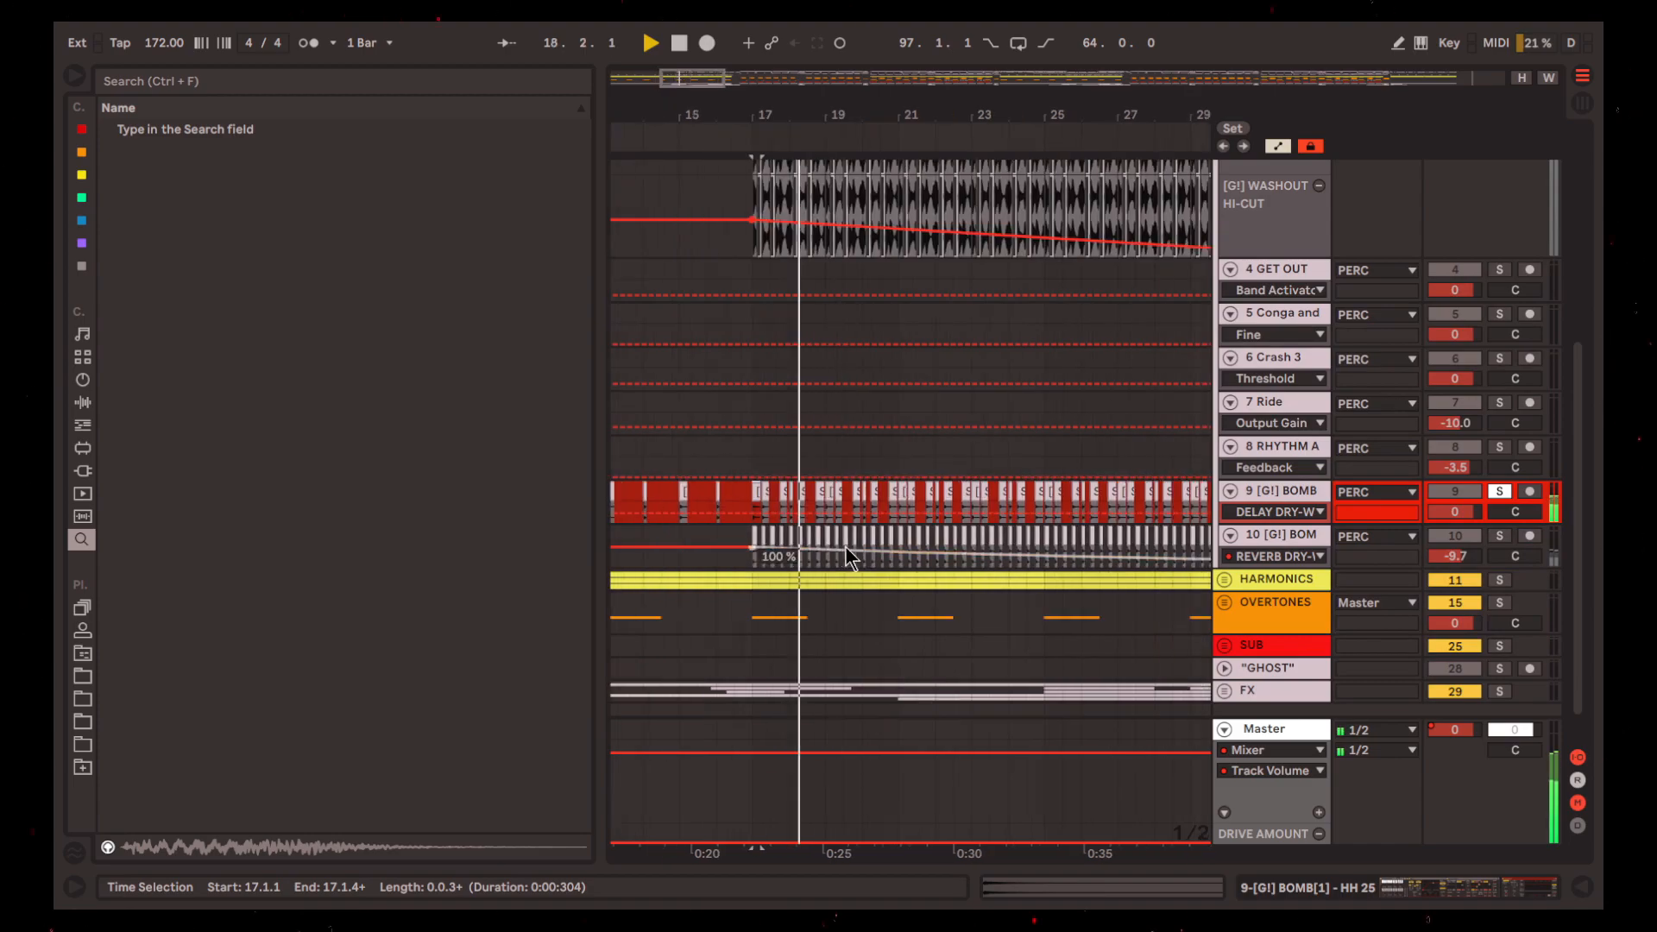
scroll(1116, 484, up, 4)
key(space)
scroll(1415, 316, up, 3)
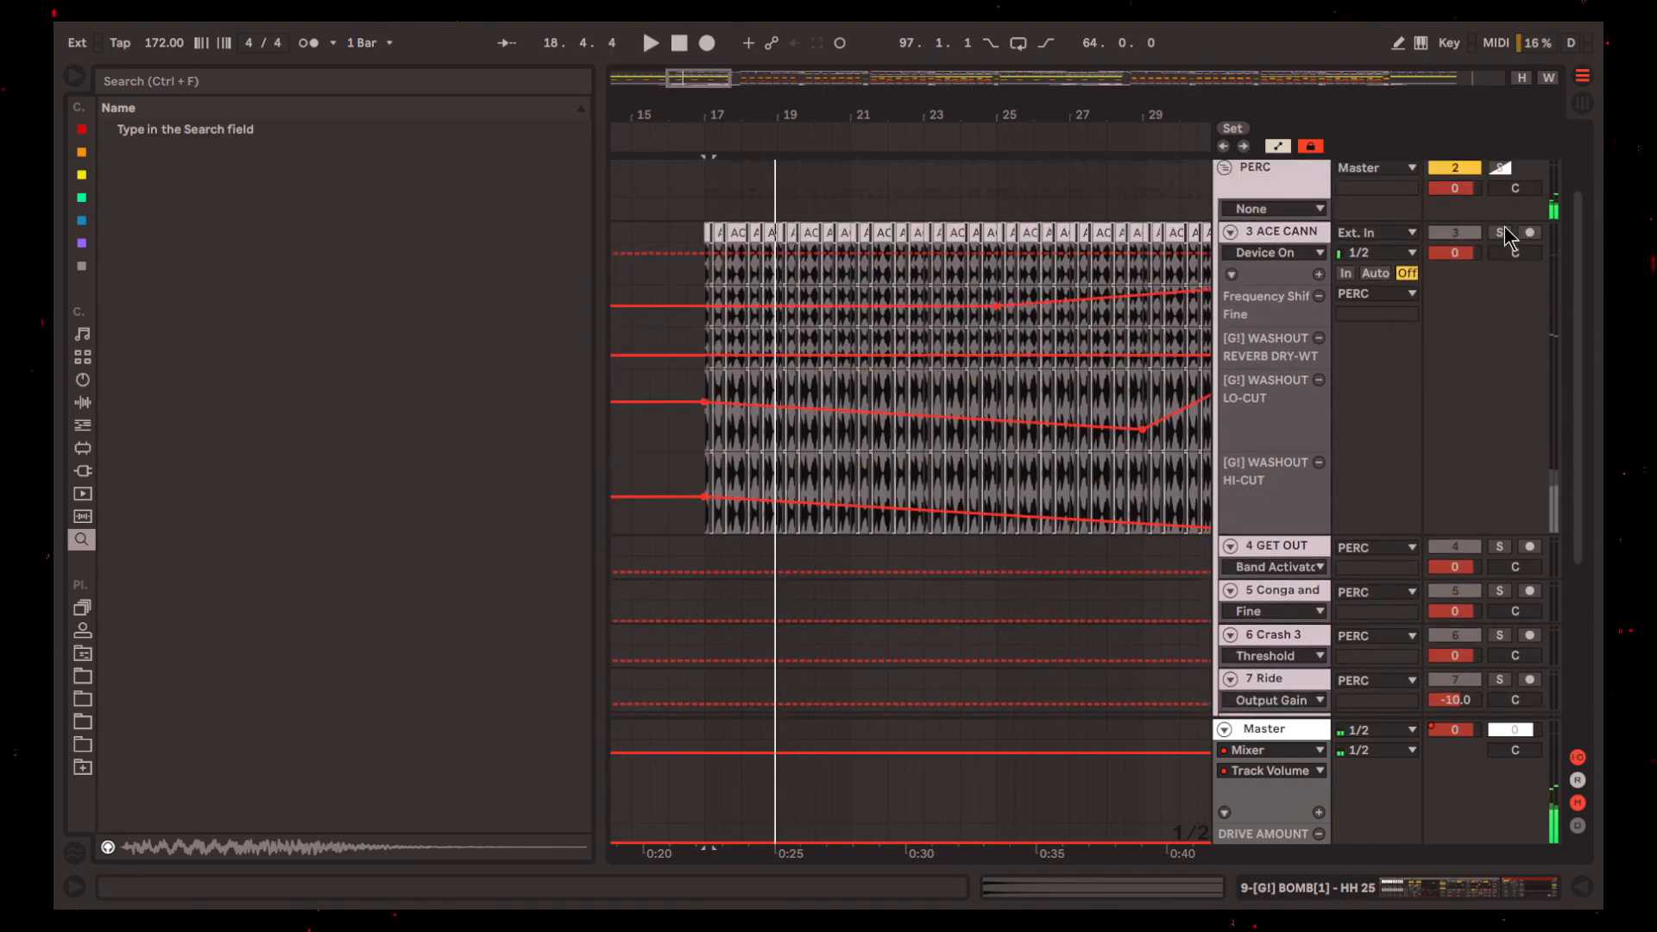
Solo ACE CANNON together with track 9 and play both layers from bar 17
ctrl+click(1502, 227)
scroll(891, 571, down, 6)
key(space)
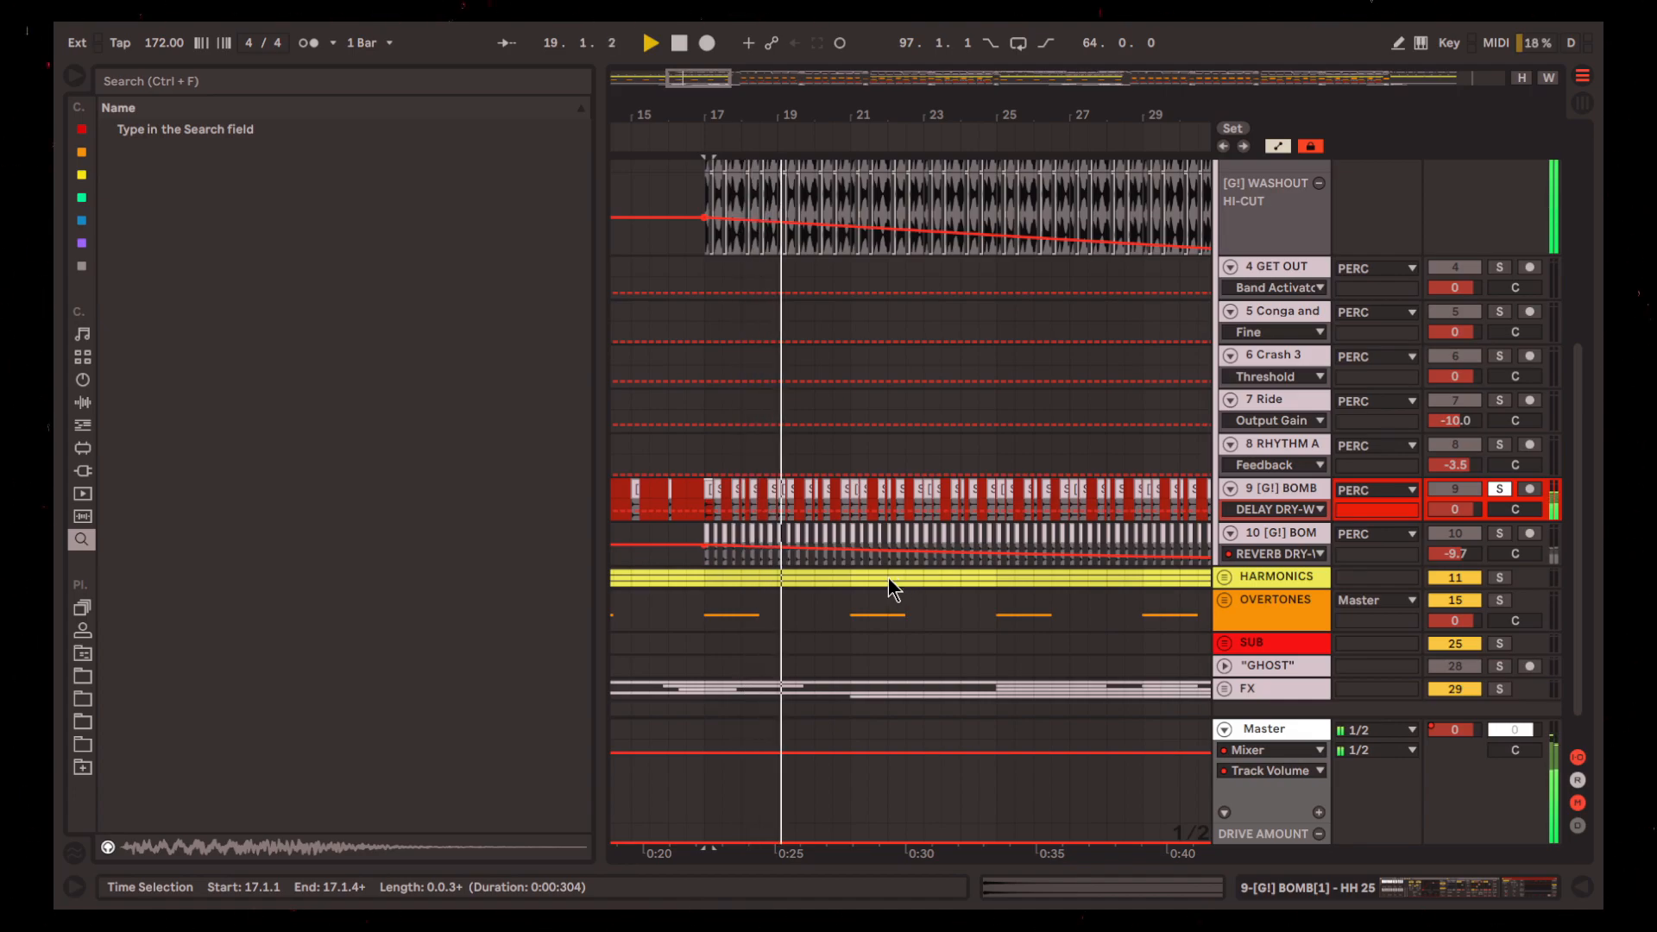
scroll(888, 578, down, 8)
scroll(612, 518, up, 4)
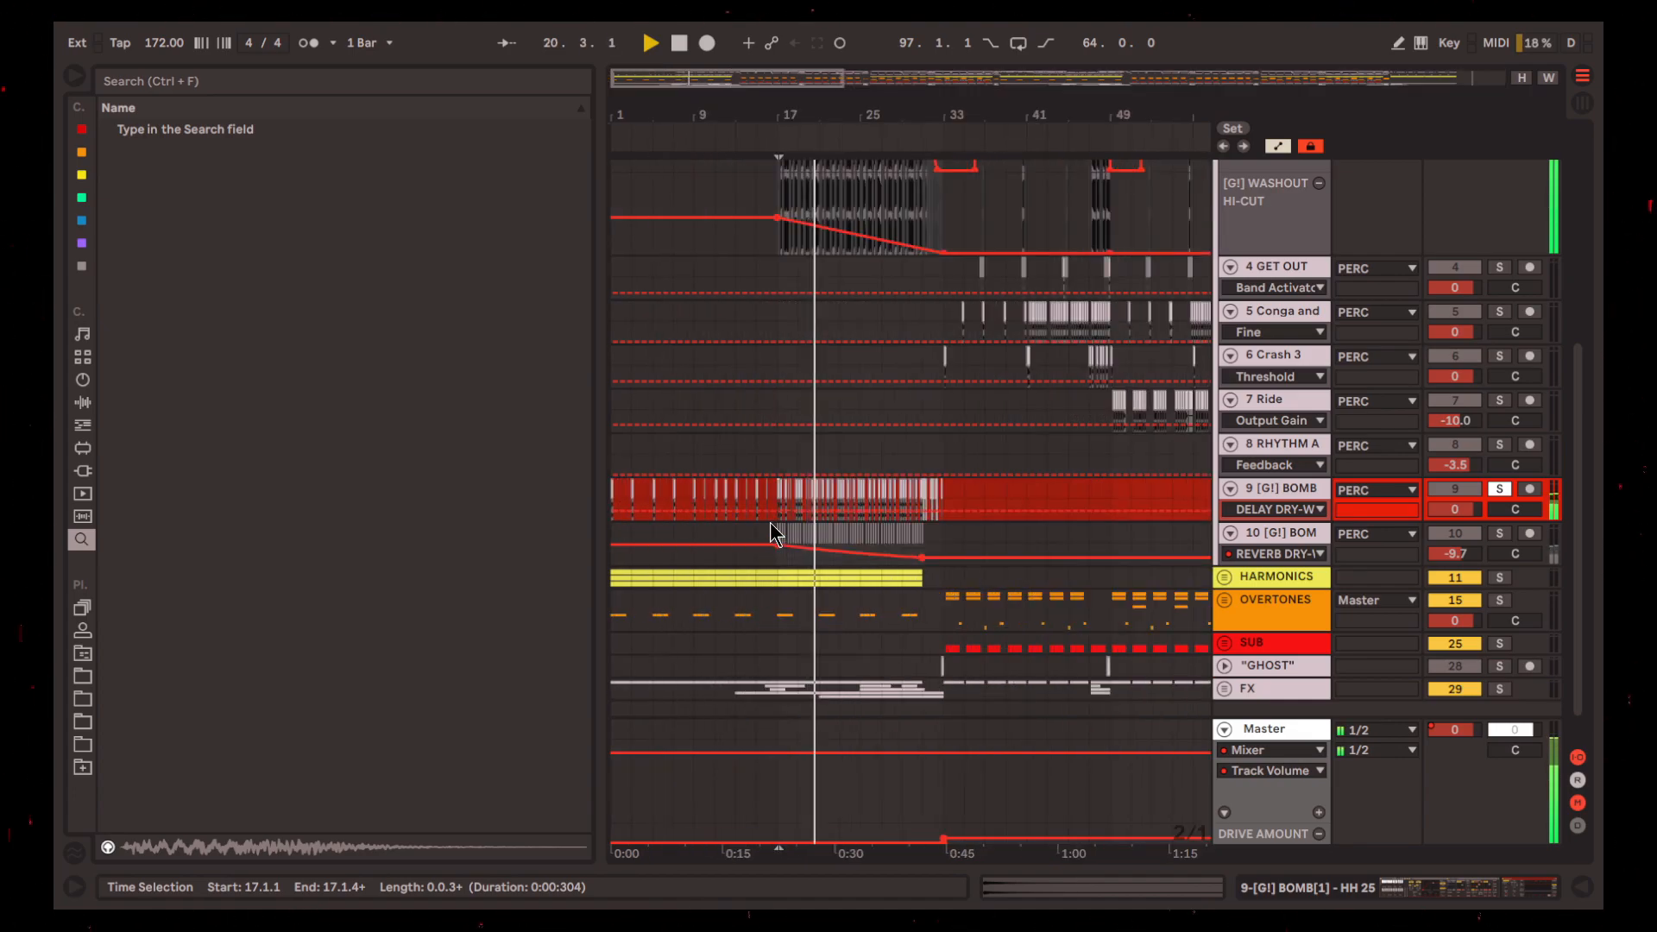
Solo track 10 [G!] BOMB together with track 9 and play both percussion layers from bar 17
scroll(769, 521, down, 1)
scroll(773, 516, up, 4)
key(space)
ctrl+click(1501, 499)
key(space)
scroll(730, 506, up, 3)
click(1303, 501)
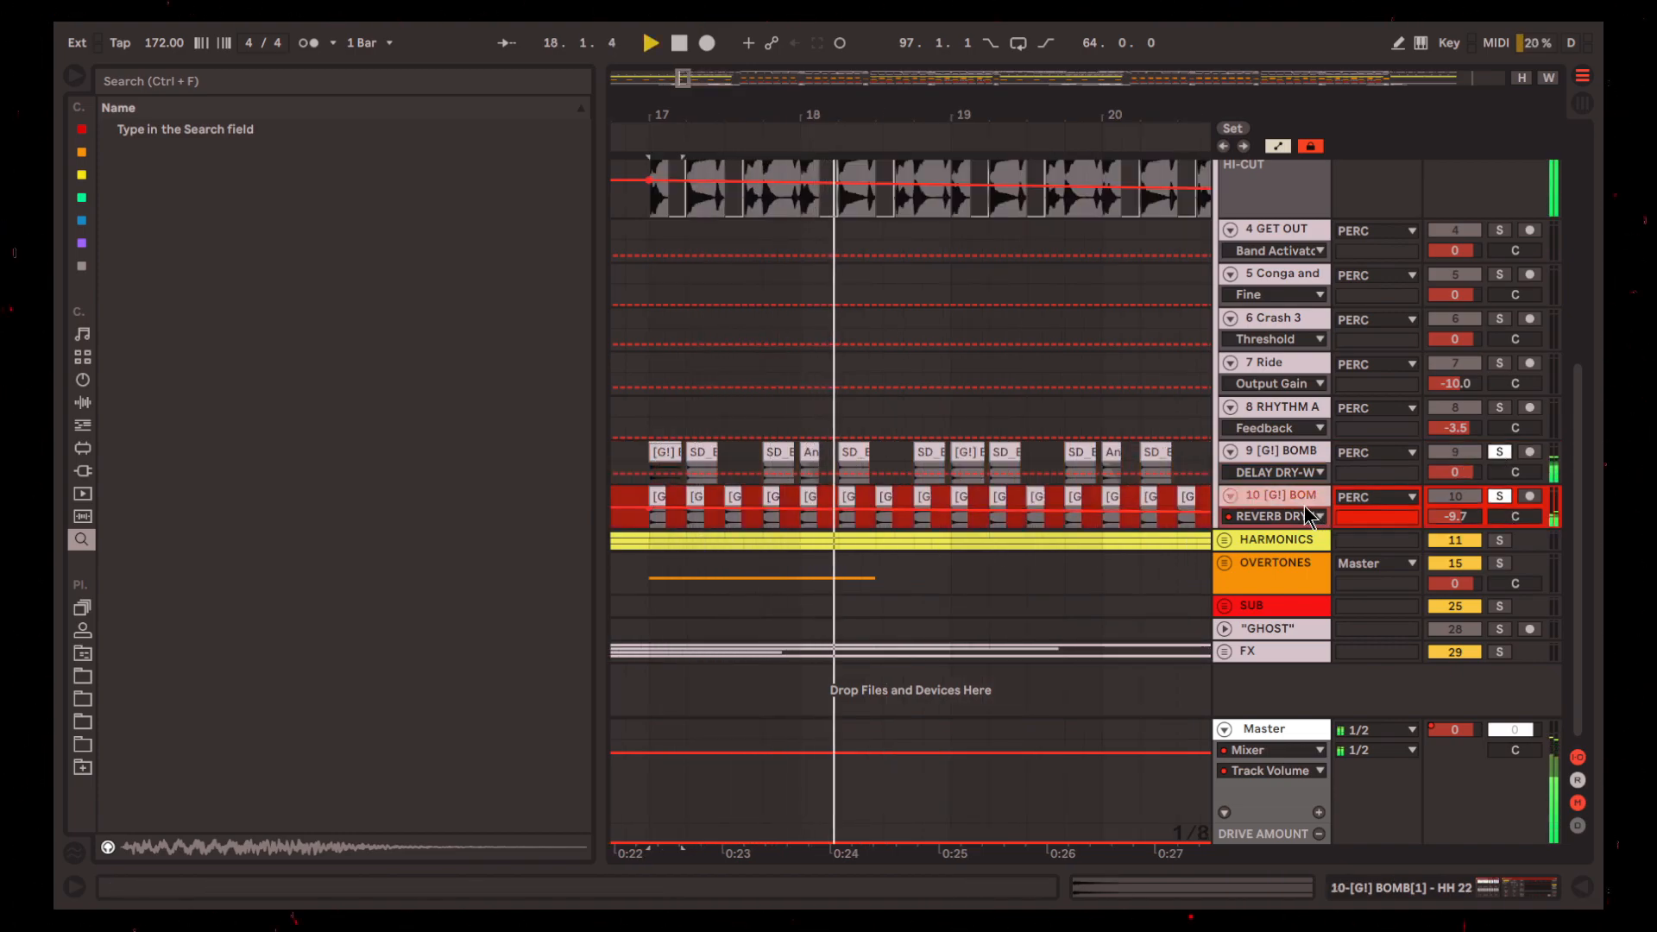
Examine track 10's reverb automation and its [G!] WASHOUT RACK and Compressor effects chain
scroll(830, 511, down, 3)
scroll(830, 511, down, 4)
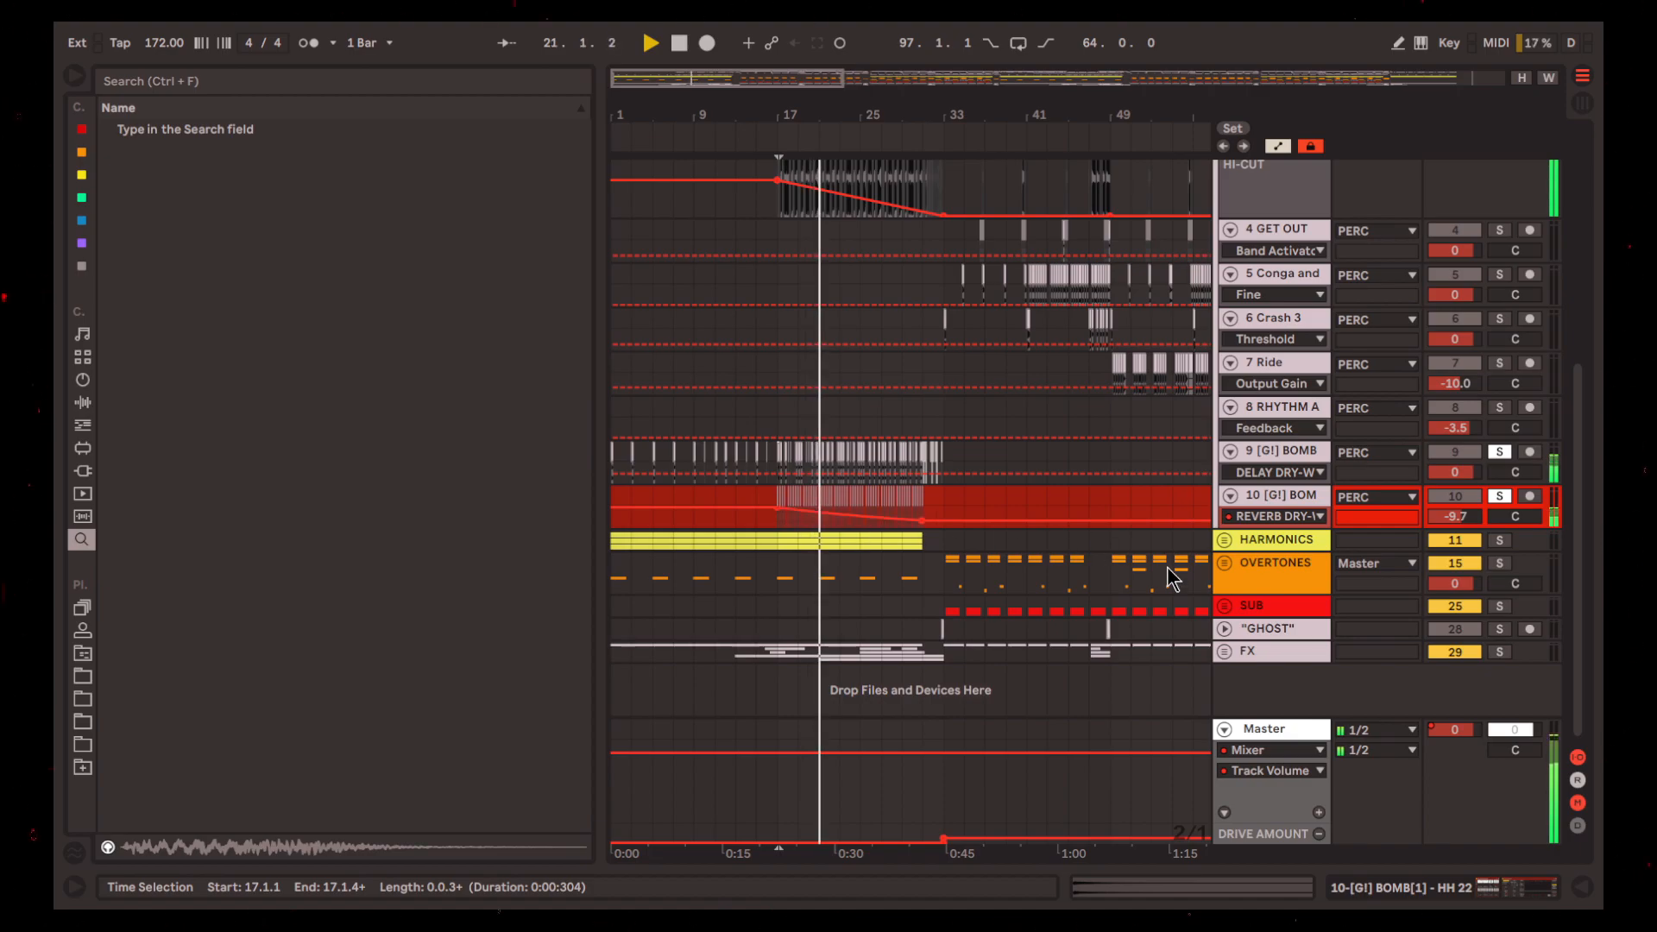
click(1456, 892)
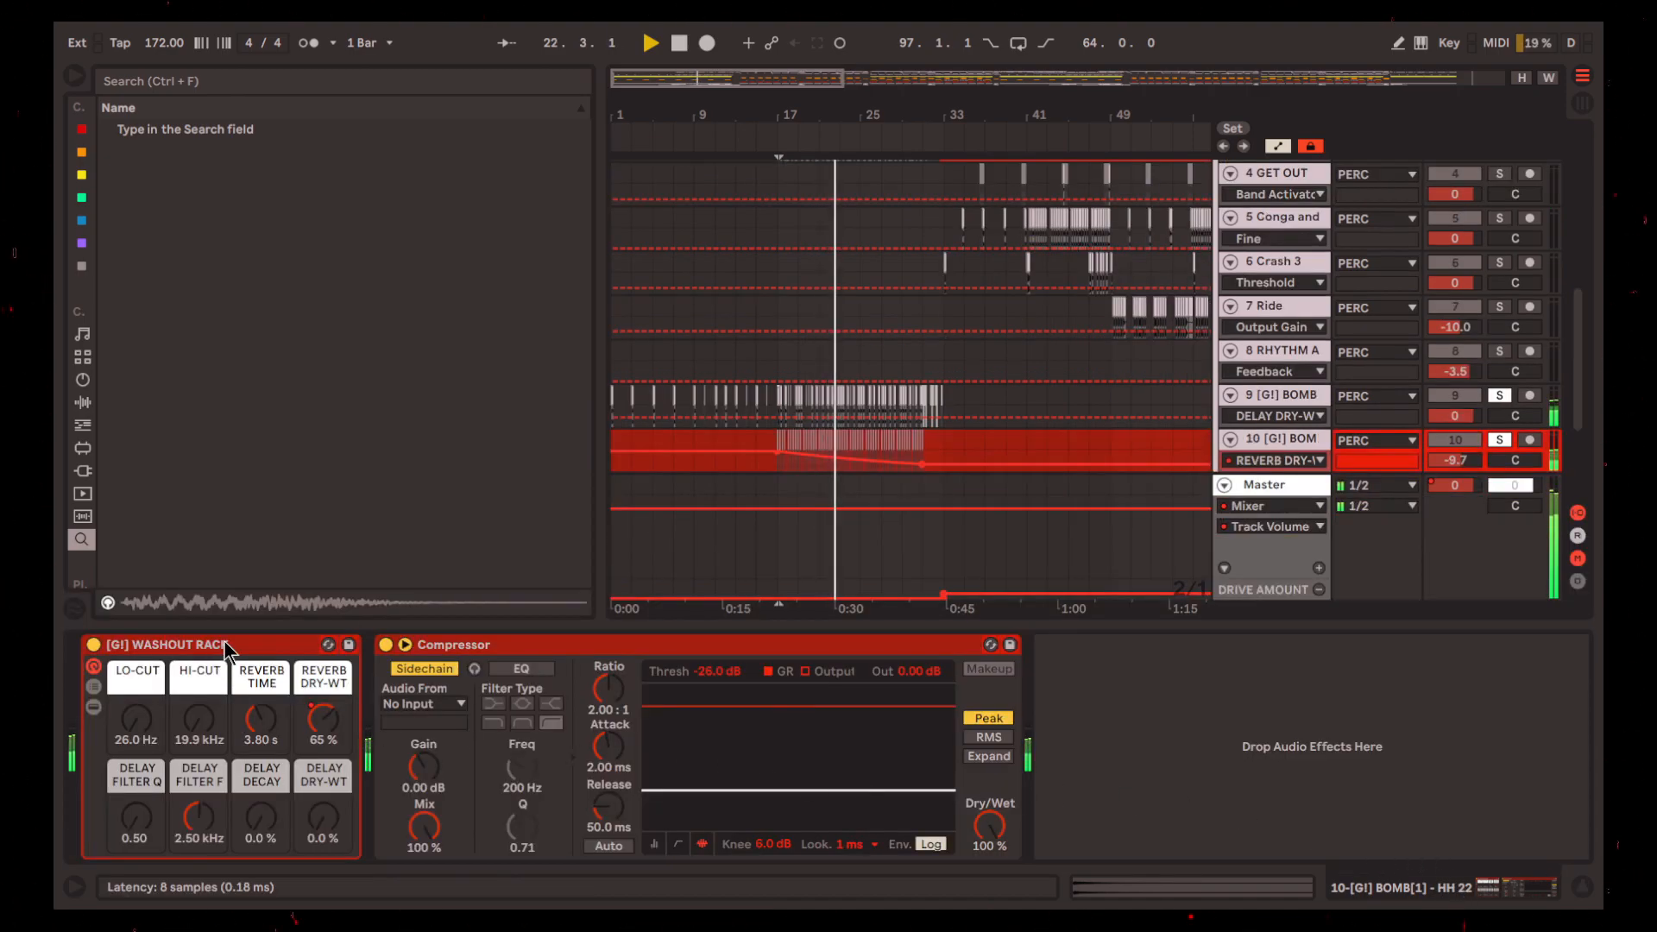
click(791, 510)
click(1585, 886)
Play the percussion build into bar 33 and replay the track 1 Instrument Rack drum beat from 33.1.1
scroll(931, 565, up, 5)
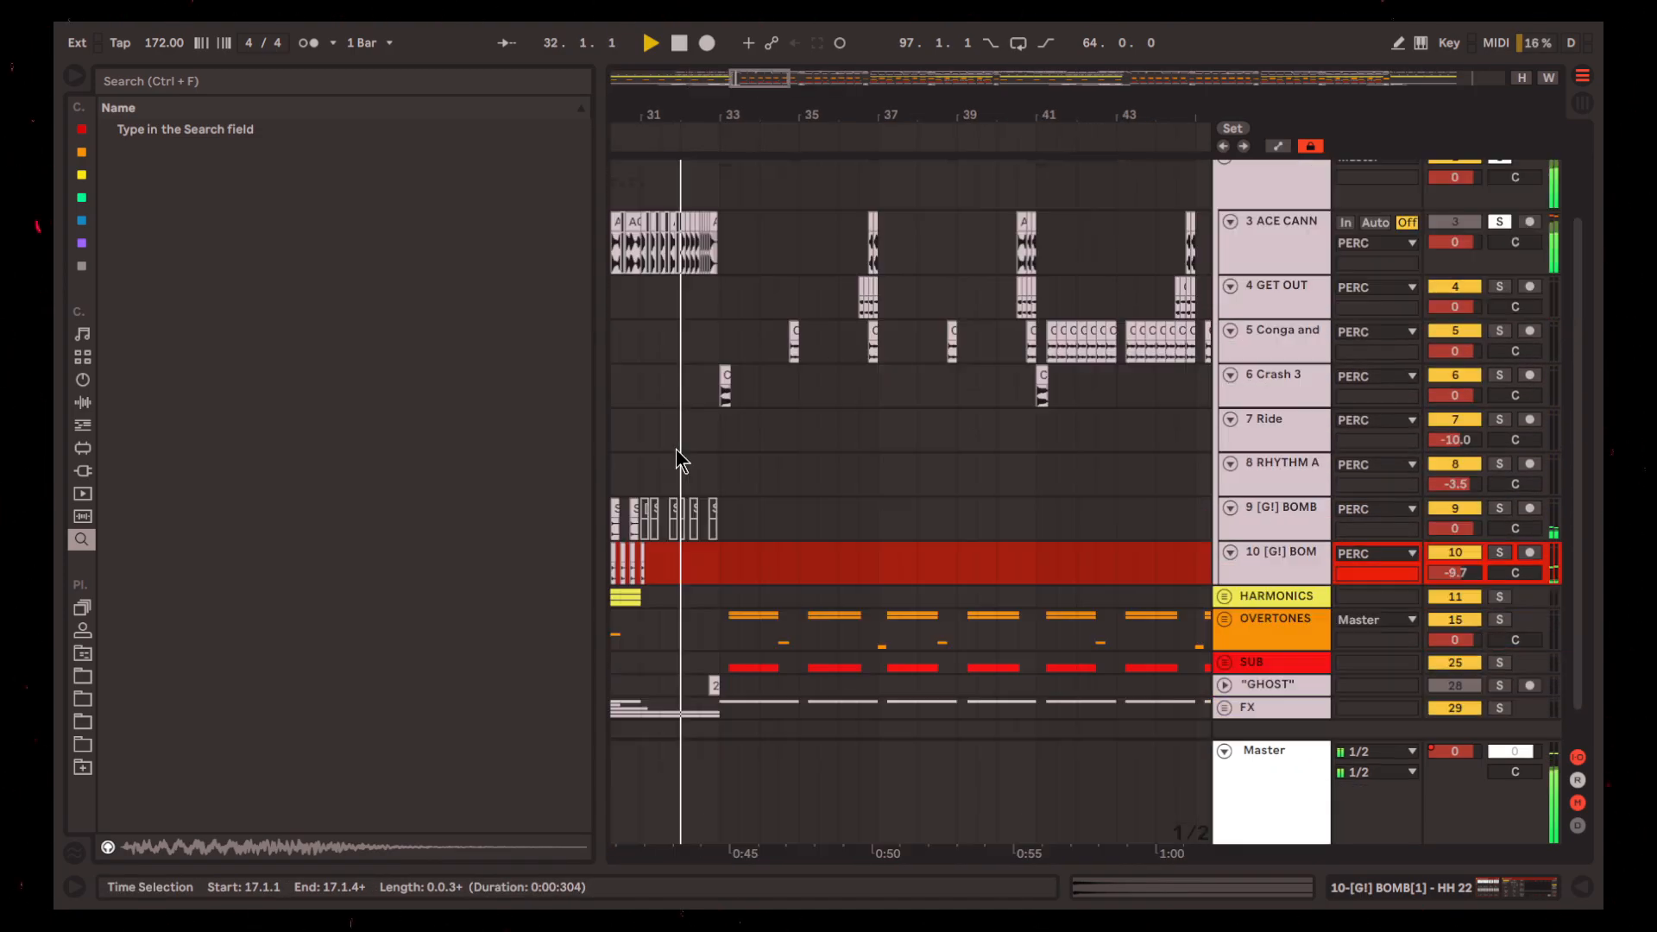
scroll(678, 455, up, 5)
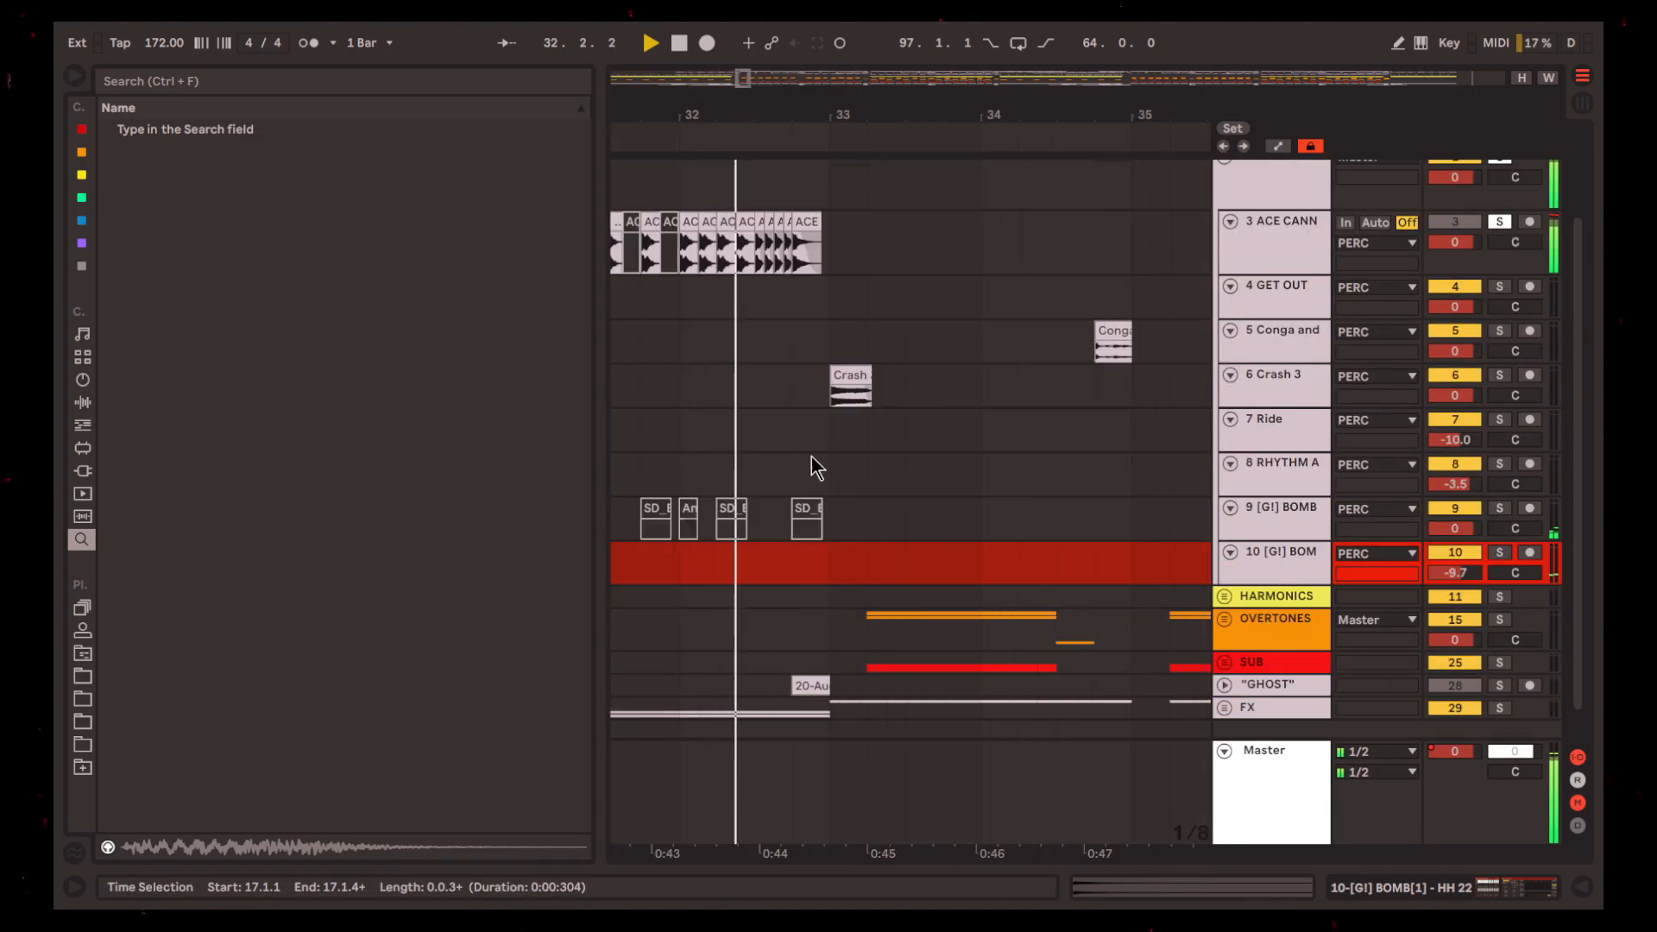
scroll(828, 470, up, 2)
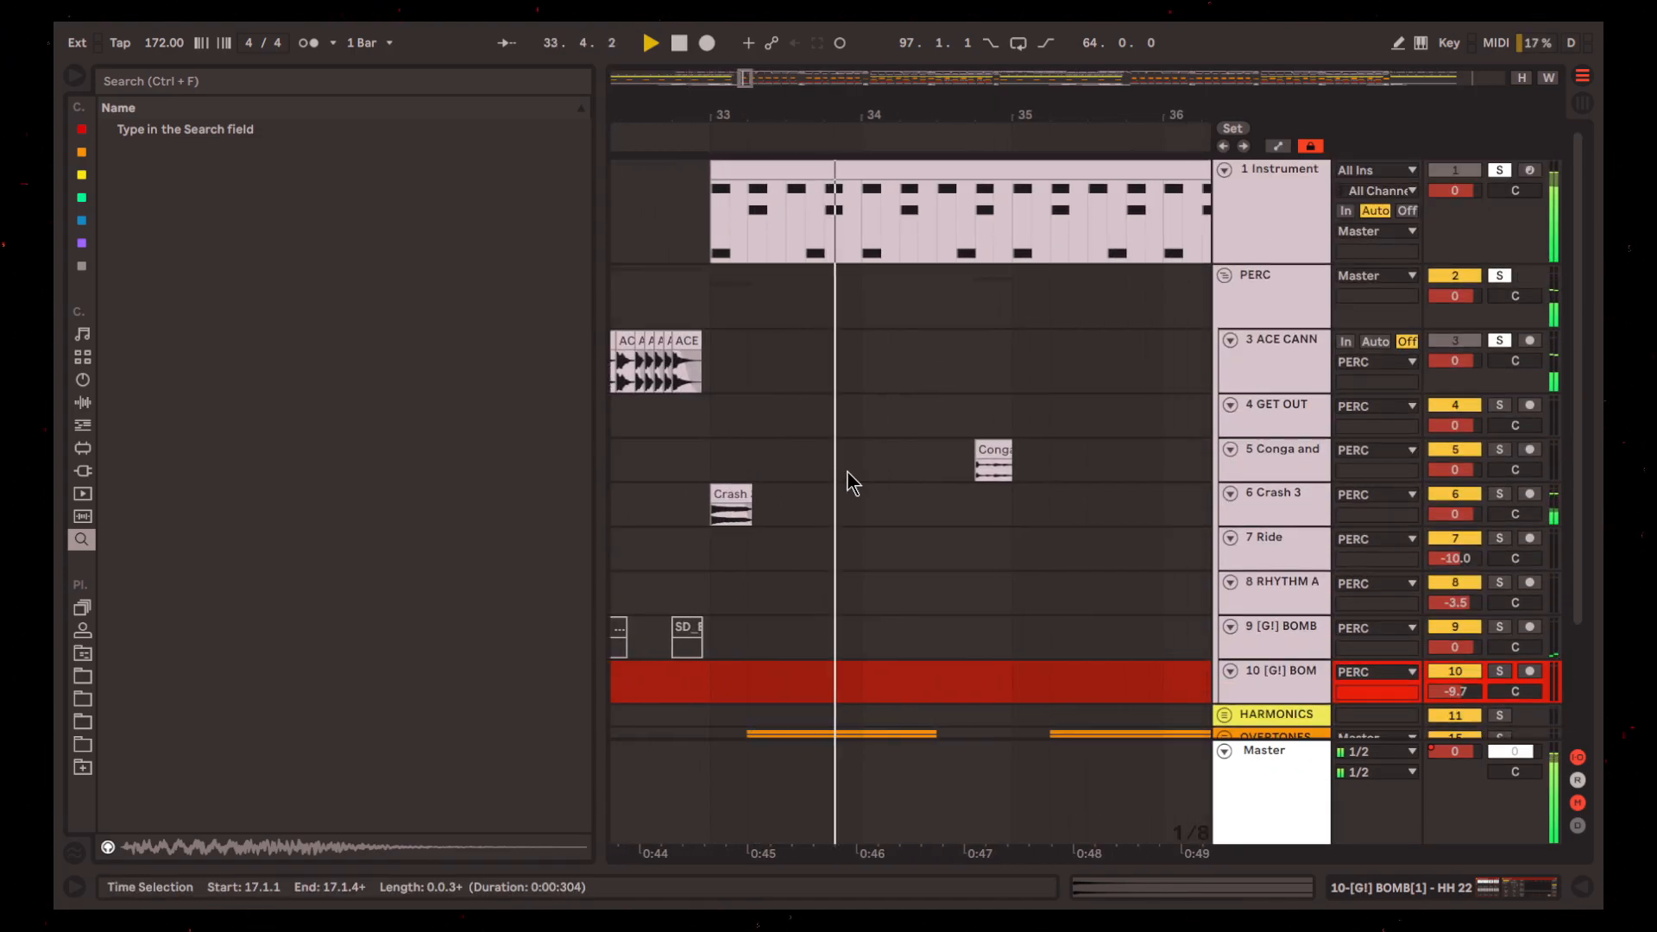
key(space)
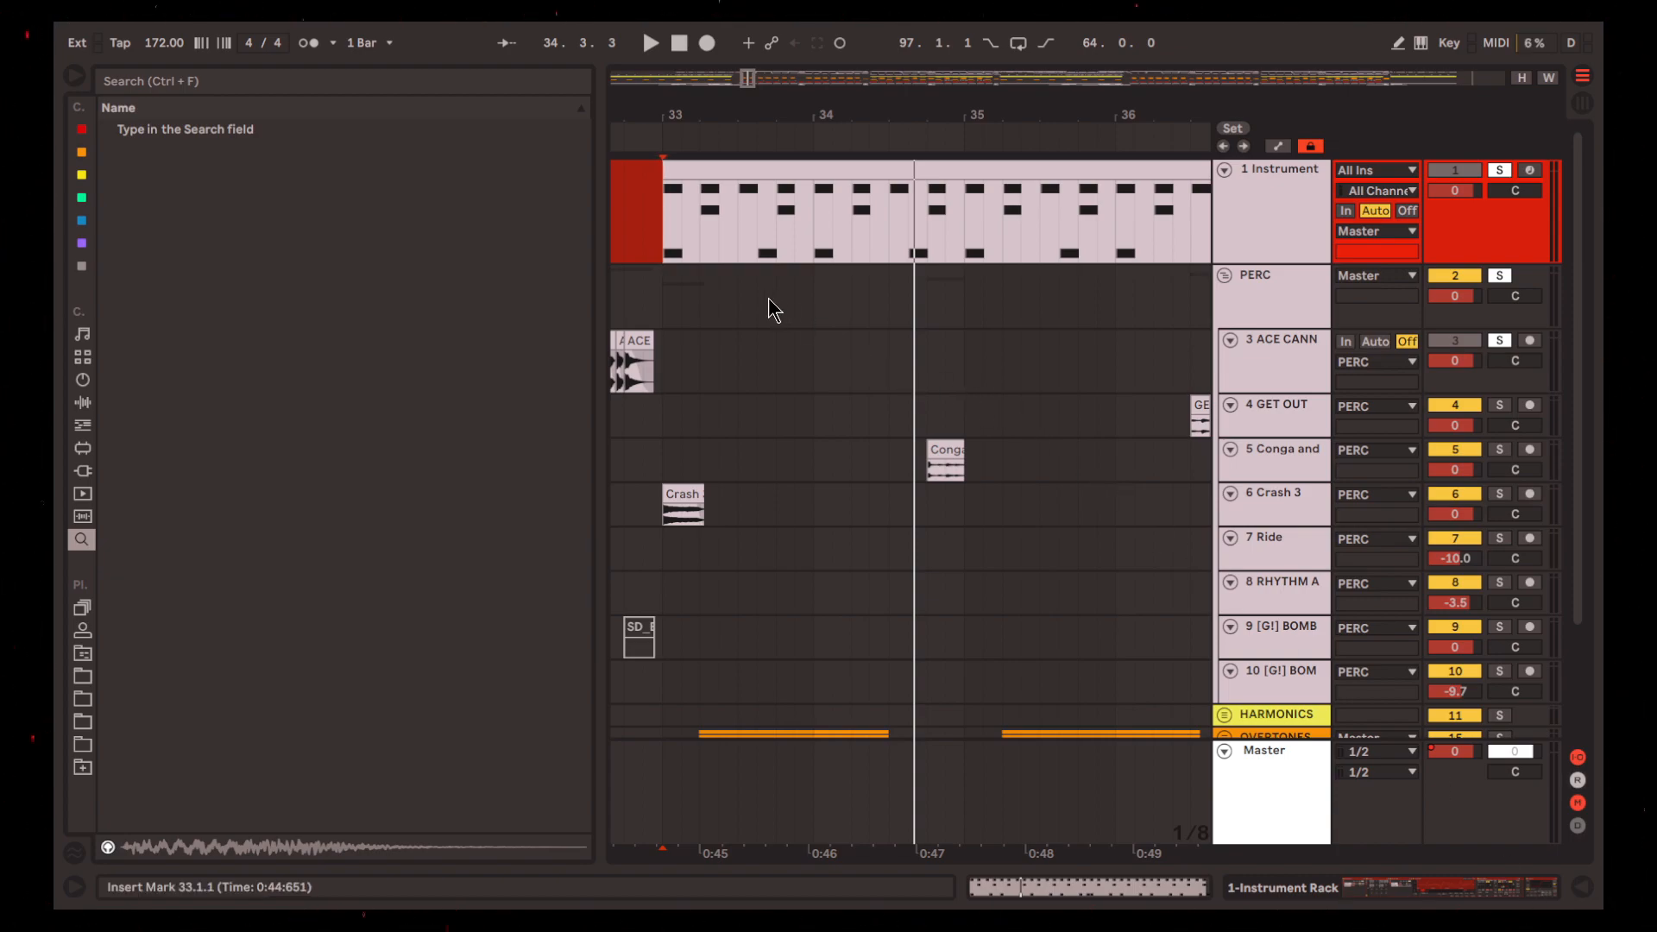
key(space)
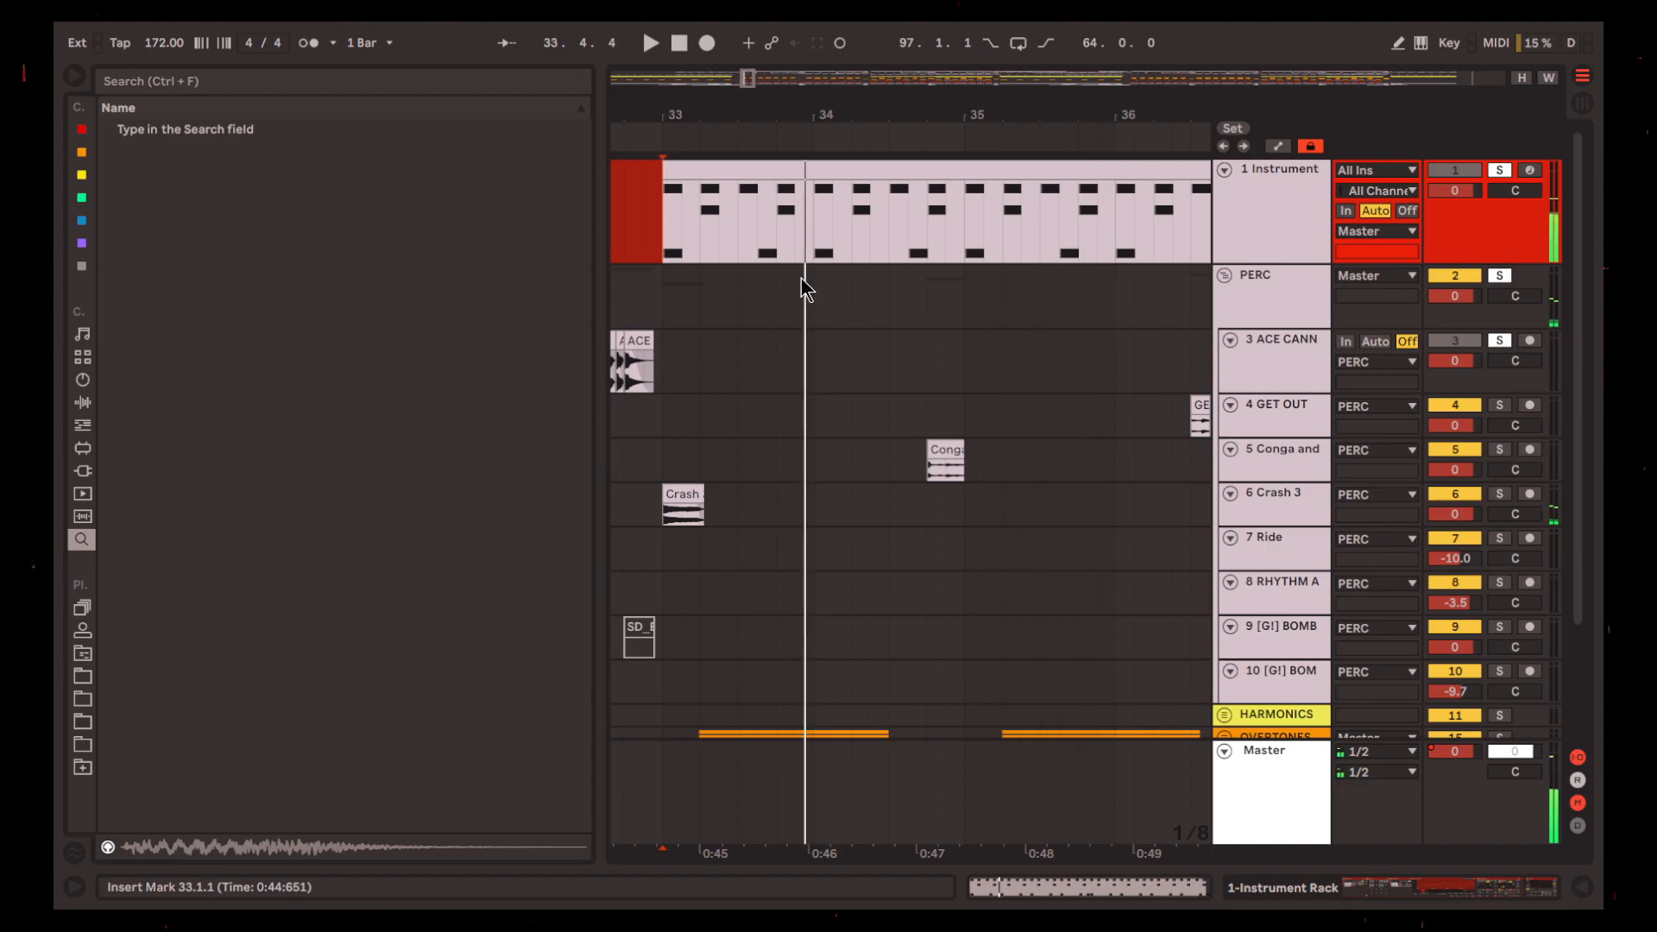
scroll(776, 250, right, 1)
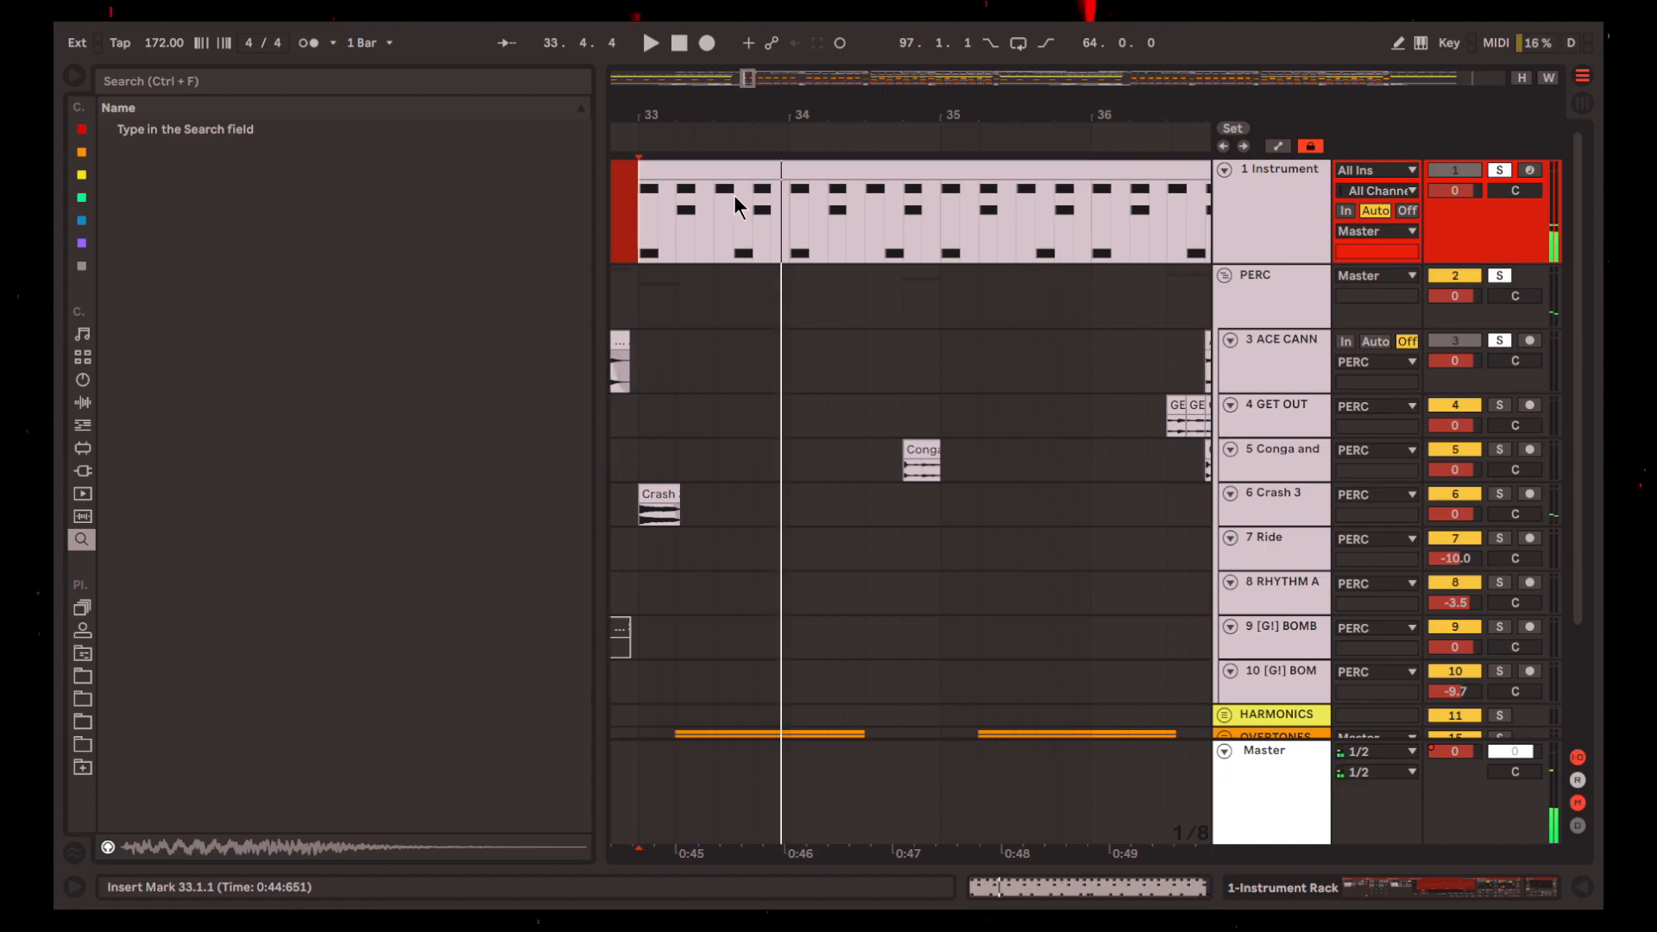
Inspect the Instrument Rack drum clip's notes at bar 33, selecting the SD_EMPRESS_perc_Skin row during playback
click(739, 172)
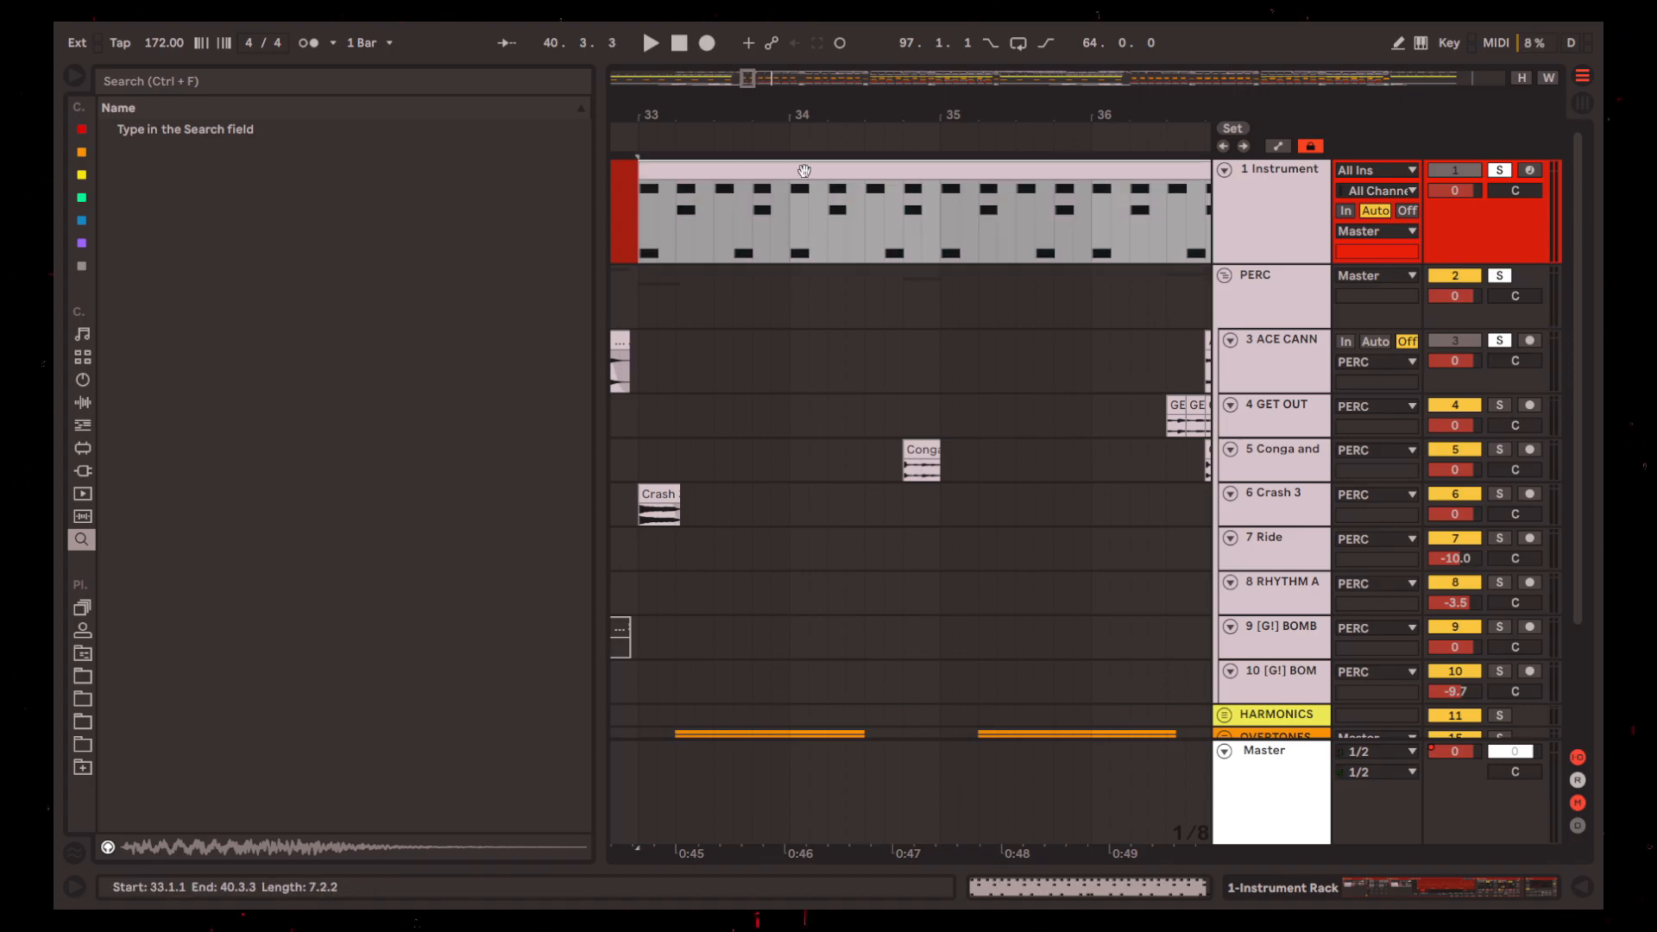
click(1144, 891)
click(711, 628)
key(space)
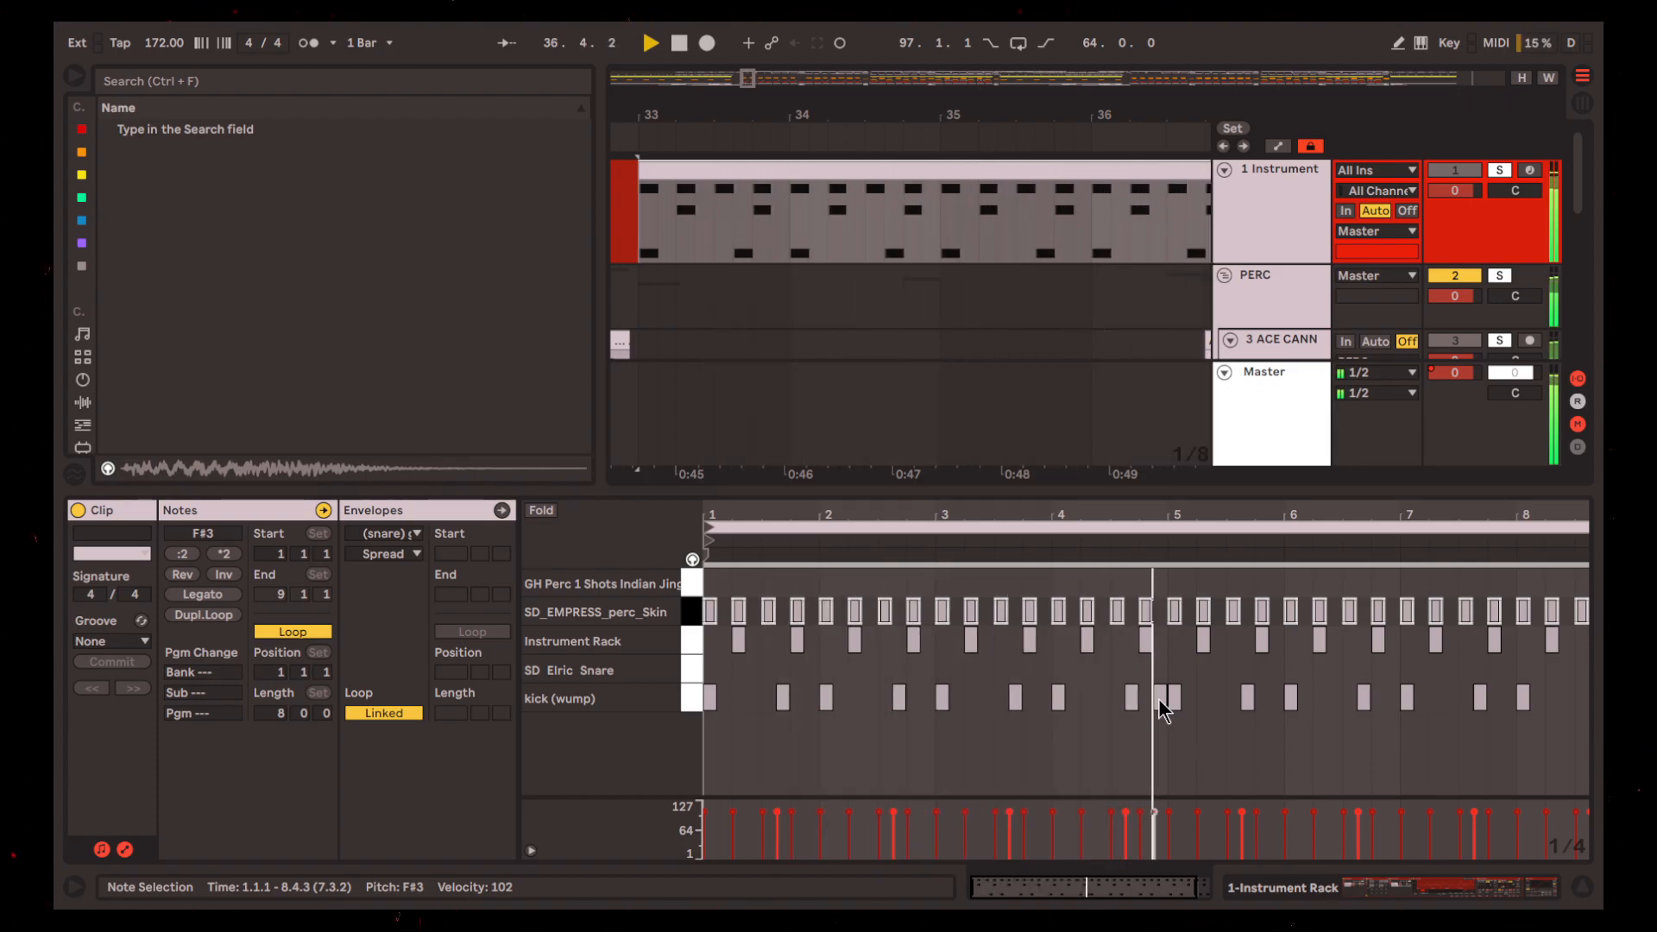
key(space)
scroll(1108, 378, down, 5)
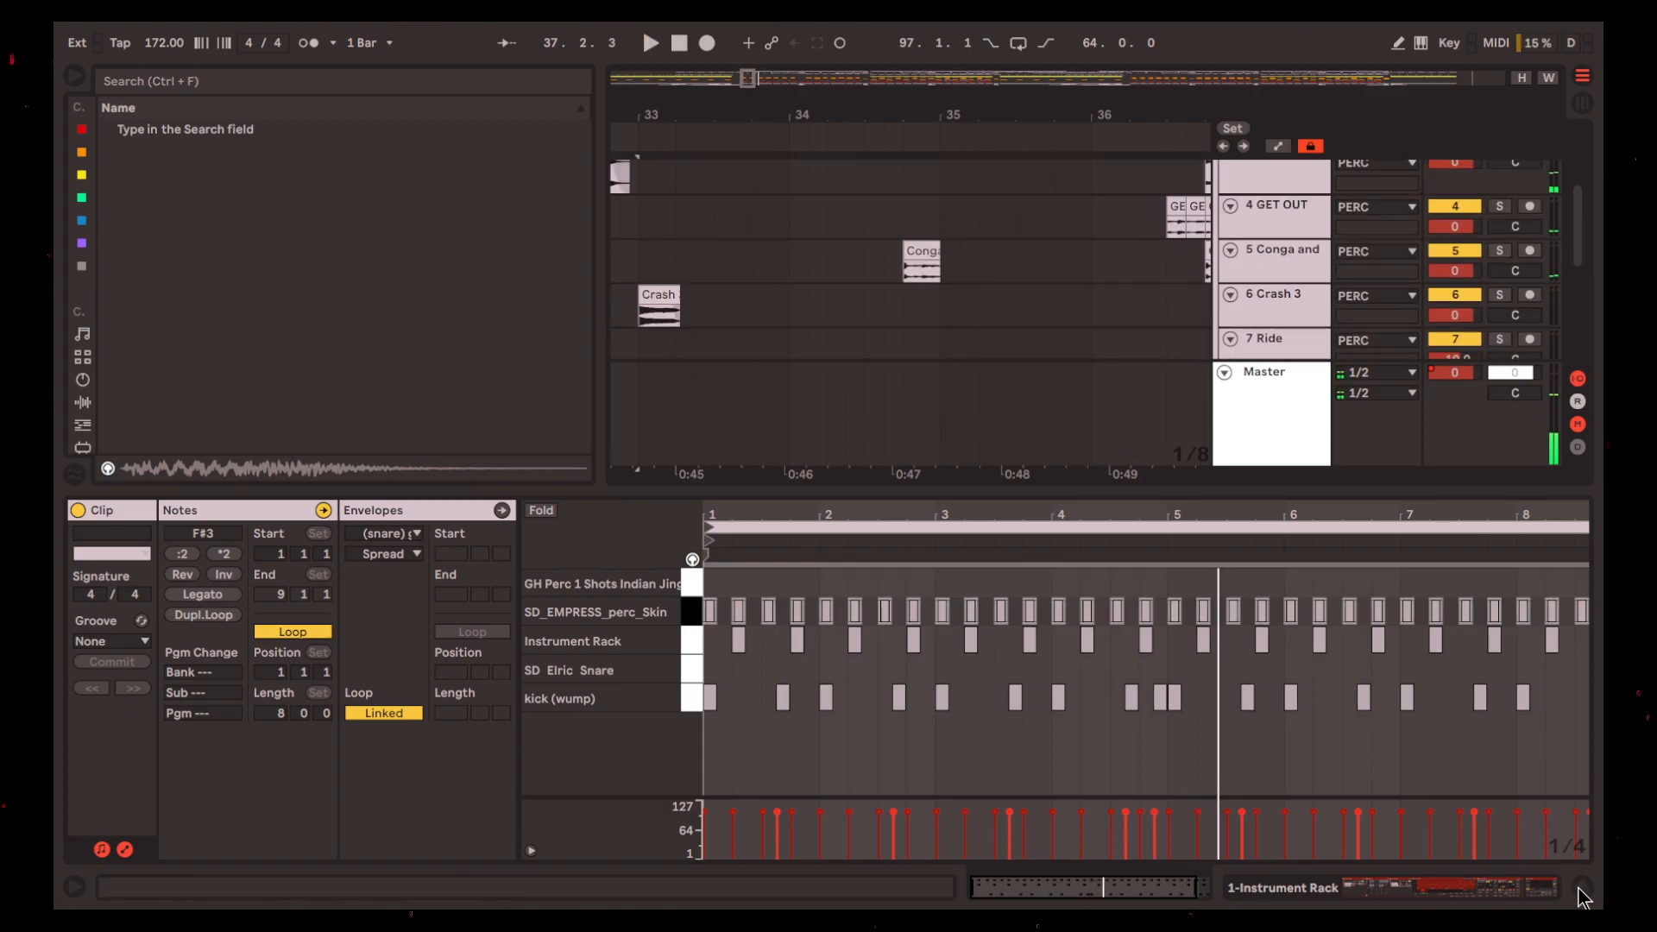
click(1580, 888)
Select the Crash 3 clip at bar 33 on track 6 and play the beat from there
click(654, 443)
scroll(654, 442, right, 1)
scroll(654, 444, down, 4)
scroll(664, 441, up, 4)
scroll(673, 442, left, 3)
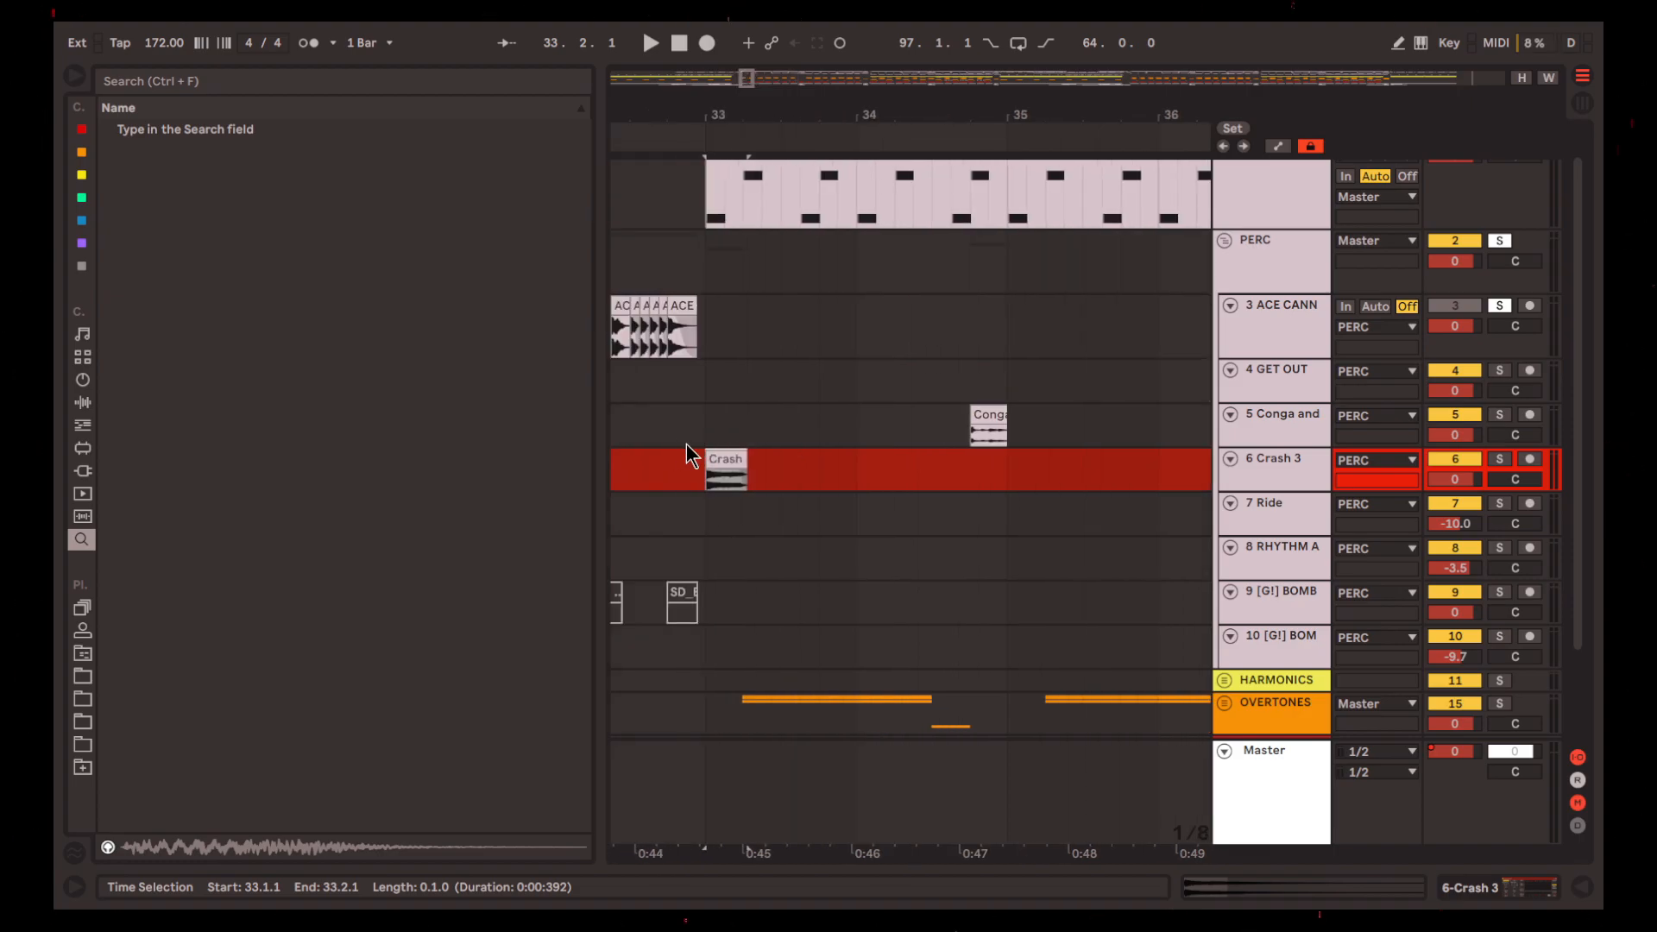
scroll(676, 441, left, 3)
key(space)
scroll(854, 505, up, 1)
scroll(841, 505, right, 4)
key(space)
Try lengthening the bar 33 Crash 3 clip to about 34.3.2, play it, and undo the change
drag(722, 495, 1133, 528)
key(space)
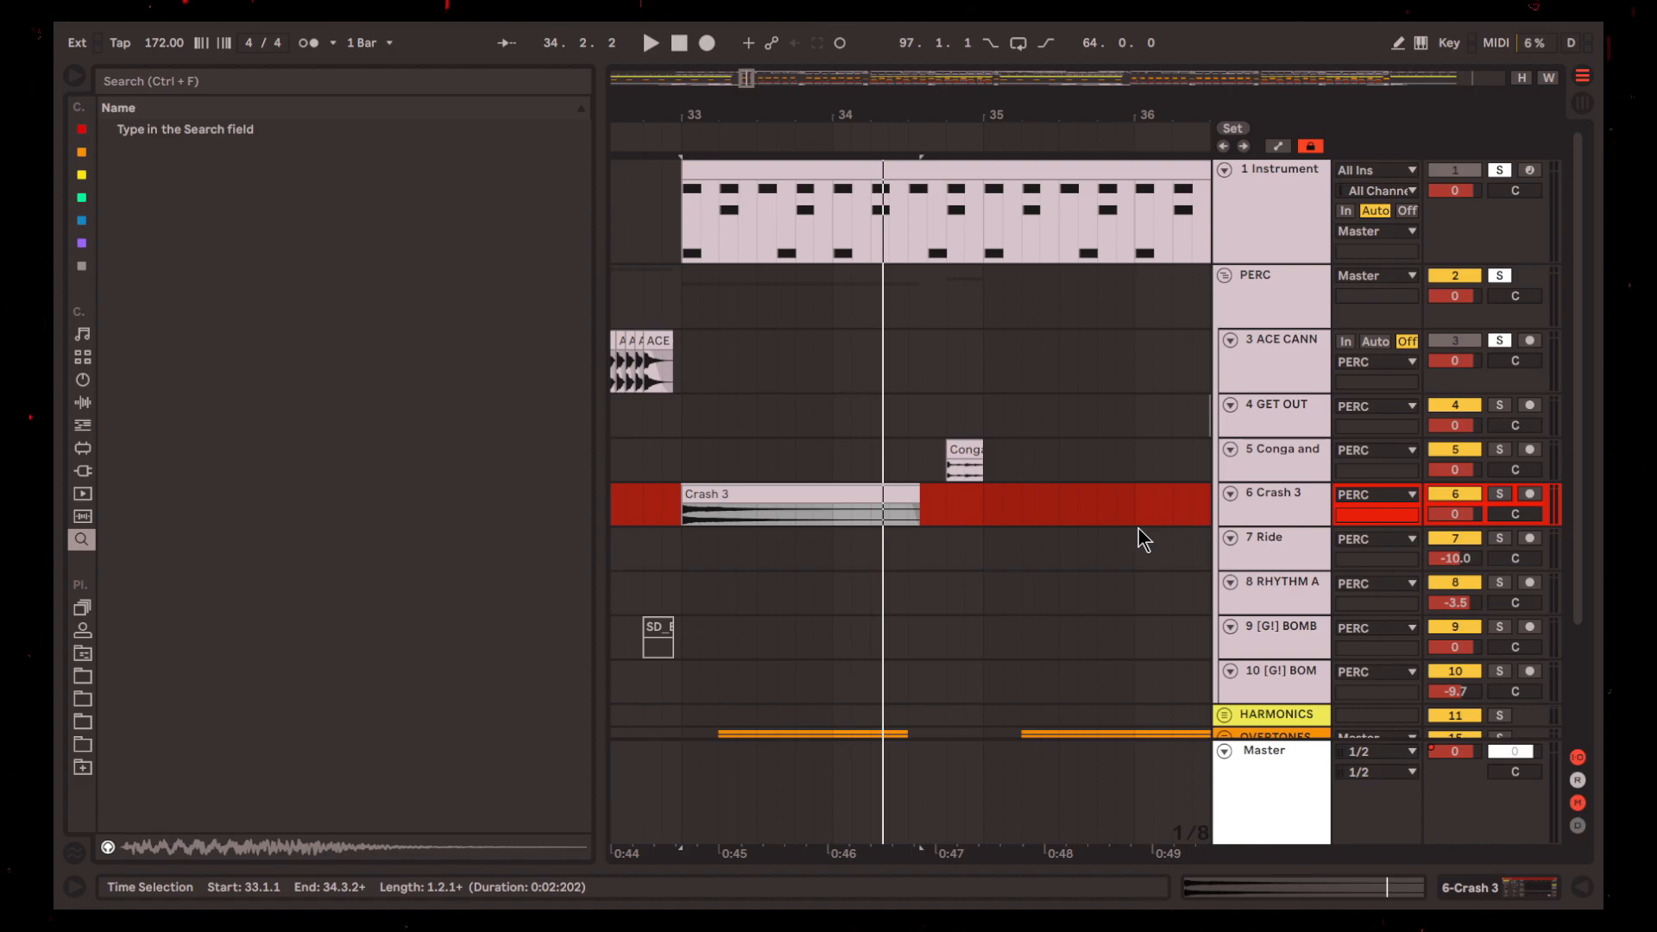
key(ctrl+z)
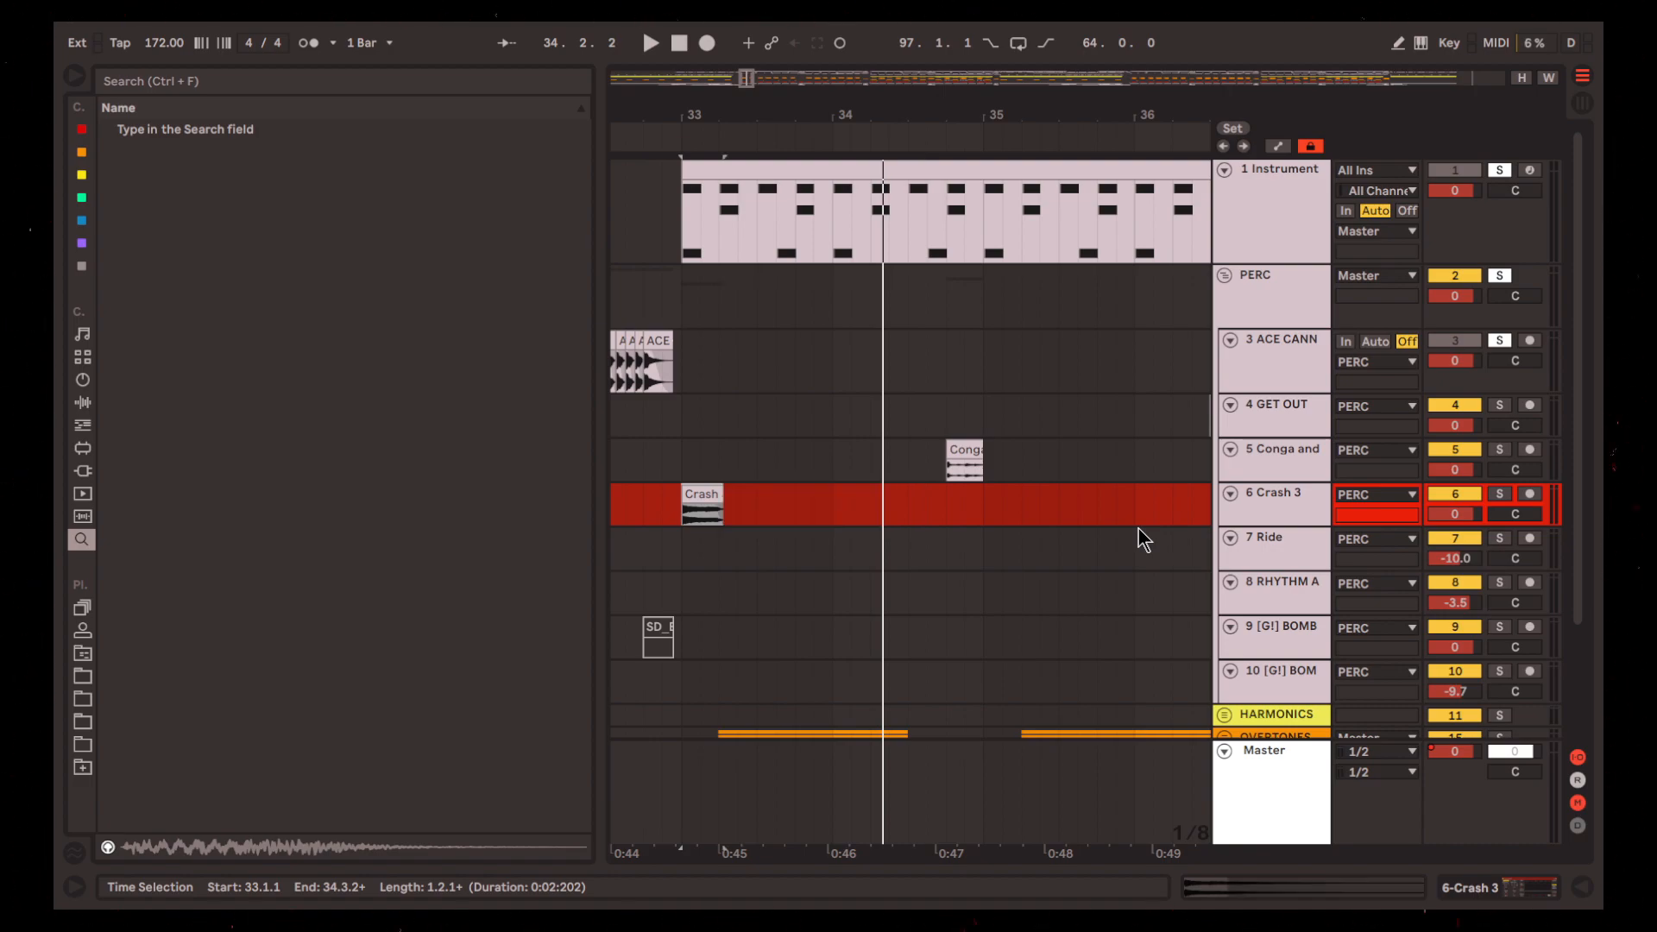
Replay the short Crash 3 clip from 33.1.1 and examine where it cuts off
scroll(697, 538, up, 3)
scroll(768, 581, left, 1)
key(space)
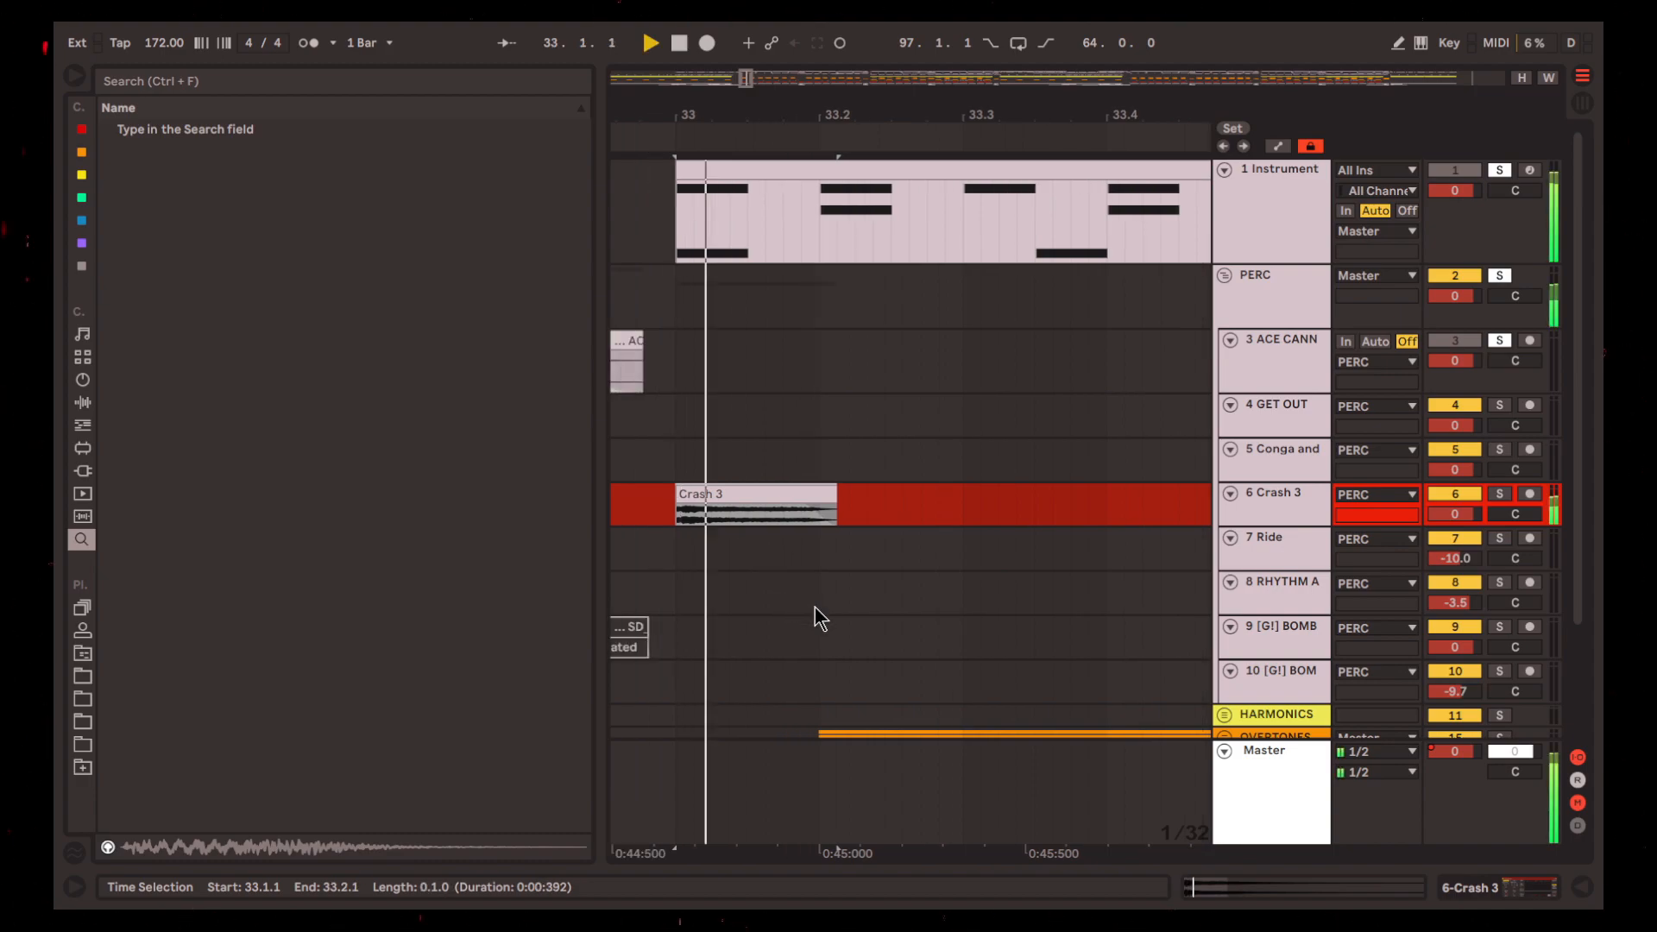
key(space)
scroll(814, 608, down, 4)
scroll(826, 610, right, 1)
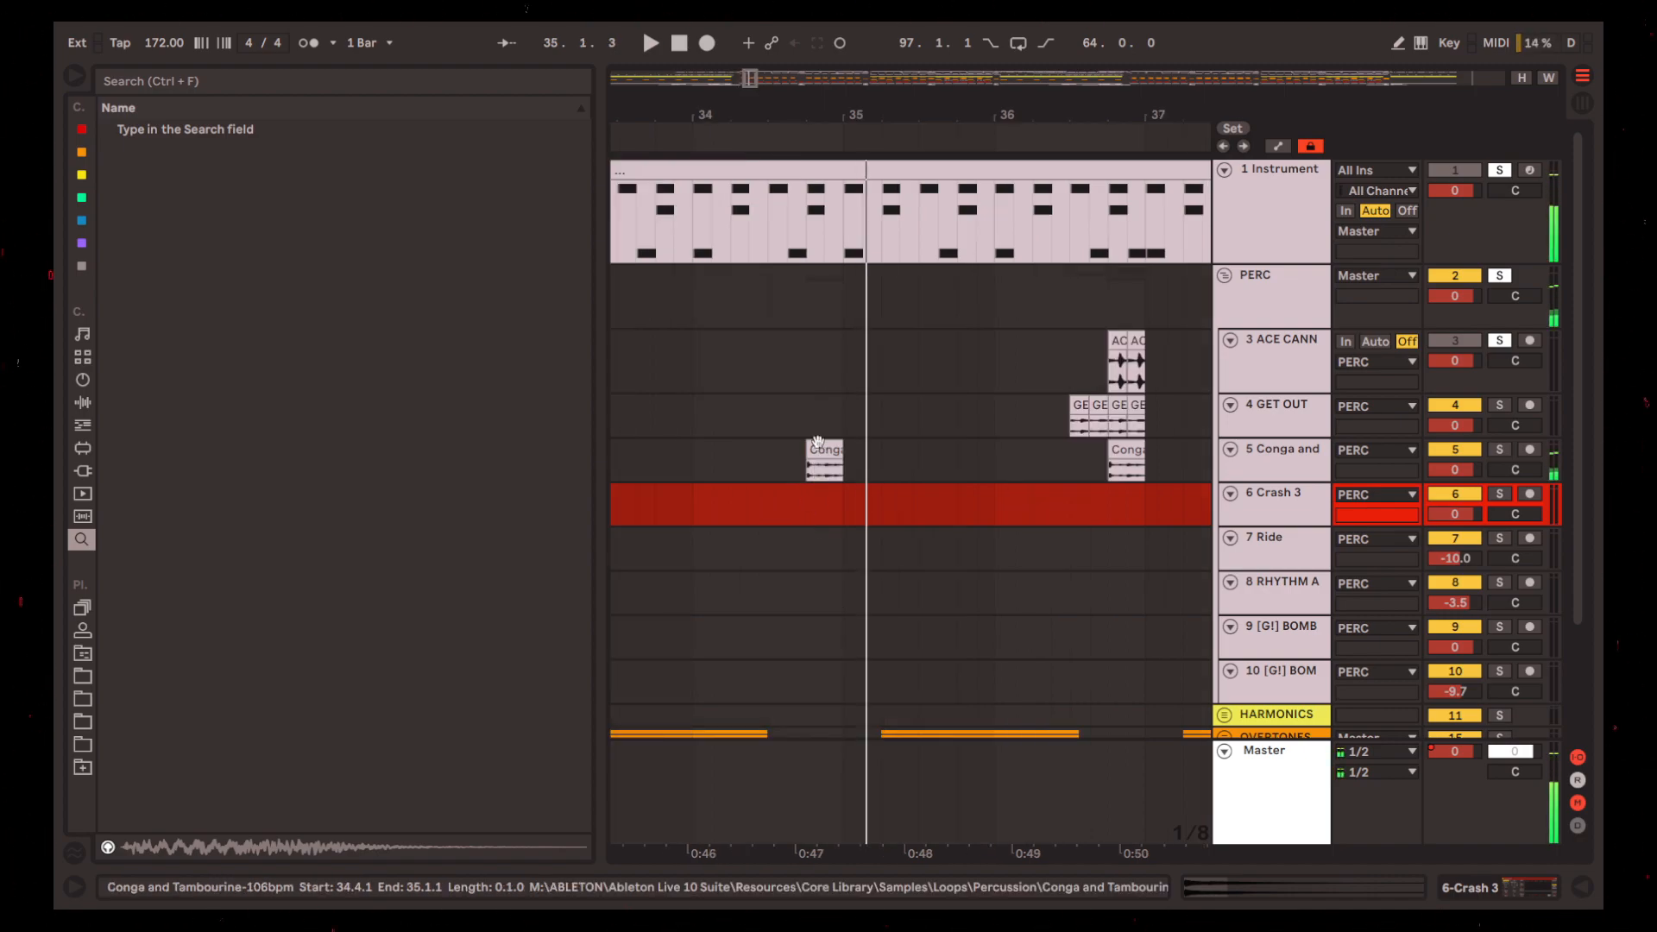
Select the Conga and Tambourine clip at 34.4.1 on track 5 and play the surrounding beat
scroll(822, 448, up, 4)
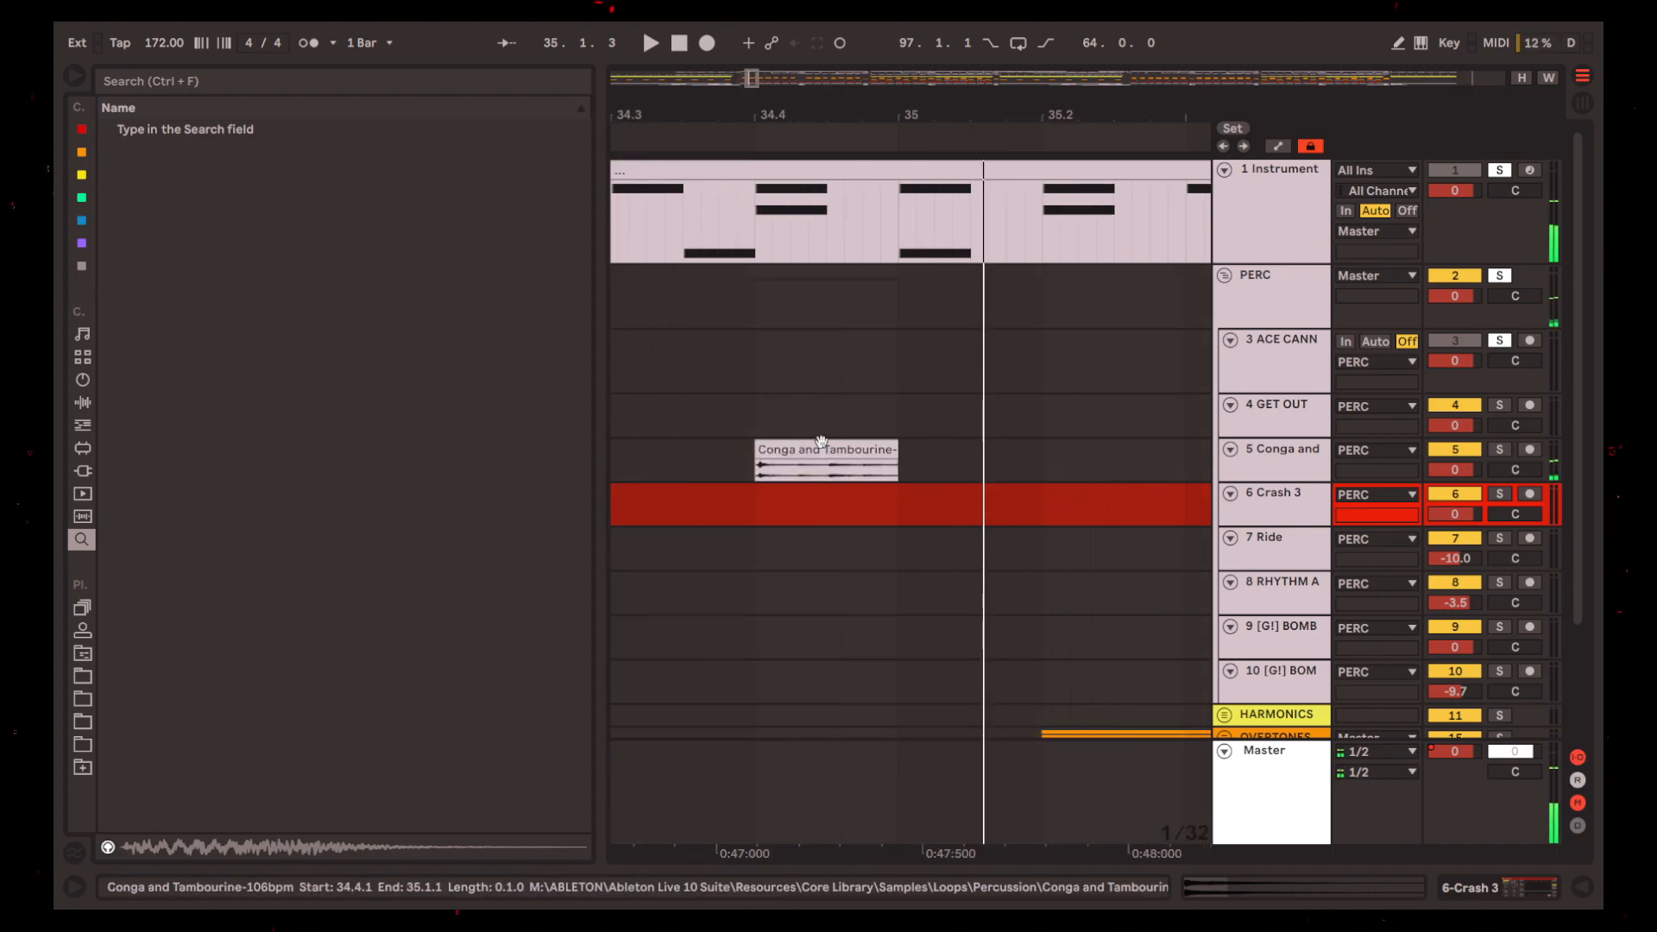
click(822, 448)
scroll(811, 479, down, 4)
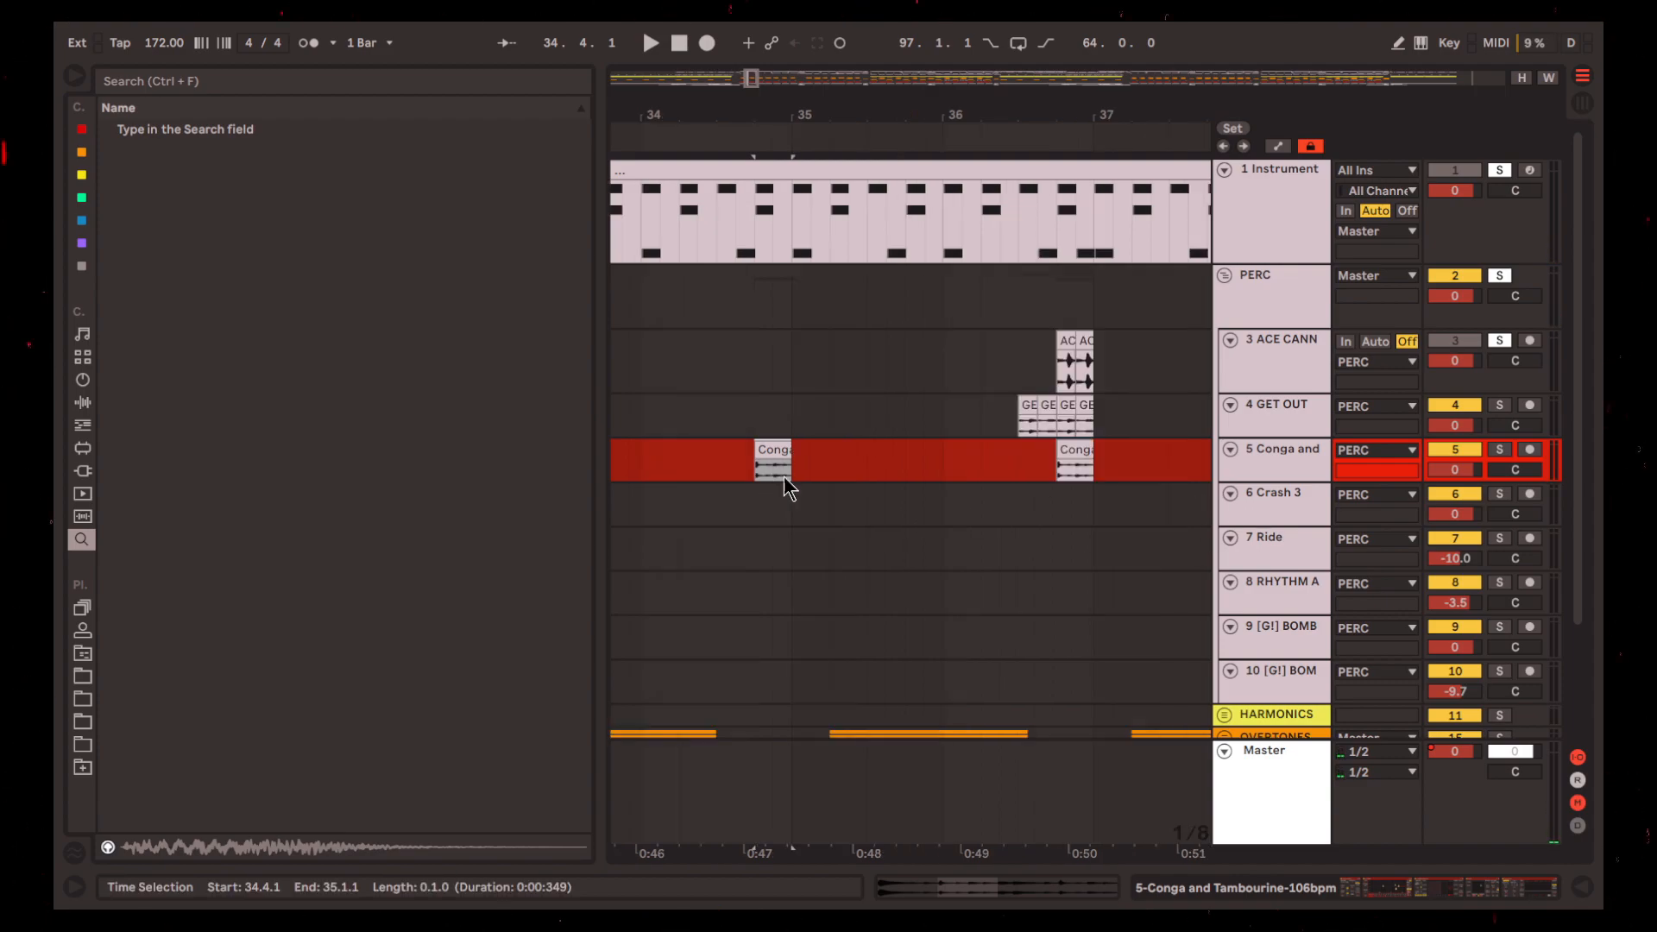
click(727, 457)
scroll(707, 462, left, 3)
click(806, 466)
key(space)
click(948, 469)
key(space)
Play the Conga and Tambourine hit on track 5 from 34.3.4
scroll(942, 499, up, 4)
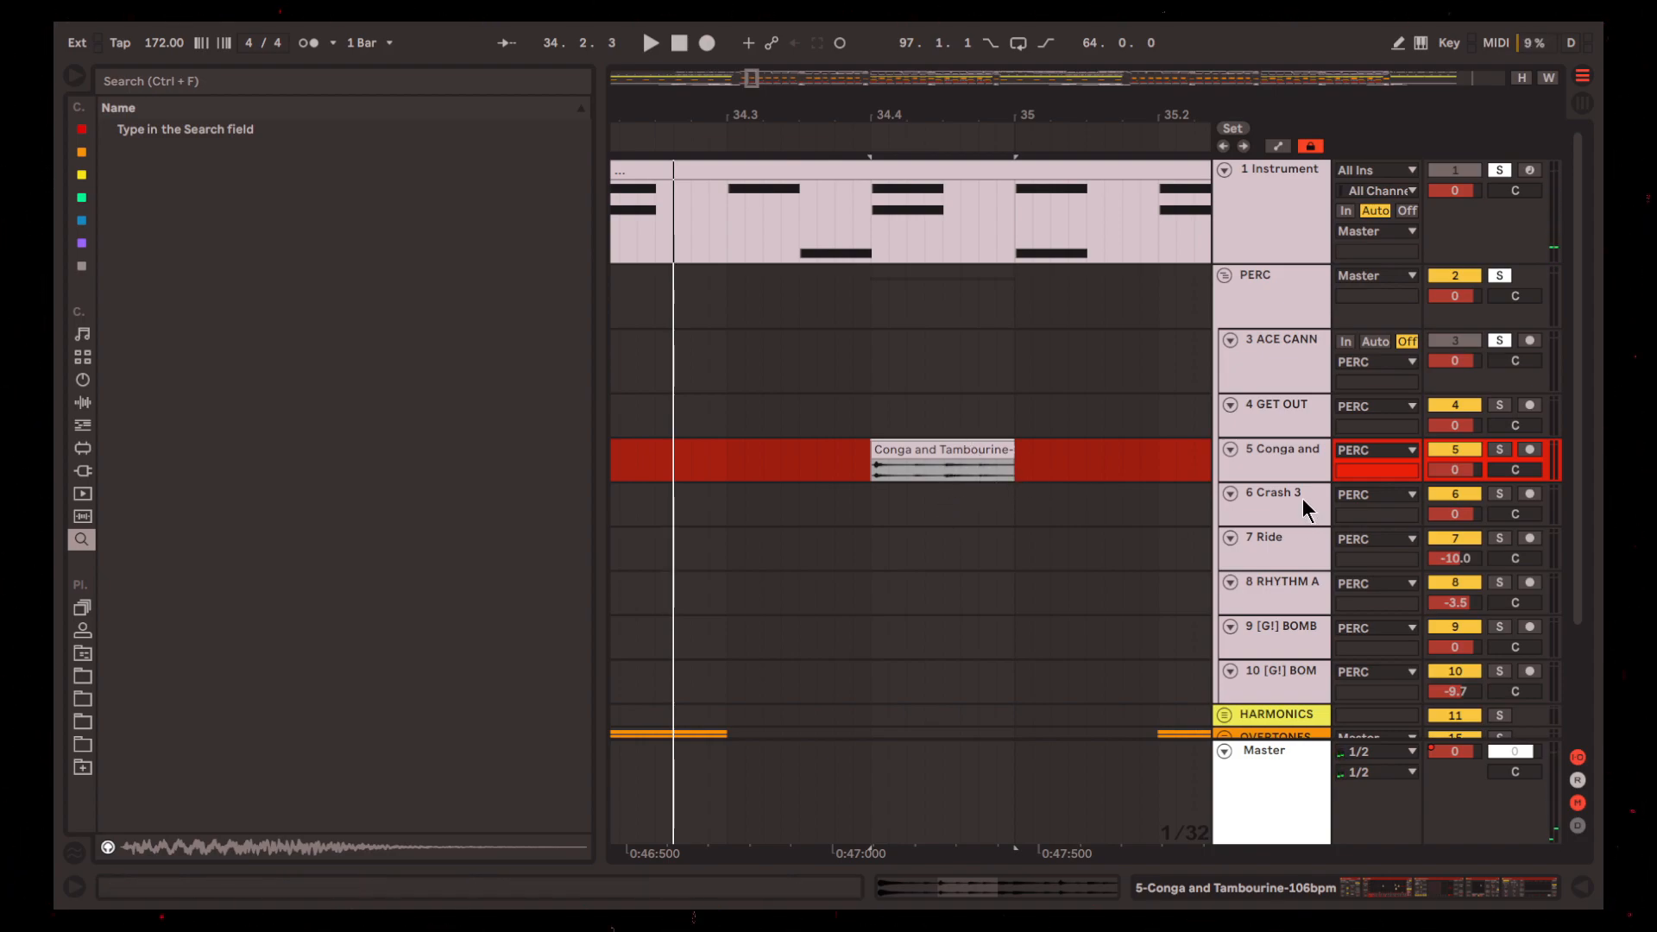
click(861, 470)
key(space)
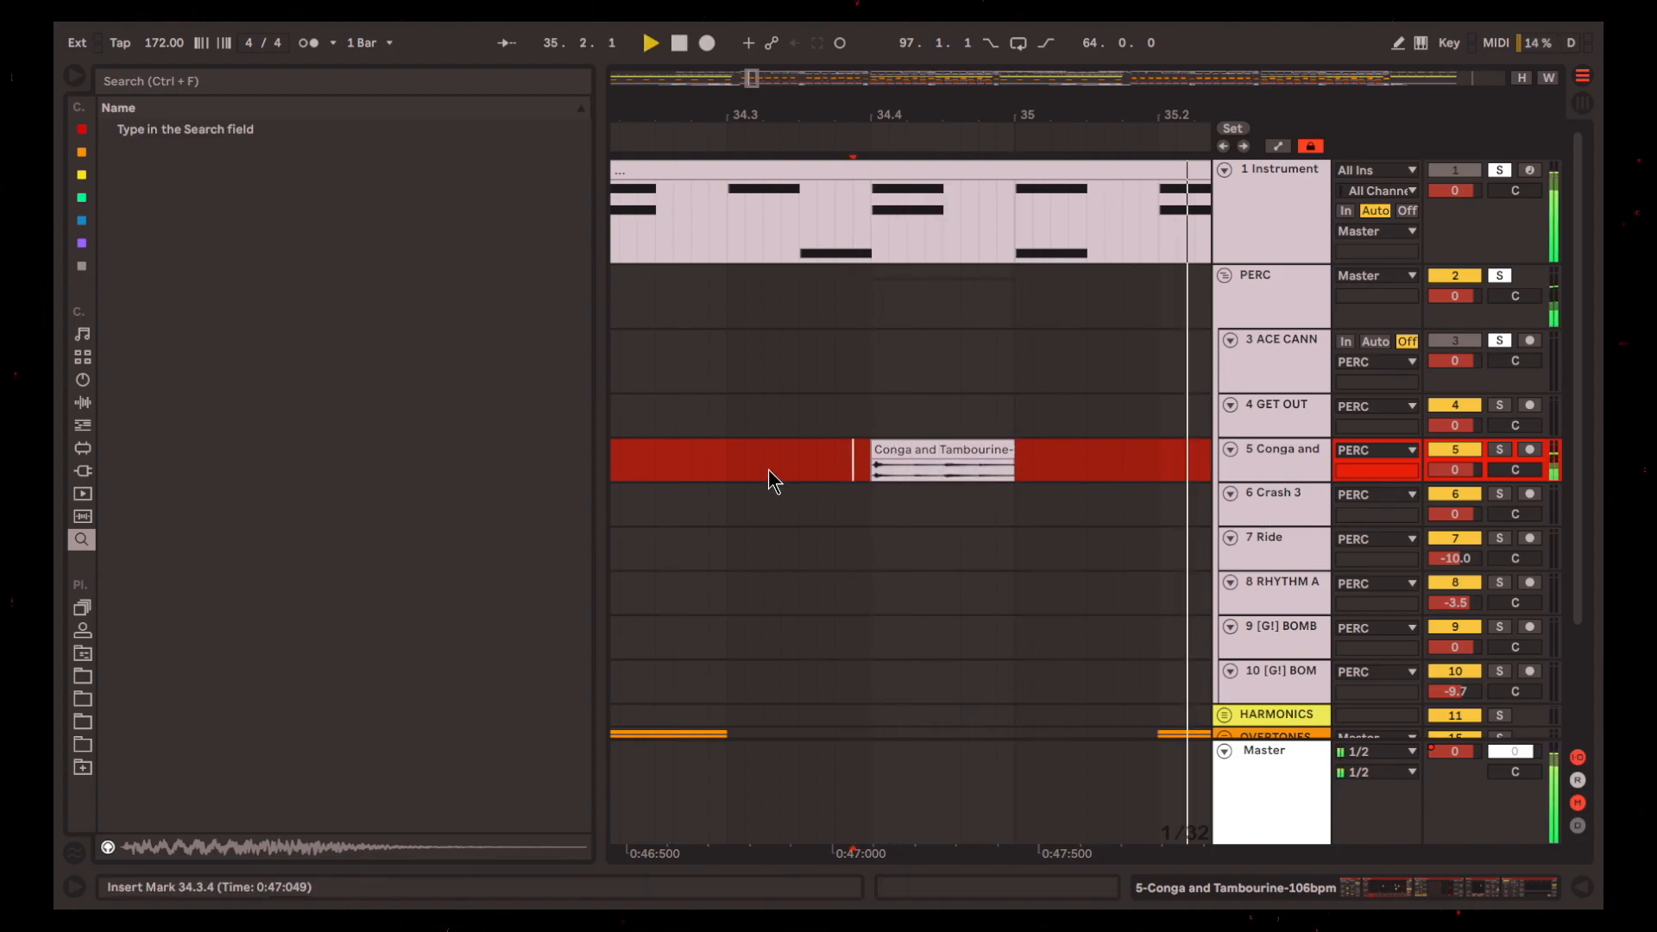
scroll(948, 463, down, 4)
key(space)
Select the ACE CANNON clips and the four GET OUT clips in the fill before bar 37
scroll(995, 422, up, 4)
click(1010, 379)
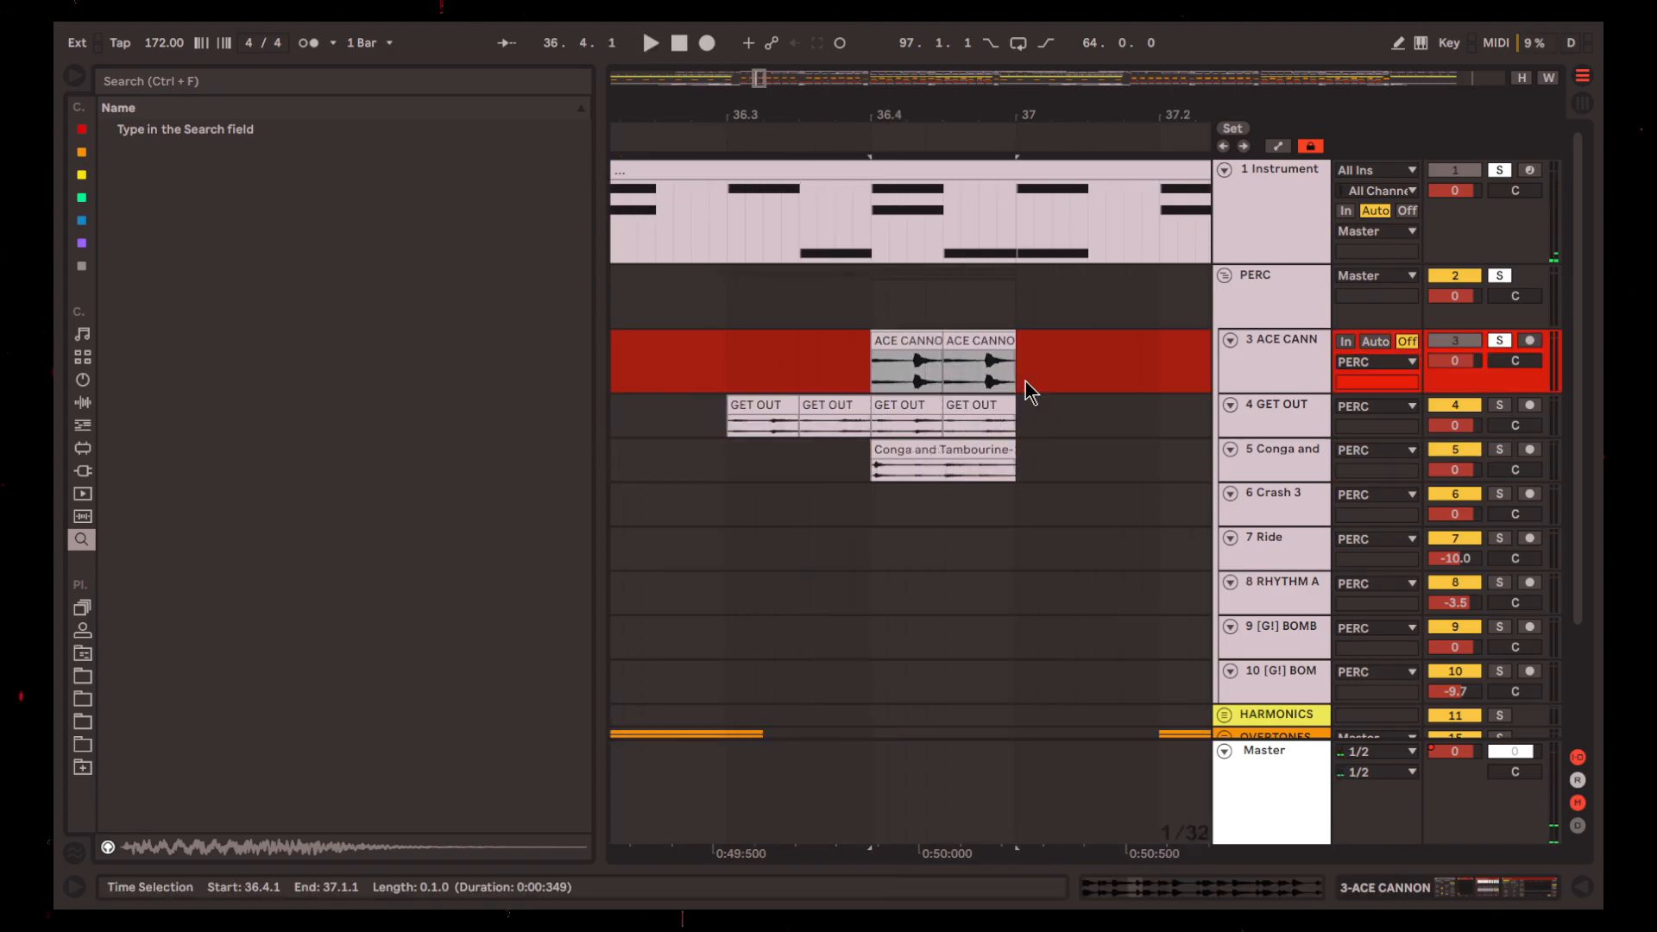
scroll(1027, 347, down, 4)
scroll(991, 389, up, 7)
scroll(897, 418, down, 5)
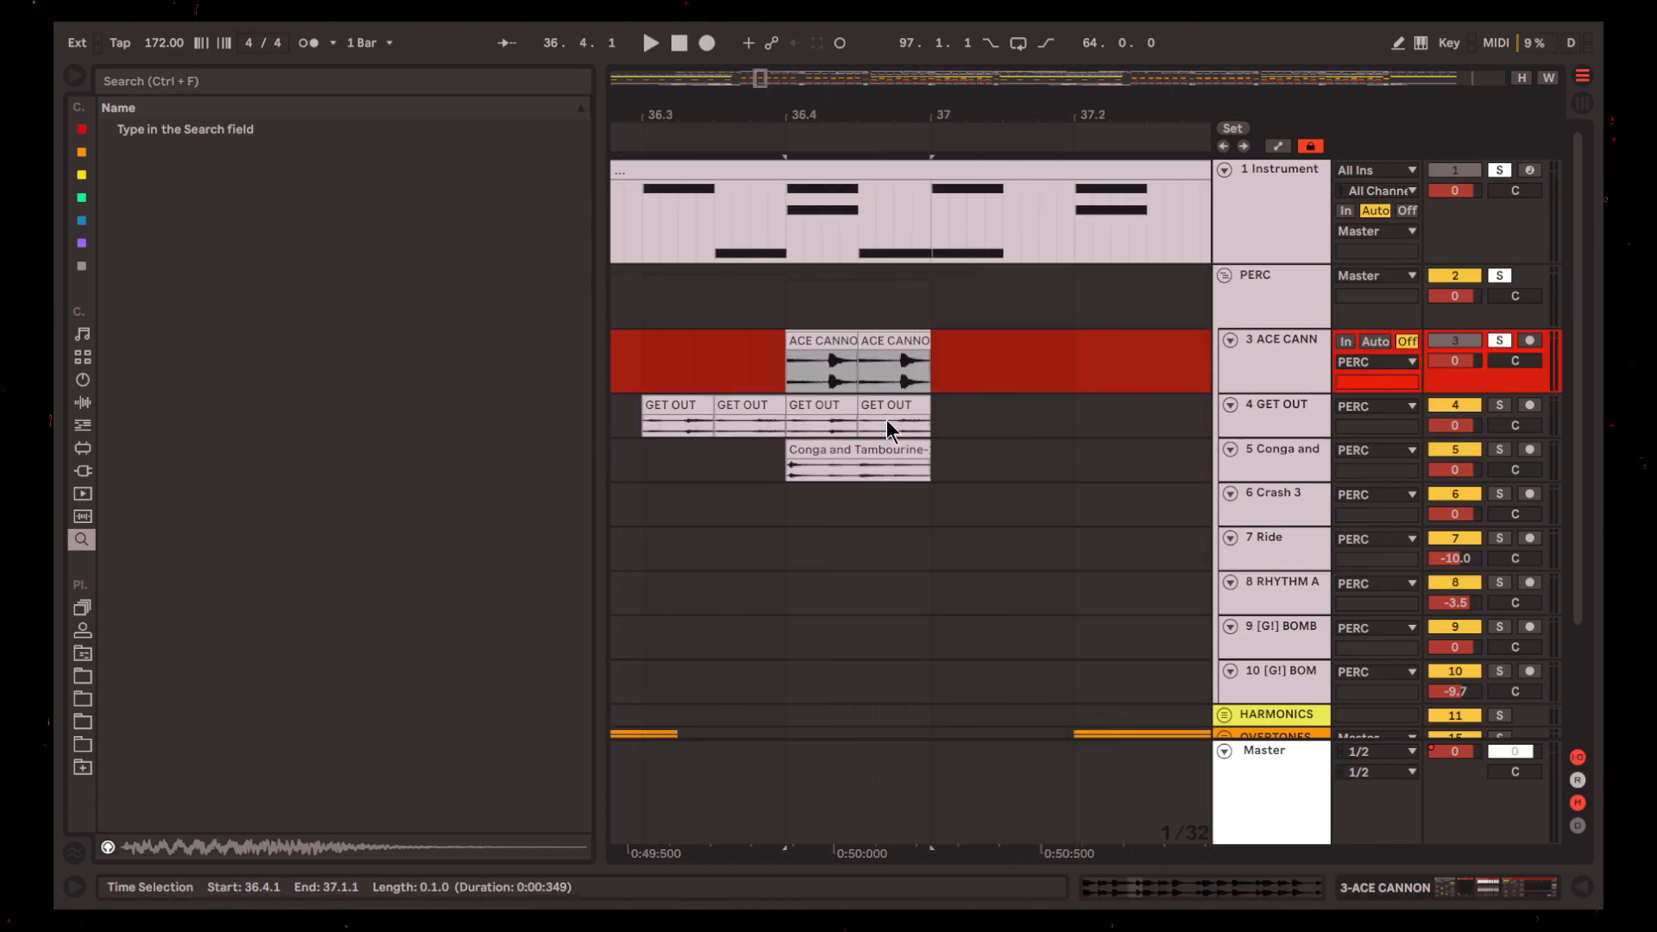
scroll(793, 429, up, 2)
drag(720, 427, 1024, 428)
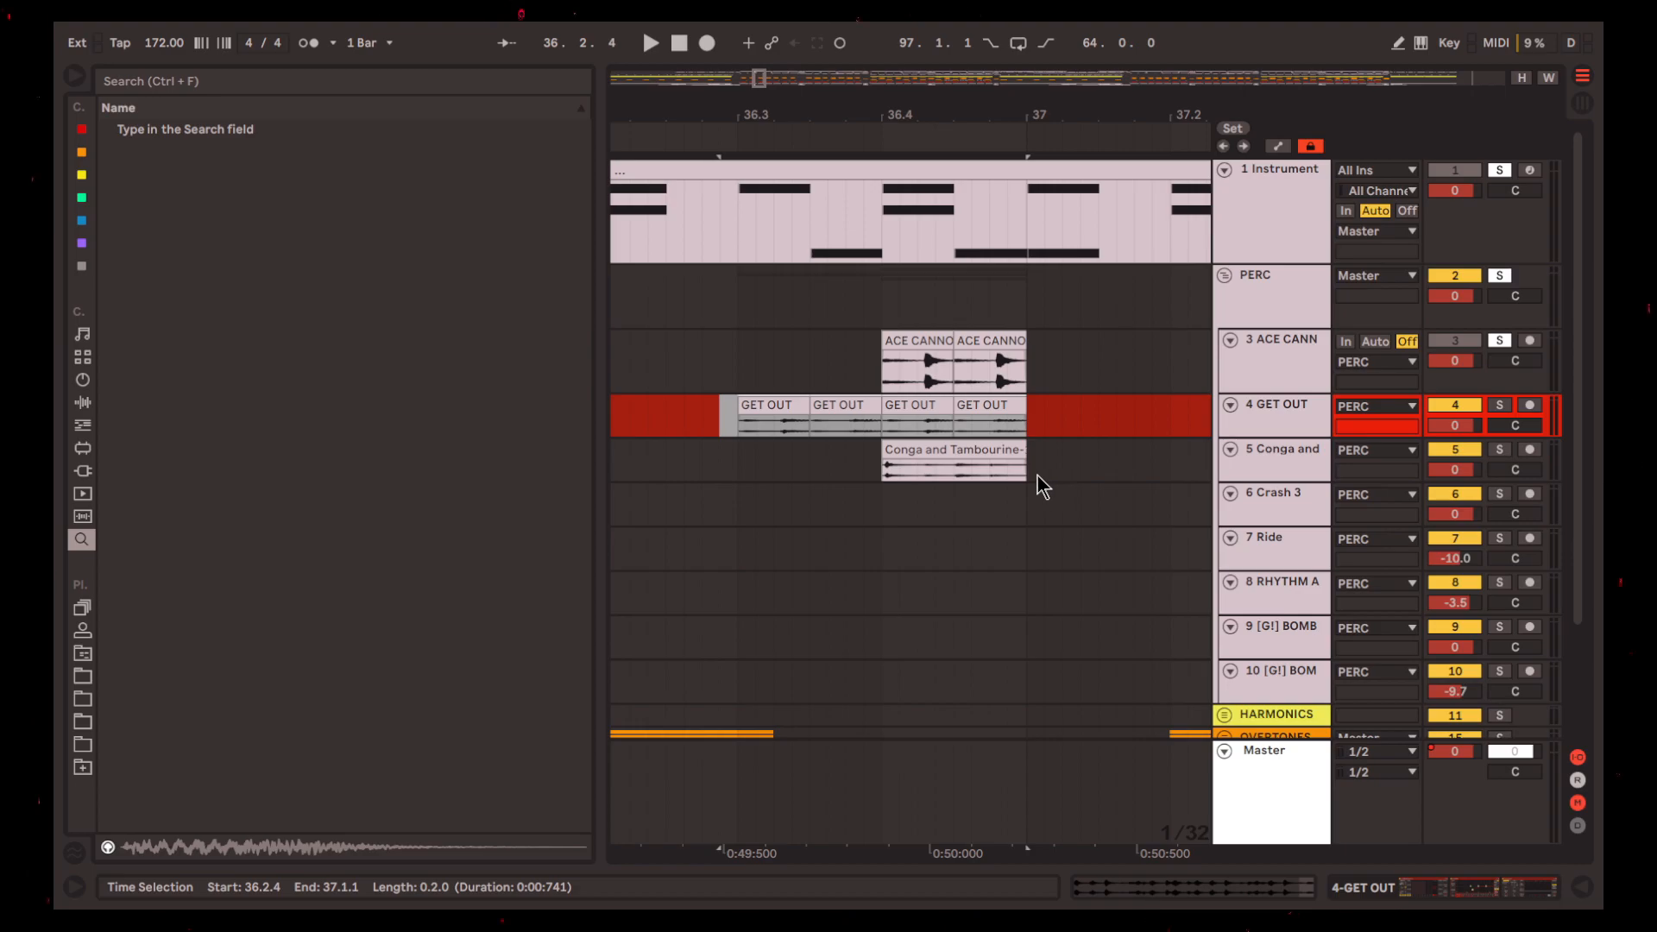
scroll(968, 455, down, 4)
Play the ACE CANNON, GET OUT and conga fill leading into bar 37 from 35.4.3
click(823, 363)
key(space)
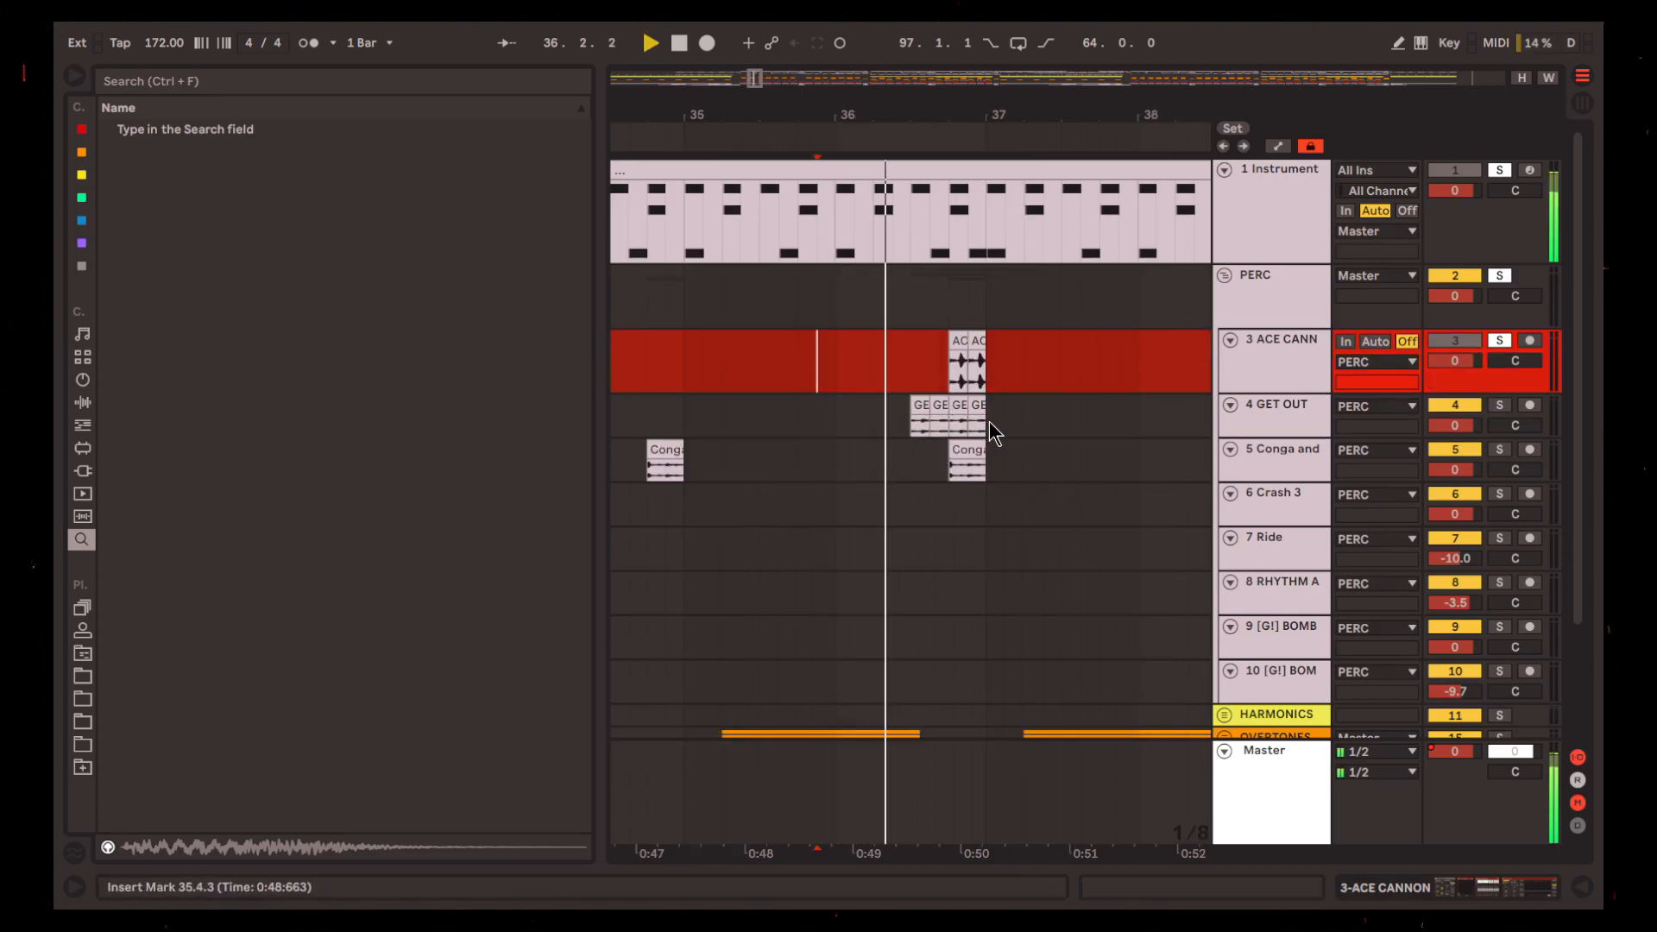
scroll(947, 408, up, 4)
scroll(896, 500, down, 4)
key(space)
Highlight bar 40 across tracks 1 to 6 and play its fill from 40.1.1
drag(774, 233, 929, 520)
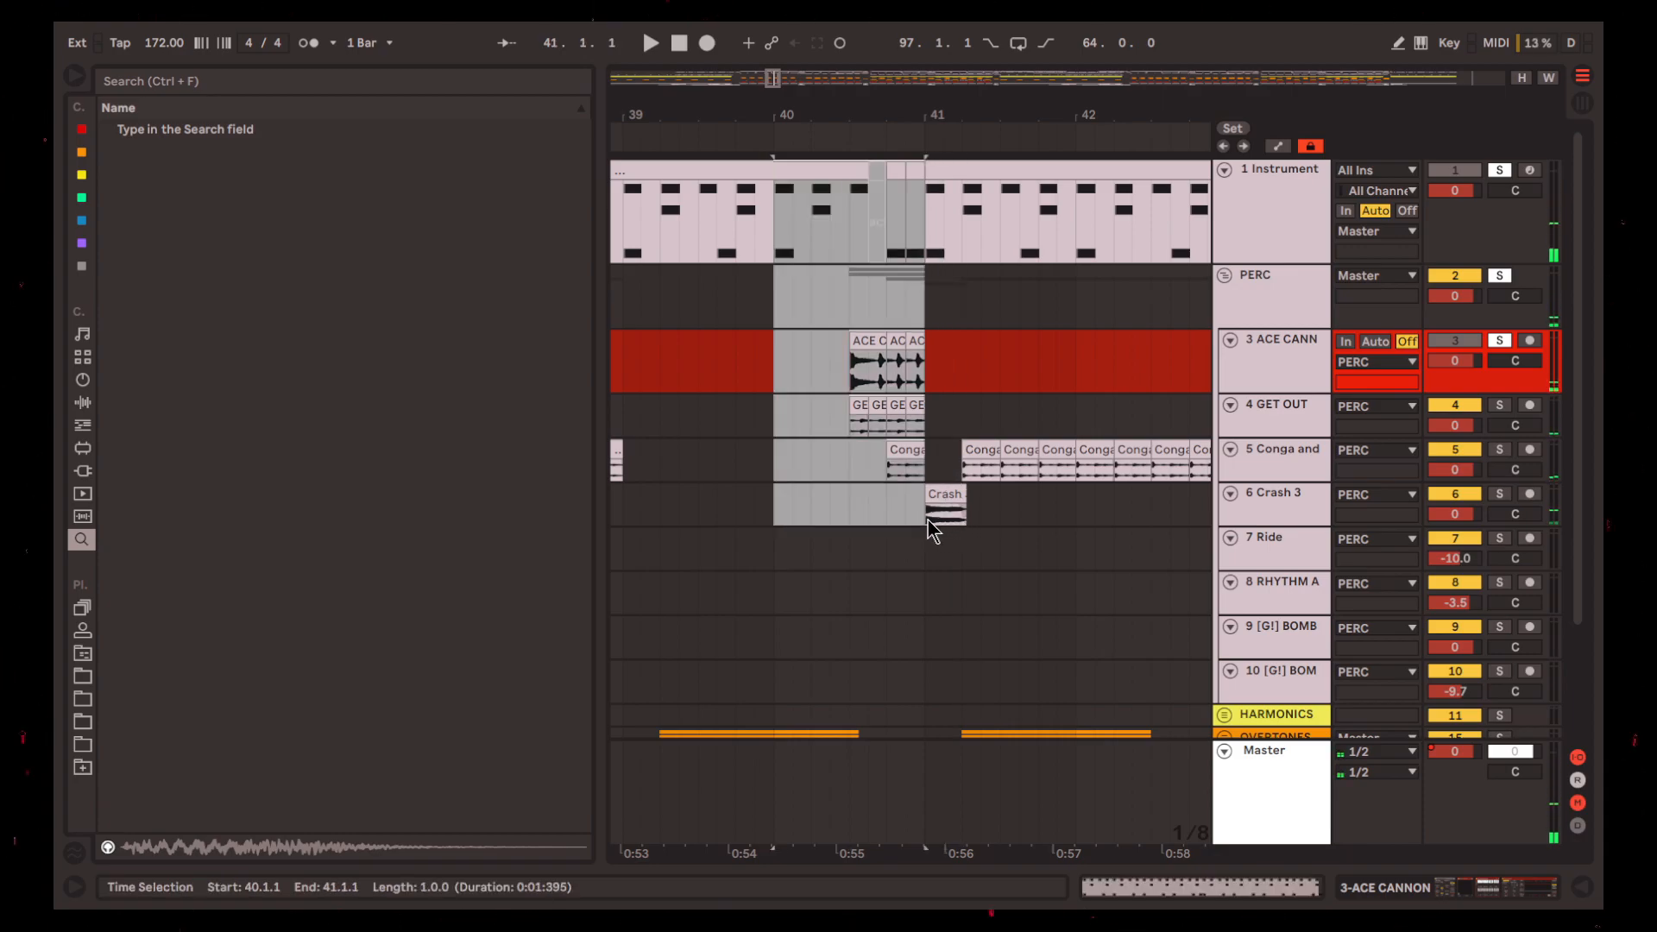
click(867, 518)
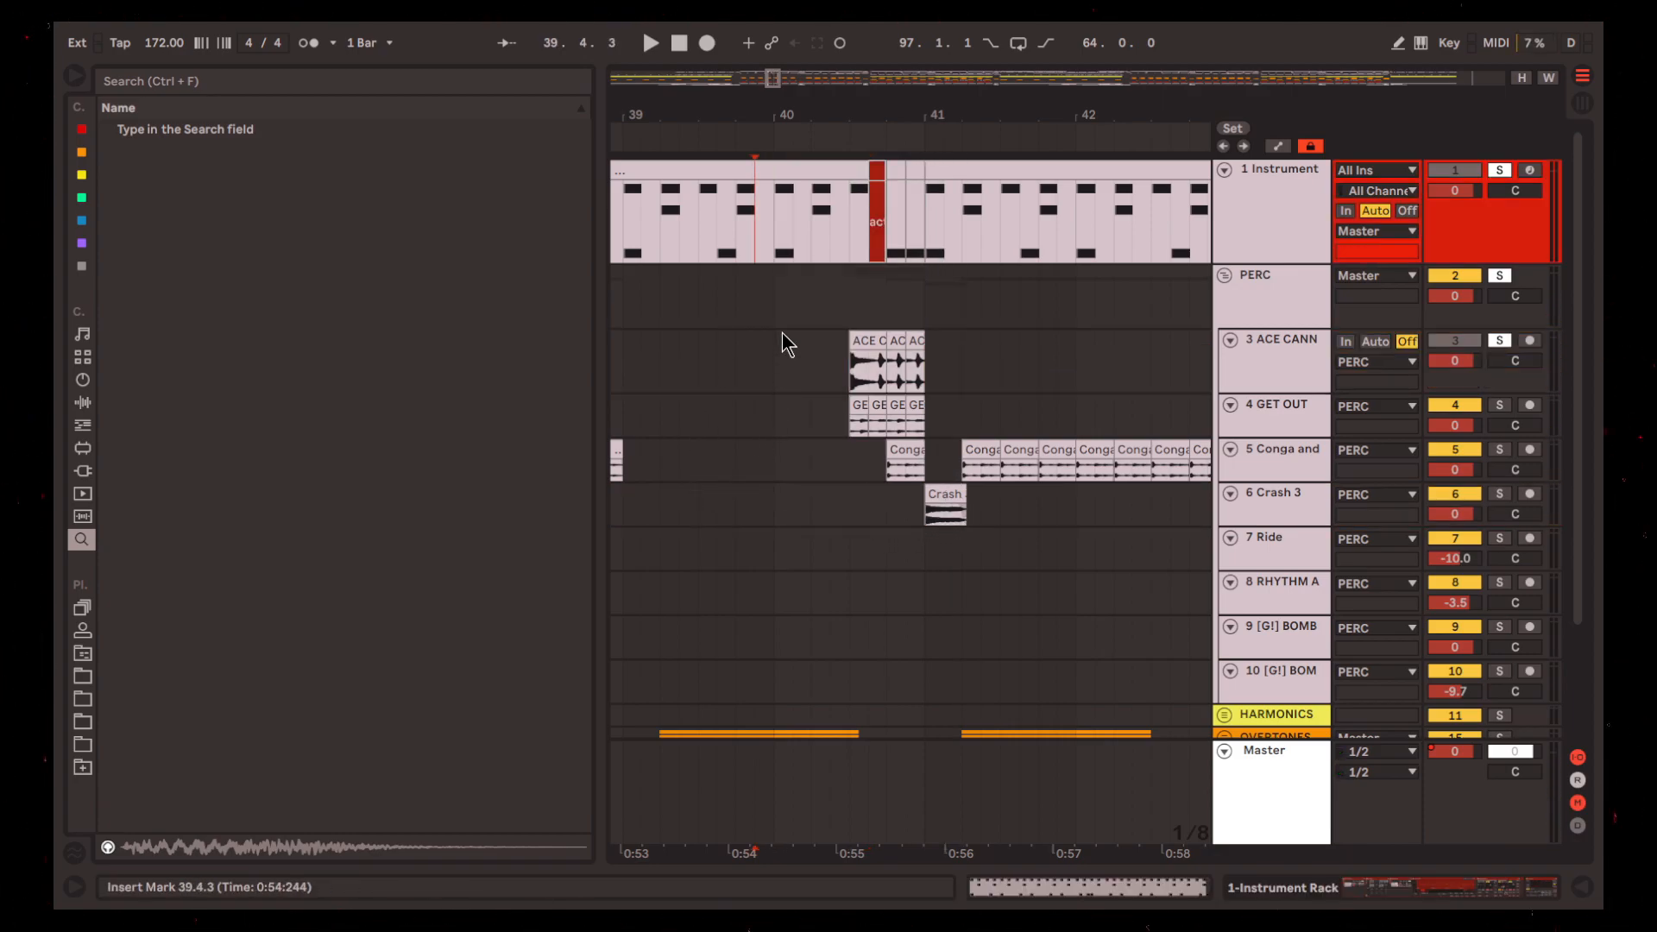
click(771, 230)
key(space)
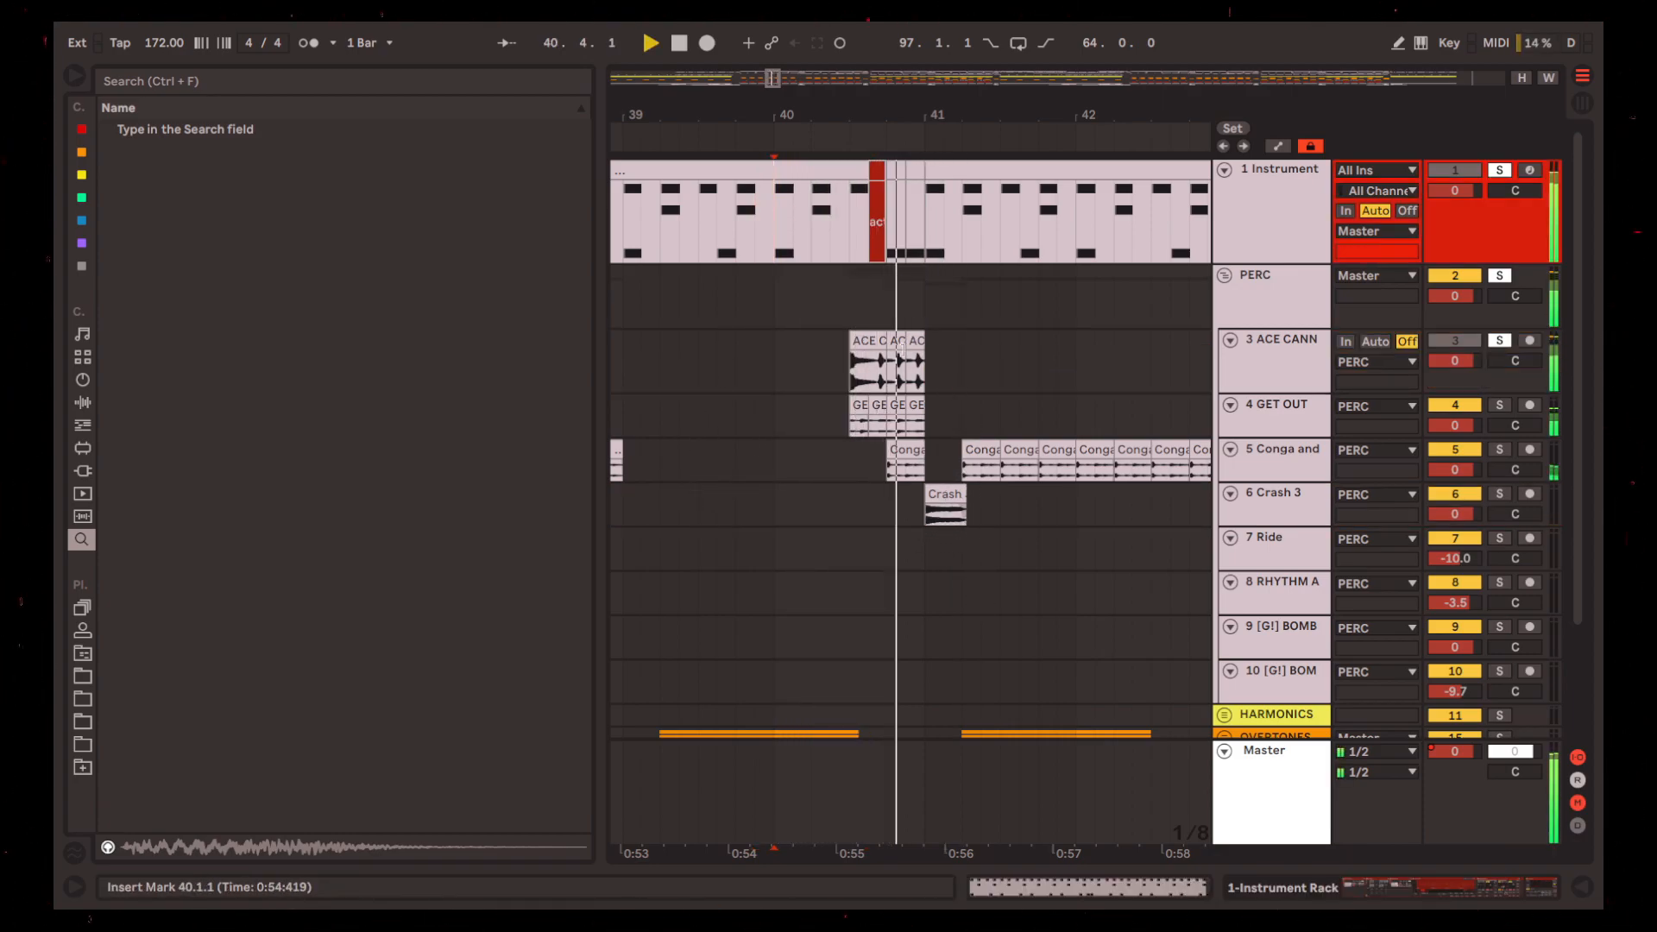
Highlight bars 33 to 41 across the drum and percussion tracks and survey the arrangement onward past bar 51
scroll(902, 520, right, 6)
scroll(845, 495, down, 5)
scroll(819, 510, right, 2)
scroll(799, 525, down, 5)
scroll(821, 552, down, 2)
scroll(790, 478, up, 2)
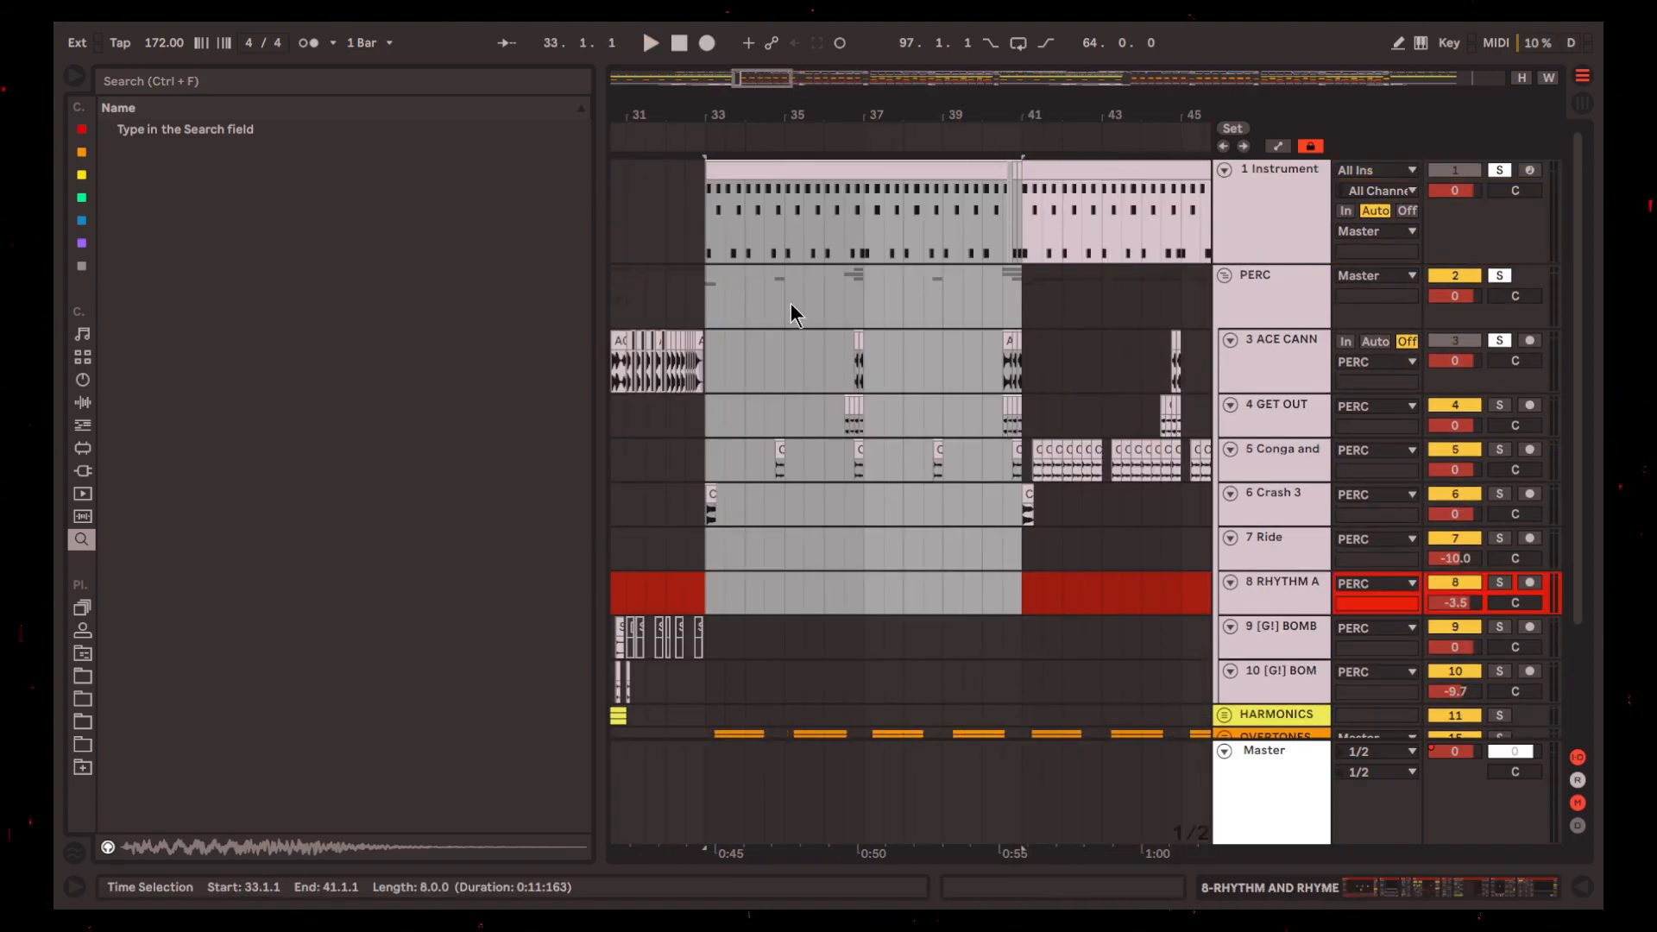
scroll(769, 317, right, 2)
scroll(786, 308, right, 1)
scroll(825, 283, left, 1)
scroll(831, 287, right, 2)
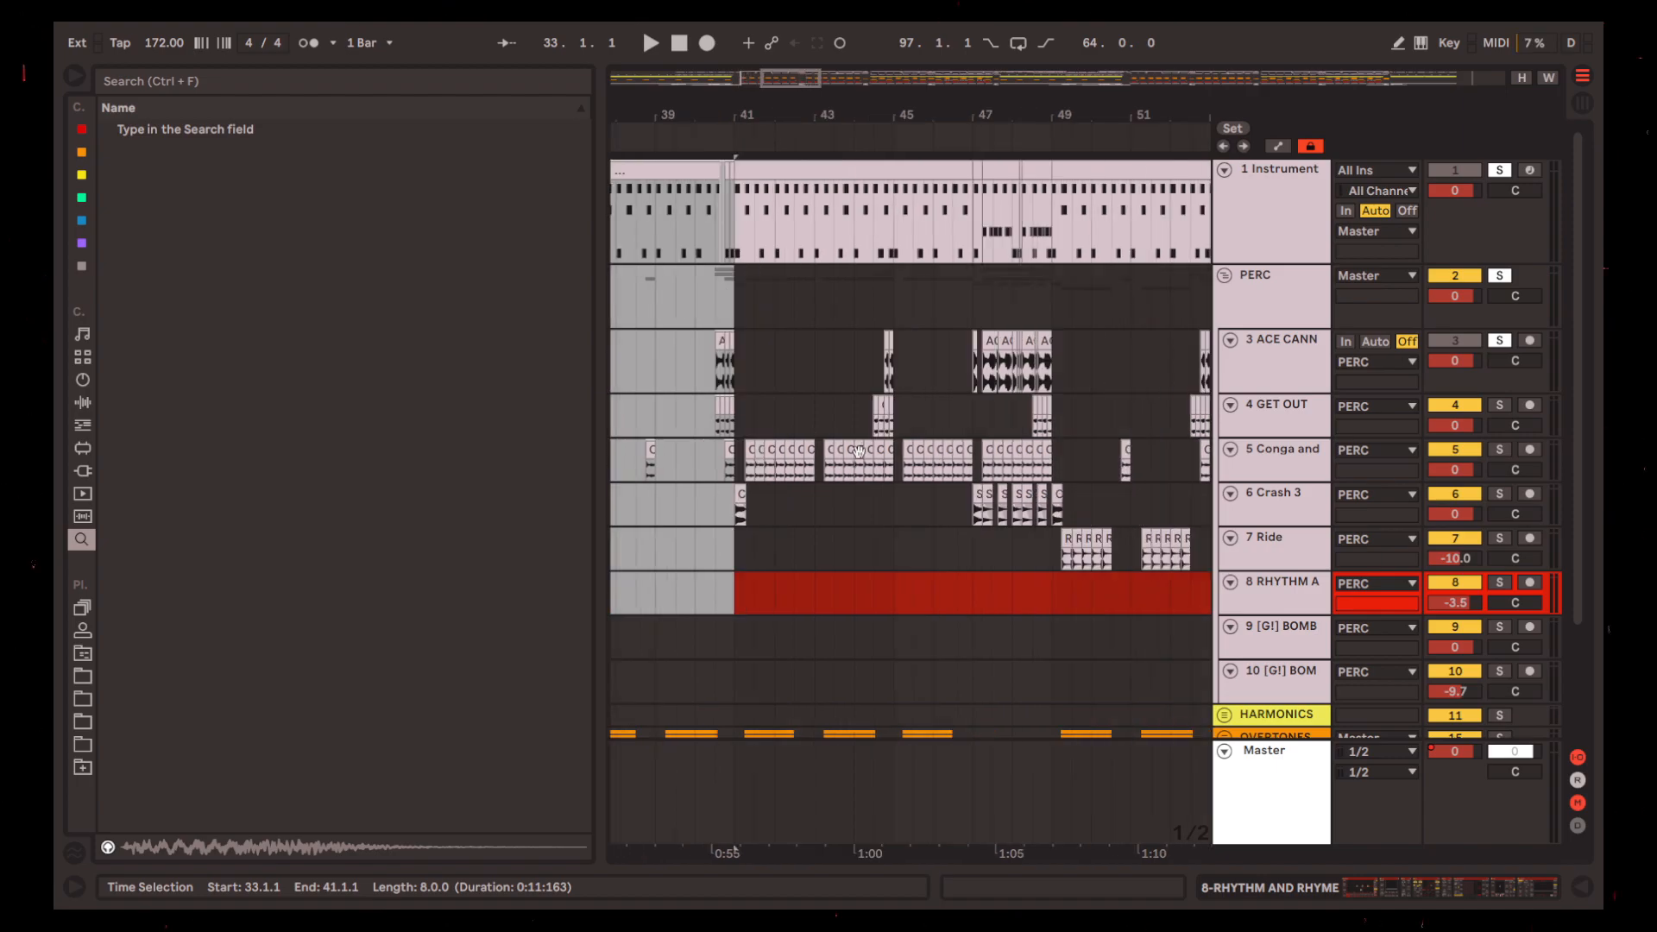
Play the repeating Conga and Tambourine pattern on track 5 from 41.1.1
click(733, 469)
scroll(735, 471, up, 5)
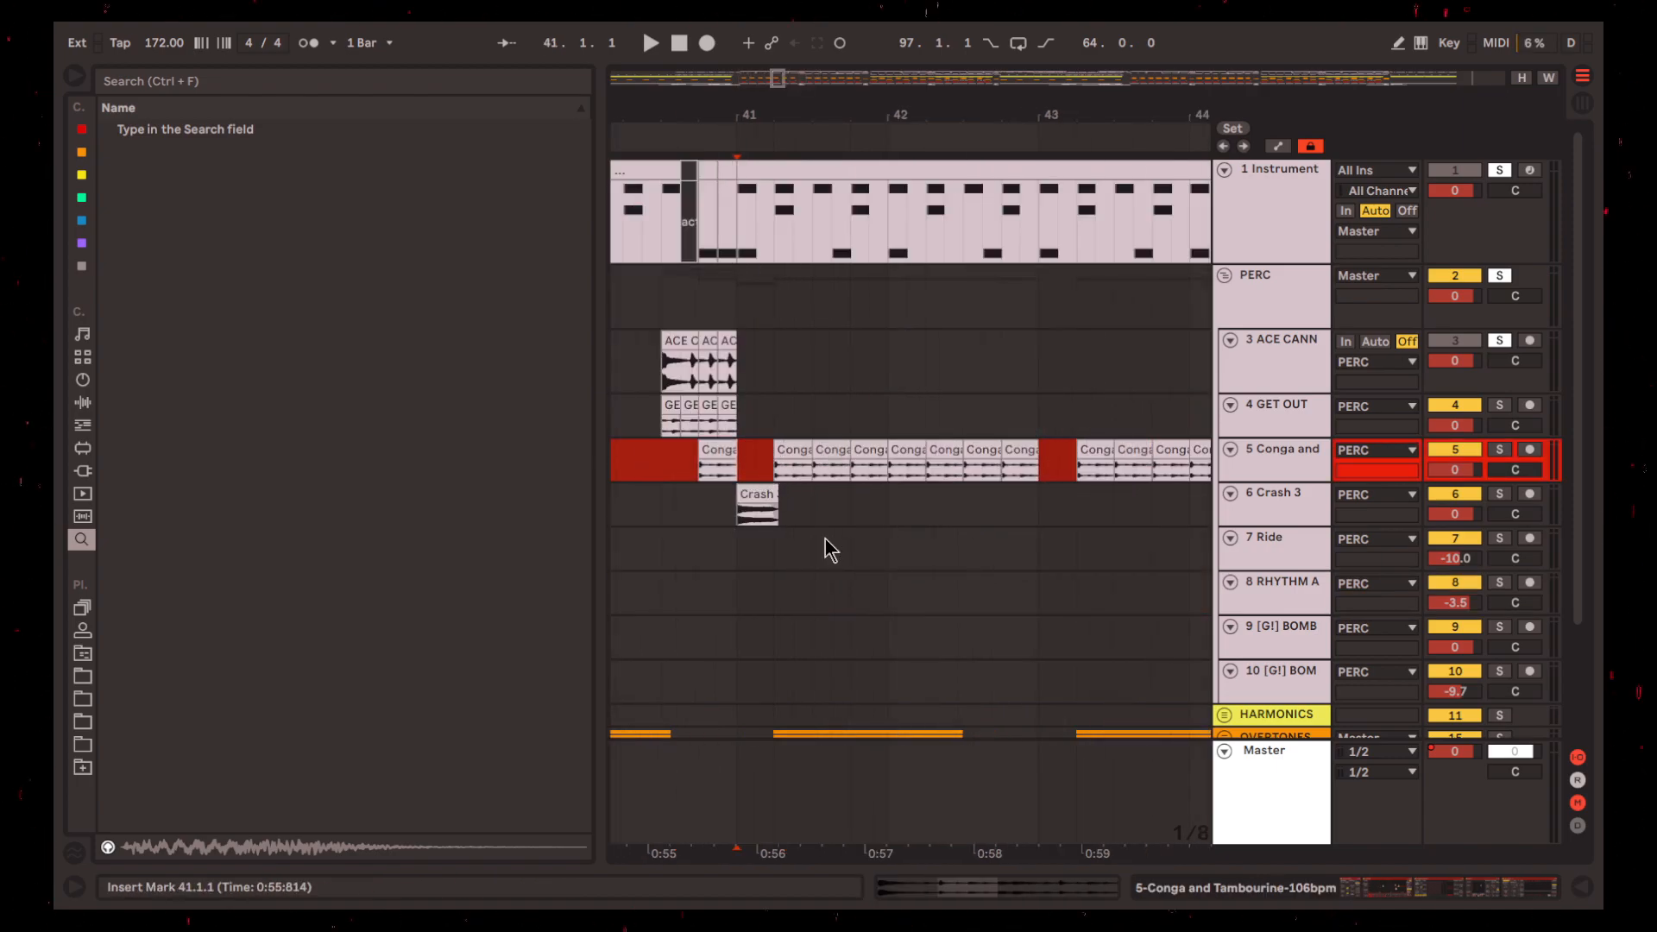
key(space)
scroll(774, 552, down, 3)
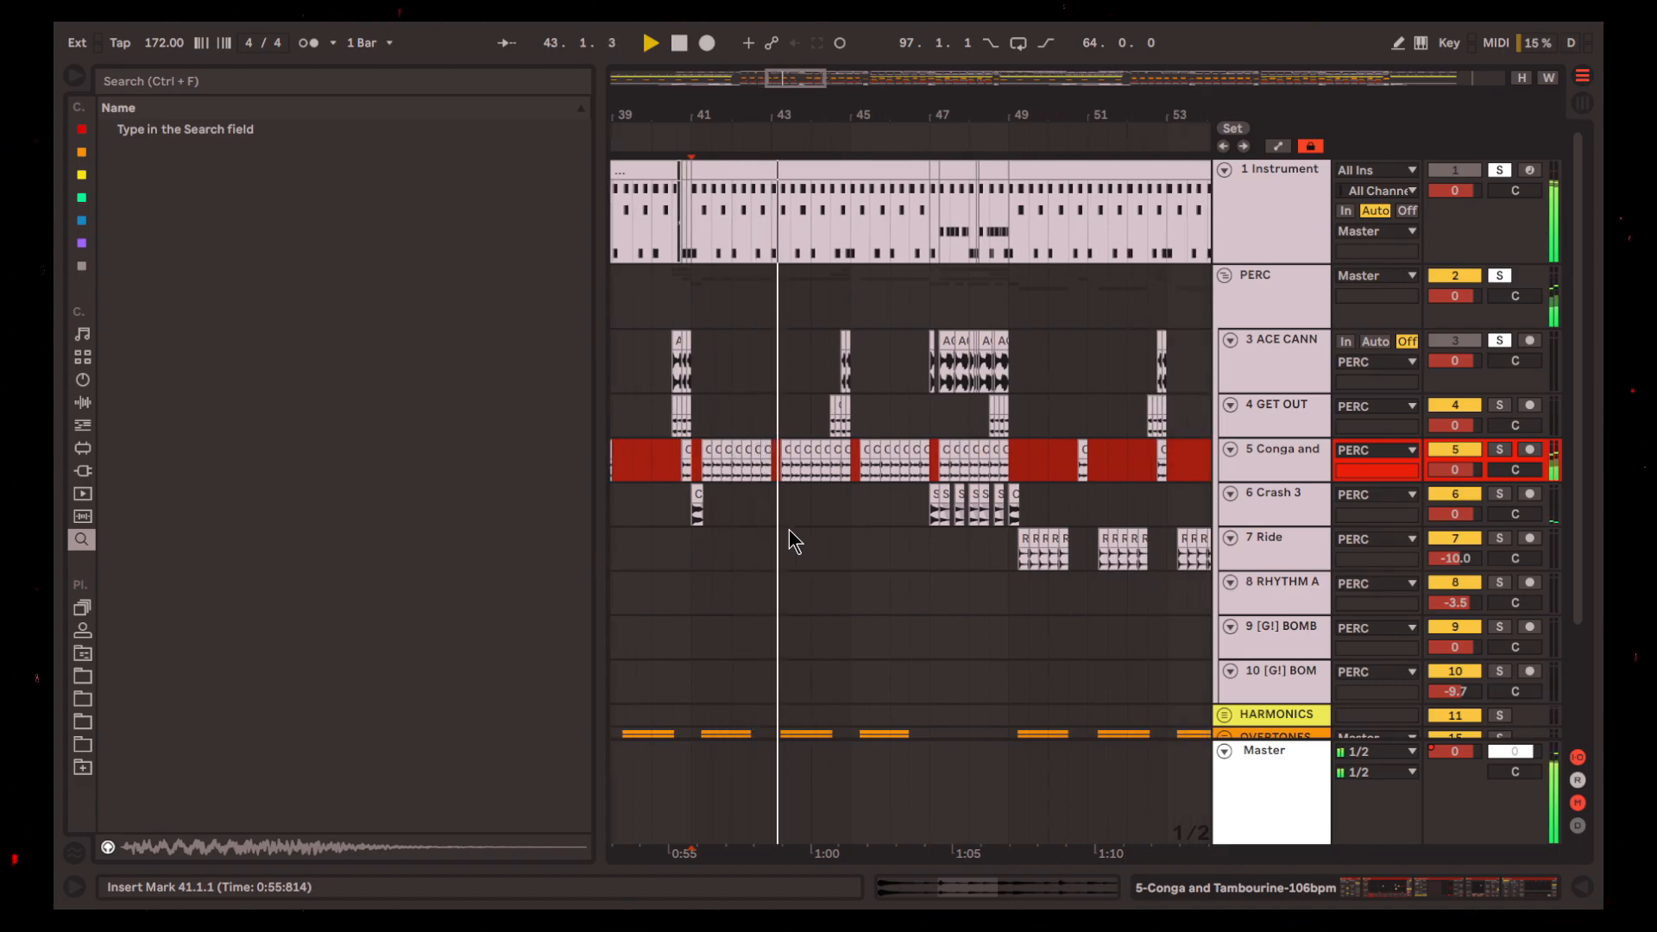
scroll(744, 526, up, 5)
key(space)
scroll(947, 530, down, 3)
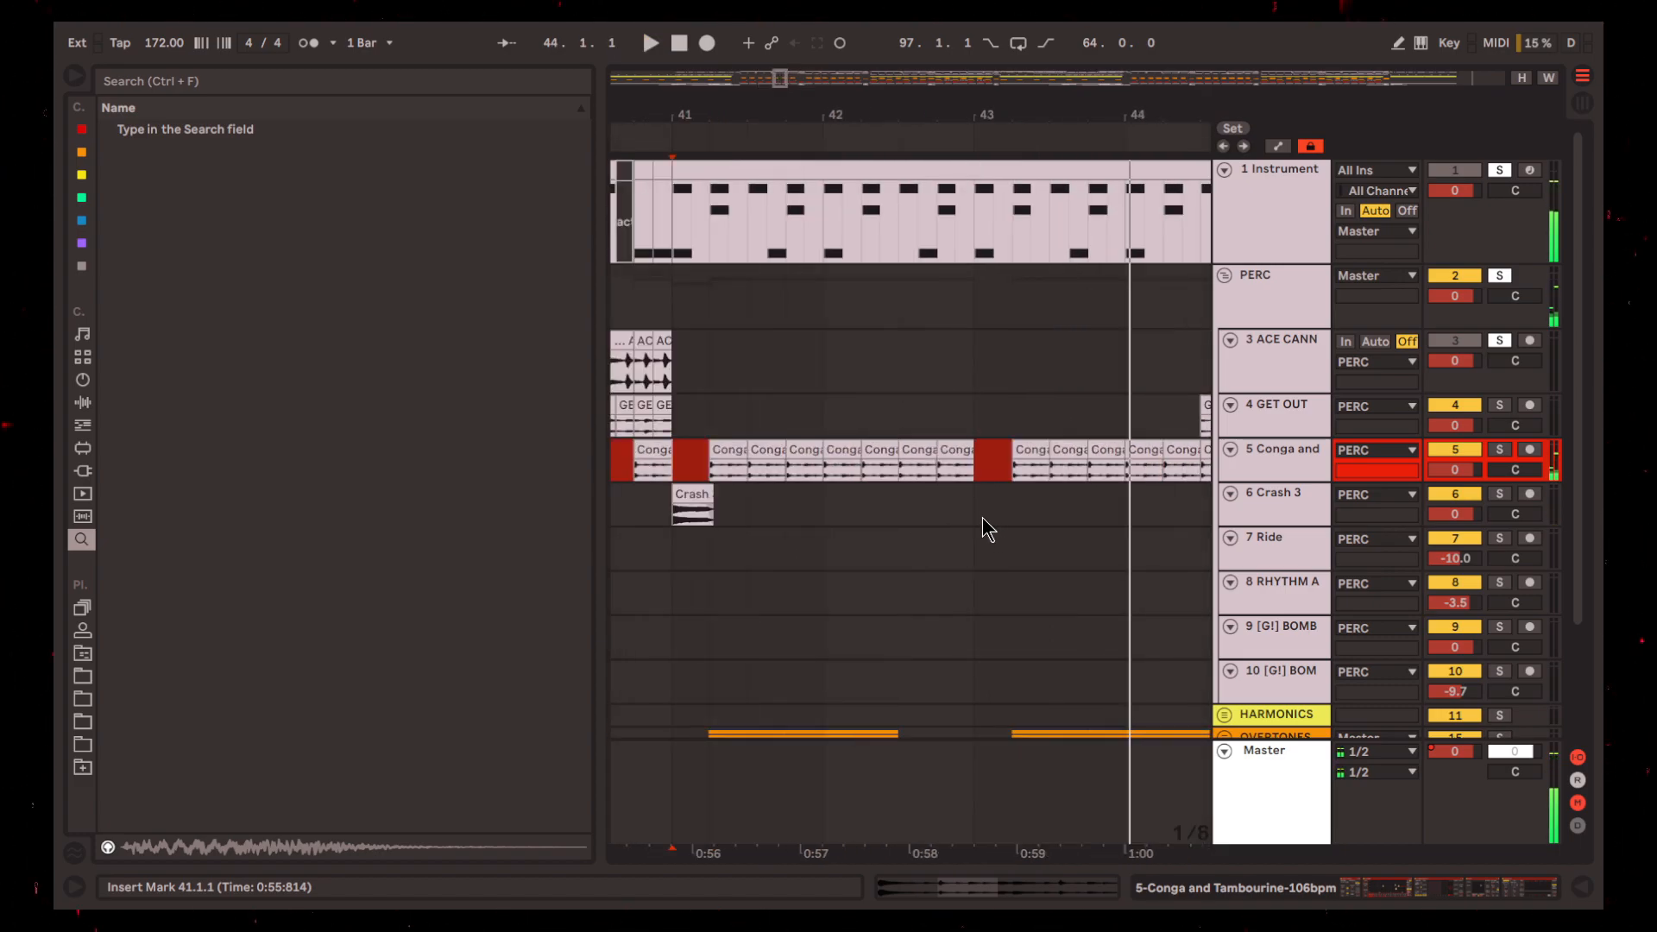
Replay from bar 41 and follow the conga gaps and the fill leading into bar 45
drag(984, 516, 1002, 514)
scroll(1002, 514, right, 1)
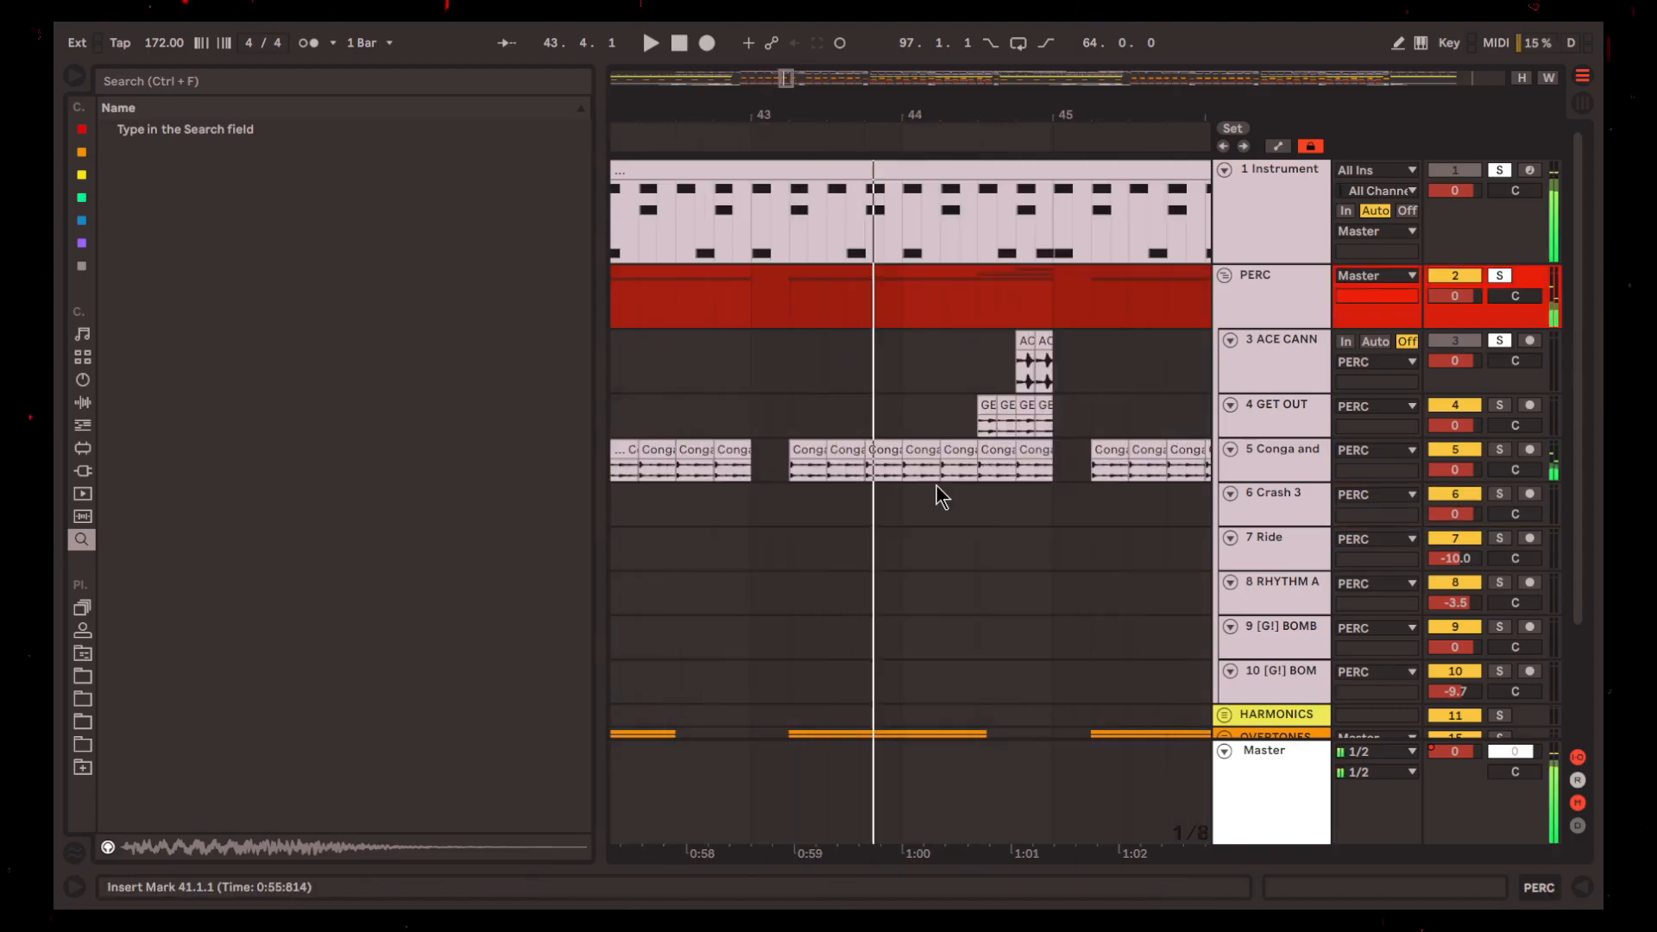
scroll(942, 497, left, 3)
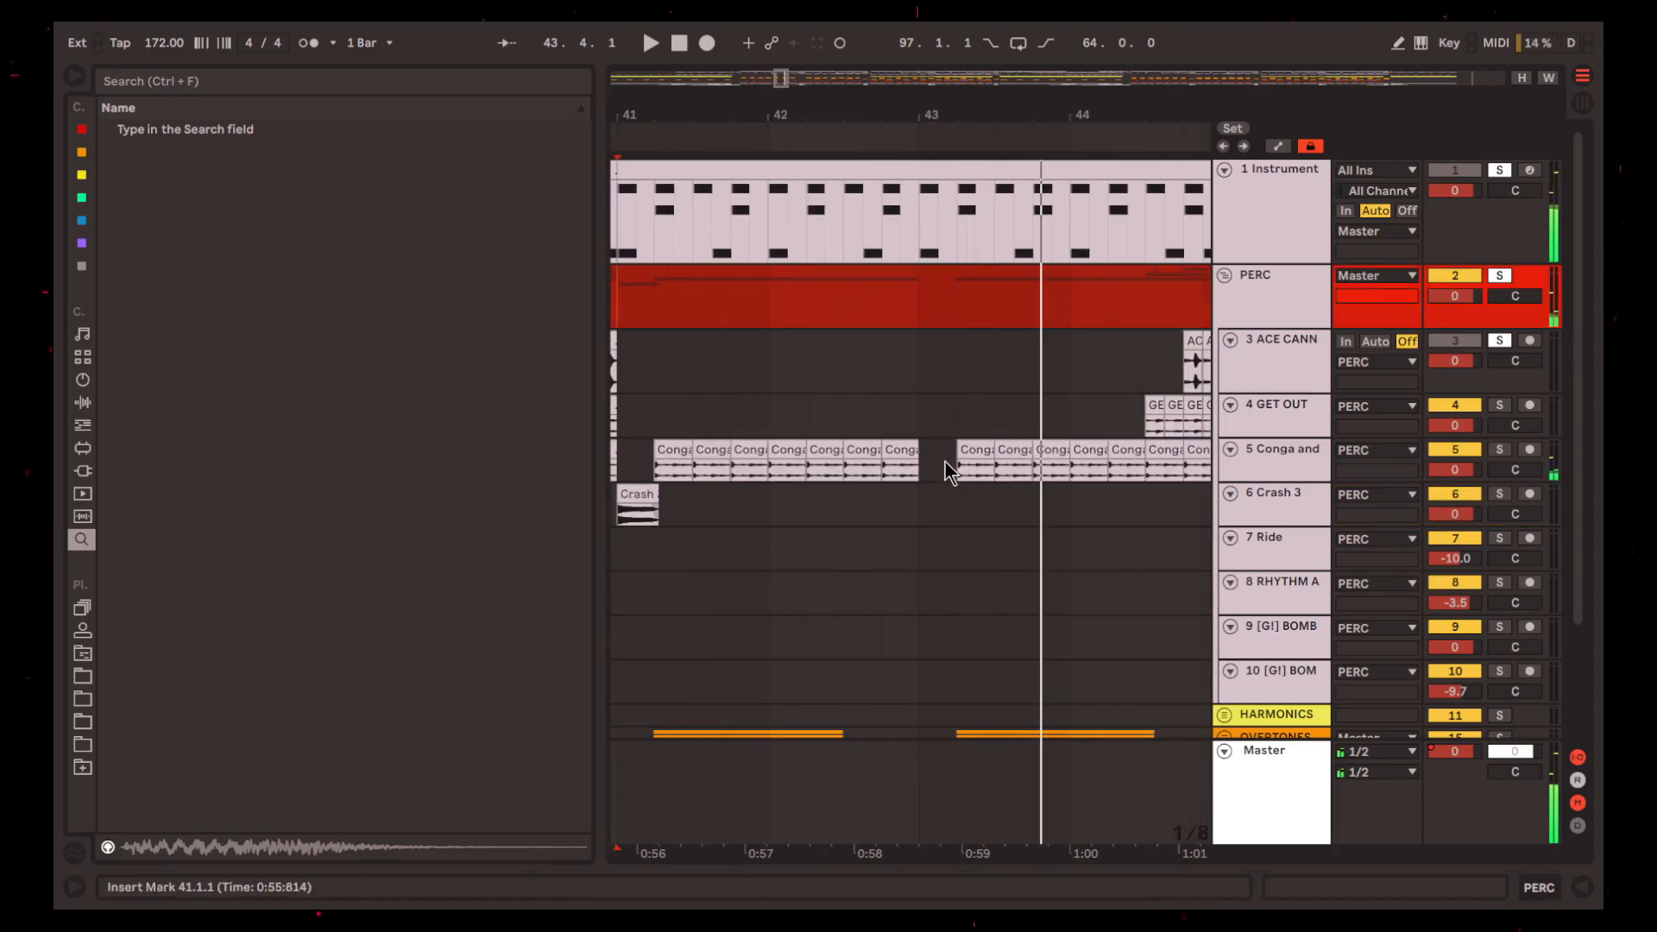
key(space)
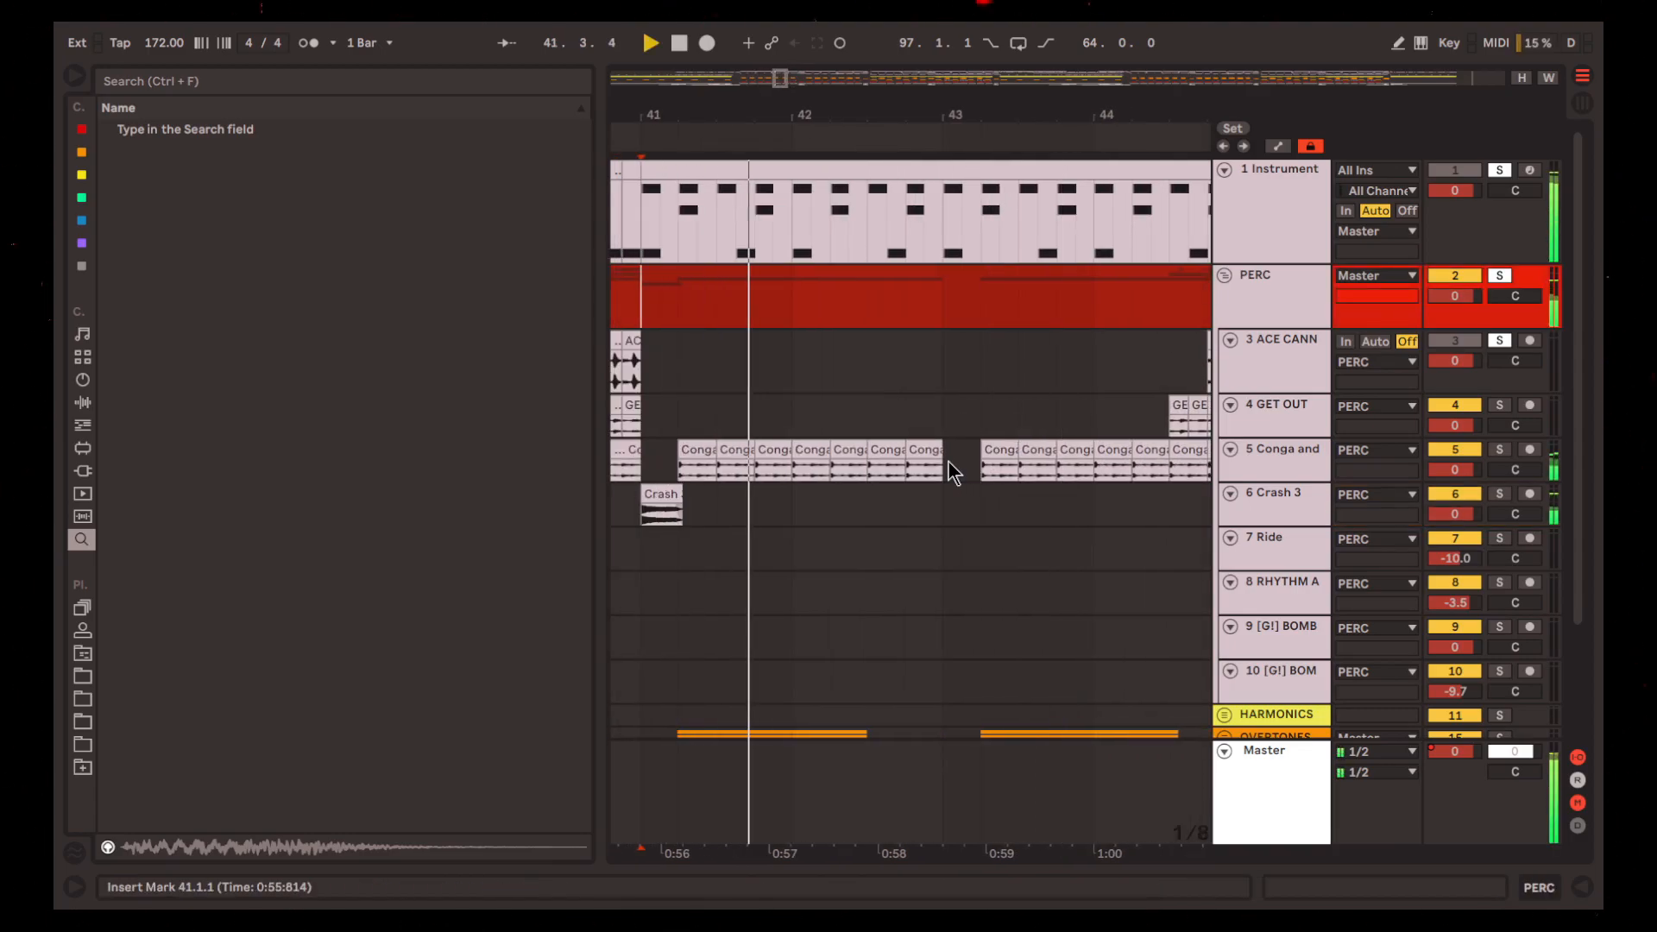
scroll(952, 525, right, 2)
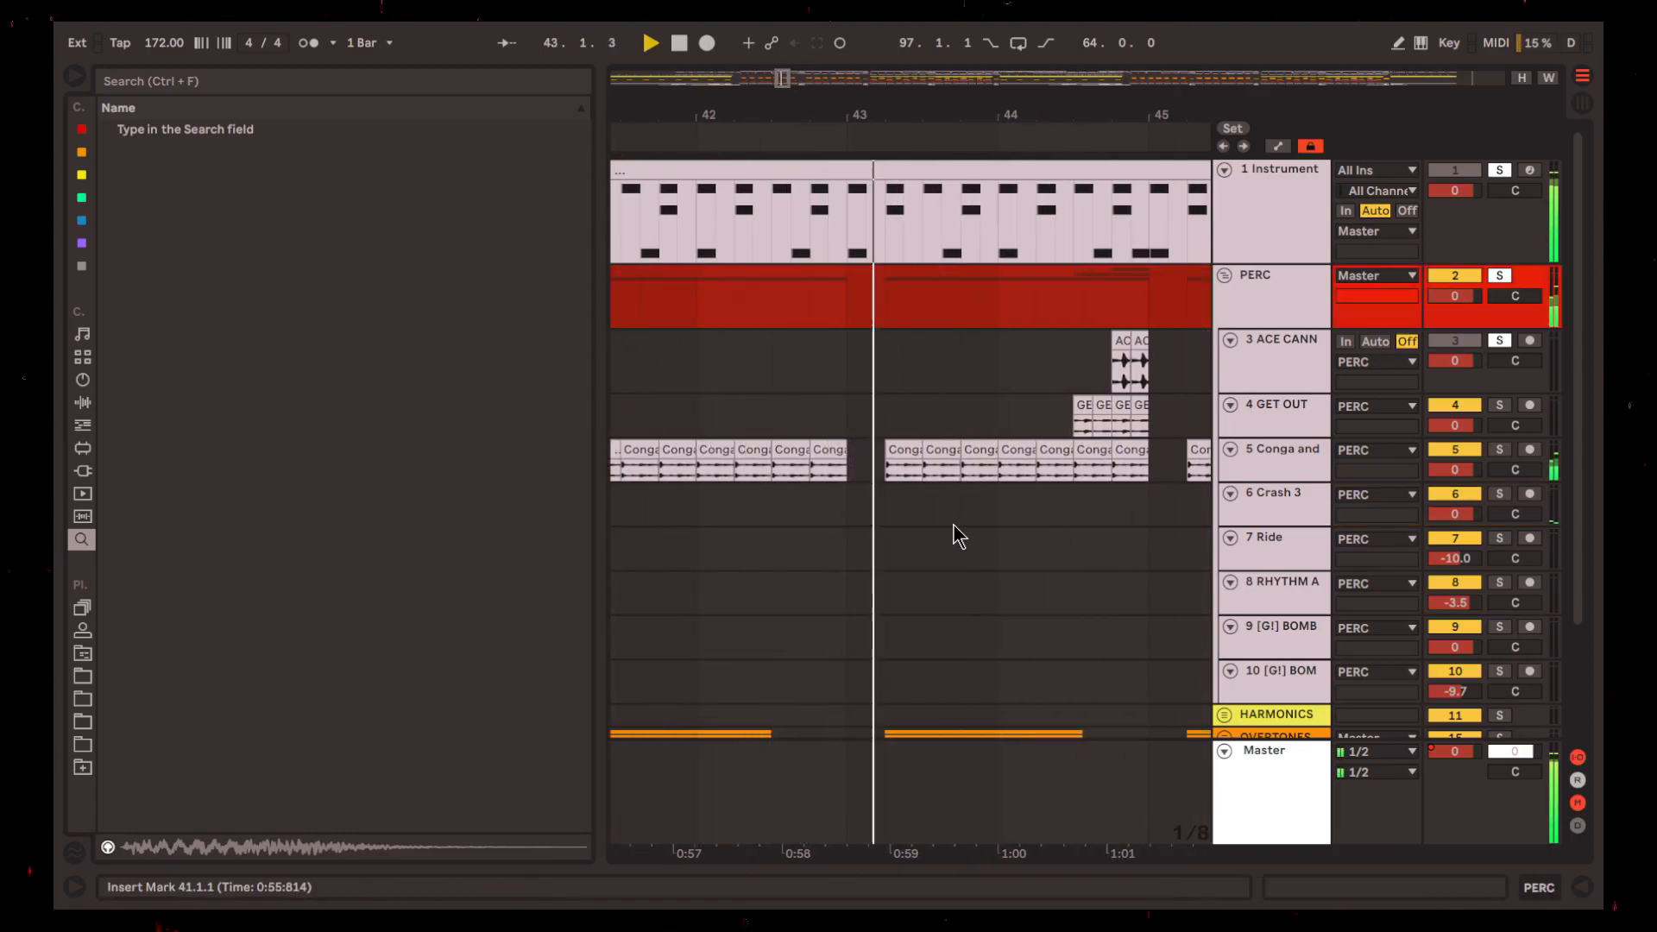
scroll(953, 525, right, 2)
scroll(952, 525, right, 3)
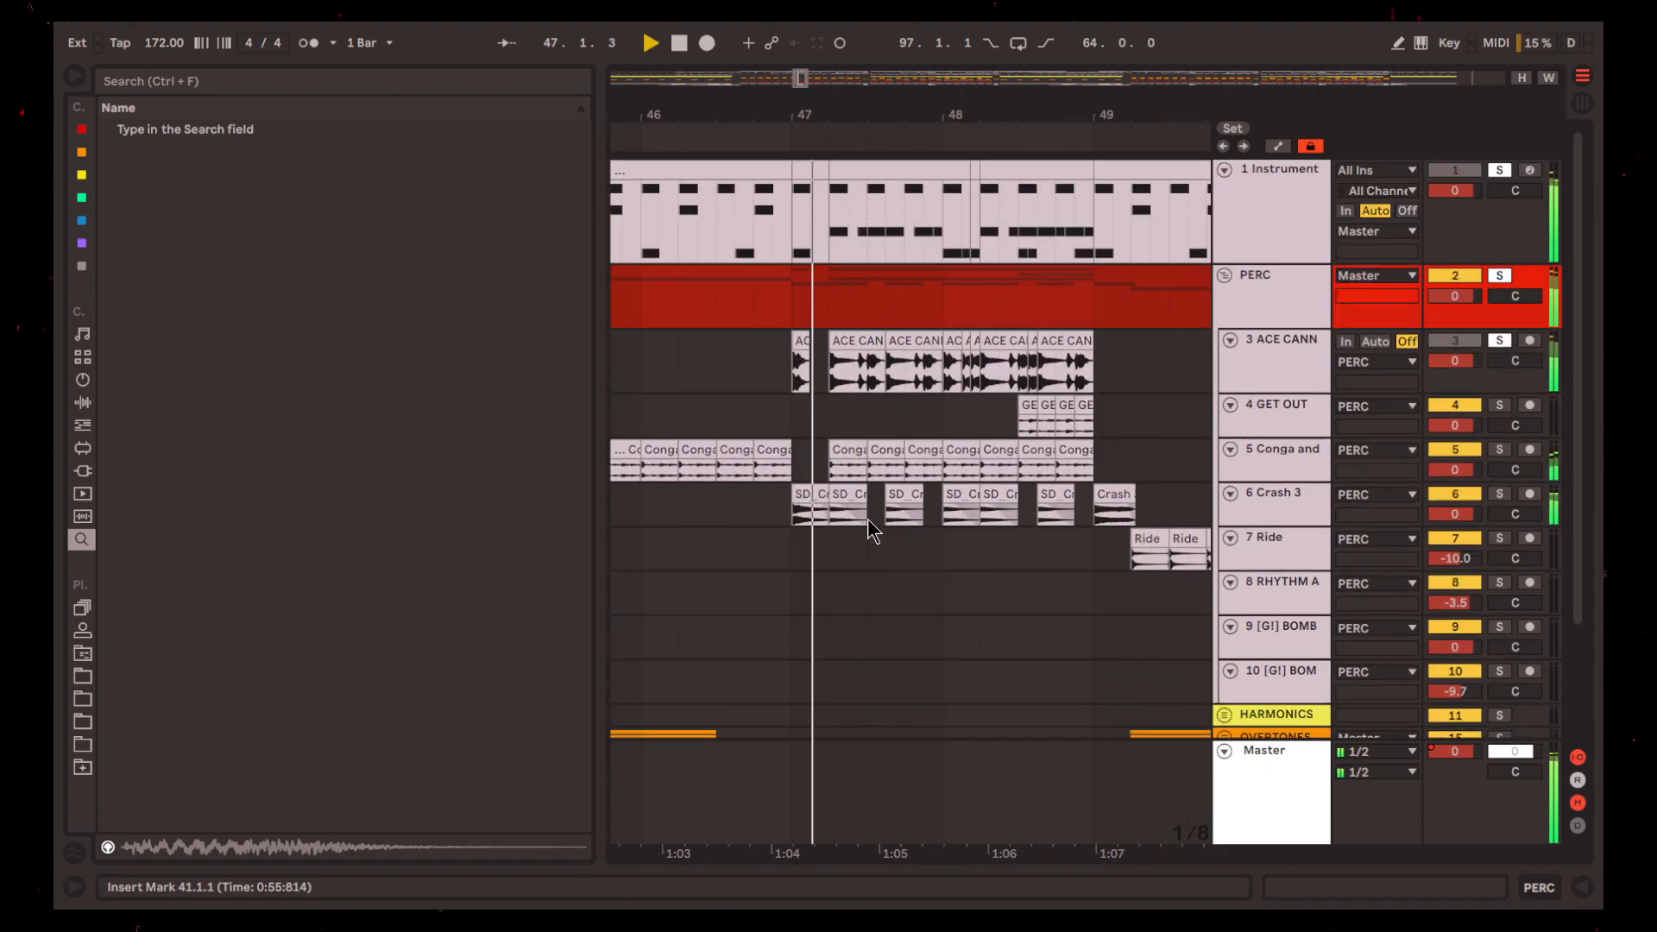
Follow the playback through the bar 47 to 48 fill and stop it at bar 49
scroll(867, 535, right, 1)
scroll(868, 528, right, 1)
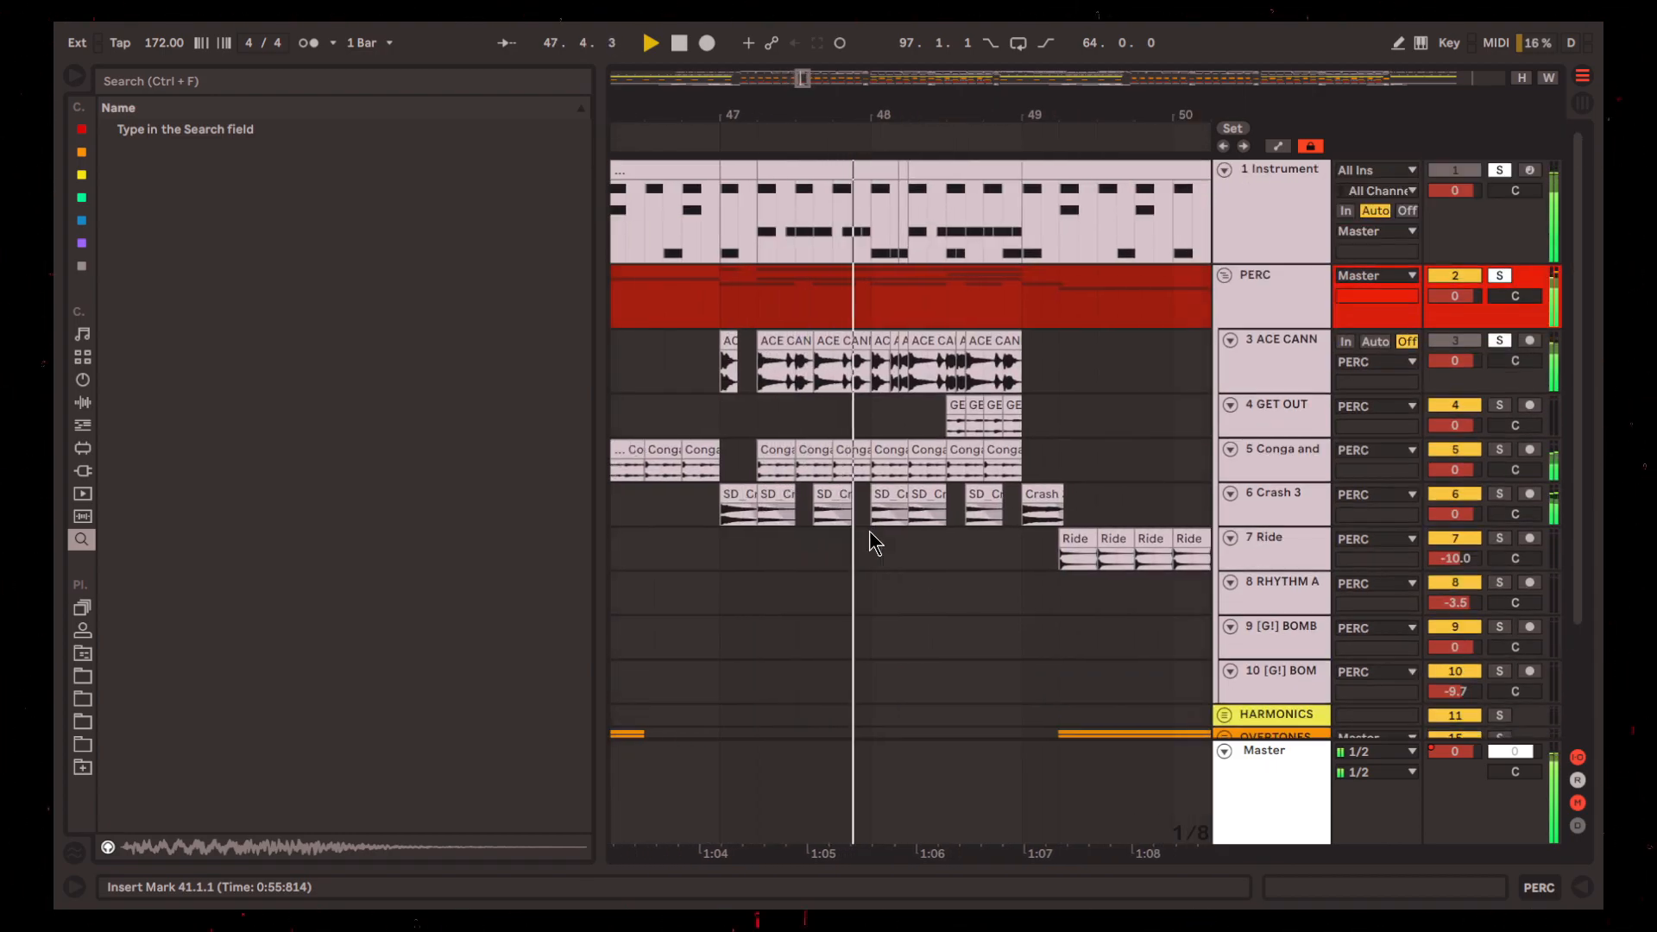
scroll(868, 531, right, 1)
key(space)
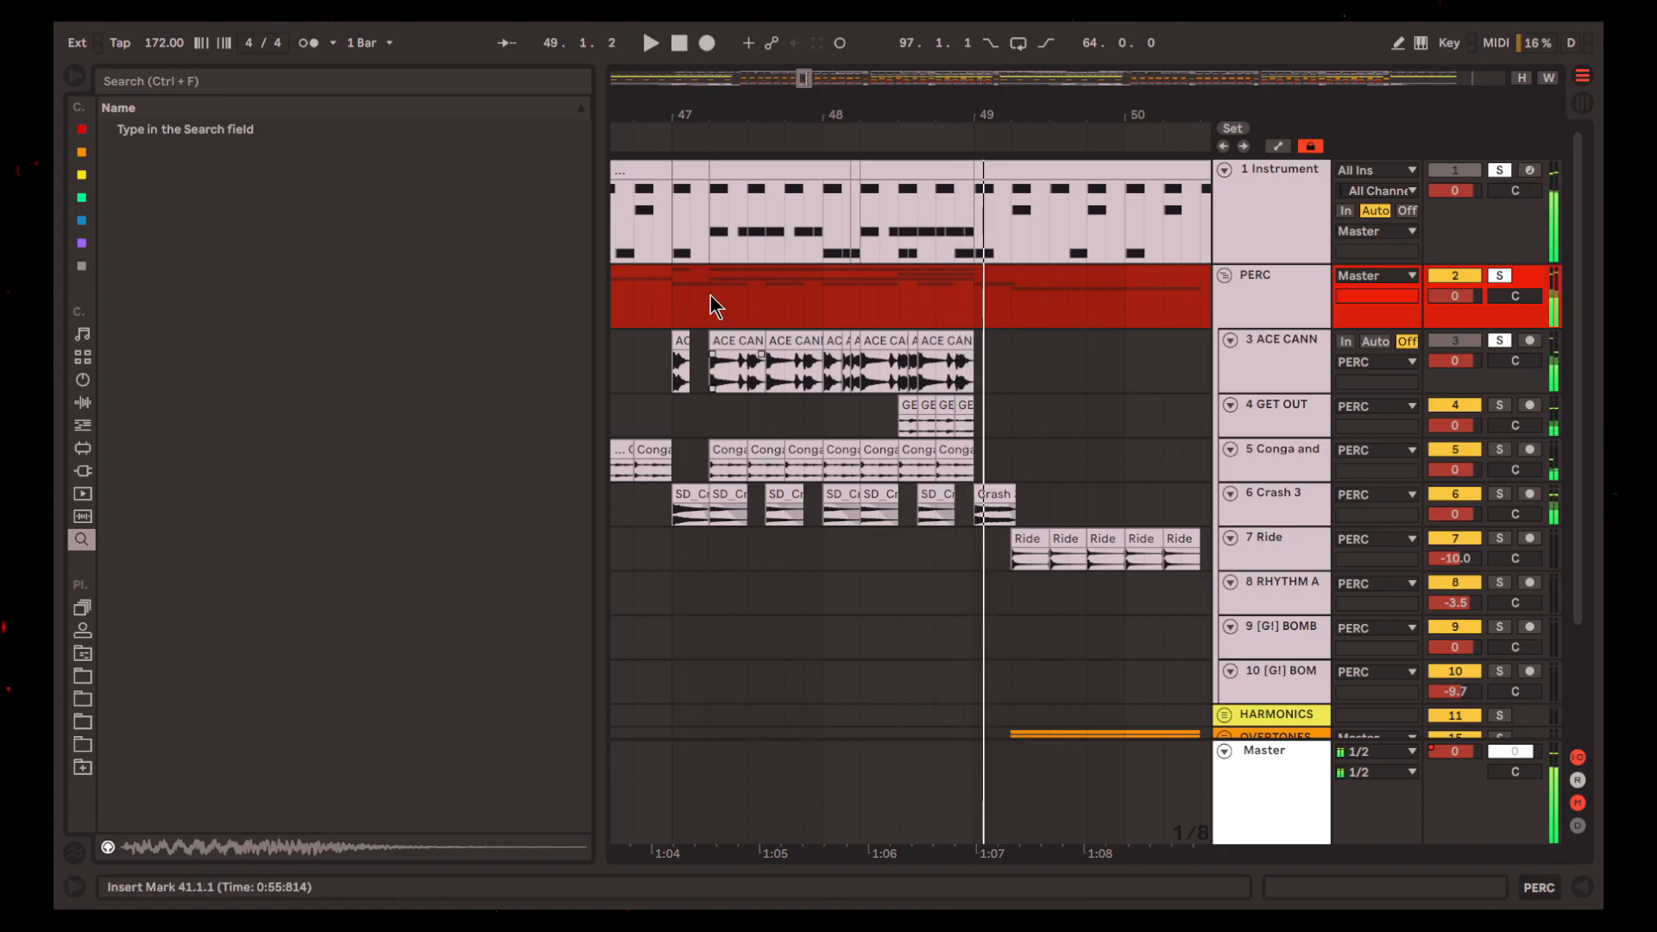
Mark the start and end of the two-bar fill from 47.1.1 to bar 49 on the PERC group and play it
click(672, 298)
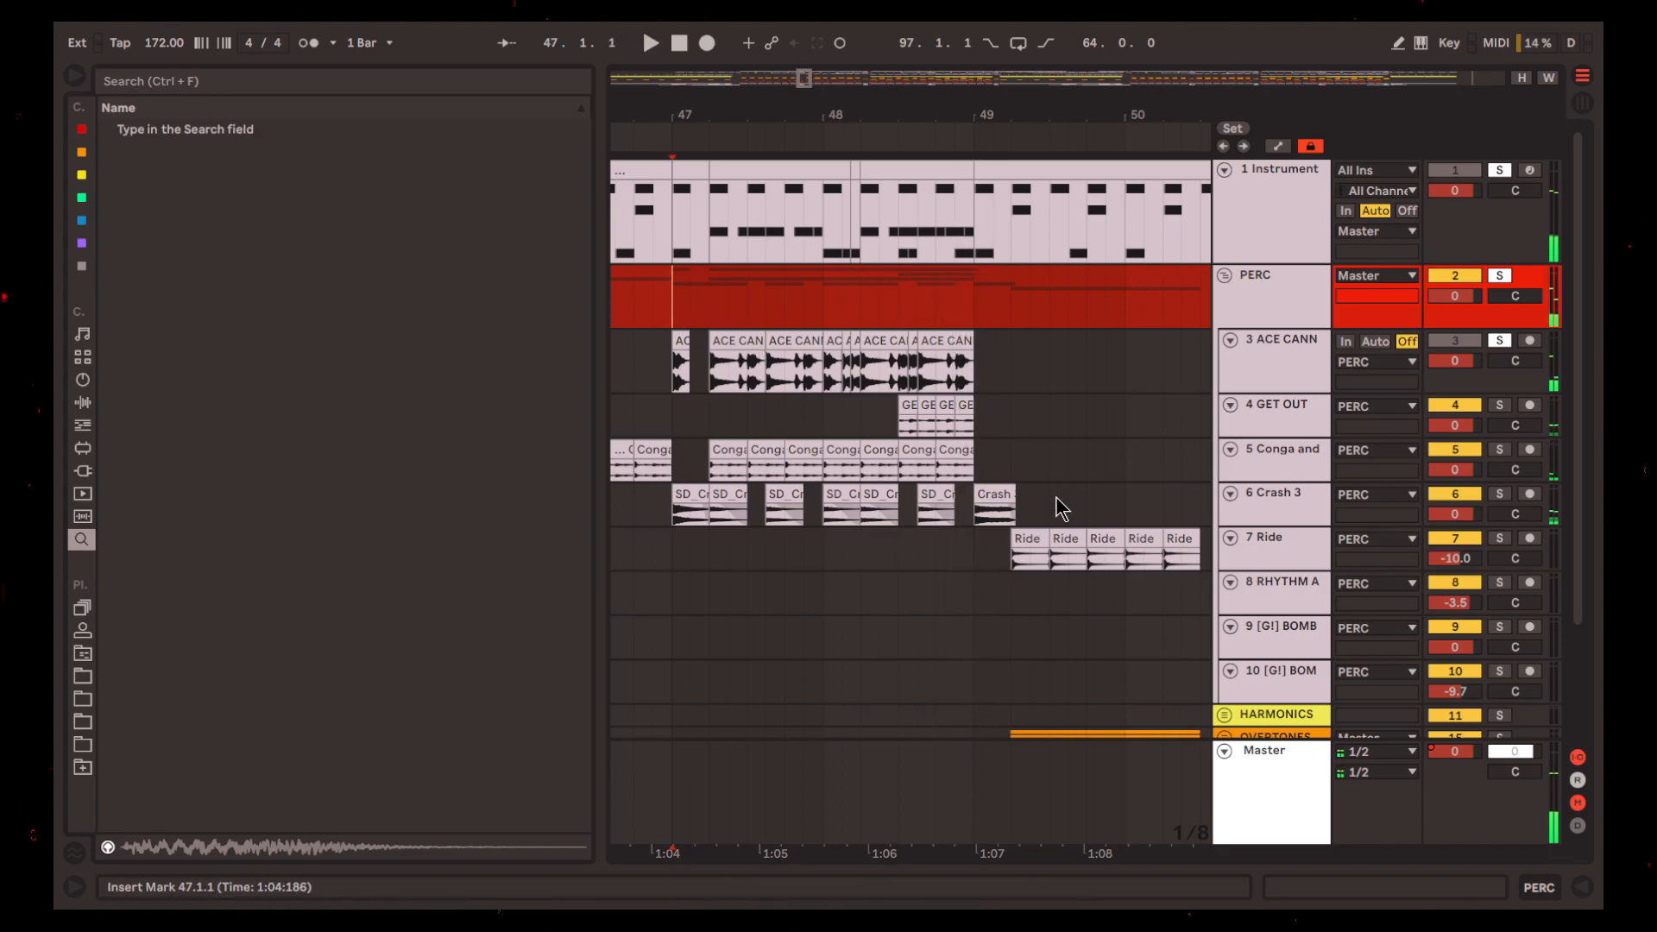
click(974, 308)
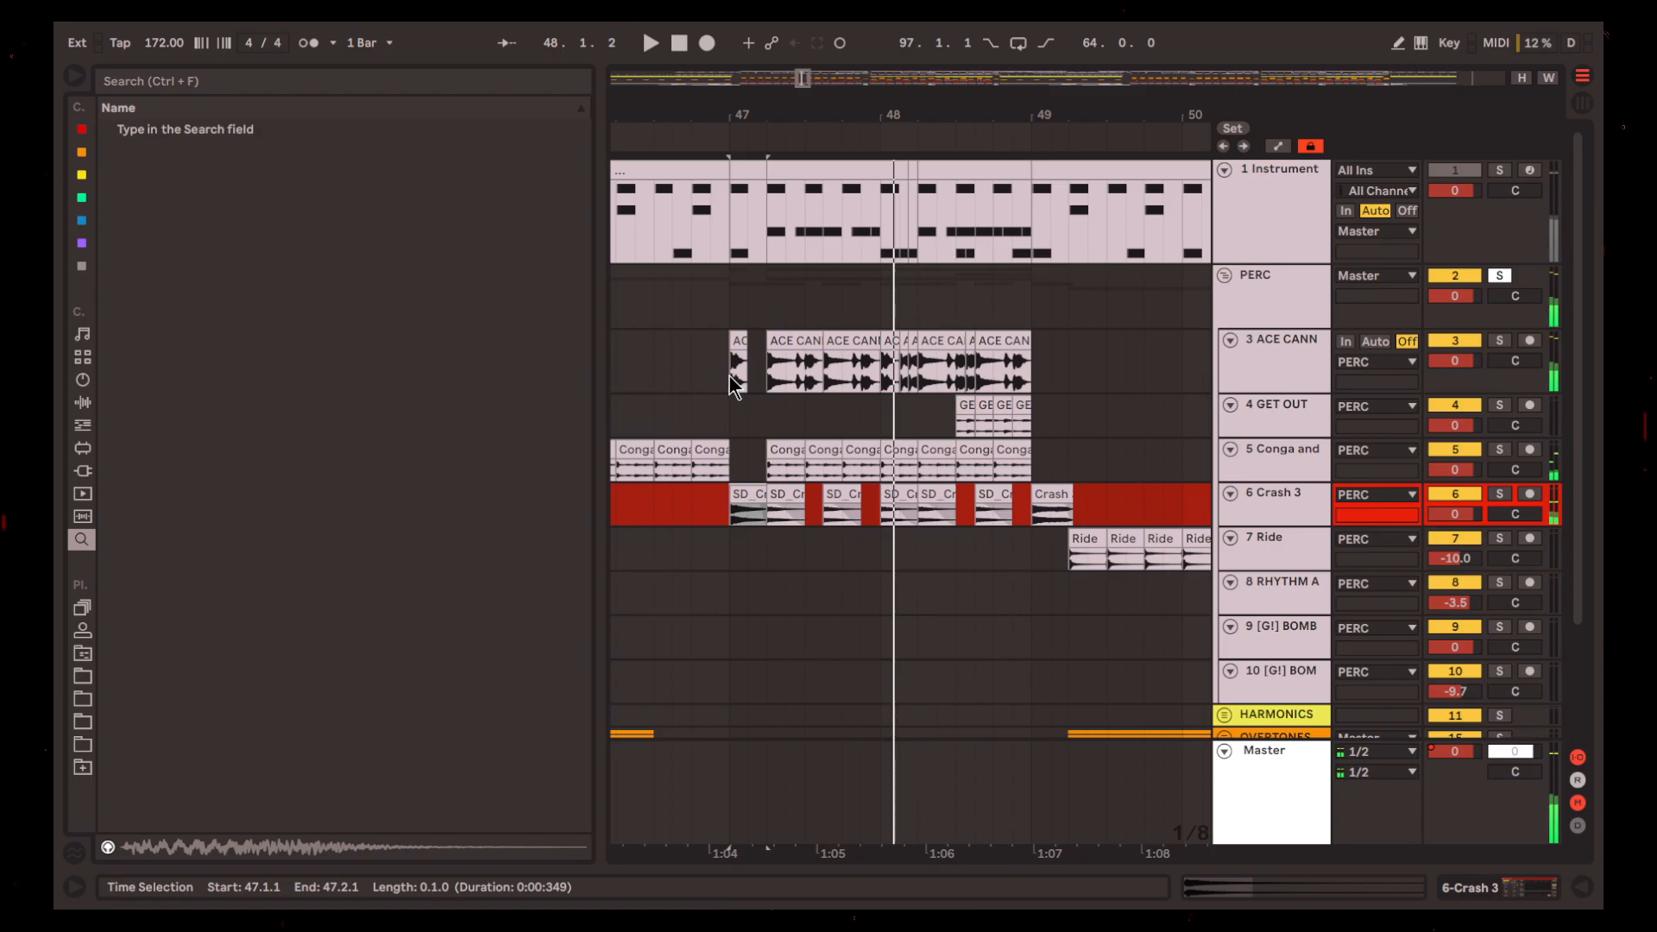
key(space)
Solo track 3 ACE CANNON and play its drum break from 47.1.1
click(730, 366)
click(1281, 341)
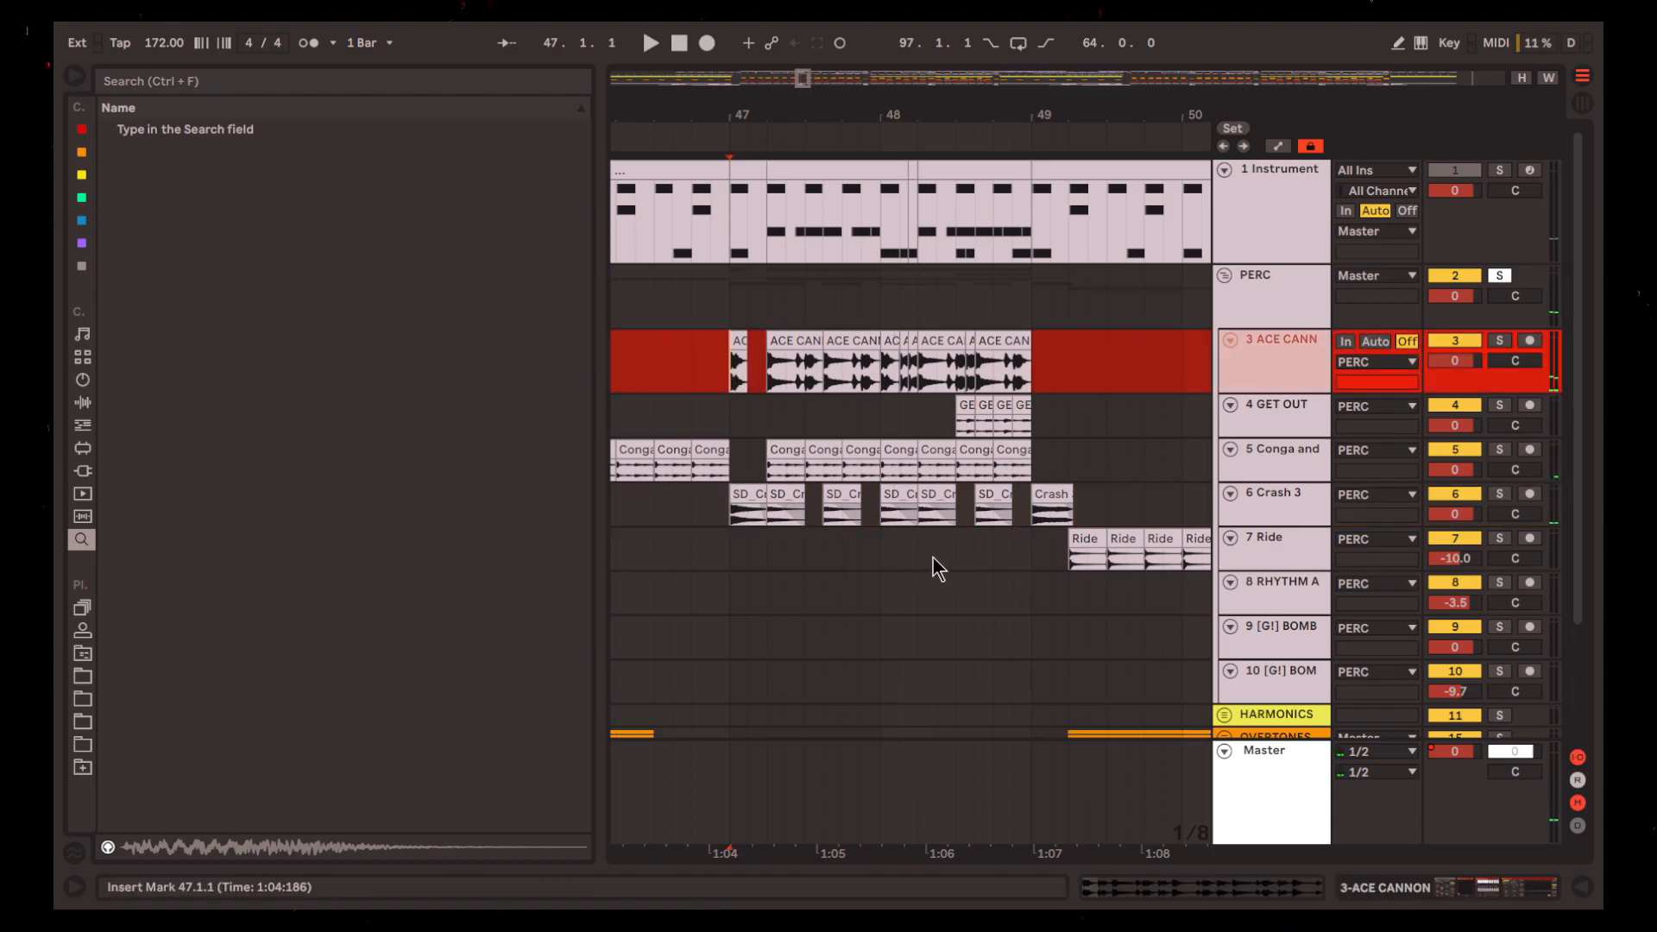
key(space)
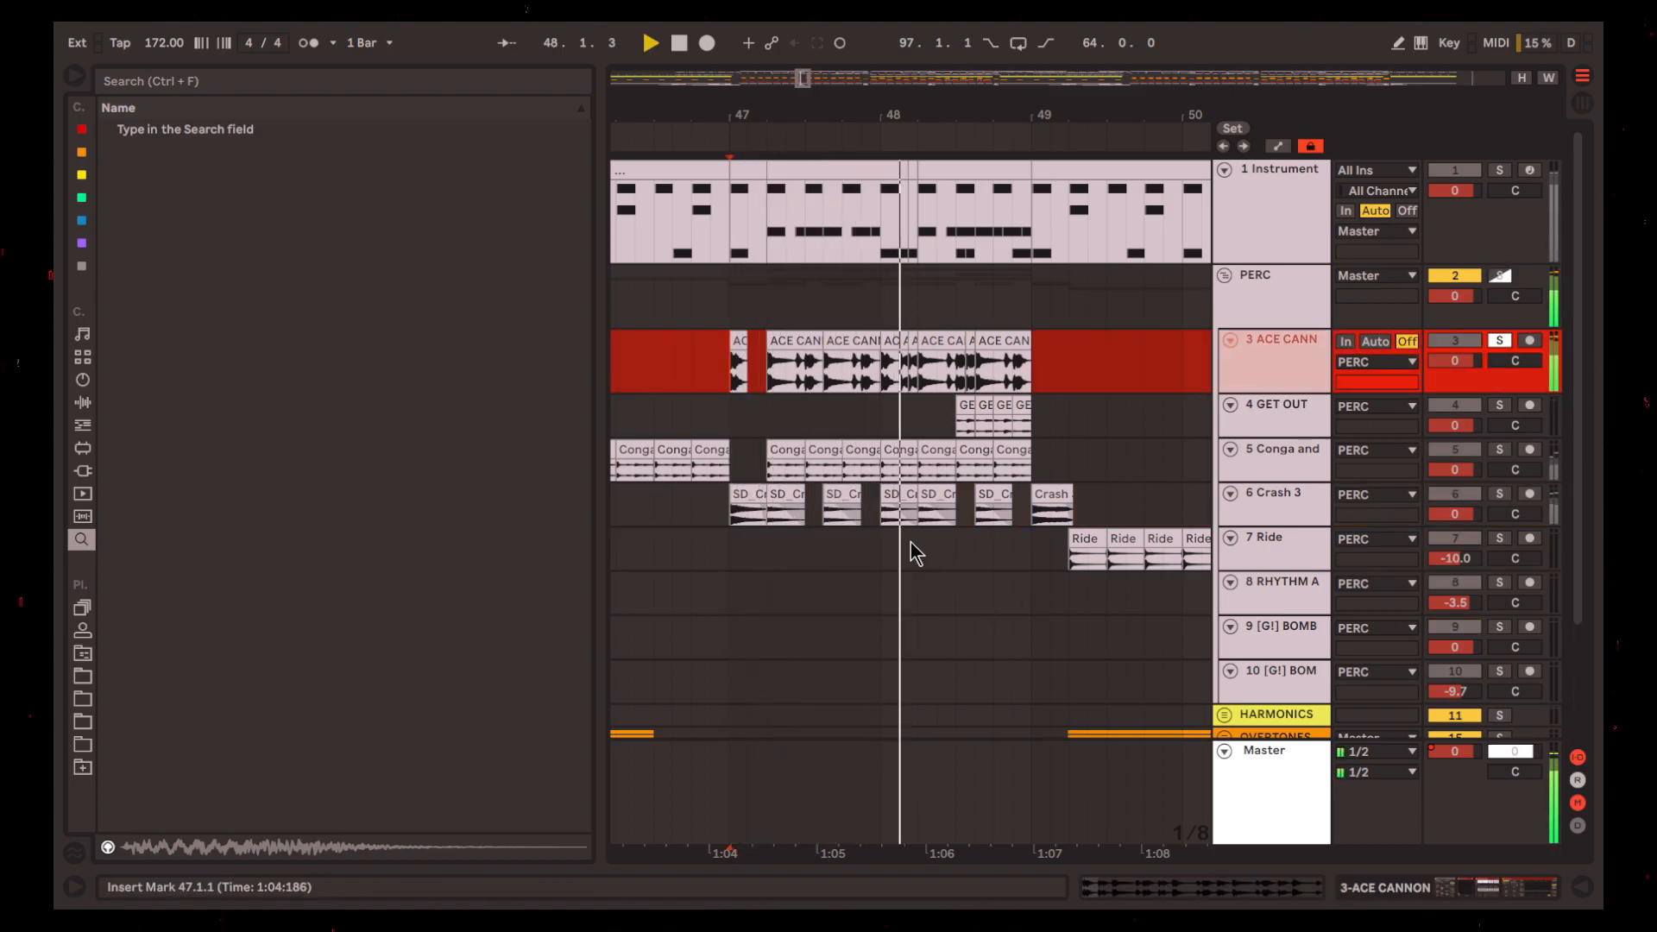
key(space)
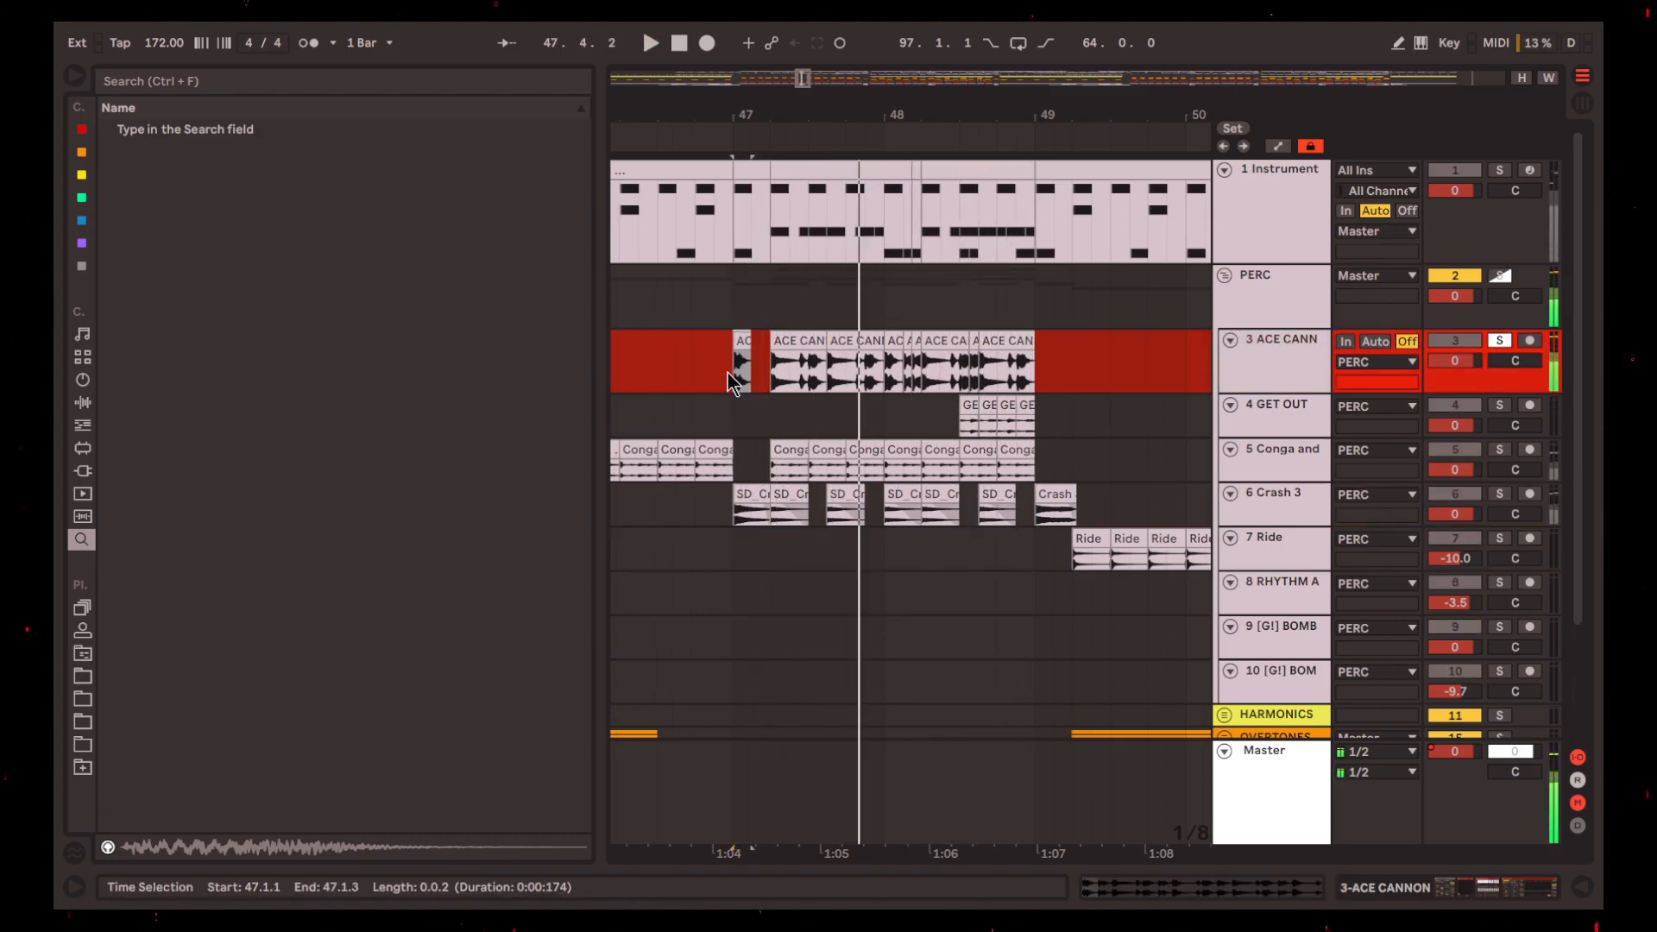
click(733, 362)
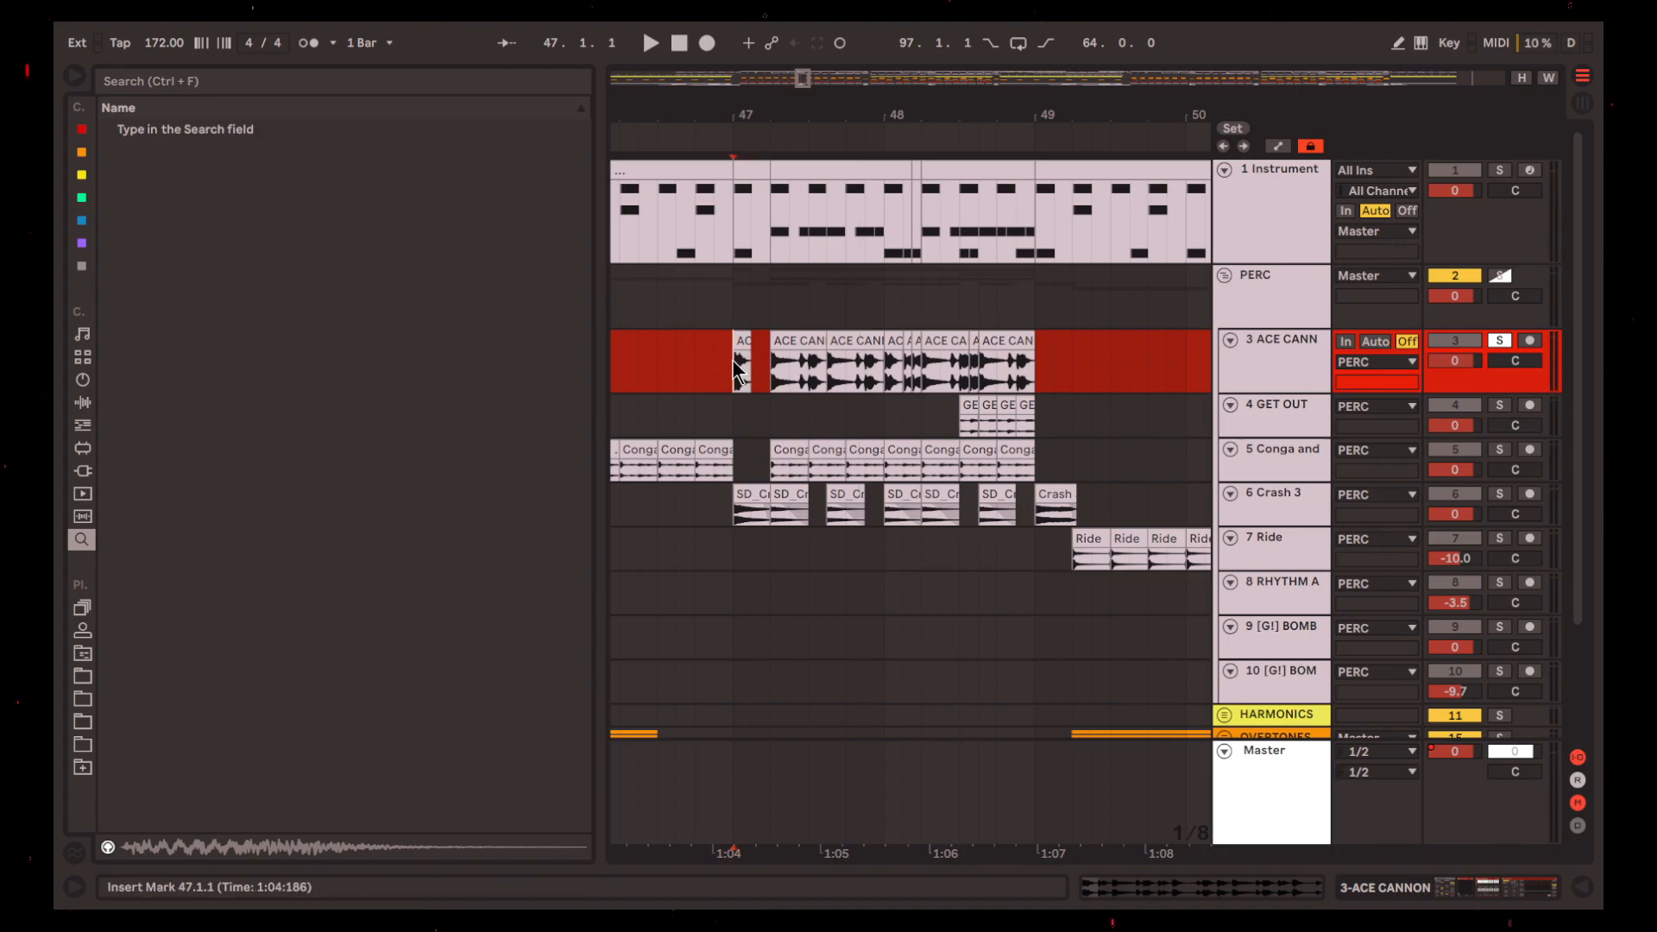
key(space)
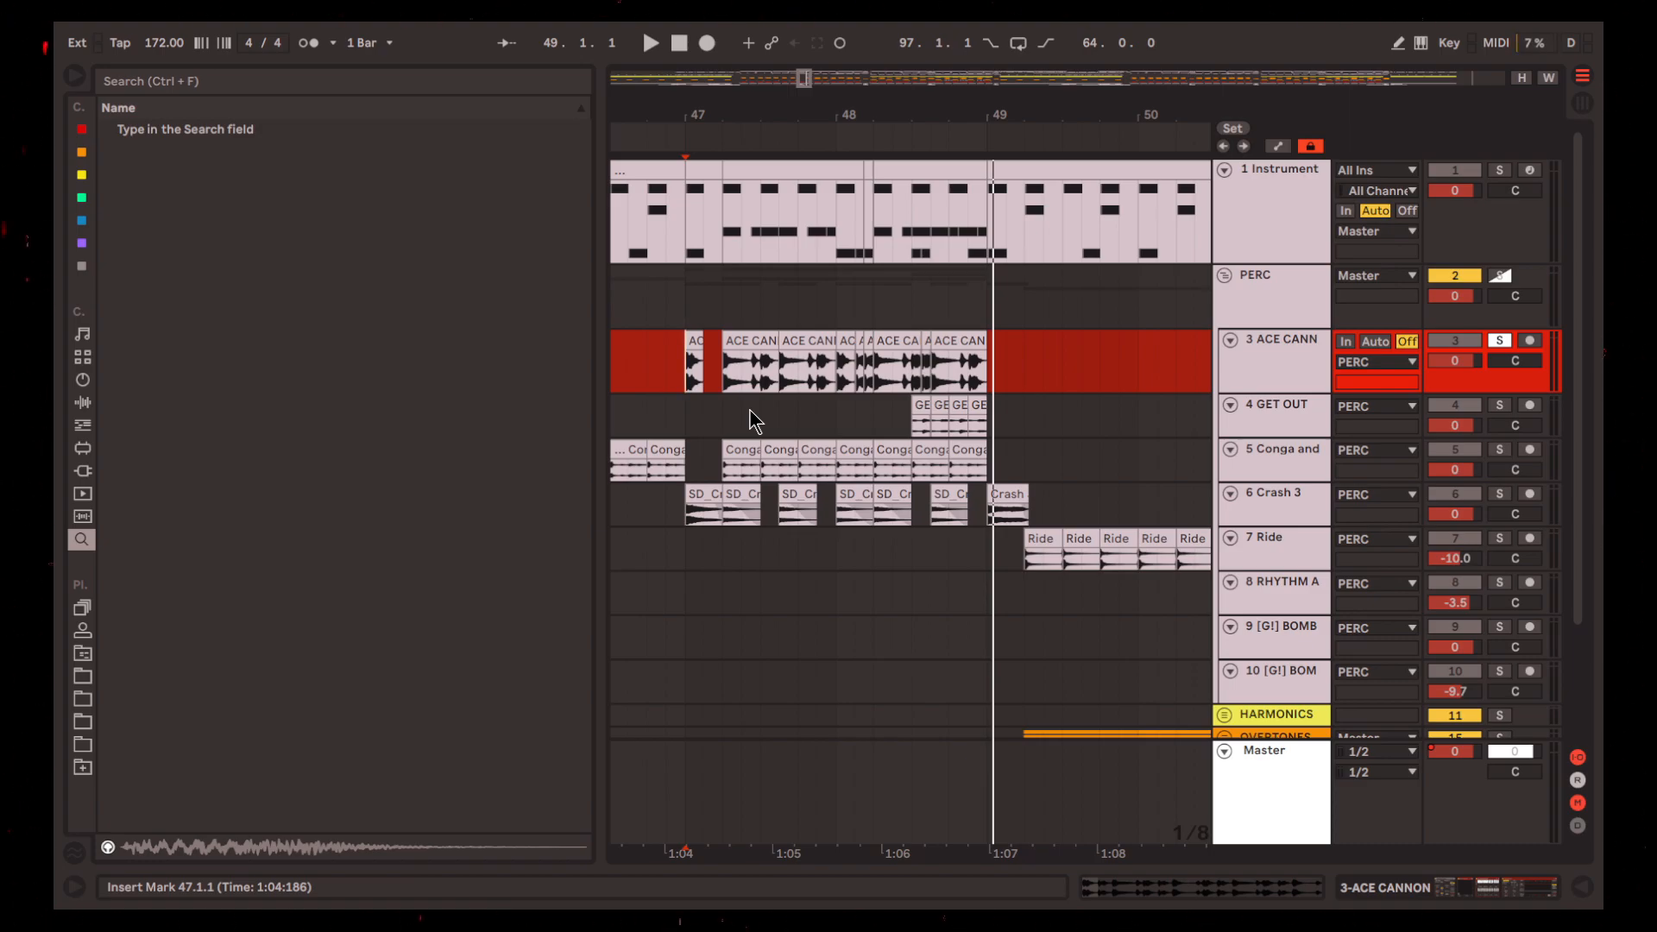
Replay the soloed ACE CANNON break and inspect its clip slices closely at bar 47
key(space)
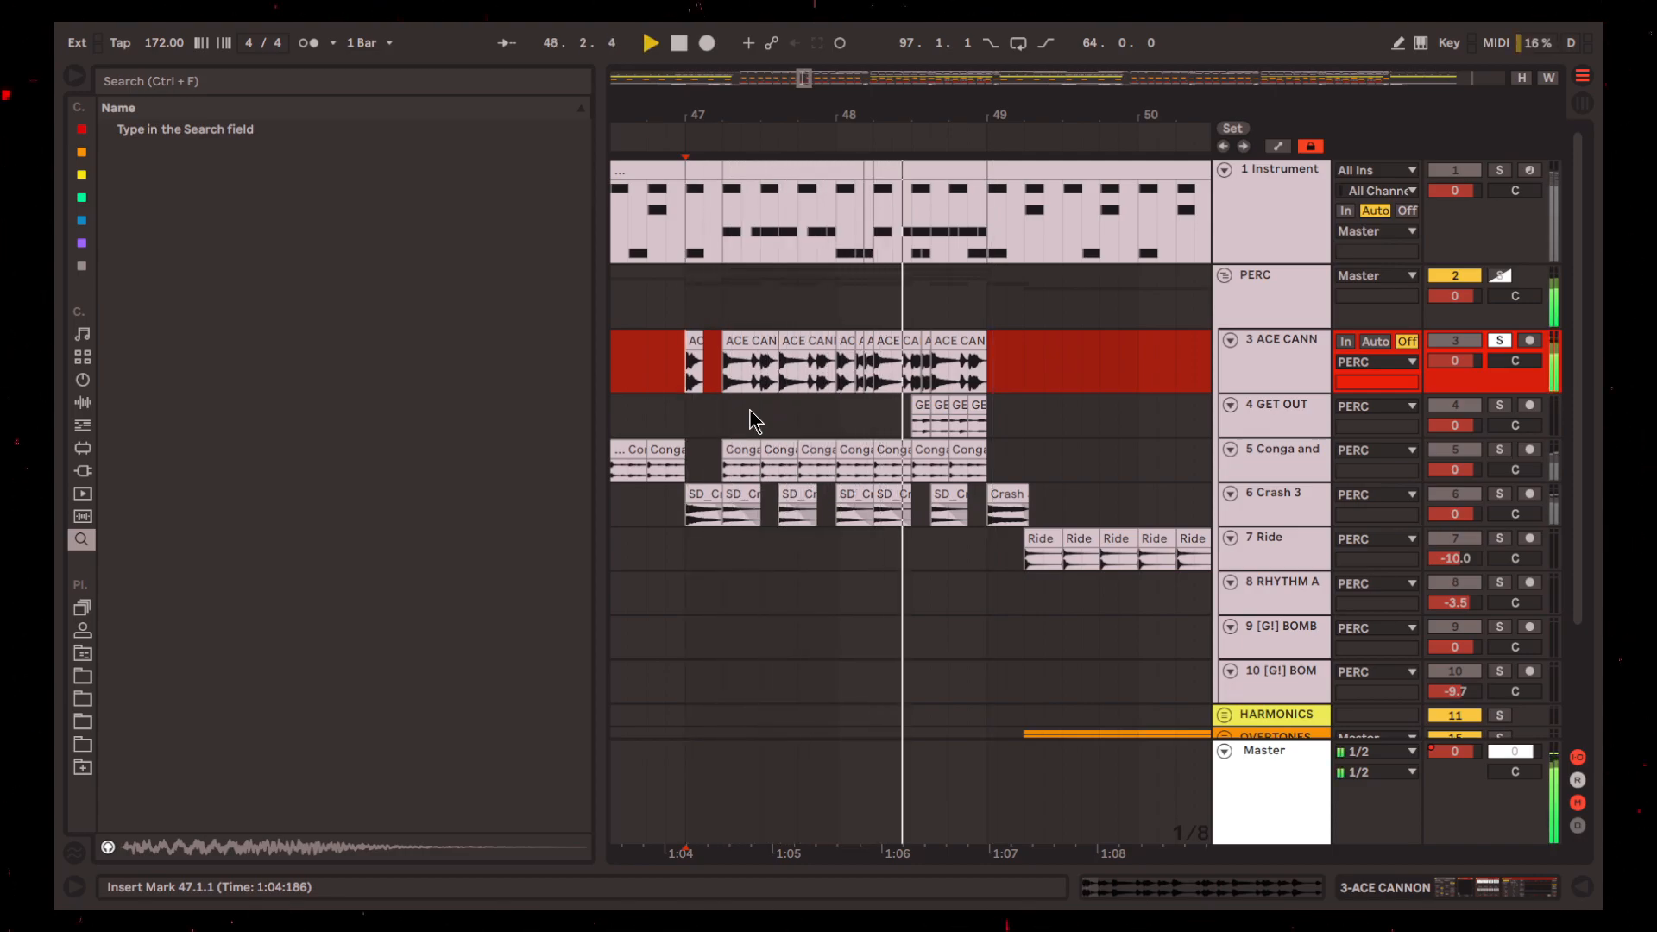
key(space)
scroll(692, 385, up, 3)
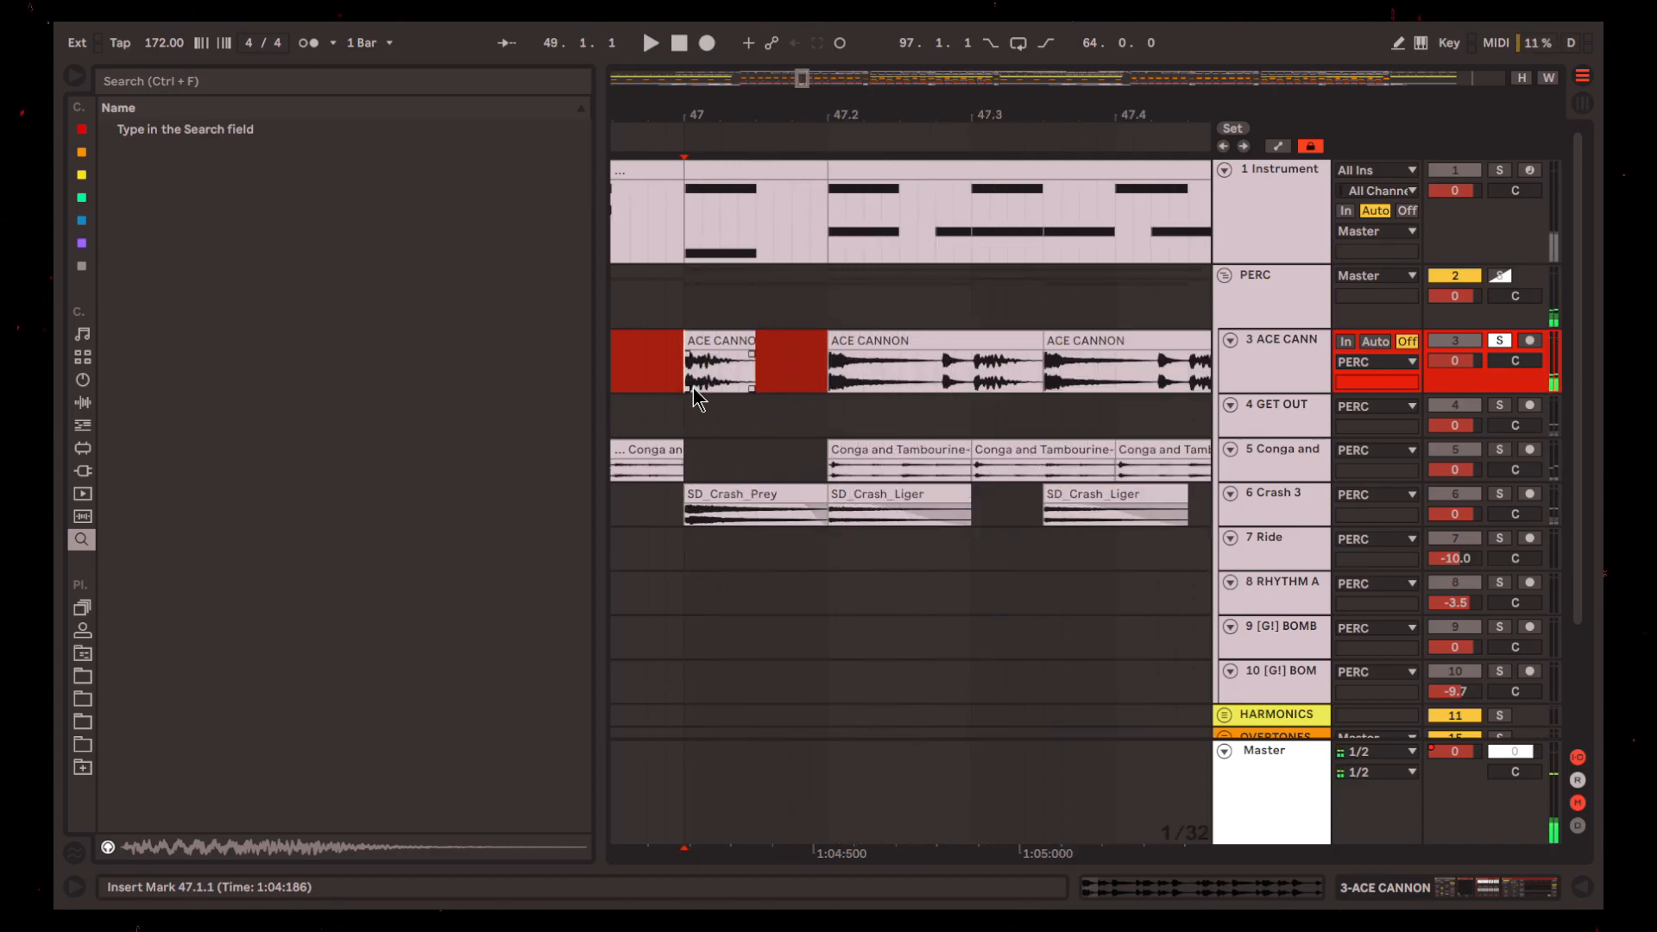
scroll(688, 385, right, 2)
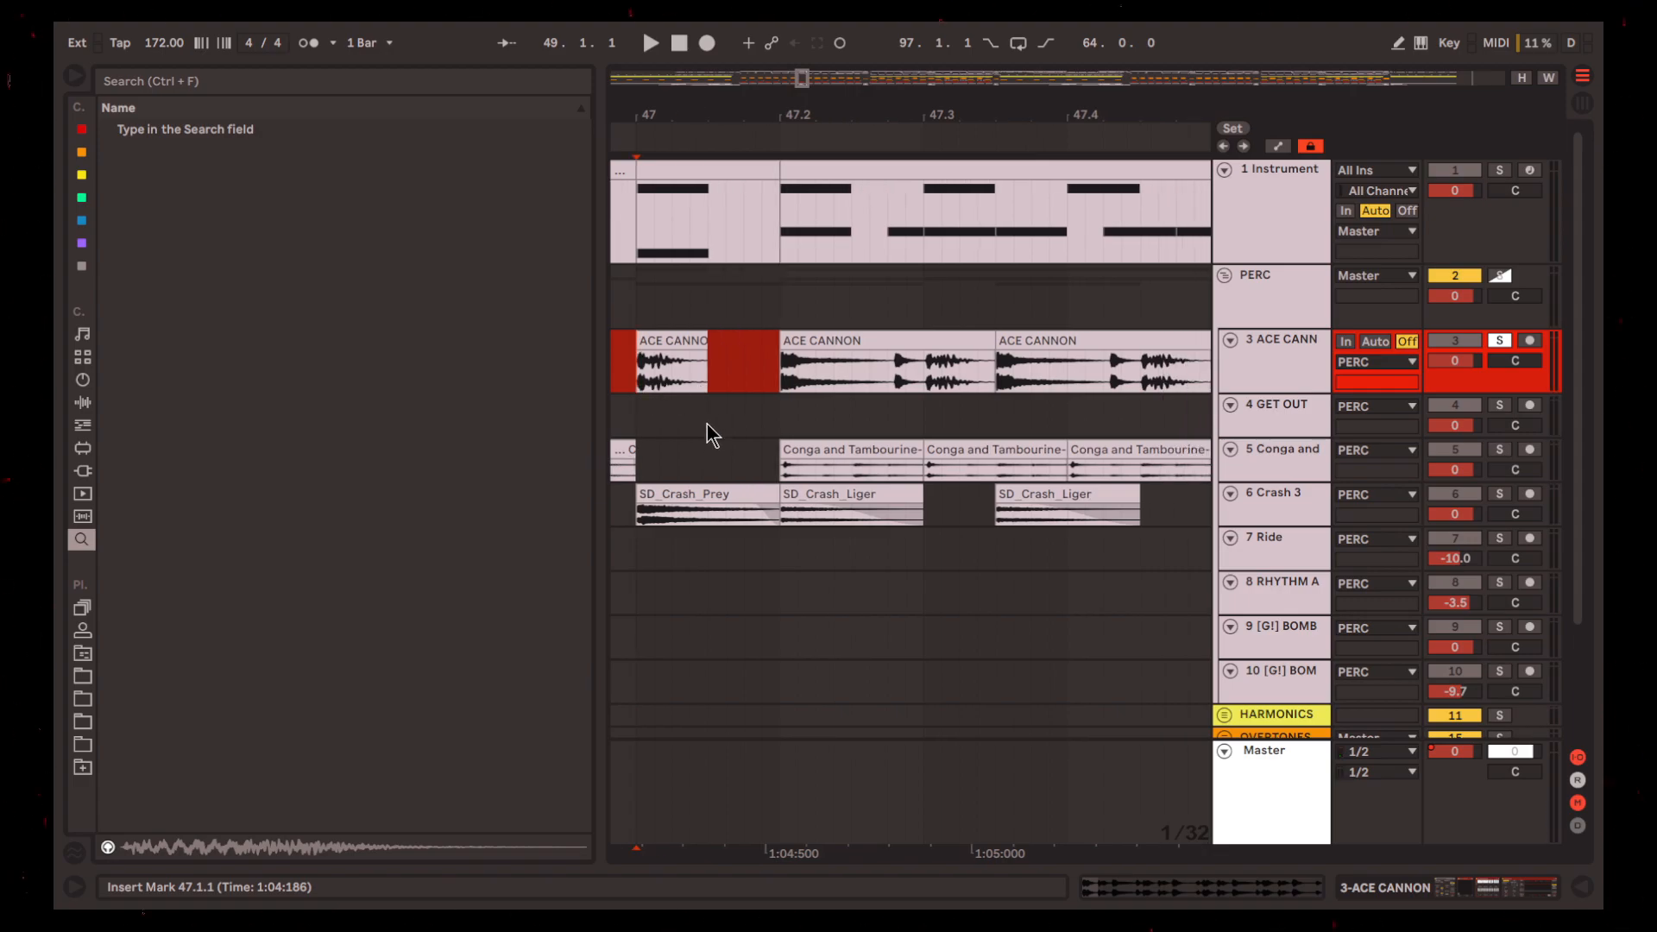
scroll(708, 423, down, 3)
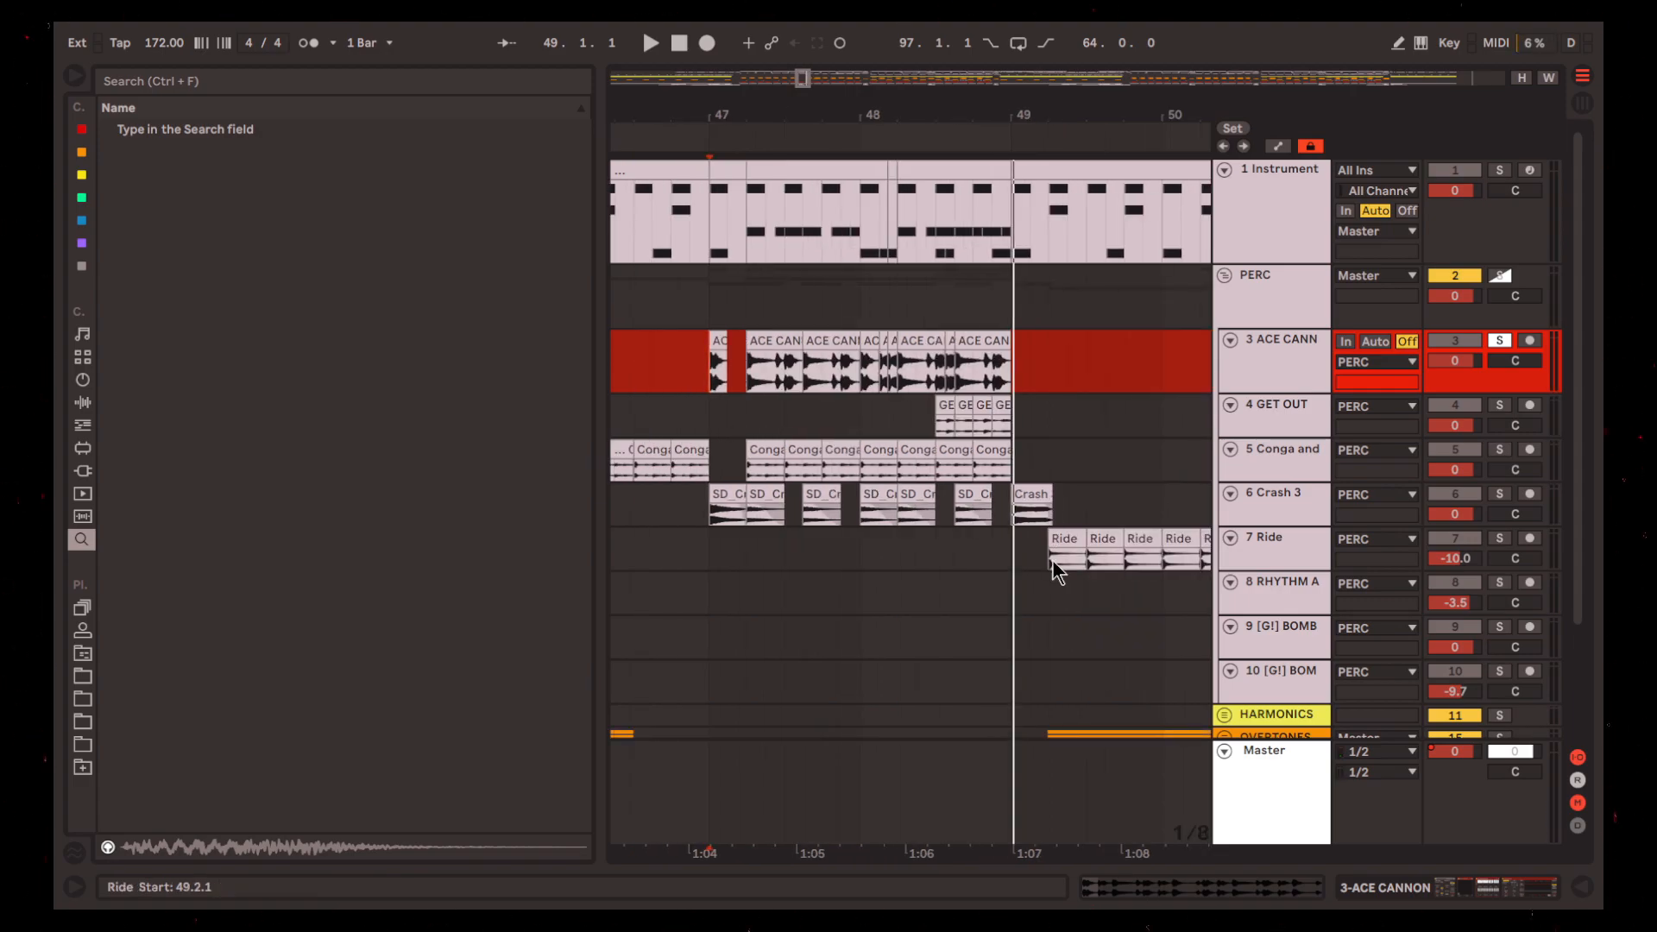
Solo Crash 3 alongside ACE CANNON and play the fill from 47.1.1, adding the Conga and GET OUT tracks to the solo
click(1499, 493)
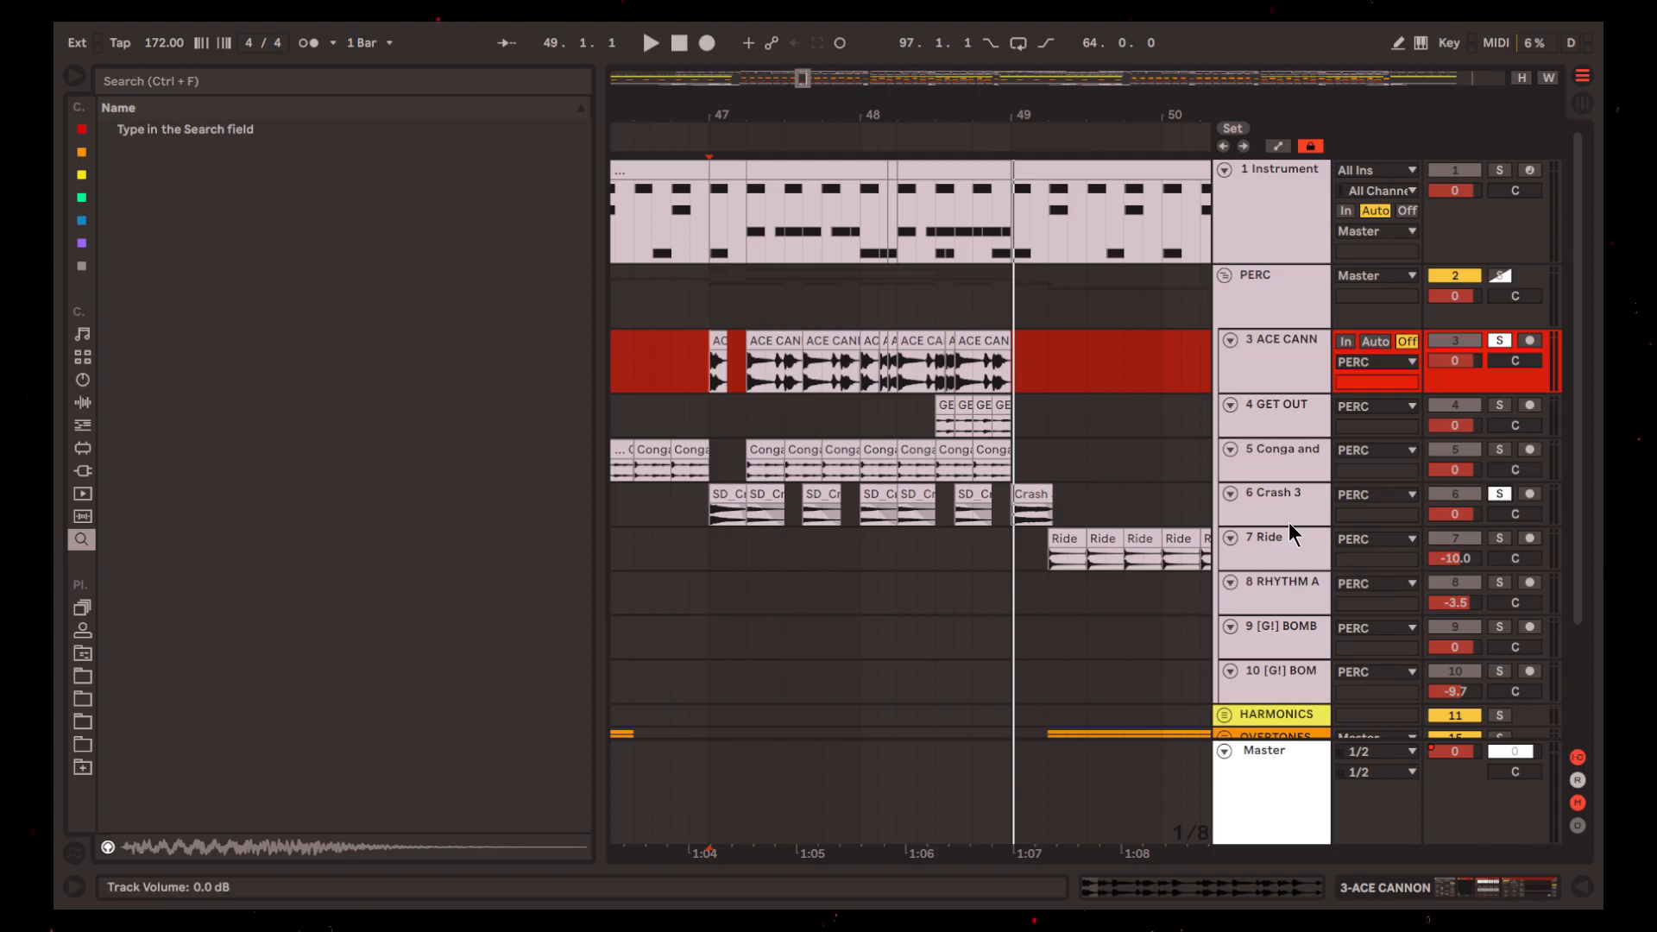
key(space)
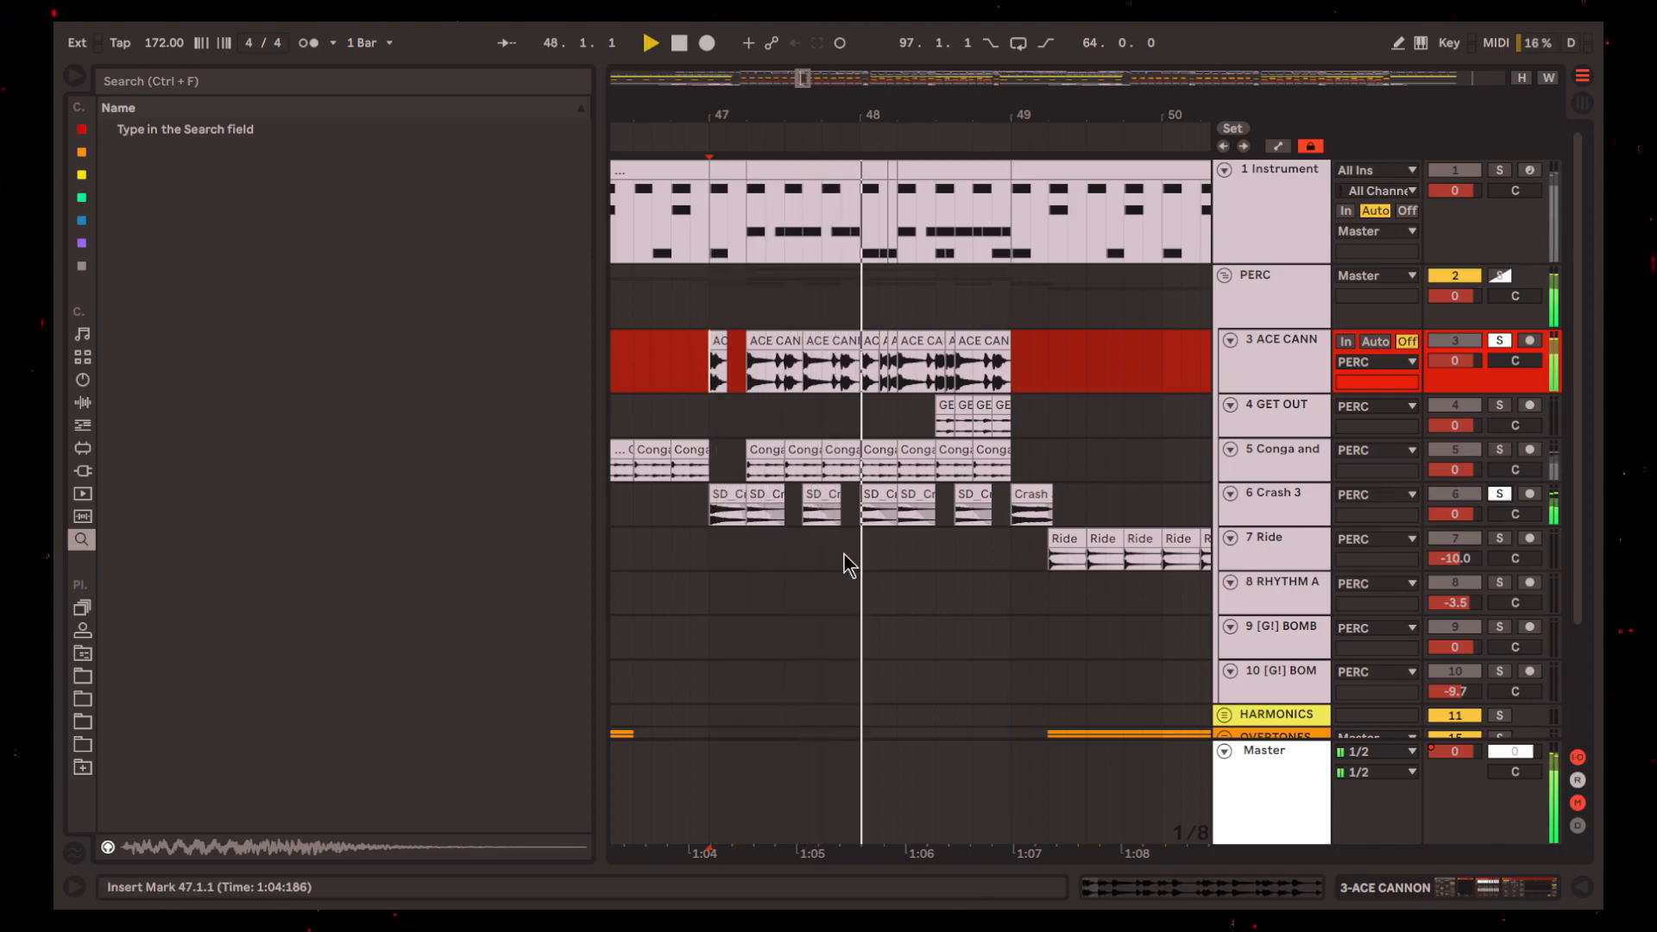
key(space)
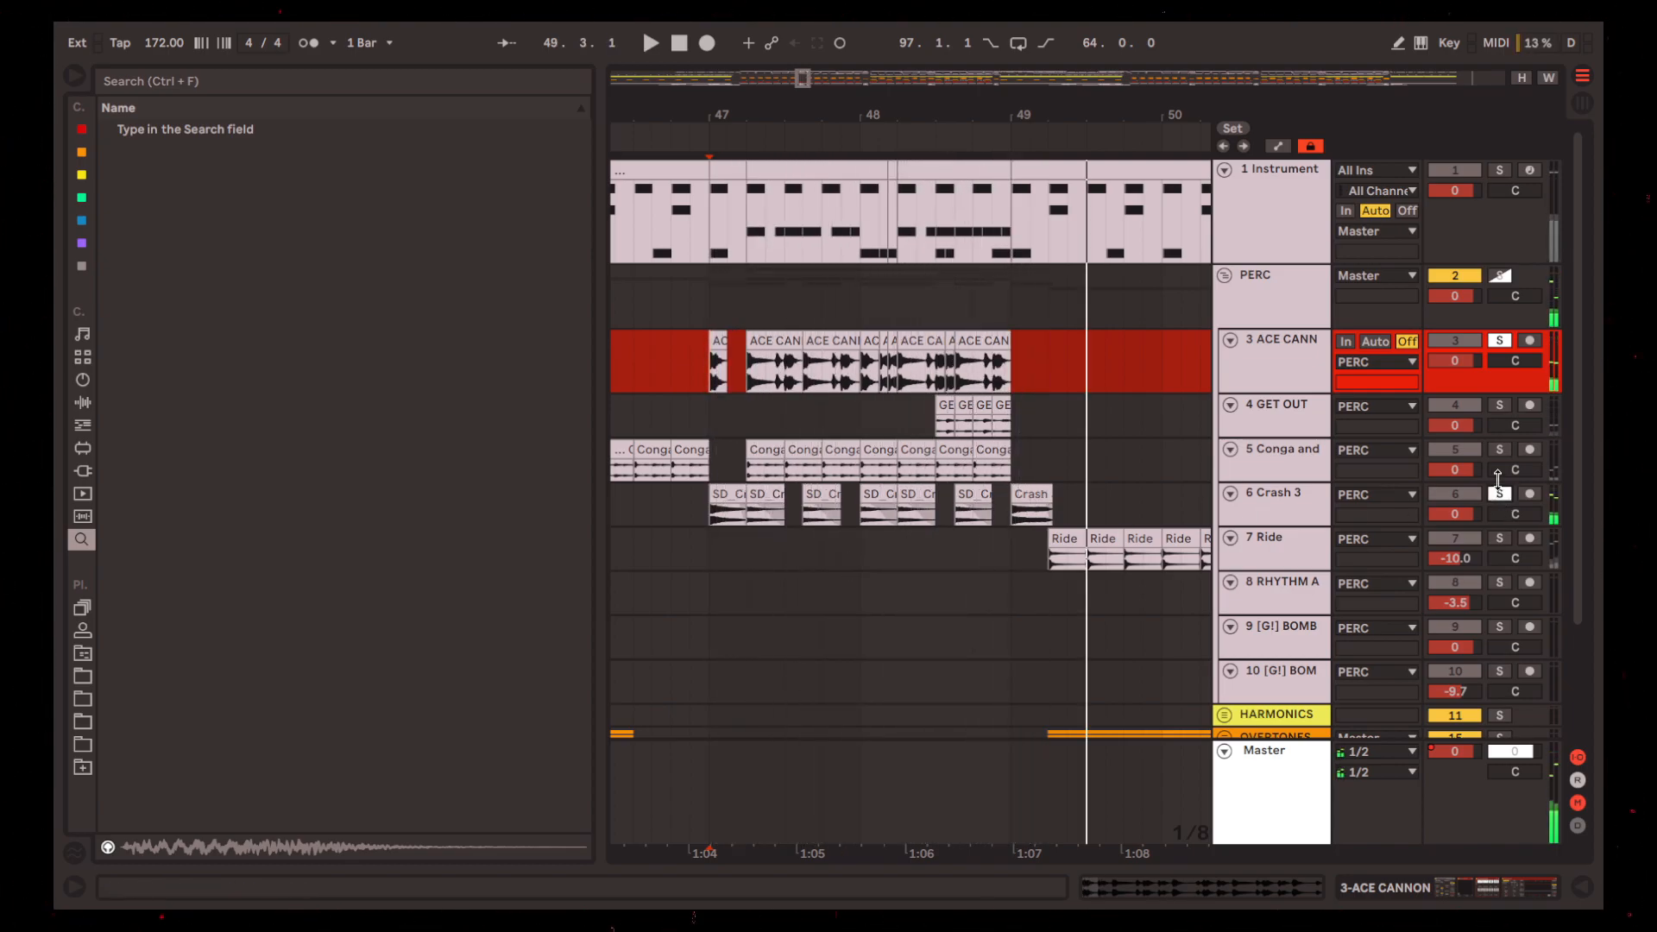
click(1499, 449)
click(1500, 404)
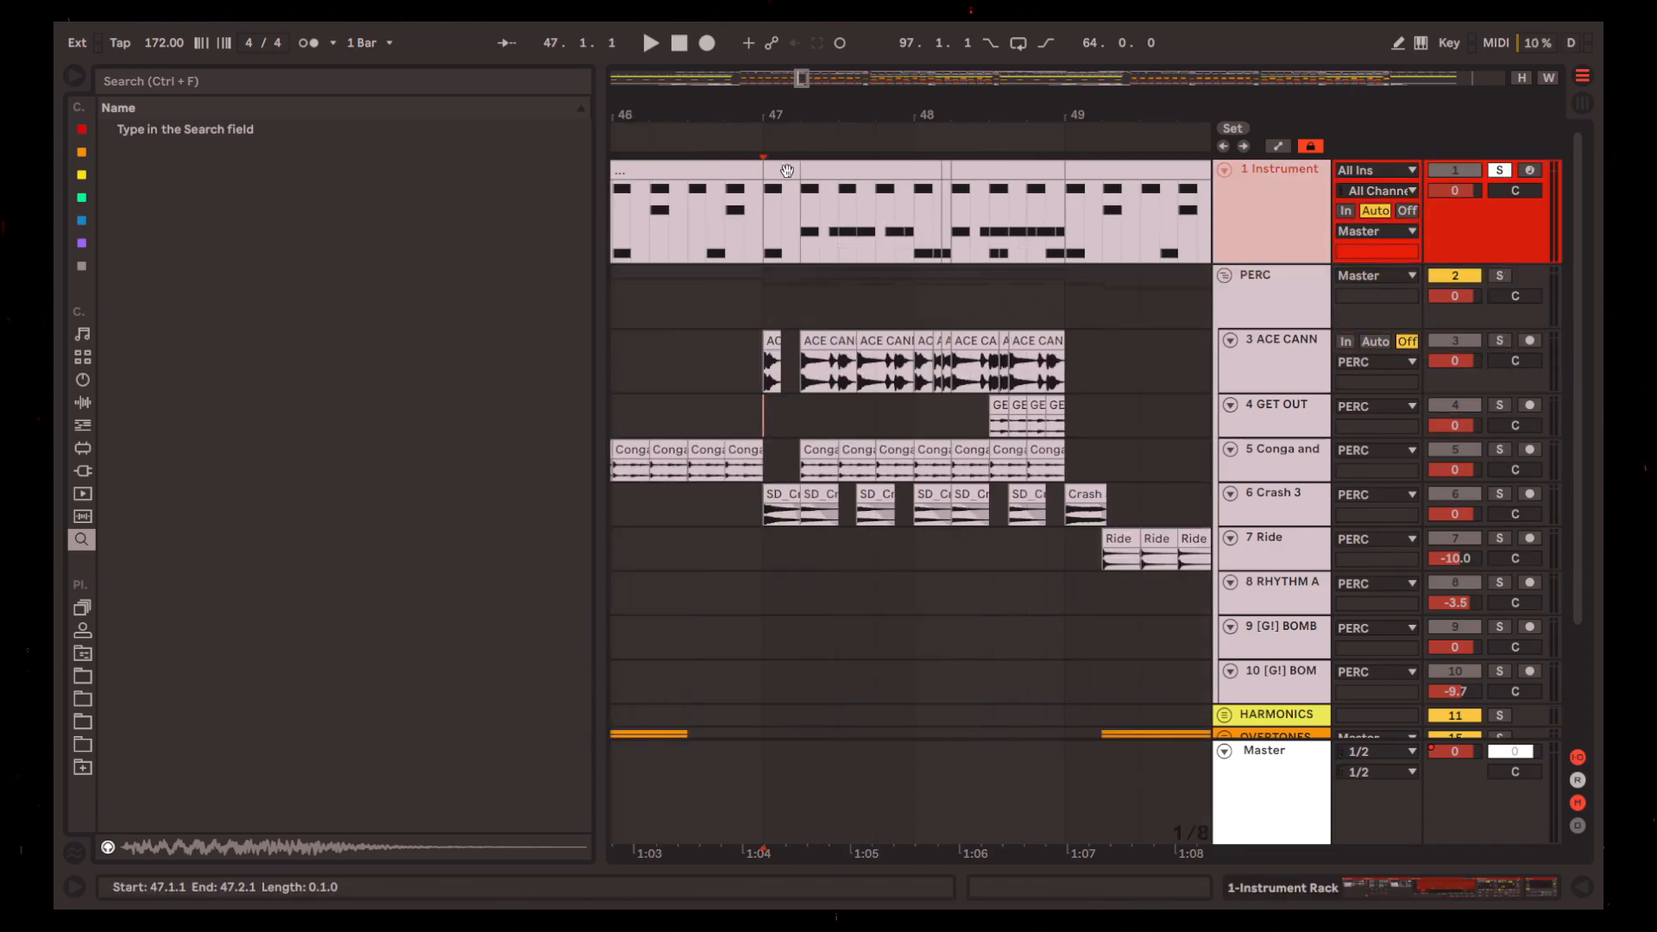
Highlight track 1's beat from 47.1.1 to 47.2.1 and play the soloed drum rack from 47.1.1
click(787, 171)
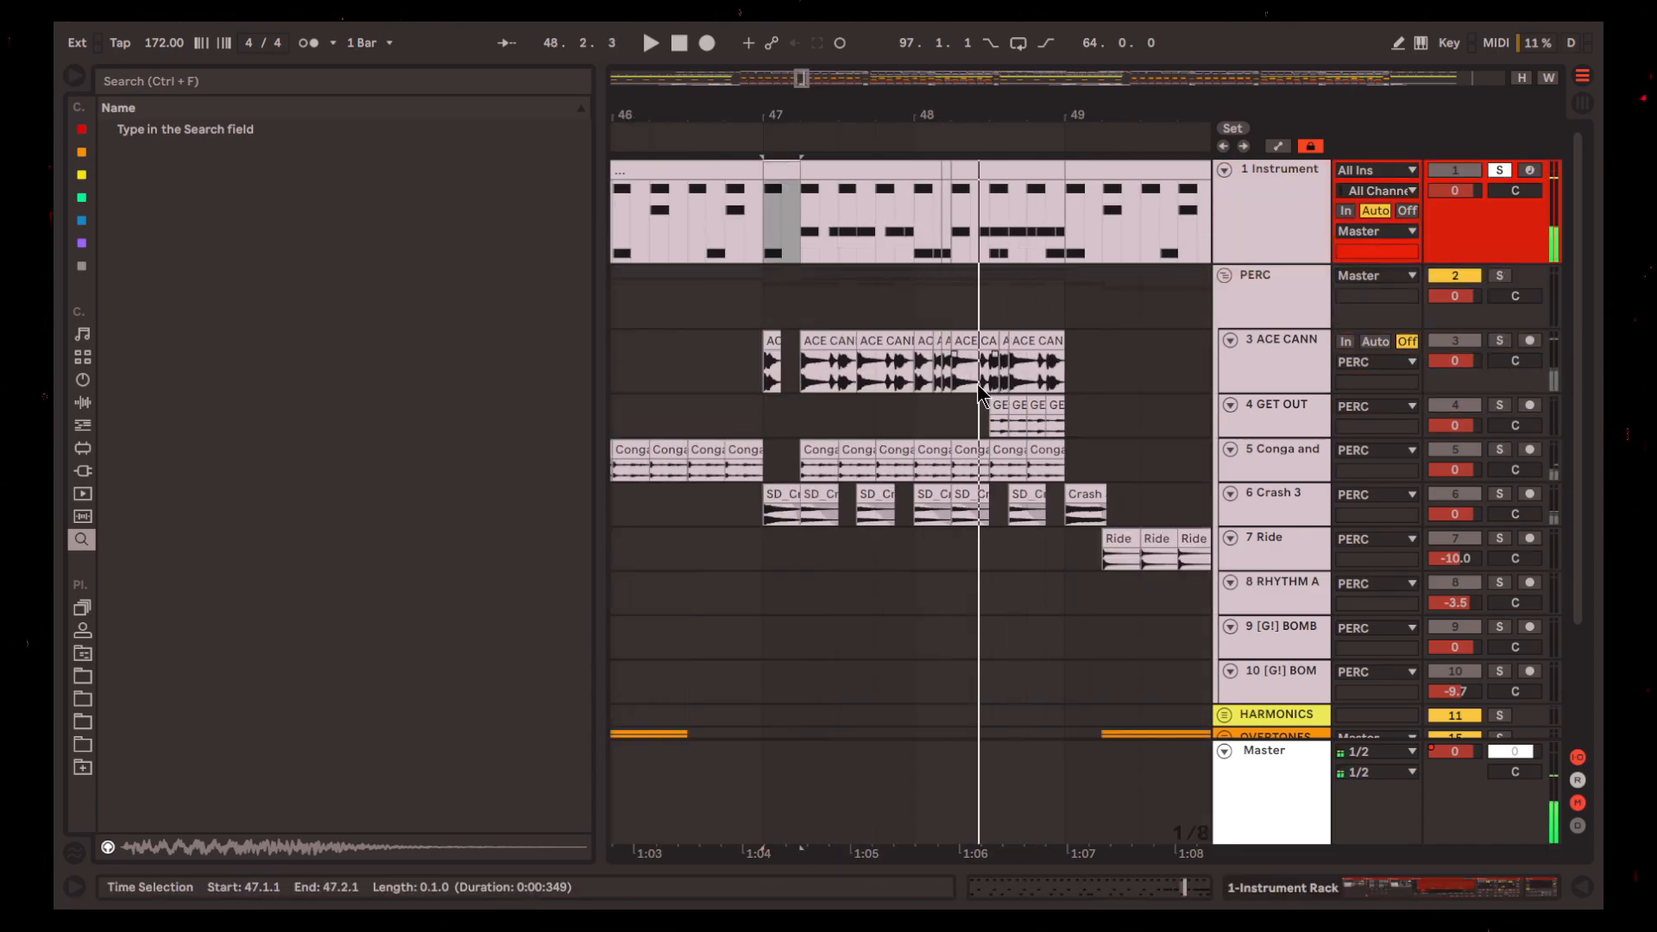
click(767, 384)
click(767, 256)
key(space)
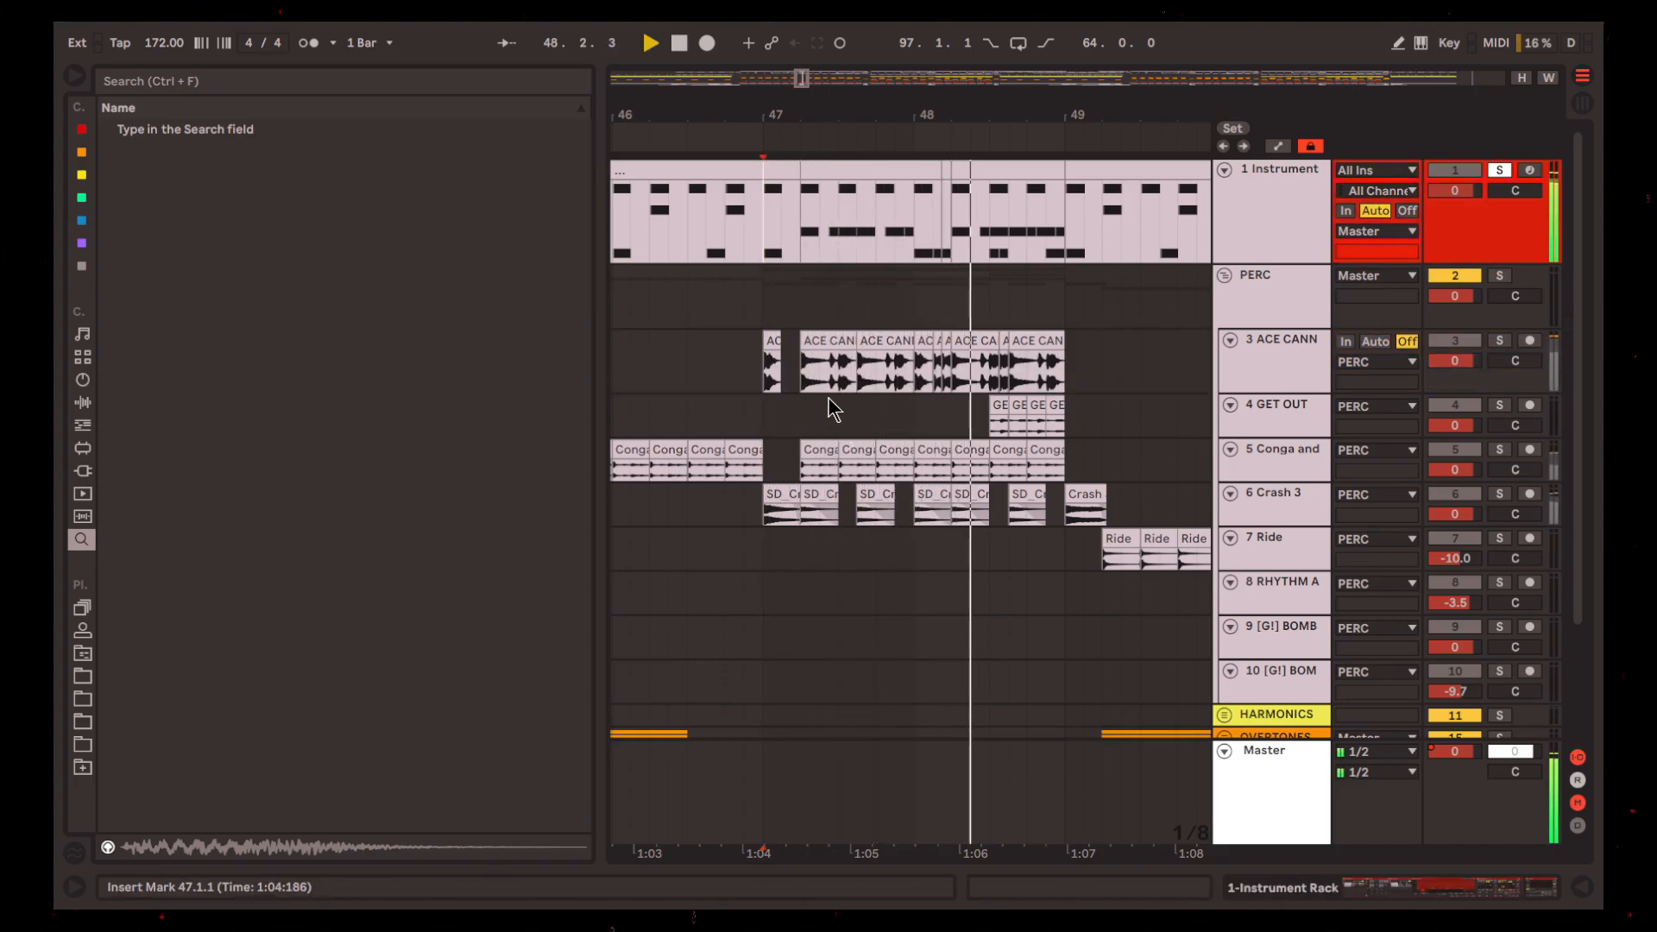
Inspect the MIDI clip starting at 47.2.1 on track 1 and select its SD_Elric_Snare notes
double_click(869, 174)
key(space)
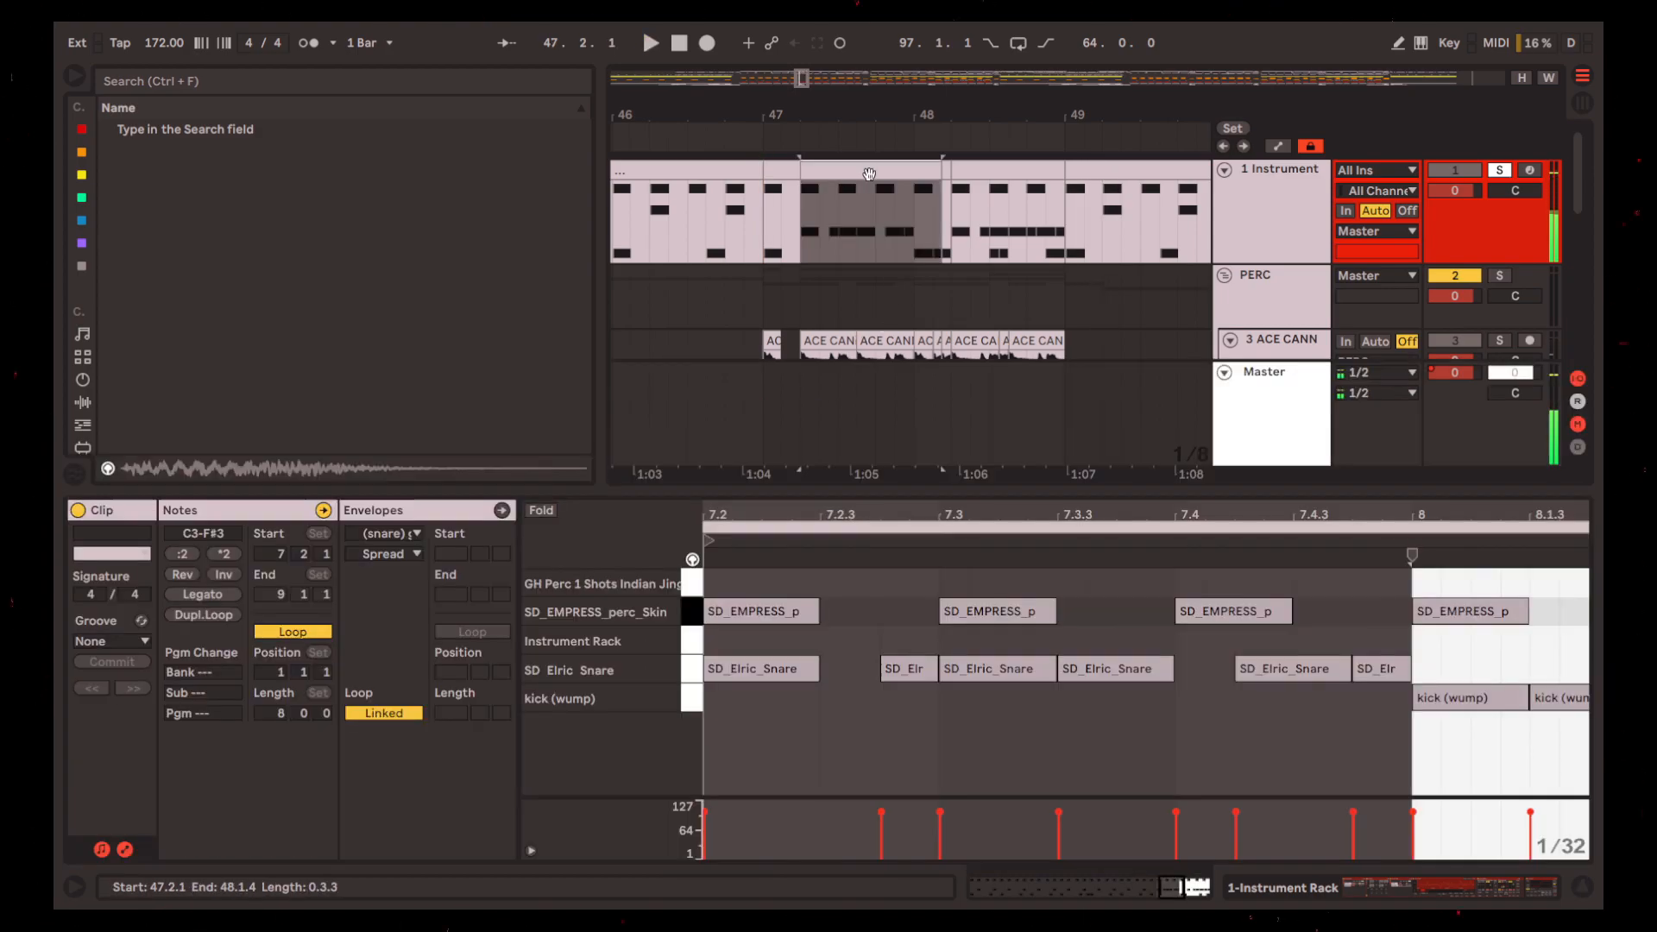
click(697, 670)
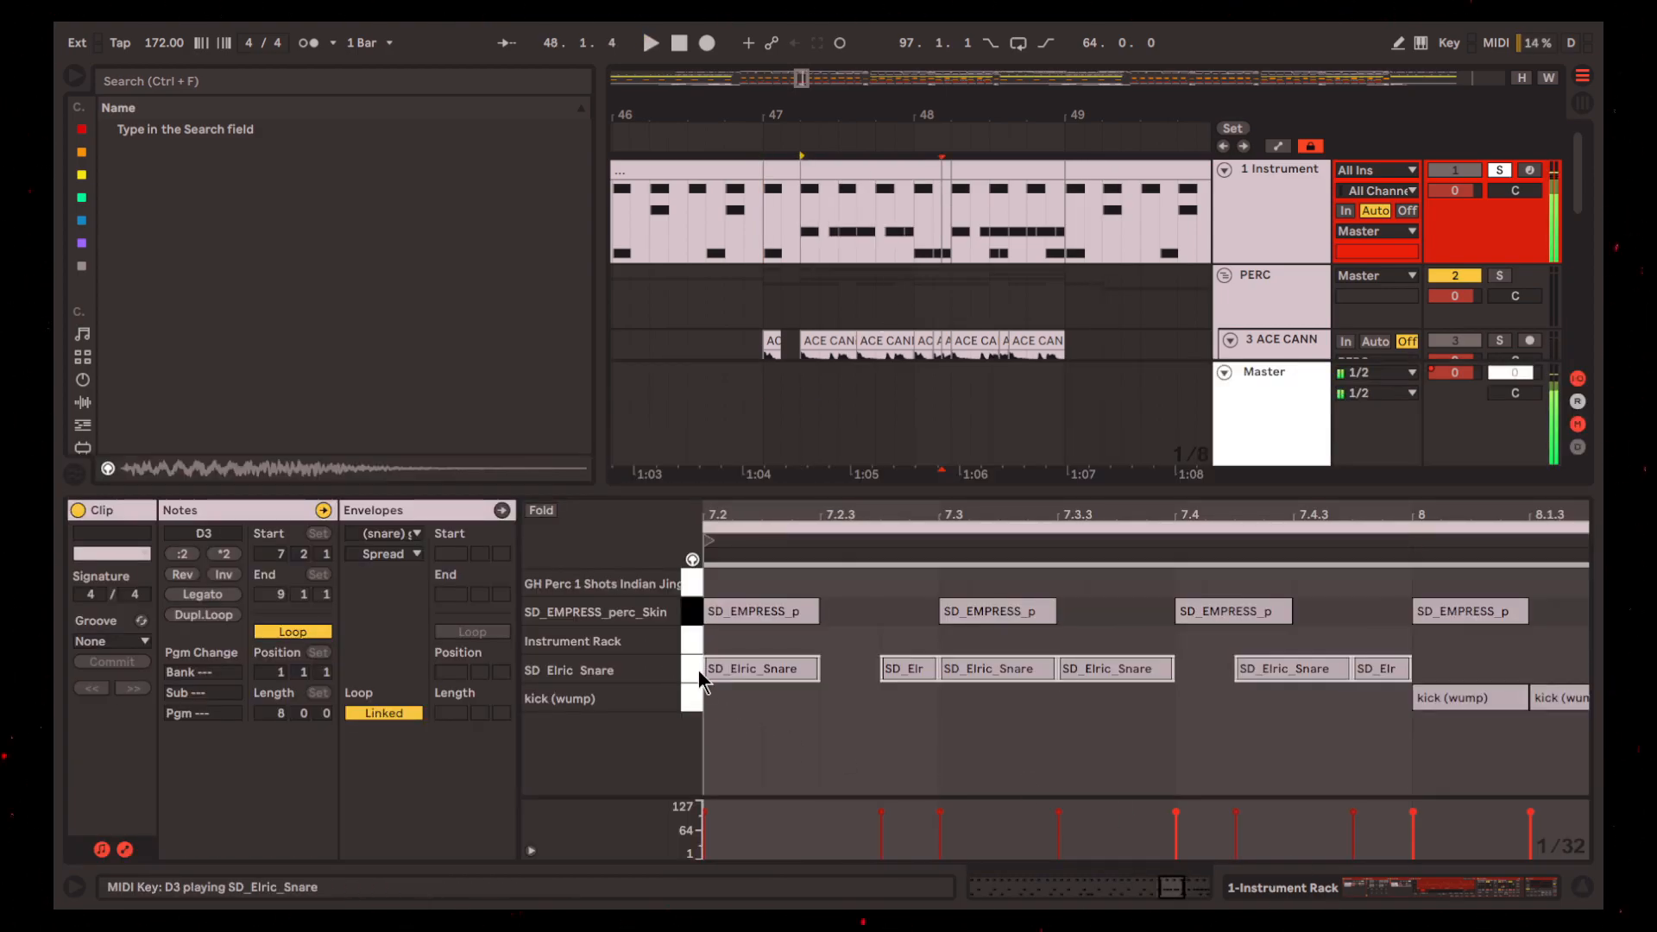
click(1583, 887)
Solo ACE CANNON together with track 1 and play the fill from 47.1.1
click(1307, 380)
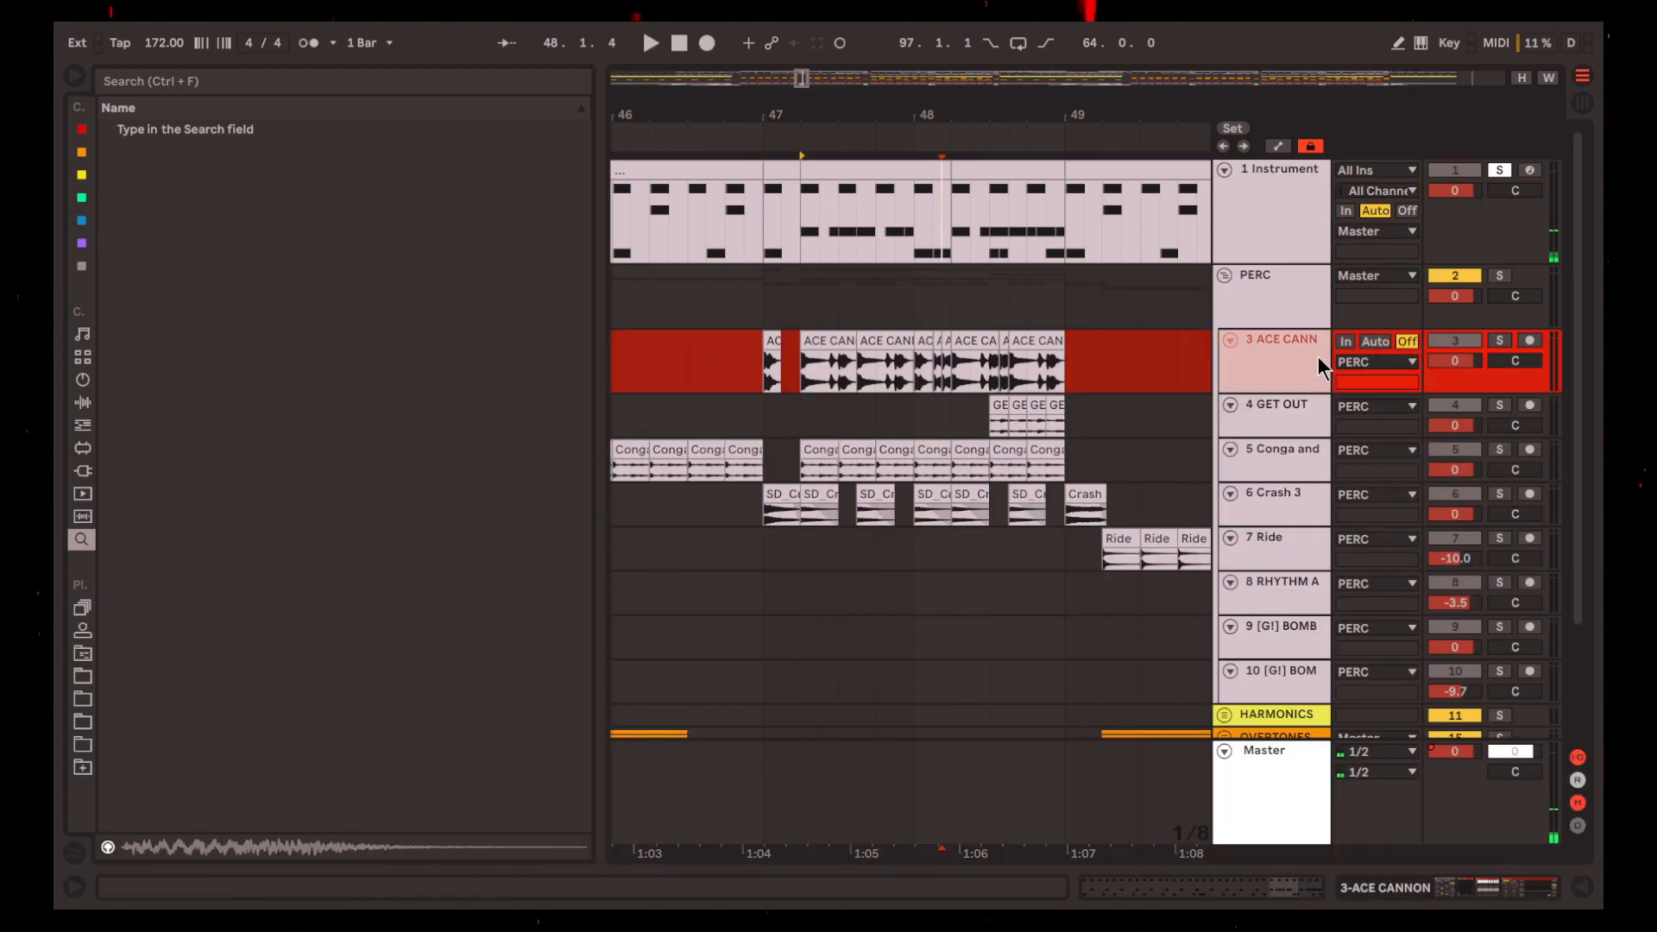
ctrl+click(1499, 340)
click(764, 298)
key(space)
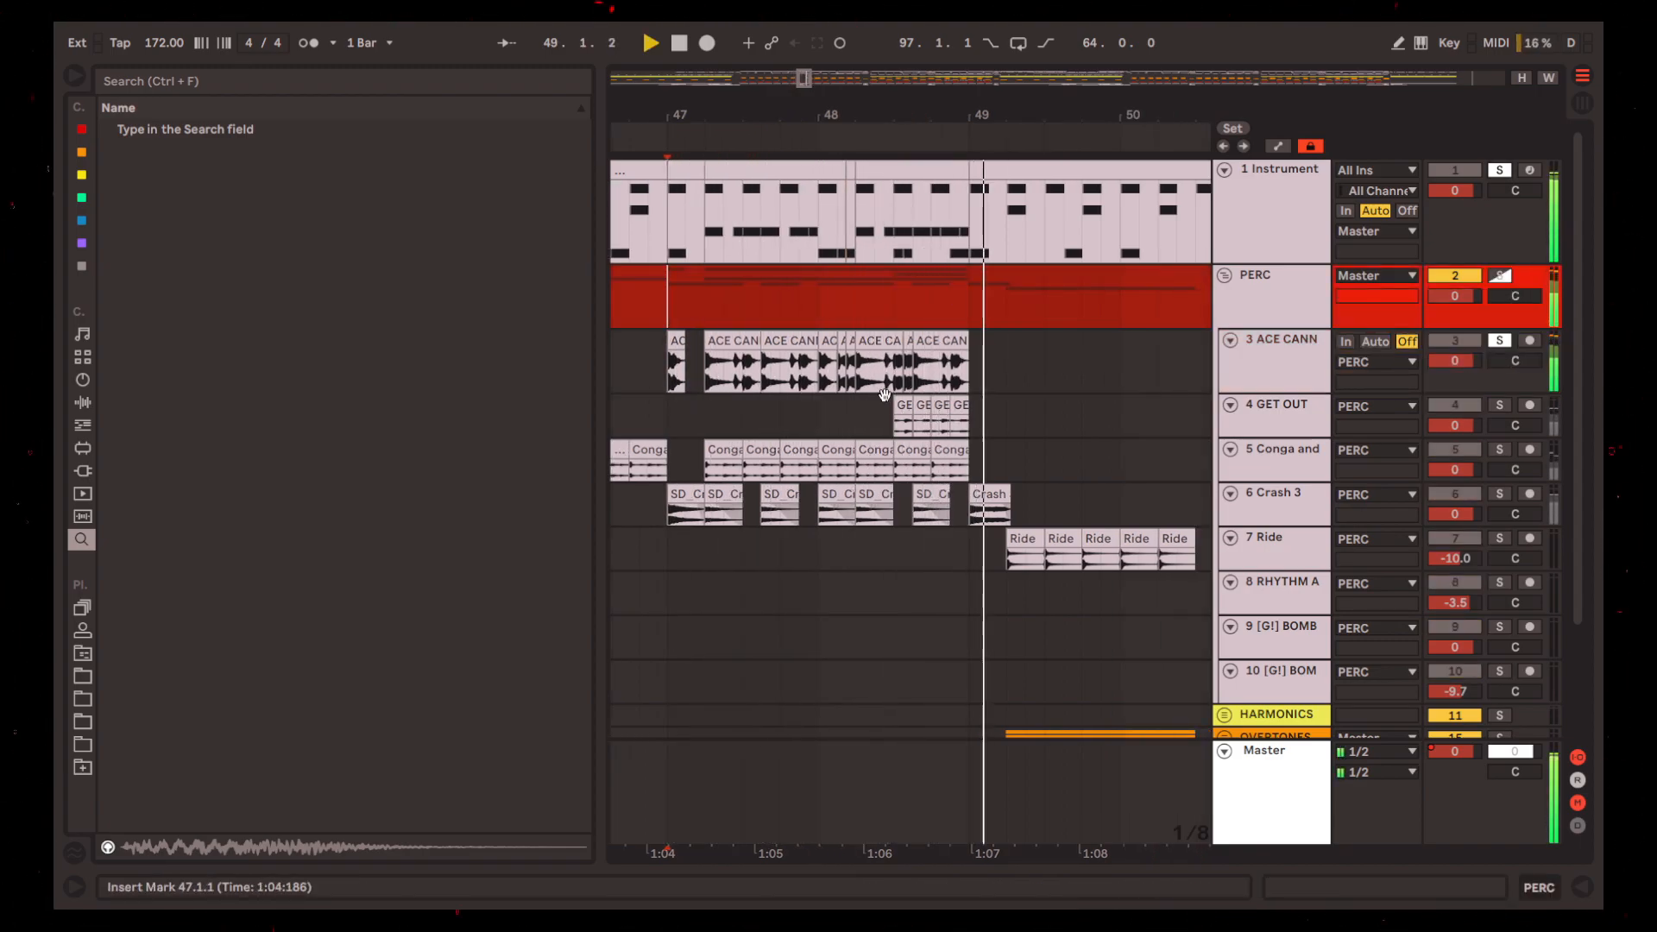
key(space)
Solo track 1 together with the whole PERC group and play from 49.1.1, surveying the wider arrangement
click(757, 174)
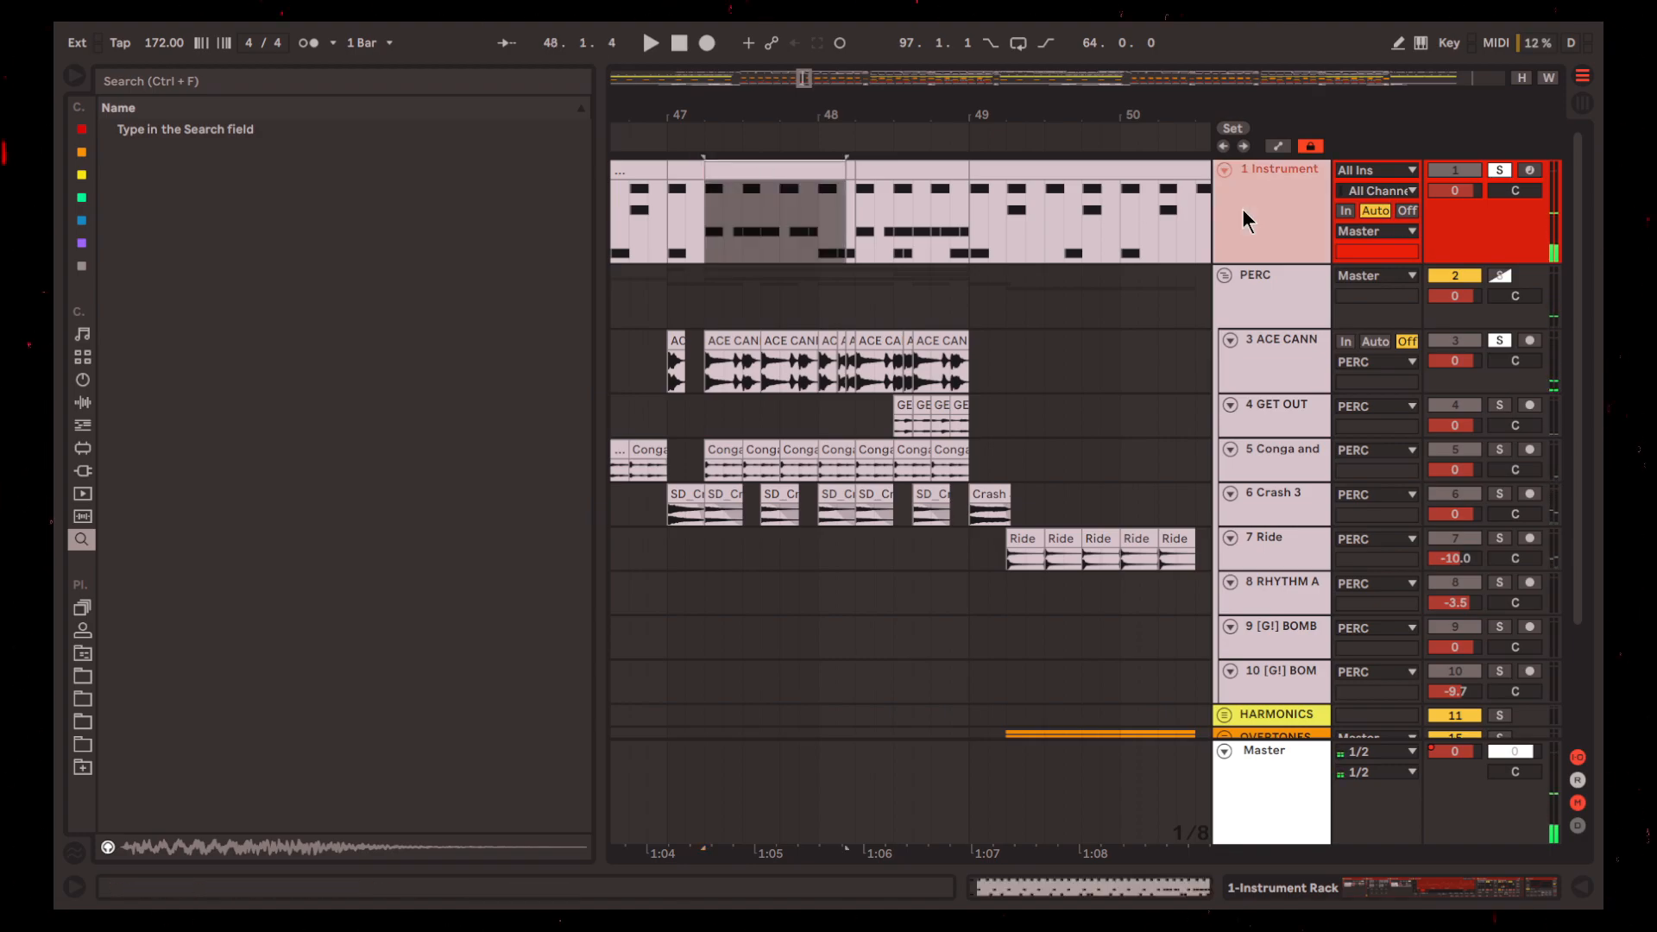
click(1500, 170)
click(712, 238)
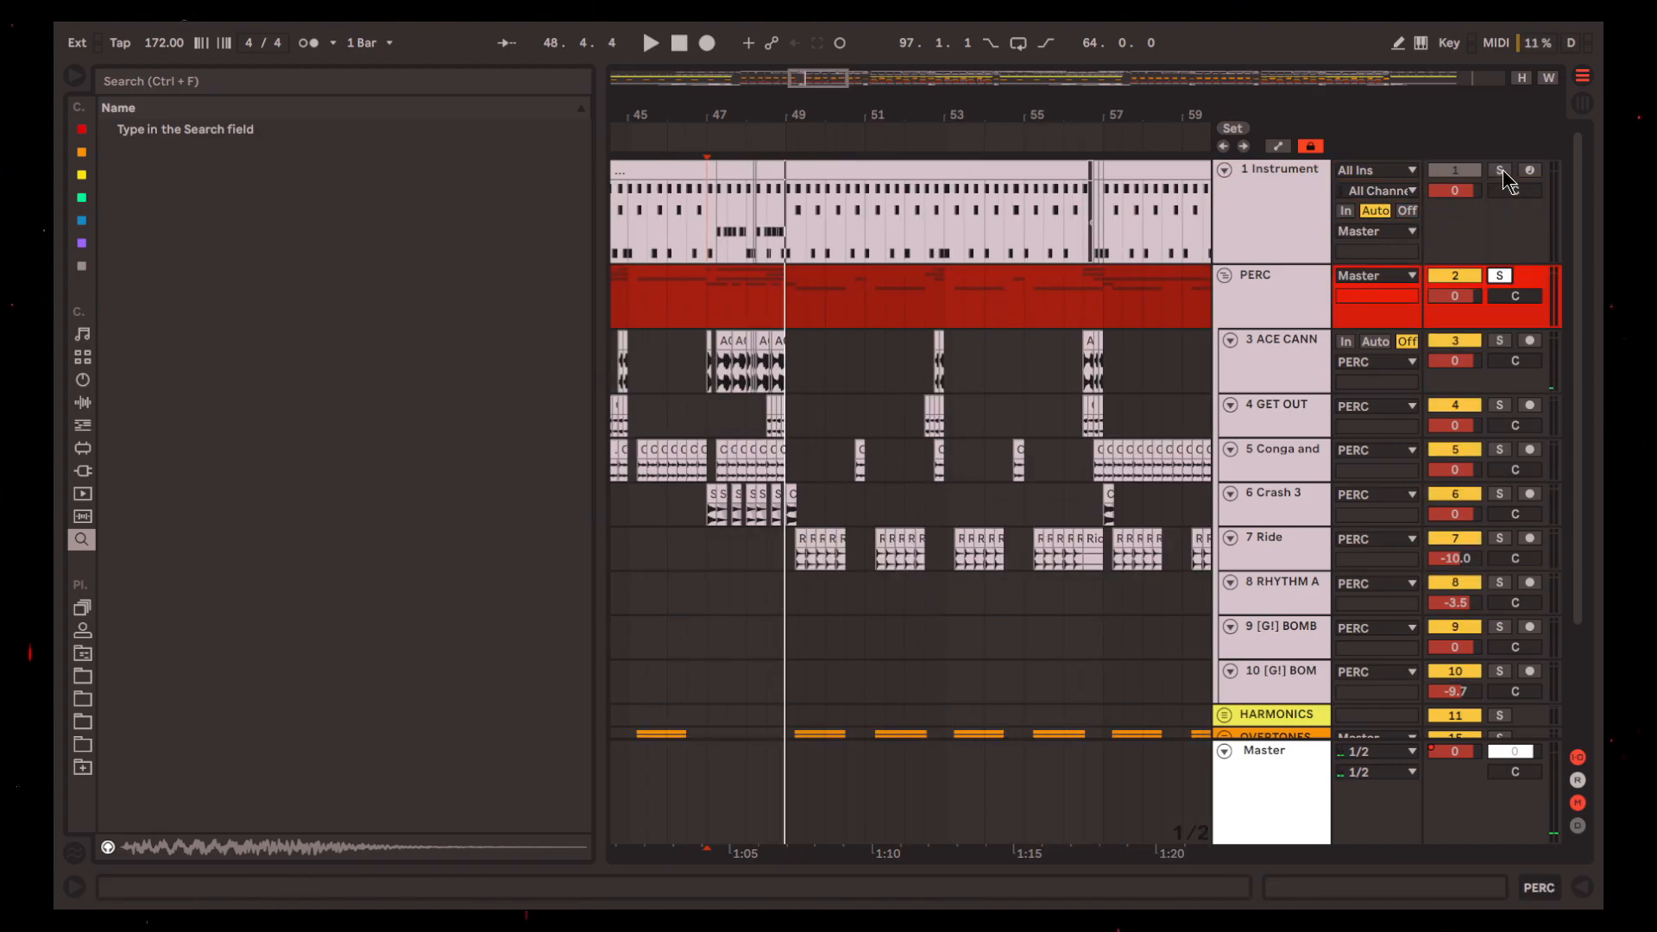
ctrl+click(1500, 171)
key(space)
scroll(886, 431, down, 4)
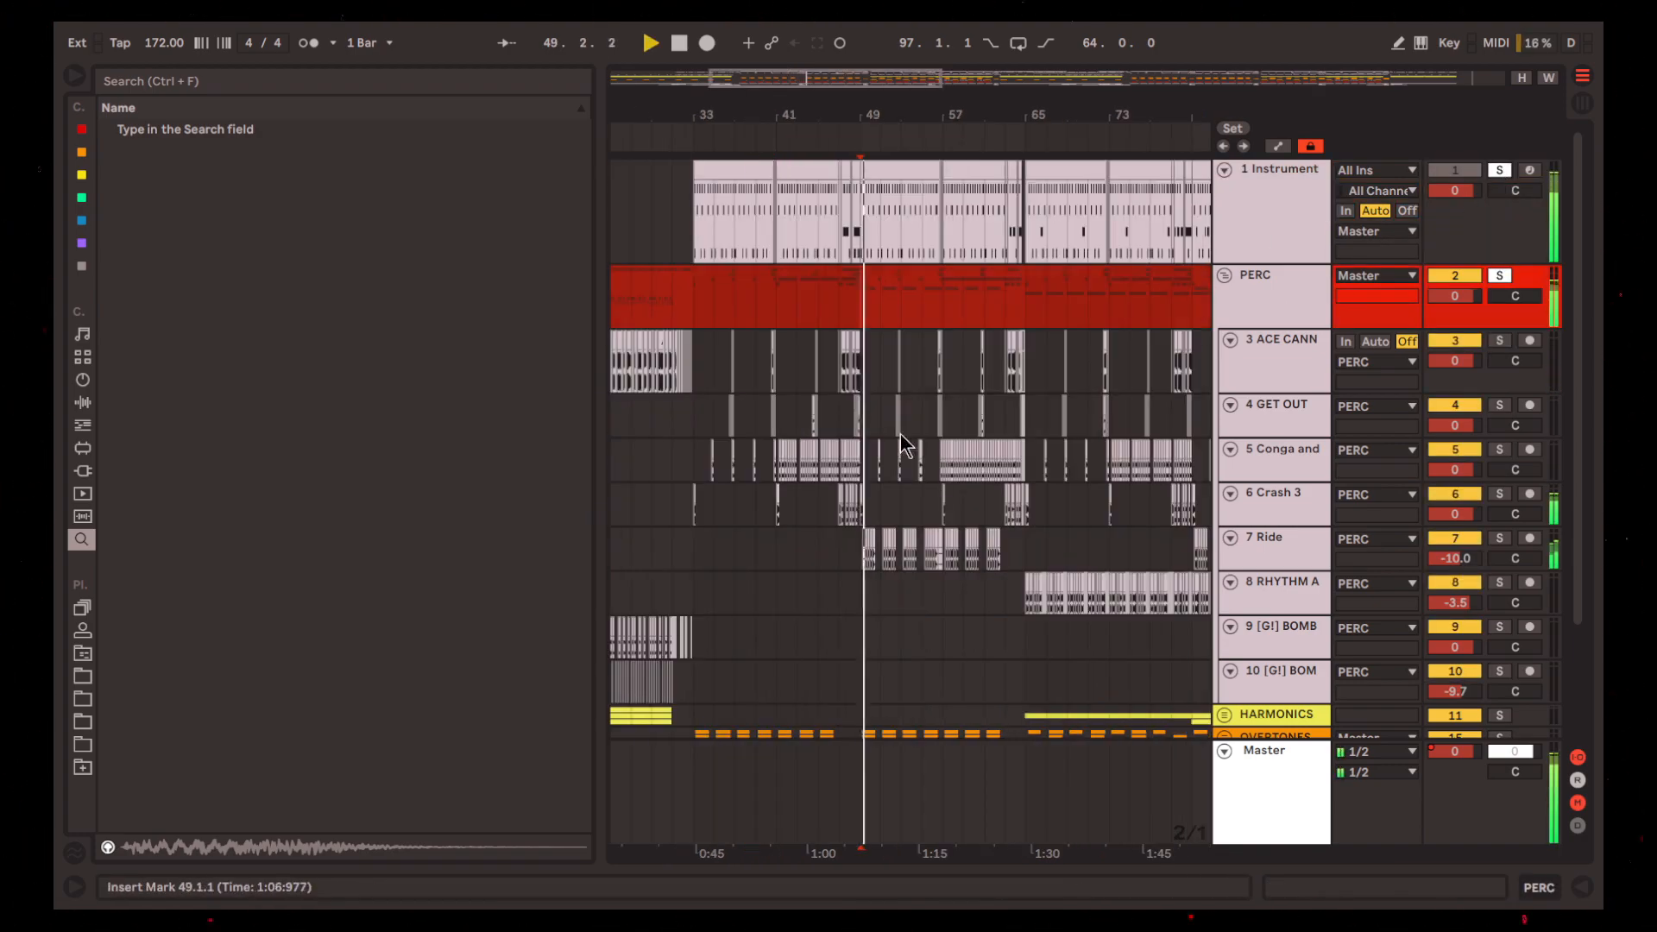
scroll(994, 587, down, 2)
key(space)
Highlight bars 49 to 65 on track 7 Ride and play the ride pattern from 49.1.1
drag(1022, 474, 863, 478)
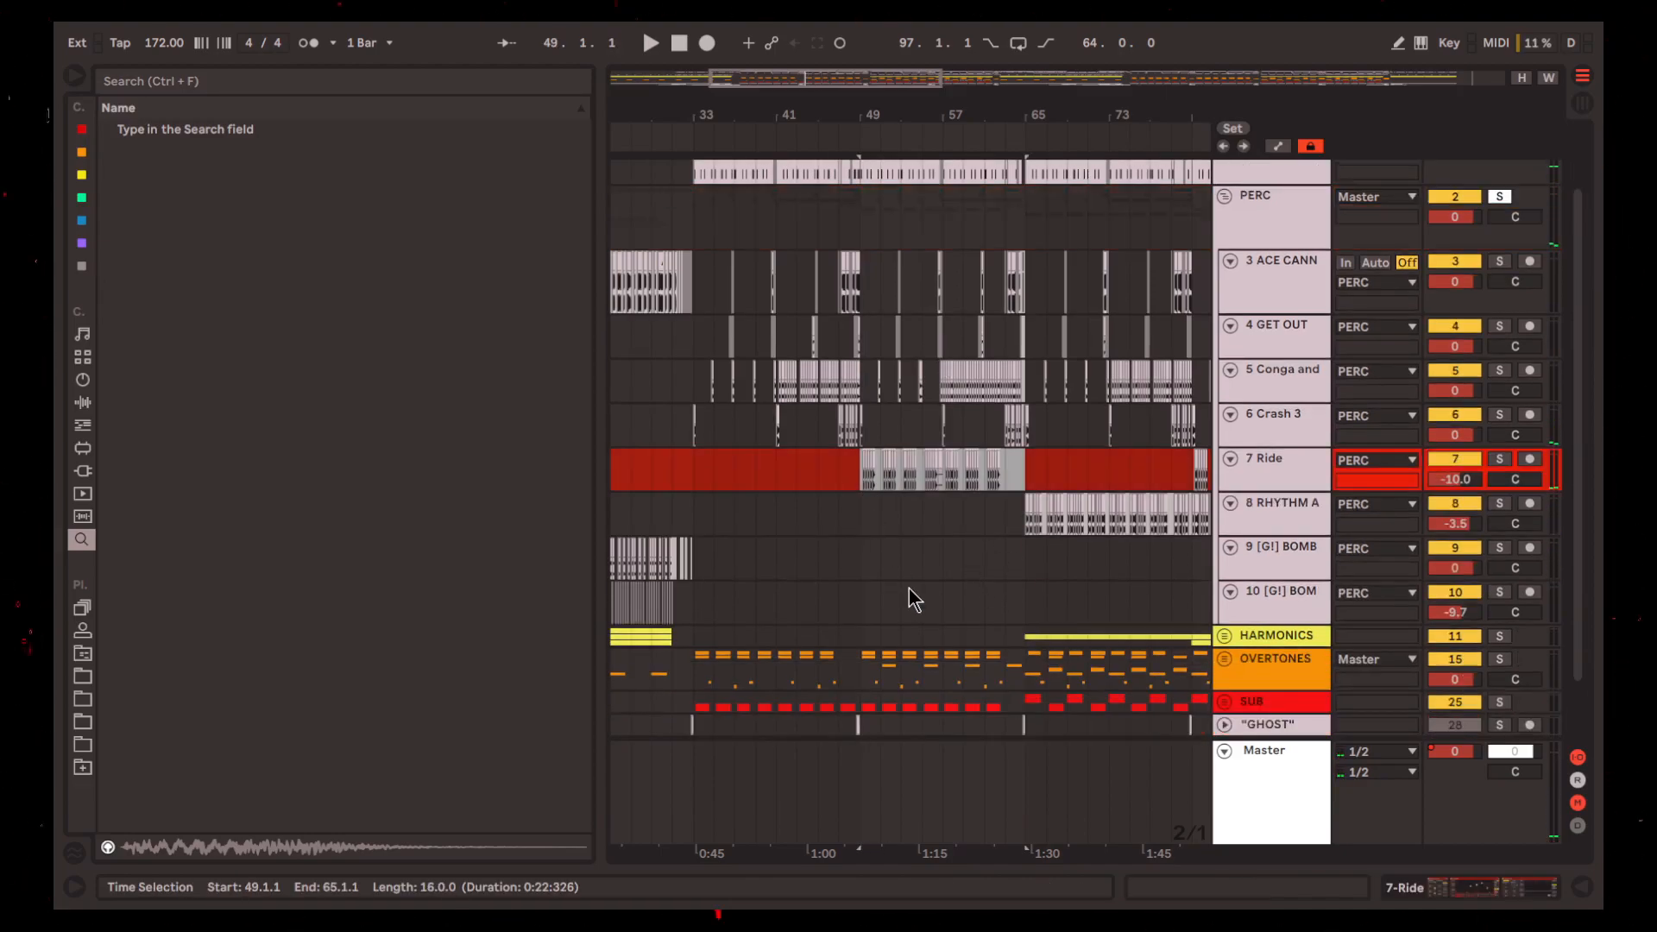
scroll(882, 518, up, 6)
scroll(828, 516, left, 1)
key(space)
scroll(811, 509, down, 5)
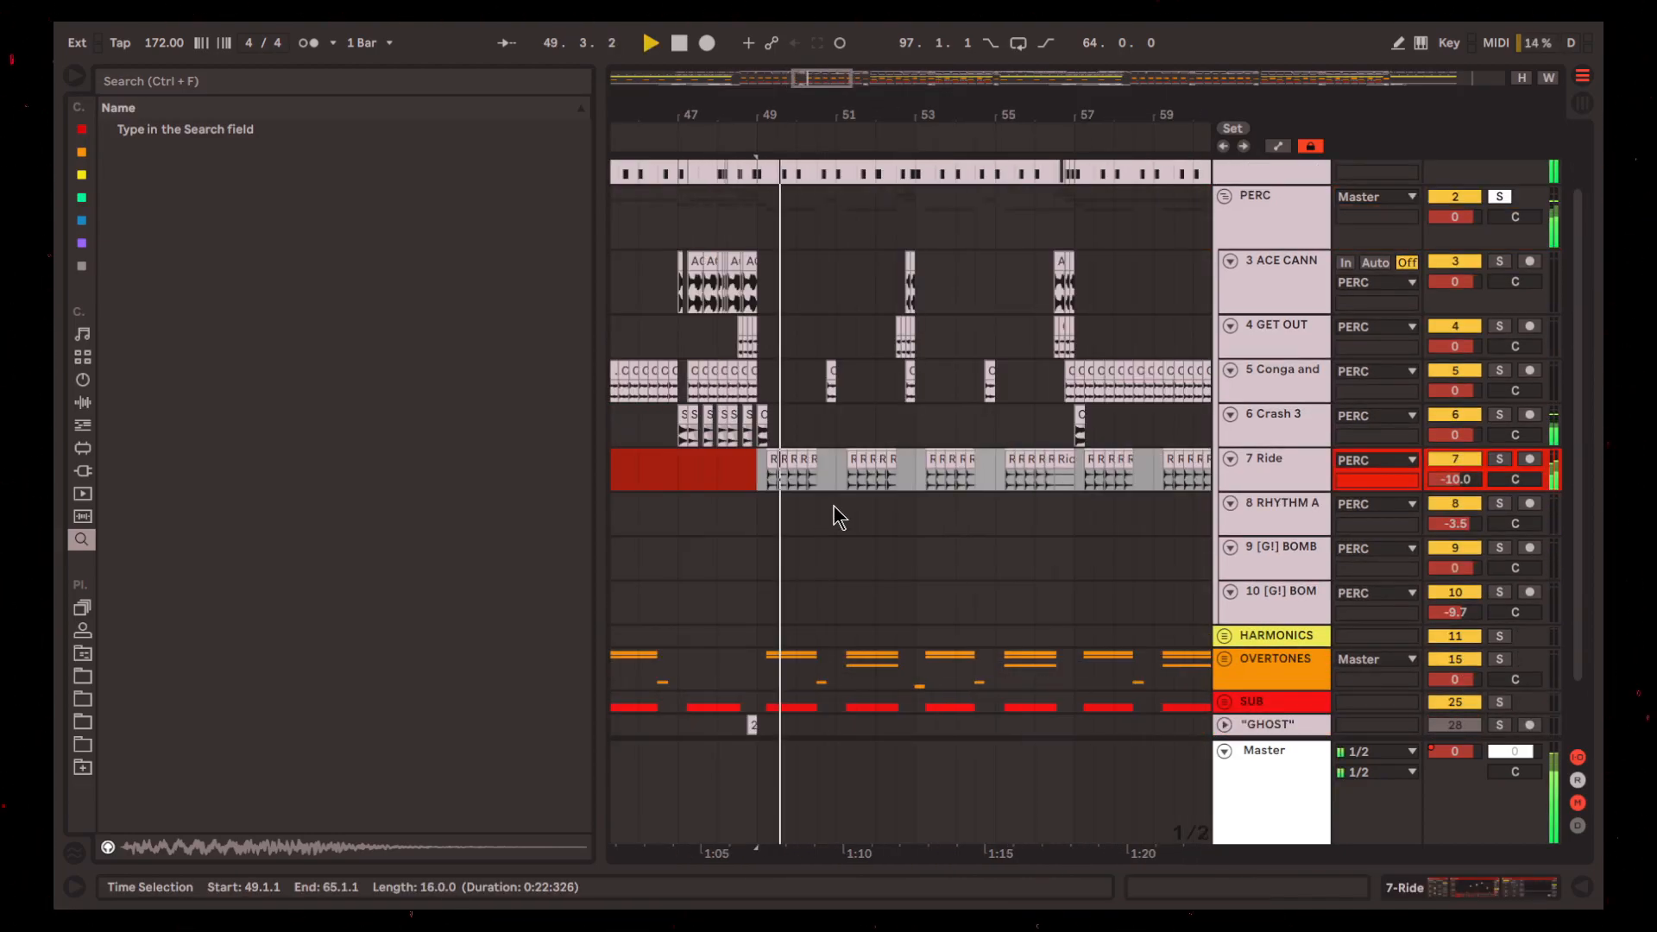
scroll(820, 510, up, 5)
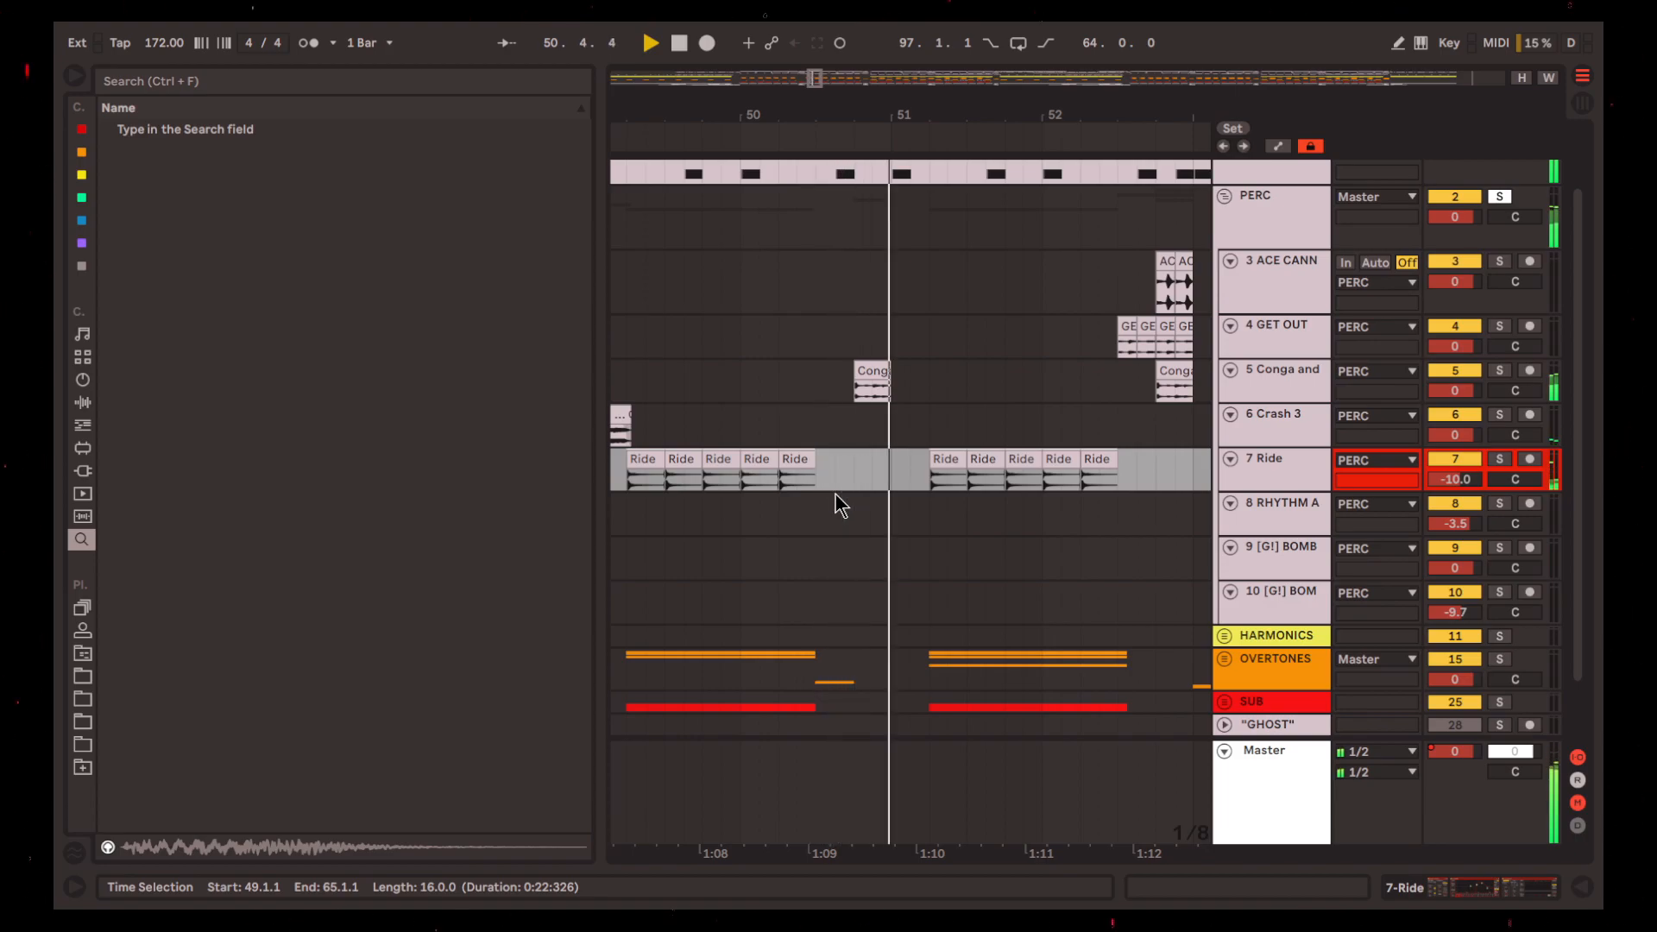
scroll(836, 495, down, 5)
scroll(835, 517, up, 1)
key(space)
Place the insert mark at 49.1.1 on the Ride track and examine the gaps between its ride groups
click(834, 552)
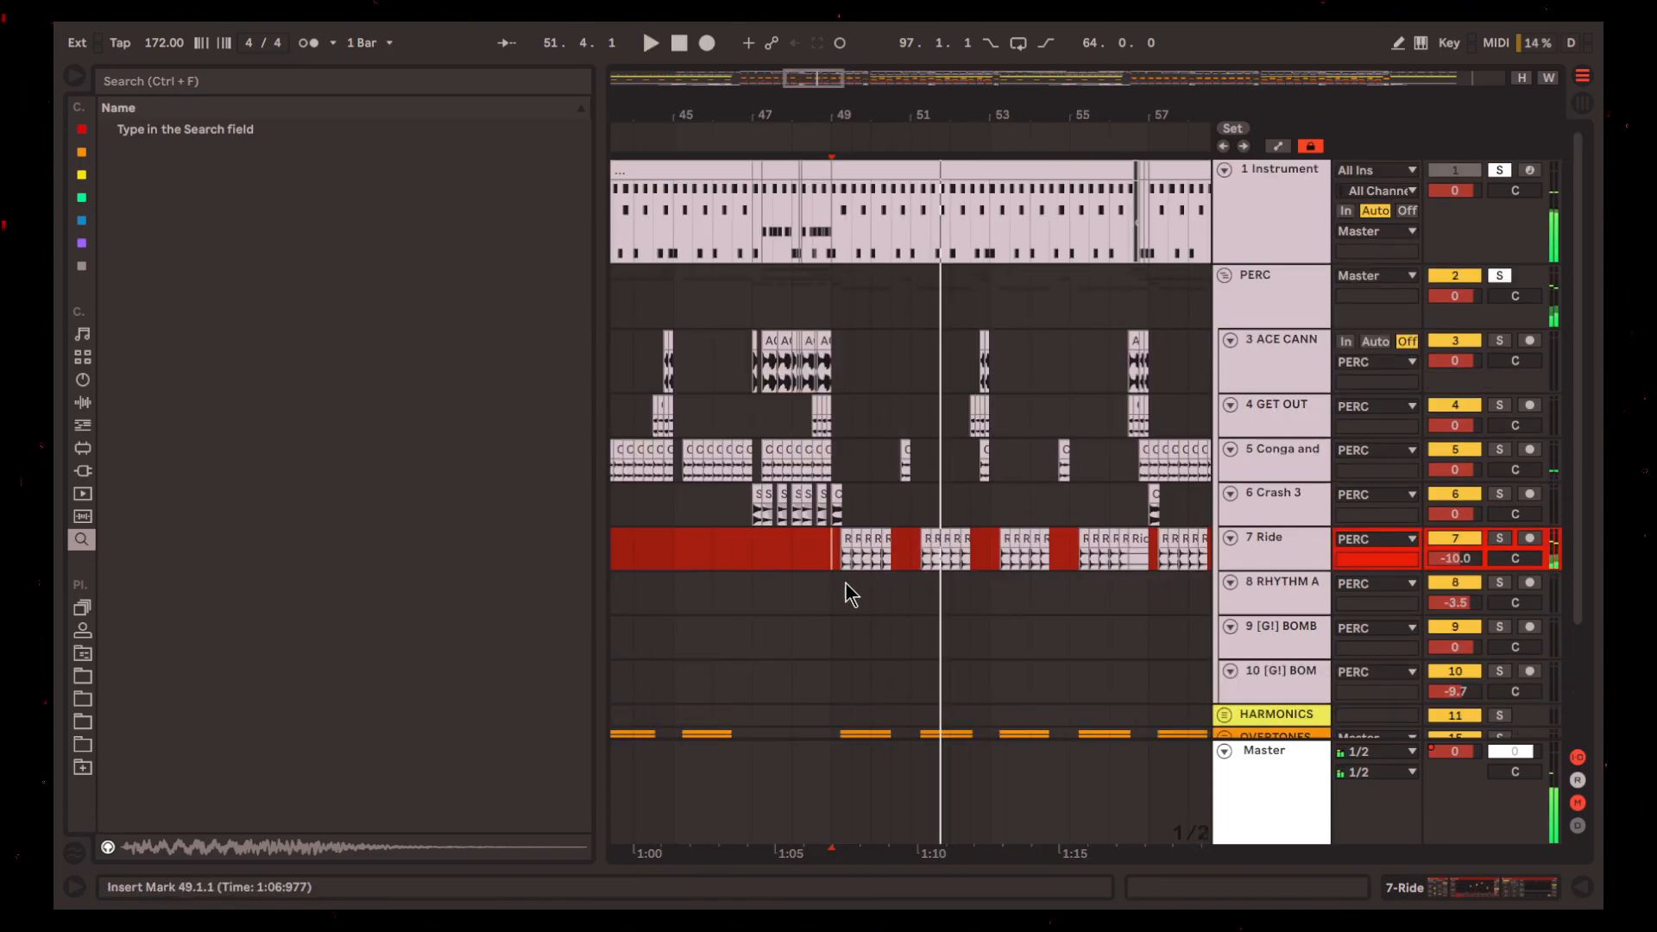
scroll(847, 570, down, 1)
scroll(854, 534, right, 1)
scroll(876, 578, up, 2)
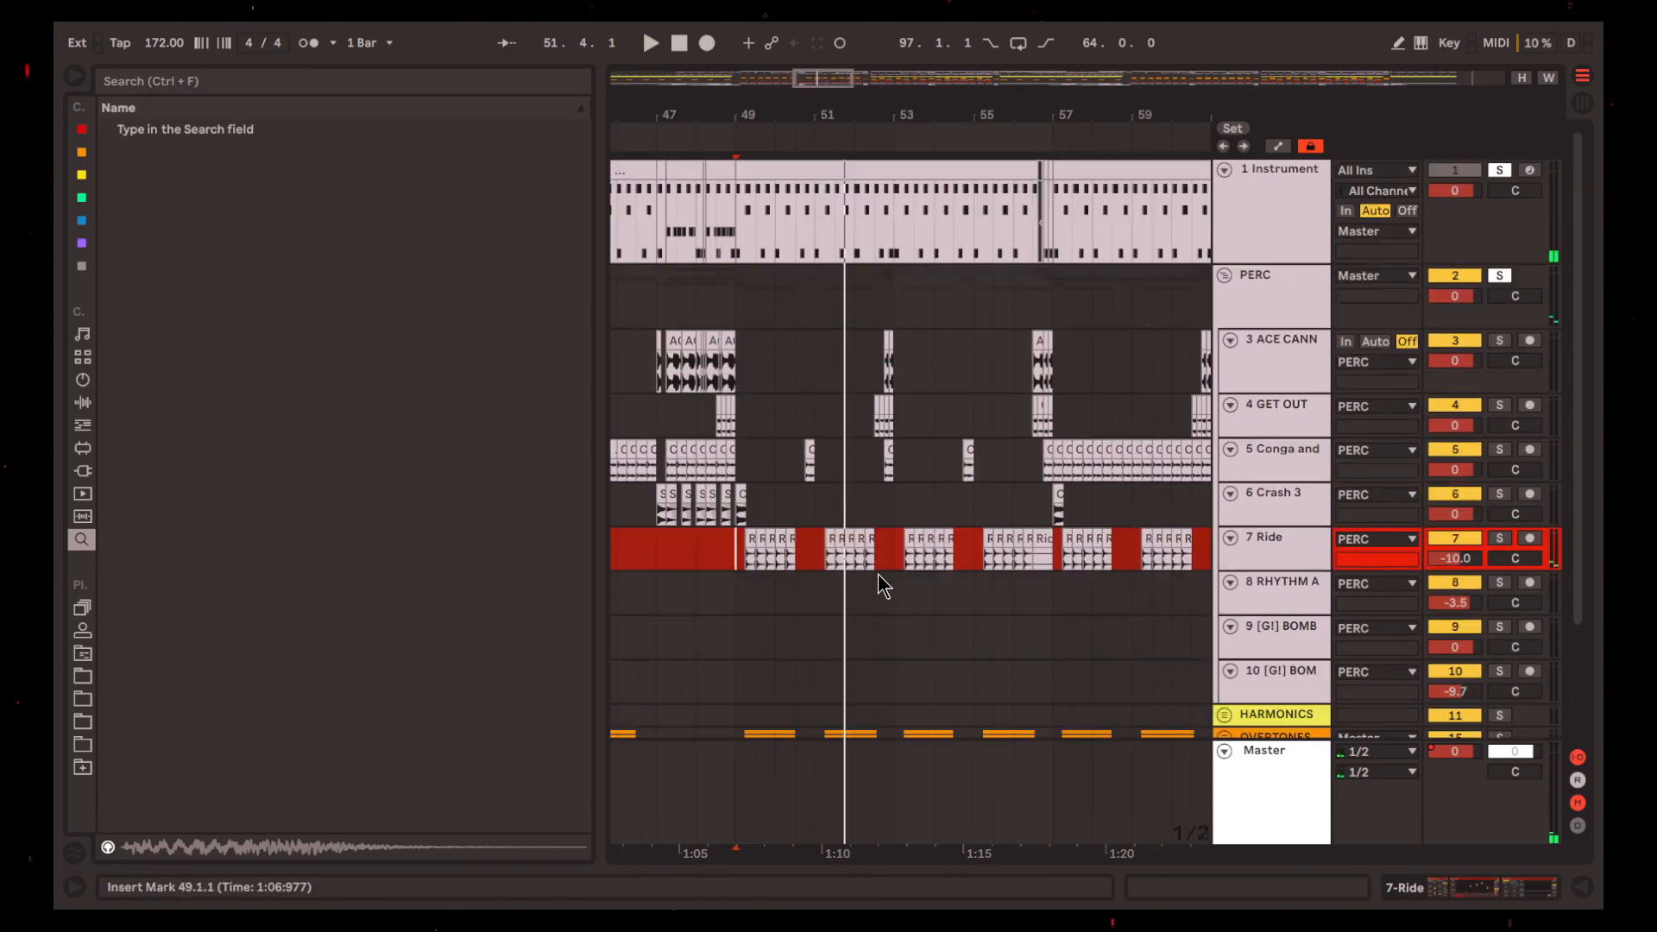
scroll(863, 565, left, 1)
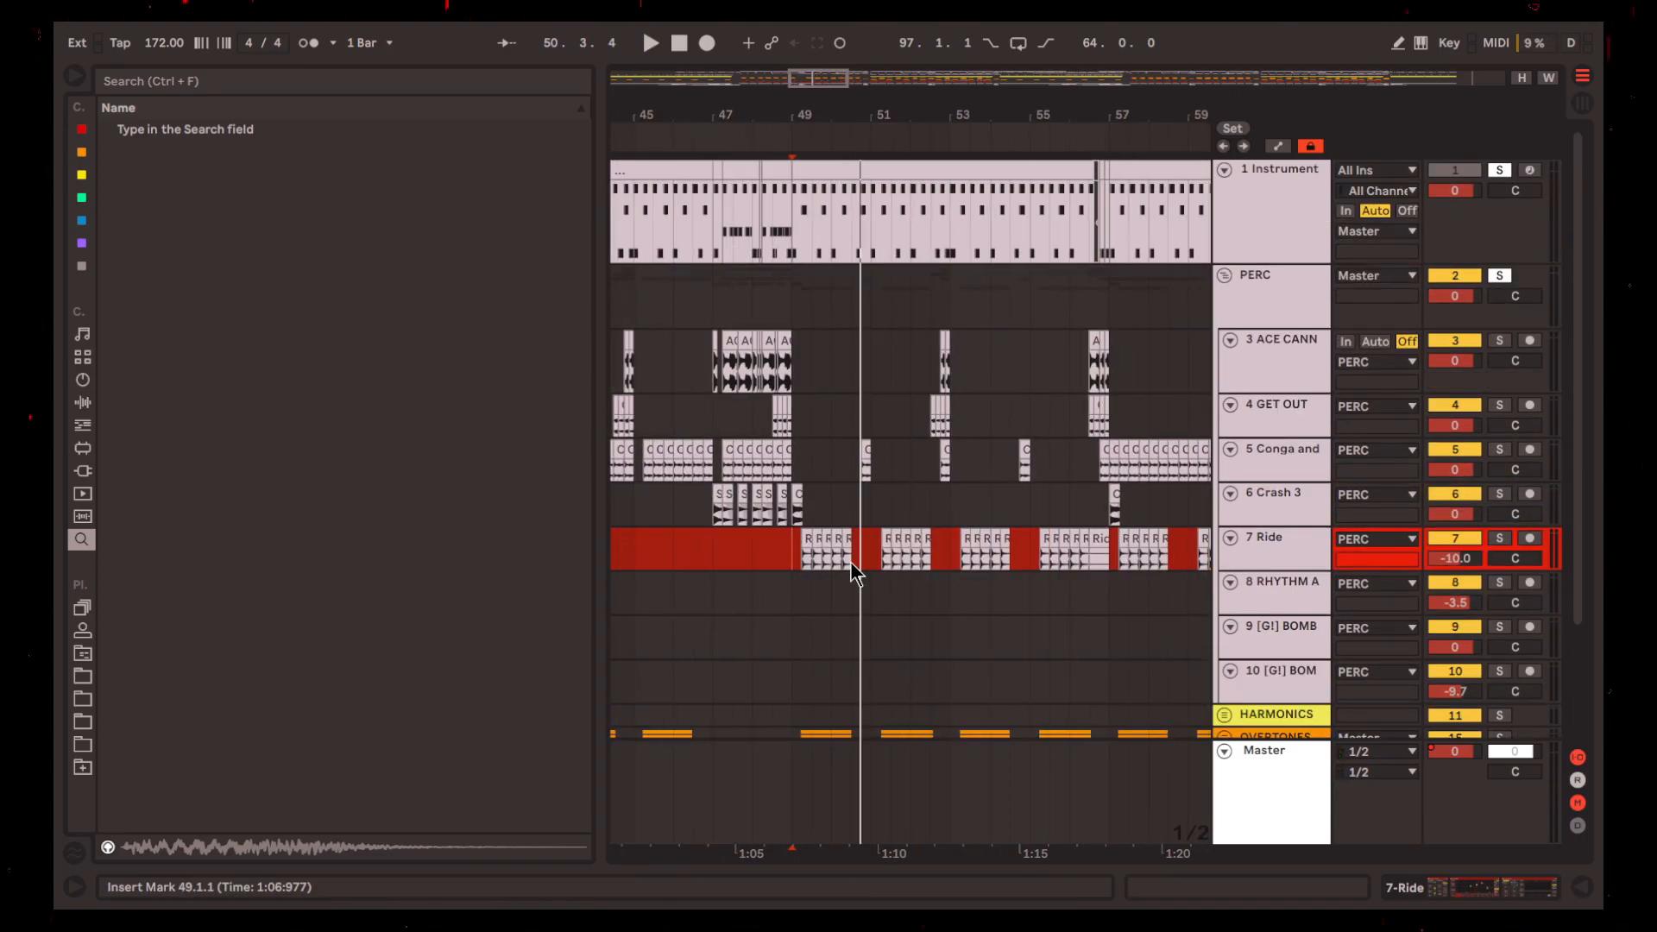
scroll(852, 562, right, 1)
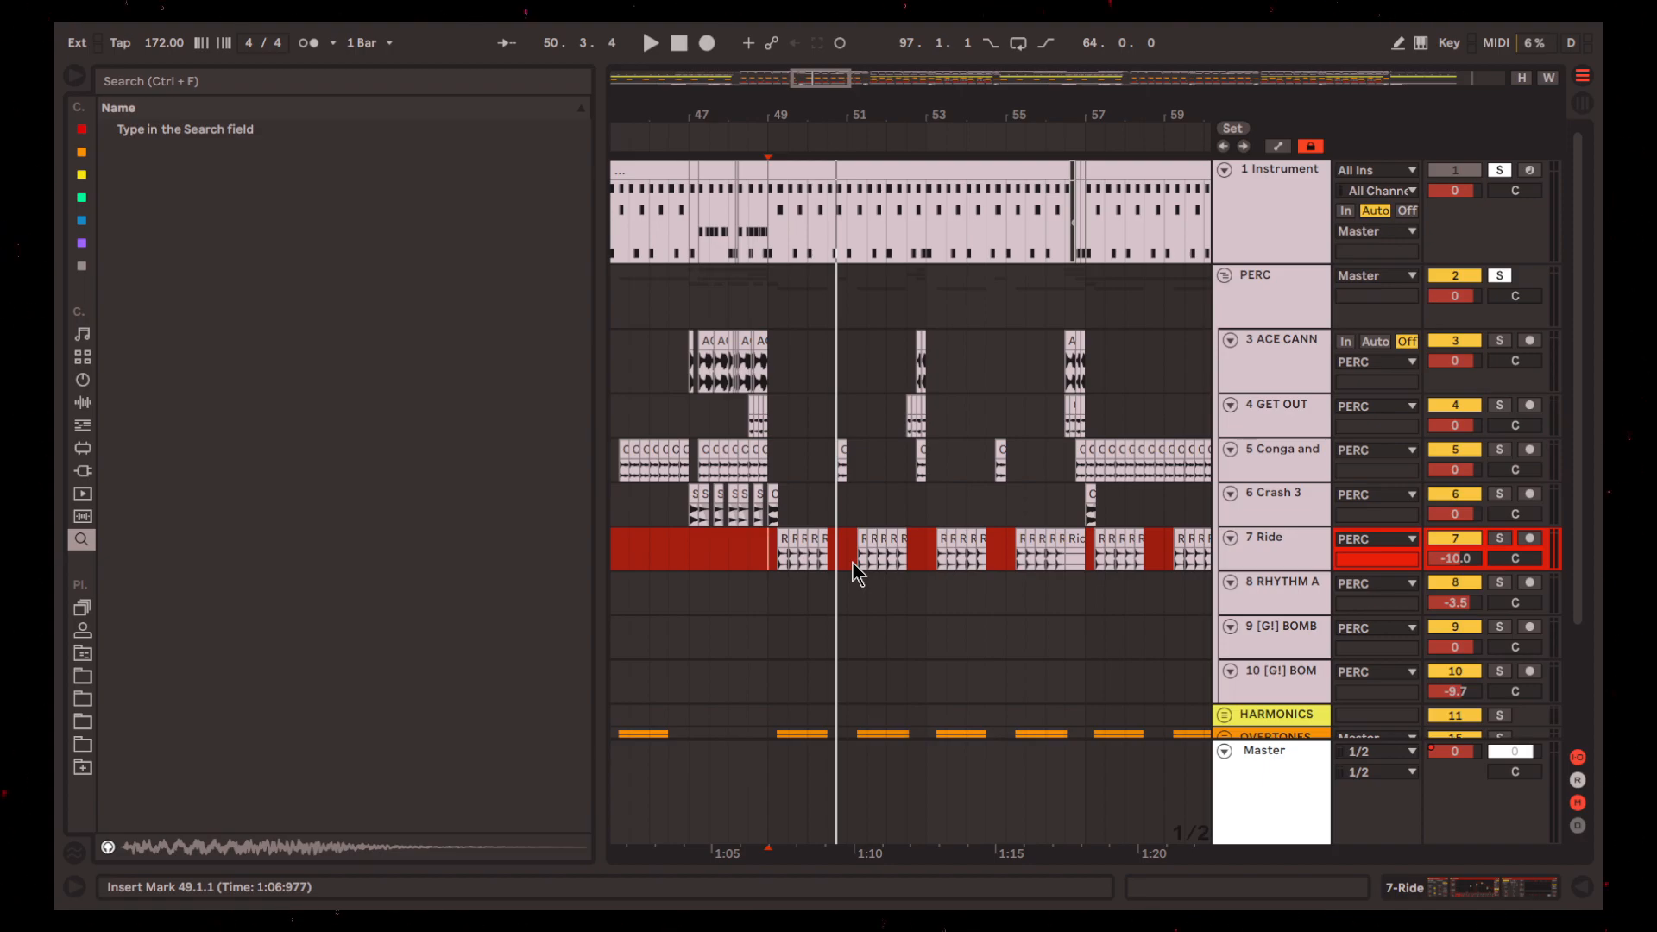
Replay from 49.1.1 and follow the ride groups through the fill at the end of bar 52
key(space)
scroll(852, 560, up, 5)
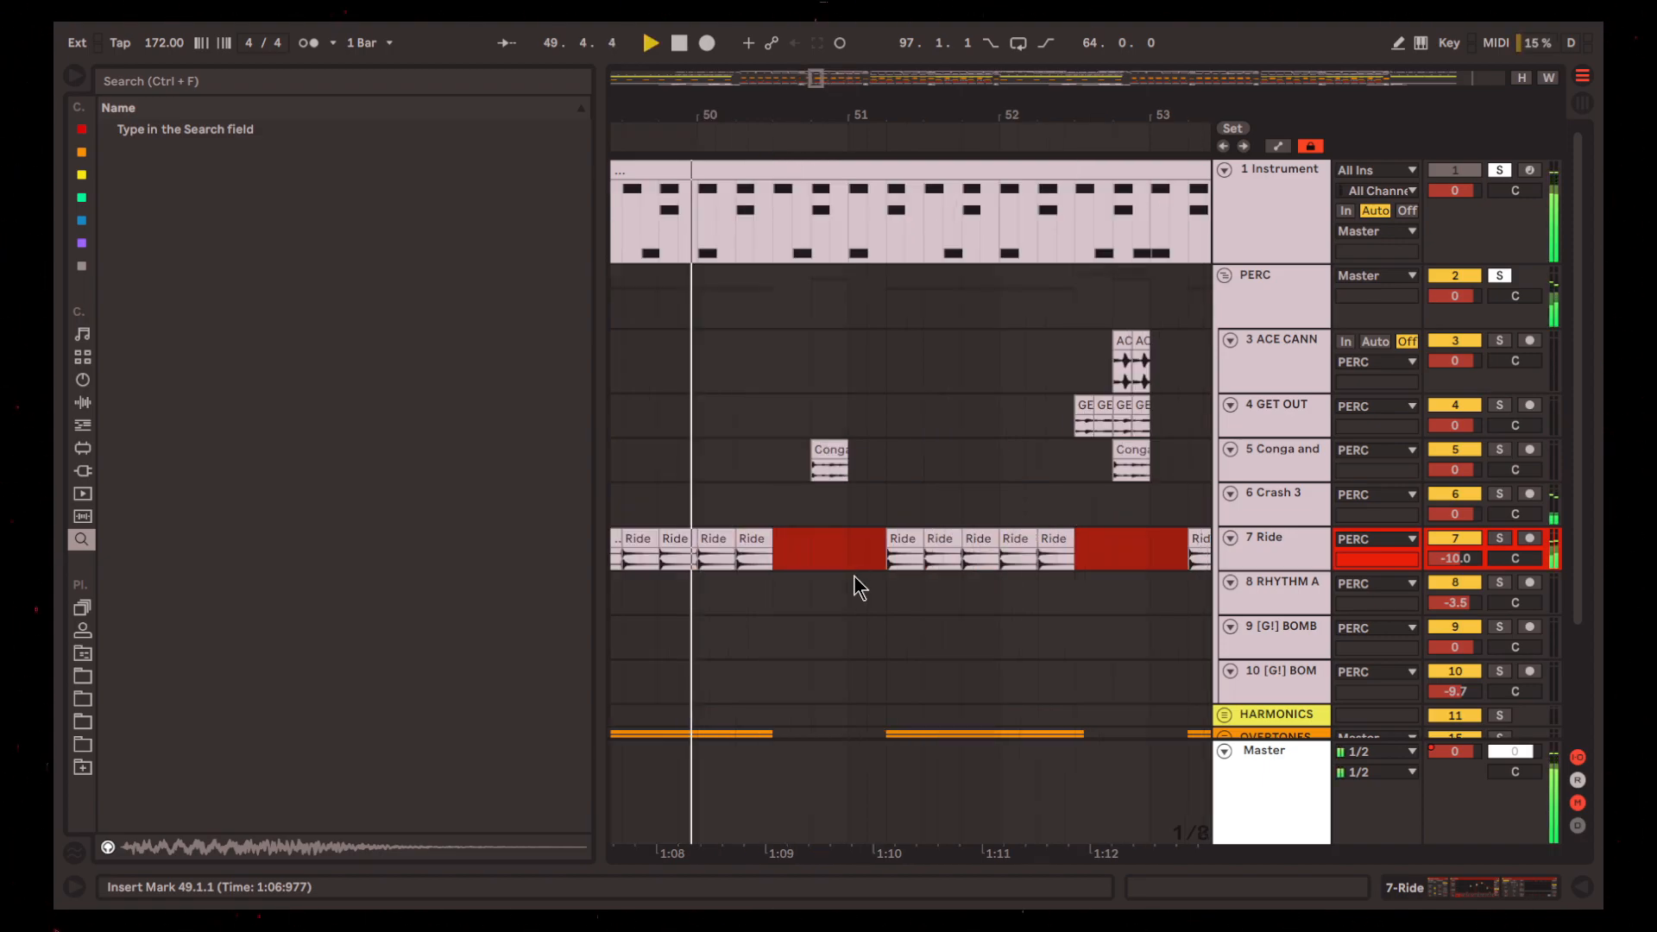
scroll(854, 573, down, 1)
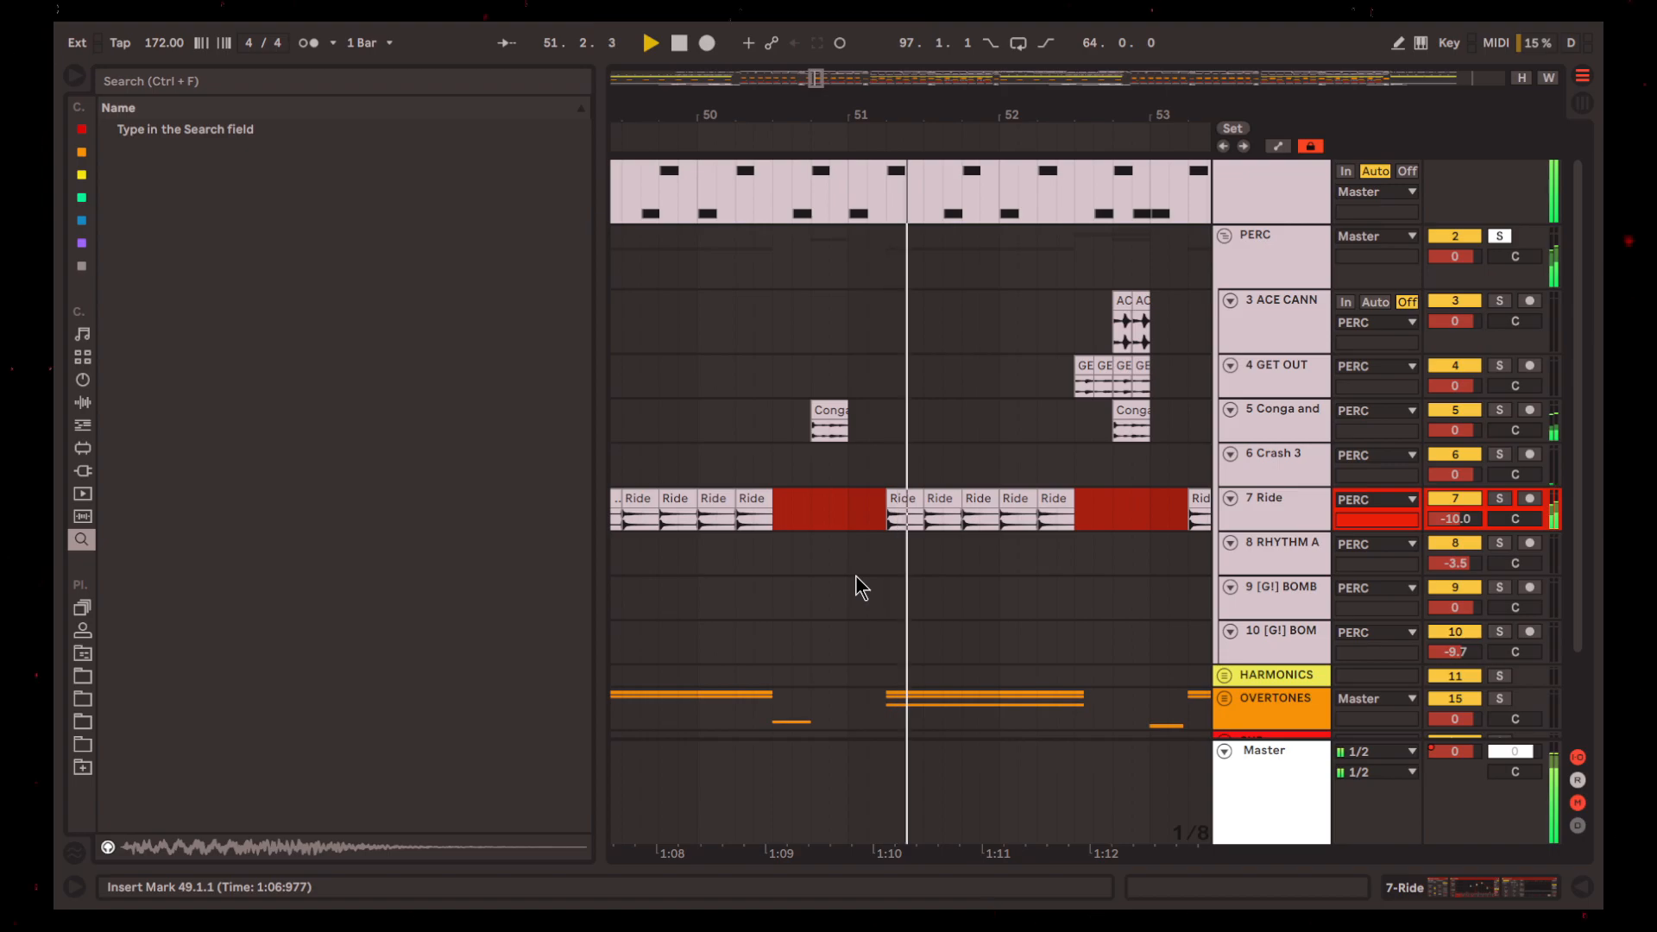
scroll(906, 597, up, 1)
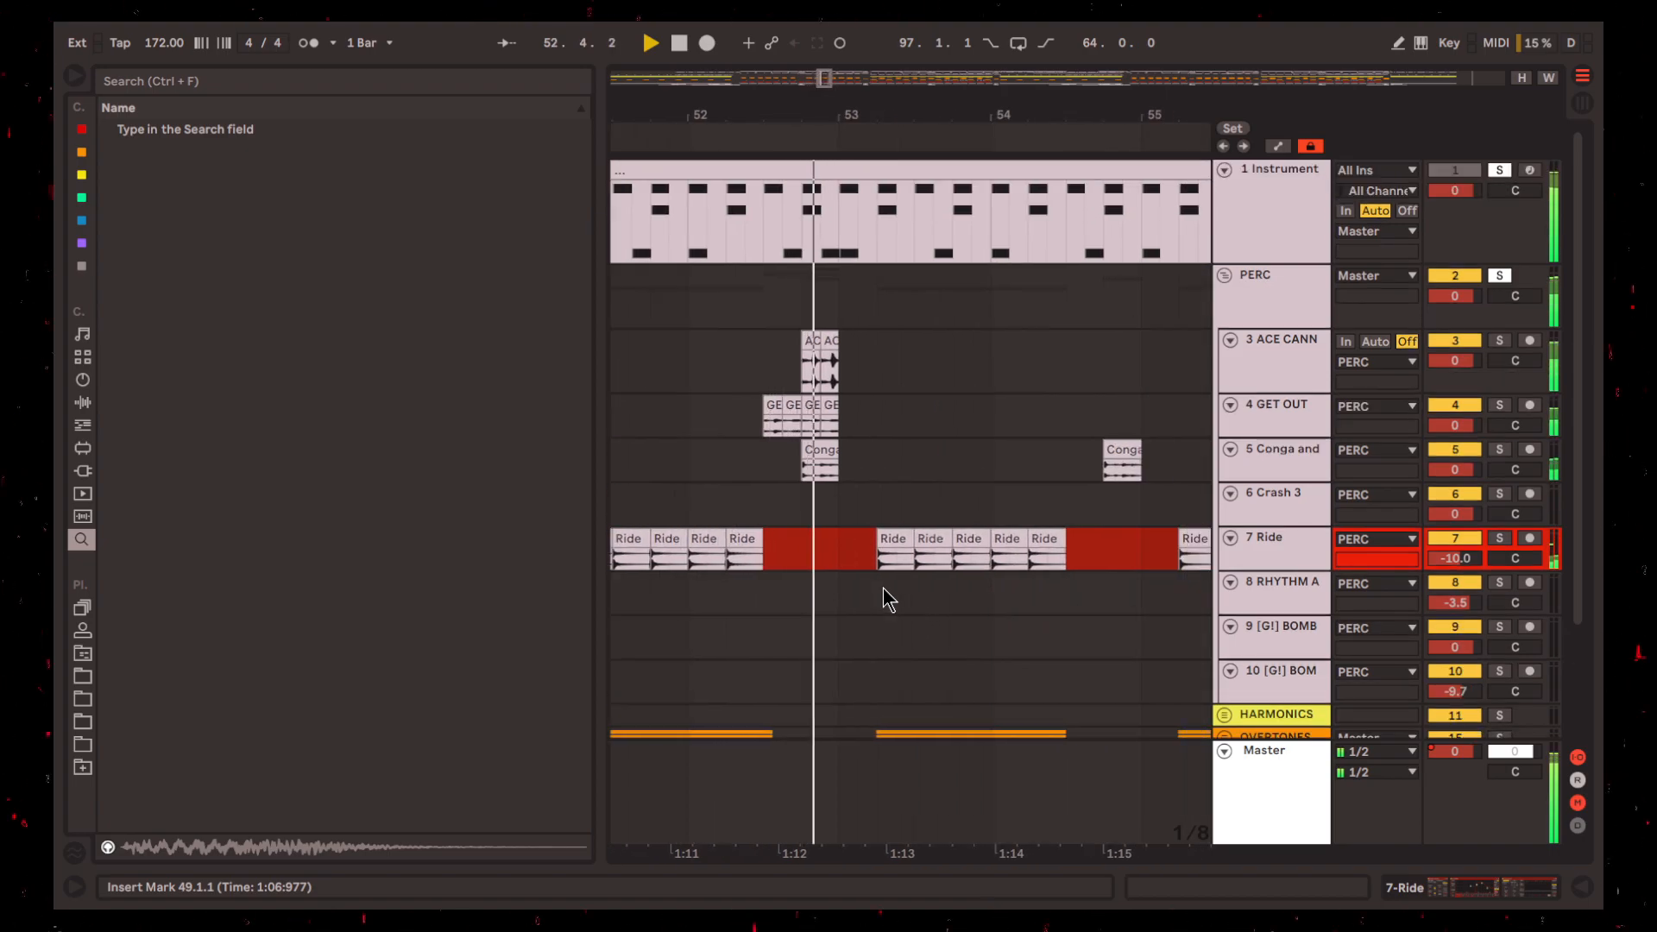
scroll(914, 604, down, 5)
key(space)
Highlight bars 33 to 65 on track 8 RHYTHM AND RHYME
scroll(878, 595, left, 2)
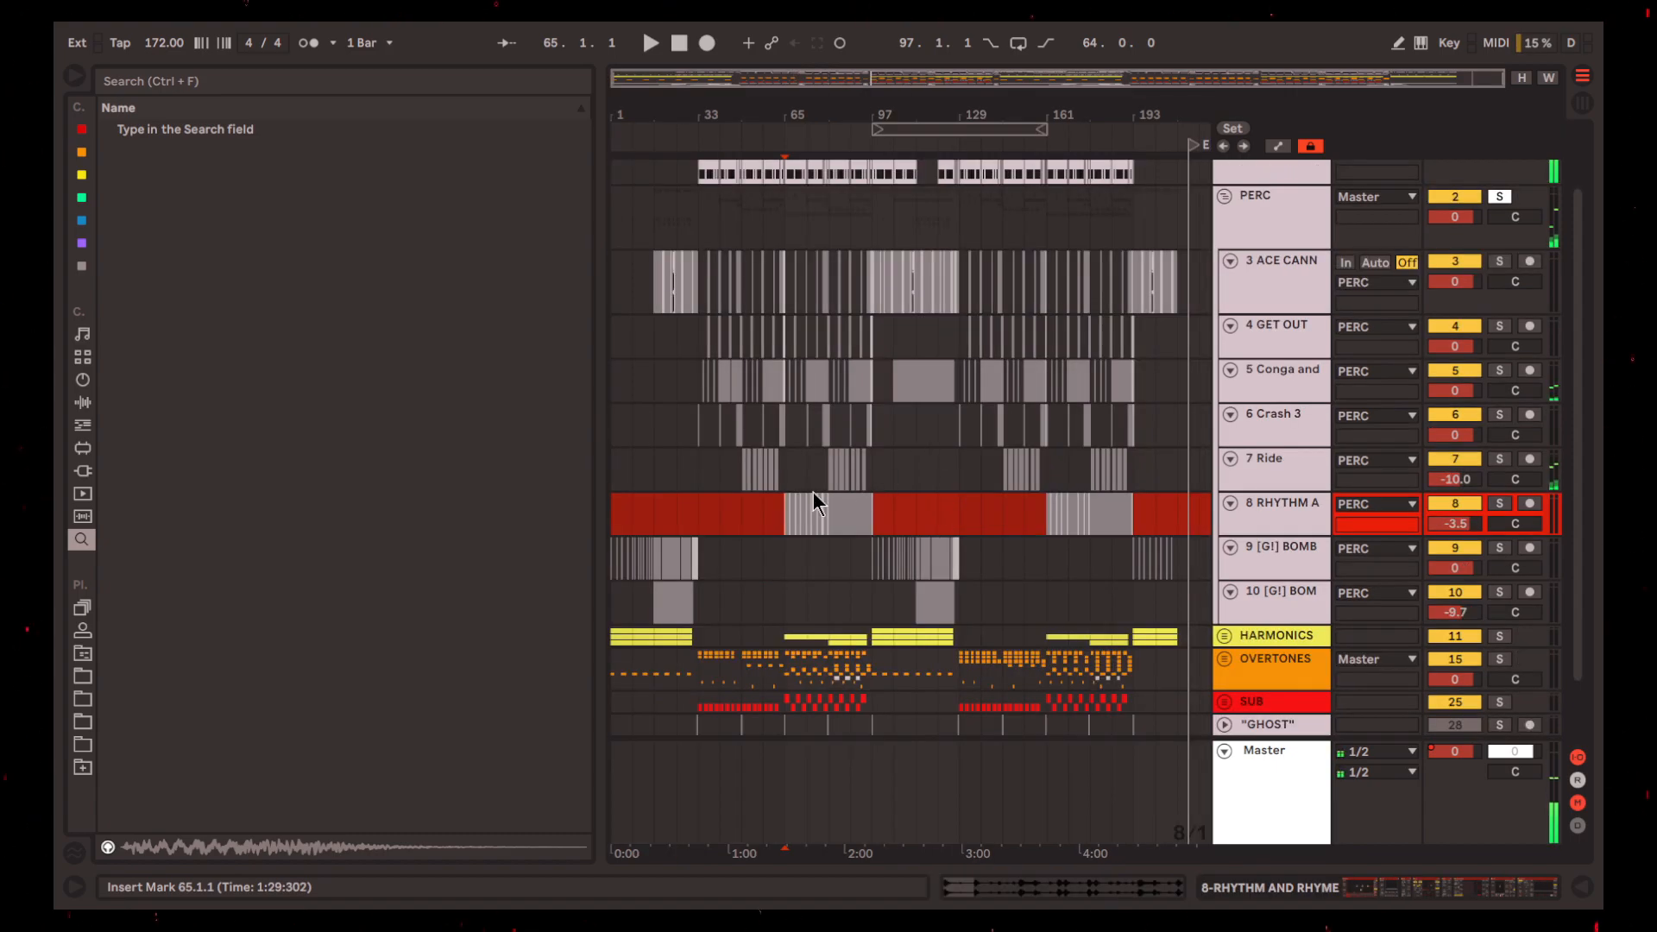
drag(1033, 515, 705, 504)
scroll(839, 475, up, 2)
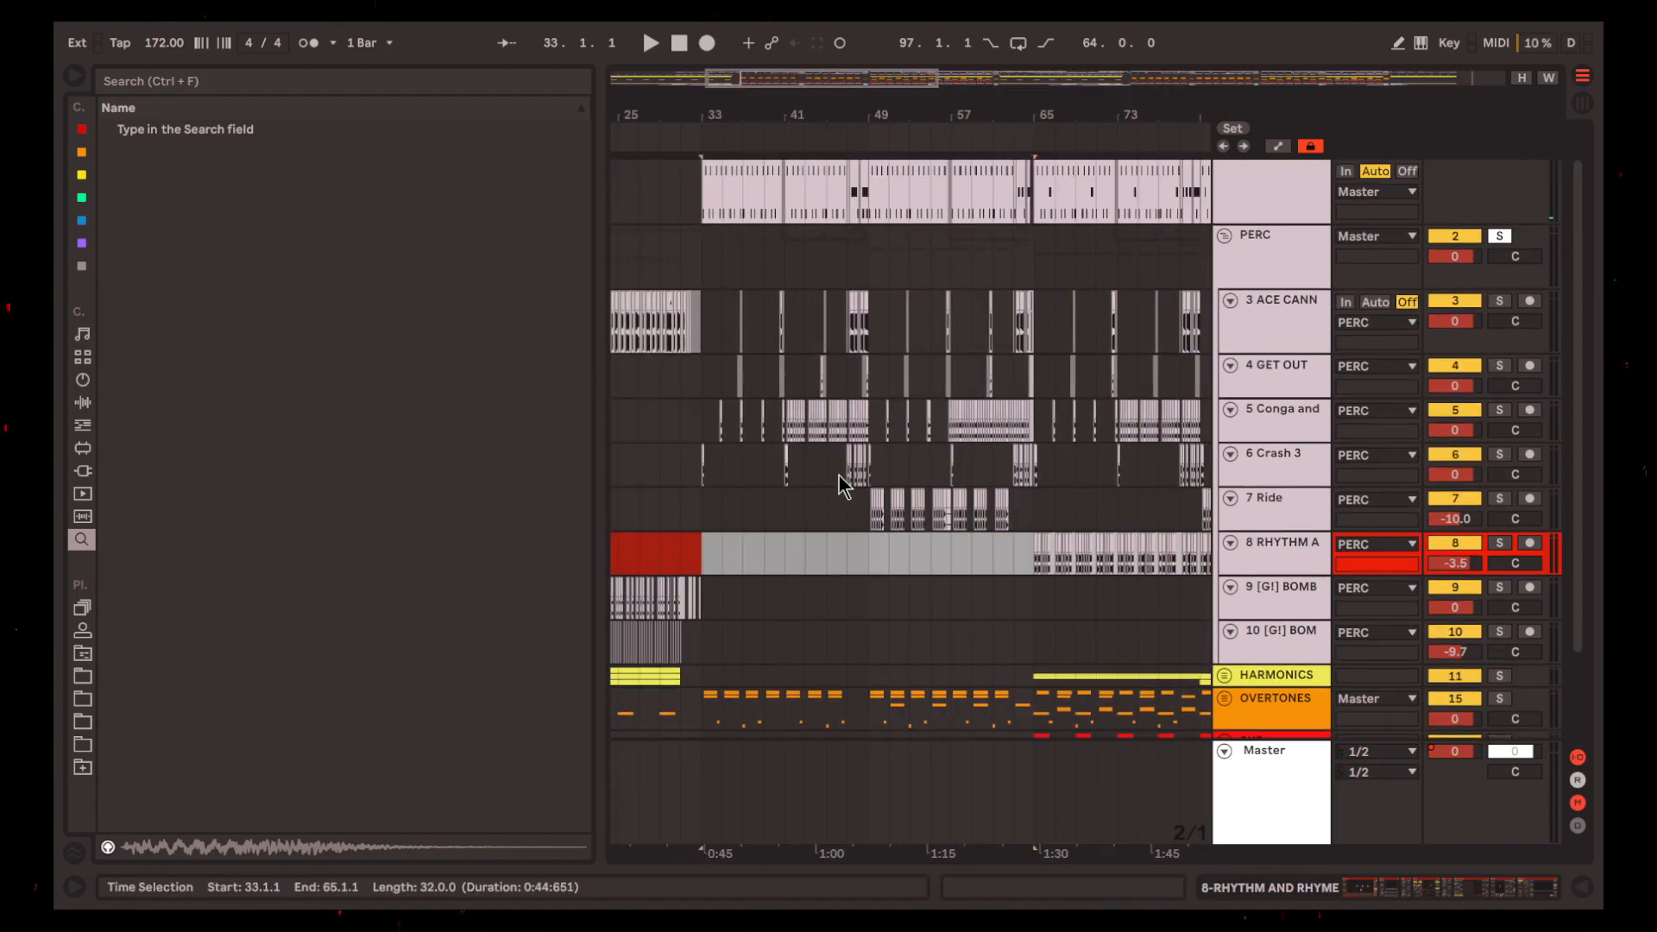
Place the insert mark at 65.1.1 on track 8 RHYTHM AND RHYME and play the rhythm loop from there
scroll(849, 493, right, 6)
click(789, 605)
scroll(795, 578, down, 1)
scroll(801, 553, up, 3)
key(space)
scroll(810, 535, up, 3)
scroll(820, 543, up, 1)
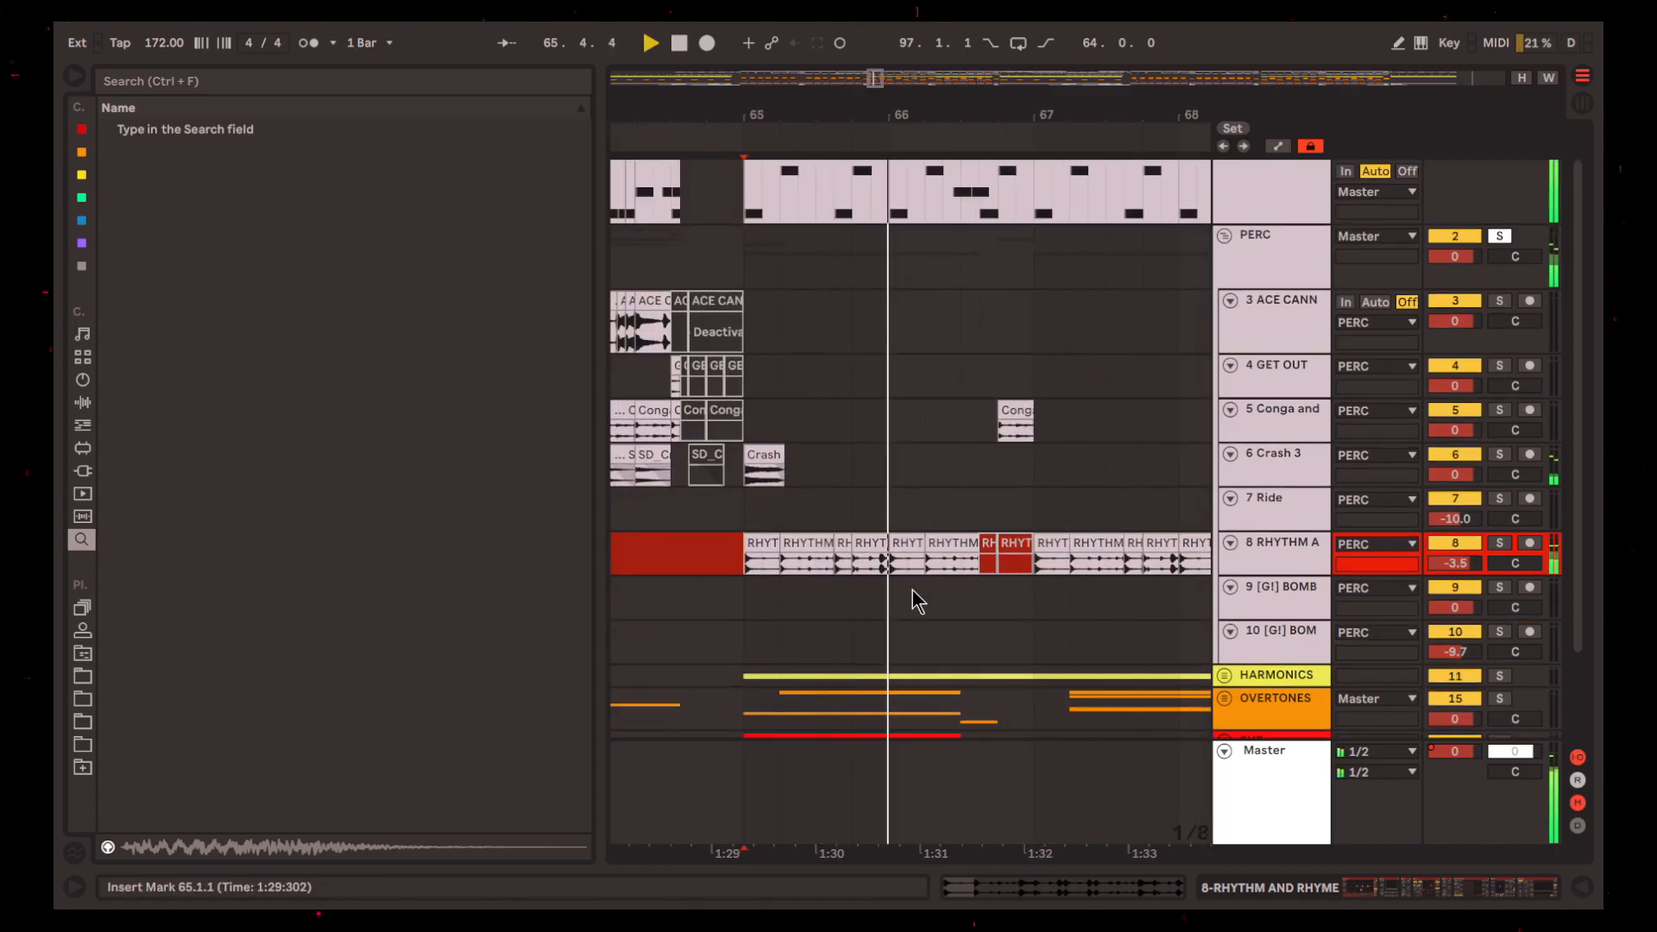
key(space)
scroll(962, 578, up, 1)
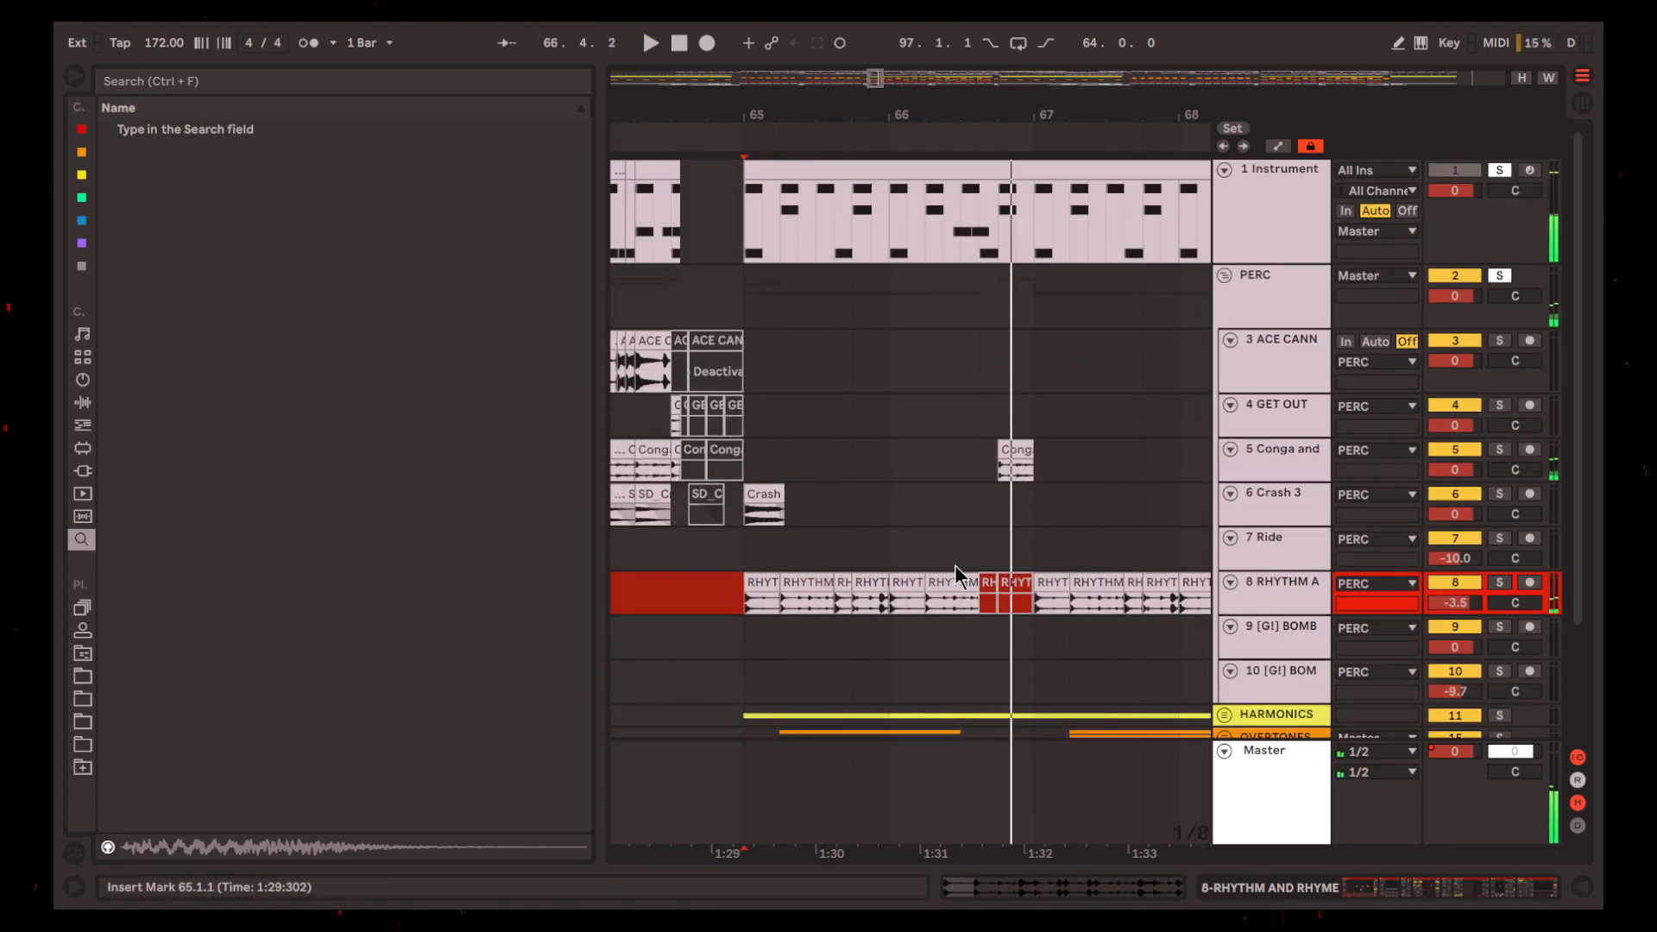
Show track 8's effect chain, solo the track and replay the loop from 65.1.1
scroll(863, 522, down, 3)
scroll(853, 516, up, 3)
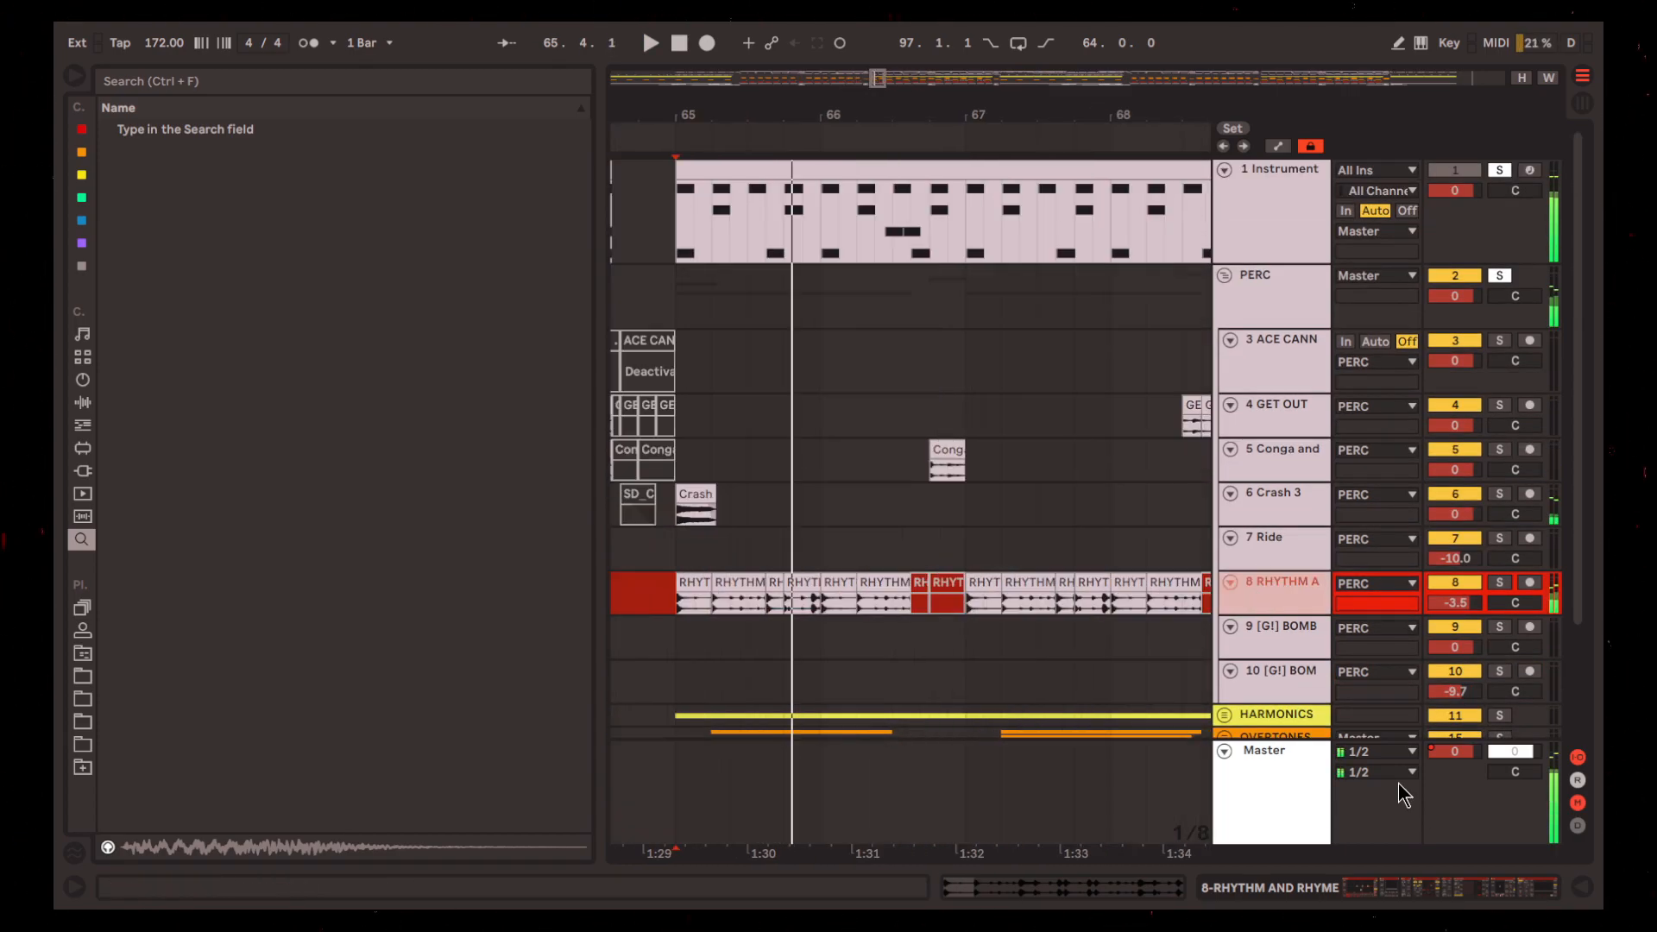
click(1479, 887)
key(s)
key(space)
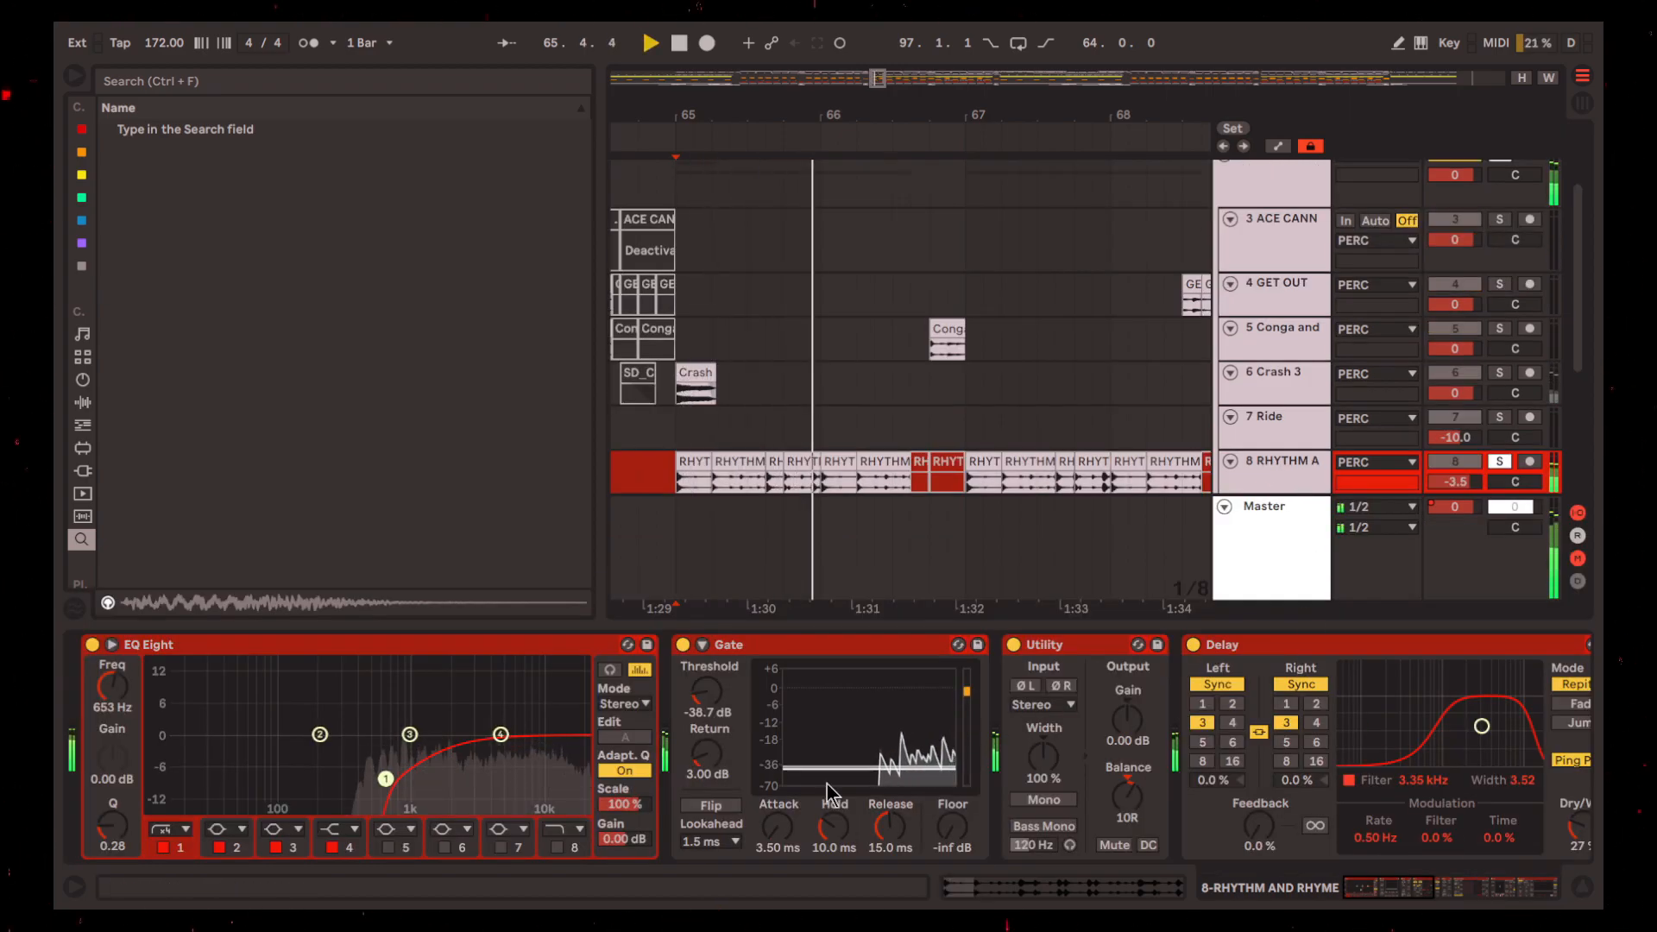
key(space)
scroll(805, 545, down, 2)
Deactivate all effects on track 8, reactivate only EQ Eight and listen to the loop
click(815, 647)
key(ctrl+a)
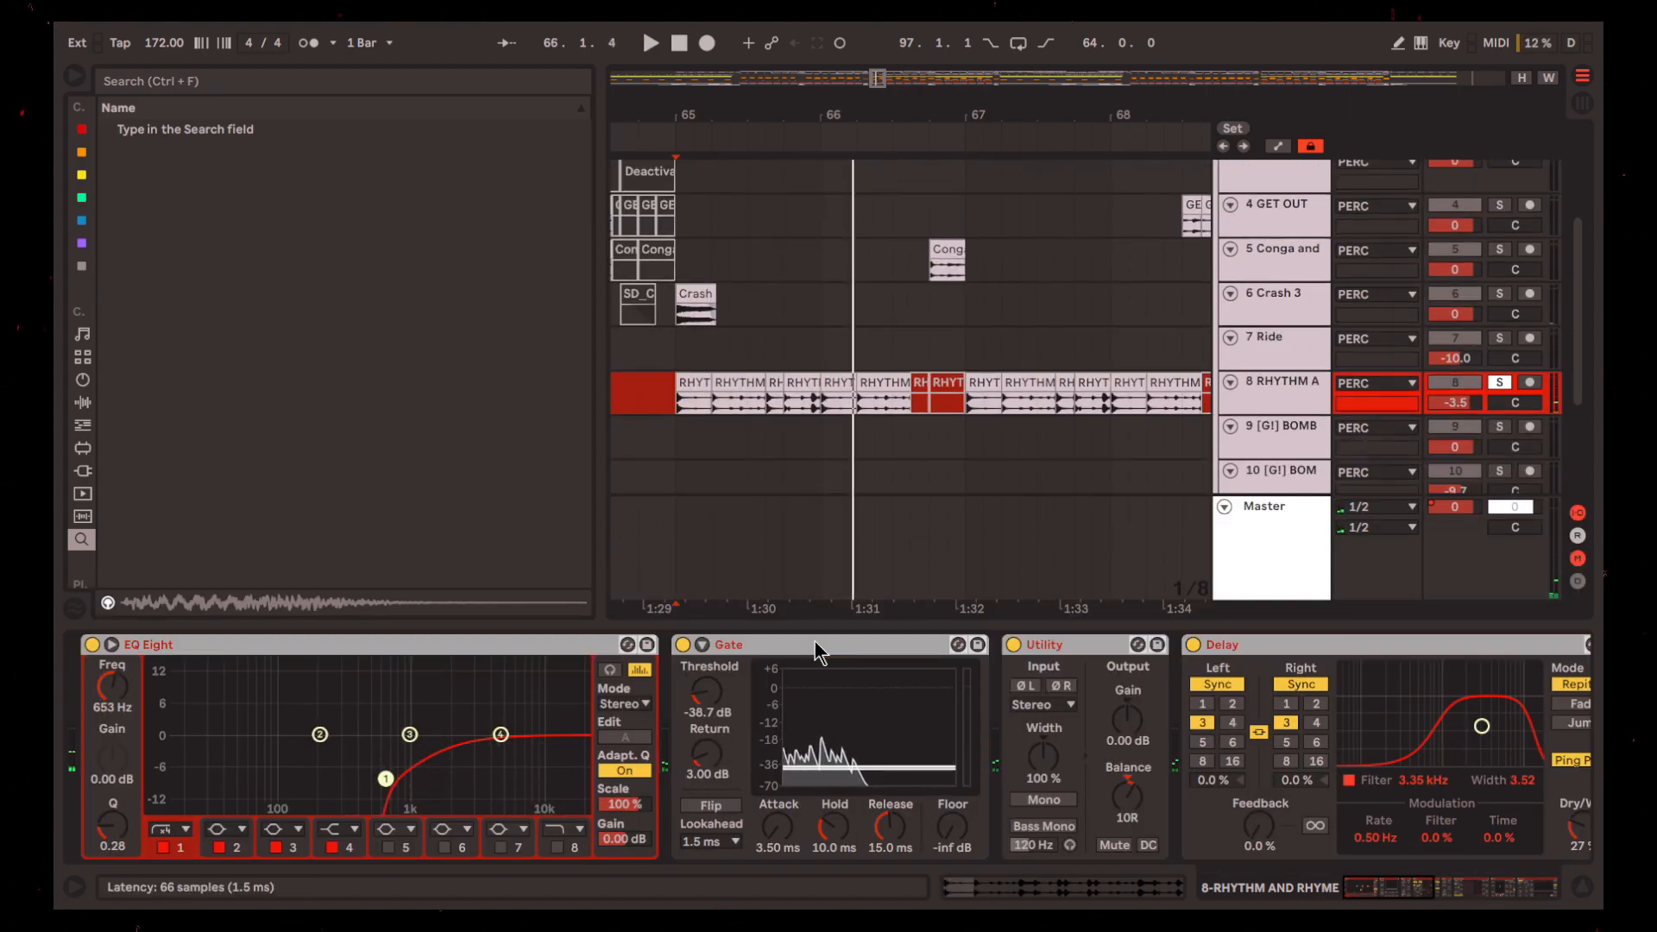
key(0)
key(0)
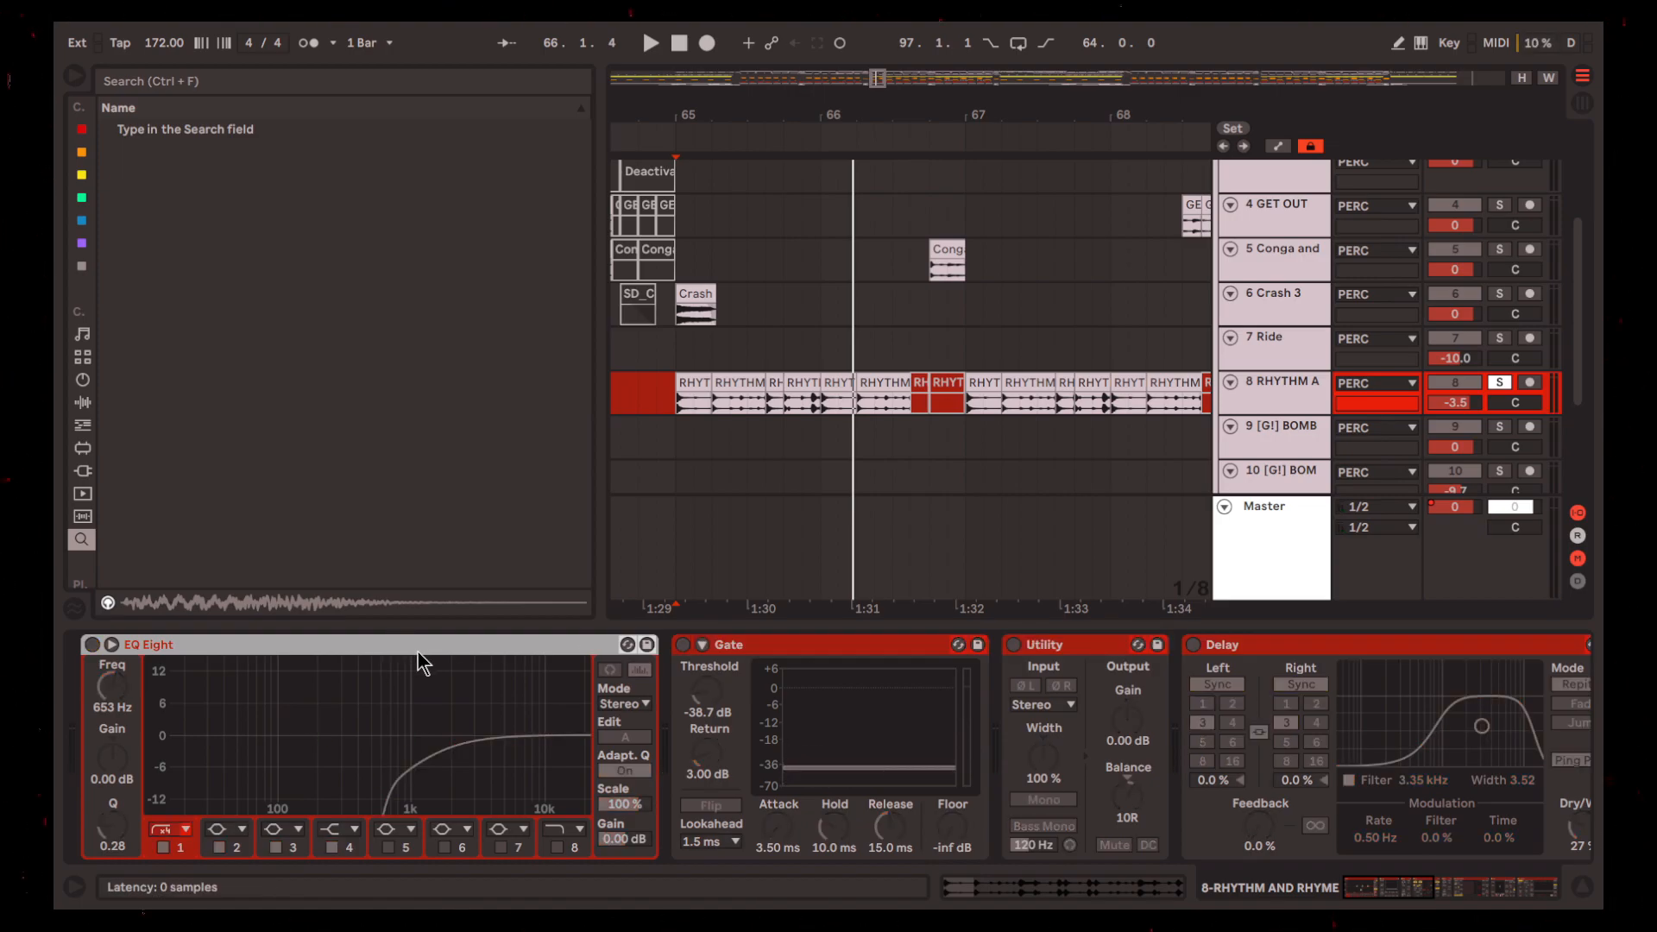
key(space)
Reactivate the Gate and compare the loop from 65.1.1 with the Gate on and off
key(space)
click(848, 648)
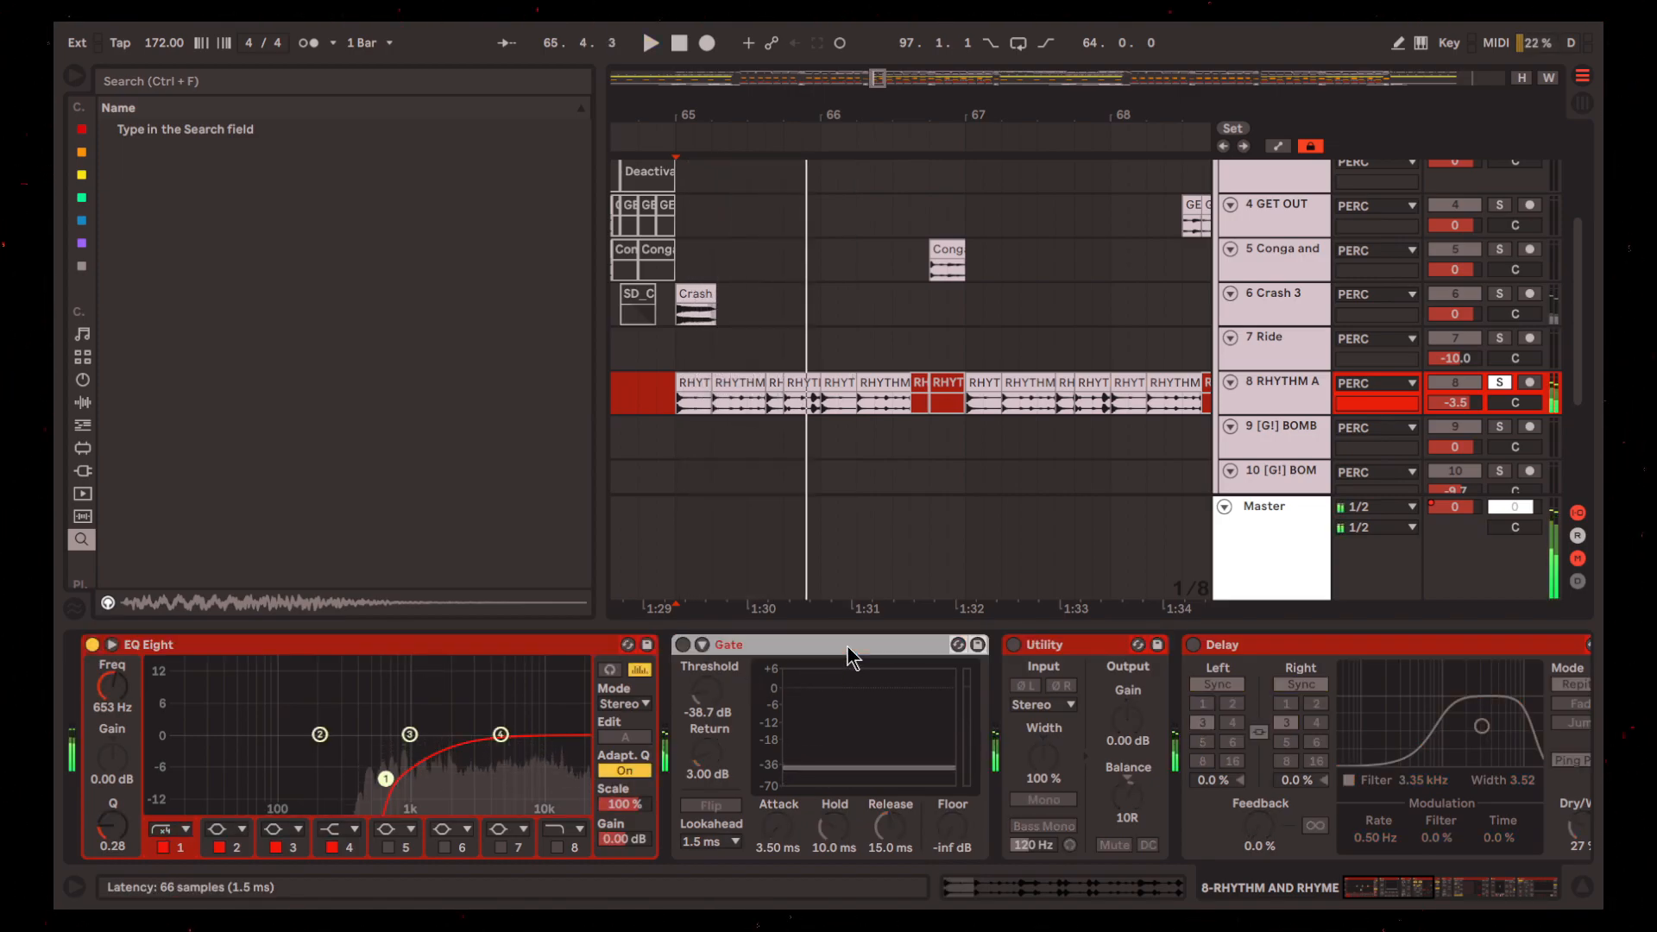
key(space)
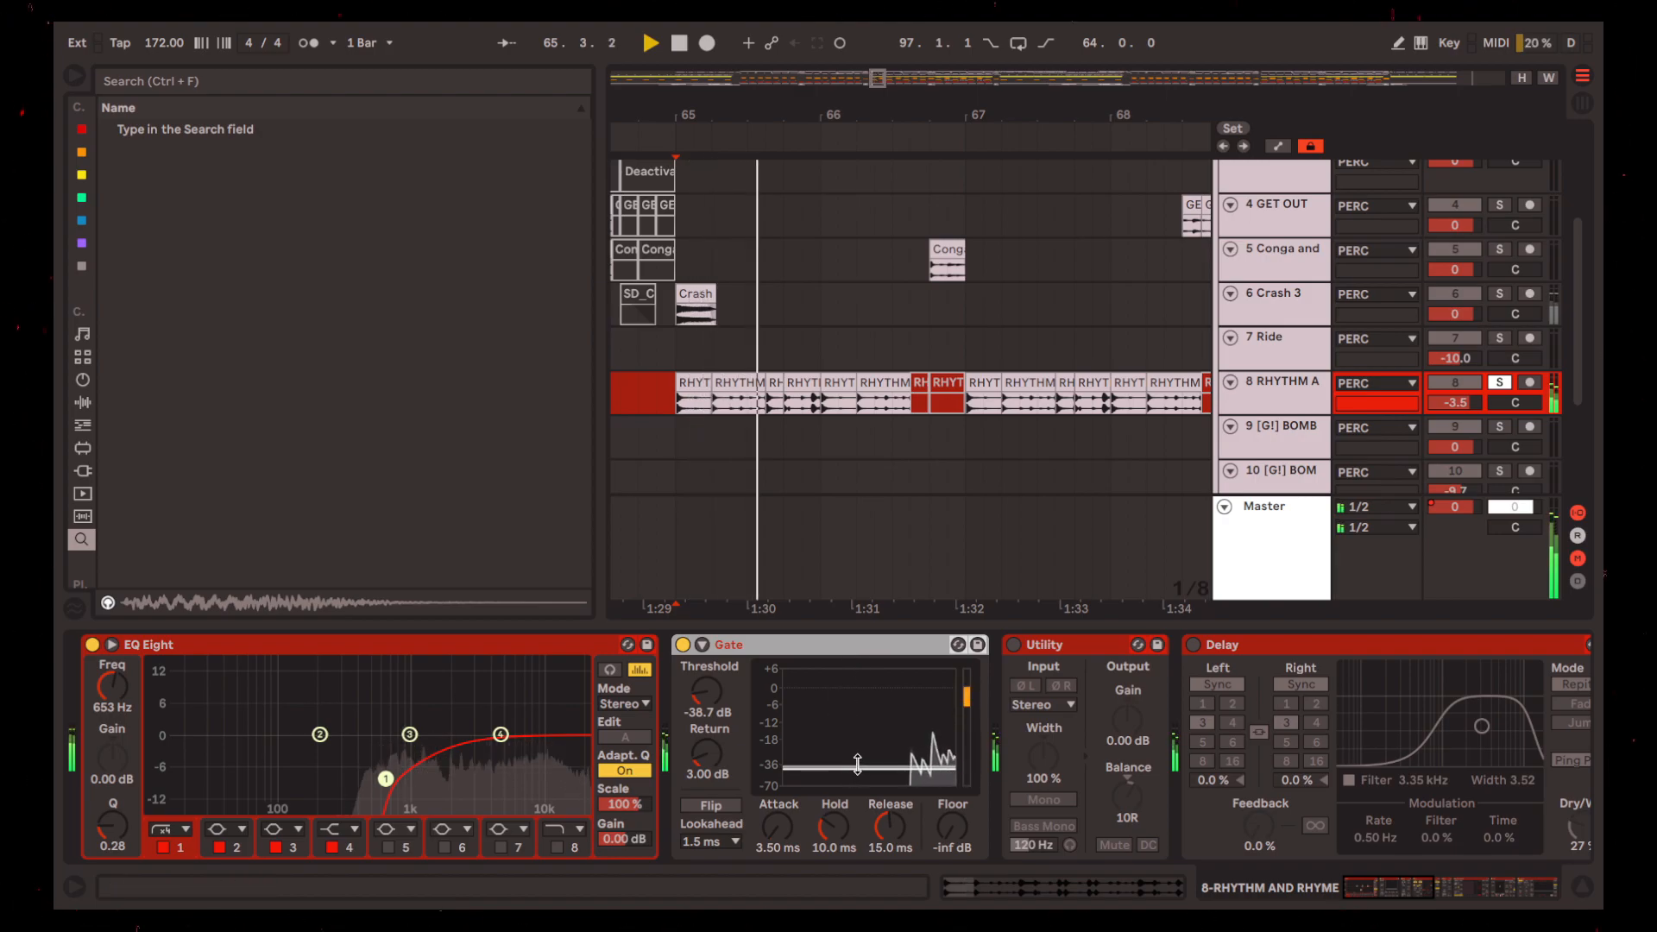
scroll(845, 716, down, 2)
key(space)
scroll(742, 725, down, 2)
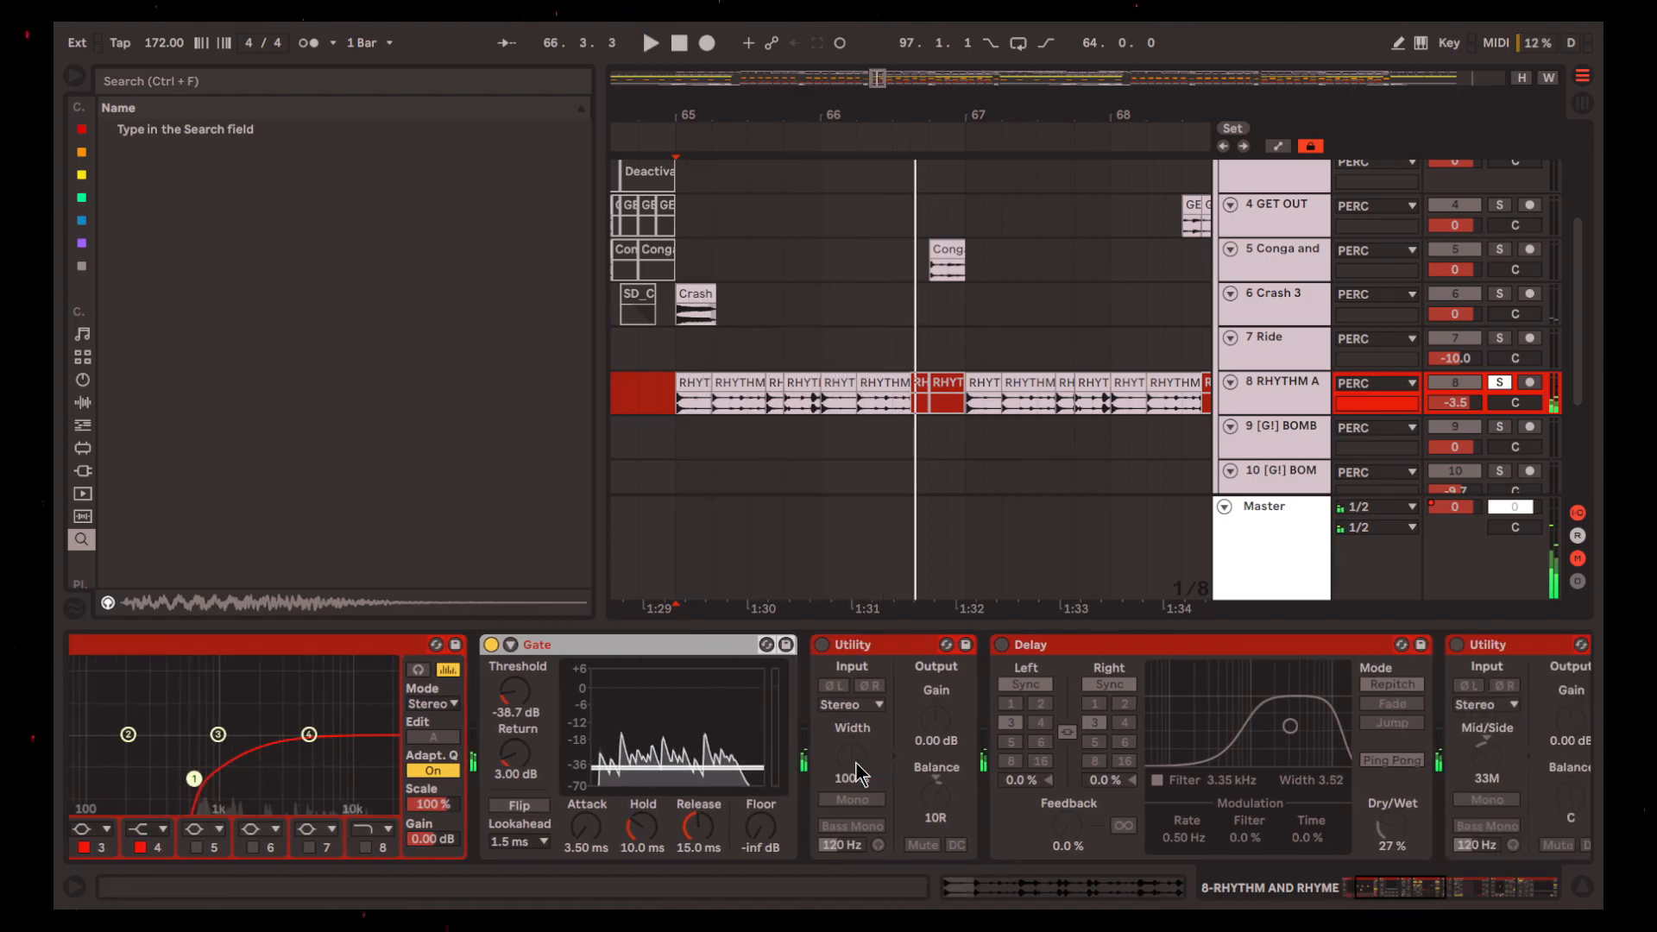
click(540, 646)
key(space)
scroll(891, 749, up, 4)
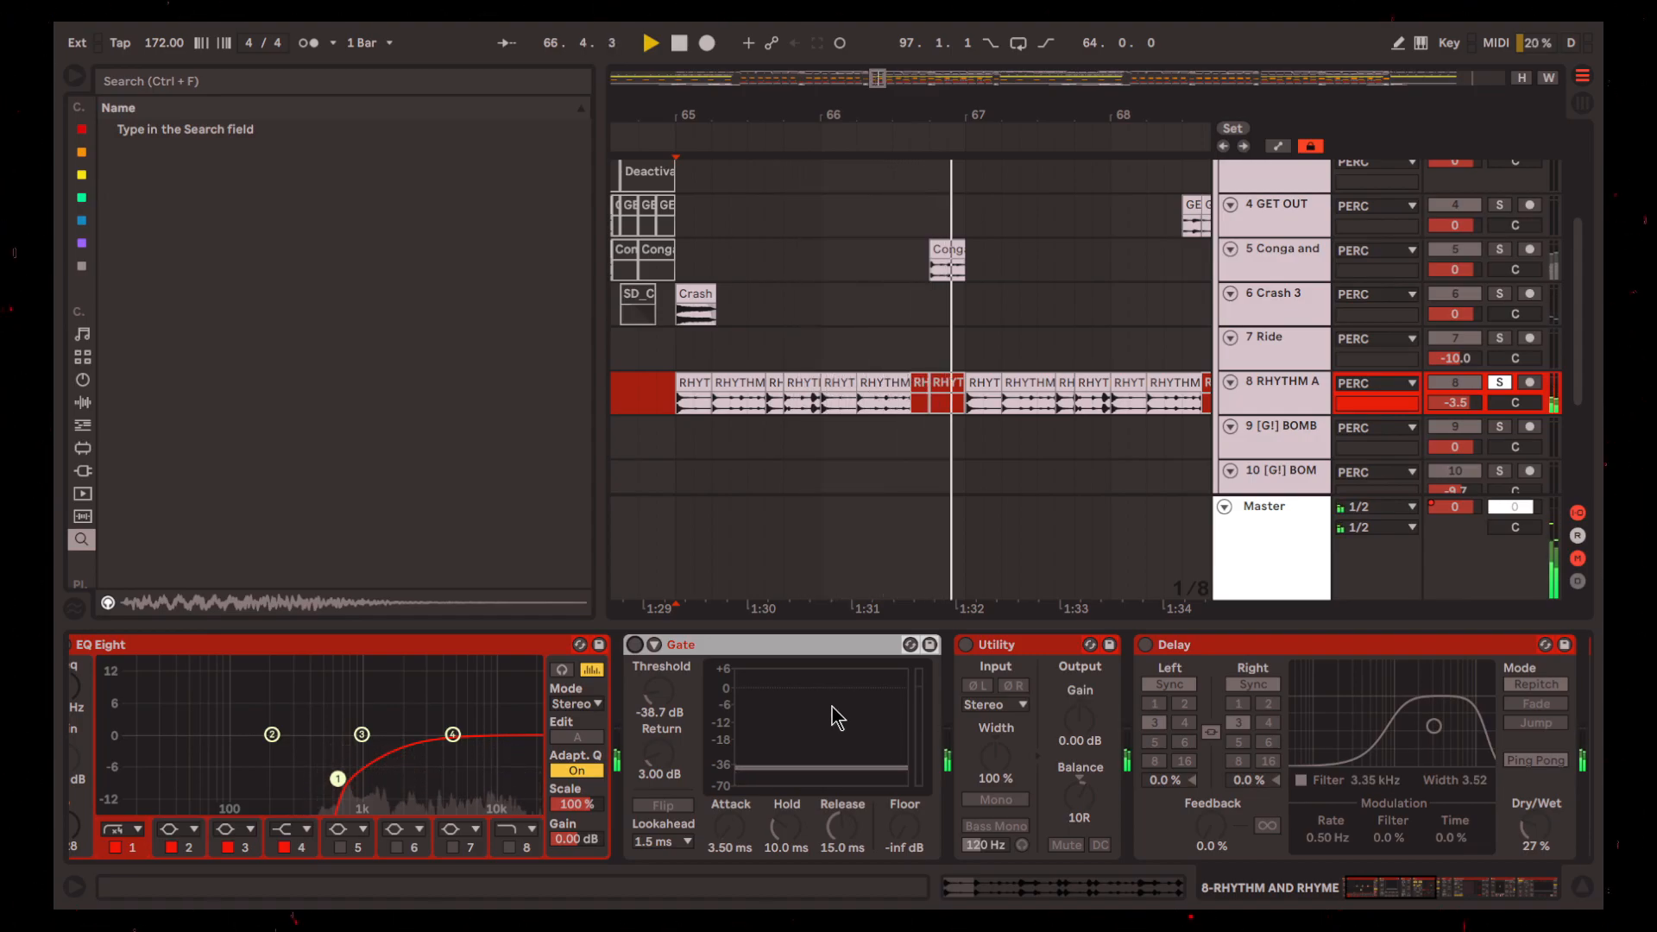
key(space)
click(635, 646)
Reactivate the Utility after the Gate and play the loop to hear its 10R balance
click(964, 645)
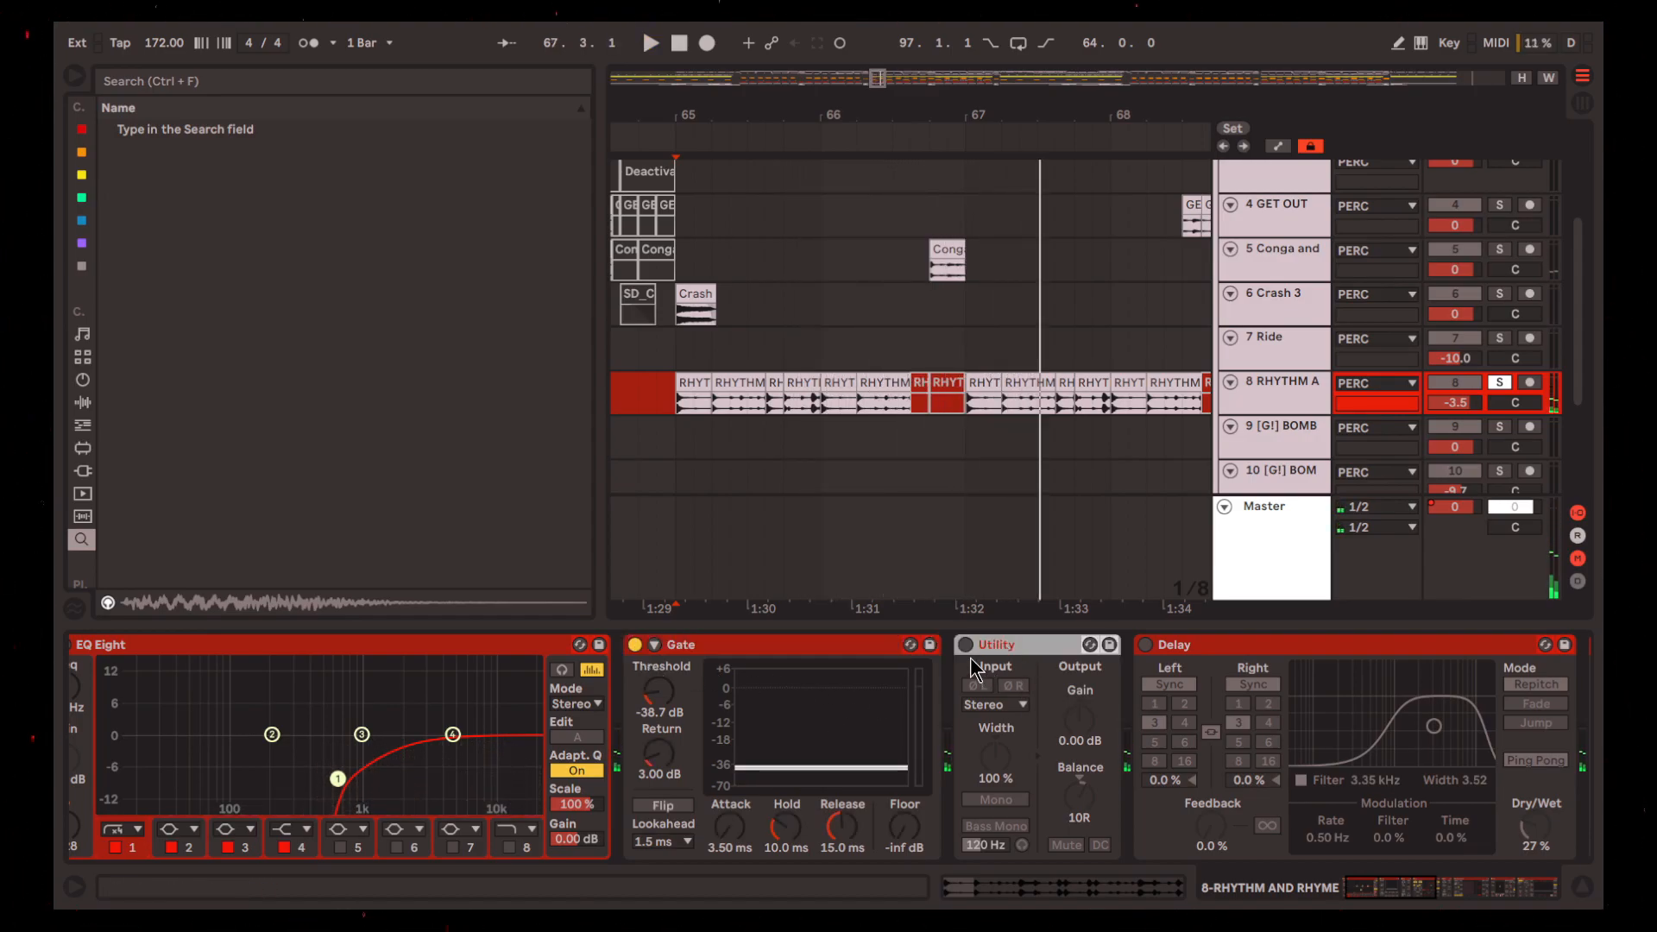
key(space)
scroll(1079, 773, down, 3)
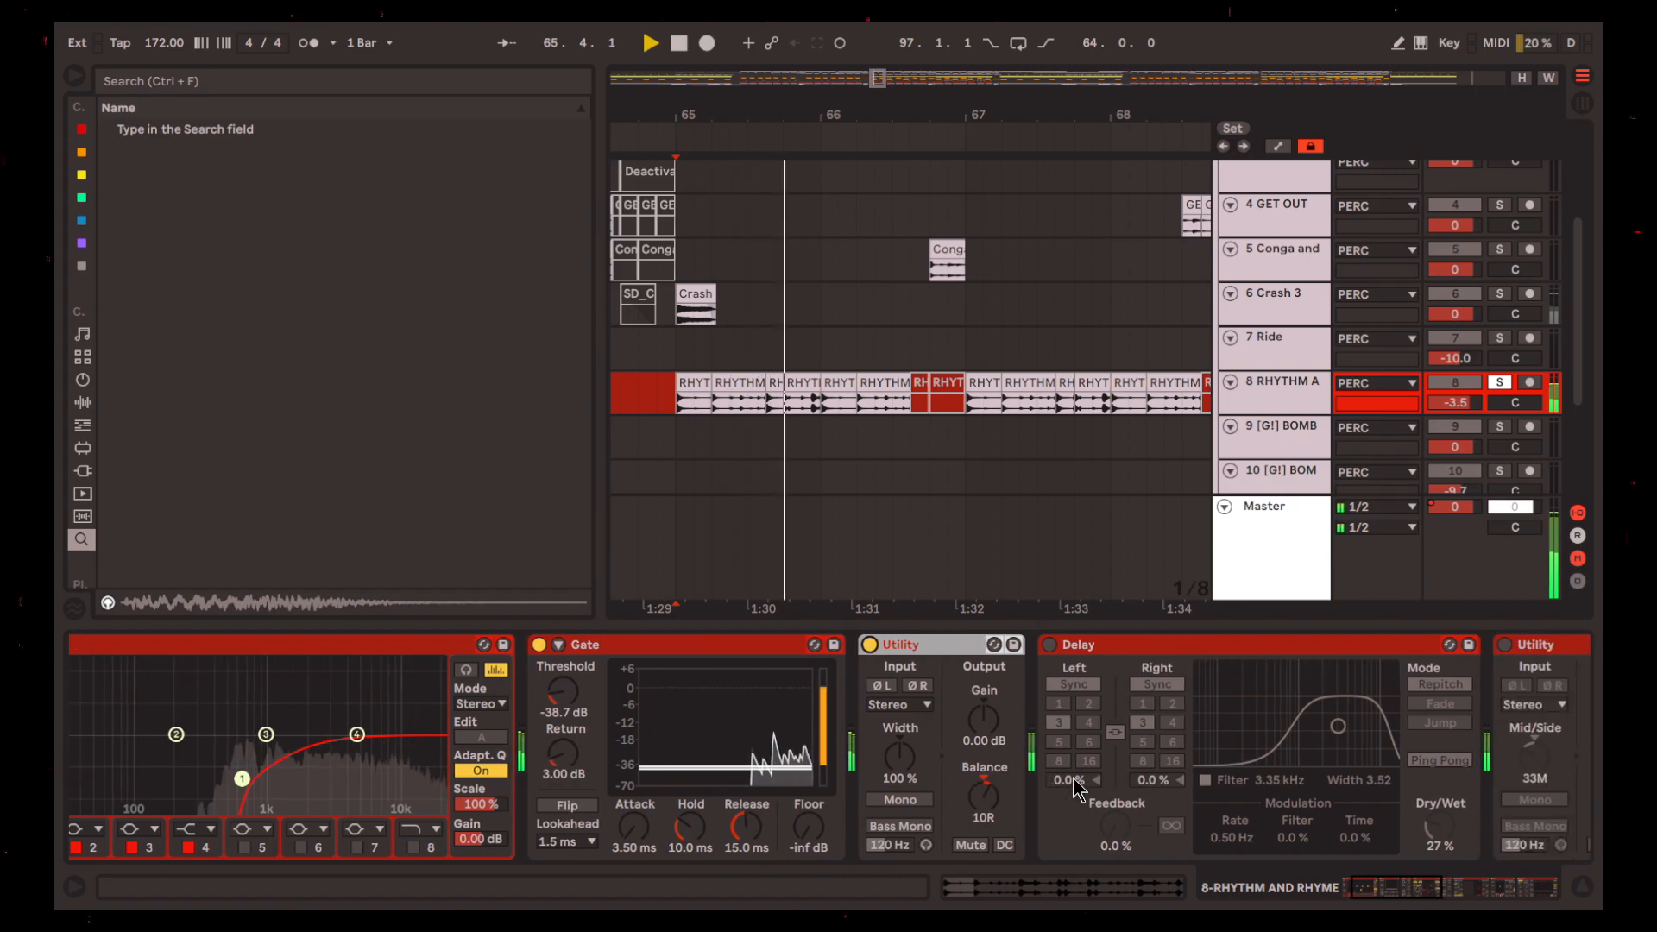
key(space)
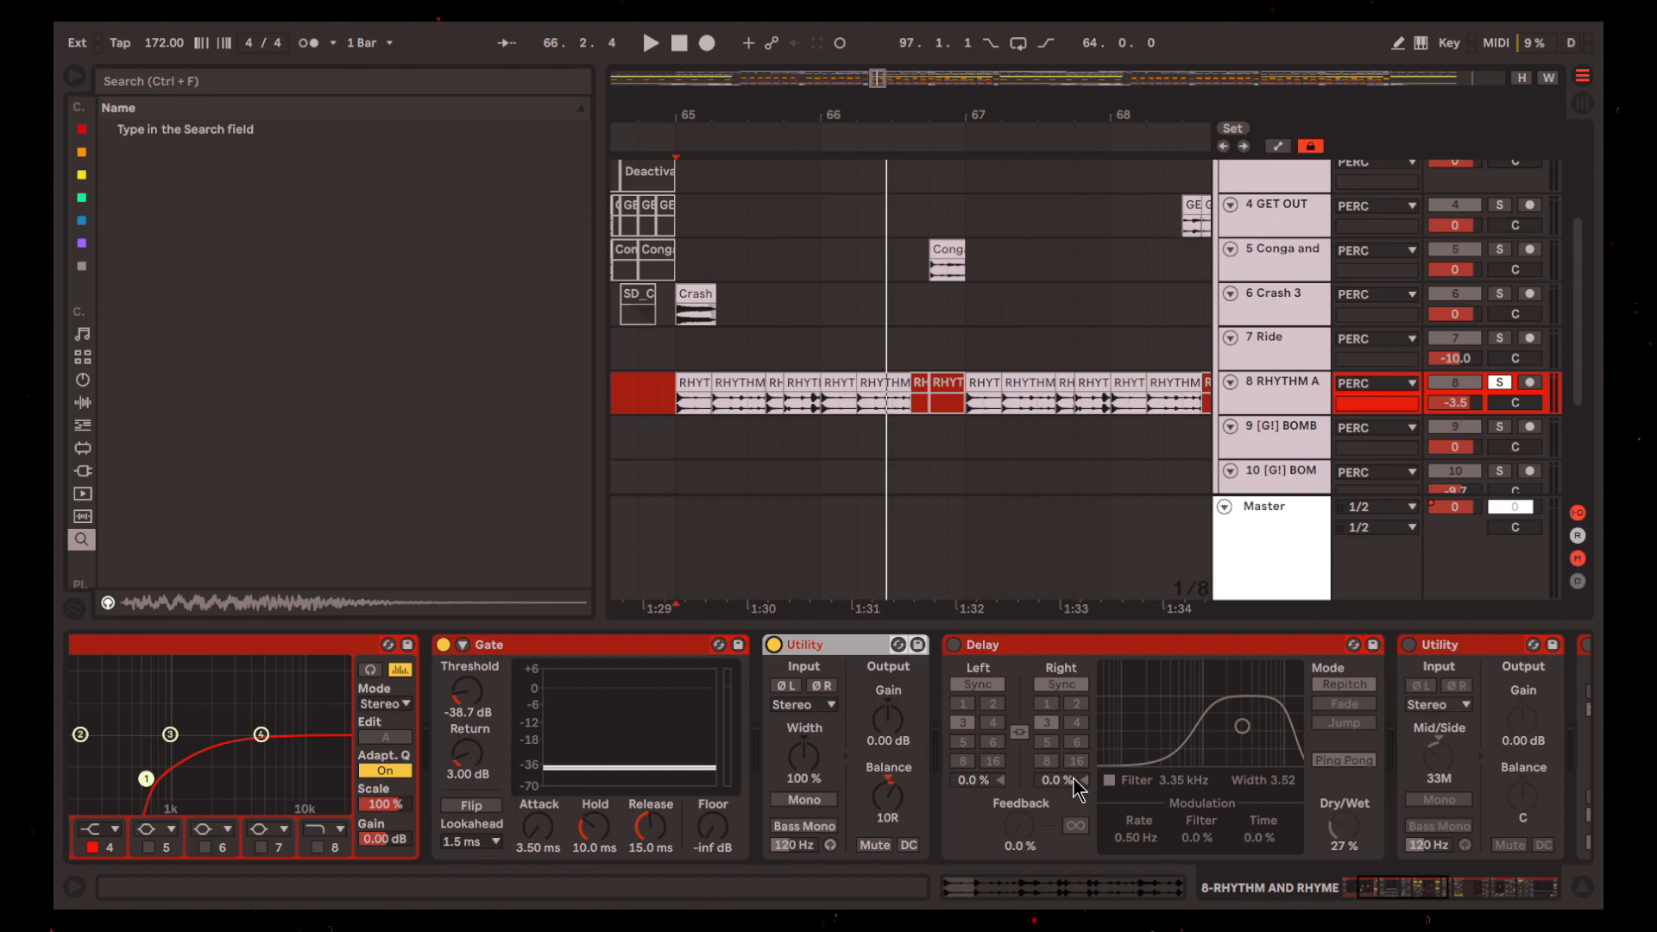
Reactivate the Delay and play the loop to hear its ping-pong effect at 27% Dry/Wet
click(812, 649)
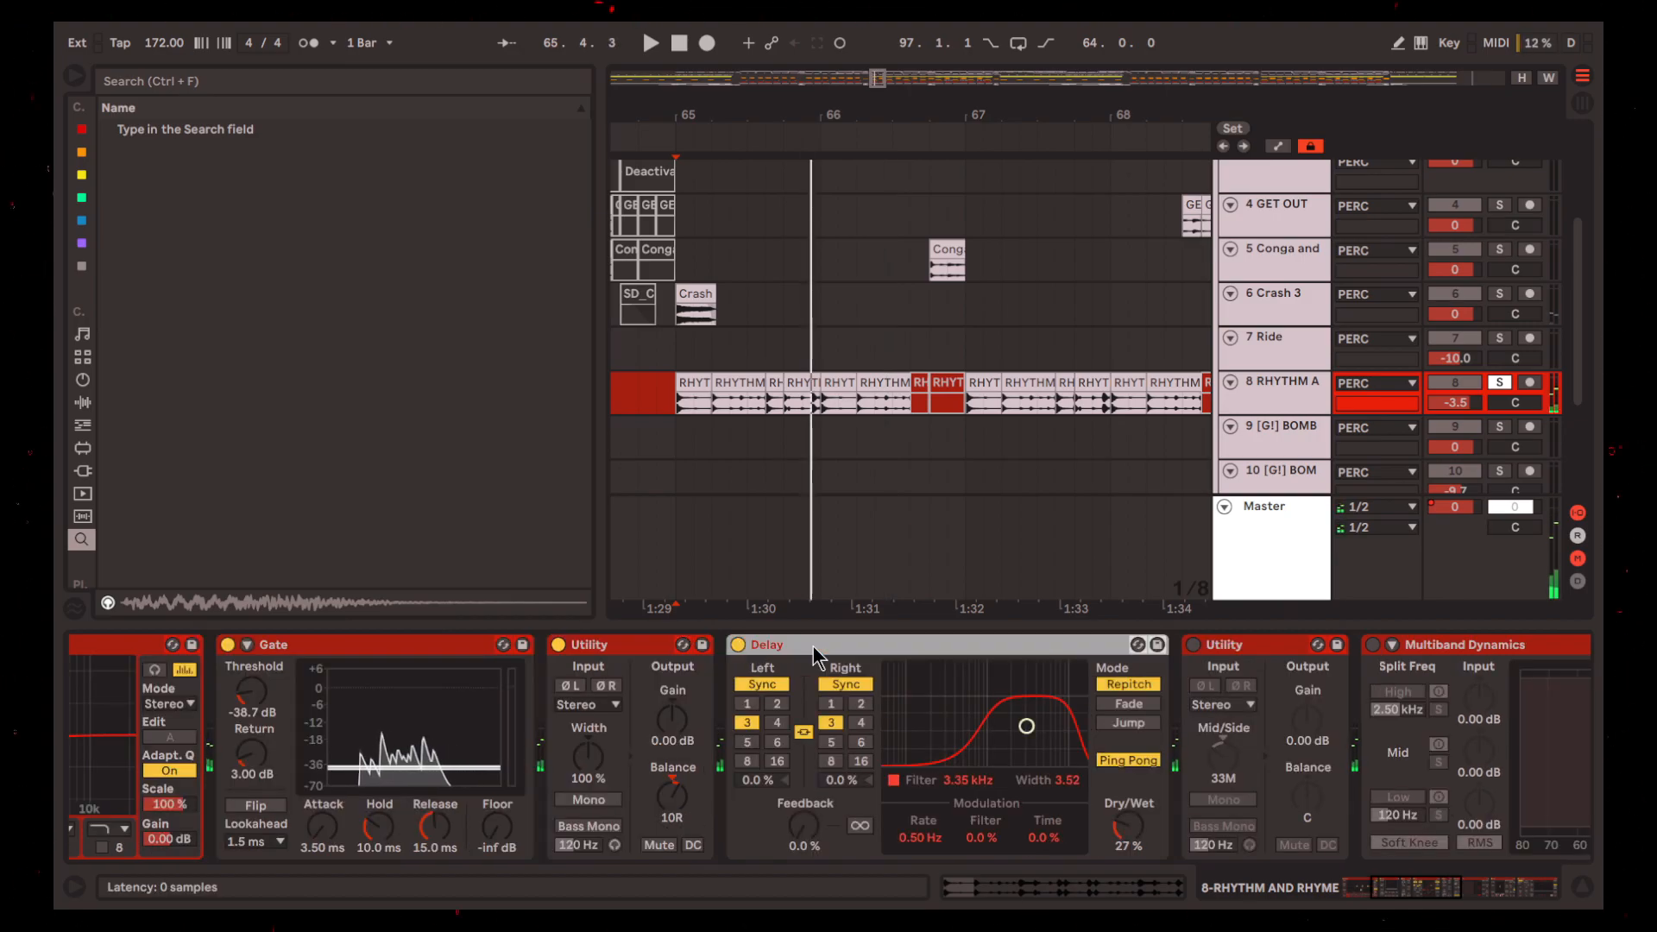
scroll(876, 738, down, 1)
key(space)
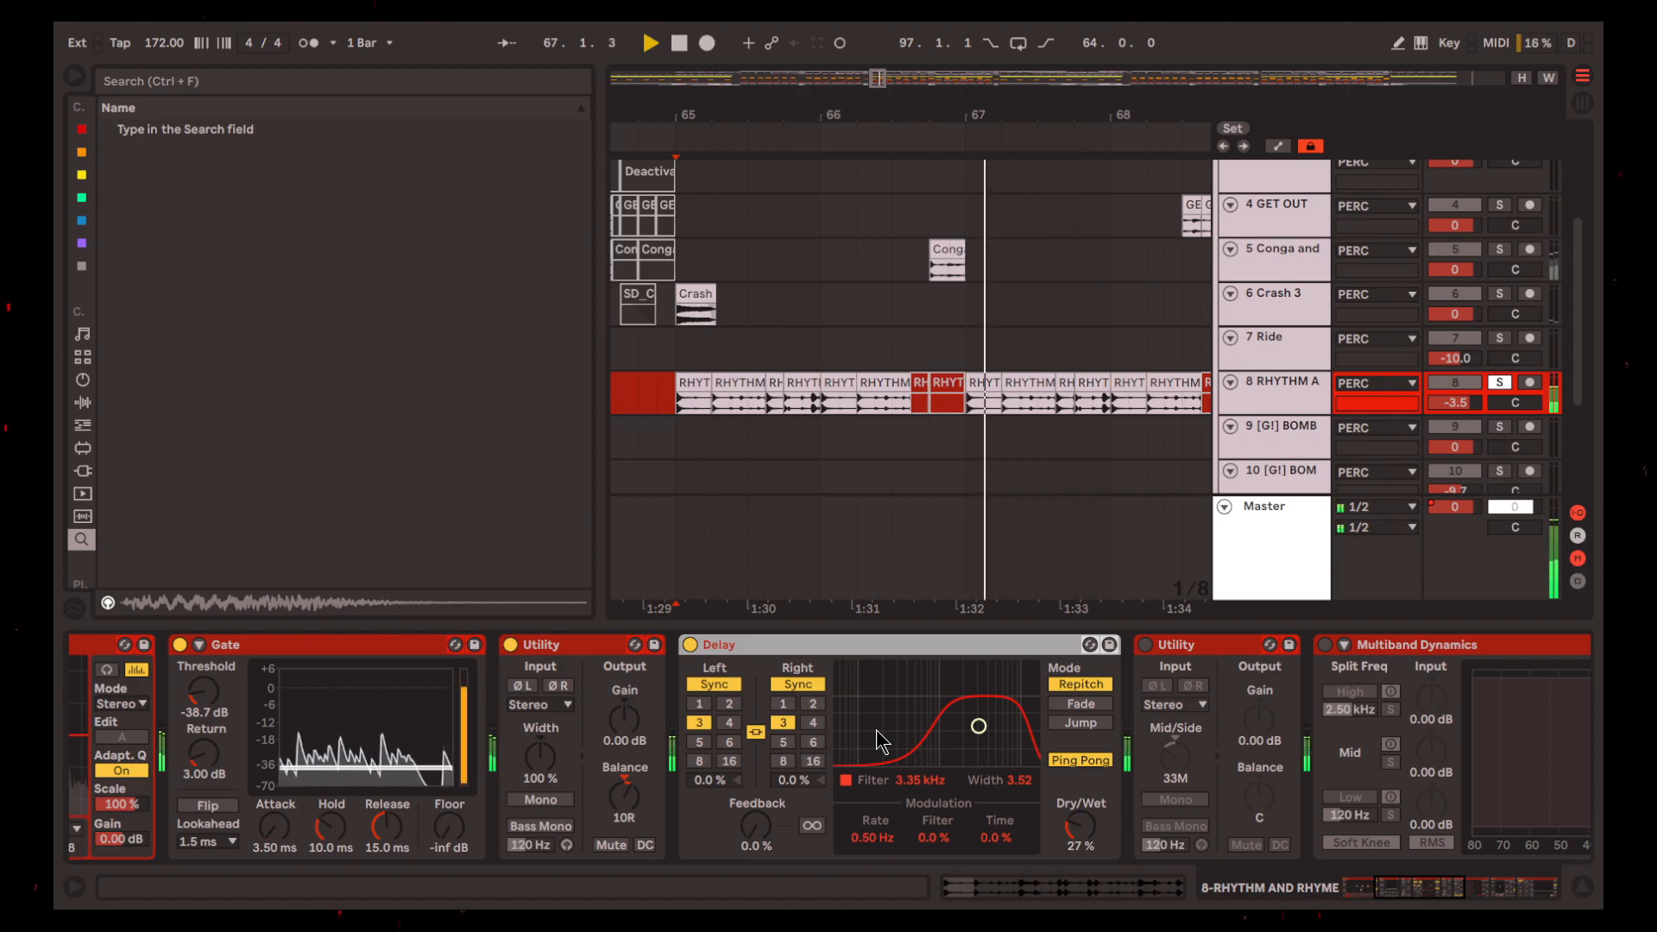
scroll(880, 742, down, 2)
key(space)
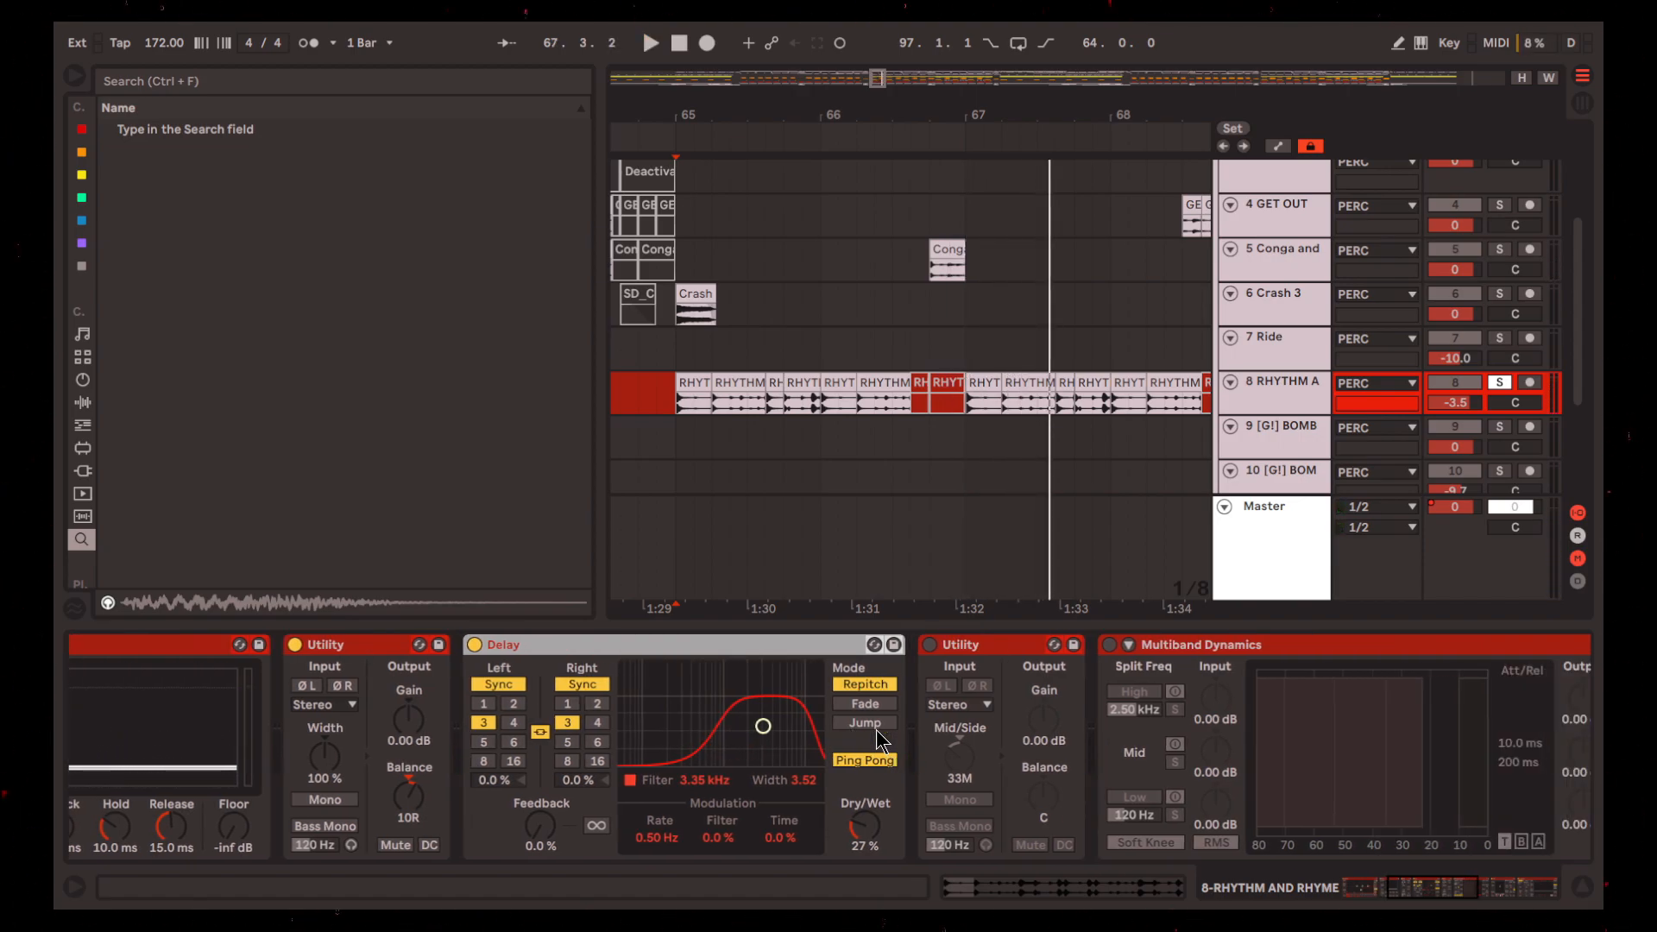
Reactivate the second Utility, set to 33M Mid/Side, and listen to the loop
scroll(878, 739, down, 1)
key(space)
click(902, 667)
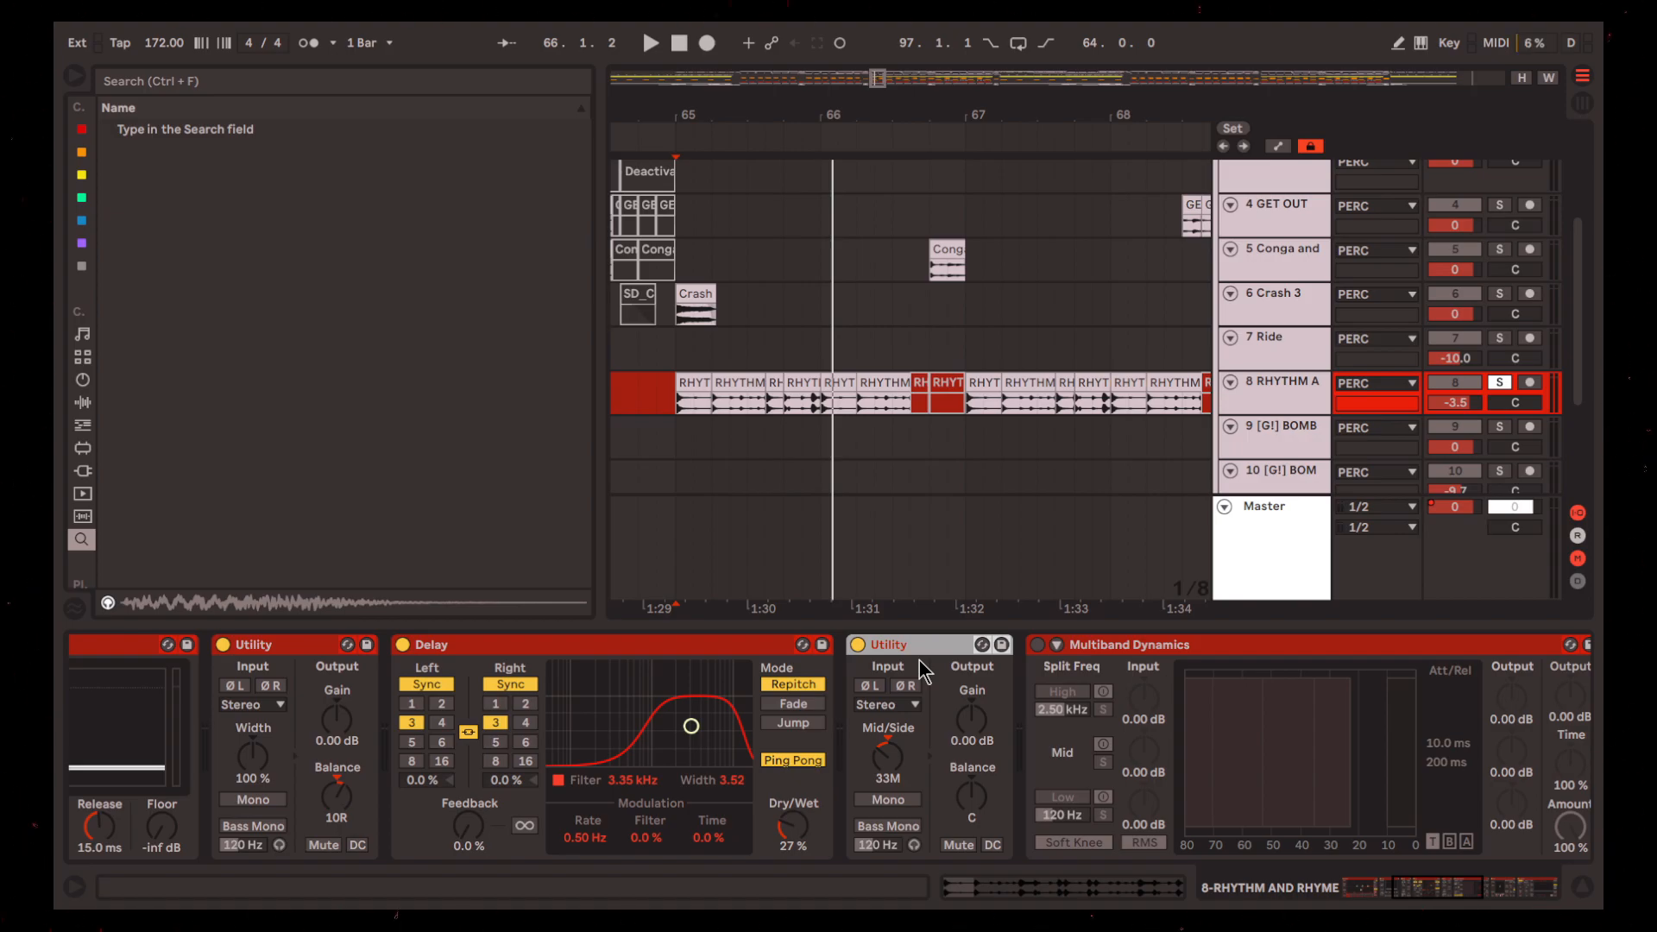
Reactivate Multiband Dynamics on track 8 and play the loop from 65.1.1
drag(1384, 755, 926, 689)
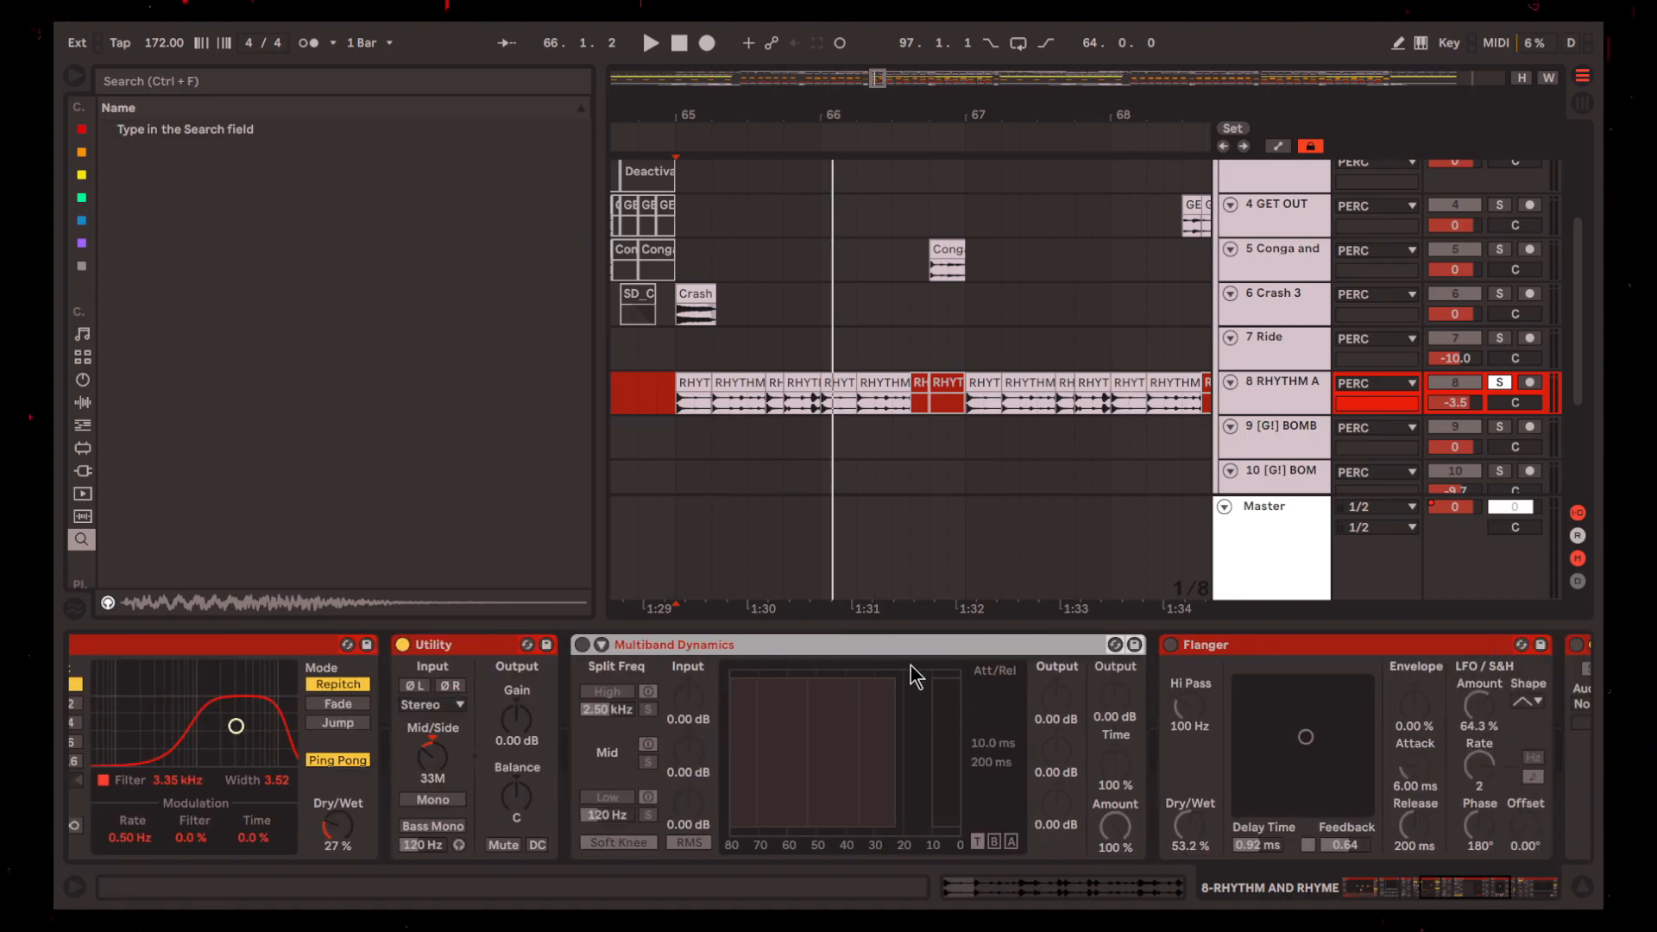
key(0)
key(space)
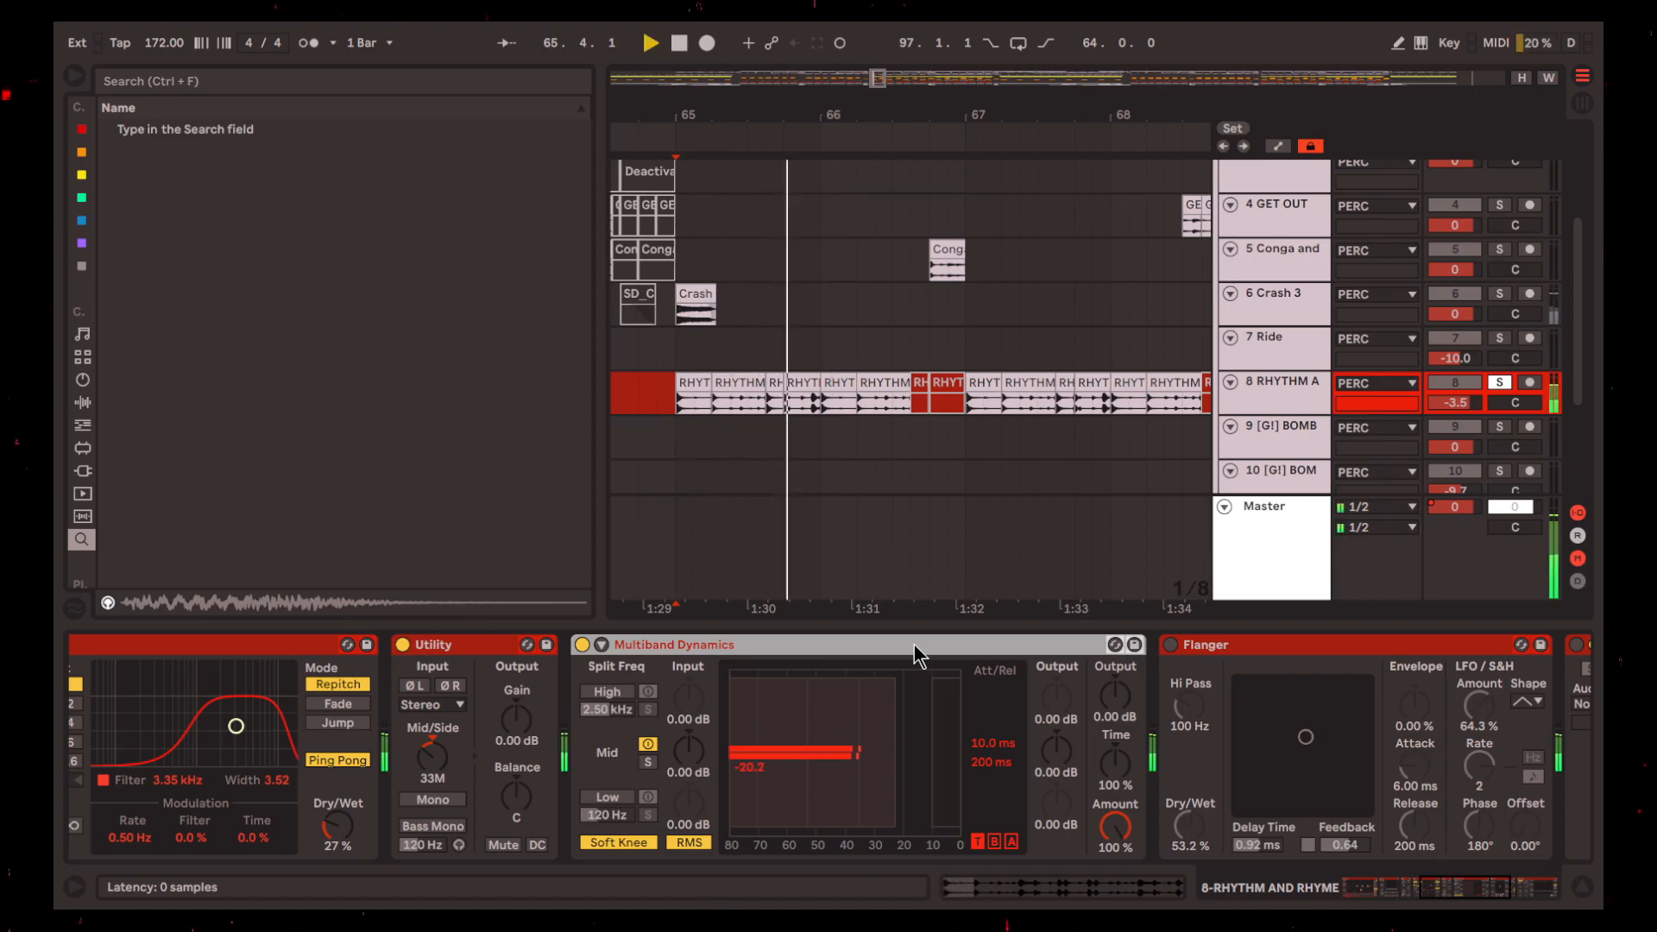
scroll(925, 763, down, 2)
scroll(932, 768, down, 5)
key(space)
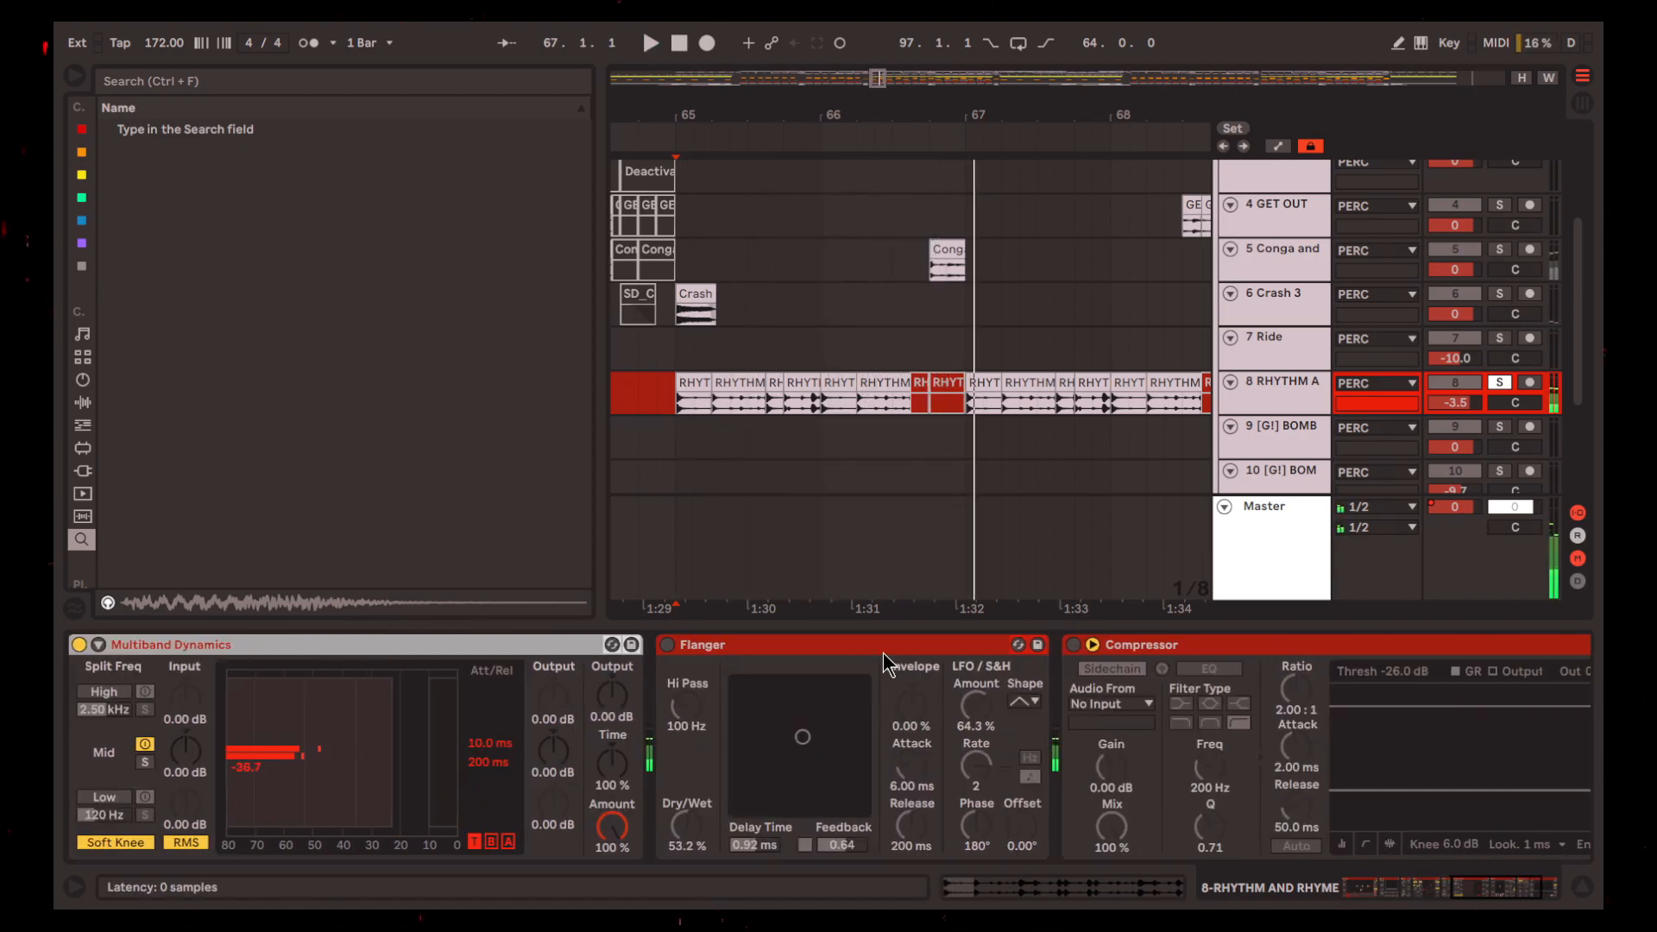
Reactivate the Flanger on track 8 and play the loop from 65.1.1
click(883, 647)
key(0)
key(space)
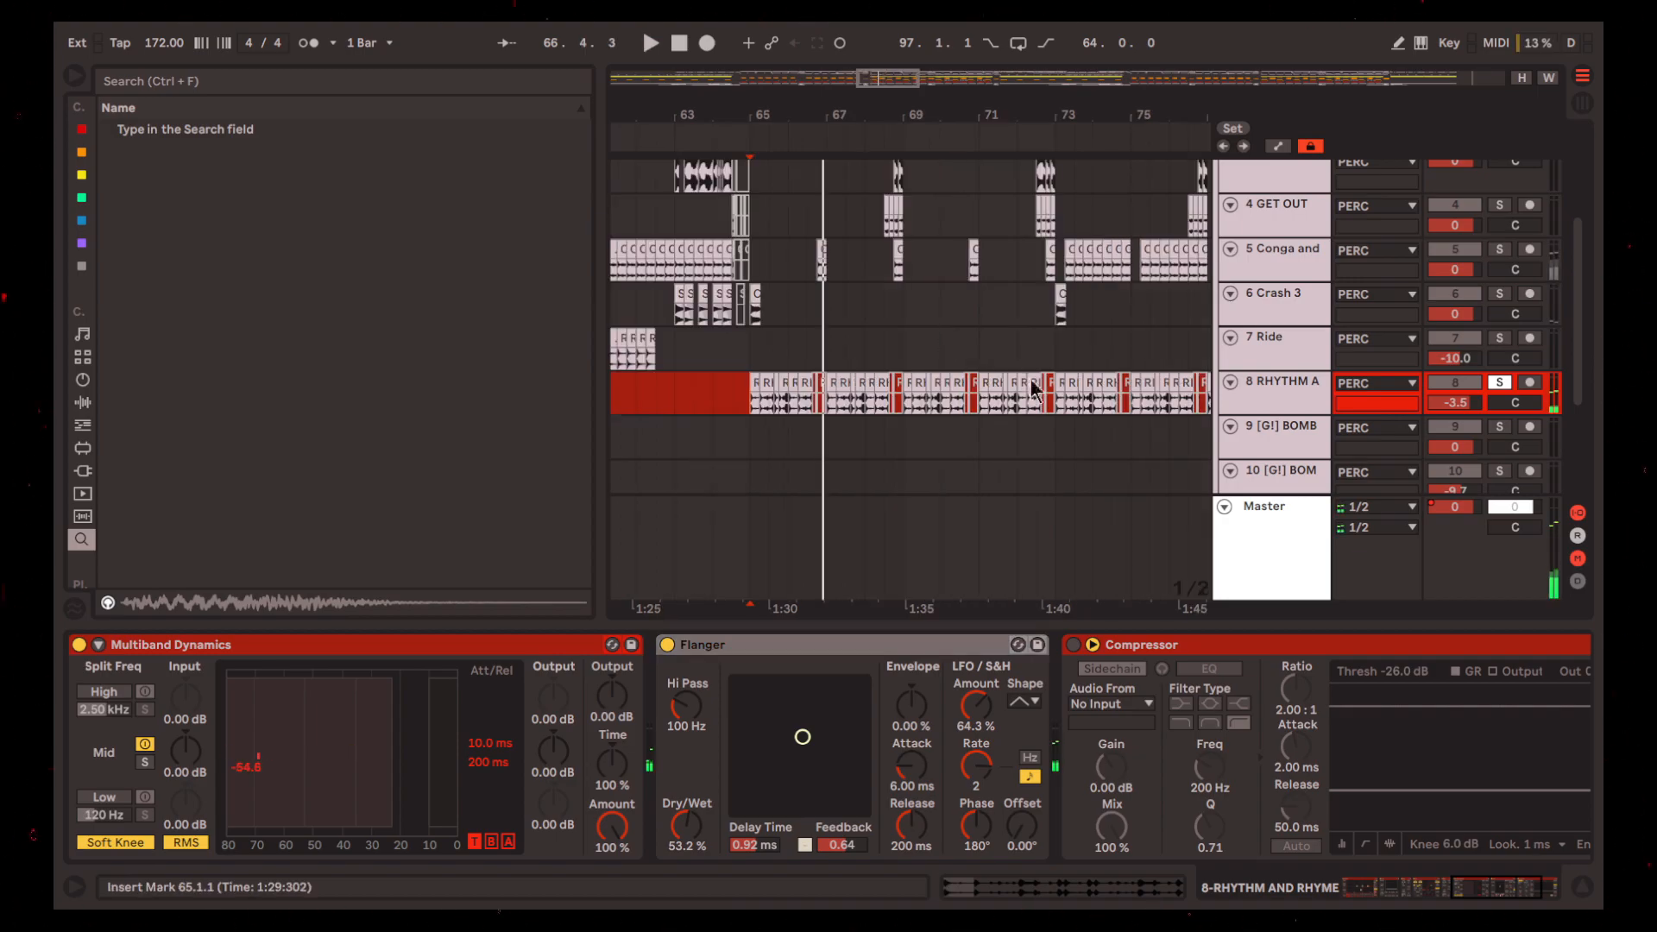
Highlight 65.1.1 to 72.3.3 on track 1 Instrument Rack, select its SD_Elric_Snare notes and play the section
scroll(911, 380, down, 1)
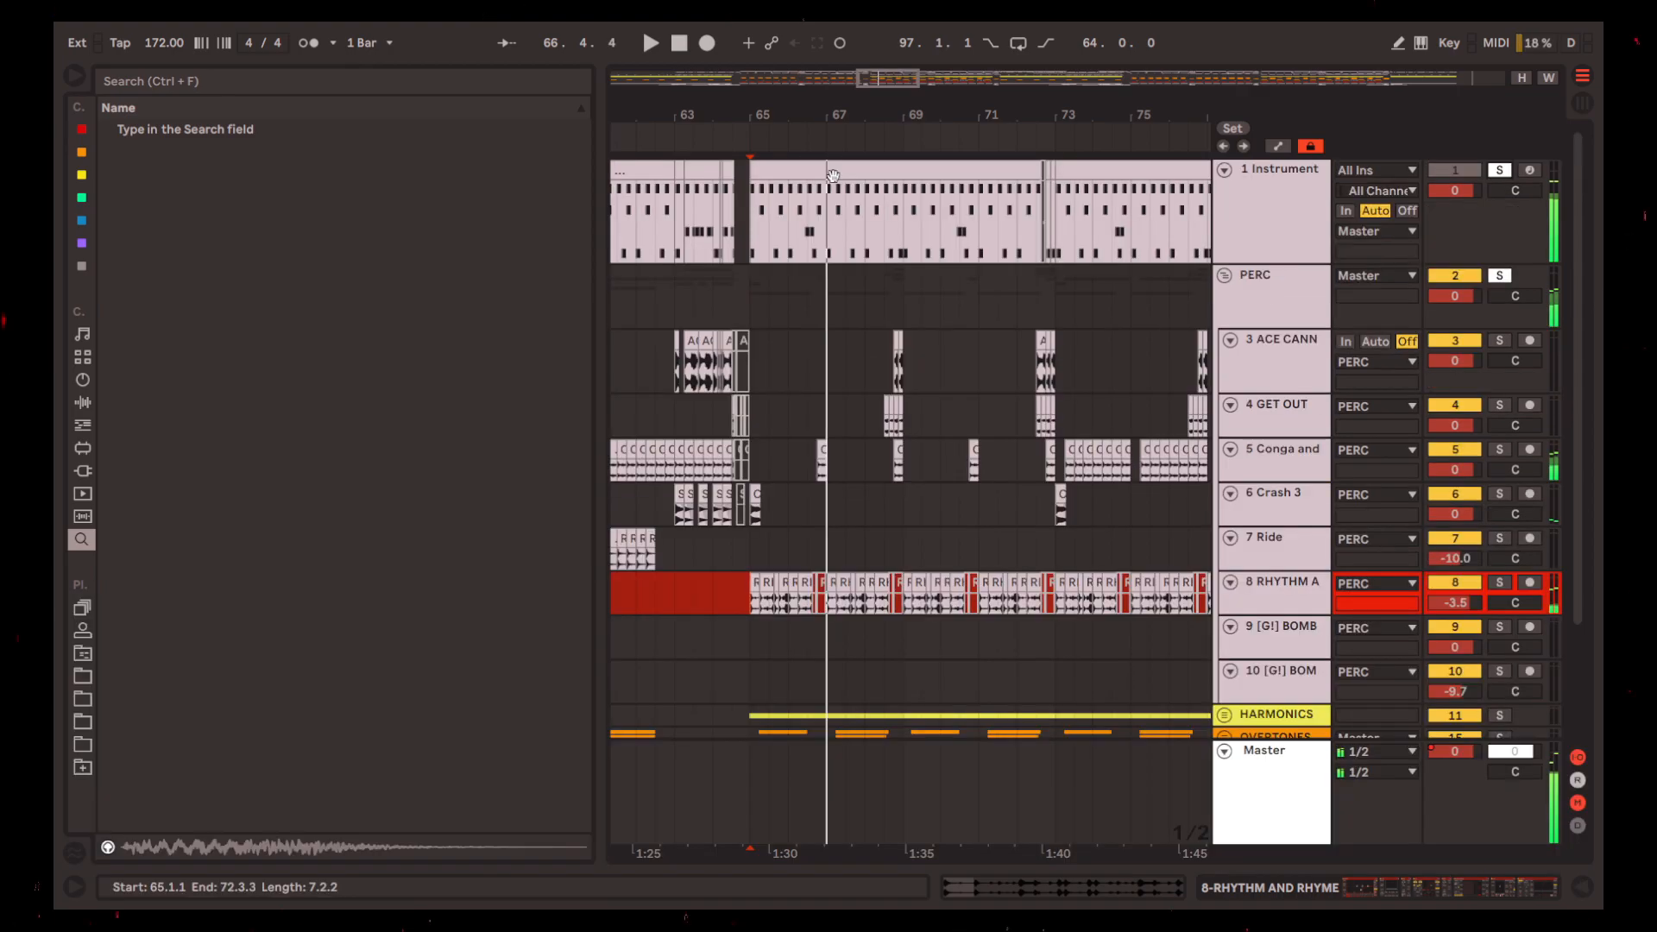
drag(748, 216, 1042, 216)
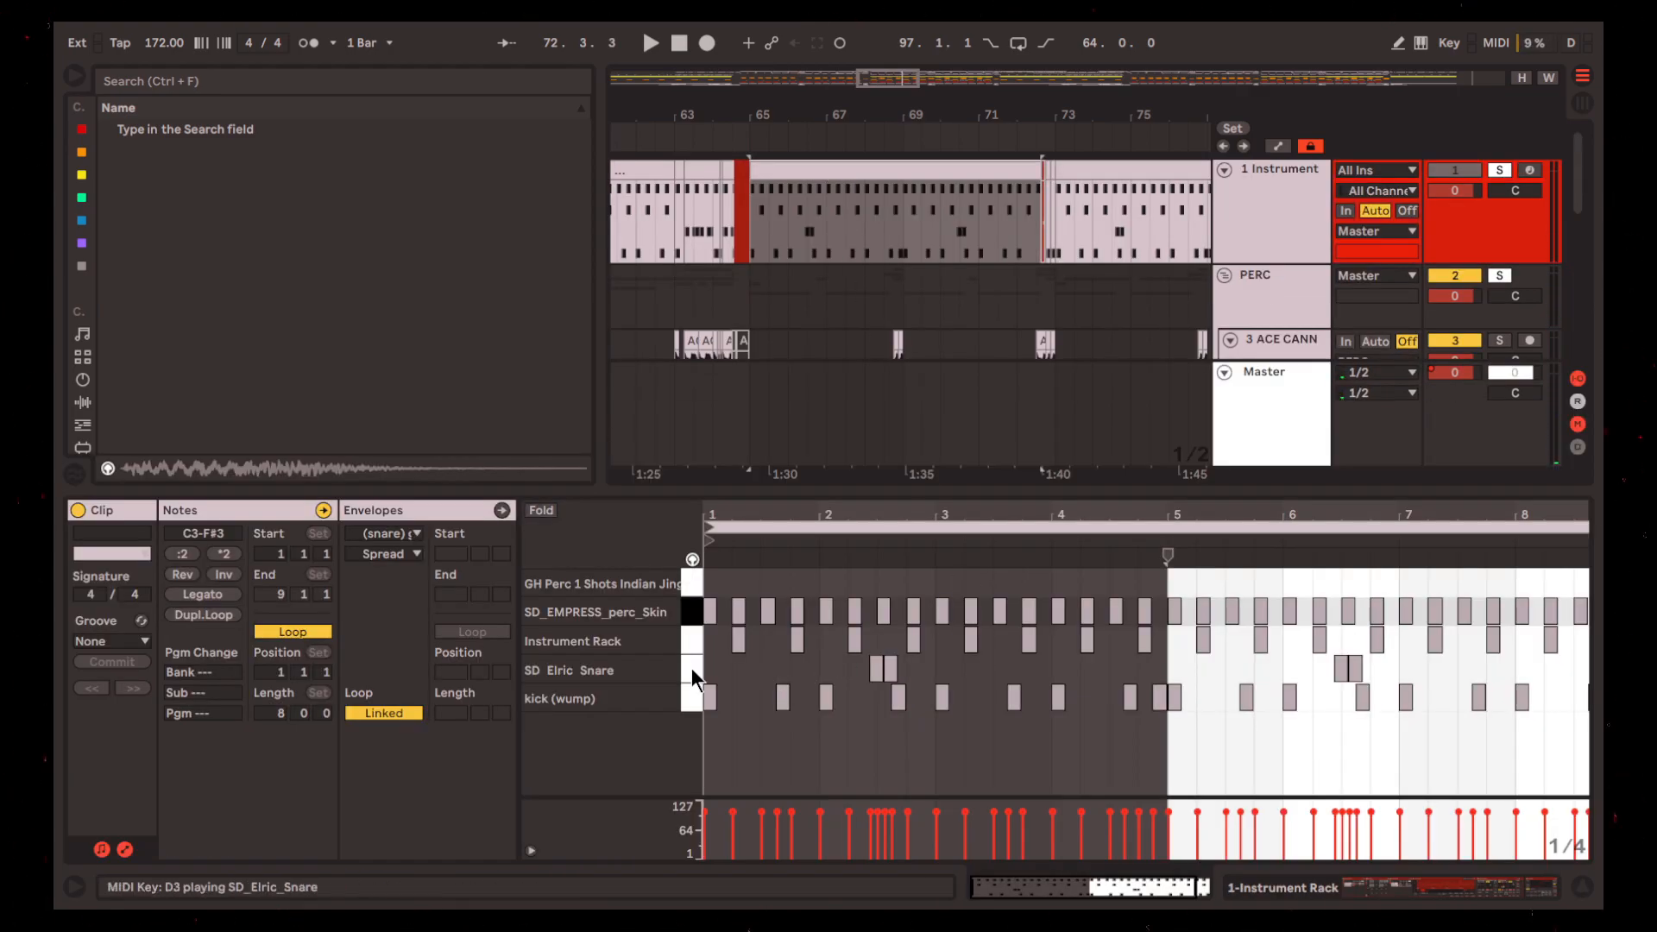
click(693, 677)
key(space)
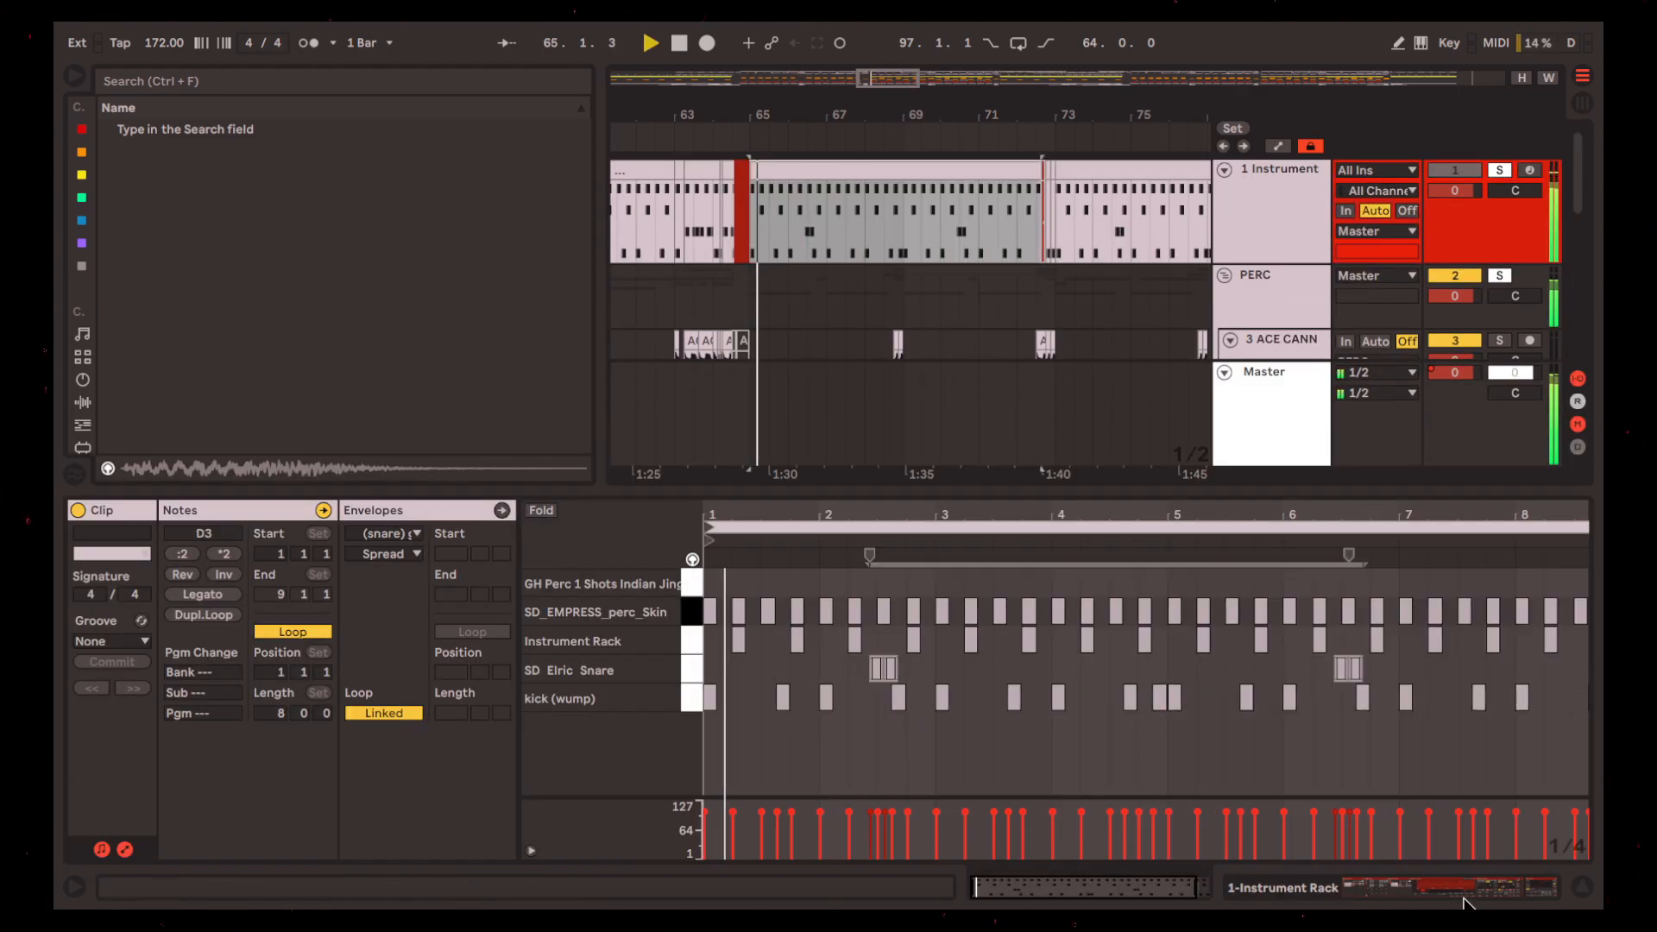
click(1572, 887)
scroll(924, 489, down, 1)
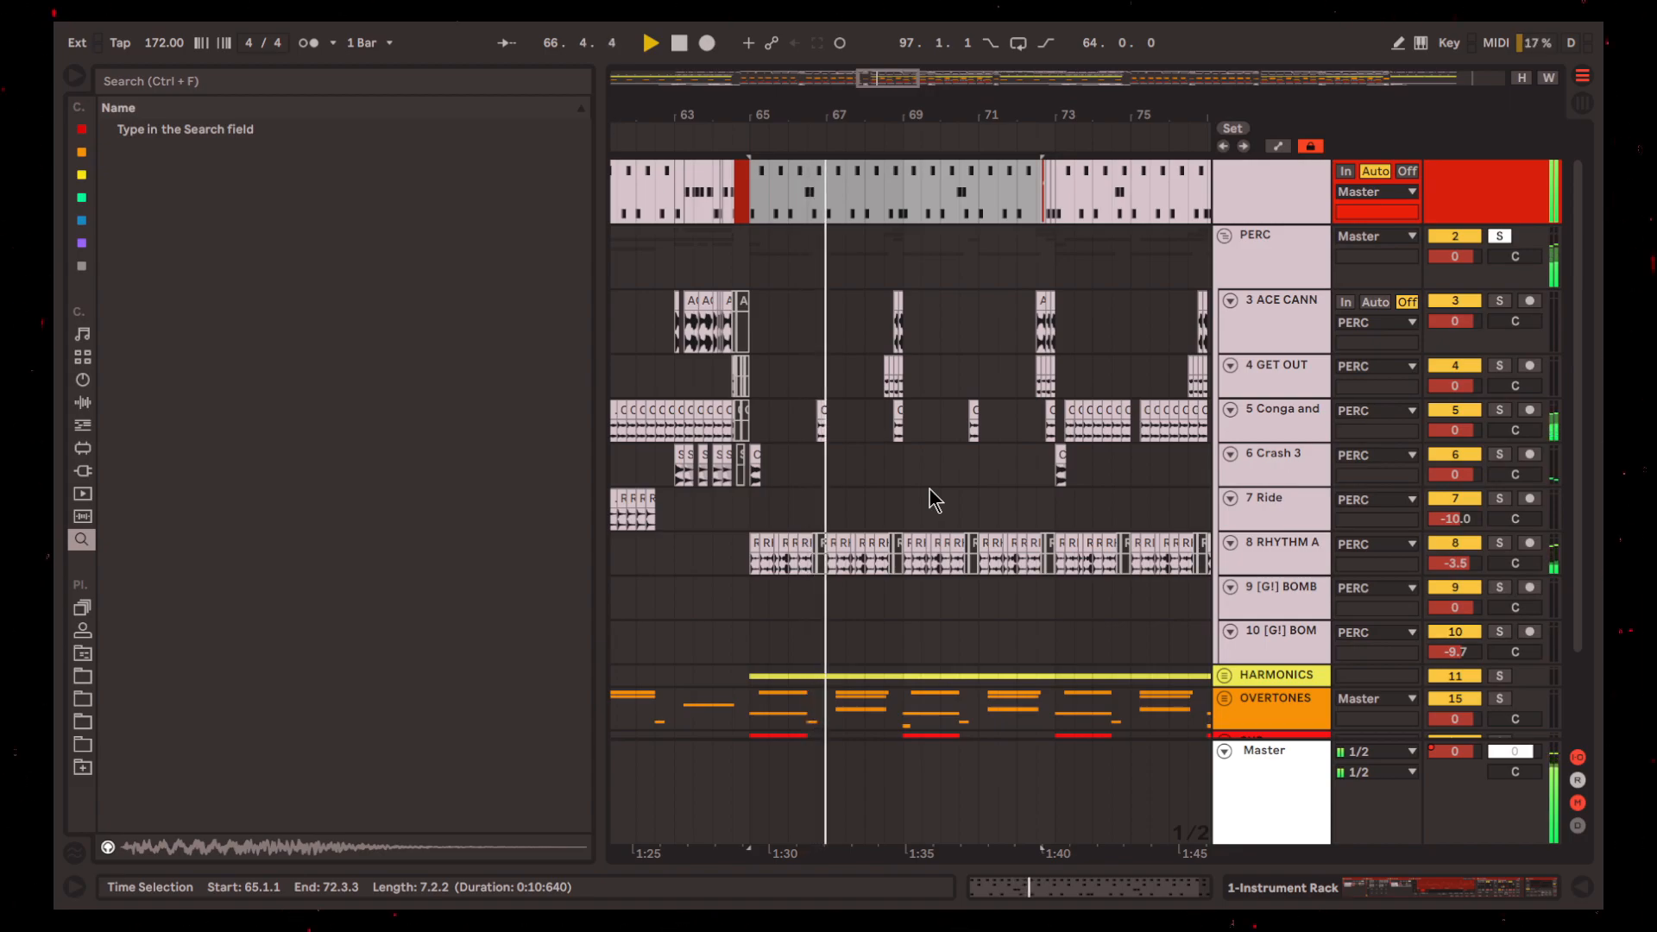
scroll(929, 490, up, 1)
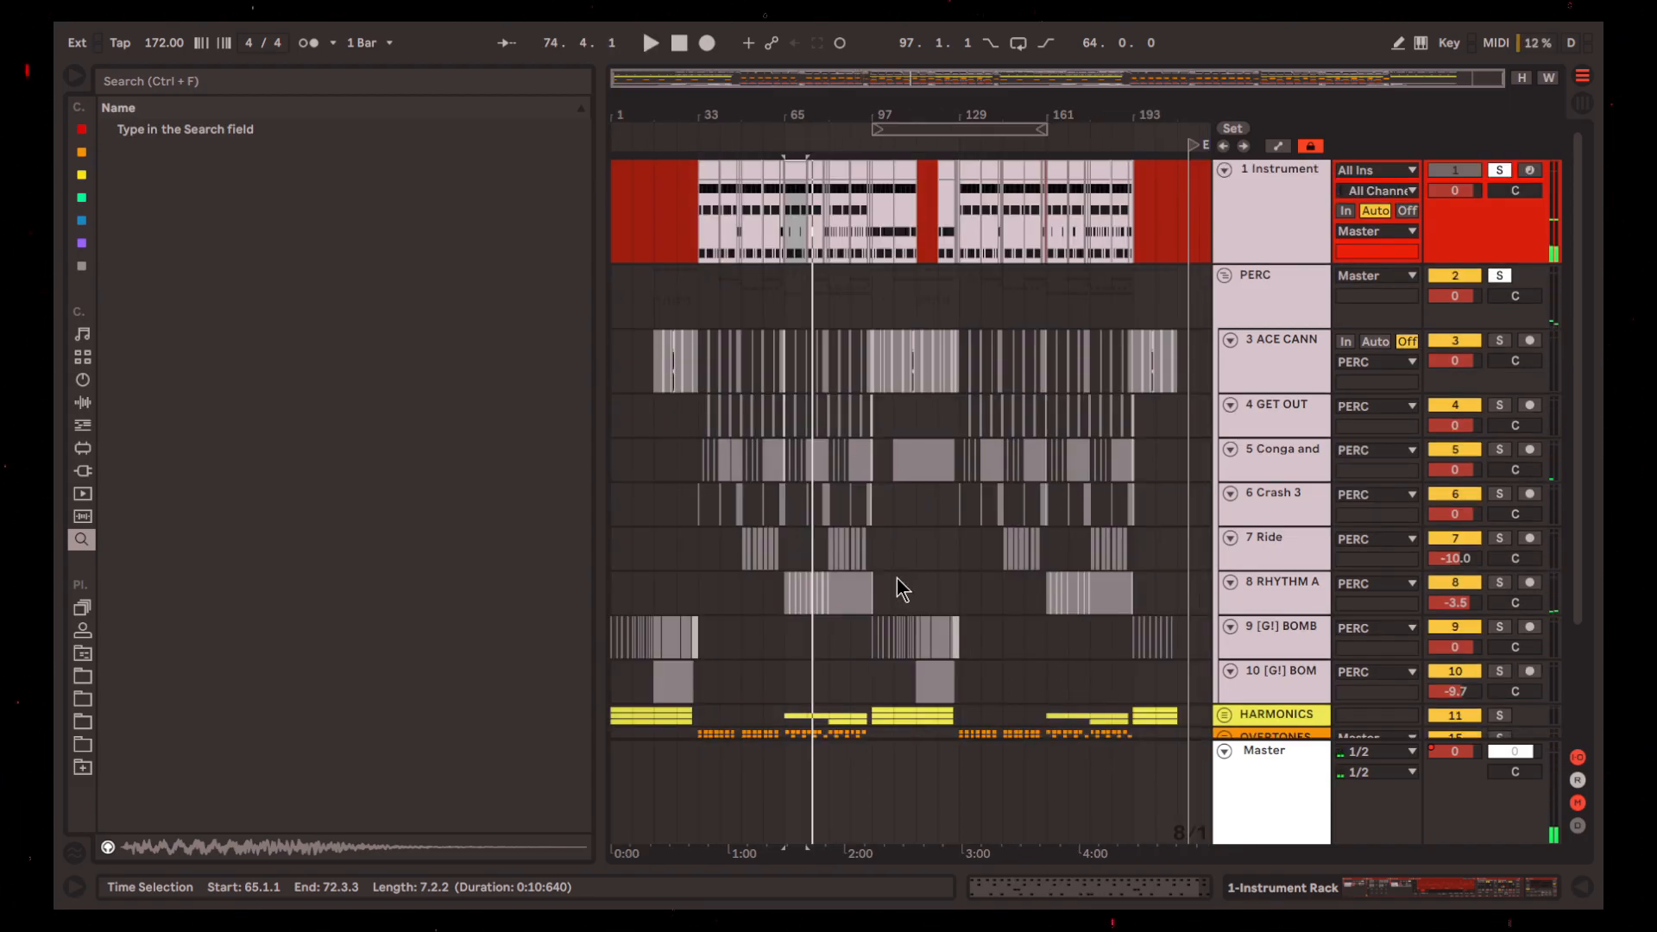
Highlight bars 1 to 97, then bars 97 to 129, across tracks 1 to 8
click(900, 577)
drag(902, 576, 582, 595)
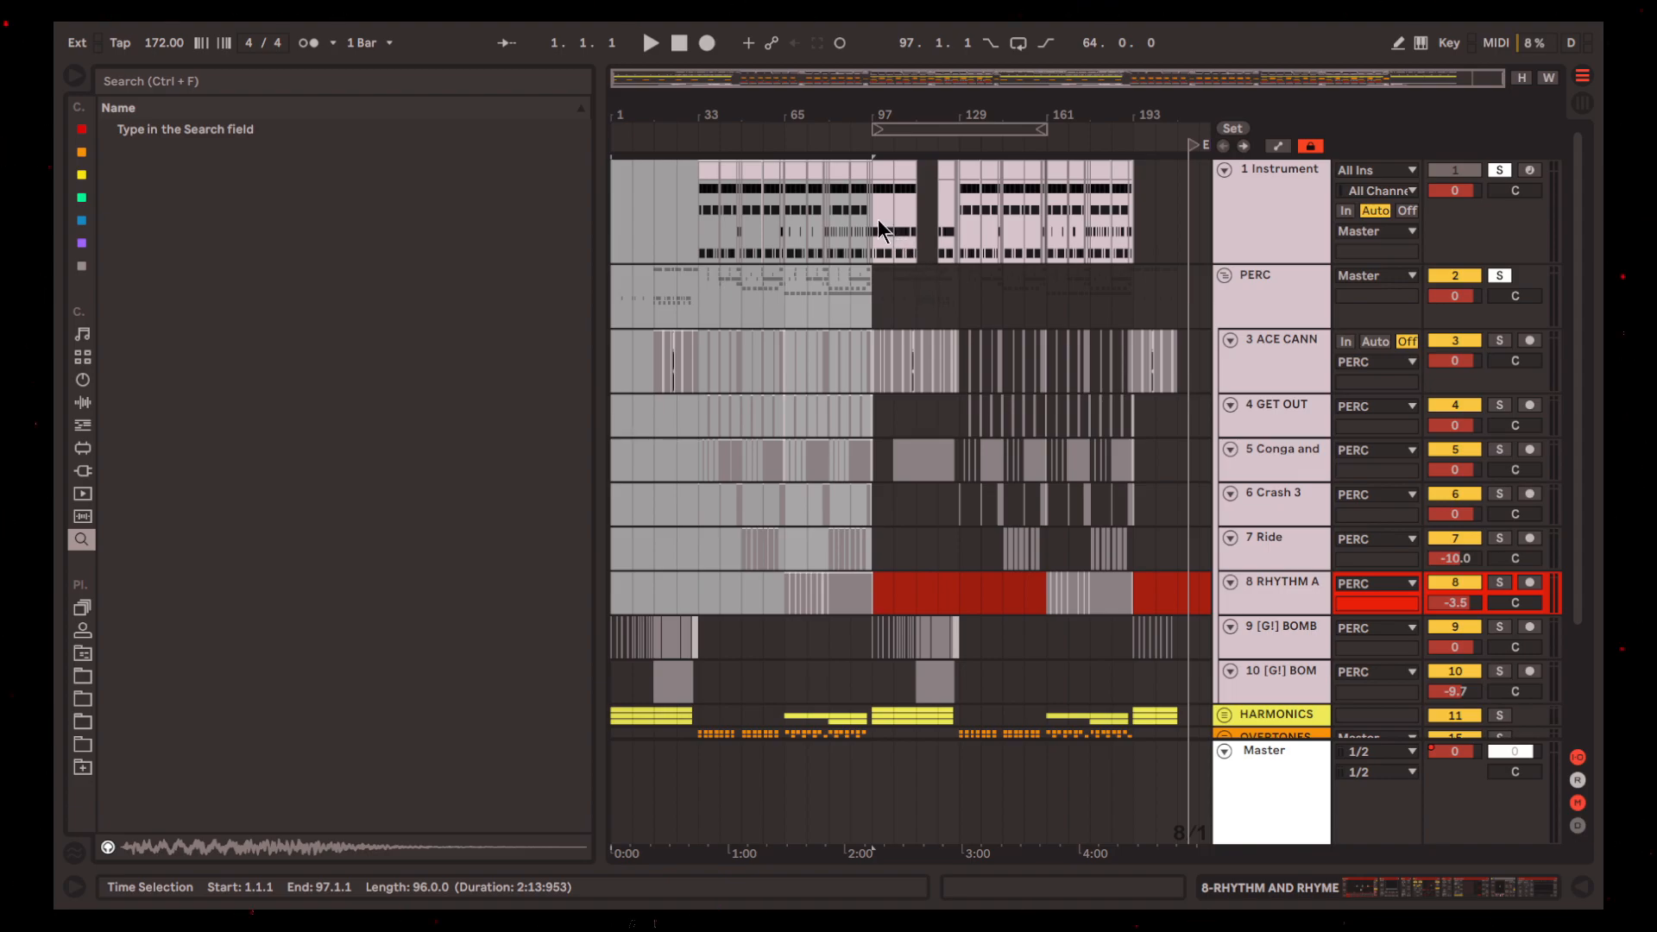
drag(877, 219, 959, 583)
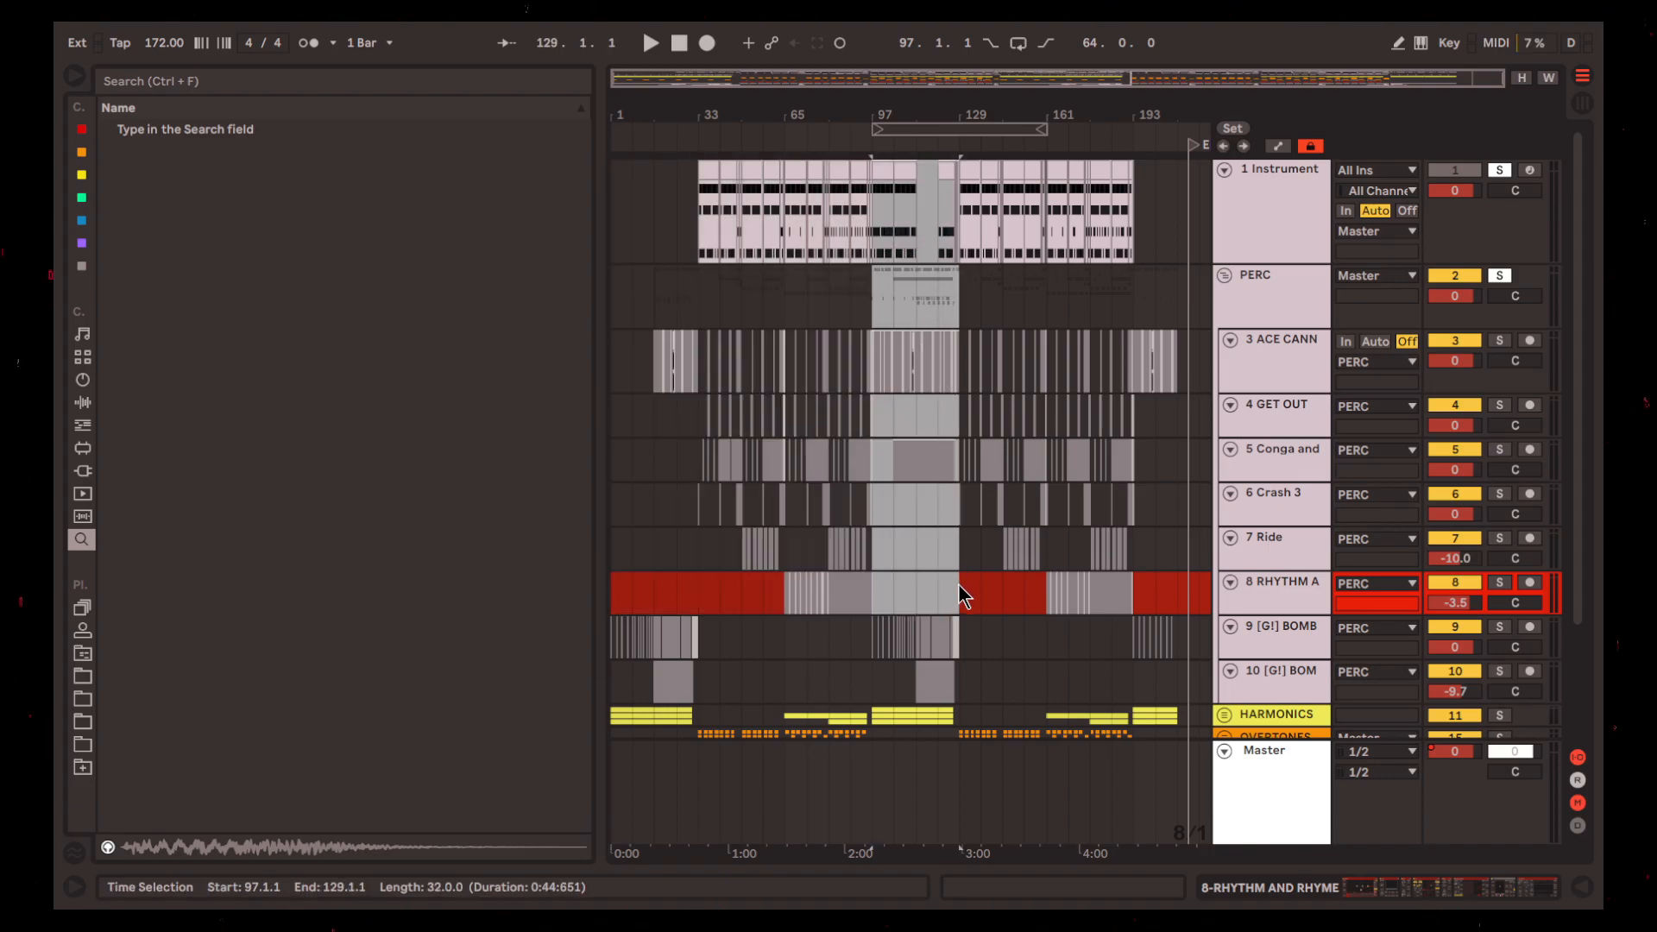
Highlight bars 1 to 129 on tracks 9 and 10, then place the insert mark at 105.1.1 on track 5 Conga and Tambourine
drag(960, 681, 592, 623)
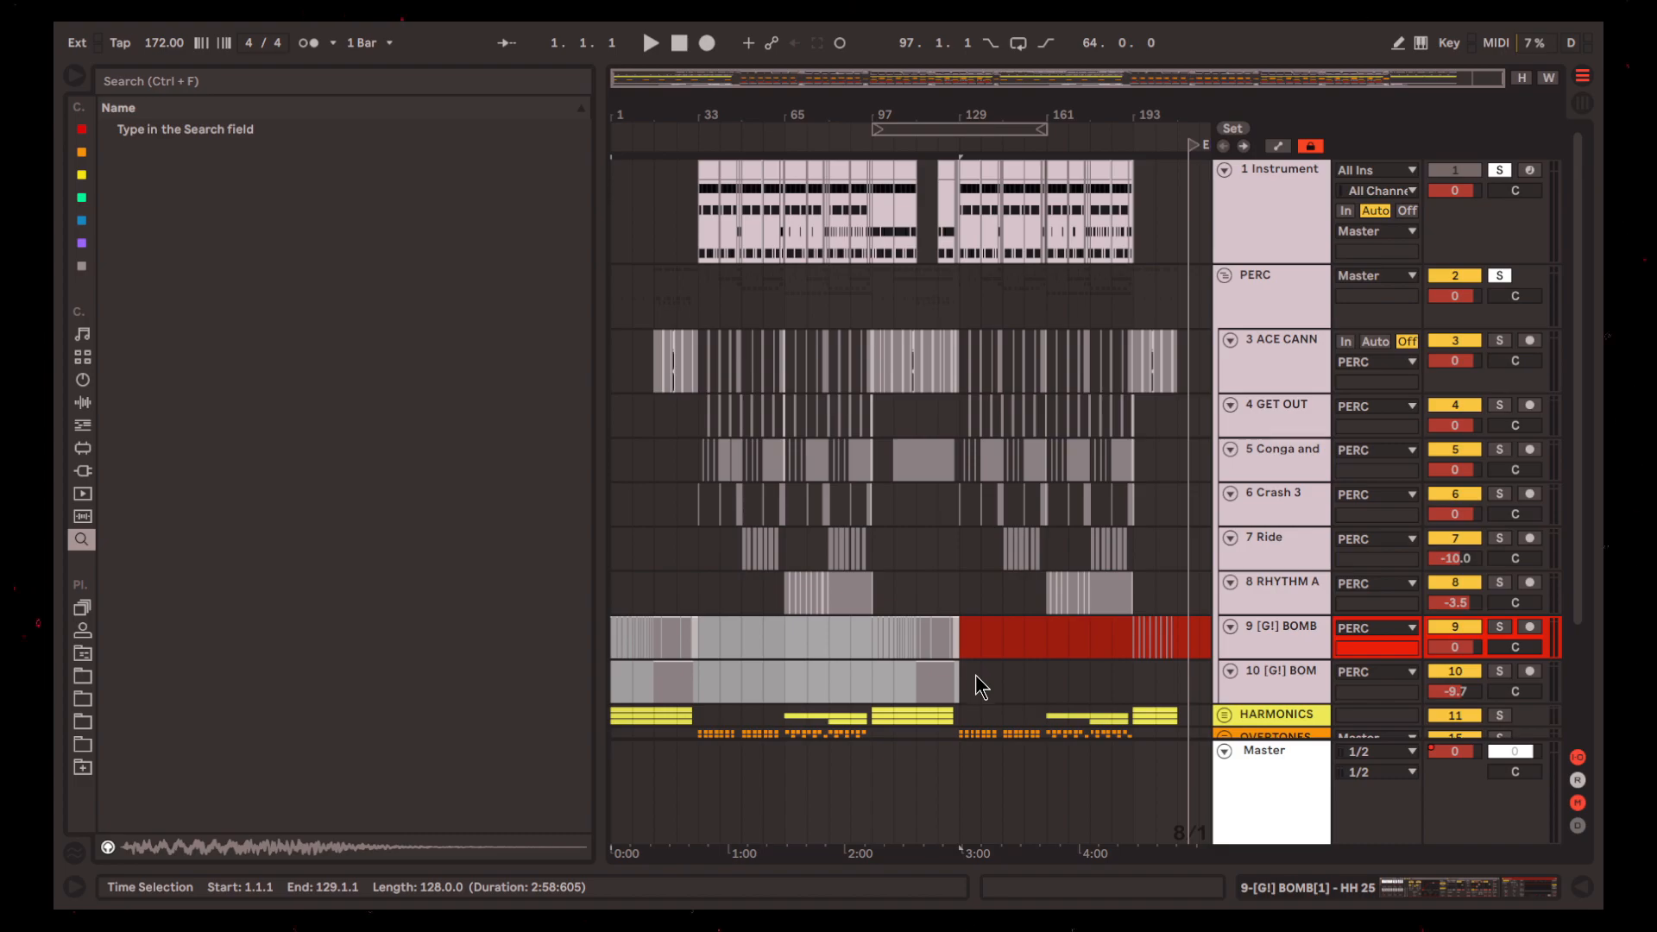
click(895, 466)
scroll(899, 466, up, 5)
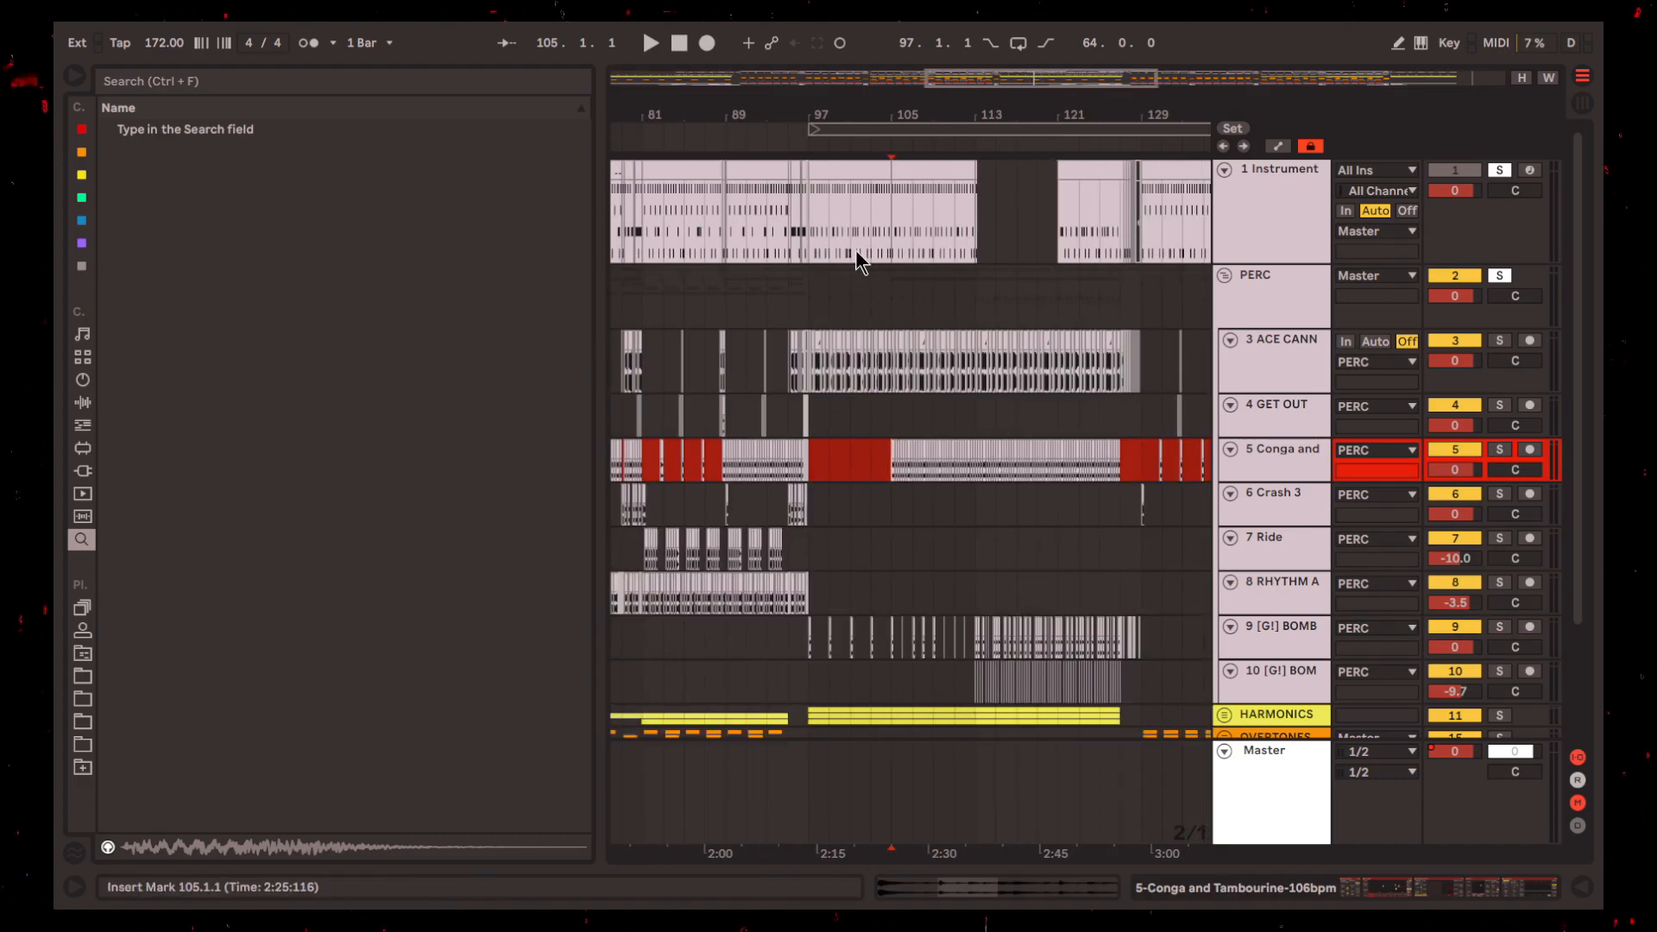
Highlight bars 97 to 105 on track 1 Instrument Rack and play the section from 97.1.1
click(852, 170)
key(space)
scroll(851, 224, up, 5)
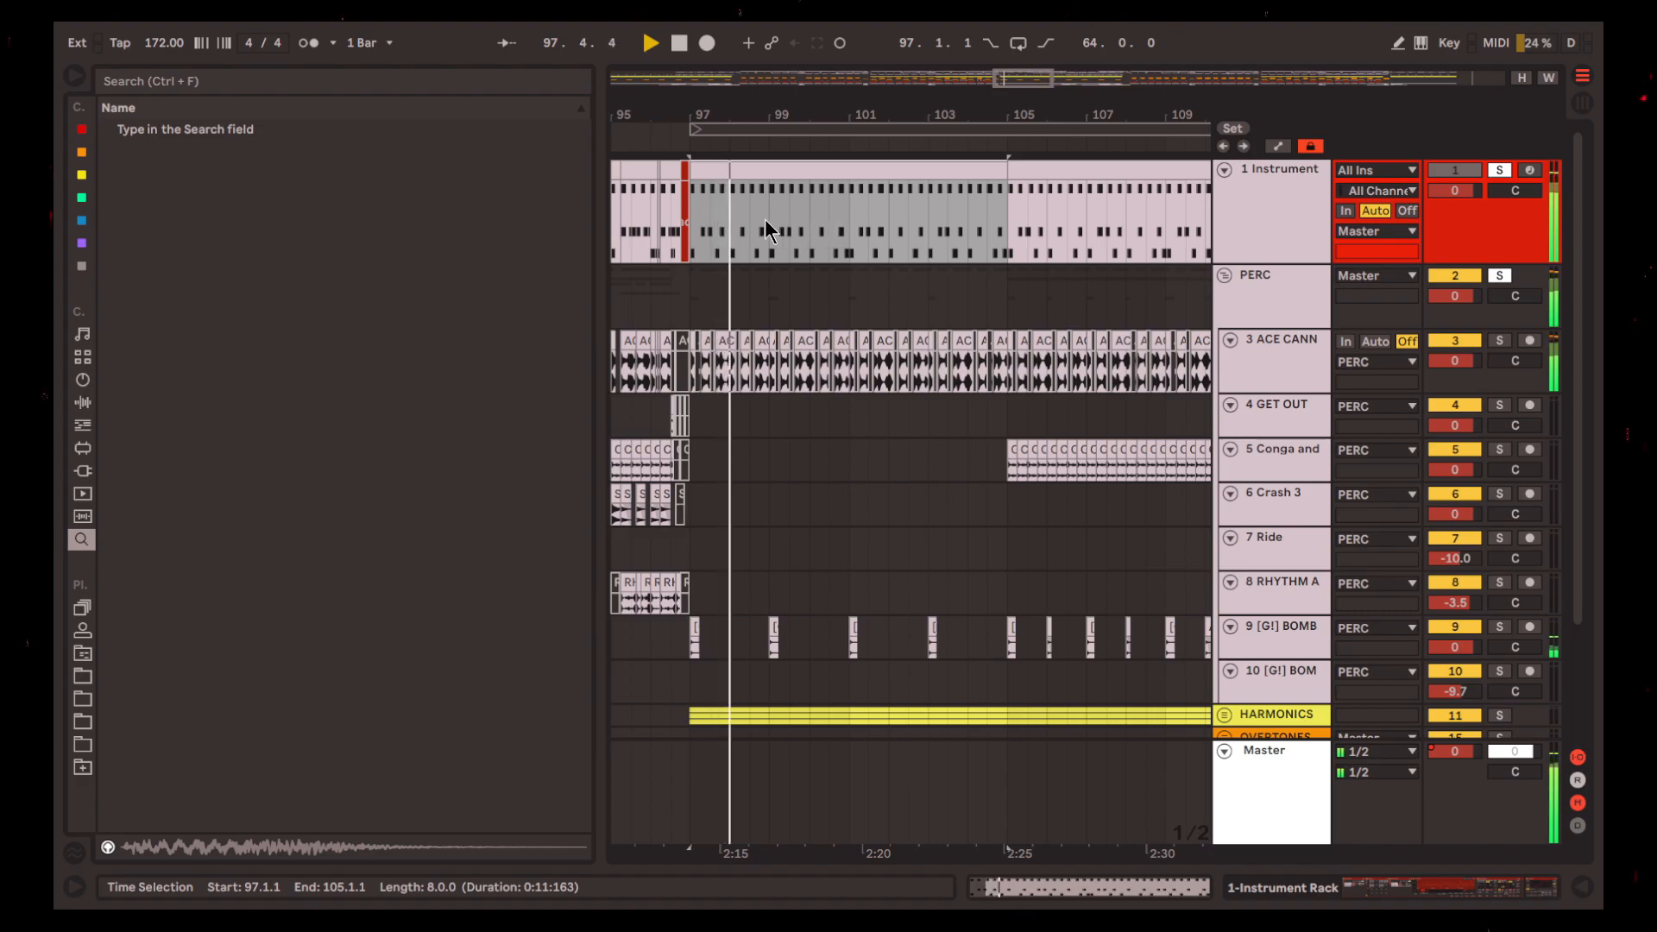
scroll(769, 276, down, 5)
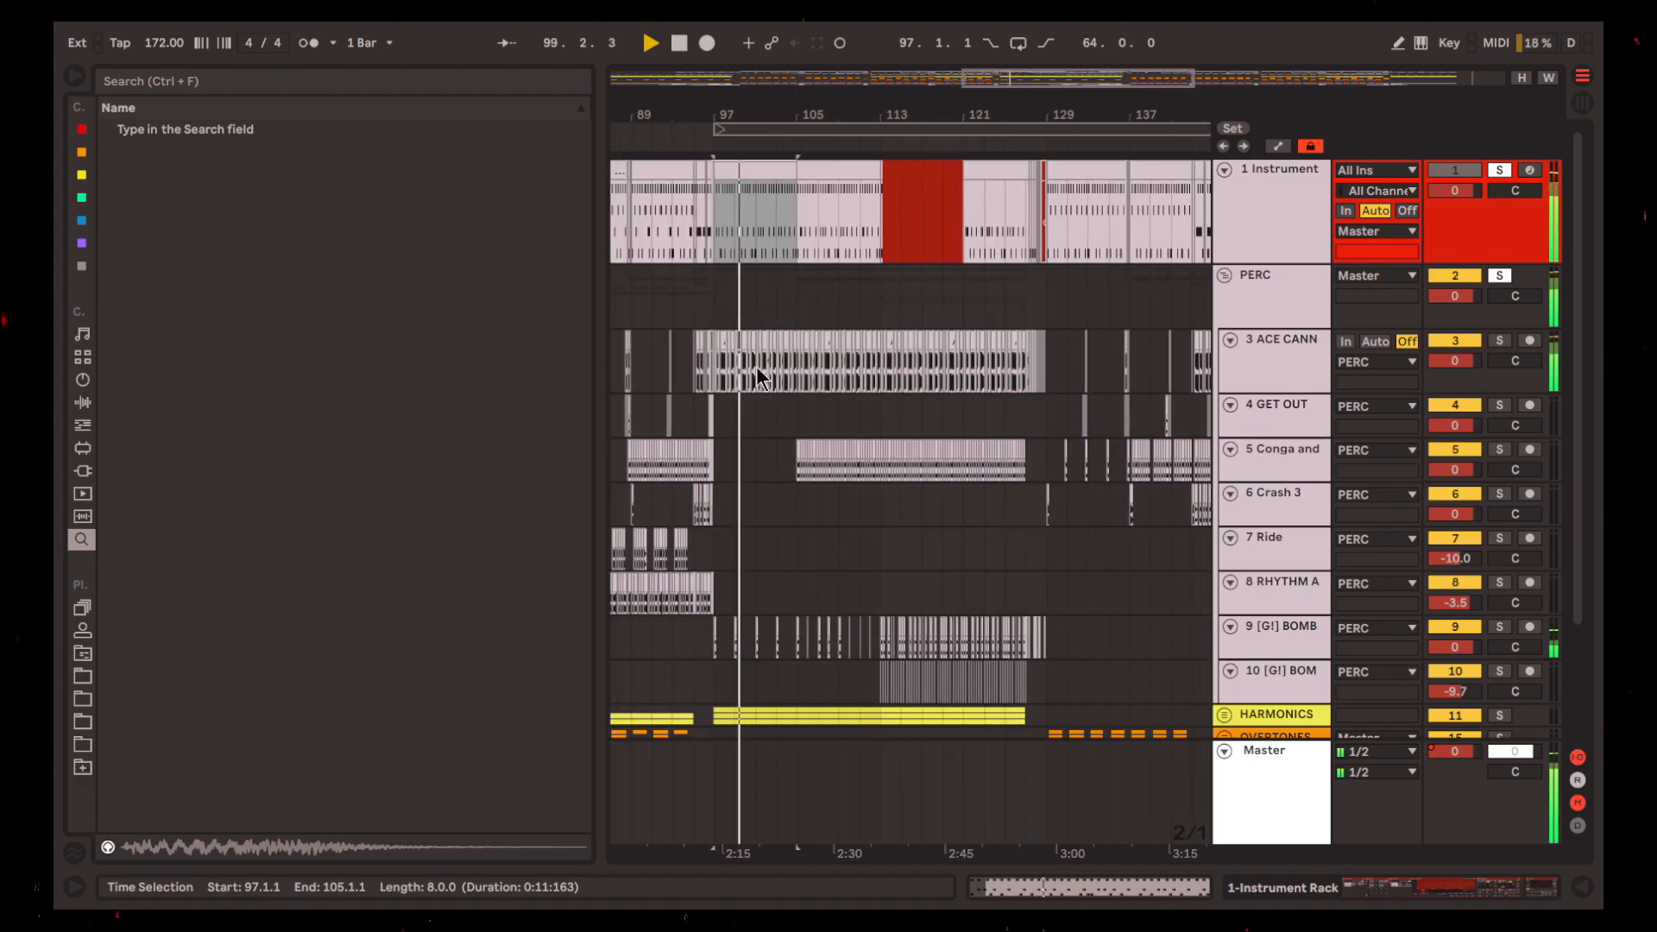
Highlight bars 113 to 129 from track 3 ACE CANNON, then place the insert mark at 129.1.1 on the PERC group
scroll(939, 433, down, 3)
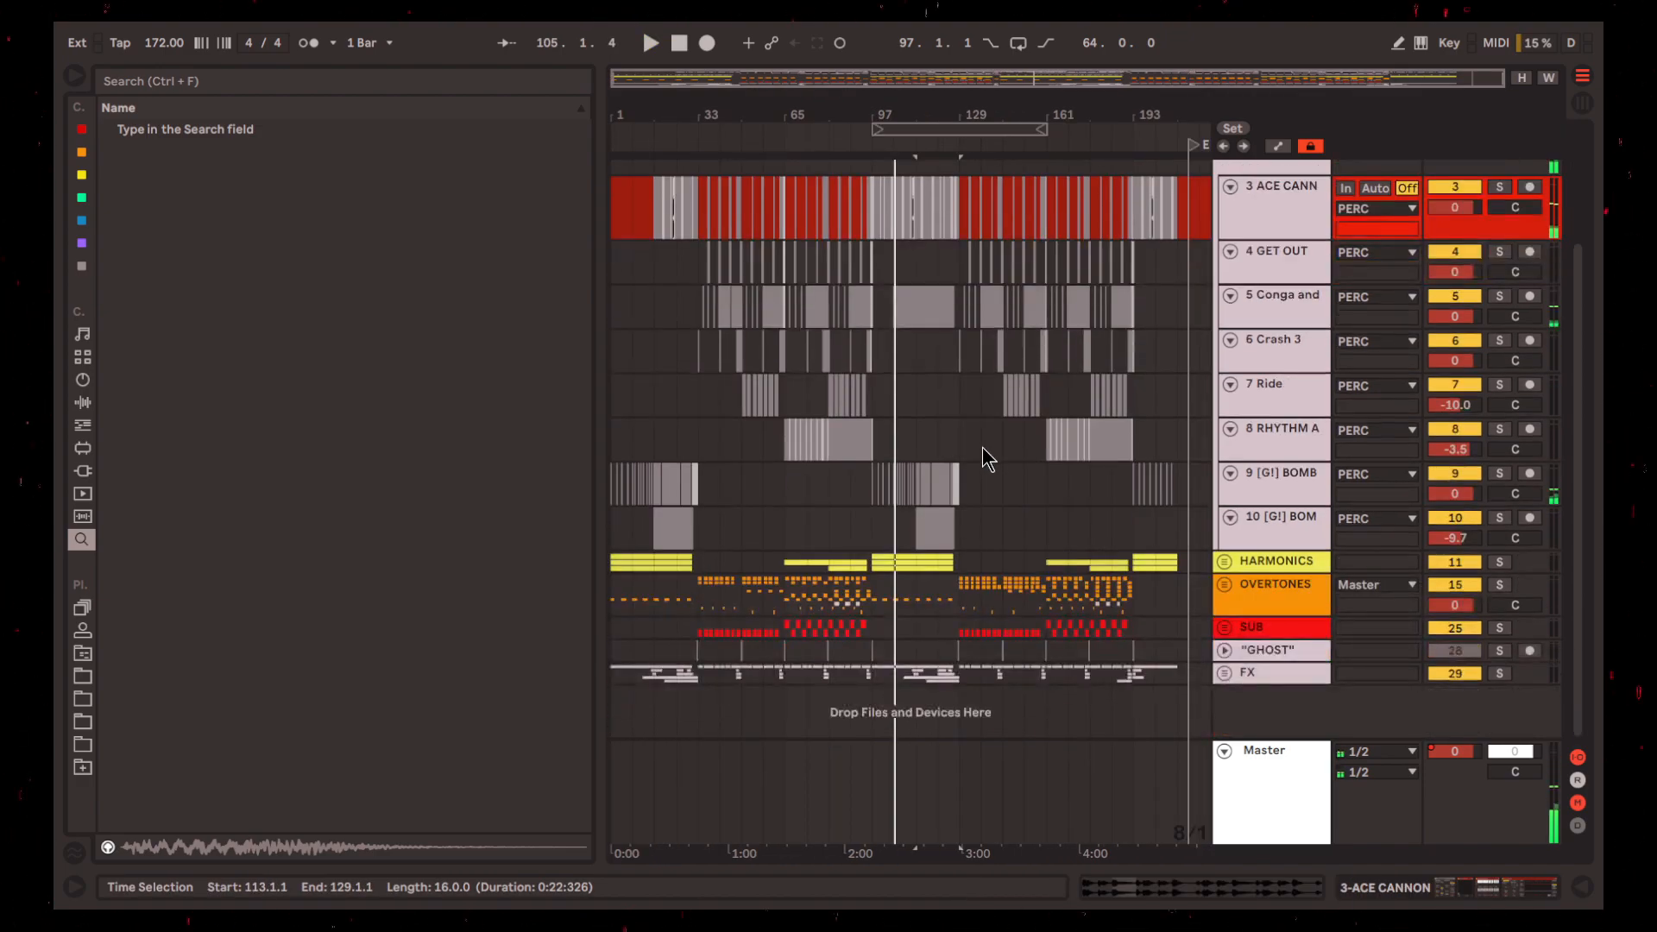
scroll(1000, 462, up, 3)
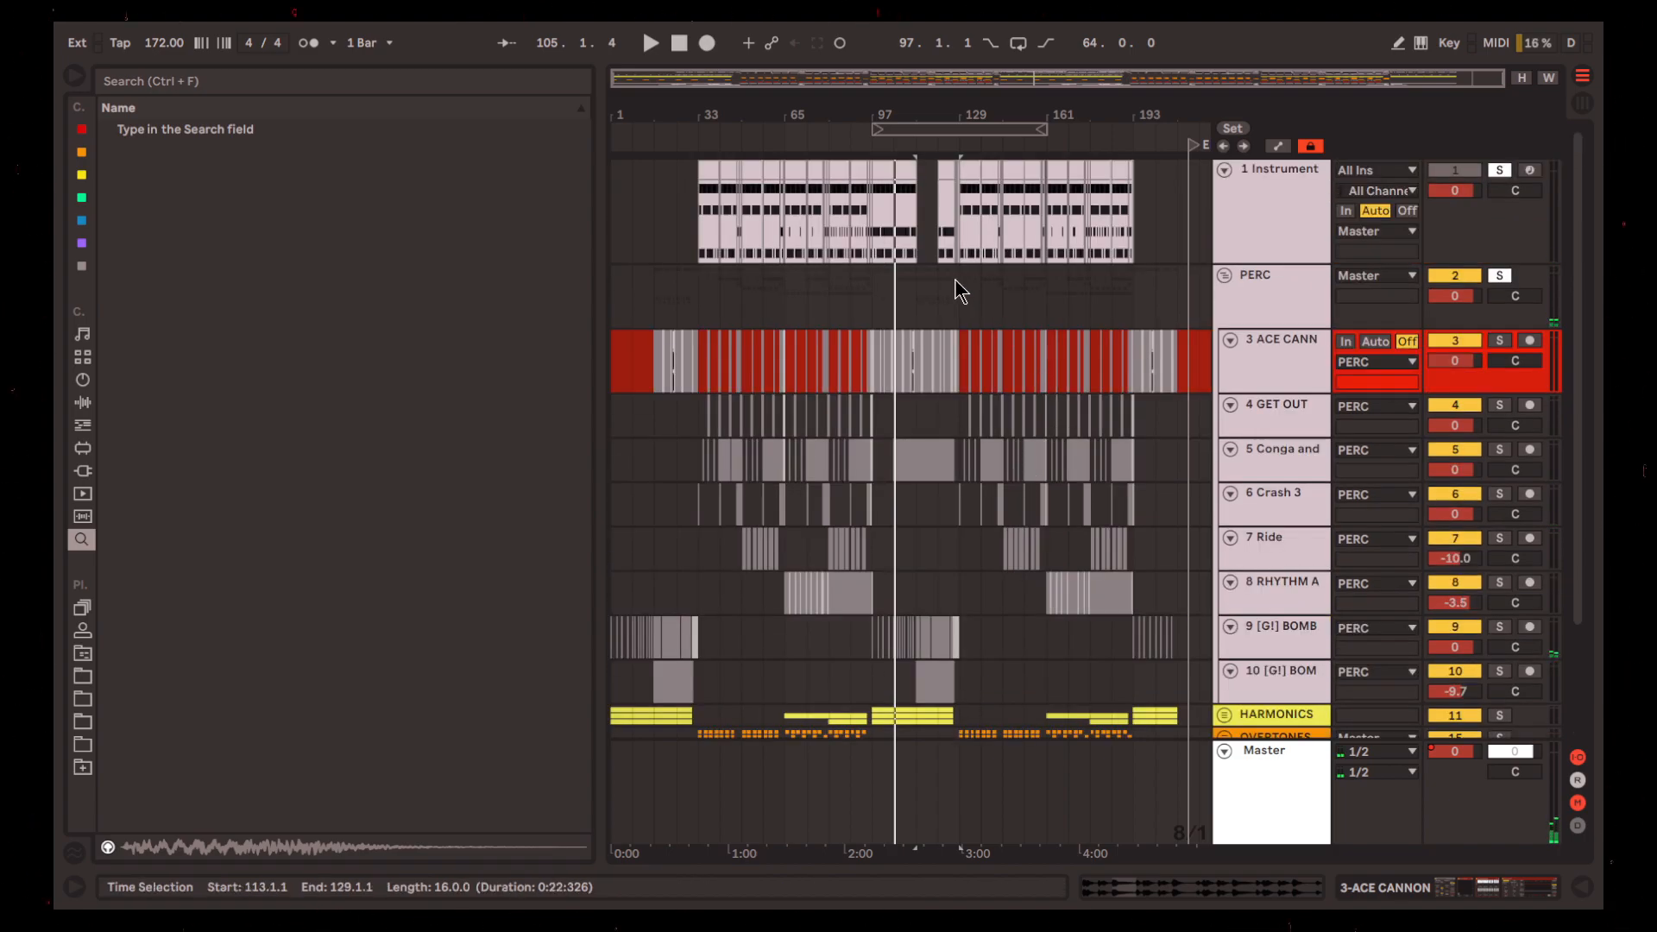
click(888, 286)
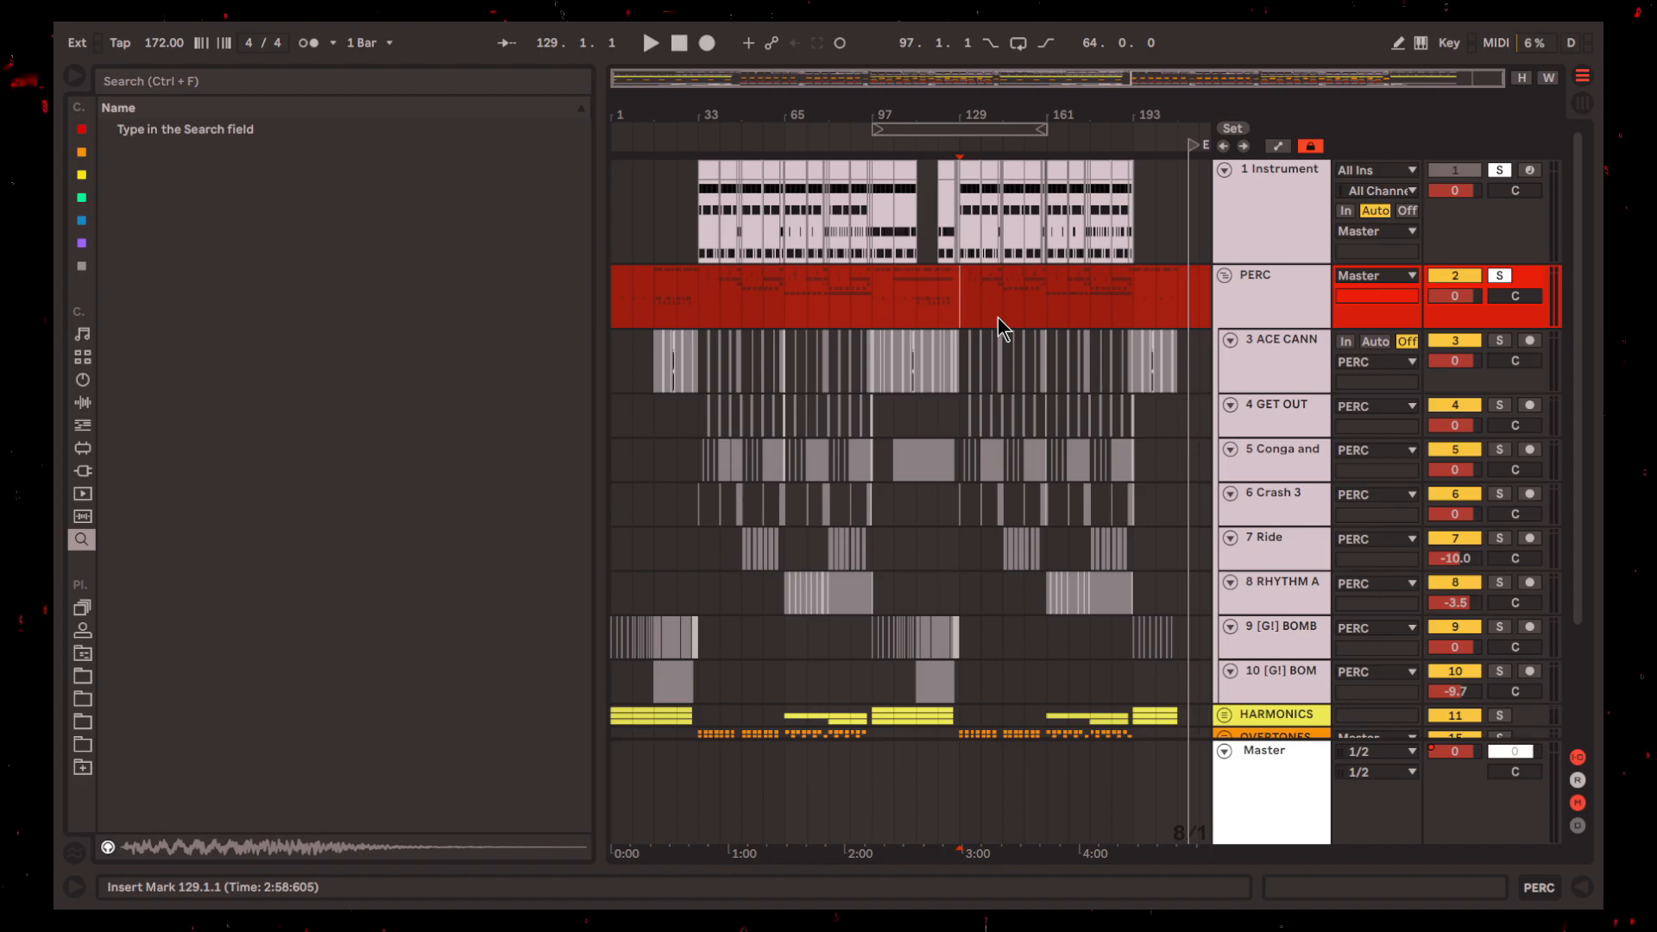
Unfold the HARMONICS group to show its Serum and Cymatics tracks
scroll(998, 317, down, 3)
click(1221, 565)
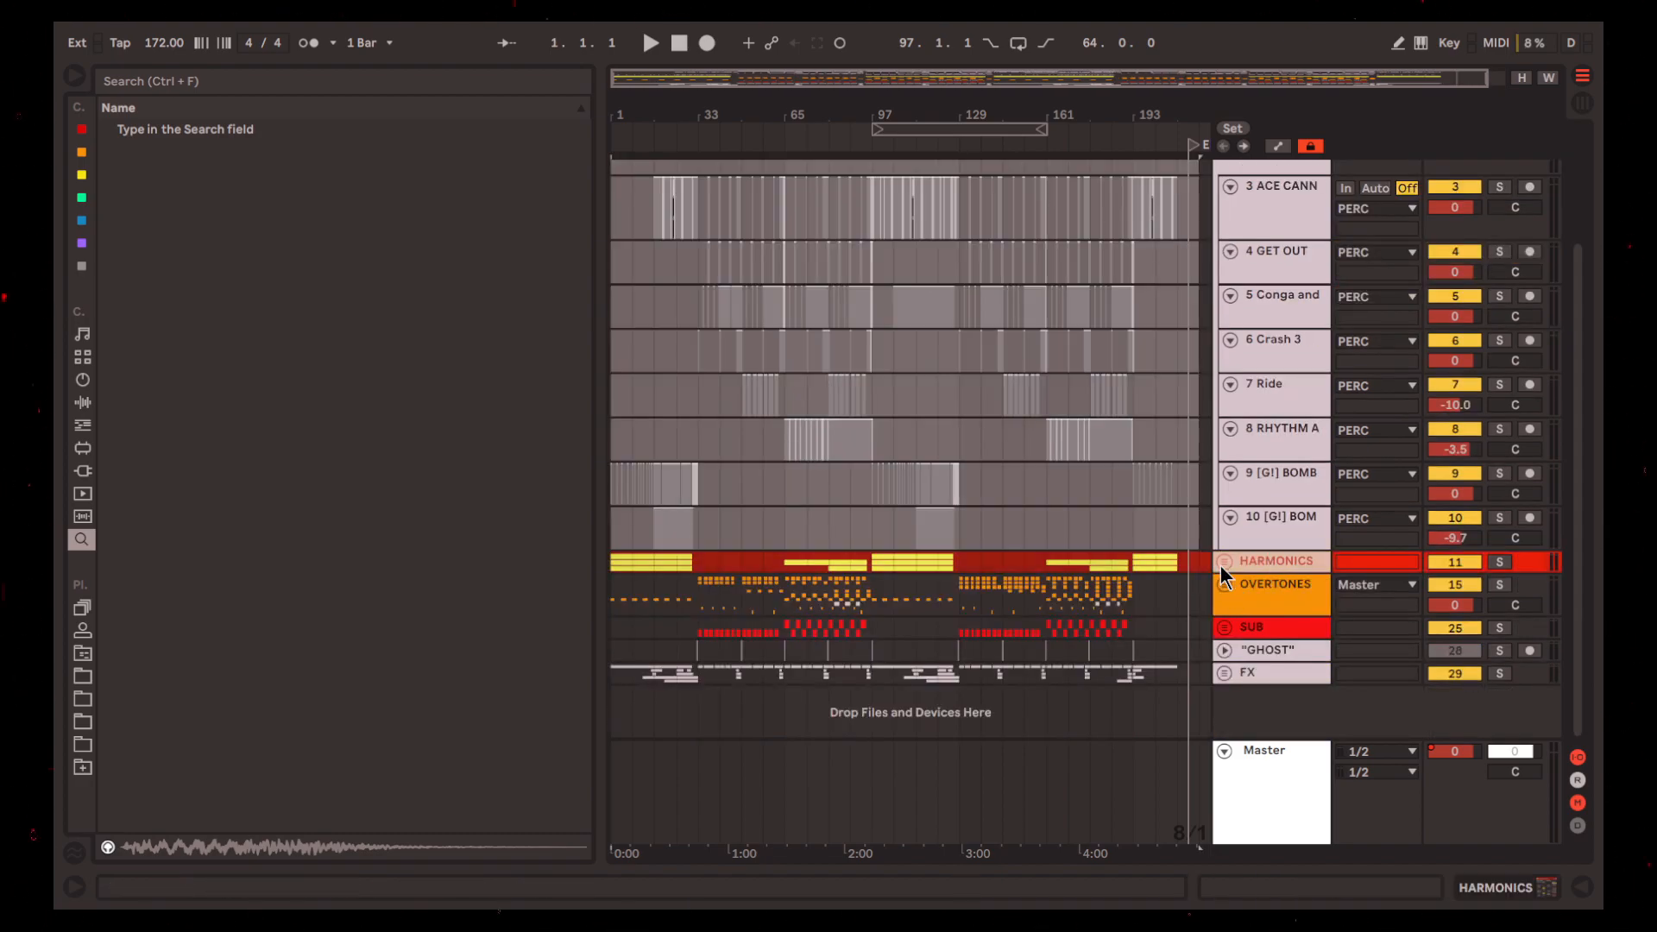
click(1224, 562)
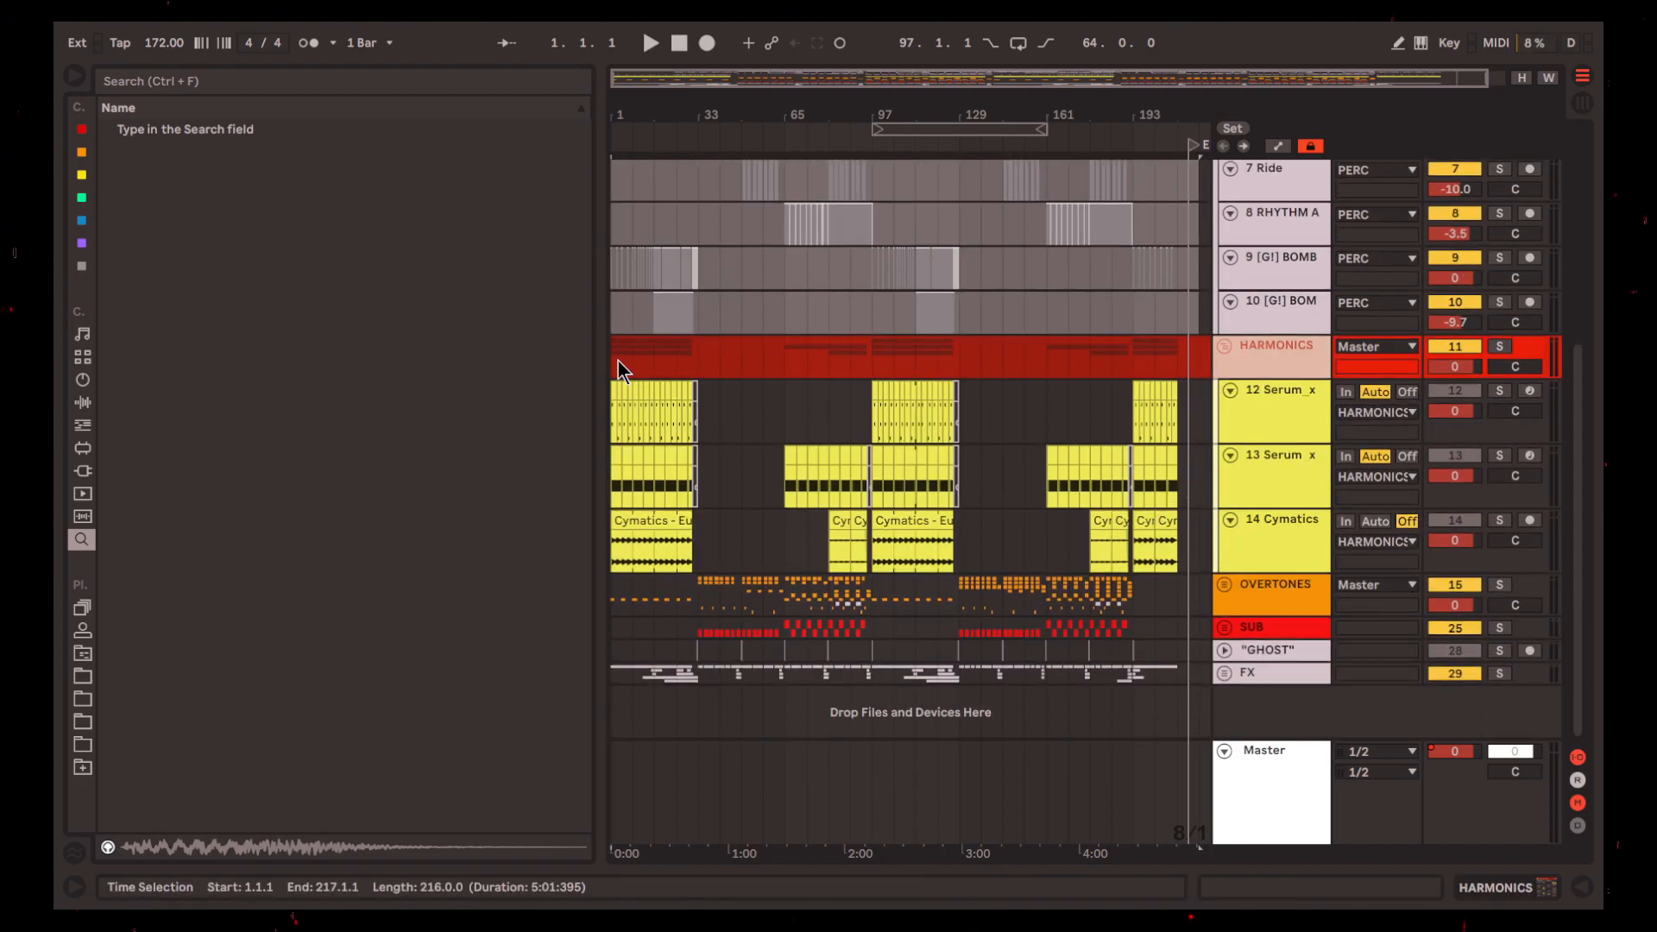
Solo the HARMONICS group and play it from bar 1
click(616, 361)
key(s)
scroll(640, 440, up, 10)
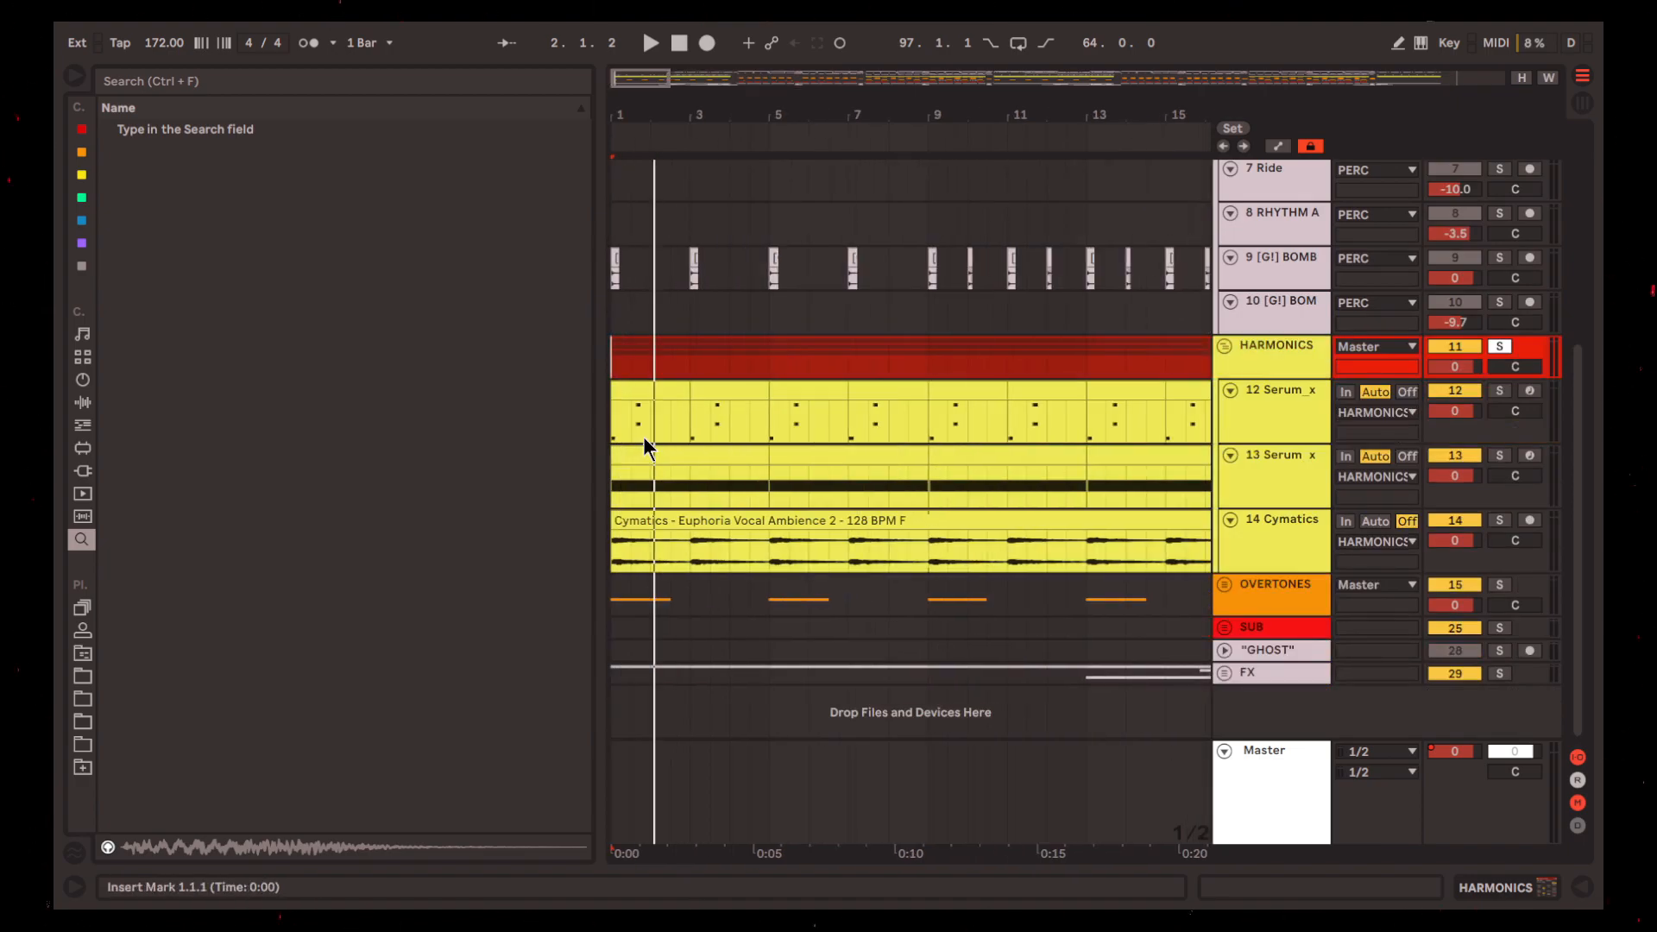
scroll(643, 440, up, 5)
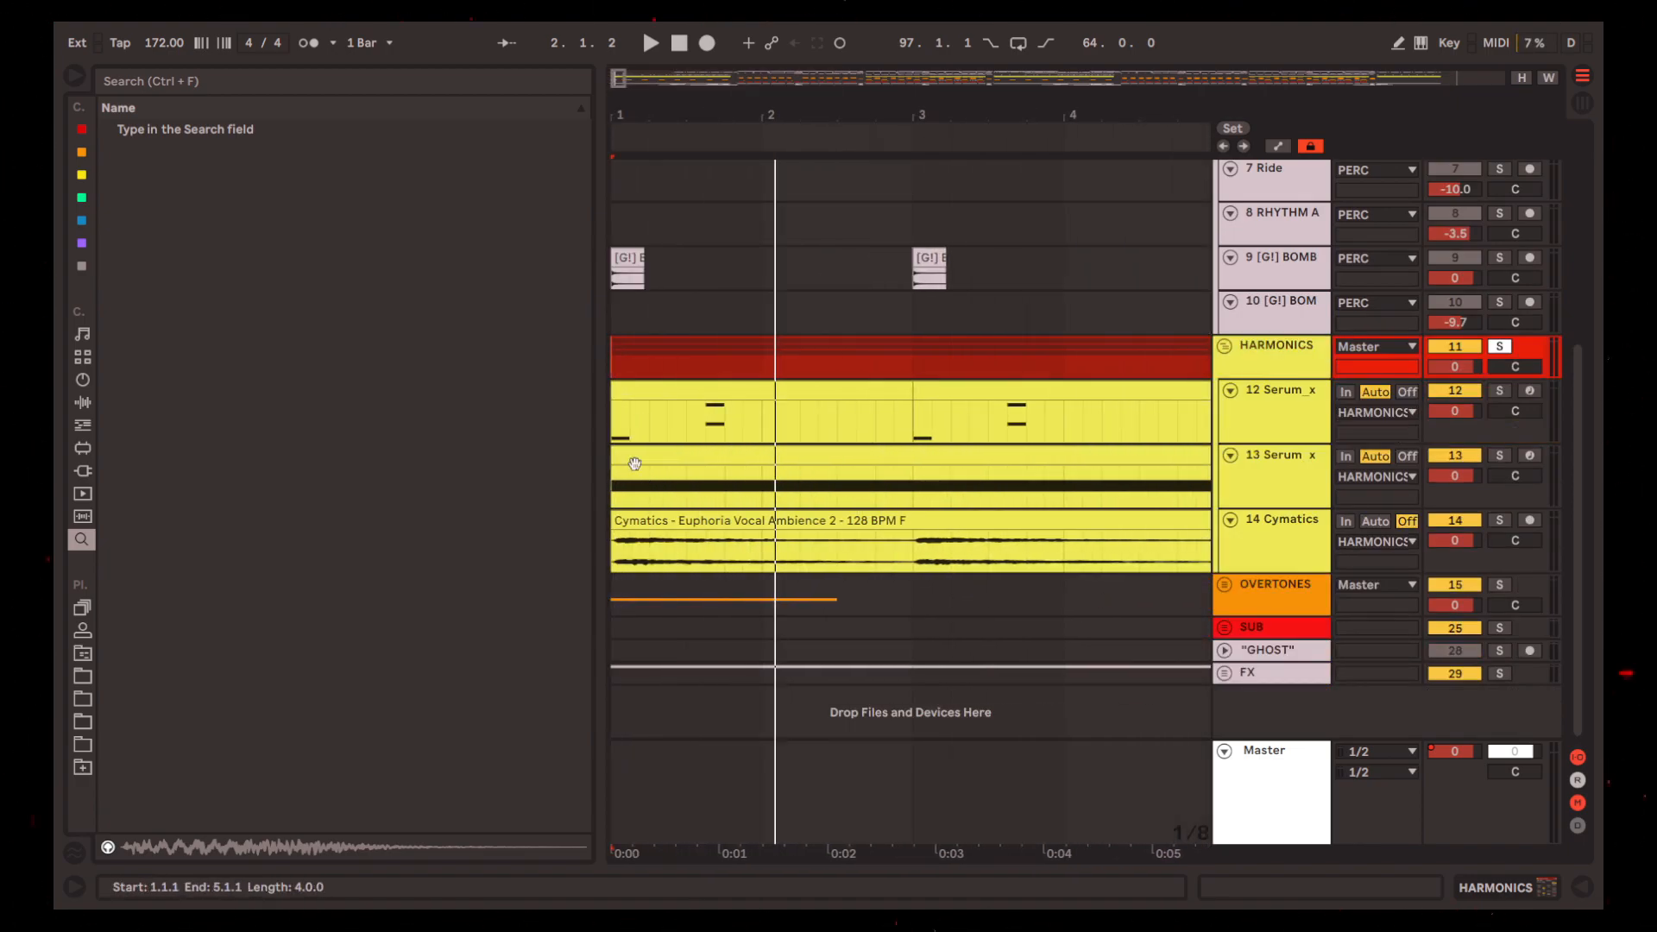
scroll(634, 464, down, 5)
key(space)
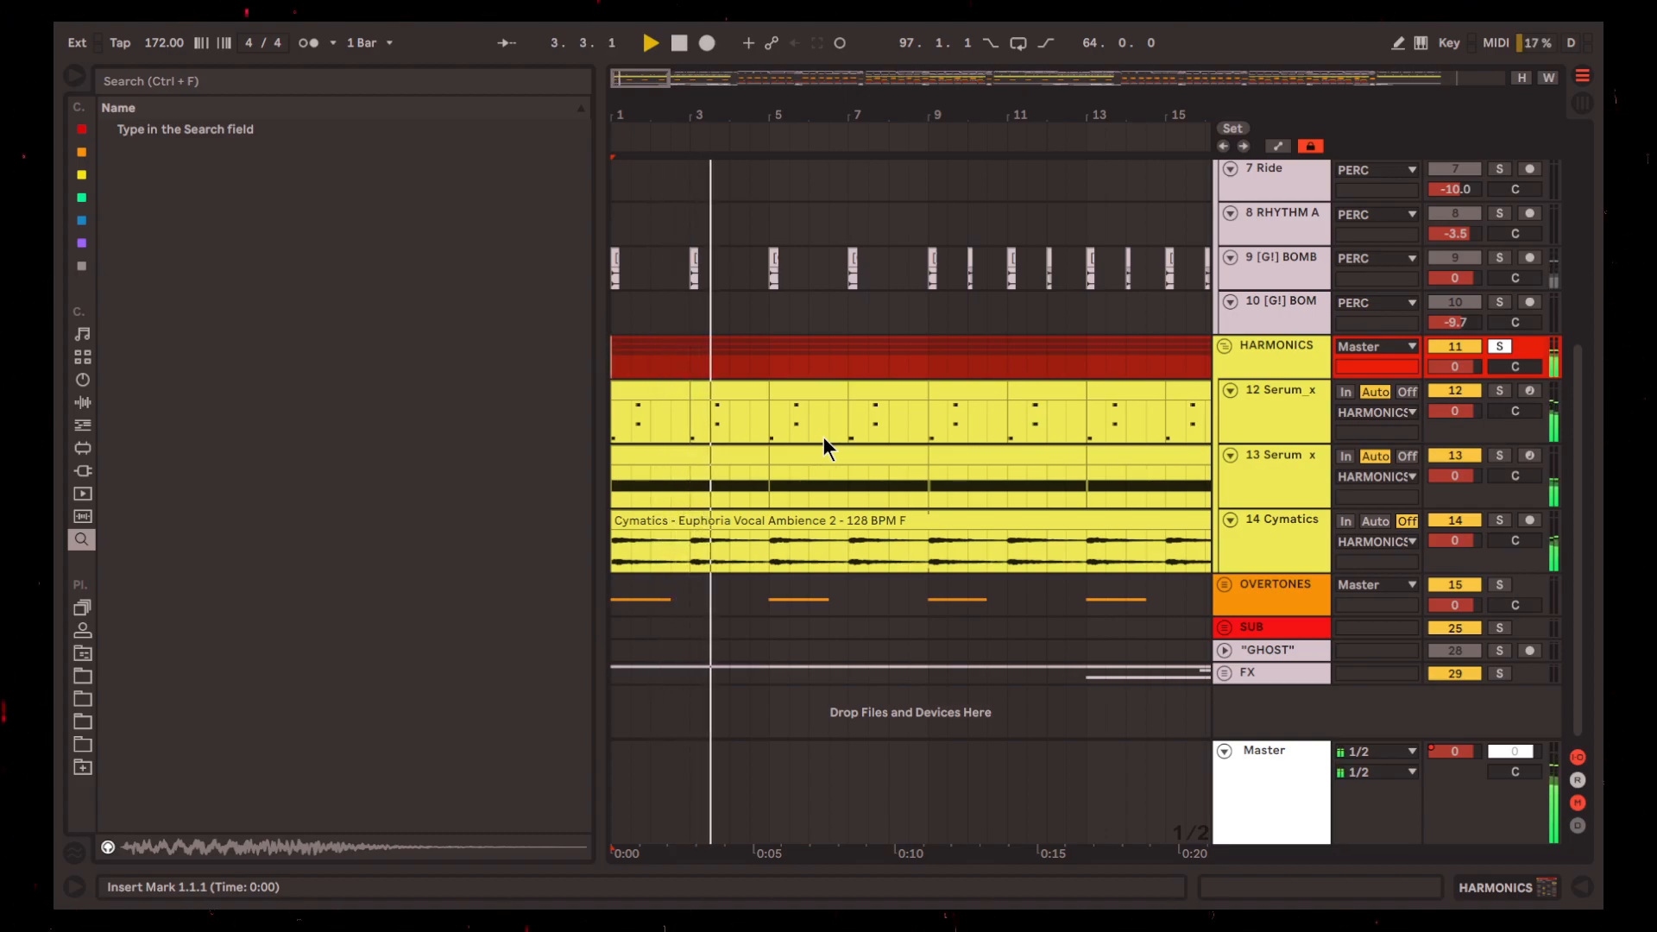
key(space)
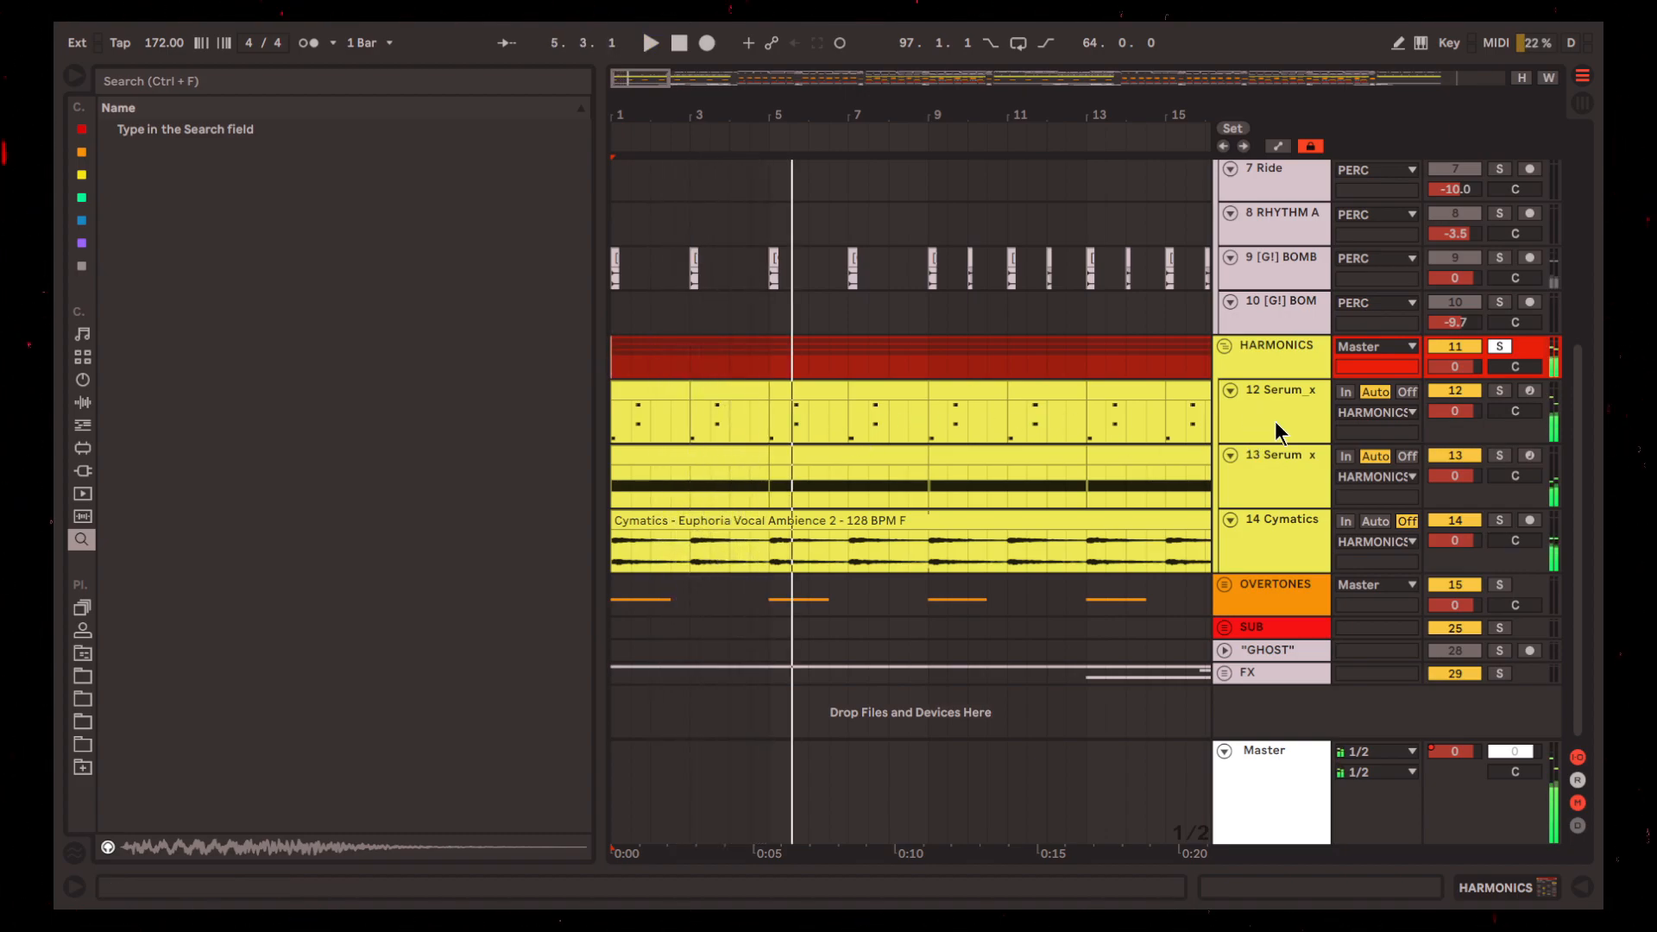
Solo track 12 Serum, play it from bar 1 with bars 1 to 3 highlighted, and show its device chain with the WASHOUT RACK
click(1275, 423)
click(656, 393)
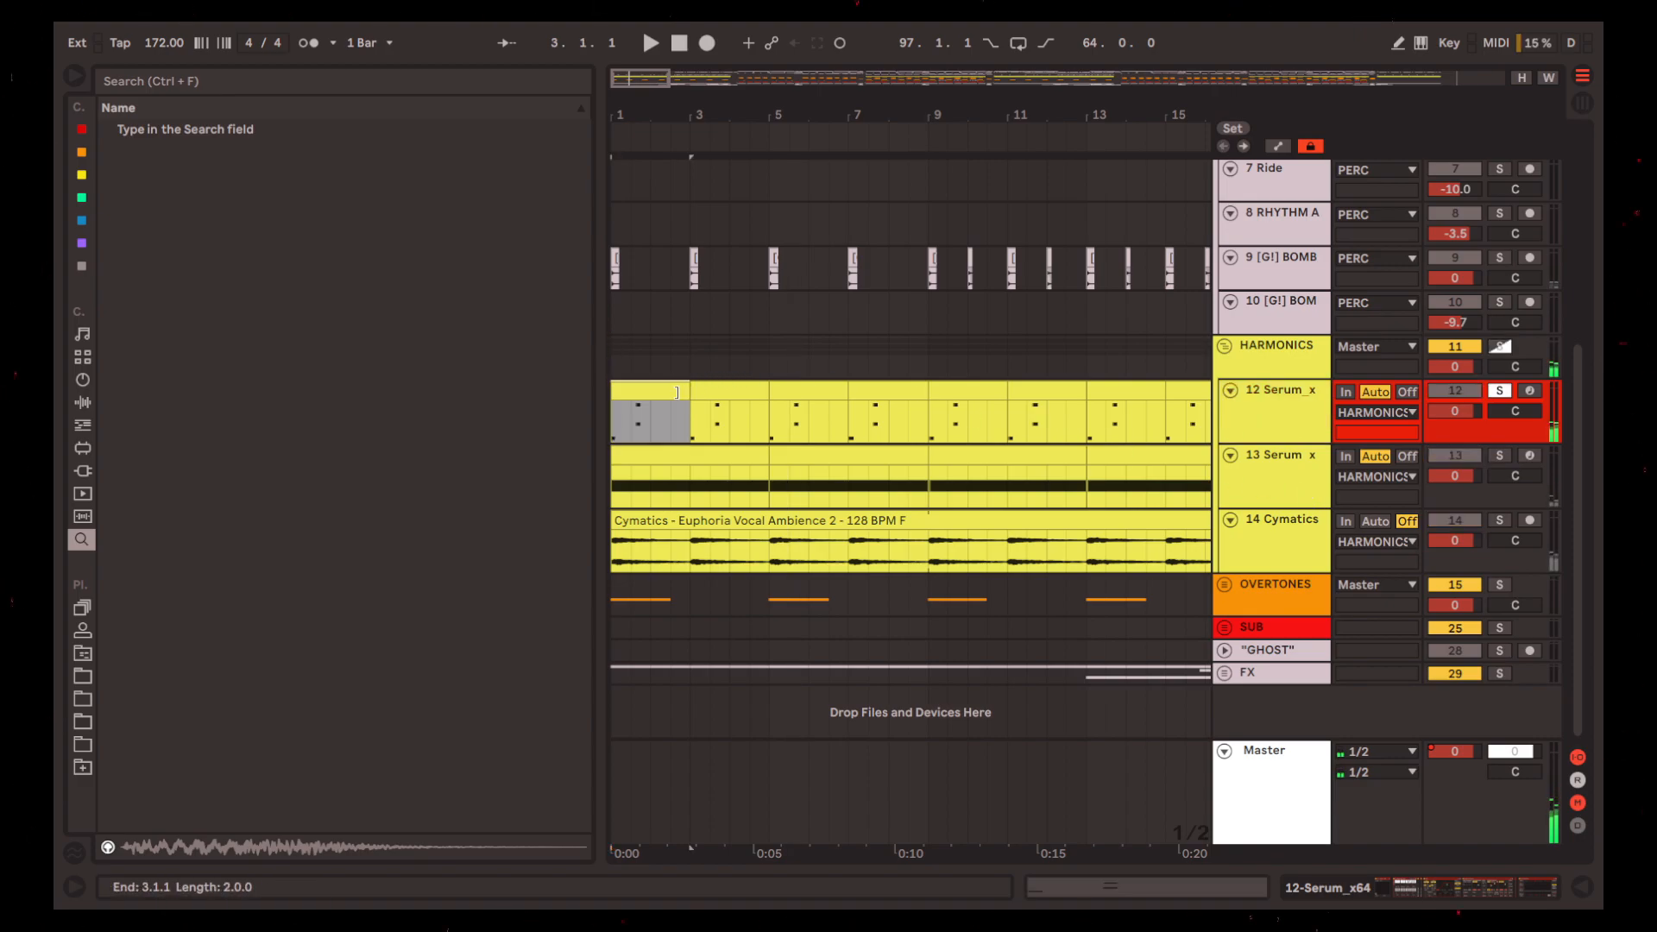
key(space)
click(1430, 889)
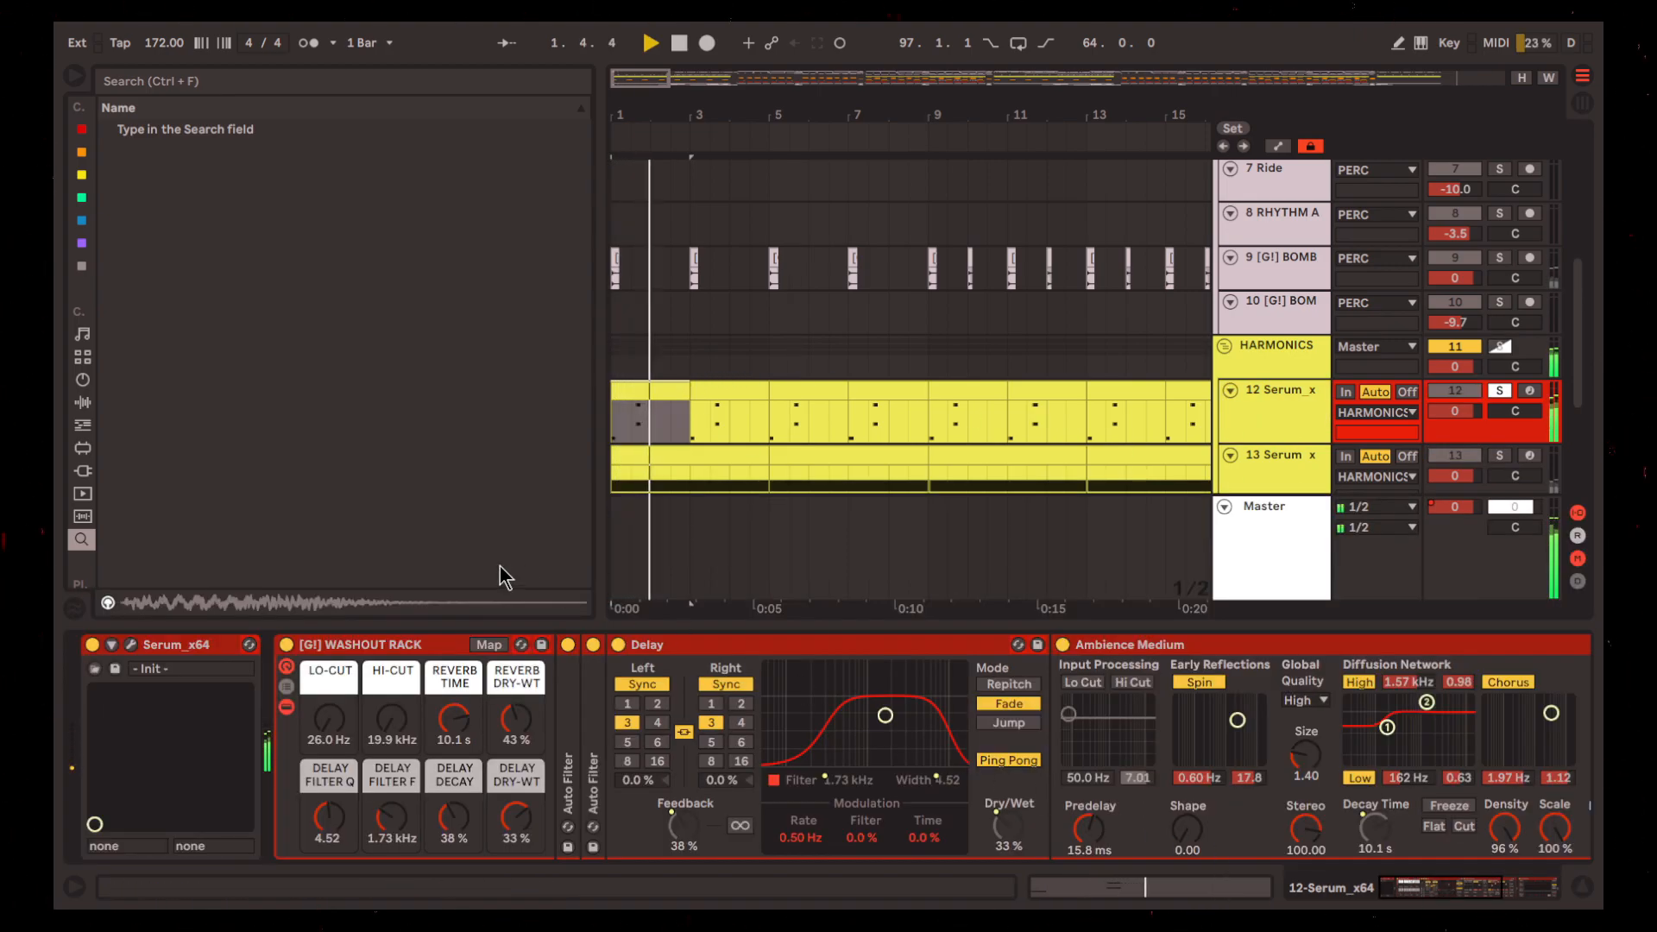
click(378, 635)
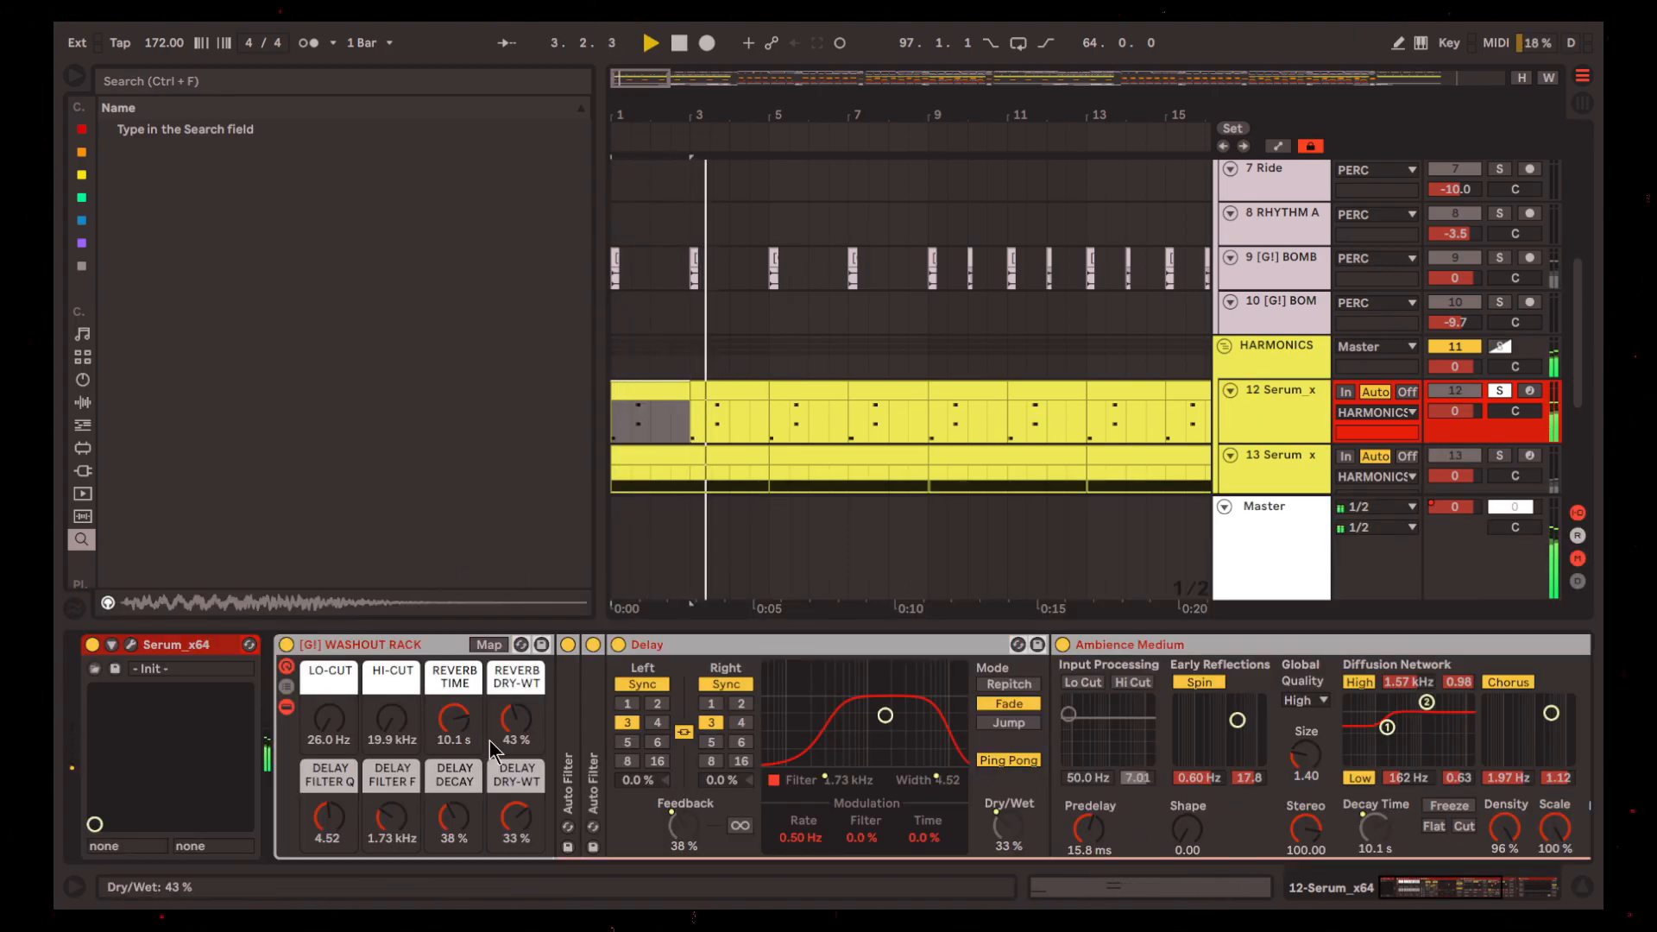
drag(1451, 887, 1378, 890)
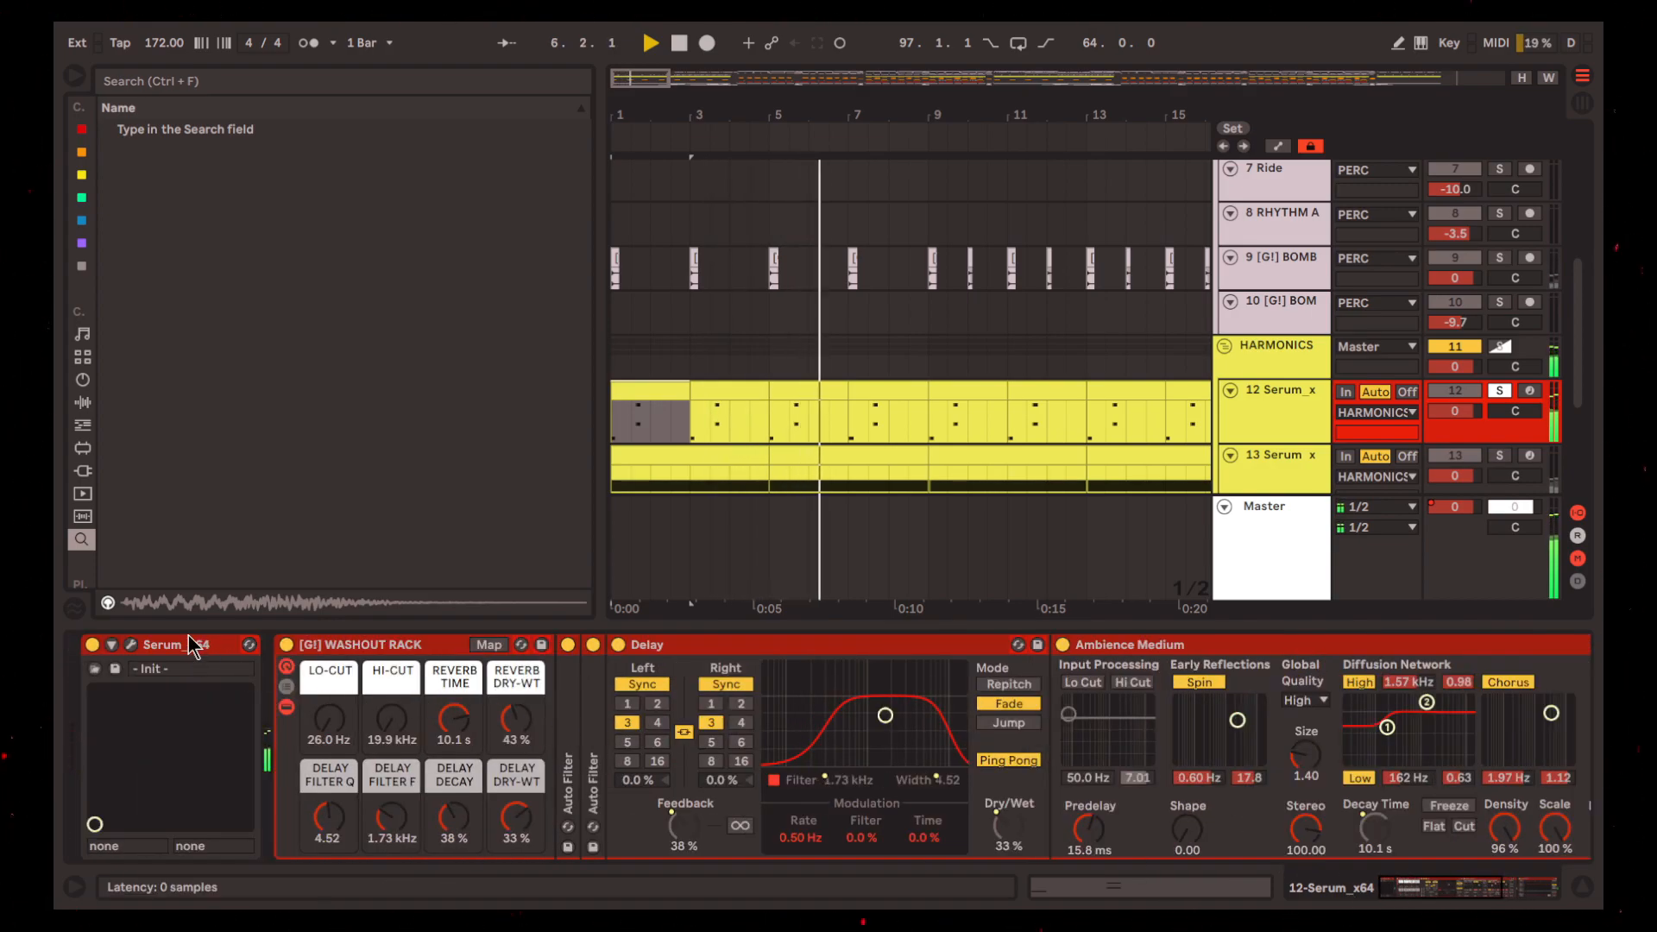
Open track 12's Serum, bypass its MG Low 12 filter, and review the active effects and the Jno wavetable on oscillator A
click(140, 648)
click(128, 645)
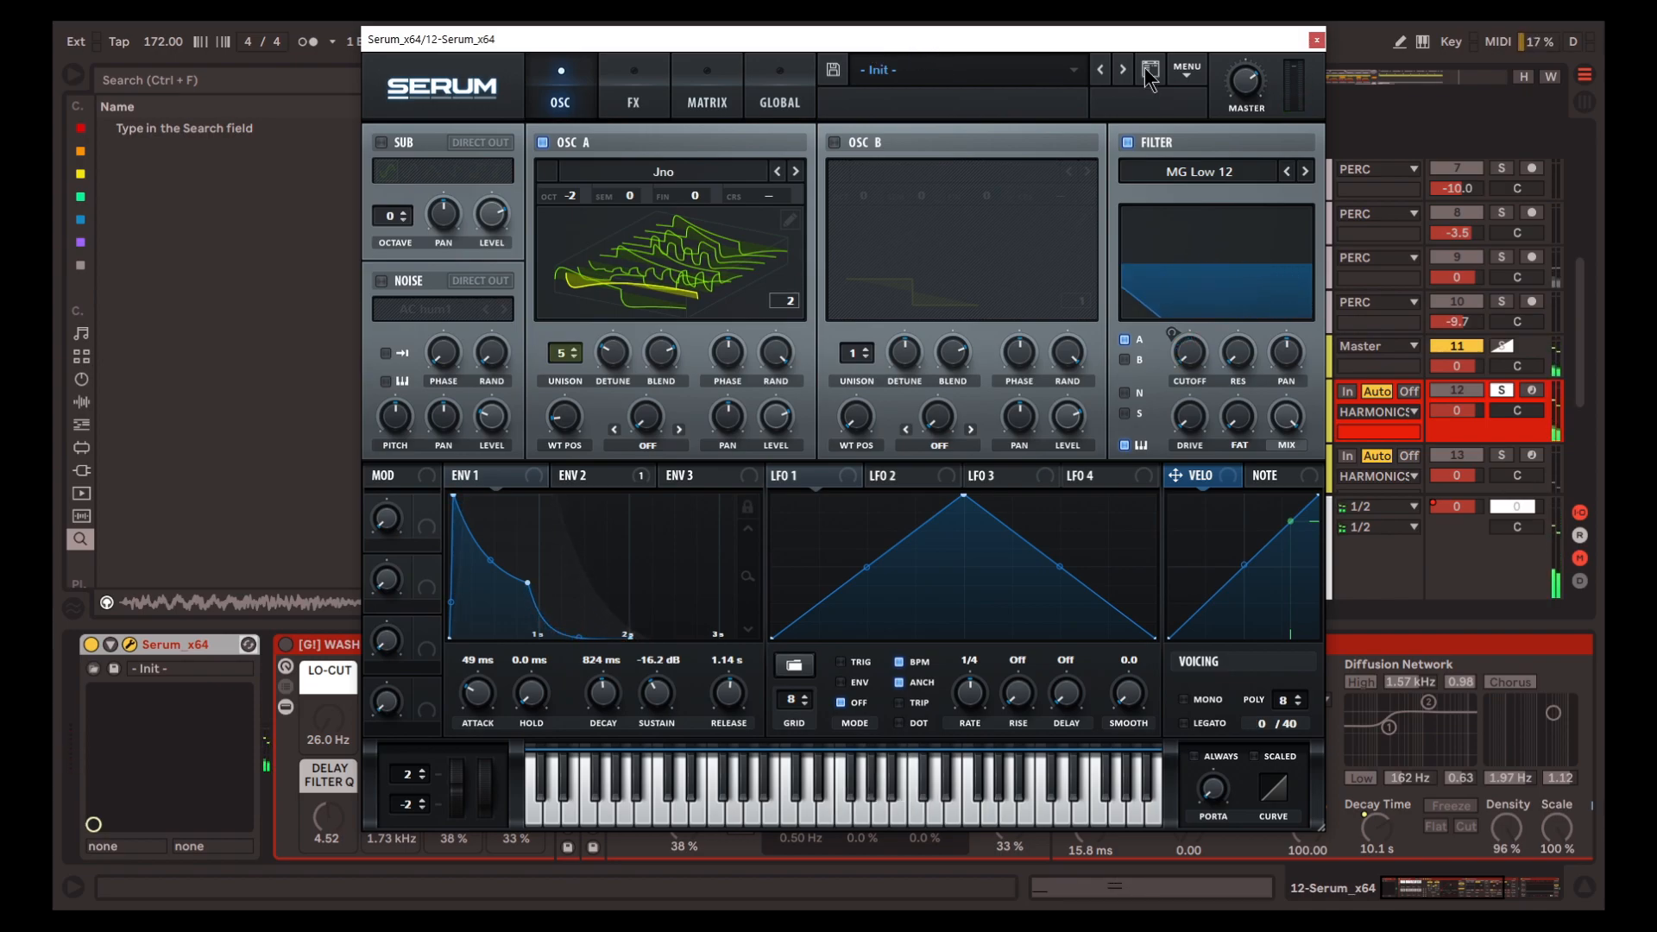
click(1128, 144)
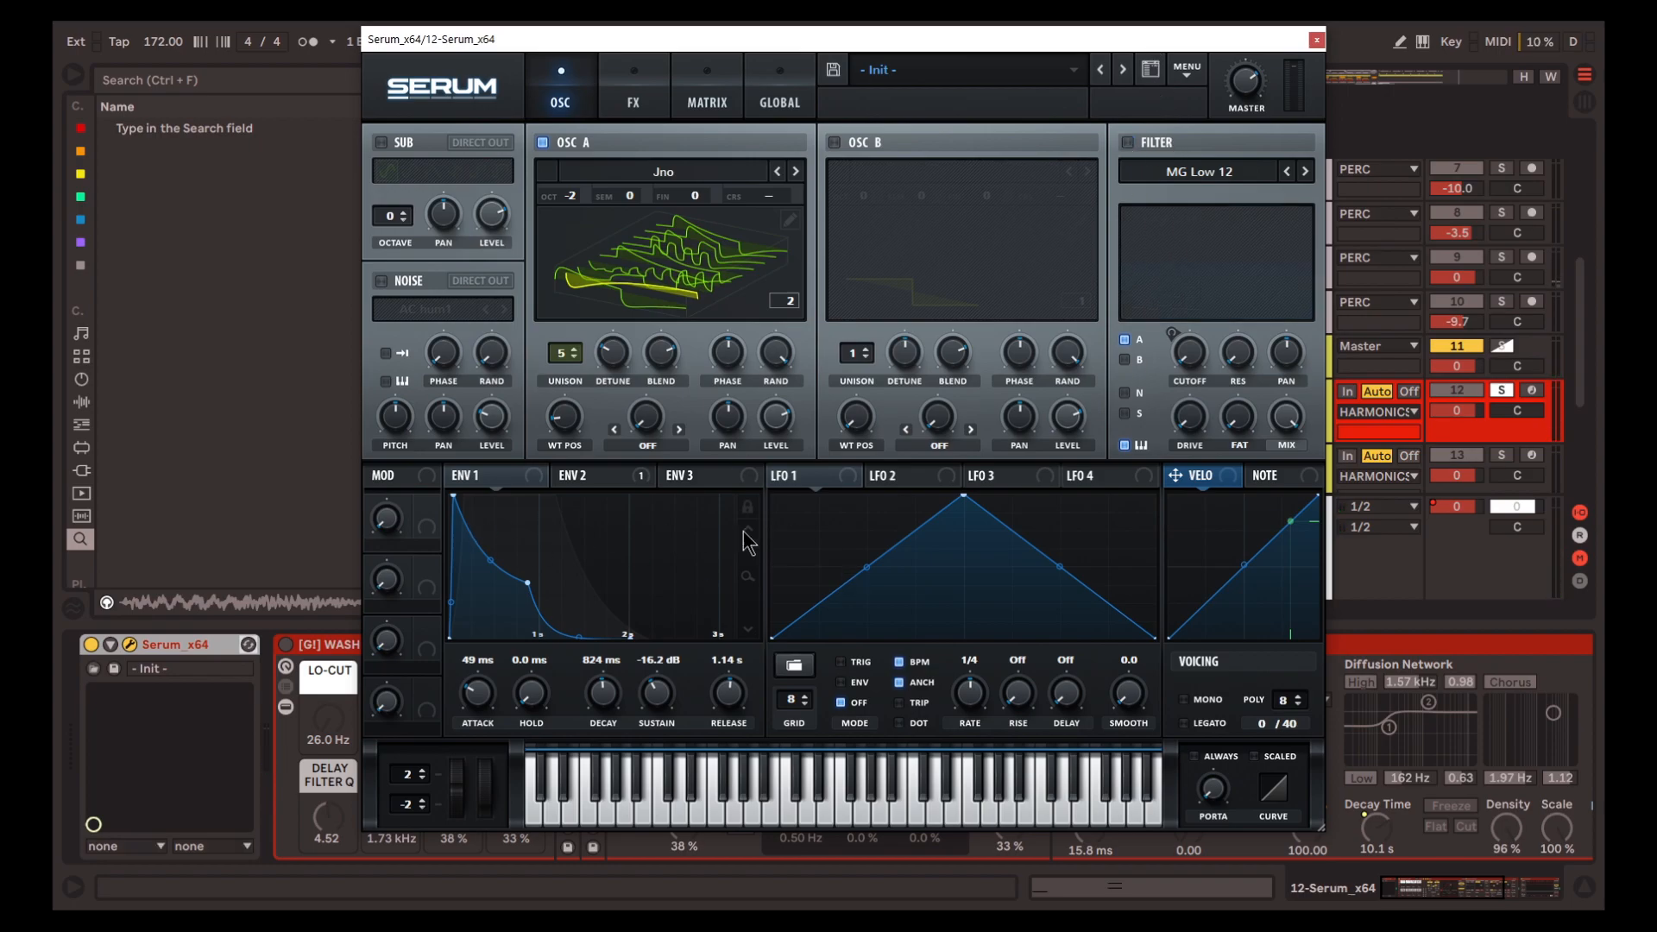
click(633, 96)
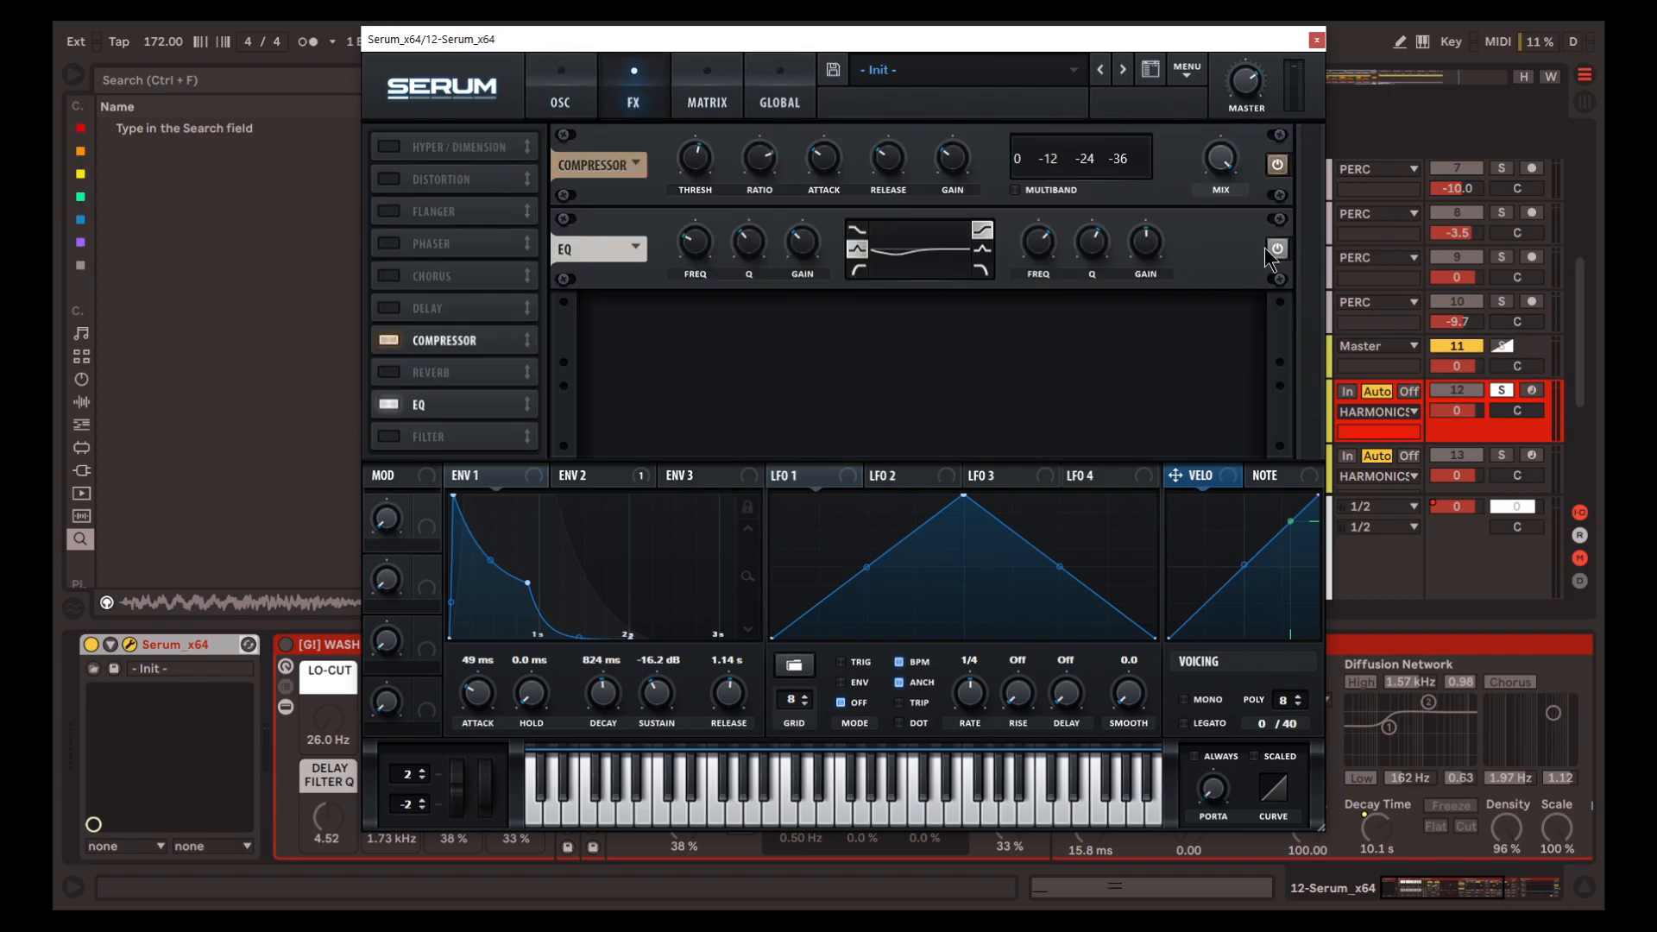
click(563, 107)
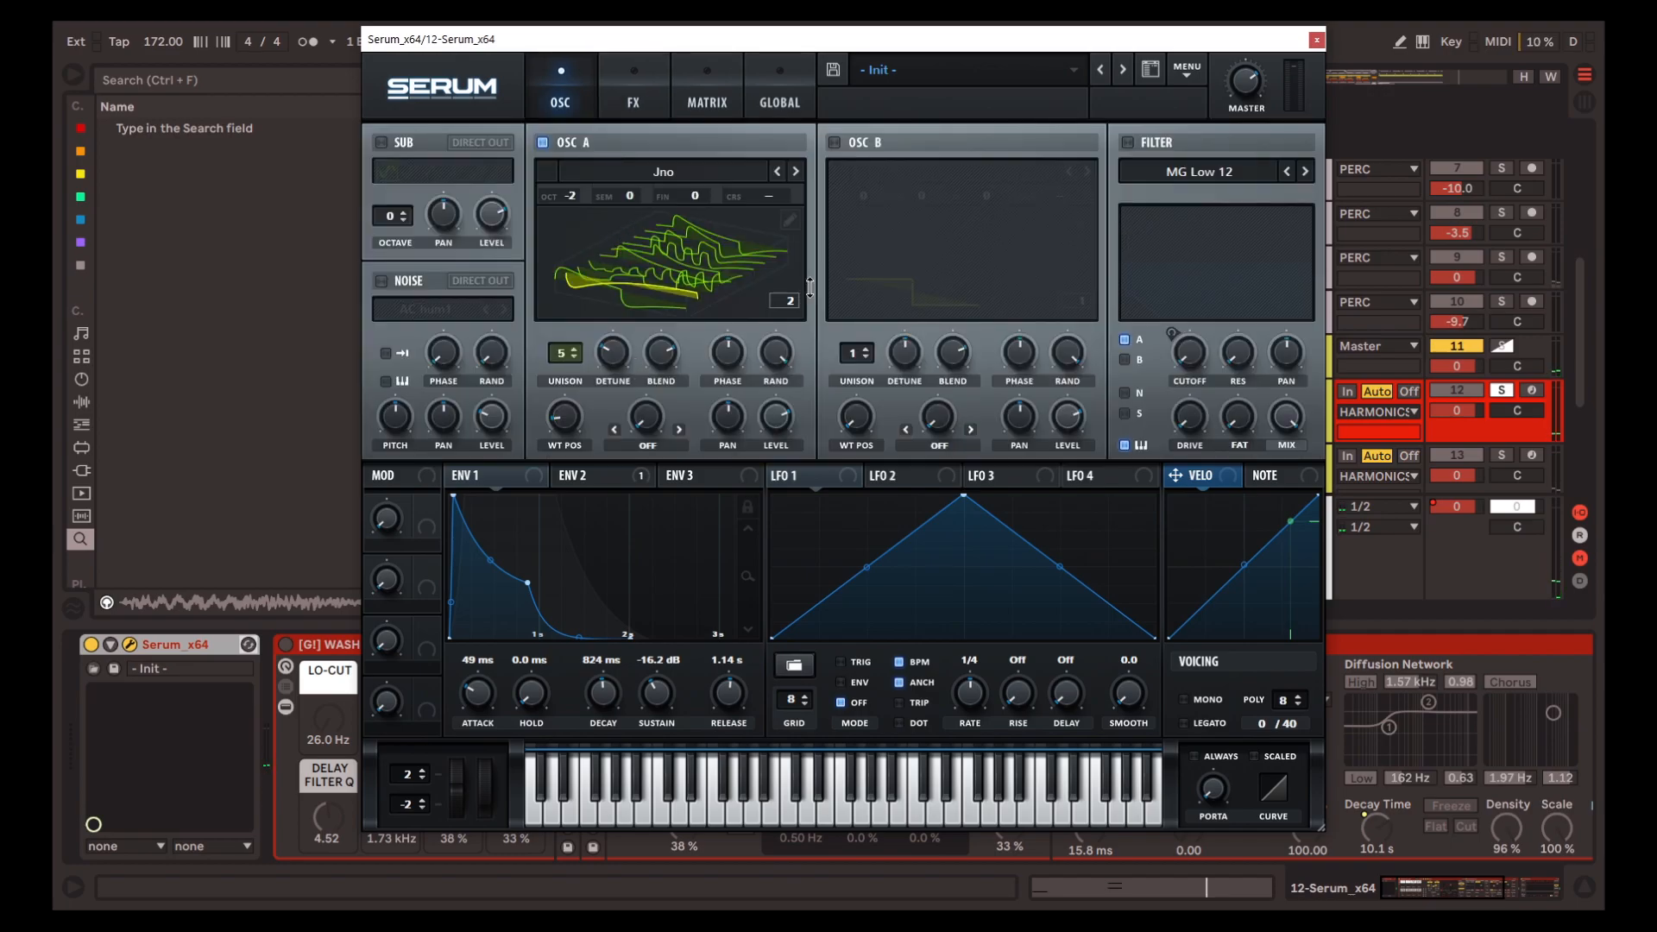
click(708, 280)
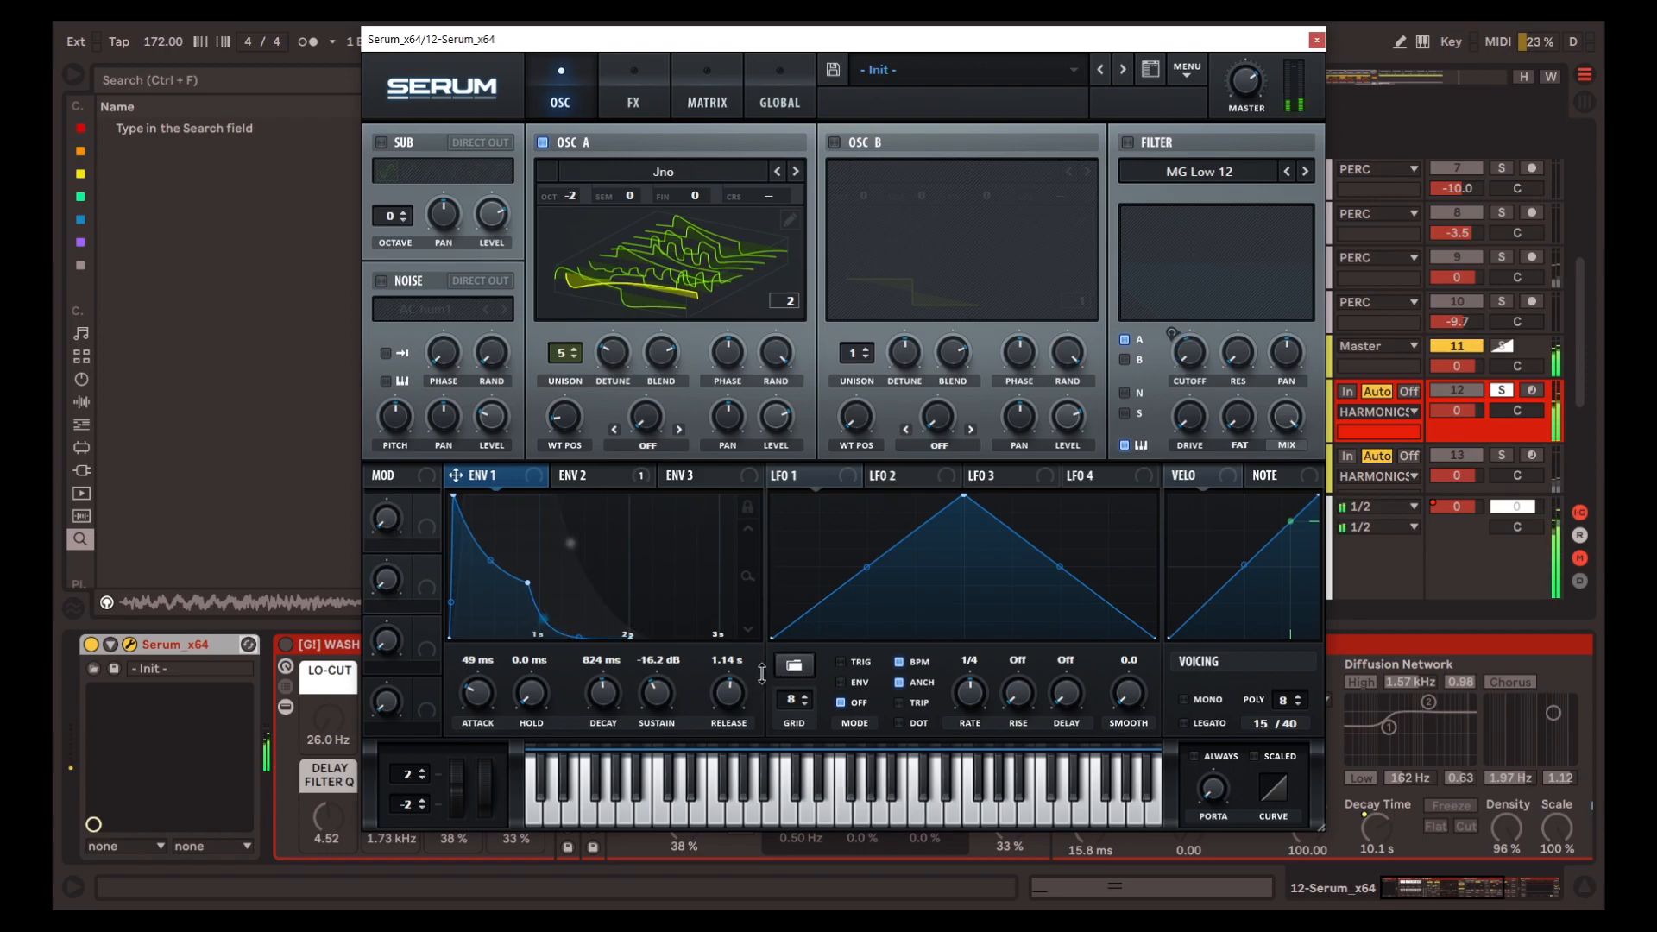
Show Serum's envelope 2 that modulates the filter cutoff and switch the MG Low 12 filter back on
click(584, 480)
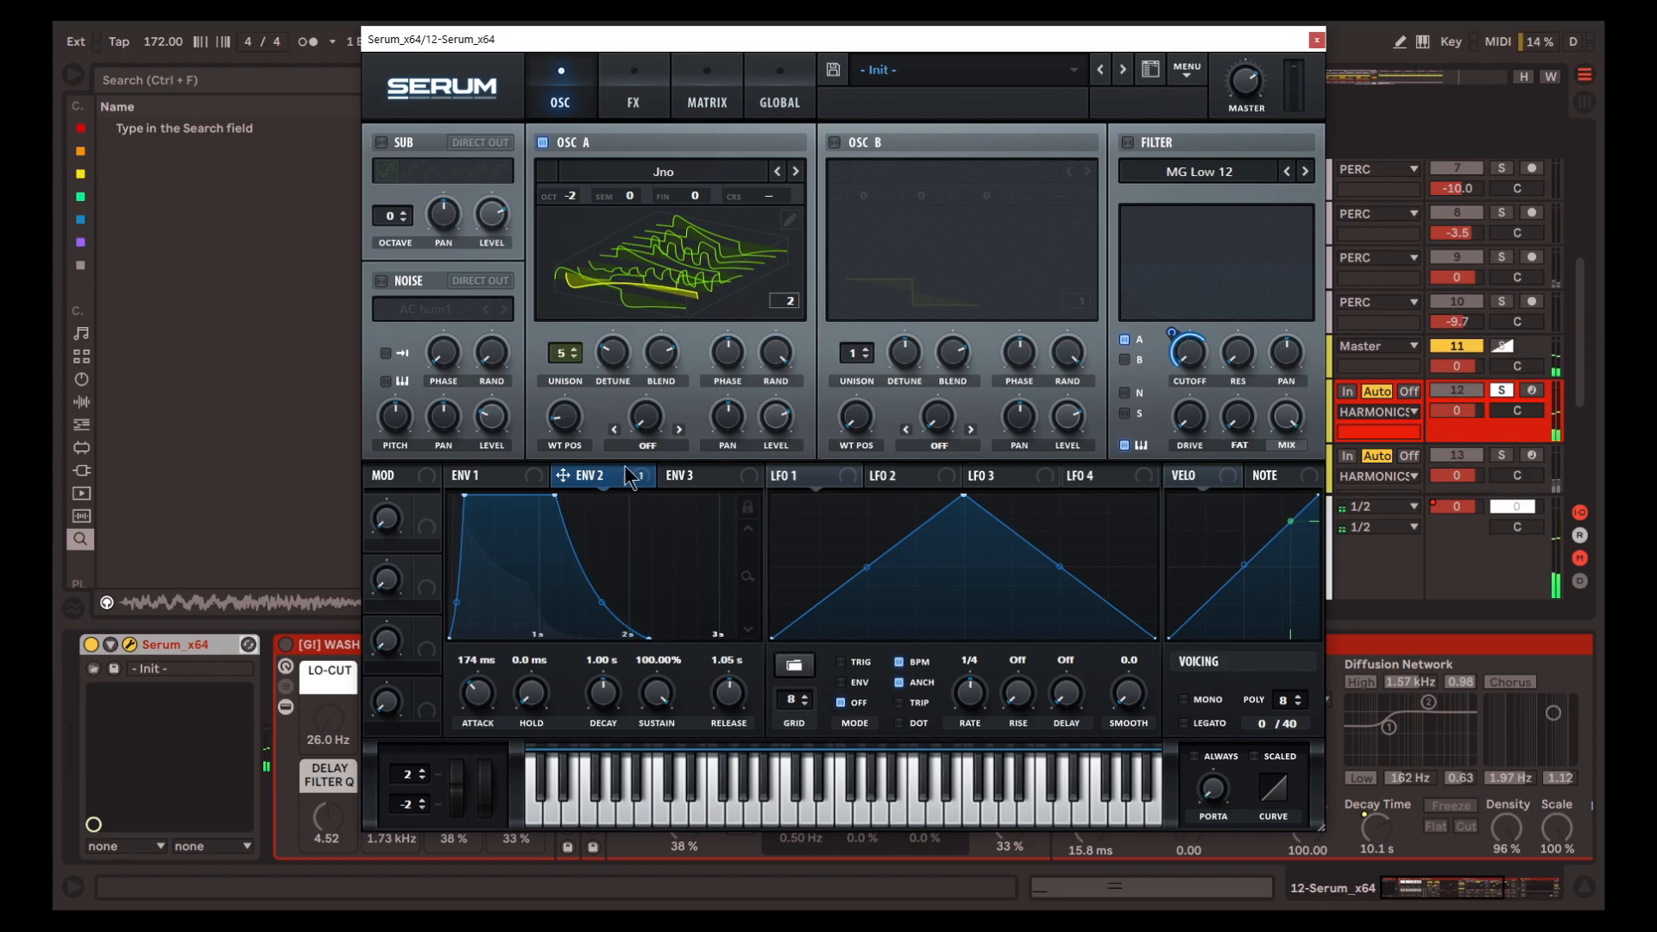
click(1137, 143)
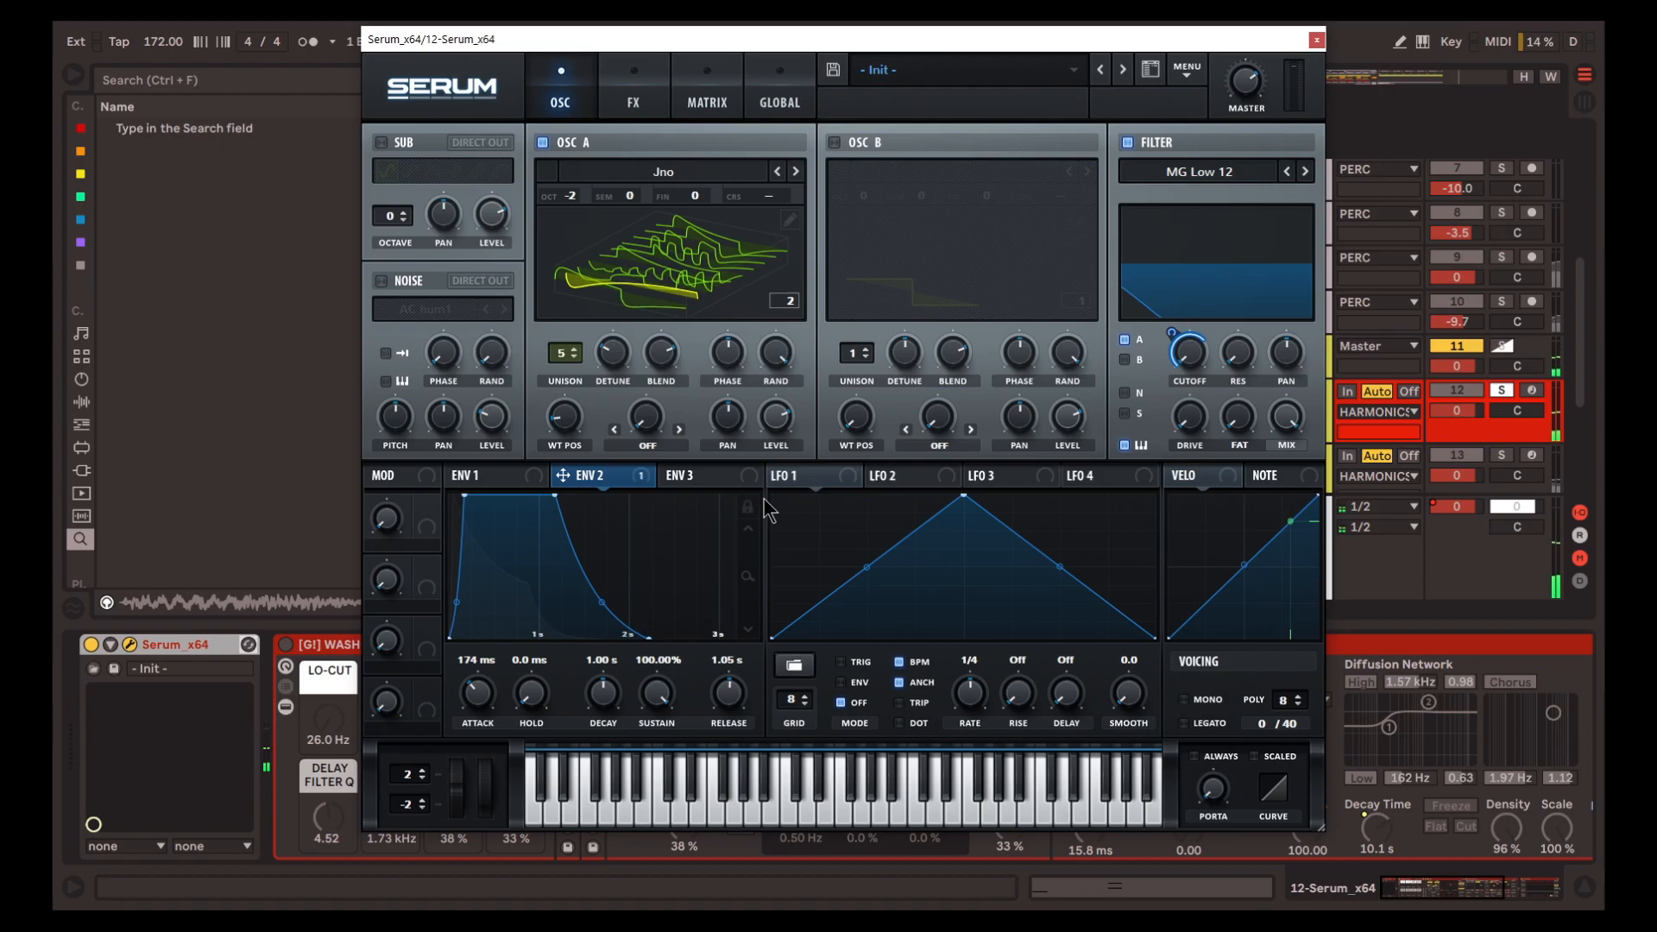
mouse_move(677, 360)
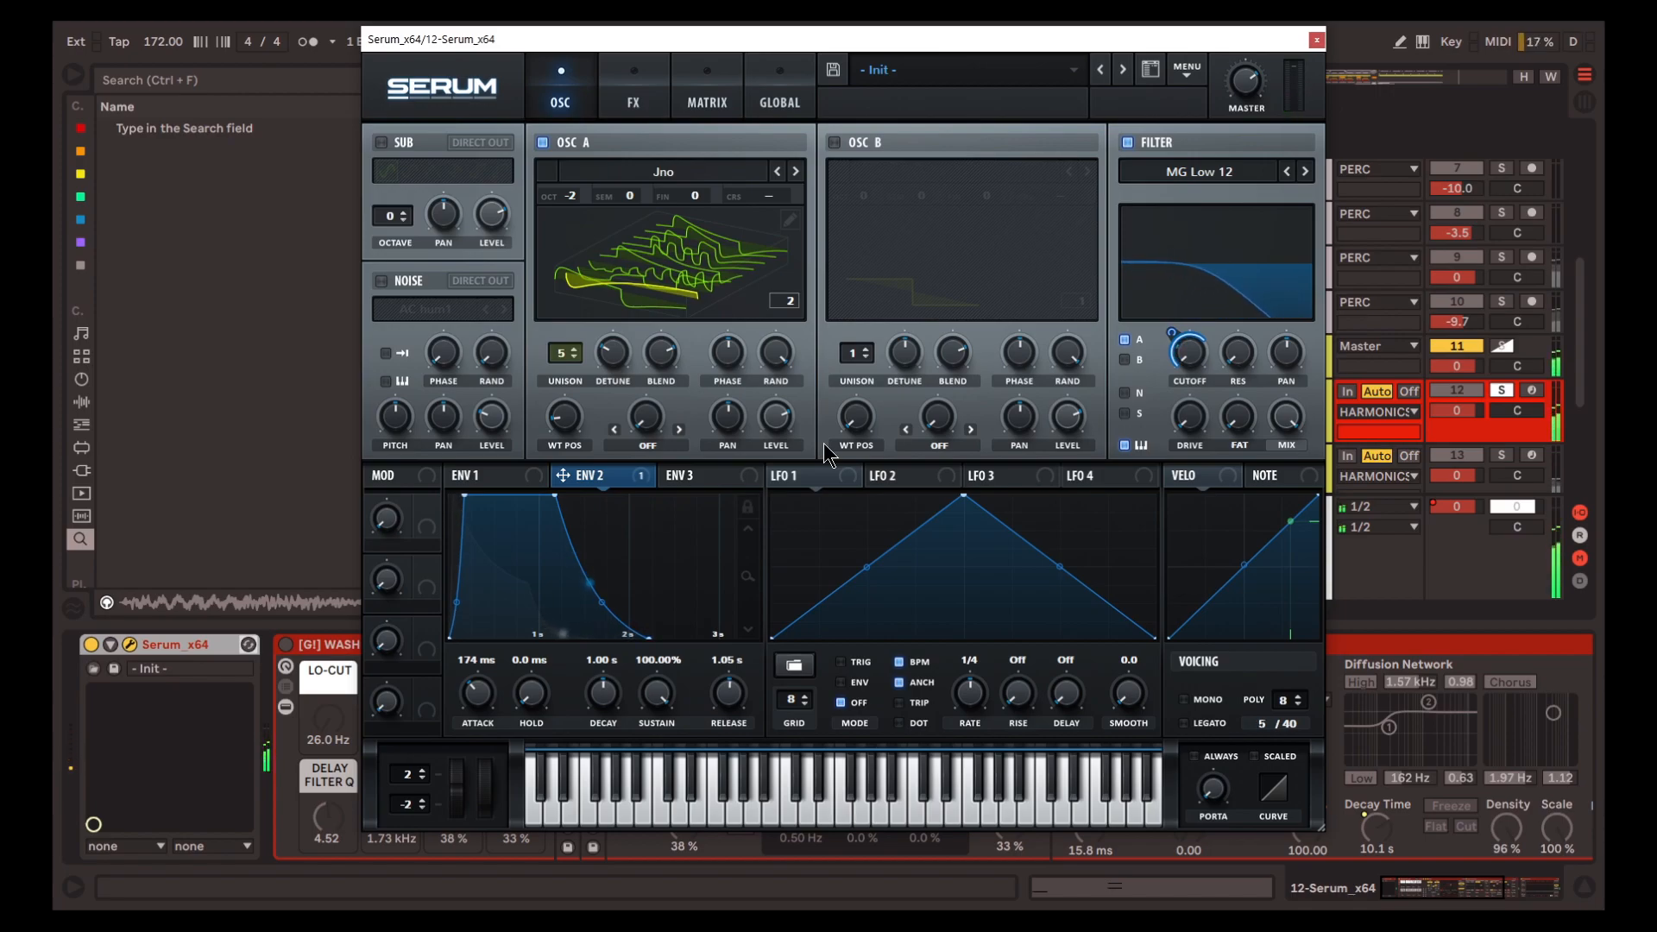
click(646, 103)
Close track 12's Serum, reactivate the WASHOUT RACK, and play the track with the effects on
click(1316, 41)
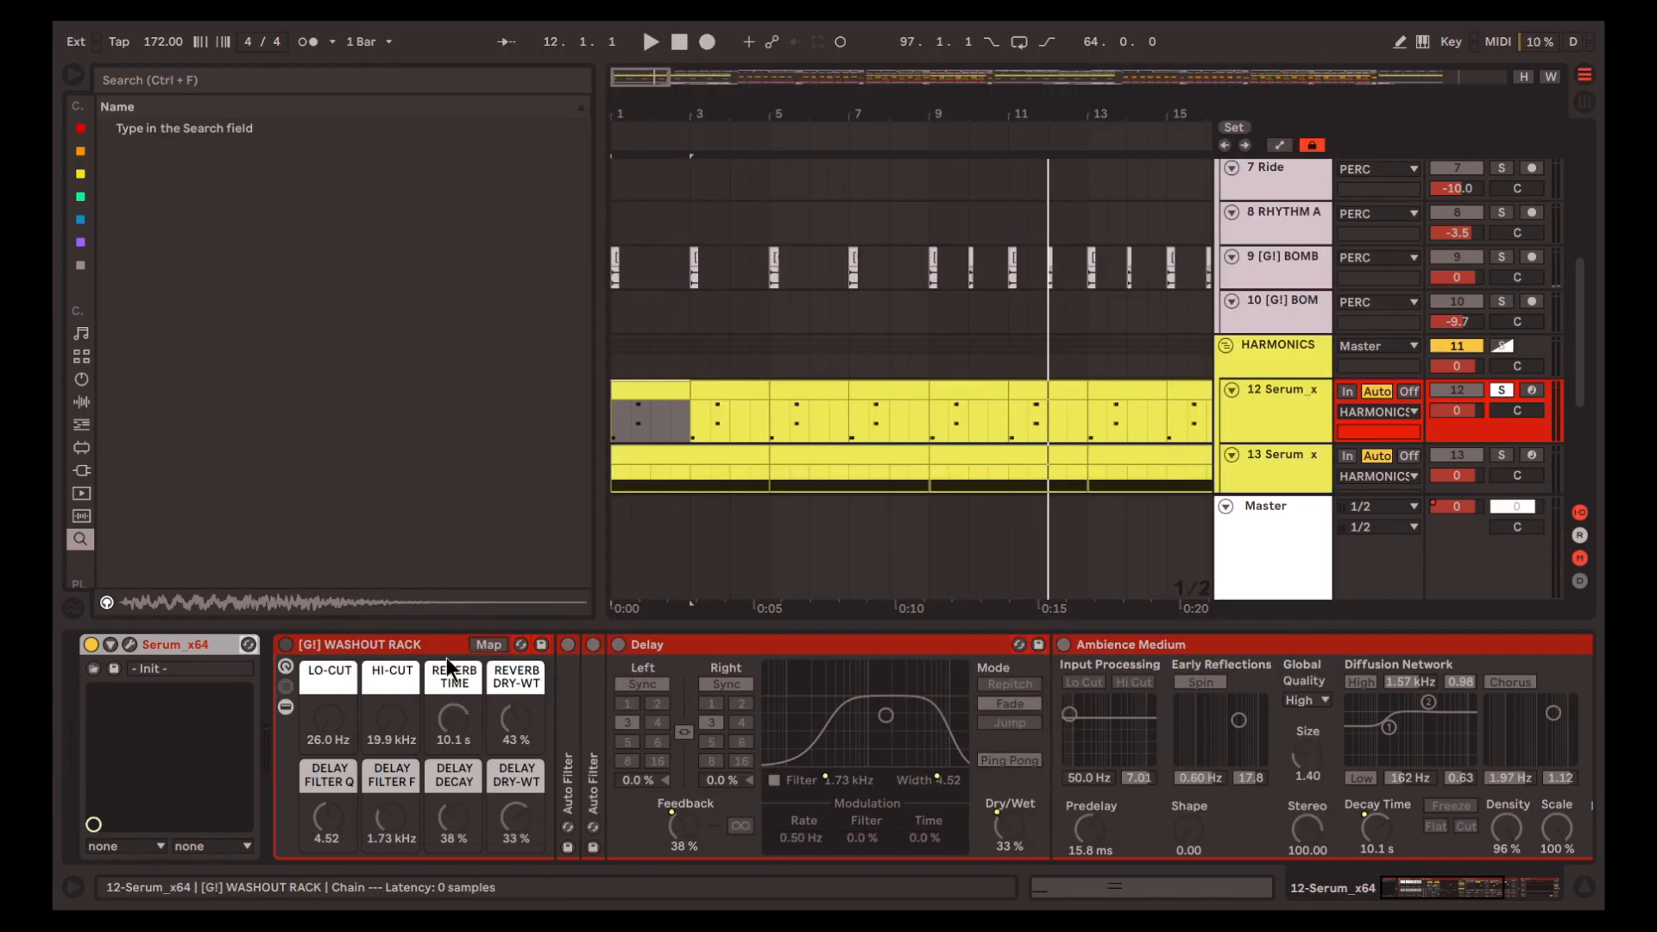
click(286, 644)
key(space)
Solo track 13 Serum, highlight bars 1 to 5, and play that section
scroll(1035, 402, down, 2)
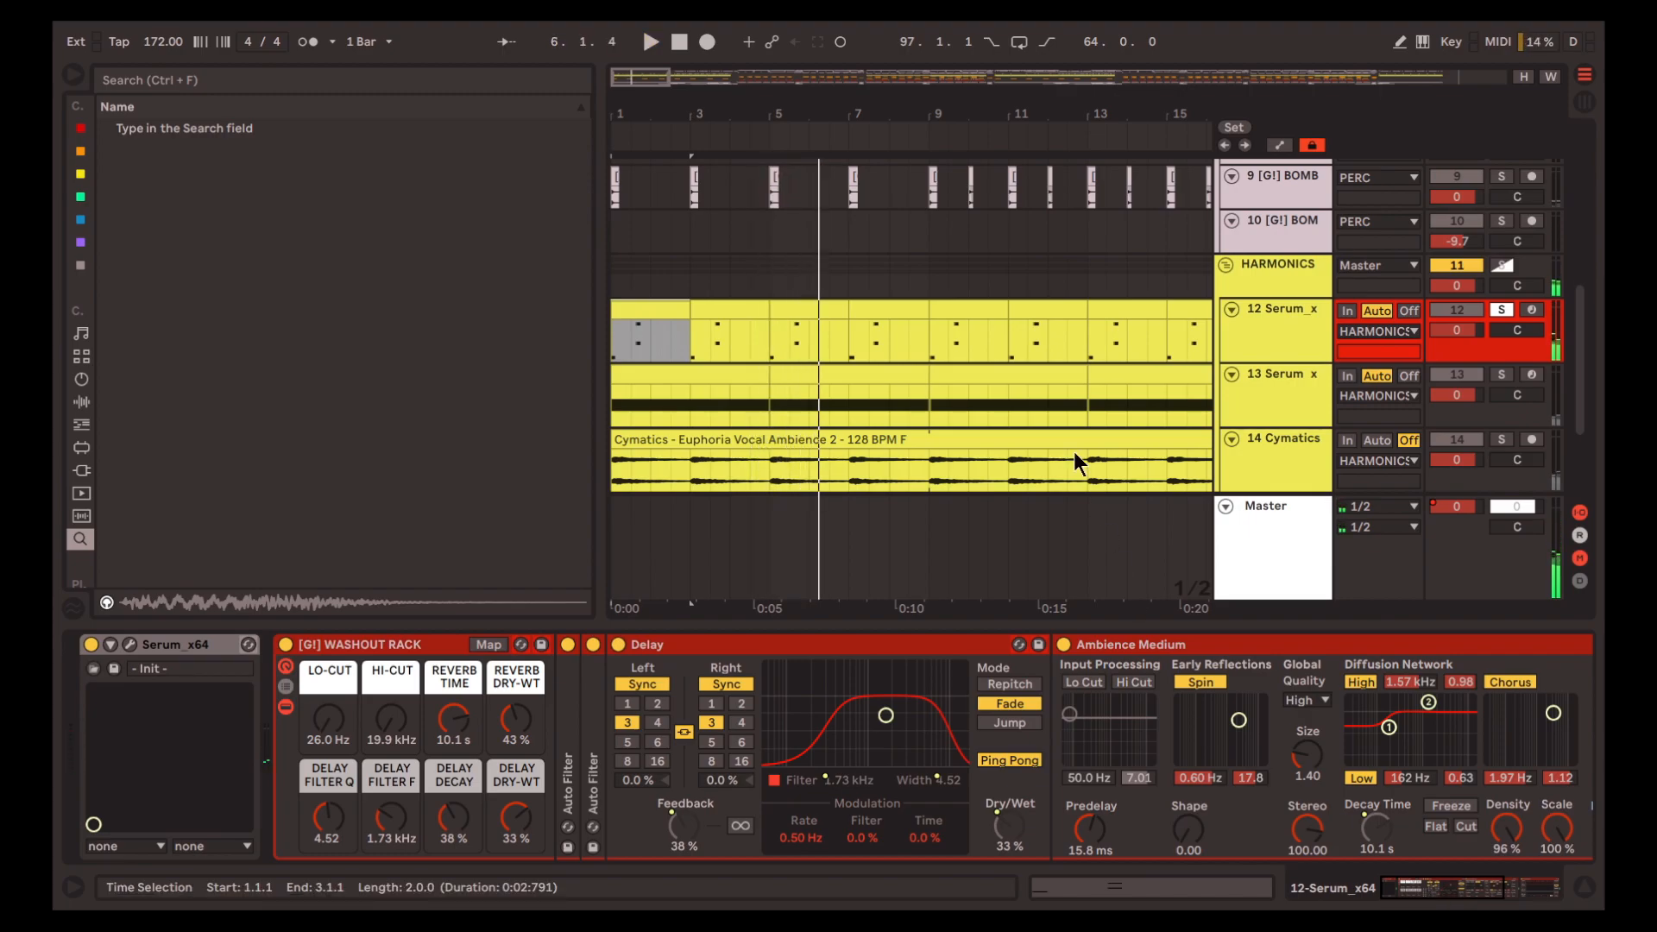
scroll(1291, 405, down, 3)
click(1291, 302)
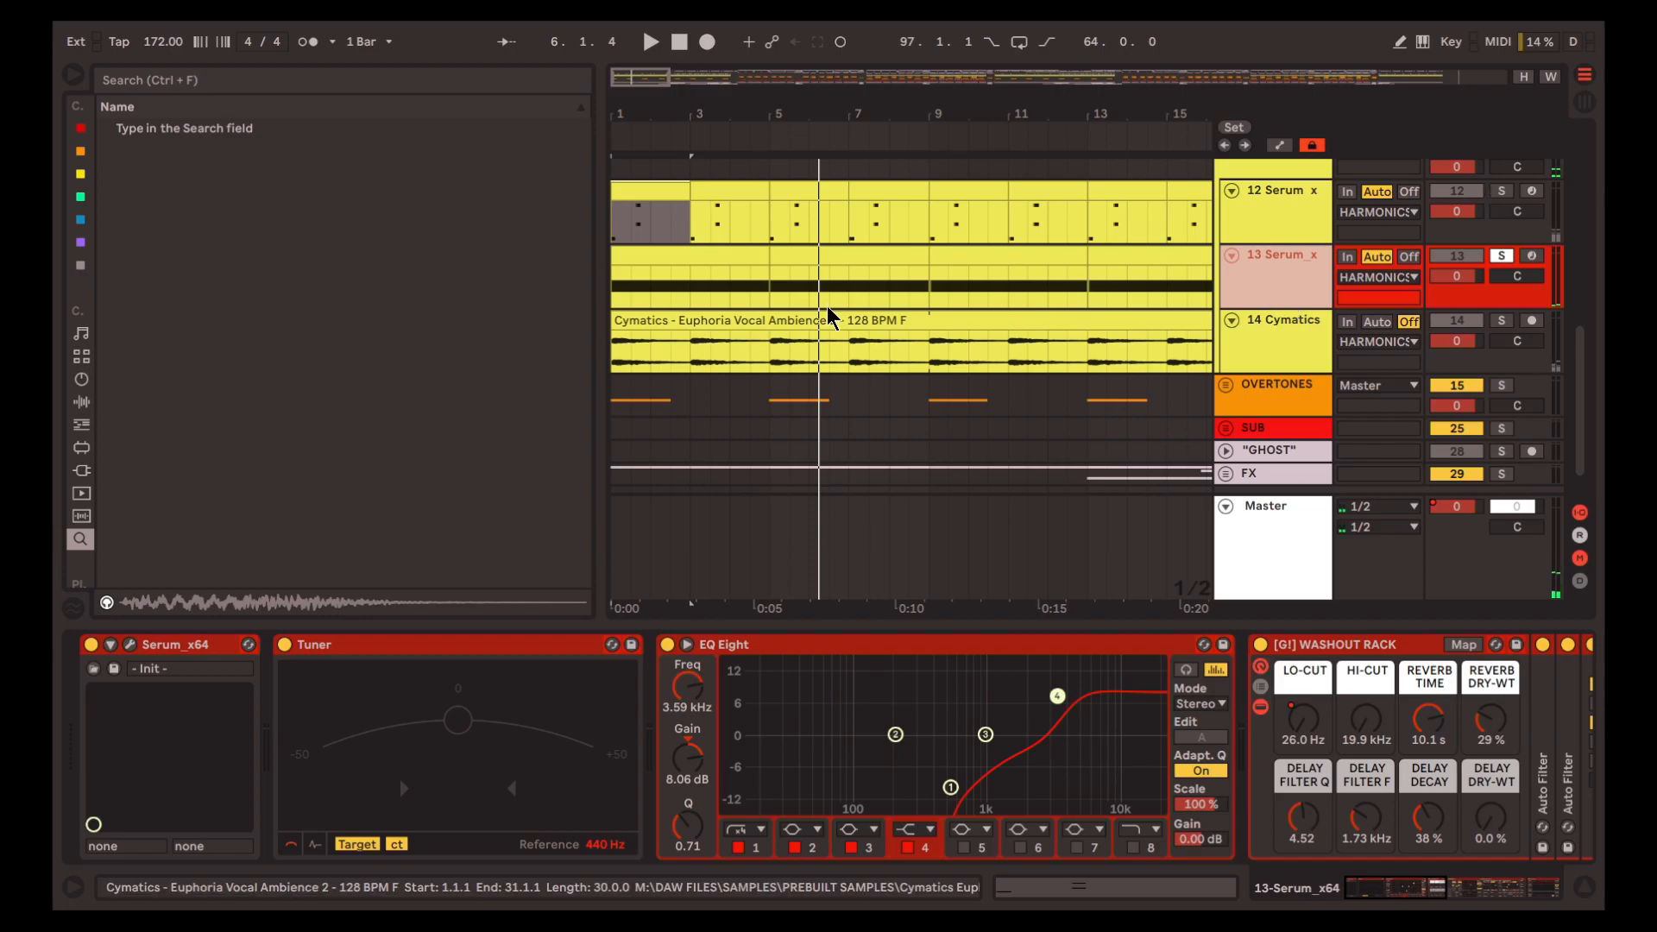
drag(615, 276, 770, 276)
scroll(764, 443, up, 2)
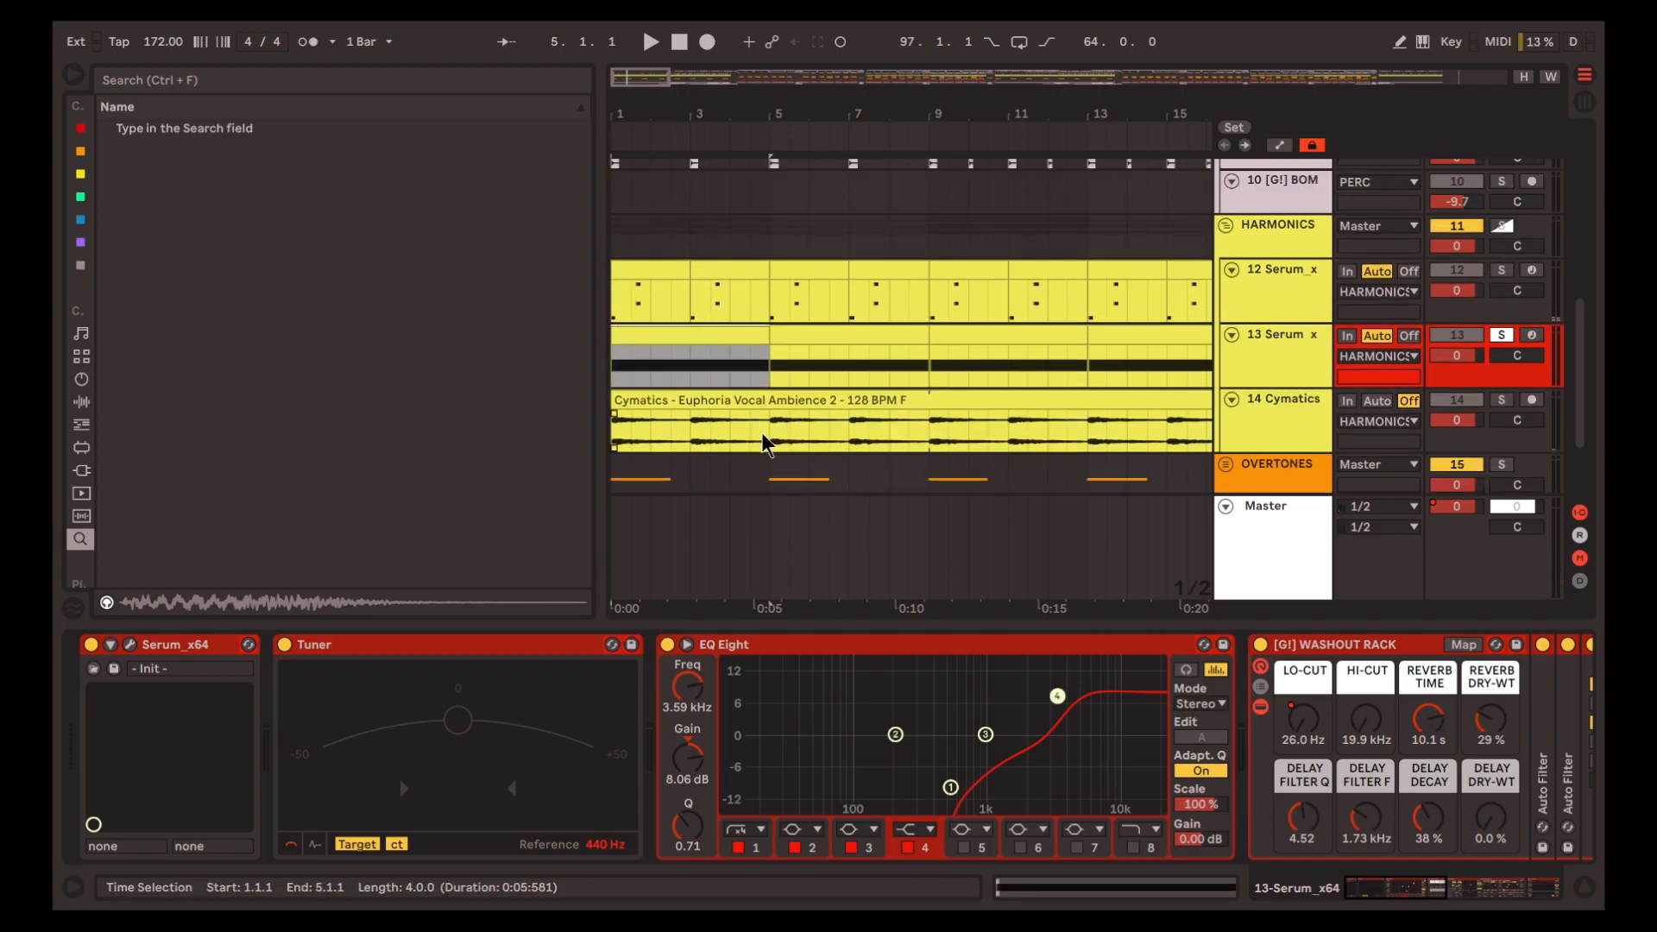
key(space)
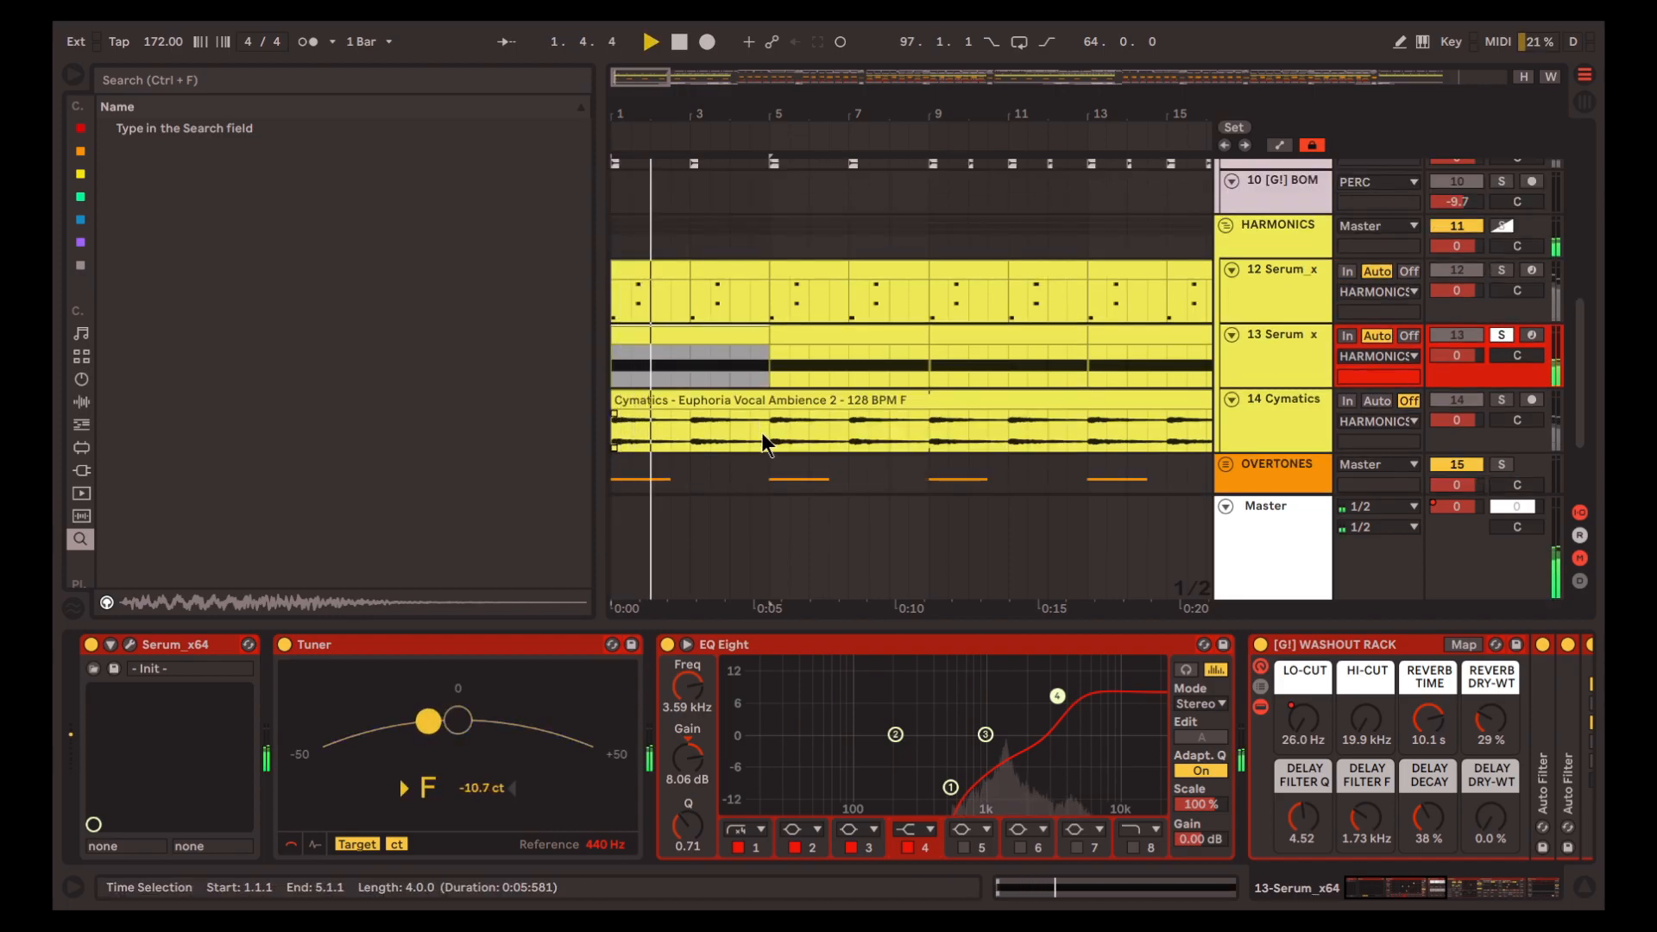
key(space)
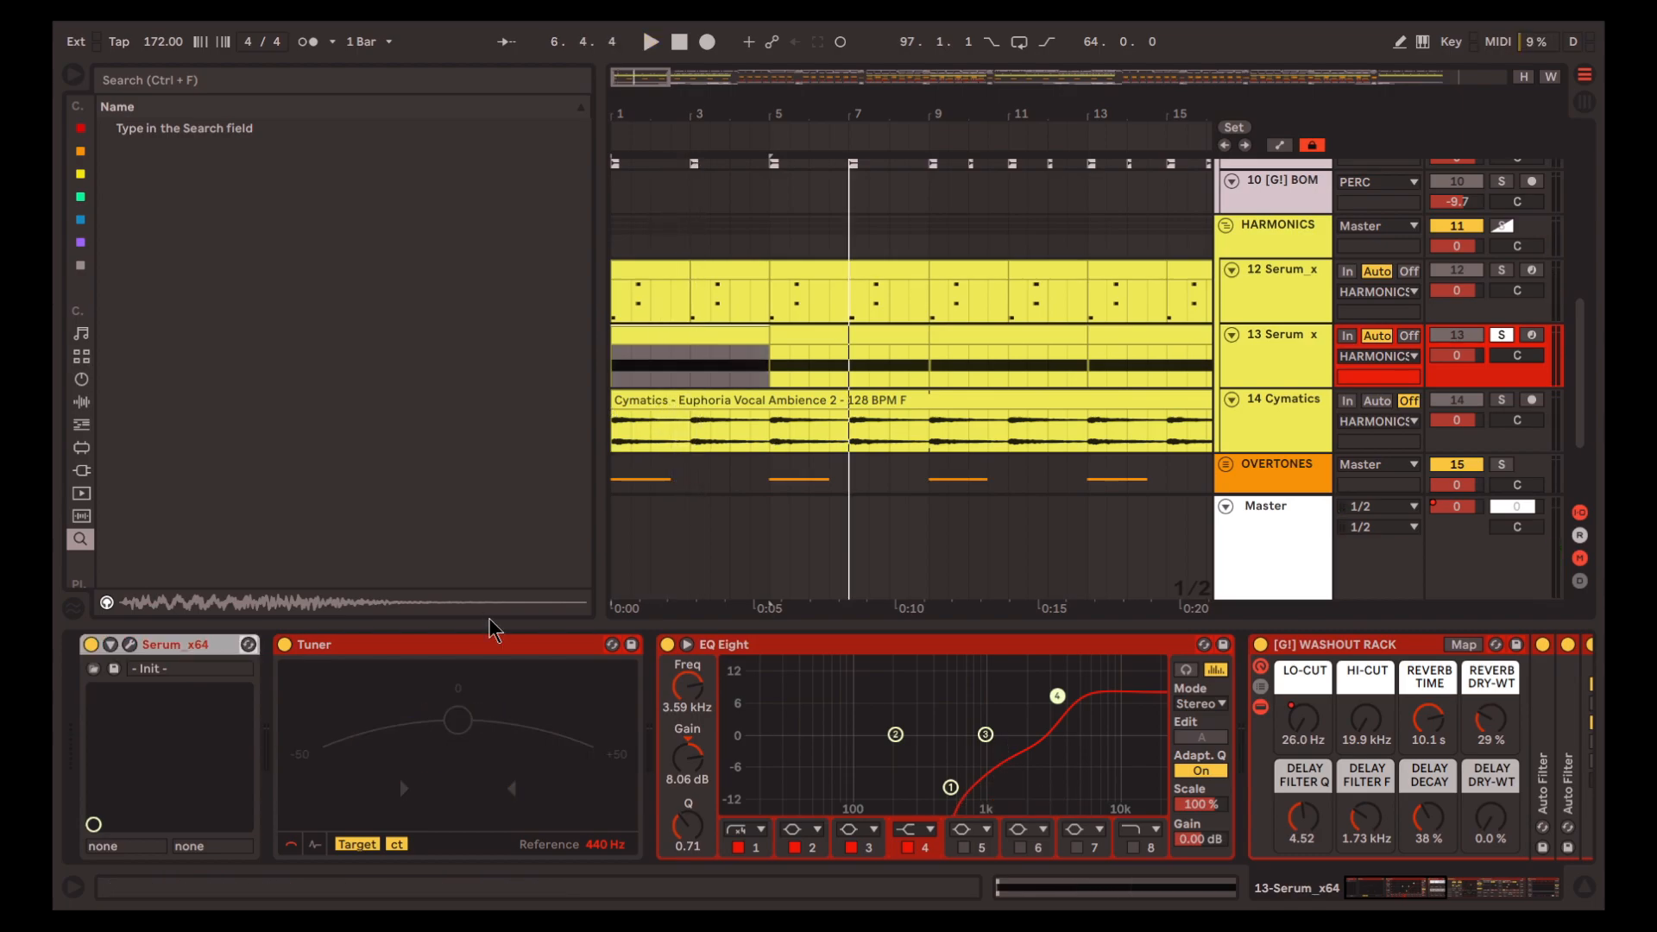
Open track 13's Serum and, during playback, raise the Band 12 filter's resonance to 100% and lower it again
click(128, 645)
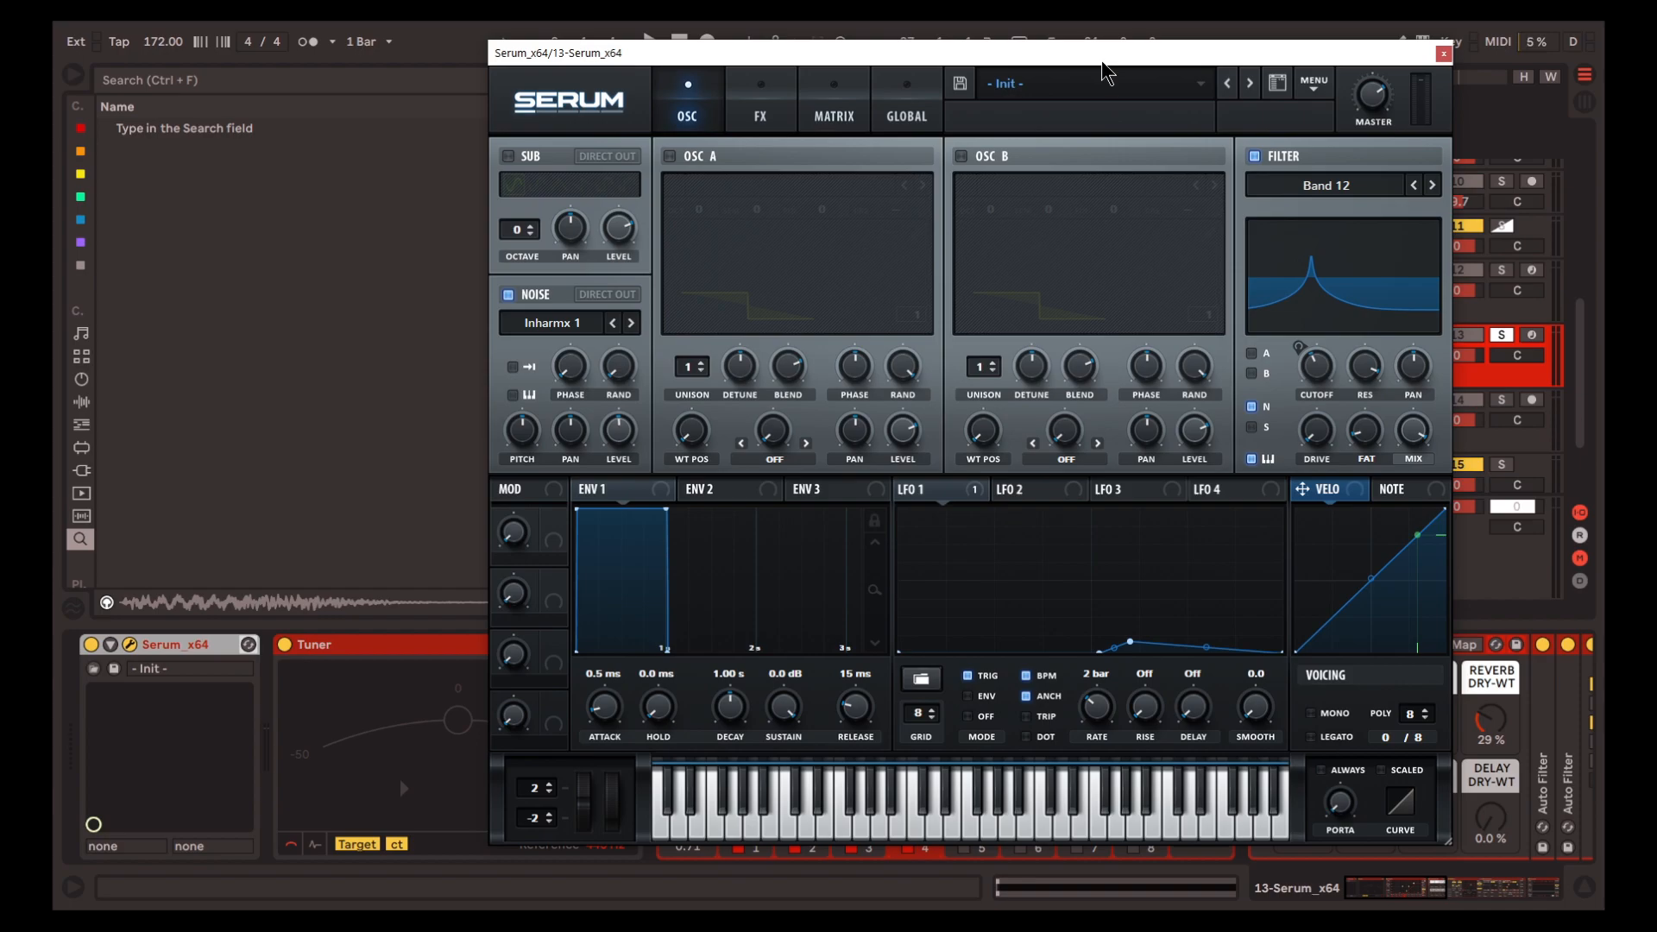
key(space)
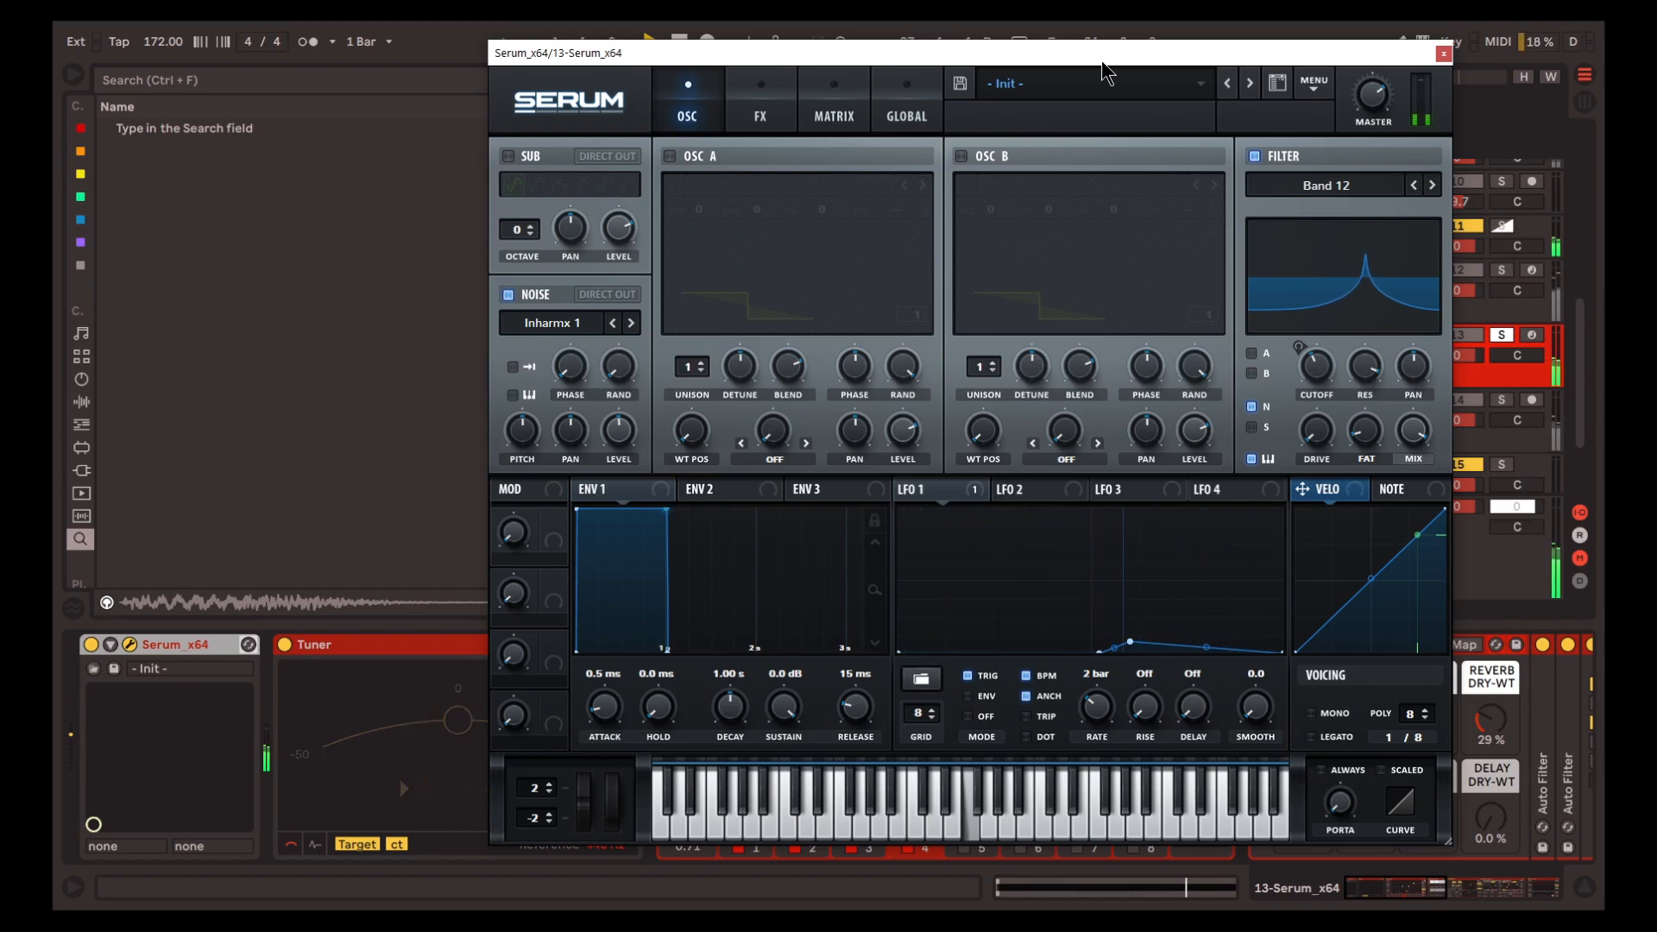
drag(1358, 377, 1378, 361)
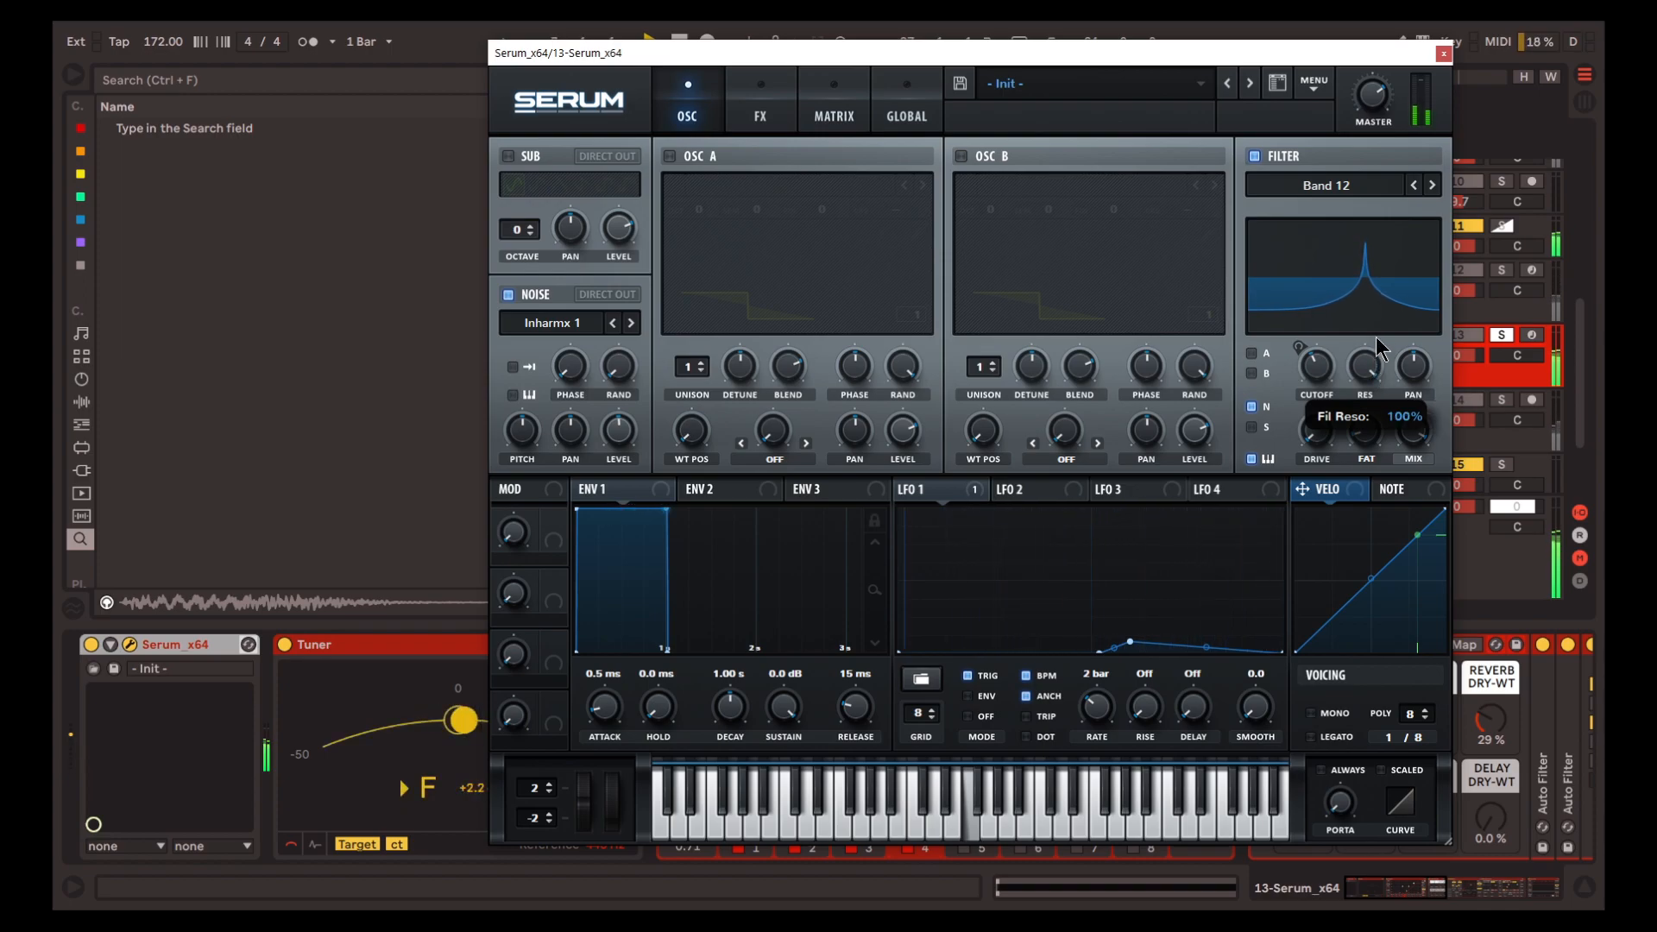
drag(1375, 336, 1337, 362)
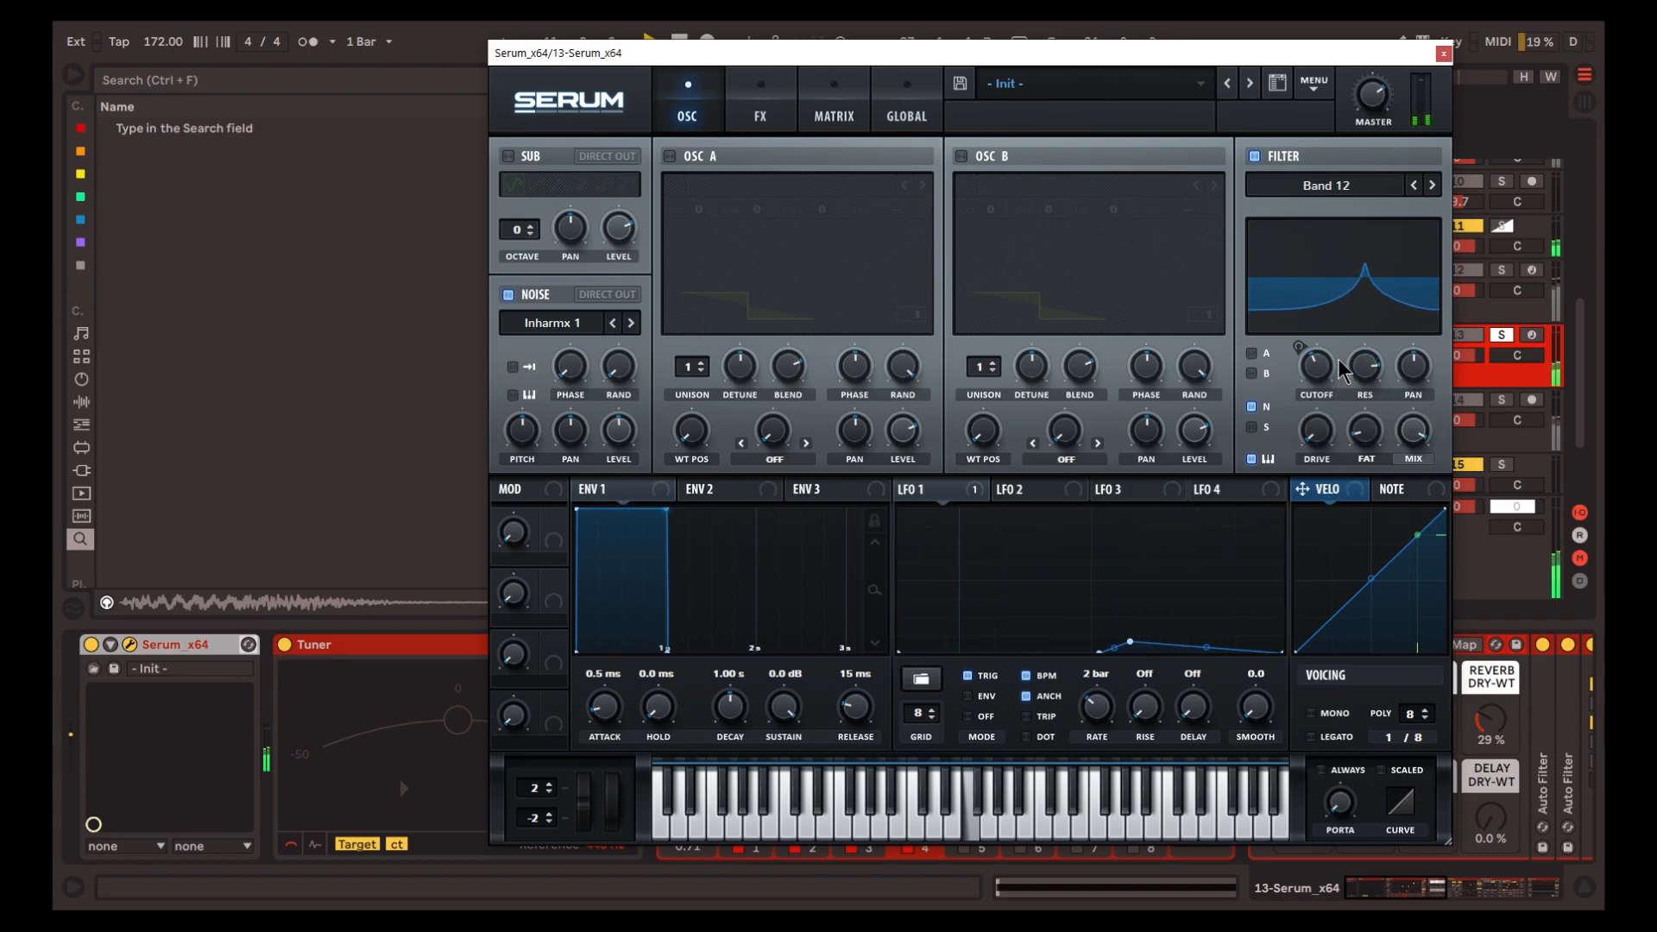
key(space)
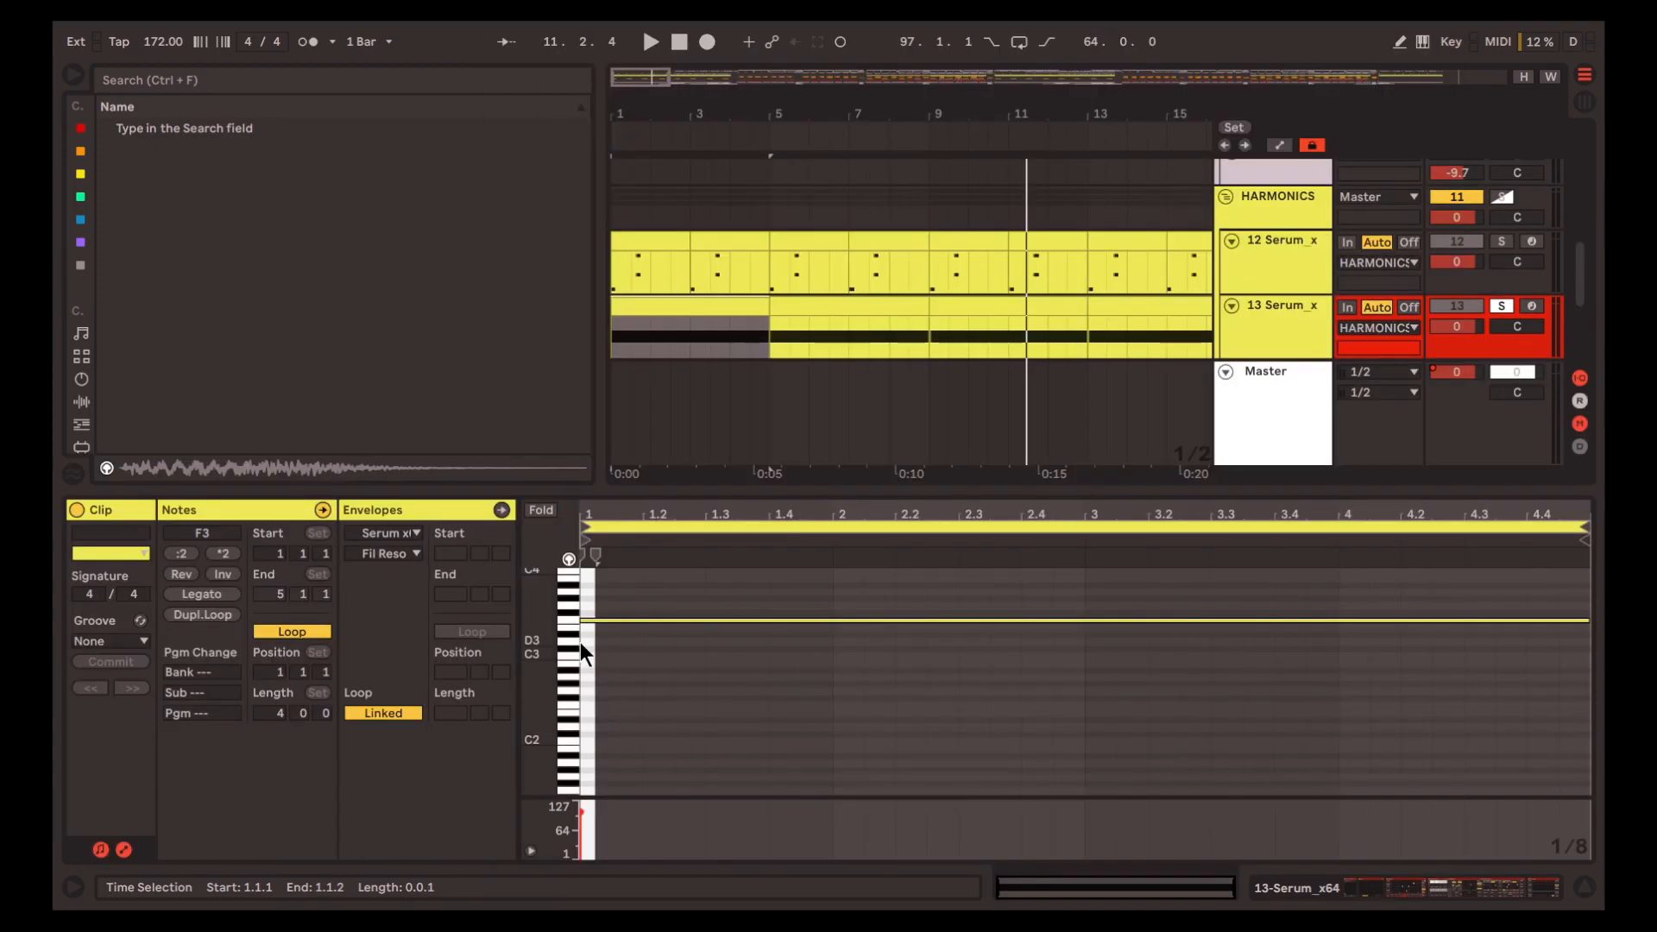
Leave the Serum window, show track 13's EQ Eight and WASHOUT RACK, and replay the track from bar 1
click(569, 621)
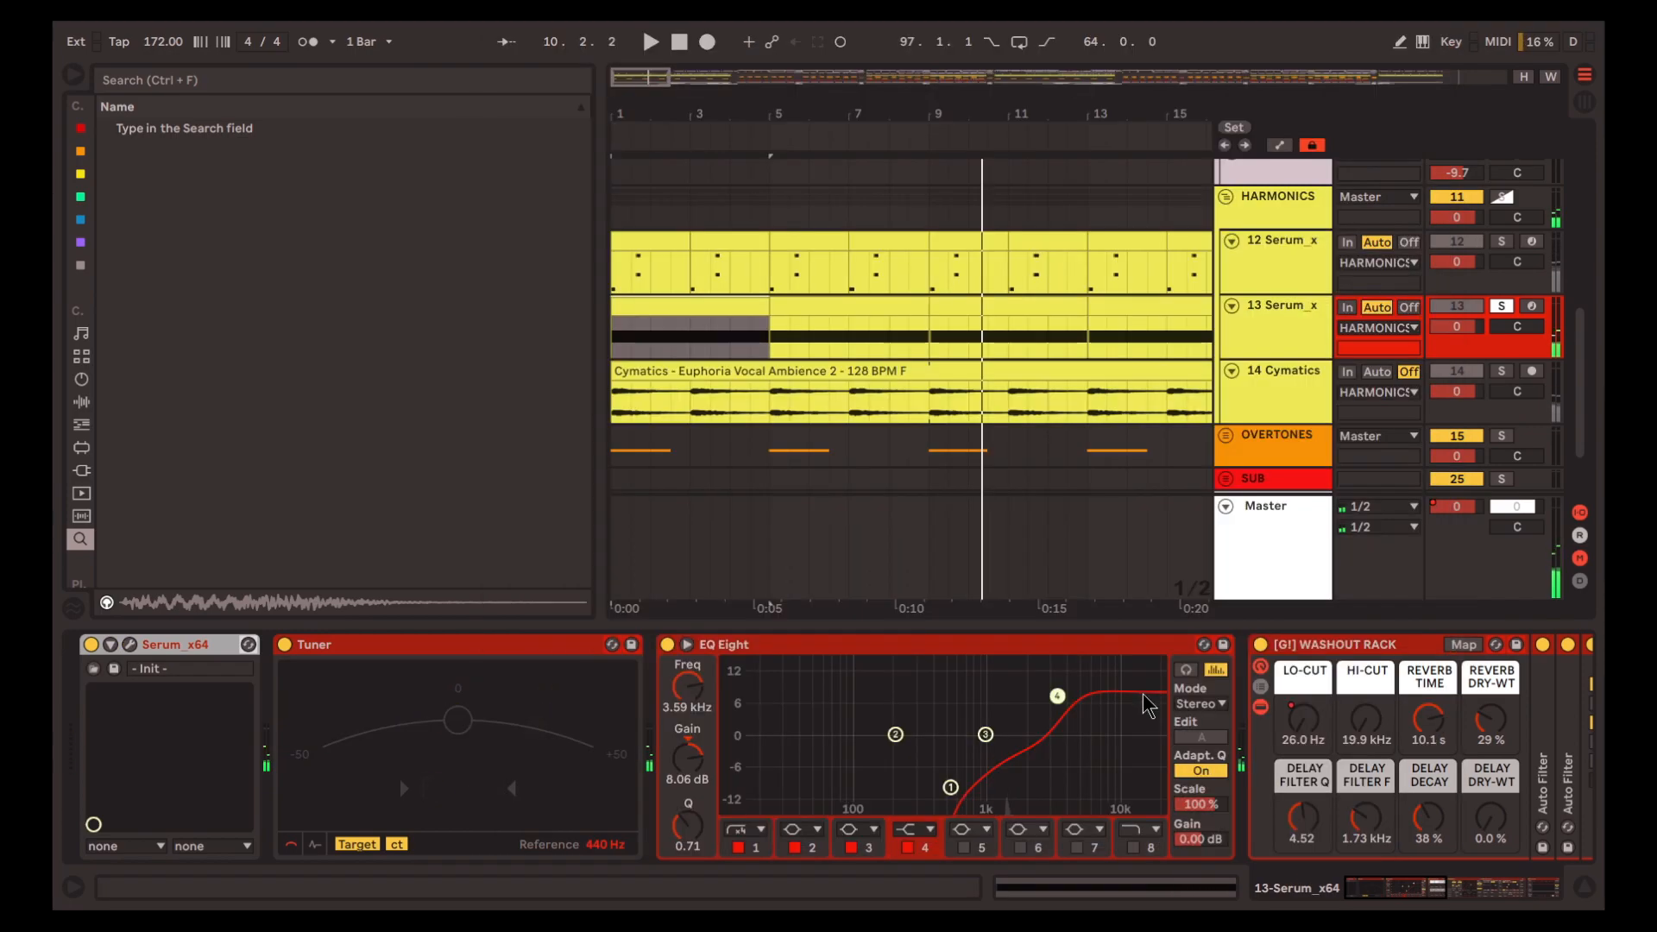
scroll(1240, 681, down, 1)
click(1225, 663)
scroll(1165, 673, up, 1)
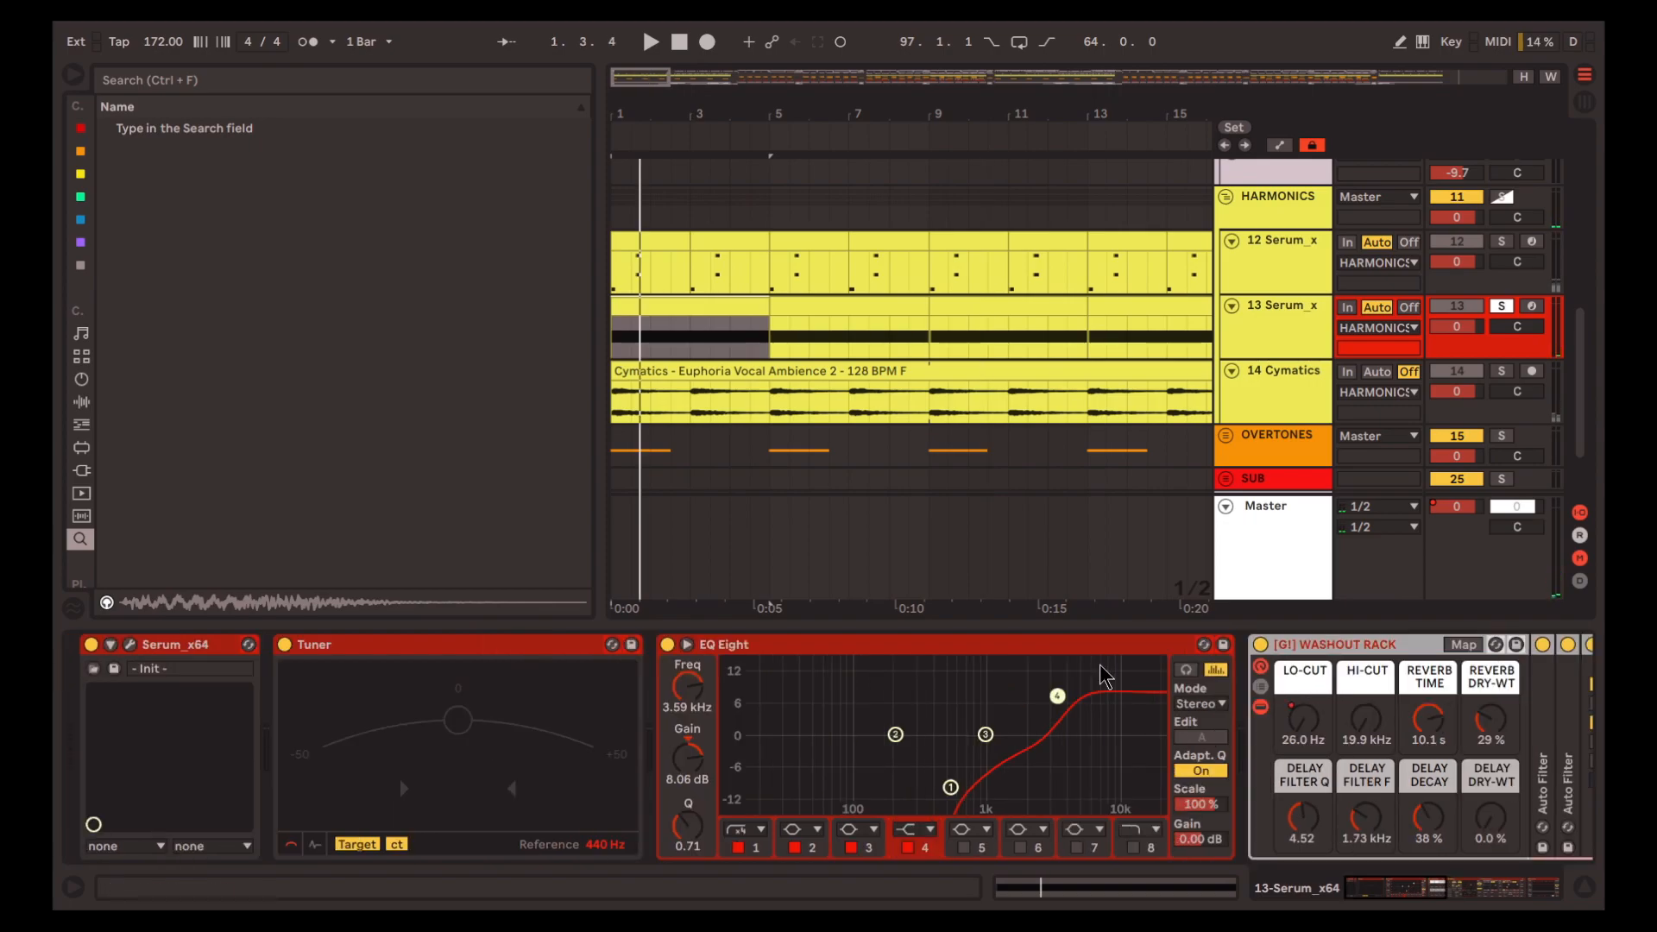
key(space)
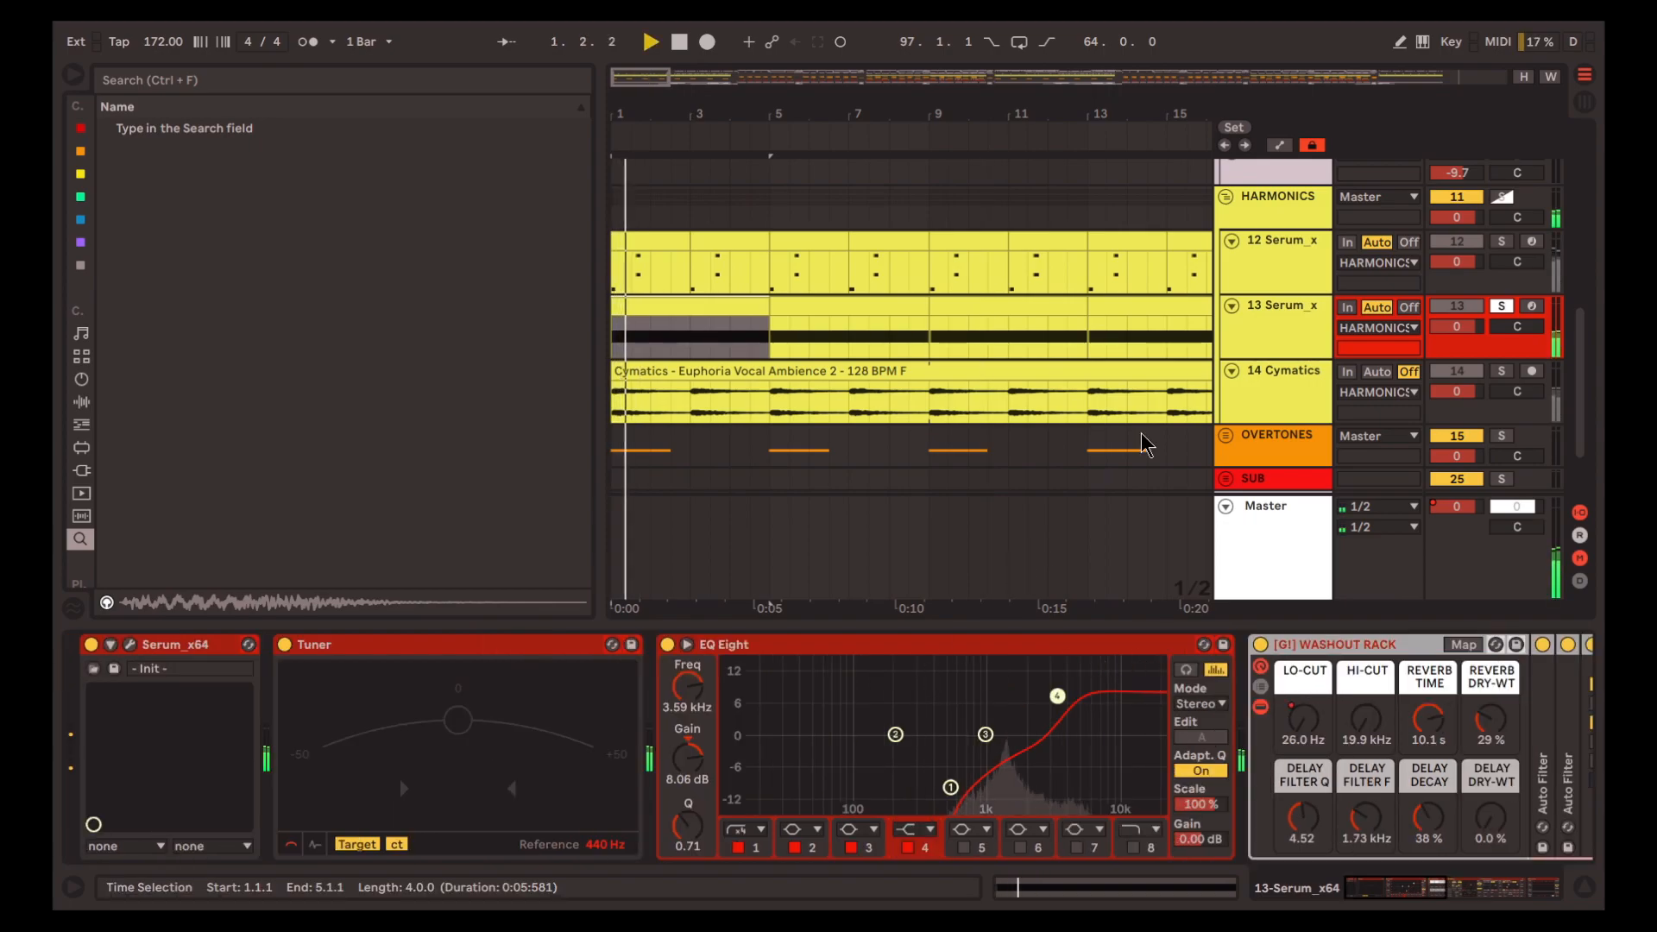
Solo track 14 Cymatics, audition it, and select its Euphoria Vocal Ambience 2 clip
click(1297, 380)
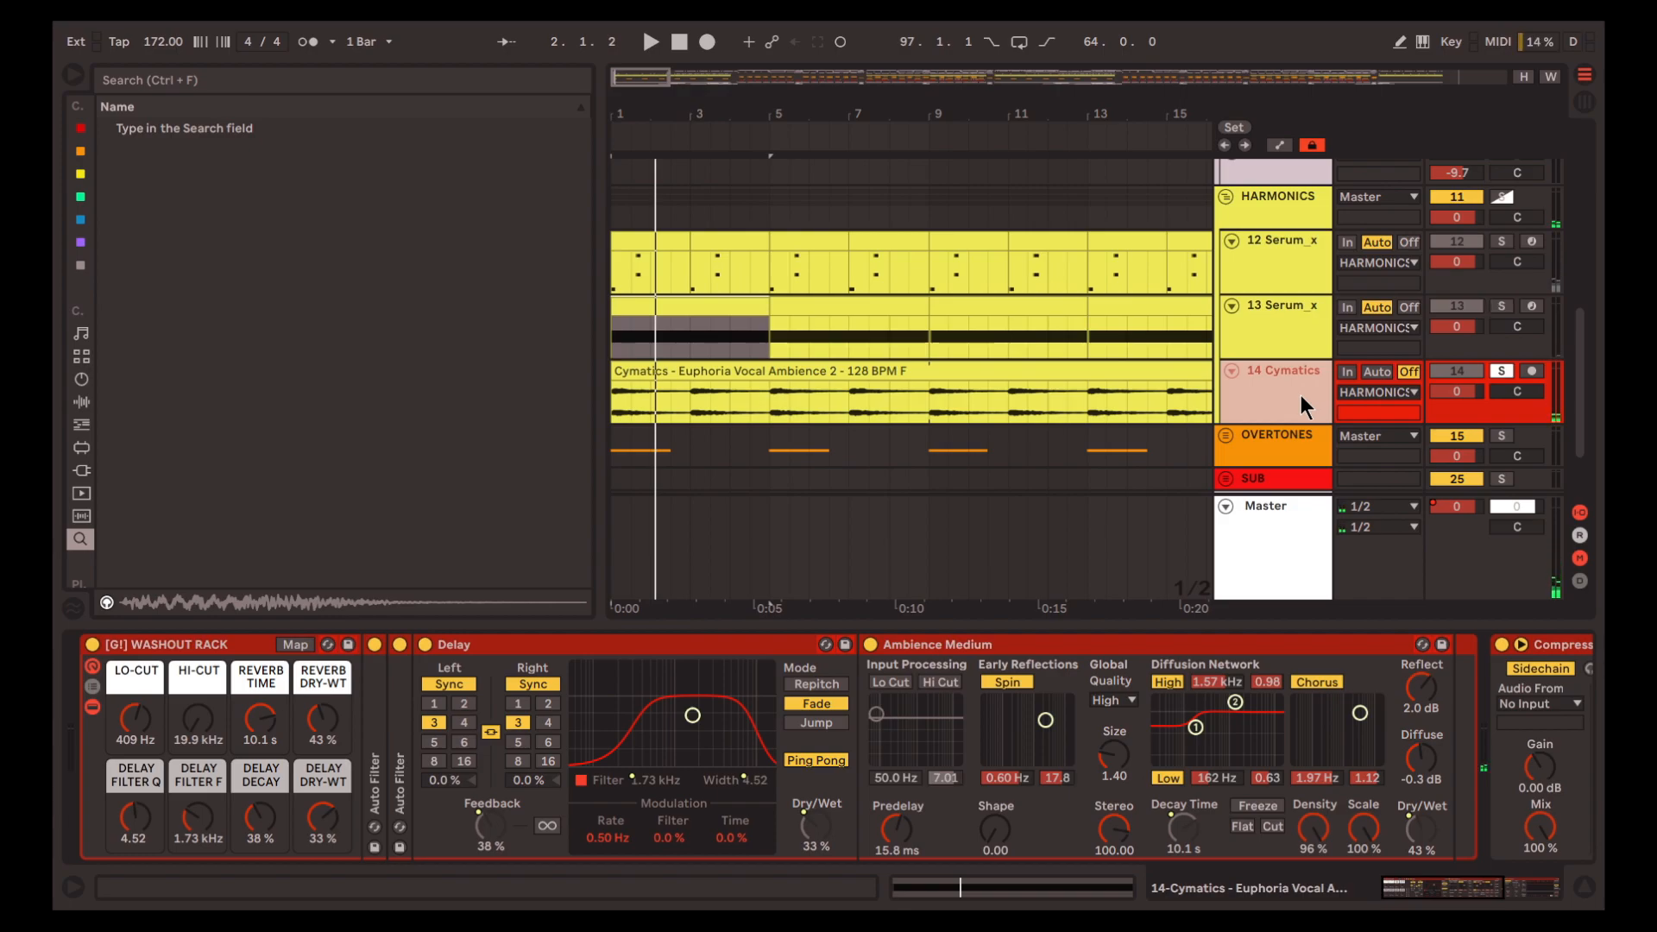
key(space)
key(space)
click(725, 371)
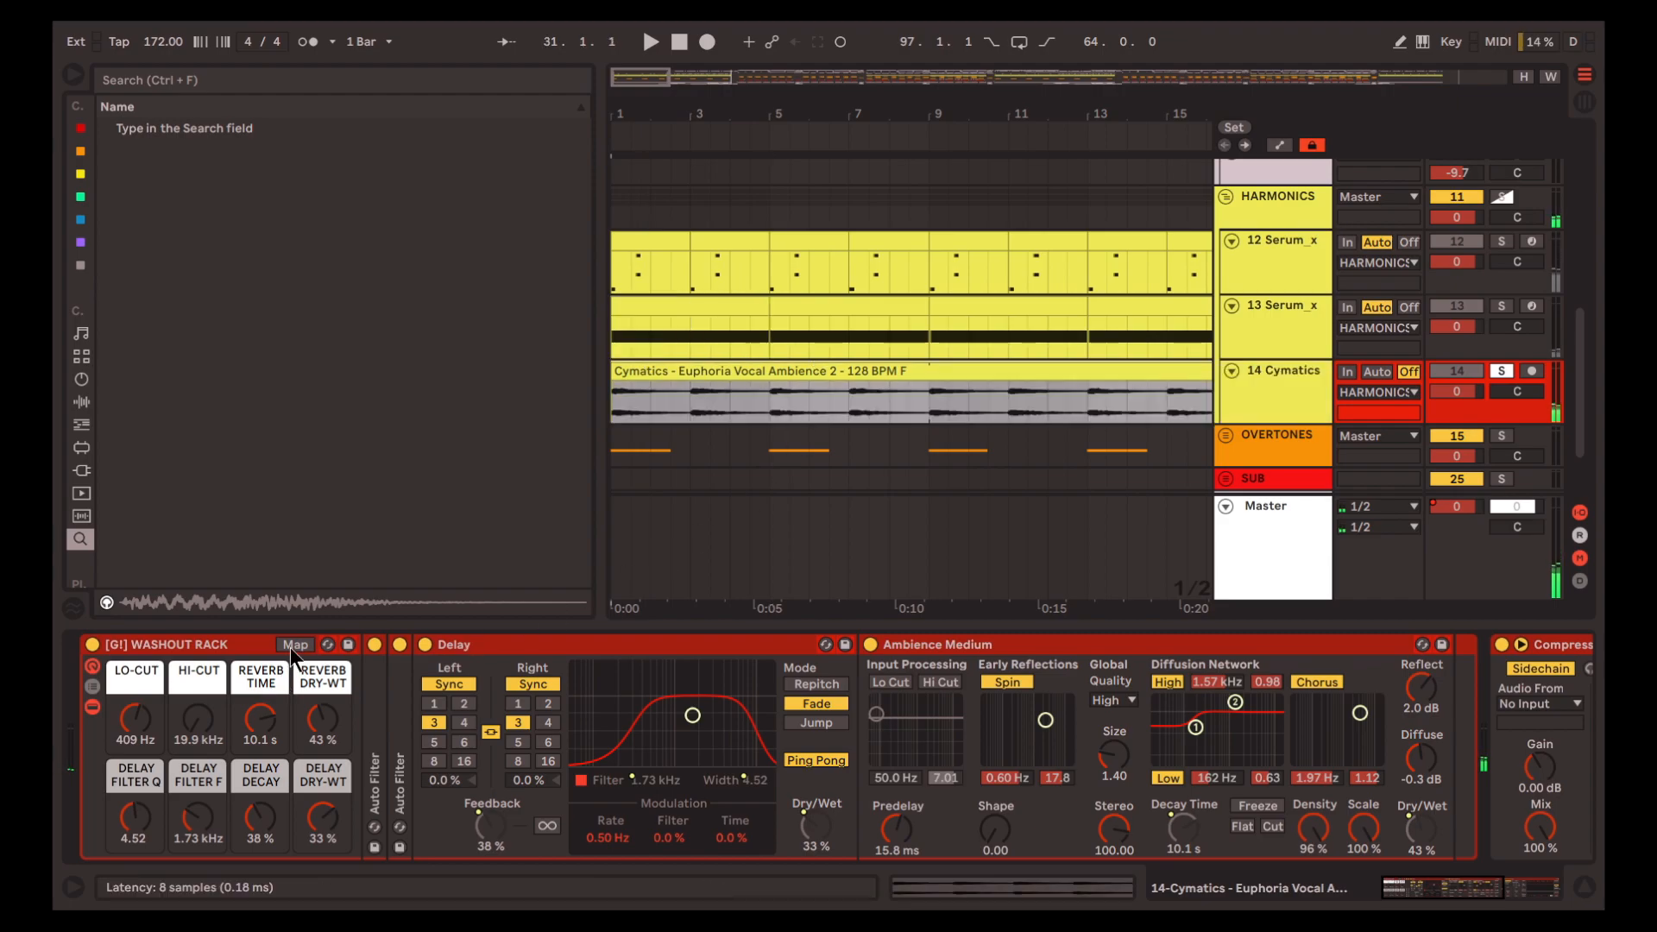
Bypass track 14's WASHOUT RACK to hear the vocal clip dry, reactivate the rack, and replay it with effects
click(92, 643)
key(space)
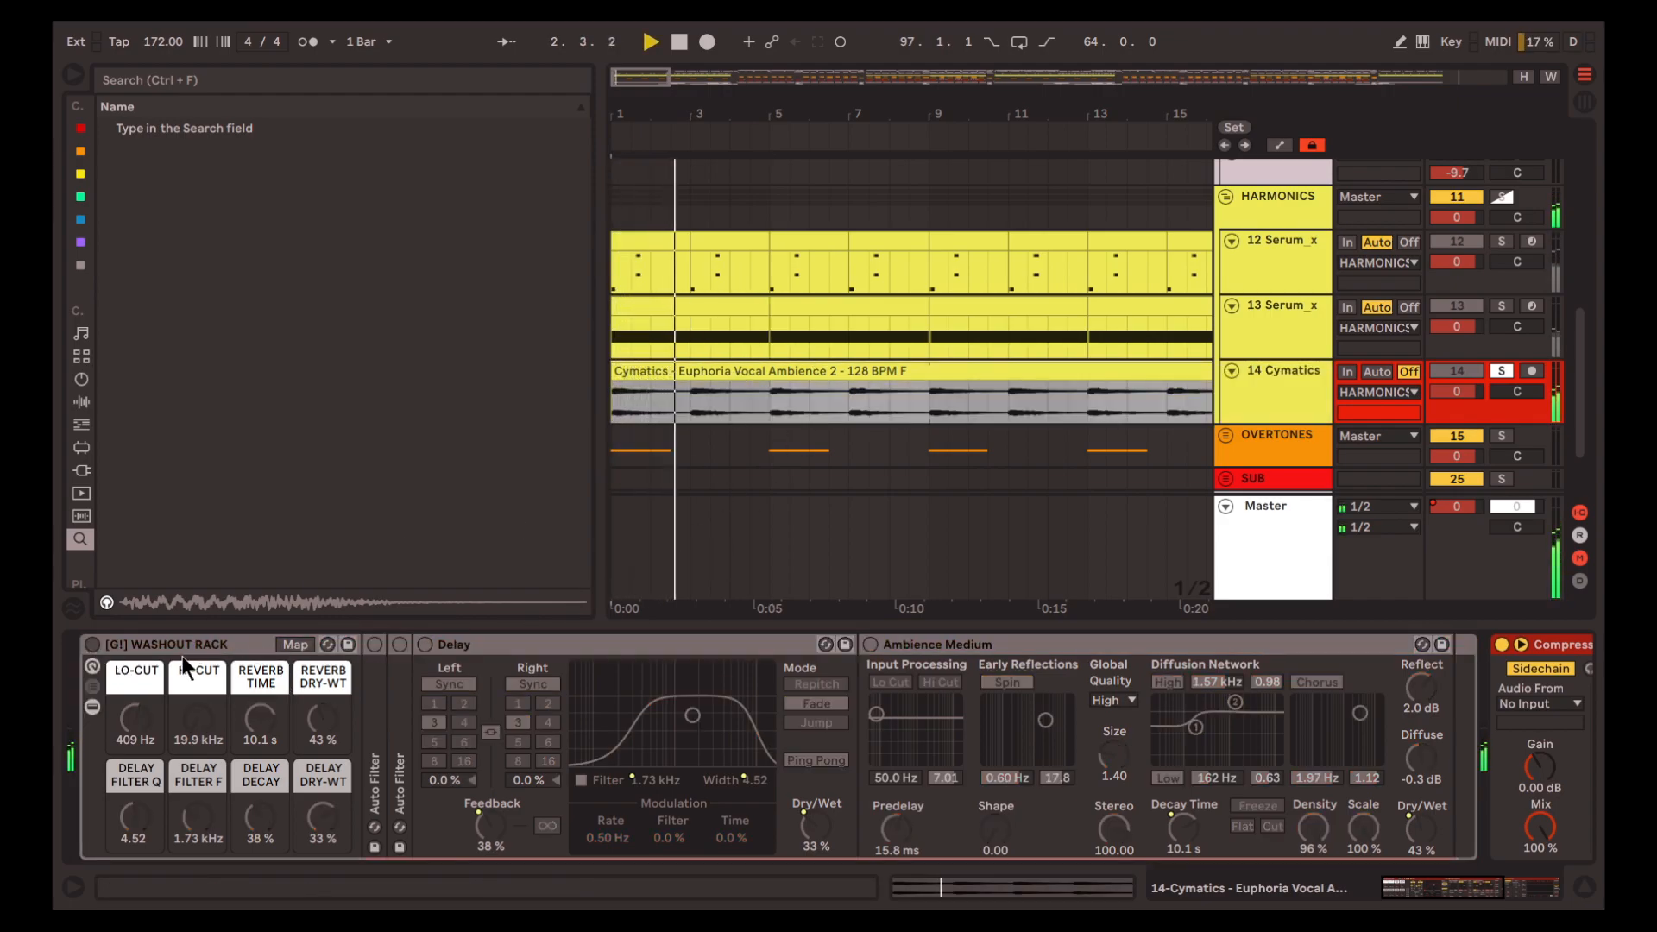
click(92, 644)
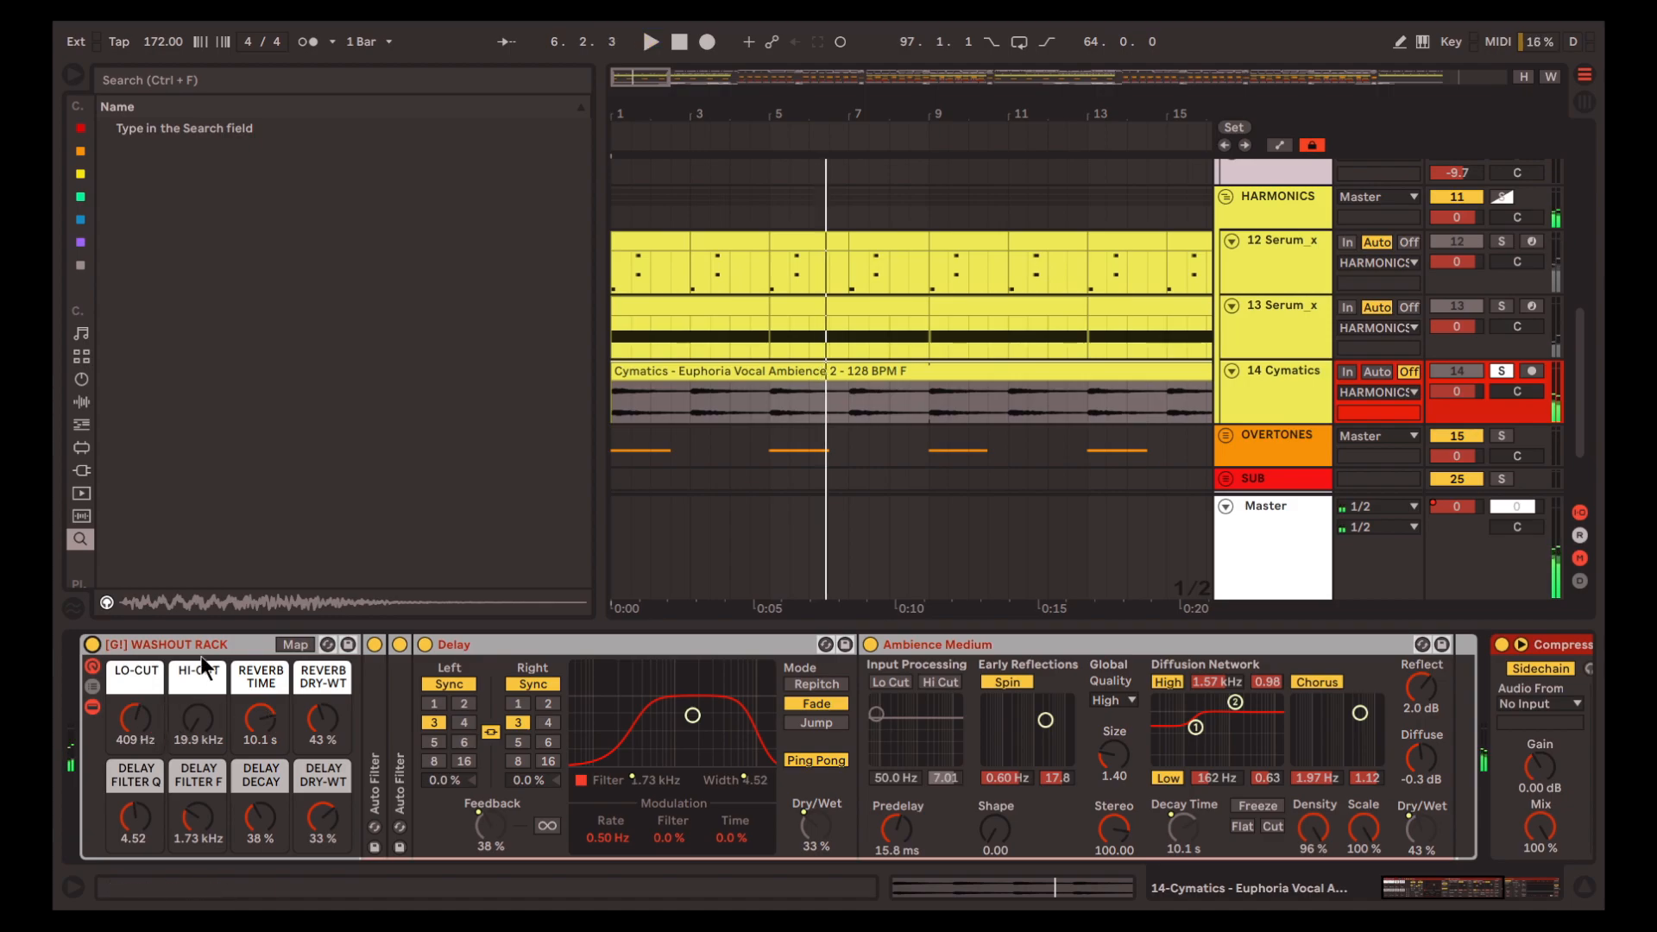
key(space)
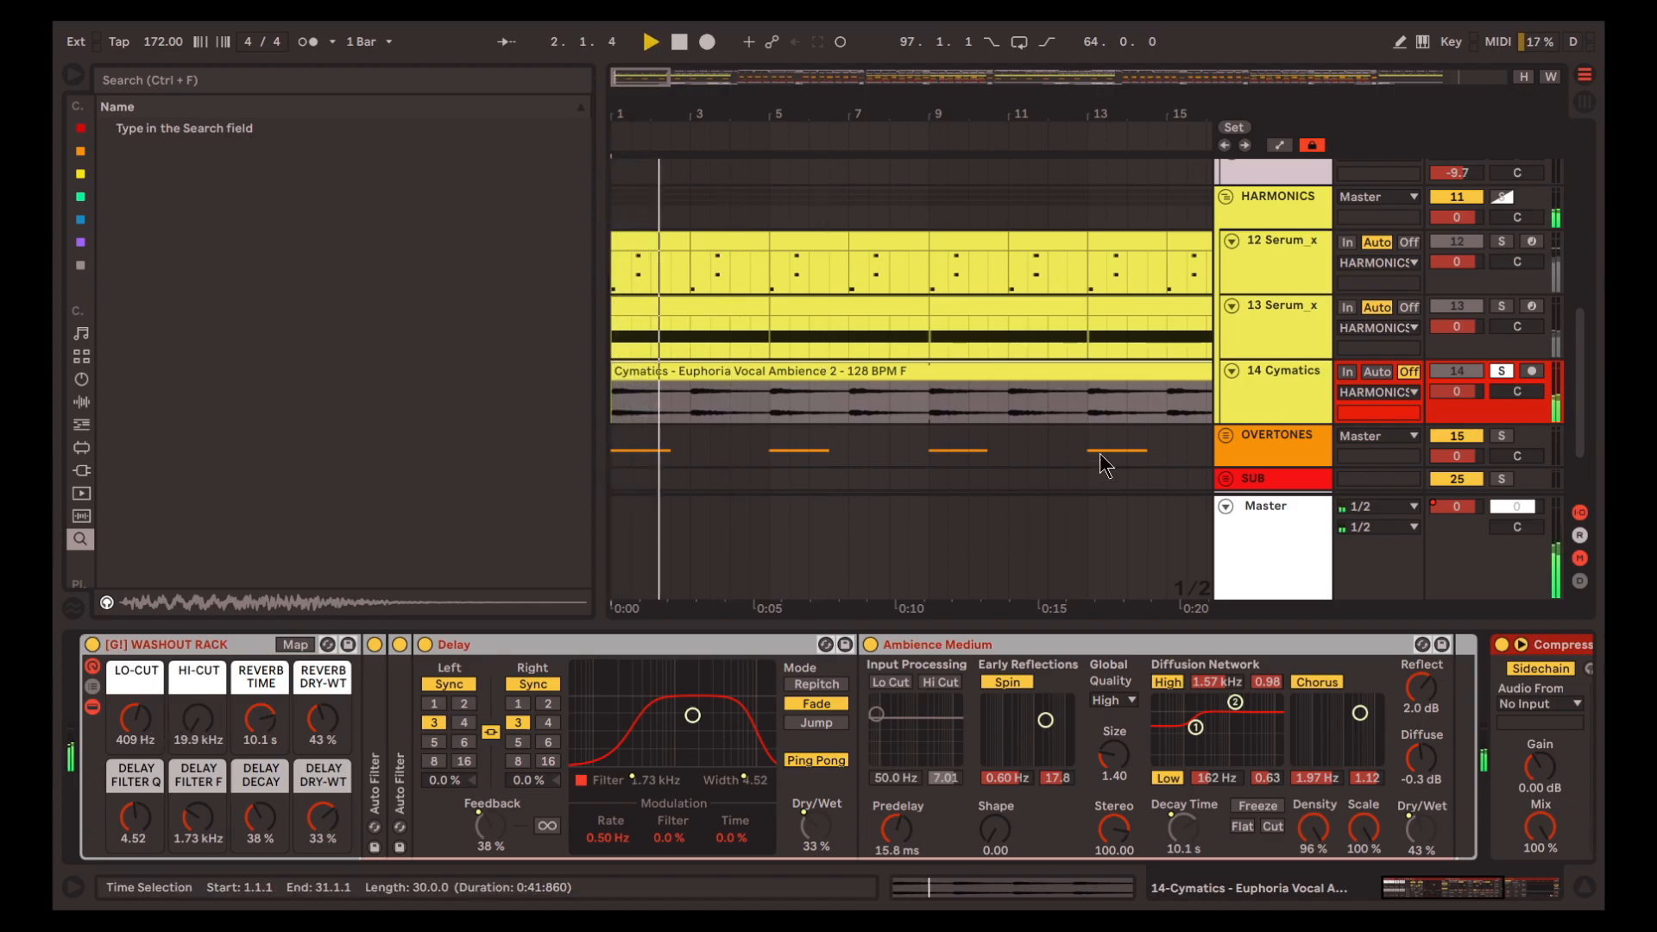
Select the HARMONICS group to show its Frequency Shifter, with bars 1 to 49 in view
scroll(614, 221, down, 4)
scroll(1286, 249, up, 1)
click(1306, 246)
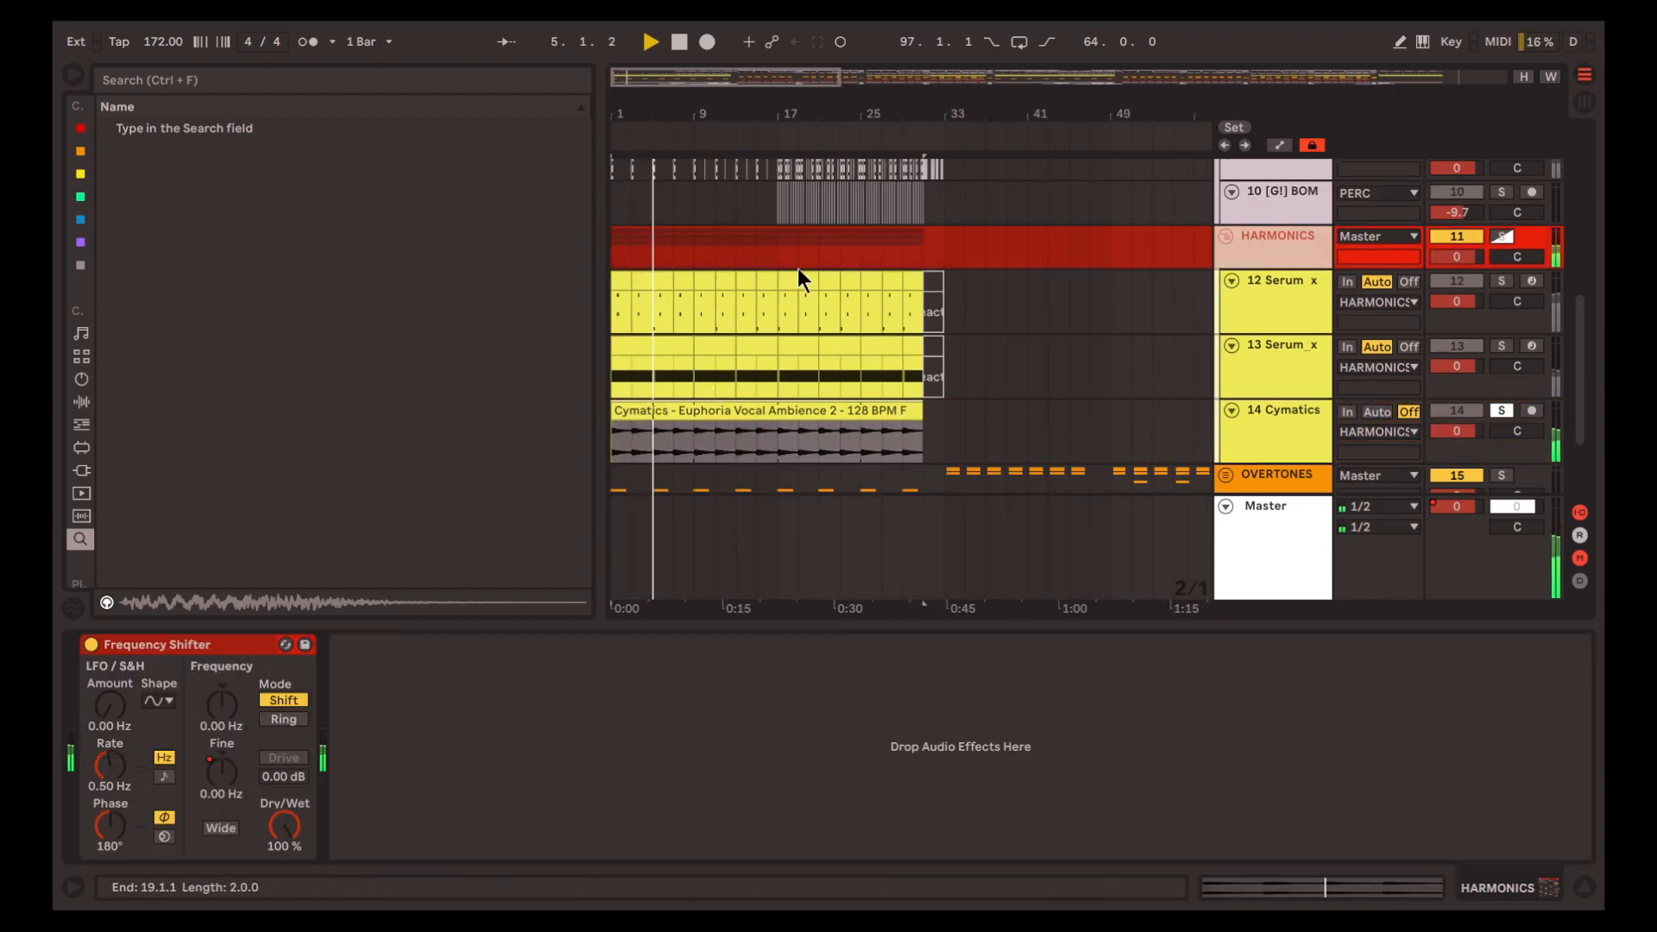
Play the HARMONICS group from bar 25 and show the automation lanes, zoomed in on its Fine frequency curve
click(813, 246)
click(861, 247)
key(space)
key(space)
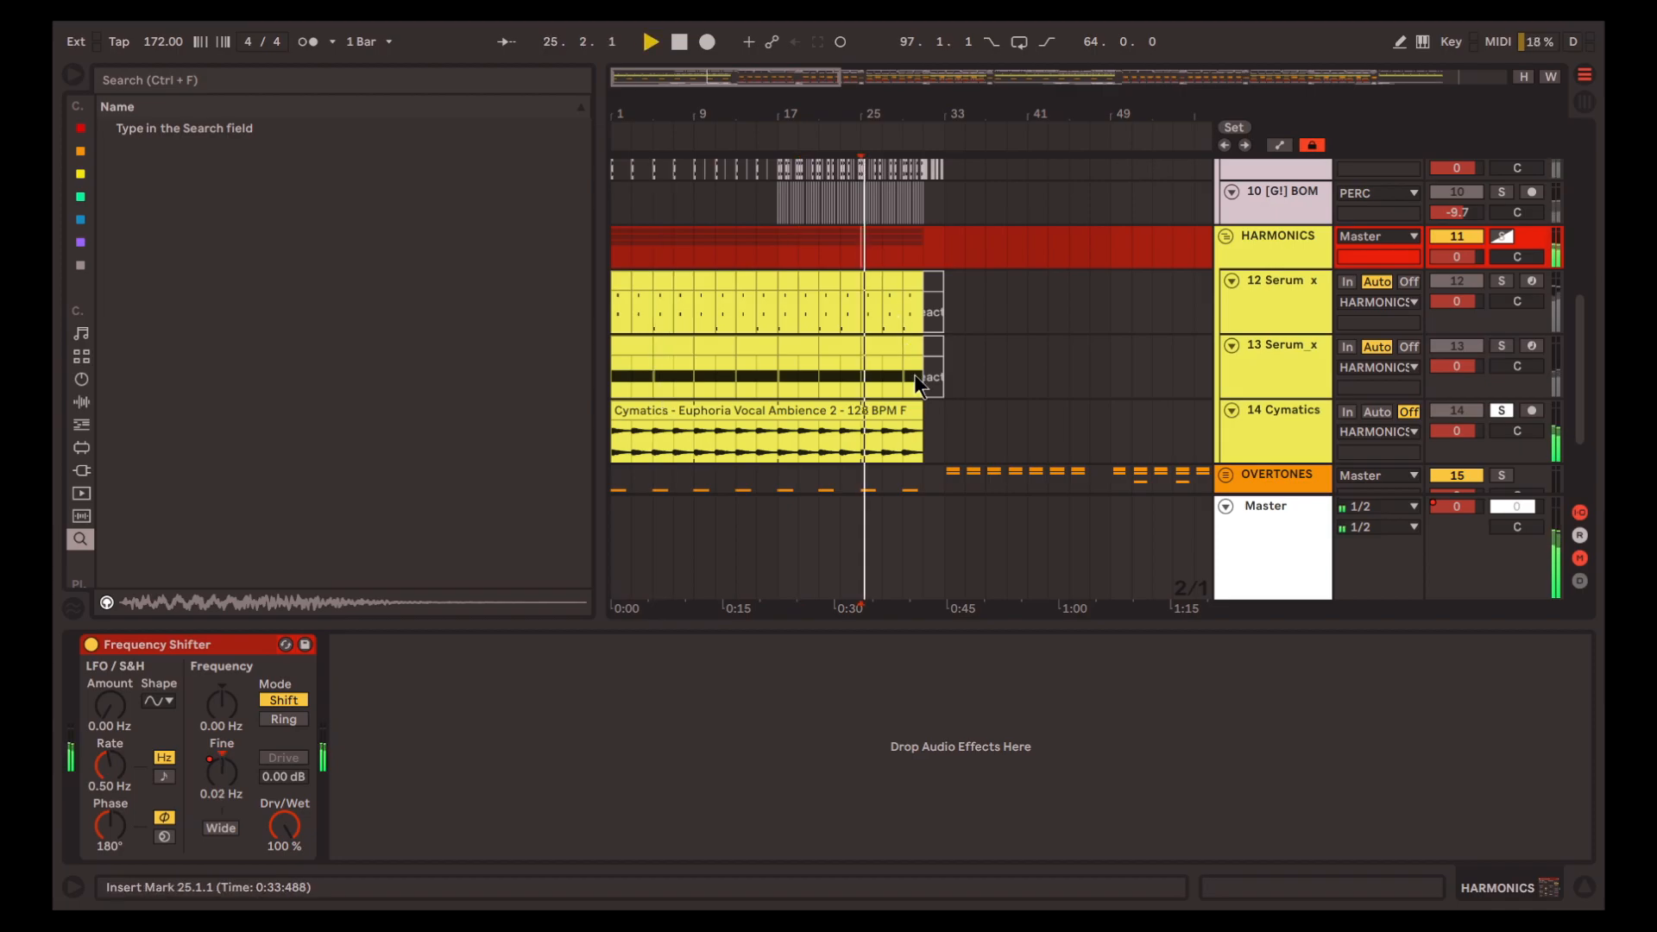
key(a)
scroll(921, 267, up, 4)
scroll(904, 348, up, 1)
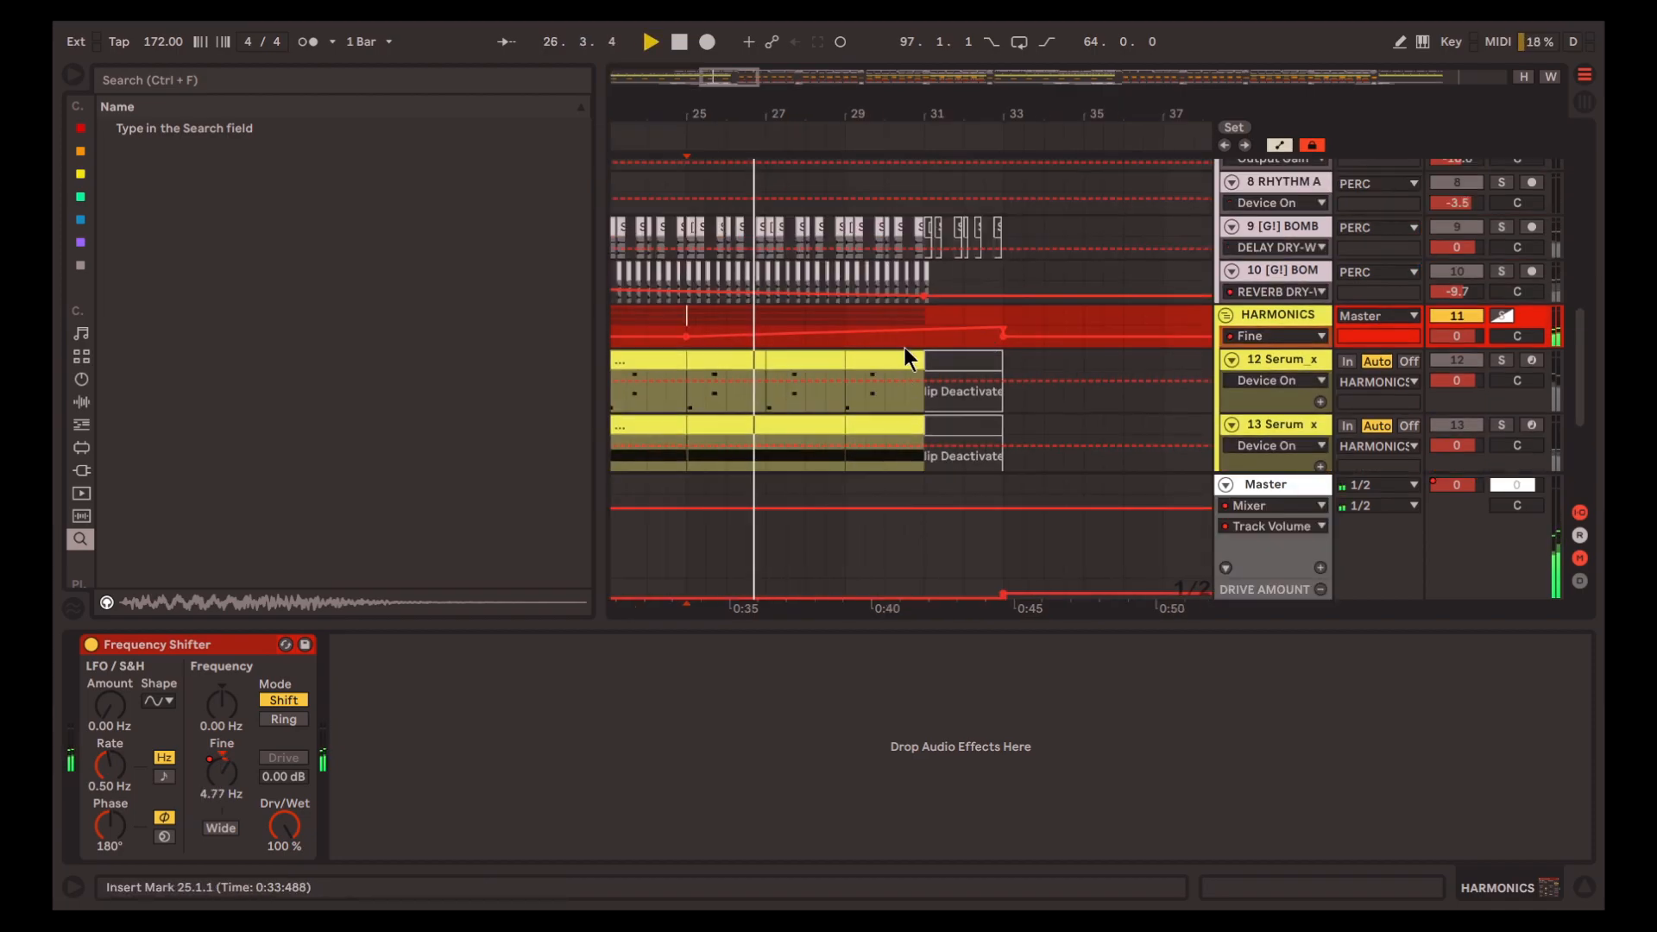
Solo the HARMONICS group and listen to its Frequency Shifter Fine automation up to about bar 33
scroll(1270, 281, down, 2)
click(1282, 200)
key(s)
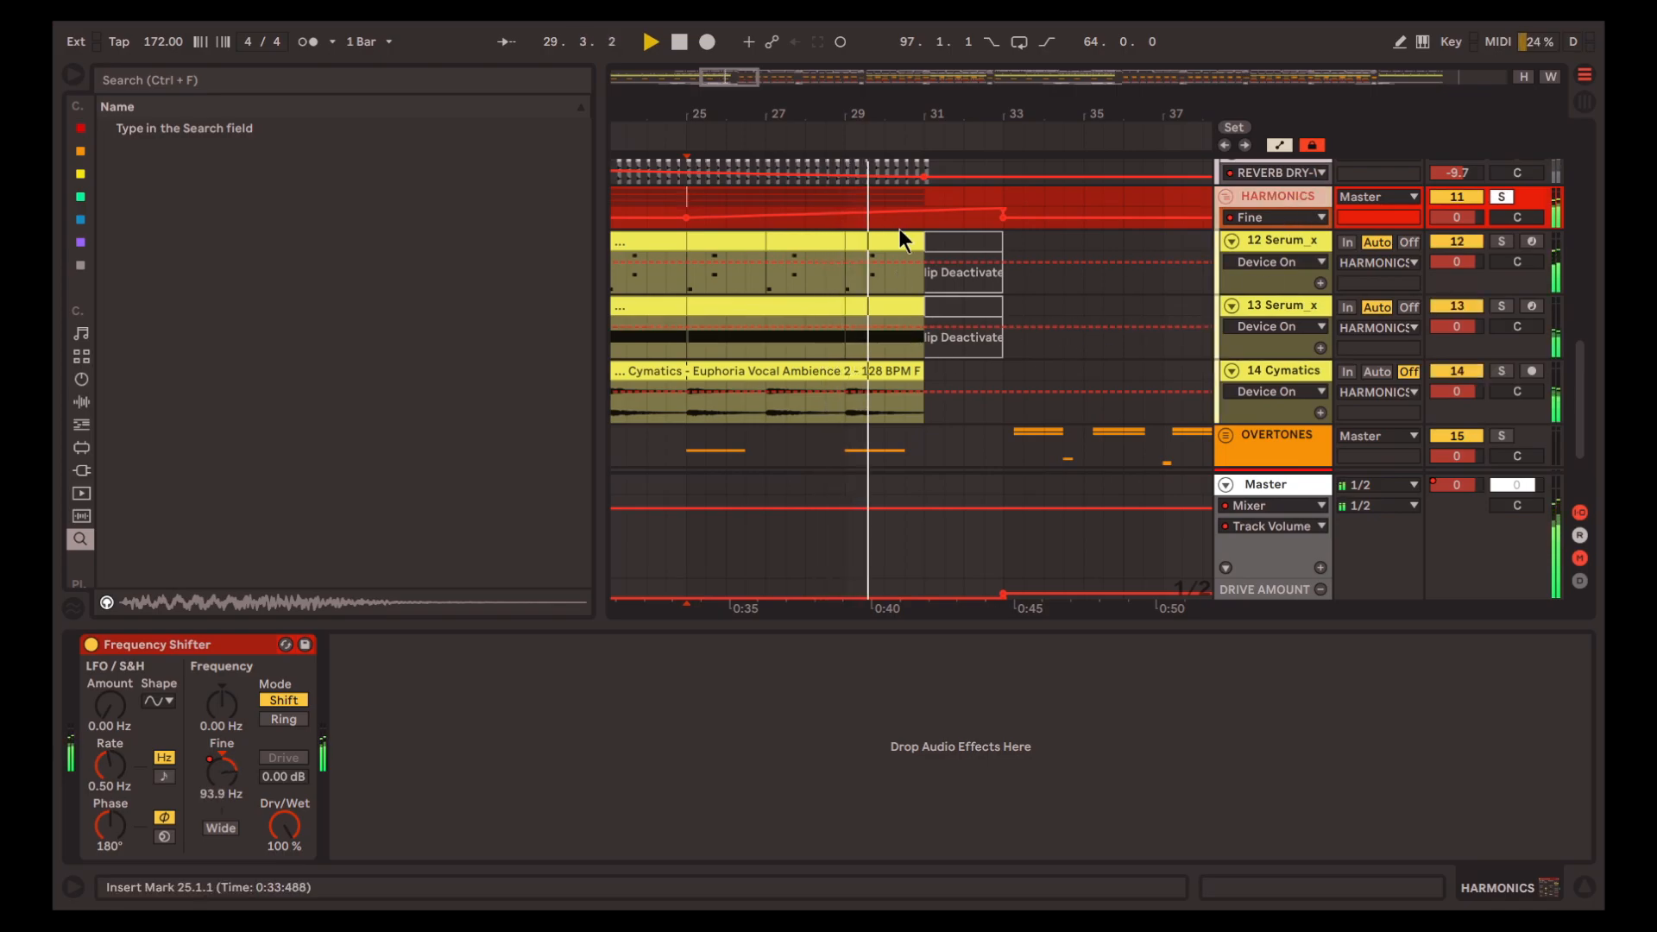
scroll(899, 231, up, 1)
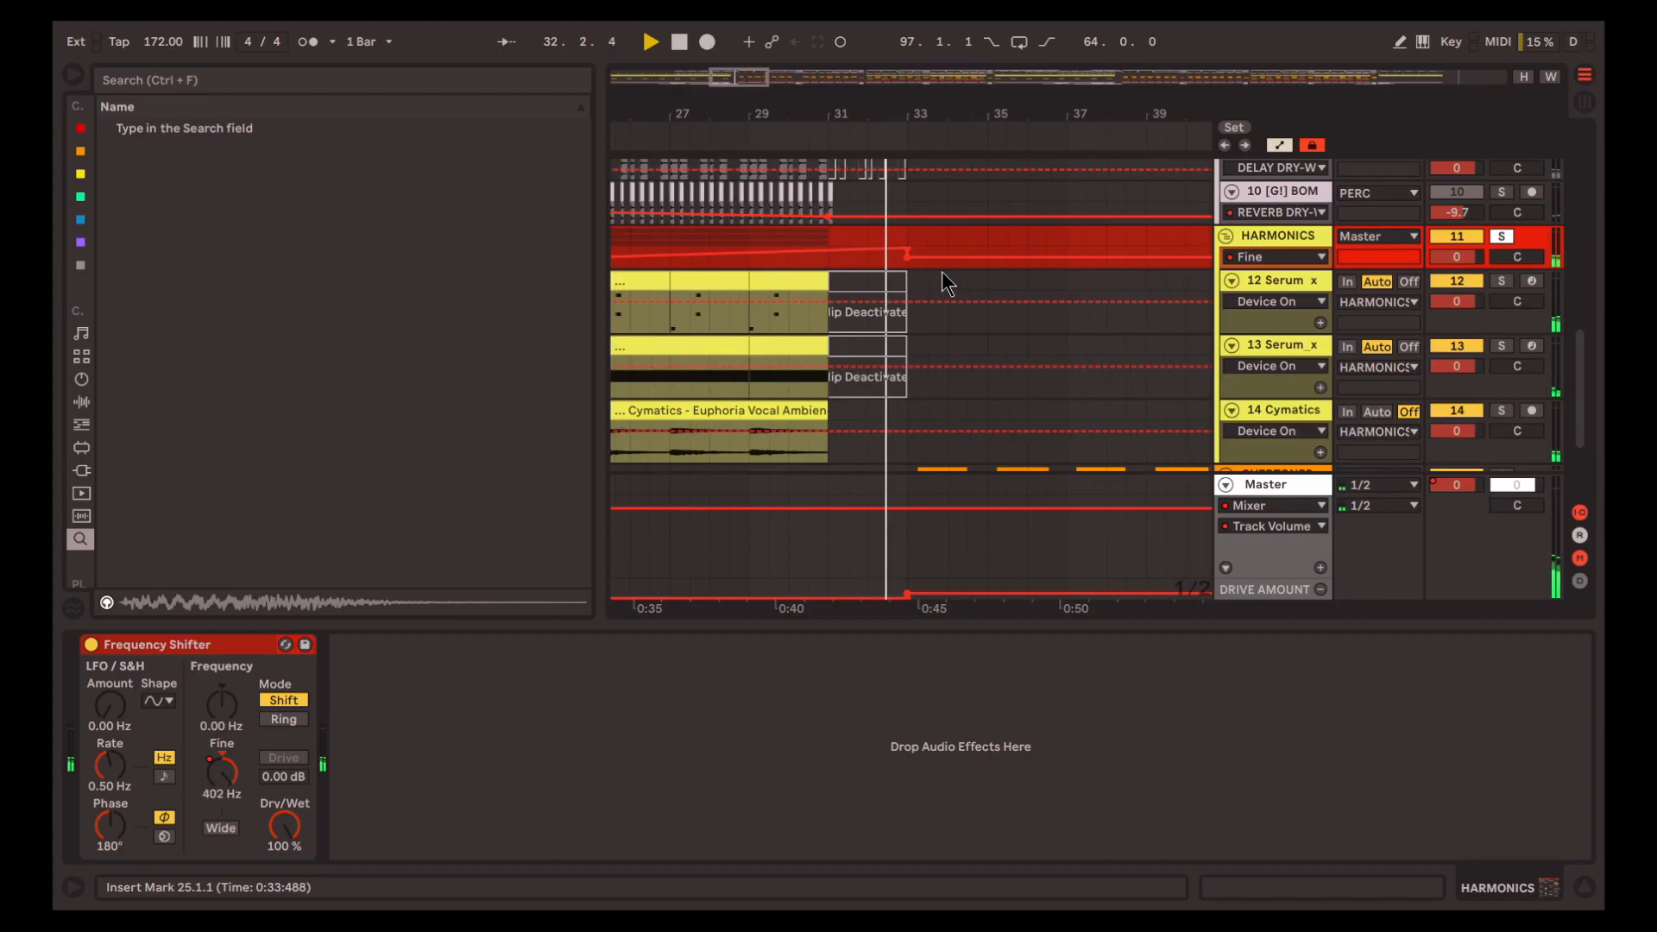
Stop playback, select bars 73 to 213 across the HARMONICS tracks, and hide the automation lanes and device view
key(space)
key(w)
scroll(832, 349, down, 2)
drag(802, 368, 1182, 207)
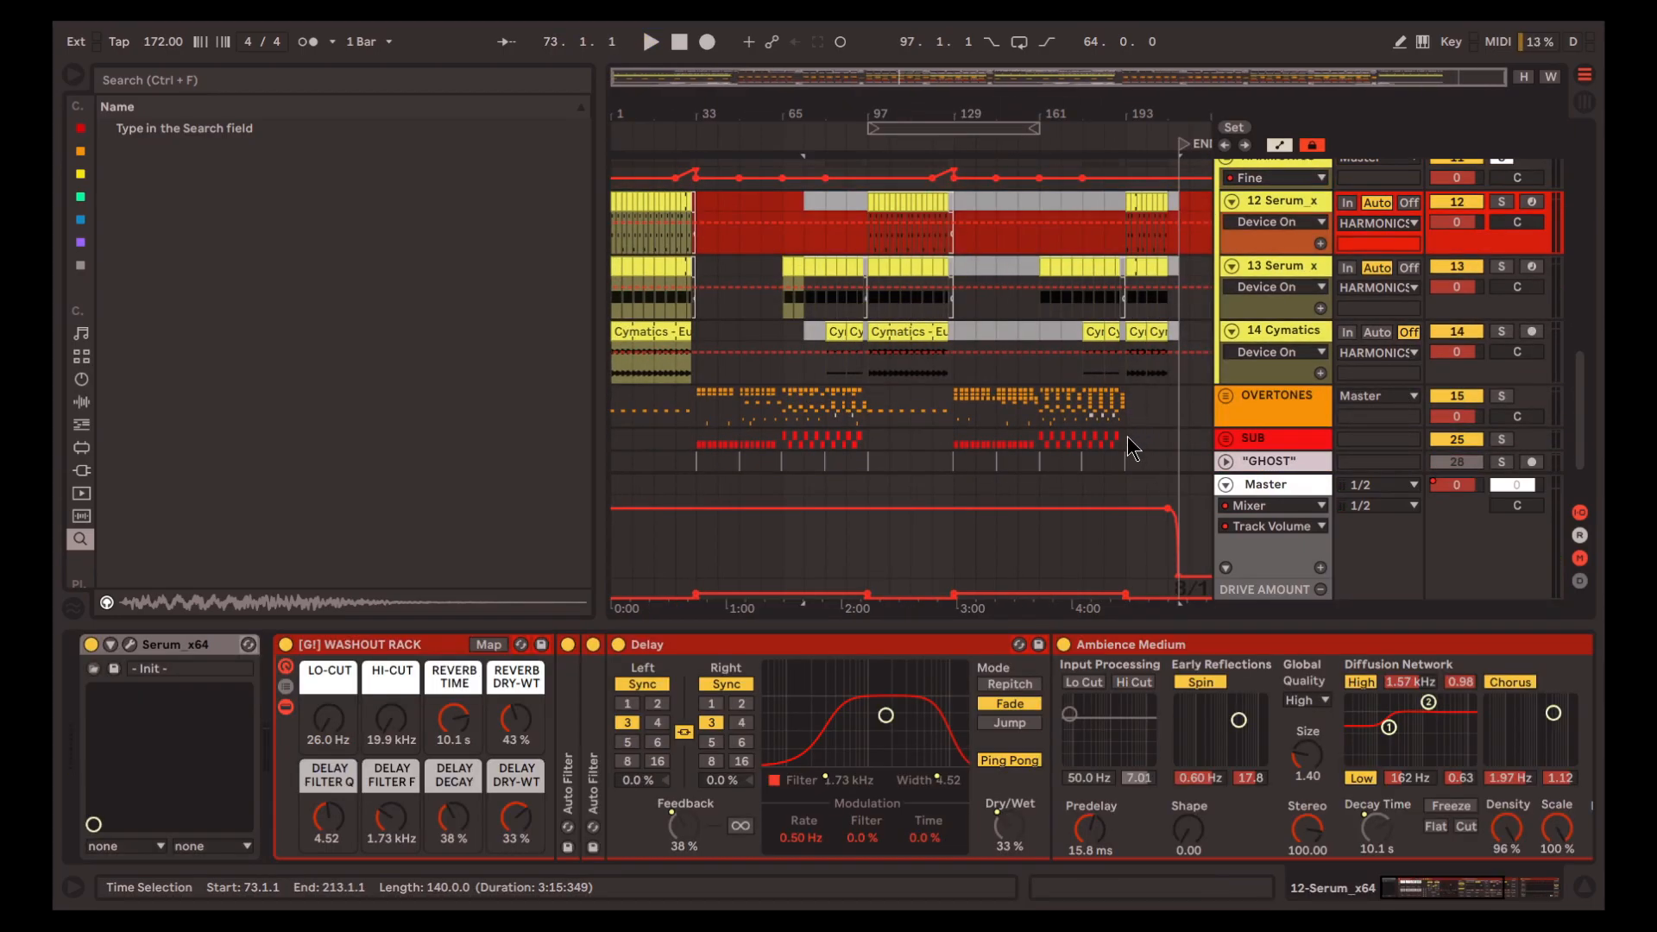
key(a)
click(1584, 887)
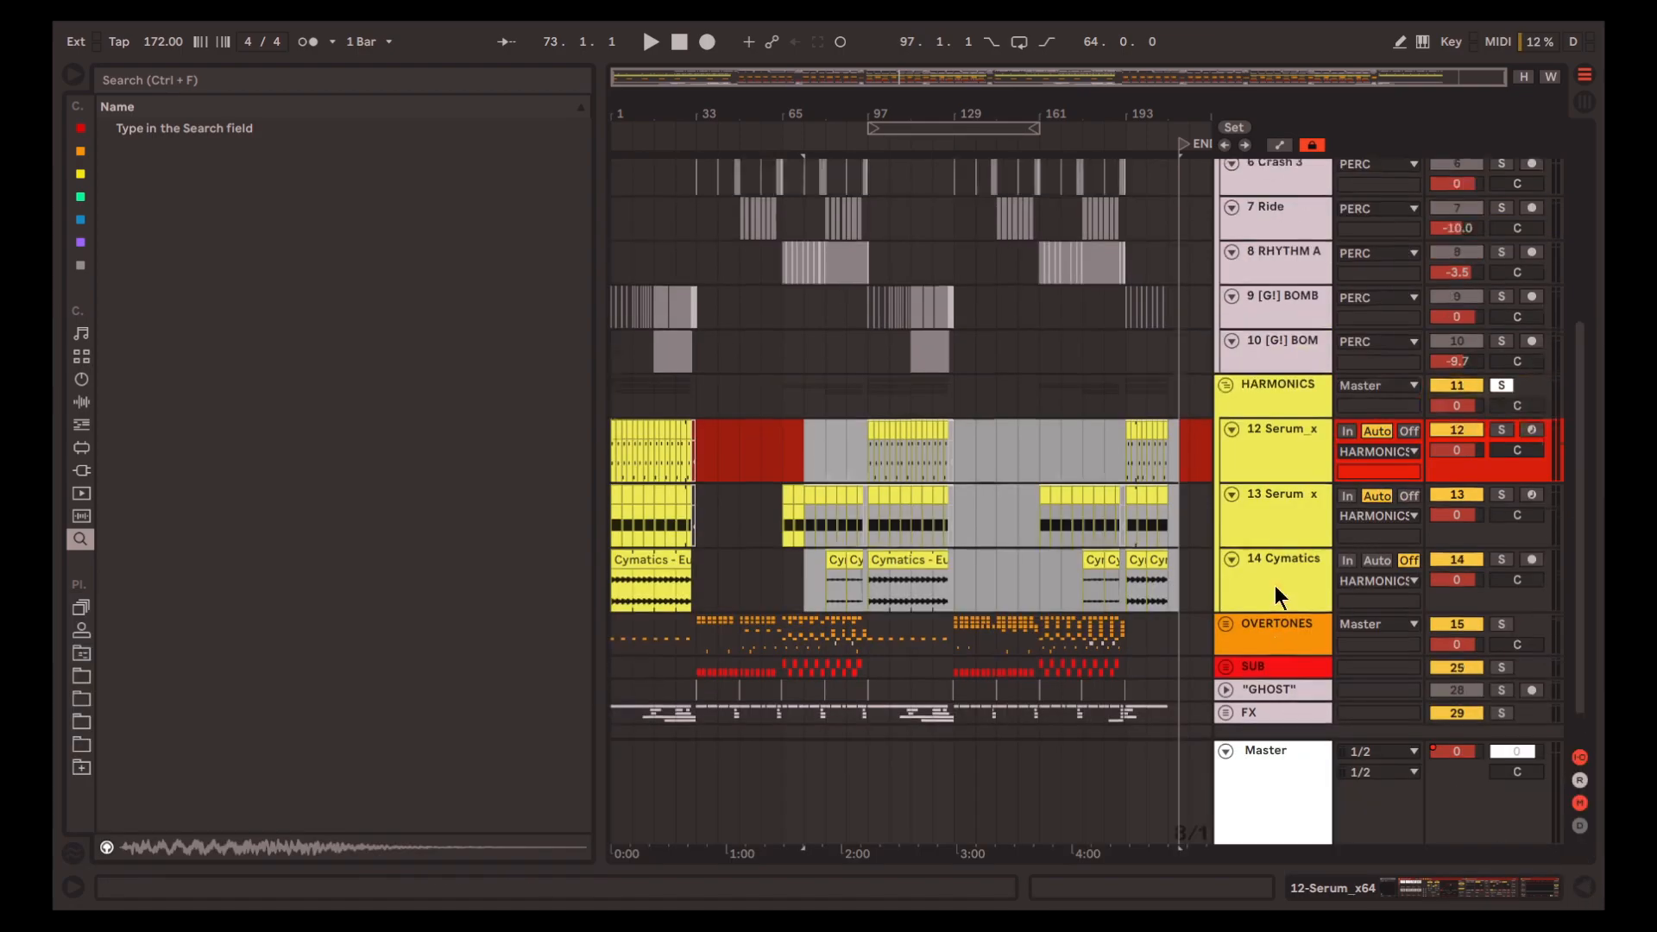
Unsolo and collapse the HARMONICS group, and expand the OVERTONES group
click(1313, 475)
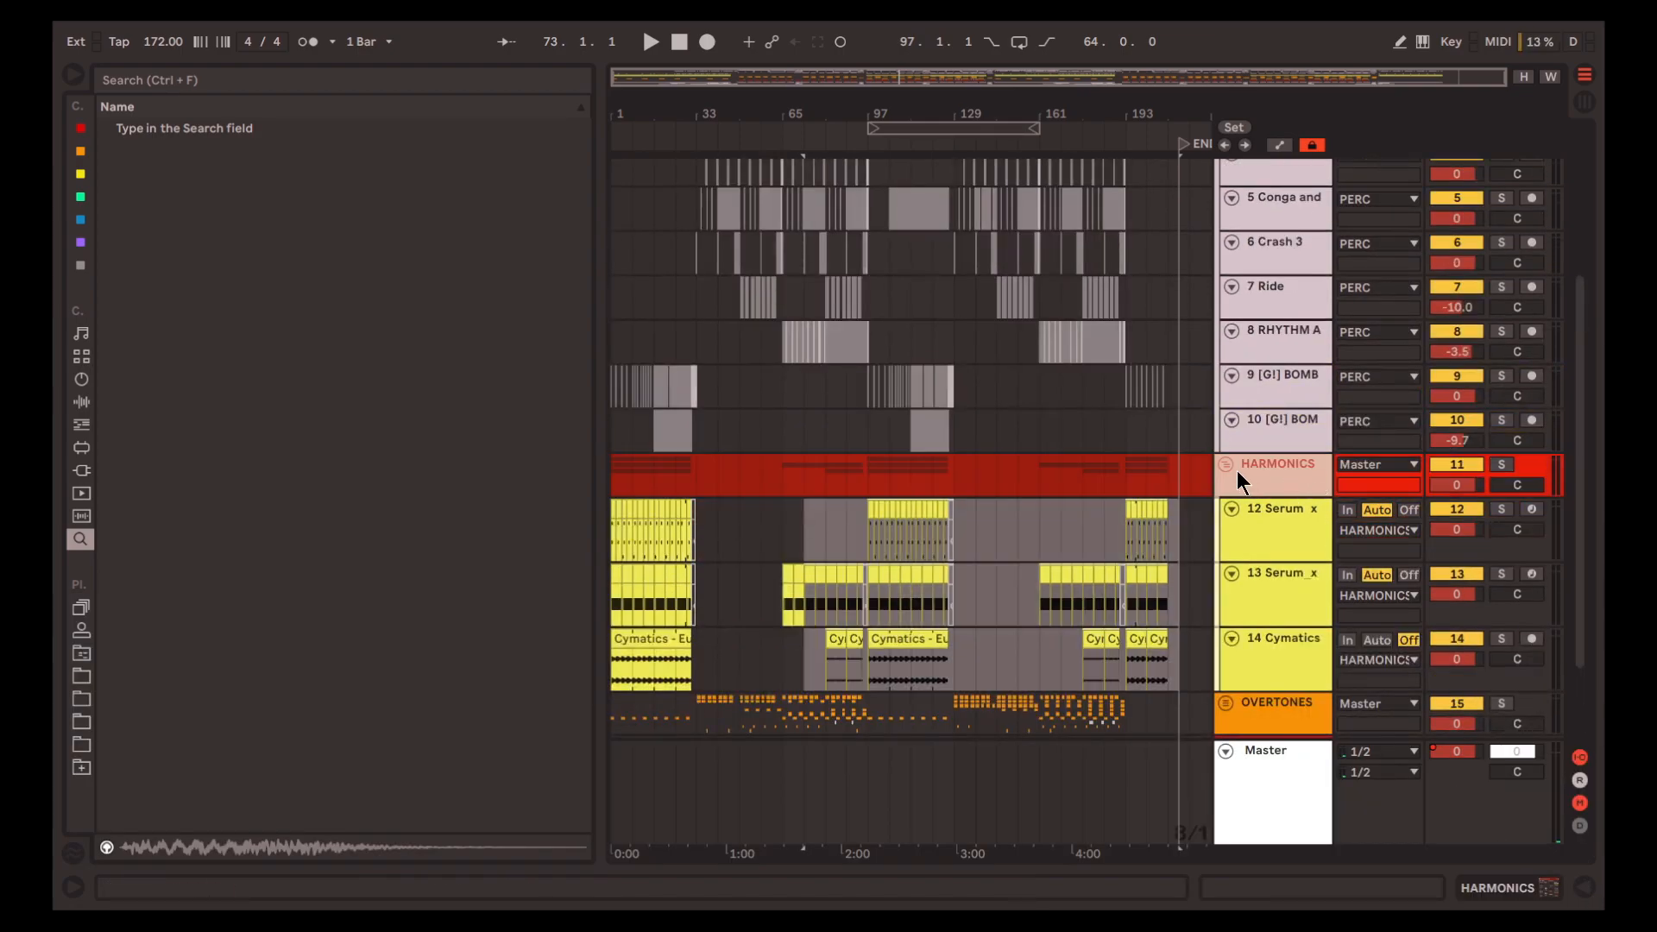
click(1225, 464)
click(1292, 500)
click(1225, 489)
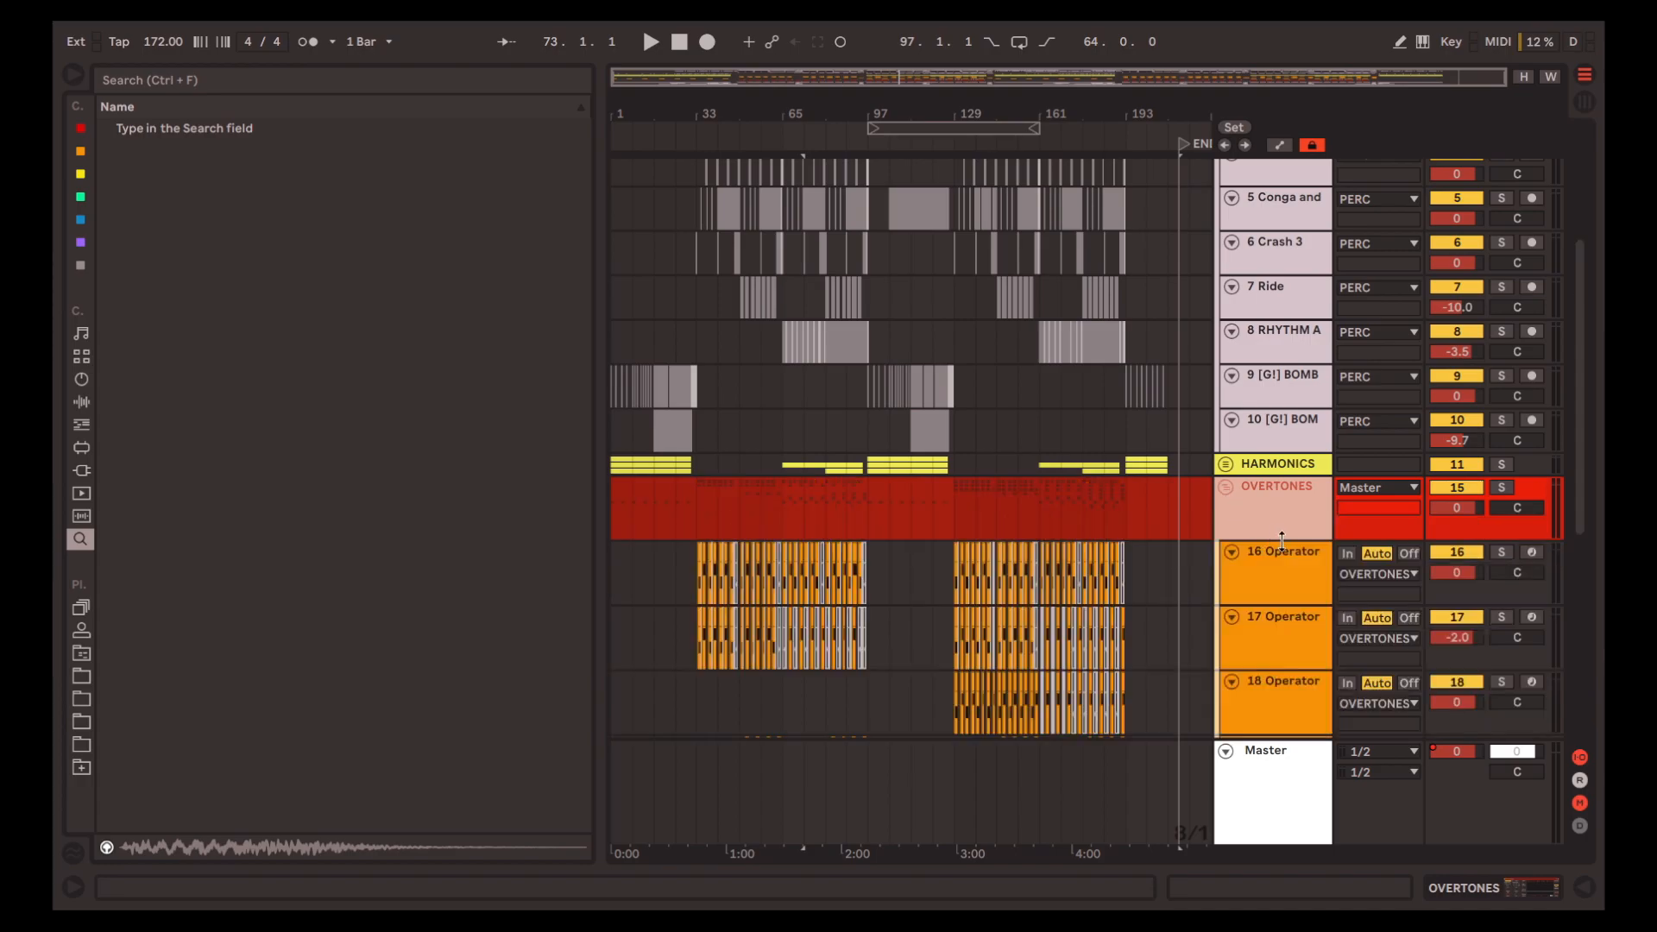
Solo the OVERTONES group and play it from bar 1 while viewing its Operator tracks
scroll(985, 490, down, 4)
key(s)
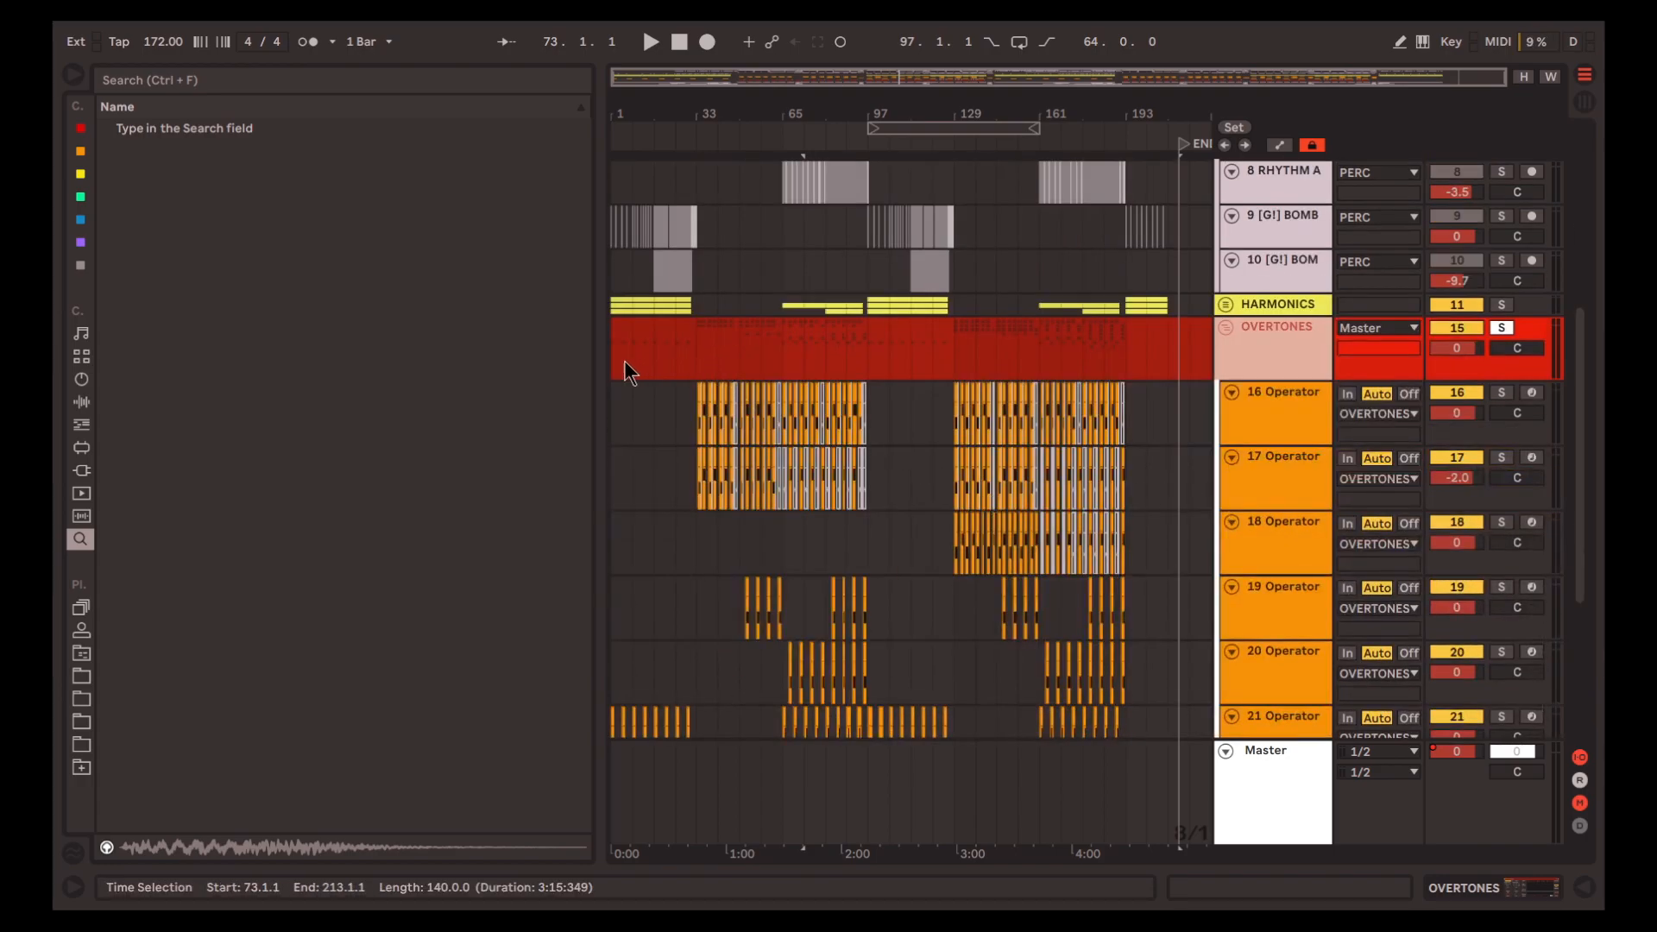
click(621, 361)
key(space)
scroll(647, 449, down, 4)
scroll(650, 463, up, 5)
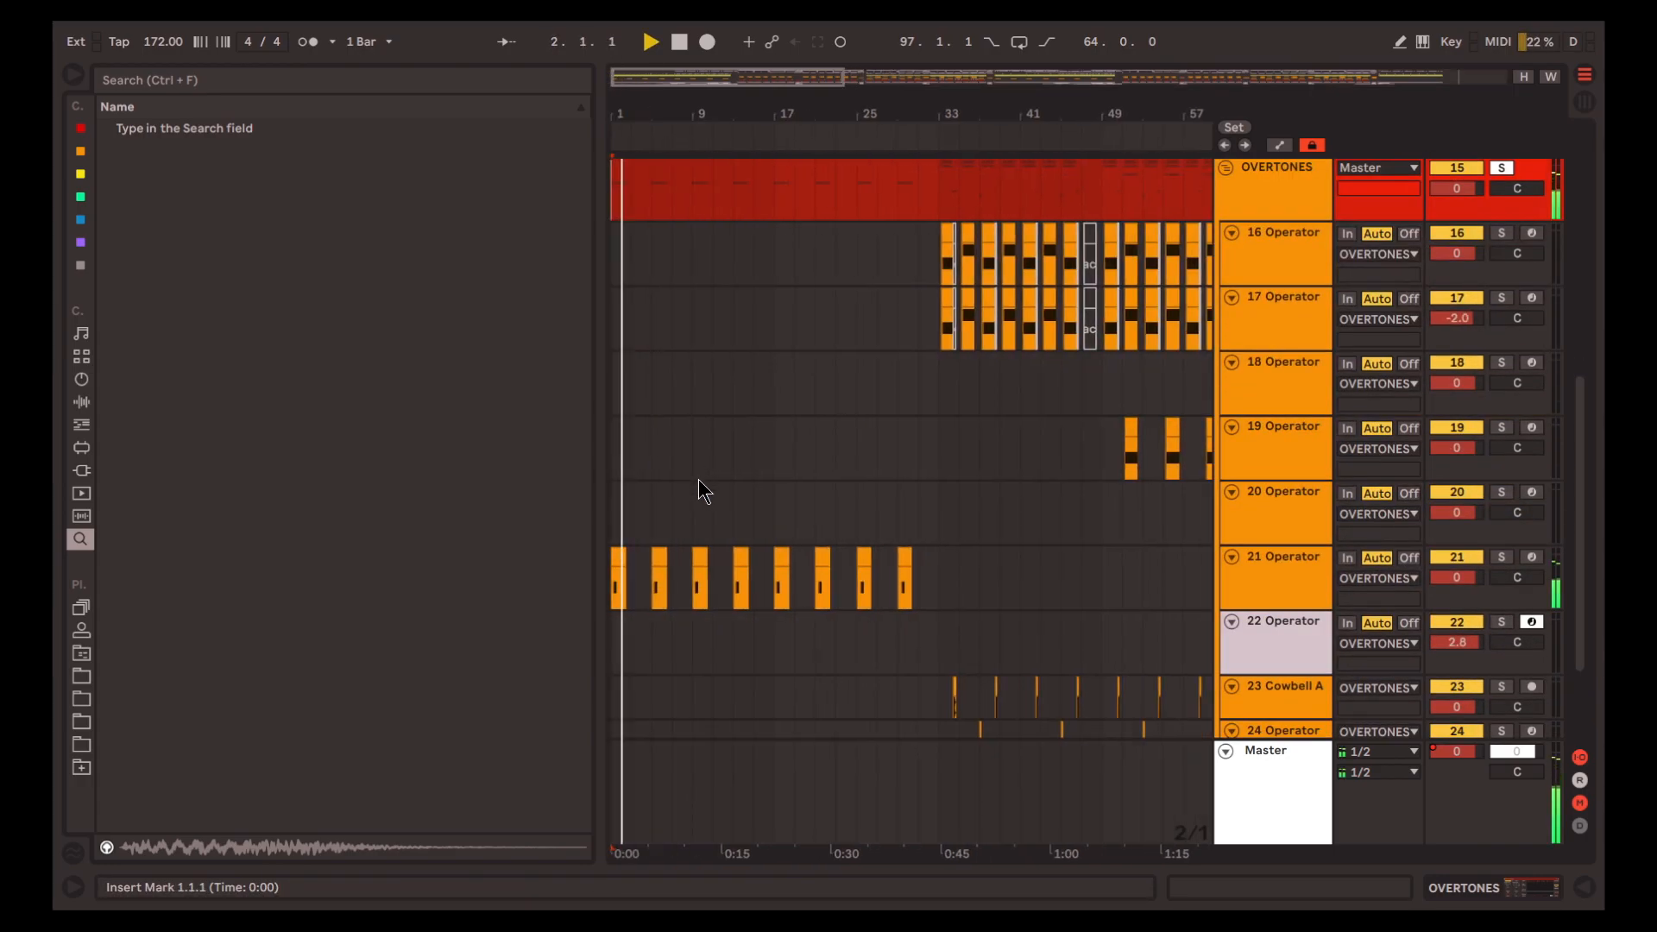
scroll(700, 480, up, 2)
scroll(673, 608, up, 1)
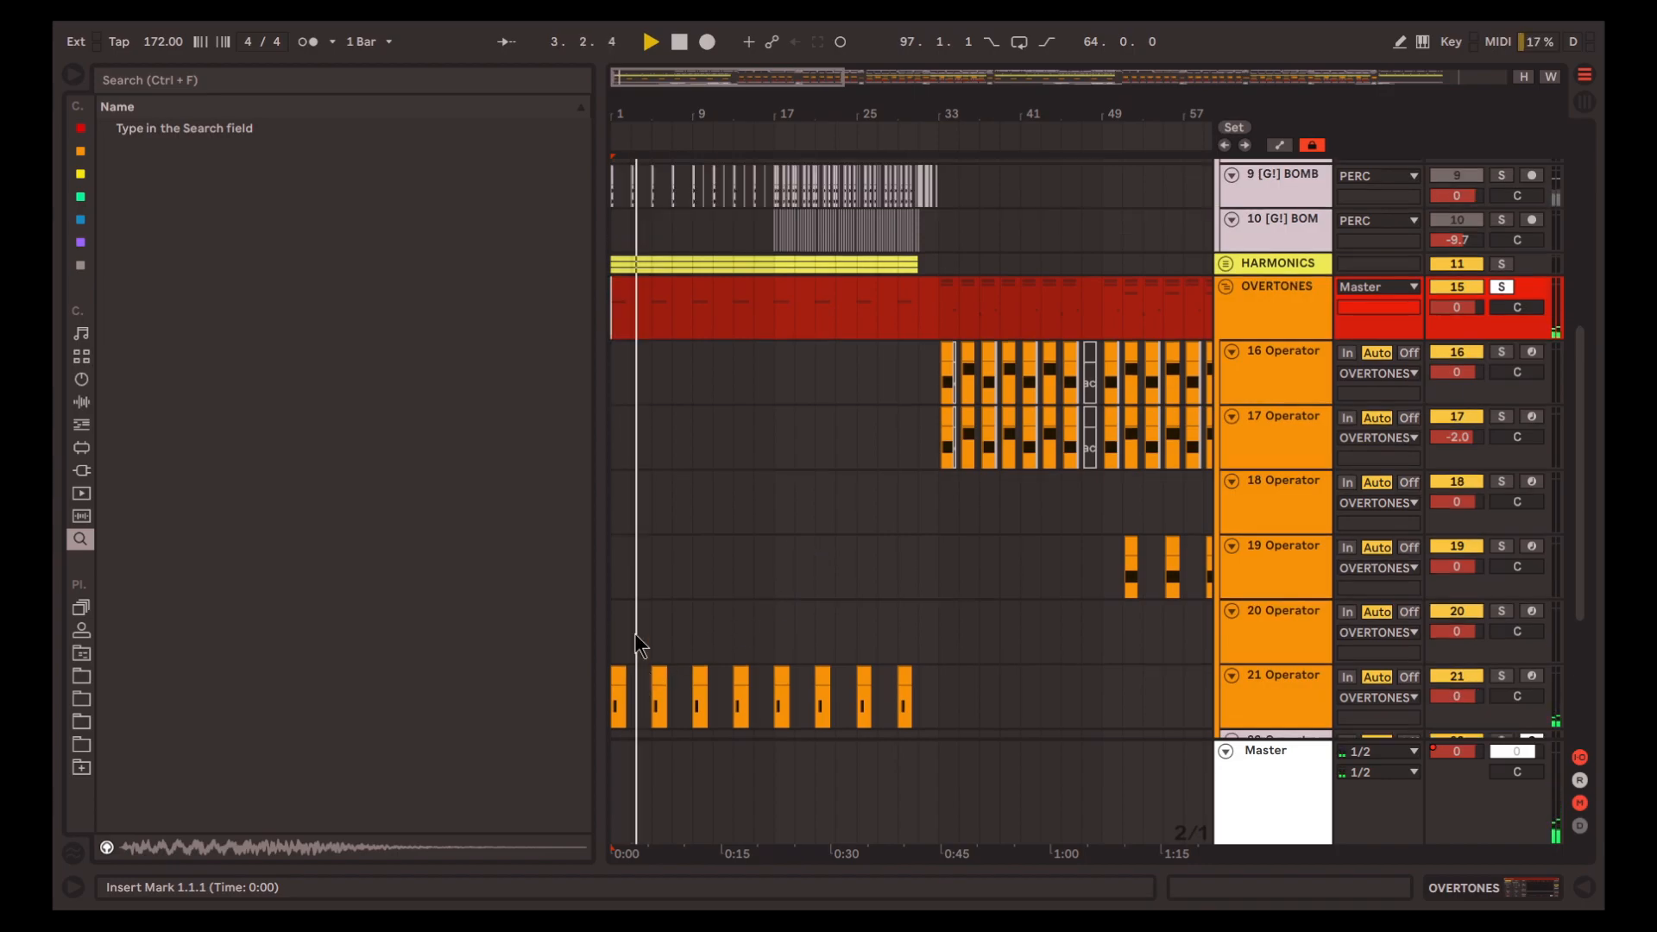
Open the device chain of track 21 Operator and look through its Operator, EQ Eight and Corpus during playback
scroll(634, 633, up, 4)
scroll(634, 633, down, 2)
click(1282, 627)
click(1443, 880)
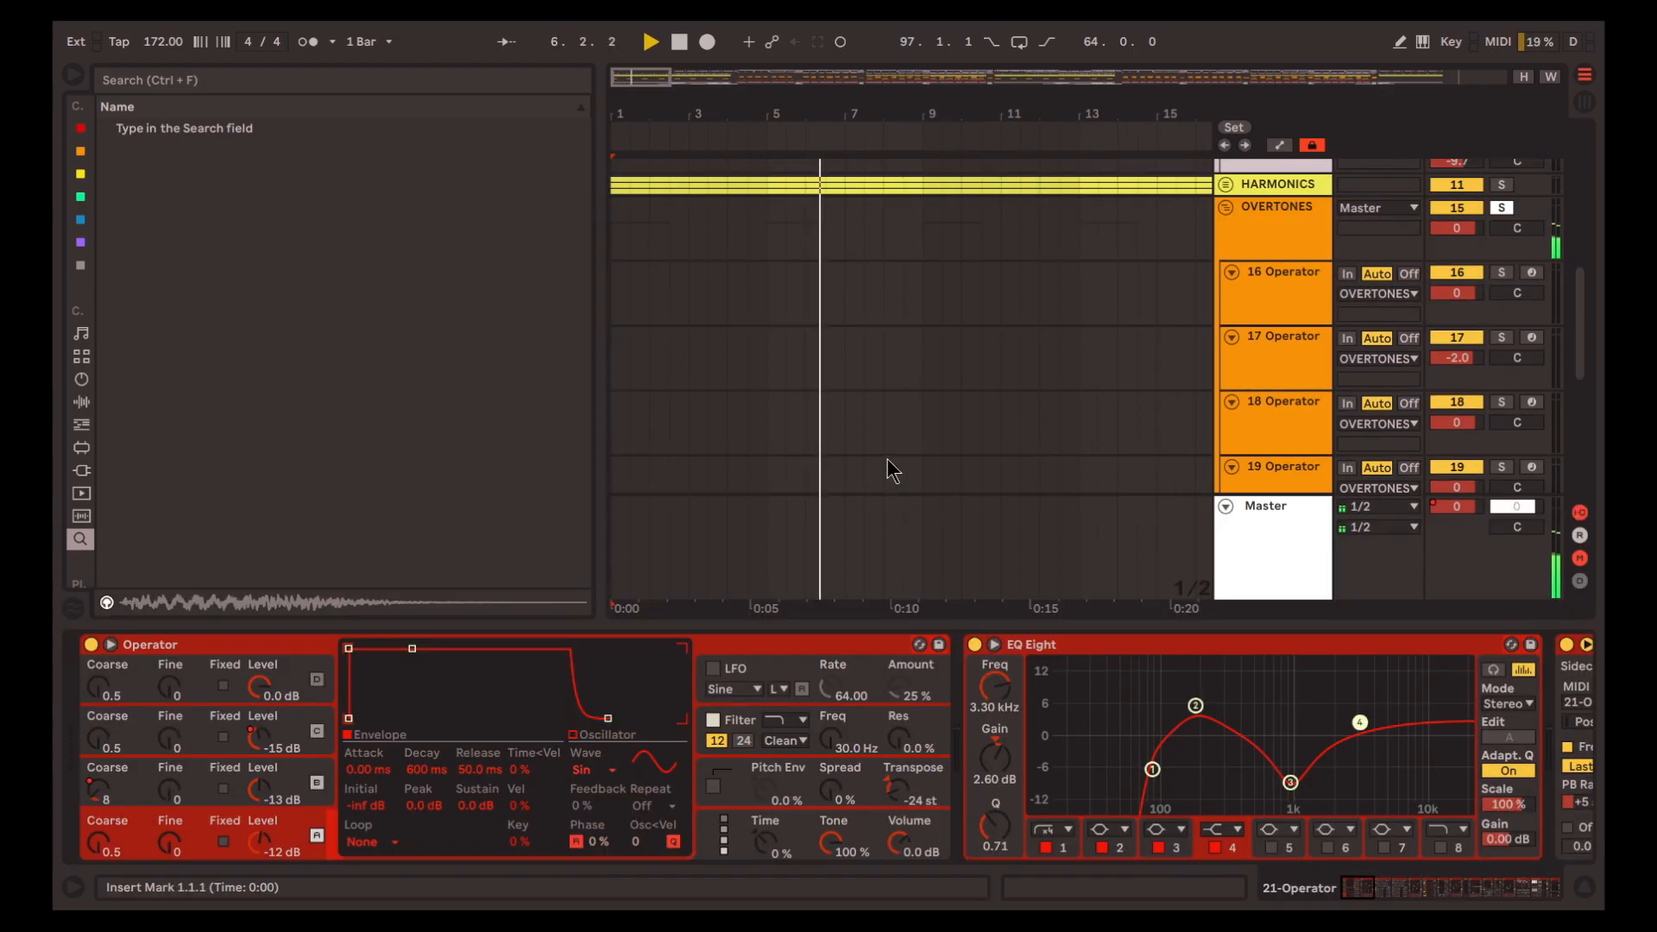
scroll(889, 445, down, 6)
scroll(887, 415, down, 4)
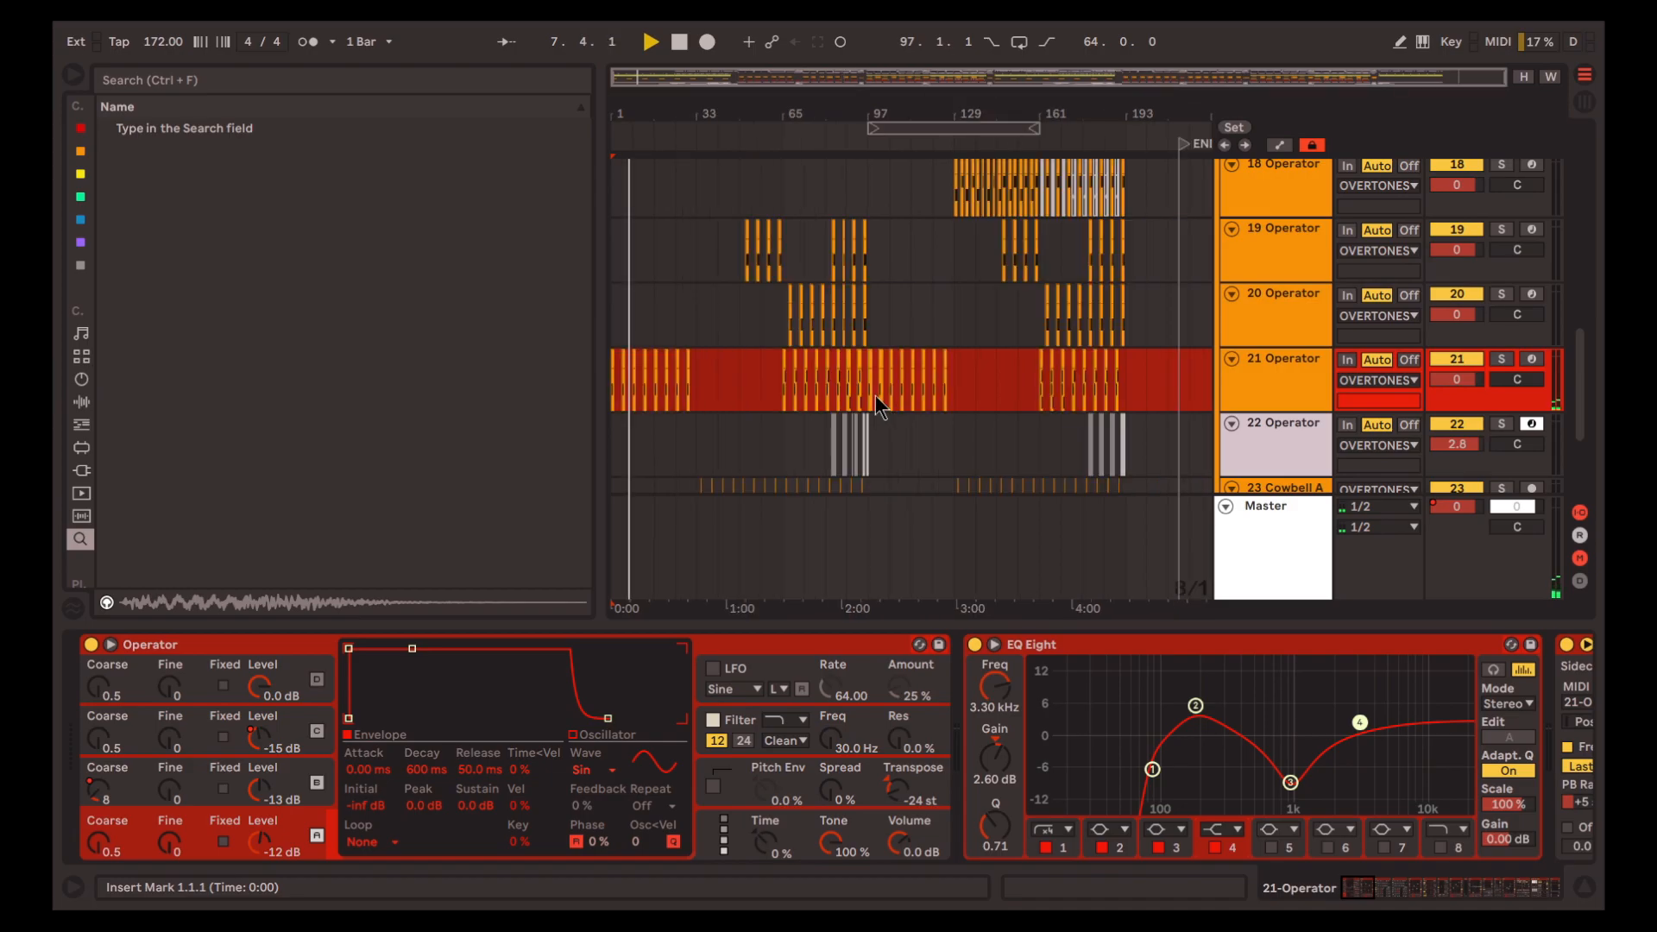
scroll(1256, 725, right, 3)
scroll(1256, 722, right, 7)
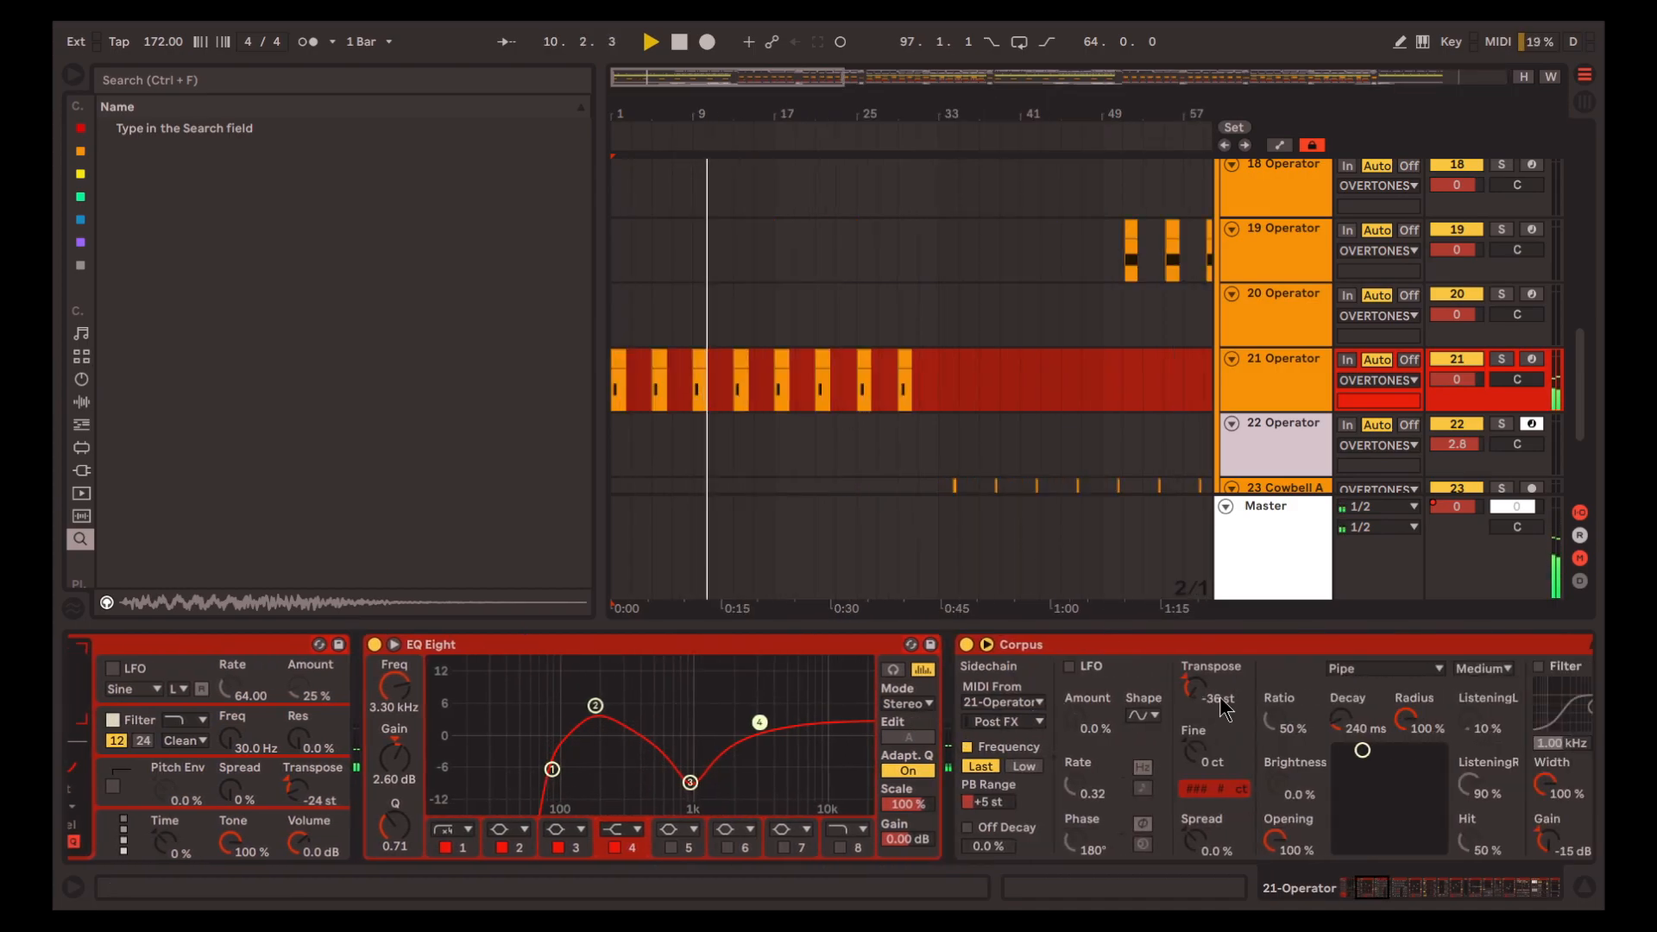
drag(1432, 890, 1510, 890)
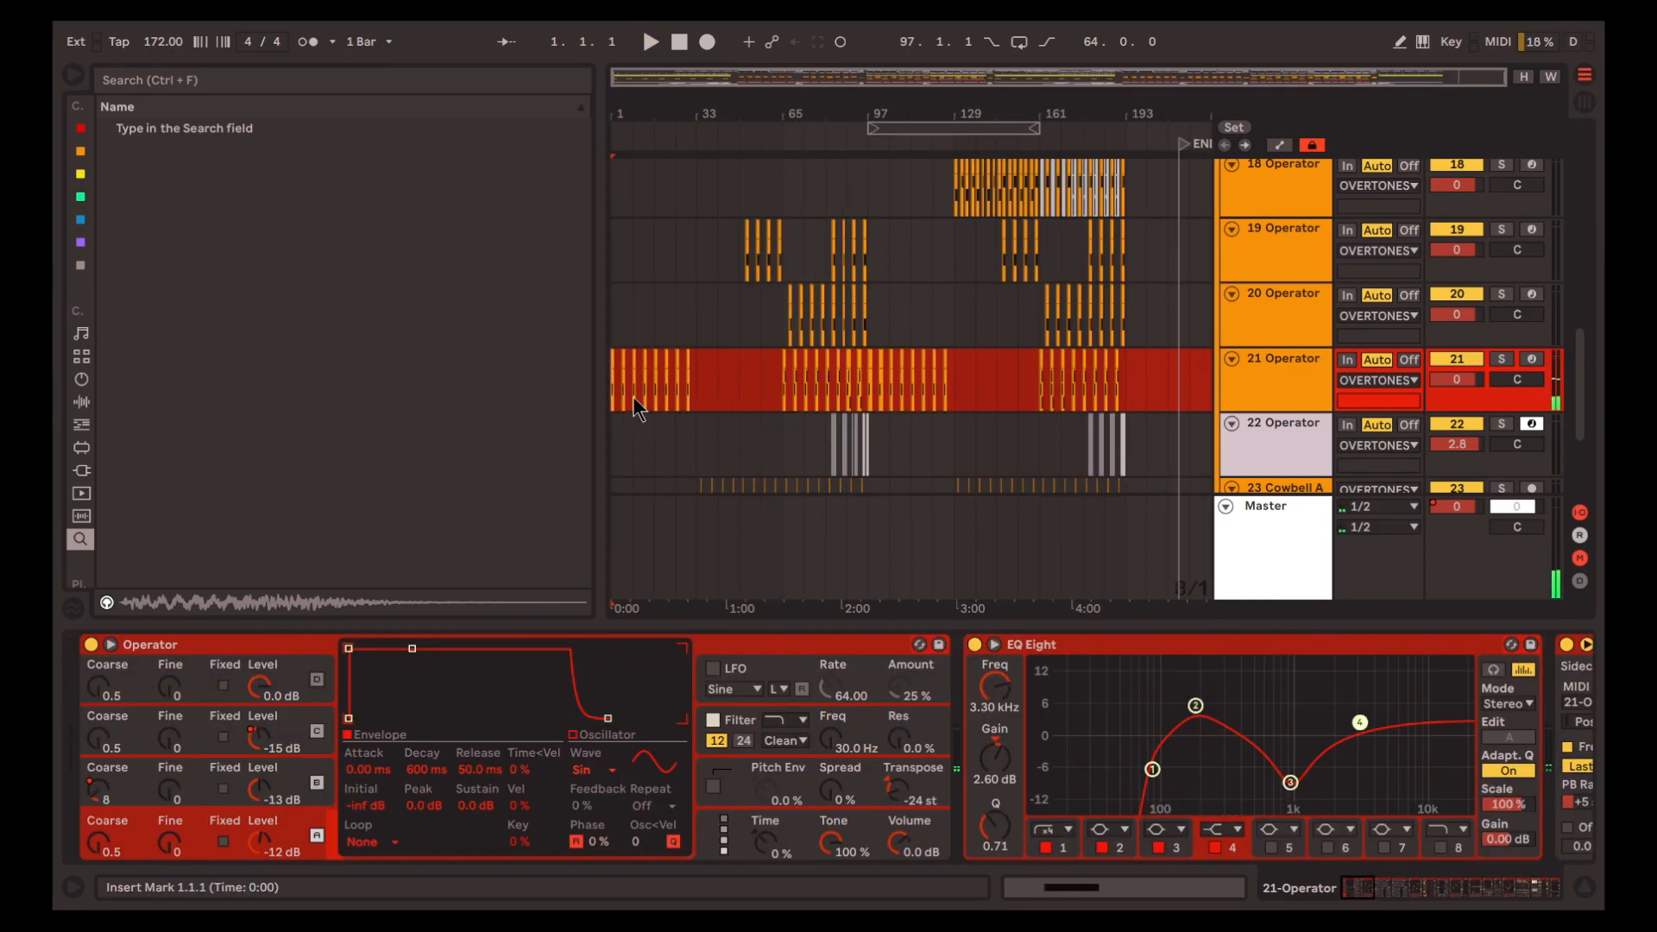
Hide the device view and solo the SUB group together with the OVERTONES group
scroll(637, 401, up, 5)
scroll(712, 405, left, 2)
click(1584, 887)
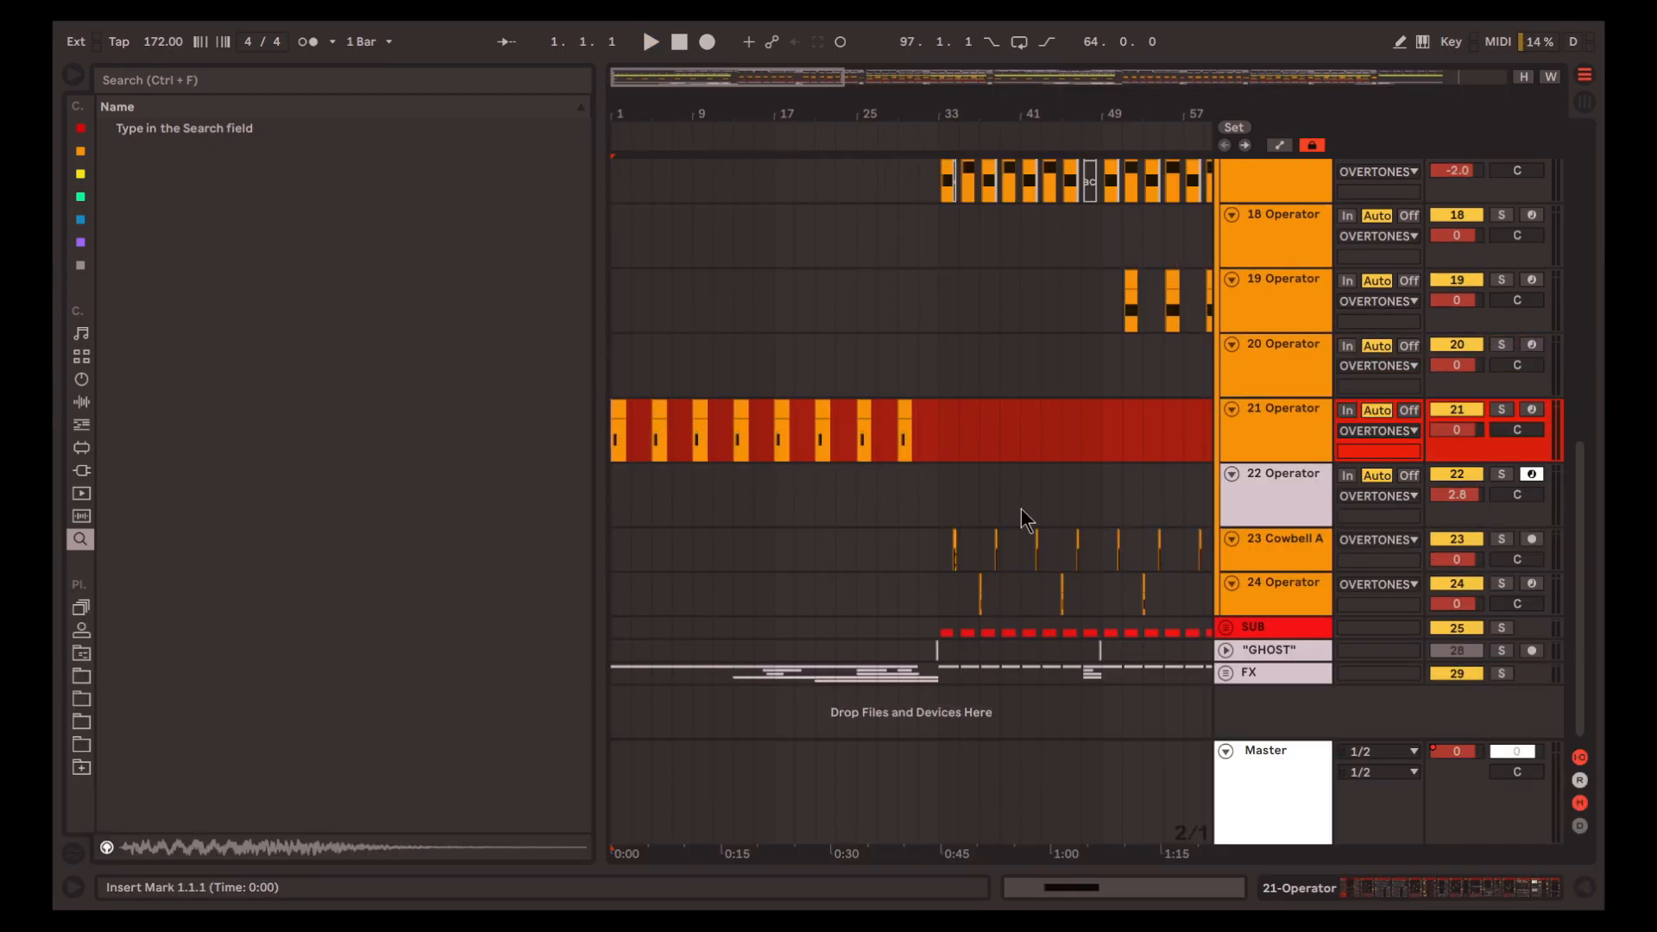
scroll(1112, 584, down, 5)
scroll(1006, 453, up, 2)
scroll(1006, 453, down, 2)
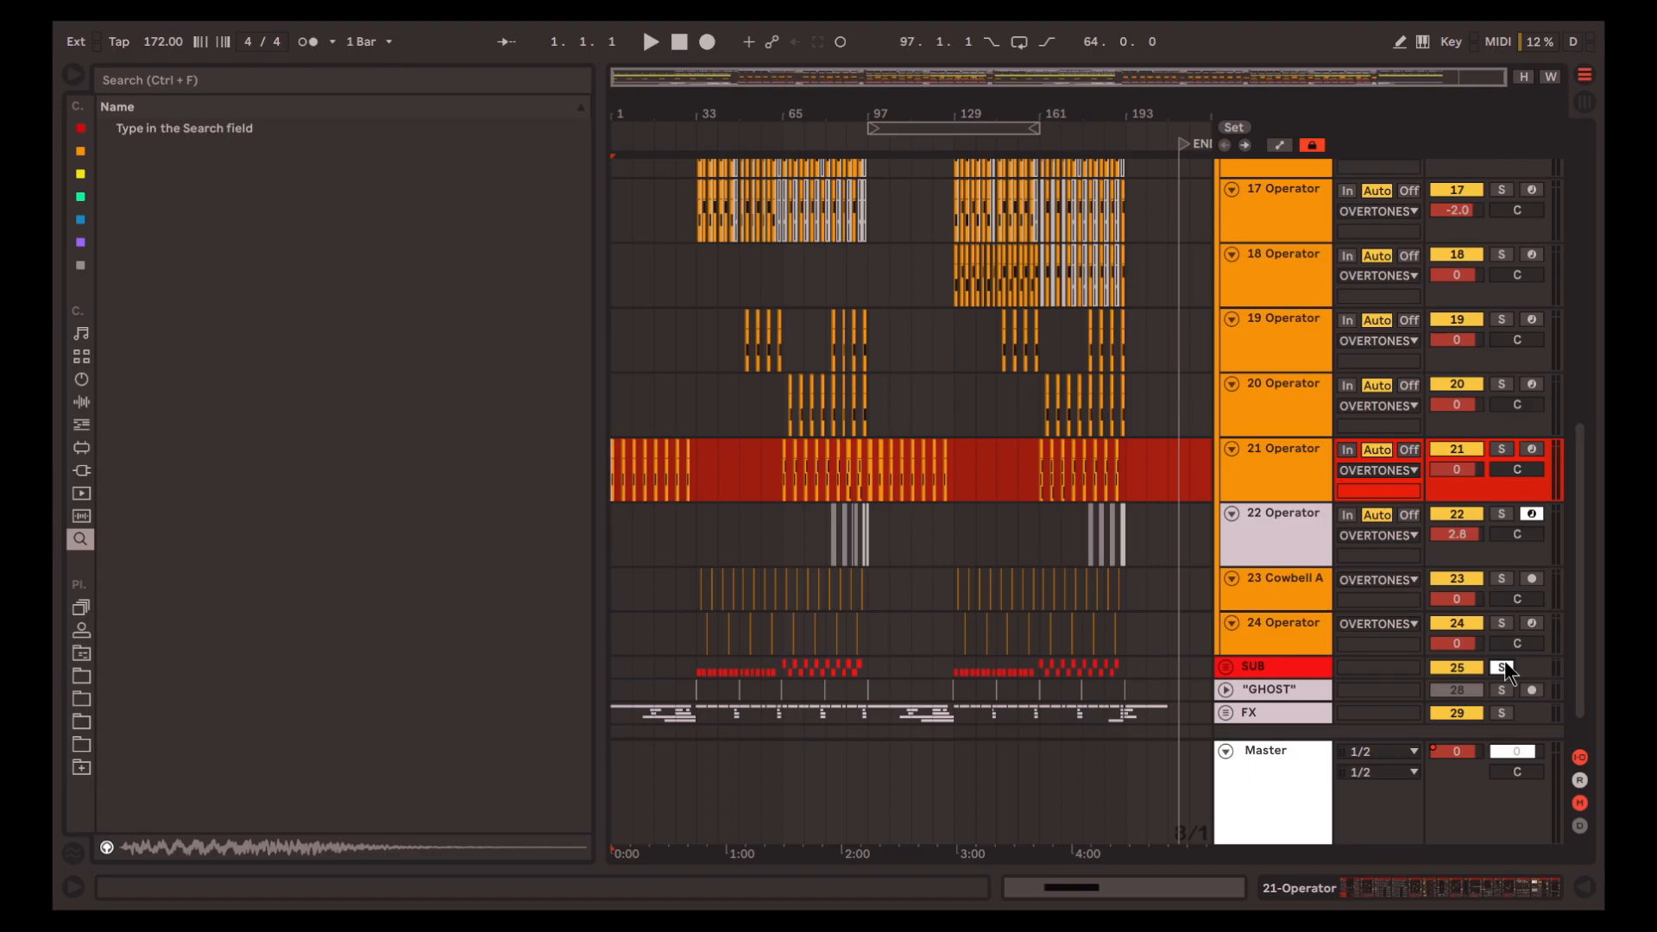
Play the soloed OVERTONES and SUB groups from bar 65, zoom in on the clips there, and stop
click(782, 483)
key(space)
scroll(783, 483, up, 4)
scroll(788, 490, up, 2)
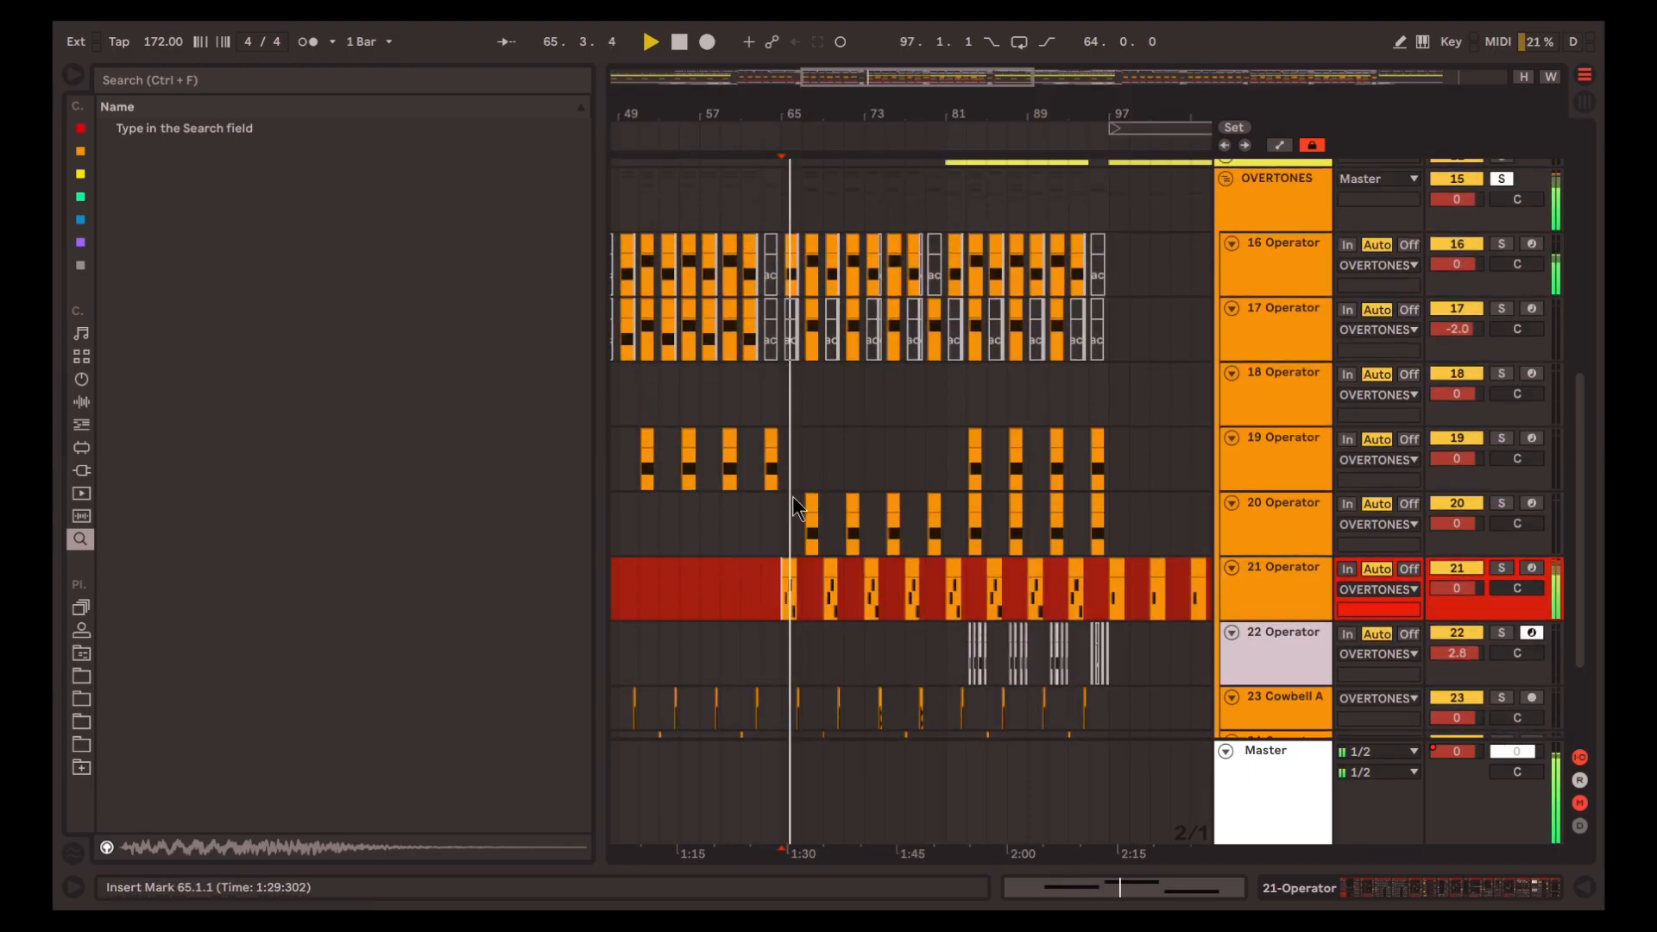
scroll(791, 493, down, 1)
scroll(829, 544, up, 5)
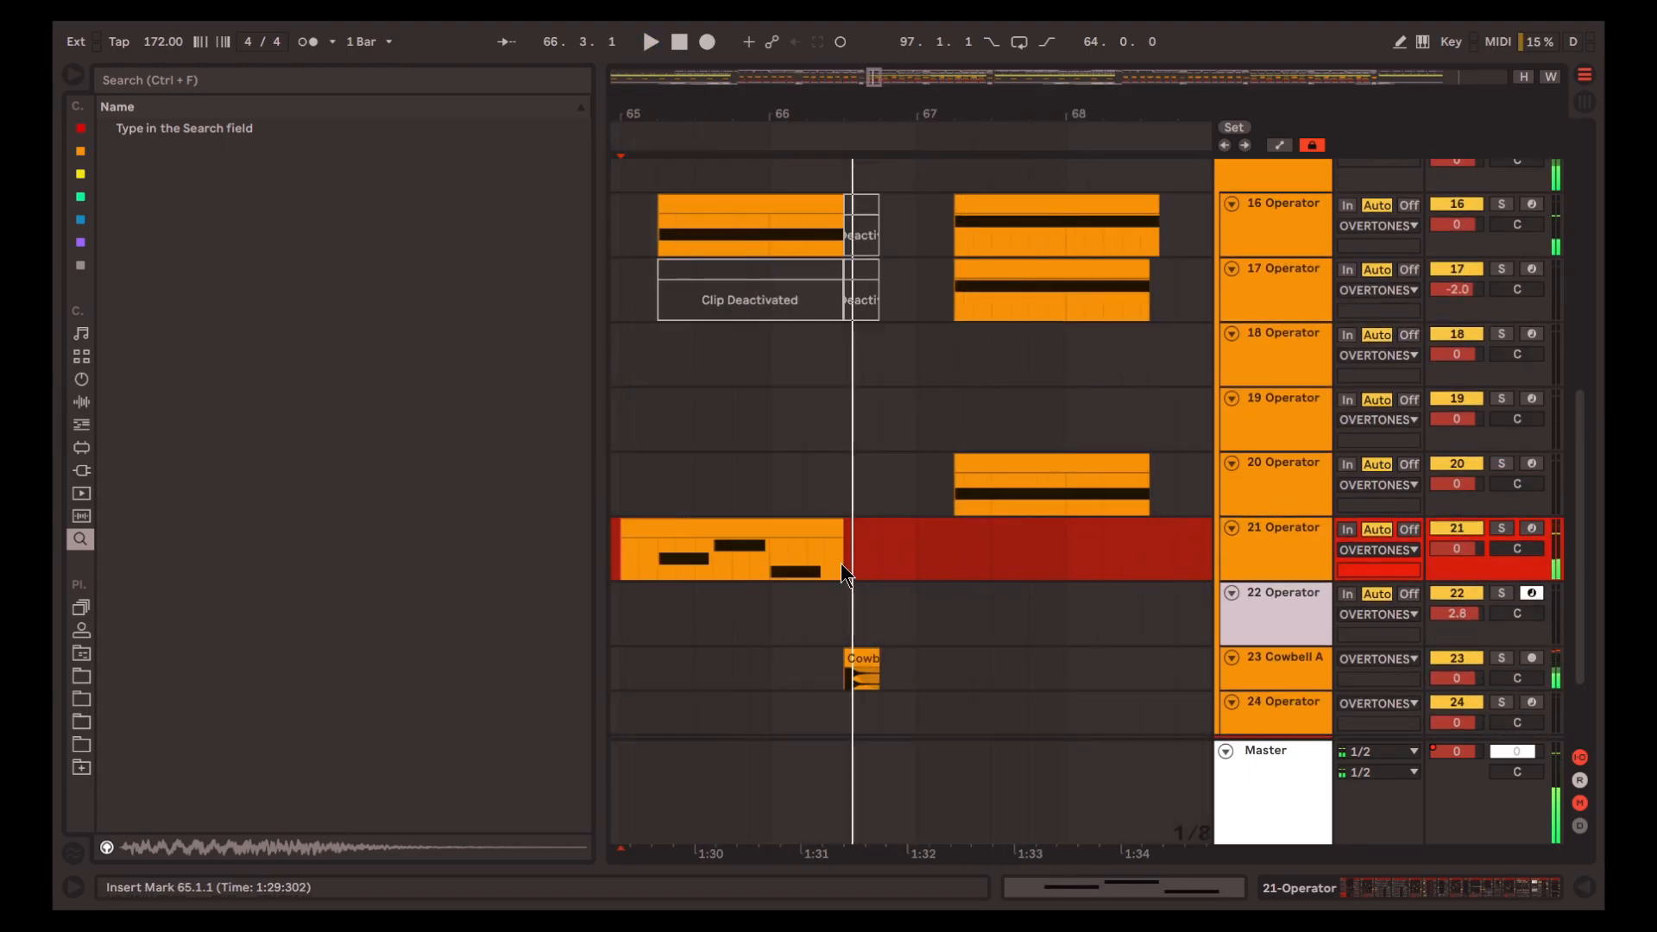
Select track 21 Operator's clip at bar 65 and show its device chain with the track soloed
scroll(845, 565, down, 3)
click(812, 528)
scroll(805, 540, up, 3)
scroll(787, 567, down, 1)
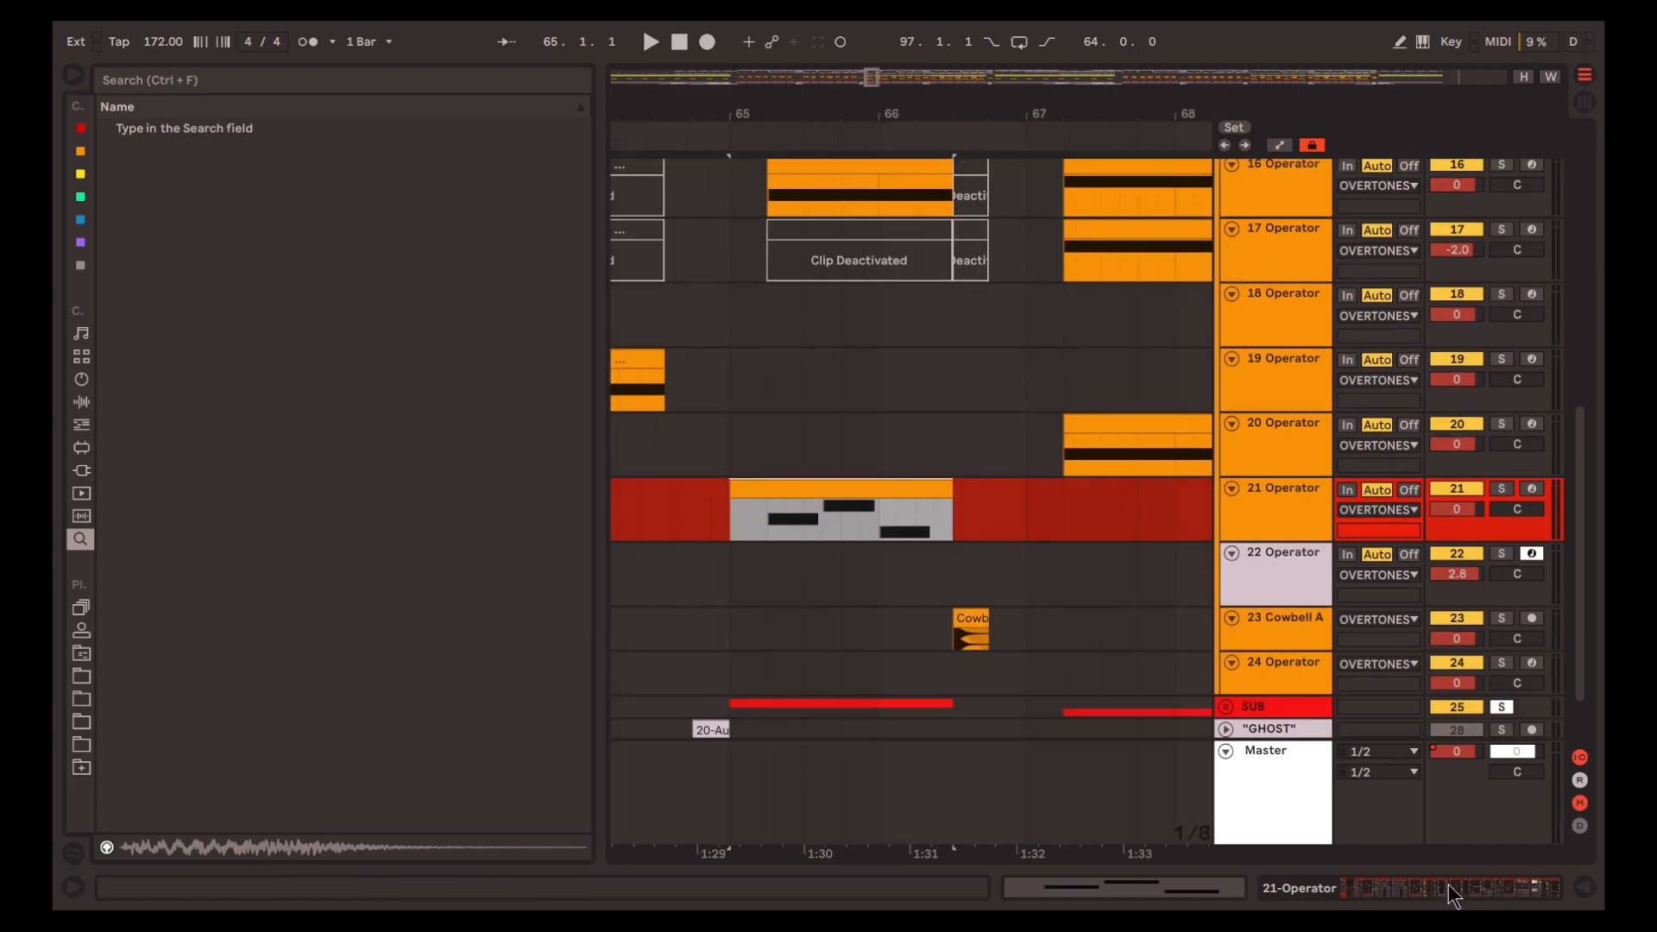
click(1455, 895)
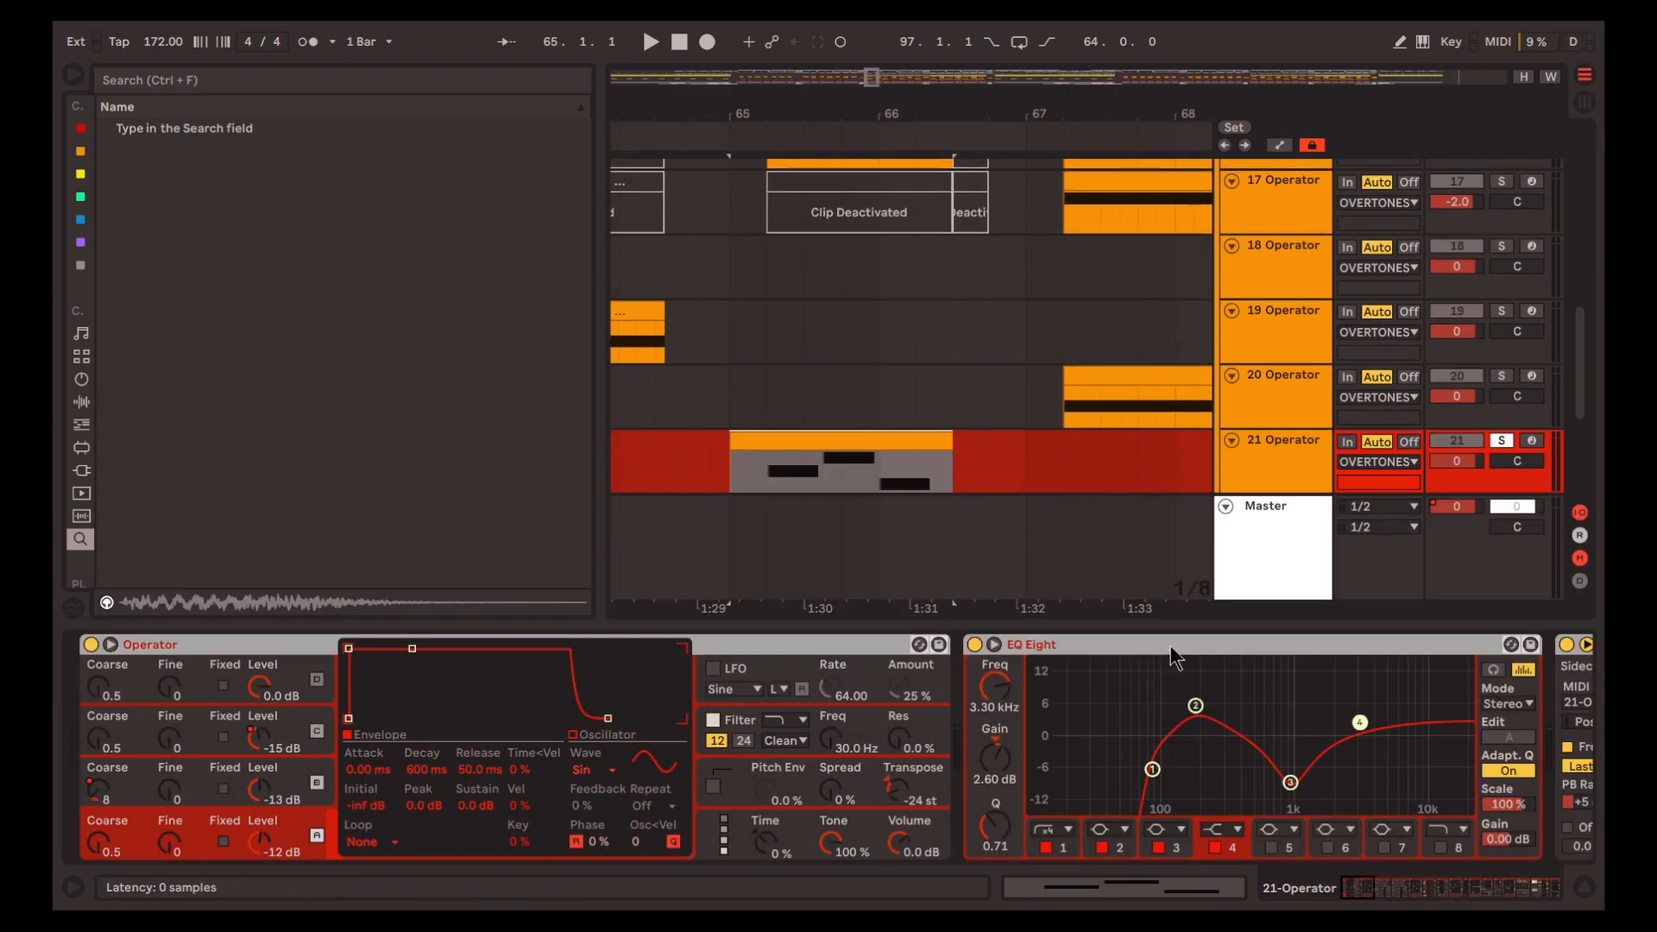
Bypass track 21's EQ Eight and Corpus and audition the bar 65 clip with the Operator alone
key(0)
key(0)
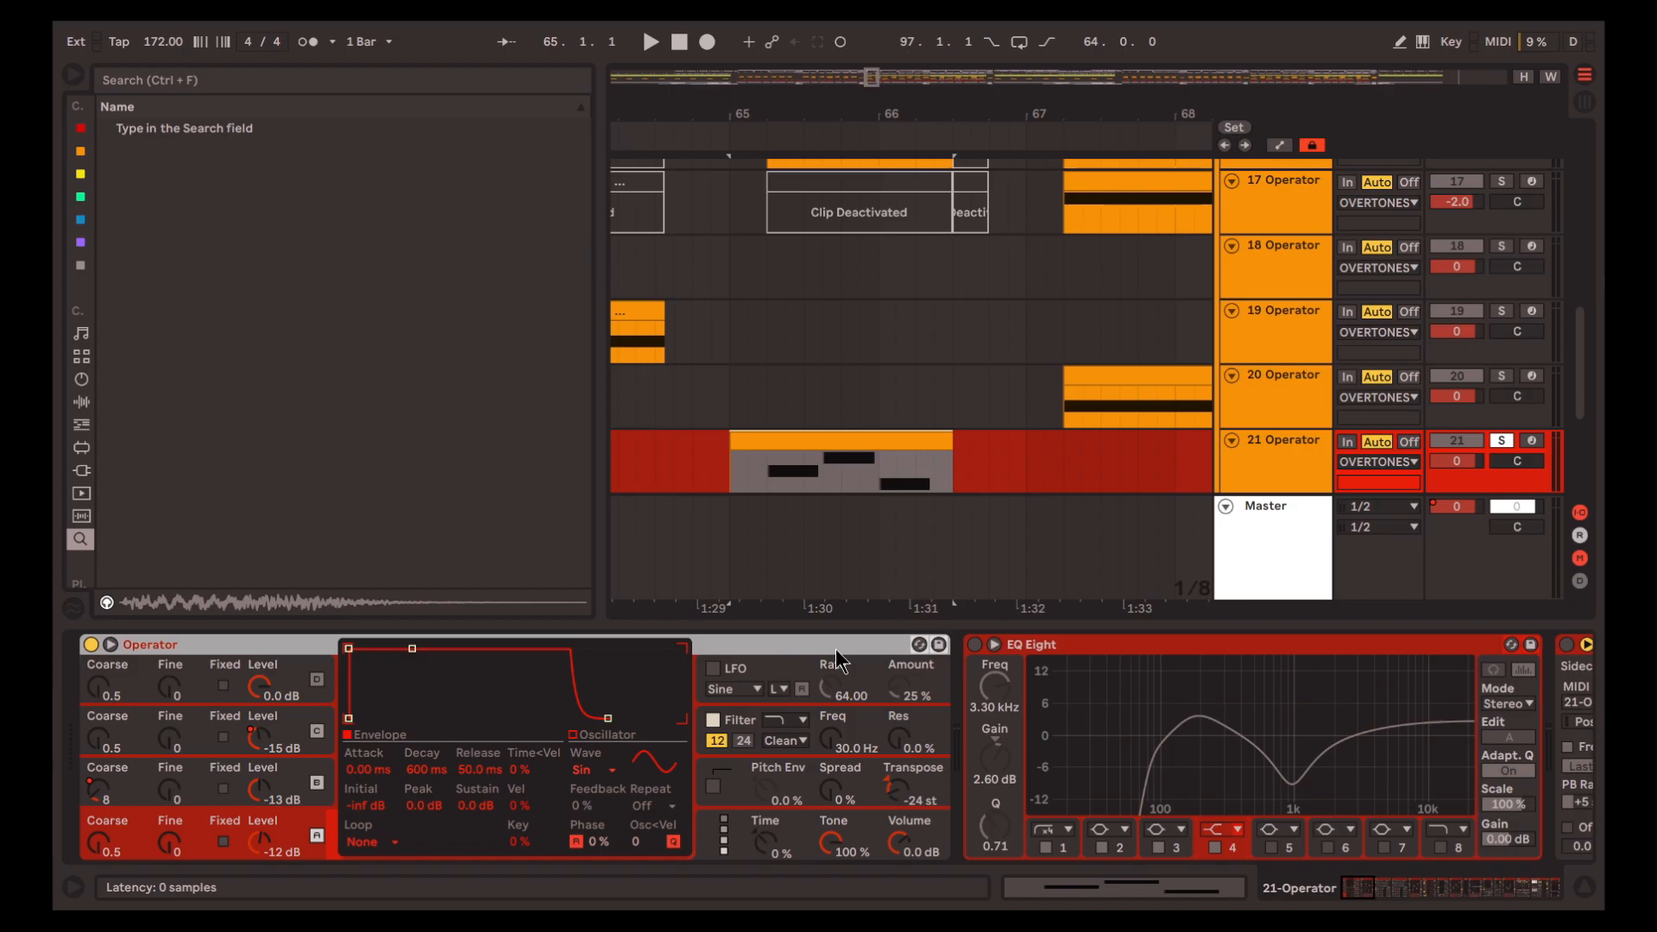
scroll(890, 381, down, 2)
key(space)
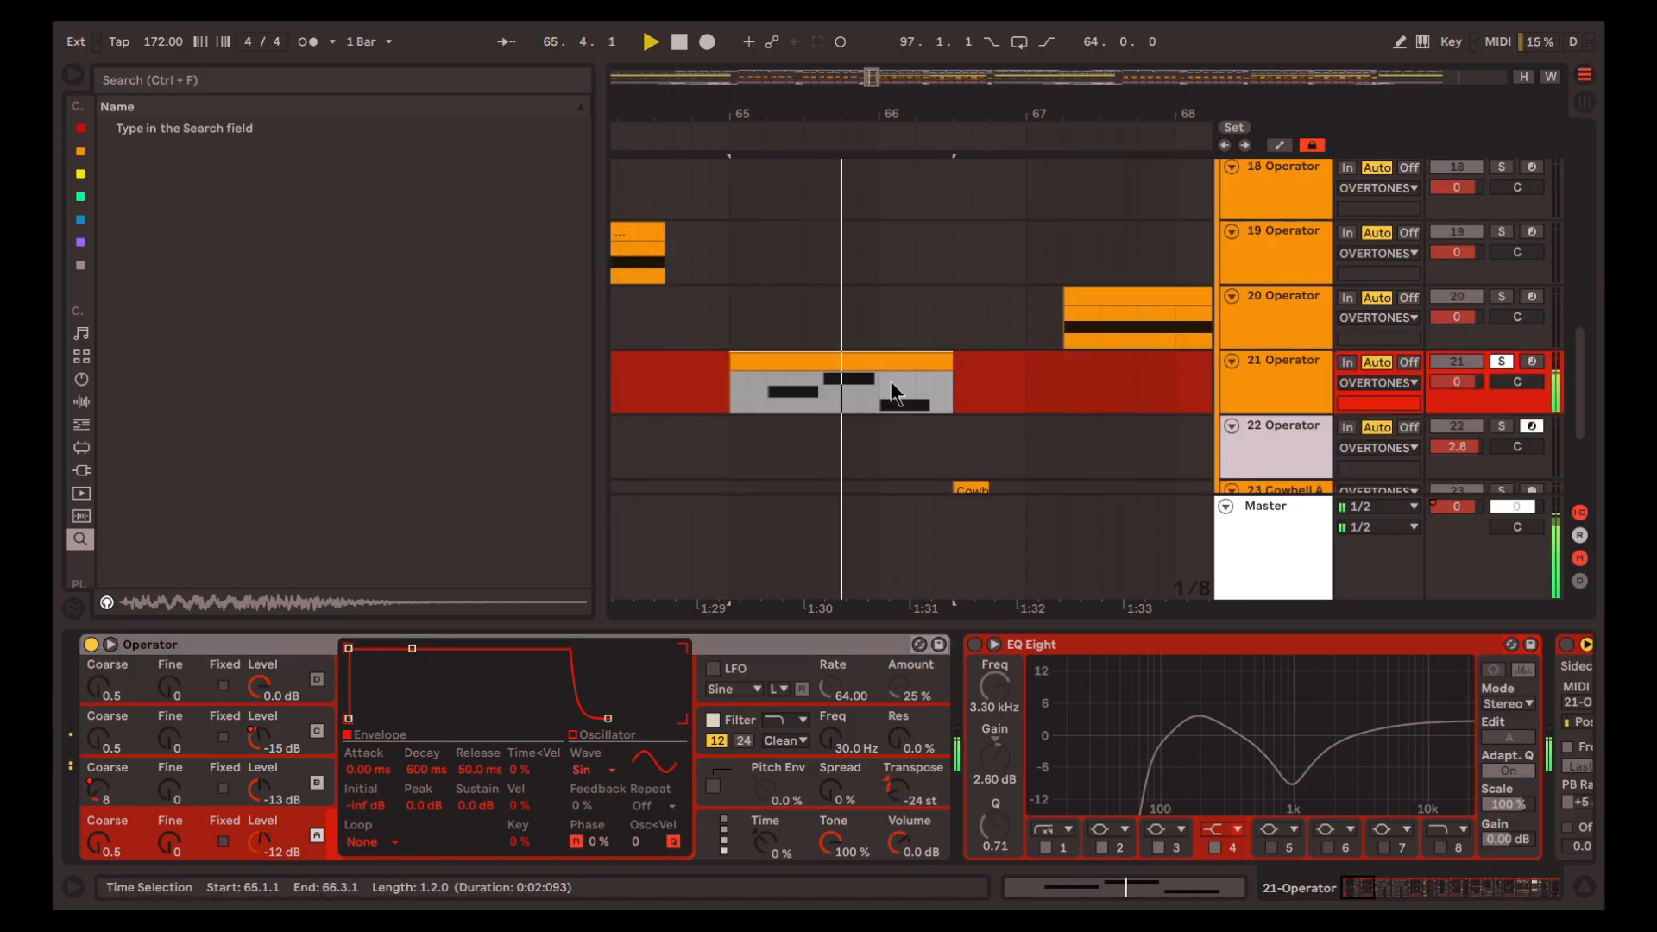
key(space)
Turn off oscillators B, C and D in track 21's Operator and play the clip with only oscillator A
click(295, 679)
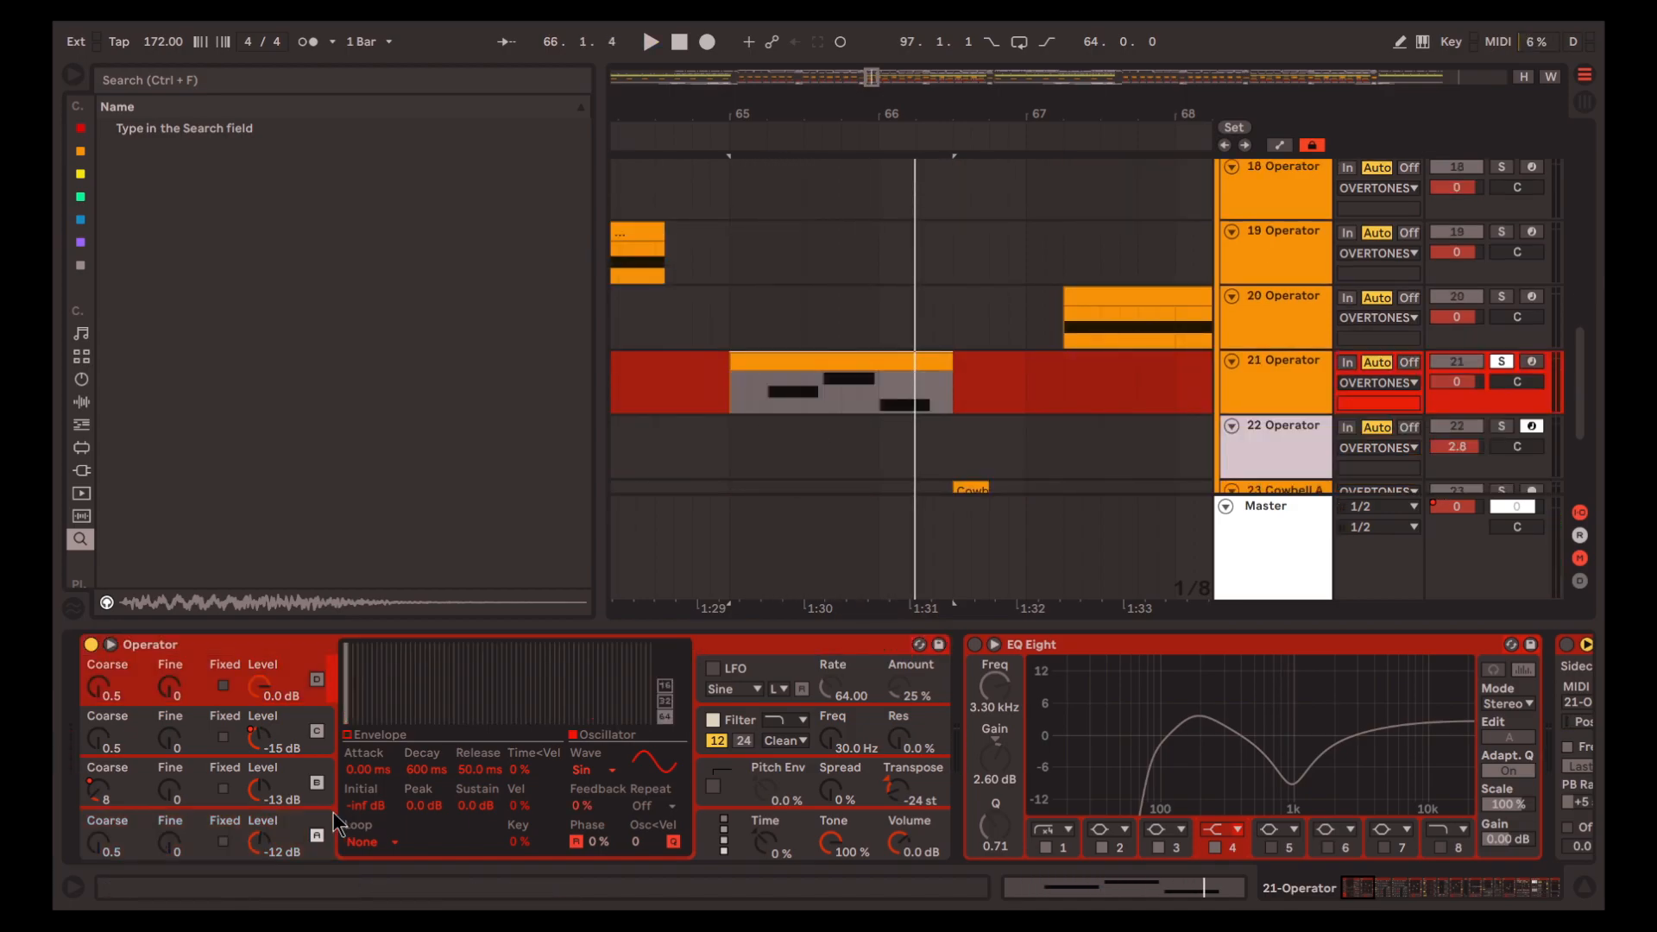
click(320, 816)
click(319, 784)
click(319, 731)
click(317, 680)
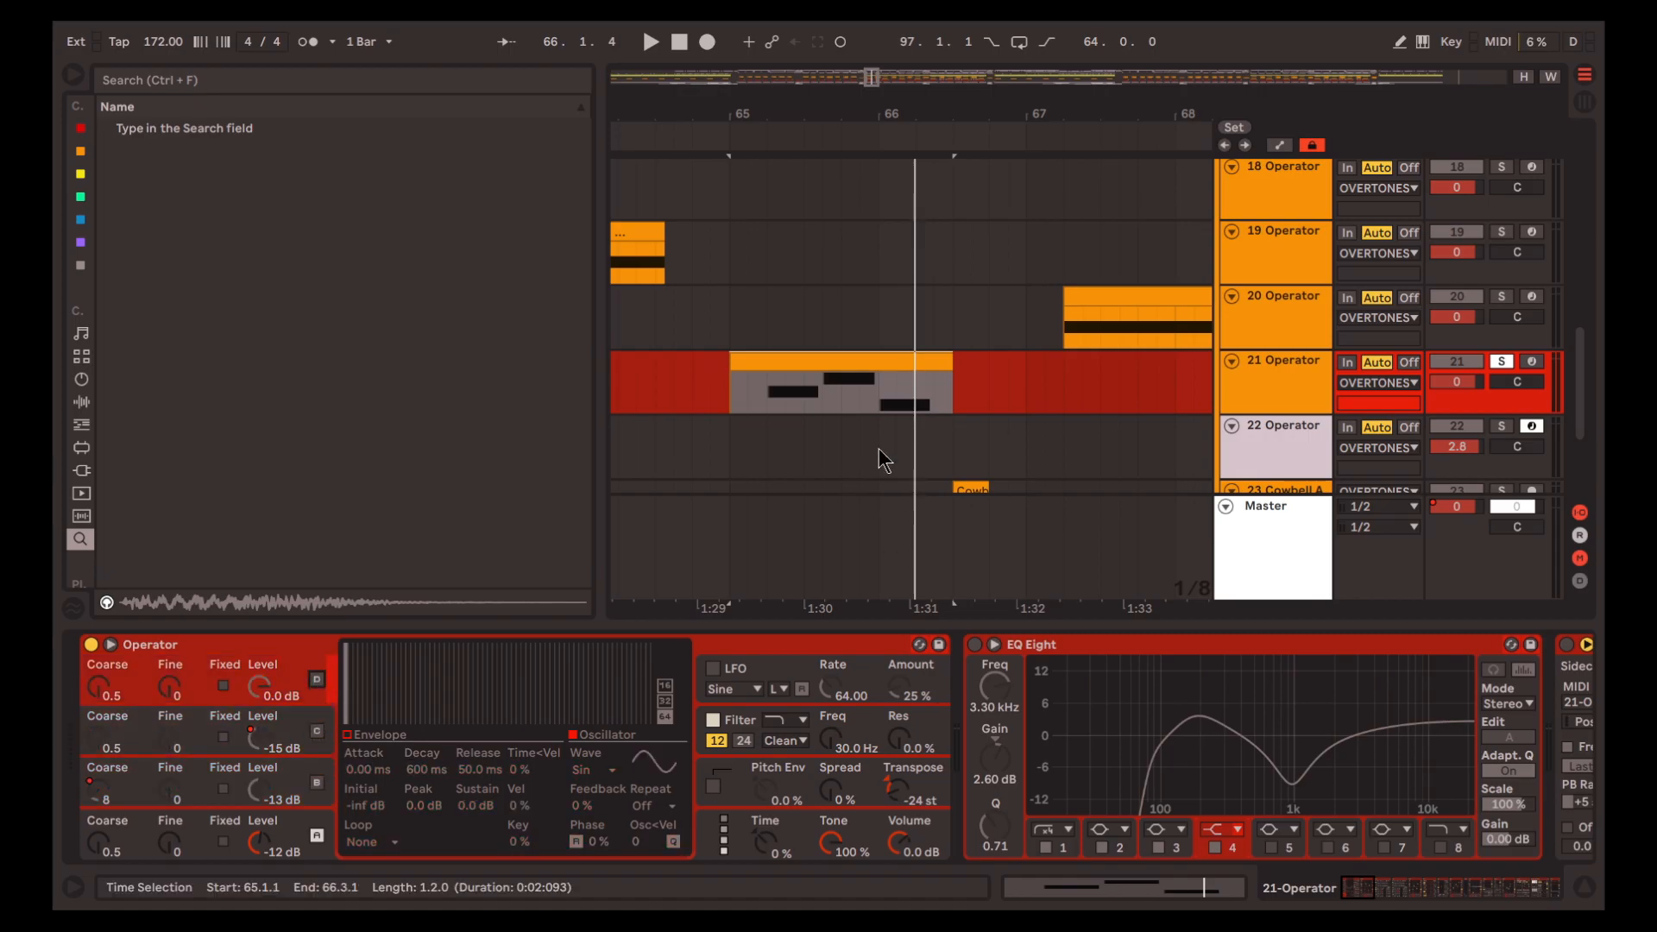
click(849, 367)
key(space)
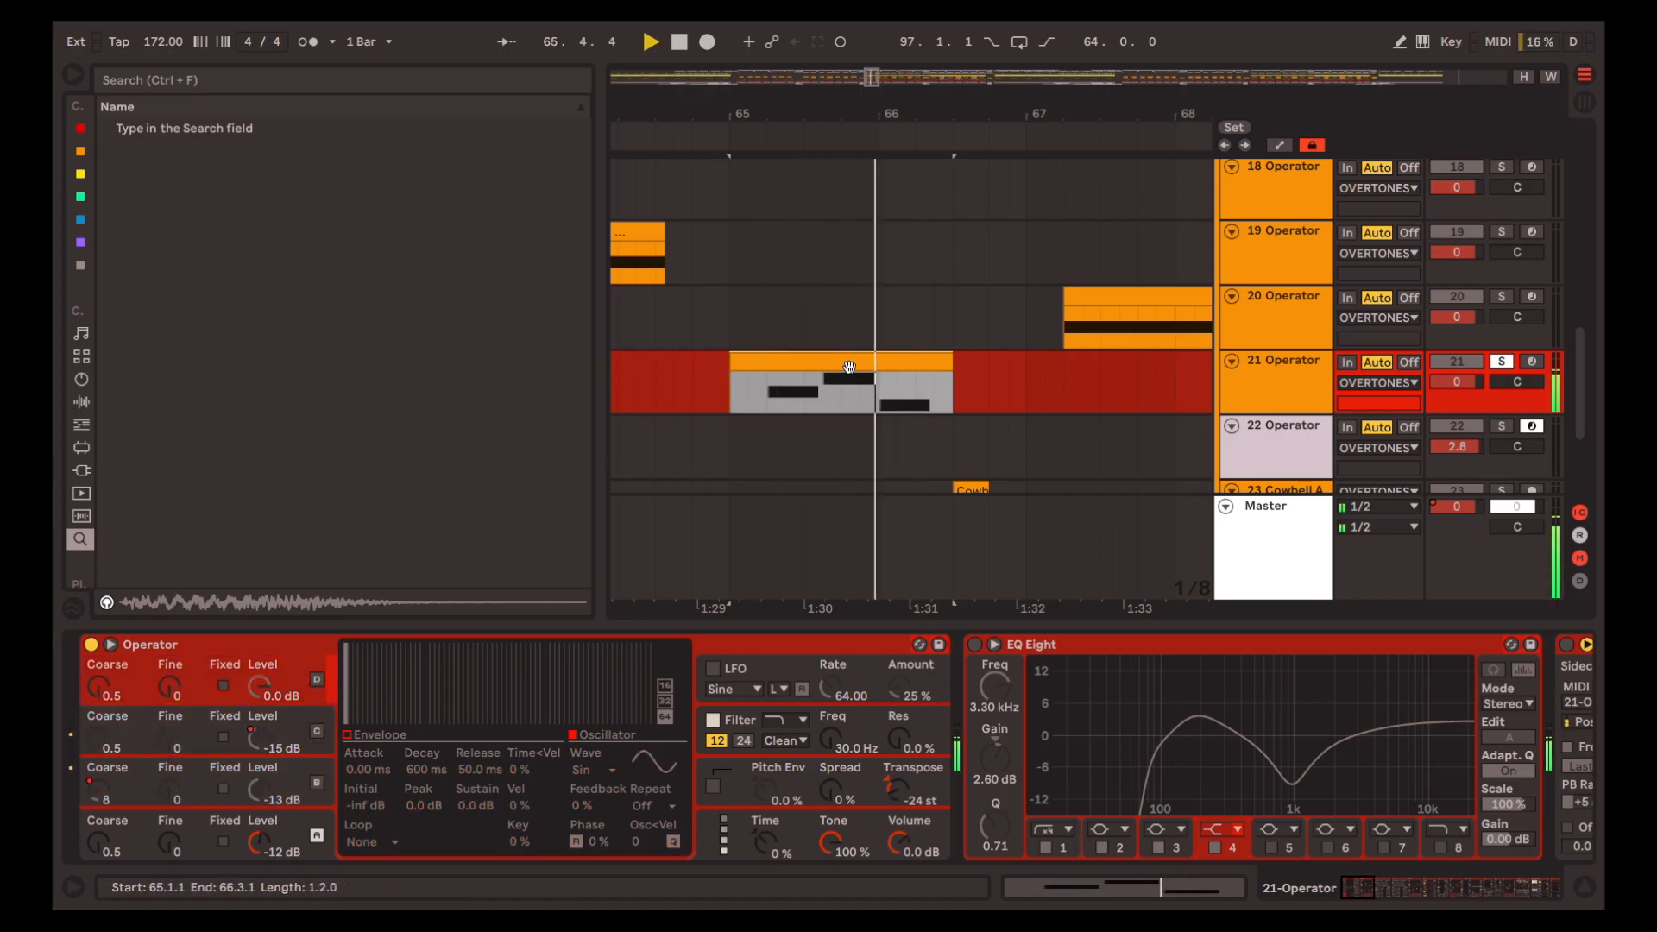
key(space)
Turn oscillator B back on, show its envelope, and replay the bar 65 clip to hear its modulation
click(318, 789)
key(space)
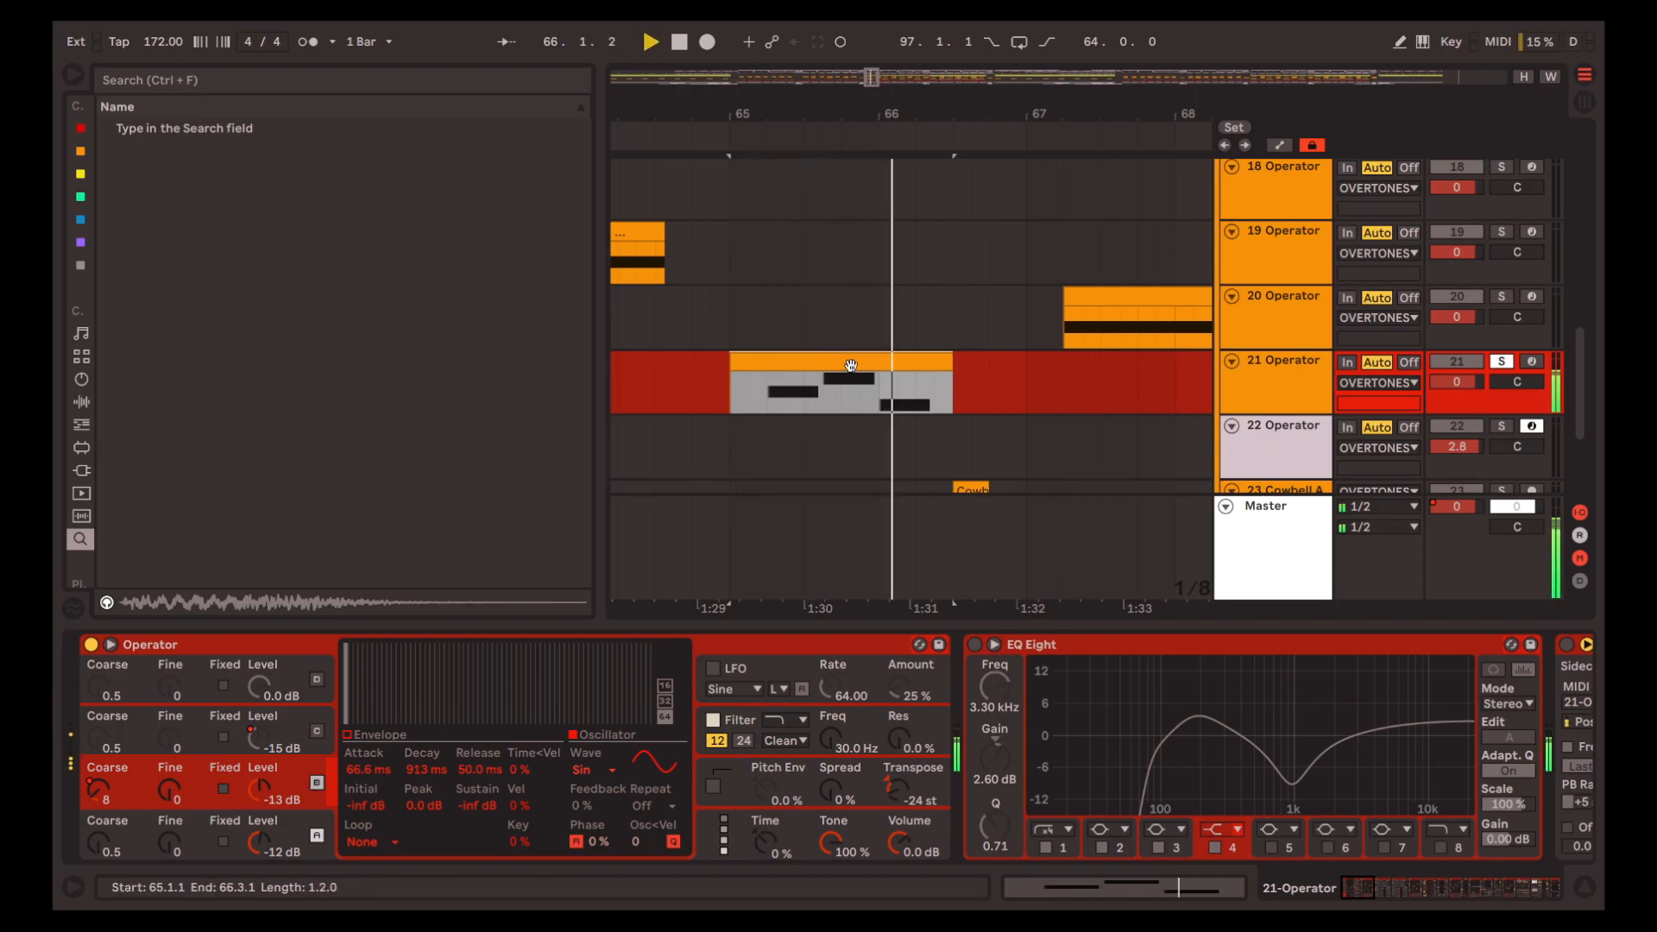
key(space)
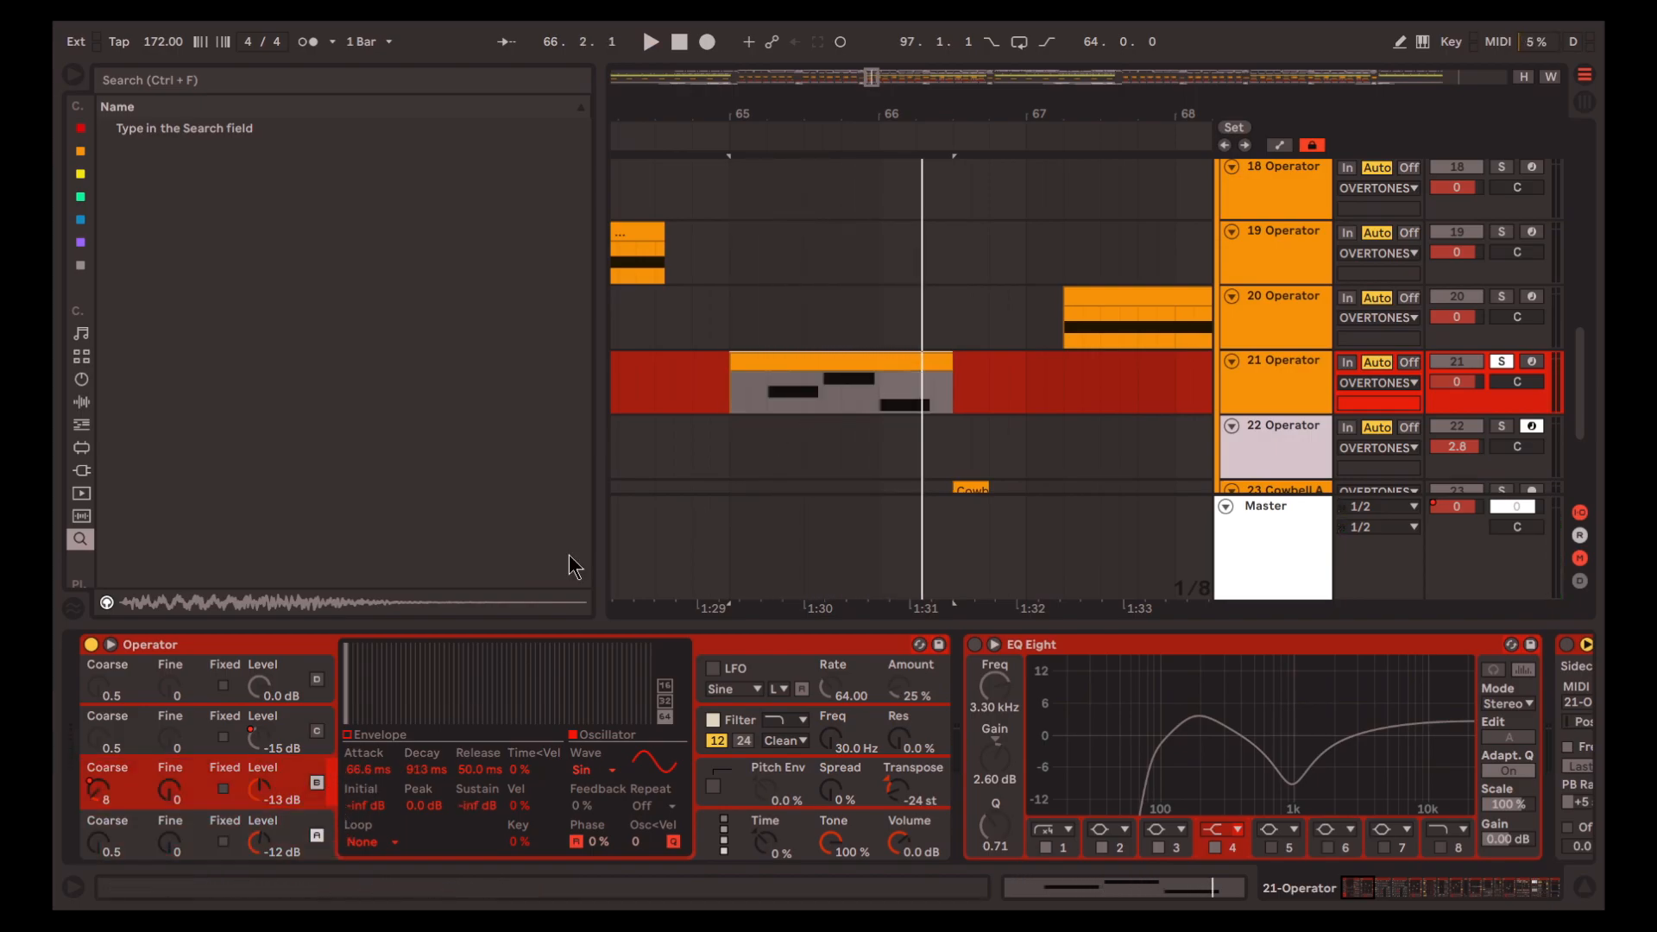
key(space)
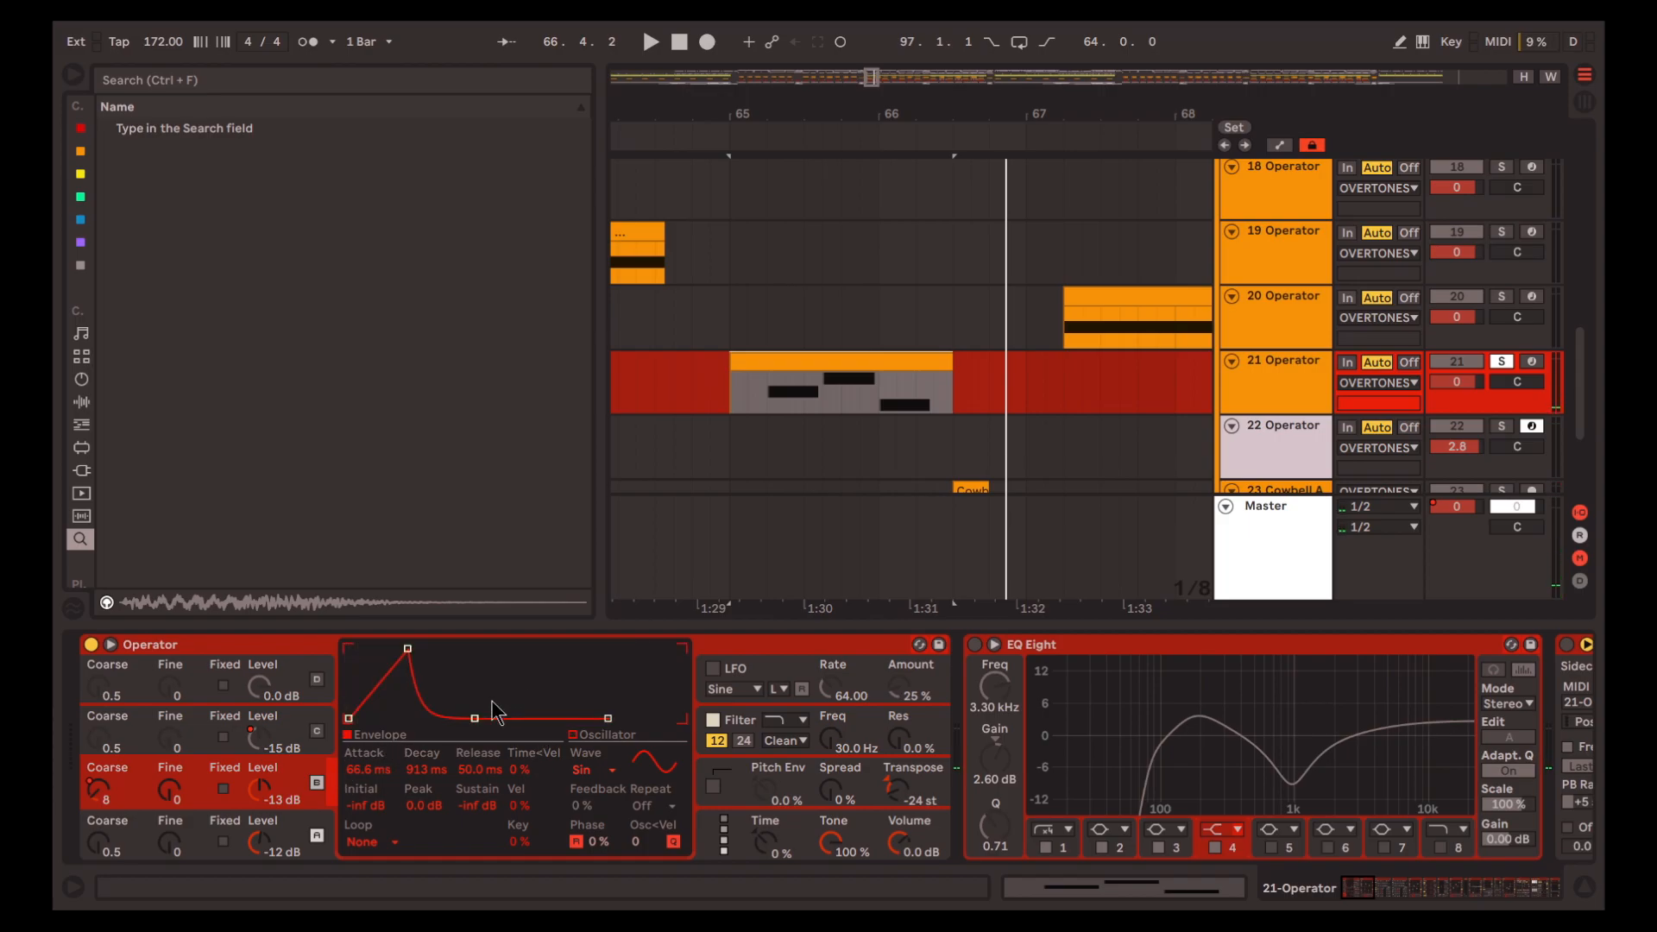
key(space)
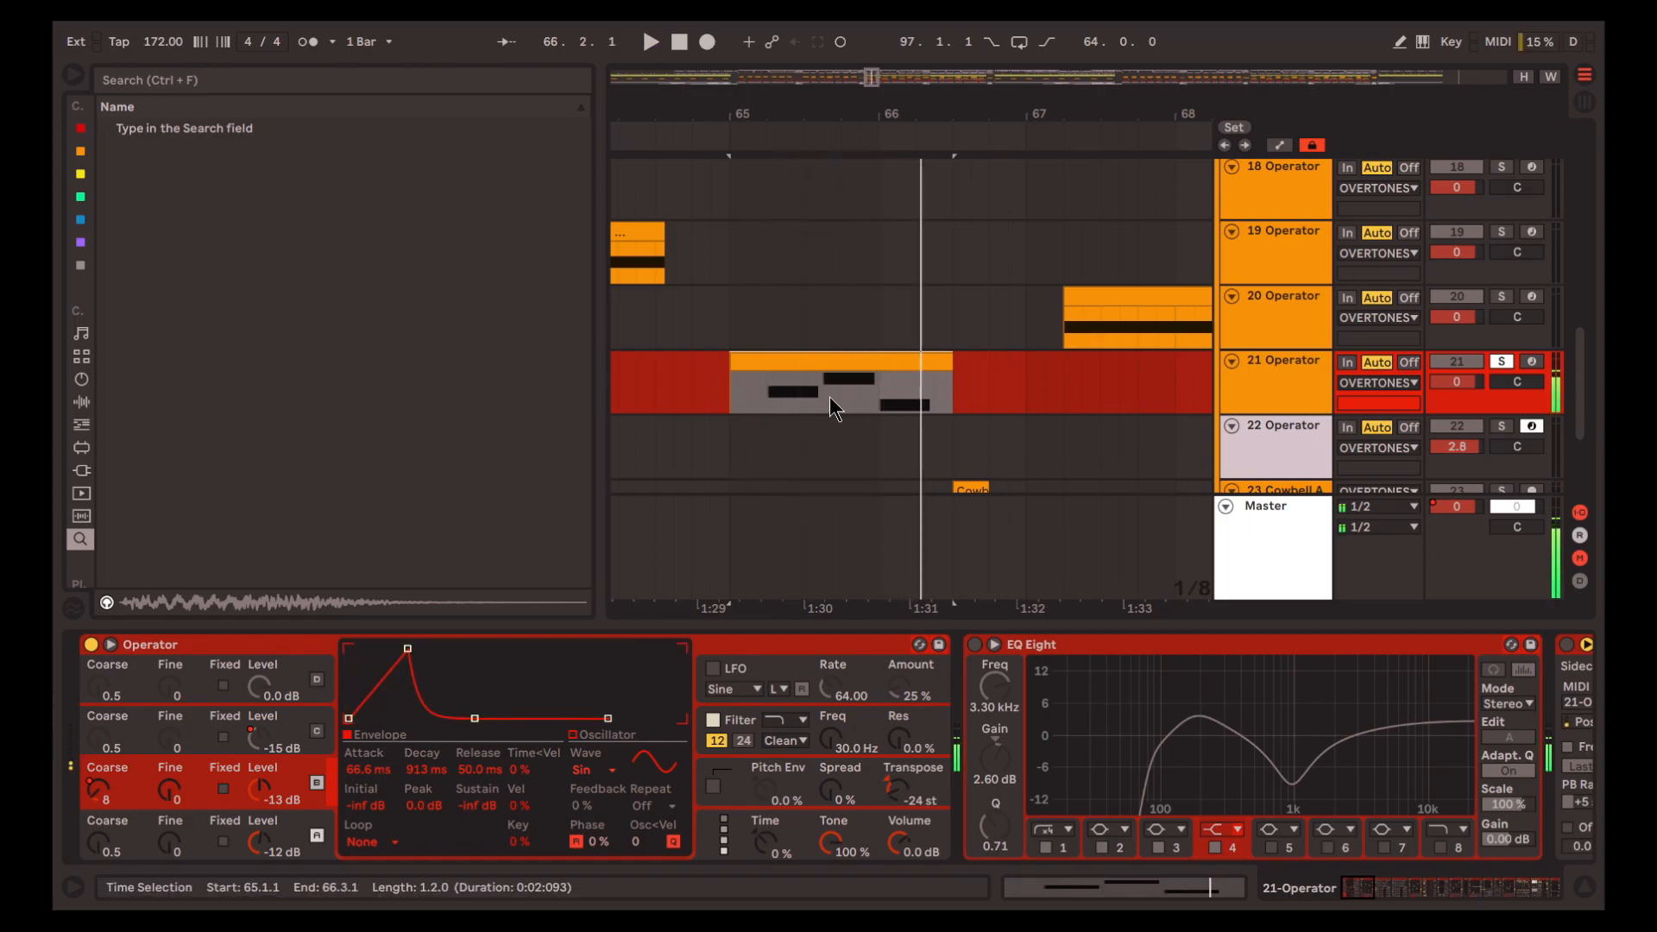
Turn oscillator C back on, showing its envelope, and replay the bar 65 clip
click(328, 726)
key(space)
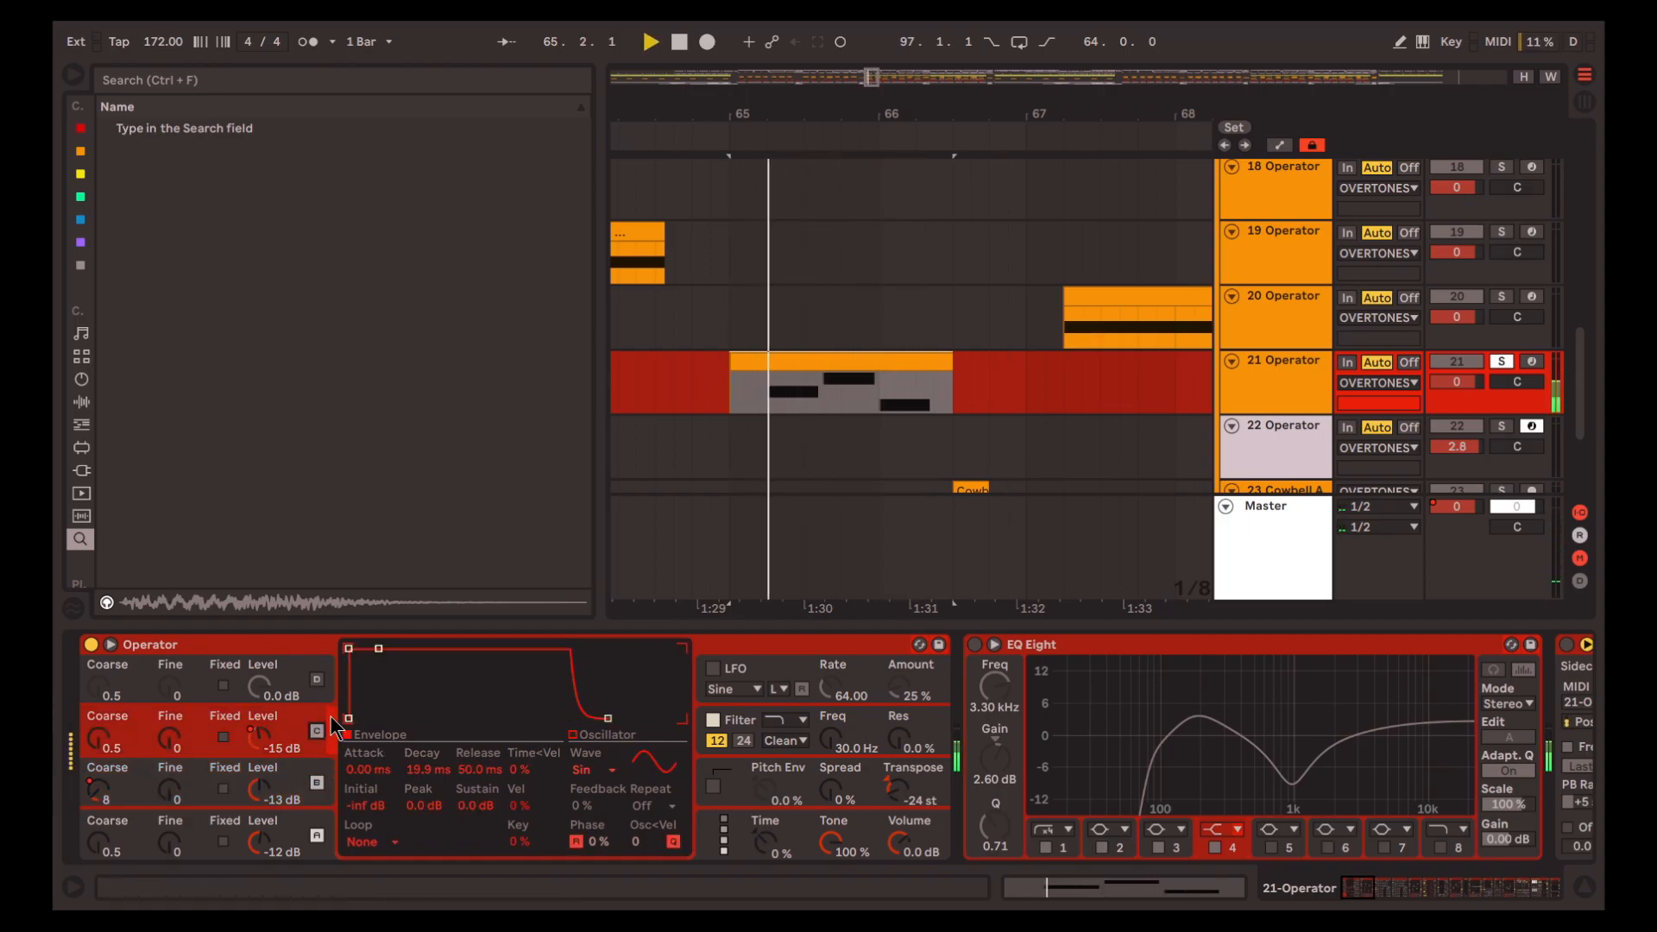
key(space)
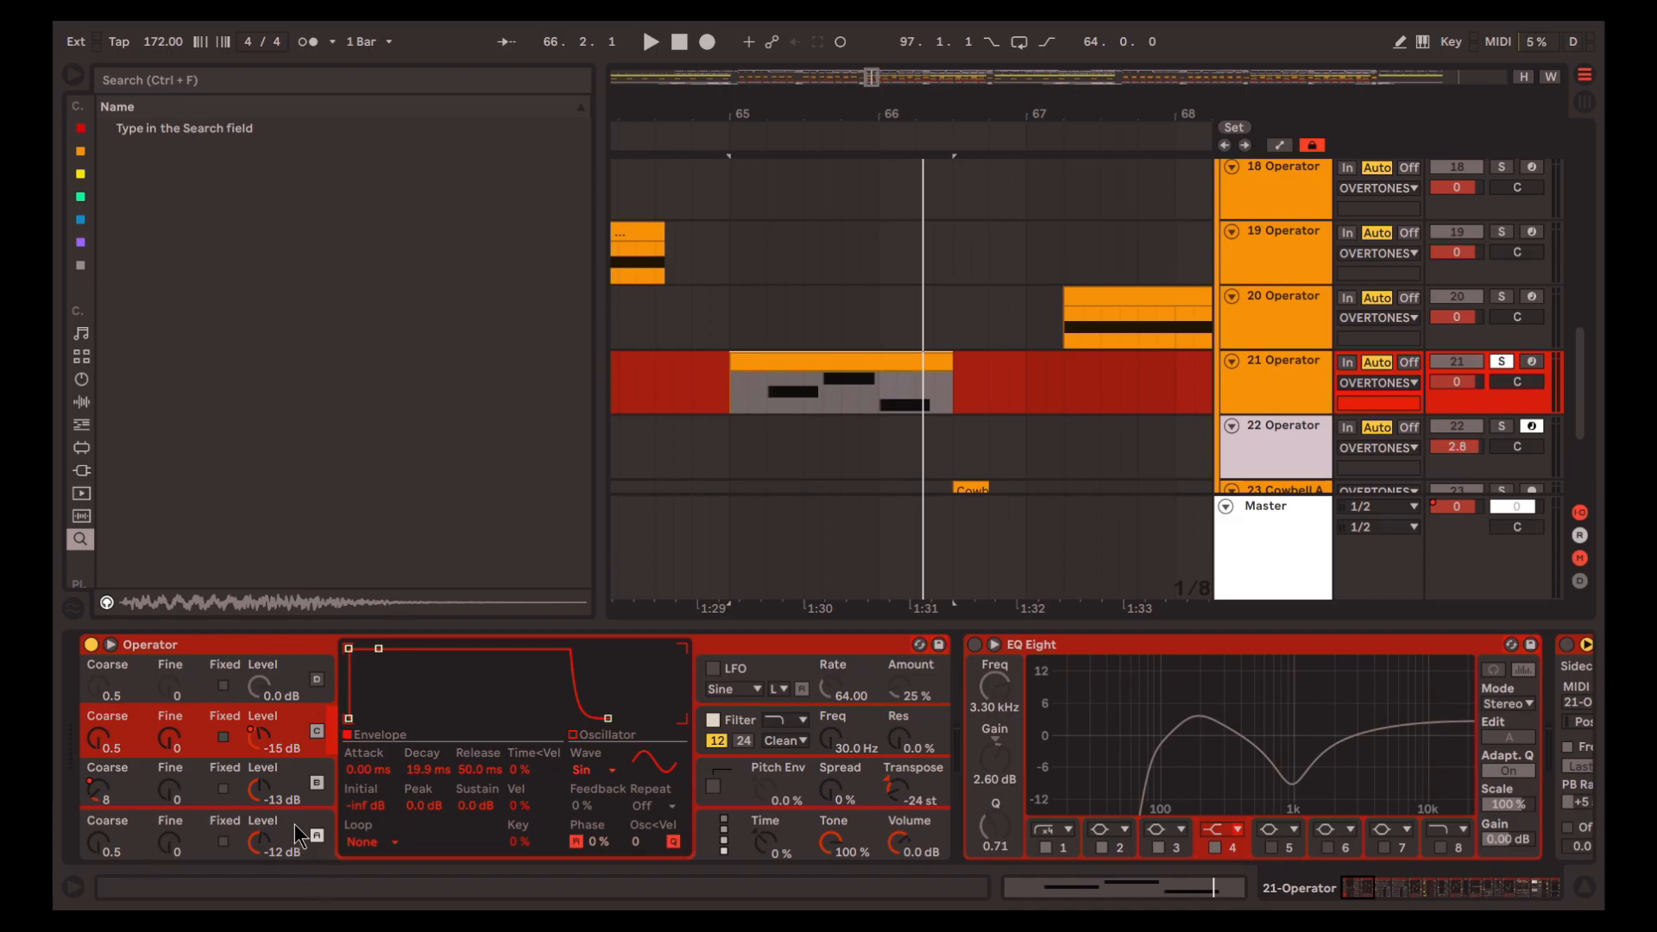
key(space)
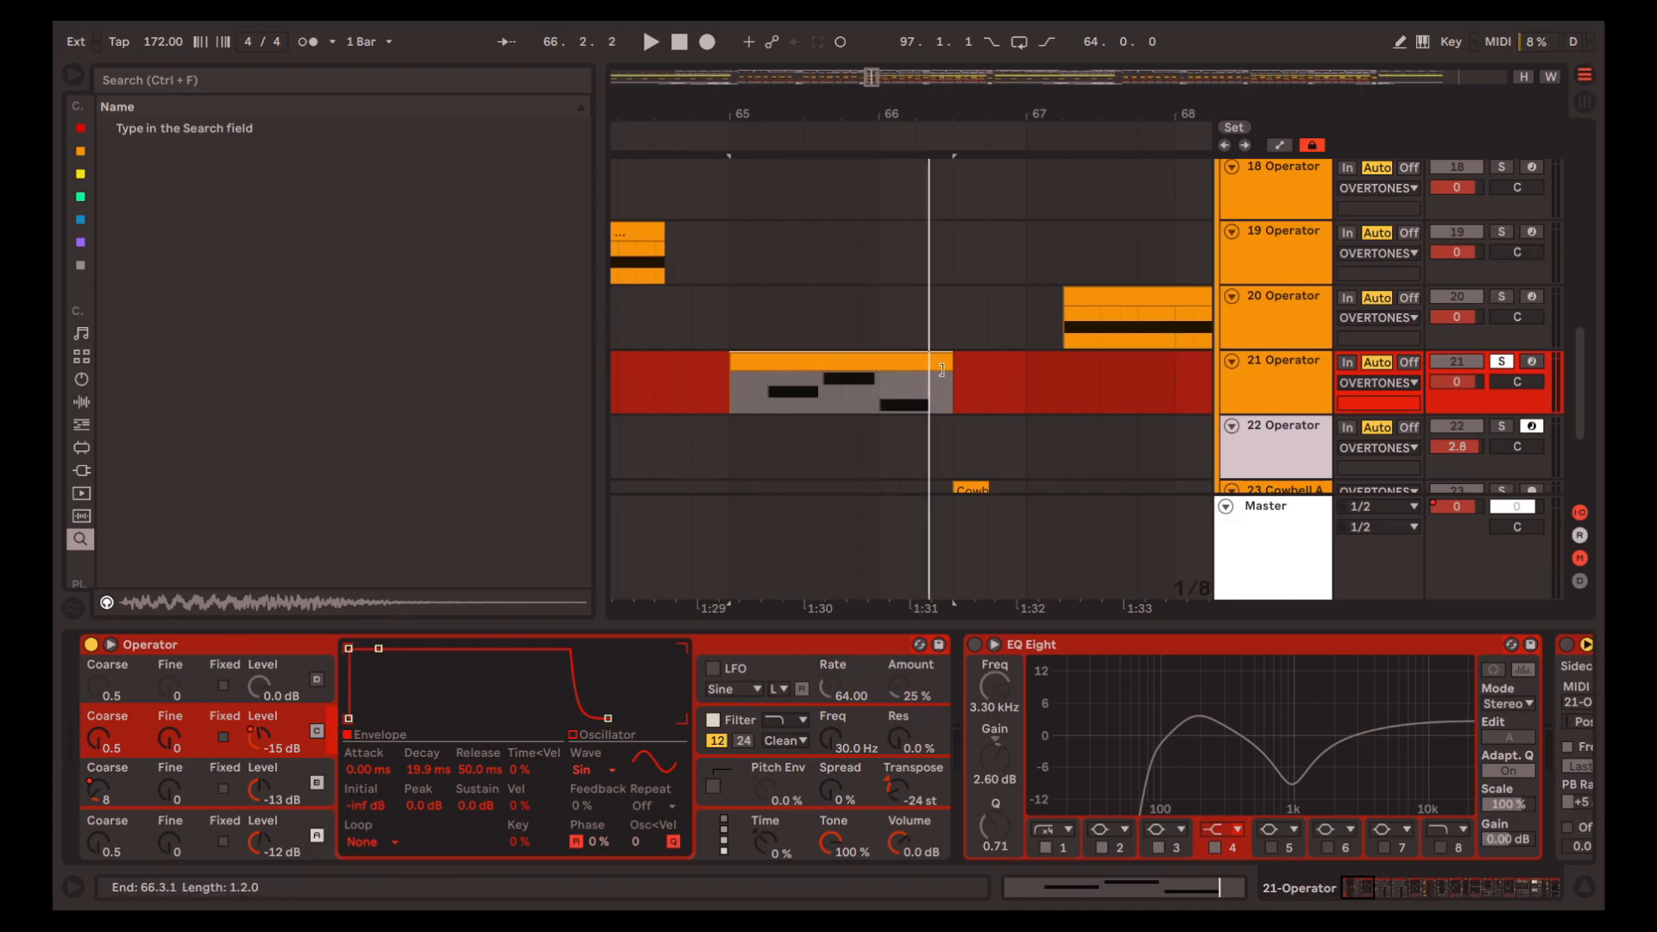
Turn oscillator D back on and replay the bar 65 clip with all four oscillators active
click(316, 680)
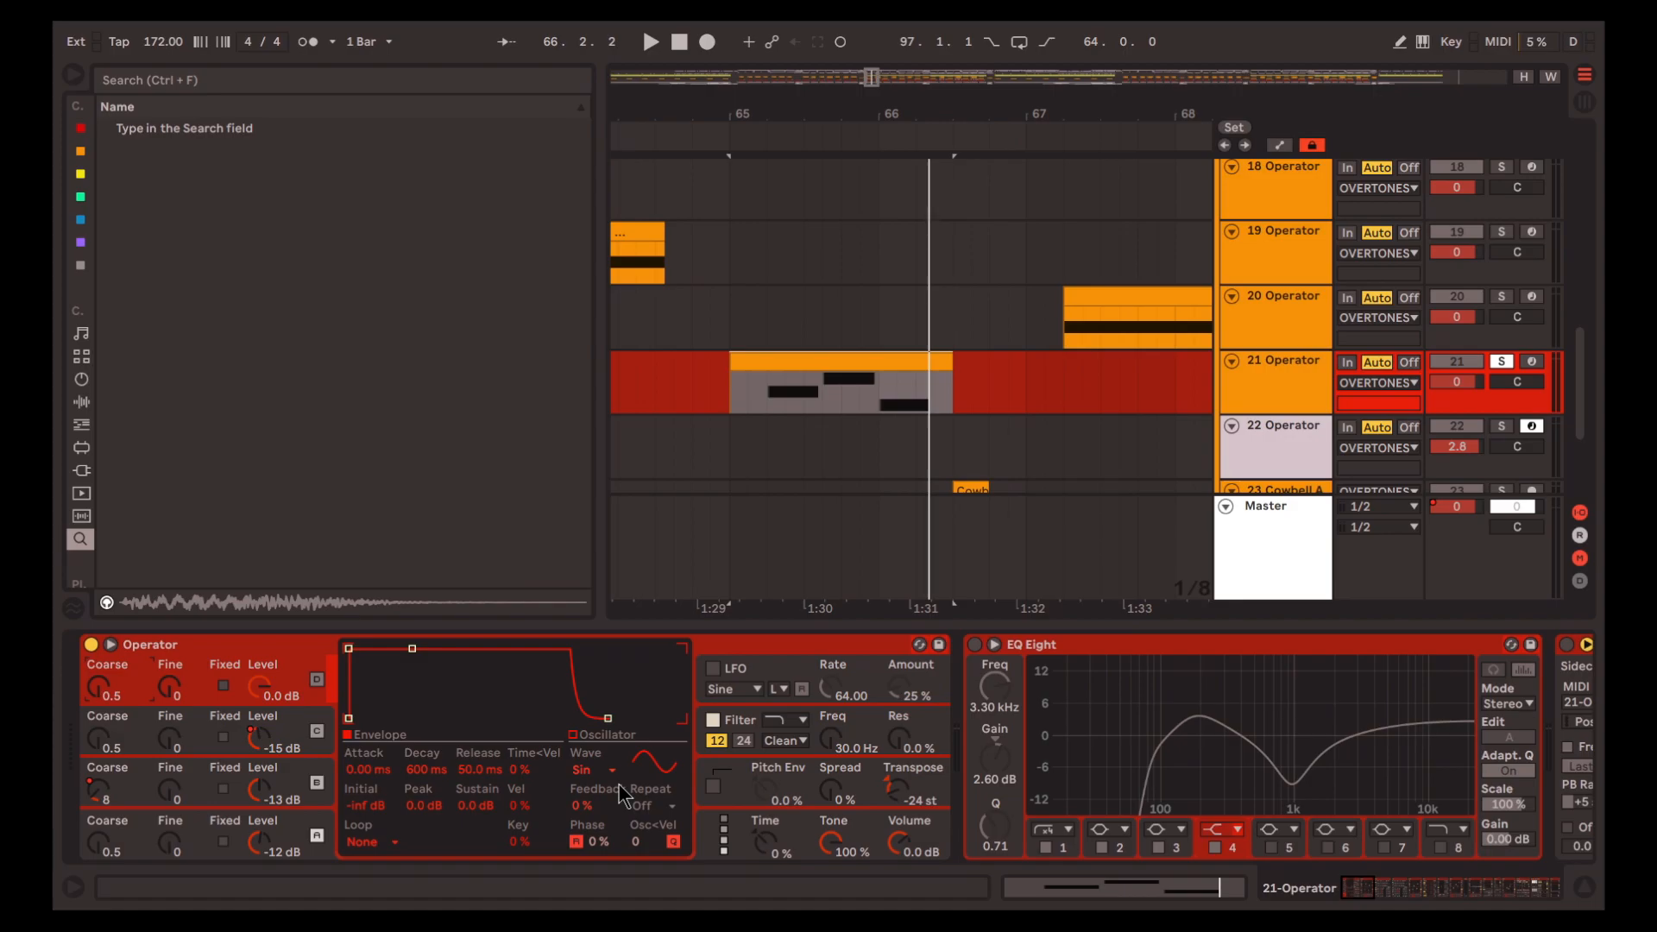
key(space)
key(space)
key(space)
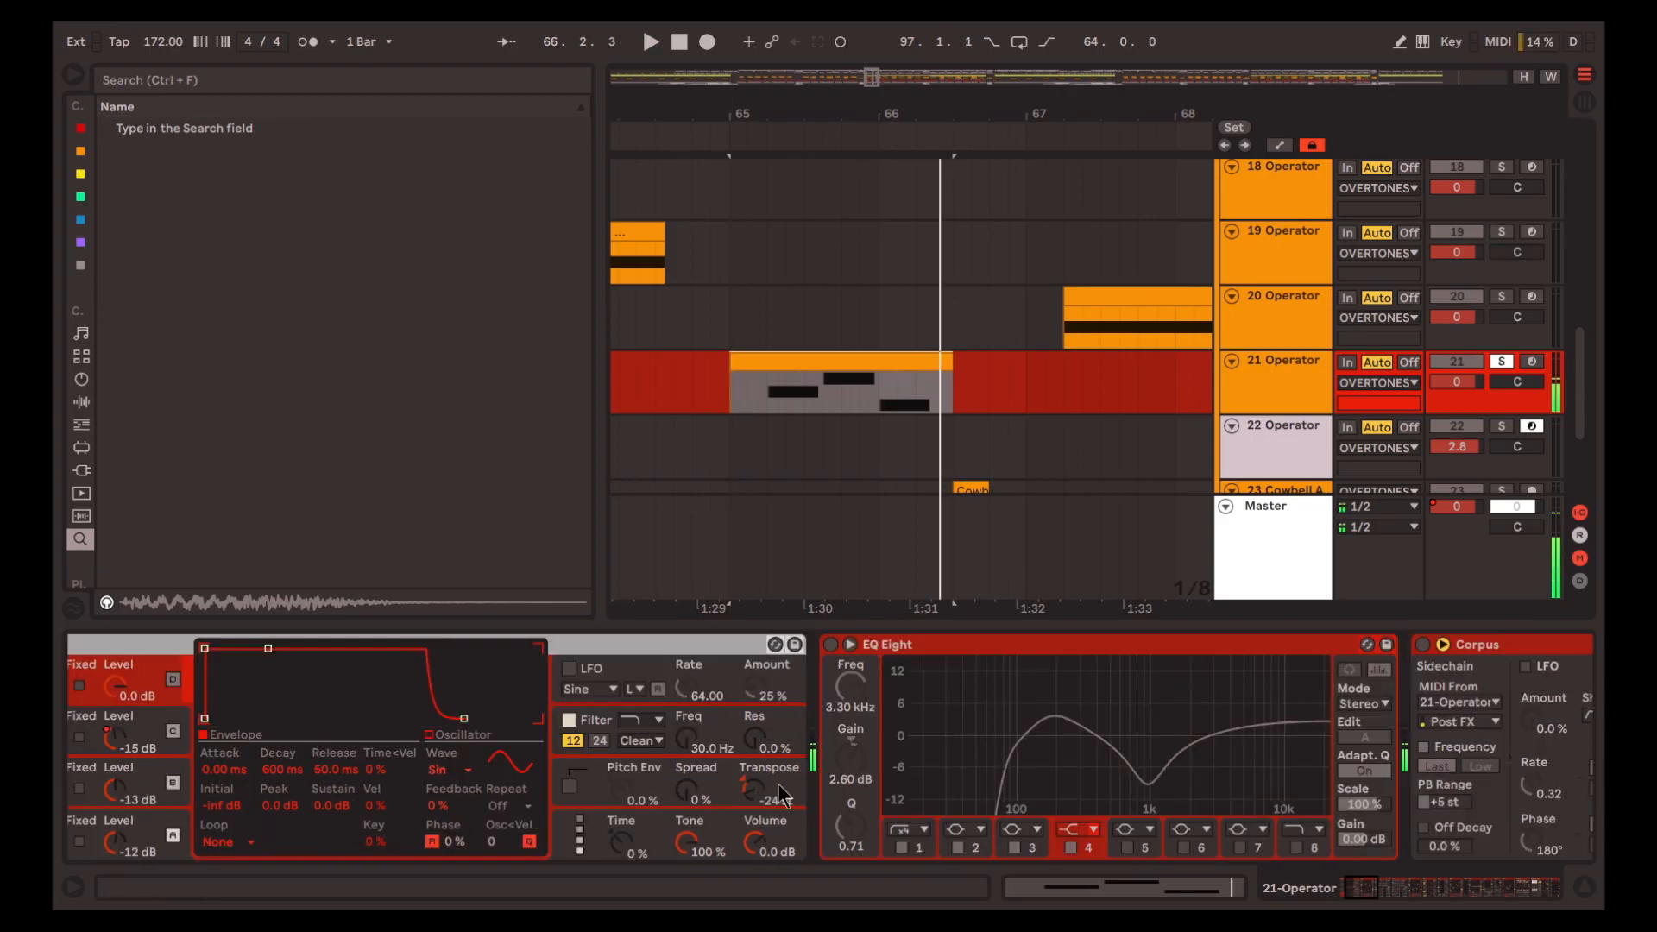
scroll(781, 792, left, 3)
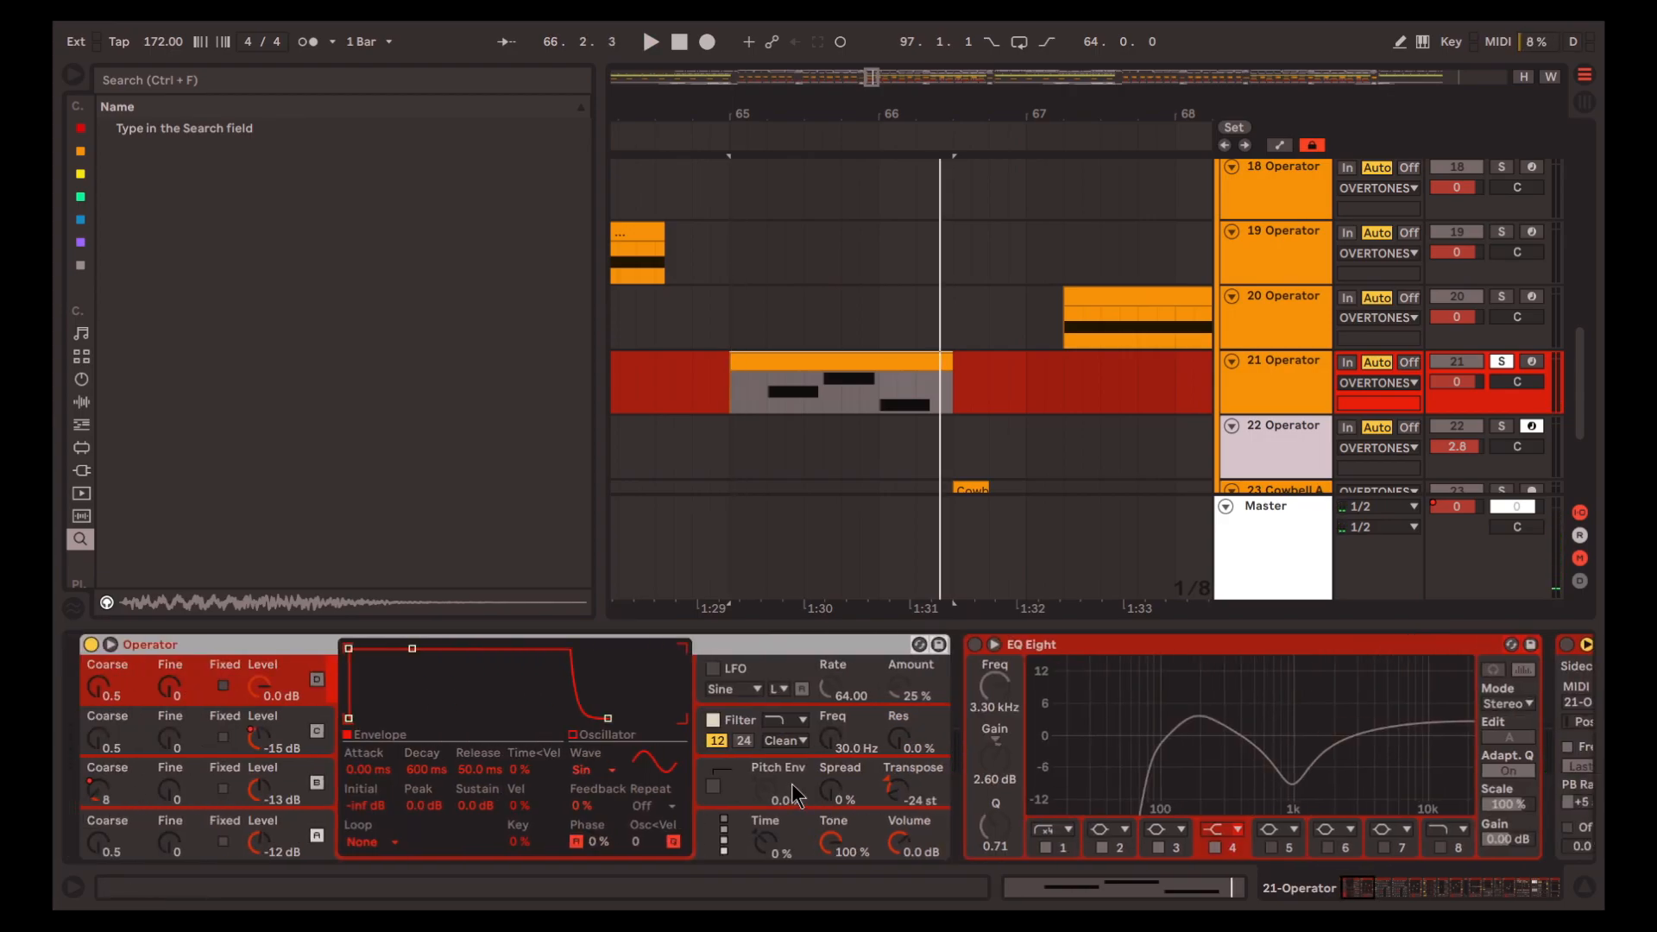
Turn on the EQ Eight after track 21's Operator and play the bar 65 clip
scroll(791, 783, right, 10)
key(0)
key(space)
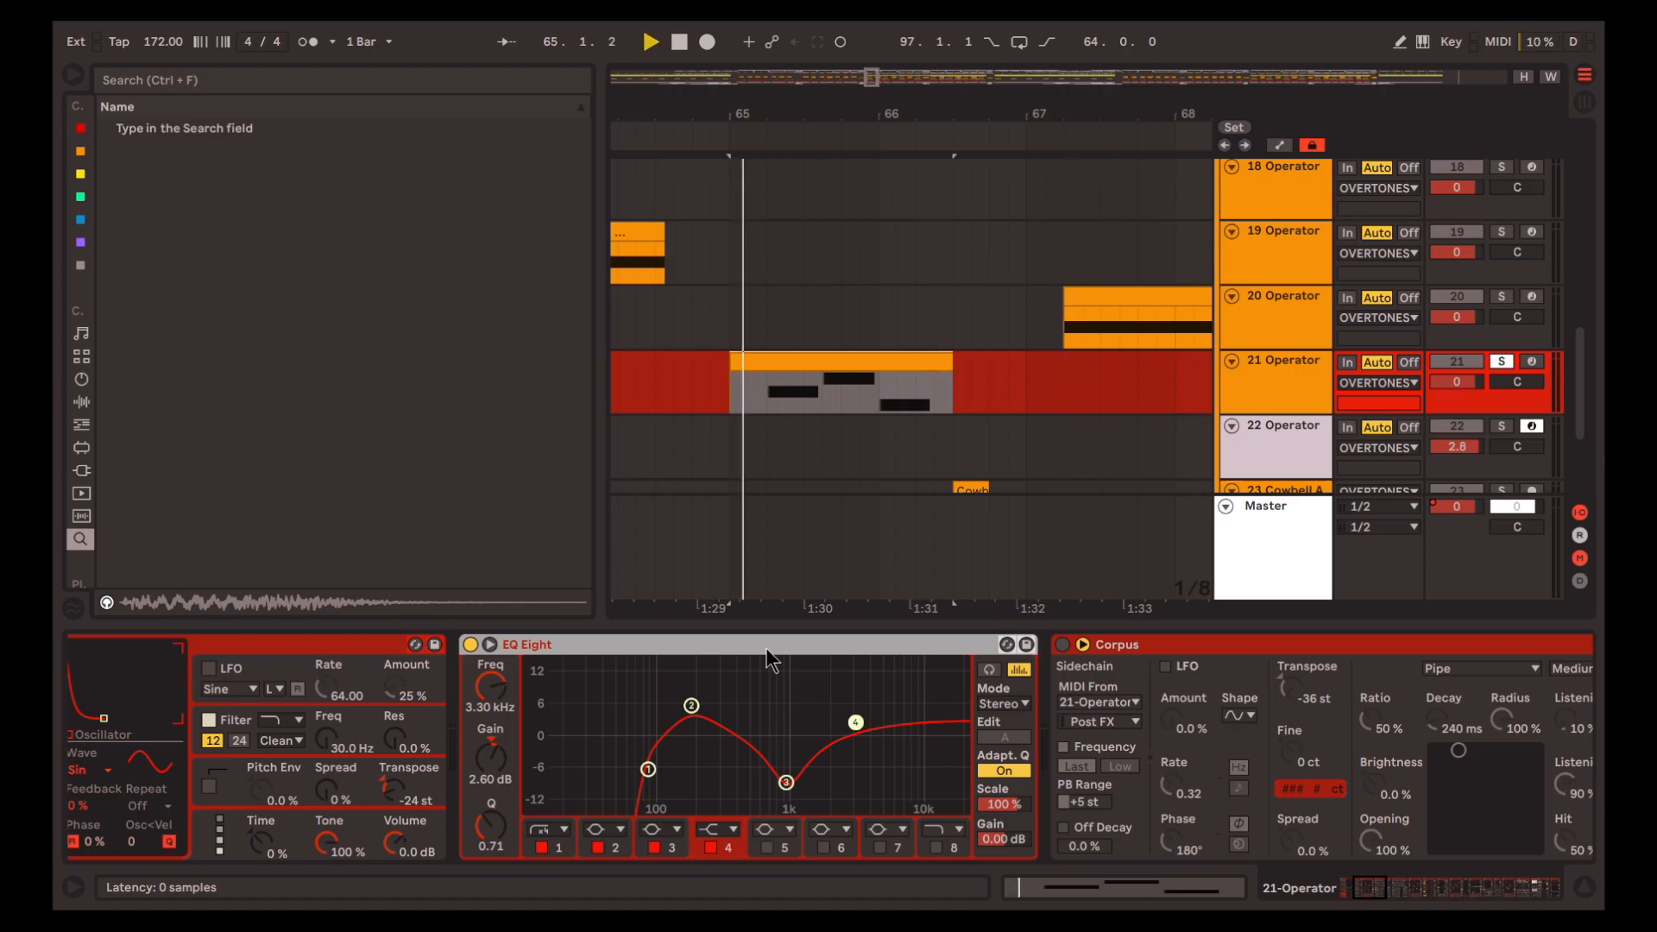
key(space)
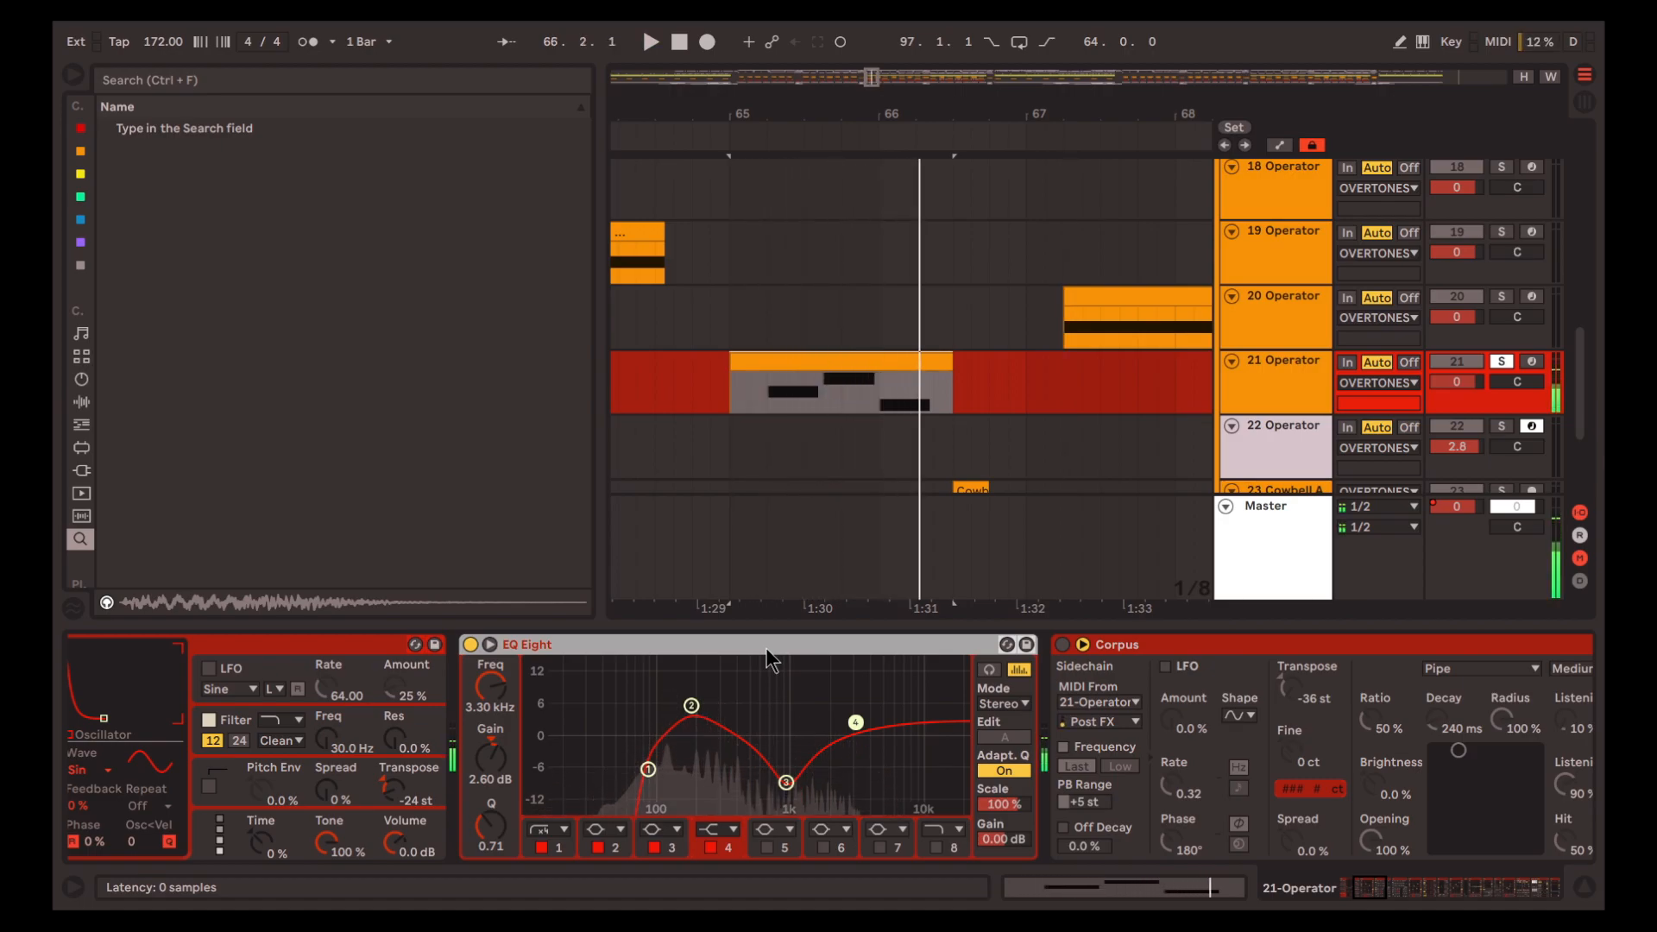
Turn on the first Corpus in track 21's chain and replay the bar 65 clip
scroll(961, 423, down, 1)
scroll(961, 423, down, 4)
scroll(821, 388, up, 3)
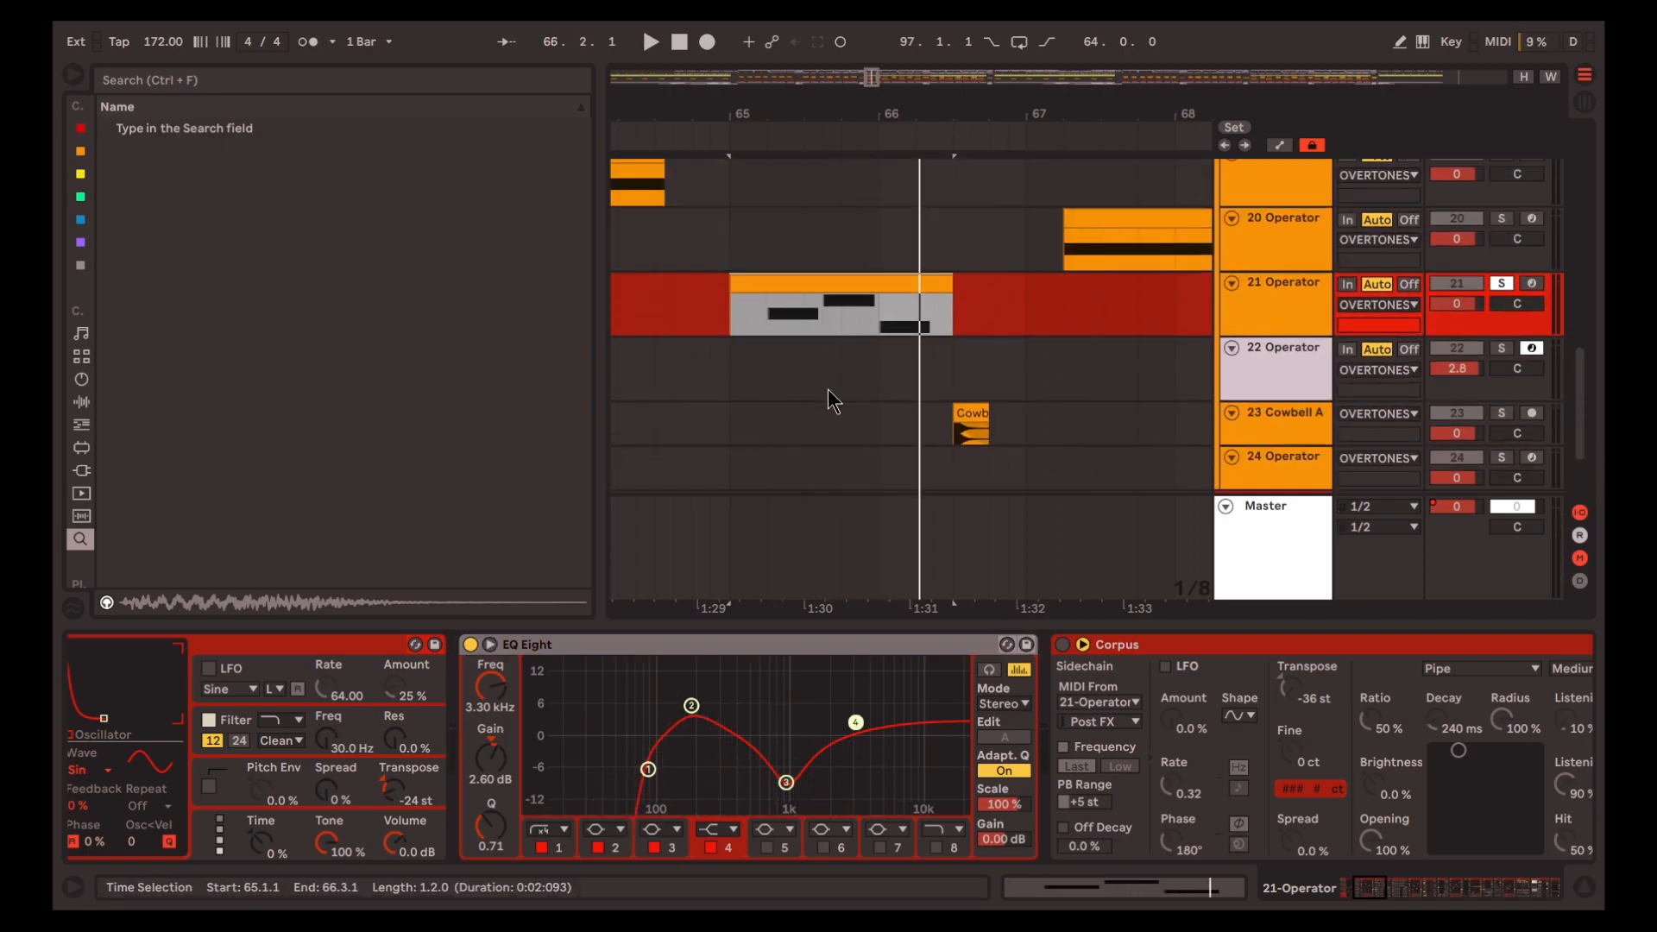
scroll(967, 397, up, 1)
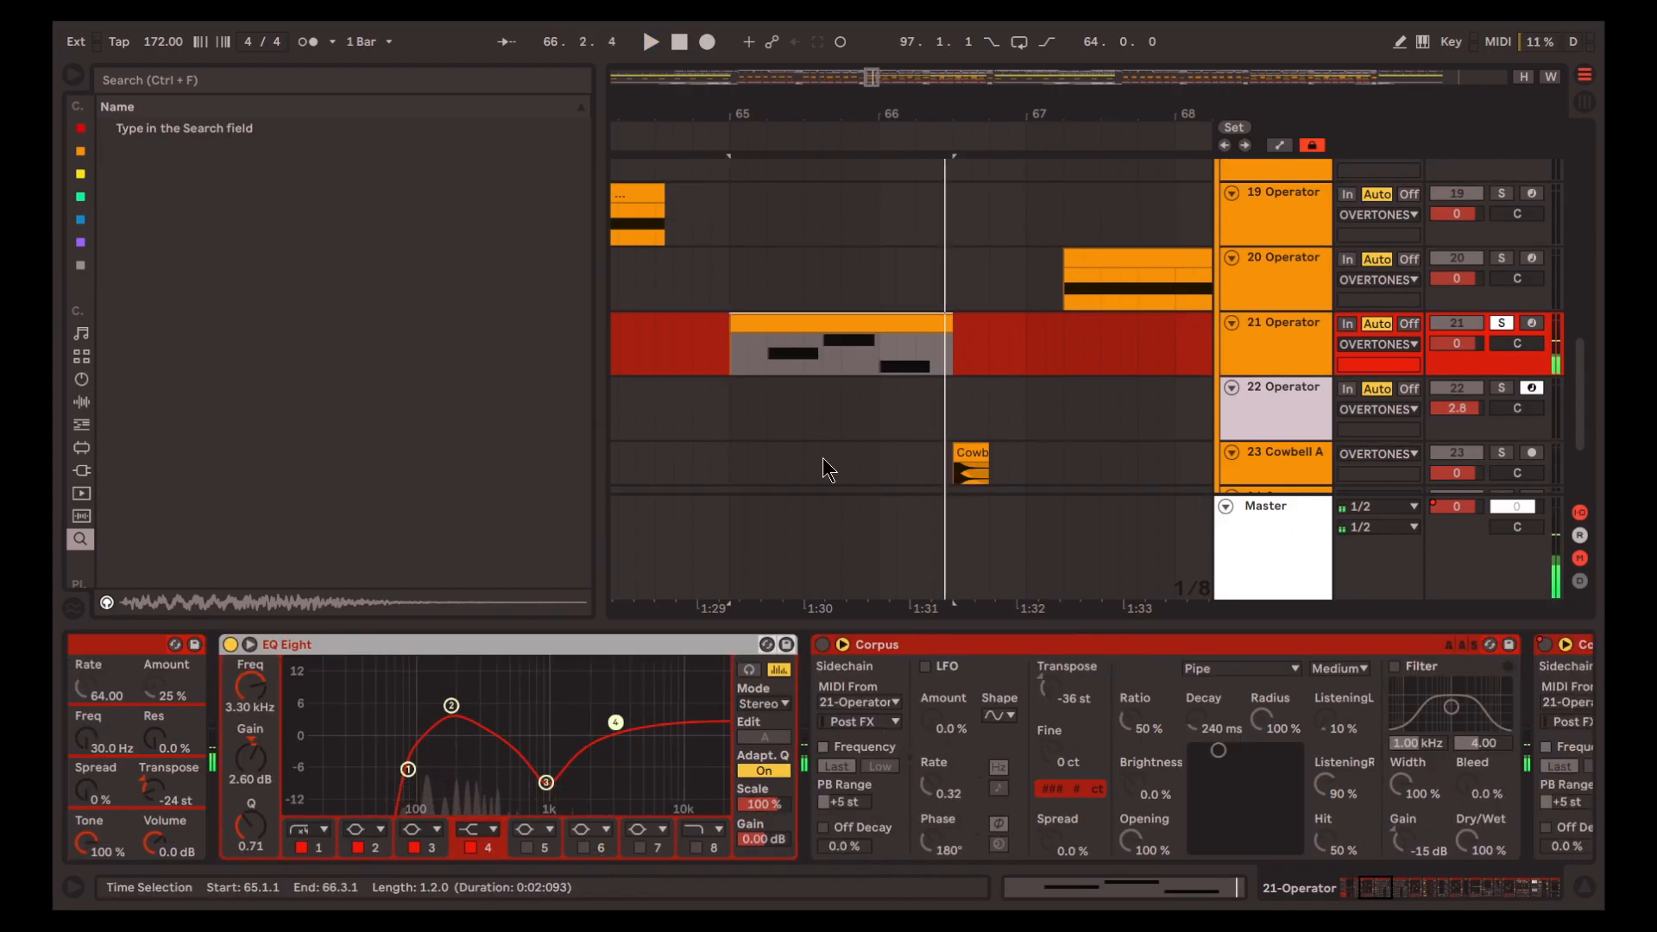
scroll(828, 470, up, 10)
scroll(872, 423, up, 1)
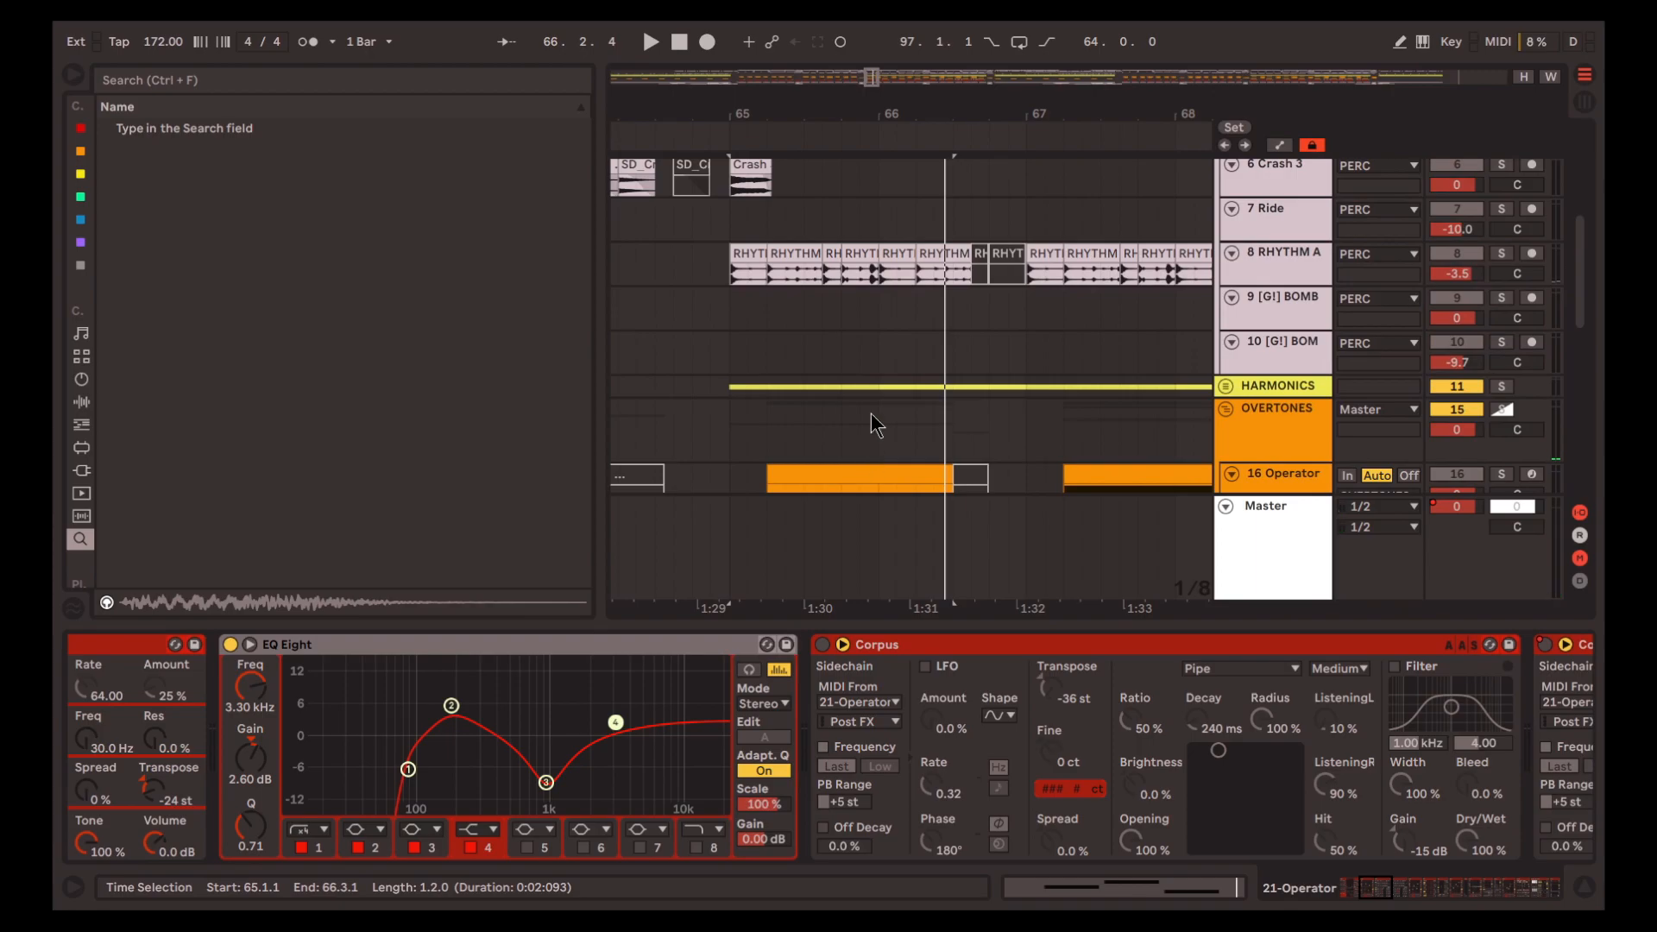
scroll(811, 388, down, 9)
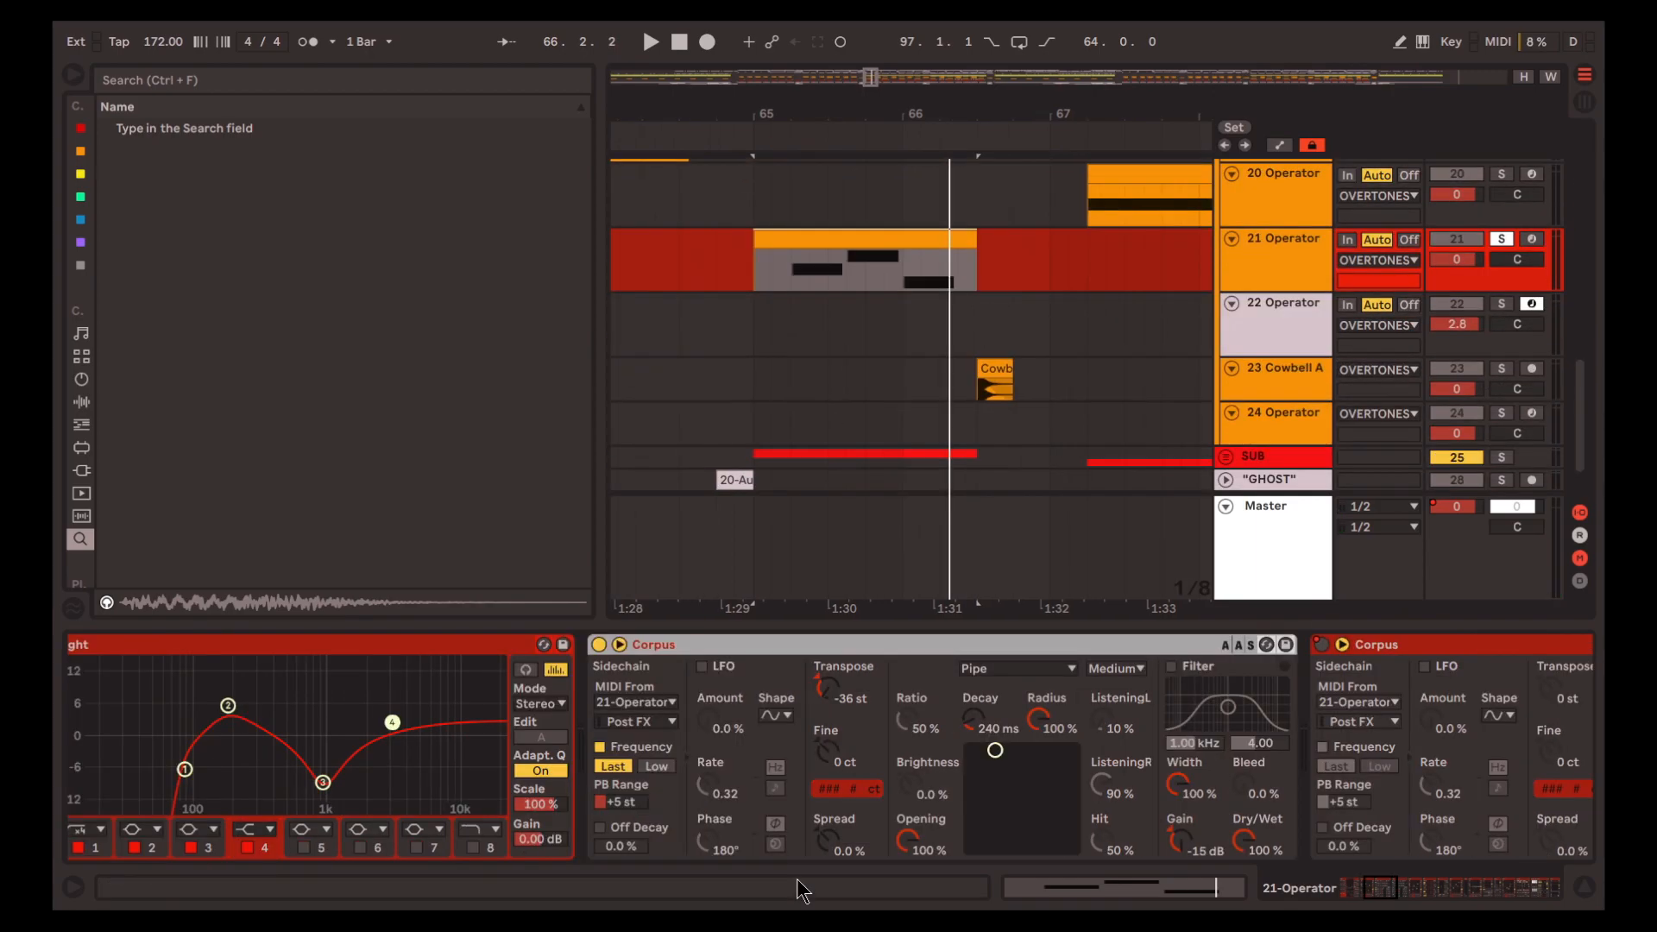
key(space)
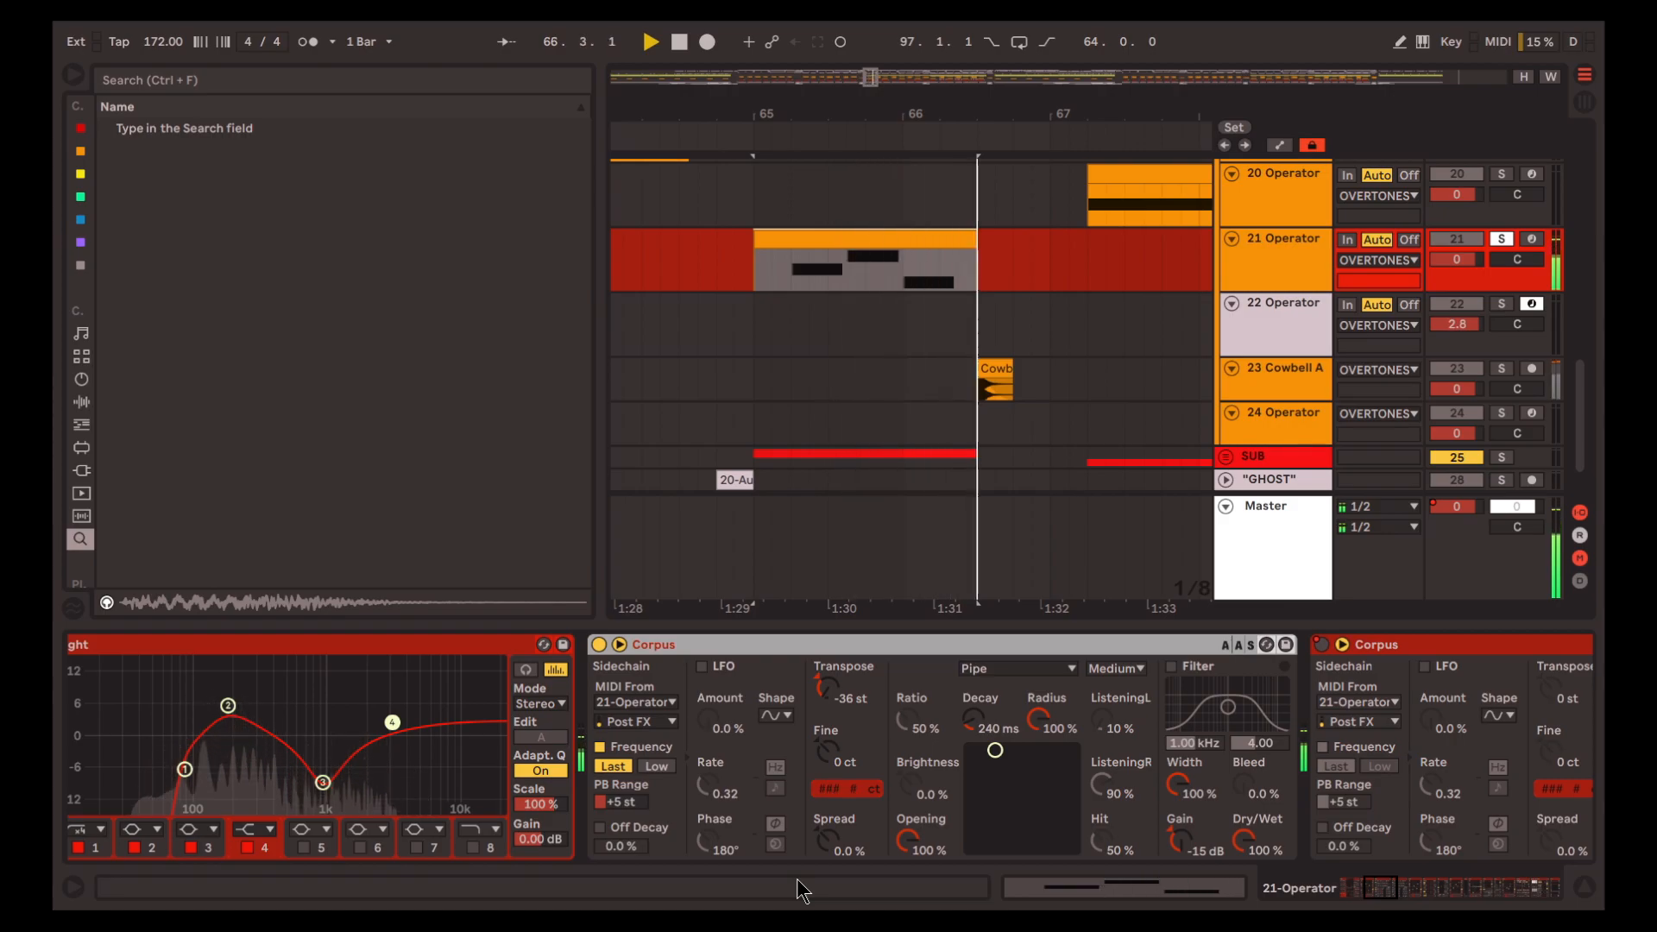
key(space)
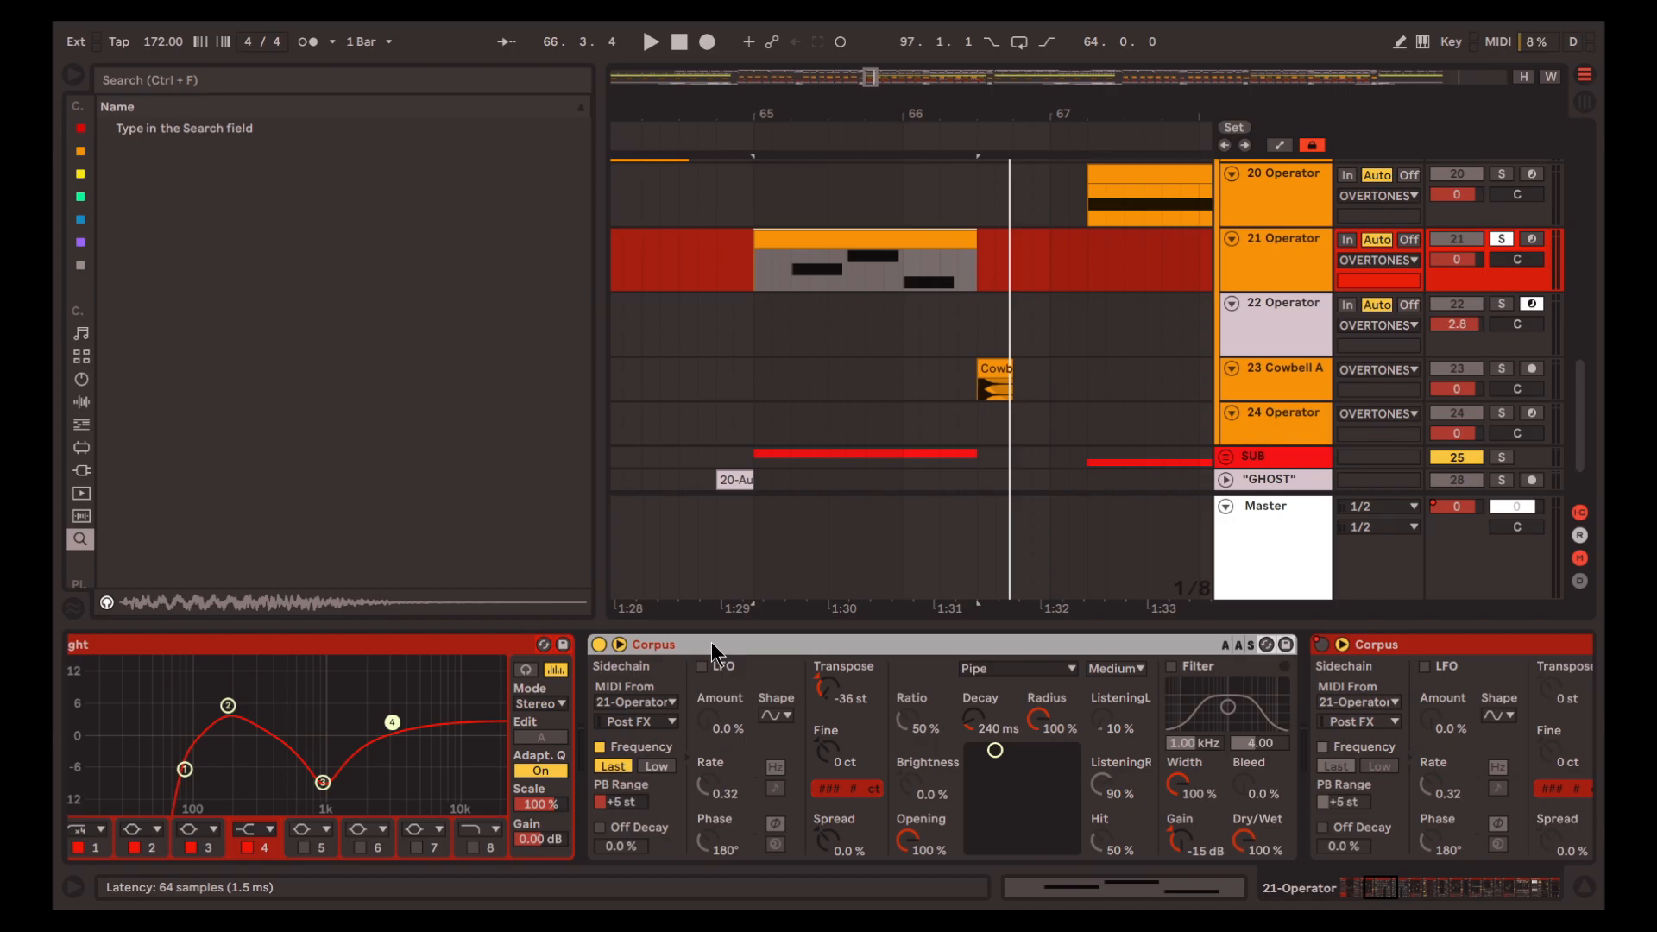
Show the first Corpus's sidechain section and check its Post FX setting for the MIDI source
click(620, 646)
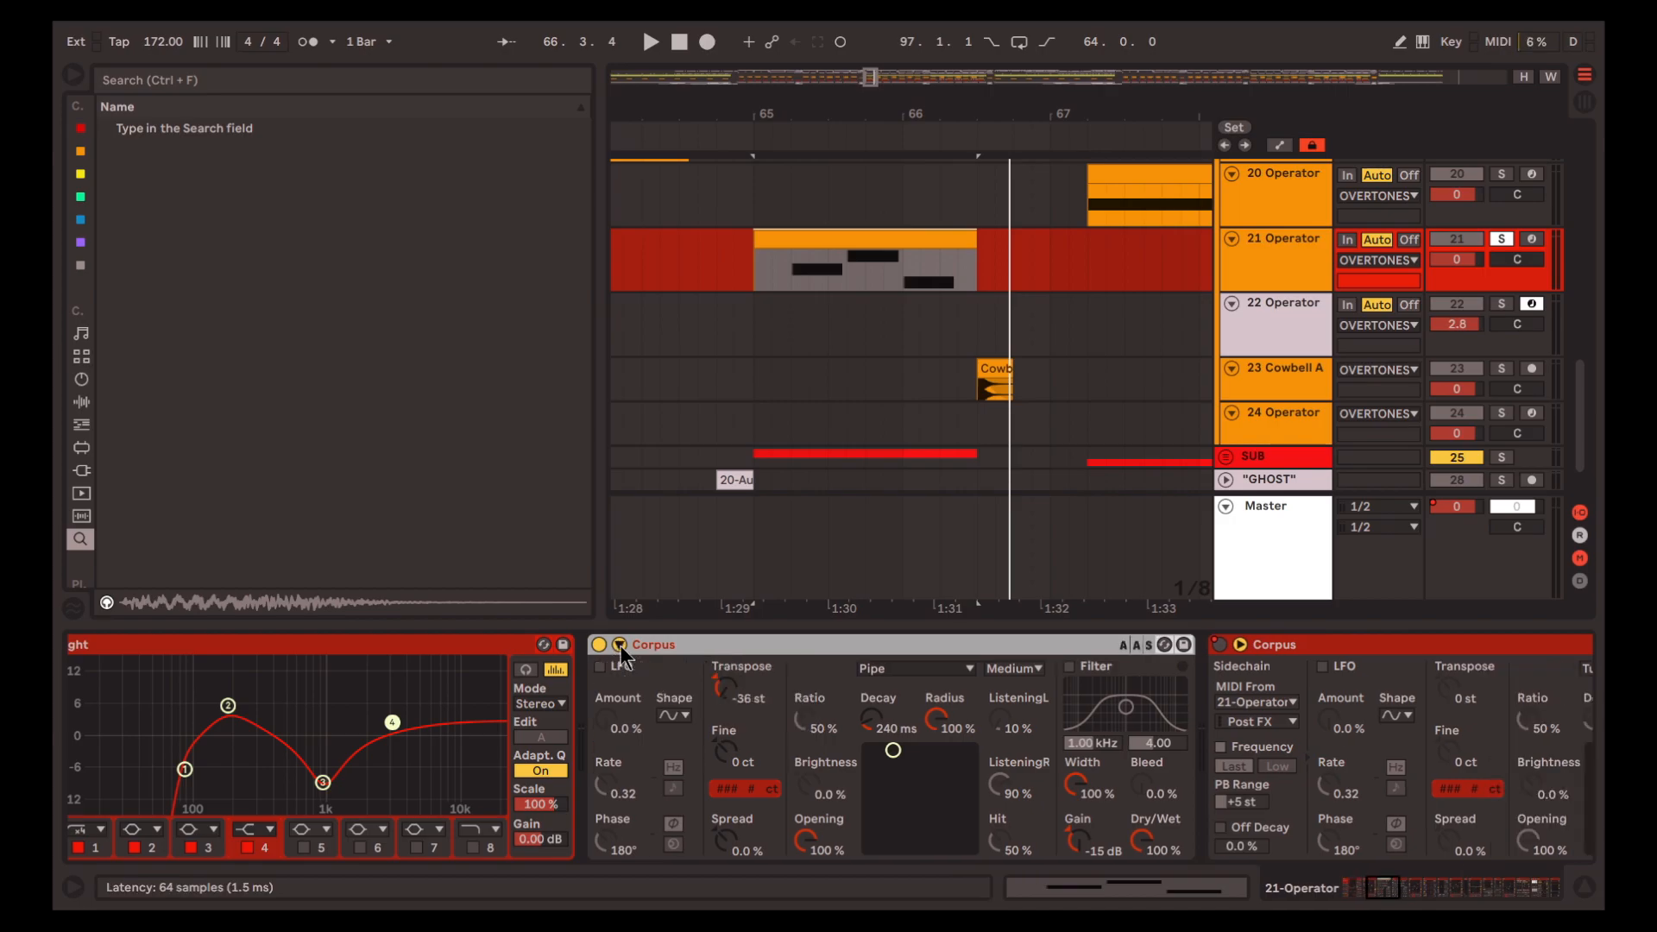
click(619, 645)
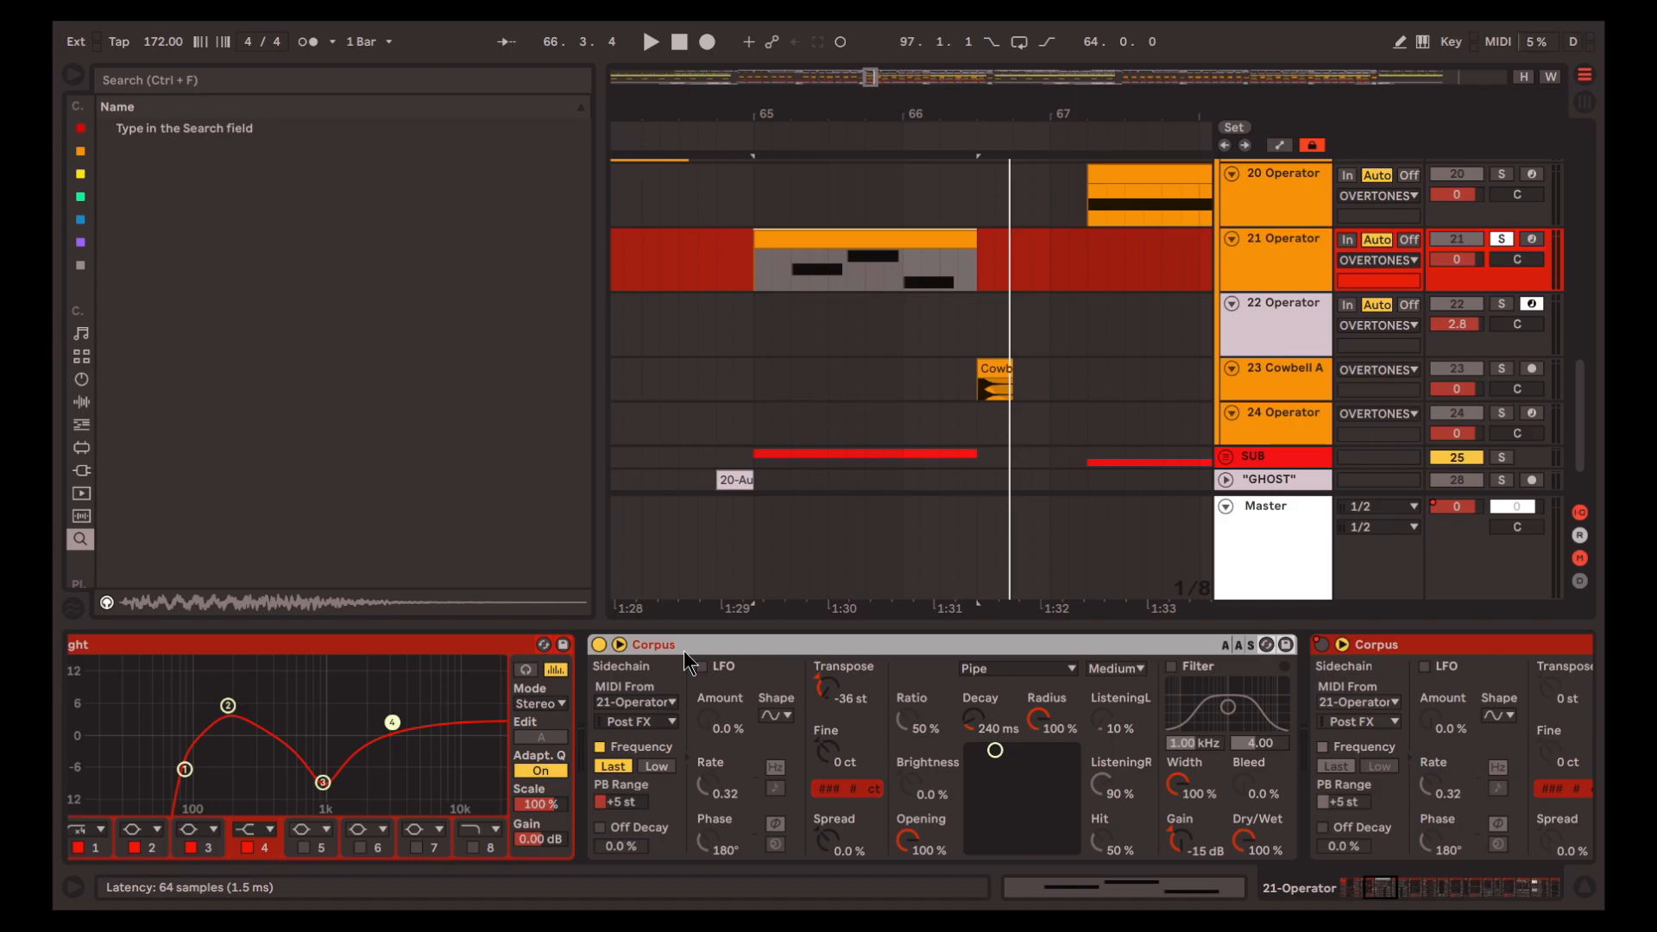
click(642, 706)
click(642, 706)
click(643, 719)
click(643, 718)
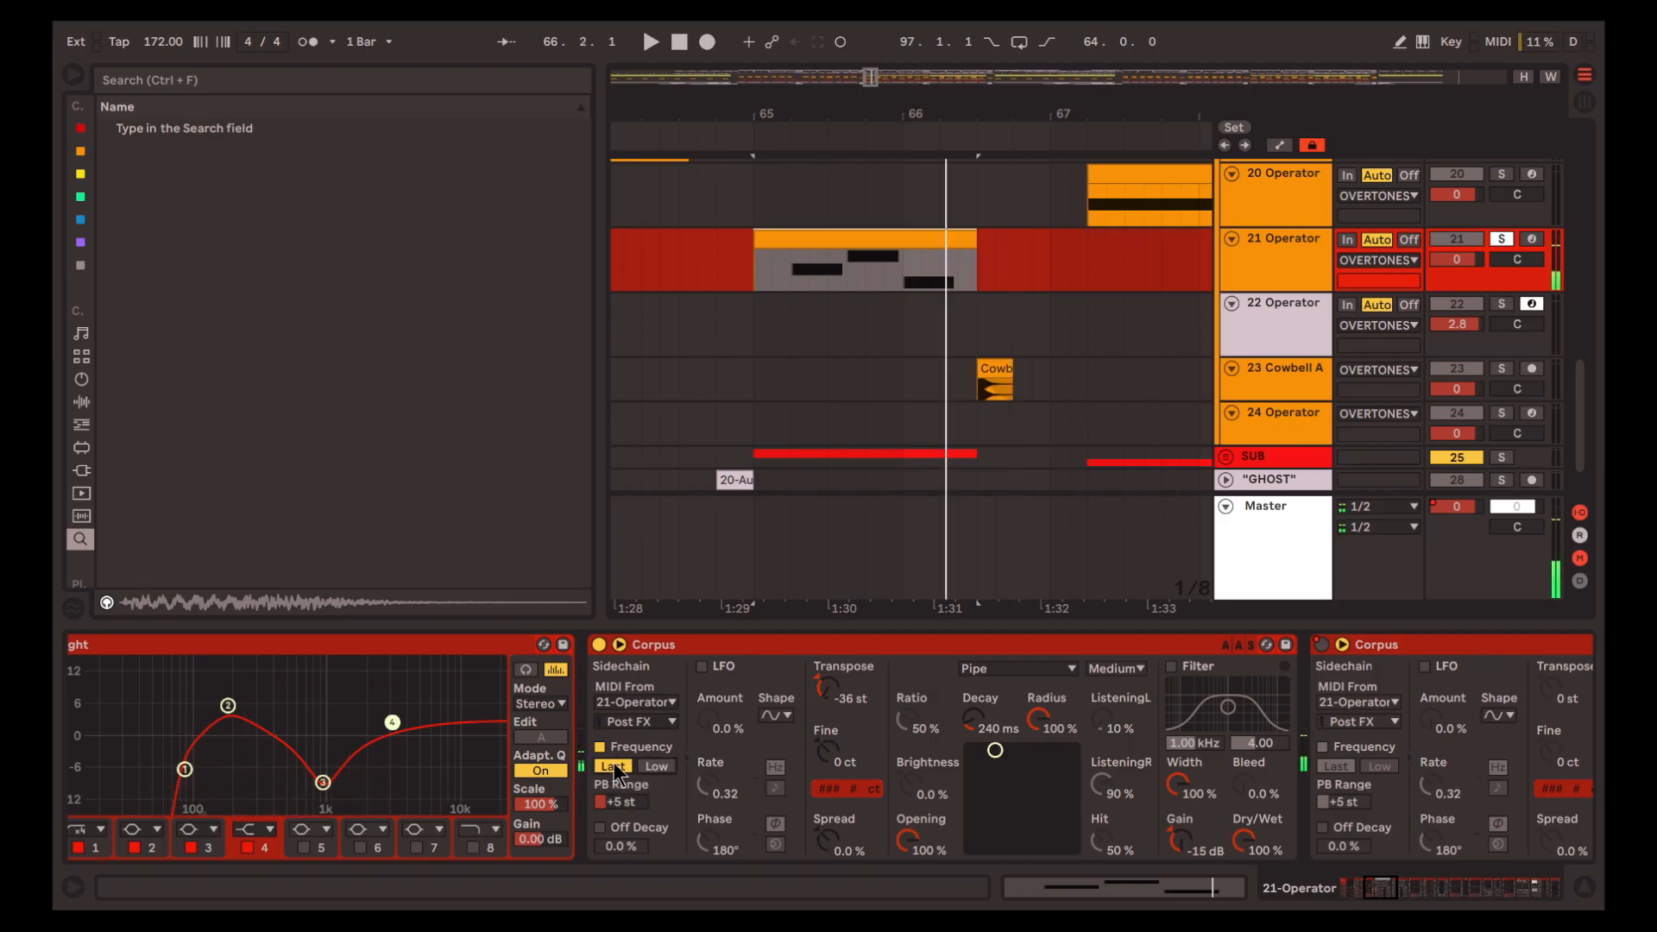
Play the bar 65 clip to check how the sidechained MIDI notes tune the first Corpus
scroll(790, 837, right, 1)
scroll(770, 835, right, 1)
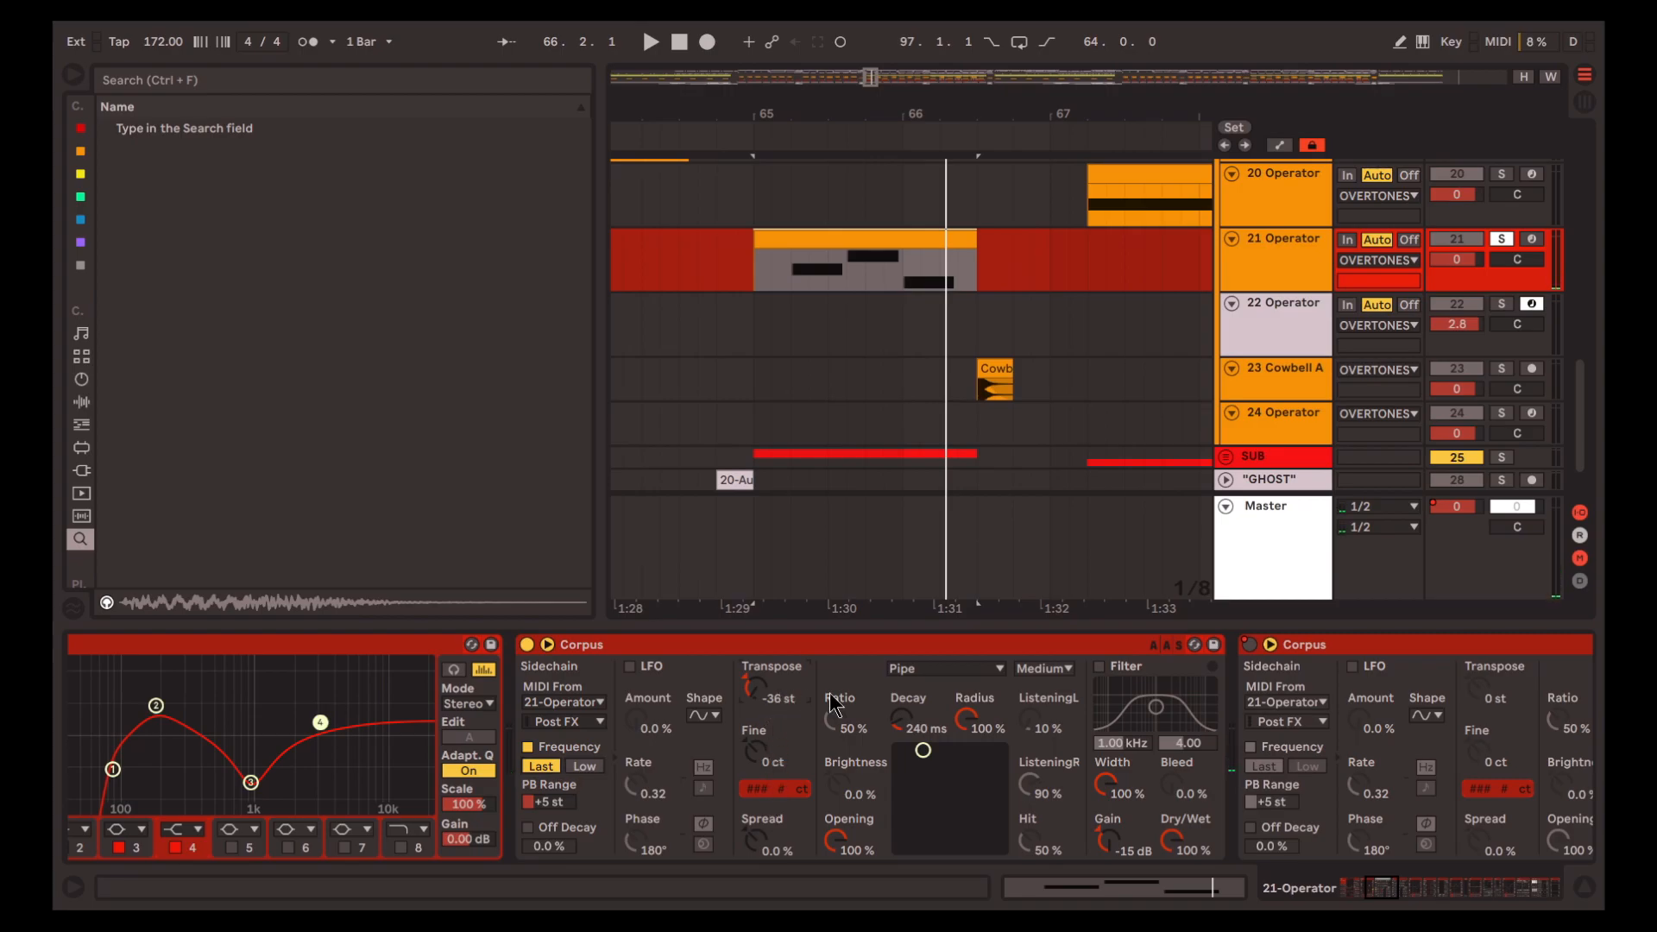
scroll(886, 817, right, 1)
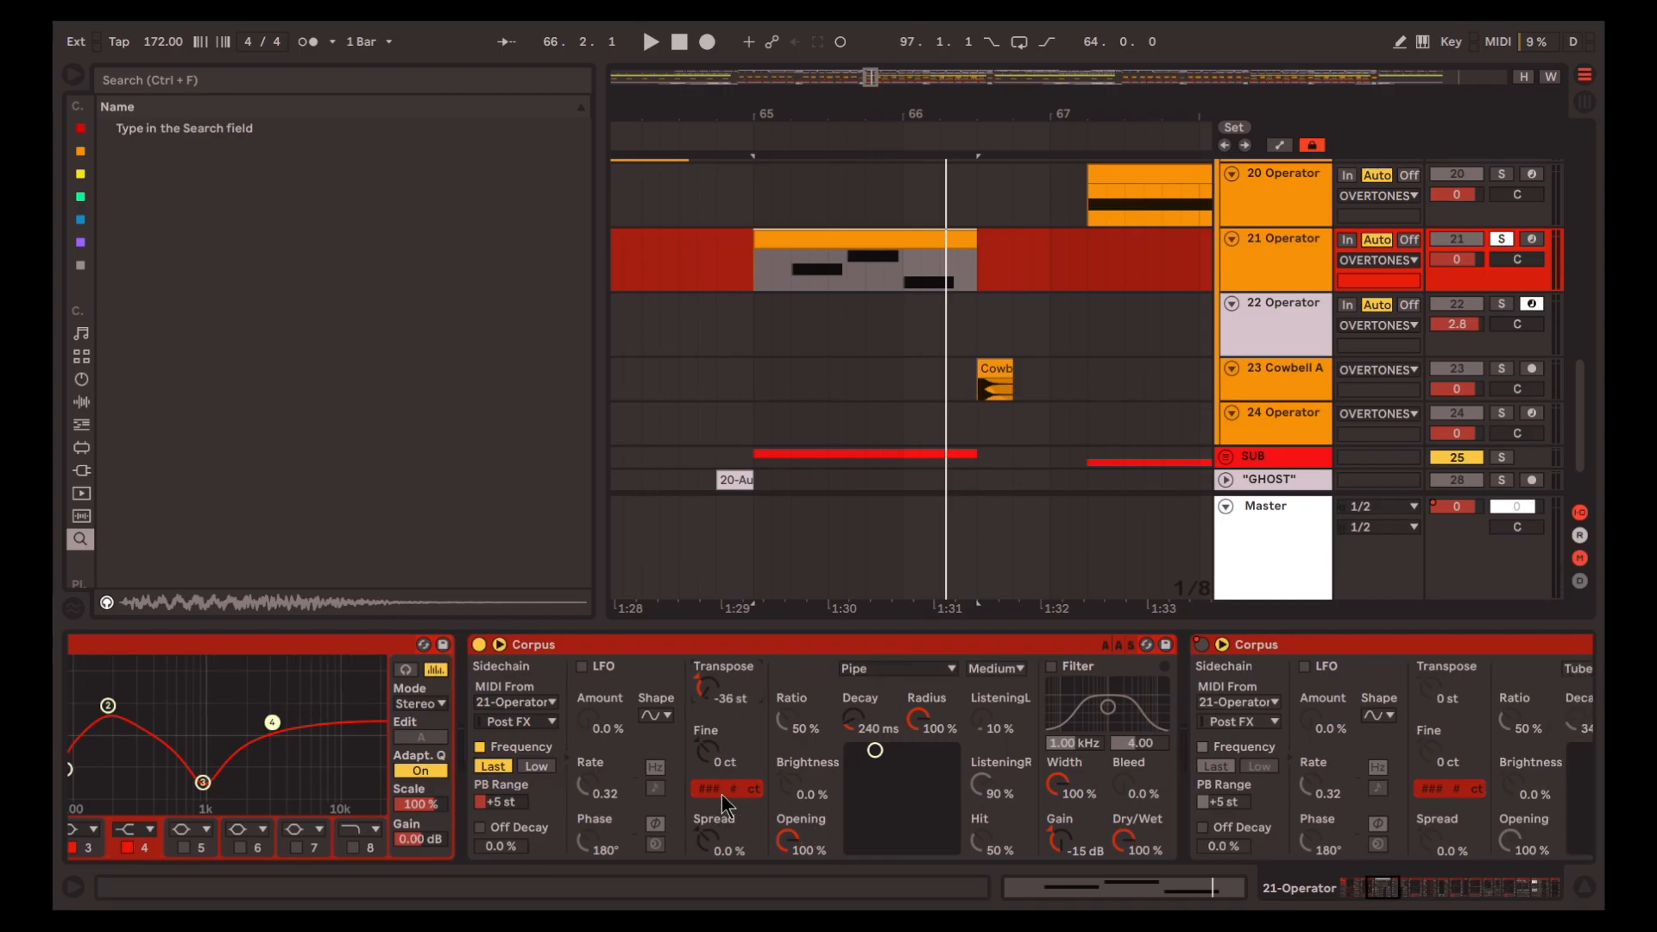
key(space)
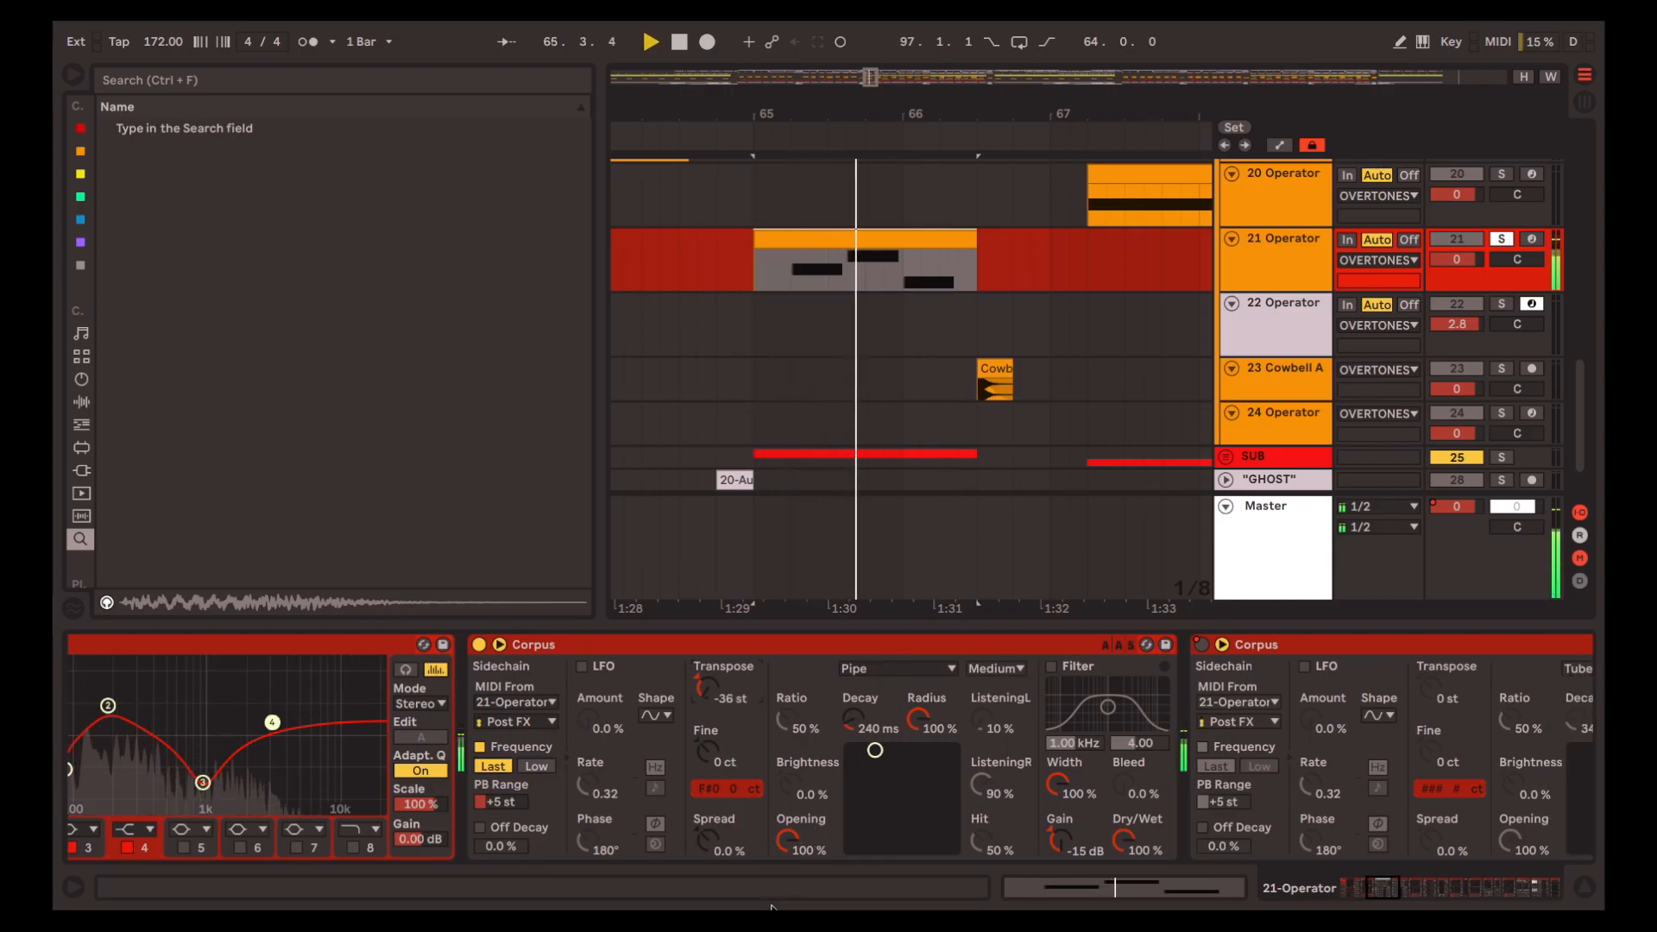
key(space)
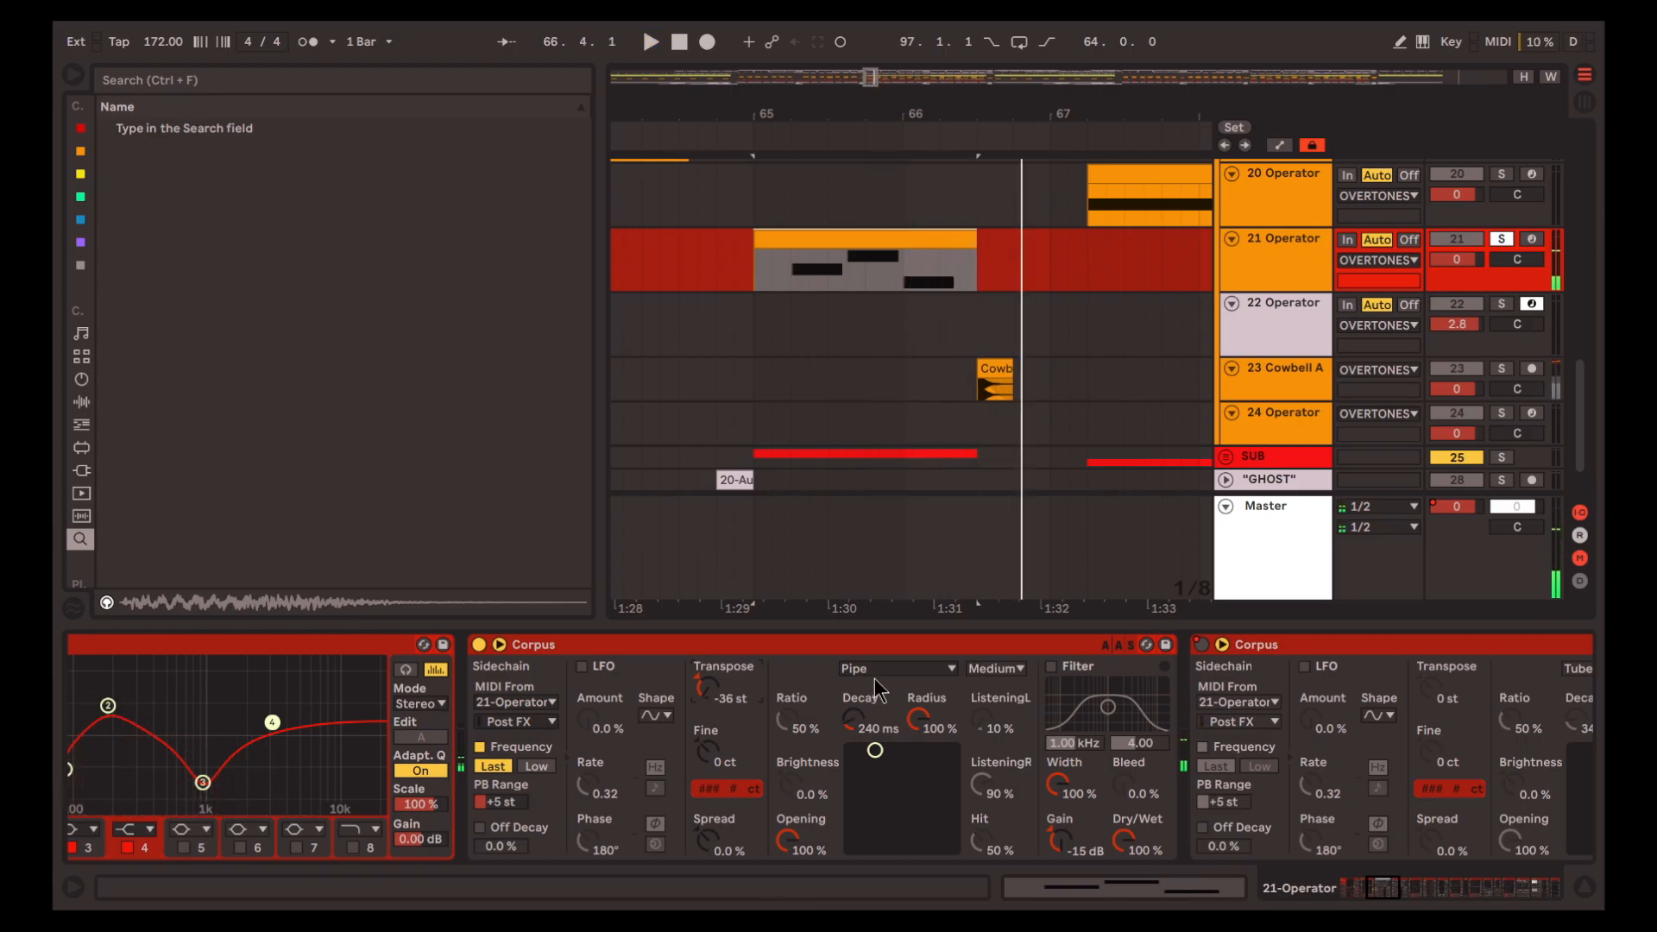
Try the Tube resonator type in the first Corpus, play the clip, and return the type to Pipe
click(880, 669)
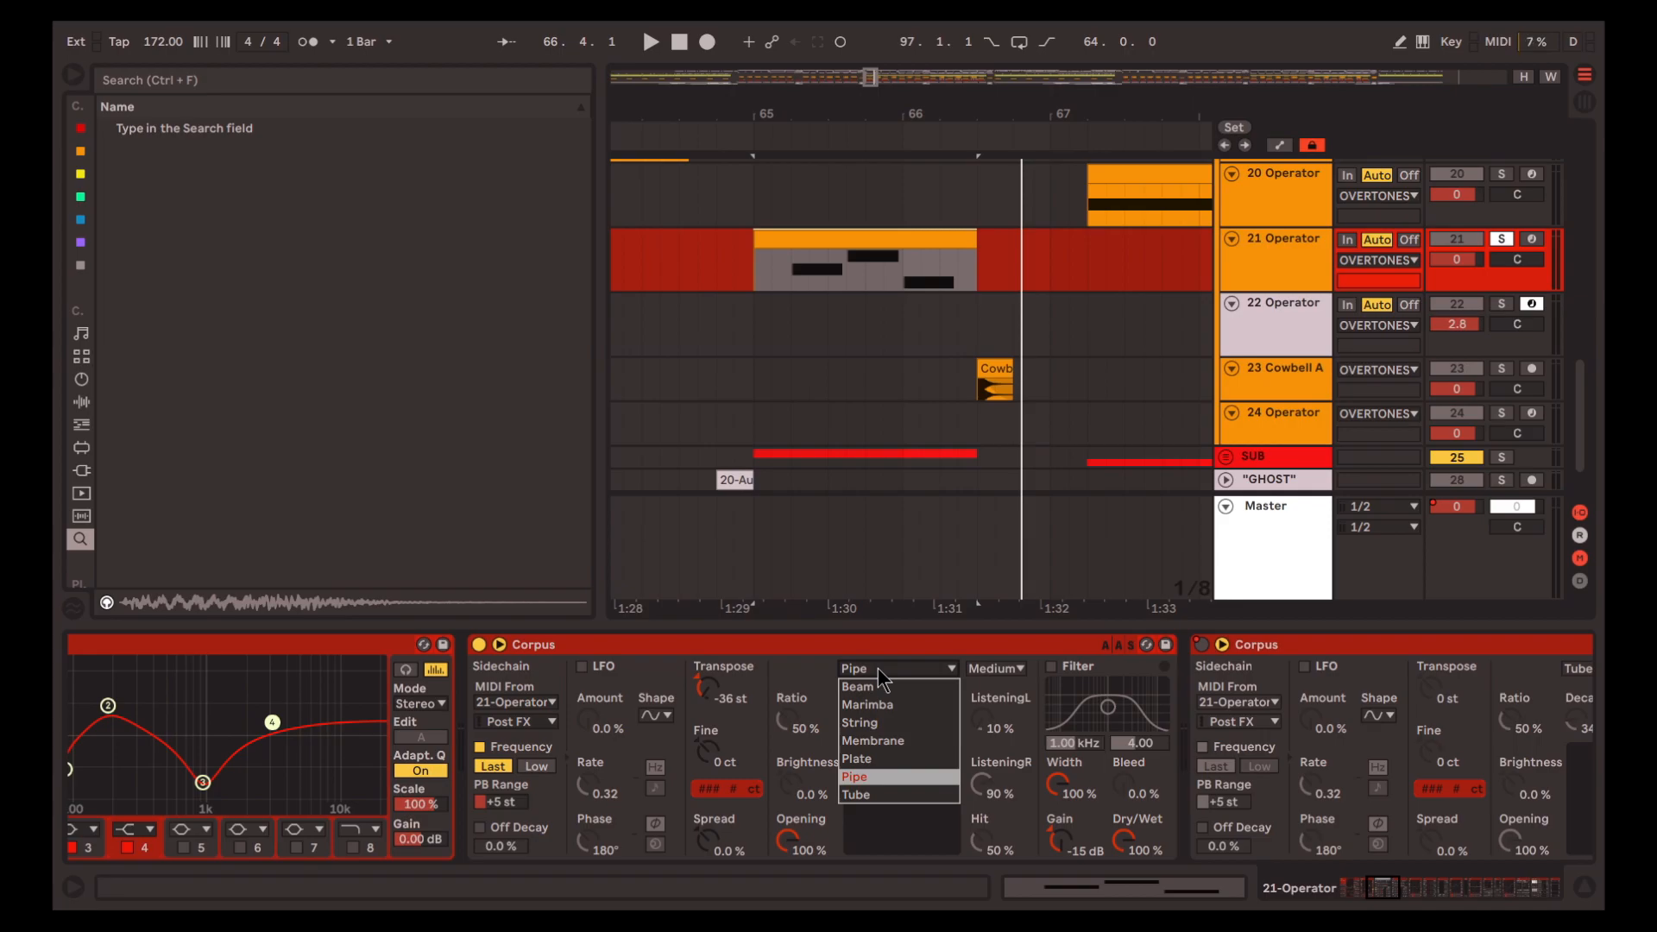
click(902, 795)
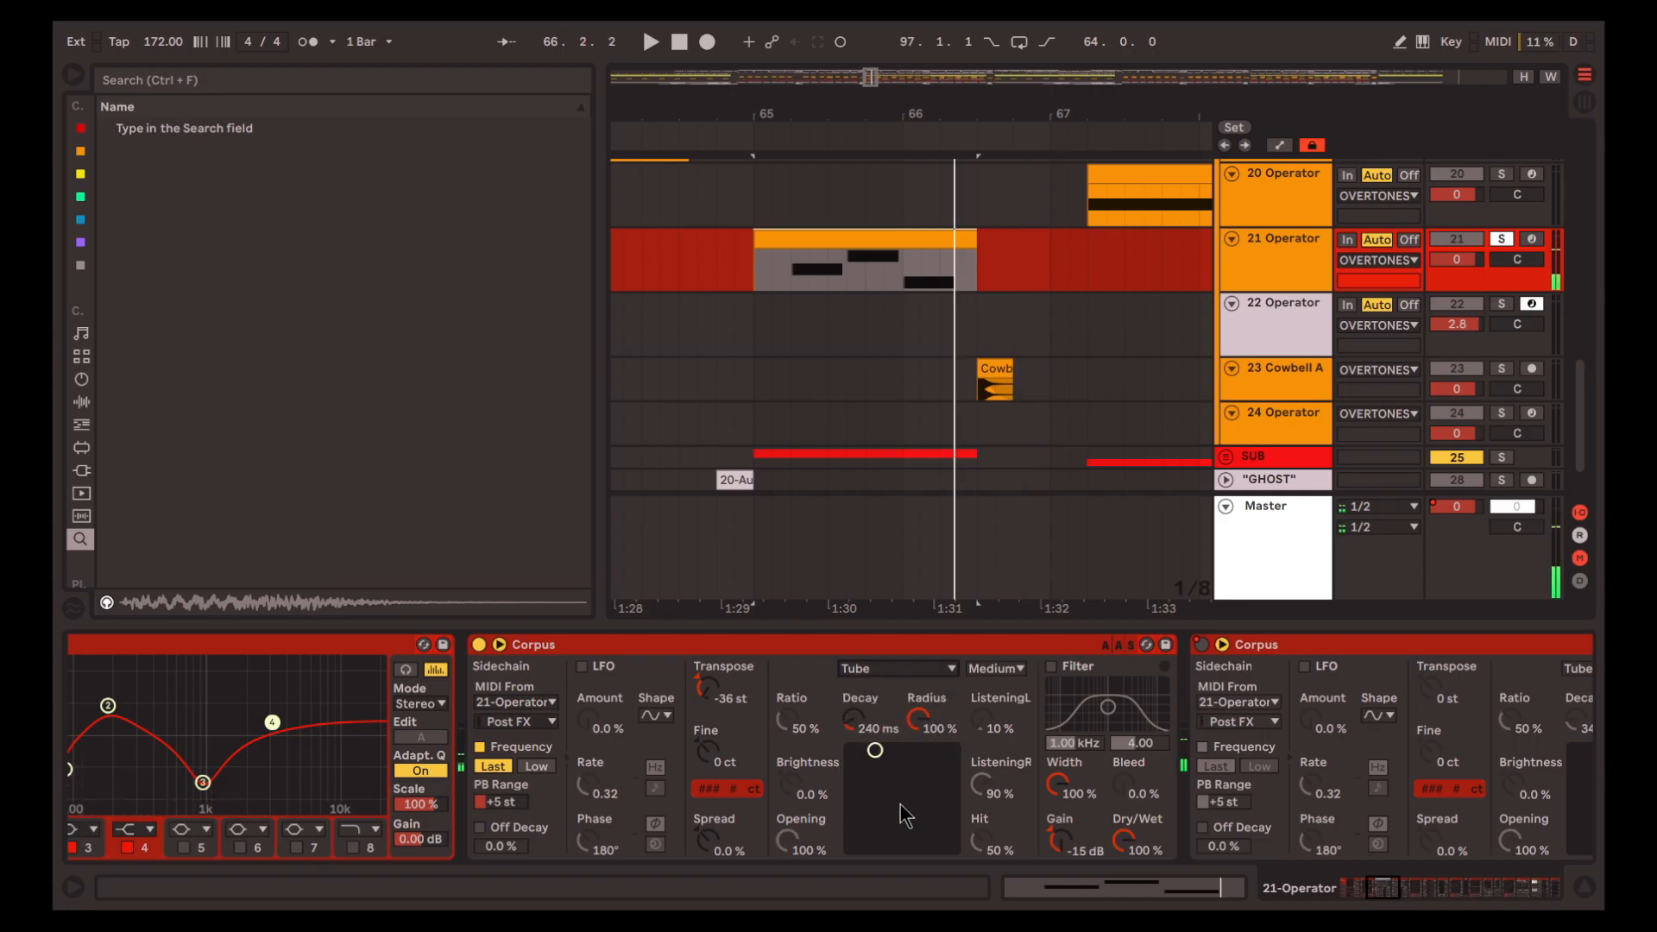
key(space)
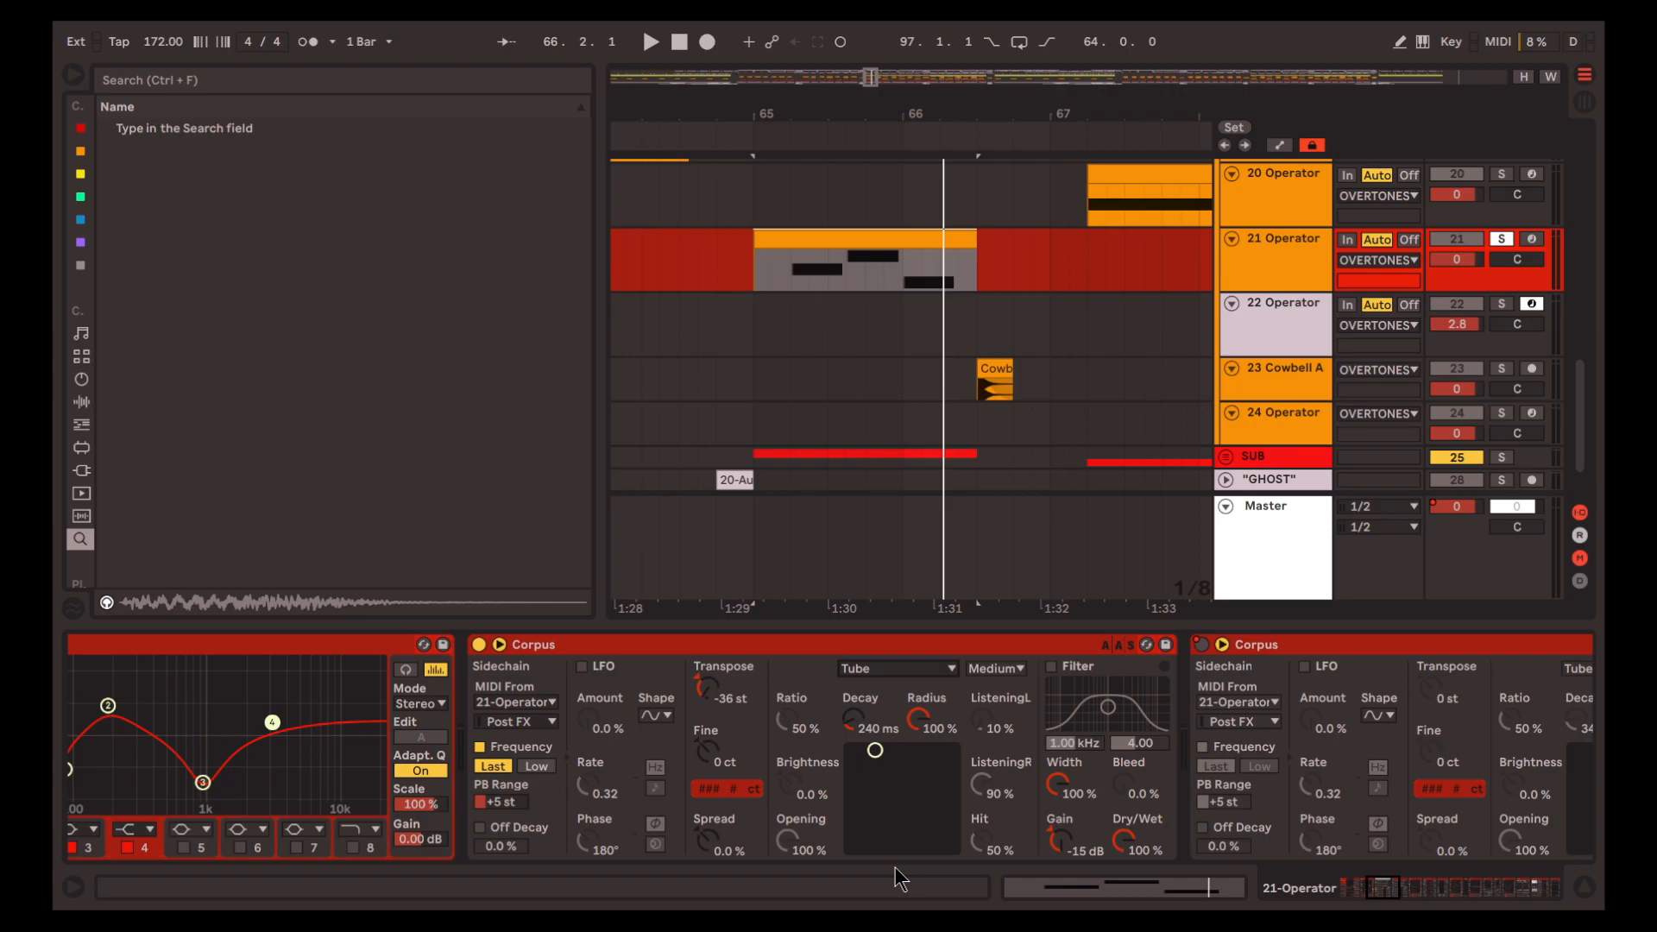
click(898, 669)
click(893, 783)
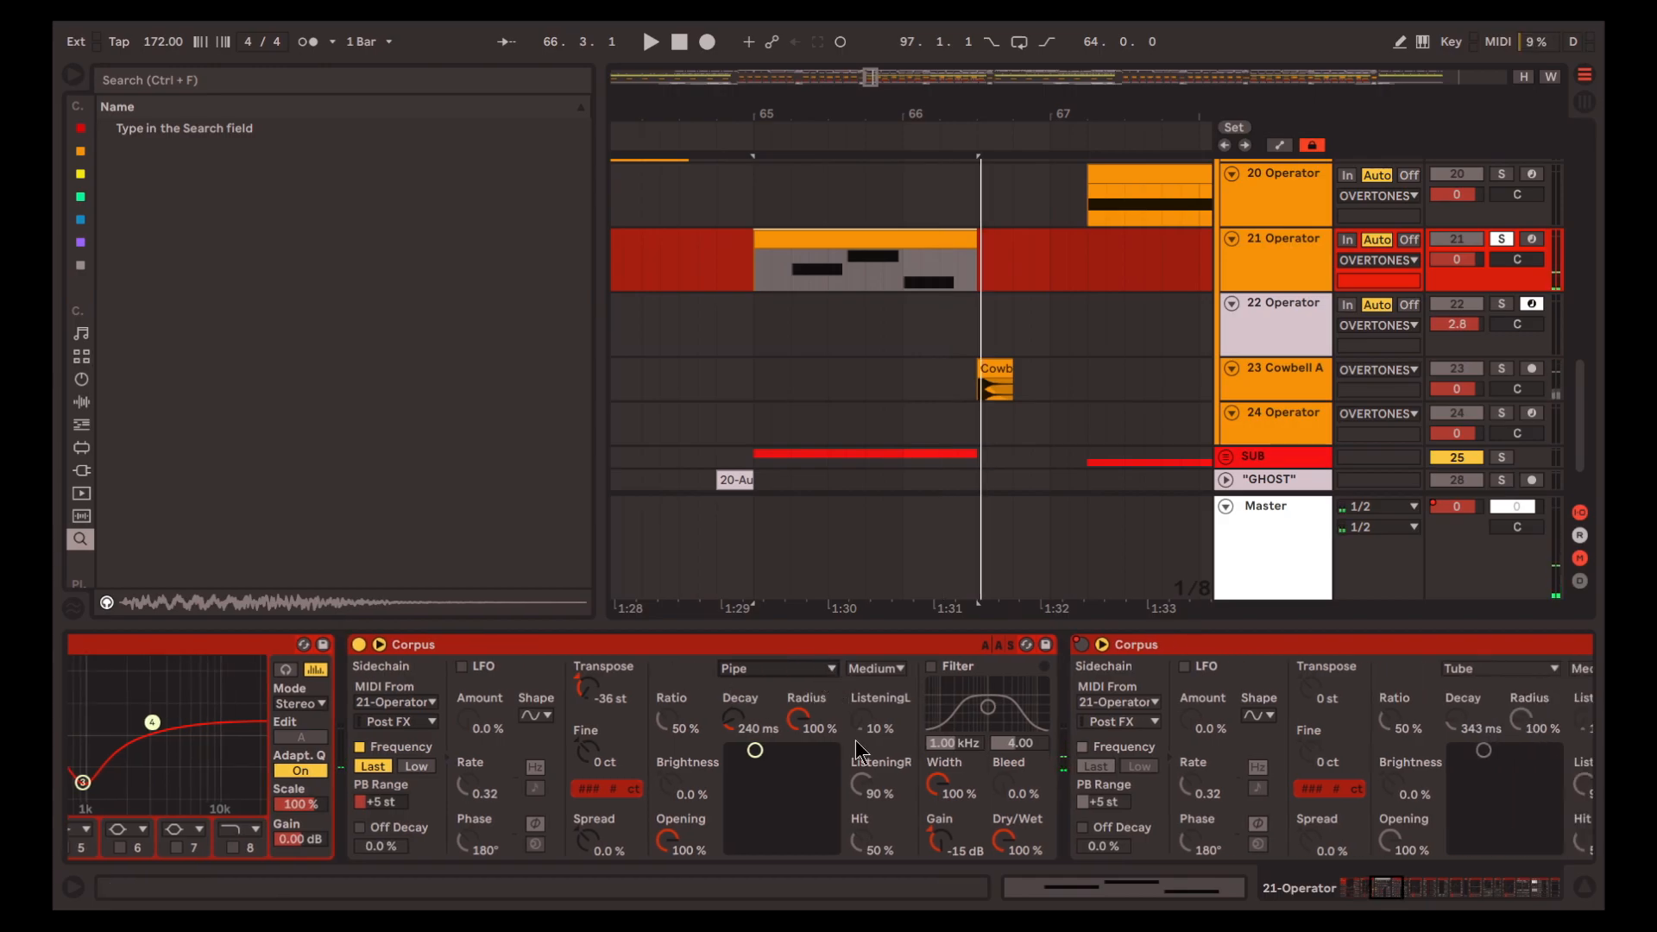
Re-enable the overridden automation and play track 21 from bar 161, where the second Corpus is automated on
scroll(856, 739, right, 2)
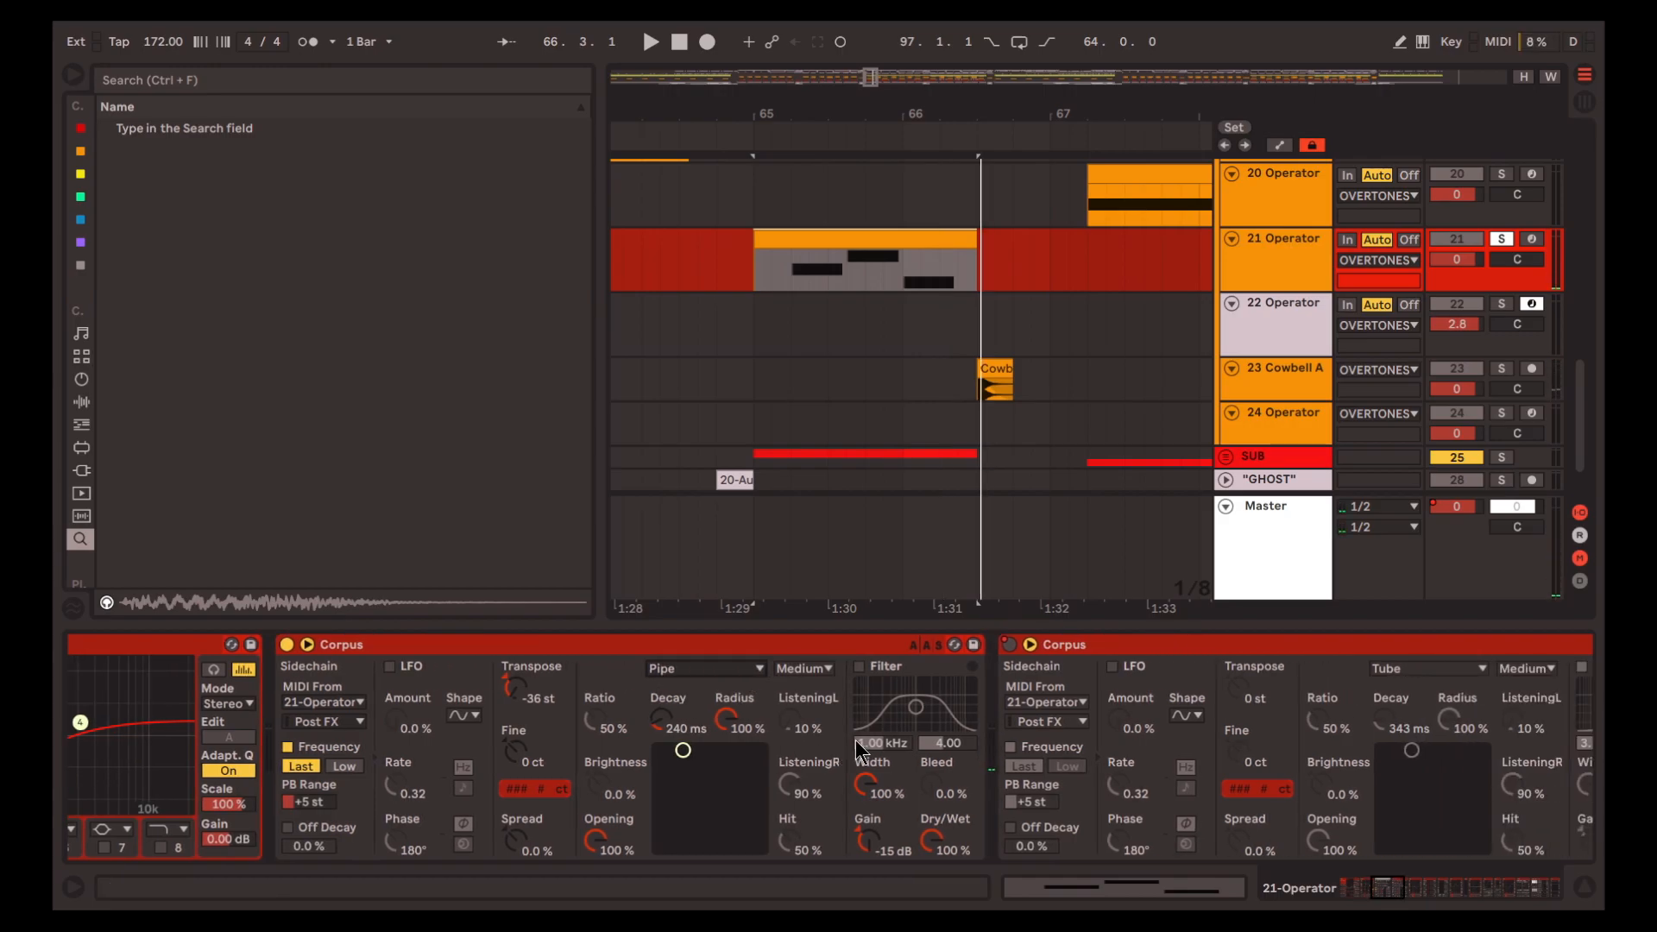
scroll(856, 739, right, 4)
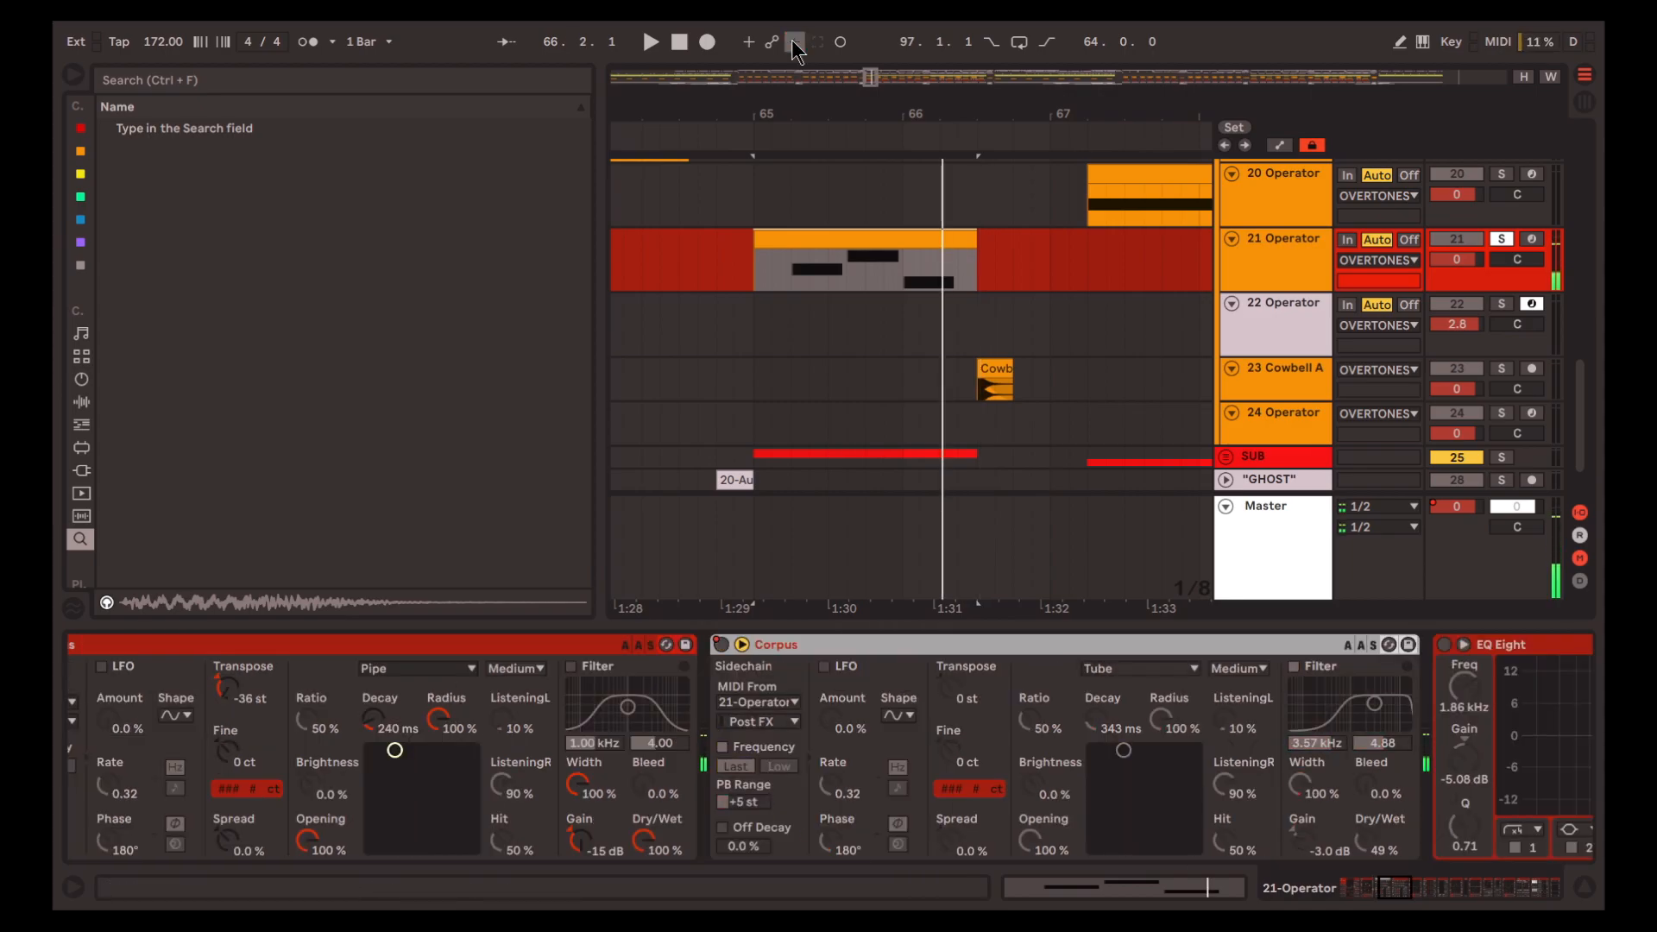
click(795, 49)
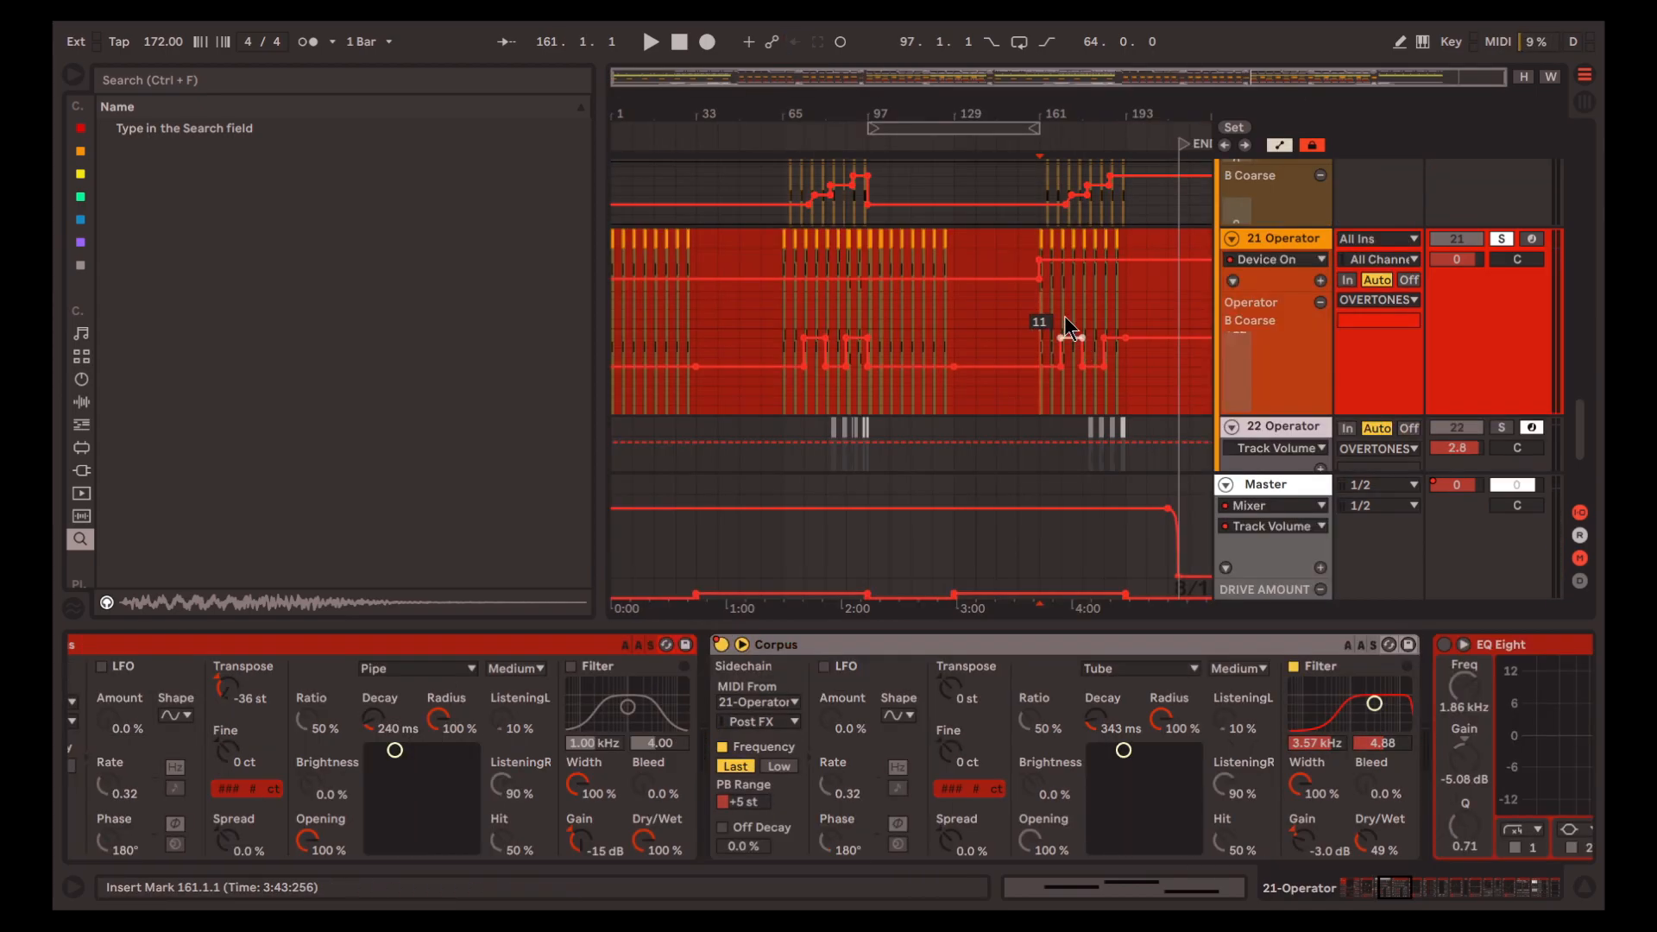
key(space)
scroll(1059, 304, up, 5)
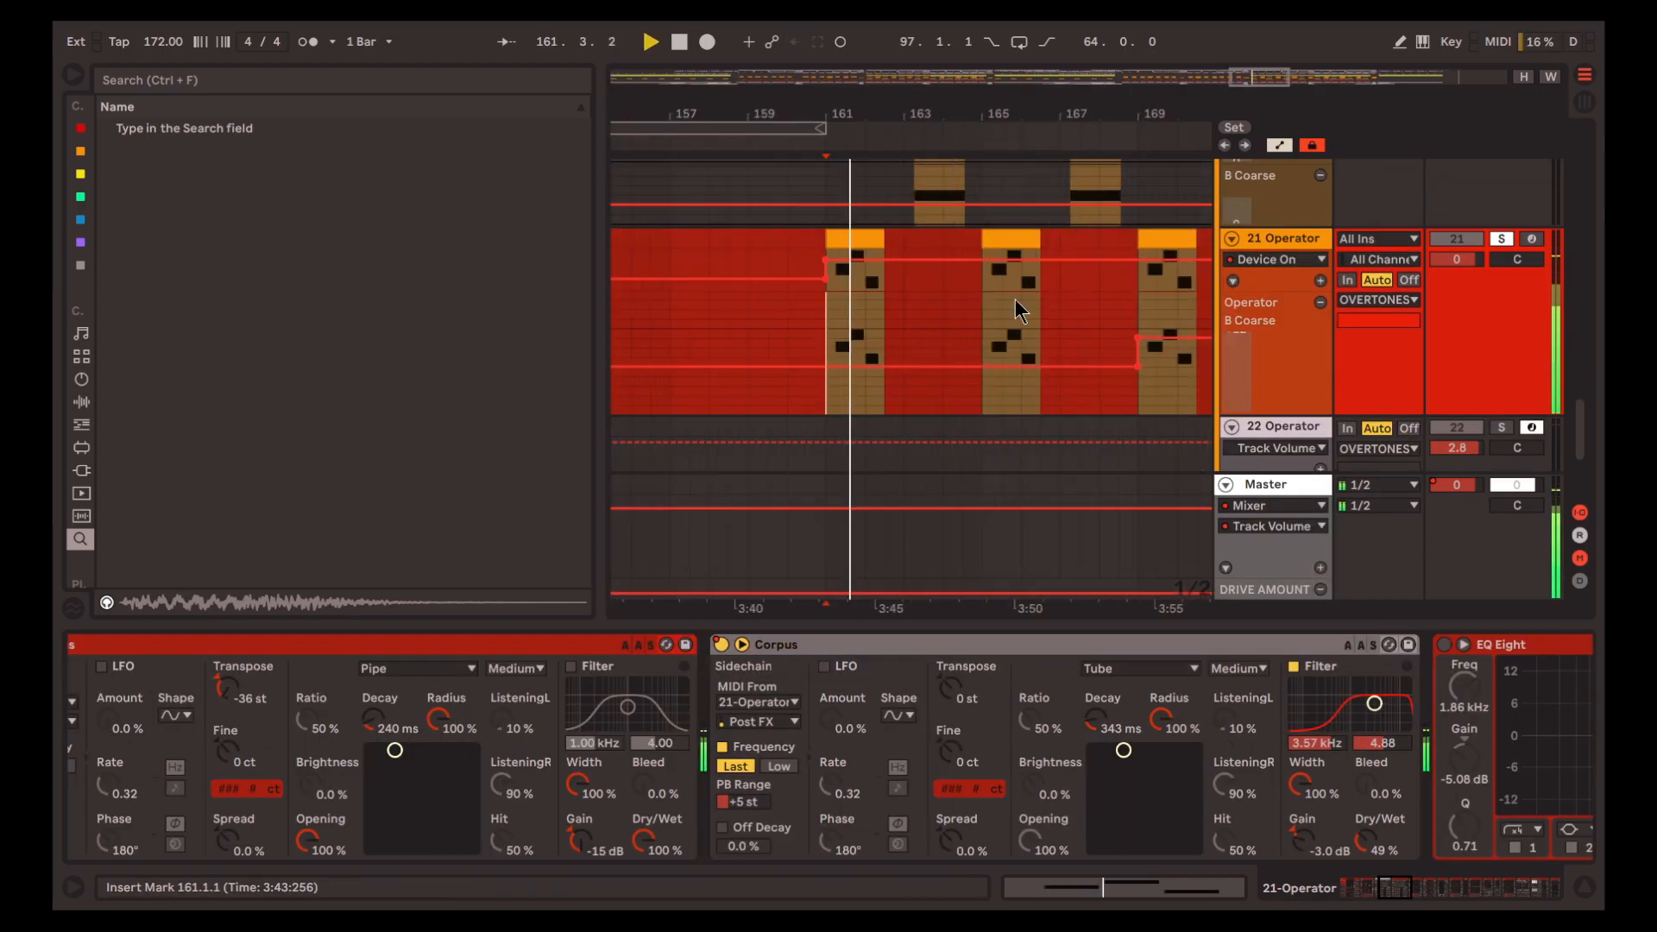
key(space)
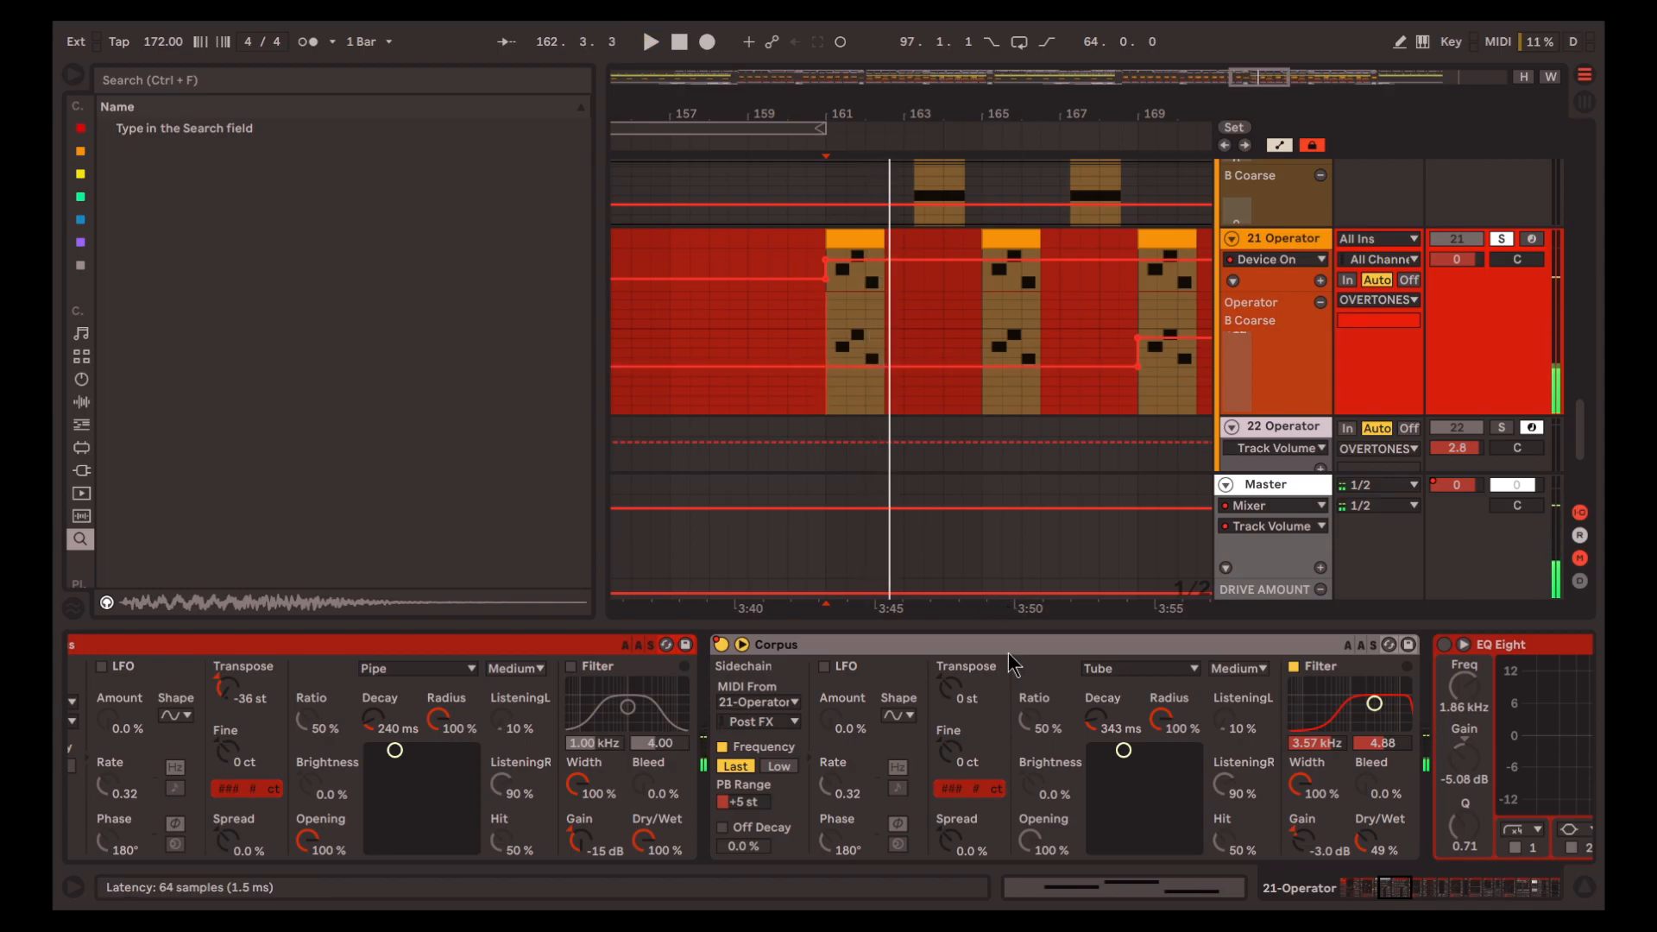
Select the second Corpus and replay track 21's clip from bar 161
click(1008, 646)
key(space)
key(space)
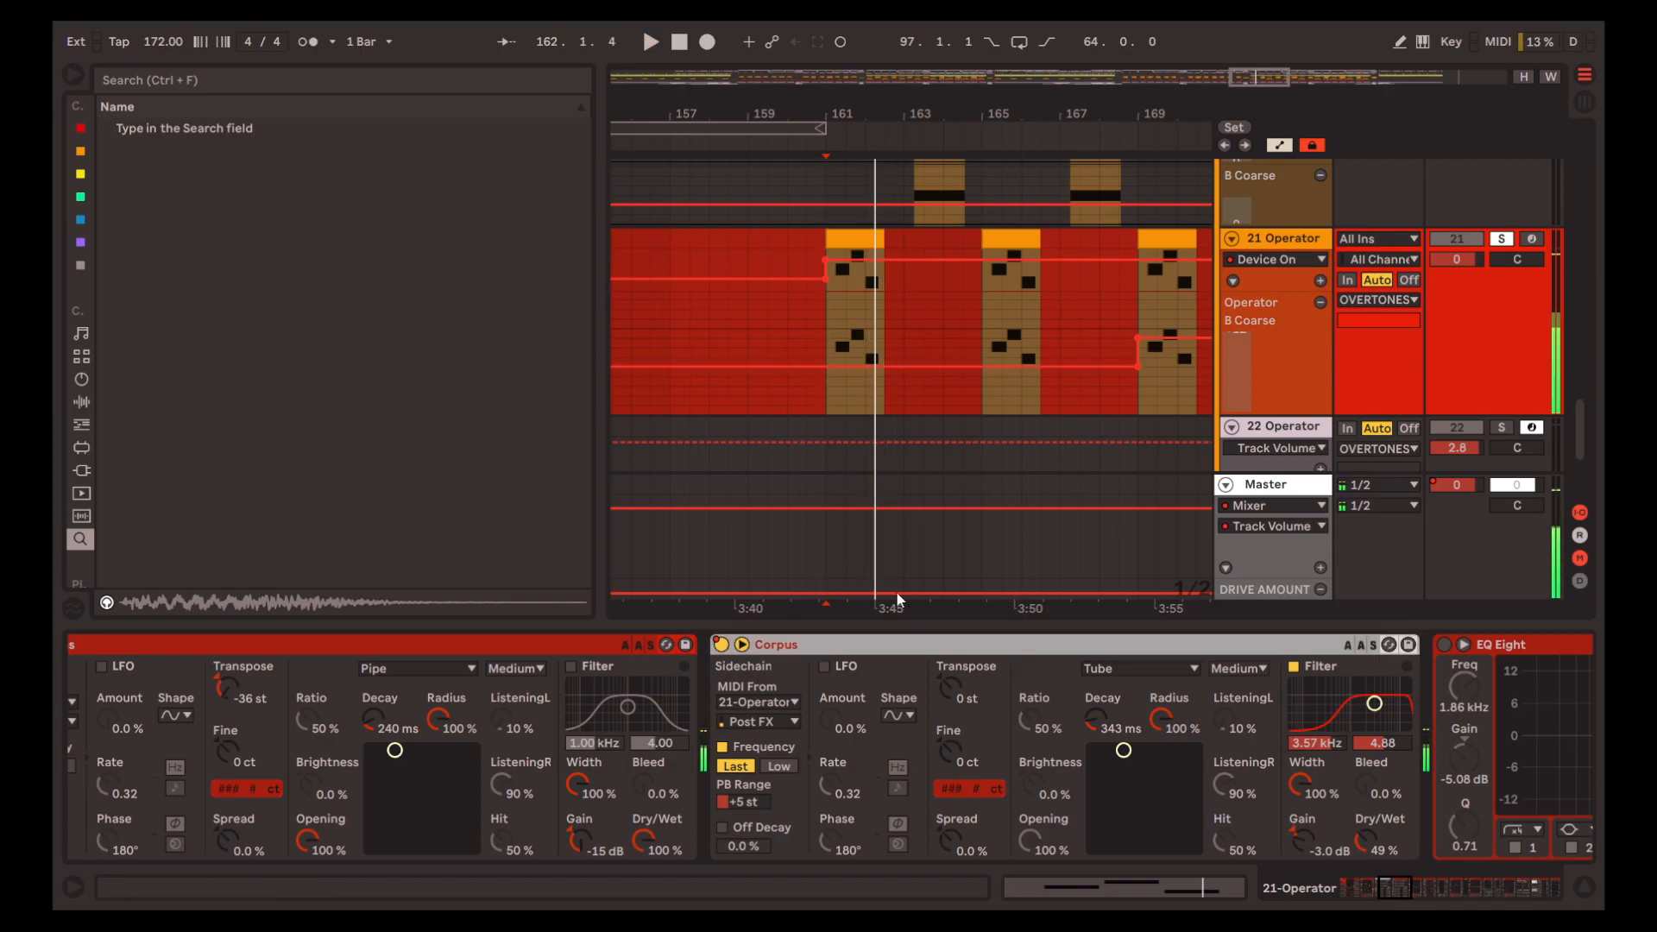
Return to bar 65, turn on the EQ Eight after the second Corpus and play the clip
scroll(974, 293, down, 6)
click(783, 345)
drag(1397, 888, 1420, 887)
click(717, 640)
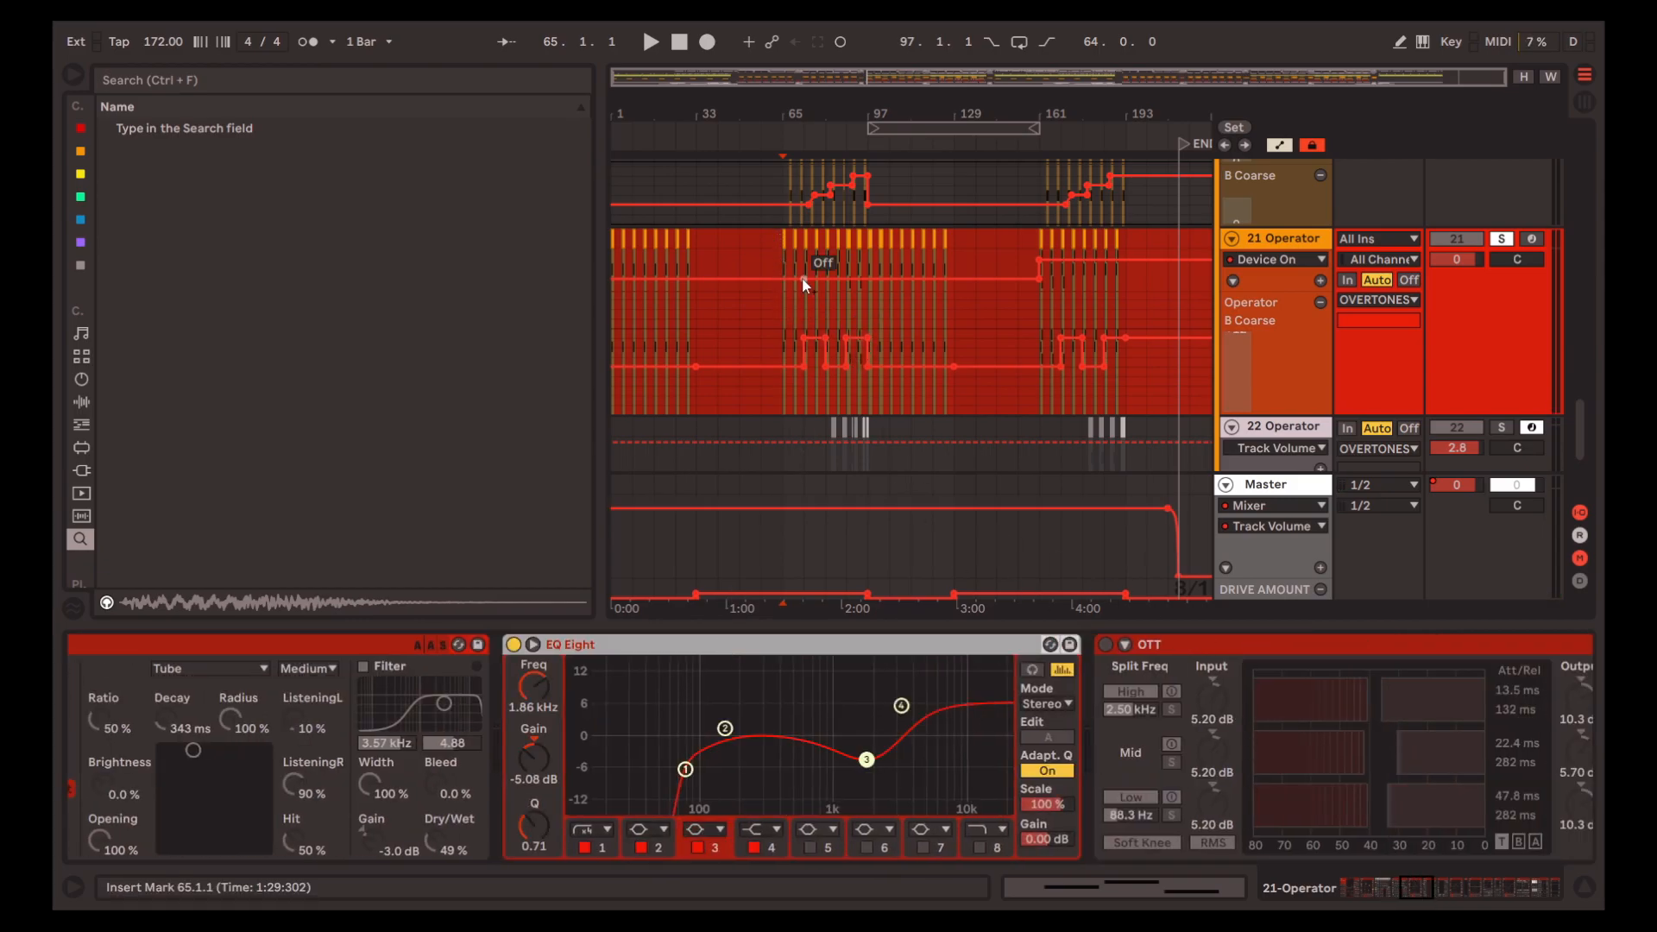
scroll(800, 276, up, 4)
key(space)
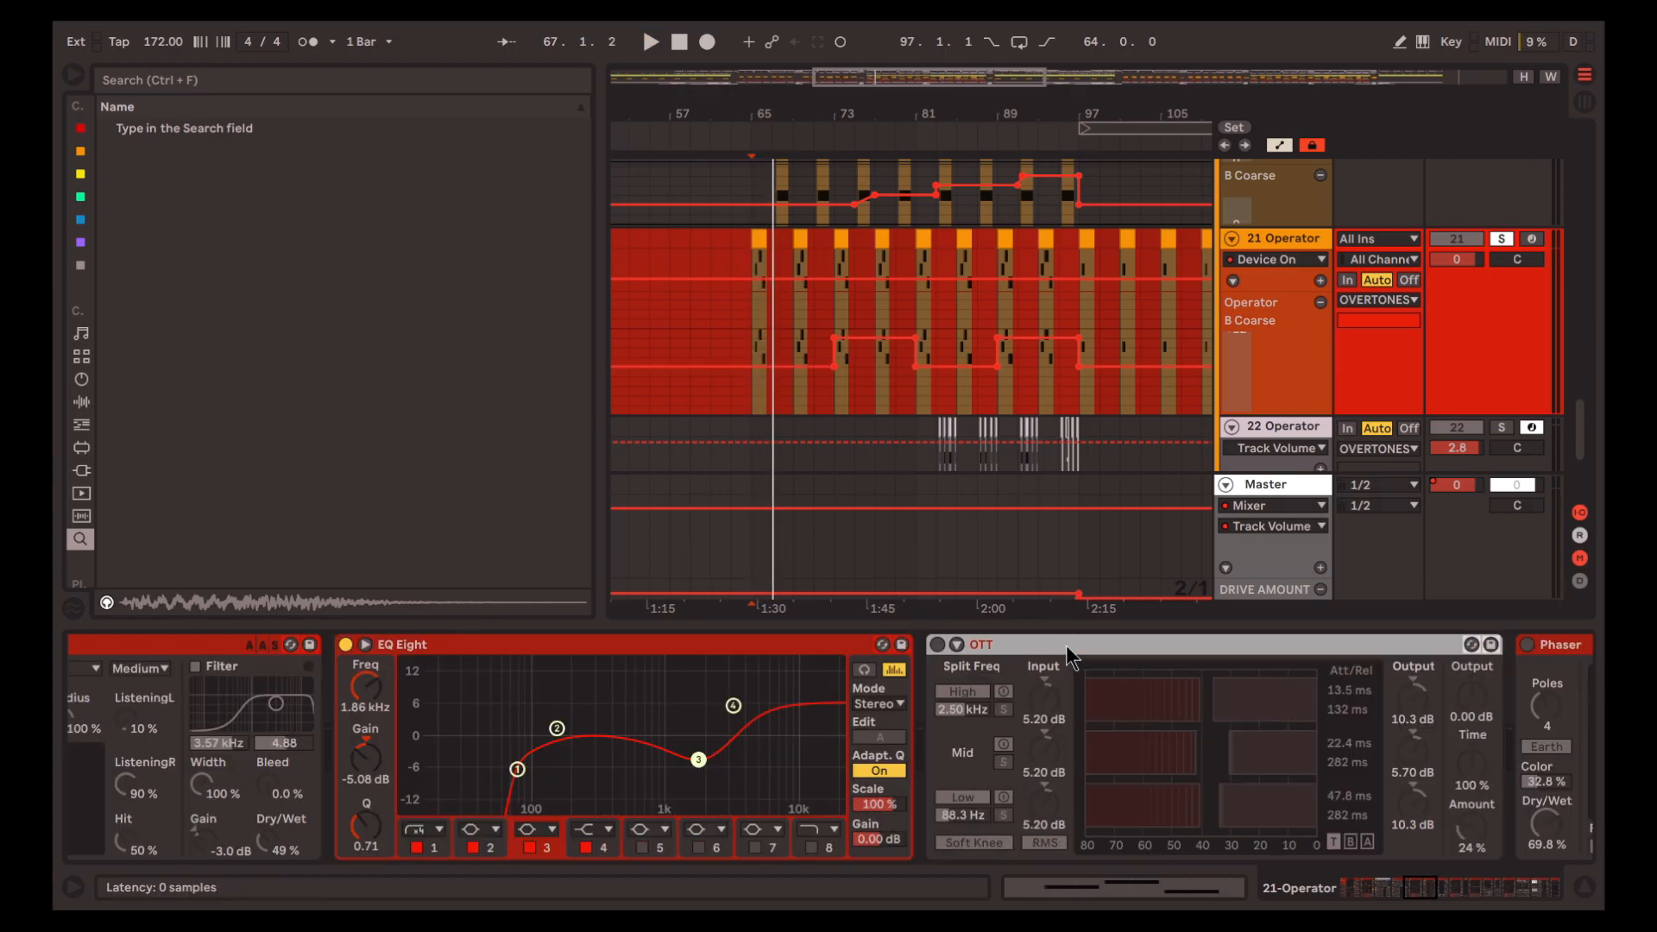
Turn on OTT in track 21's chain and replay the clip from bar 65
key(space)
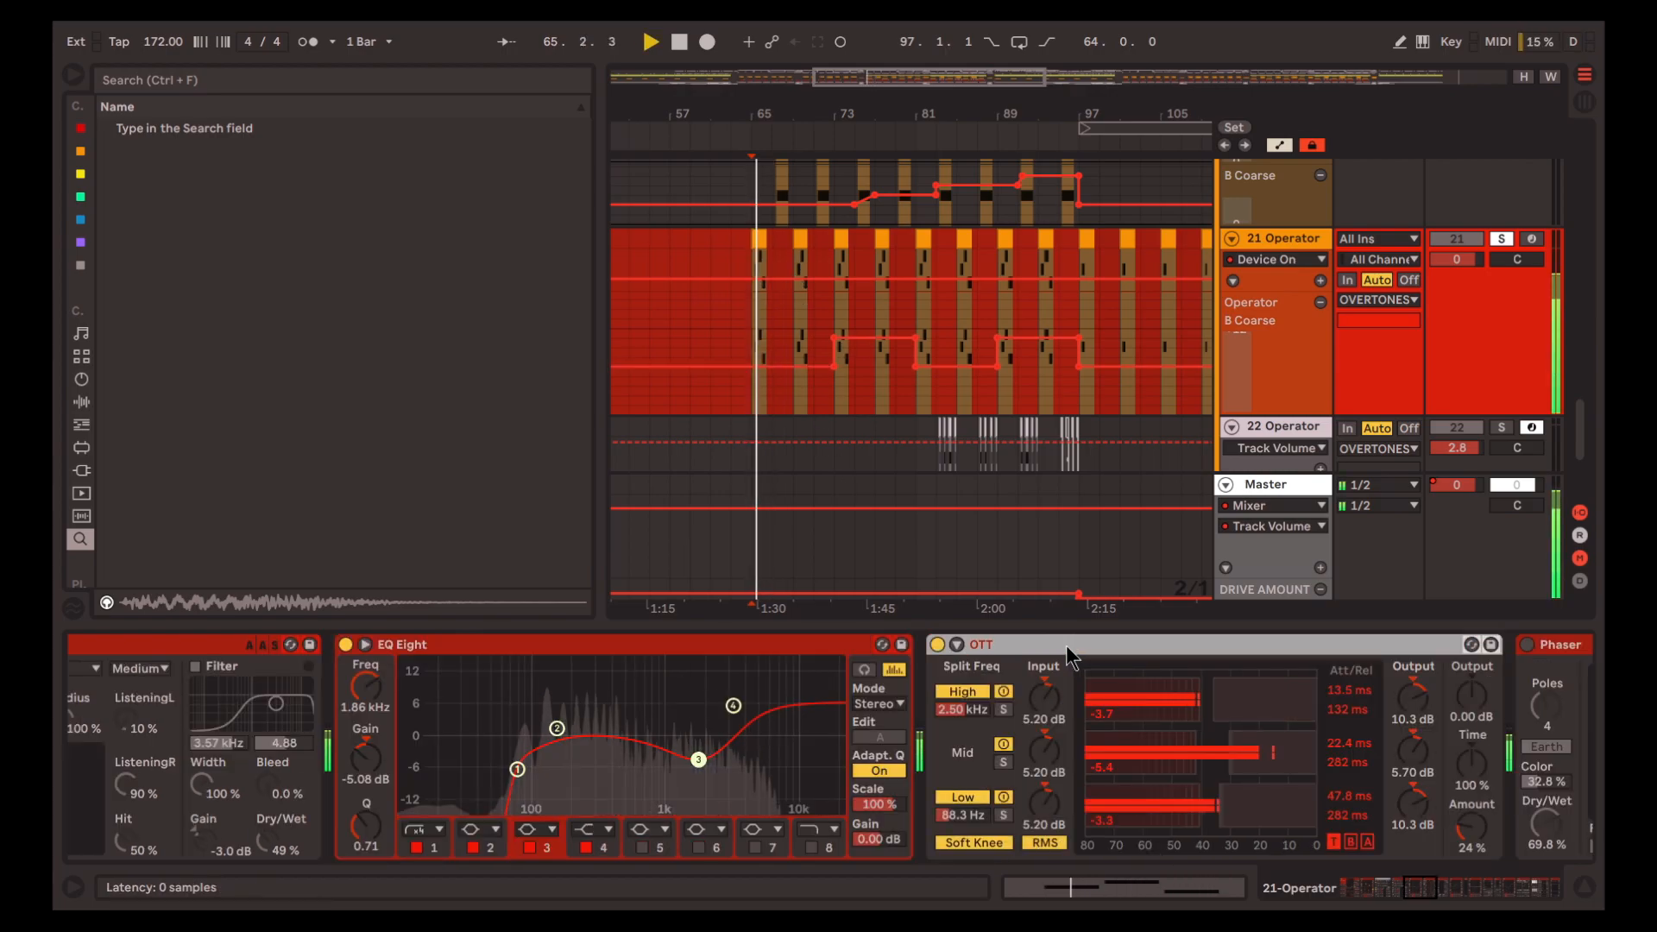
scroll(1161, 763, right, 5)
key(space)
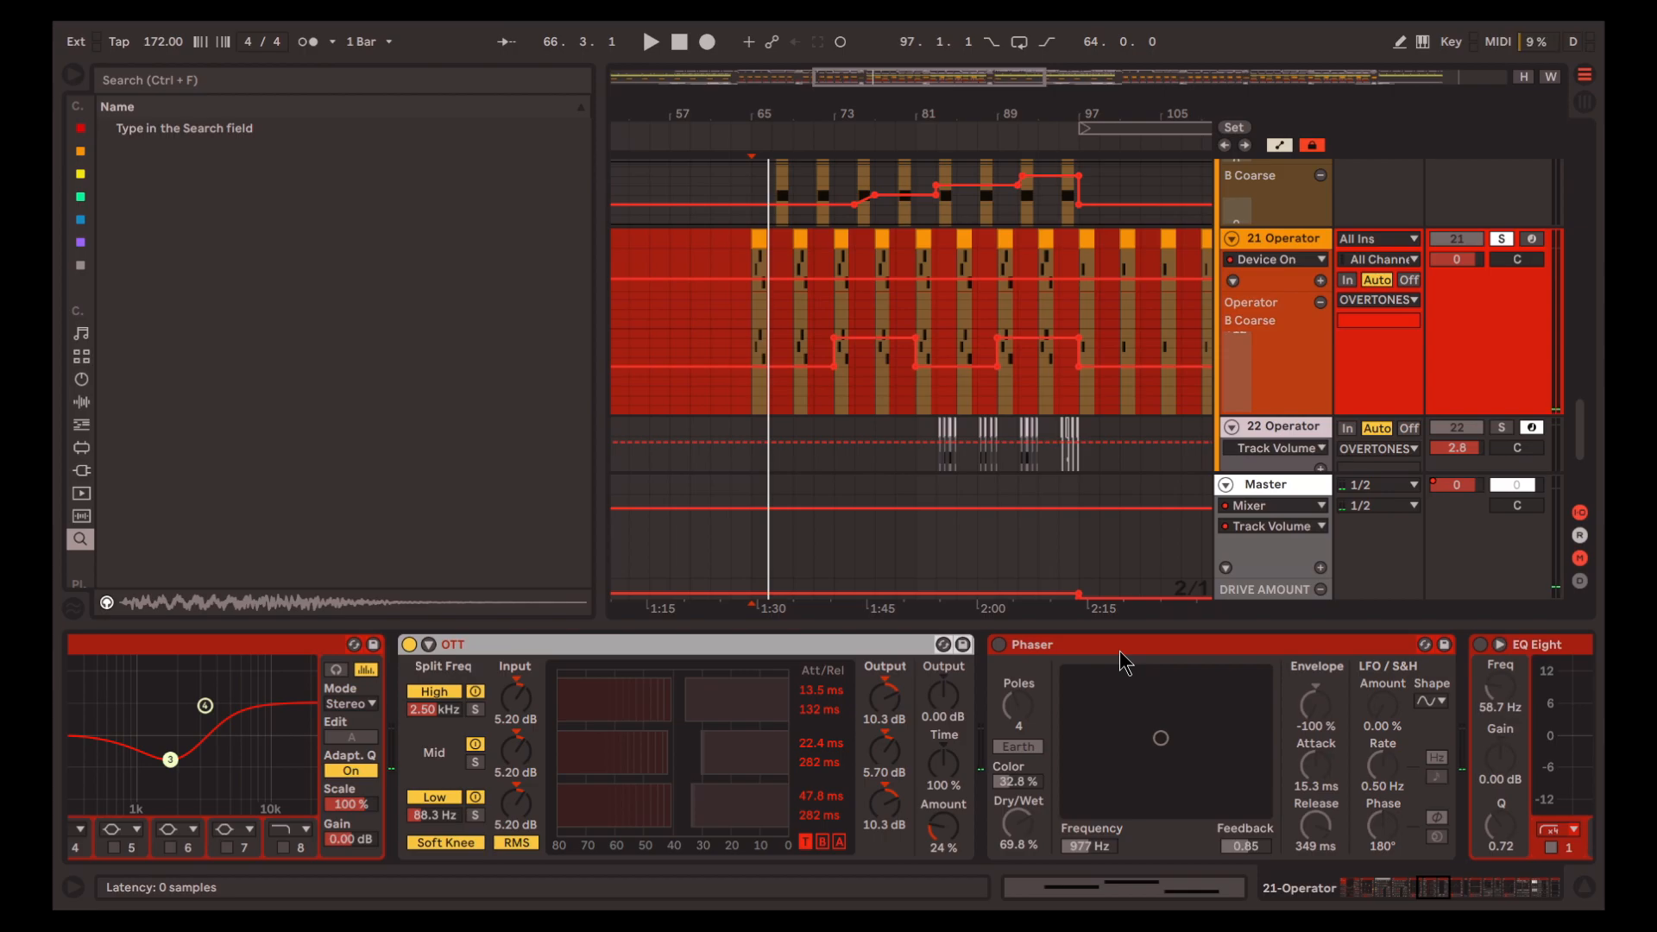
Turn on the Phaser after OTT and play track 21's clip from bar 65
click(1121, 663)
scroll(1180, 756, right, 2)
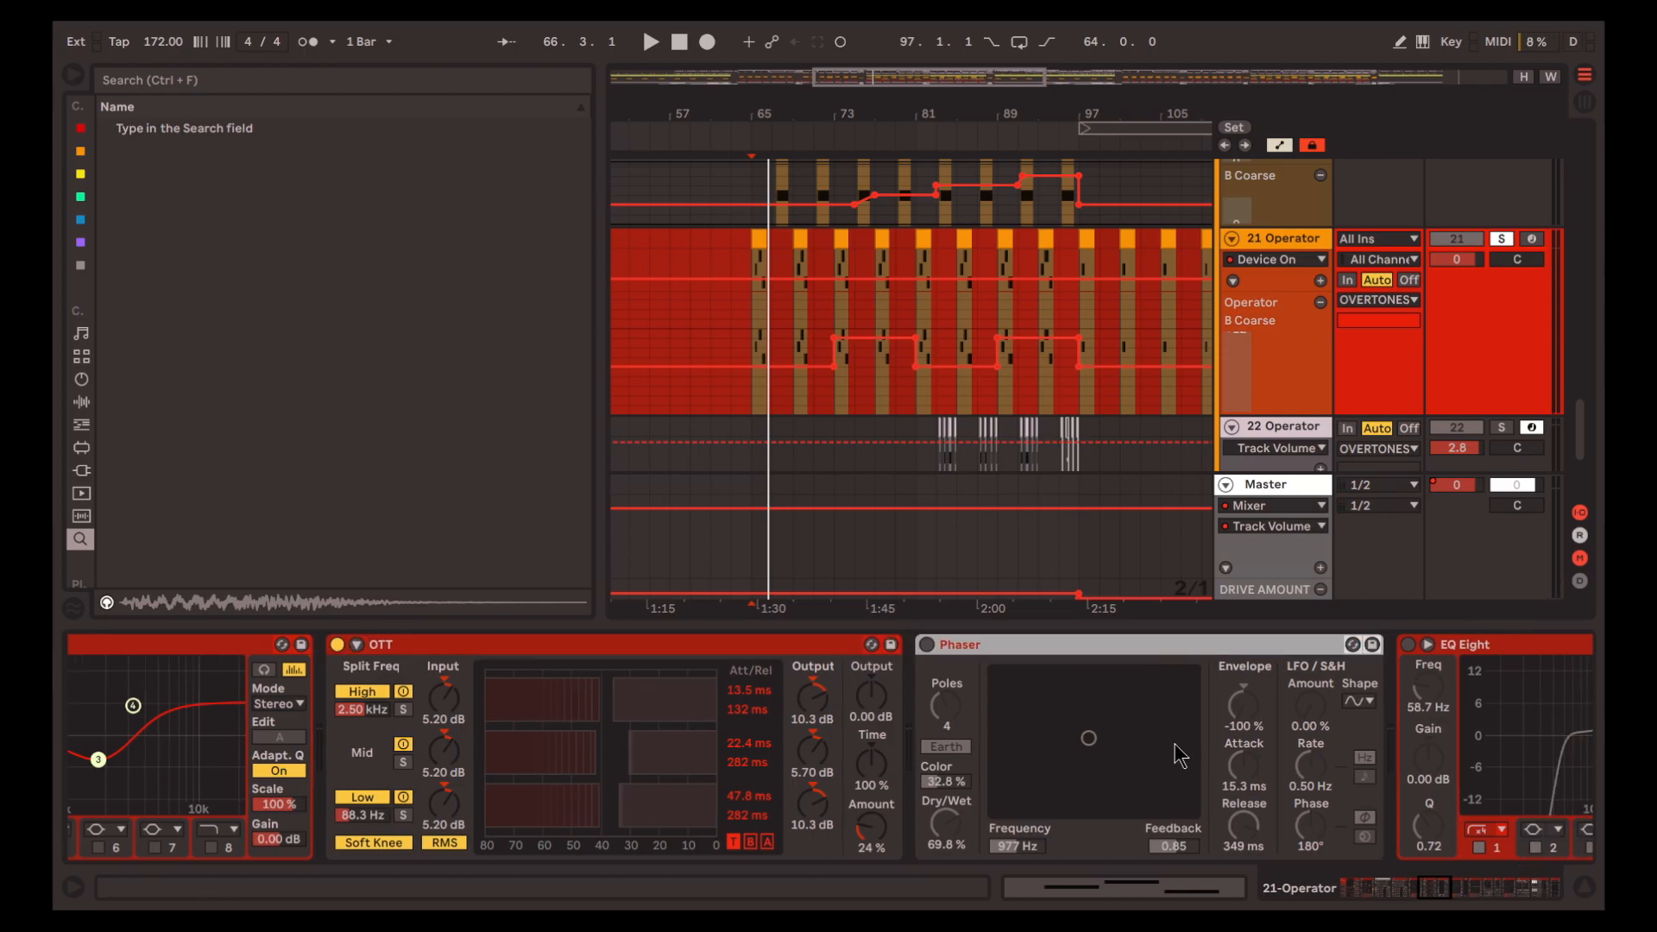
key(0)
scroll(1181, 756, right, 3)
click(745, 306)
scroll(736, 305, up, 4)
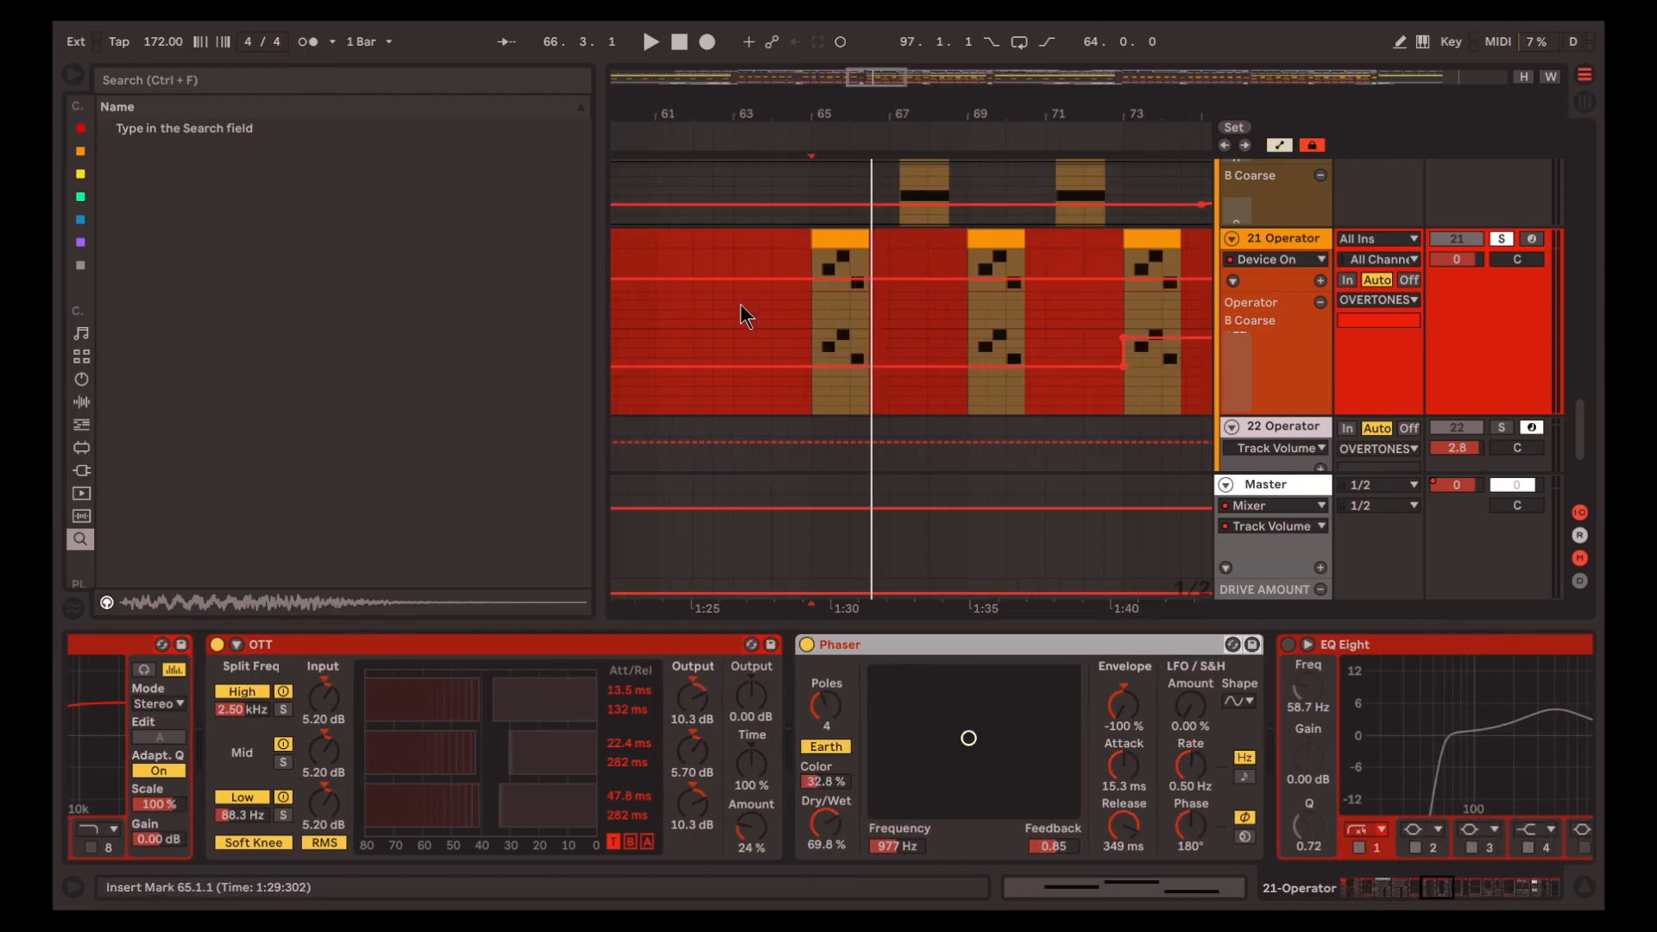
scroll(841, 332, right, 2)
key(space)
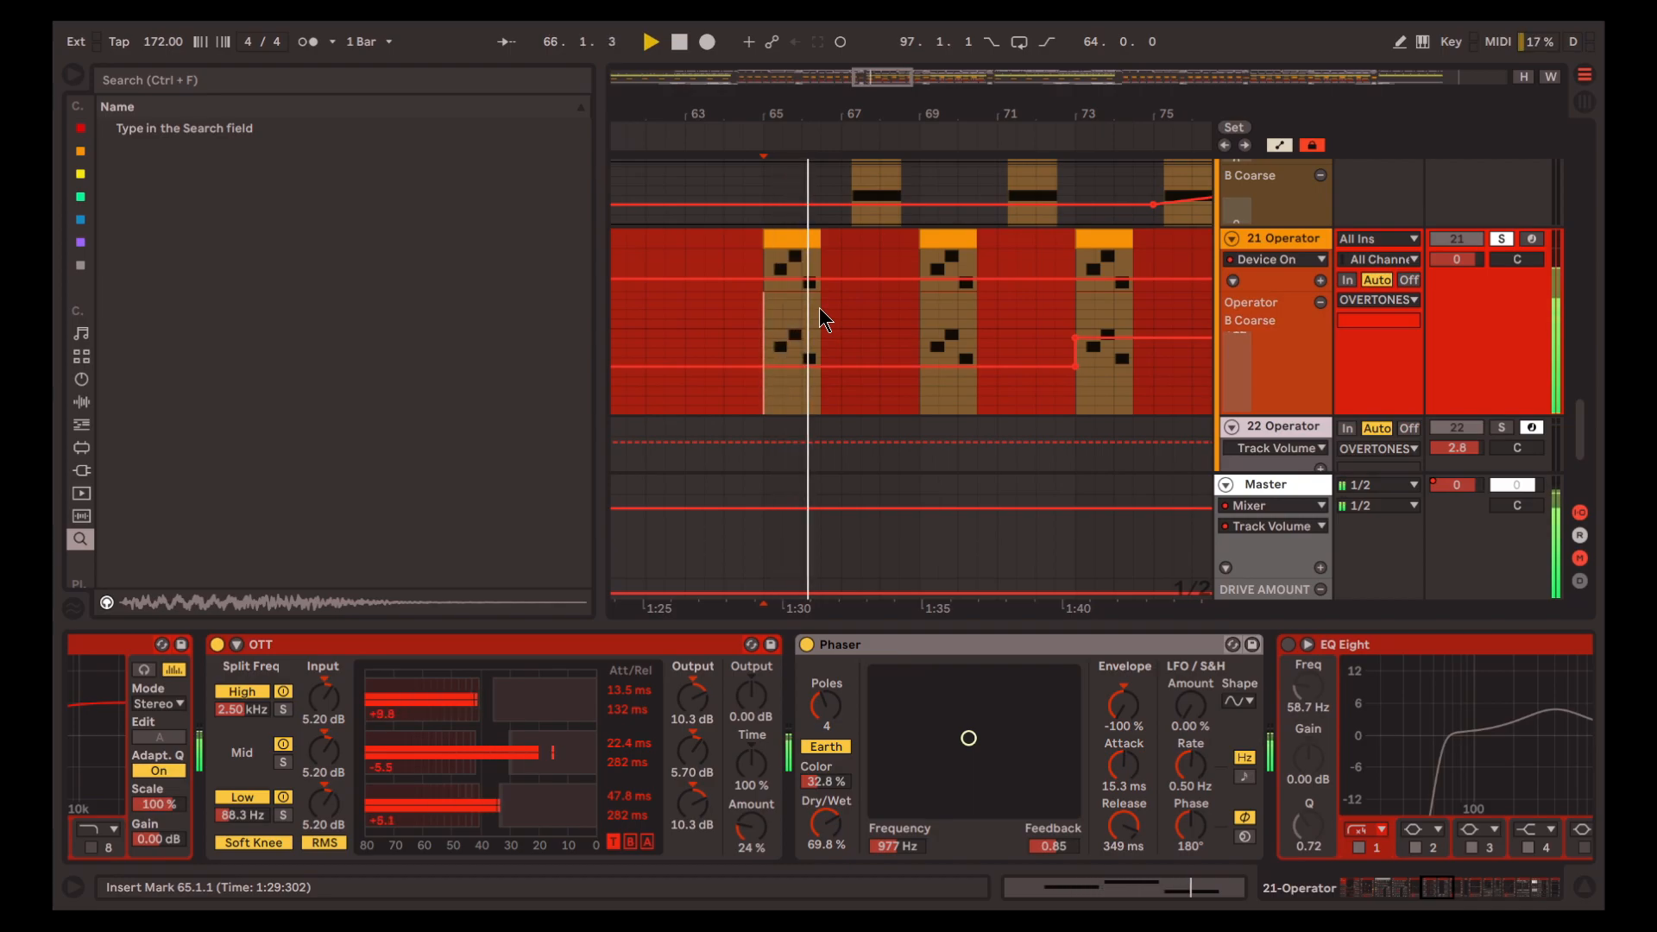
key(space)
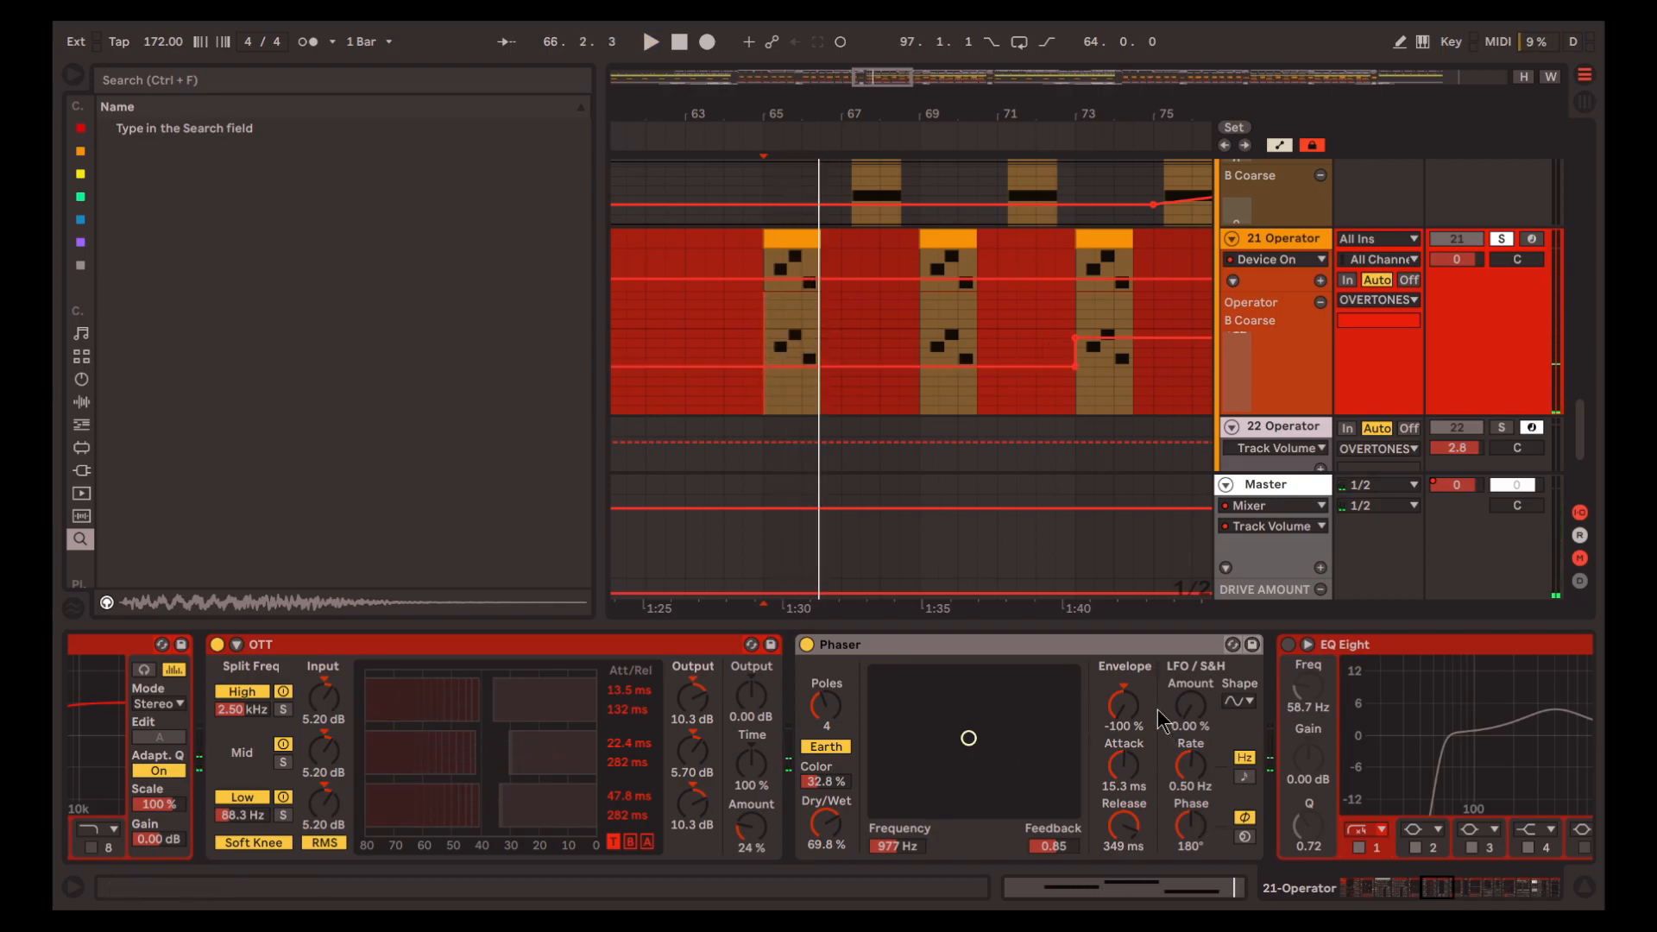
Show the Phaser's envelope modulation lane on track 21 and place the insert marker at 65.2.1 in the clip
click(1129, 710)
scroll(824, 337, down, 1)
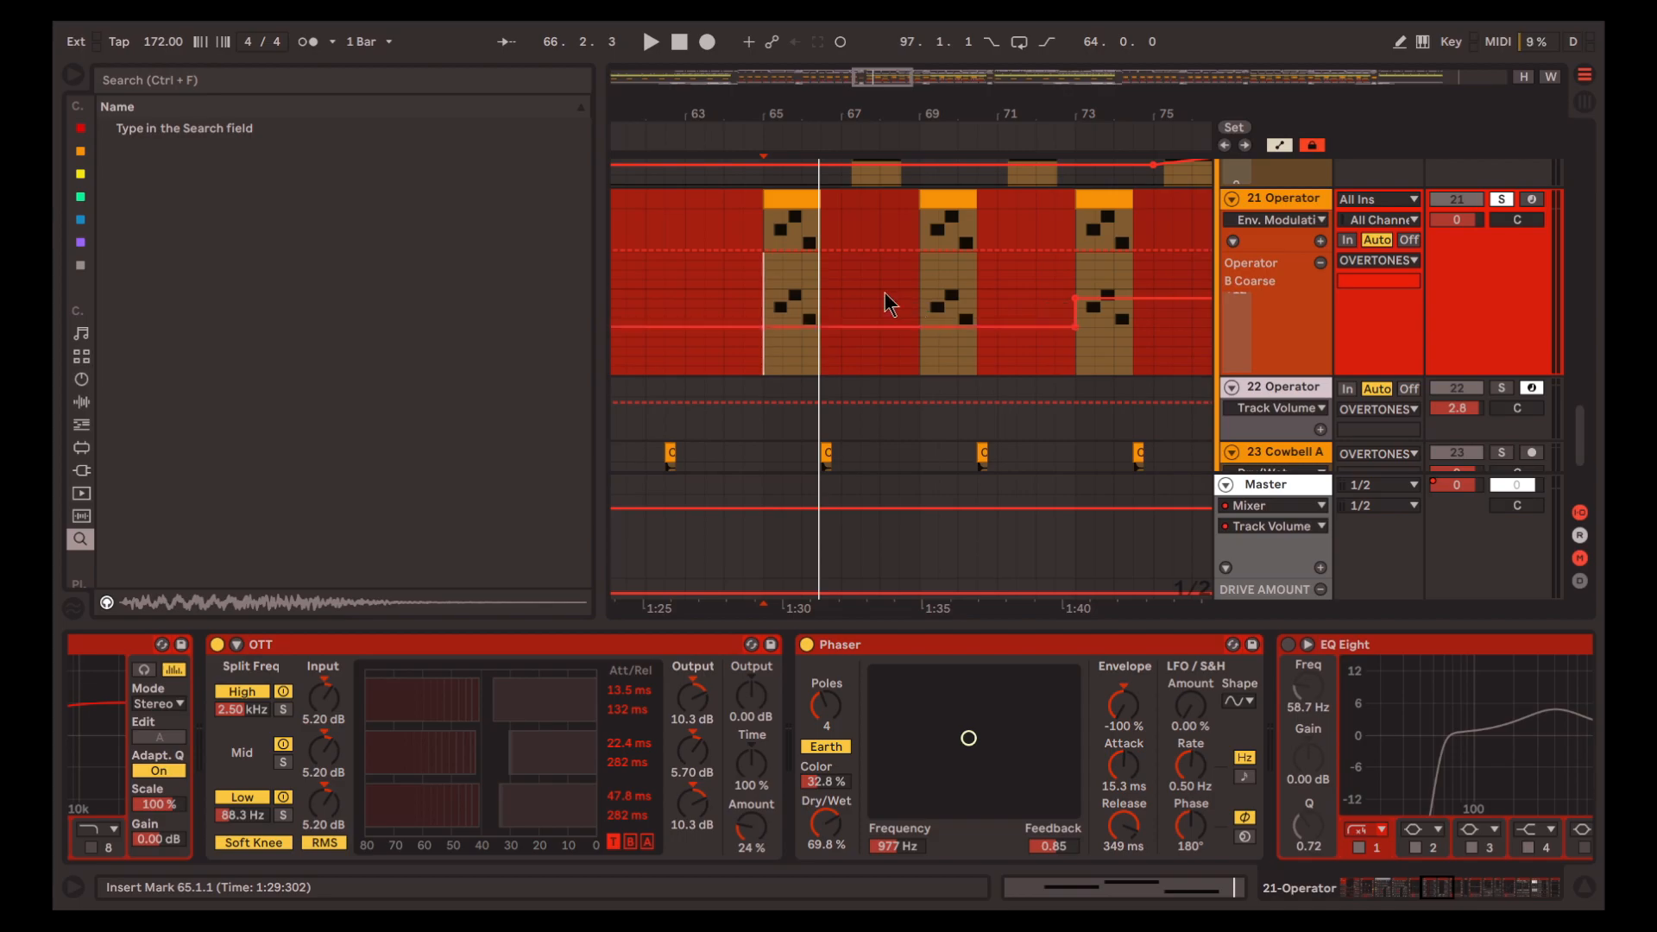
scroll(822, 293, up, 4)
scroll(721, 241, left, 1)
scroll(713, 234, up, 1)
click(707, 259)
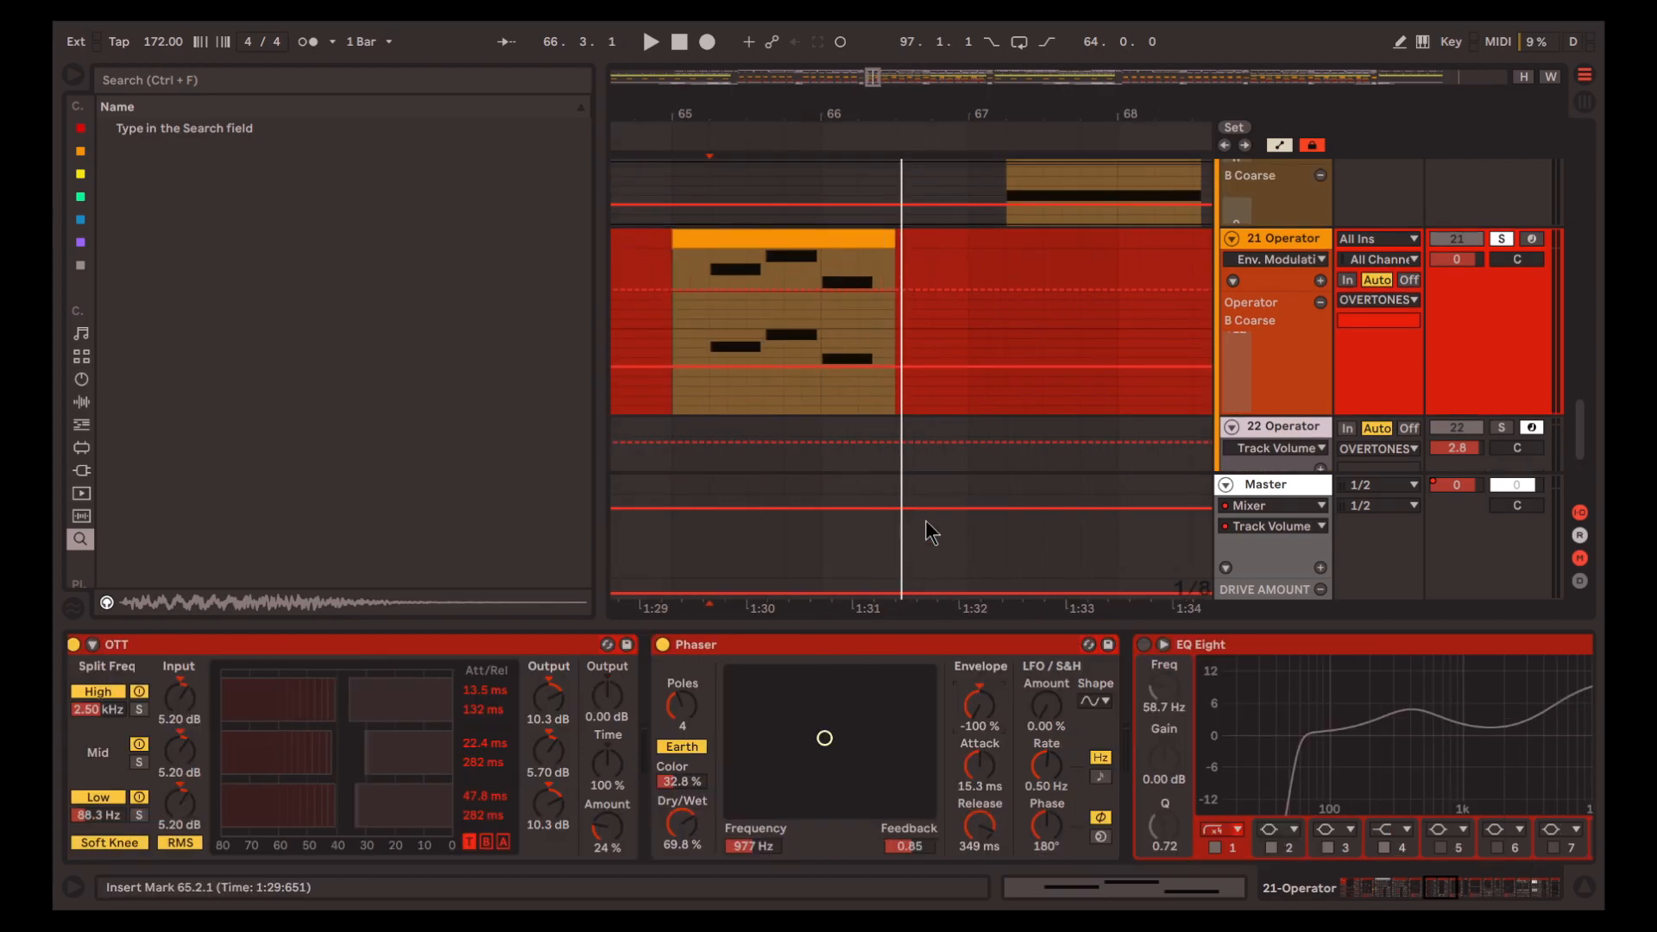
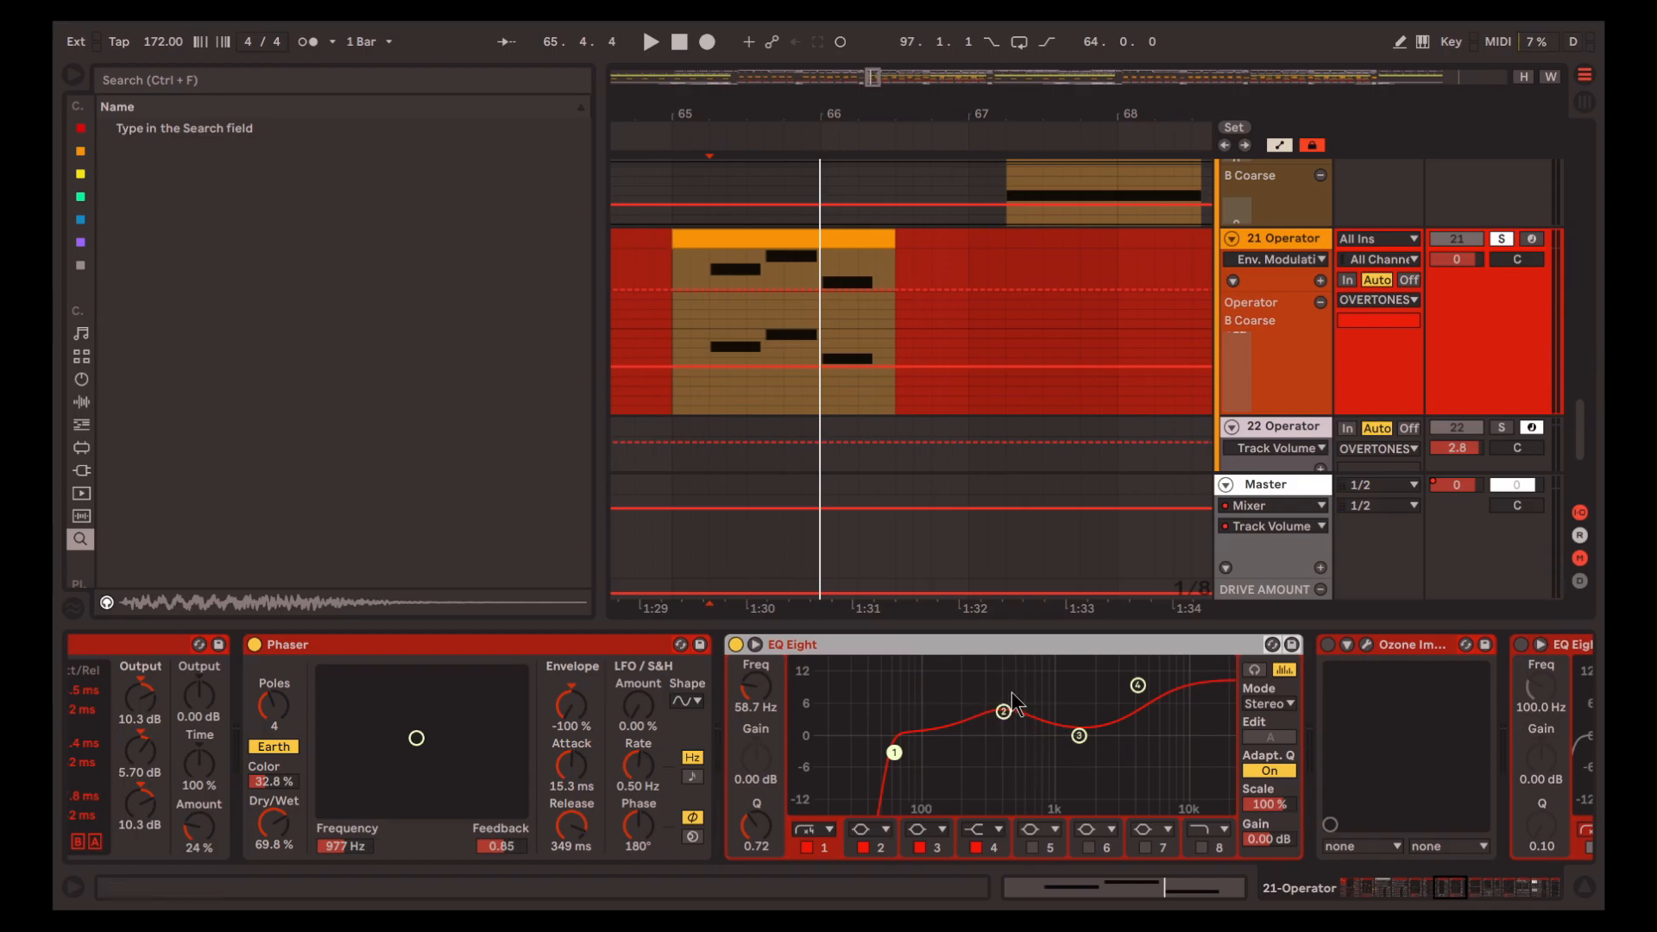
Play track 21's clip through the EQ Eight after the Phaser, and audition Ozone Imager switched on with its window open
key(space)
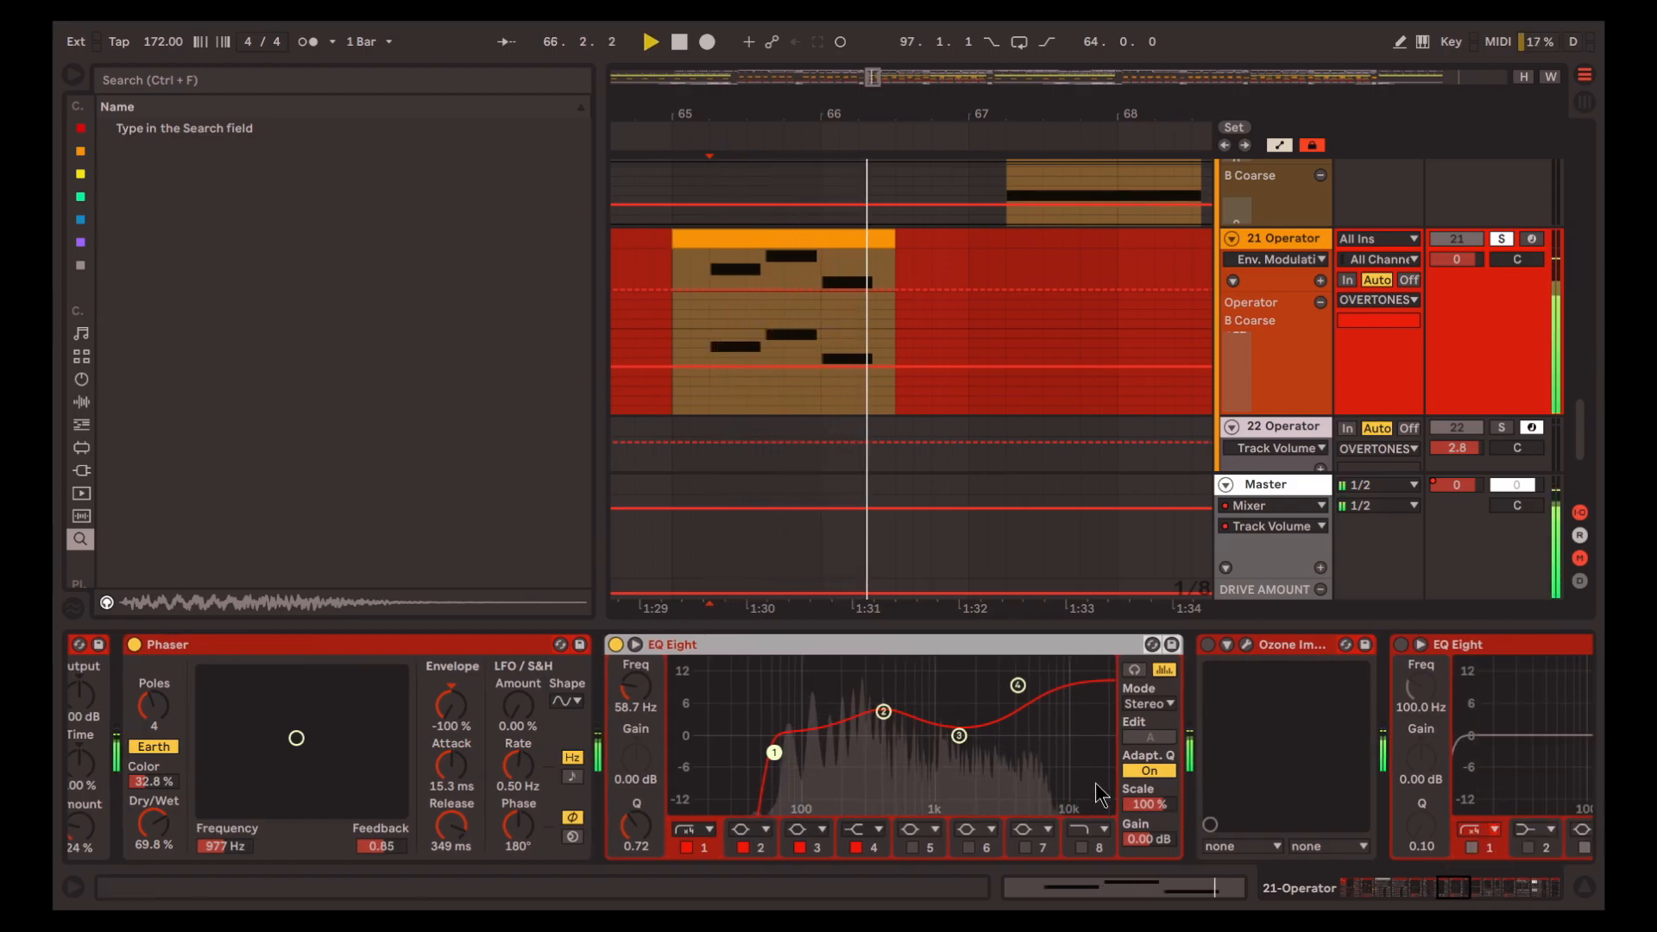
scroll(1065, 796, right, 5)
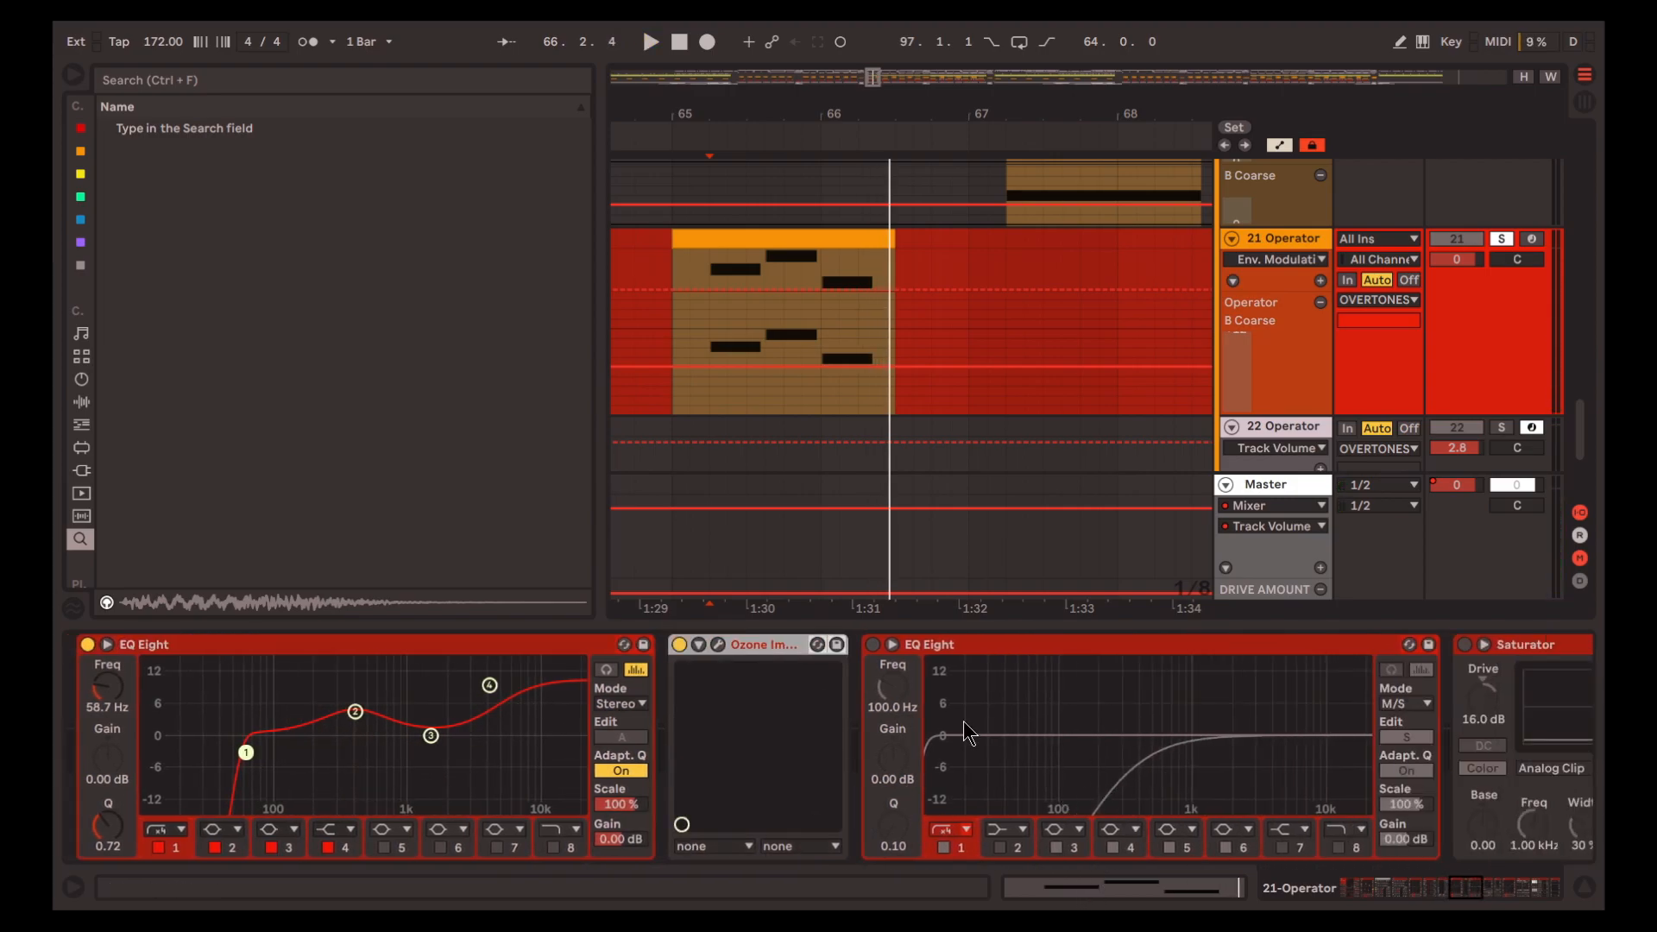
click(717, 645)
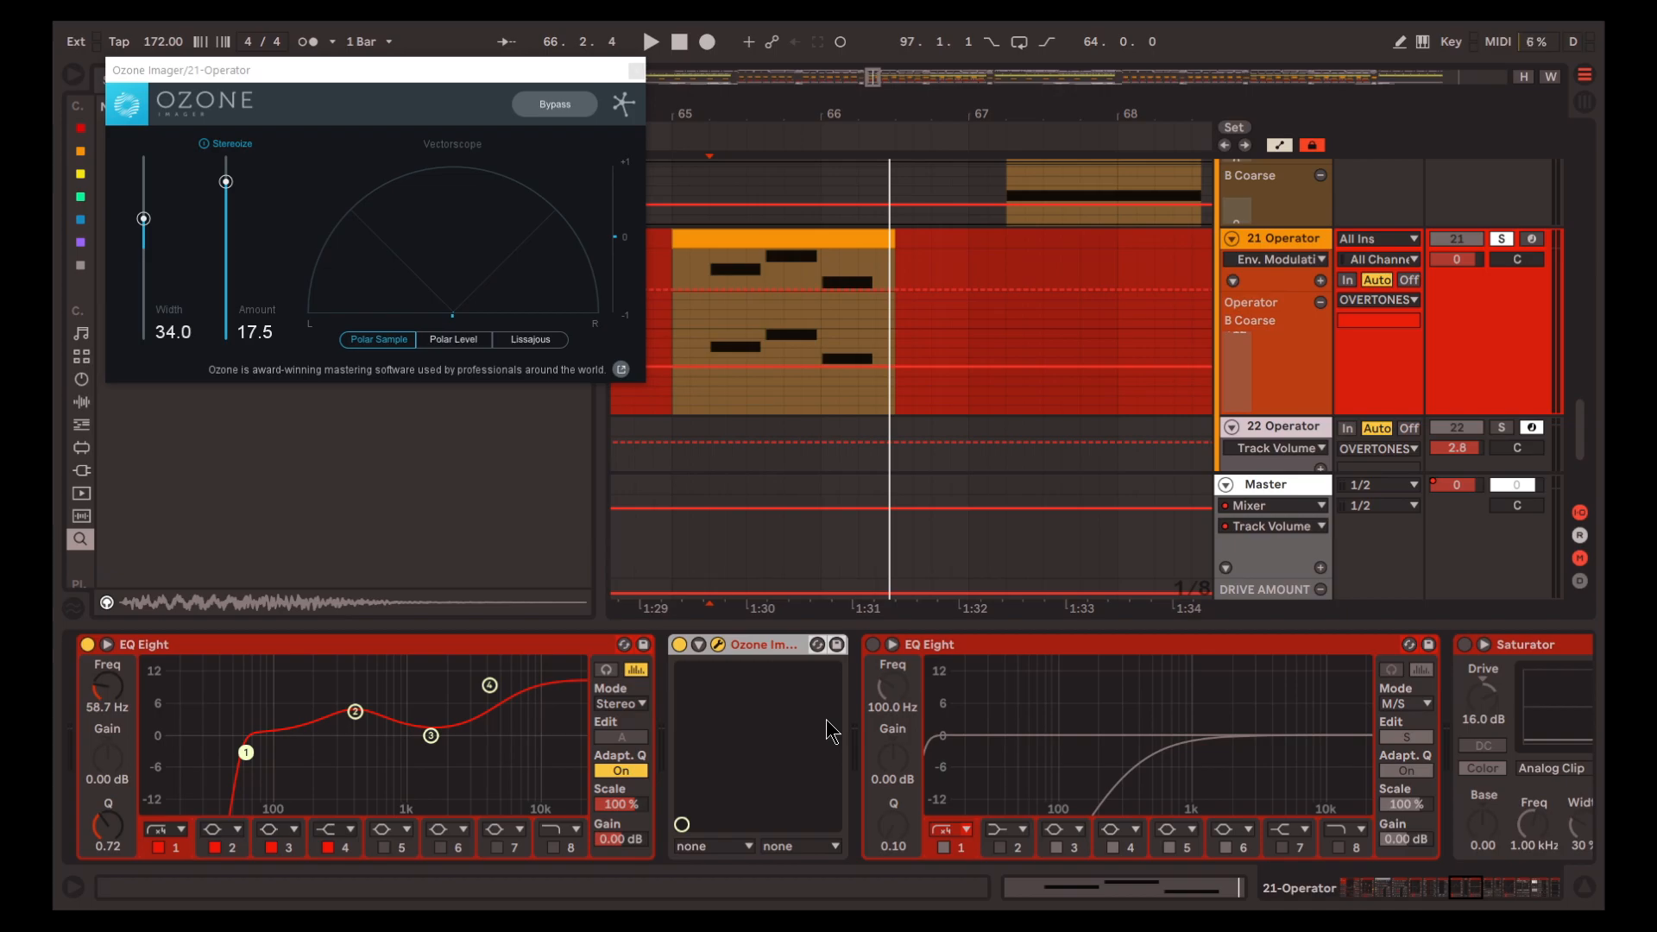
key(space)
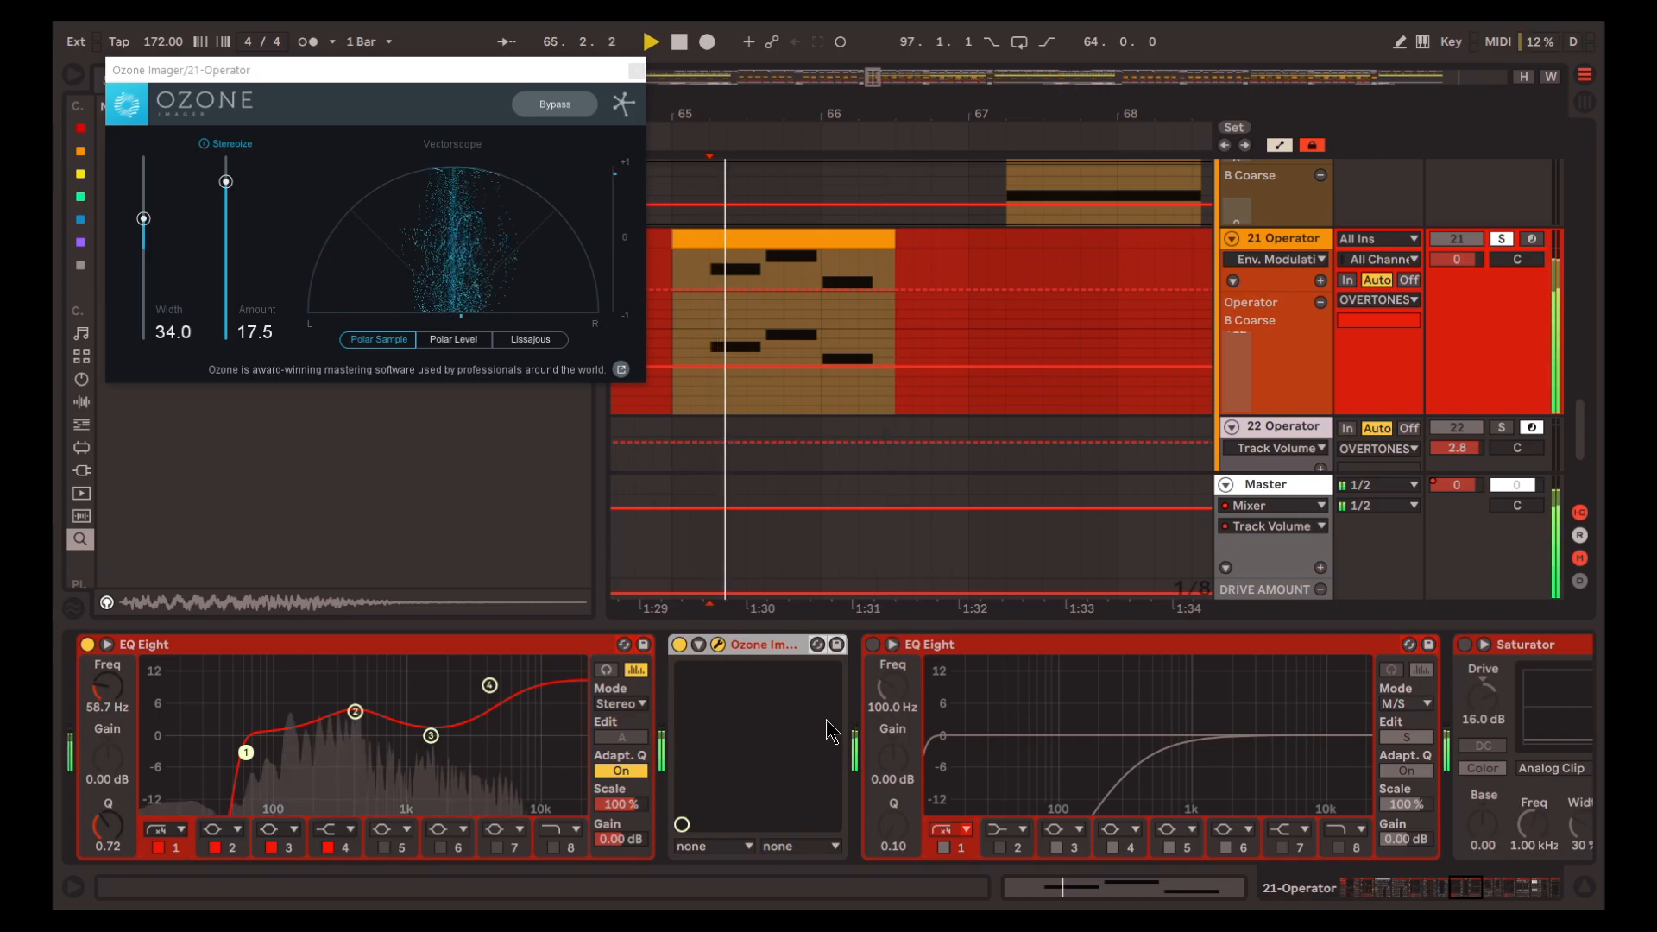
key(space)
click(719, 645)
Turn on the M/S EQ Eight after Ozone Imager and replay track 21's clip from 65.2.1
scroll(803, 701, right, 1)
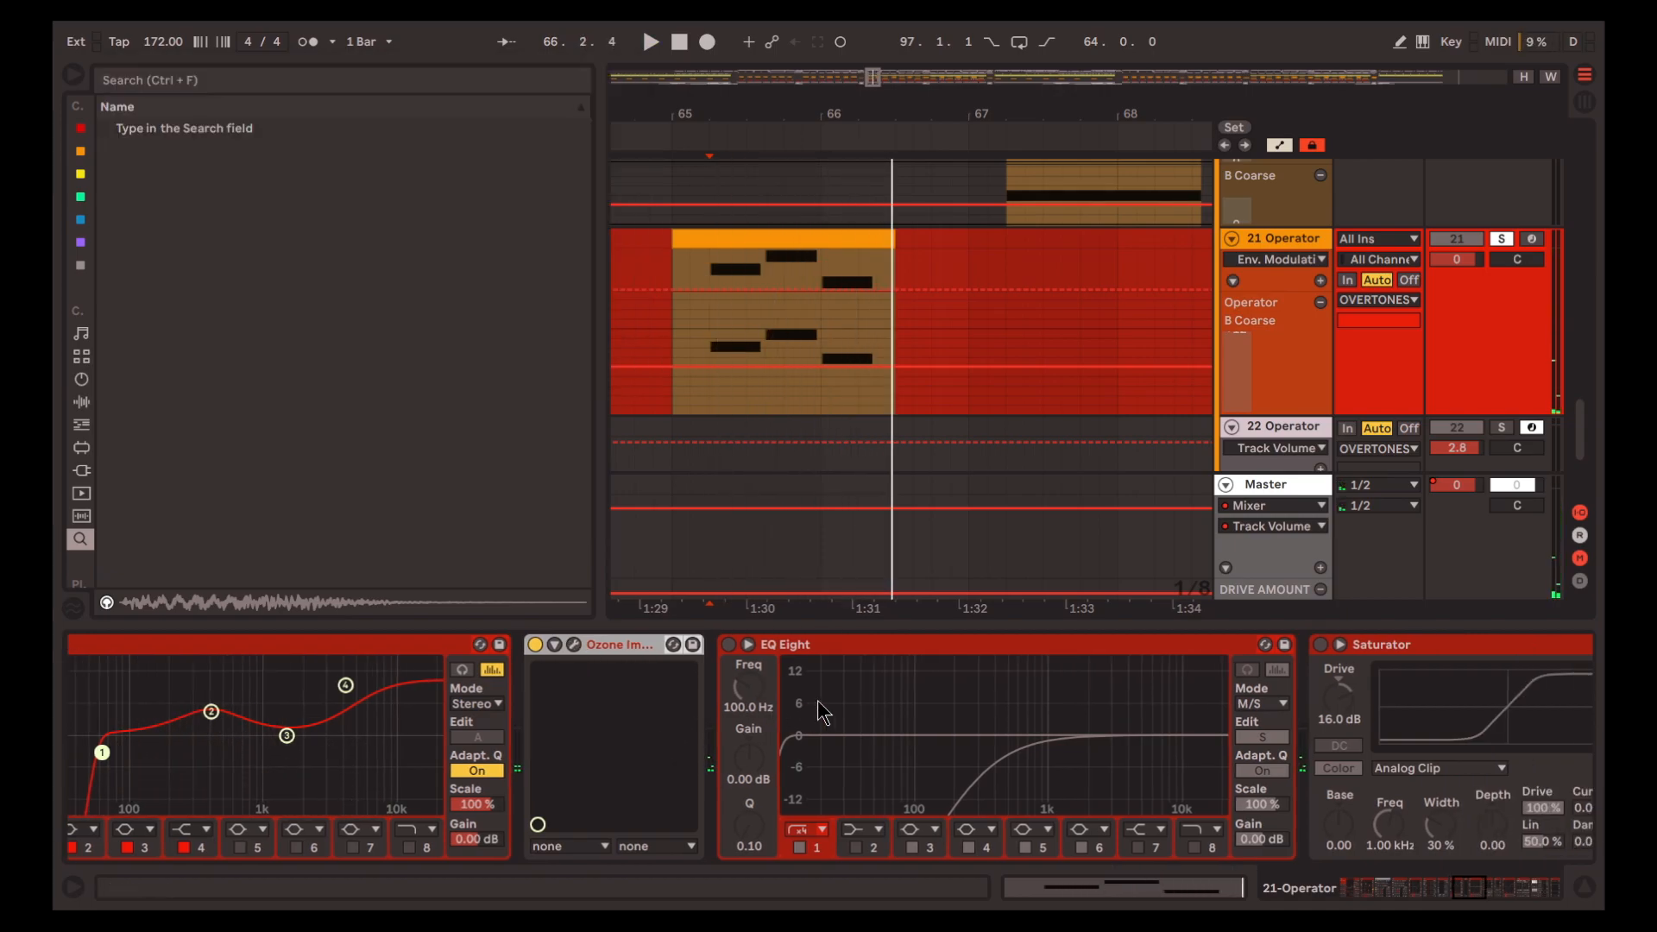
click(924, 647)
key(0)
scroll(884, 642, right, 1)
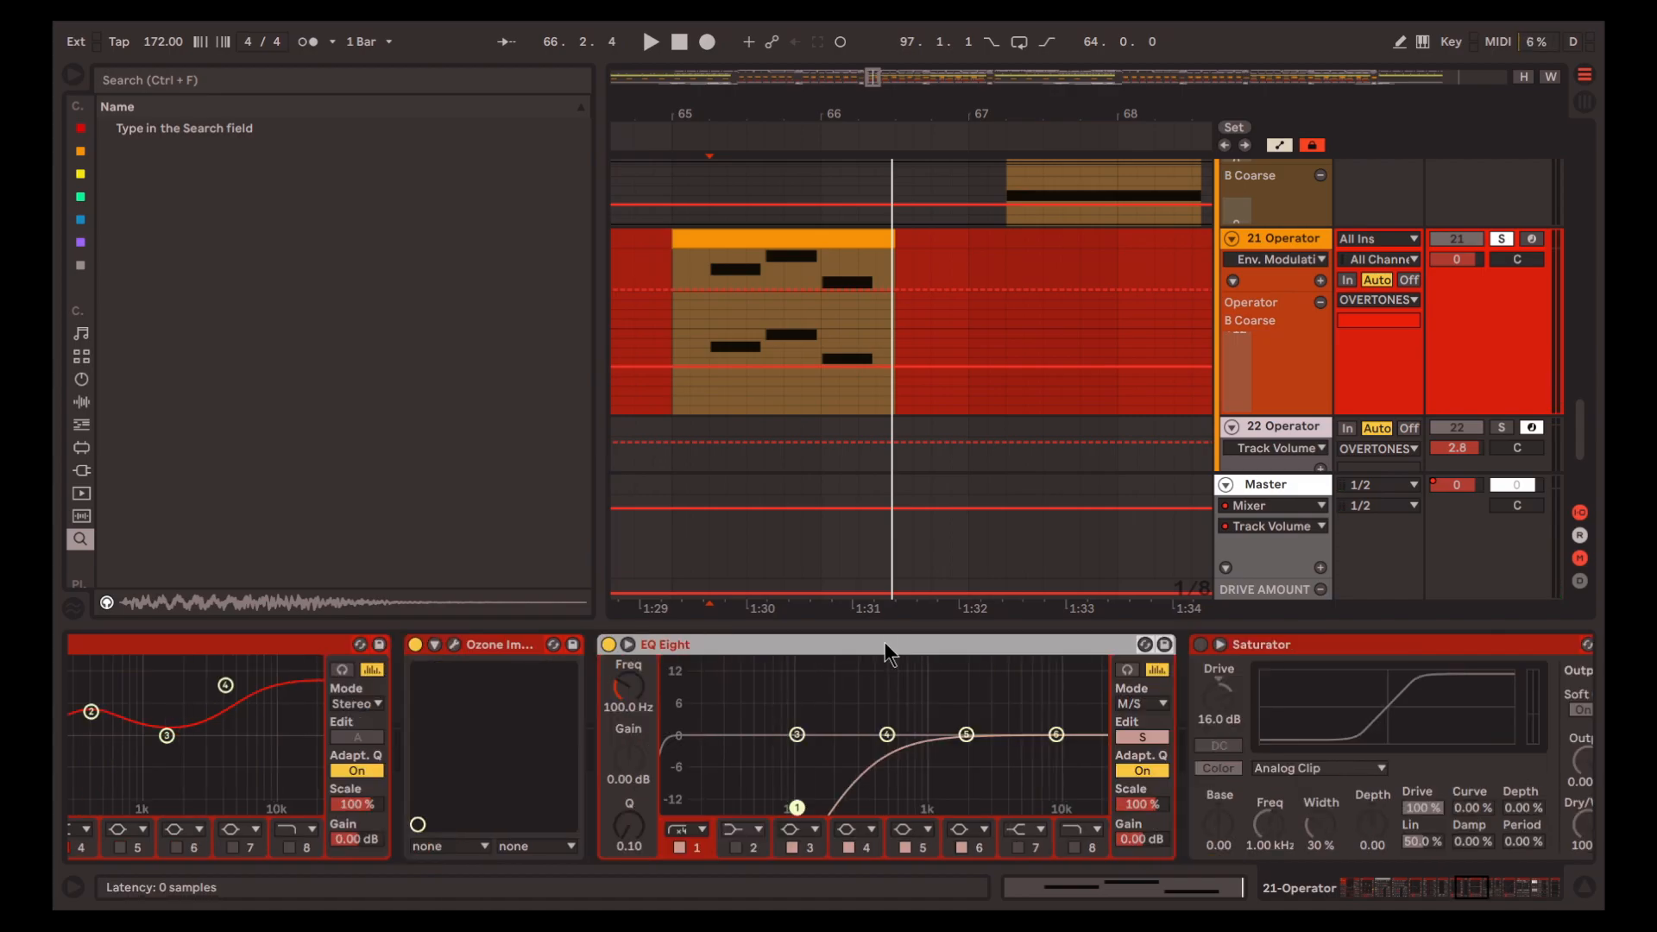
key(space)
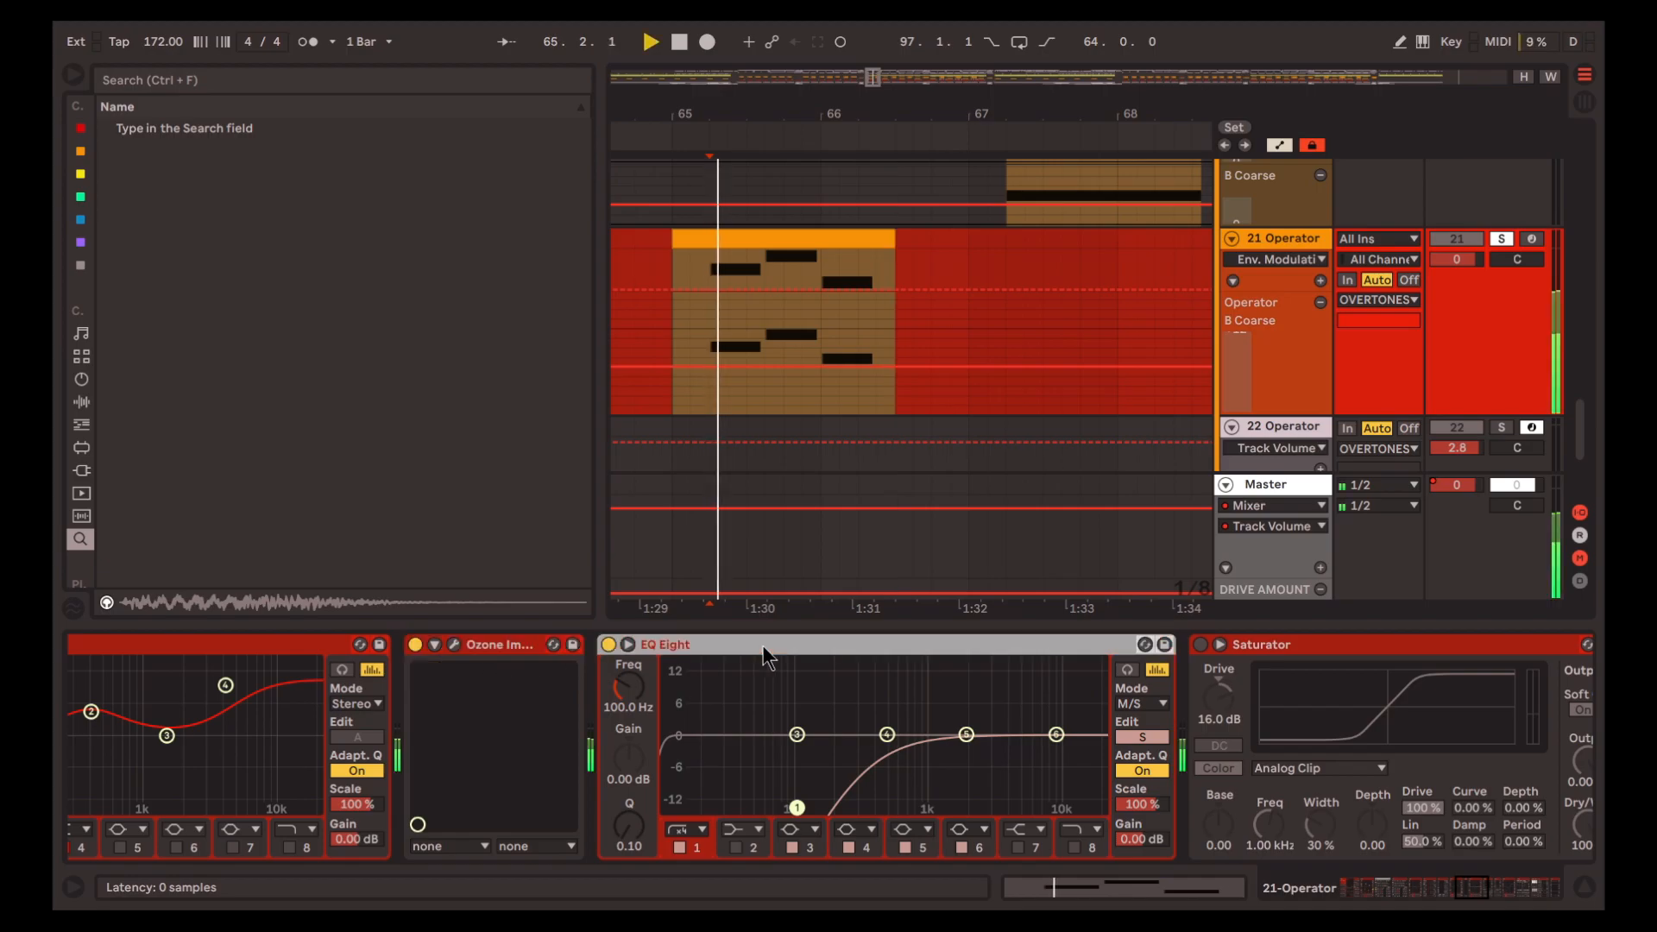
scroll(1001, 691, right, 4)
key(space)
Turn on the Saturator in track 21's chain and replay the clip from 65.2.1
click(867, 673)
scroll(956, 697, right, 1)
key(0)
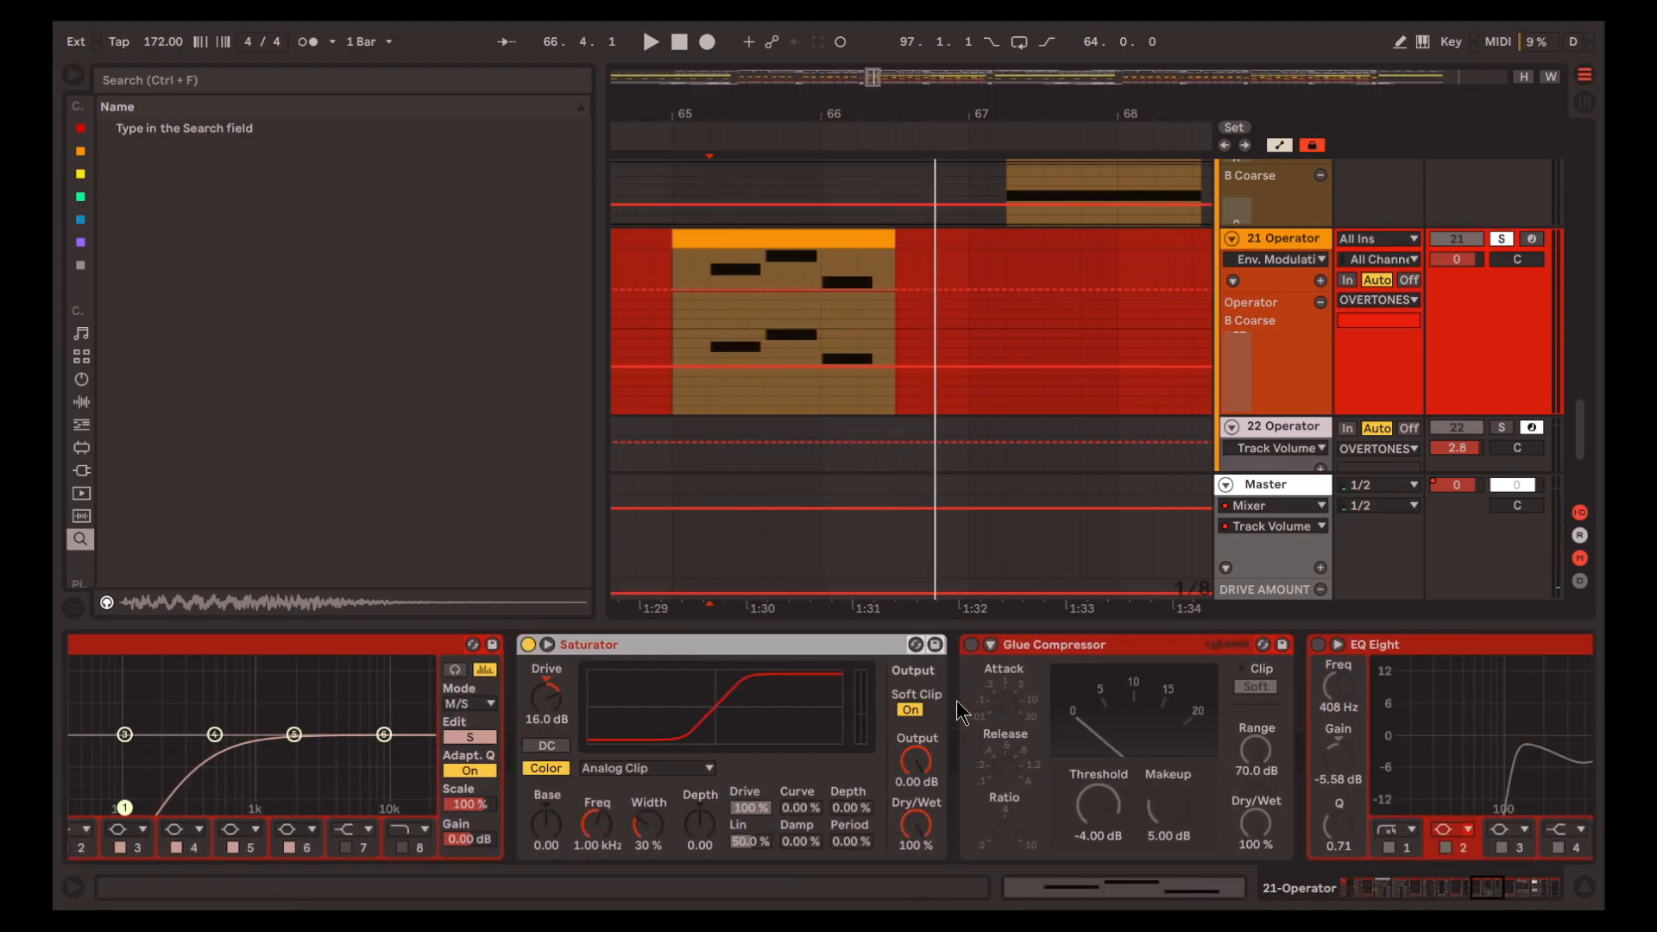
scroll(960, 712, right, 1)
key(space)
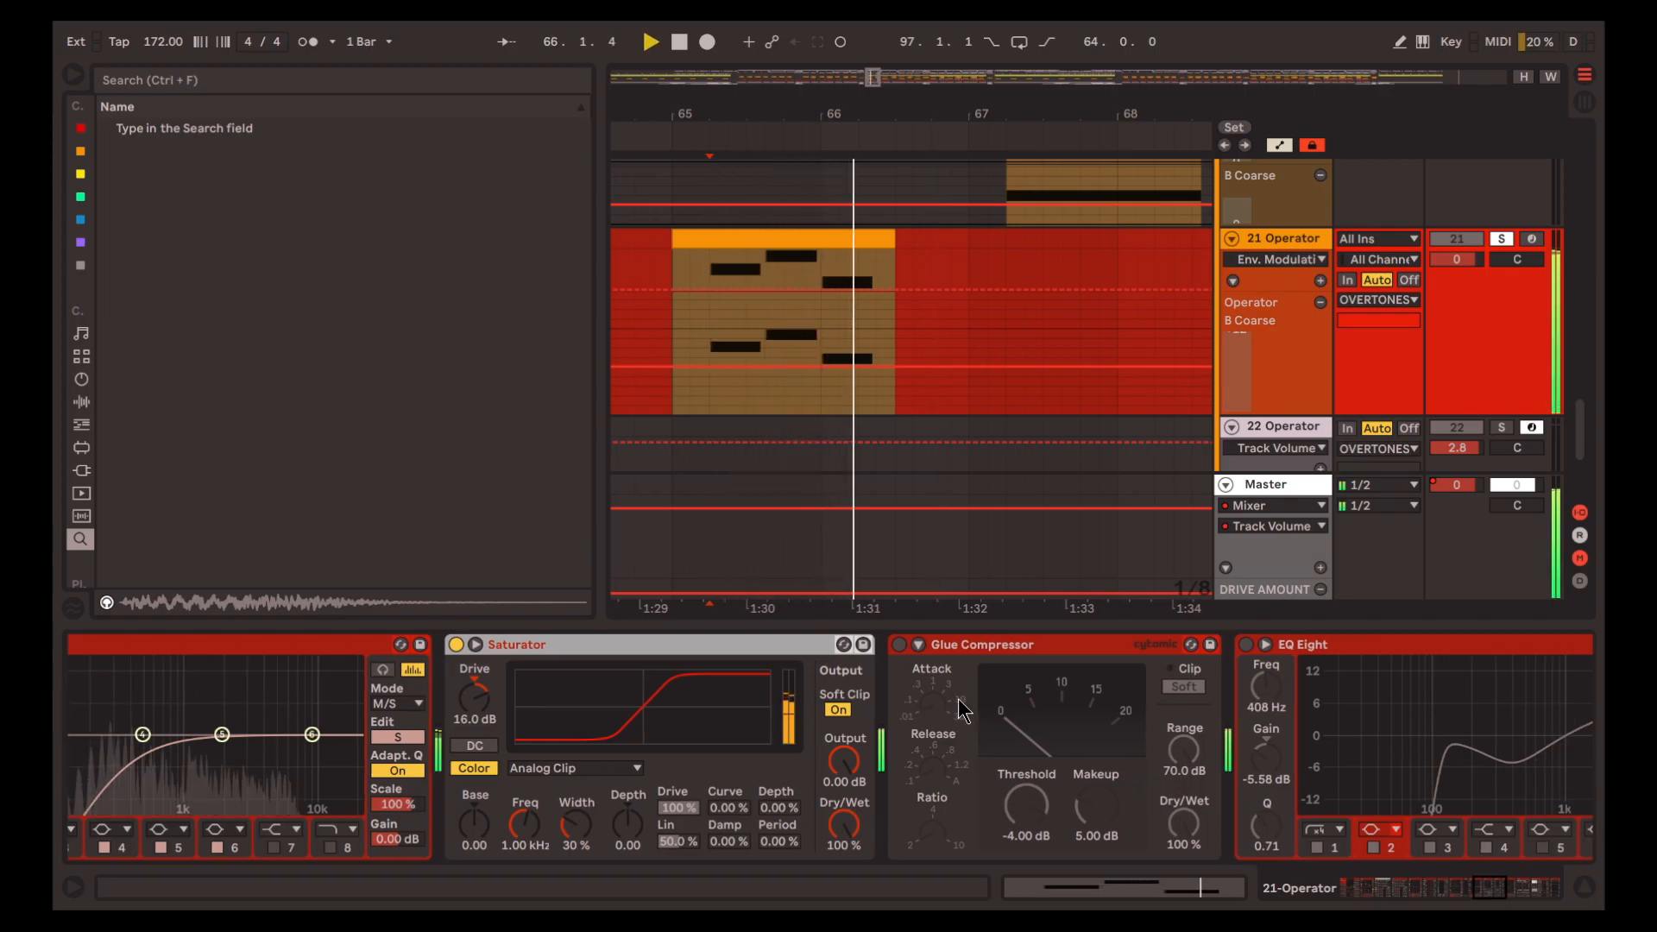
Play the clip with the Glue Compressor off, and replay it with the Glue Compressor turned on
click(964, 709)
scroll(964, 709, right, 1)
key(space)
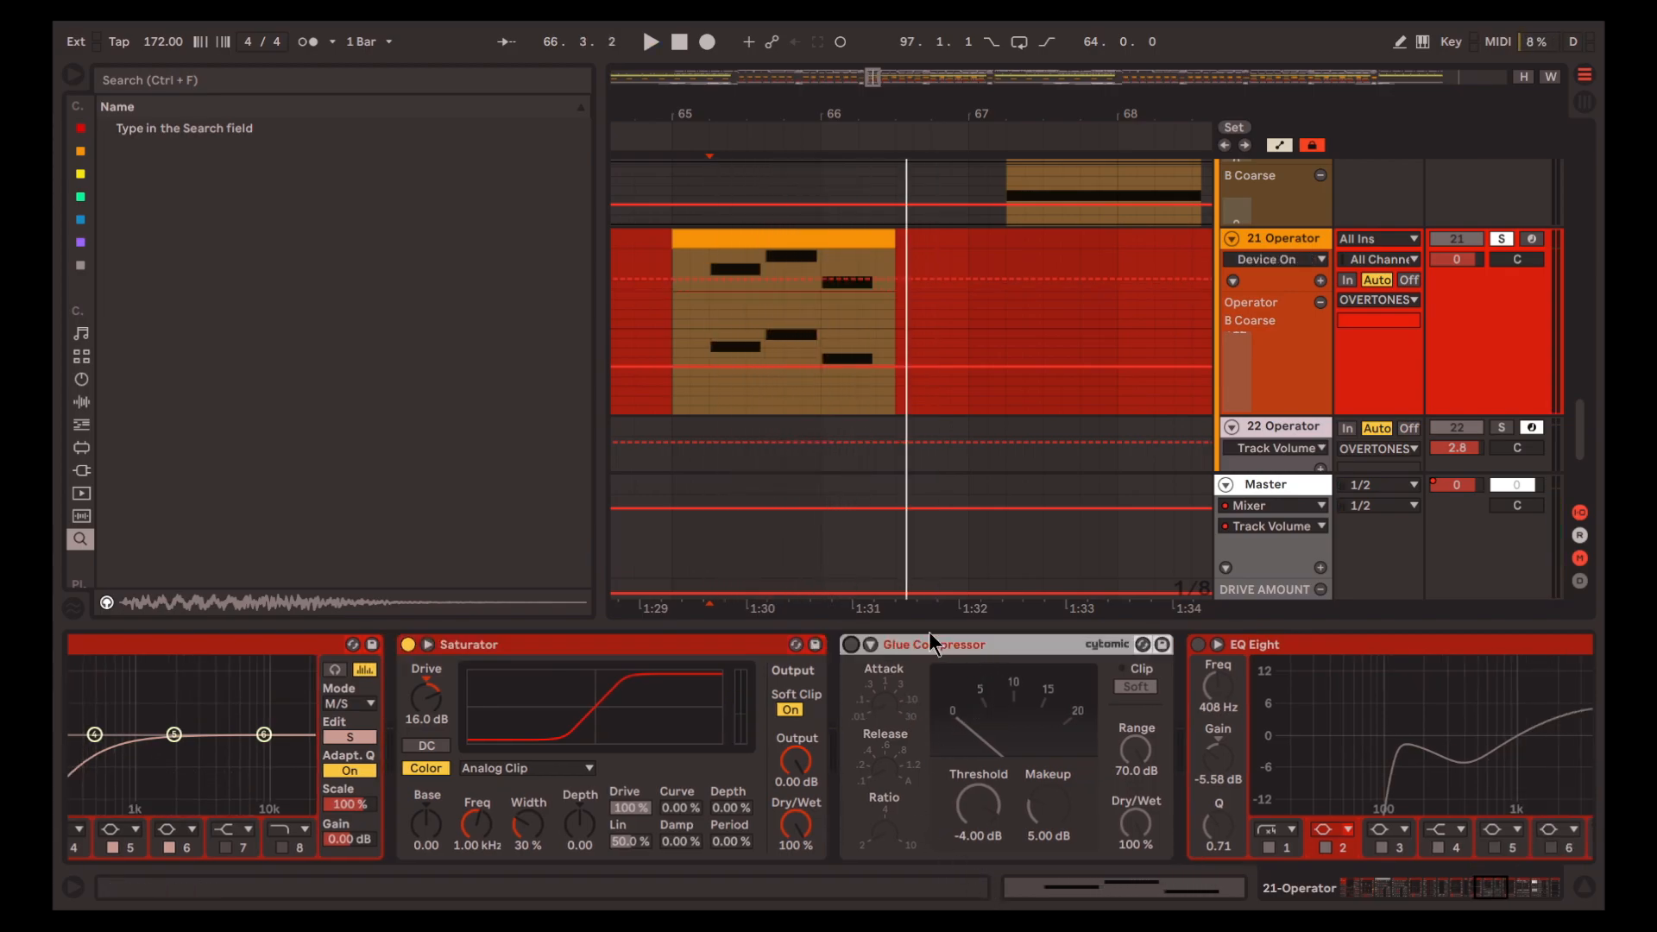
key(space)
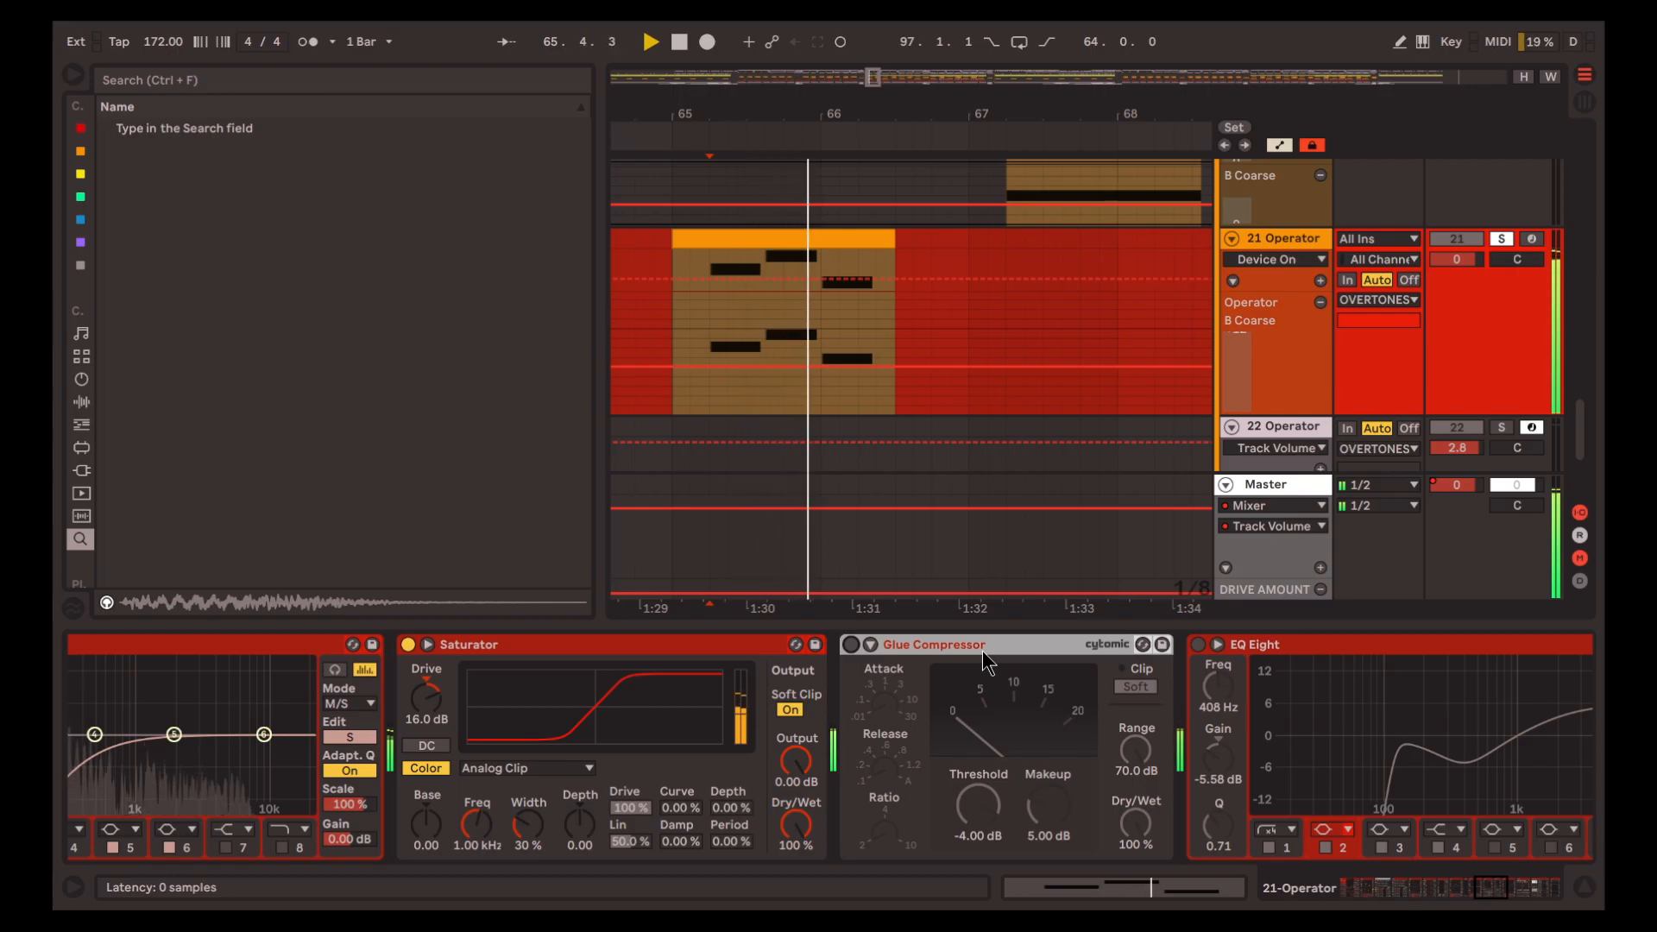
key(space)
scroll(968, 669, right, 2)
key(space)
scroll(987, 725, right, 5)
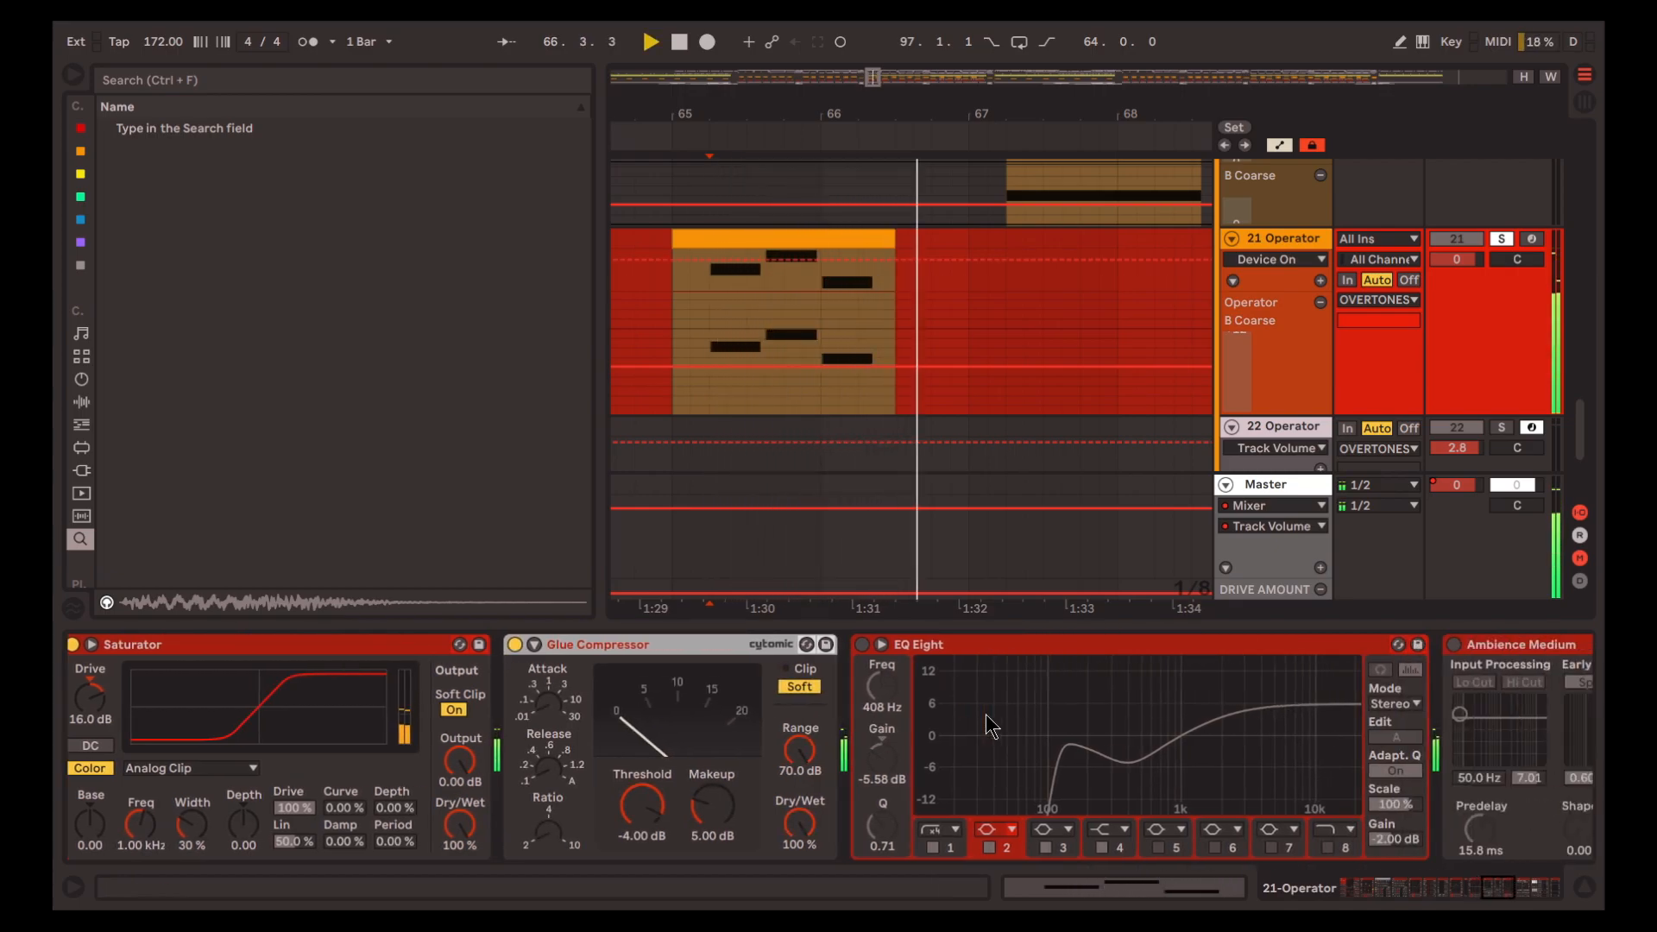
key(space)
Turn on the EQ Eight after the Glue Compressor and replay track 21's clip
scroll(905, 768, right, 4)
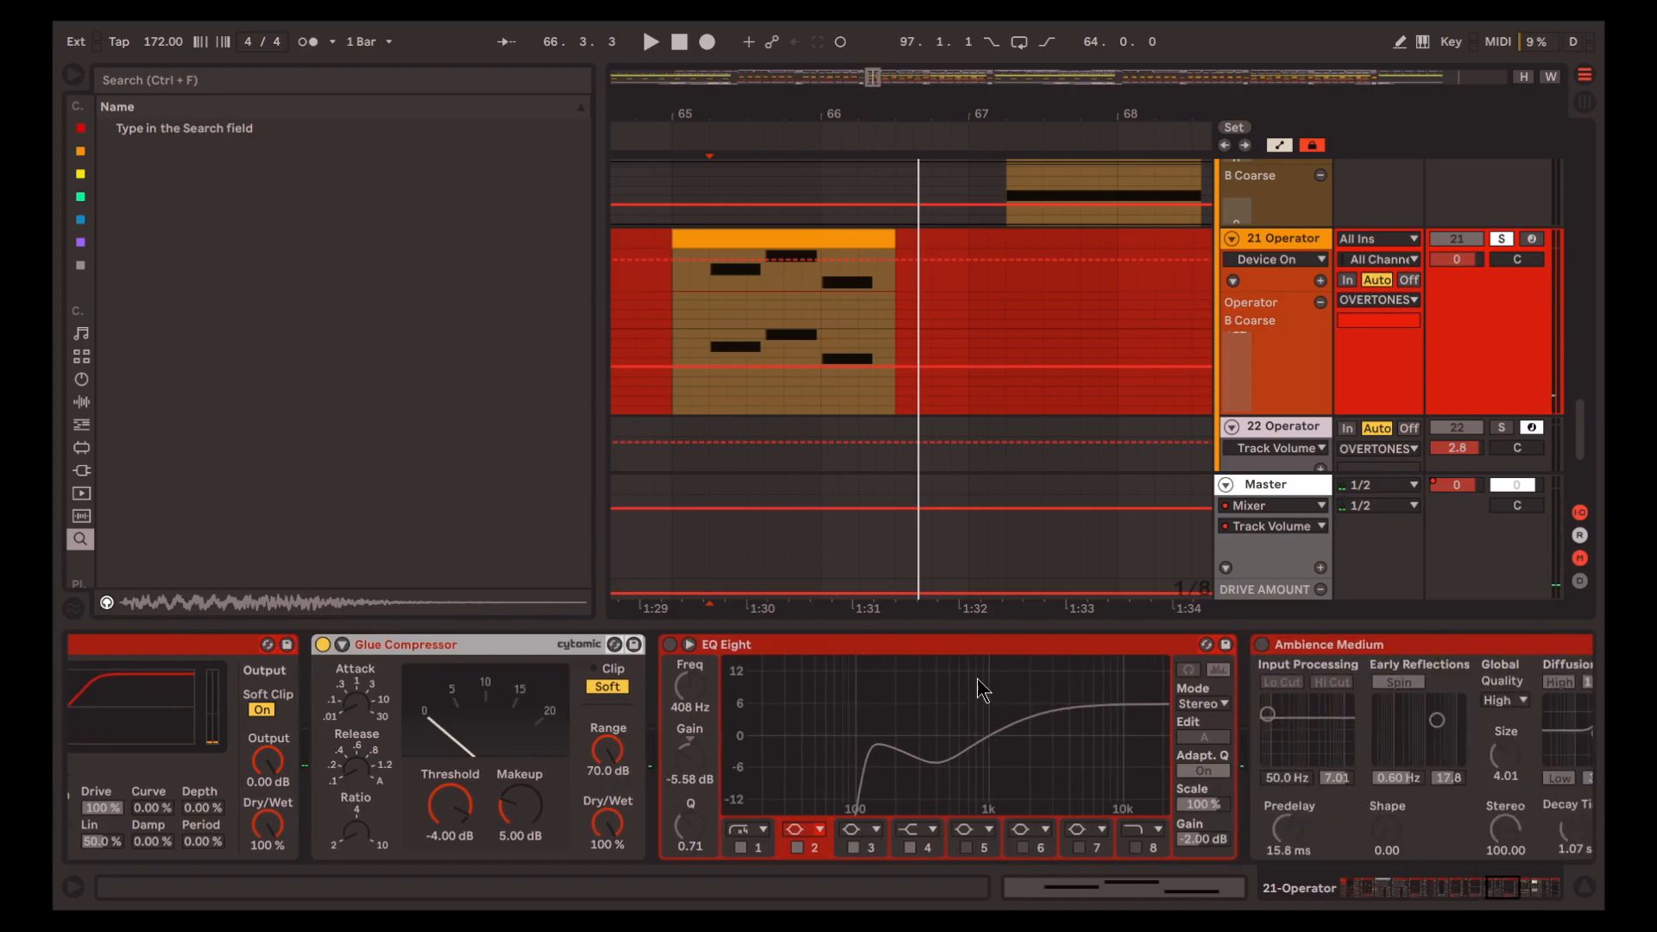
scroll(981, 686, right, 4)
click(760, 651)
key(0)
key(space)
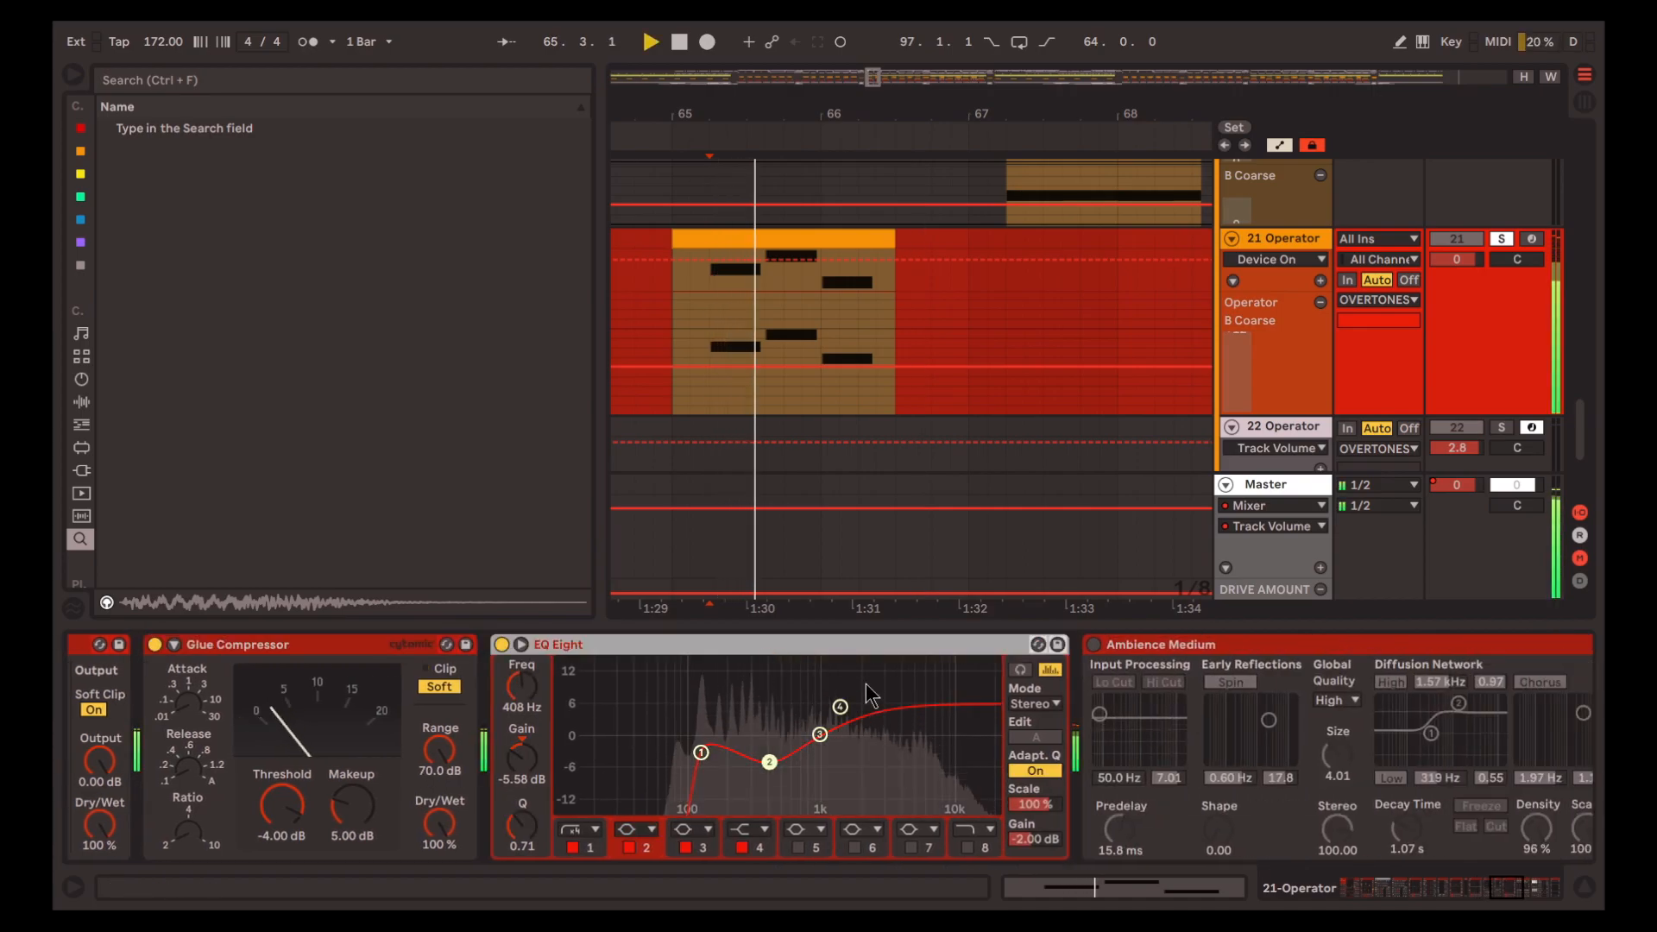
scroll(945, 772, right, 3)
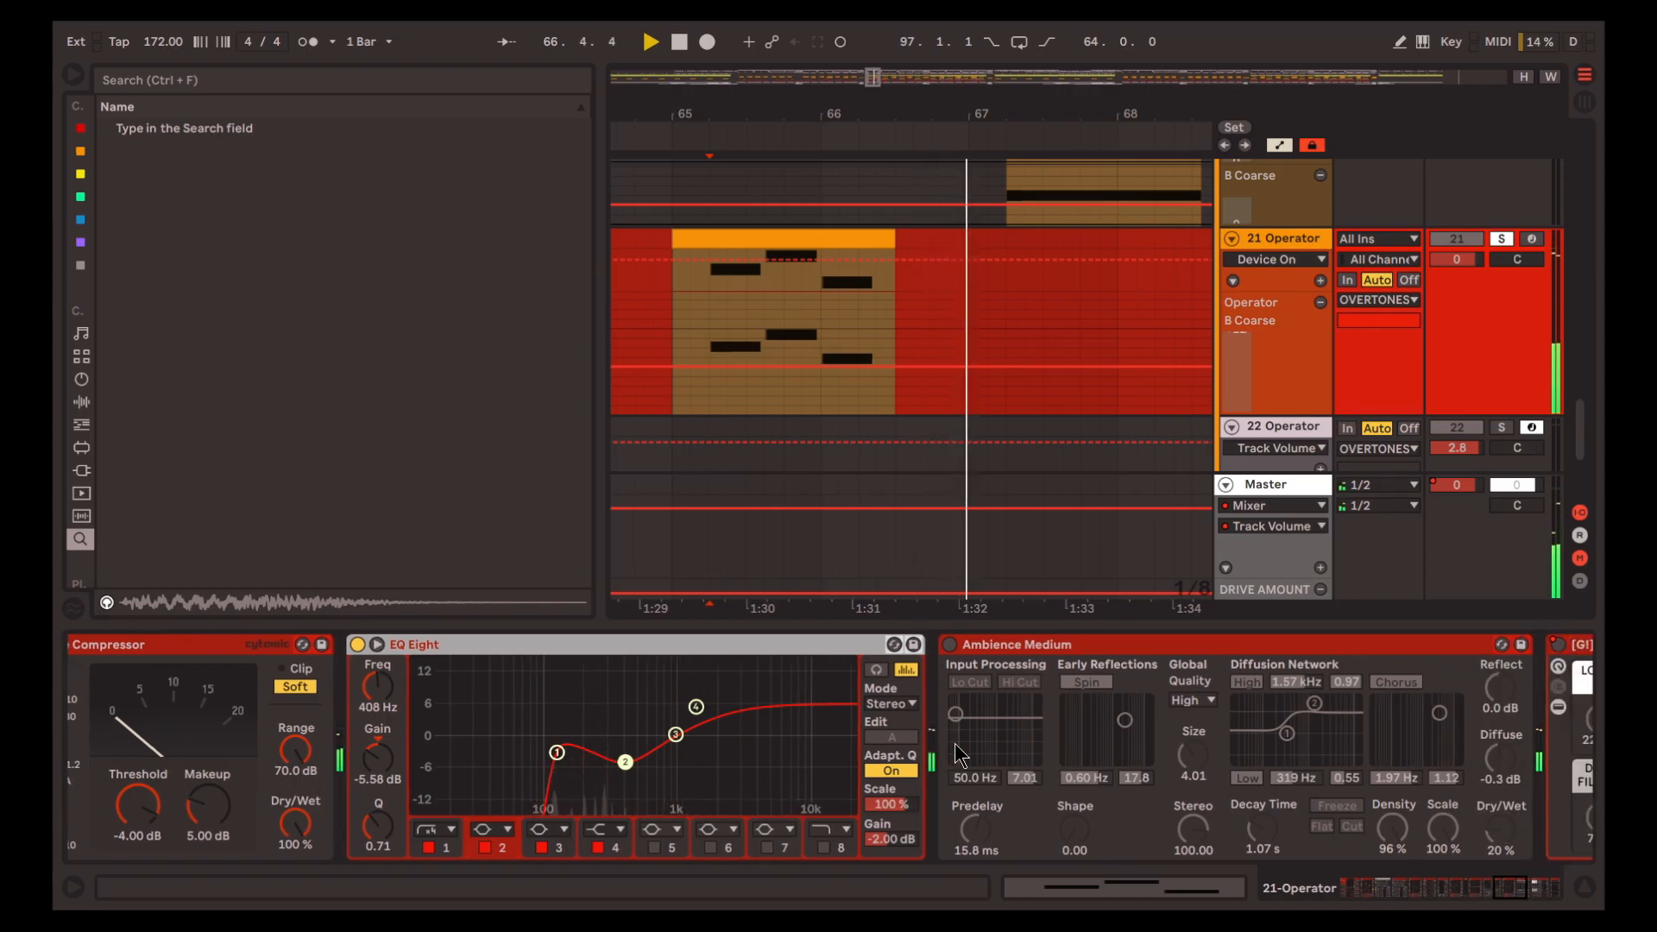
key(space)
Turn on the Ambience Medium reverb and replay track 21's clip from 65.2.1
scroll(957, 755, right, 12)
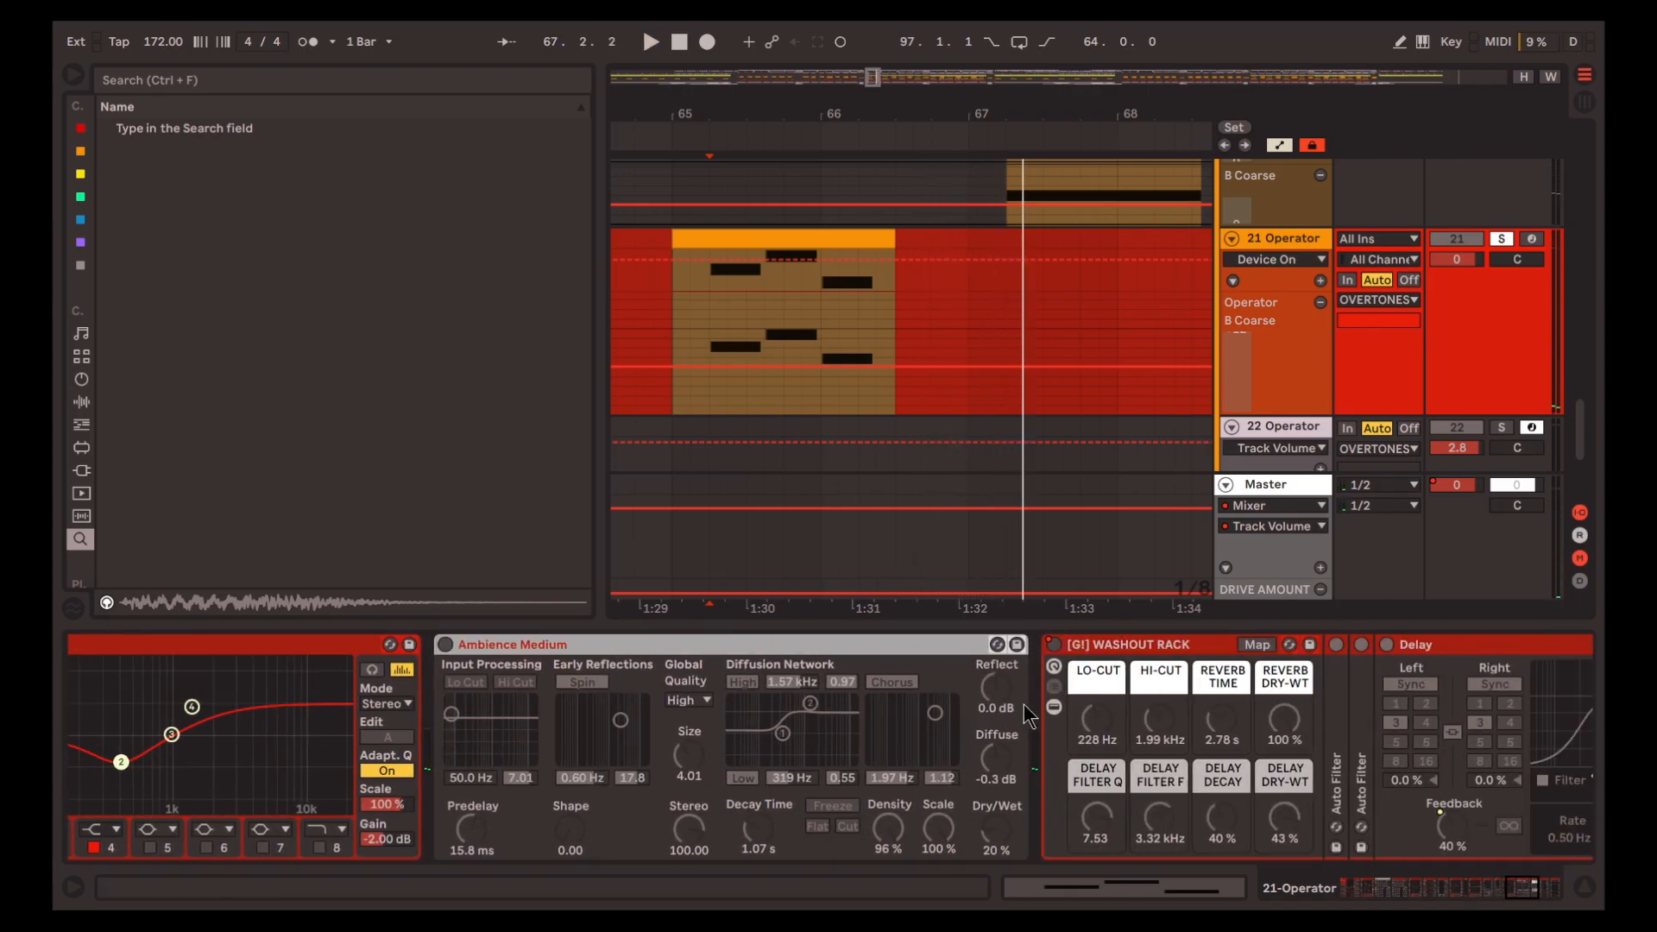
key(0)
key(space)
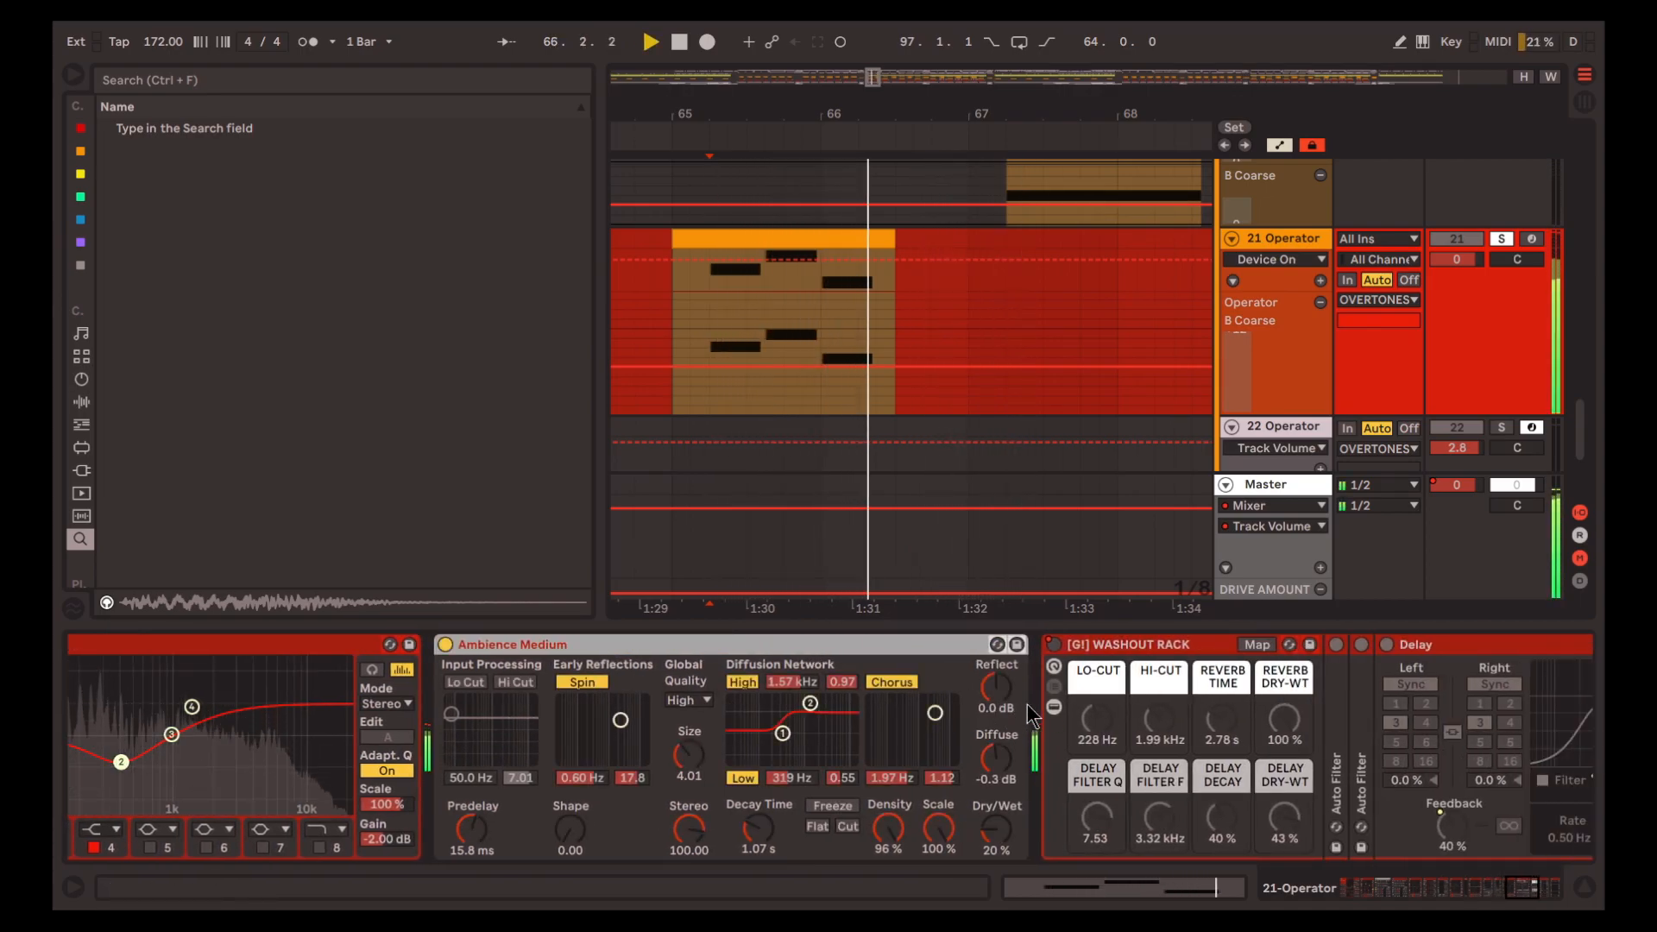
scroll(1027, 714, right, 5)
Show the WASHOUT RACK's Device On automation on track 21 and play the arrangement from bar 95
scroll(837, 405, down, 10)
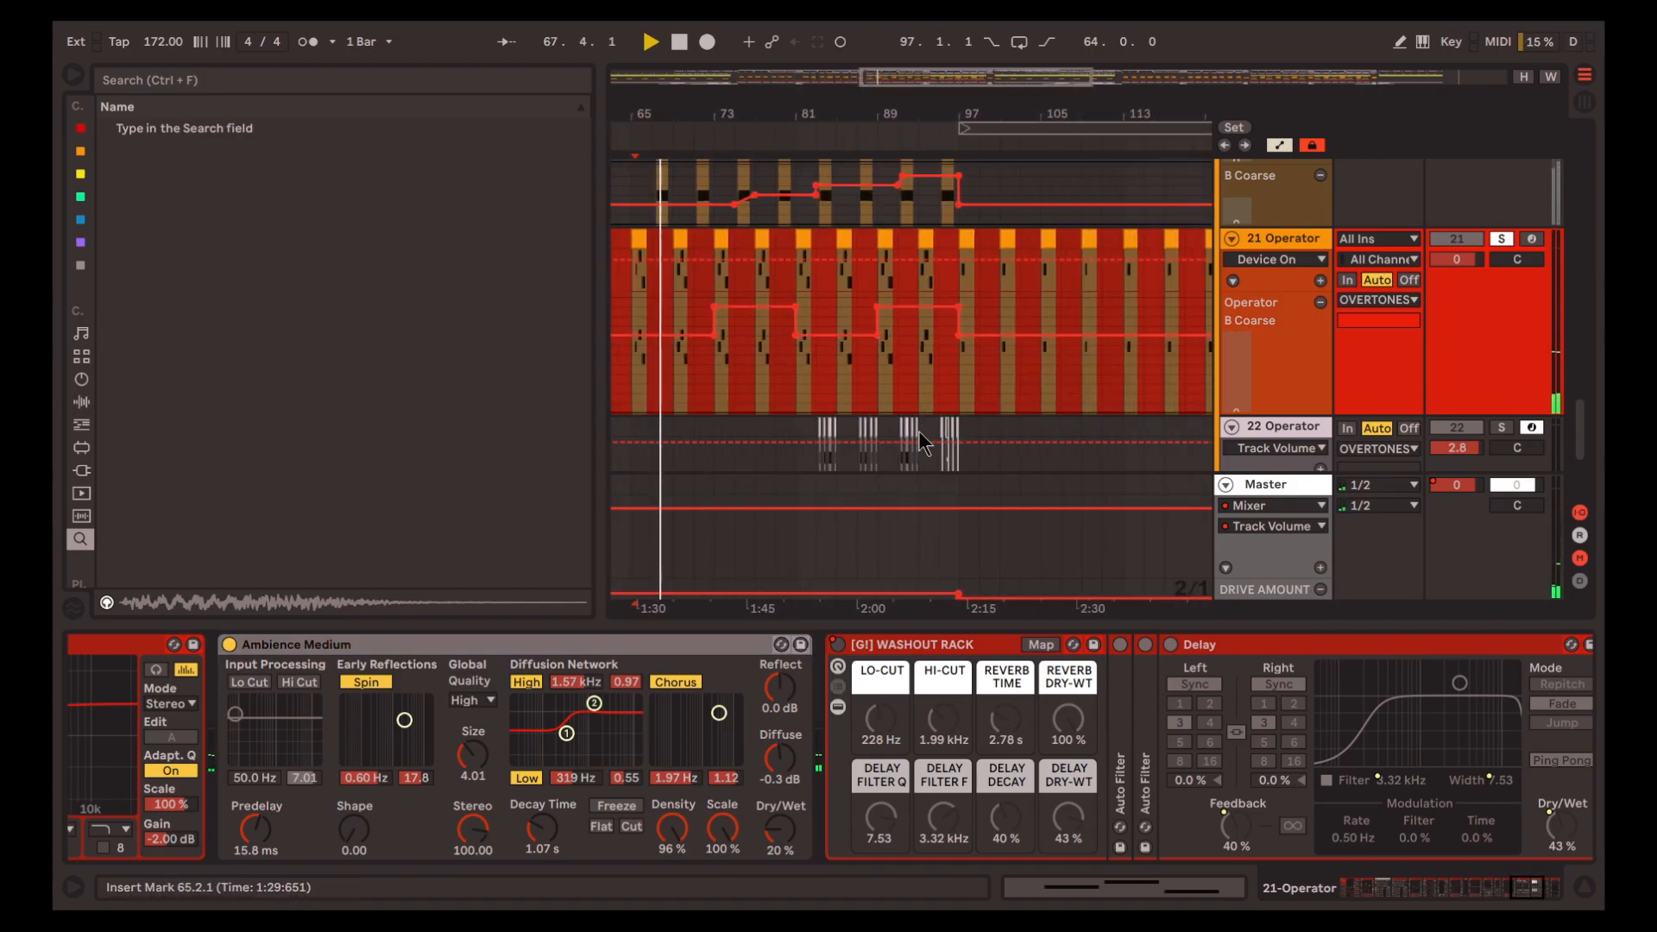
right_click(841, 643)
click(880, 654)
click(946, 249)
key(space)
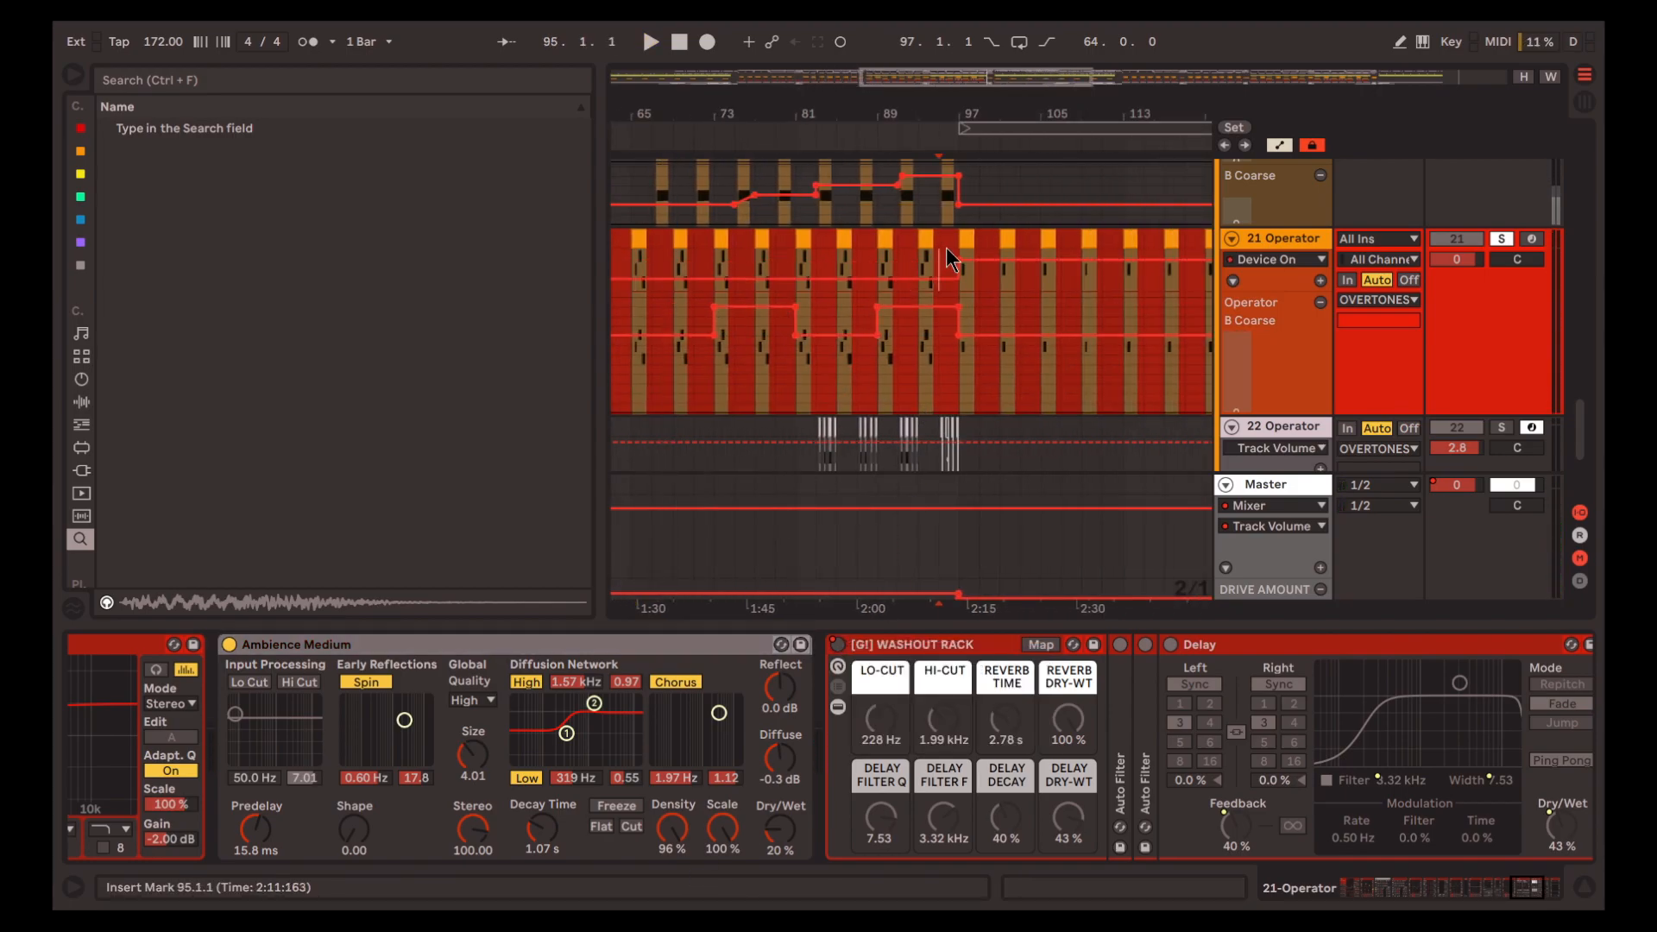
key(space)
scroll(944, 248, down, 4)
scroll(725, 319, up, 1)
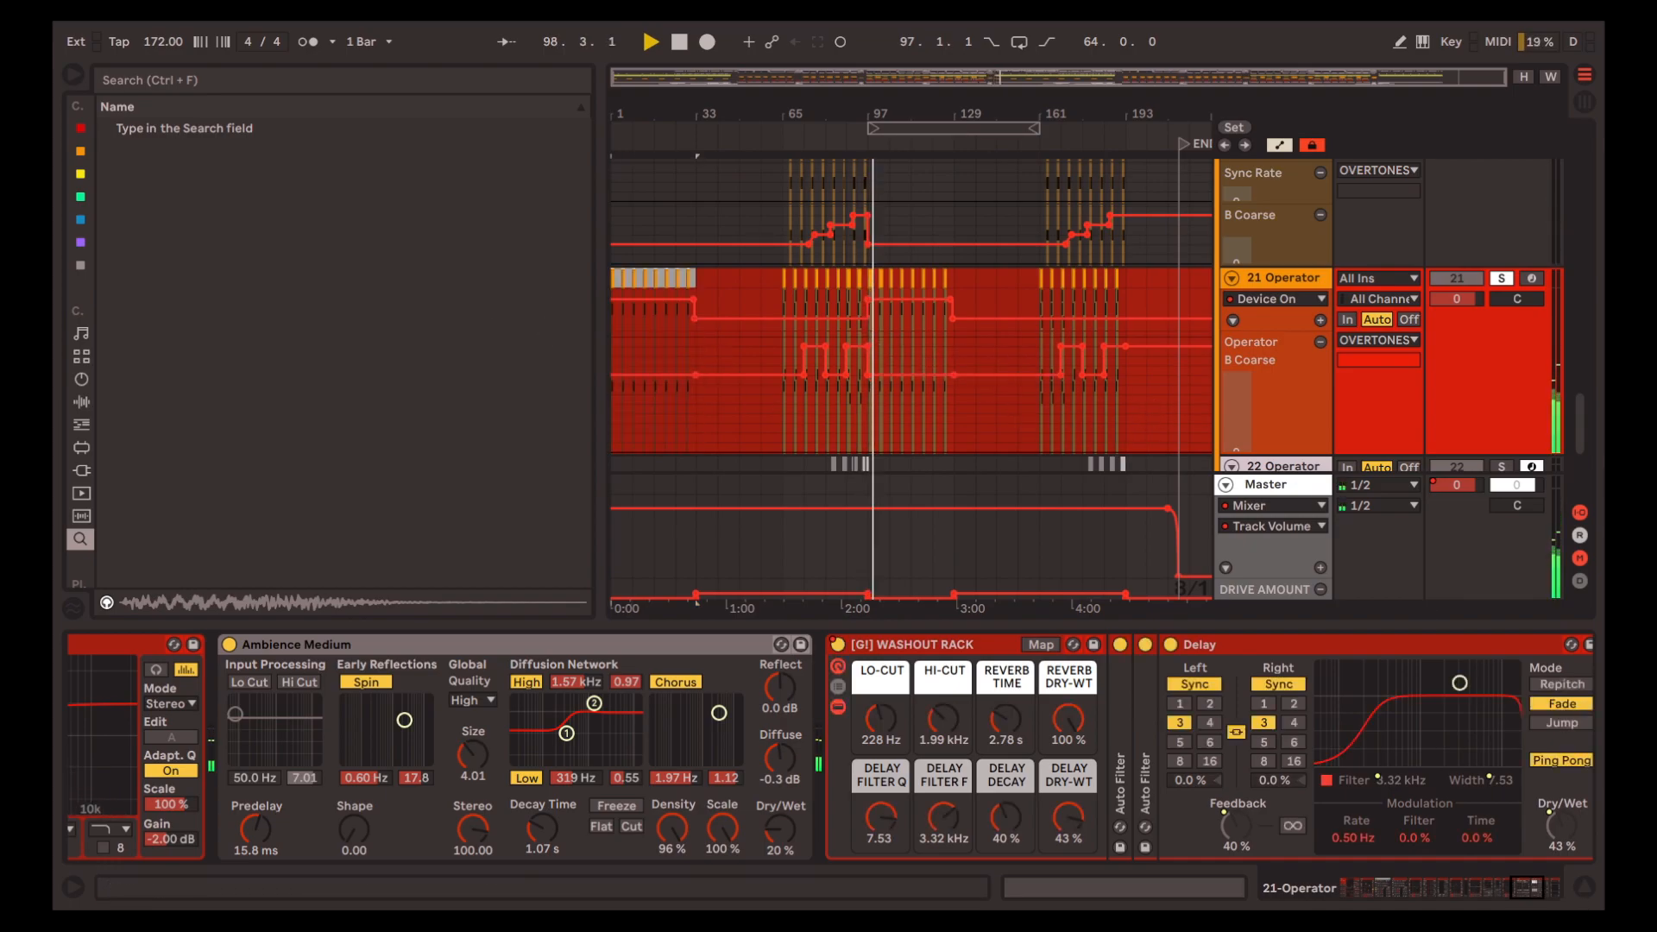
Hide the device chain and automation lanes, and play the full mix from bar 33 in the overtones group
click(1585, 887)
scroll(1115, 522, up, 5)
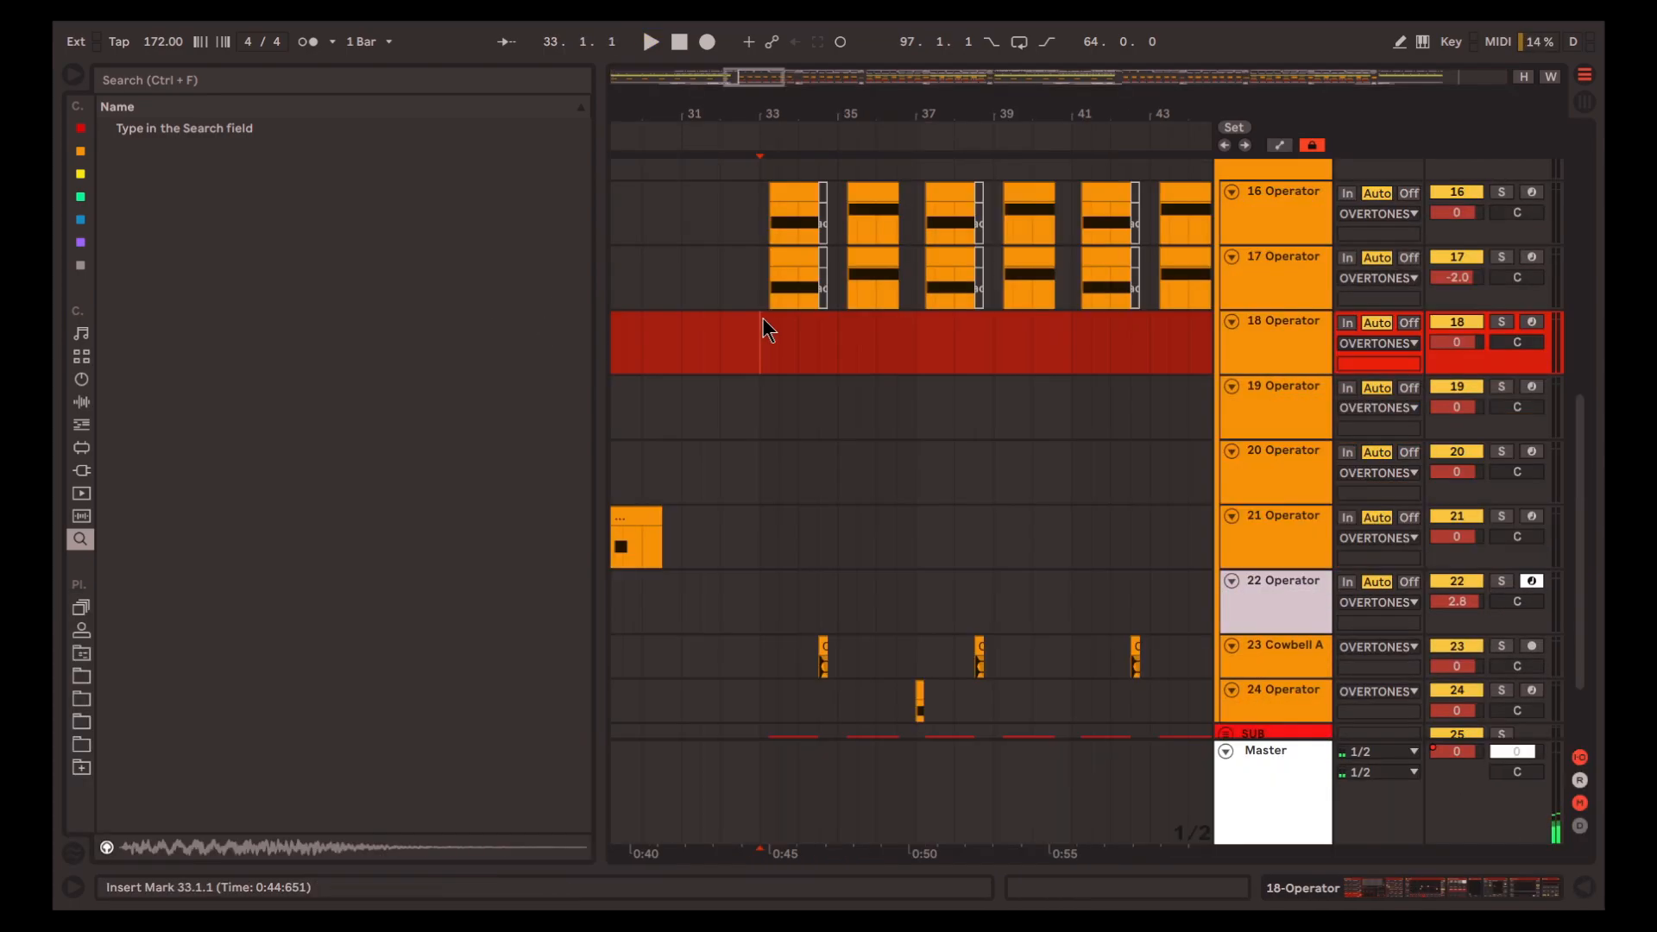
scroll(796, 366, left, 1)
scroll(937, 363, up, 1)
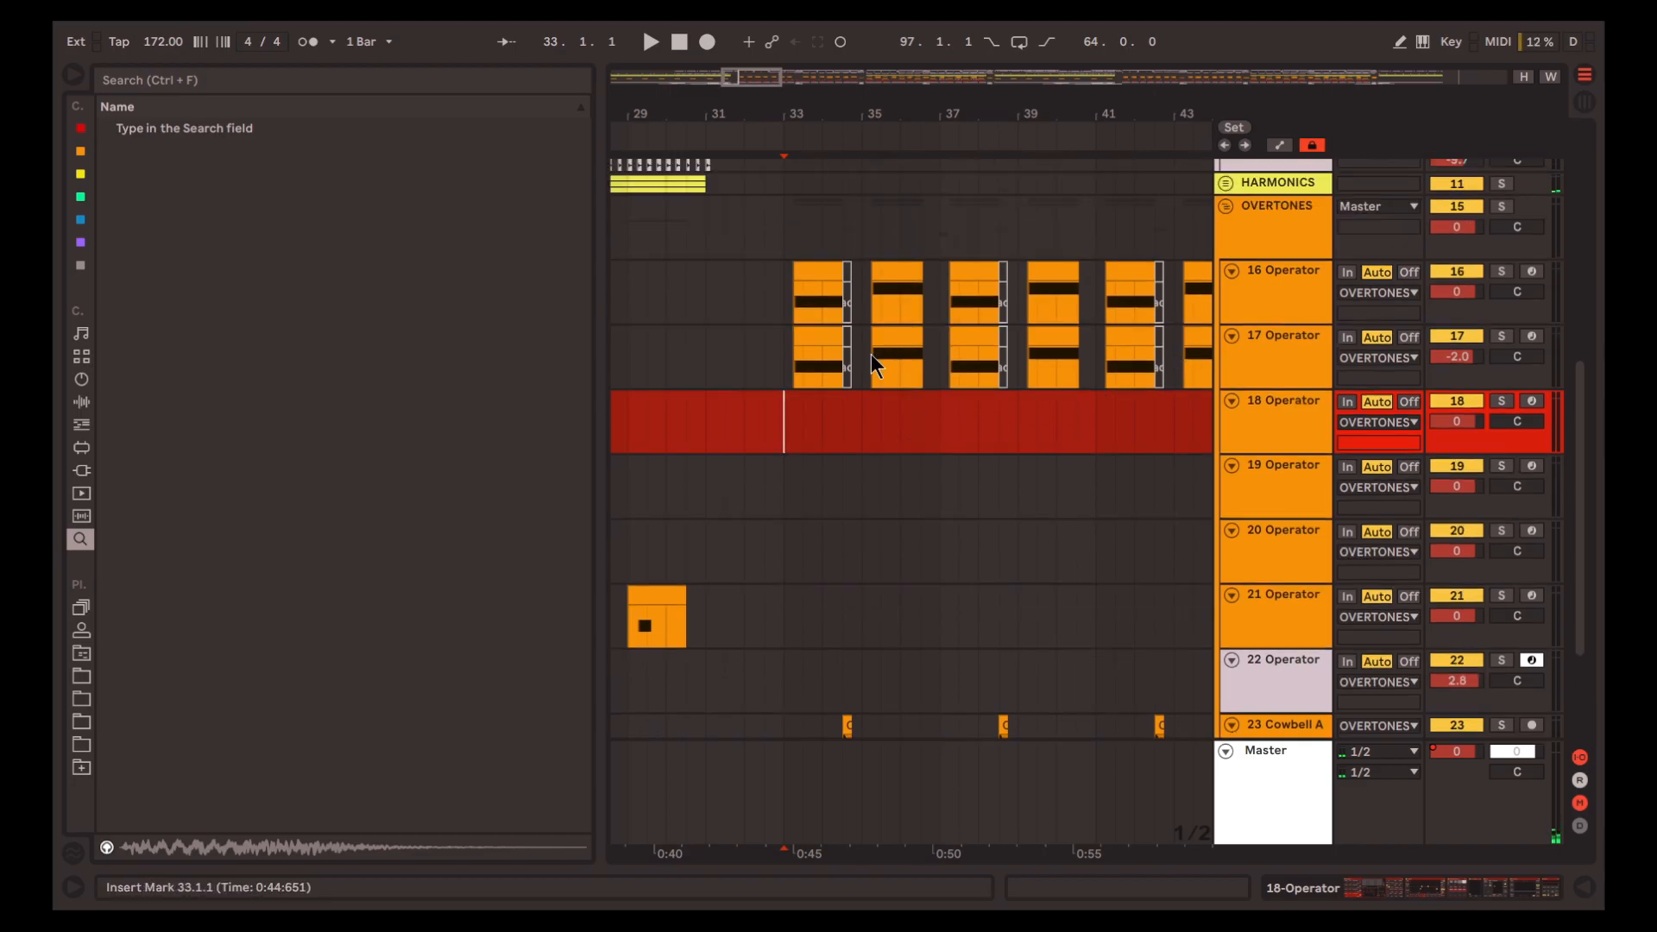
click(793, 312)
key(space)
scroll(814, 271, up, 1)
scroll(811, 285, up, 3)
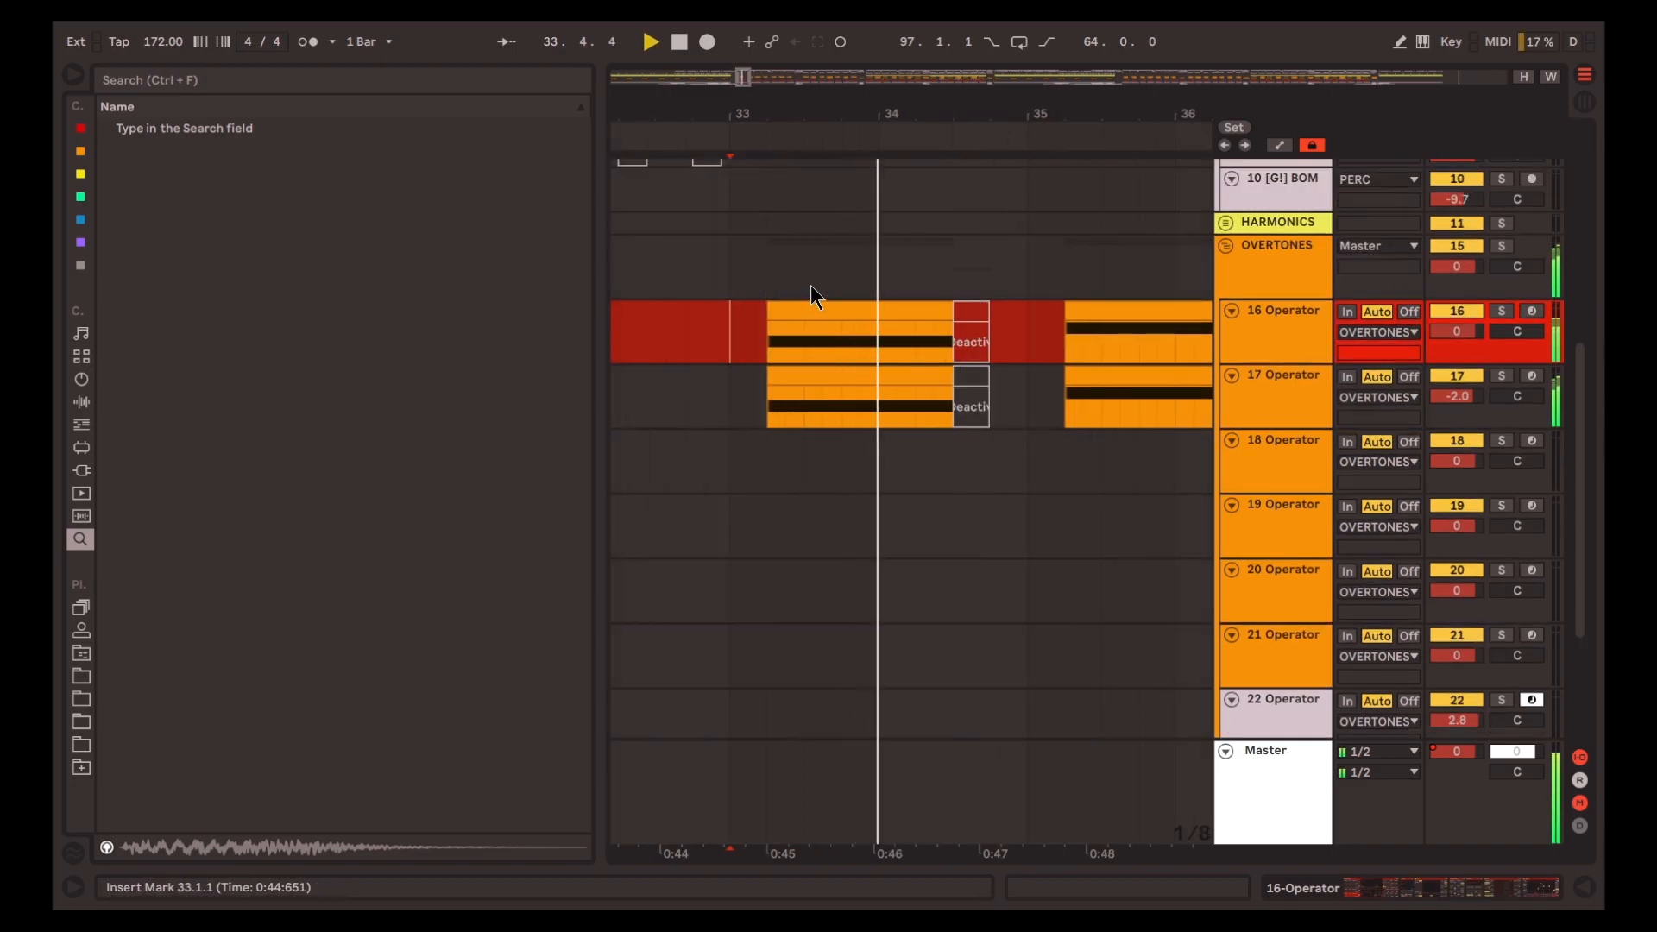
scroll(1025, 324, down, 3)
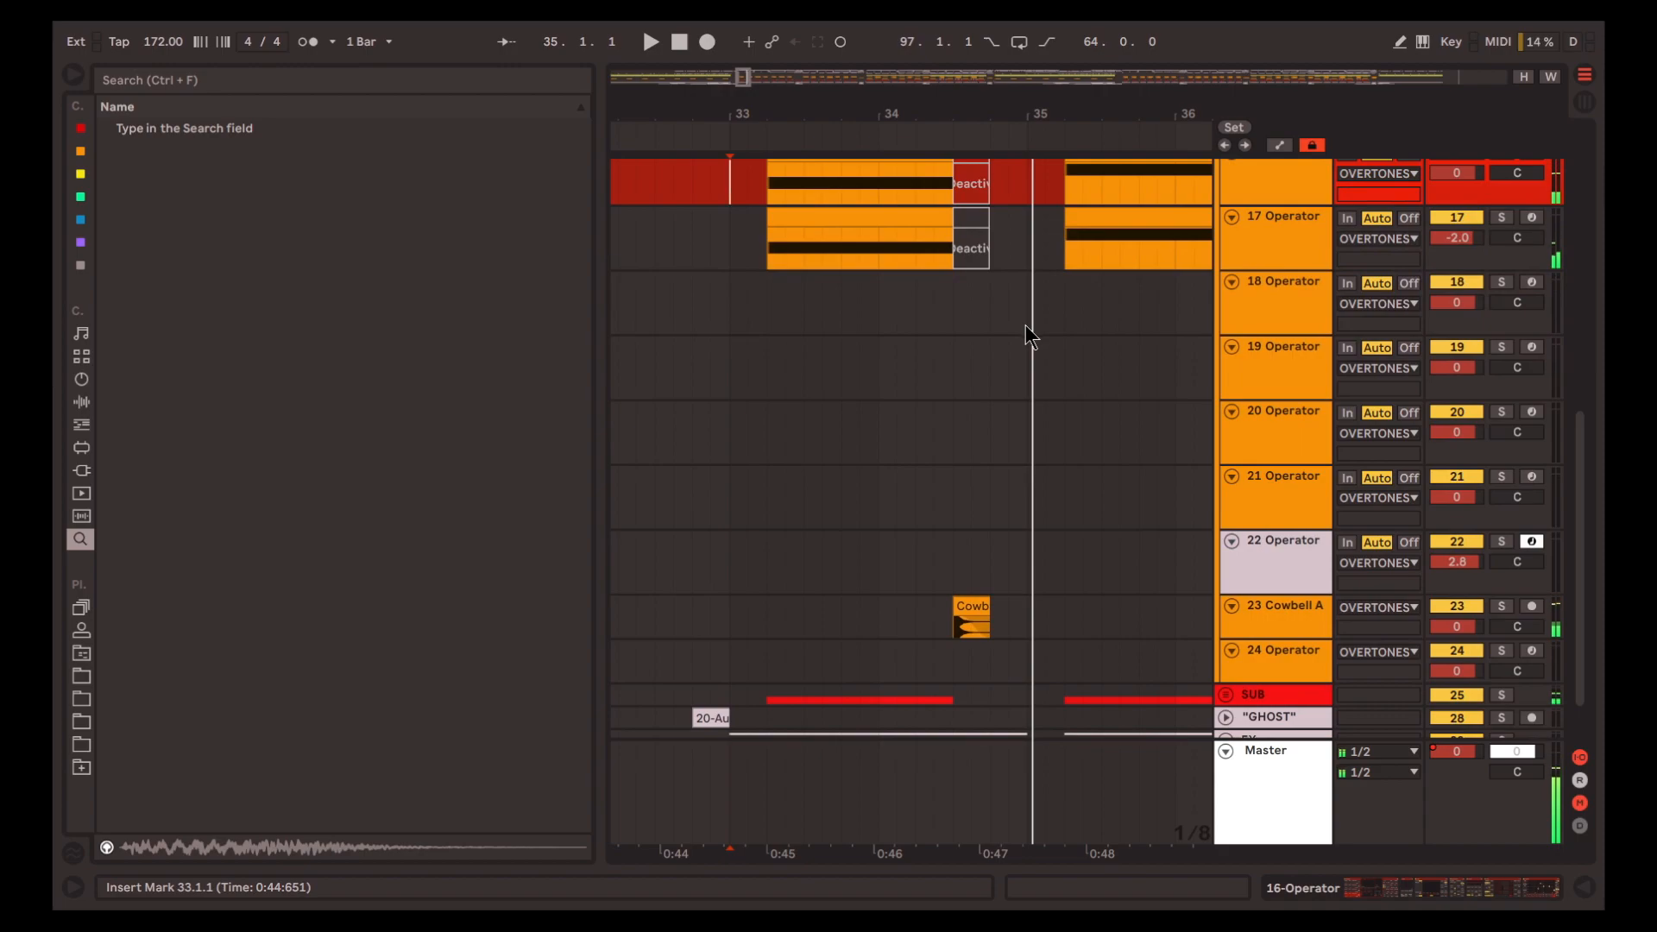
scroll(1035, 350, up, 3)
Solo track 16 Operator and play it from bar 33
click(1257, 314)
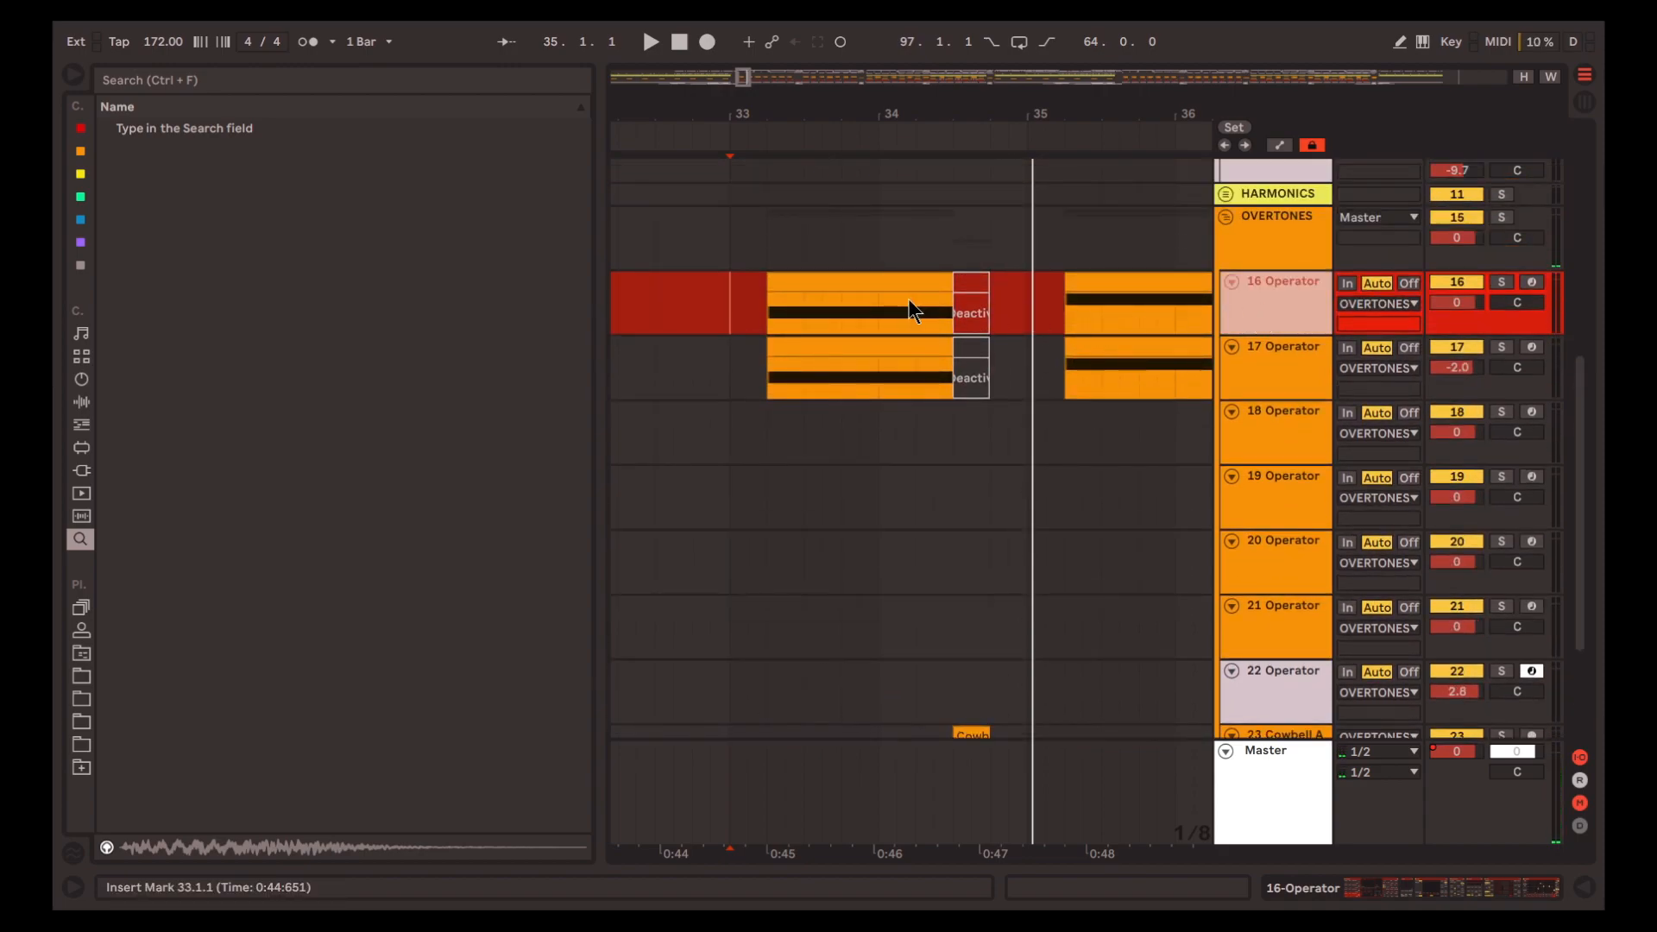
key(s)
key(space)
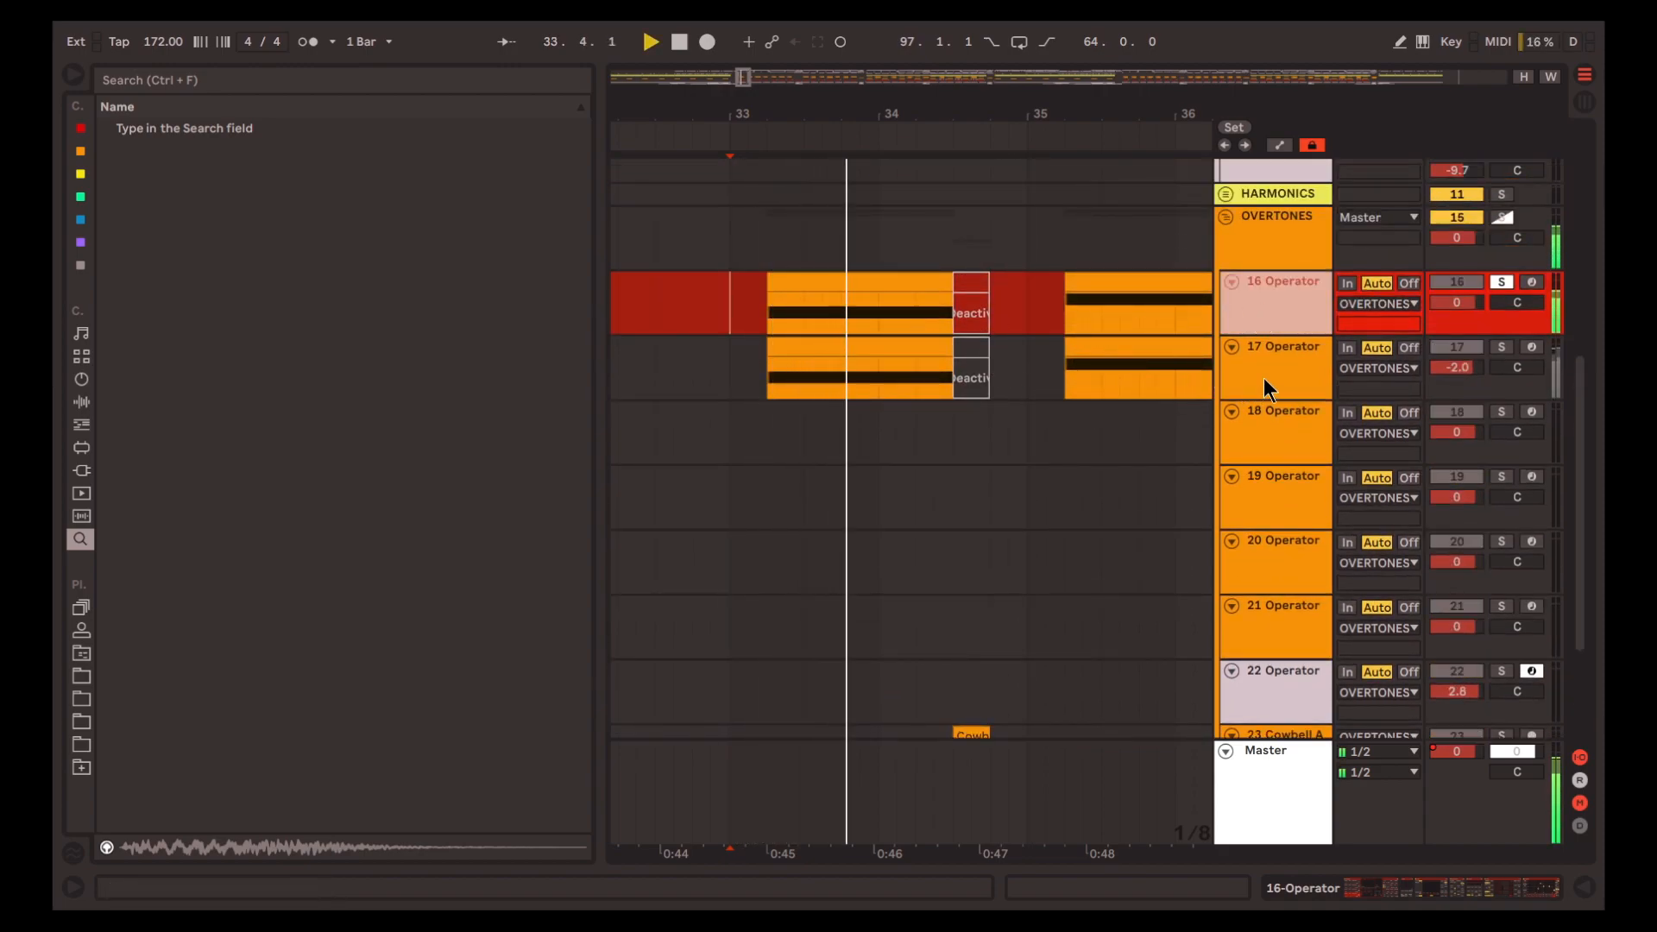
key(space)
Solo track 17 Operator instead and play it from bar 33
click(1273, 369)
key(s)
key(space)
scroll(1175, 410, down, 5)
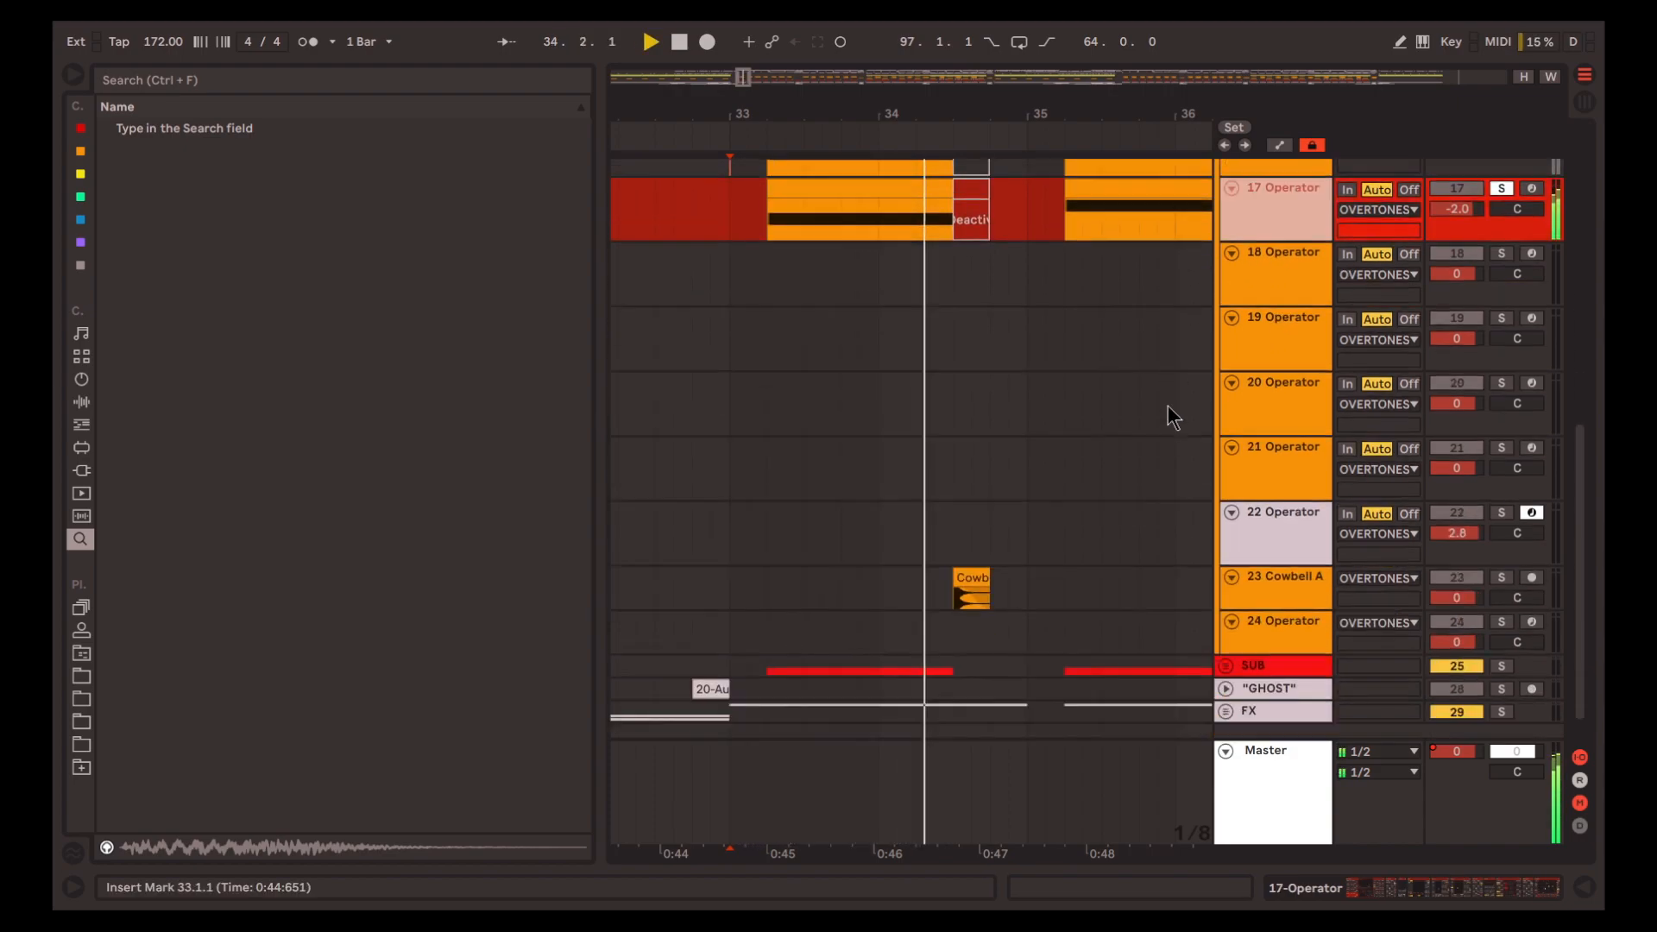
Solo the SUB group, play it from bar 33 and unfold its tracks
click(1258, 629)
key(s)
key(space)
click(1224, 627)
scroll(1132, 552, down, 3)
key(space)
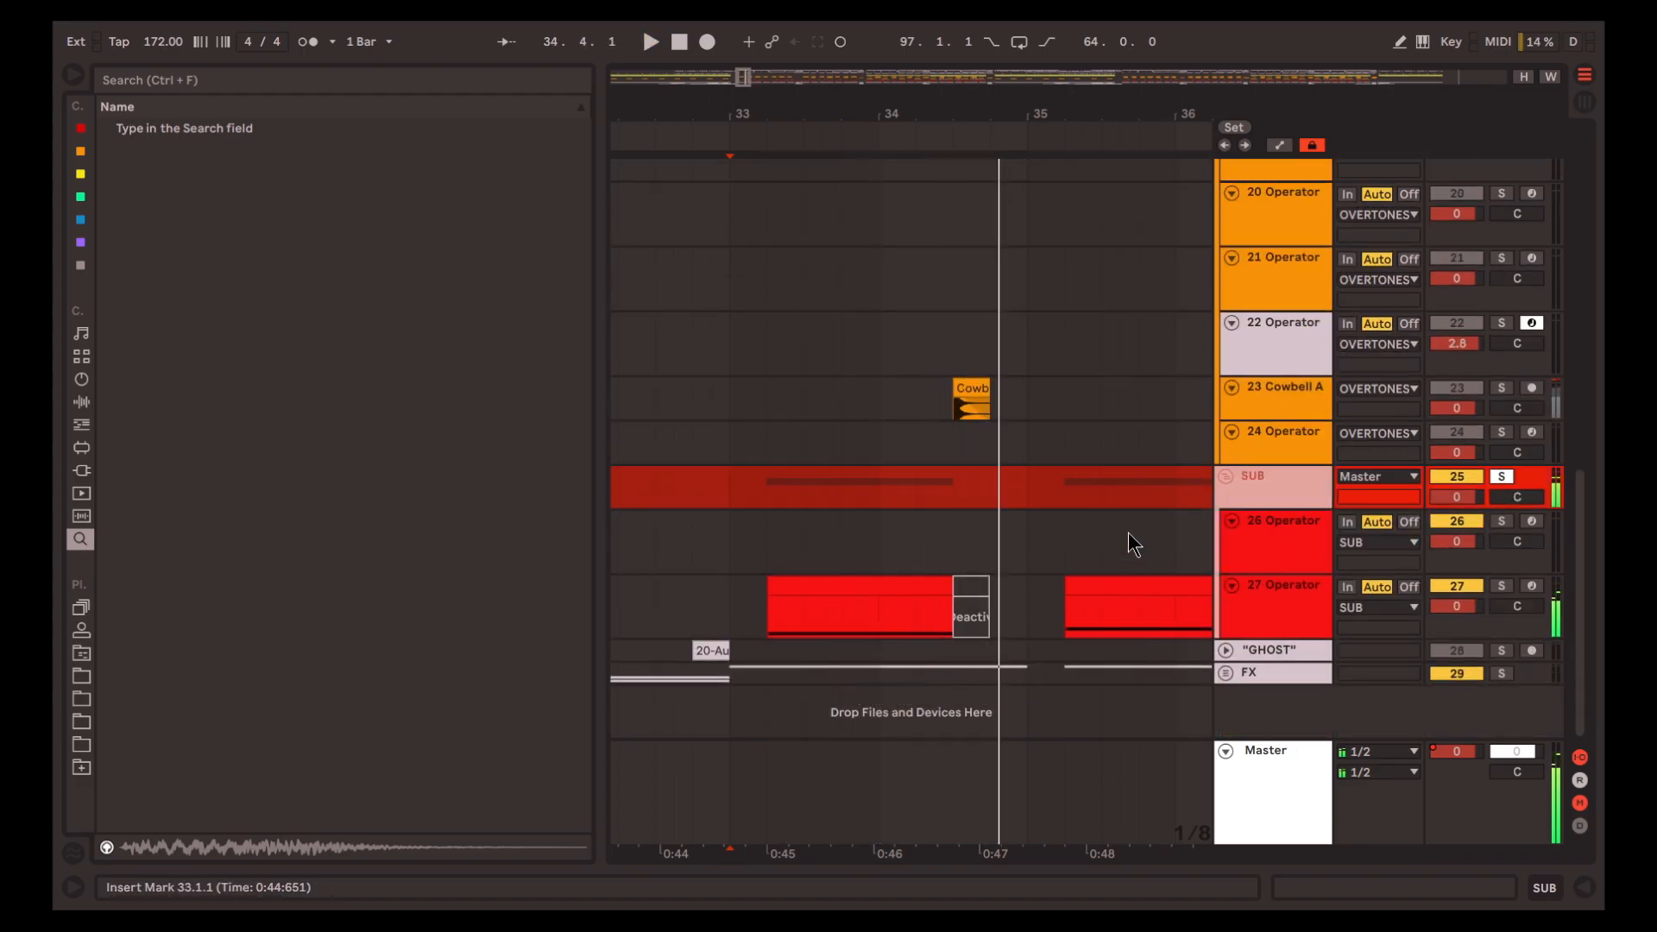
Solo track 16, show its device chain and play its first clip from 33.2.1
scroll(1127, 517, up, 10)
scroll(987, 422, right, 2)
scroll(1201, 406, down, 2)
click(1242, 394)
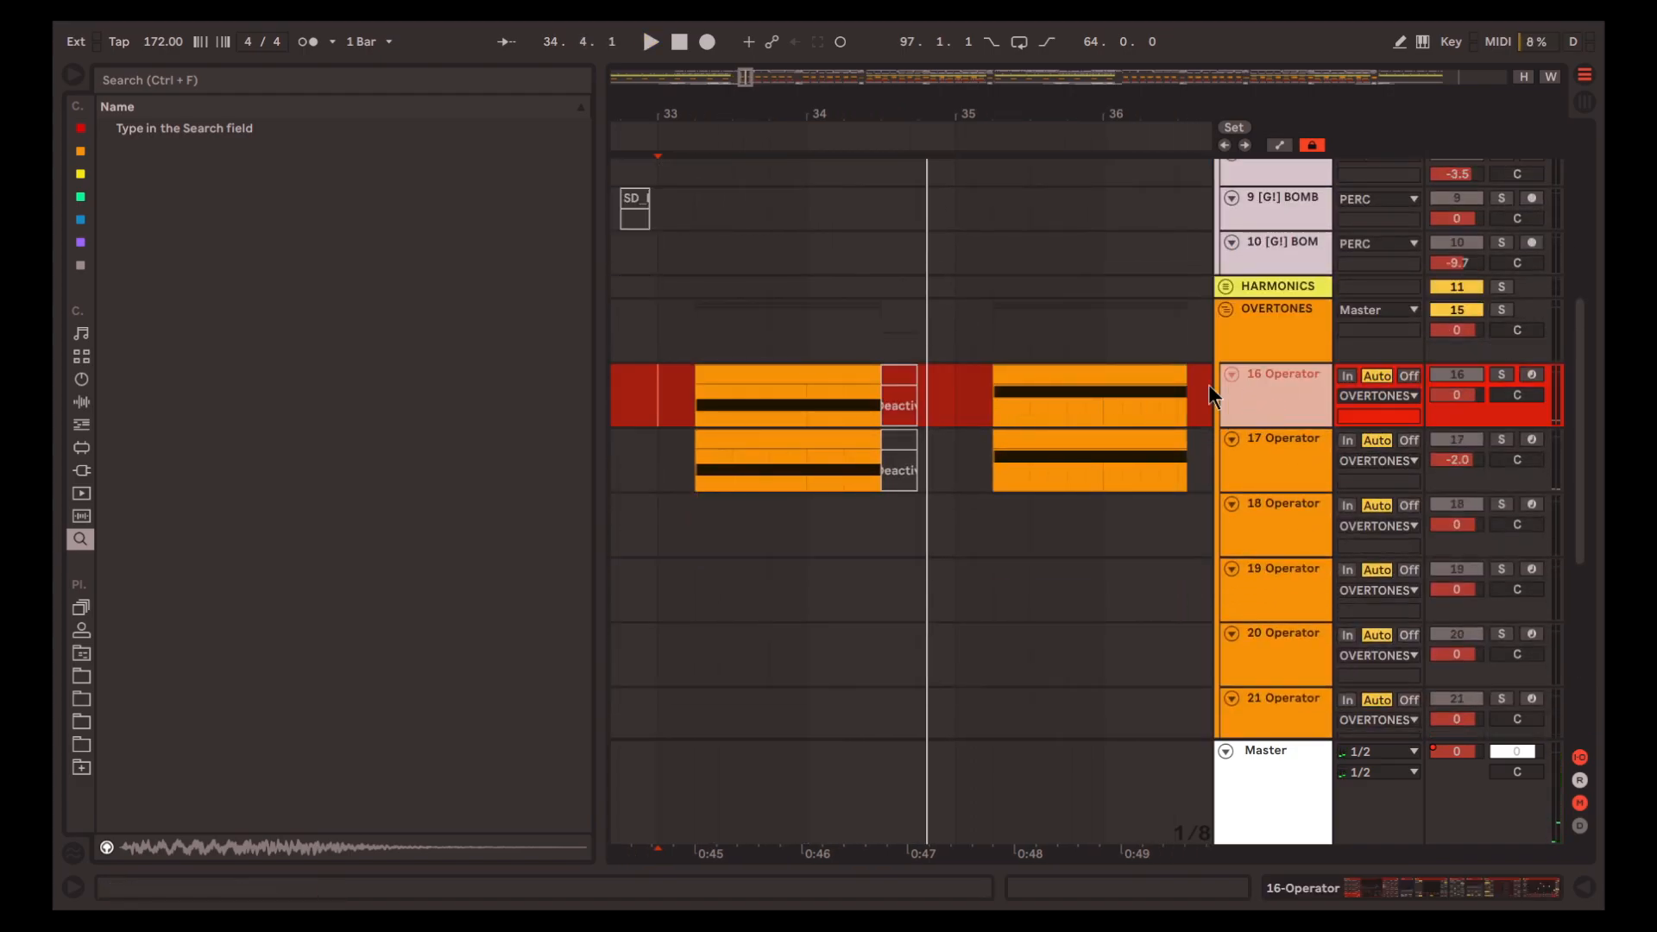
click(812, 370)
click(1398, 892)
key(space)
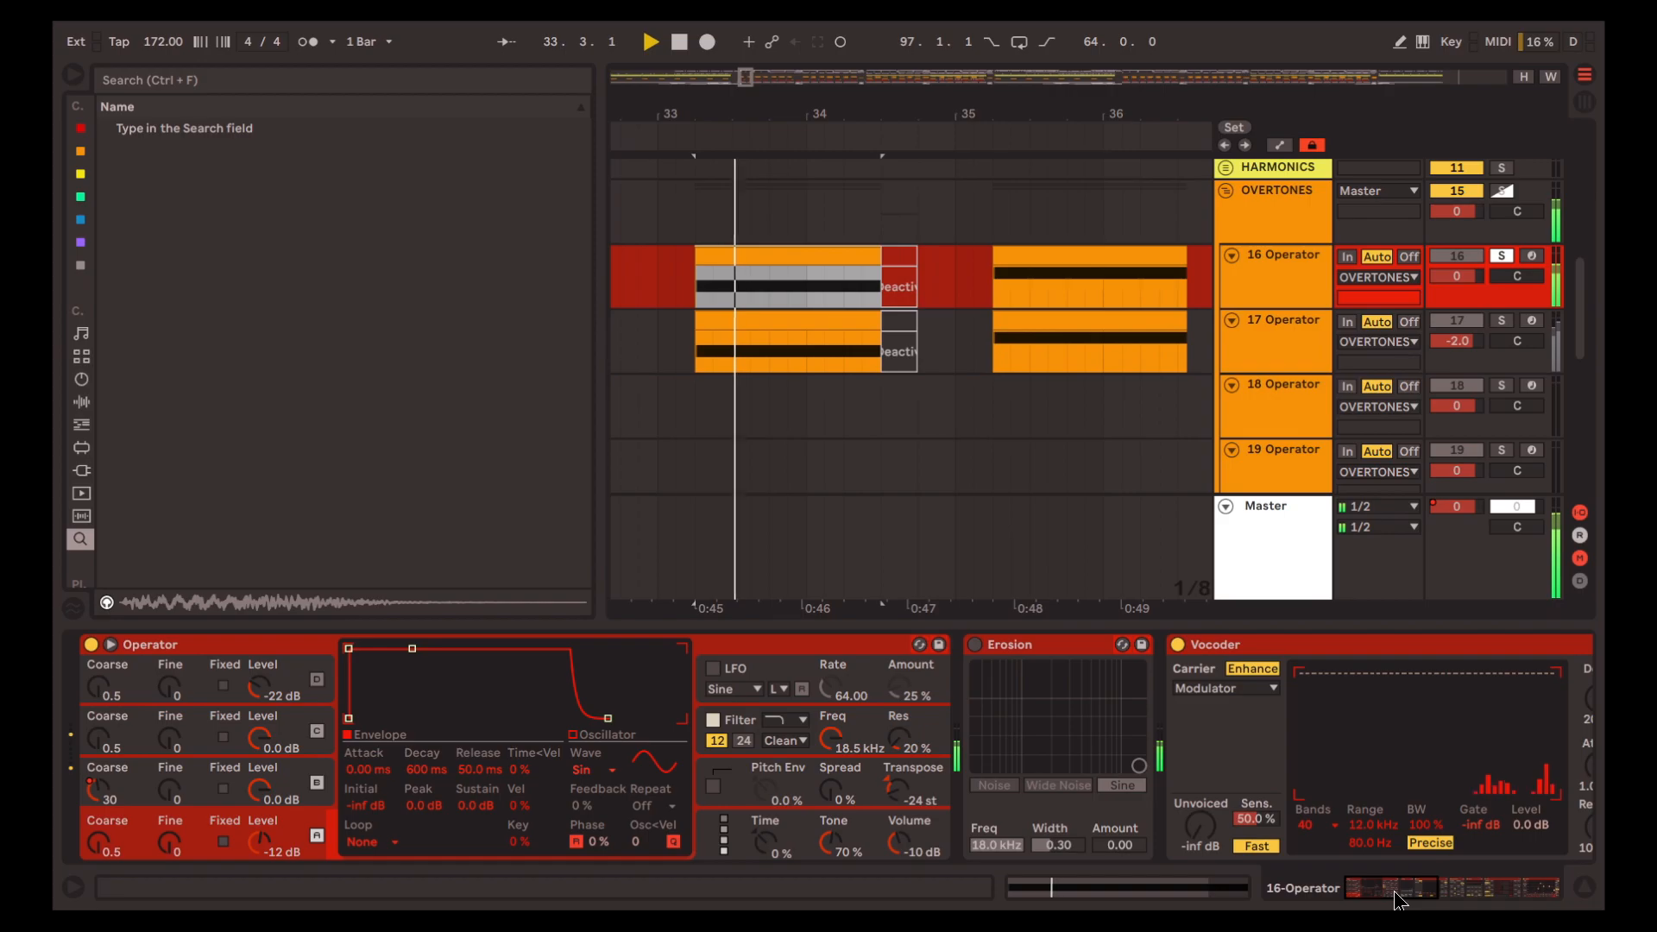
Turn off all devices in track 16's chain, re-enable only Operator and play the clip from 33.2.1
click(741, 649)
drag(1412, 886, 1002, 860)
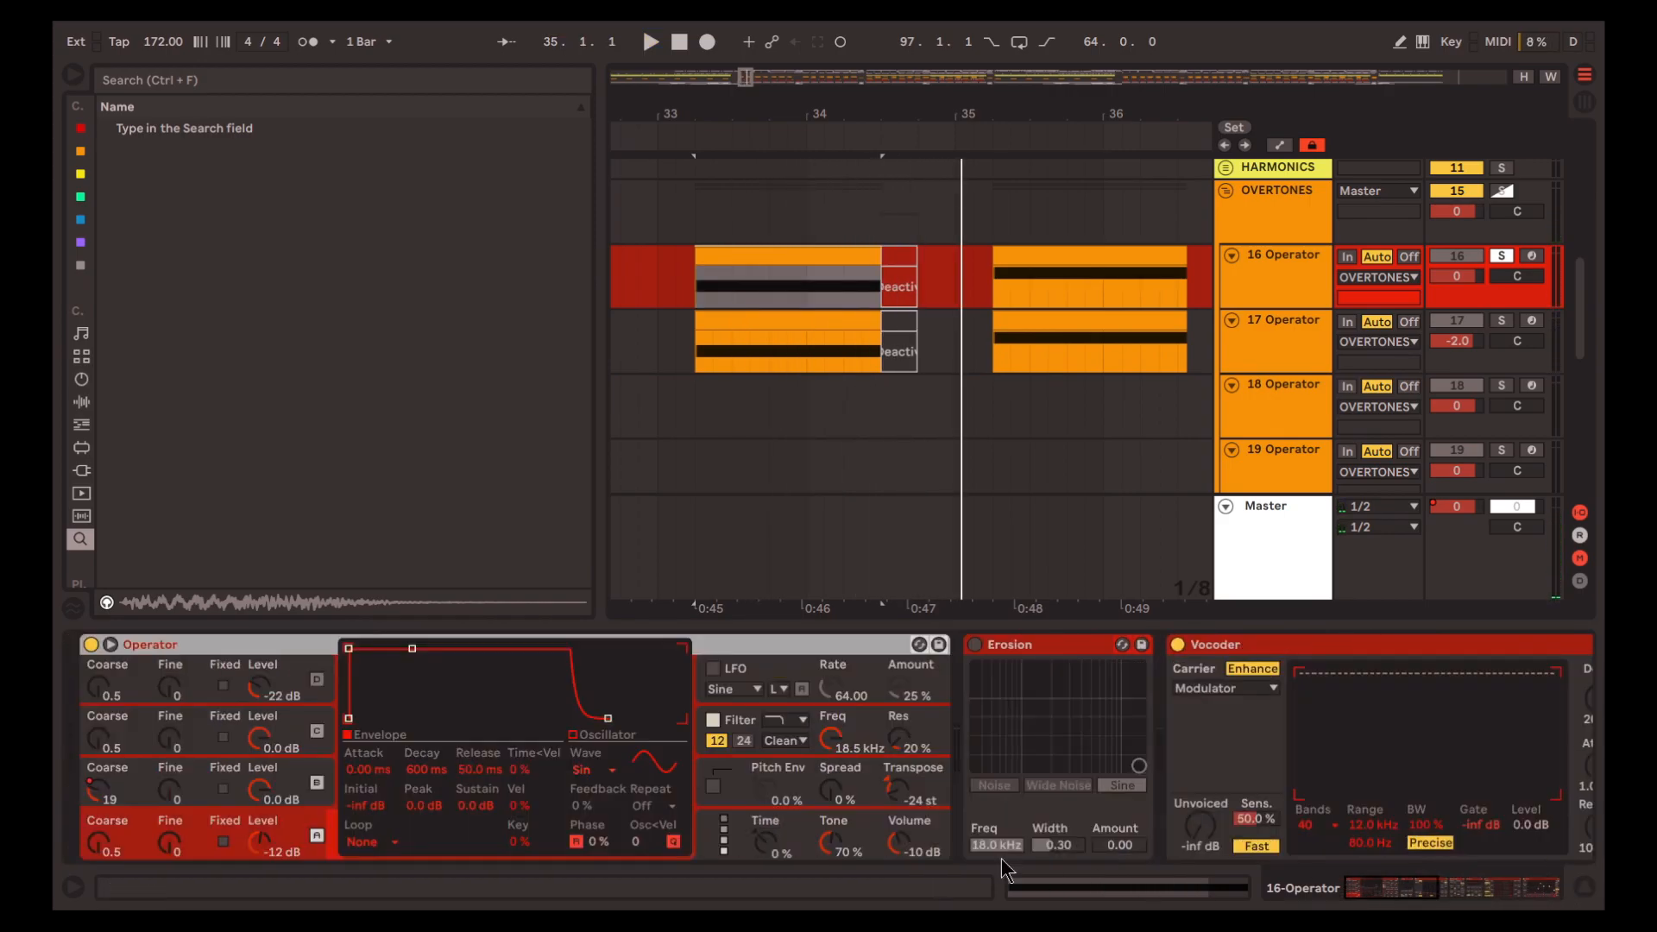
click(1056, 644)
key(0)
click(825, 641)
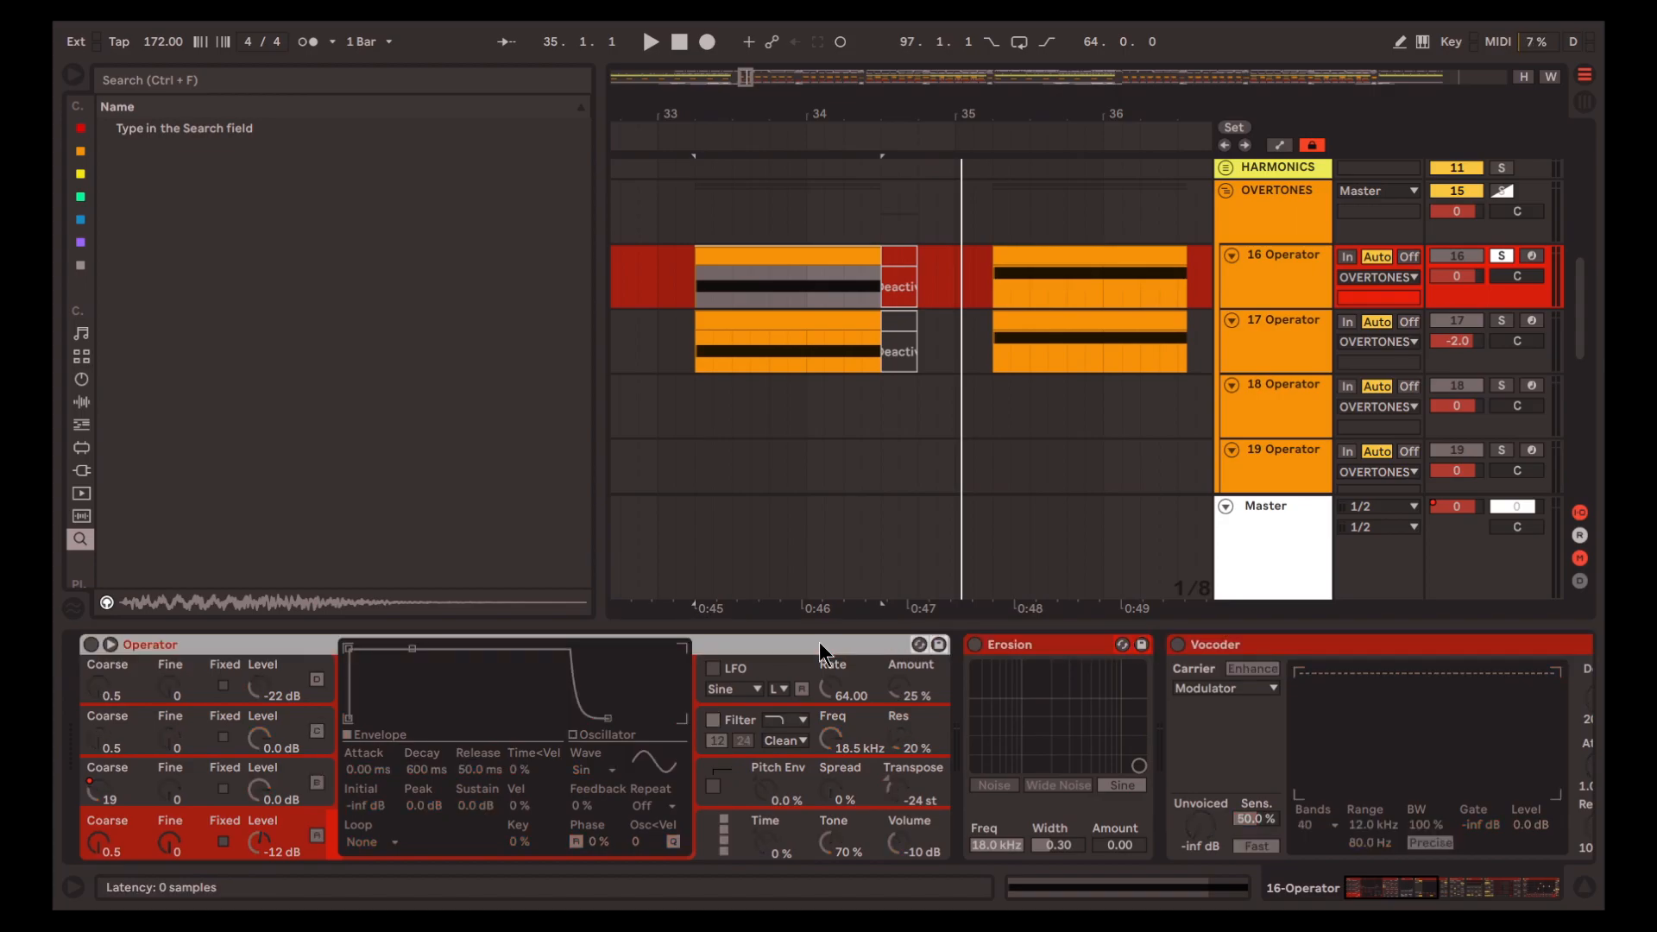
key(0)
key(space)
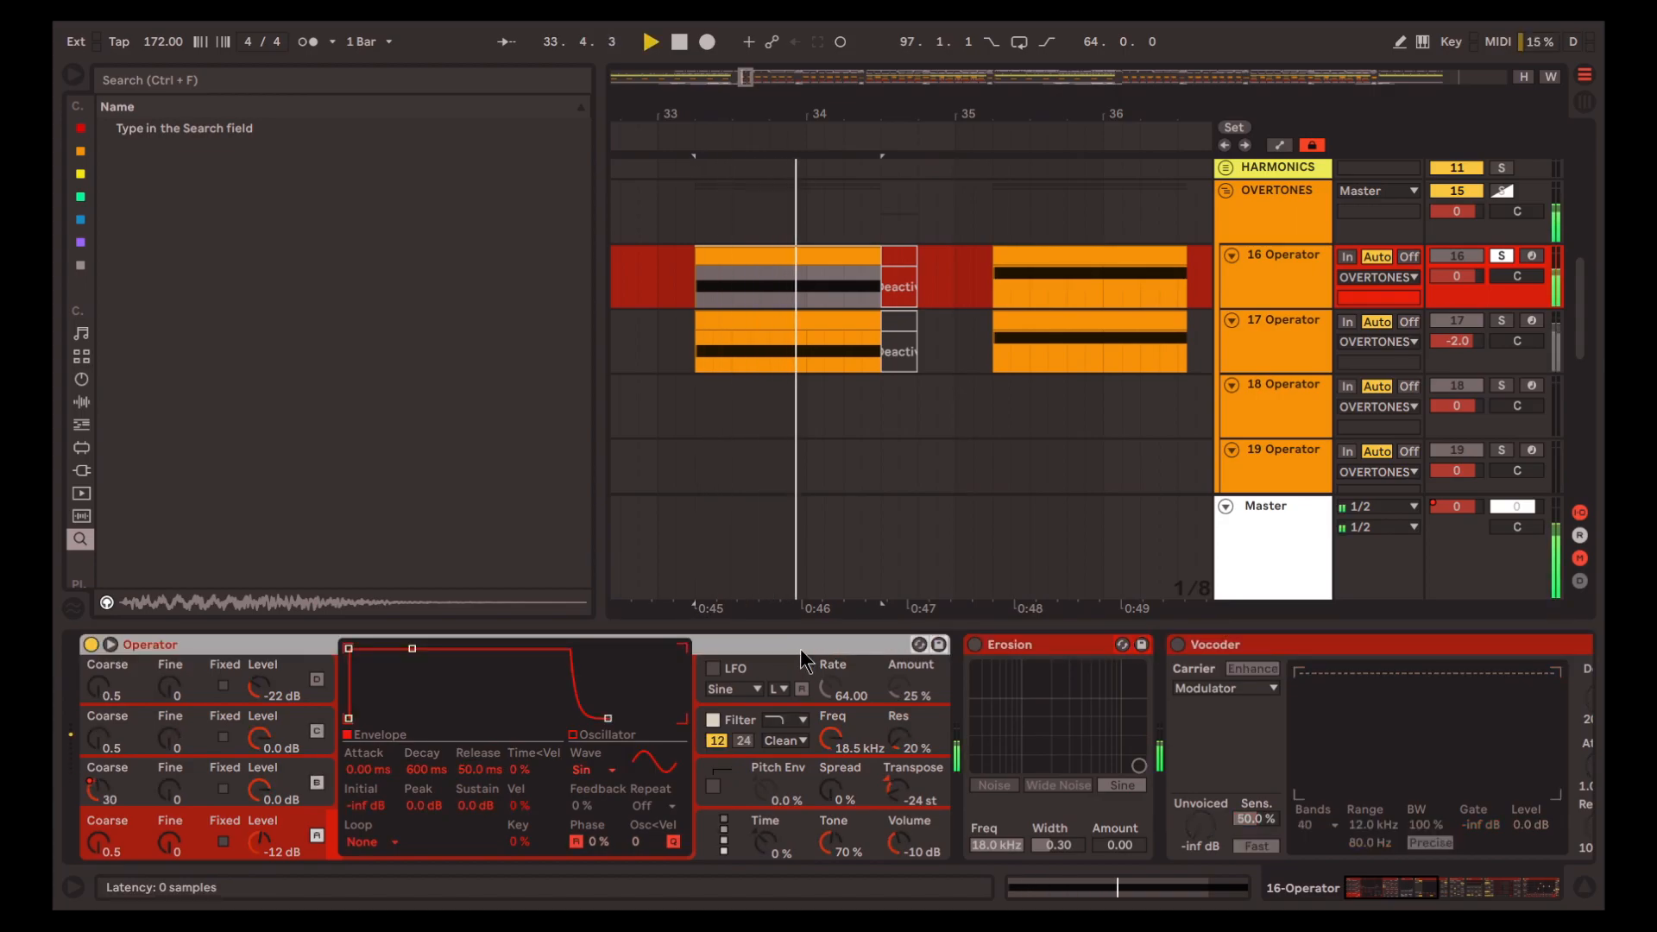
Return to track 21's clip at bar 65, solo the track and play the clip
scroll(942, 323, down, 4)
scroll(939, 328, up, 5)
scroll(921, 350, down, 8)
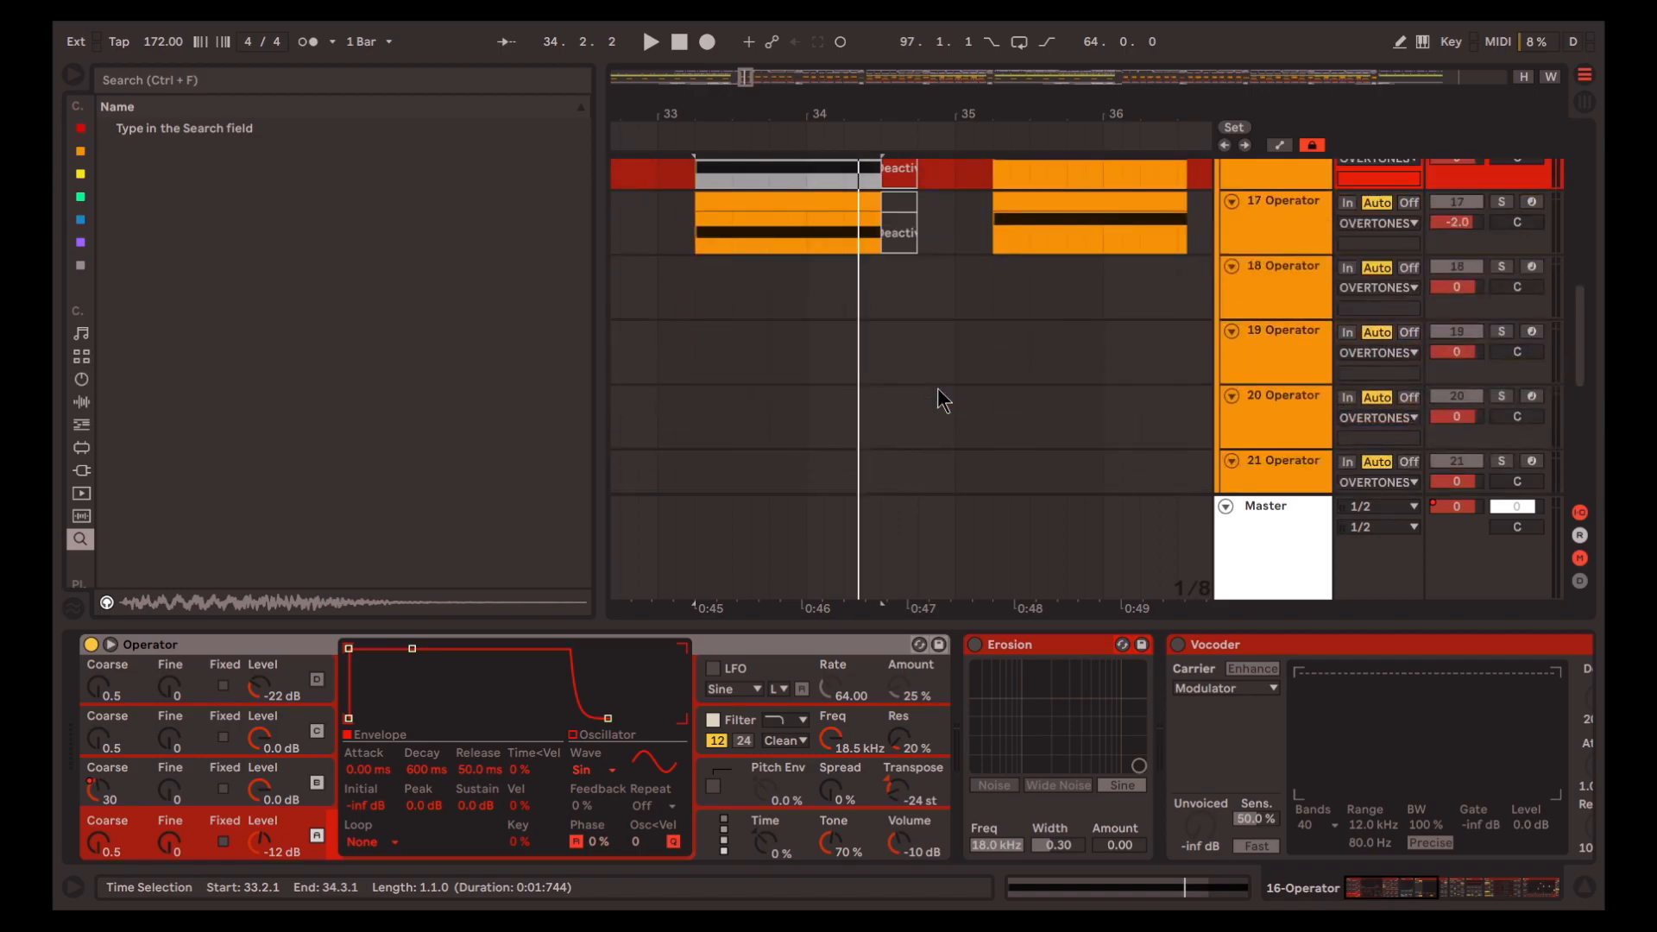
scroll(881, 333, down, 3)
scroll(901, 260, down, 5)
scroll(961, 322, up, 3)
scroll(949, 322, right, 4)
scroll(944, 322, down, 1)
scroll(984, 324, up, 5)
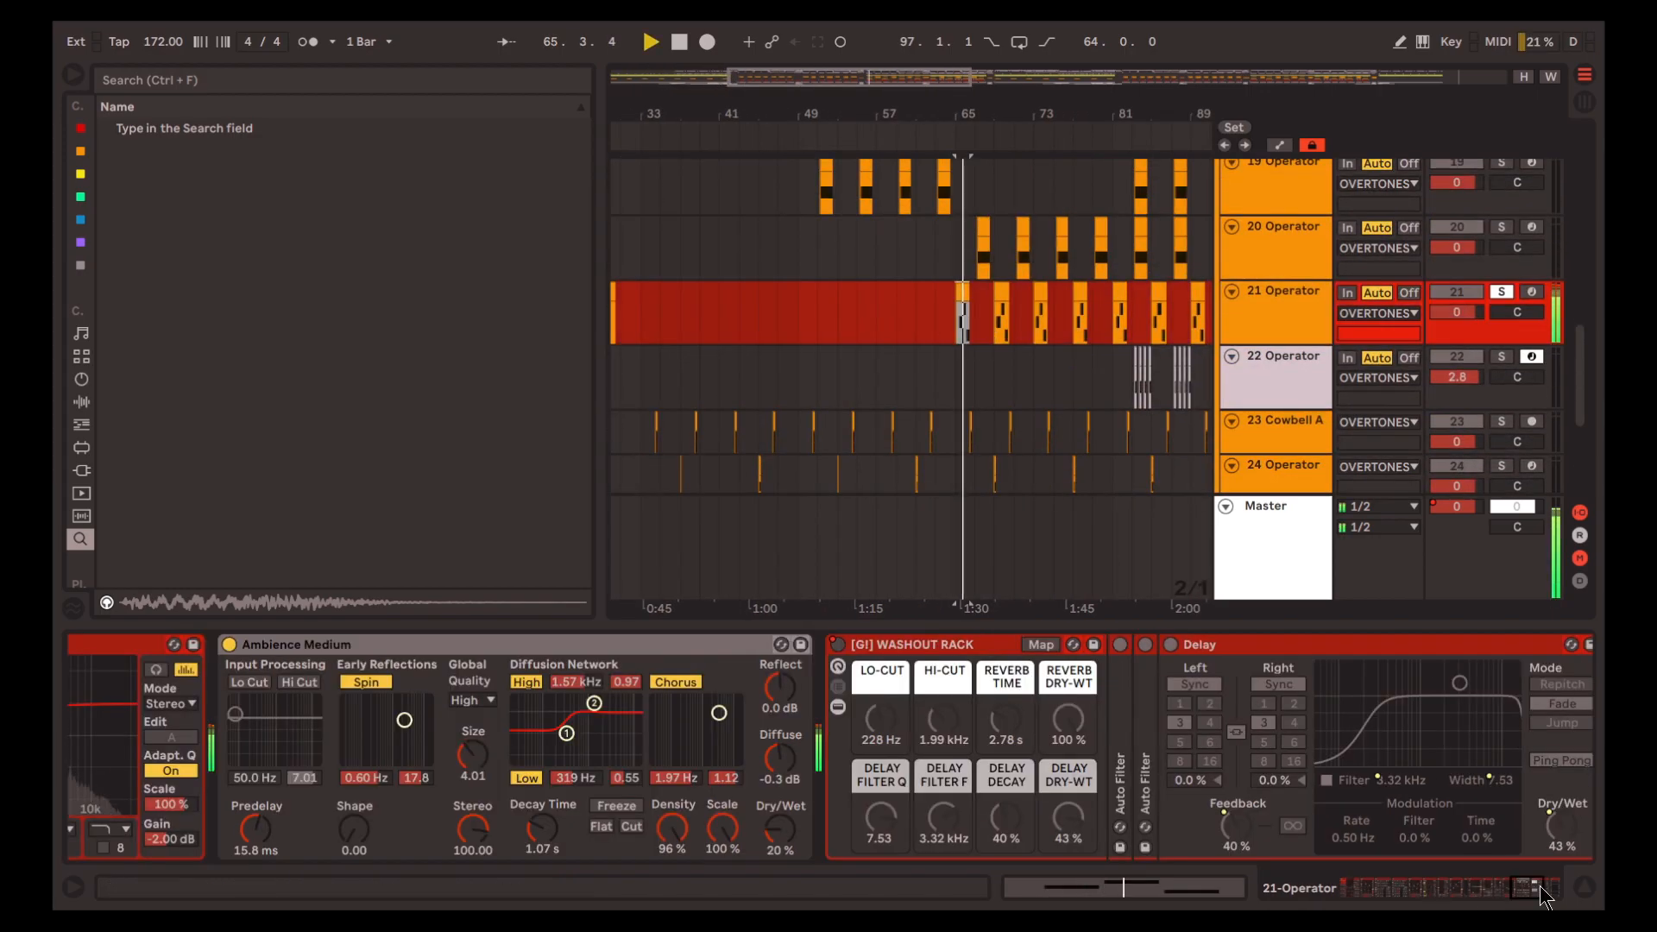
Show Operator at the start of track 21's device chain, stop playback and return to track 16
drag(1450, 887, 961, 876)
key(space)
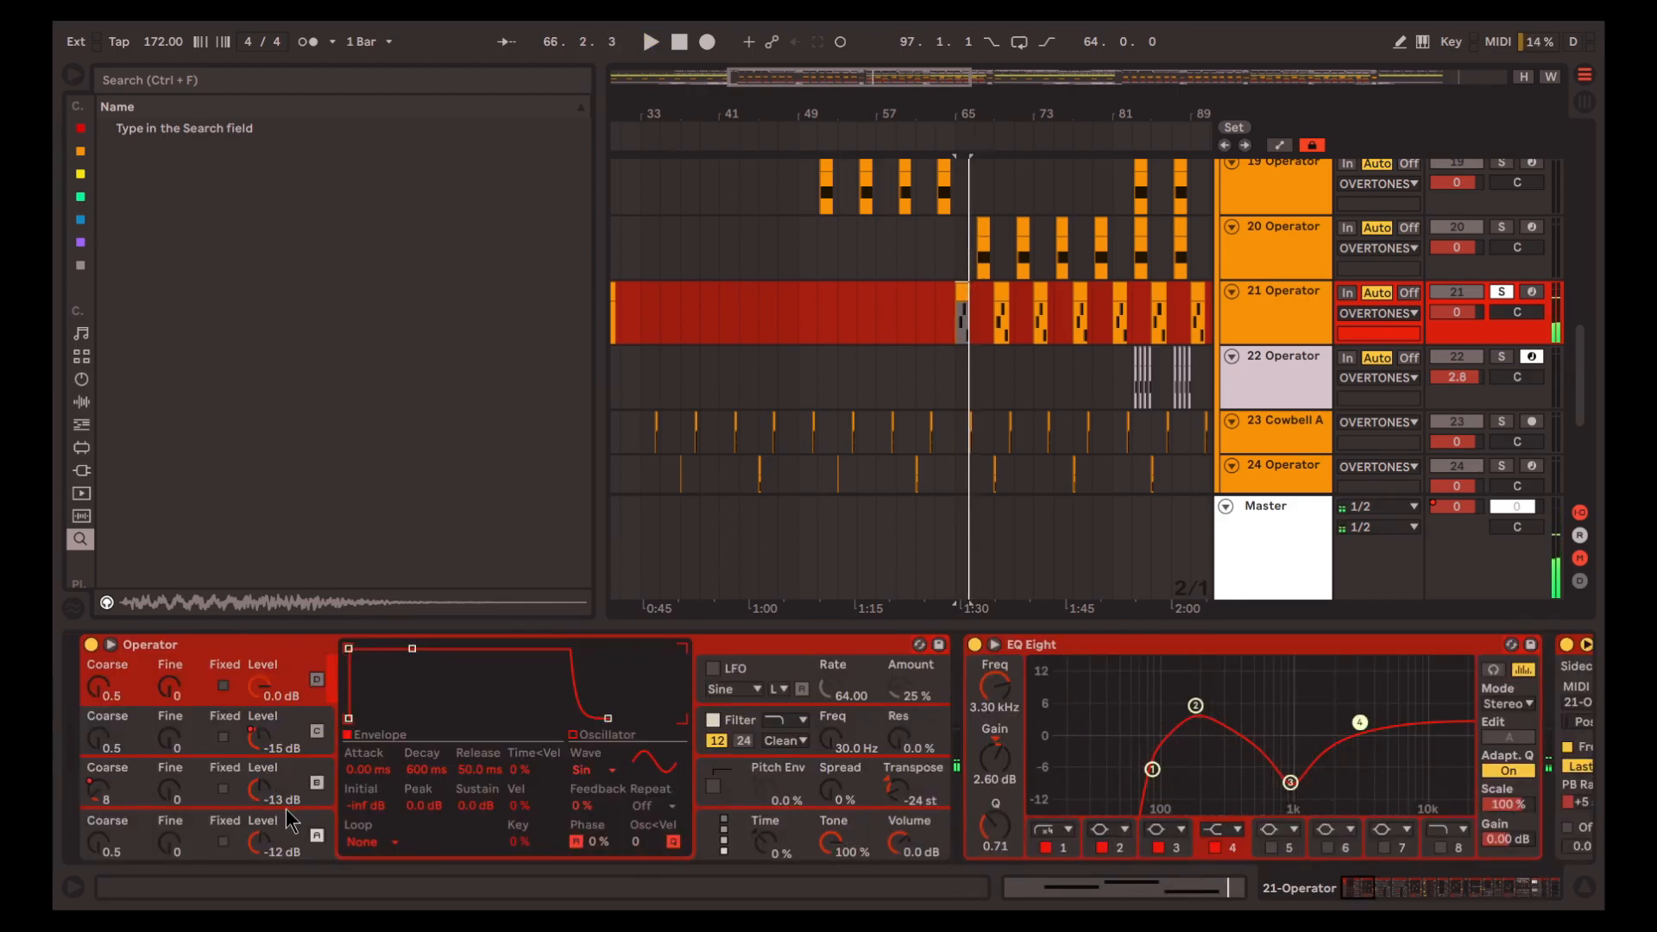
key(Up)
key(Up)
key(Up)
key(Up)
key(Up)
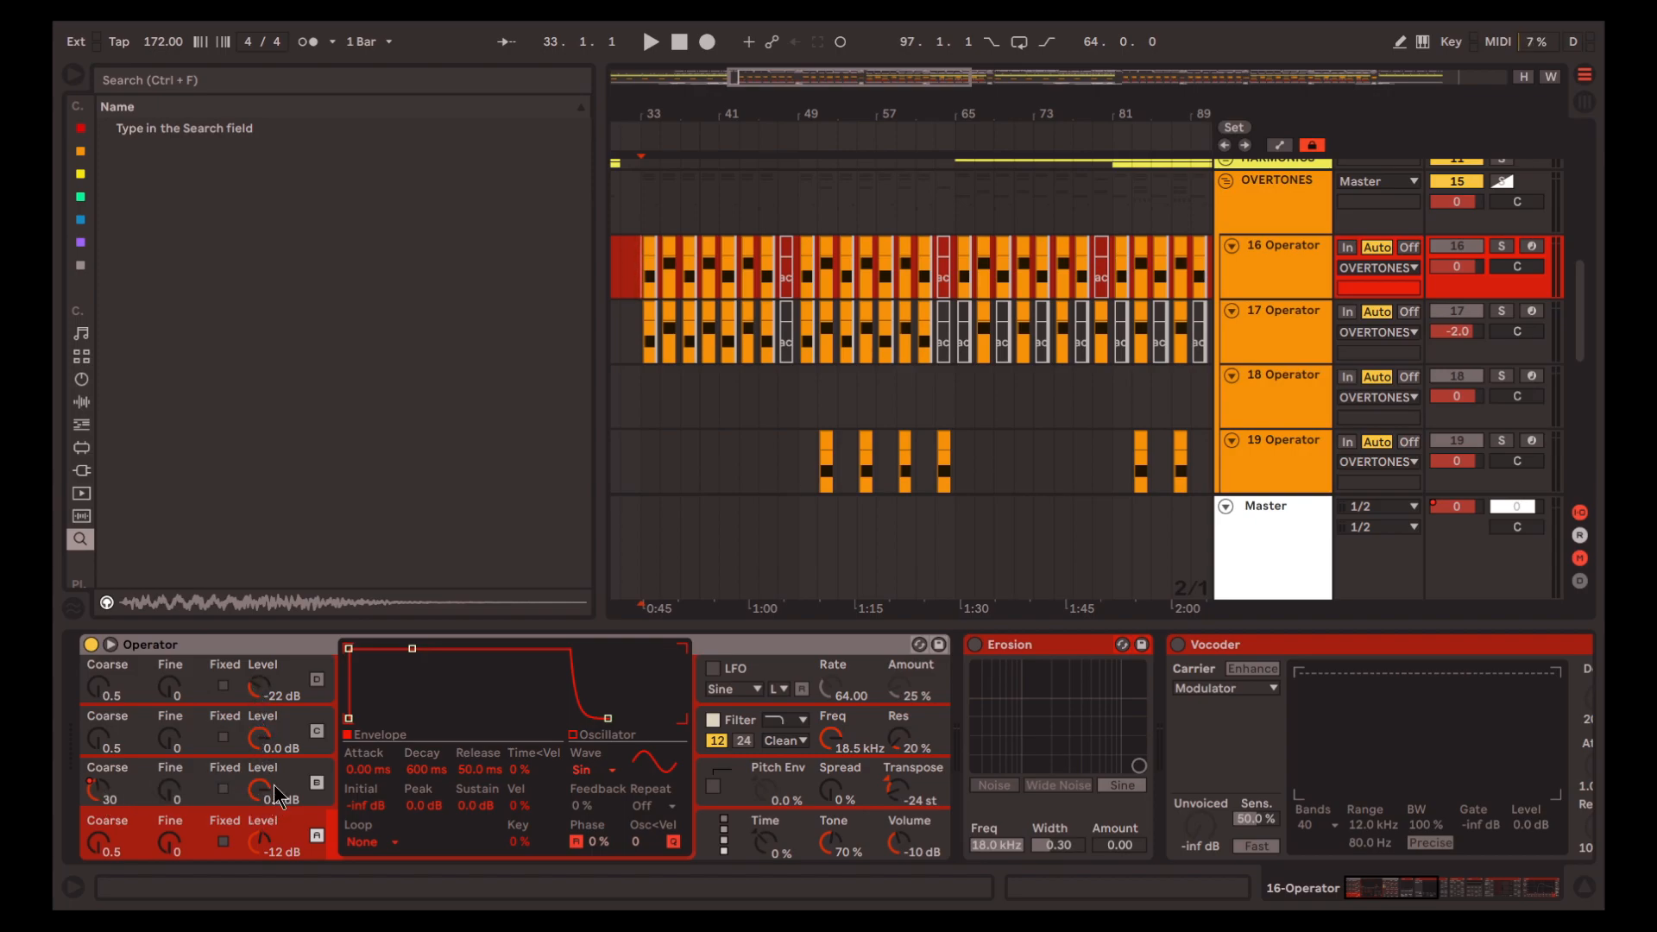
Solo track 16, display its Operator B Coarse automation lane and play the automation from bar 33
scroll(650, 288, up, 4)
scroll(650, 298, left, 3)
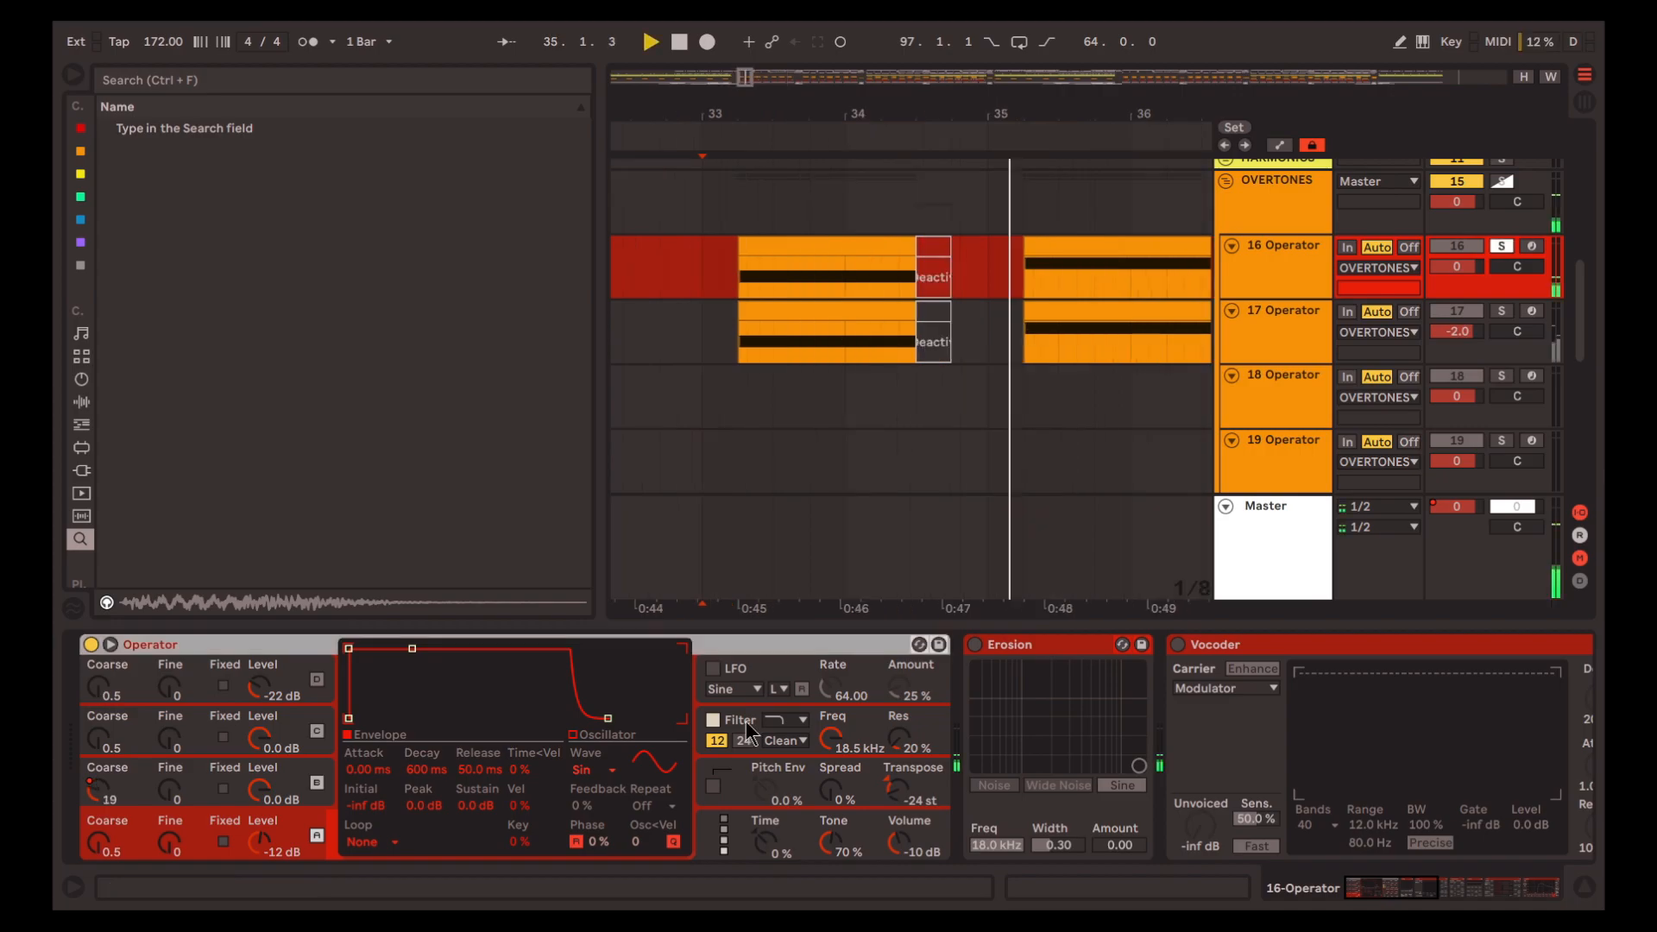
click(756, 686)
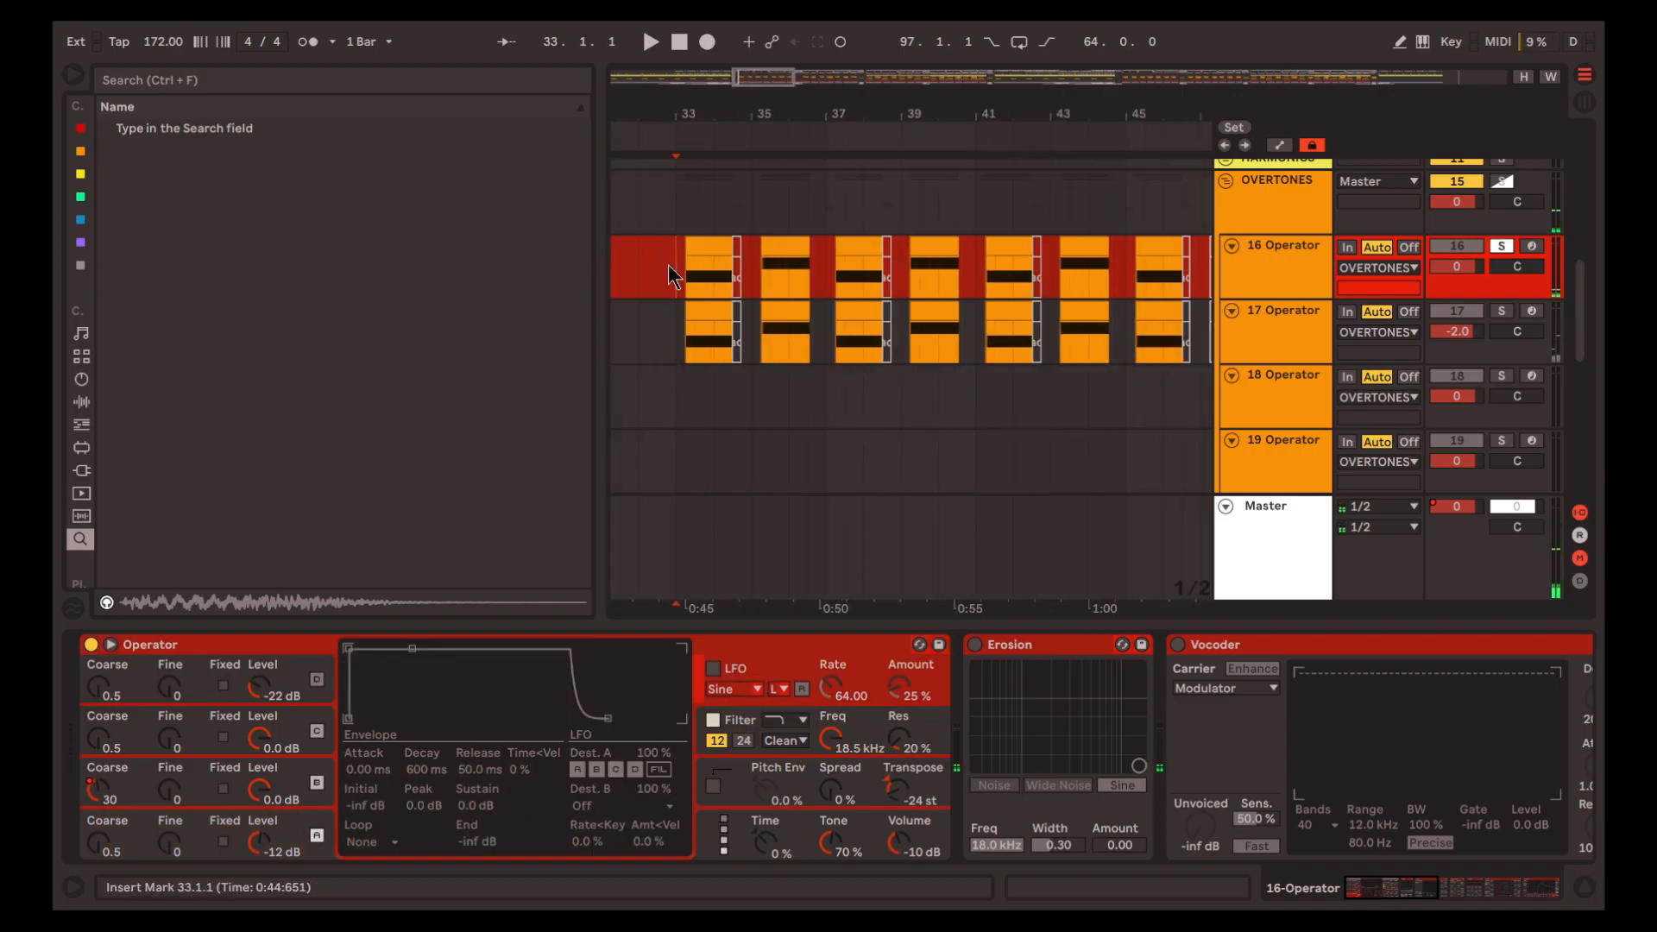
key(a)
right_click(97, 789)
click(147, 677)
key(space)
scroll(792, 343, down, 3)
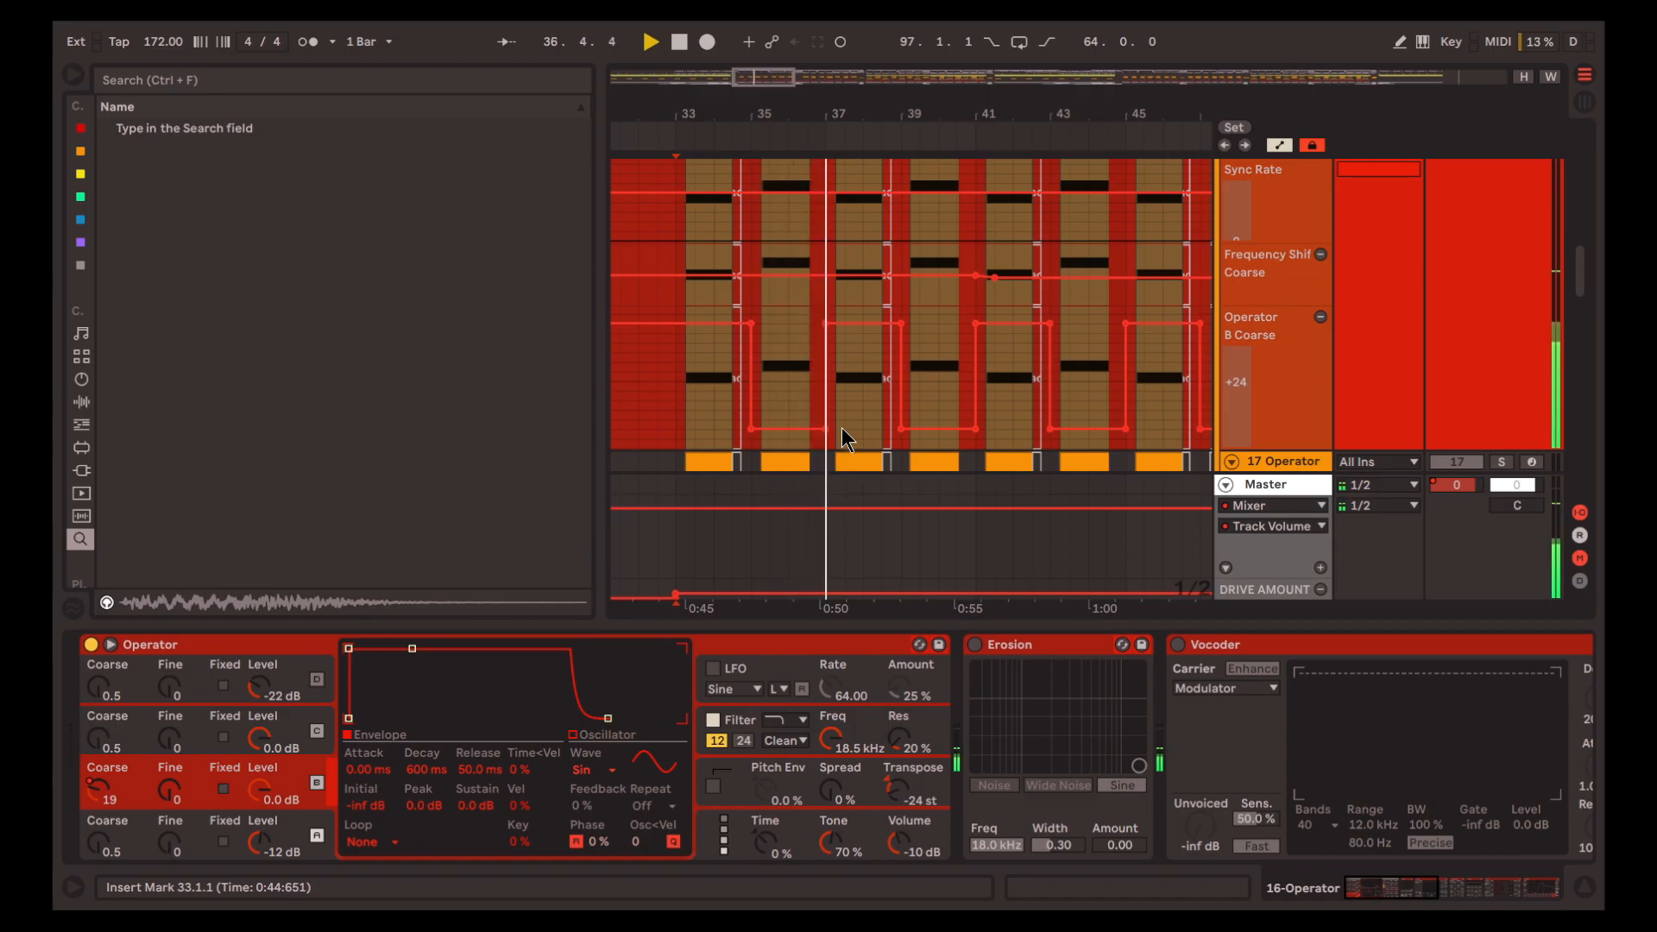
scroll(857, 438, left, 1)
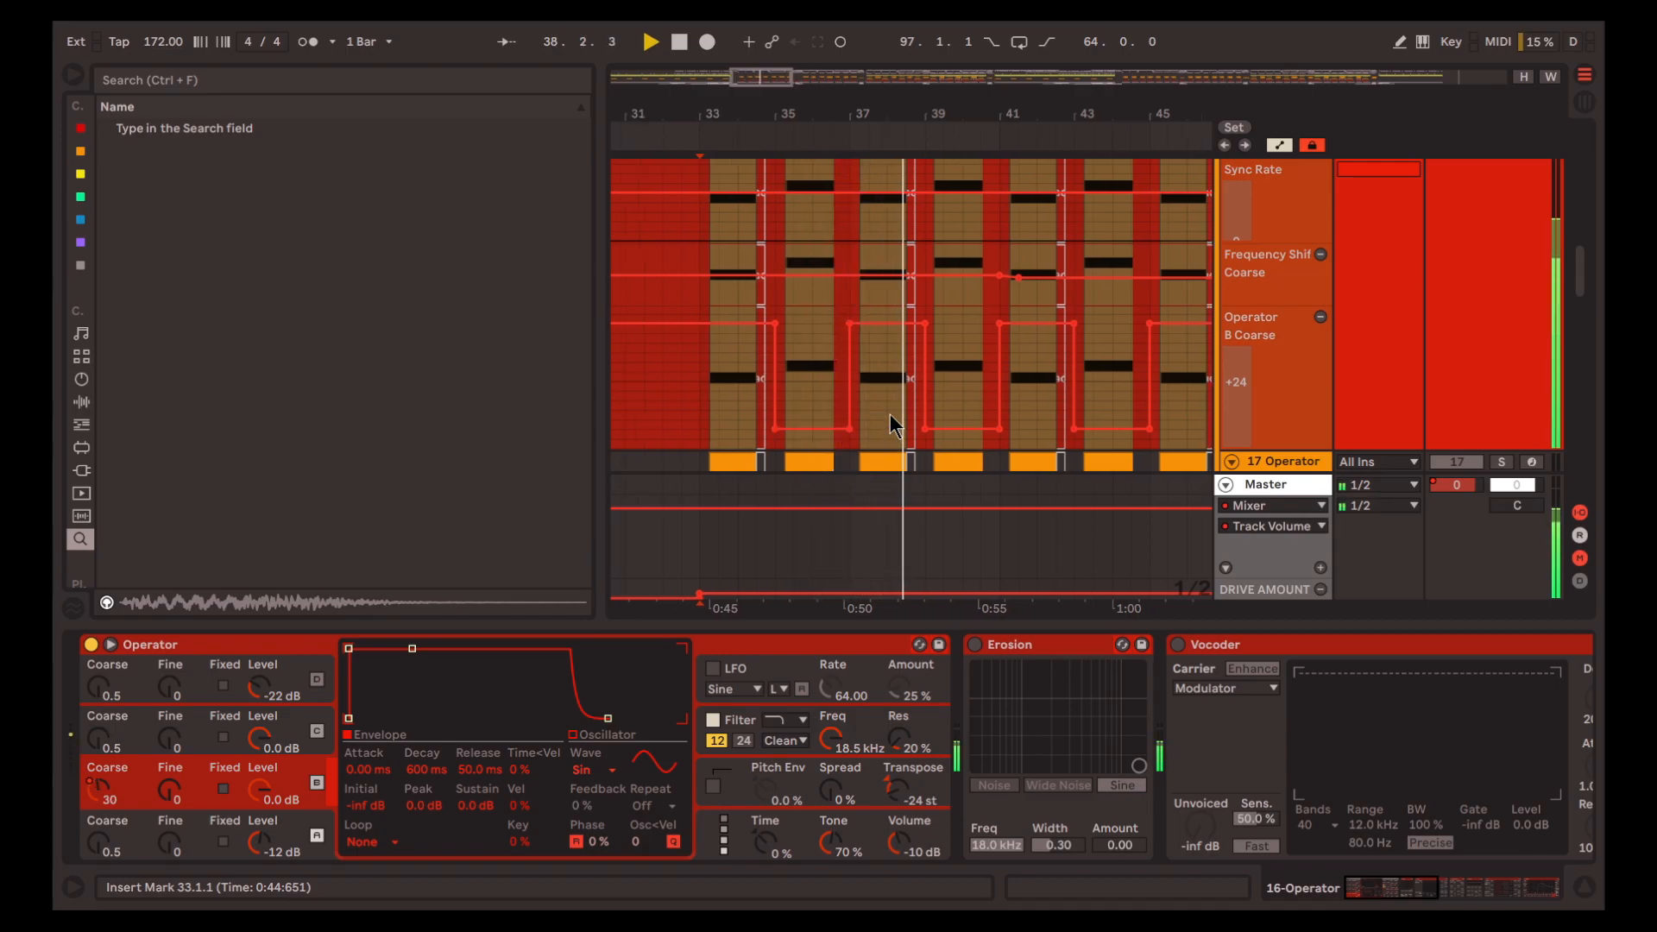
key(space)
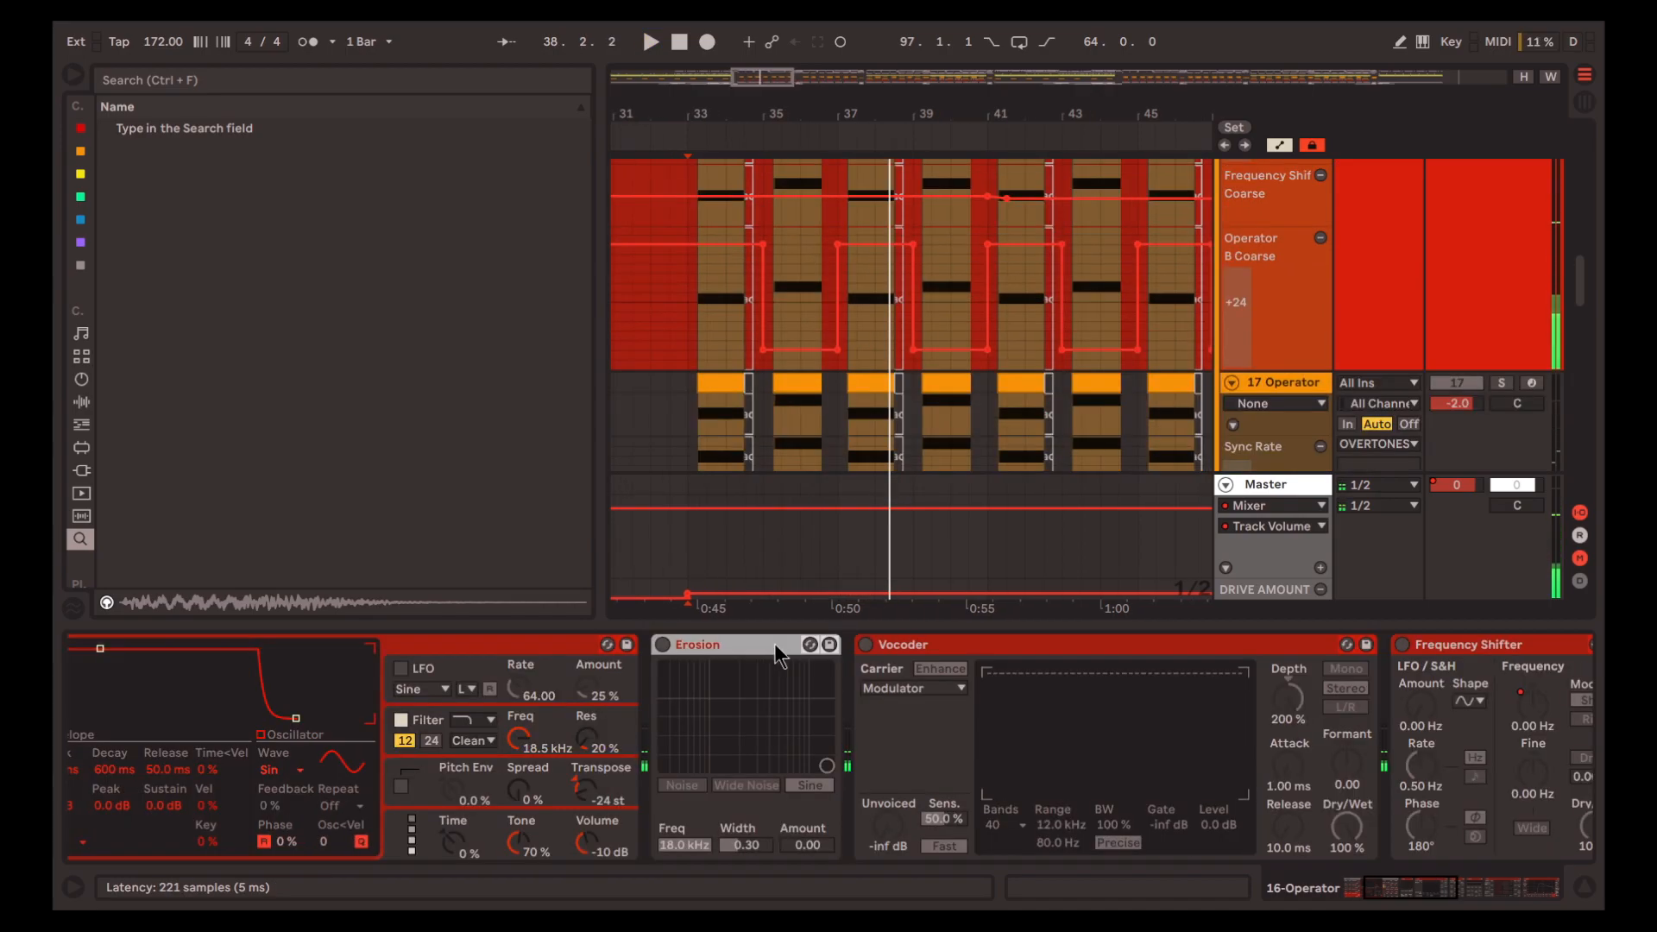
Delete the disabled Erosion from track 16's chain, enable Vocoder and play from bar 33
key(Delete)
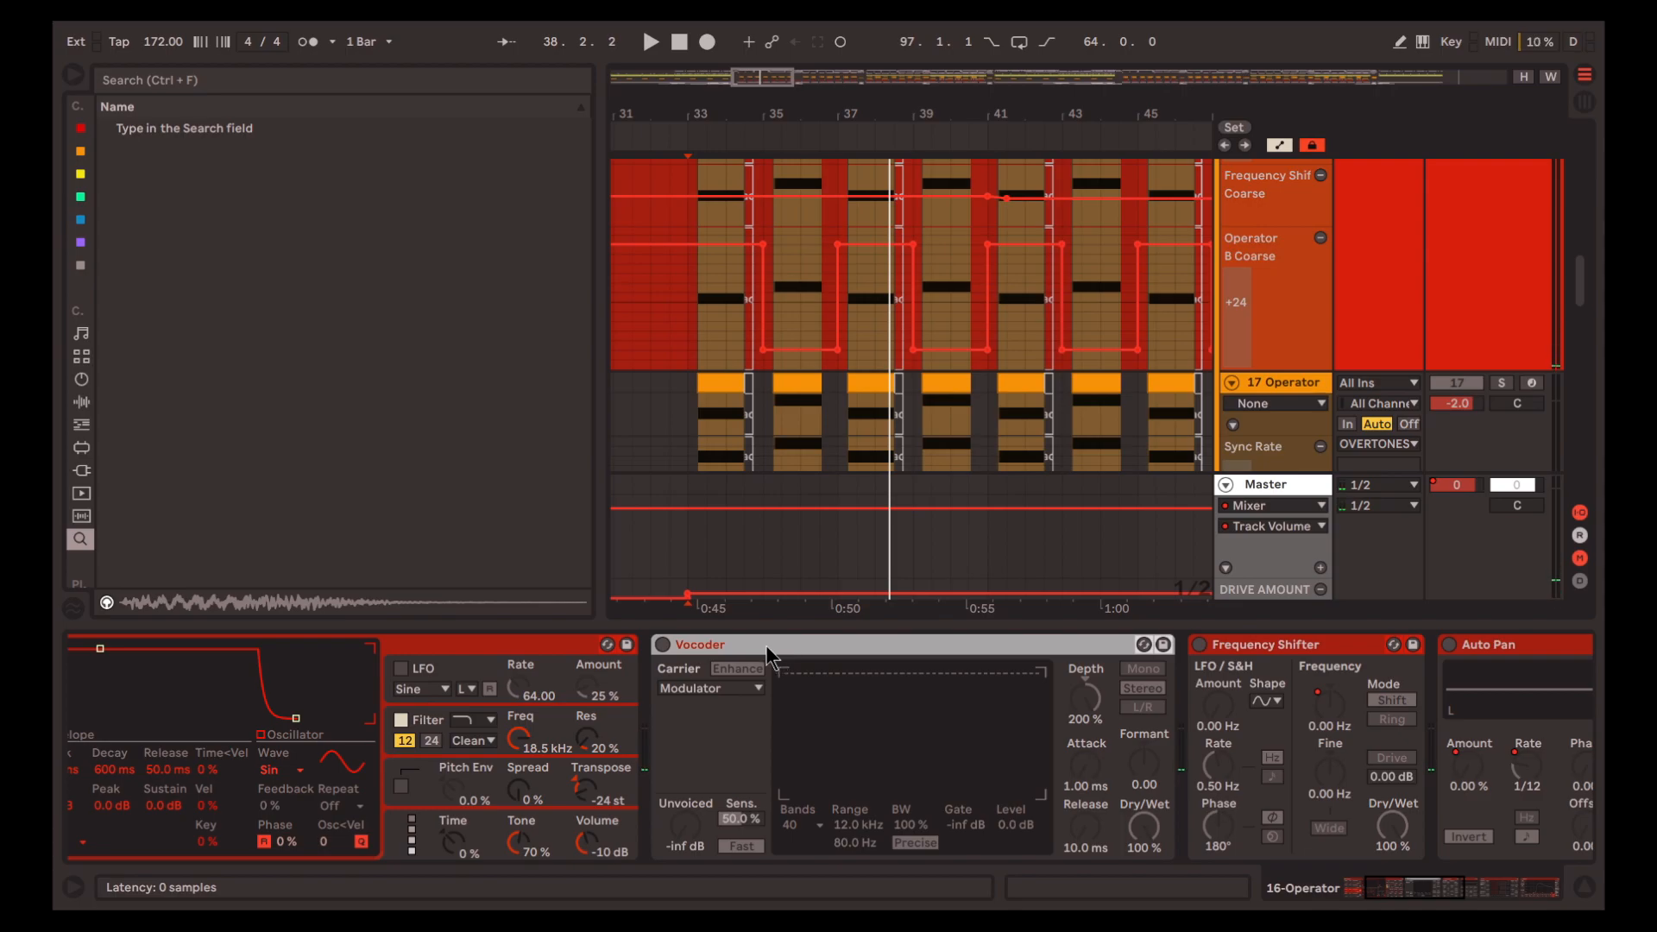
key(0)
key(space)
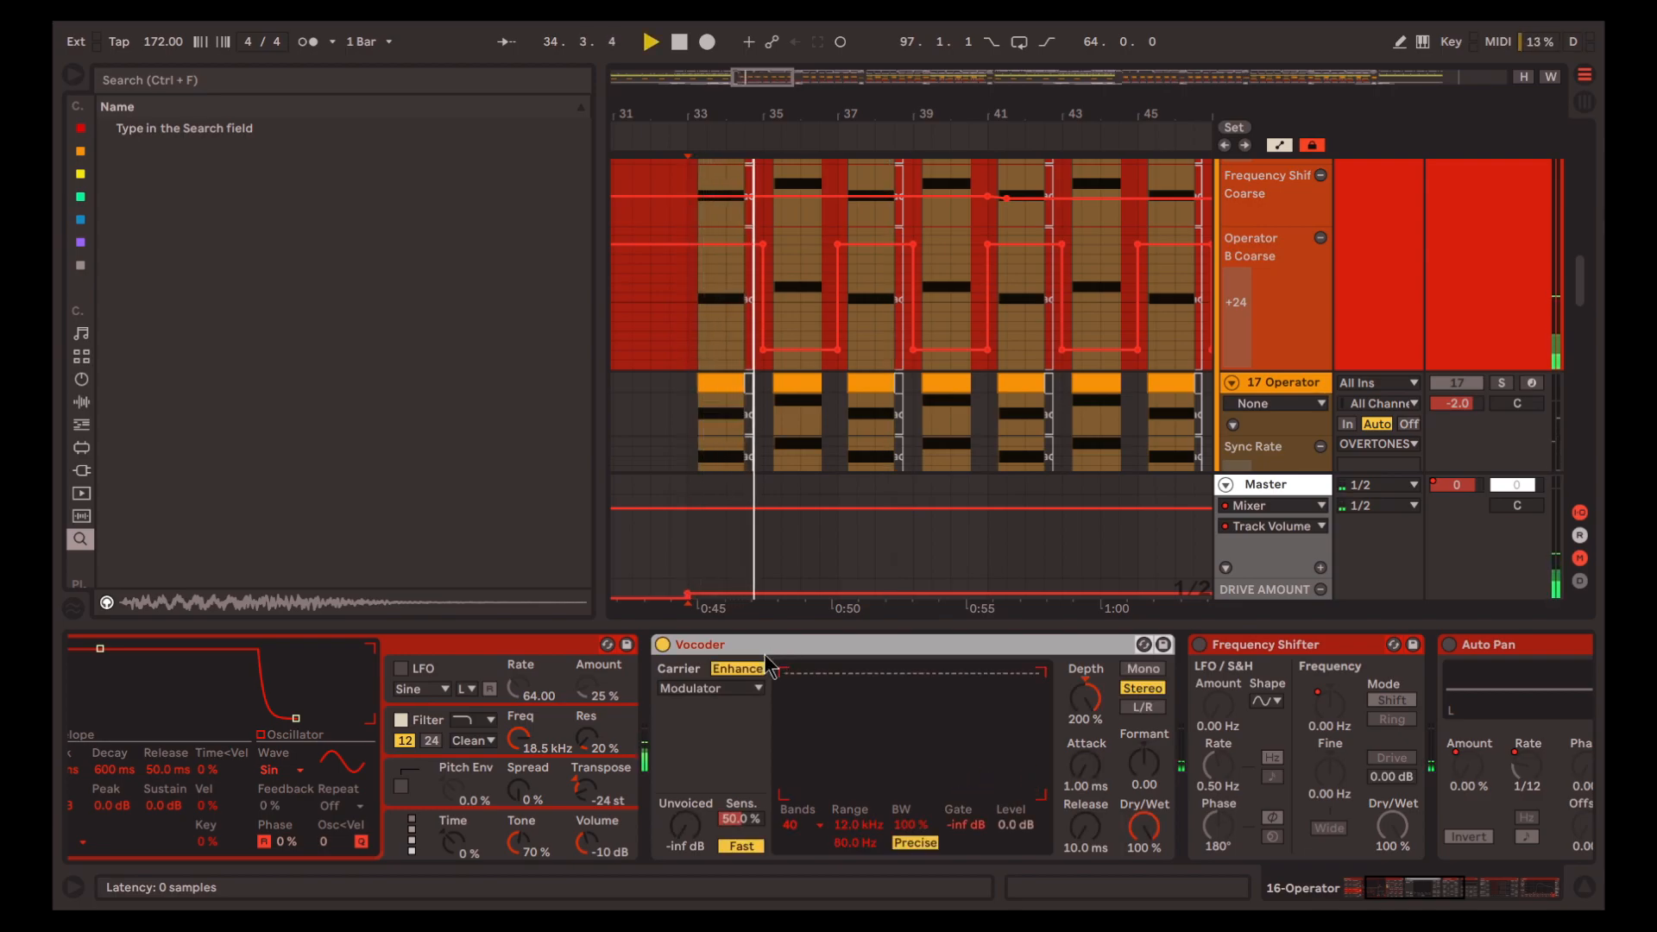
key(space)
Examine the Vocoder's carrier setting on track 16, keep Modulator and replay from bar 33
scroll(768, 669, right, 5)
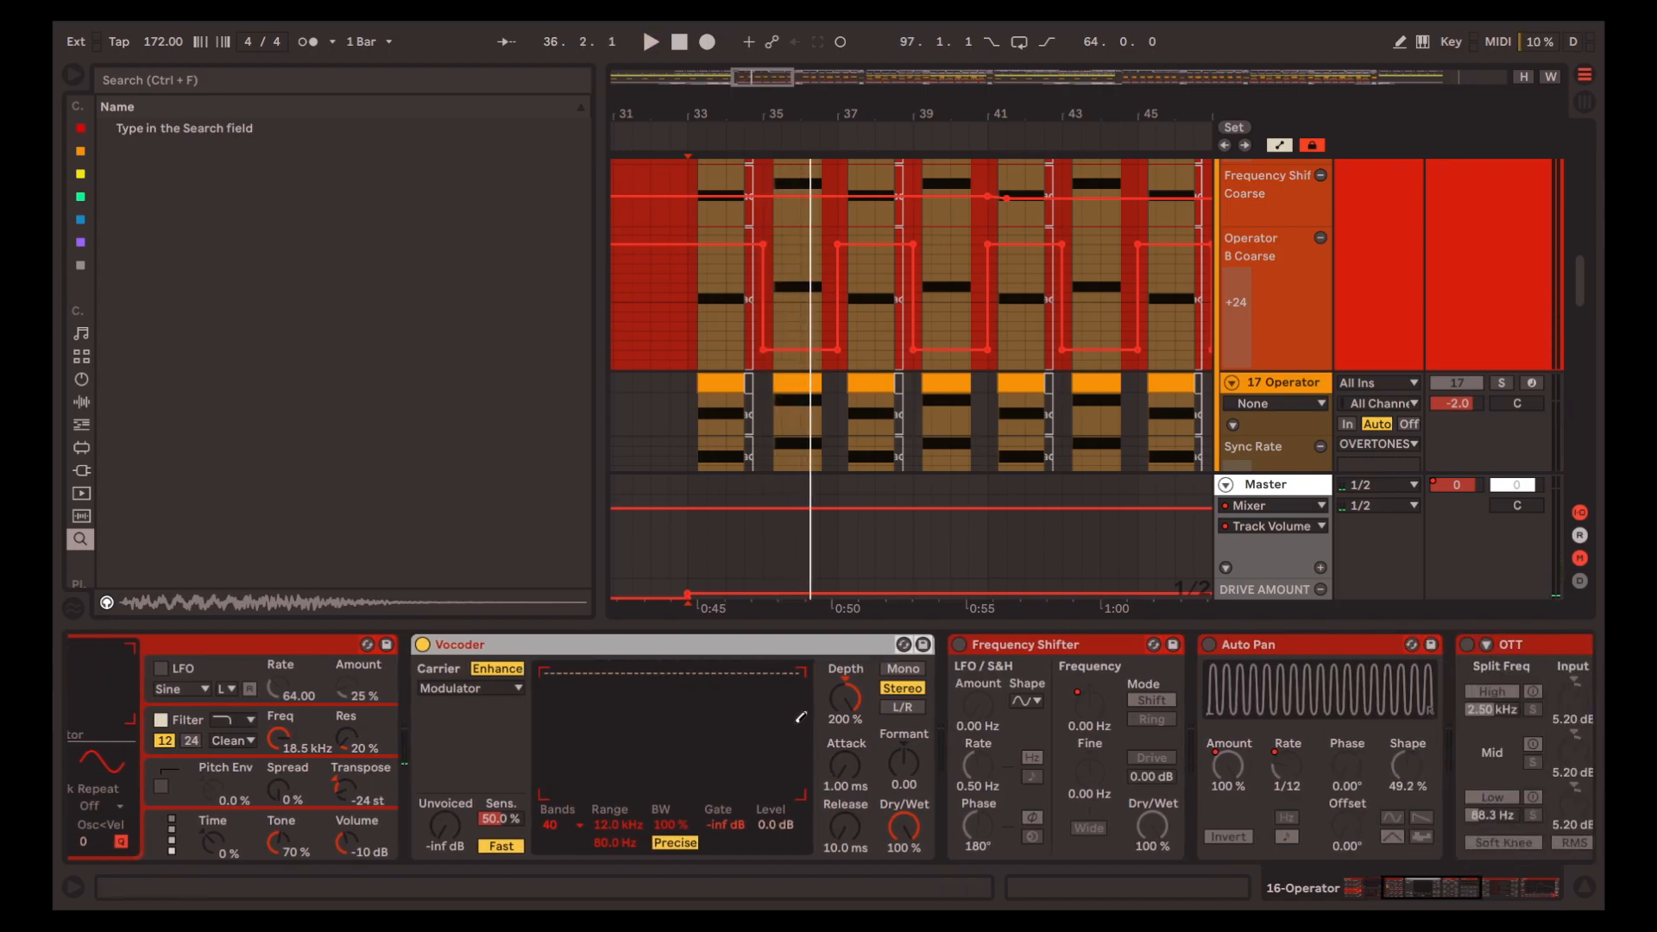
scroll(801, 716, right, 1)
key(space)
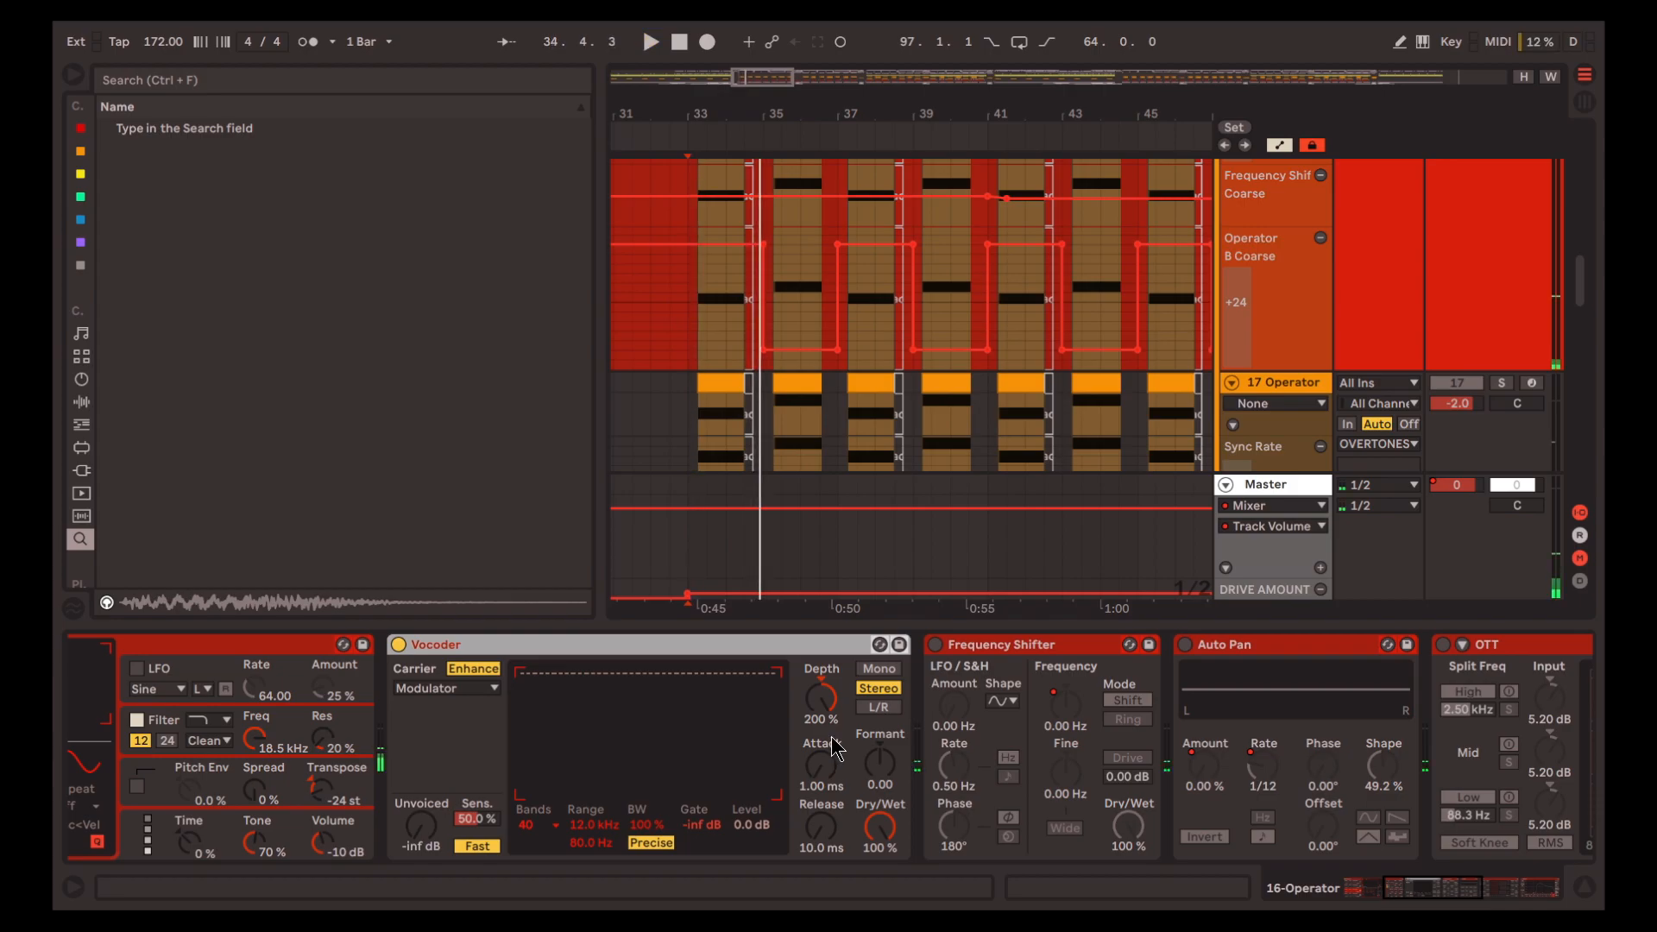
click(448, 699)
click(455, 753)
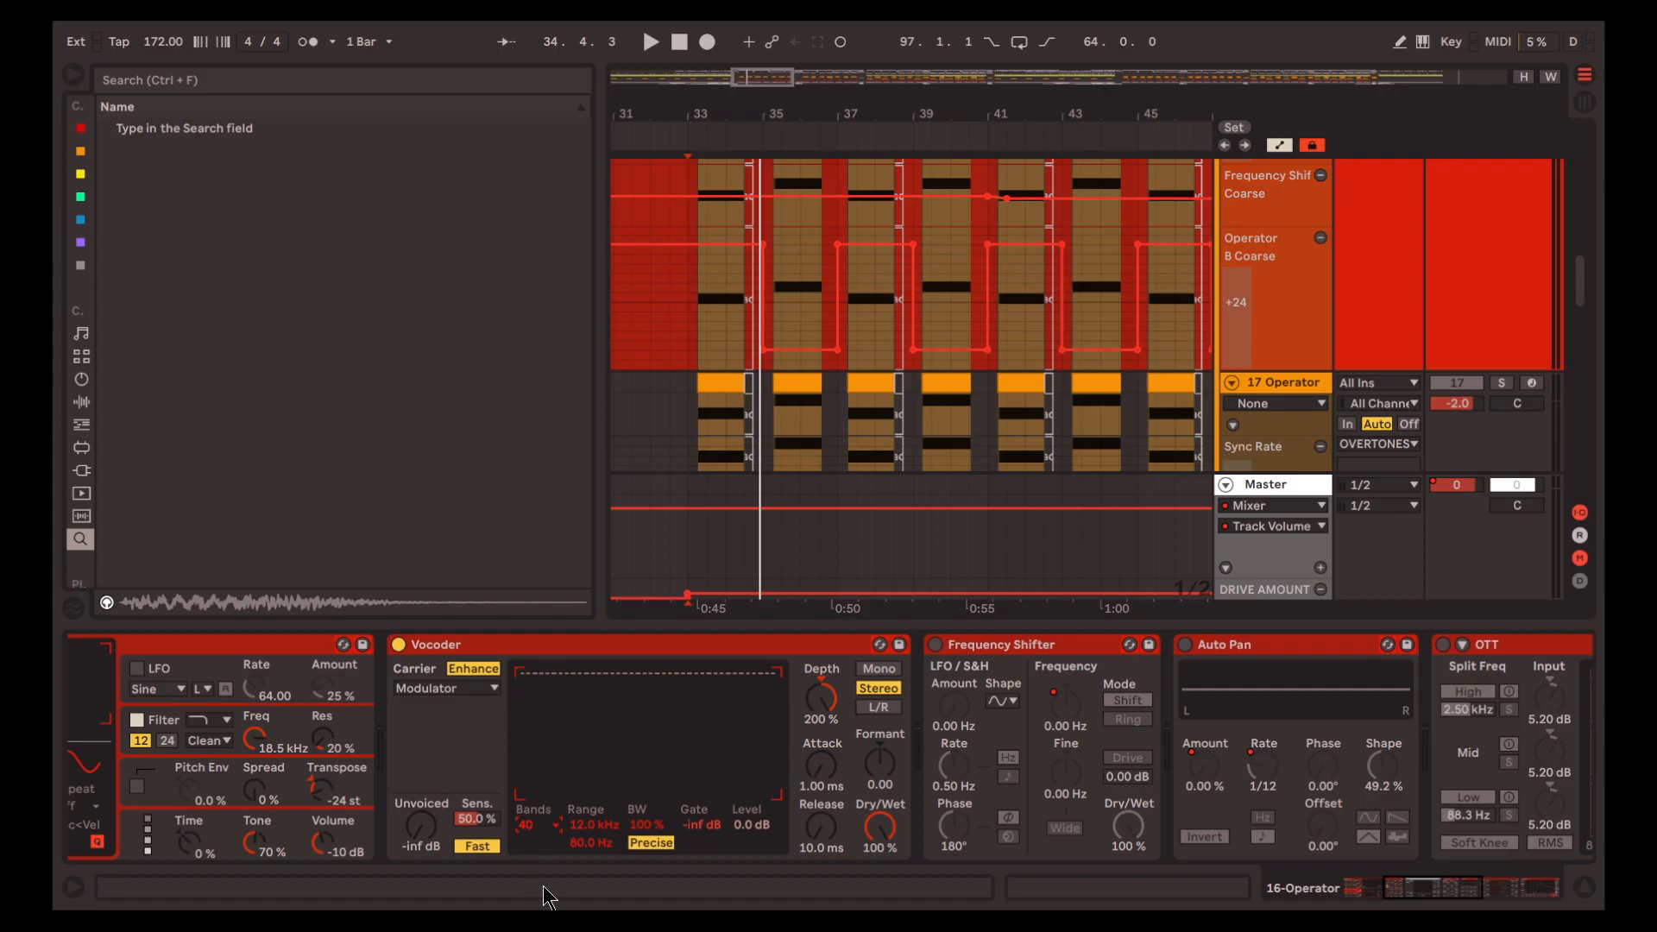
key(space)
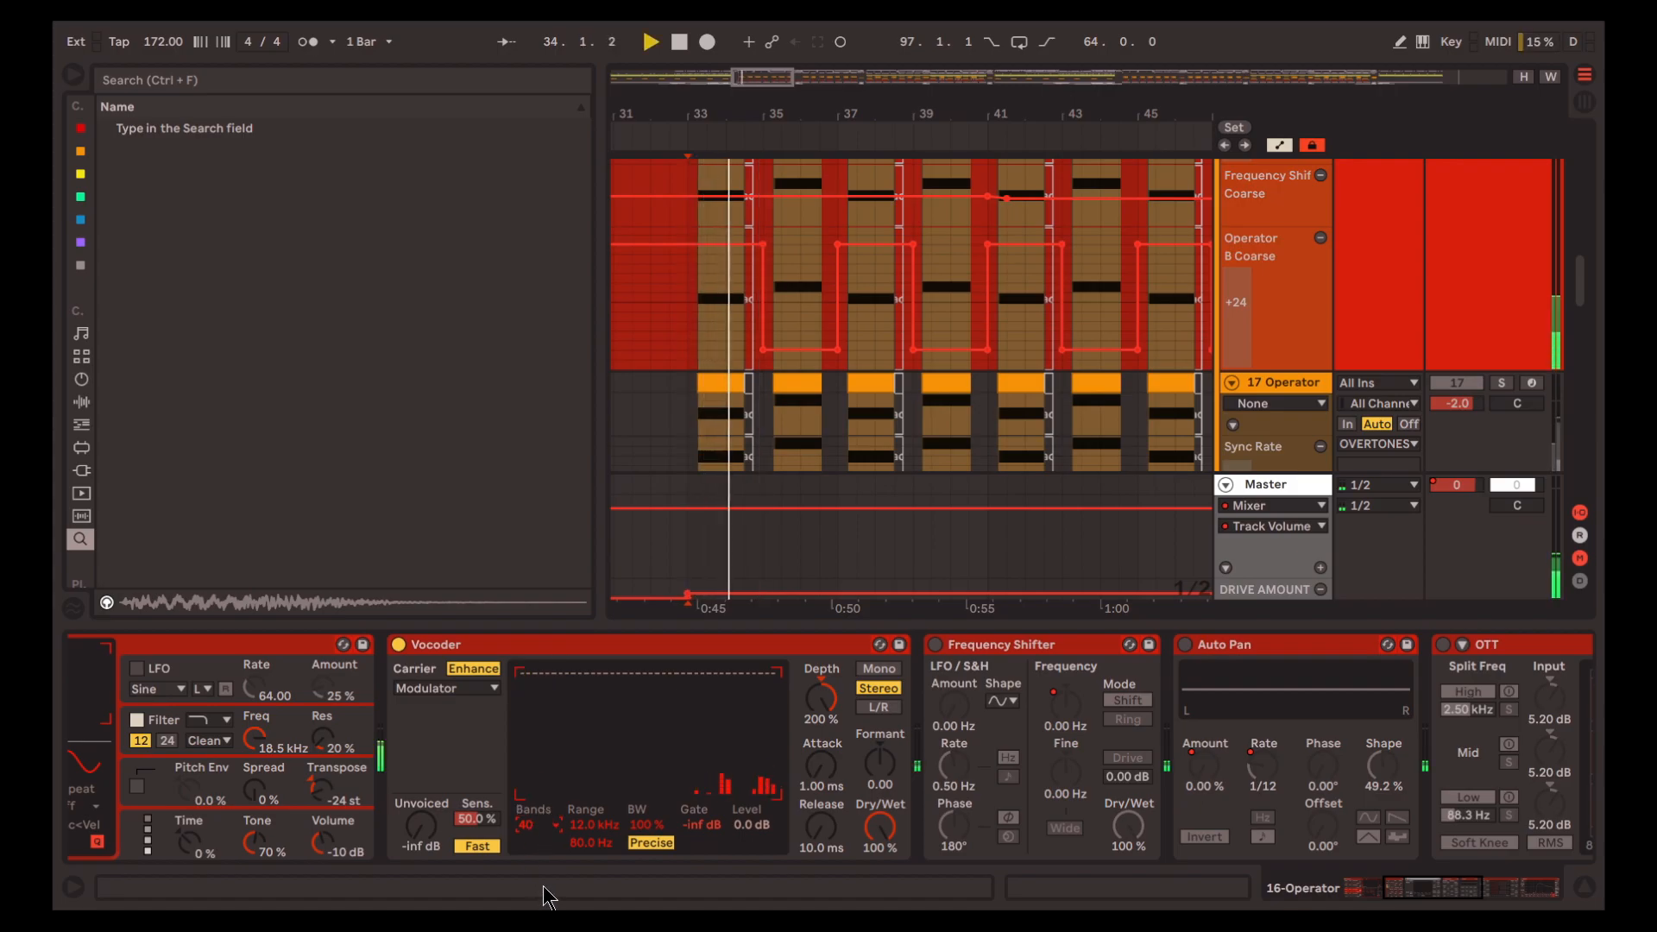
Enable Frequency Shifter on track 16 and play its Coarse automation from 40.3.1 and 49.1.1
scroll(777, 811, right, 3)
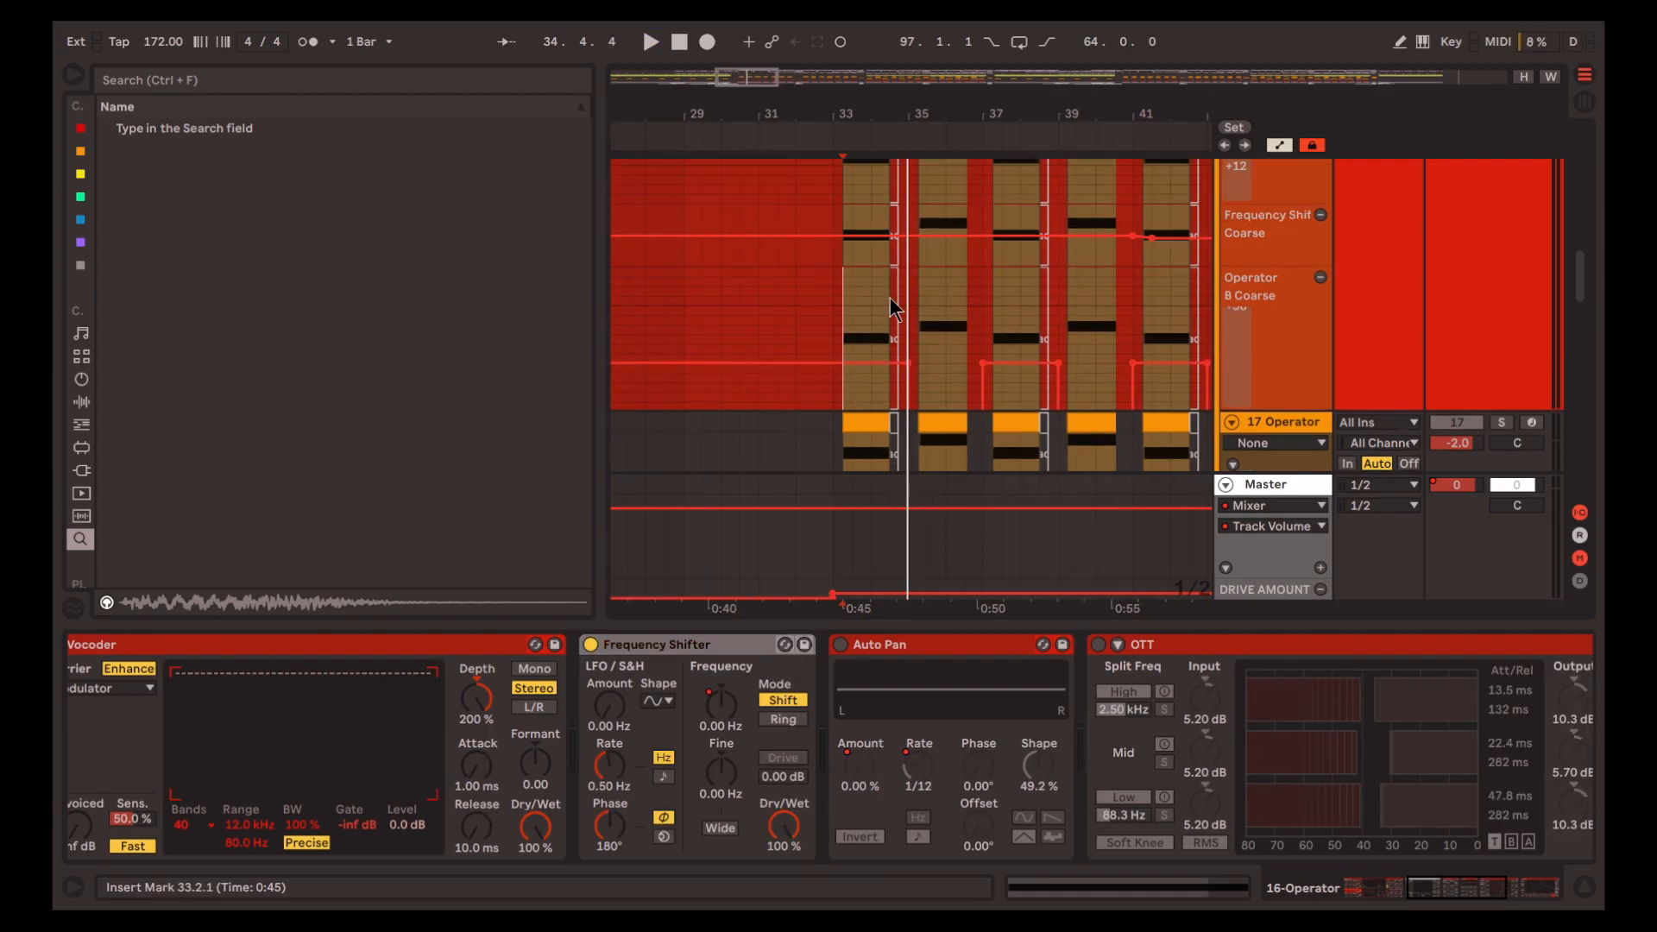
scroll(888, 297, up, 5)
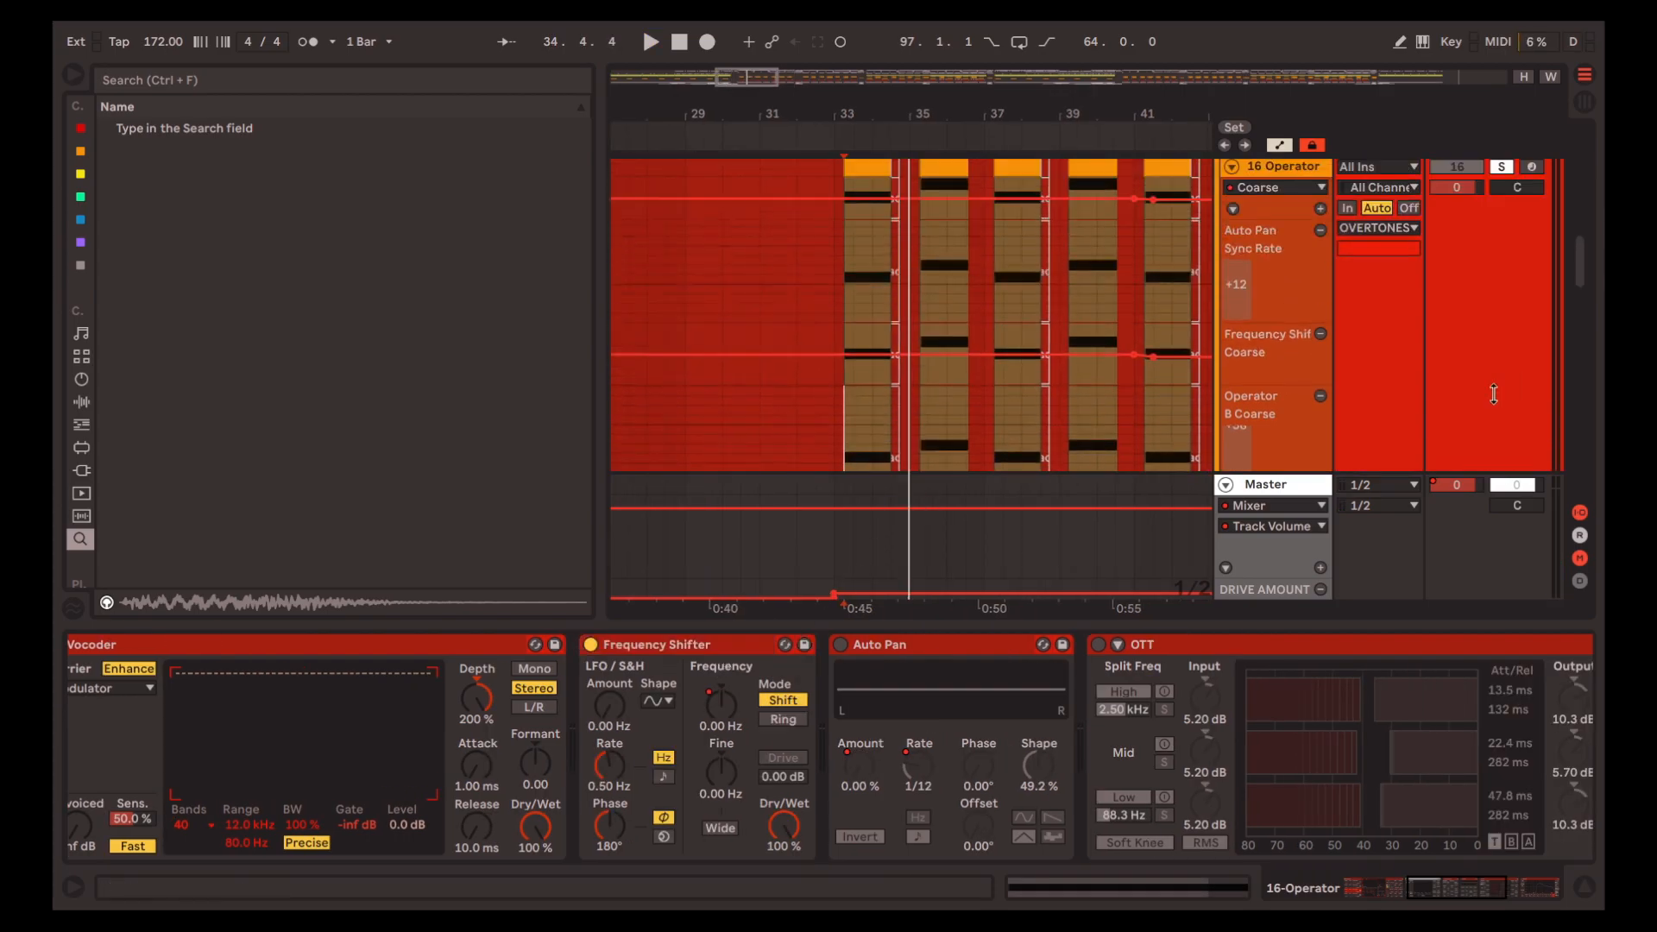
click(1121, 292)
key(space)
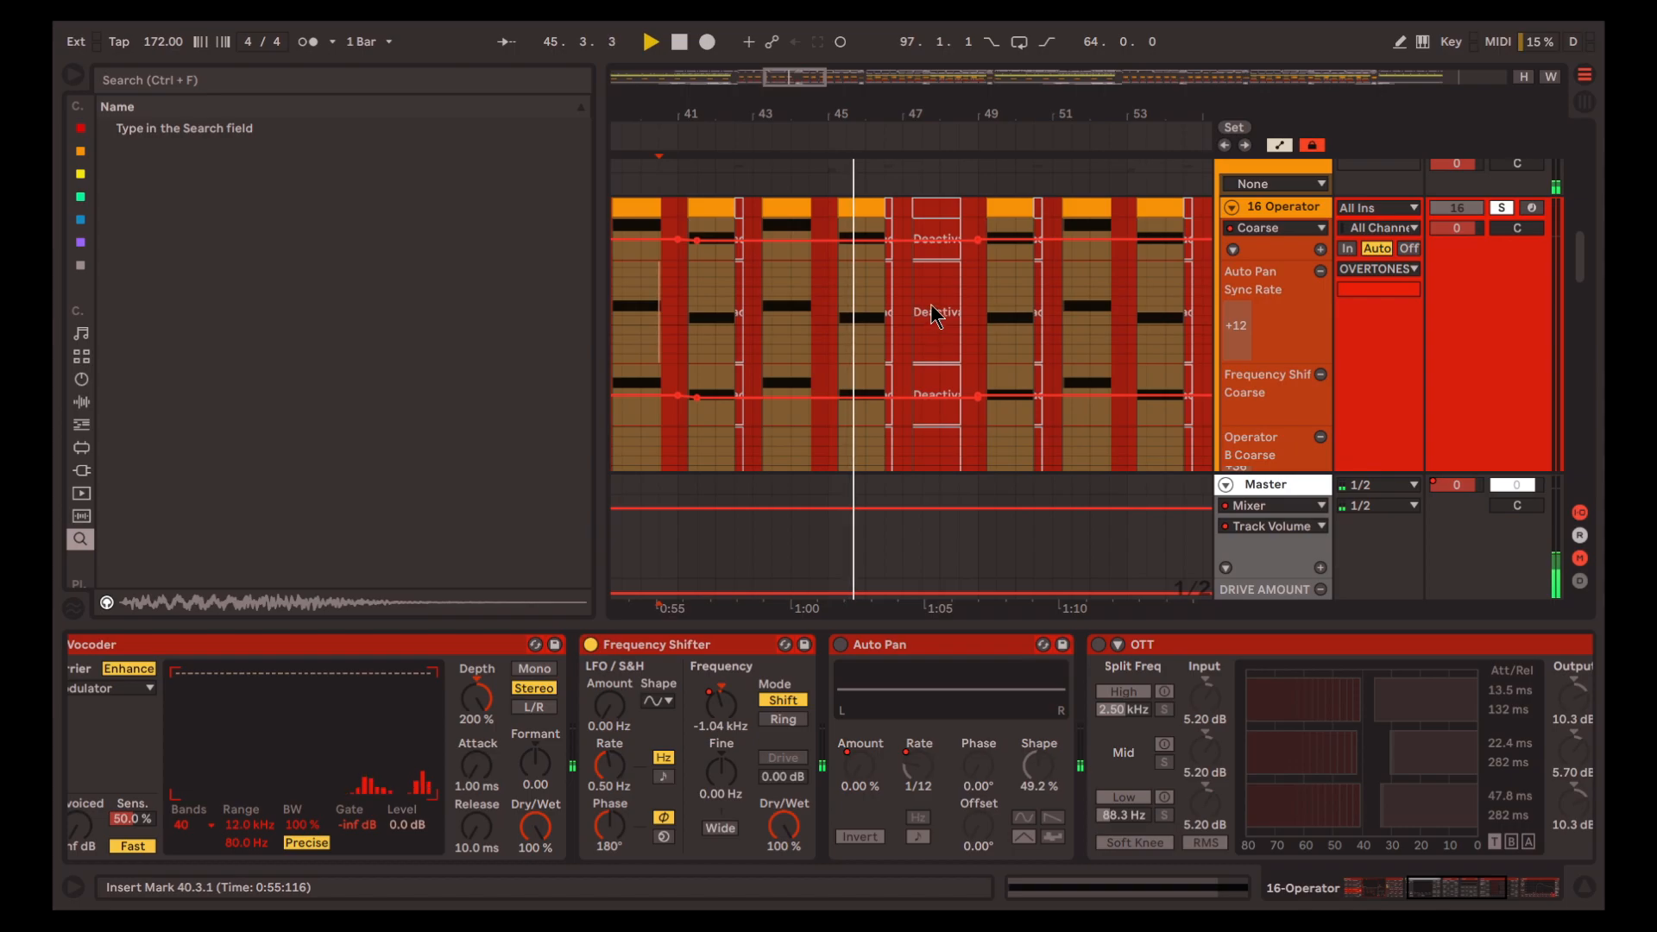
click(976, 271)
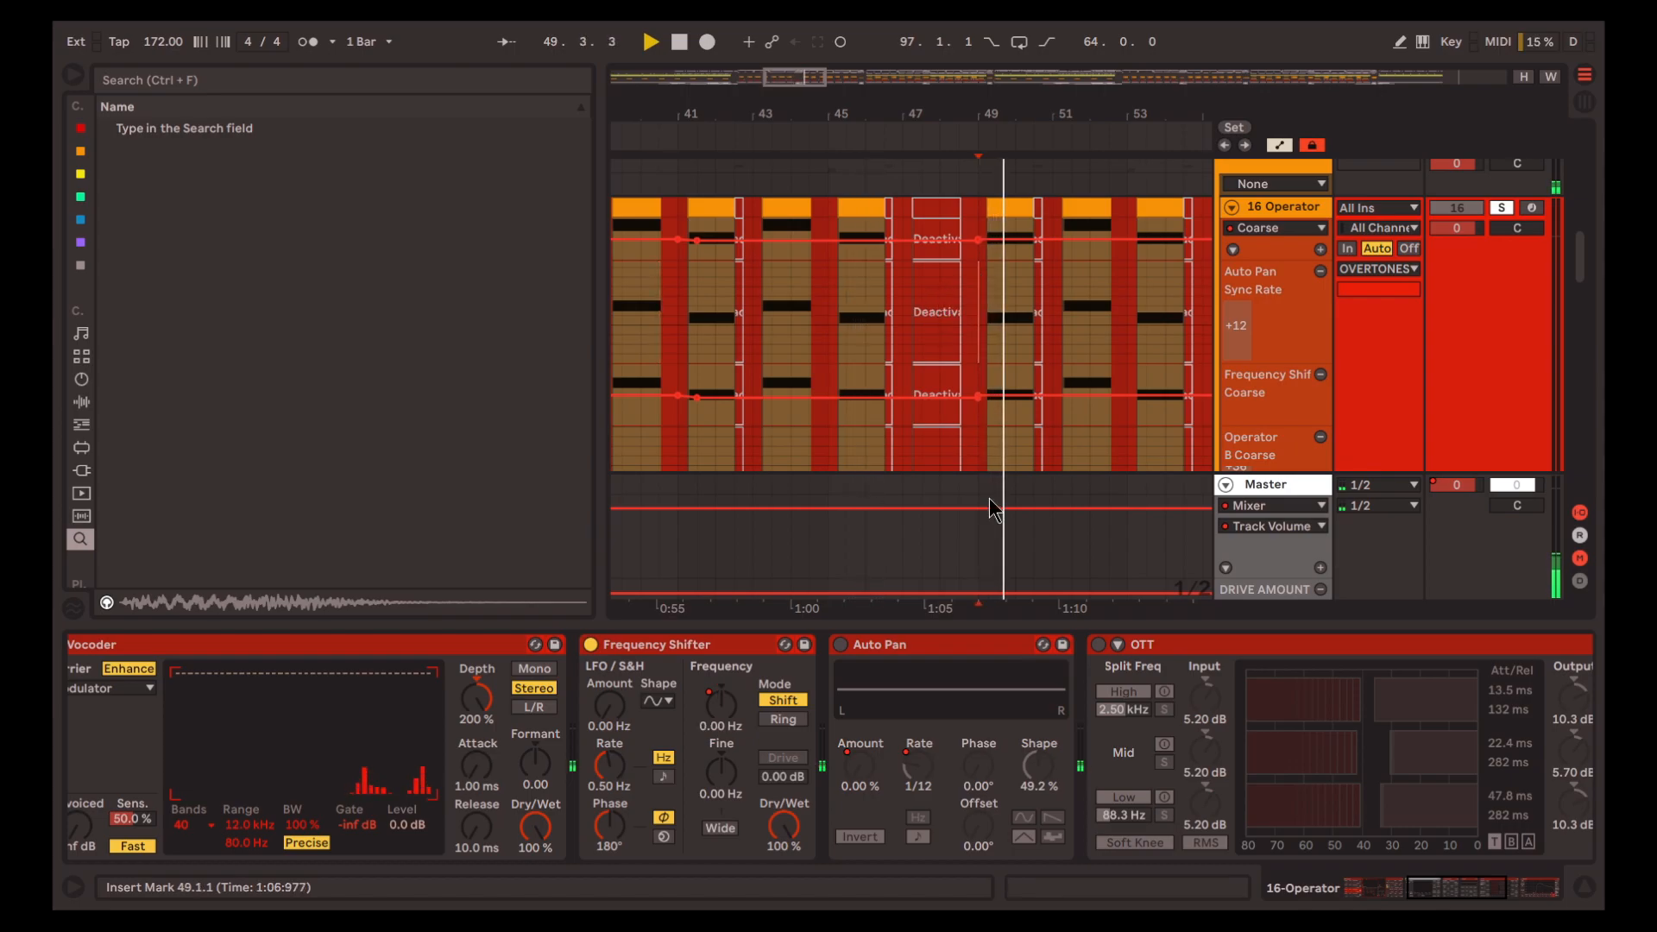
key(space)
Bring the Operator B Coarse automation around bar 49 into view and play it from 49.1.1
scroll(1015, 302, down, 5)
scroll(1014, 302, left, 2)
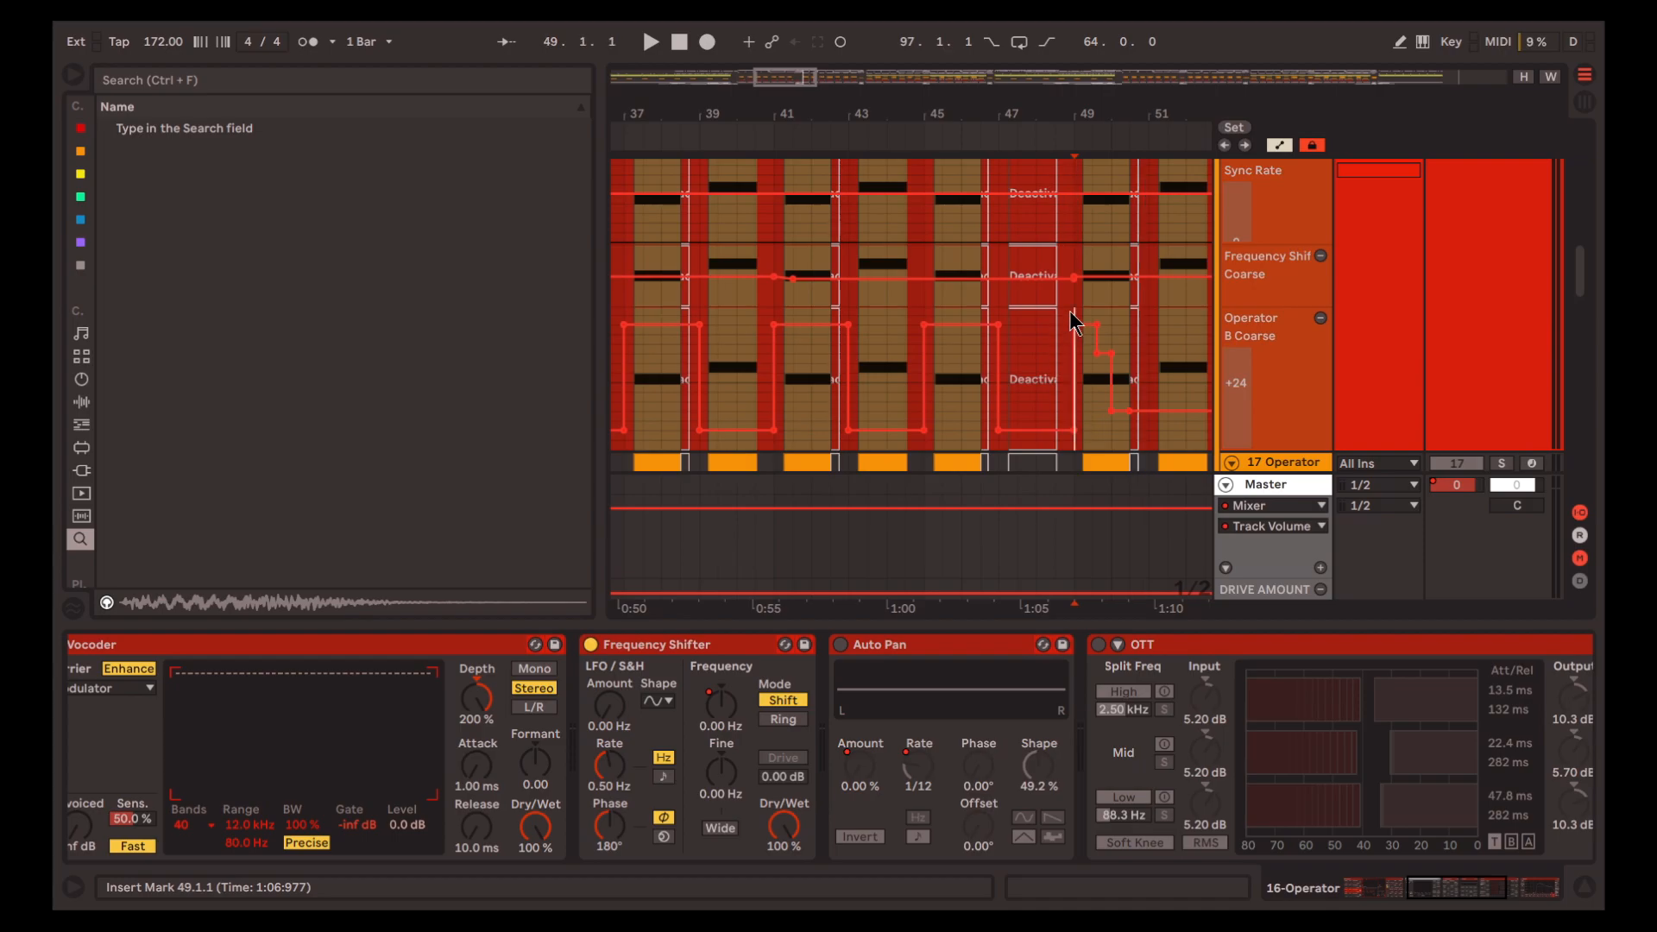
key(space)
key(space)
Enable Auto Pan on track 16 and play from 39.1.1
click(840, 645)
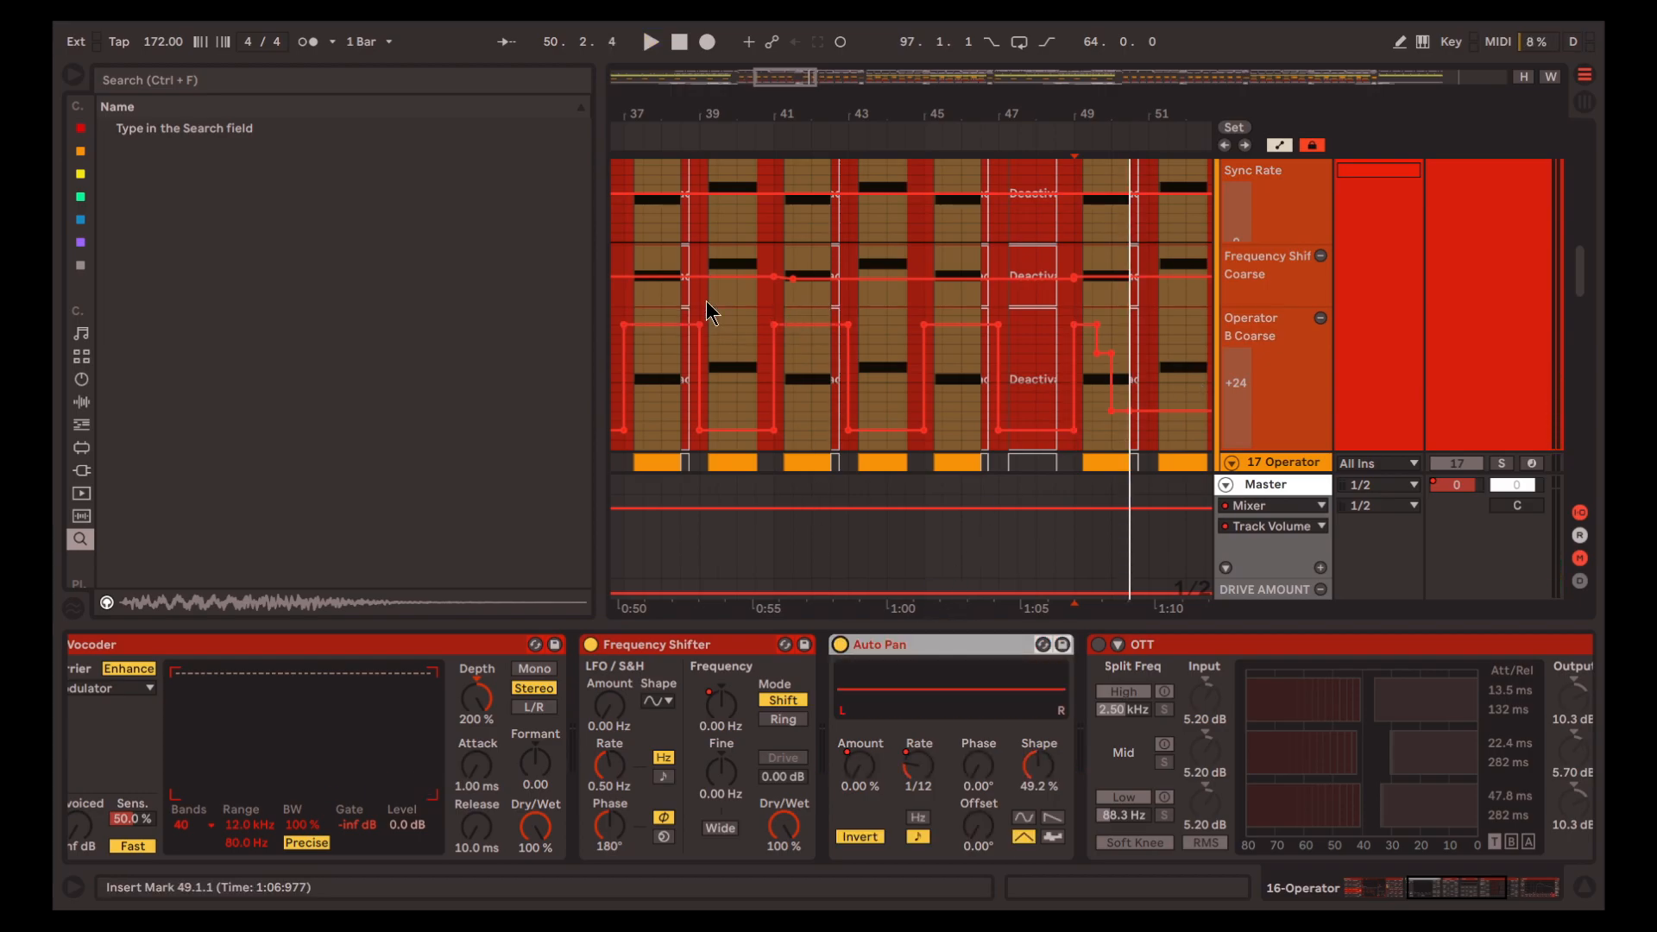
click(706, 300)
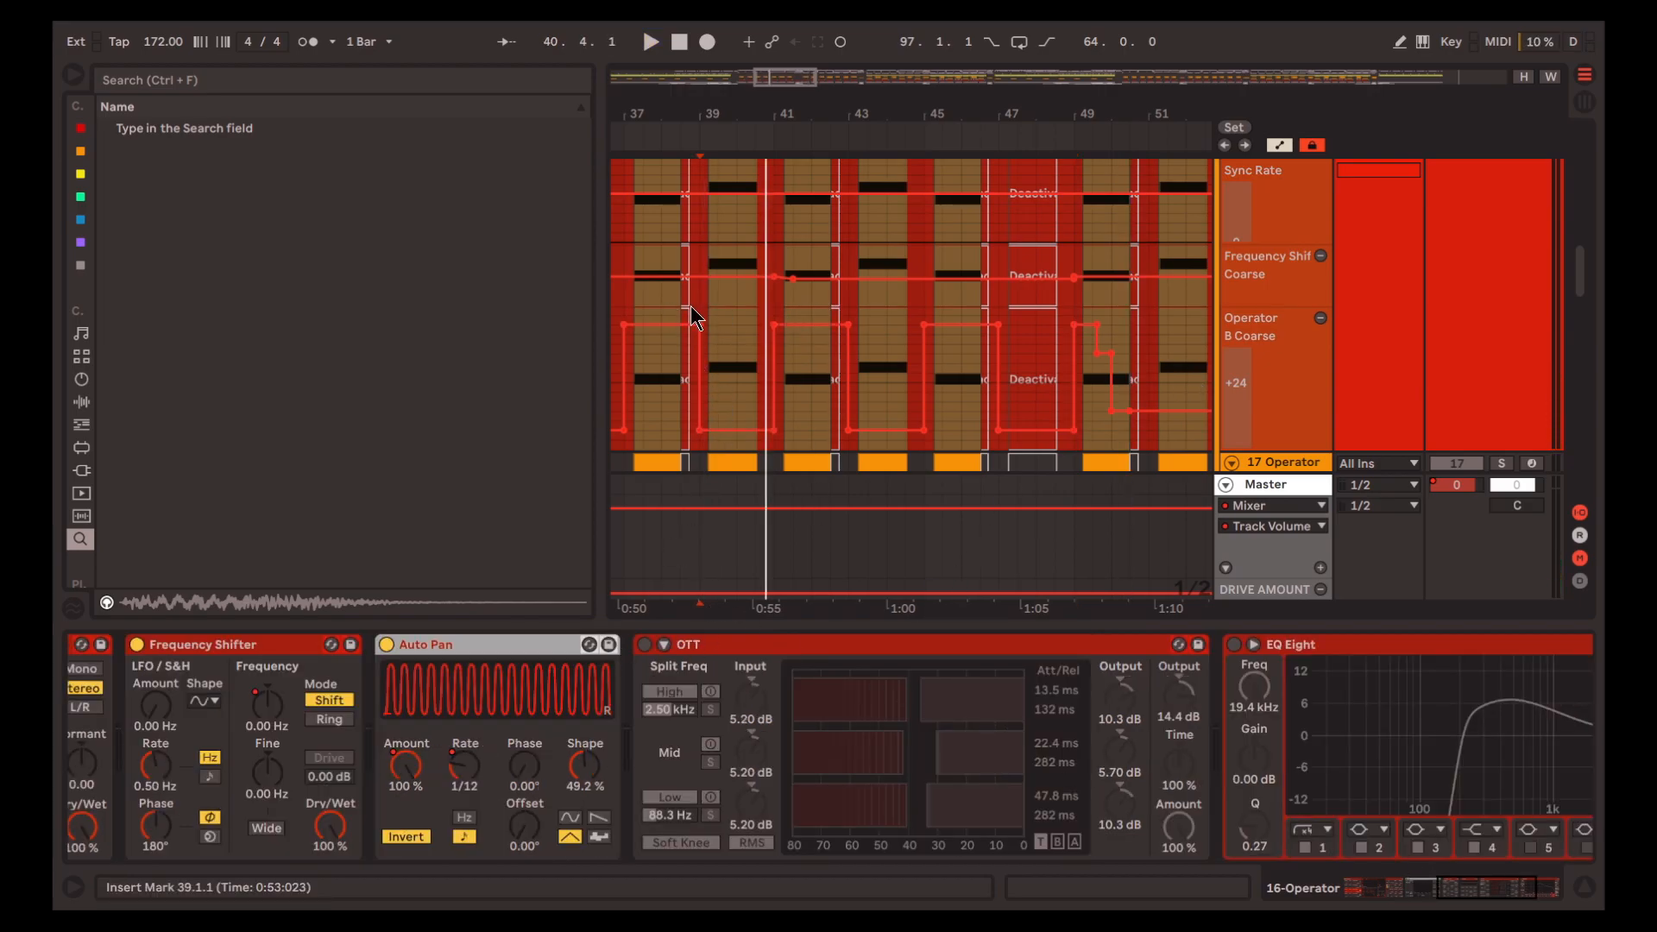
key(space)
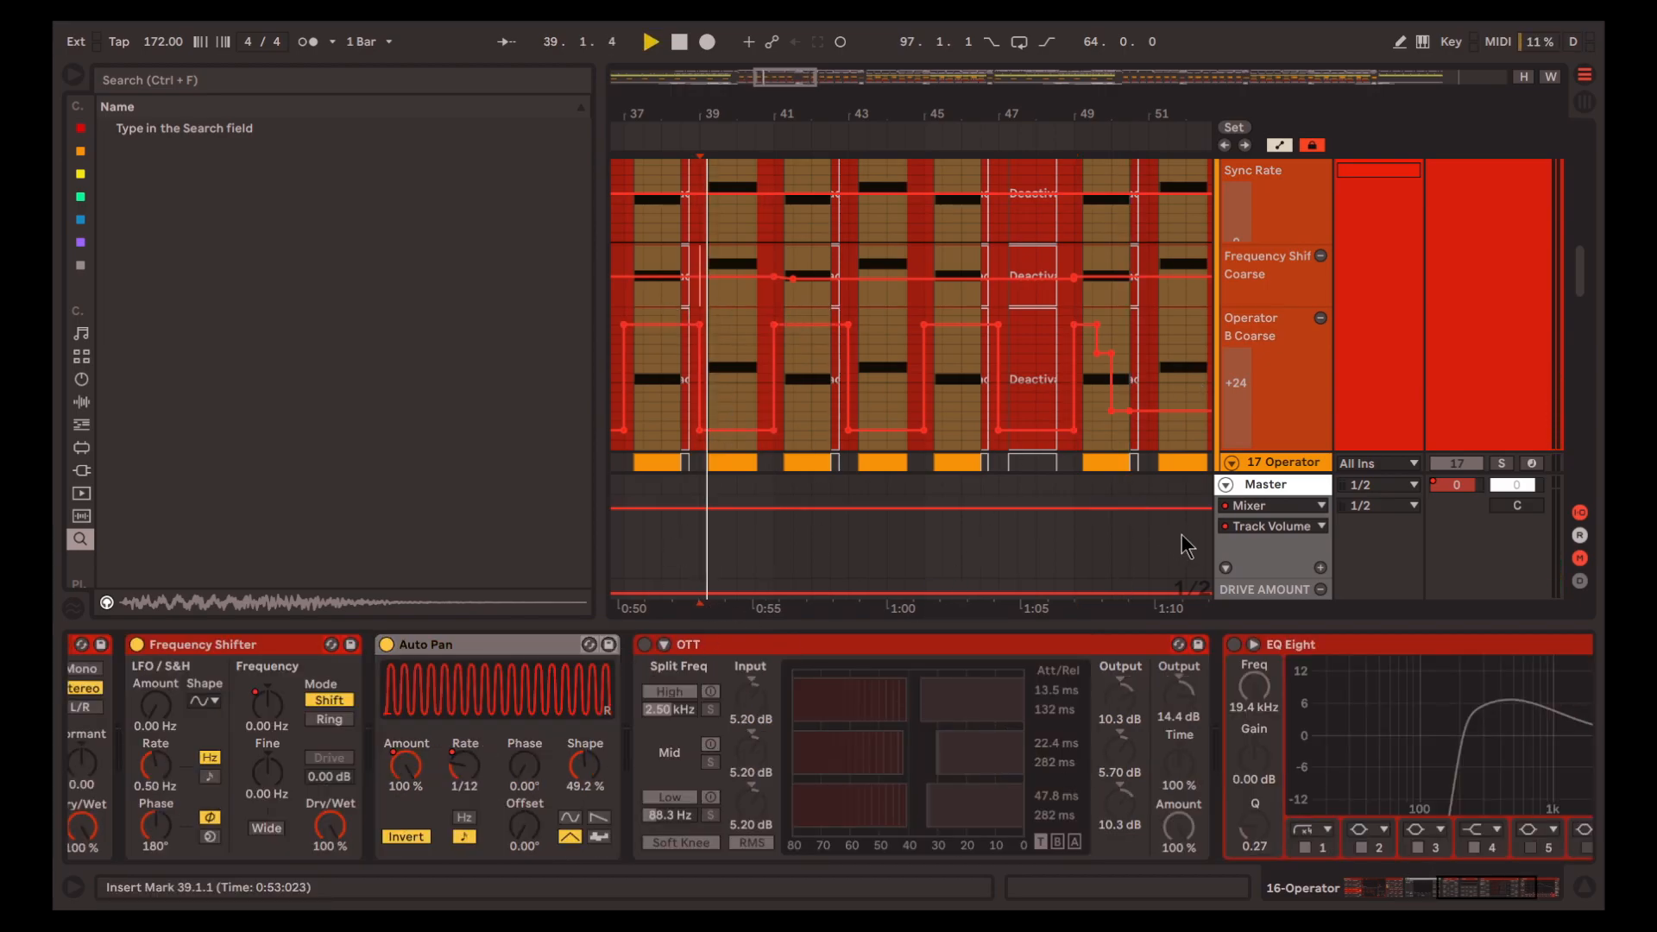
click(999, 645)
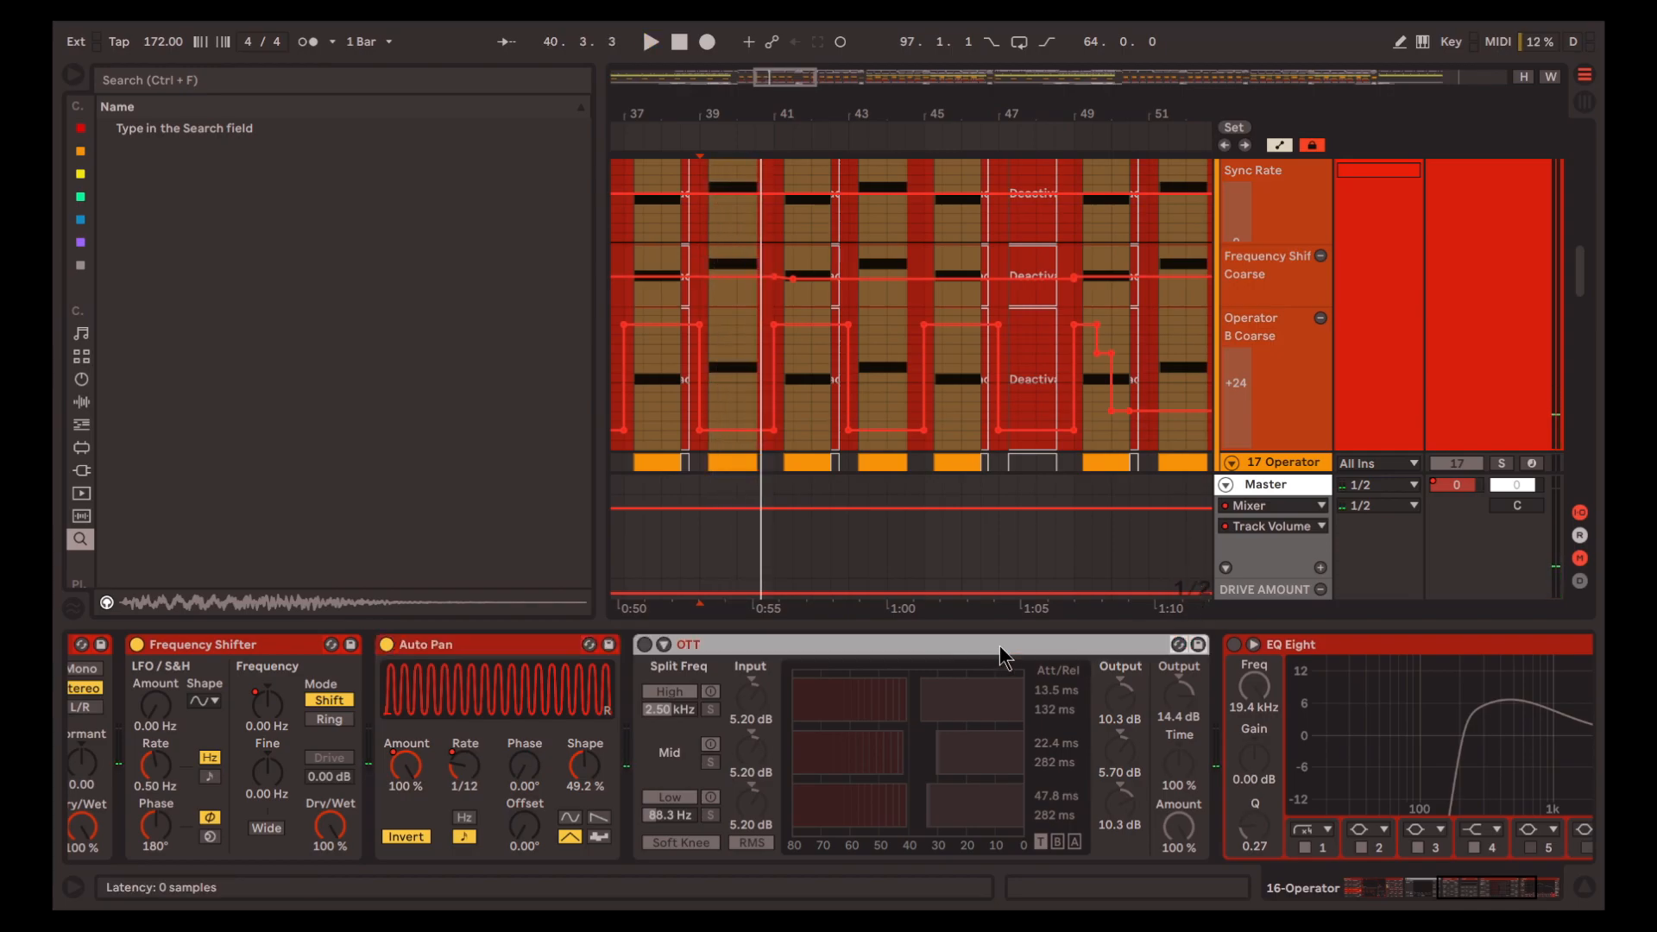
Enable OTT on track 16 and play from 37.1.1
click(643, 646)
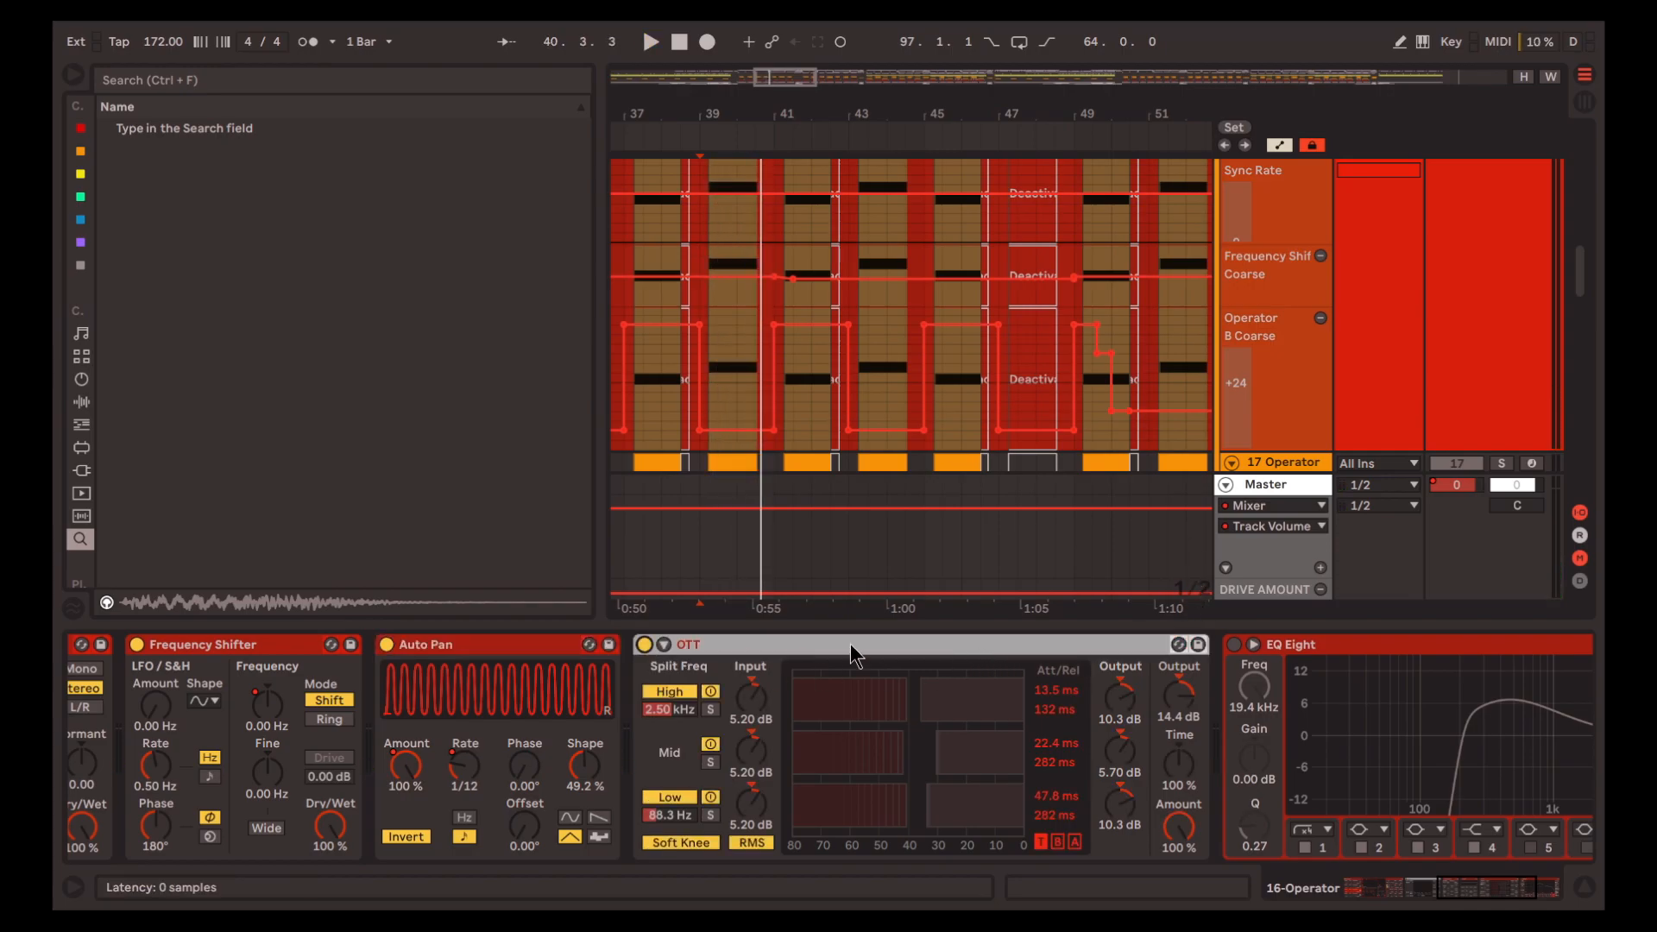
click(628, 290)
key(space)
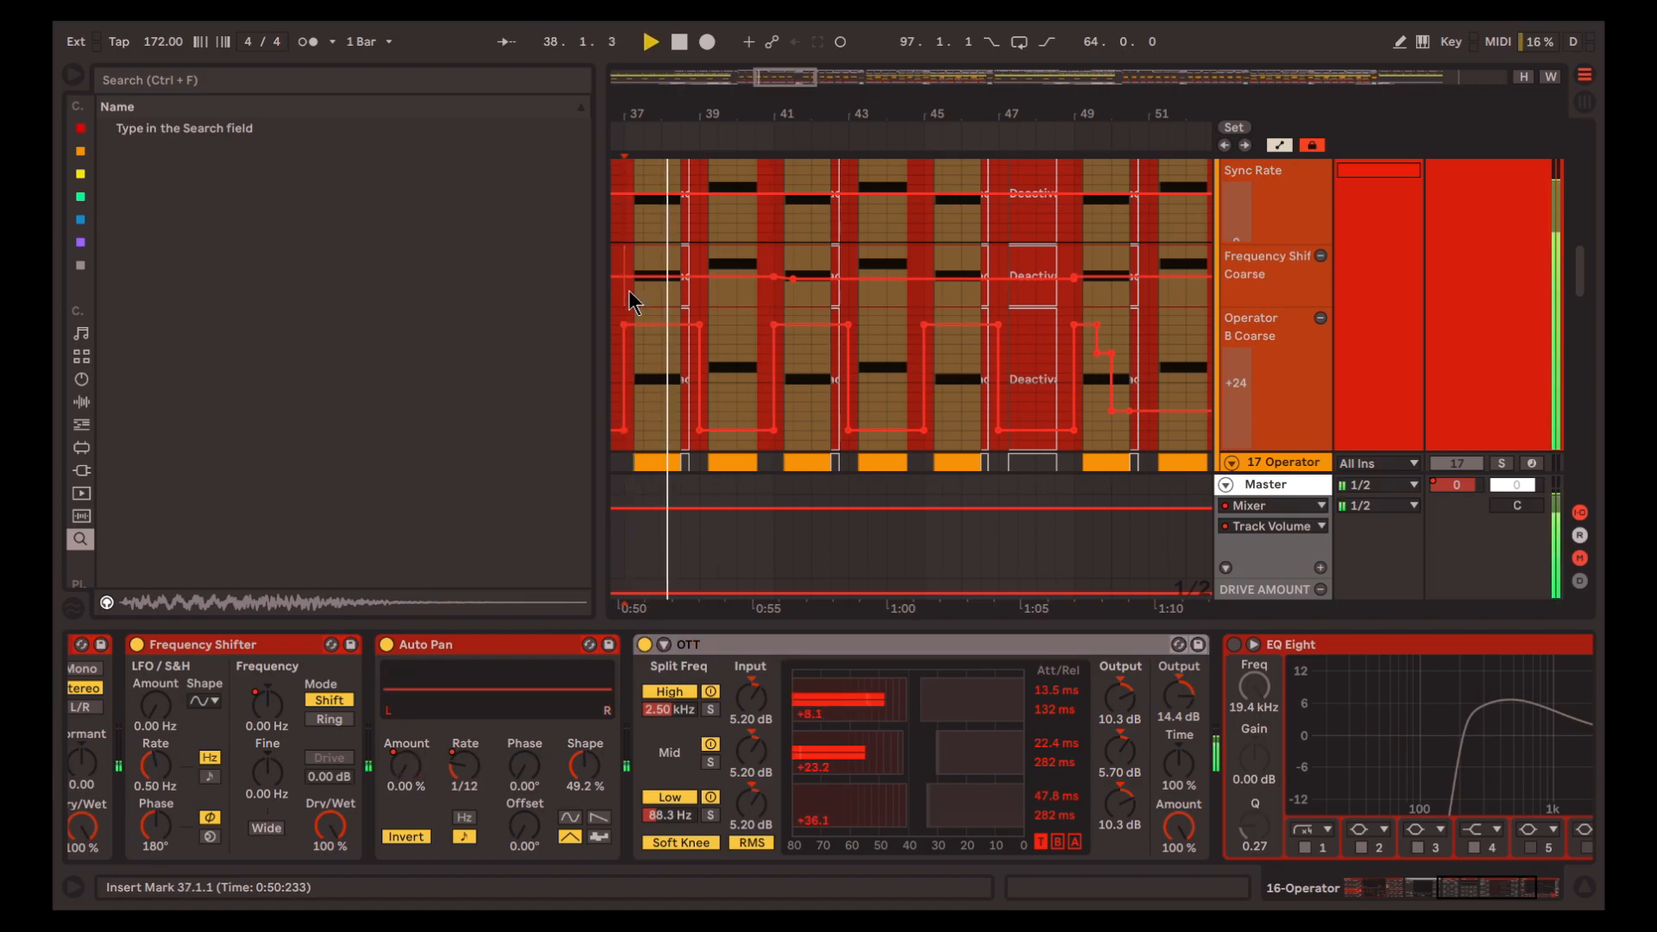
click(1477, 892)
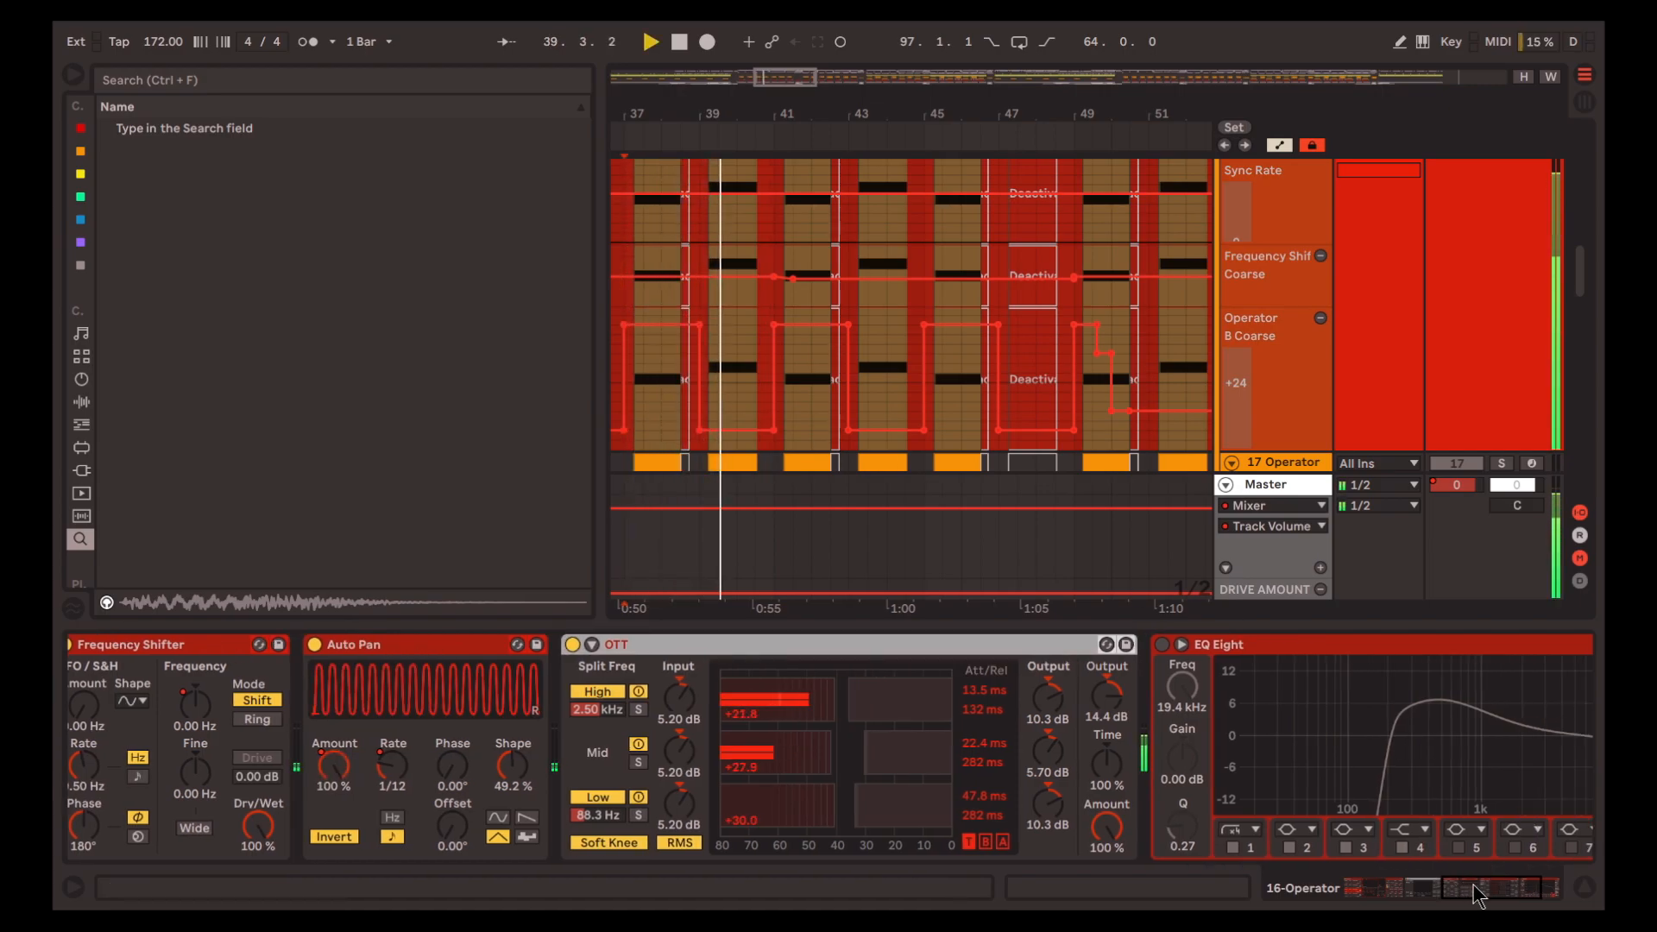
drag(1474, 886, 1497, 897)
key(space)
Enable EQ Eight at the end of track 16's chain and play the track from 185.1.1
click(1109, 645)
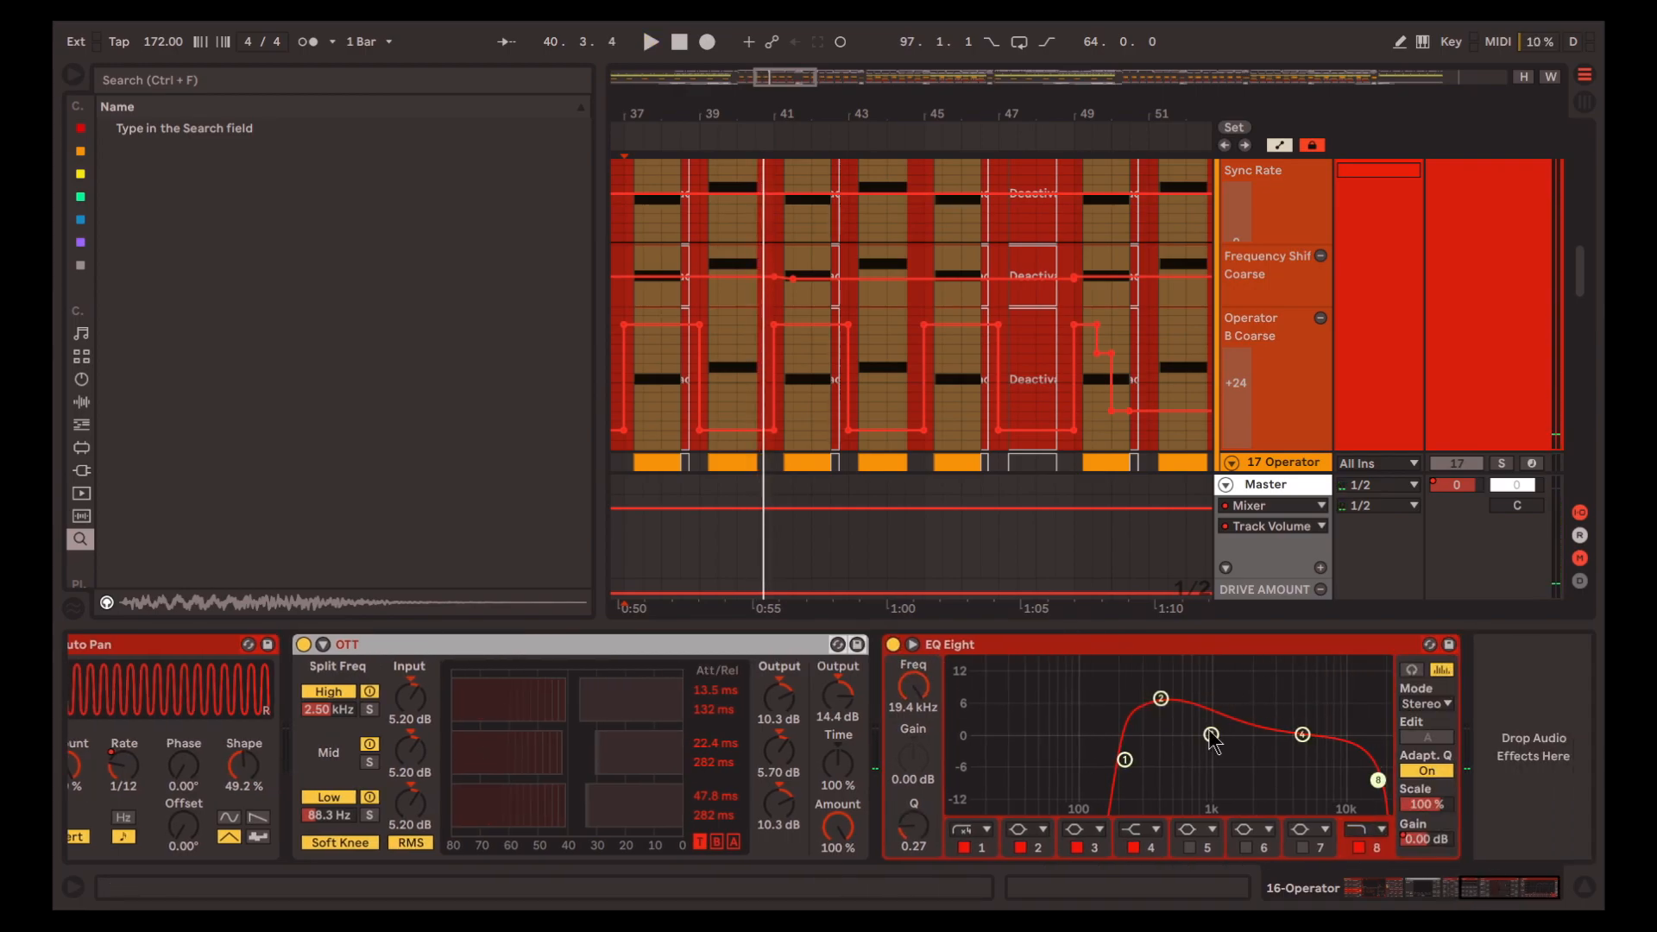
key(space)
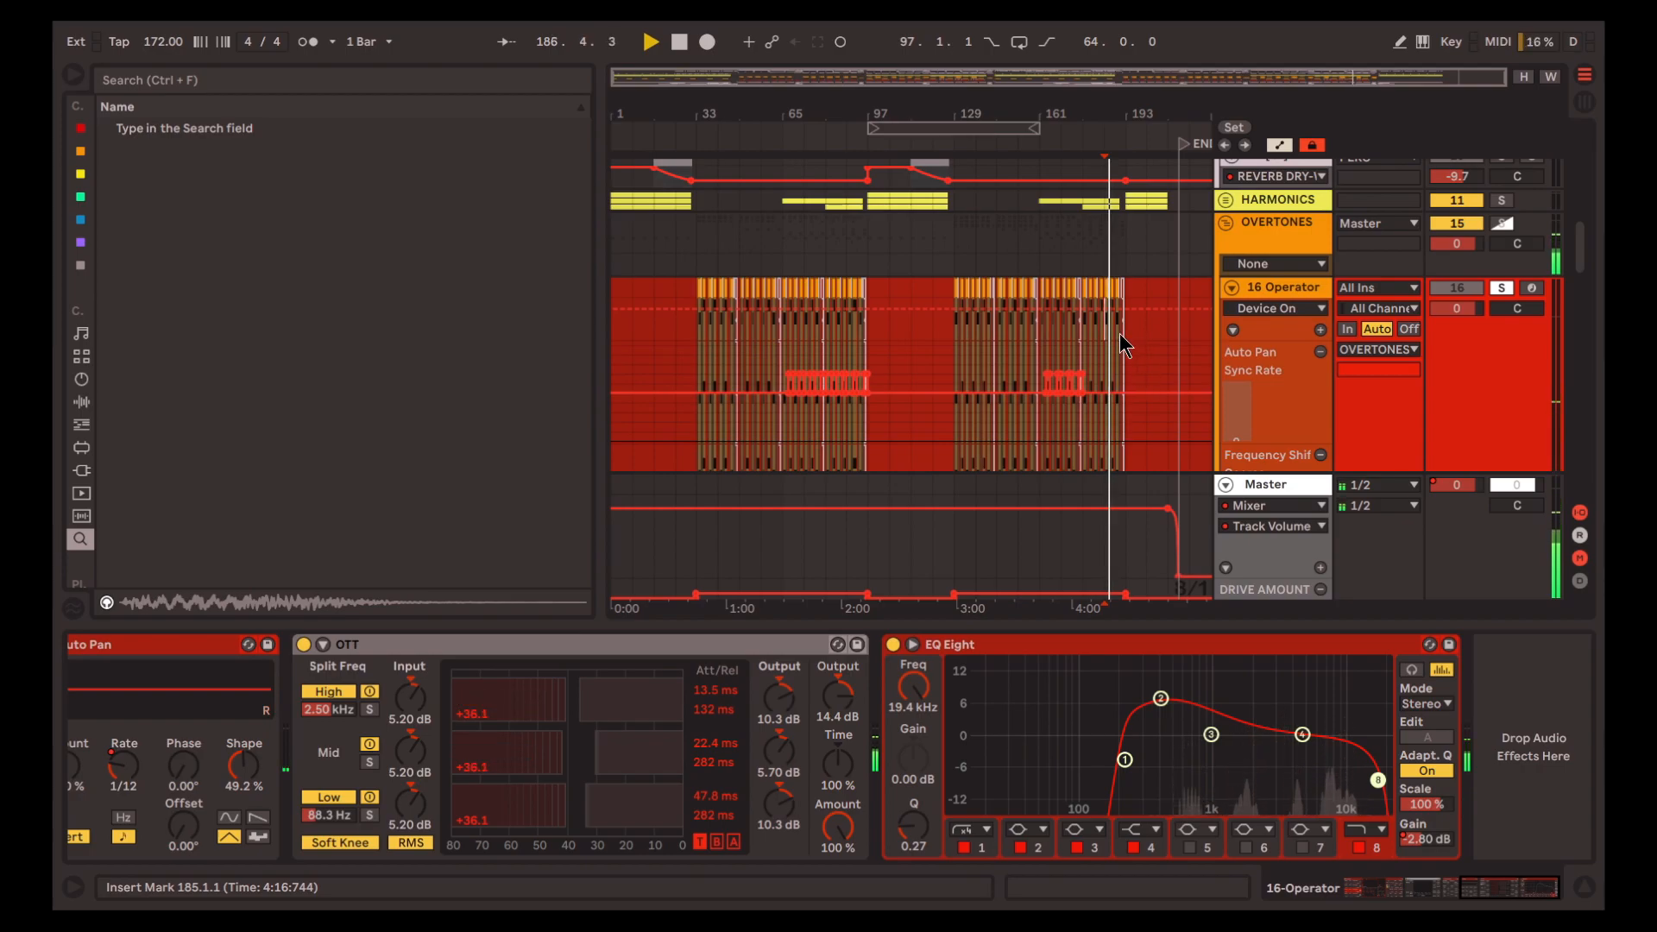
scroll(1119, 340, up, 5)
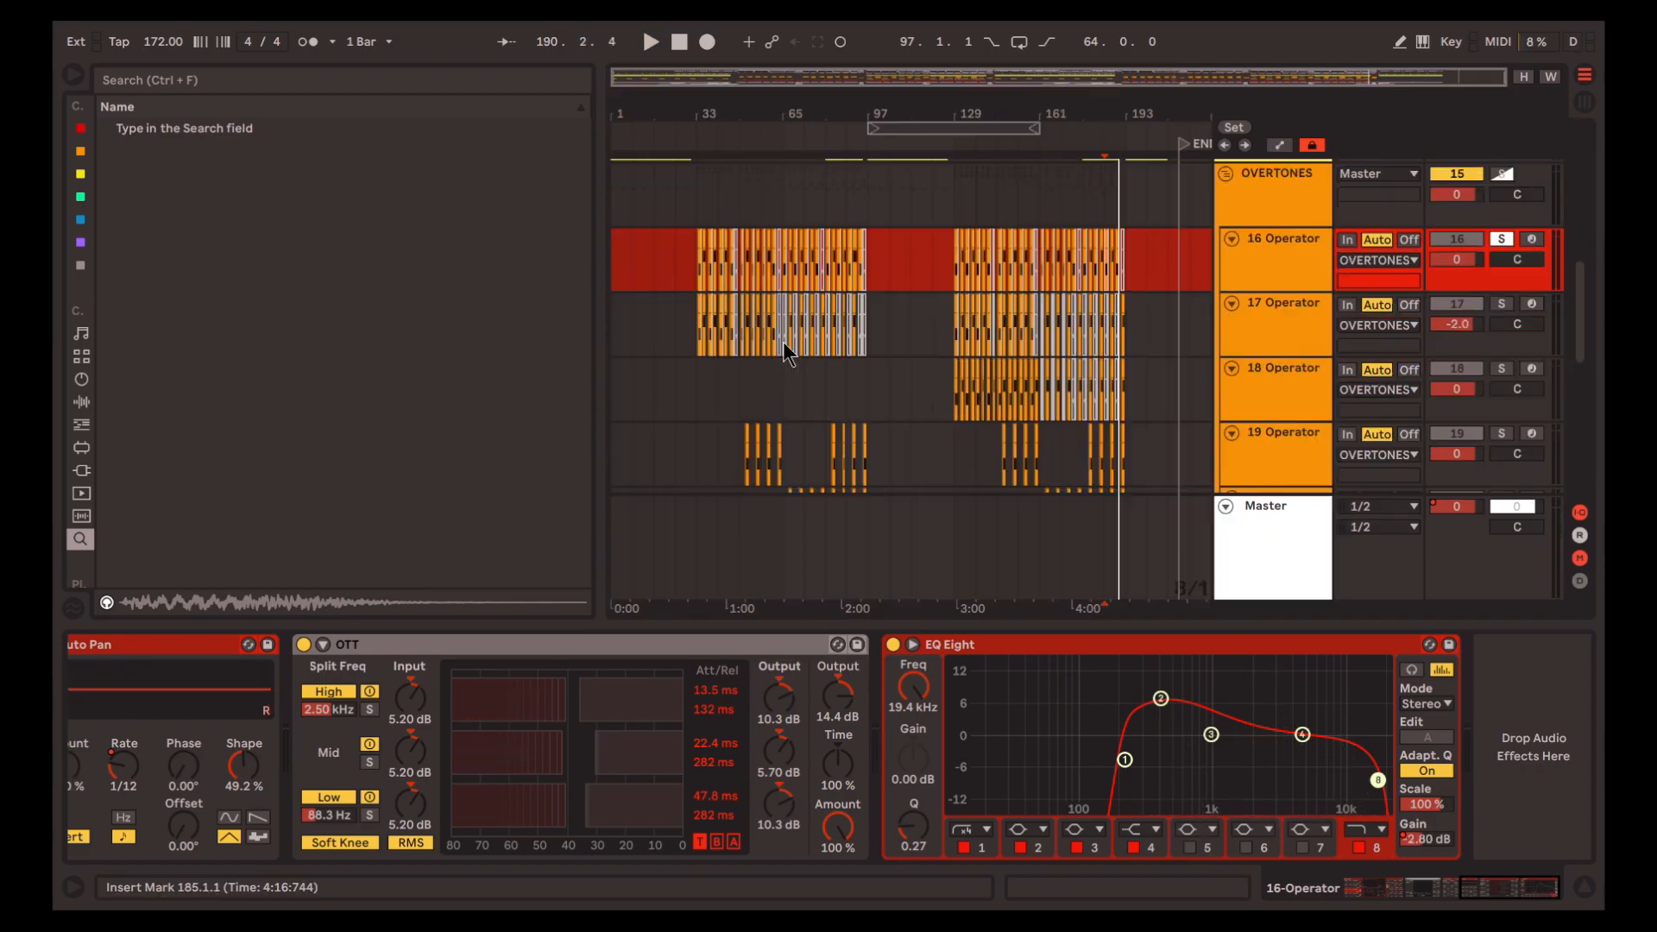
scroll(747, 337, up, 5)
scroll(733, 342, left, 3)
Solo track 17, leave only Operator enabled in its chain and play from 33.1.1
click(753, 349)
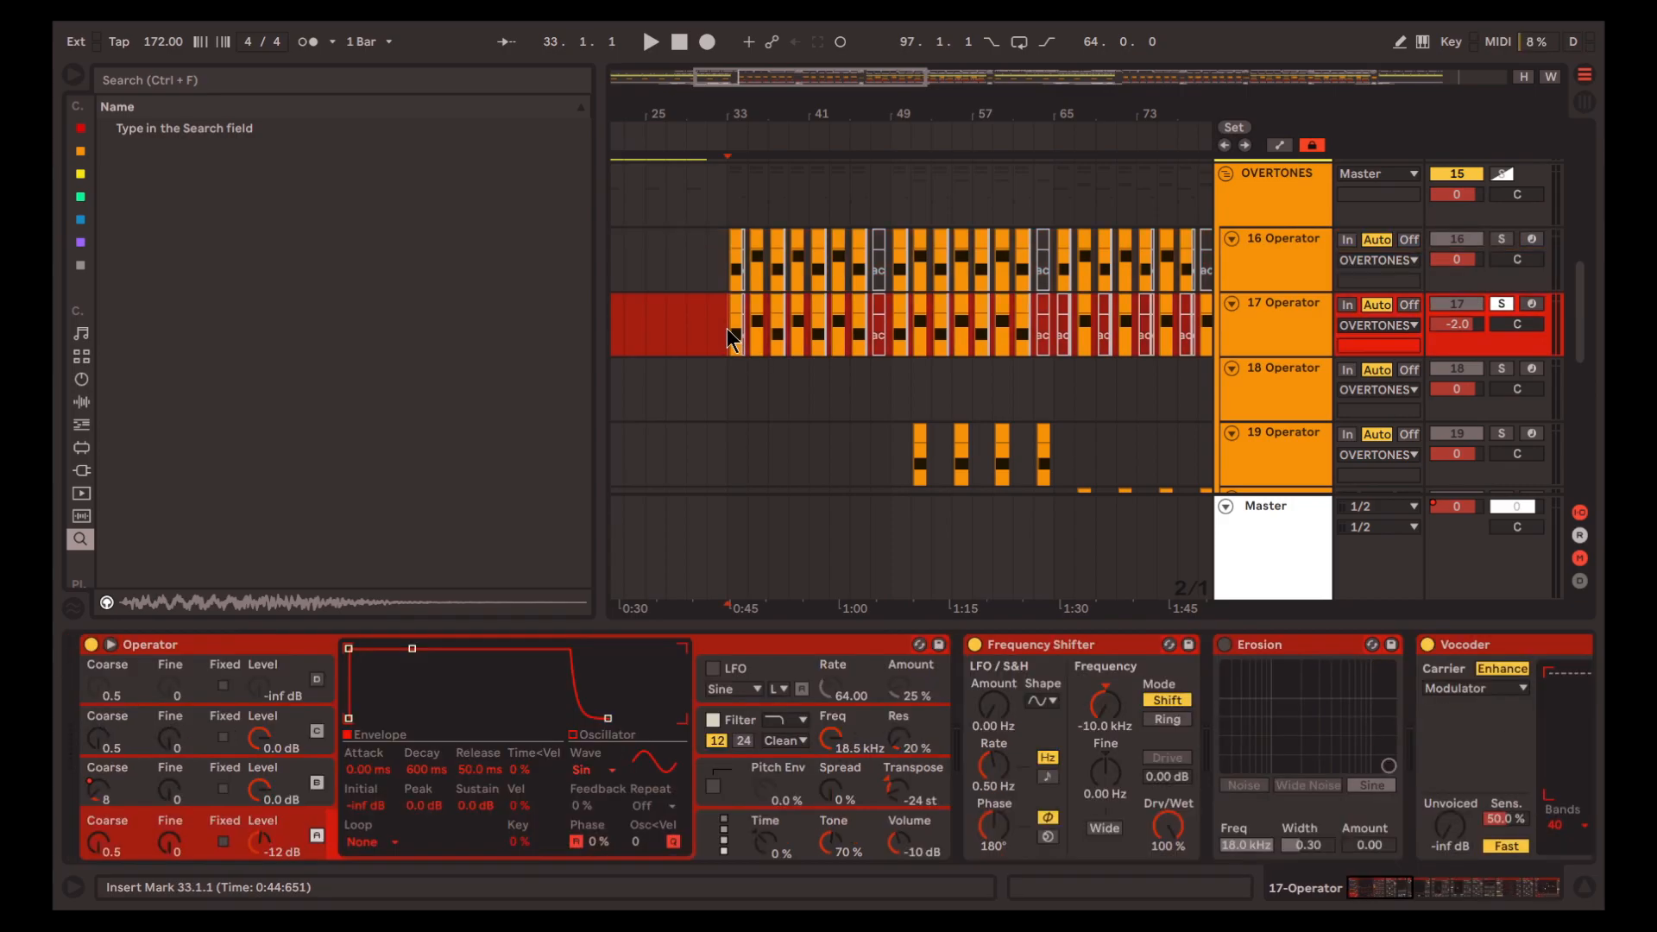
key(space)
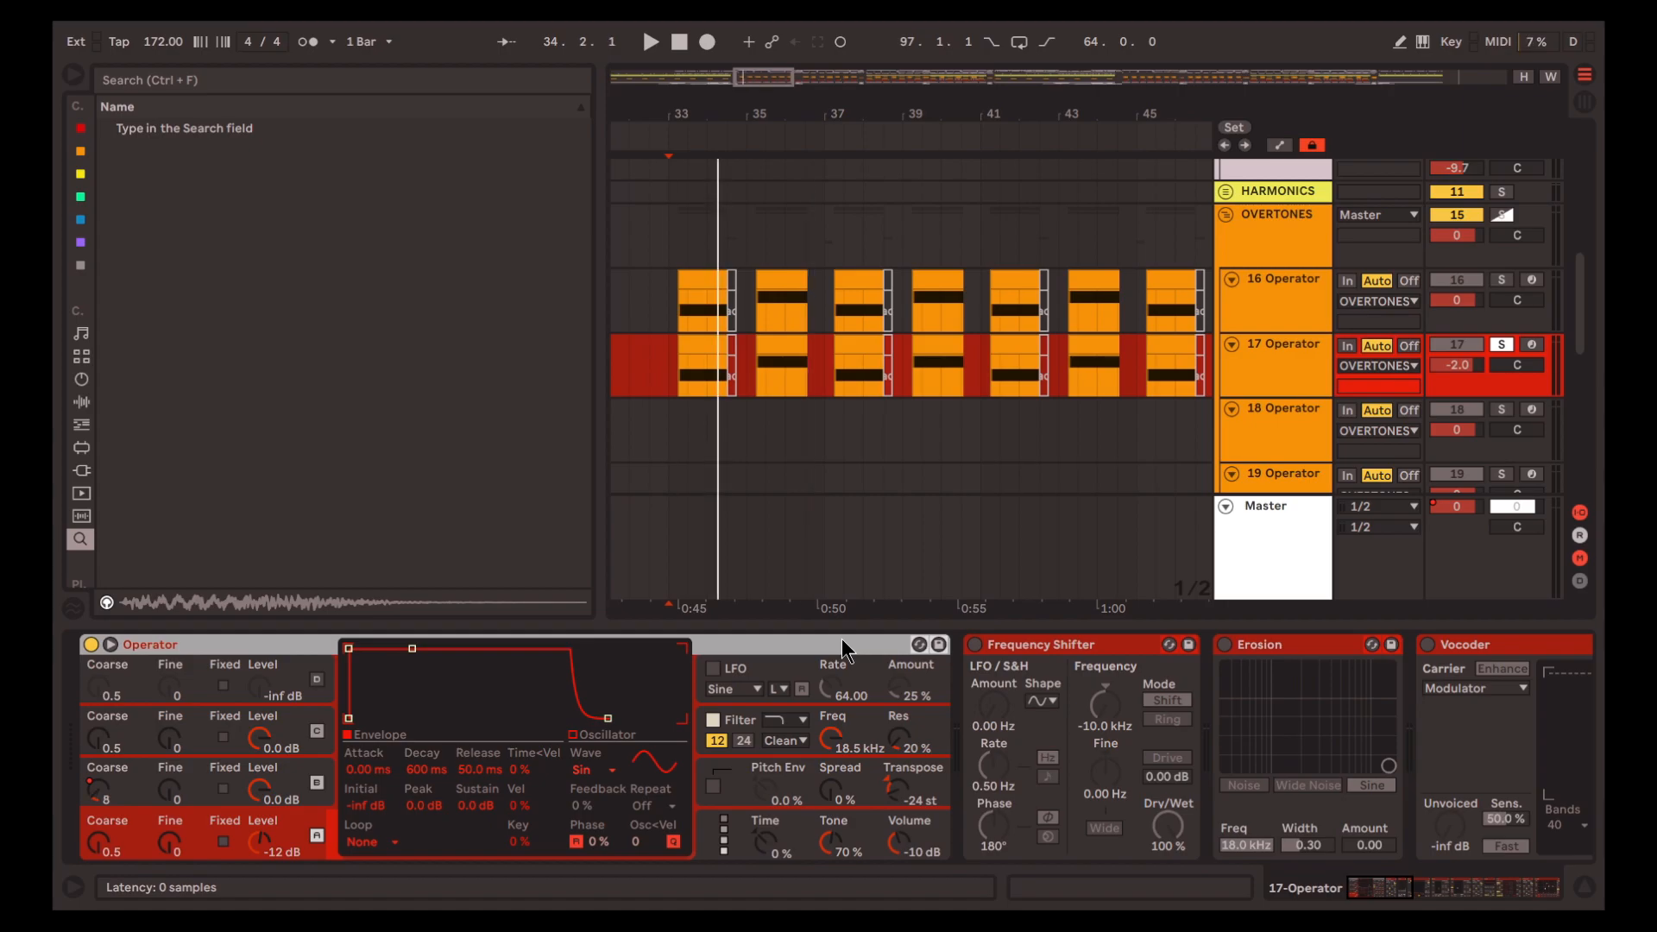
key(space)
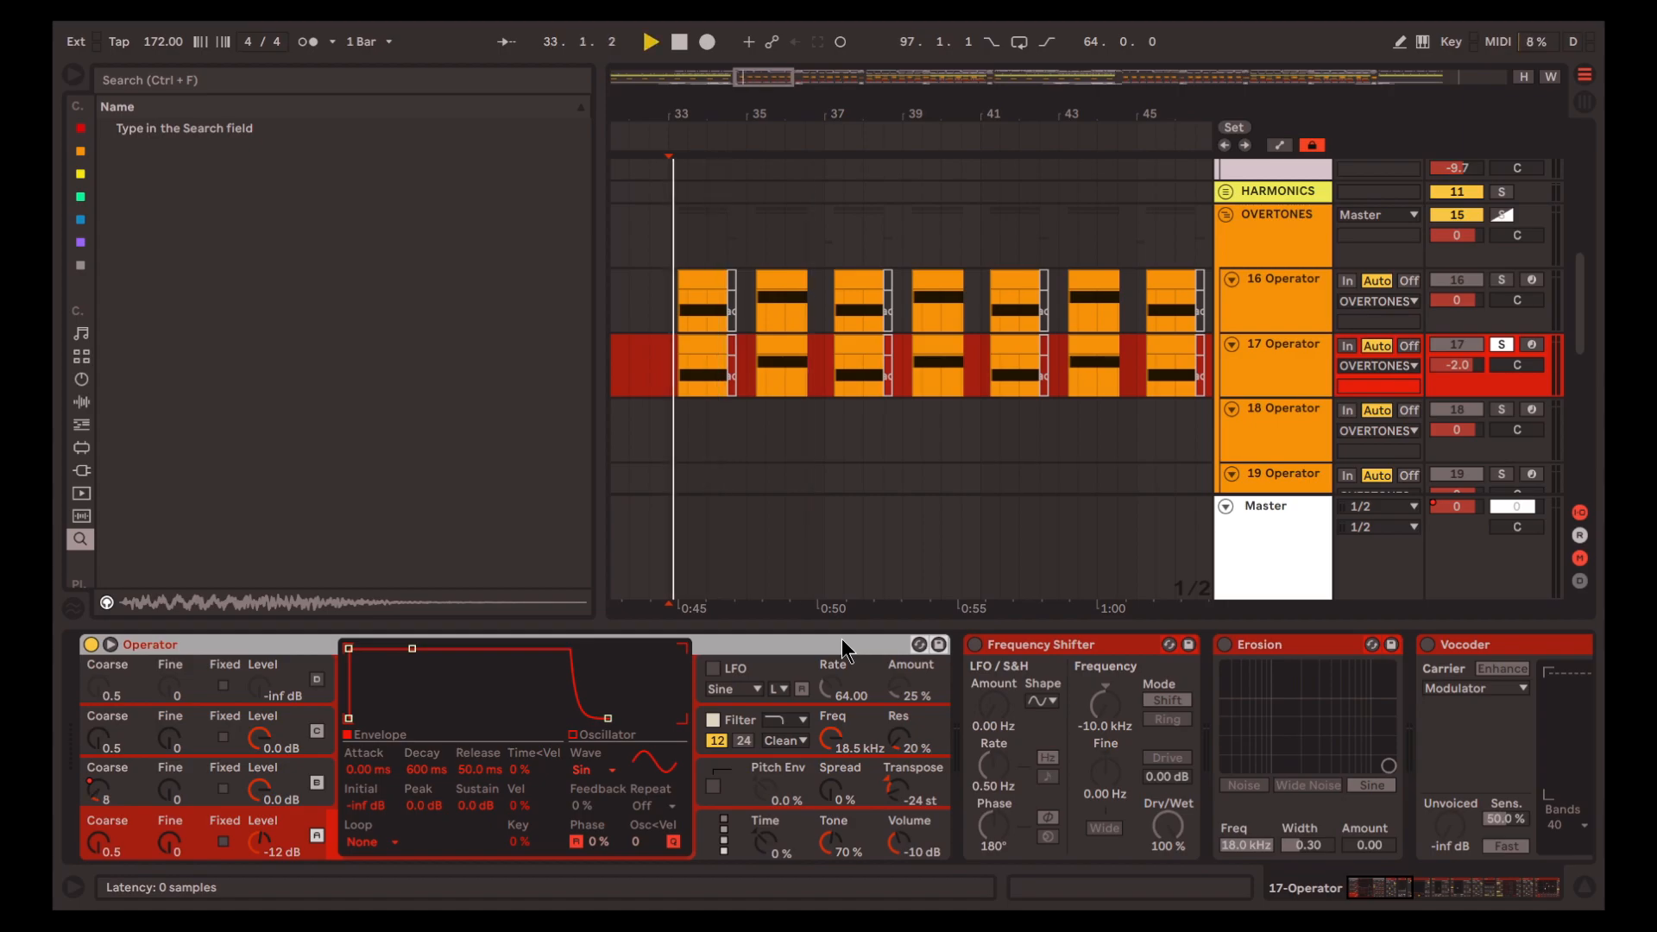
key(space)
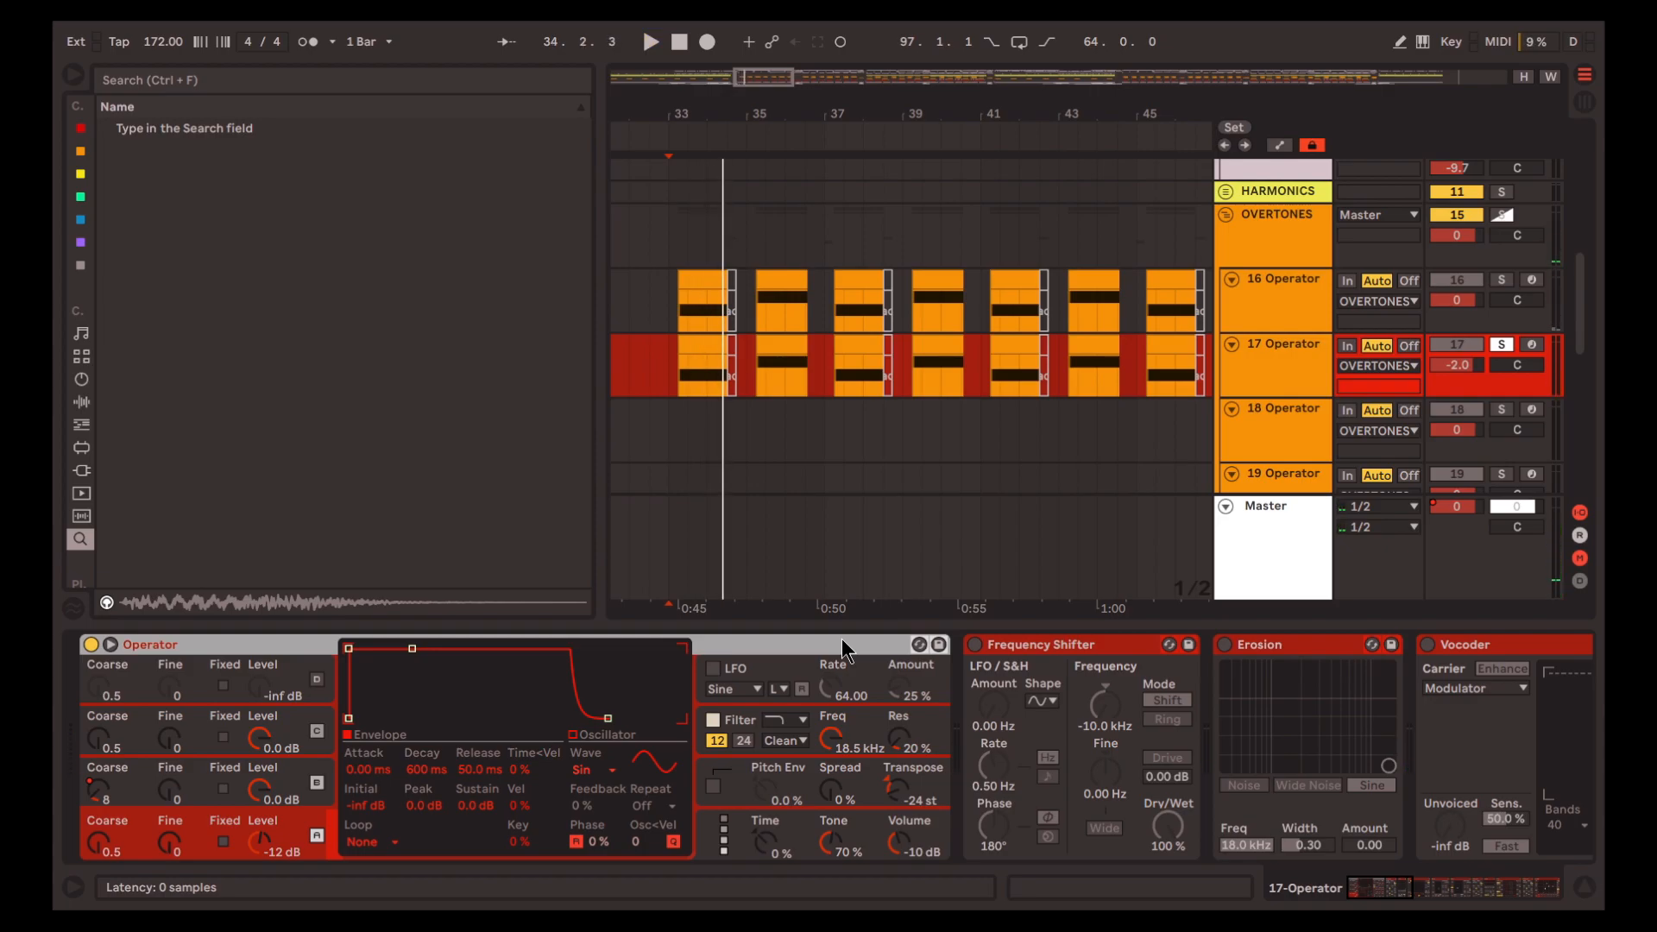
Enable Frequency Shifter on track 17 and play from bar 33
click(1095, 647)
key(0)
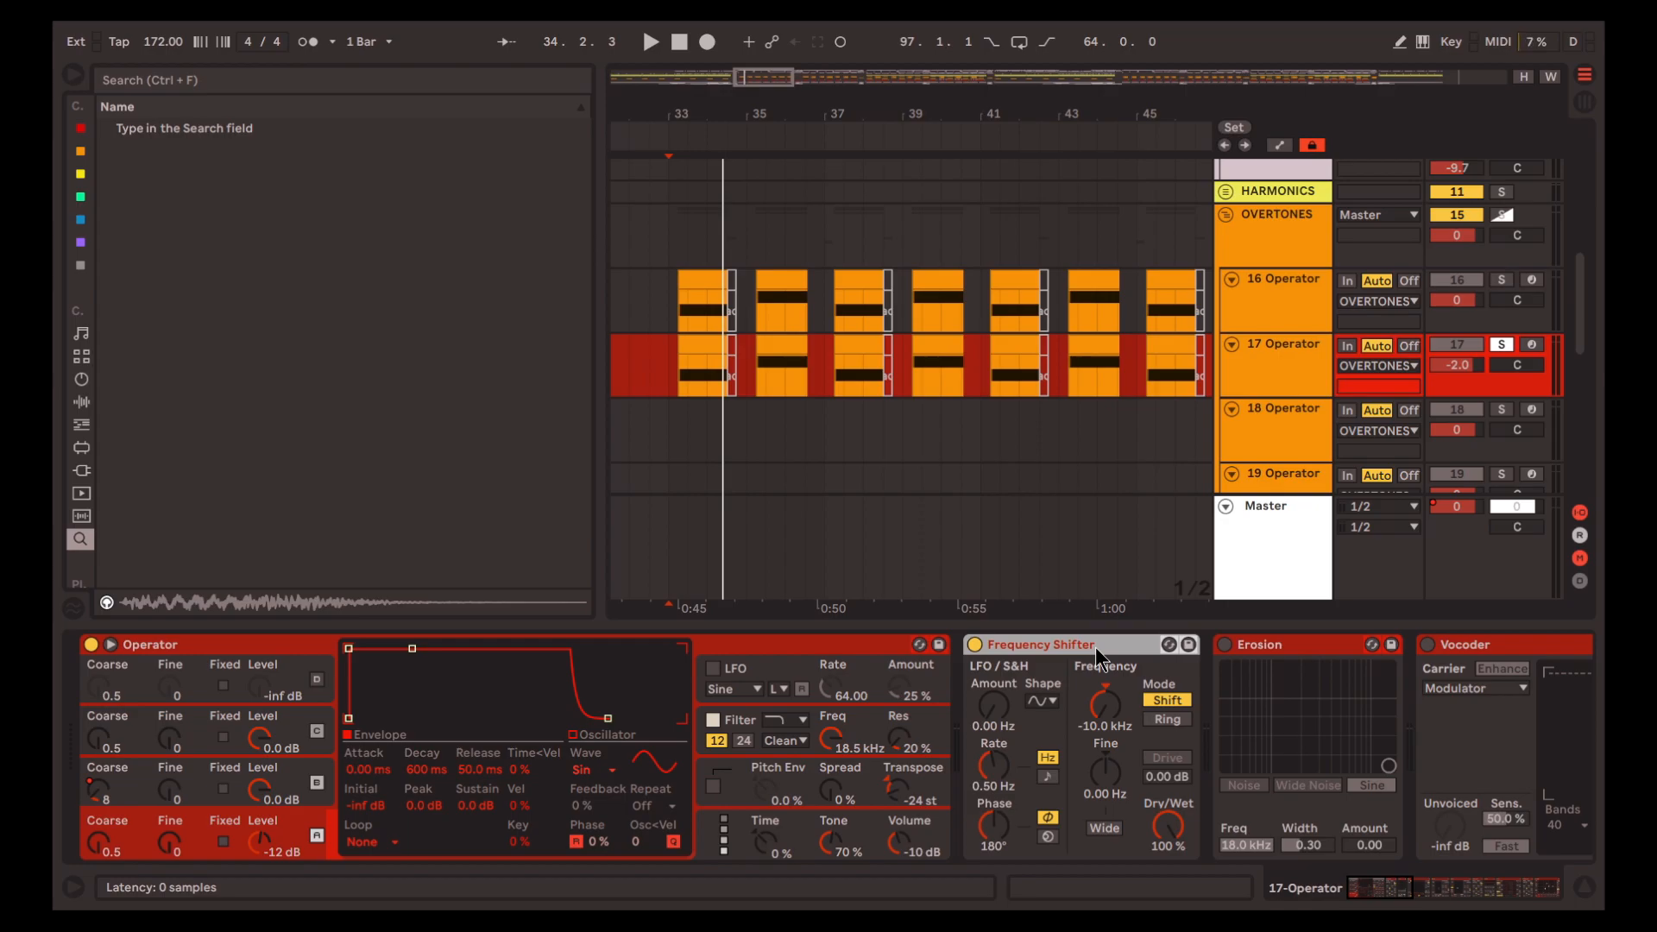
key(space)
scroll(1104, 742, right, 2)
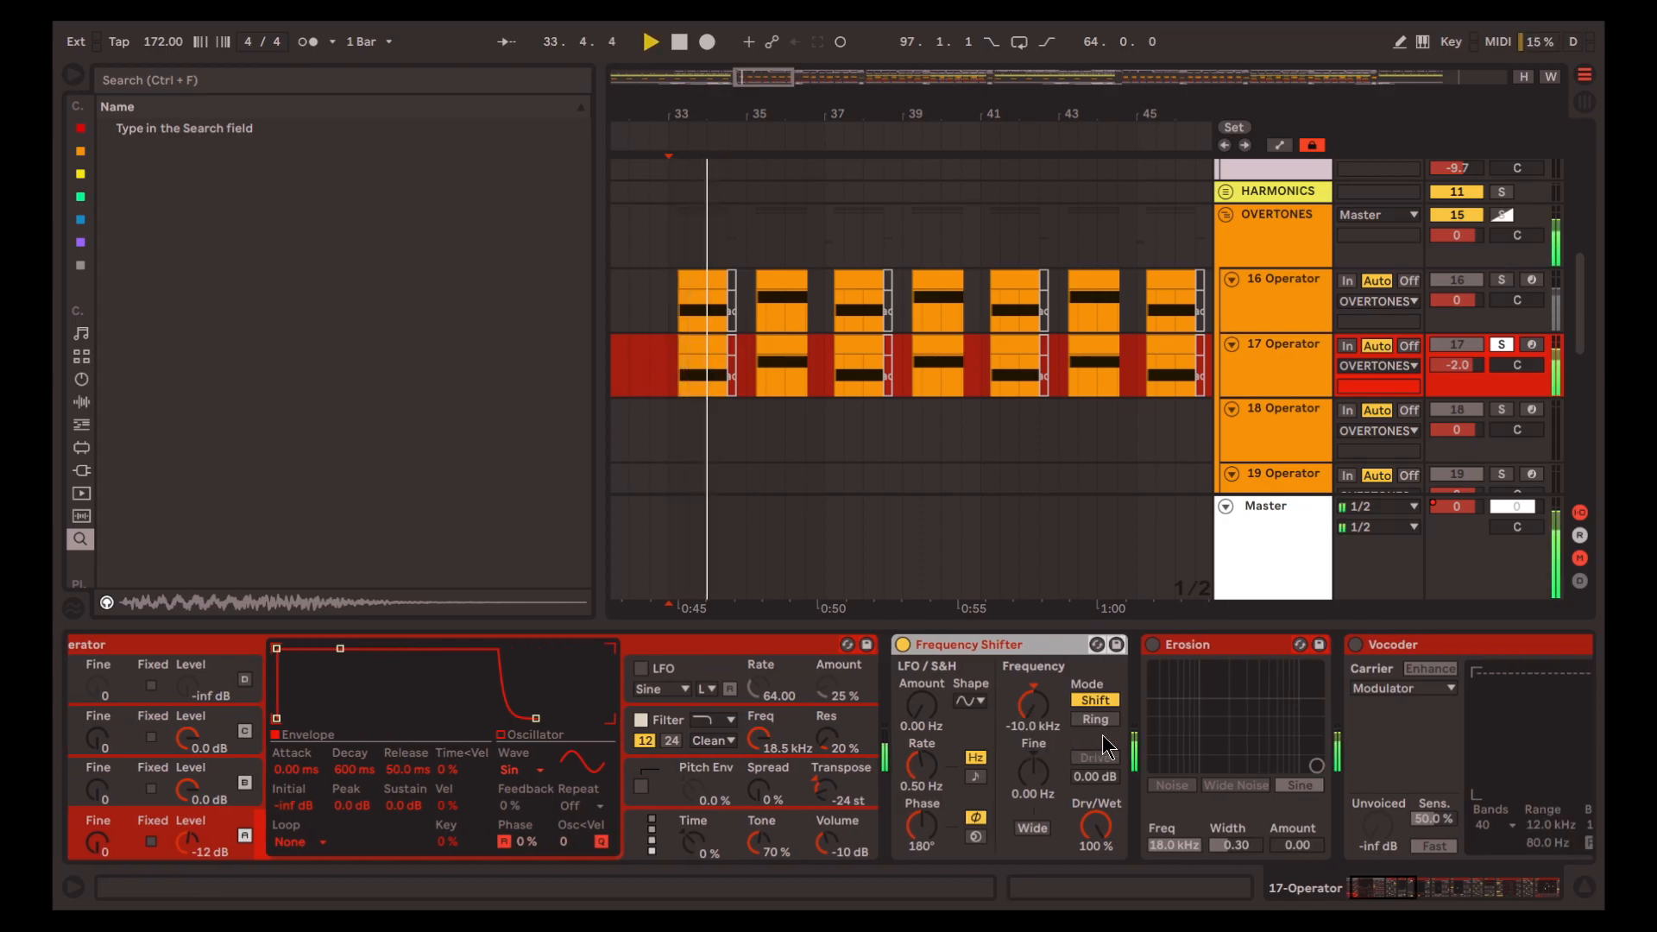
scroll(1105, 747, right, 5)
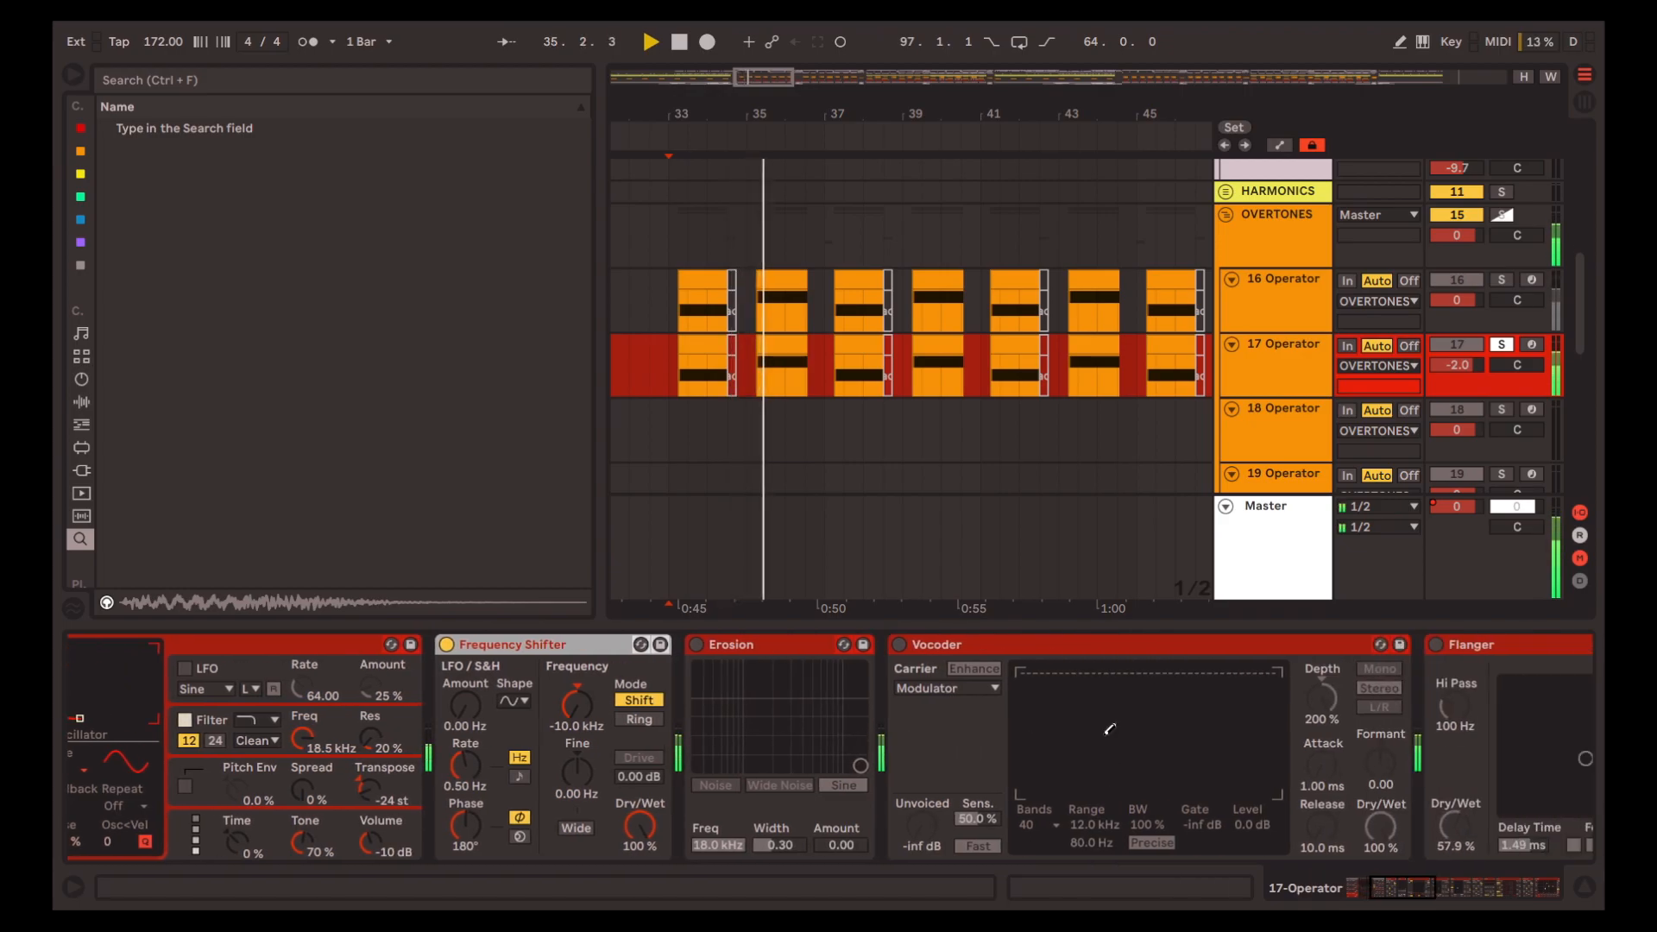
key(space)
Enable Vocoder in track 17's chain and play the track from bar 33
scroll(1035, 690, right, 2)
click(1004, 644)
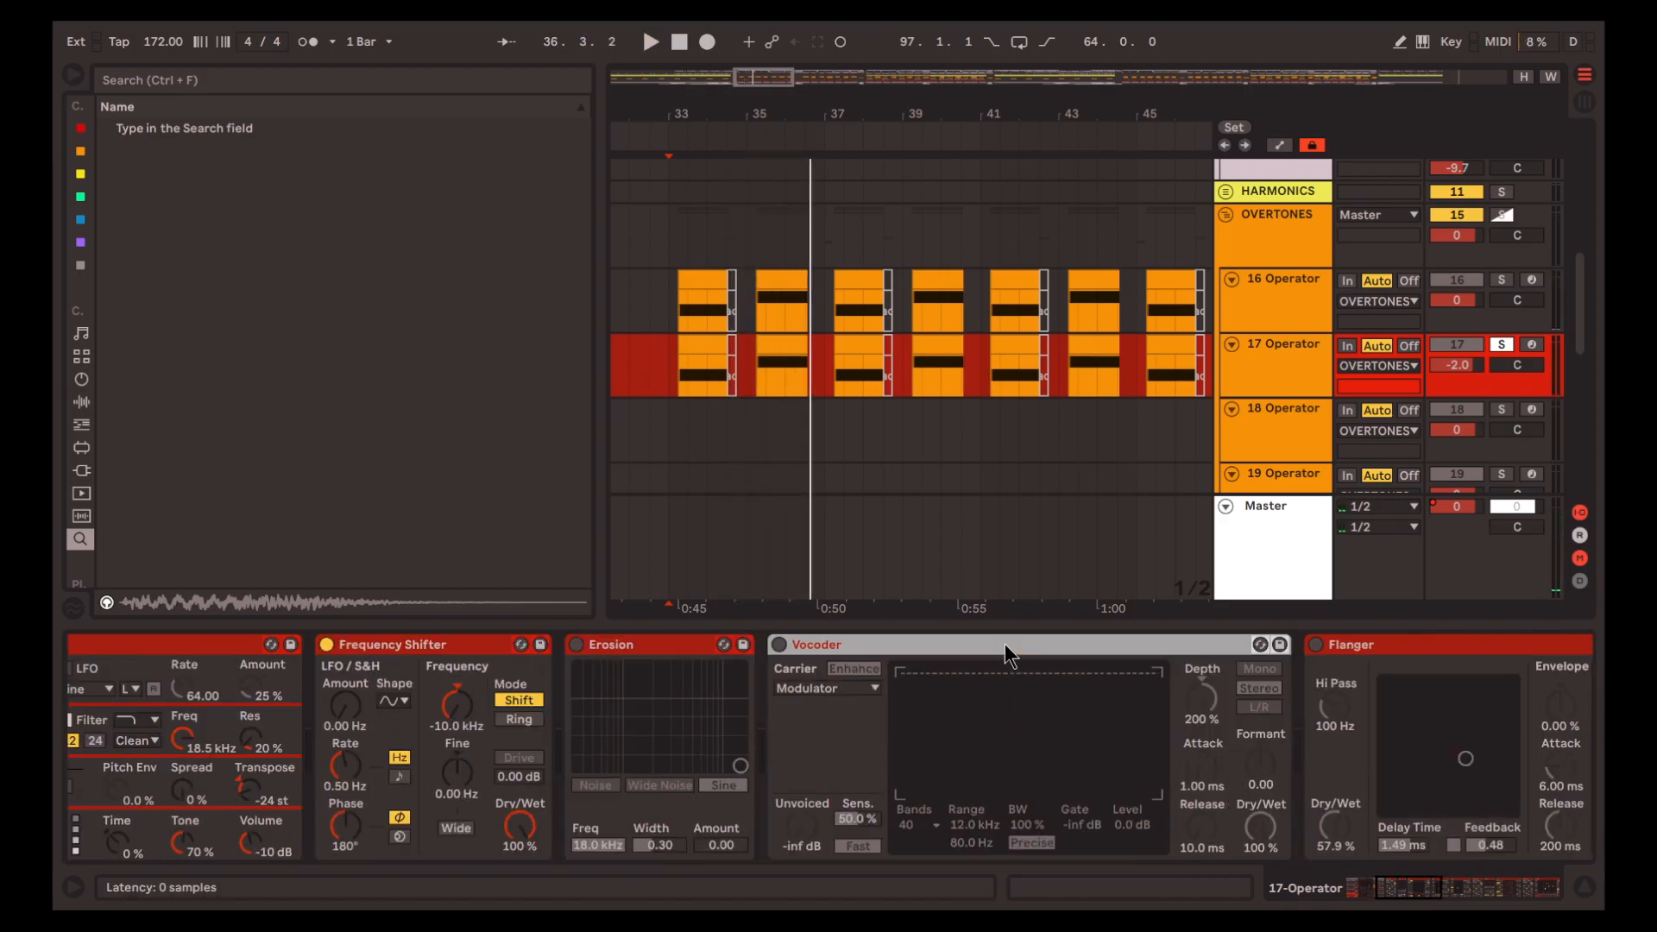
key(0)
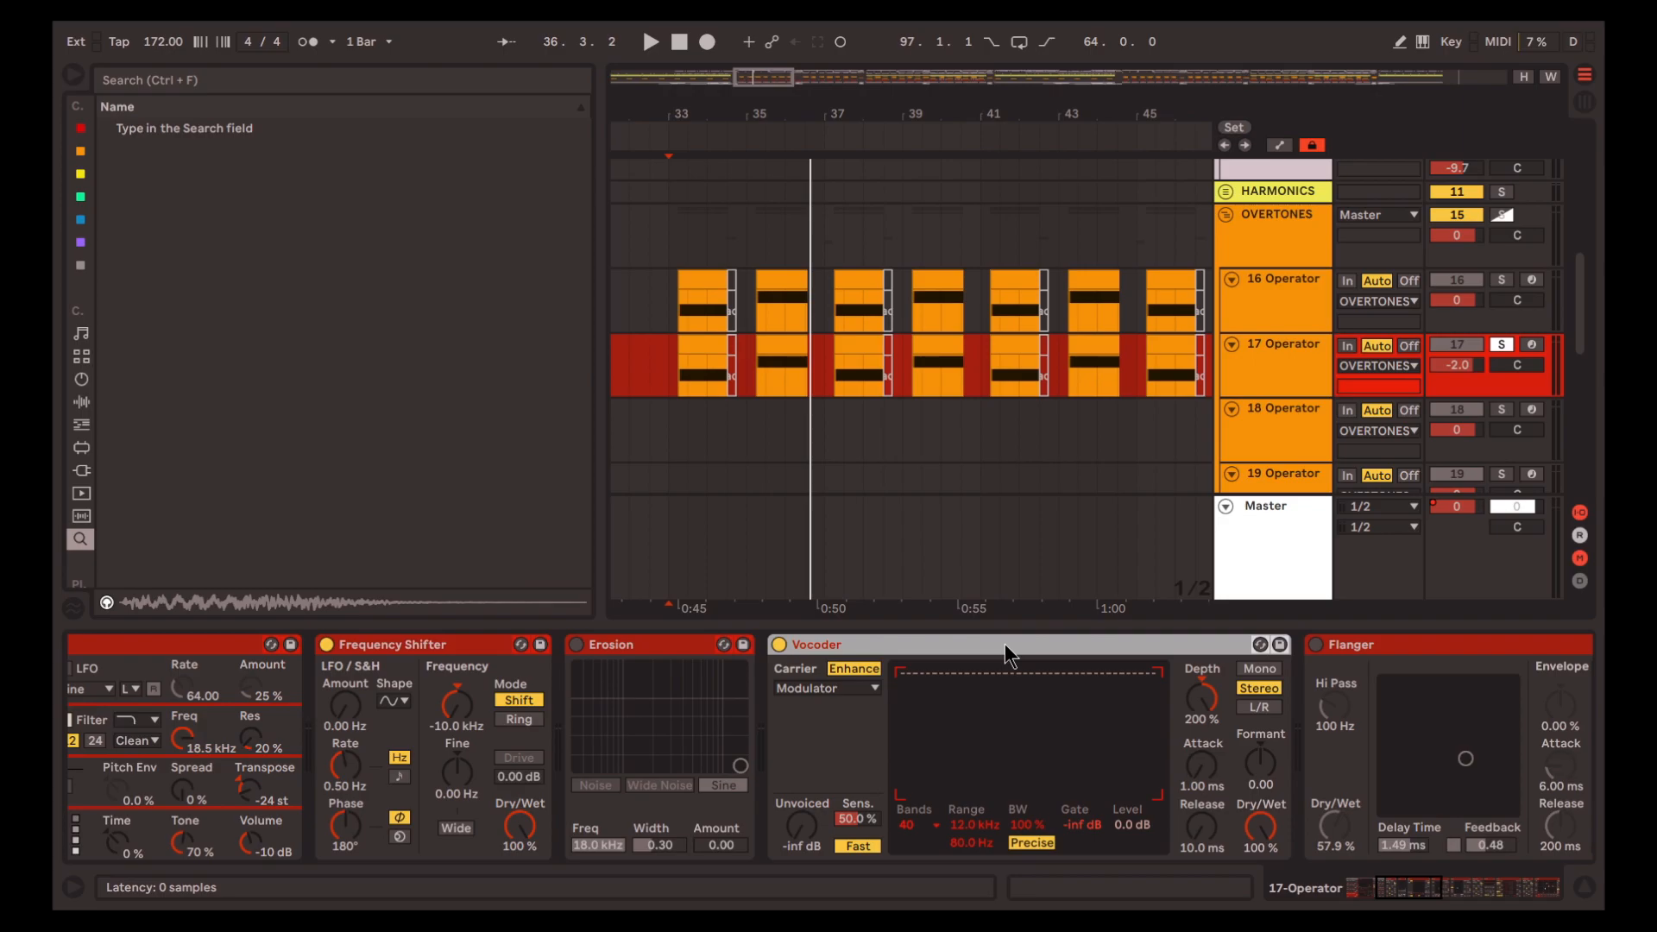
key(space)
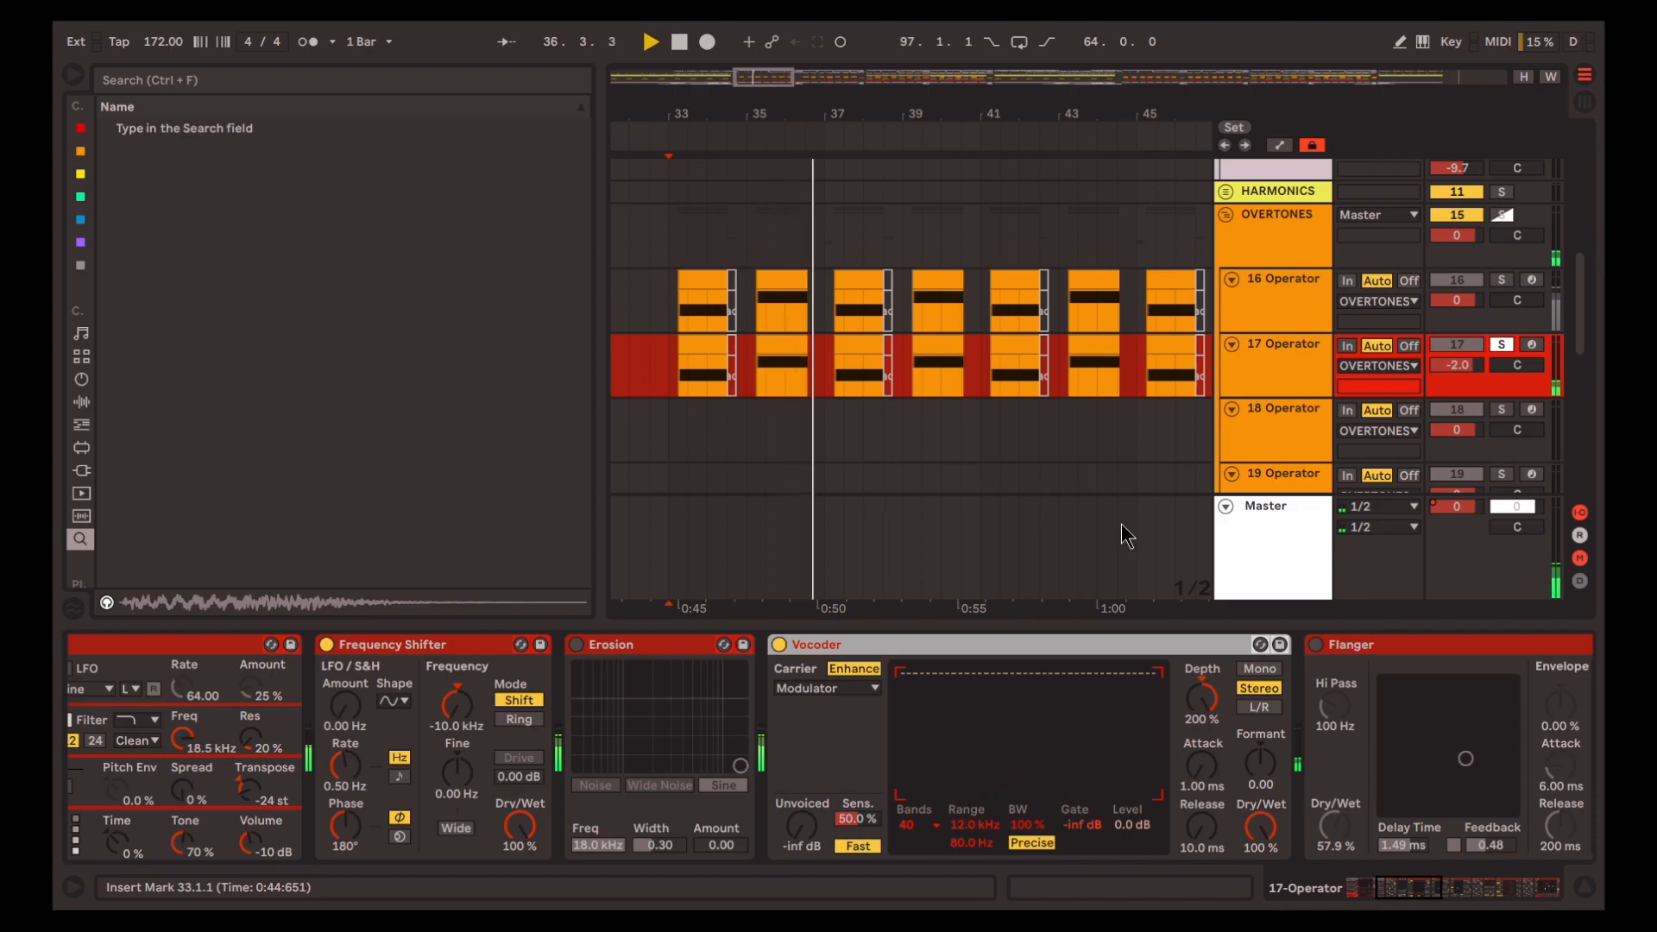
drag(1400, 890, 1420, 890)
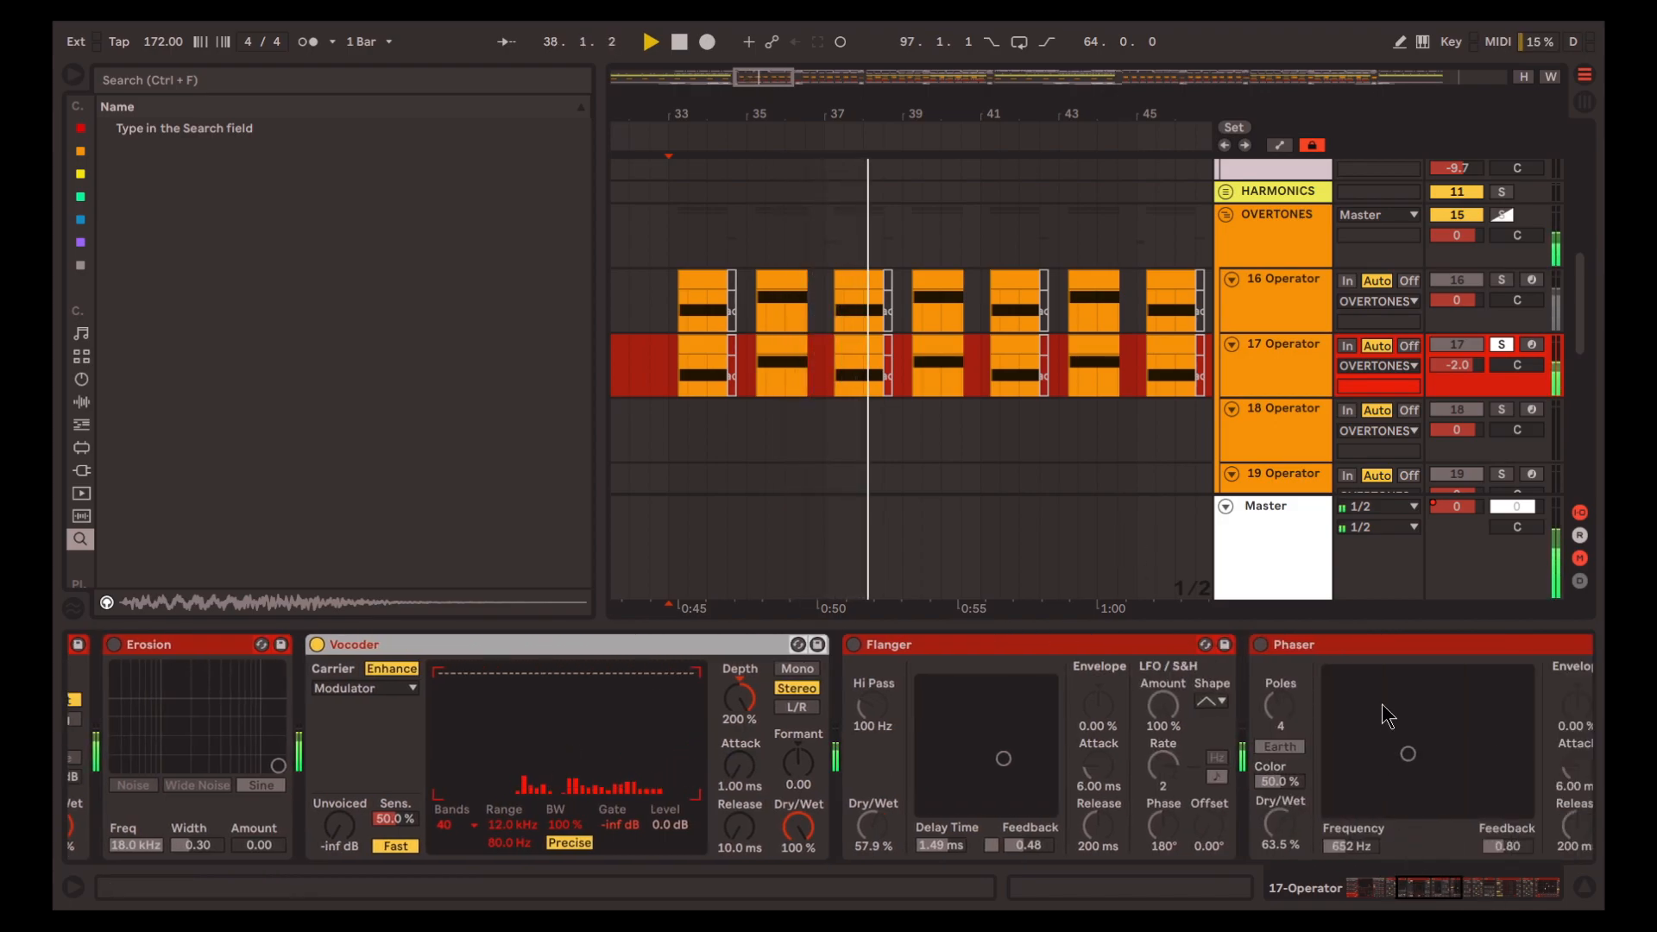
key(space)
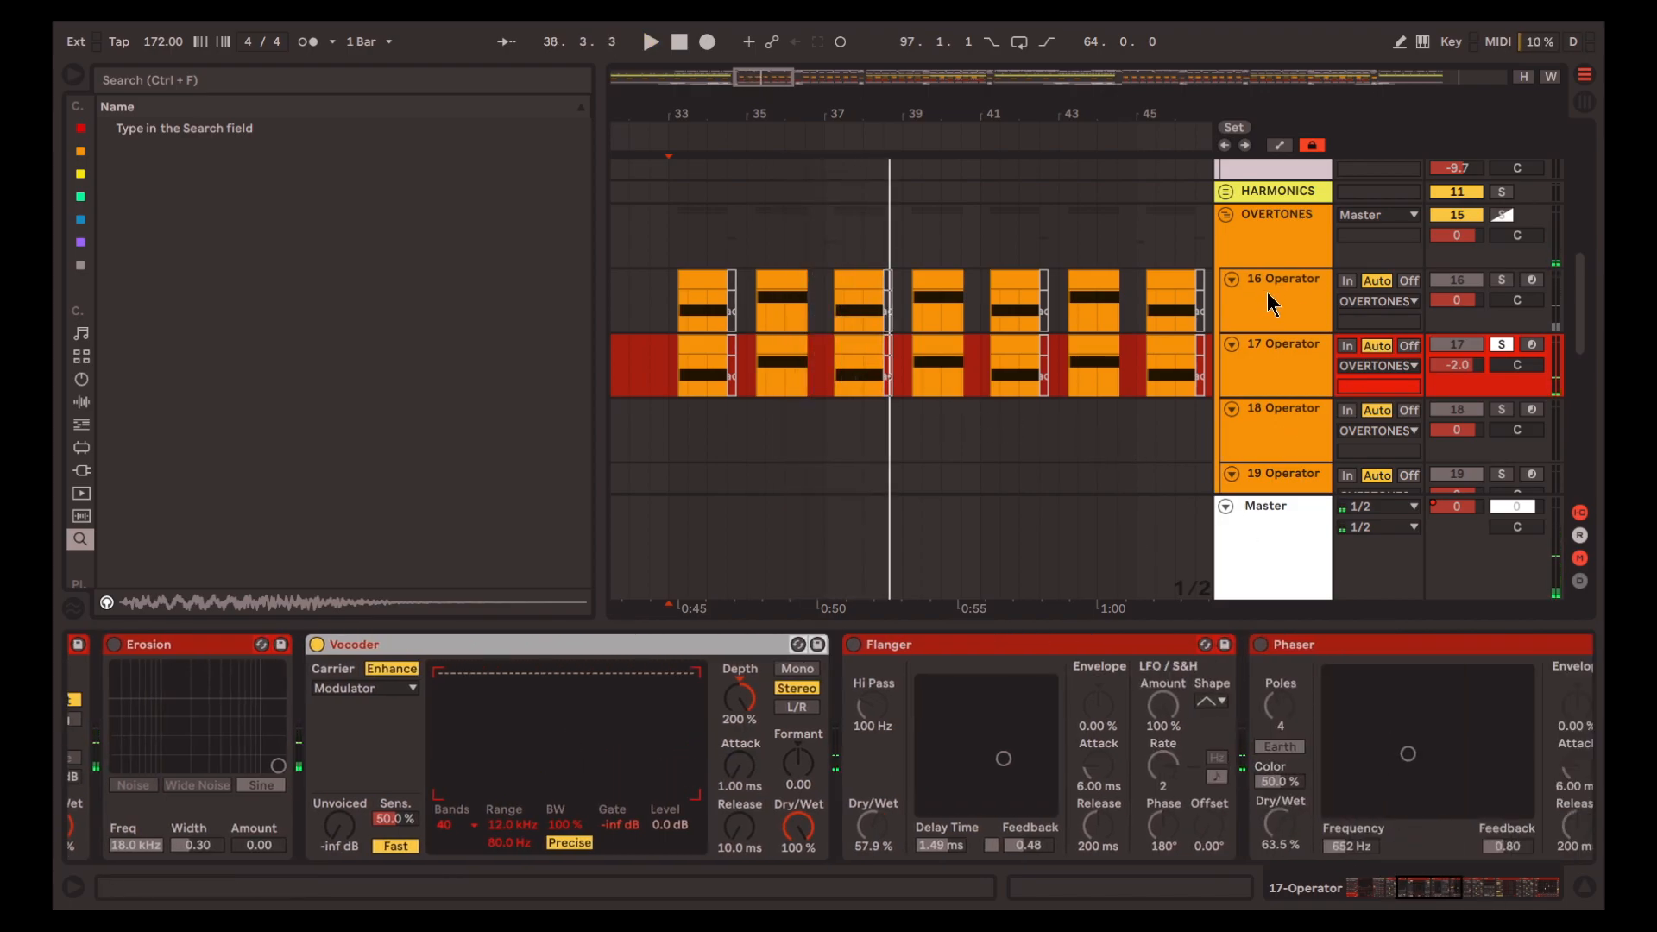
Enable Flanger and Phaser in turn on track 17, playing from bar 33 after each one
click(1435, 890)
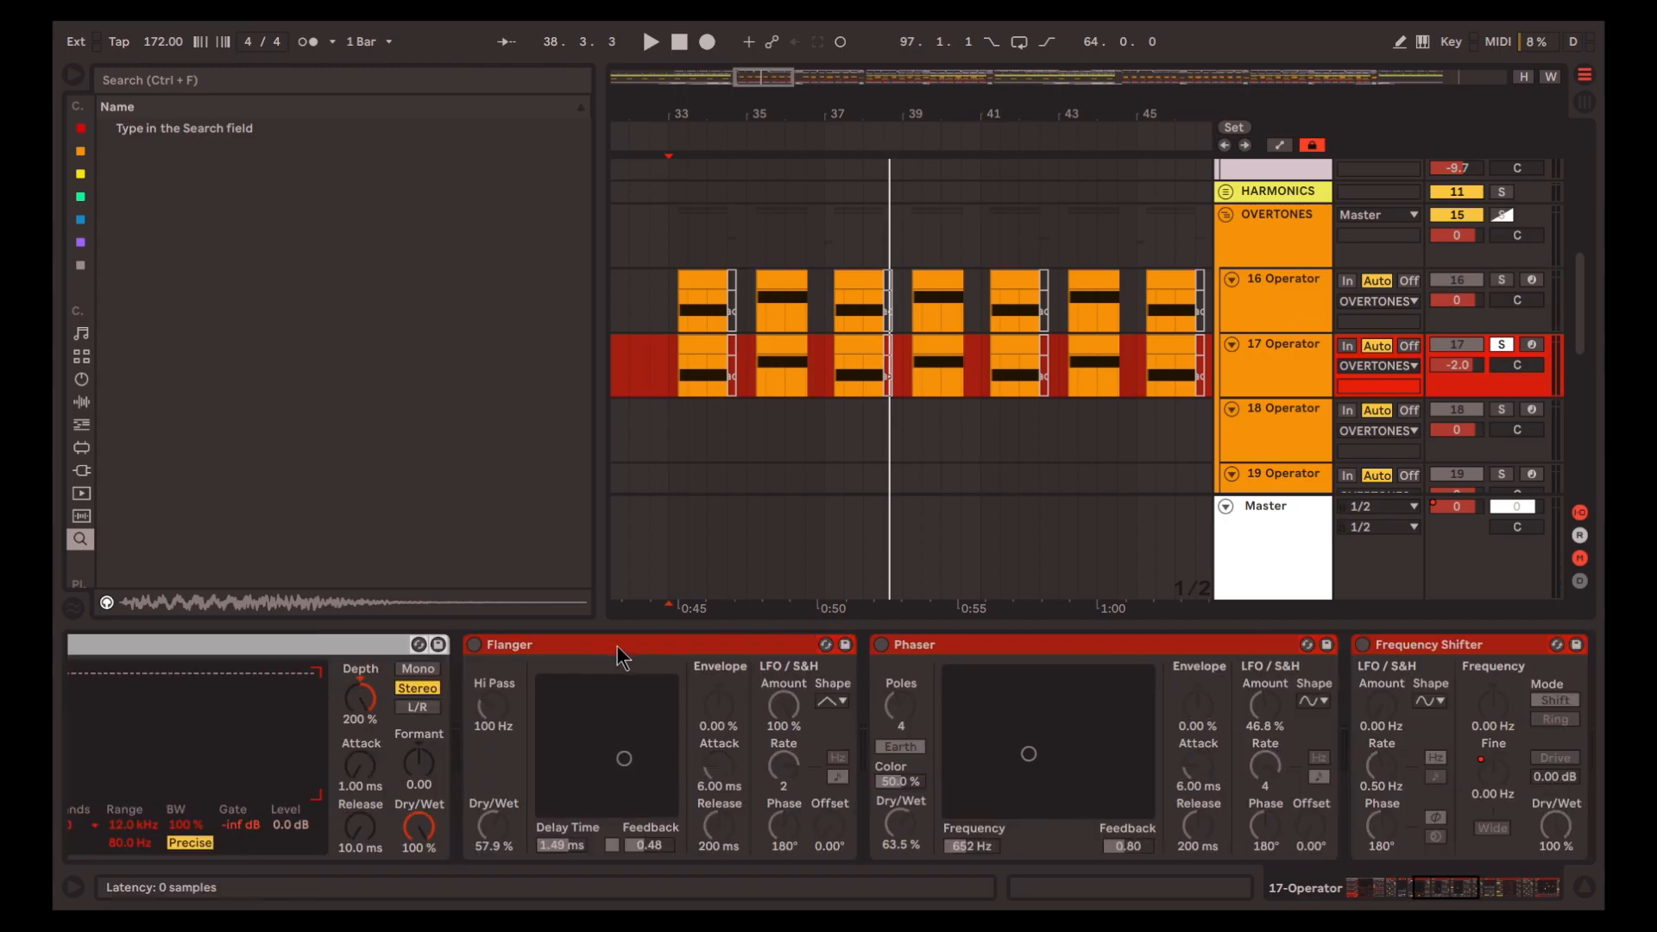
click(655, 653)
key(space)
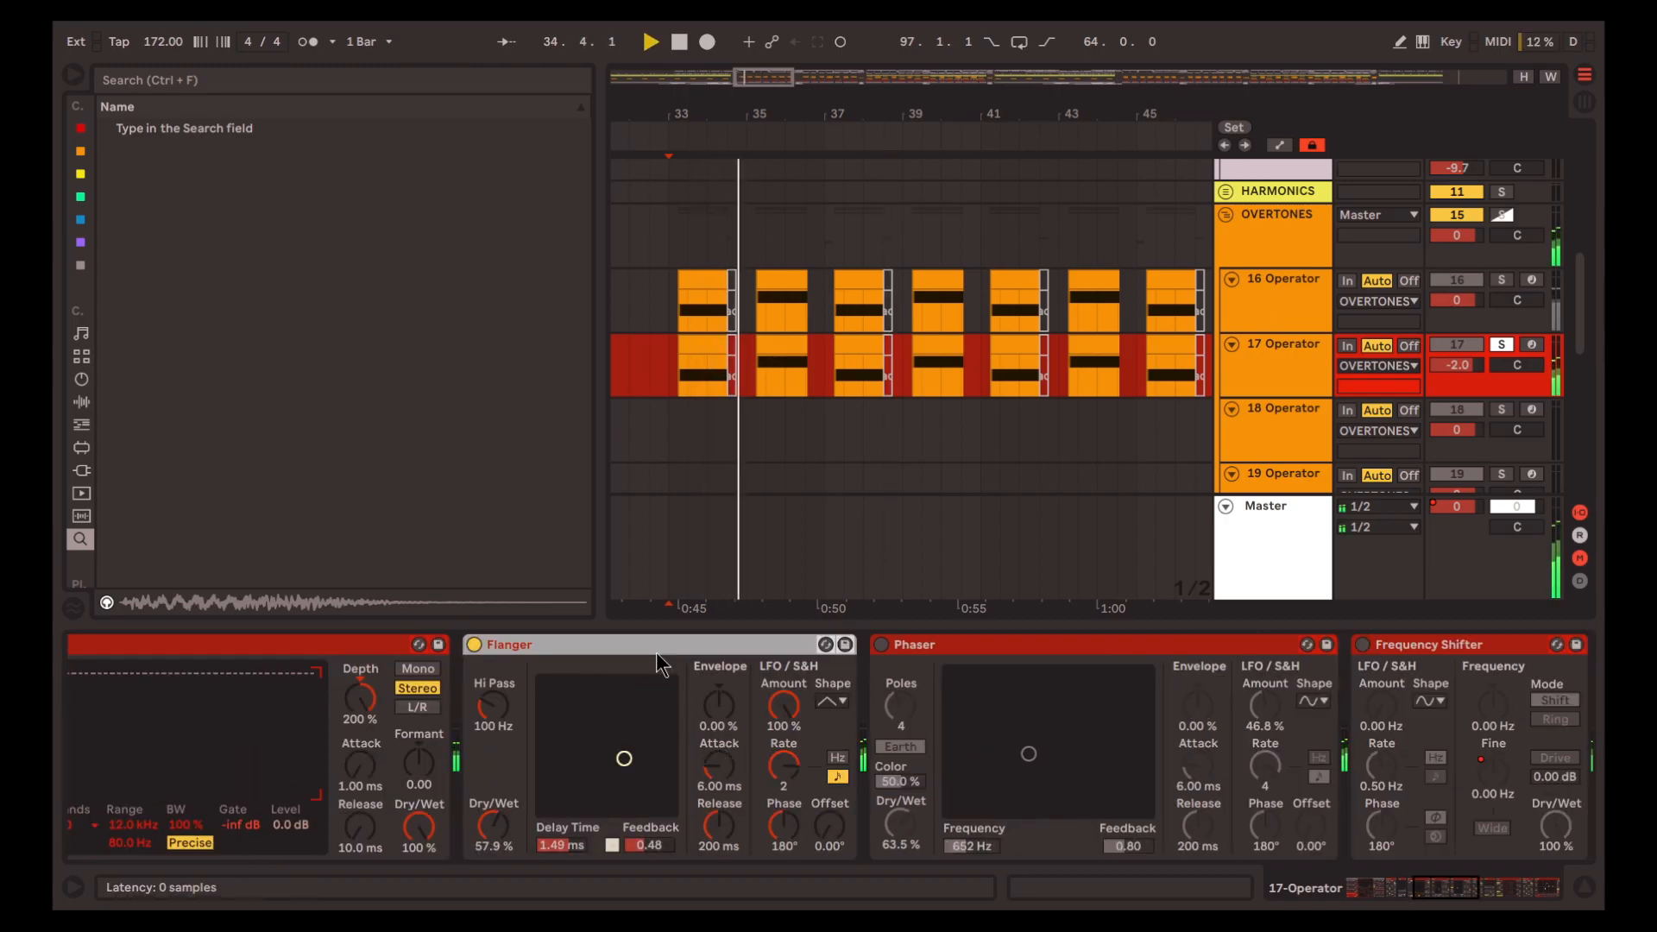
click(925, 647)
key(space)
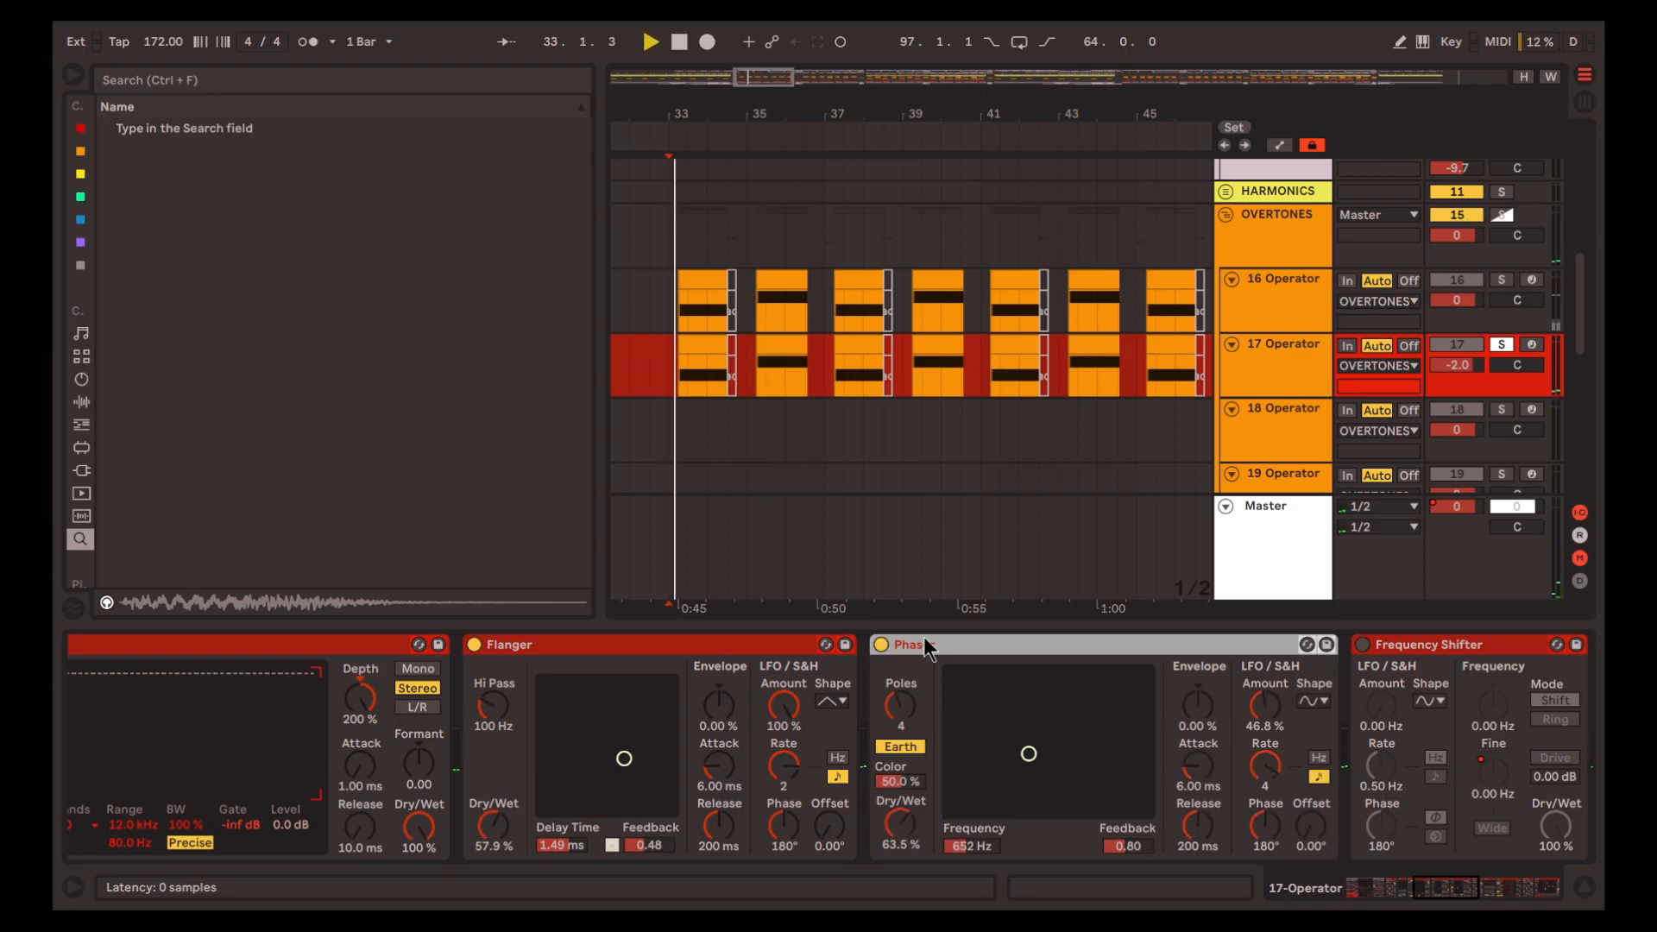
Enable the Frequency Shifter after Phaser, display its Fine automation and play from 41.3.1
click(1480, 888)
key(space)
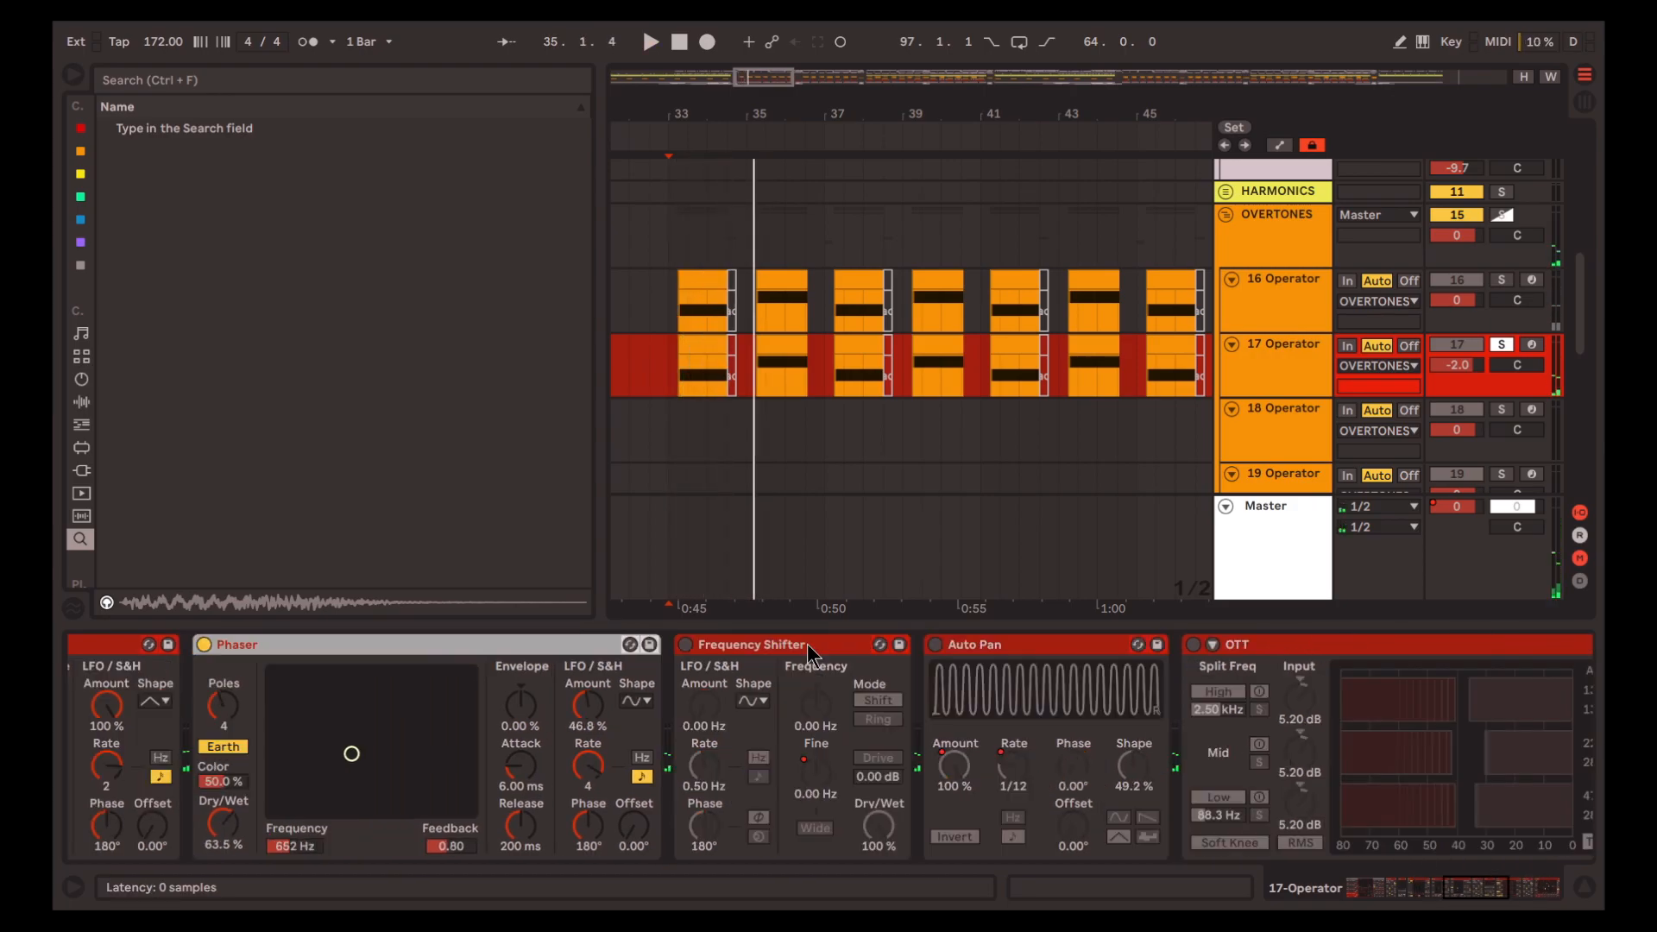
click(792, 645)
key(a)
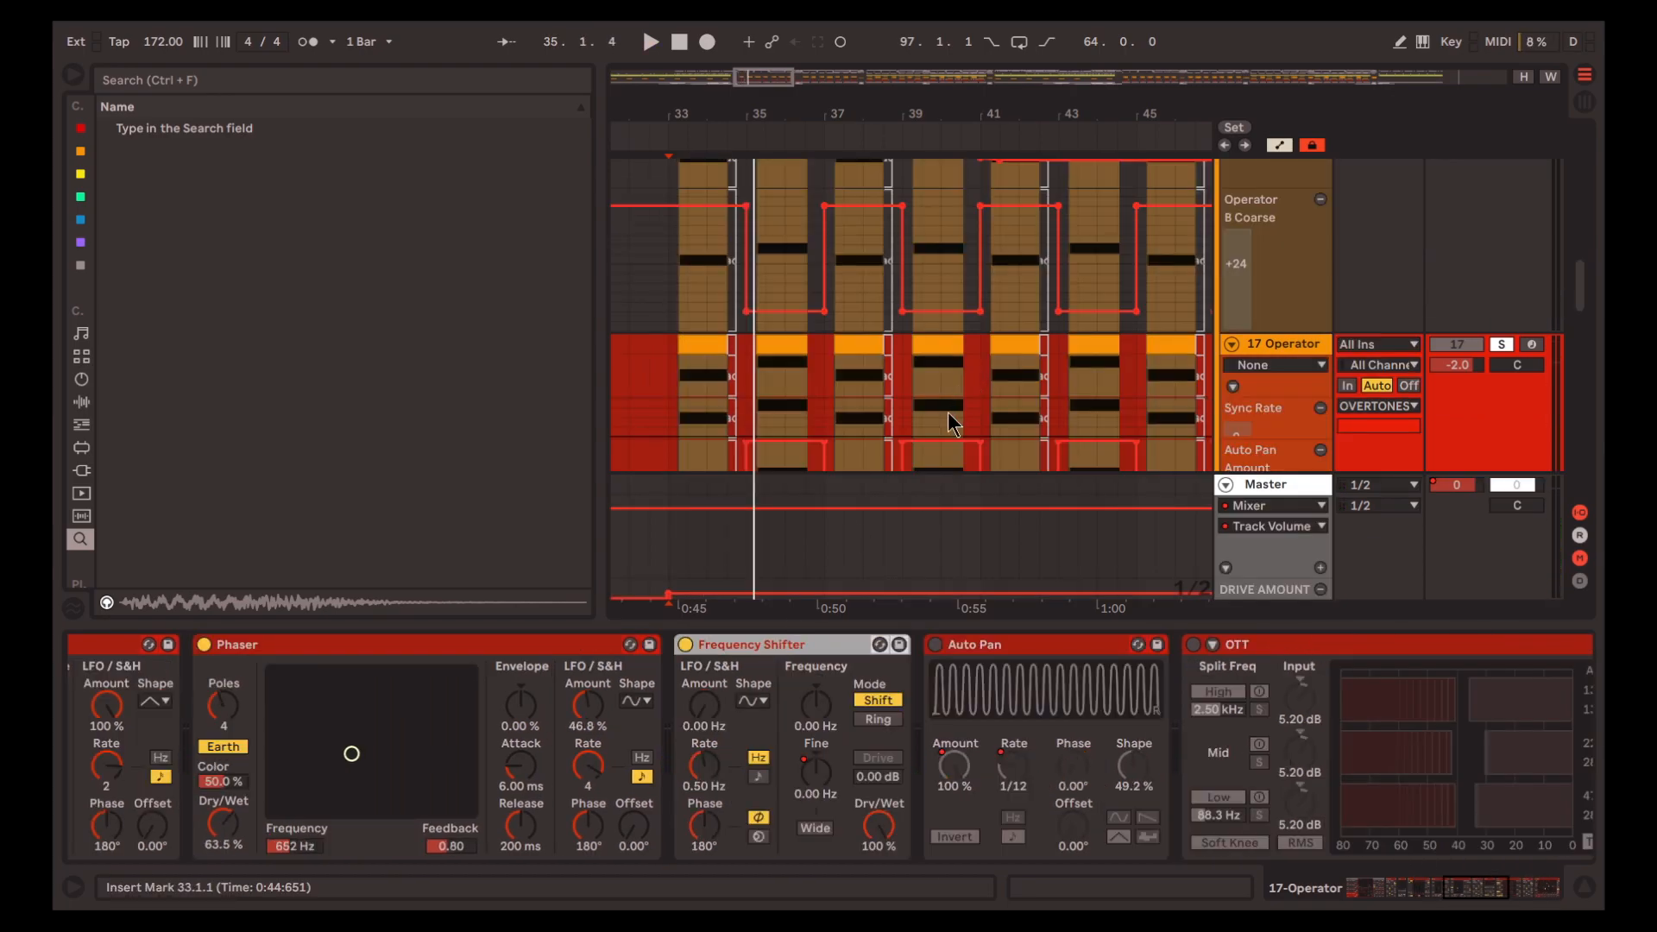
scroll(952, 380, down, 4)
click(806, 761)
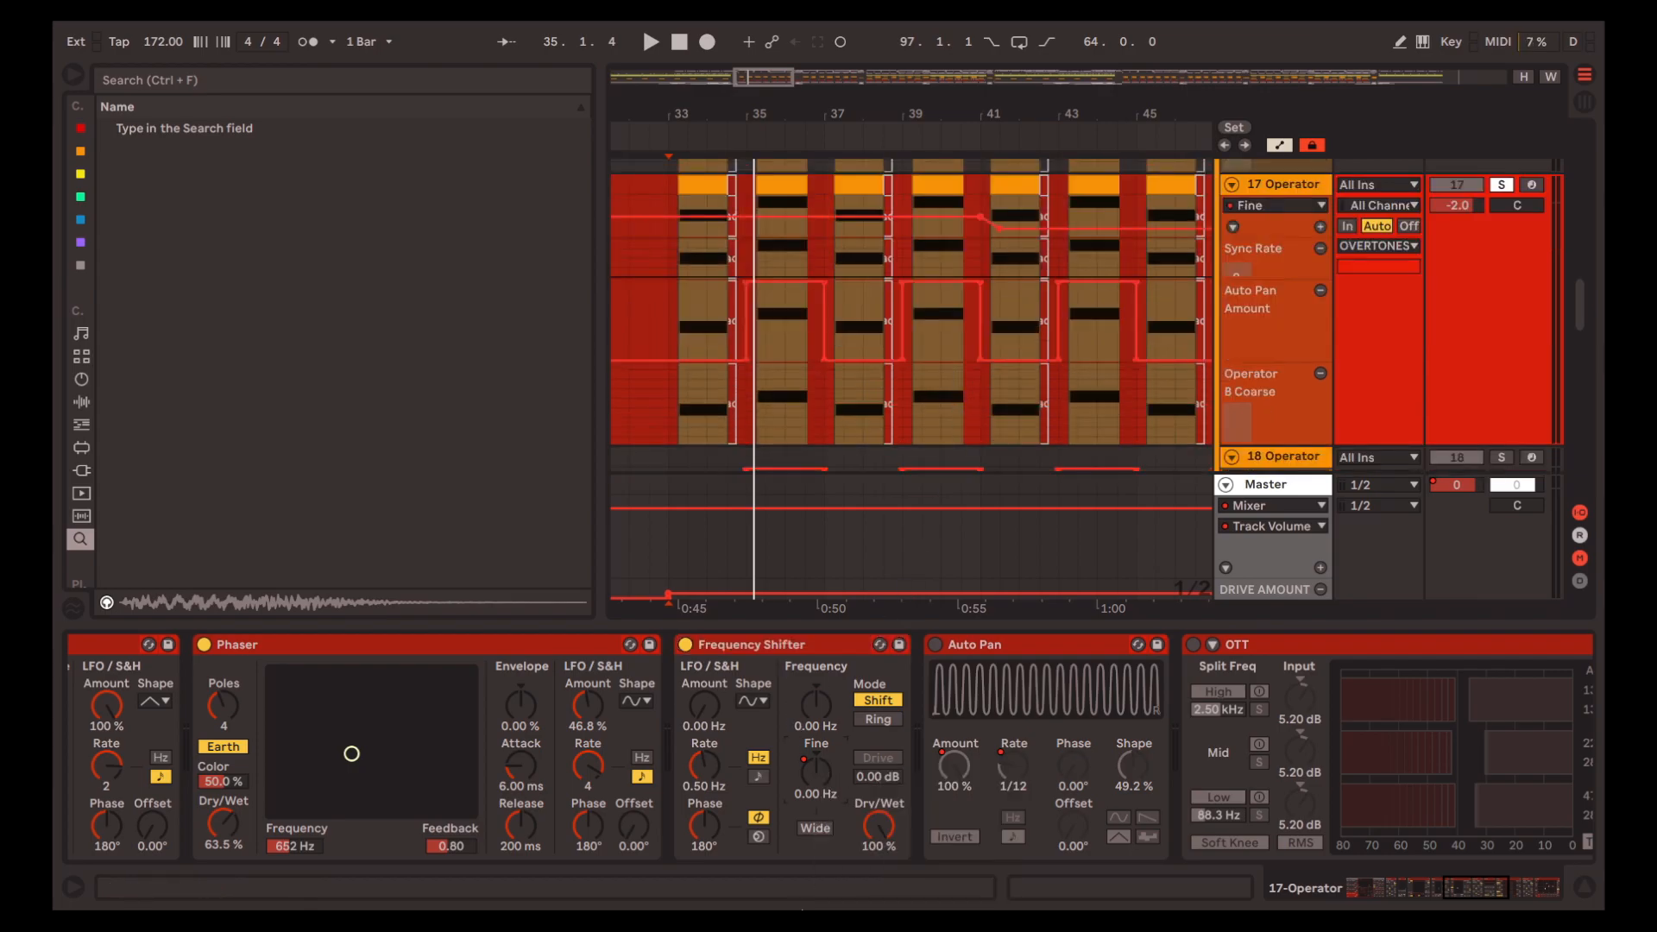
click(999, 273)
key(space)
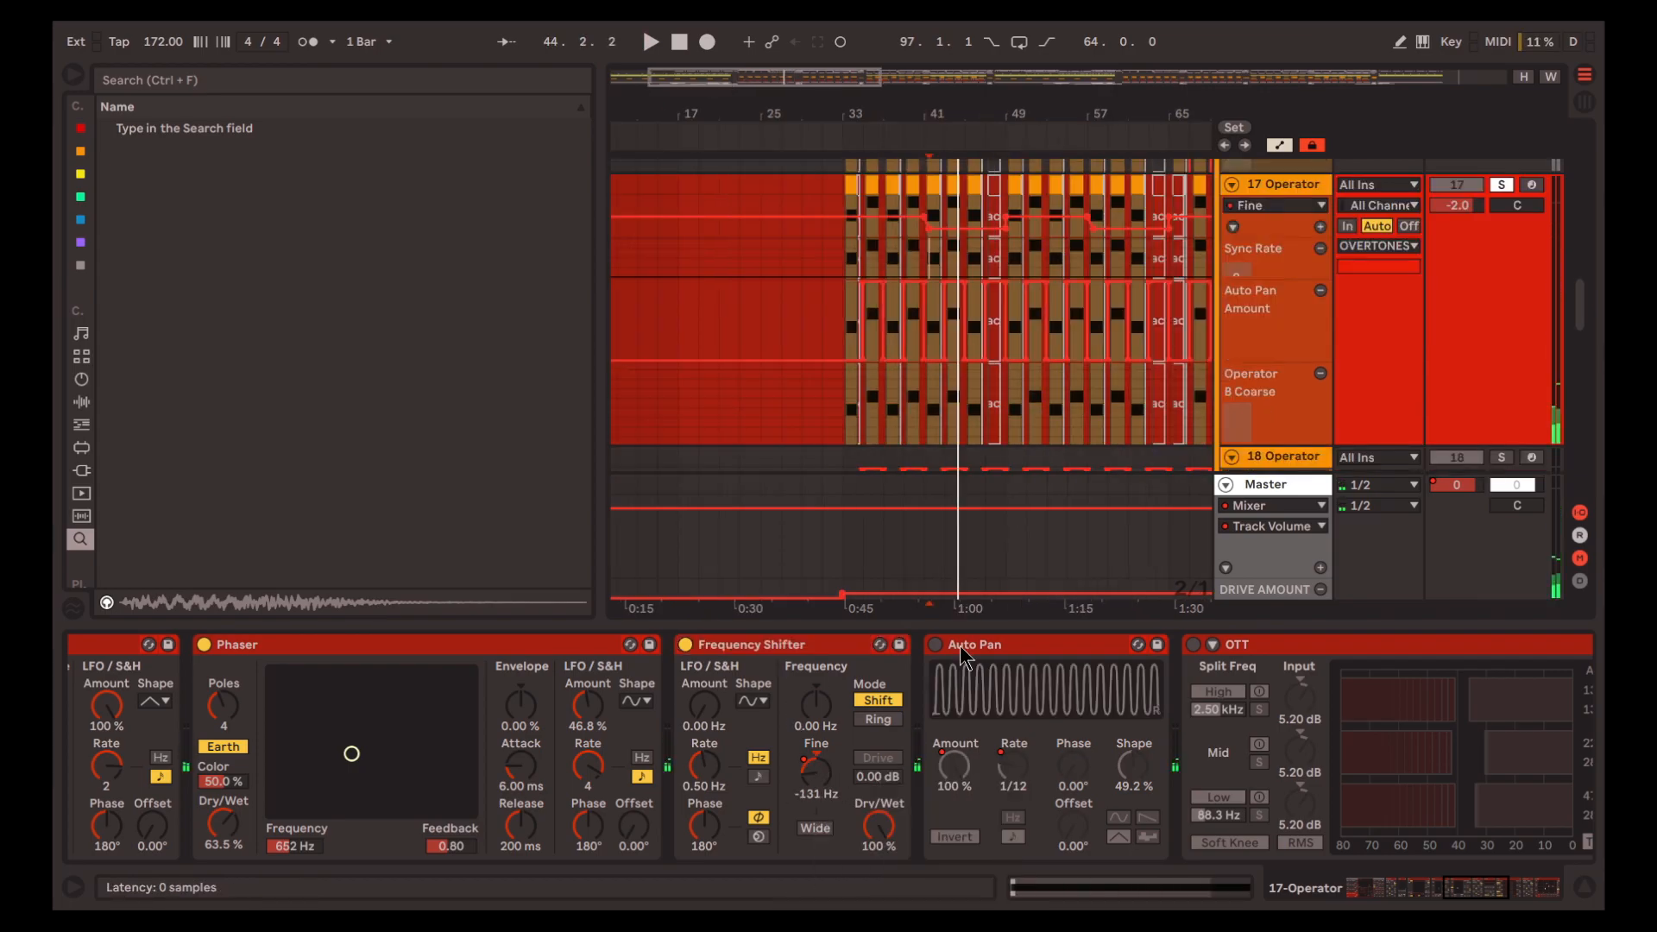
Enable Auto Pan on track 17 and play from 35.1.1
click(959, 645)
key(0)
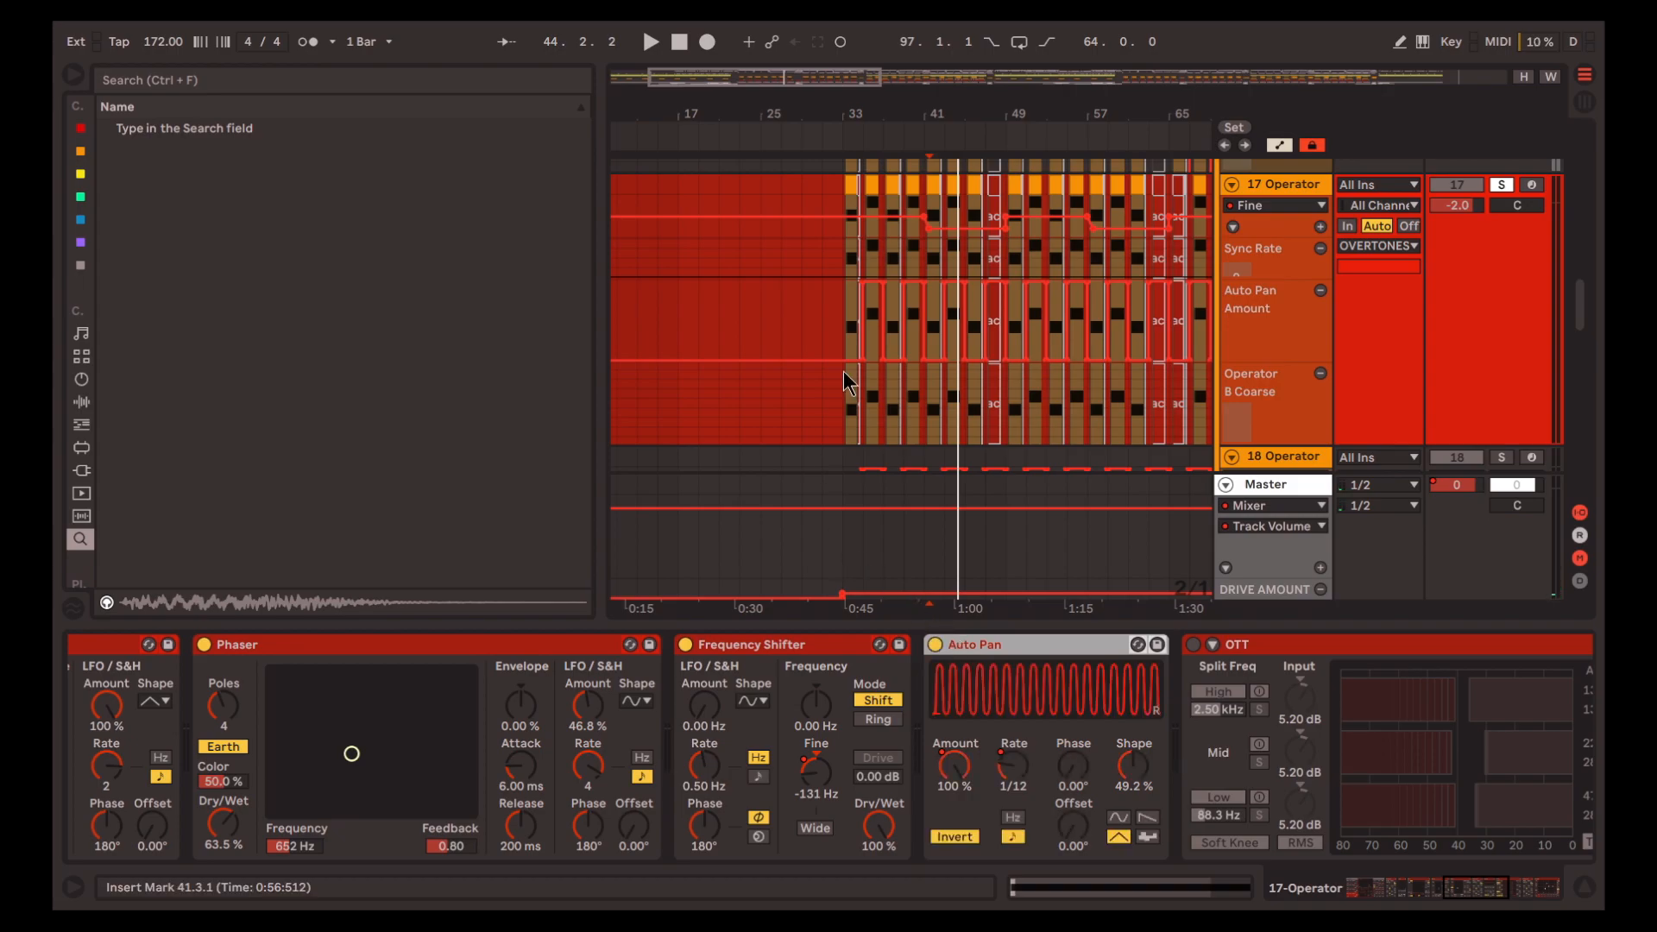
click(882, 260)
key(plus)
key(plus)
key(space)
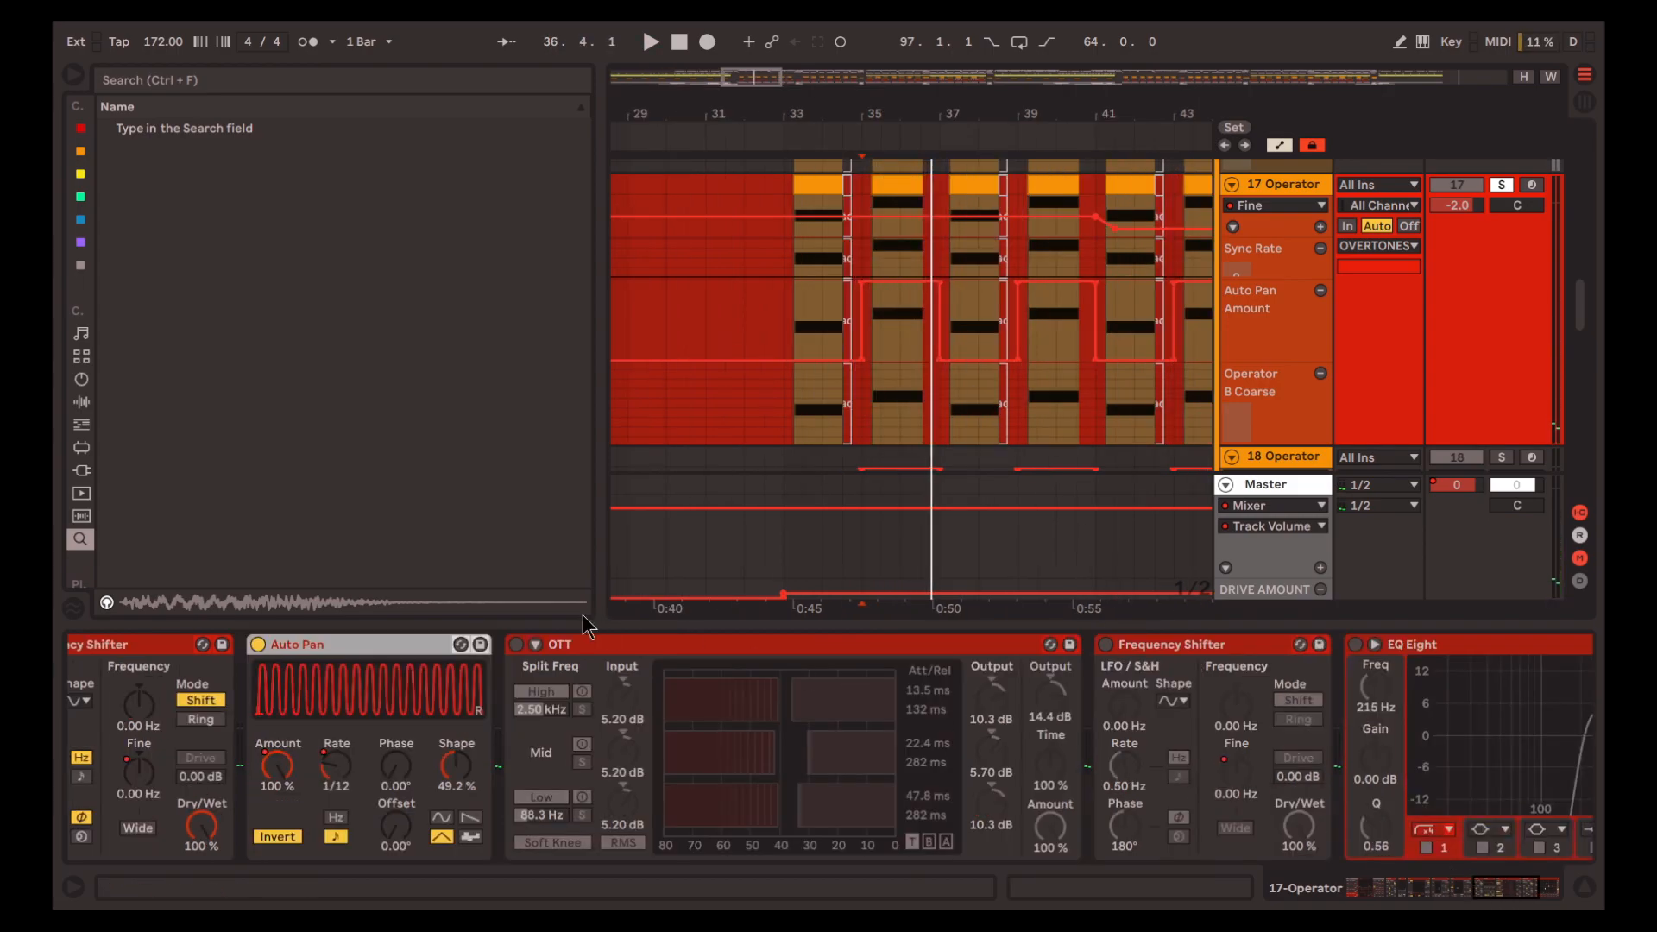
Enable OTT on track 17 and play from 33.1.1
click(519, 665)
click(516, 645)
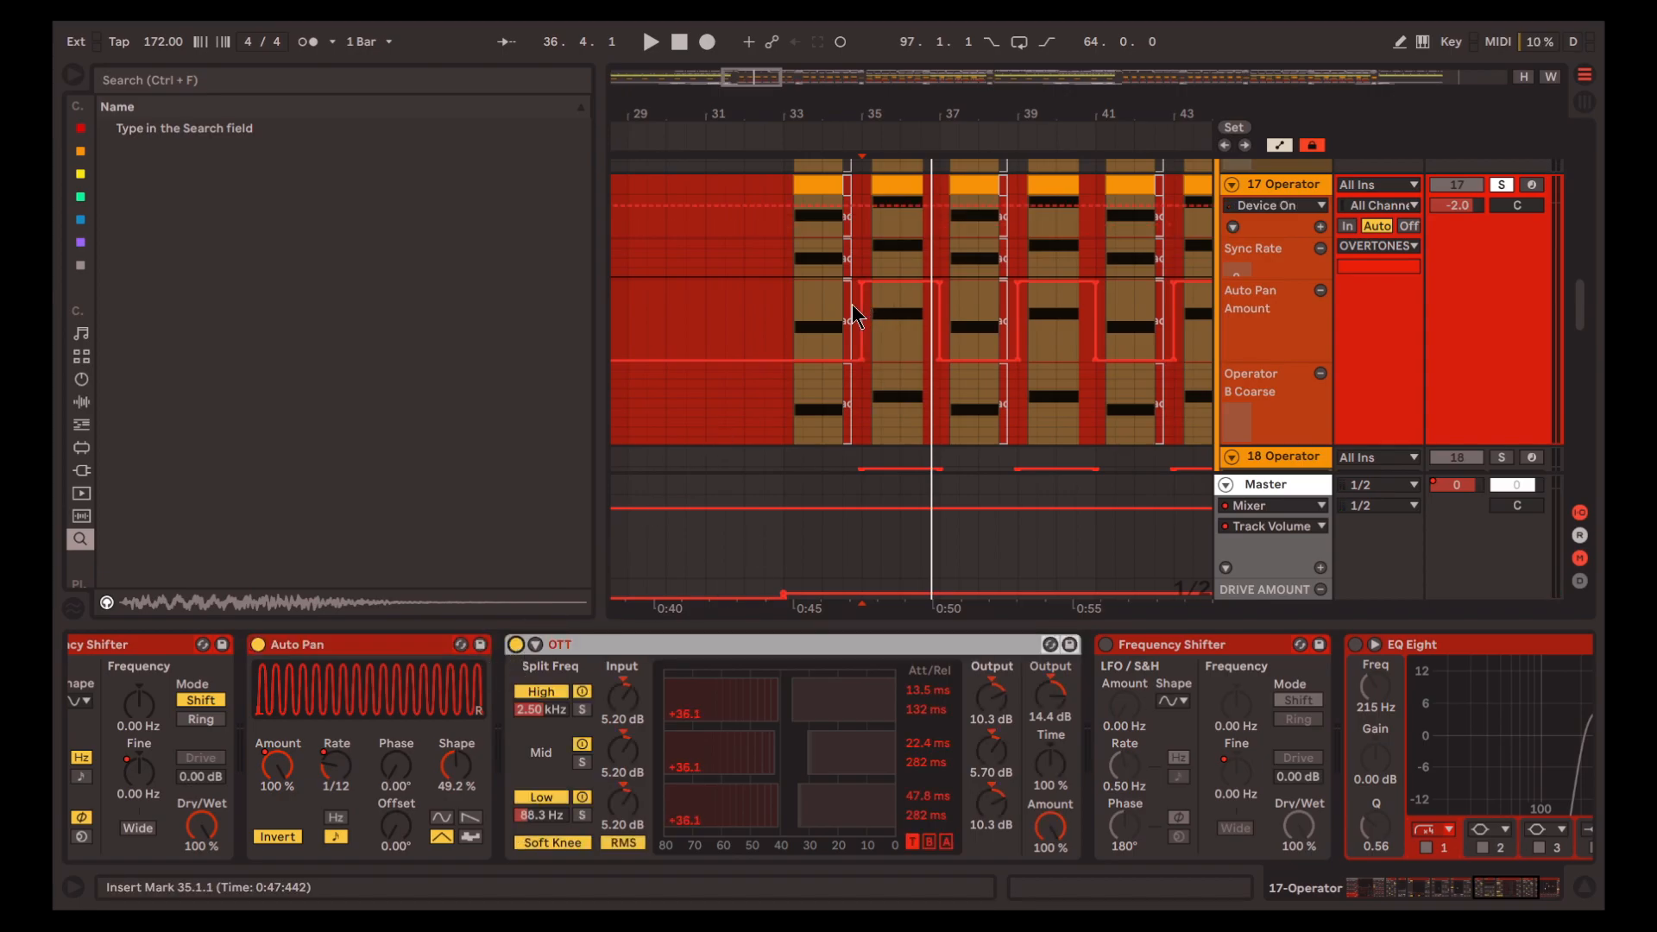
click(801, 323)
key(space)
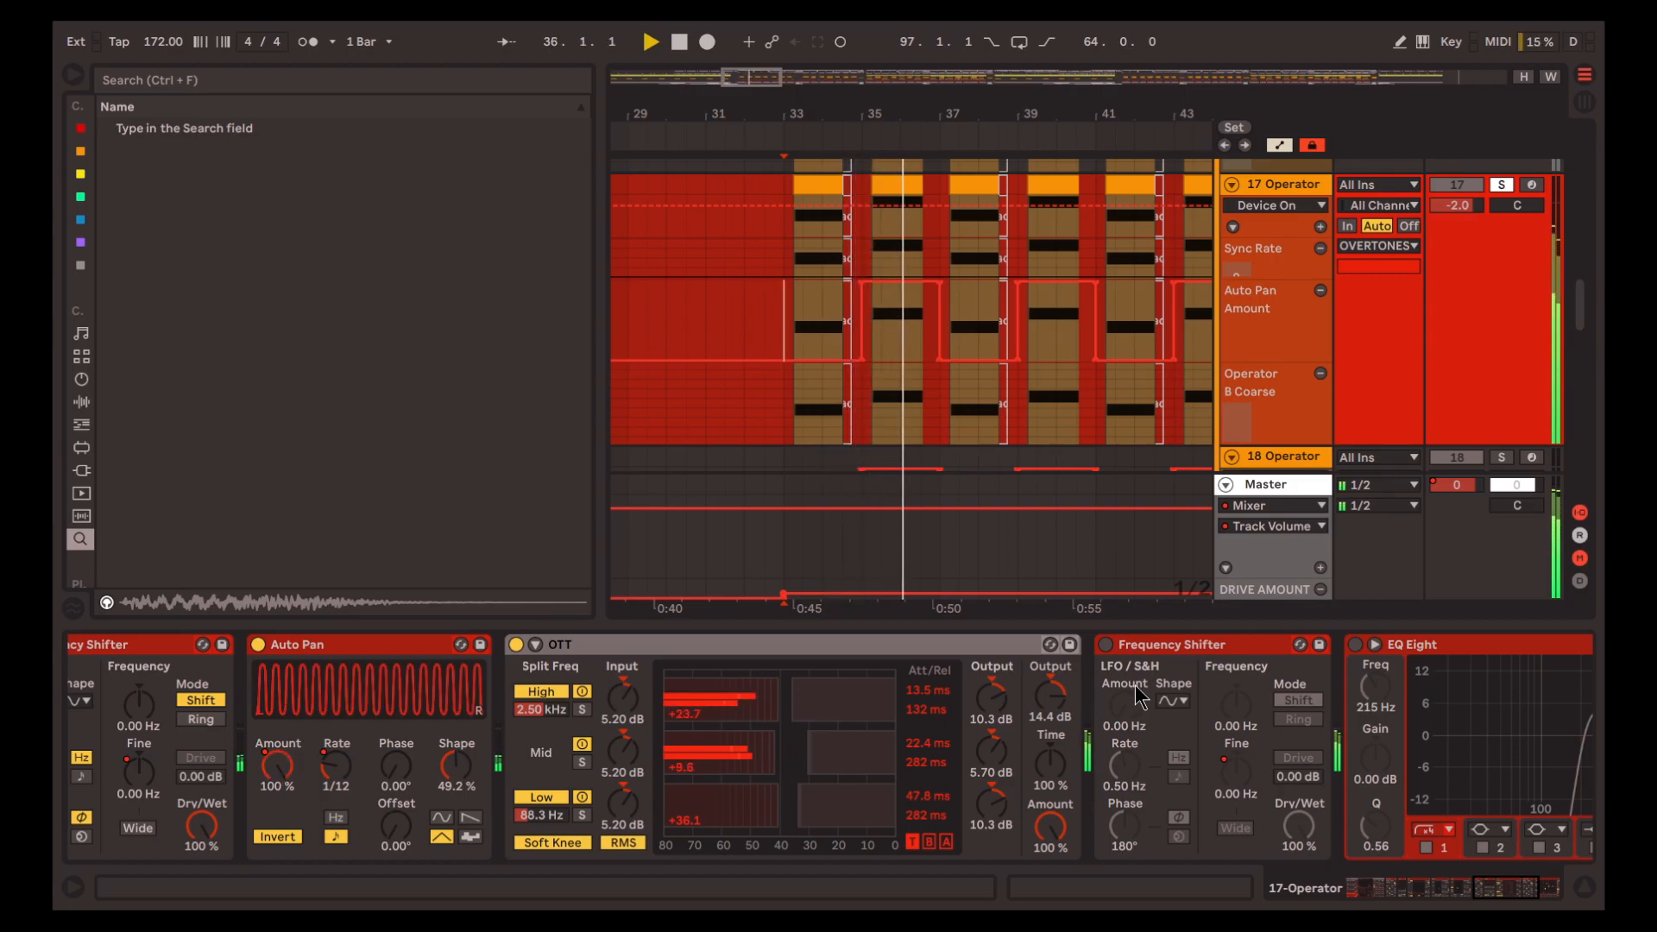
Enable the Frequency Shifter after OTT and display its Fine automation on track 17
click(1105, 645)
key(space)
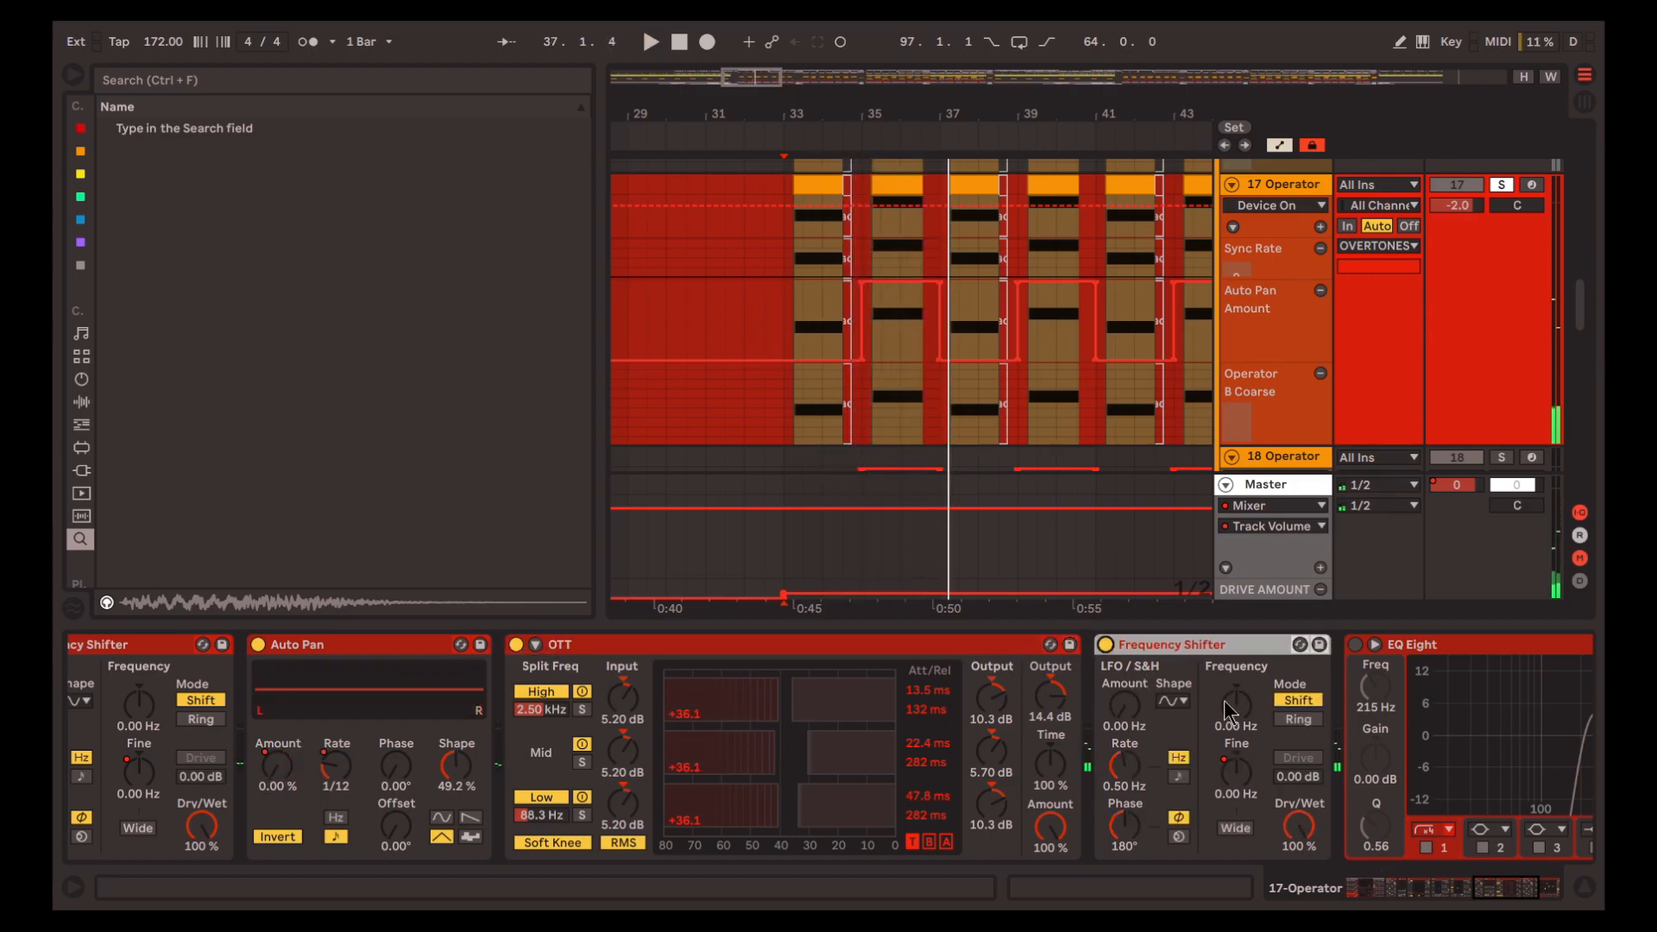
click(1505, 897)
right_click(777, 768)
click(829, 781)
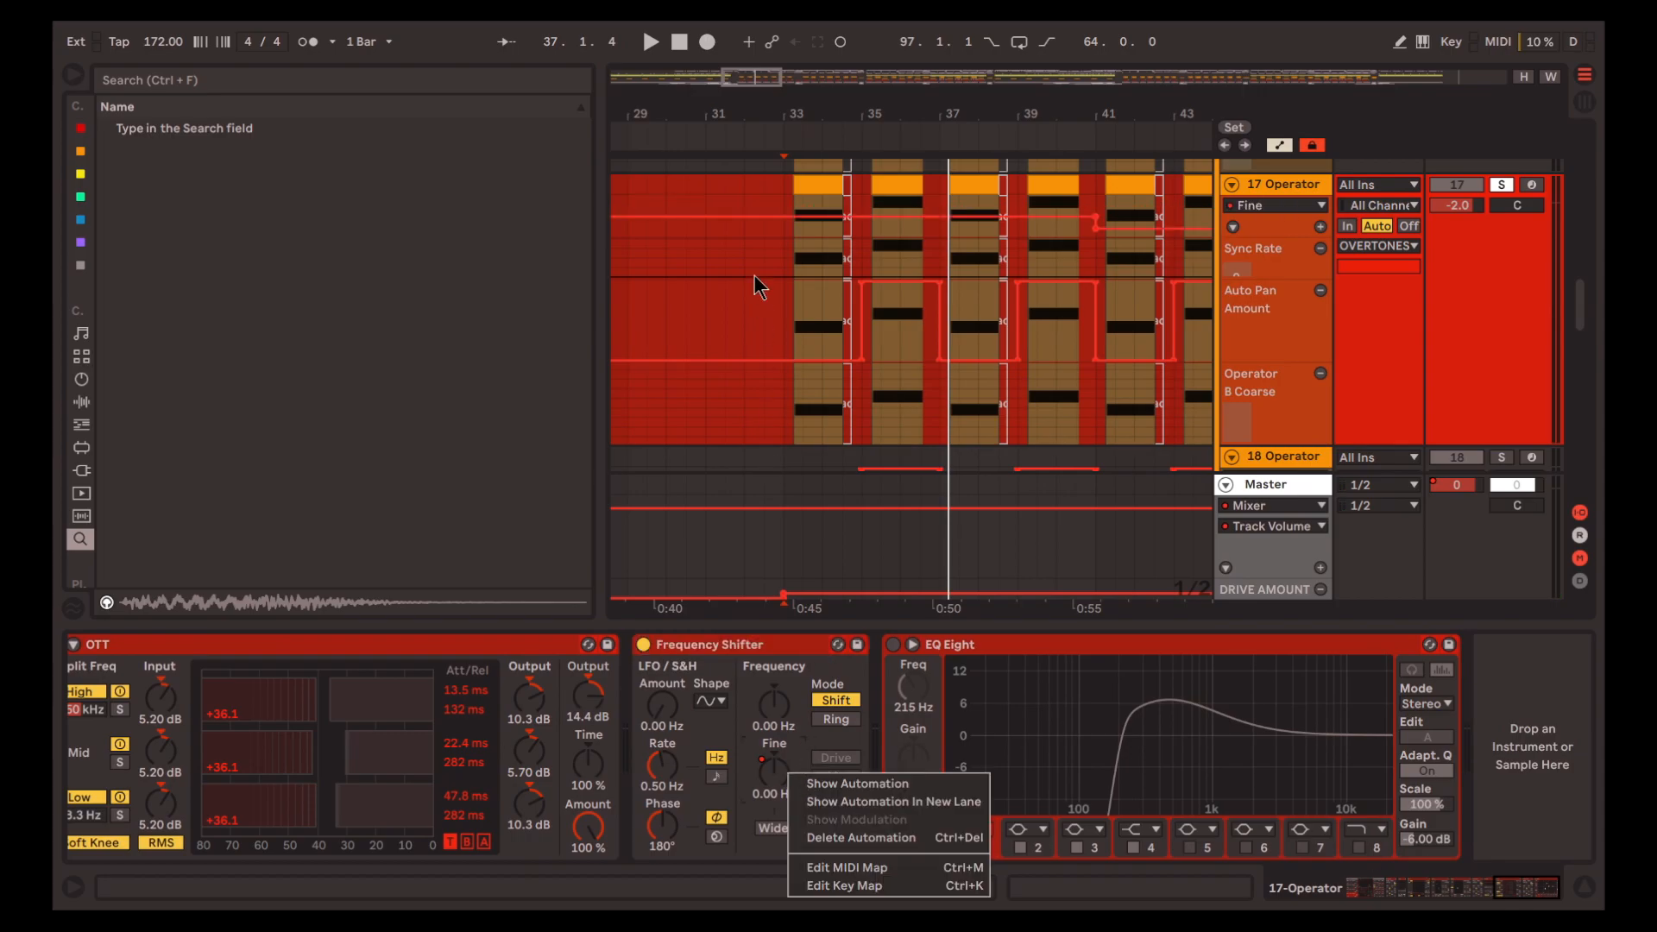
Play track 17 from 40.3.1 and enable EQ Eight at the end of its chain
click(1080, 246)
key(space)
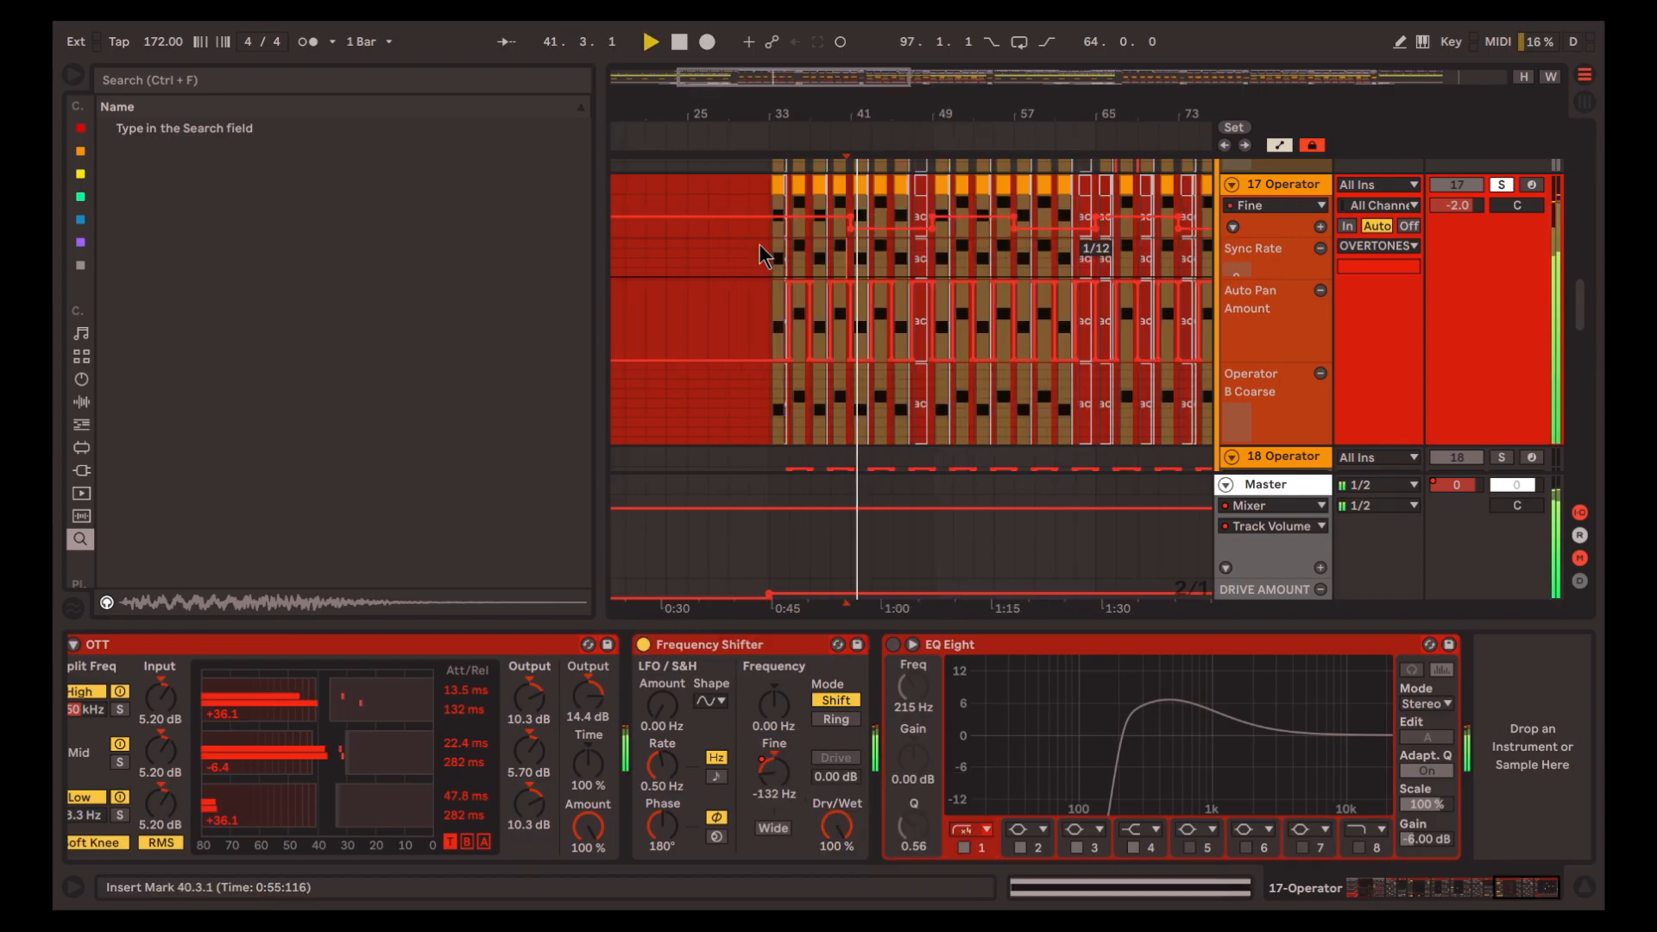
scroll(761, 245, right, 3)
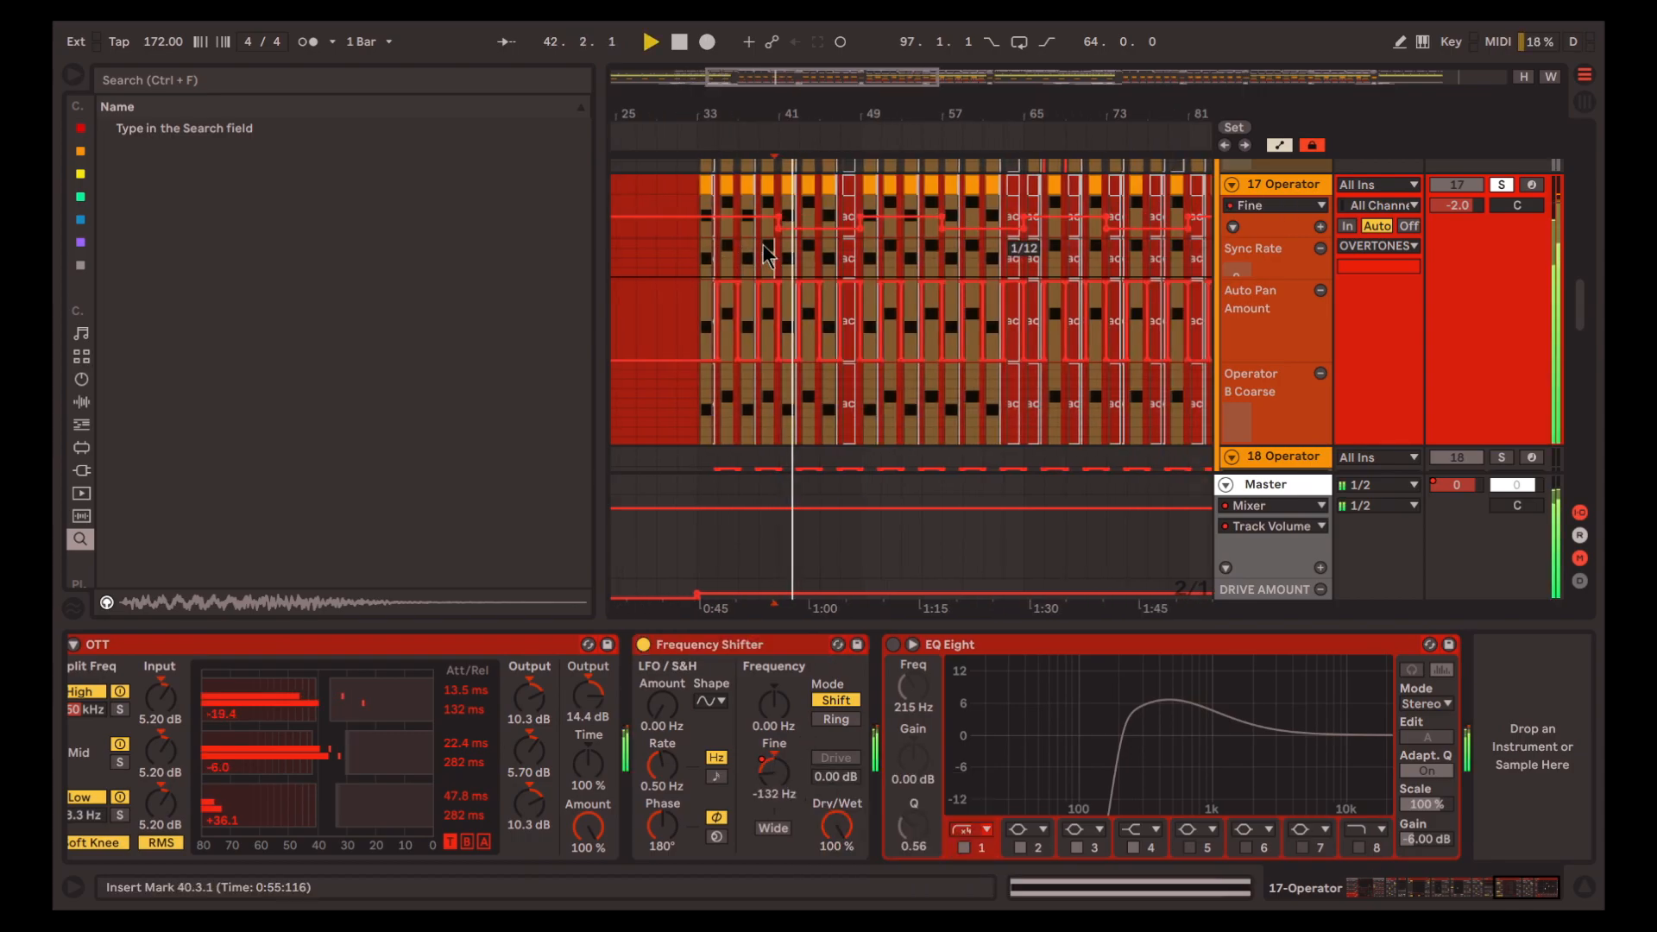
click(894, 644)
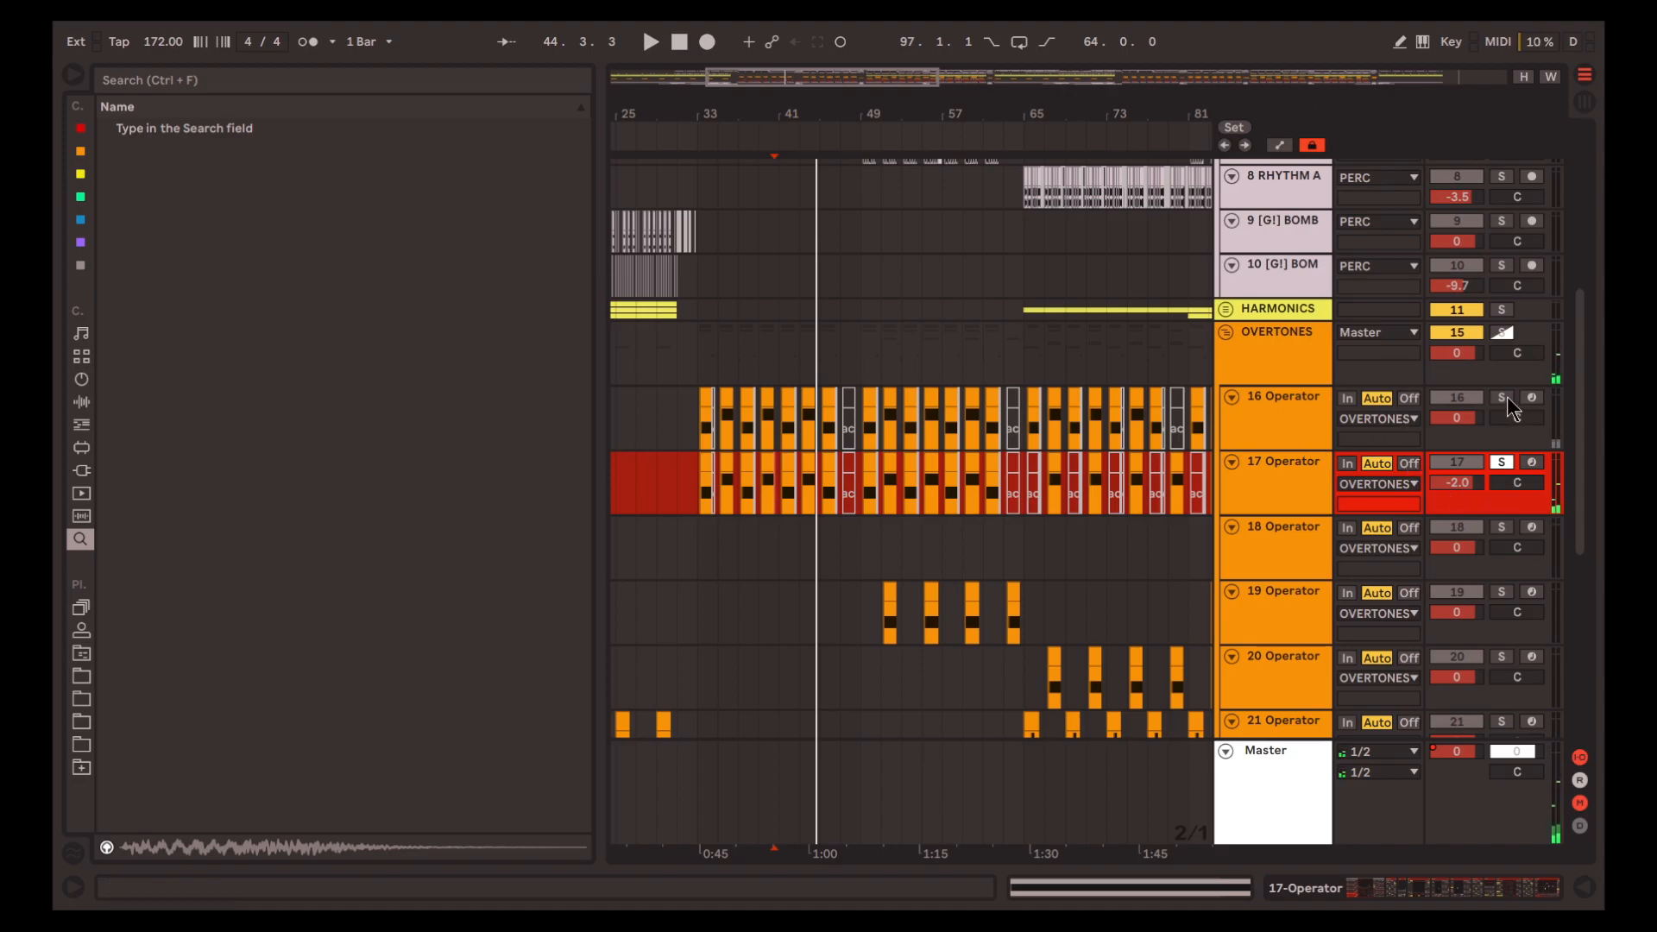
Hide the automation, solo track 16 together with track 17 and play both from 33.1.1
ctrl+click(1506, 398)
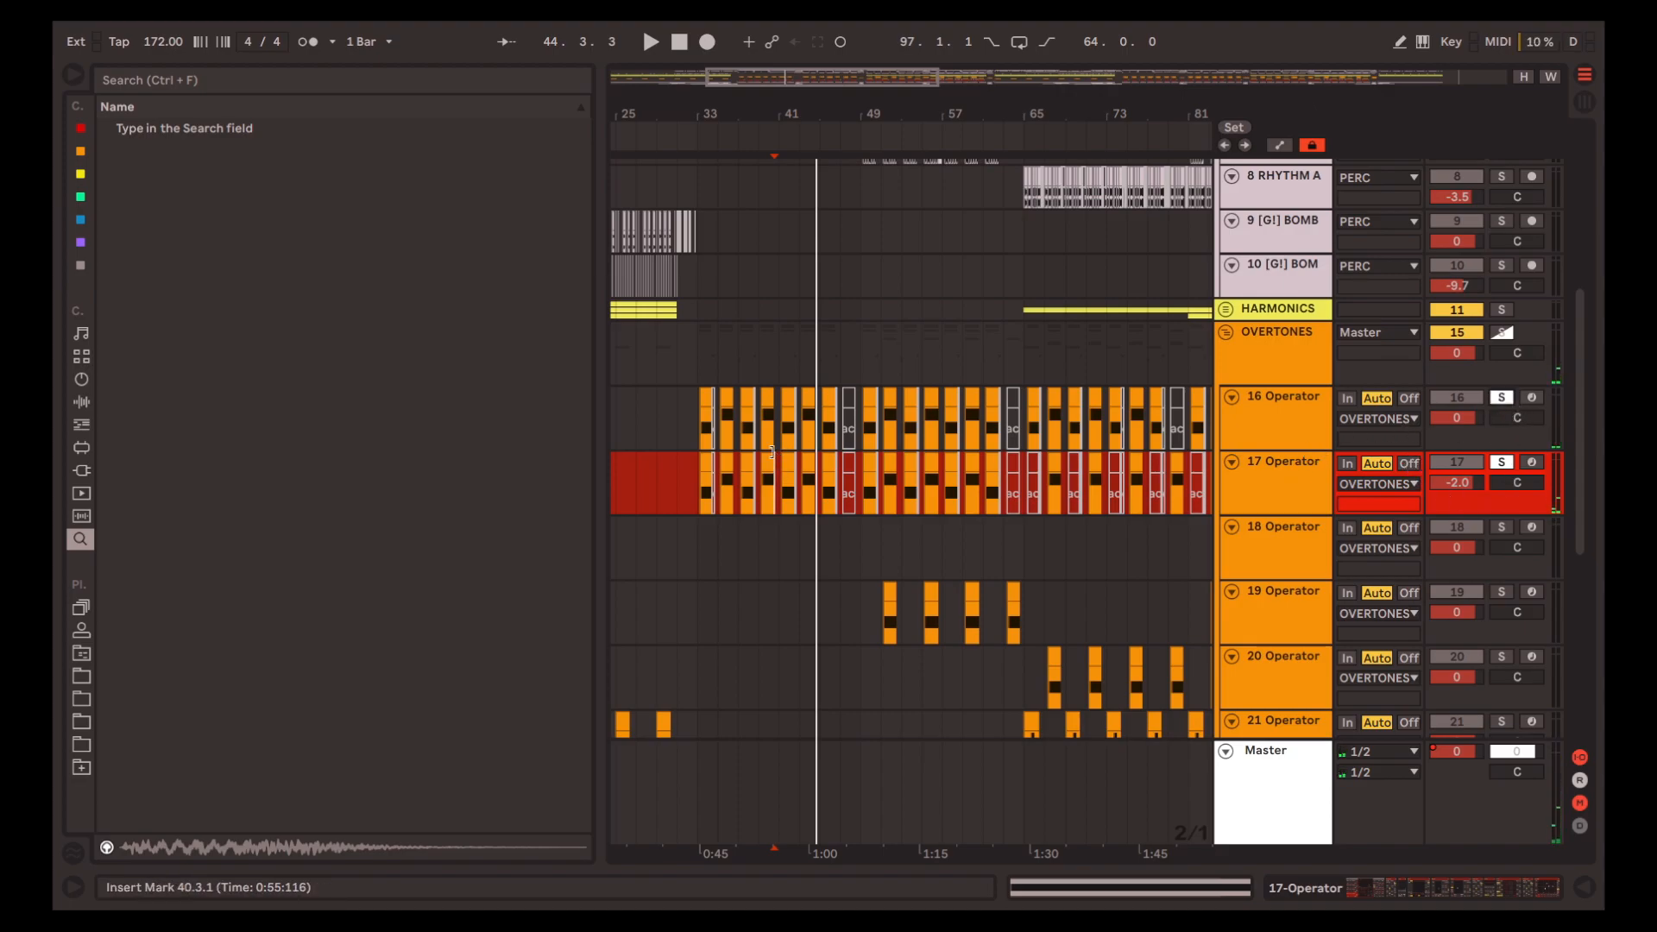
scroll(719, 434, up, 6)
scroll(690, 432, left, 2)
click(719, 423)
click(708, 422)
key(space)
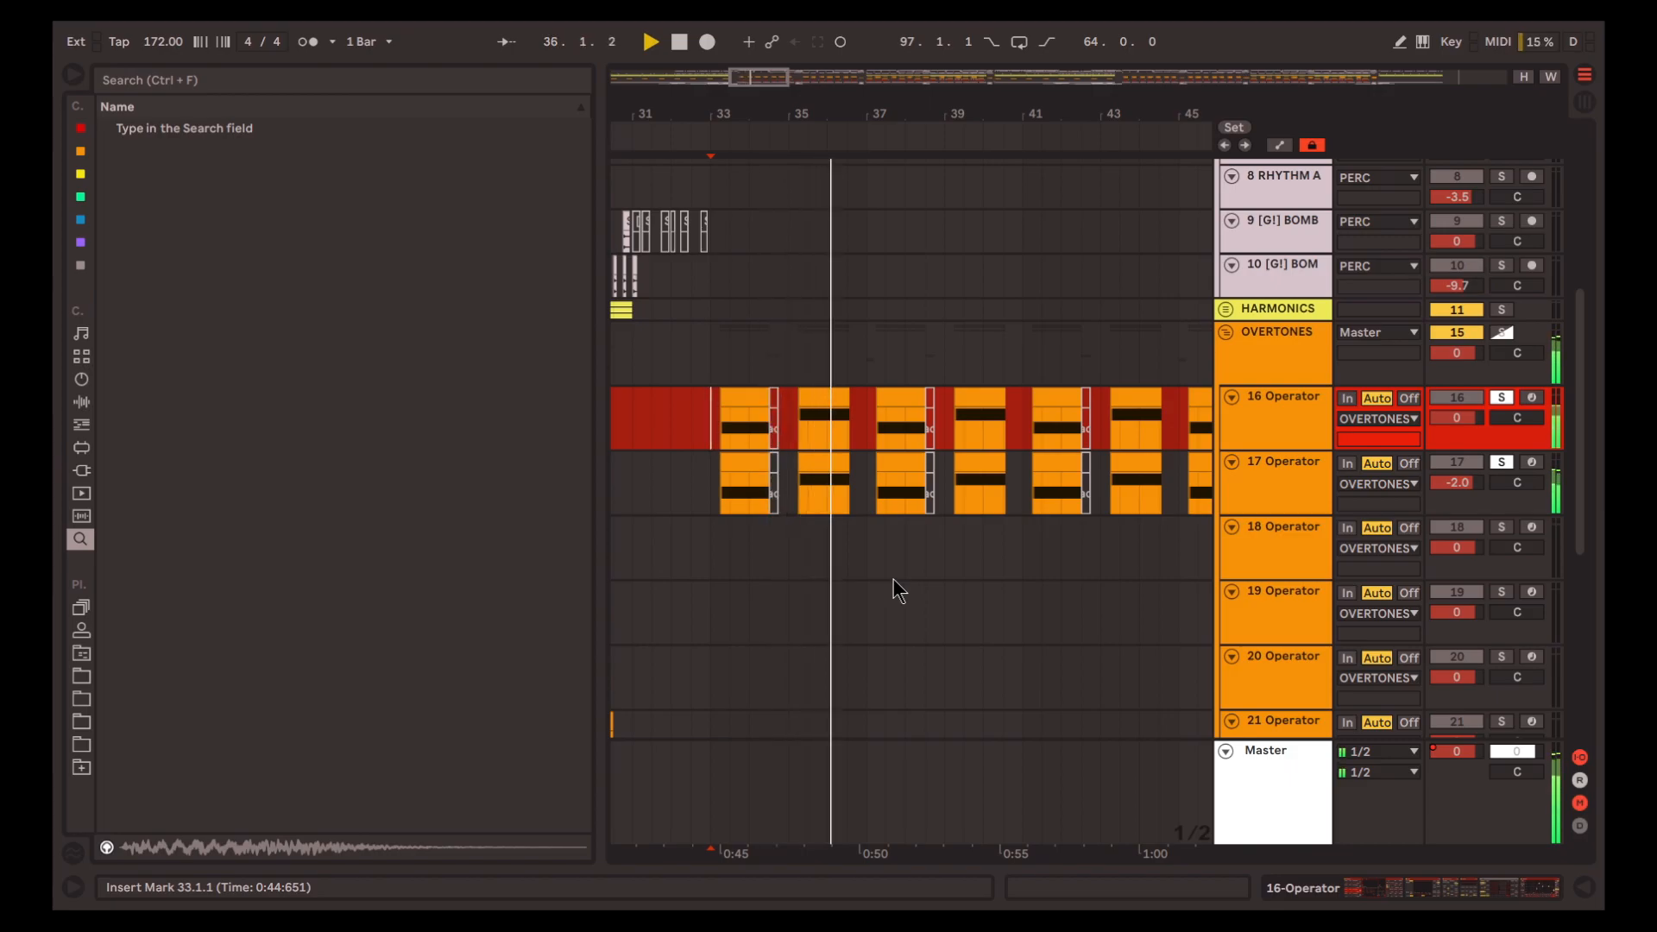
scroll(892, 576, down, 10)
key(space)
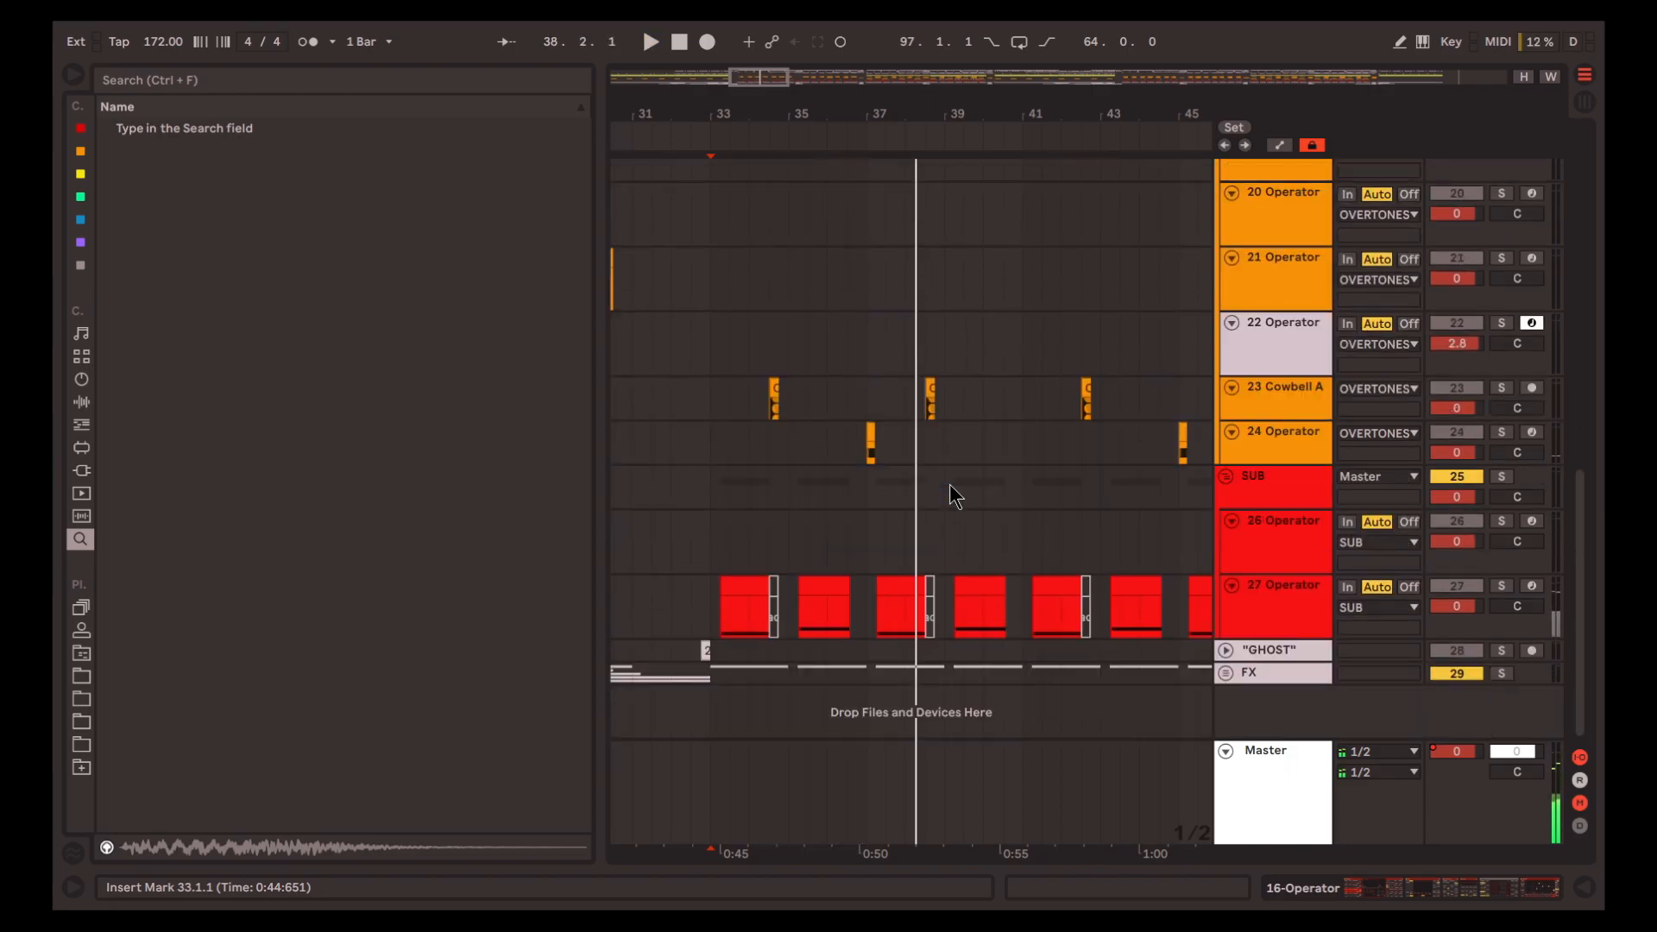
Solo the SUB group and play it from 33.1.1
click(1509, 478)
key(space)
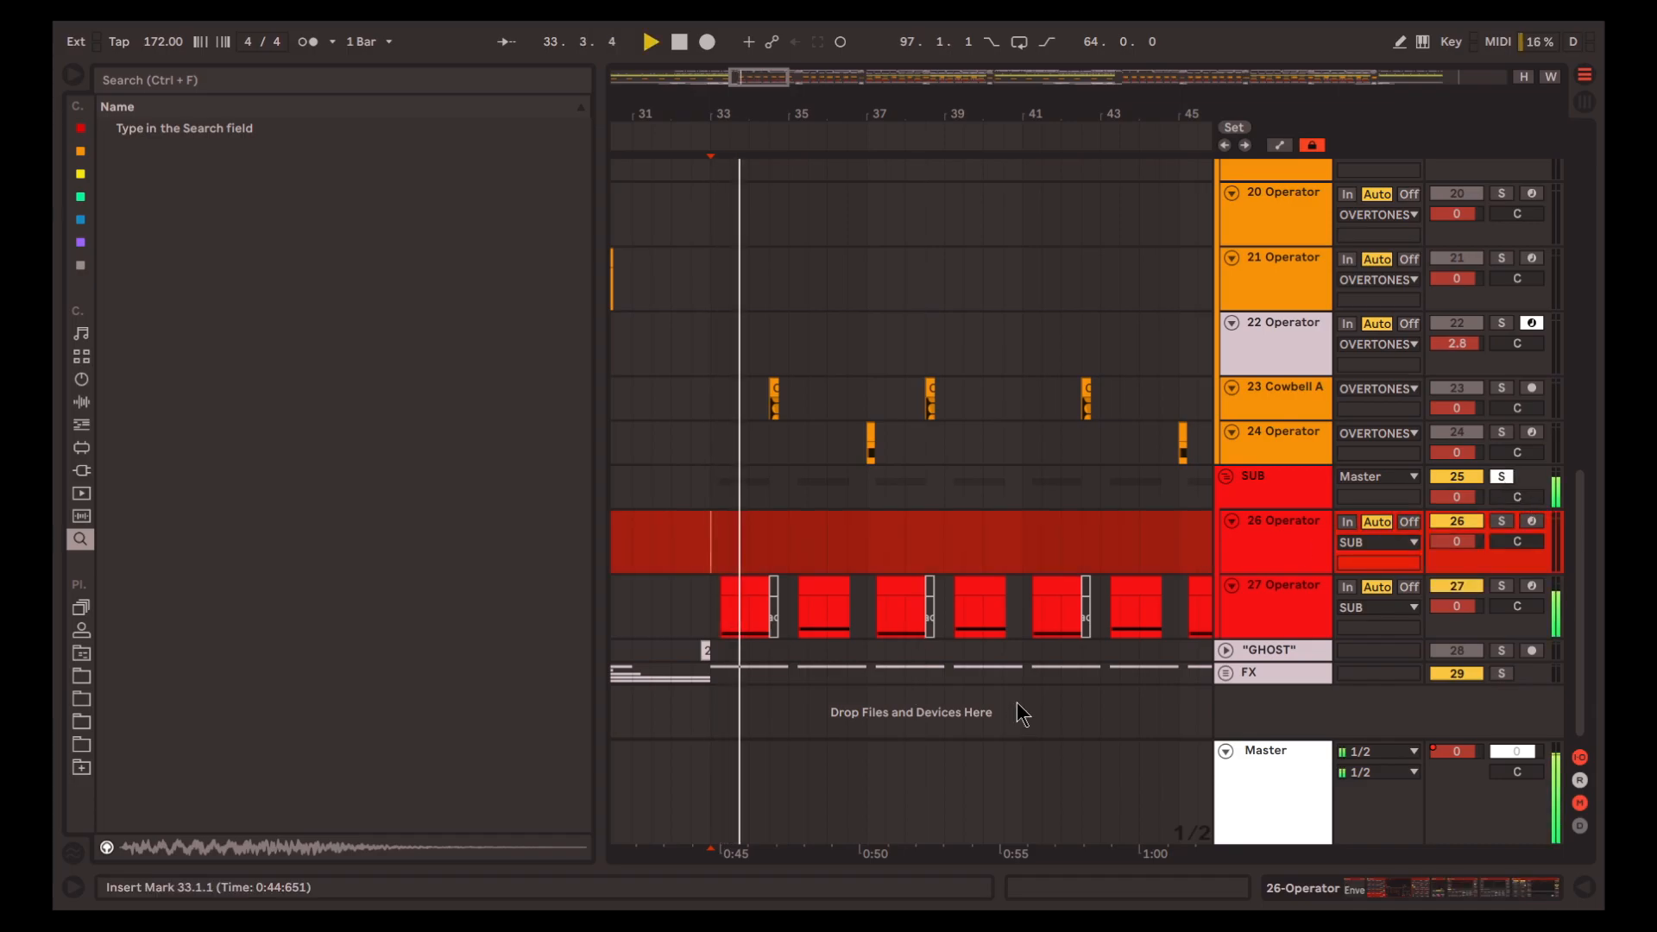
scroll(827, 551, up, 1)
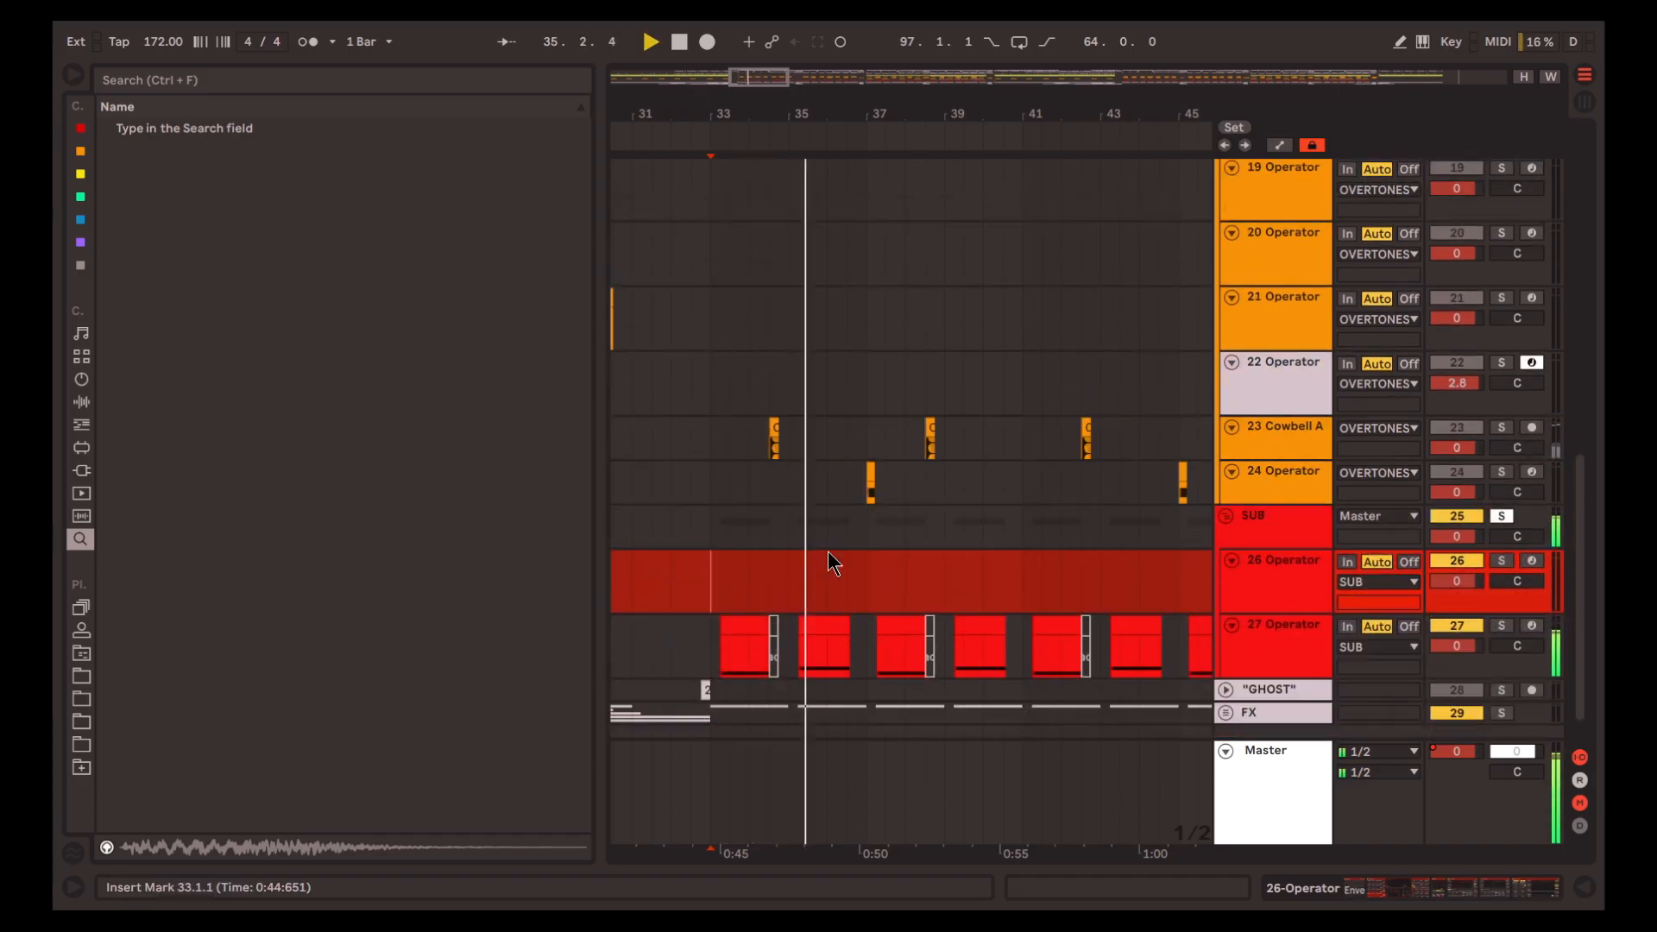
scroll(831, 552, down, 1)
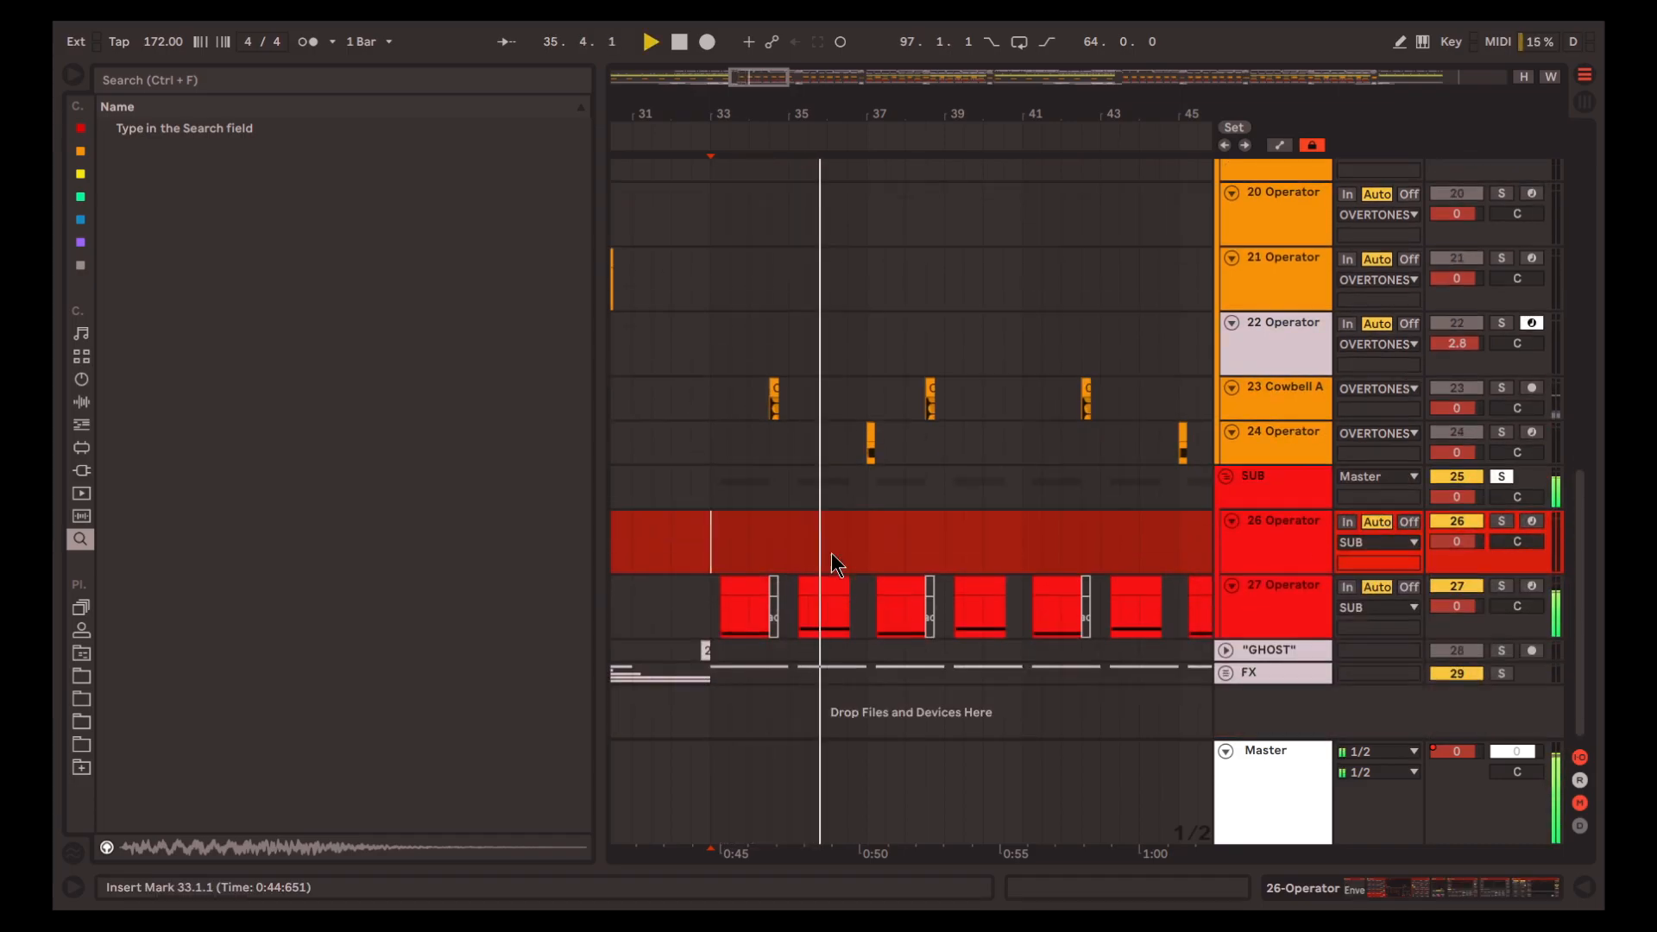
key(space)
Solo track 27 in the SUB group, leave only Operator enabled in its chain and play its first clip from 33.2.1
click(747, 587)
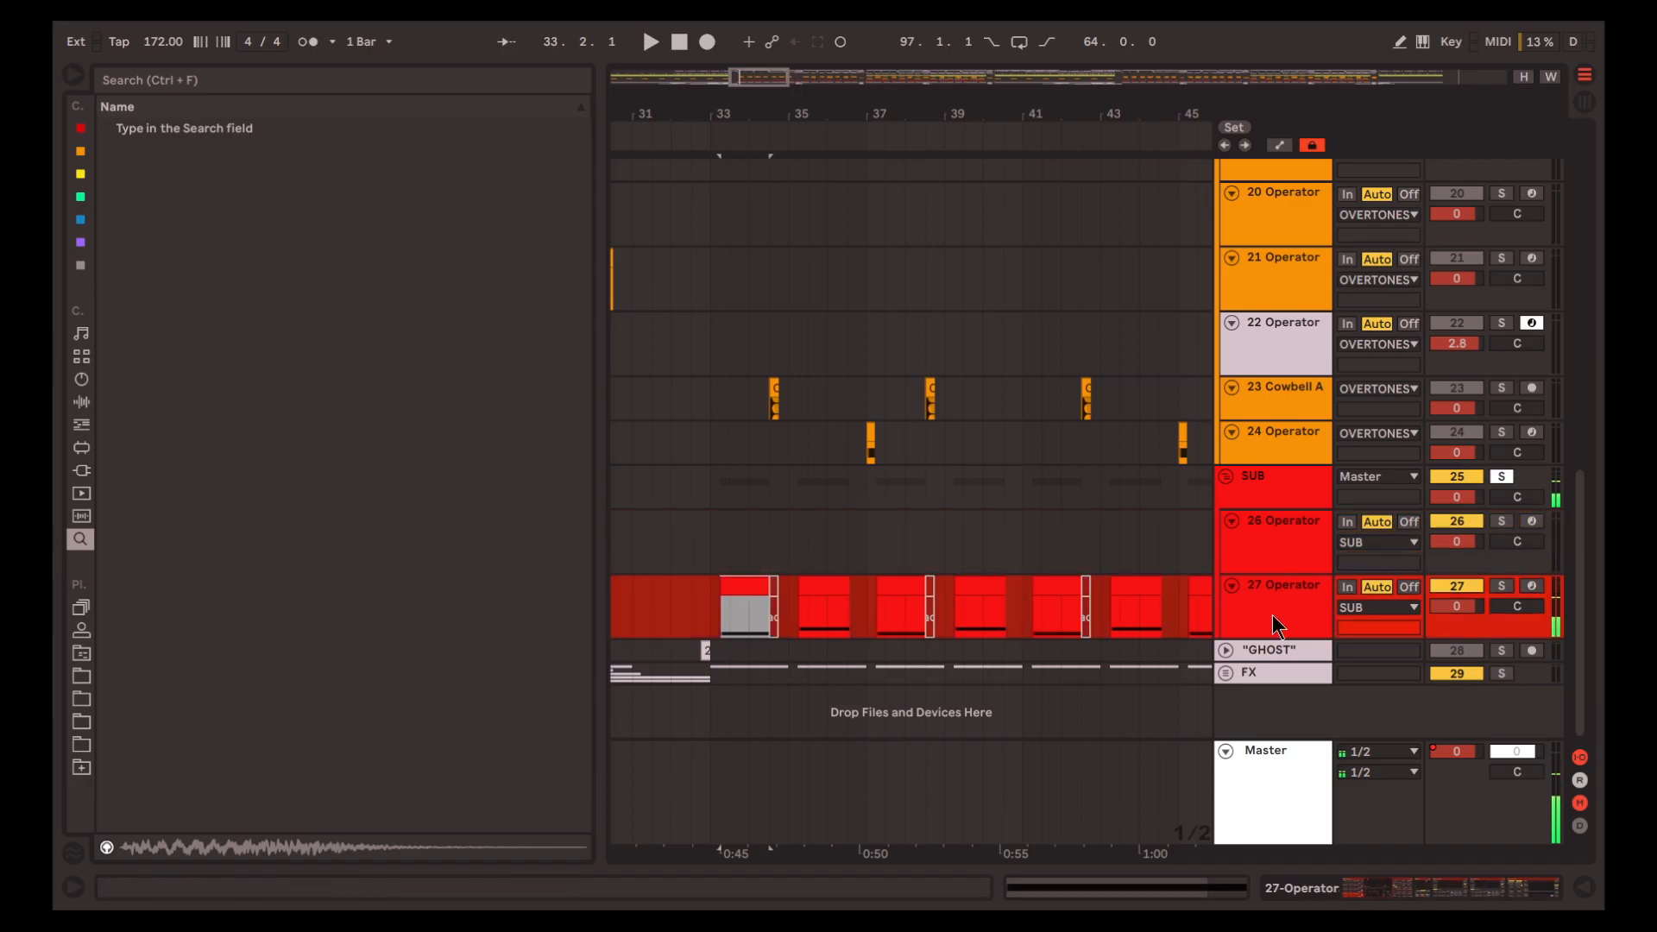
click(1277, 618)
key(s)
click(1532, 898)
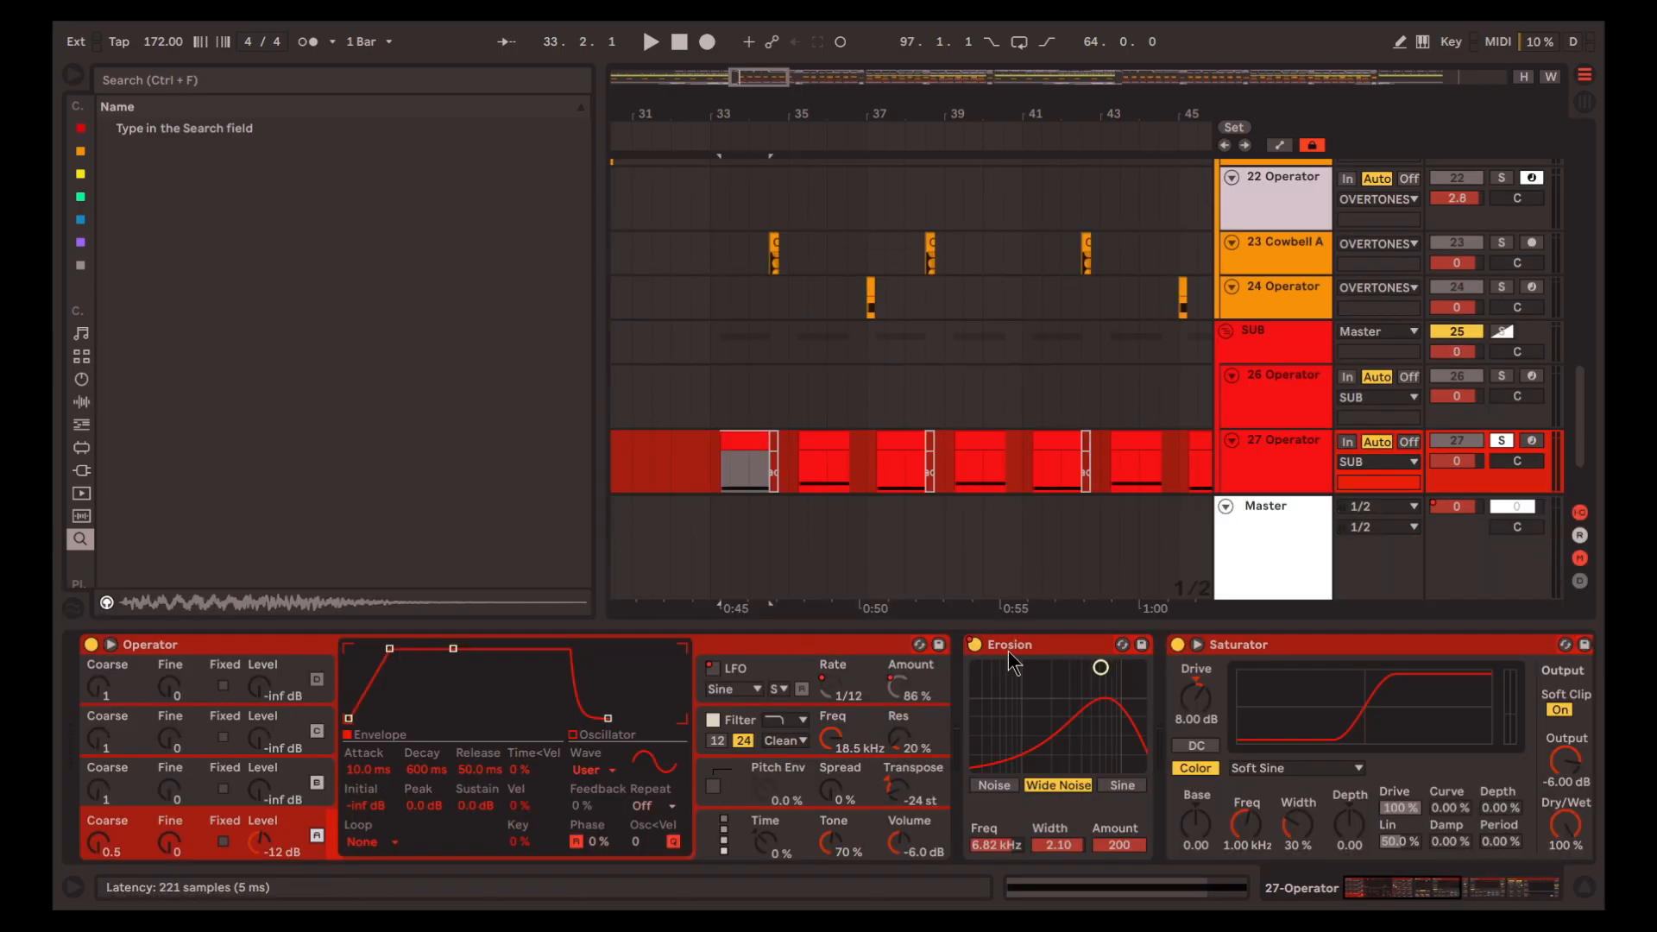
click(1058, 644)
key(space)
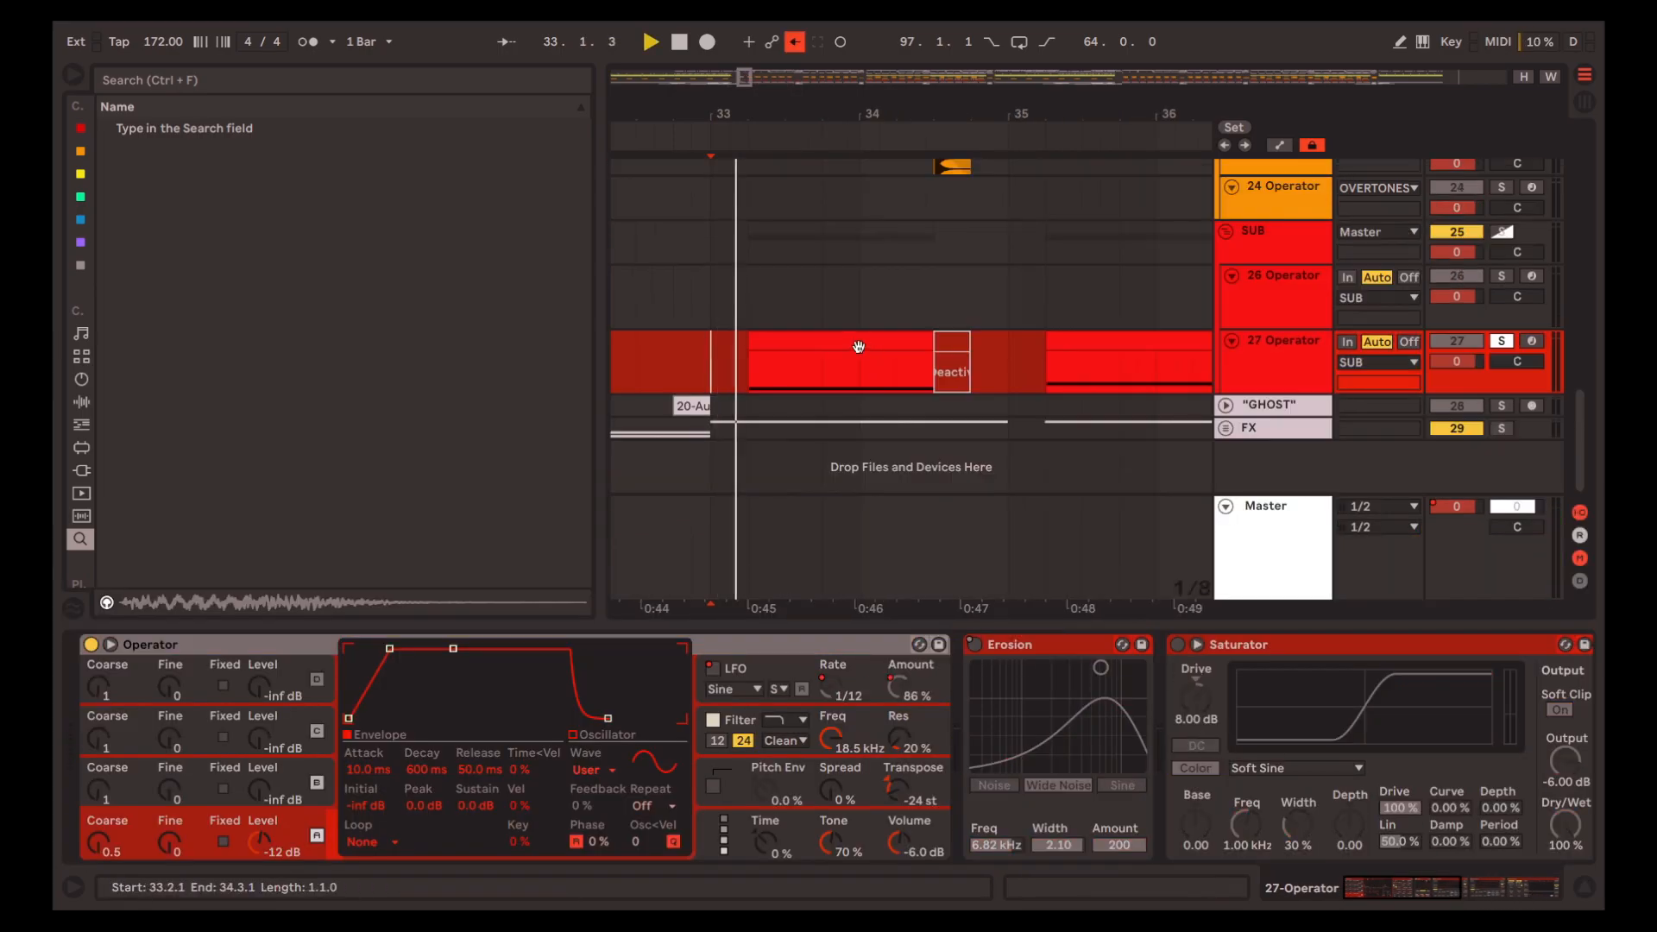
click(857, 346)
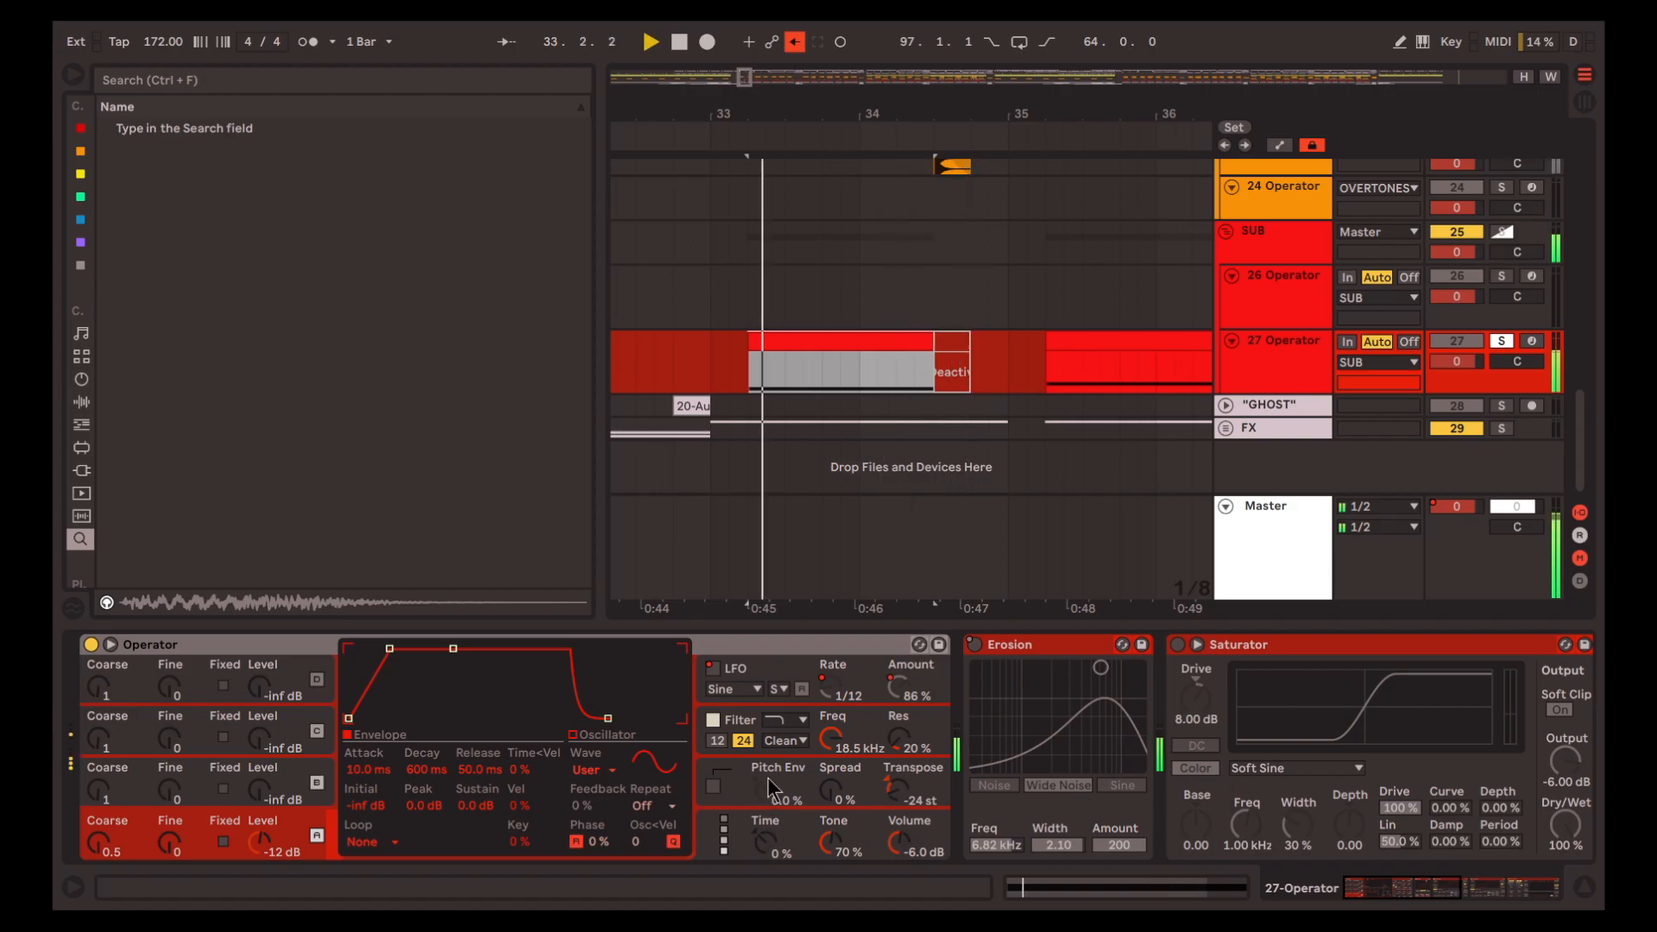
Look at oscillator B in track 27's Operator, and display the harmonics of oscillator A's user waveform
click(316, 782)
key(space)
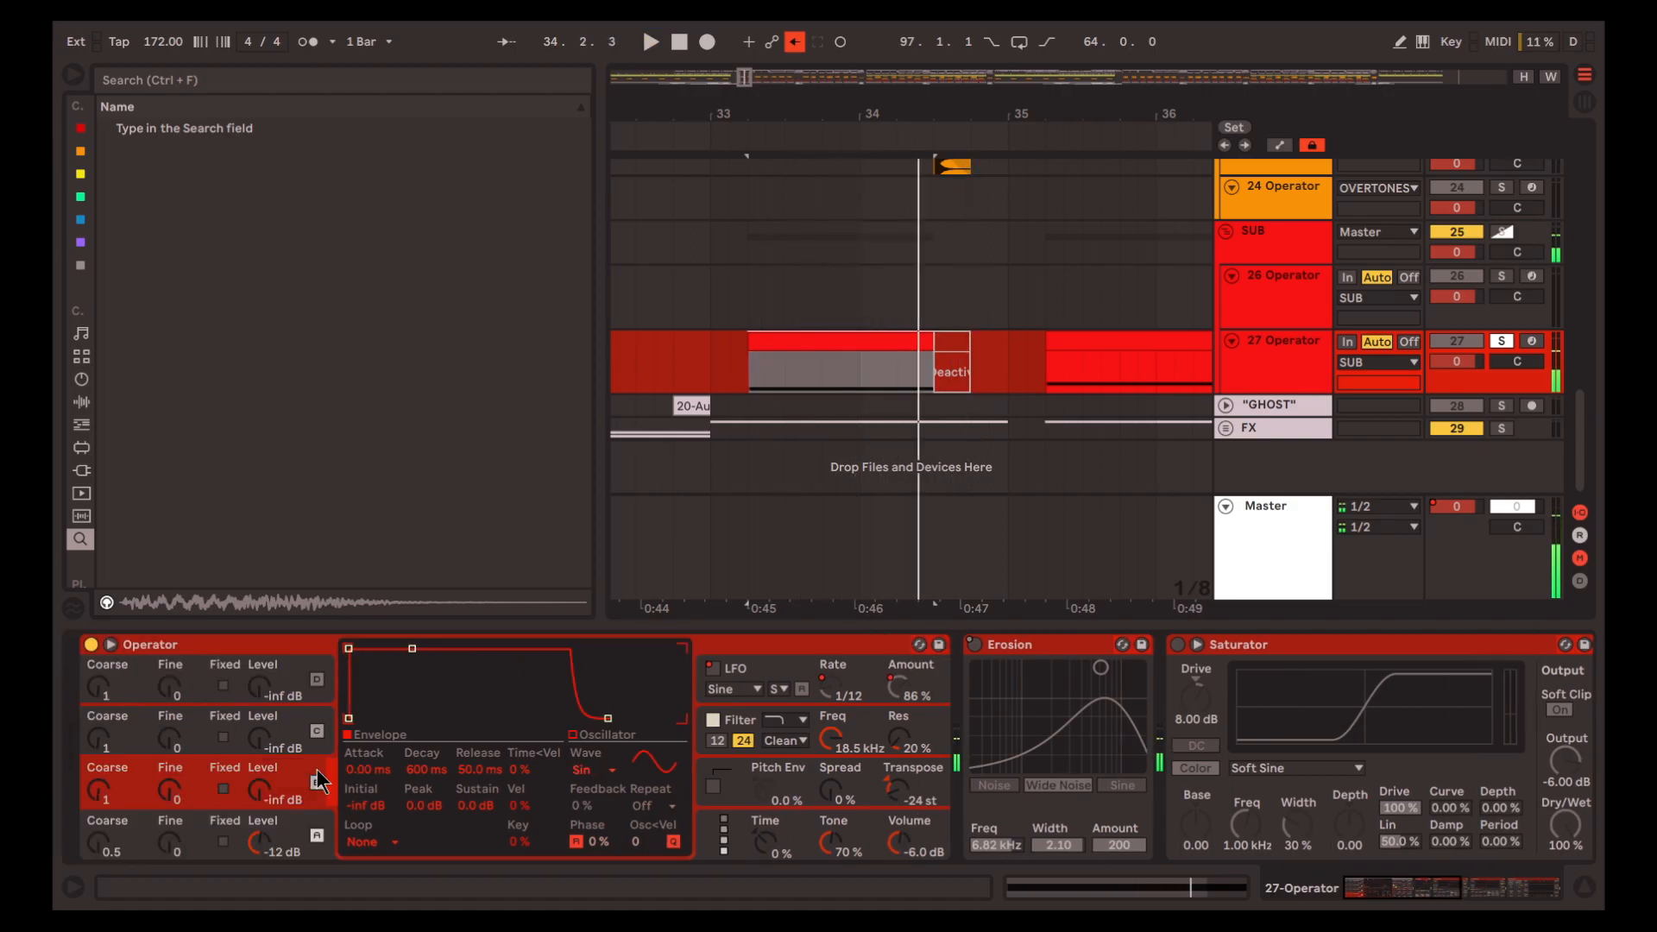
click(317, 835)
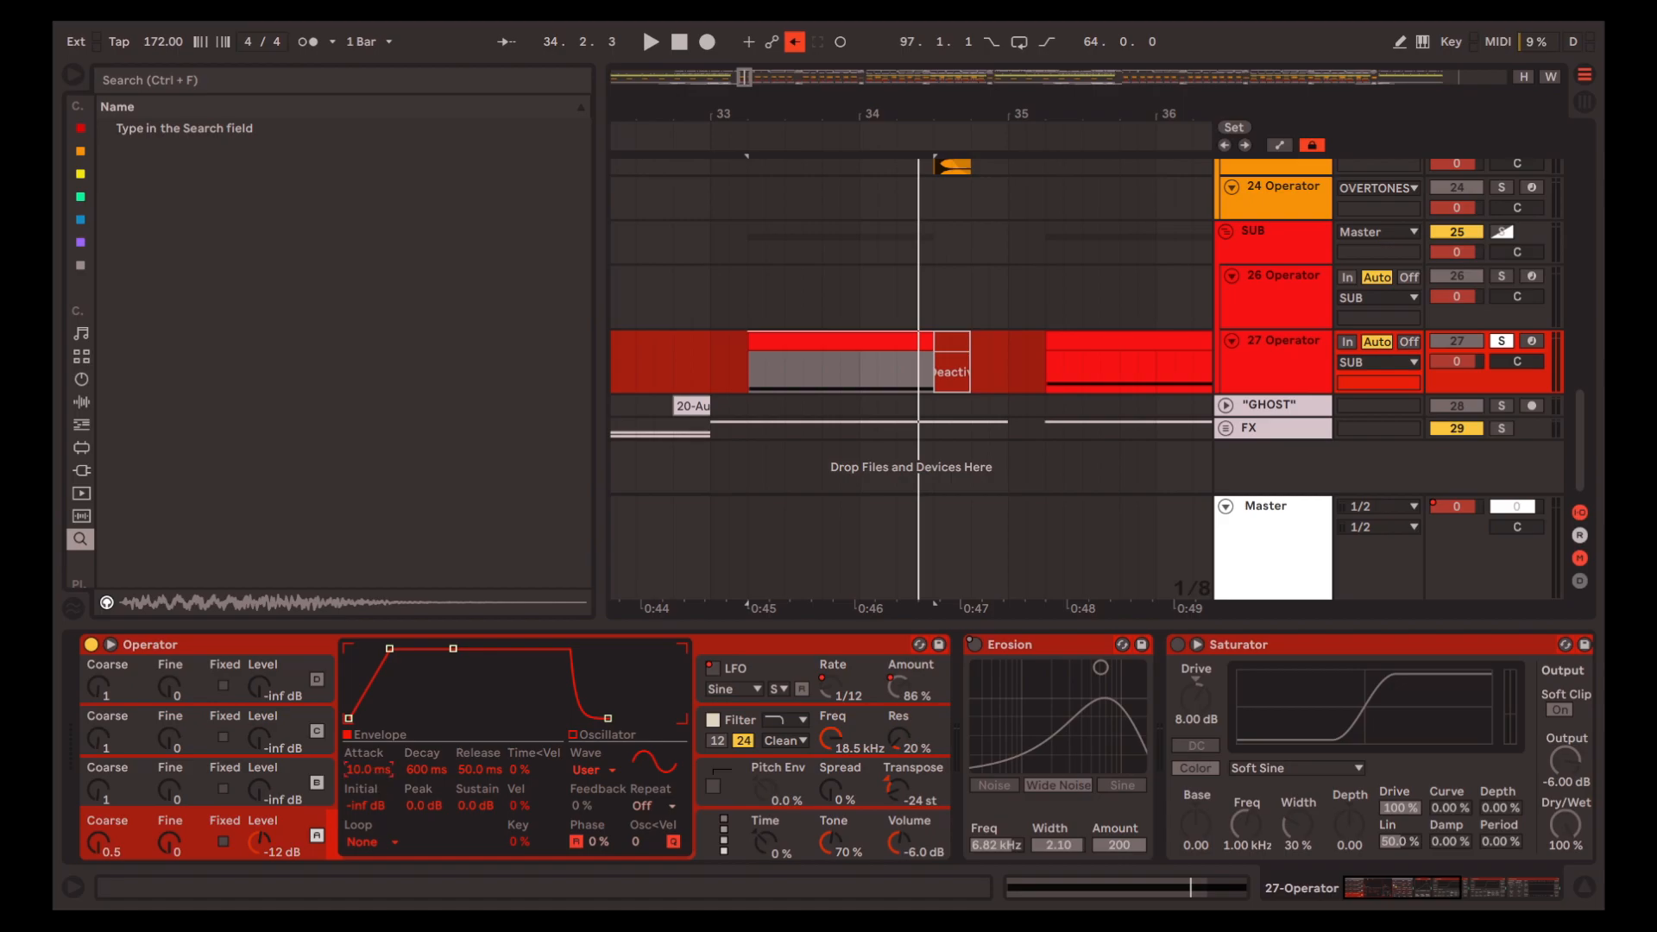
click(645, 753)
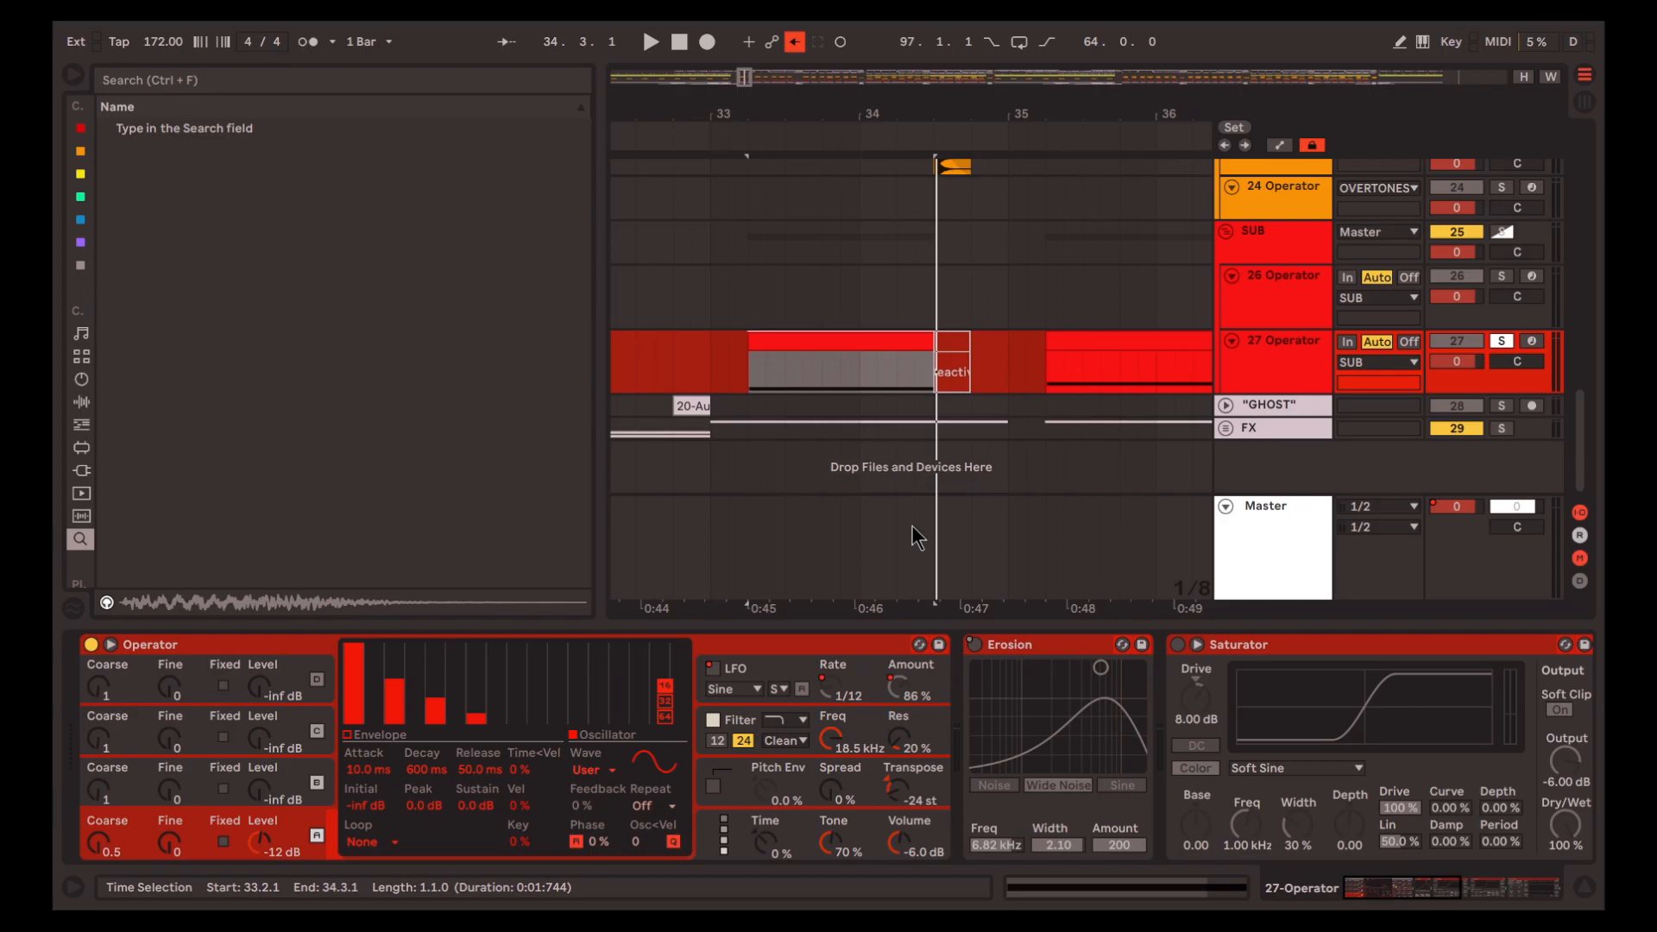
Clear oscillator A's harmonics down to the fundamental and redraw the third, fifth and seventh at decreasing levels
drag(392, 717, 522, 831)
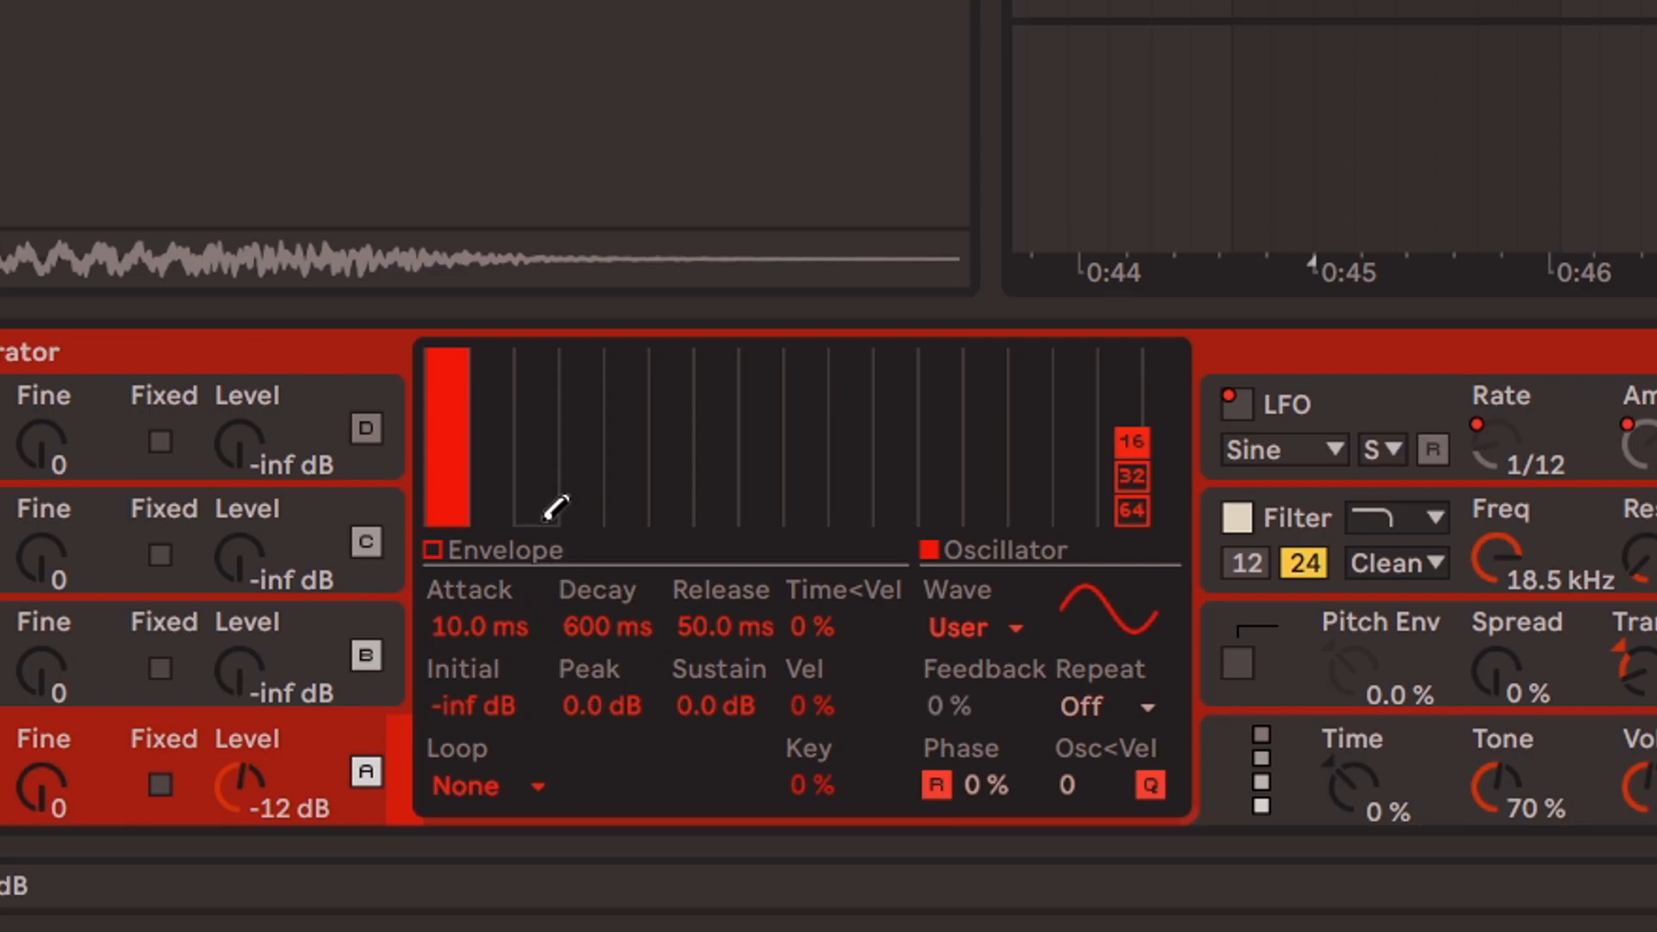
drag(534, 441, 535, 391)
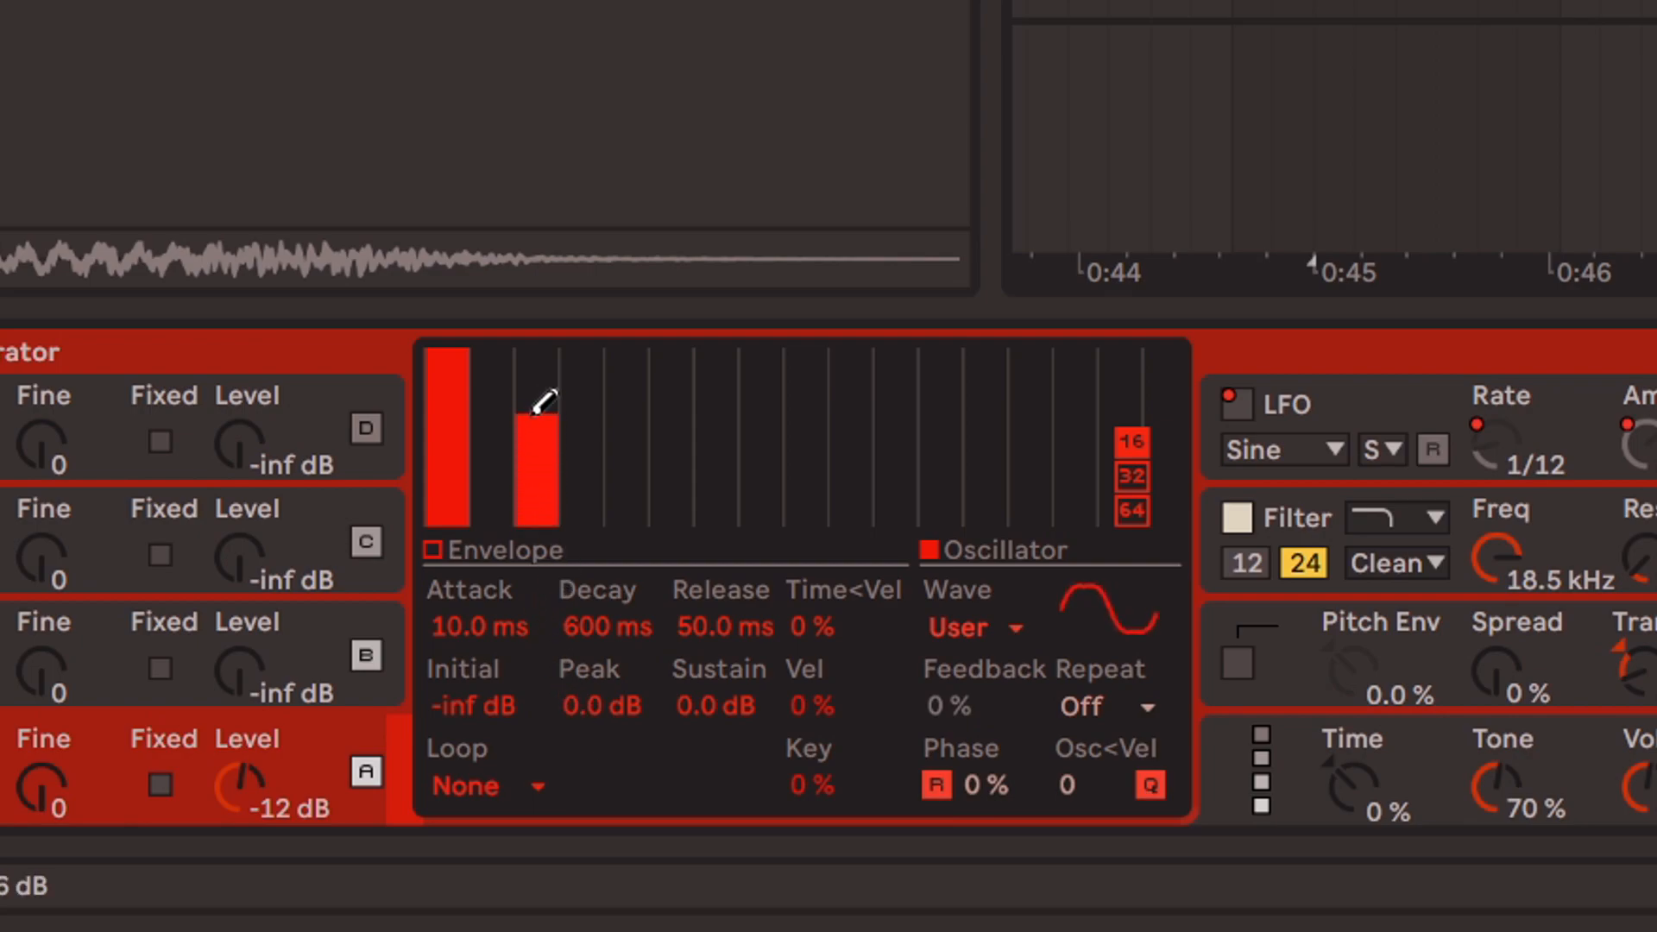
click(637, 500)
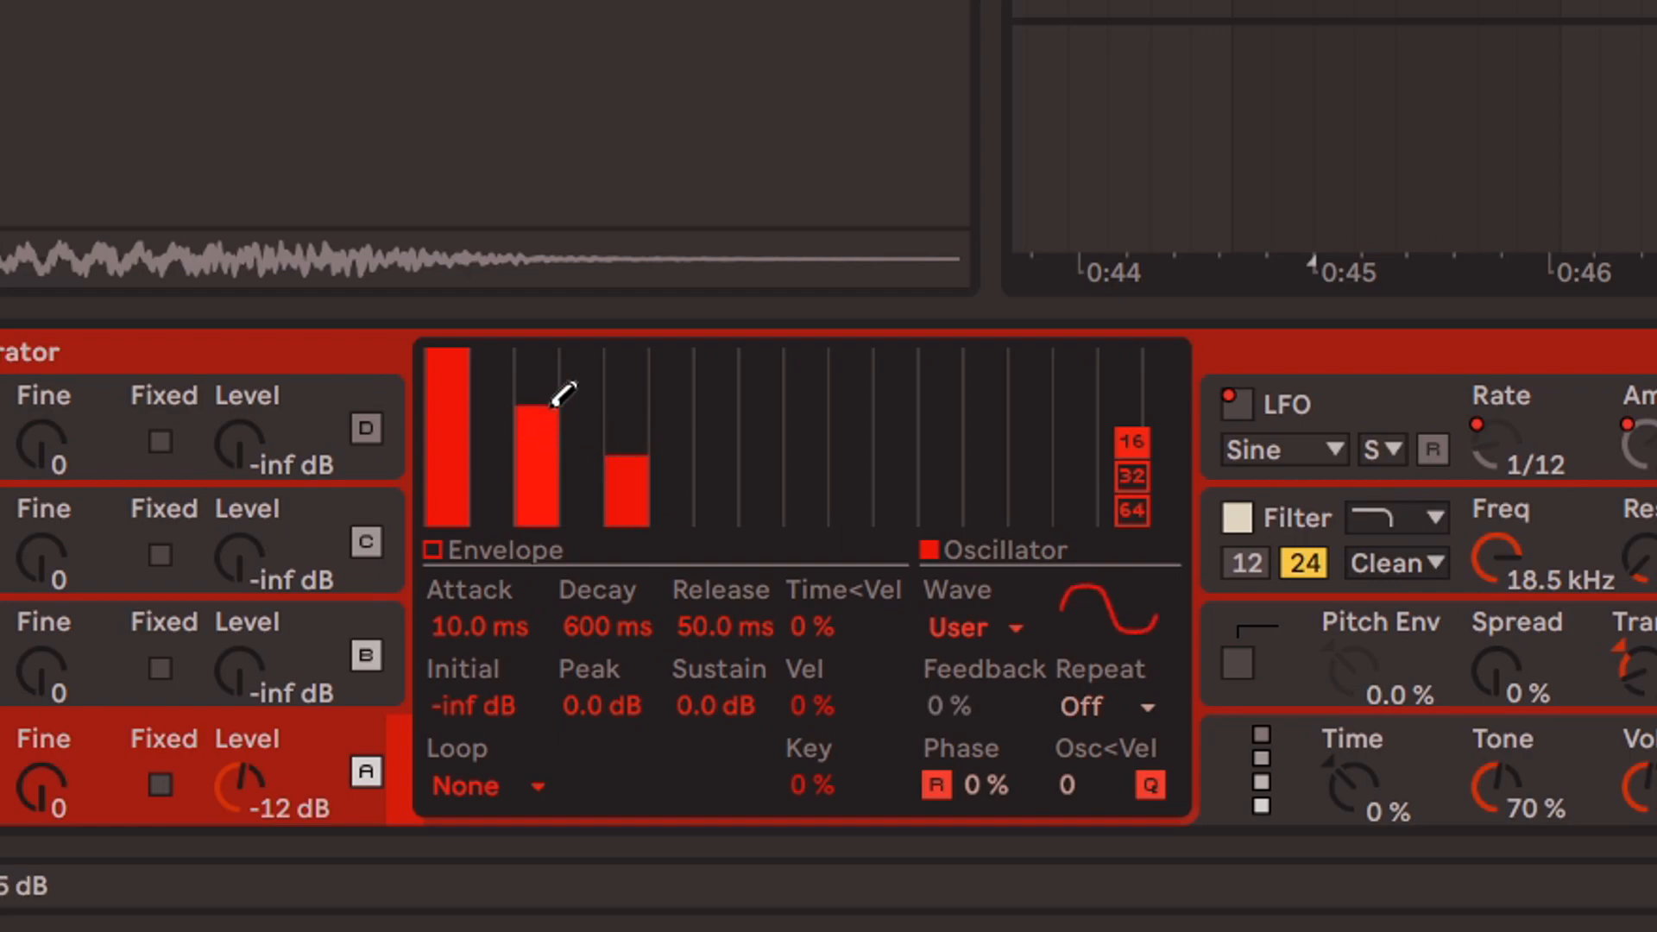
click(720, 488)
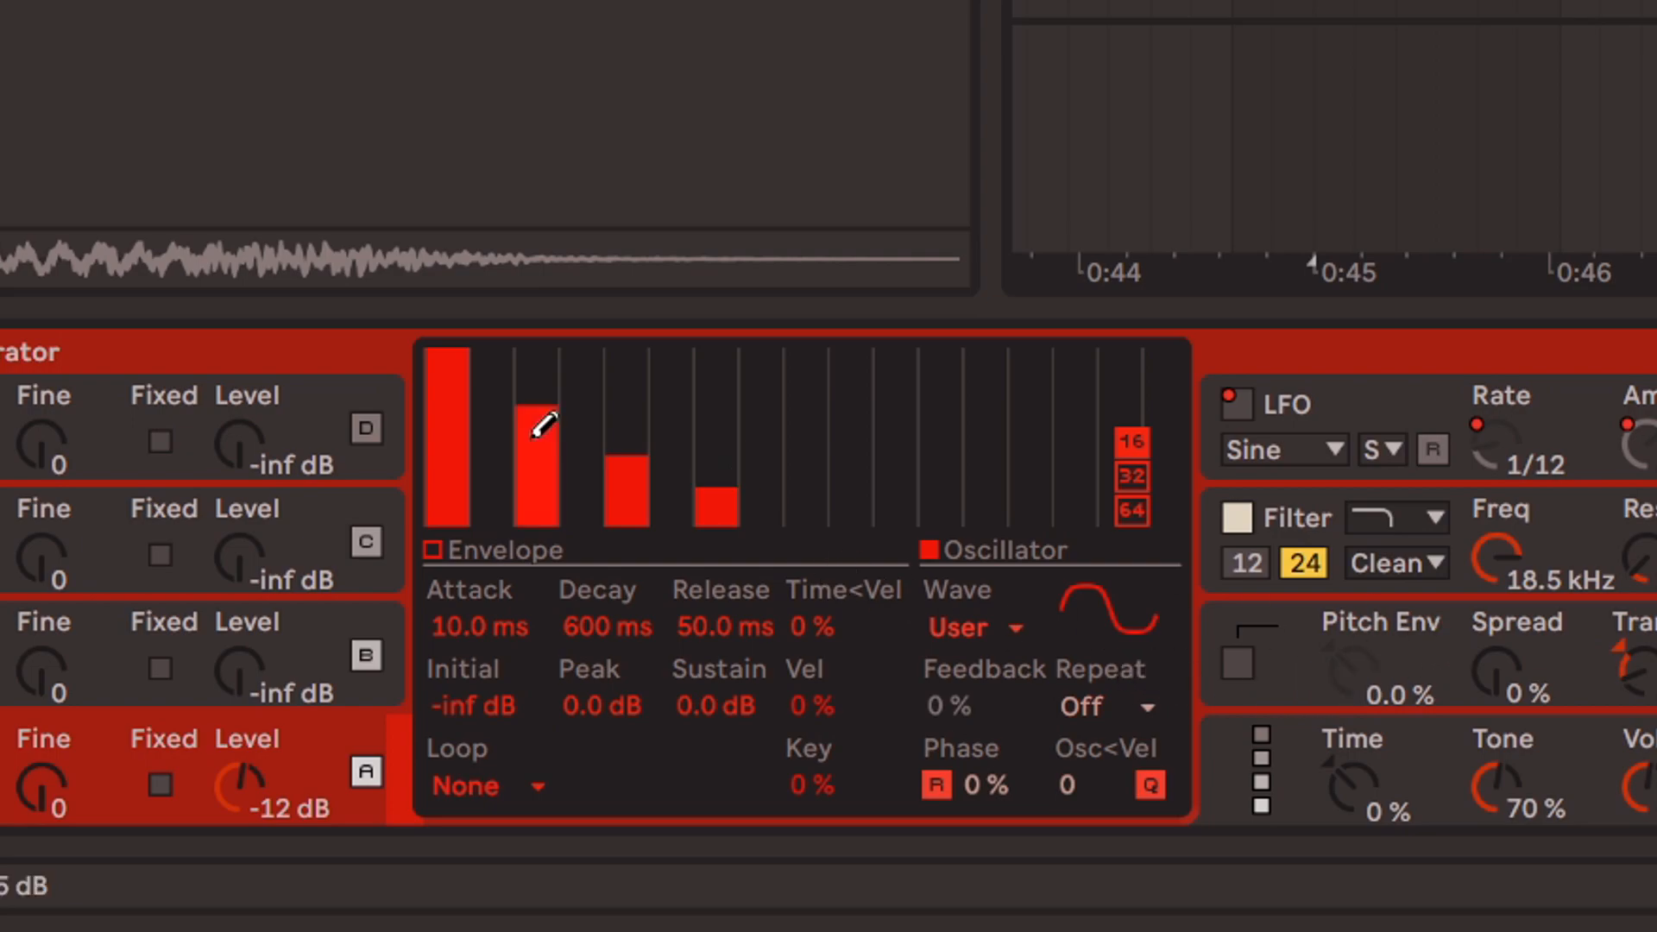
Erase the third, fifth and seventh harmonics from oscillator A, leaving a pure sine fundamental
drag(532, 438, 556, 608)
drag(619, 502, 635, 576)
drag(718, 509, 709, 681)
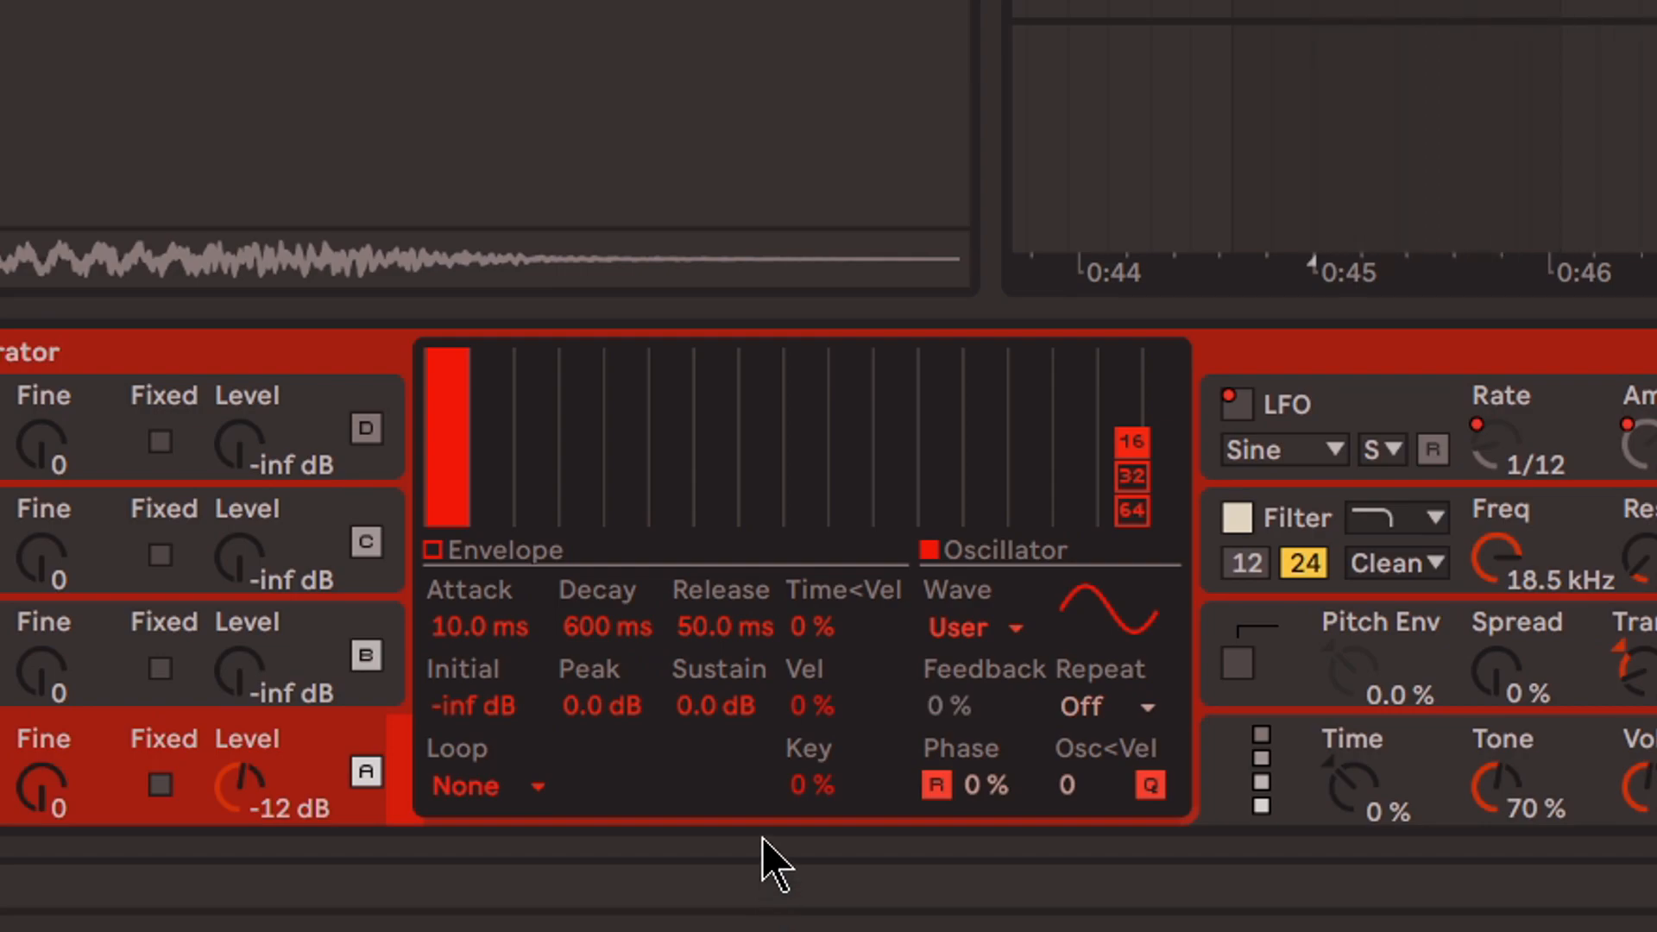
Redraw odd harmonics in oscillator A's waveform, finishing with a low seventh harmonic above the full-level fundamental
click(557, 419)
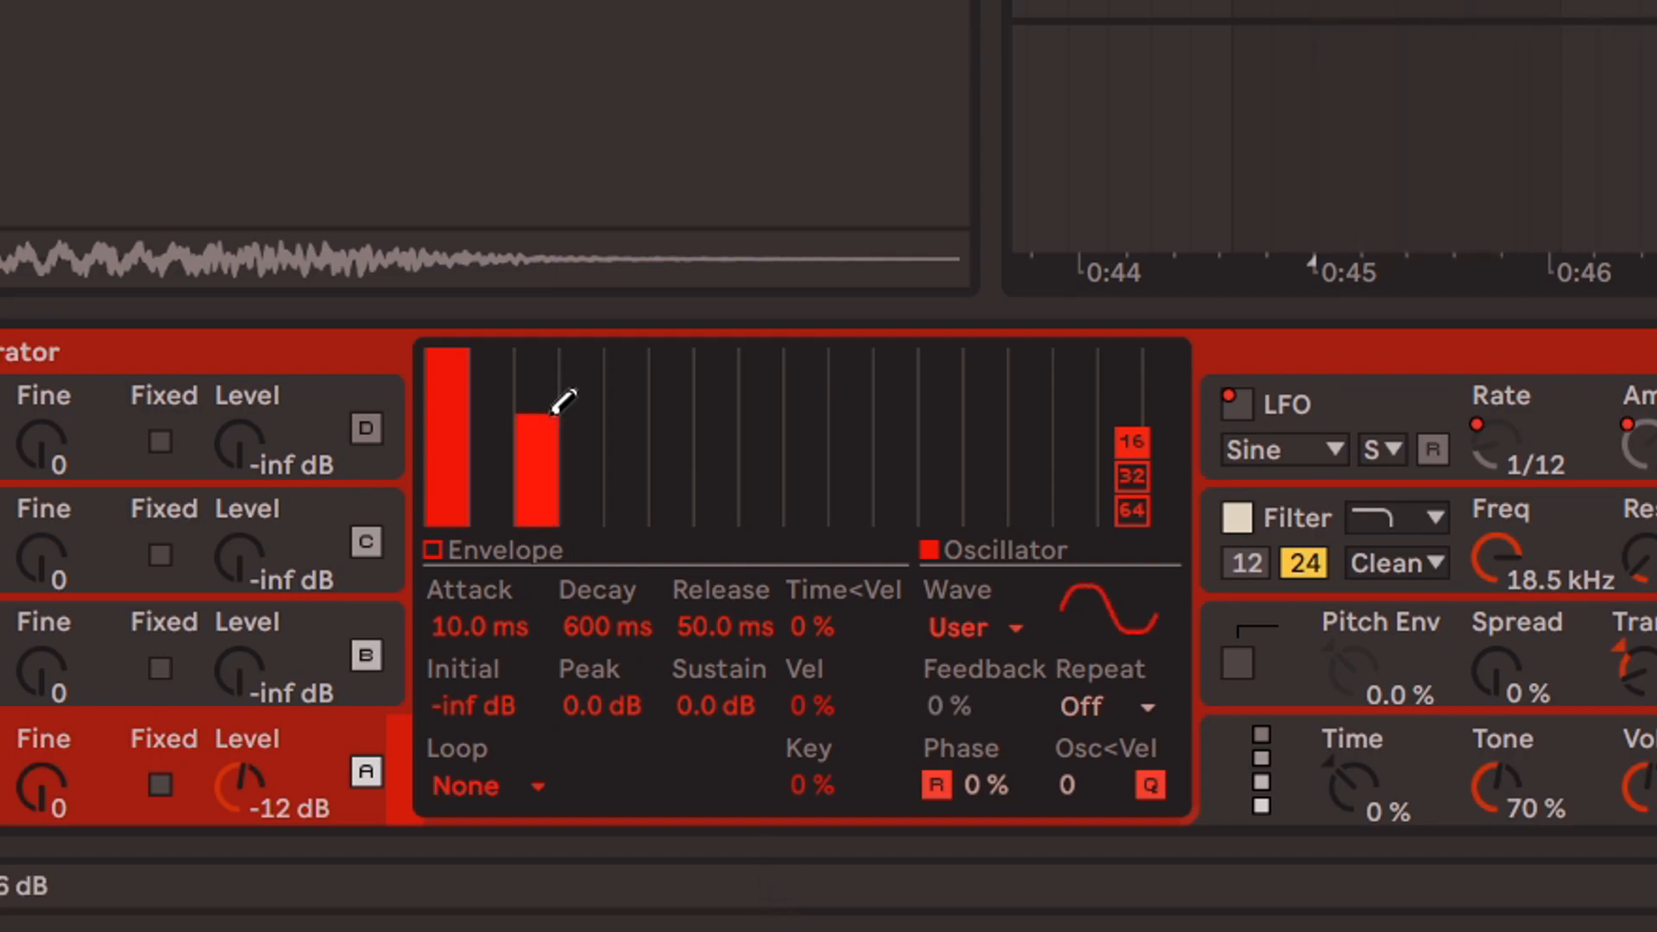
drag(608, 441, 733, 466)
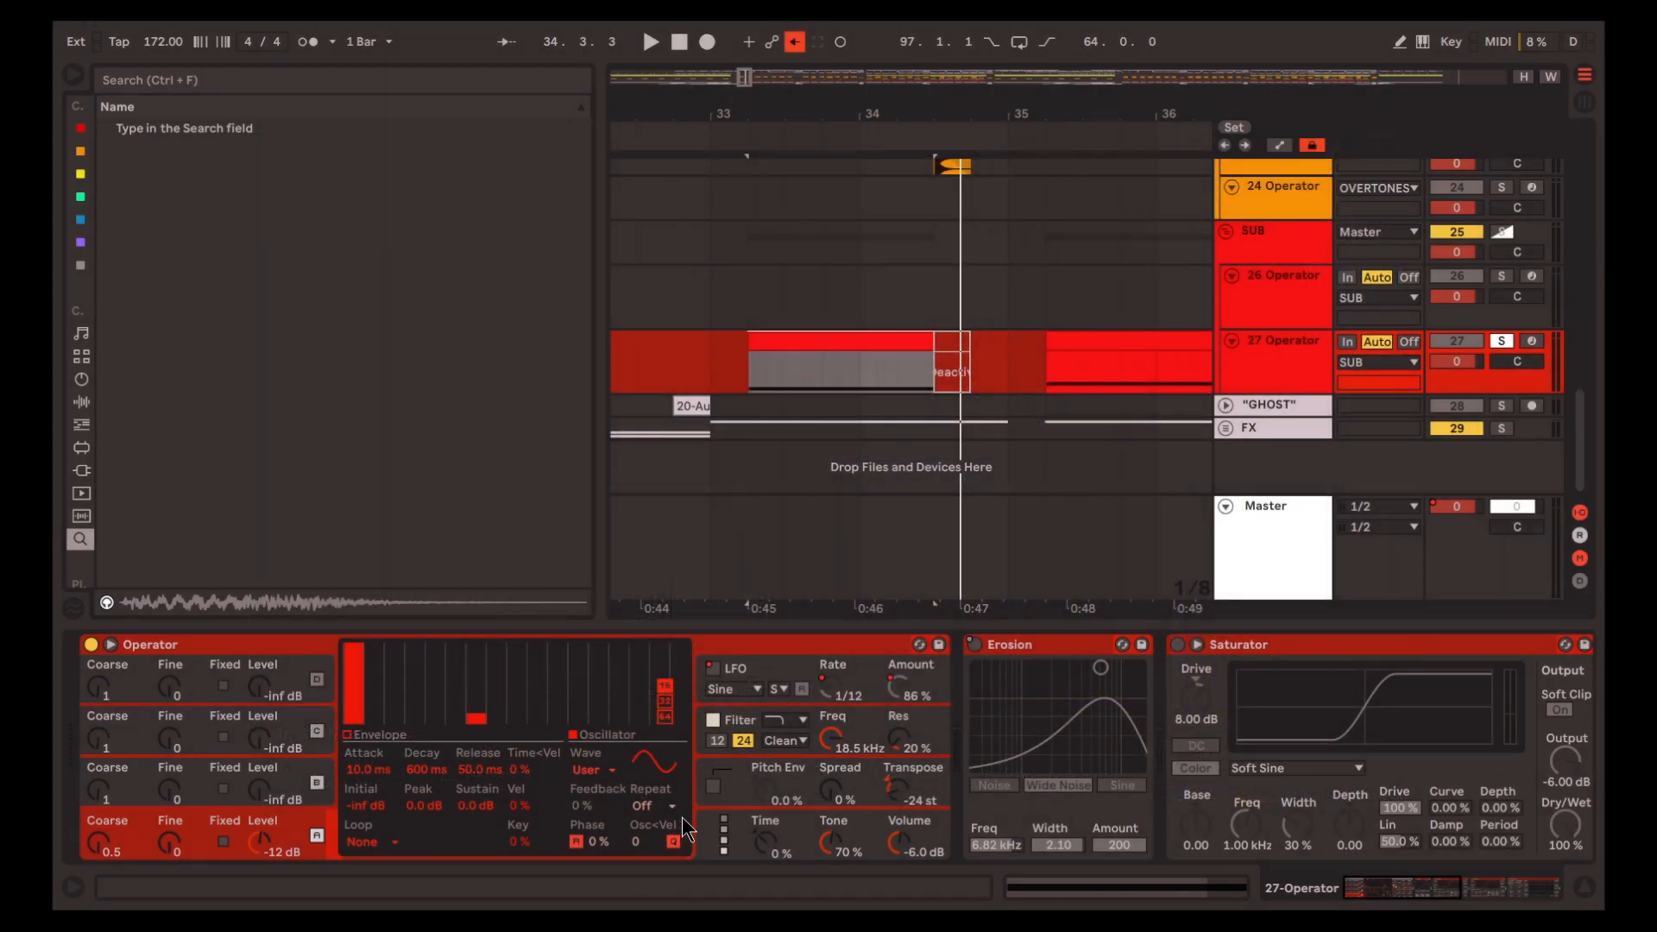
Enable the Soft Sine Saturator in track 27's chain and play the first clip
click(893, 488)
scroll(867, 759, right, 10)
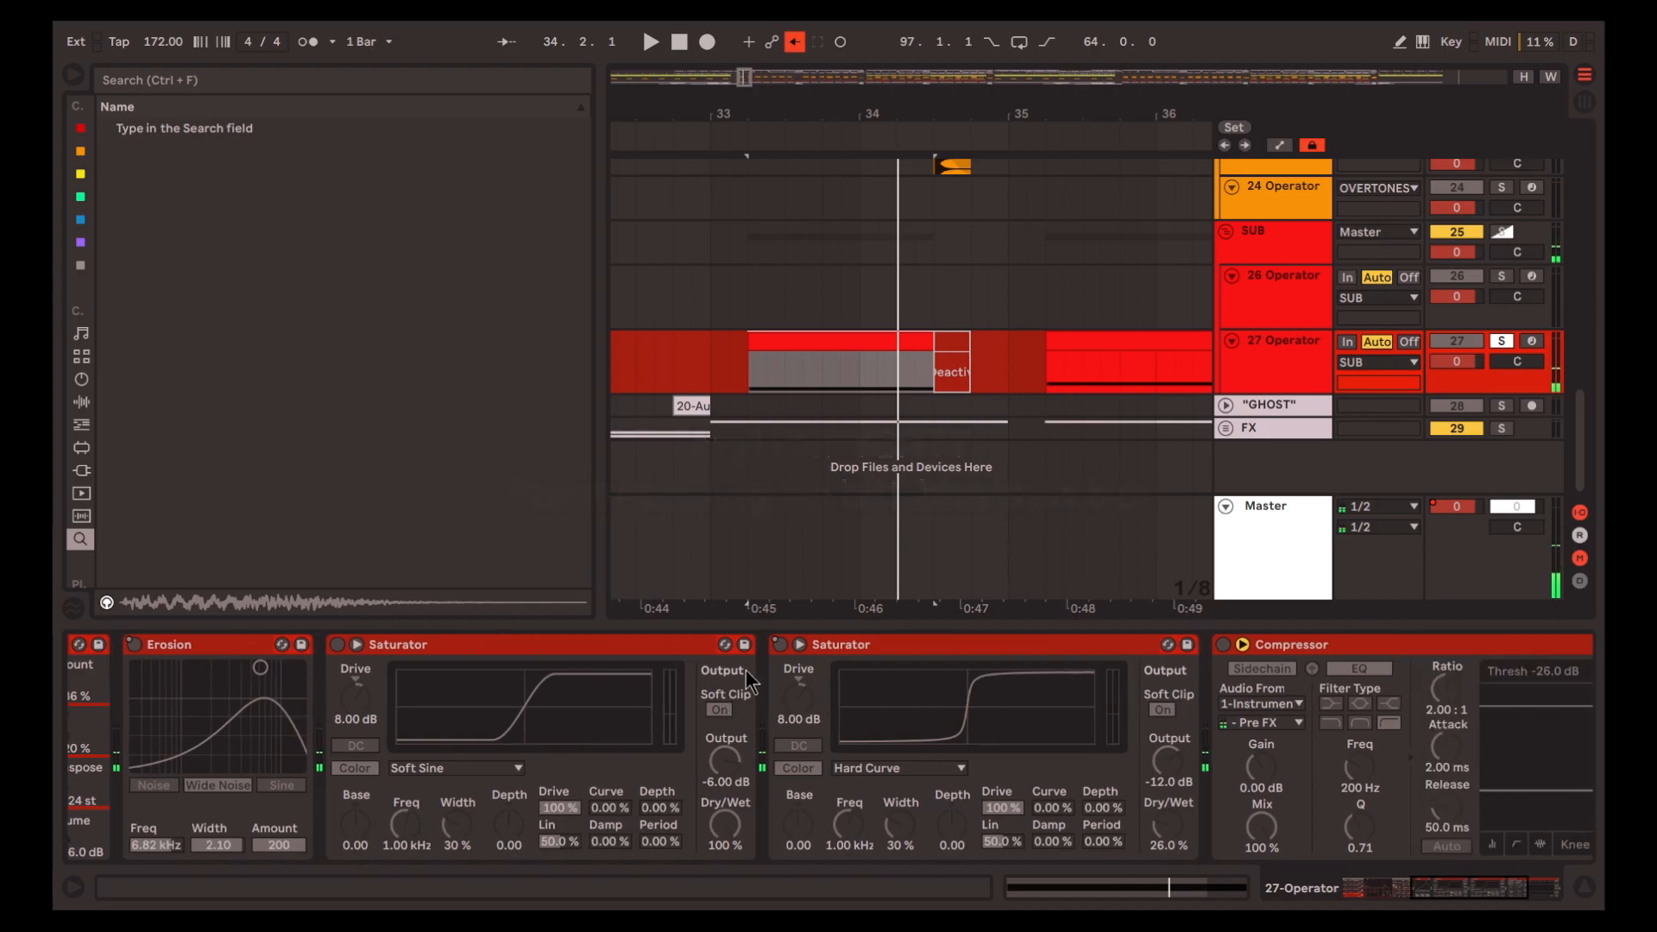
click(630, 641)
key(space)
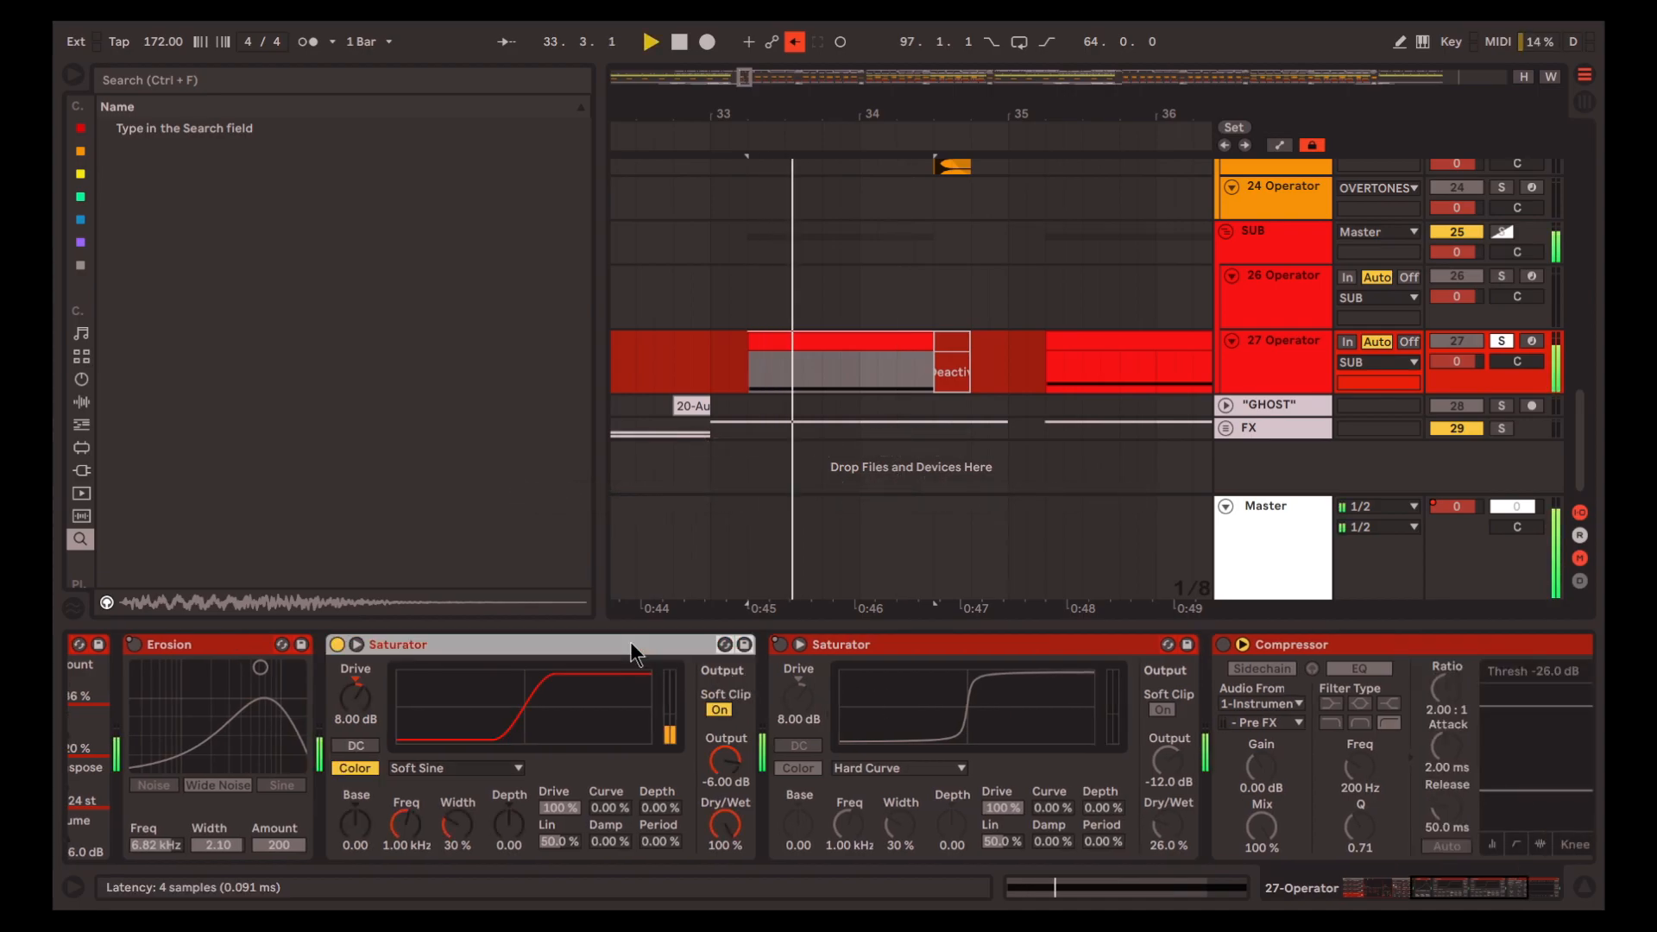
key(space)
Re-enable the overridden automation, Erosion and the Hard Curve Saturator on track 27, and place the insert marker at 33.2.1
mouse_move(1434, 891)
mouse_down()
mouse_move(1208, 892)
mouse_move(1431, 892)
mouse_up()
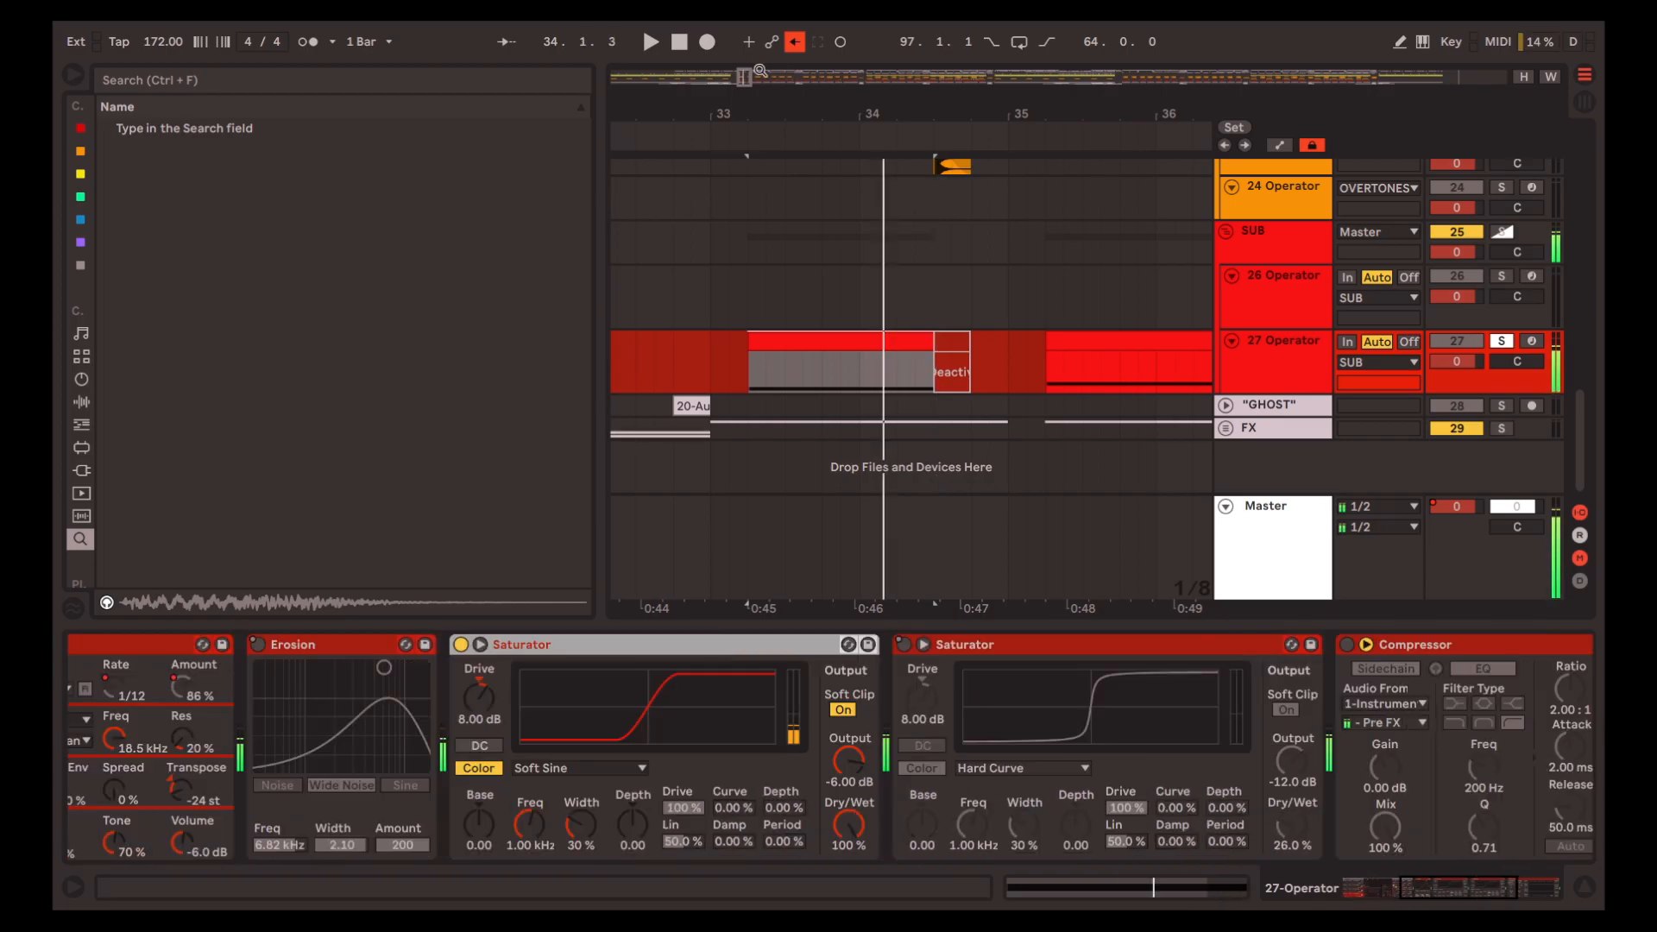
click(795, 42)
click(345, 644)
click(1010, 646)
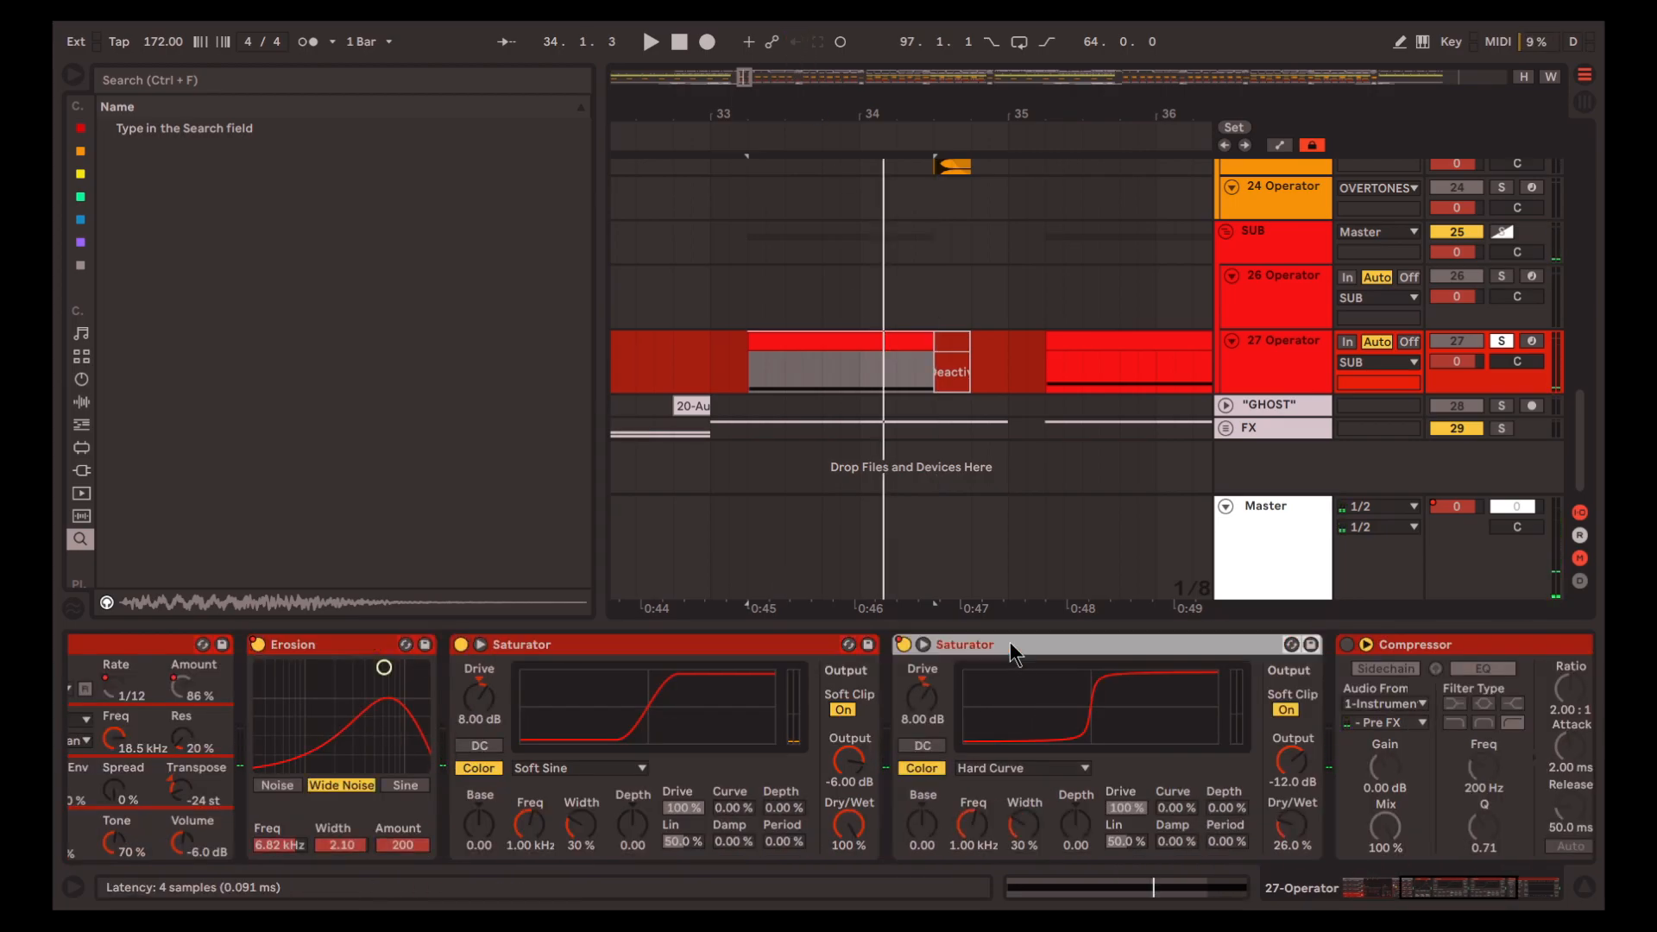
click(747, 379)
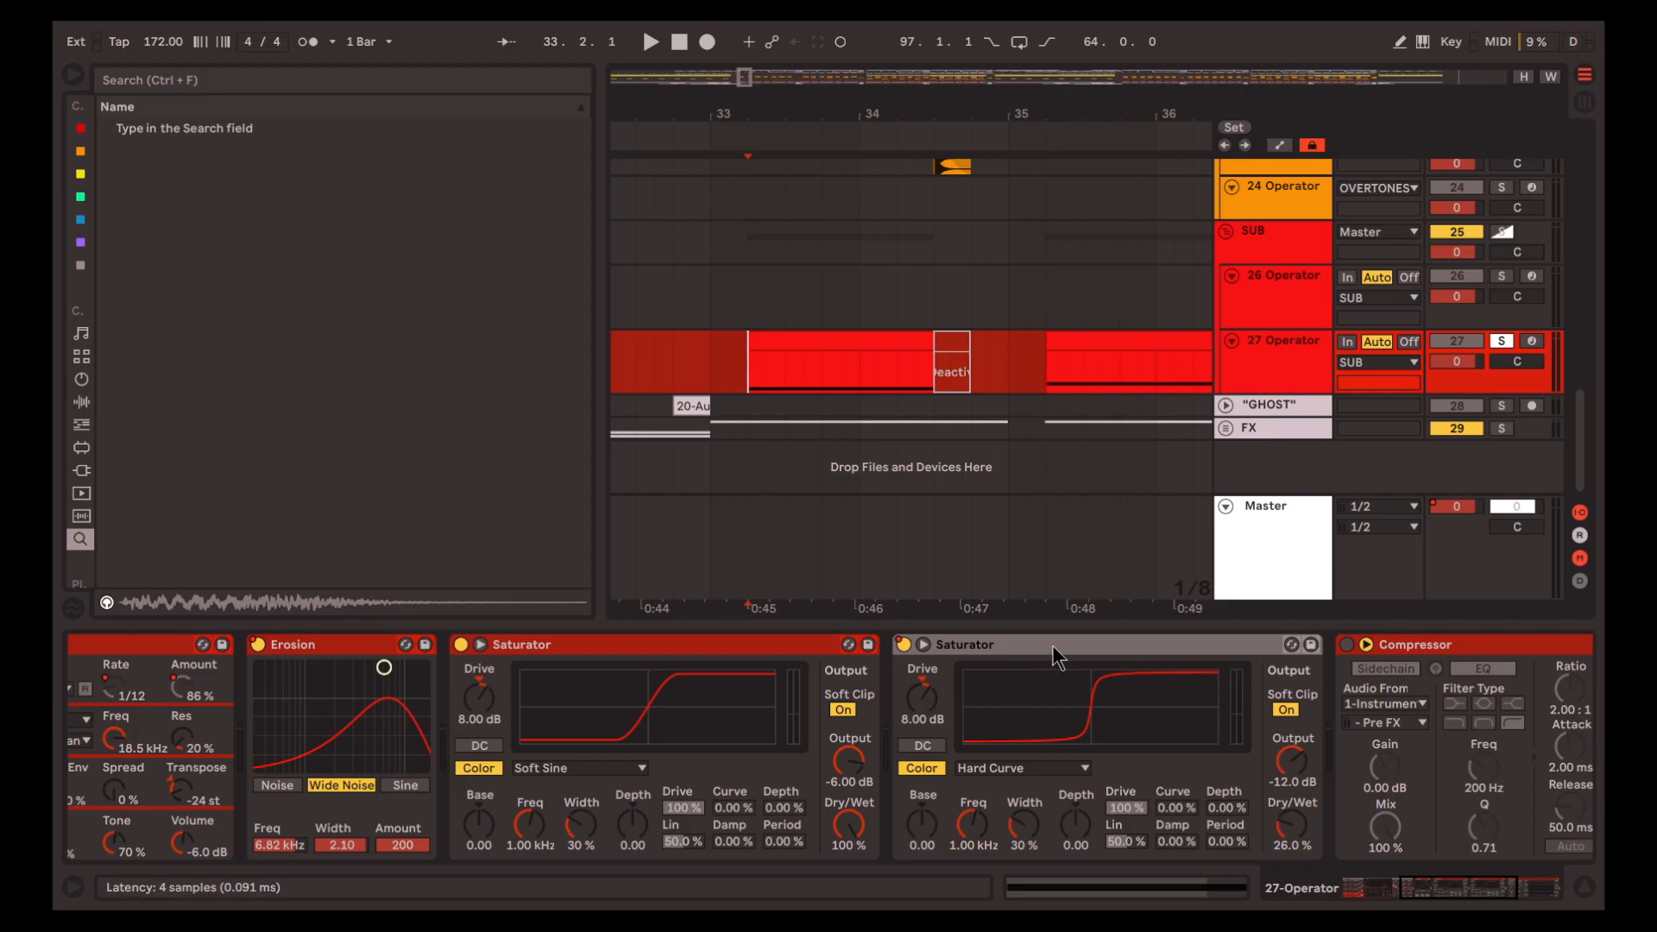
Show the automation lanes and play soloed track 27 from 33.2.1 to follow its devices switching on and off
key(a)
scroll(825, 377, down, 3)
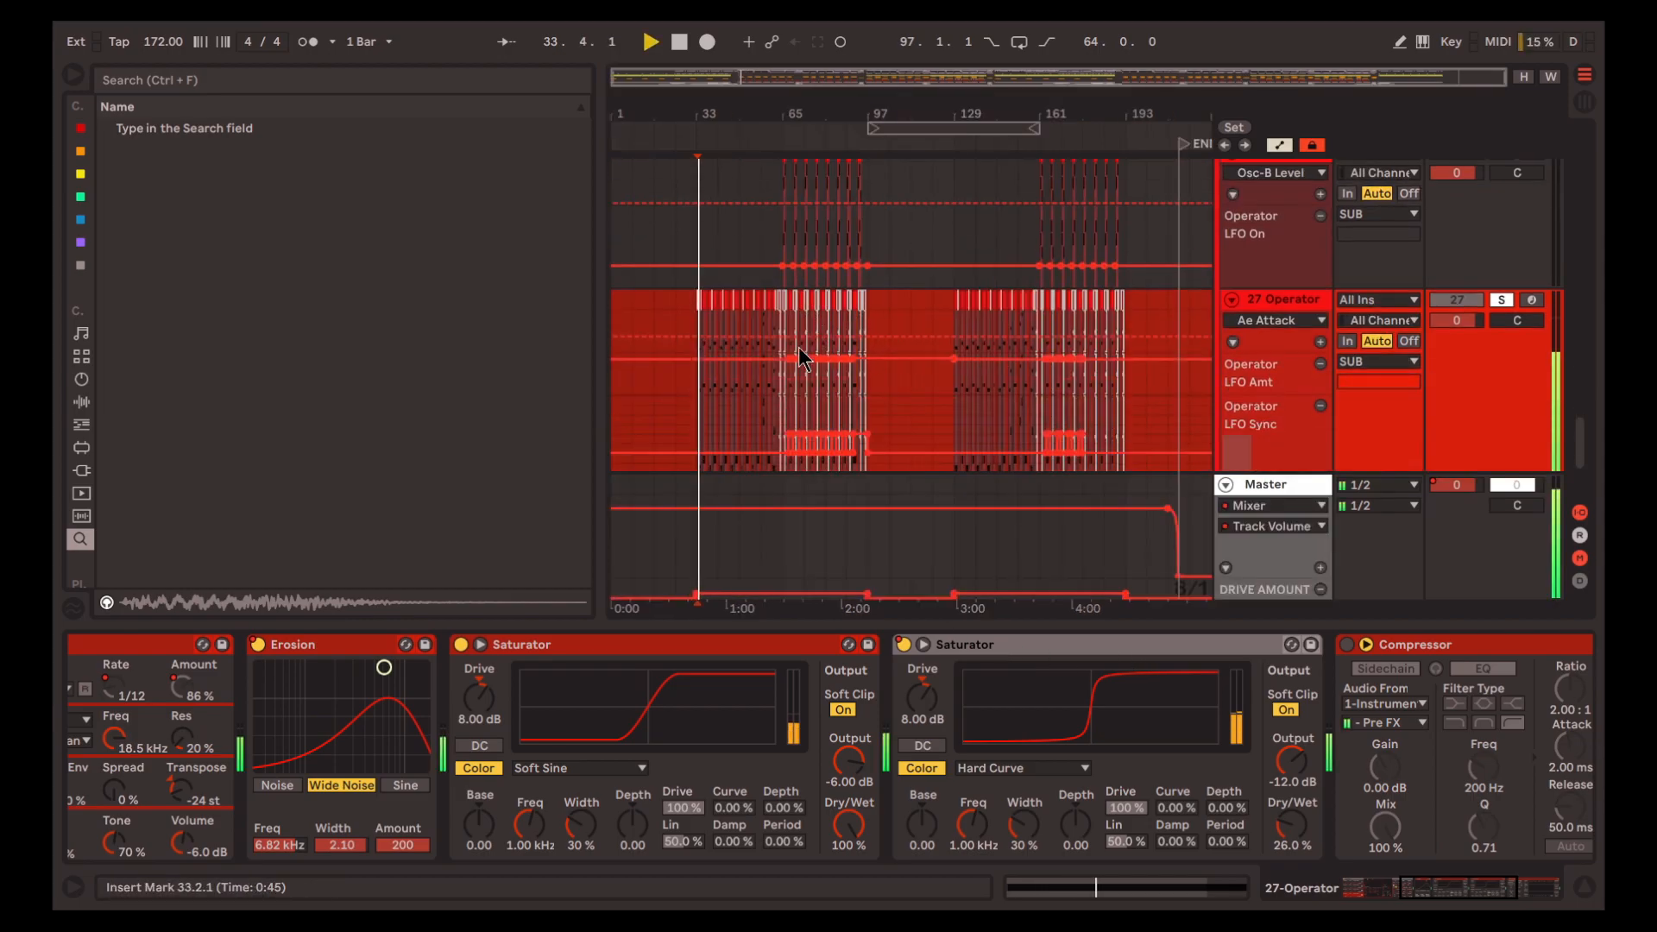
scroll(698, 371, up, 4)
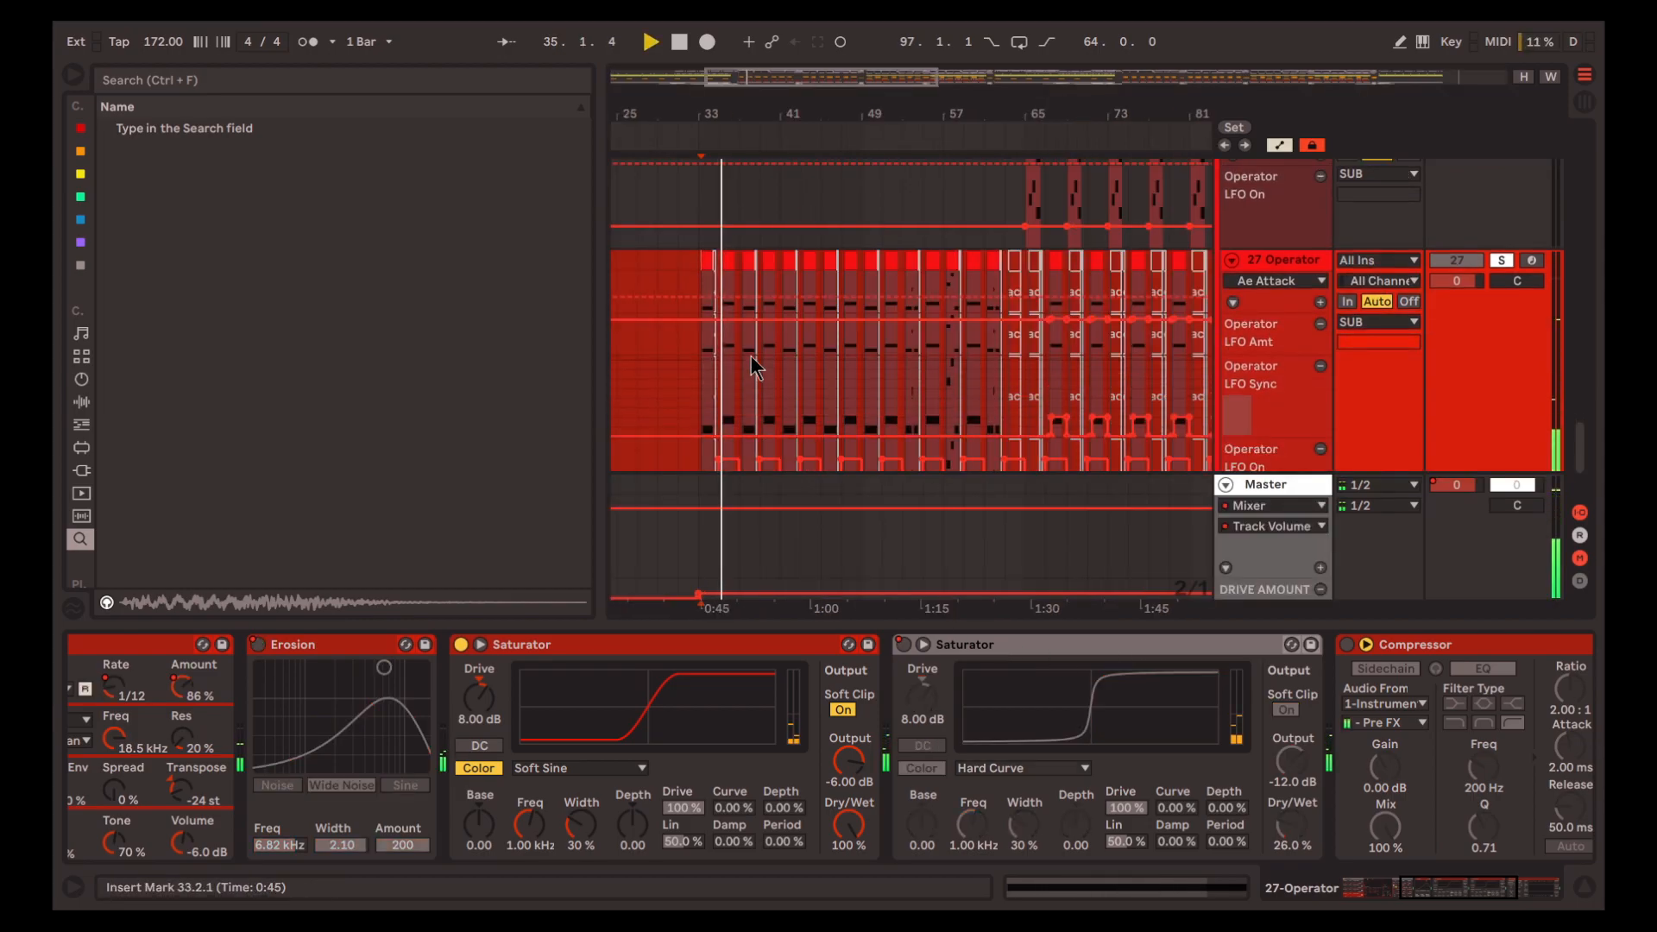
scroll(751, 365, up, 5)
key(space)
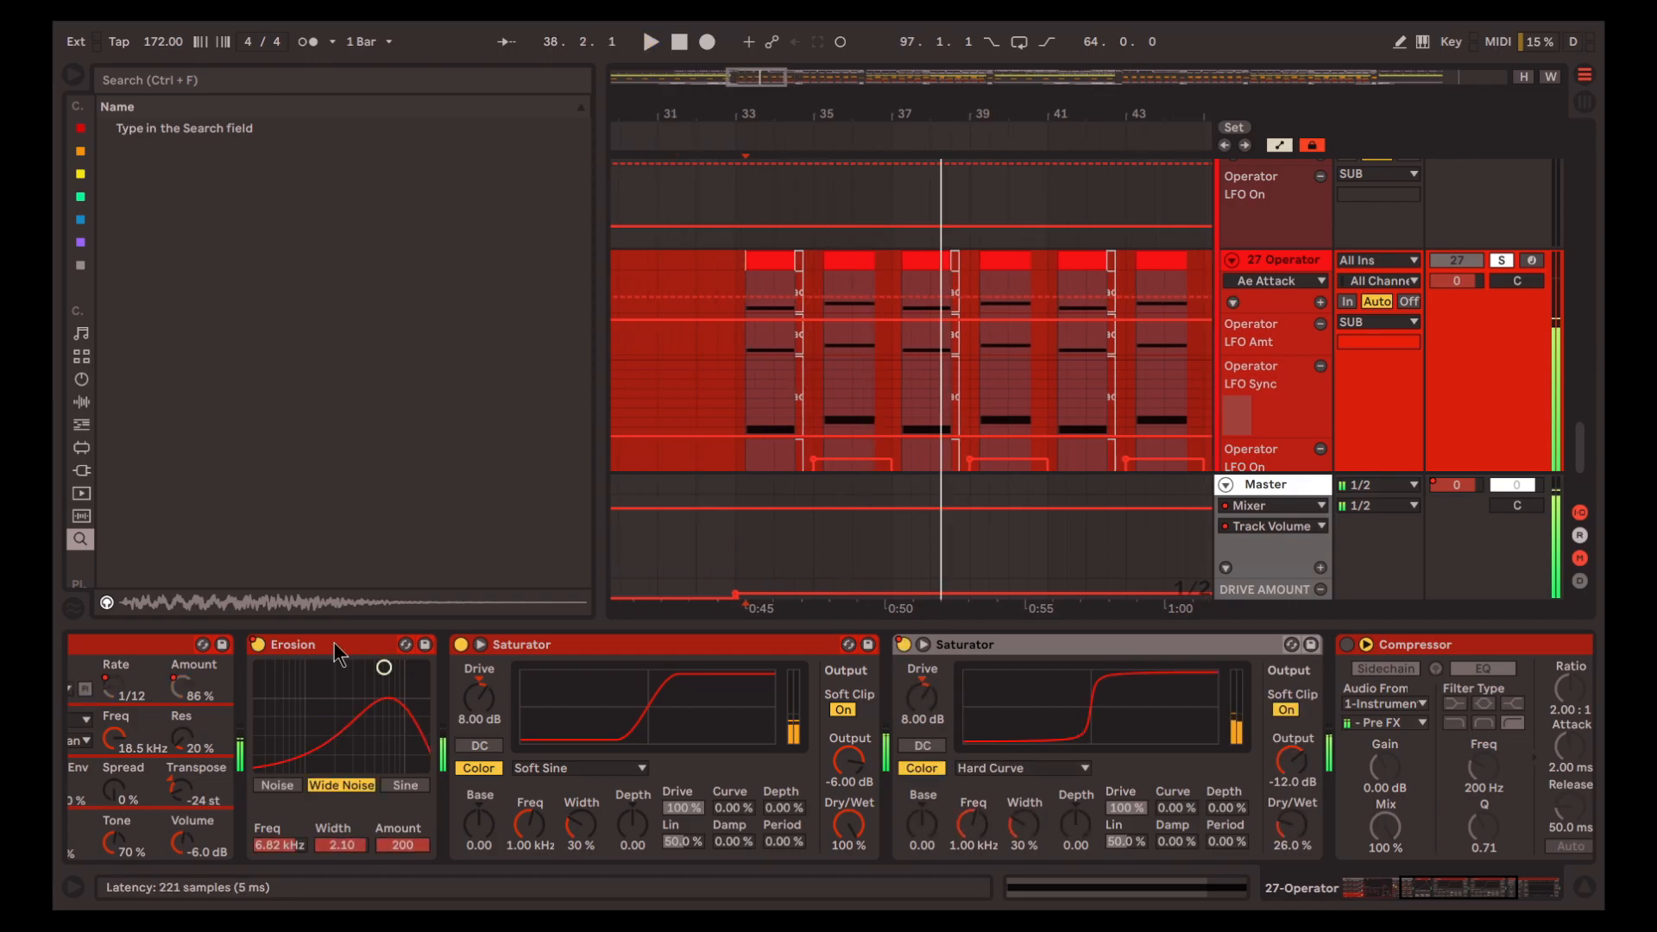
Play track 27 from 33.1.1, then unsolo it
click(732, 349)
key(space)
key(space)
key(a)
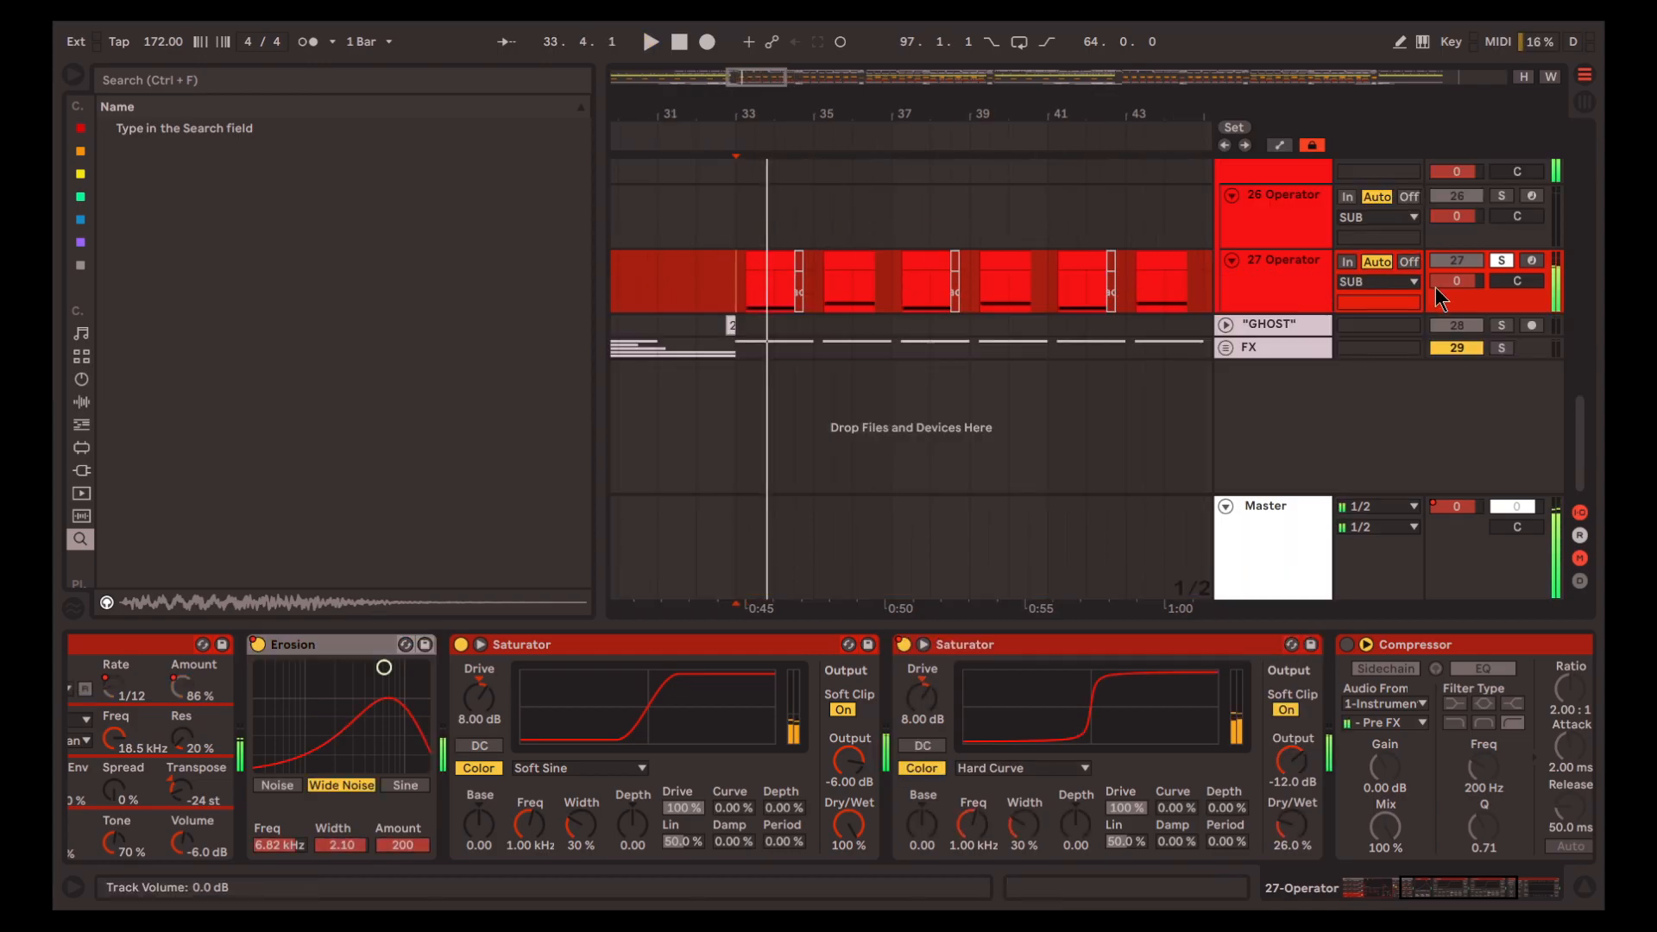
key(a)
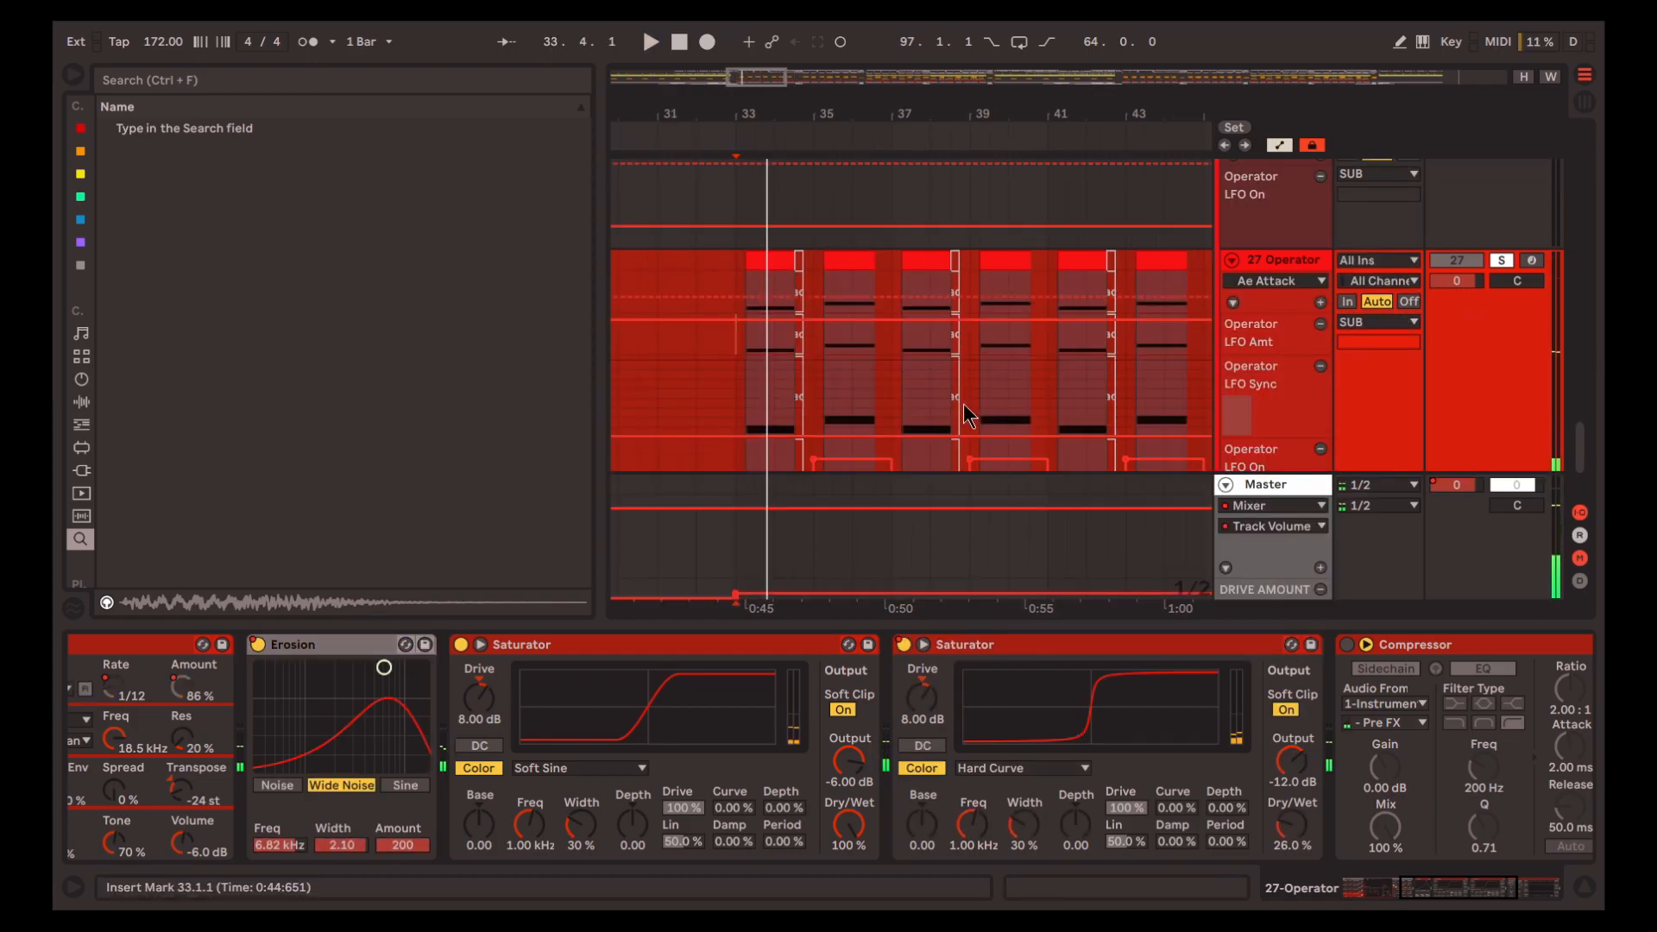
key(s)
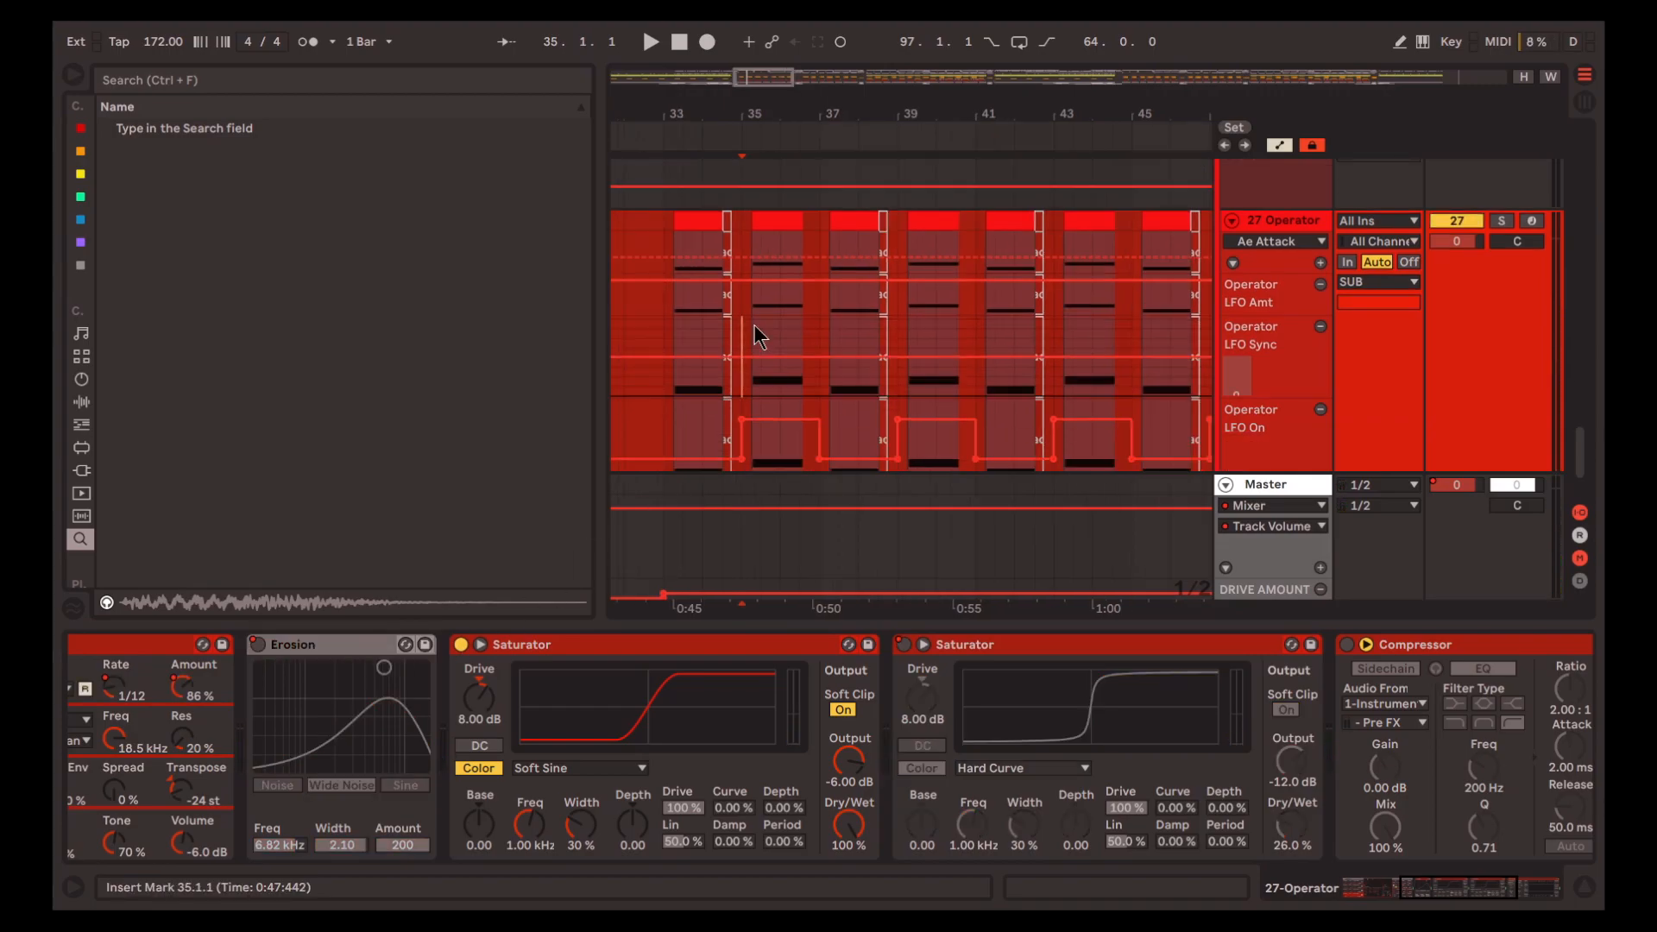
Play from 35.1.1, override the automation by enabling Erosion and the Hard Curve Saturator, and play the passage again
key(space)
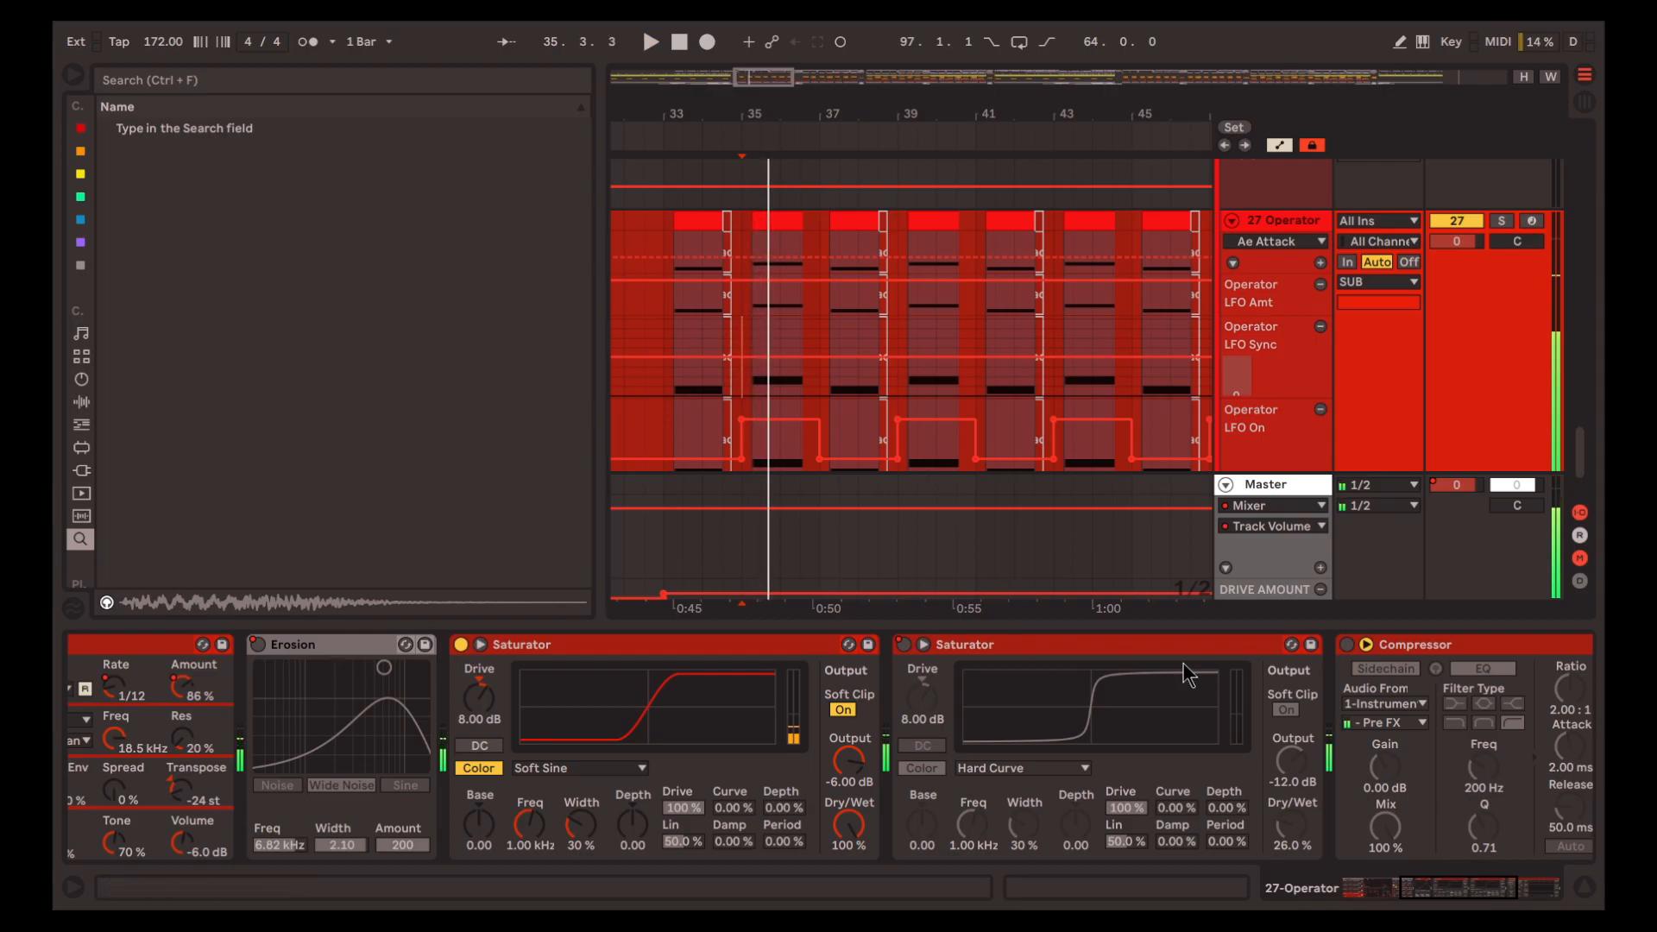
click(1006, 644)
click(901, 643)
click(257, 644)
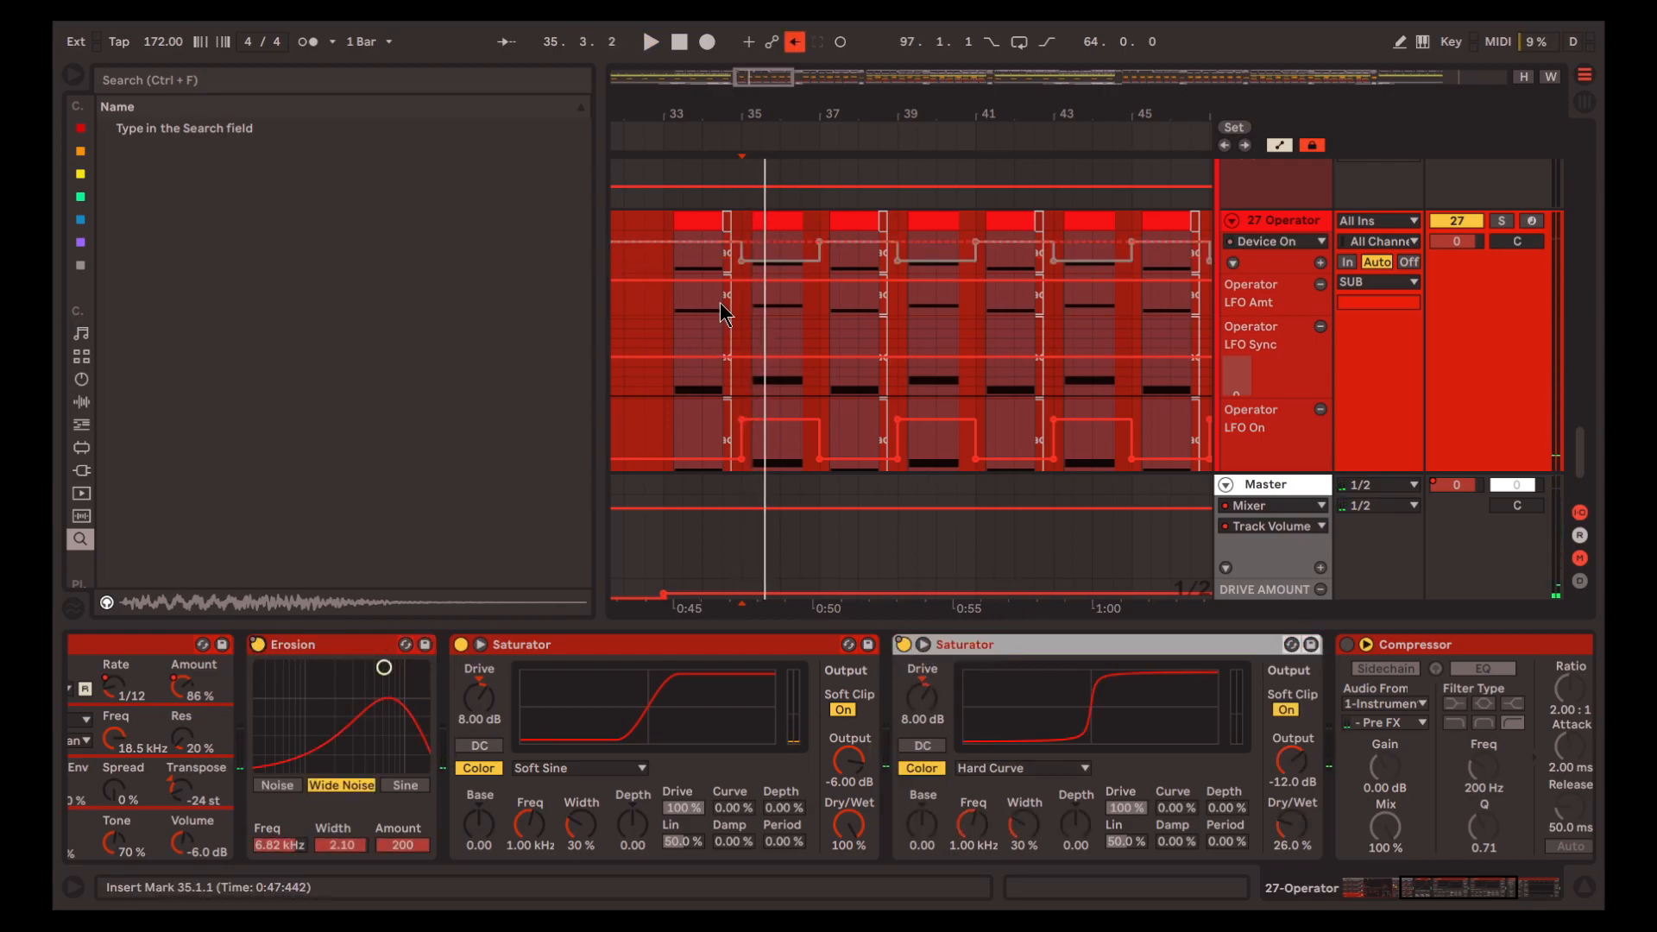
key(space)
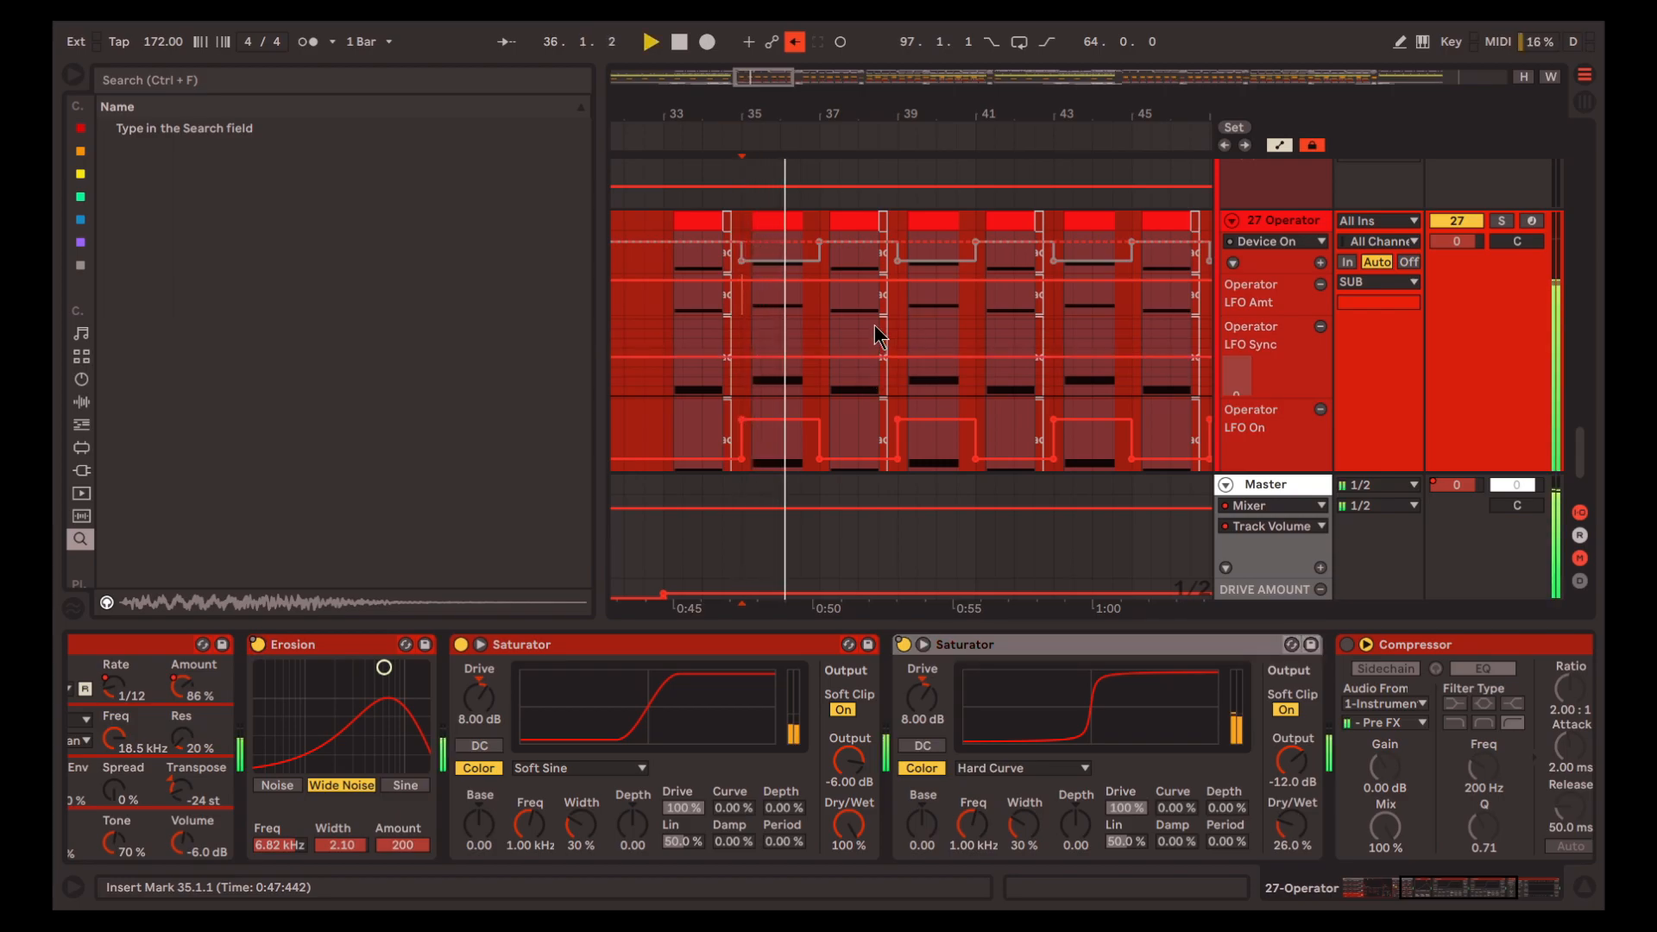
key(space)
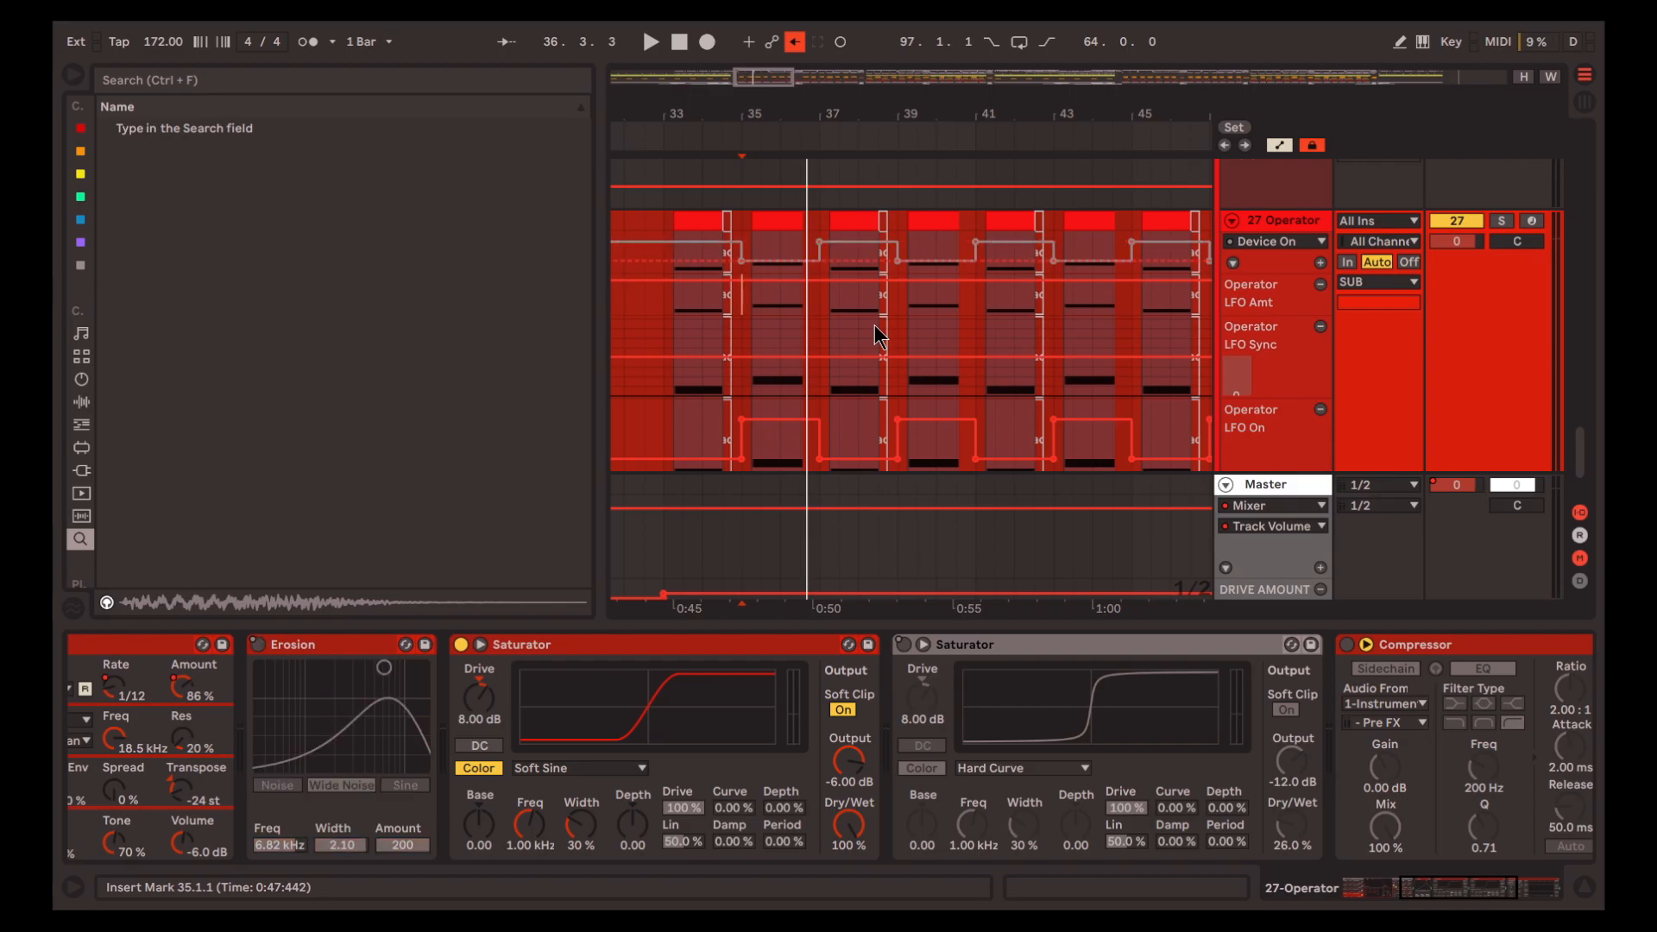
Undo the manual enabling of Erosion and the Hard Curve Saturator
key(ctrl+z)
key(ctrl+z)
key(ctrl+z)
key(ctrl+z)
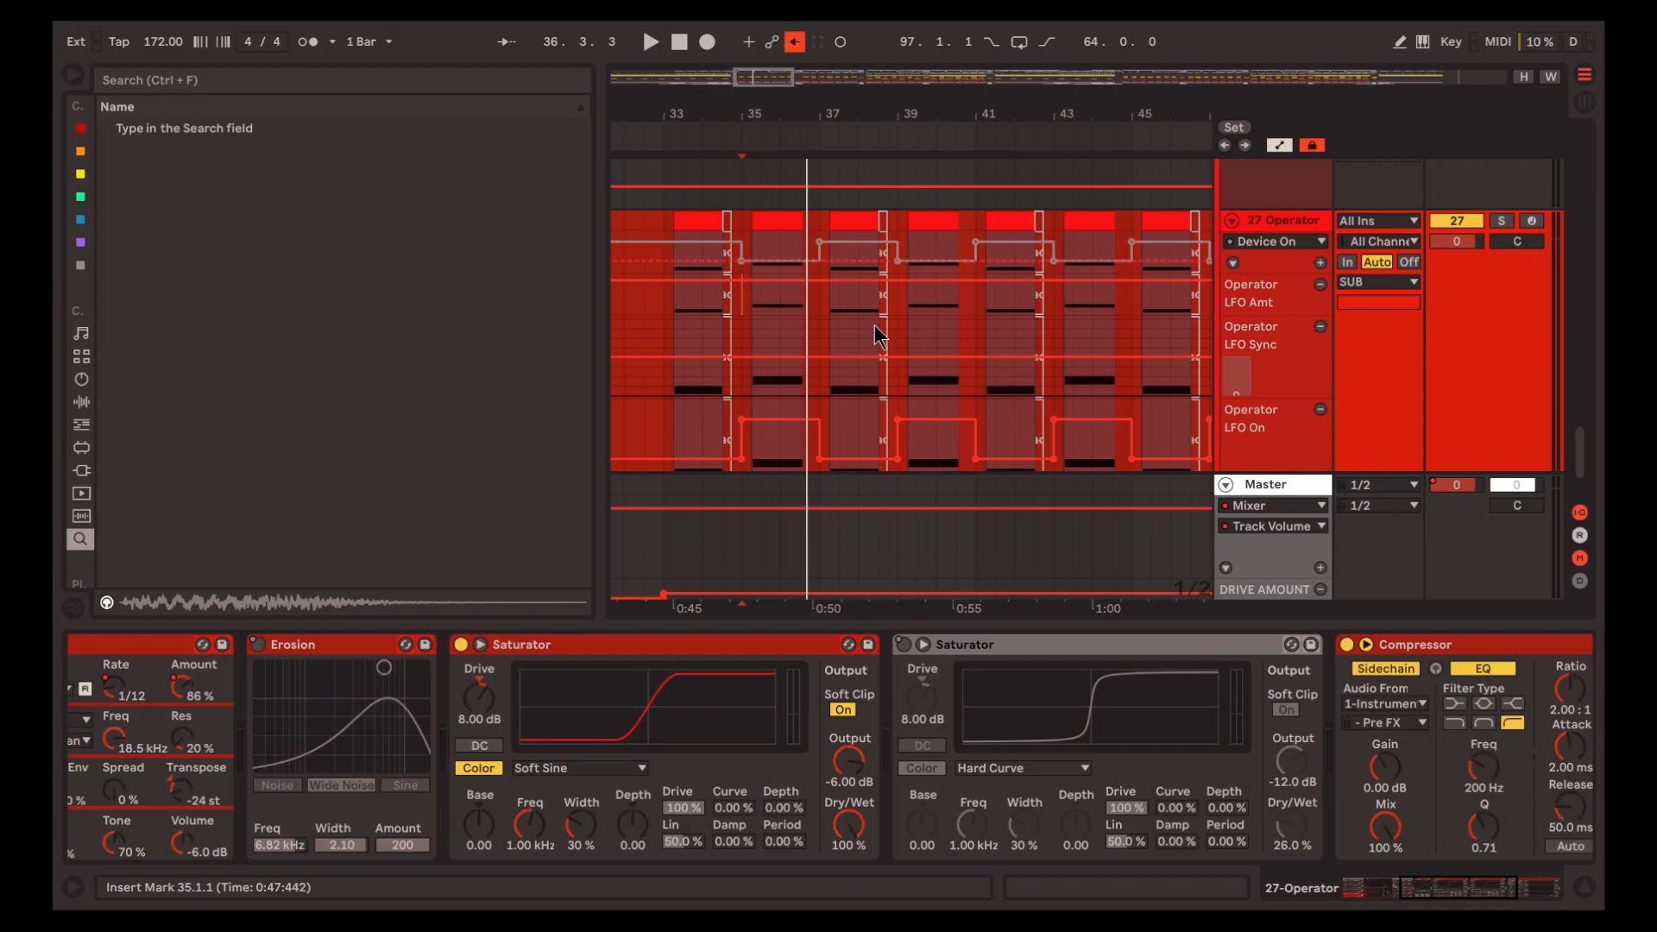
Play the arrangement from 33.1.1, and hide the device chain and the automation lanes
click(666, 300)
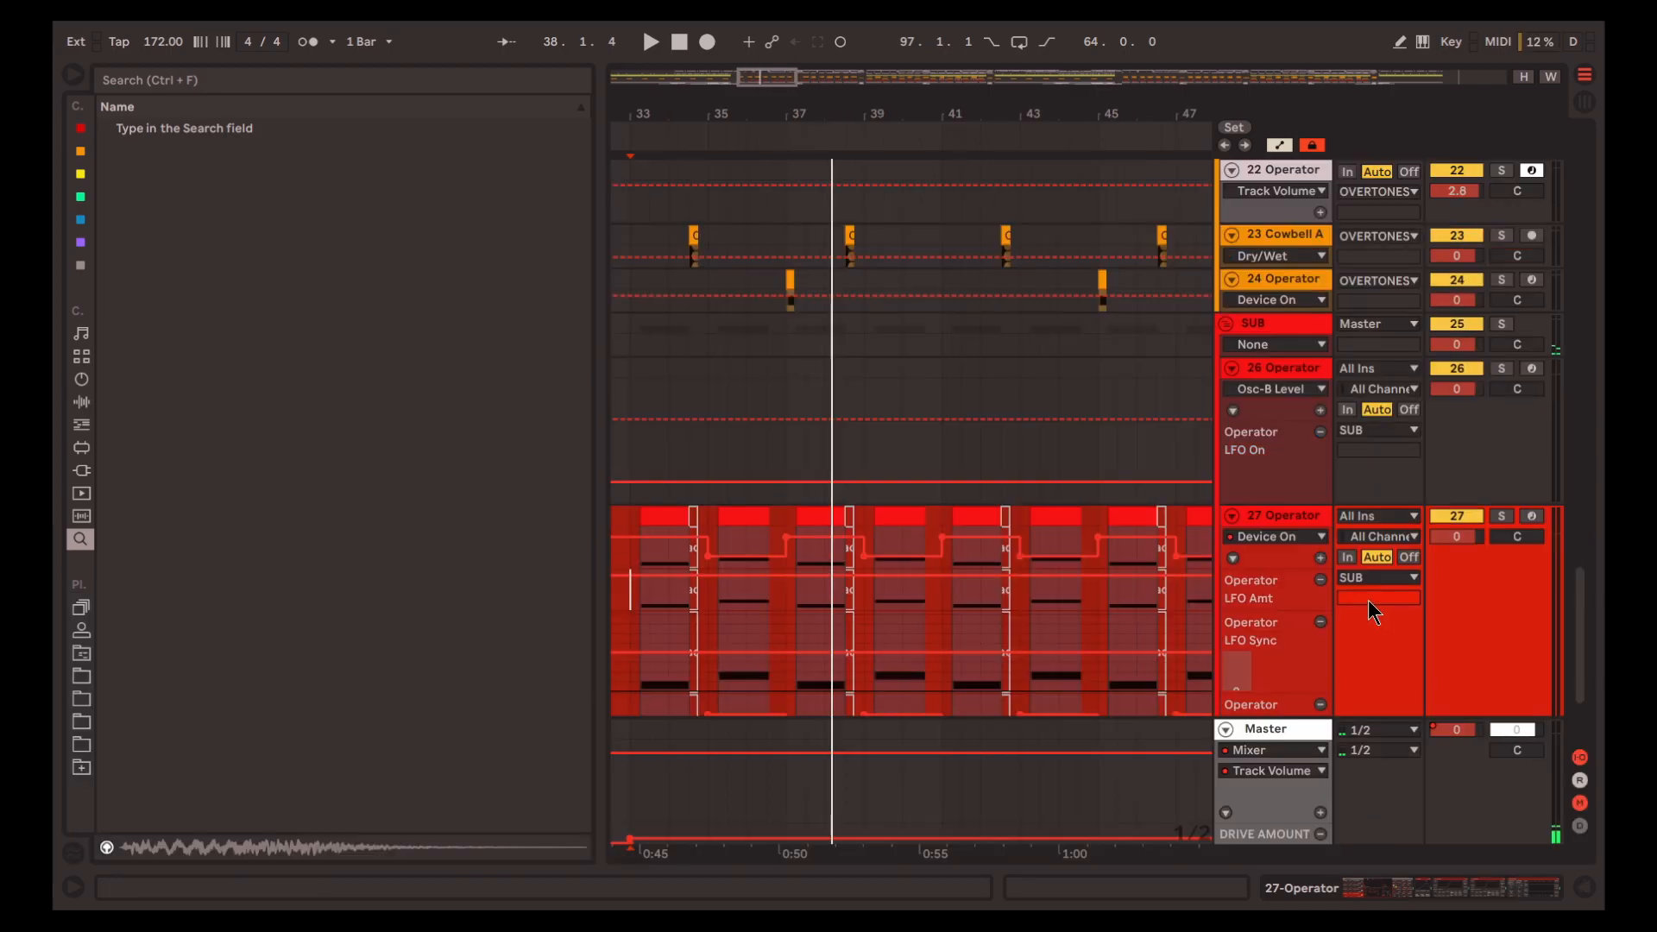
scroll(1368, 601, up, 4)
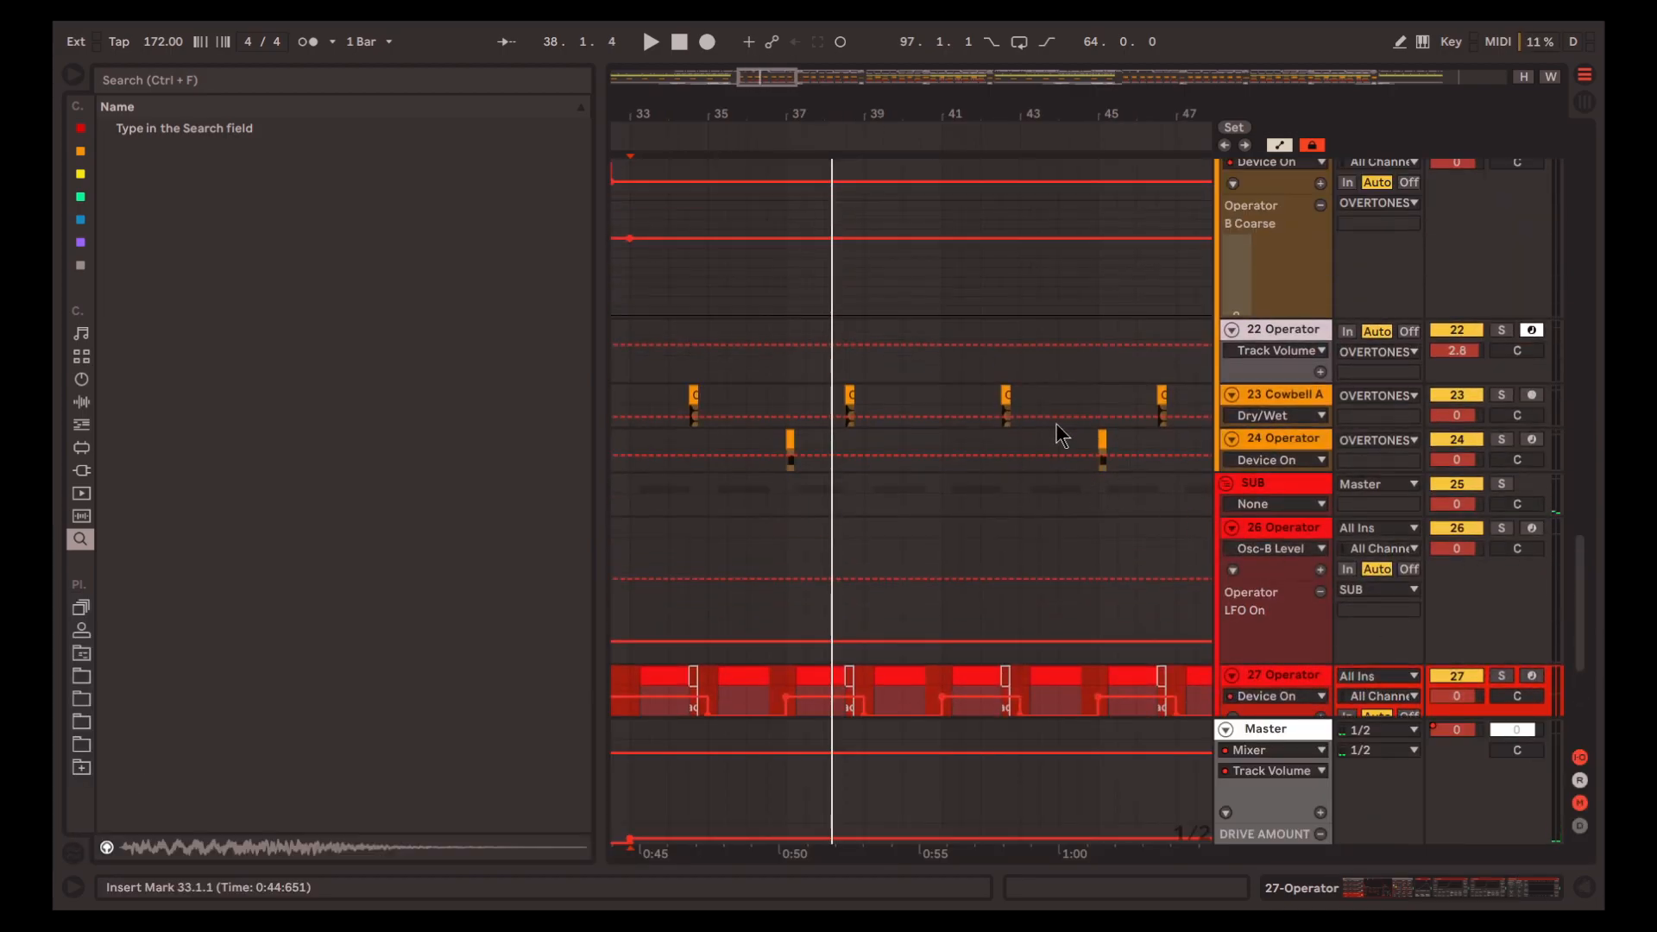
ctrl+scroll(988, 372, down, 5)
scroll(987, 377, up, 3)
key(a)
scroll(988, 376, up, 5)
scroll(987, 376, right, 5)
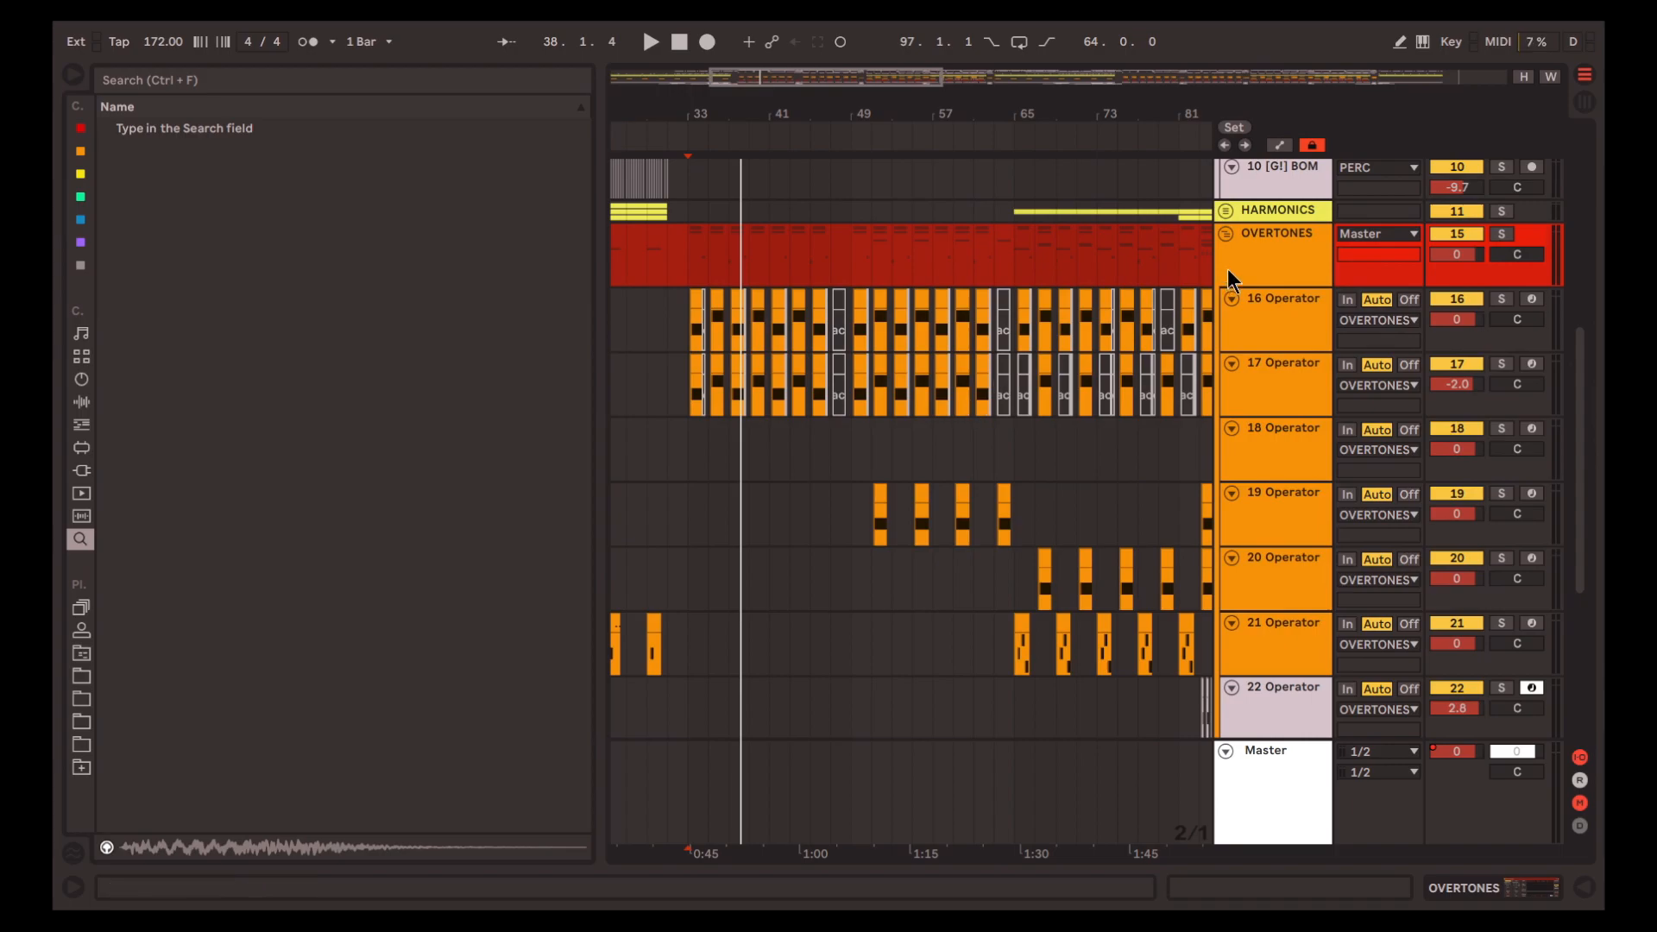
Solo the OVERTONES group, play it from 33.1.1, and select tracks 16 and 17 in turn
click(1268, 262)
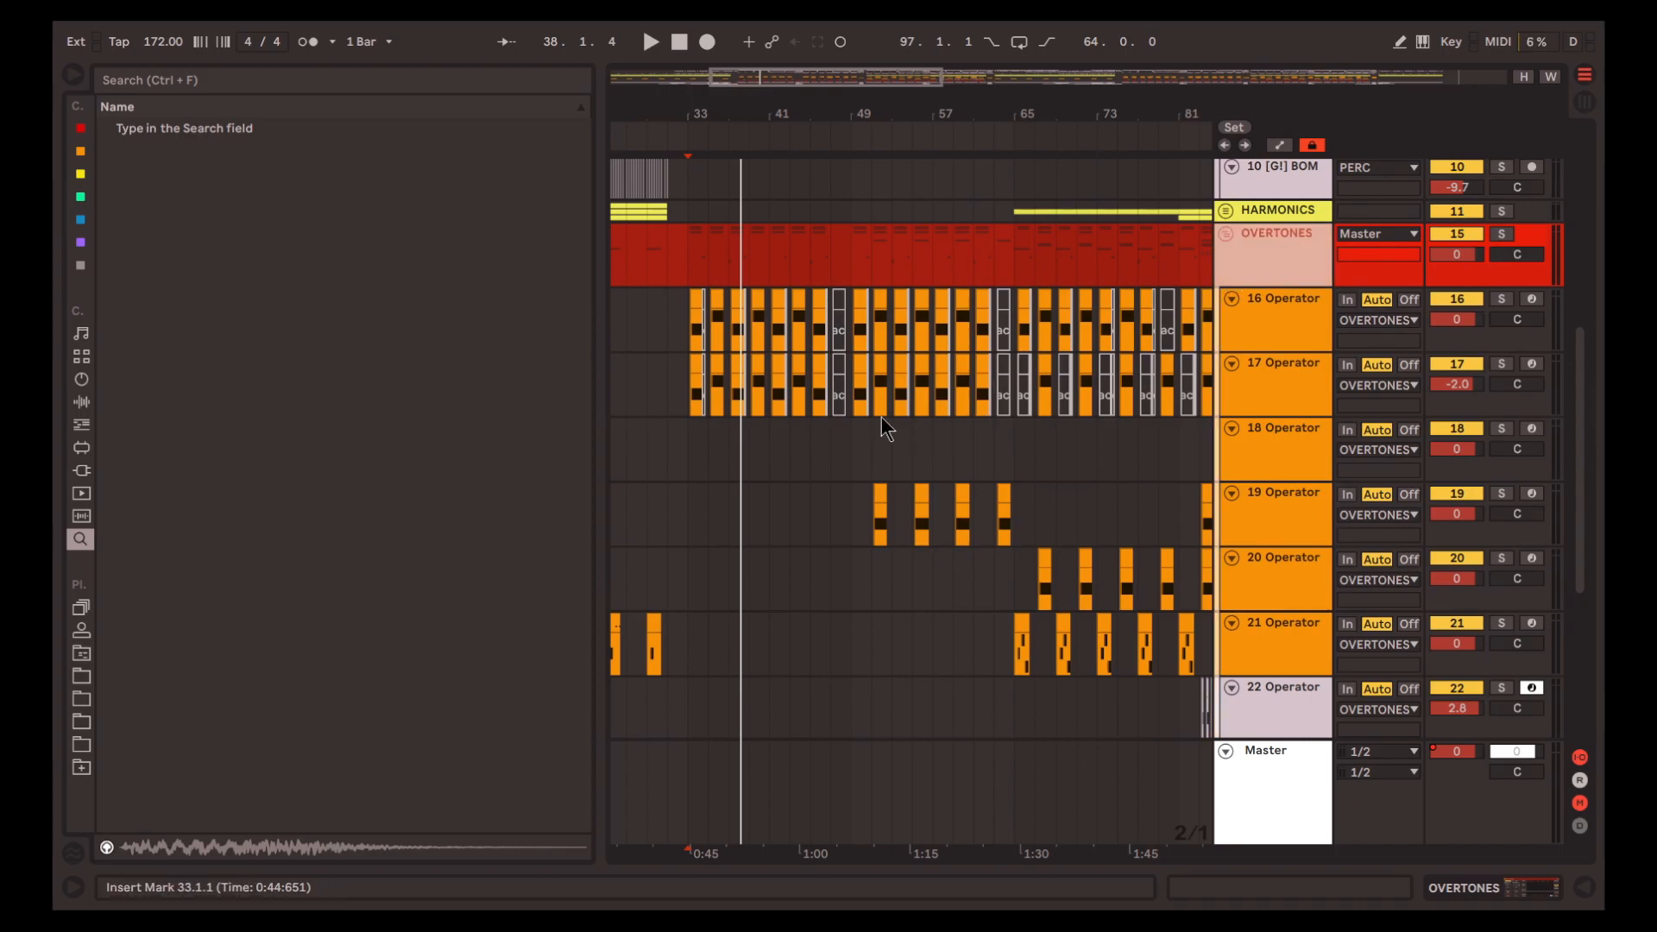
click(676, 247)
scroll(692, 259, up, 5)
click(702, 270)
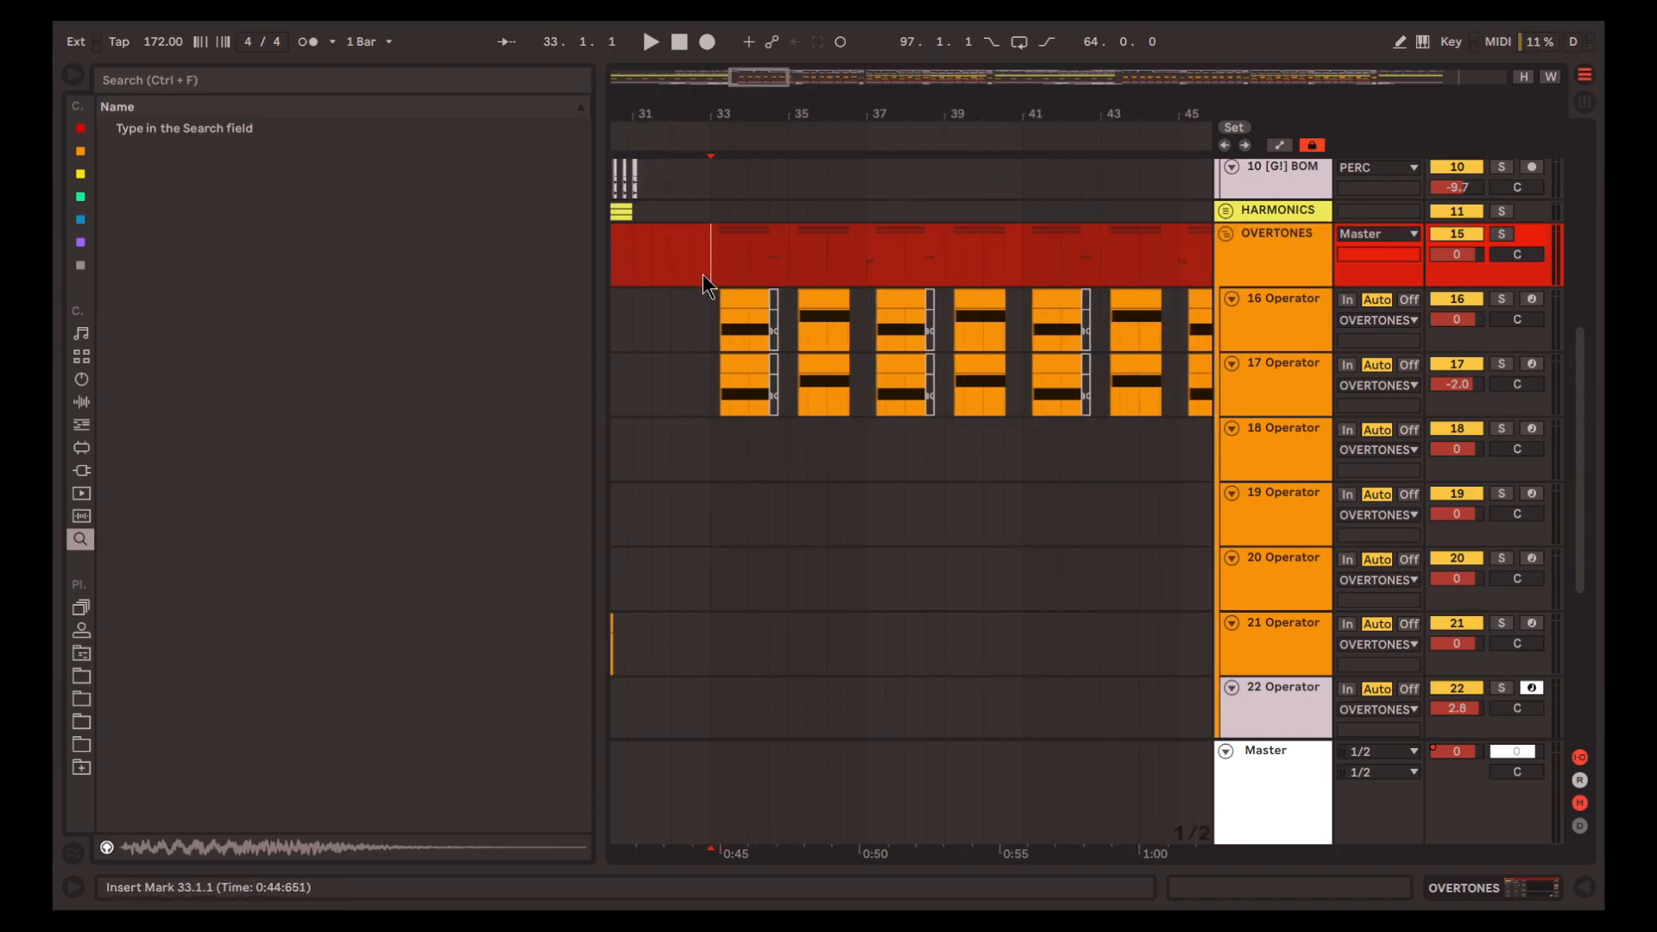
key(s)
key(space)
click(1276, 319)
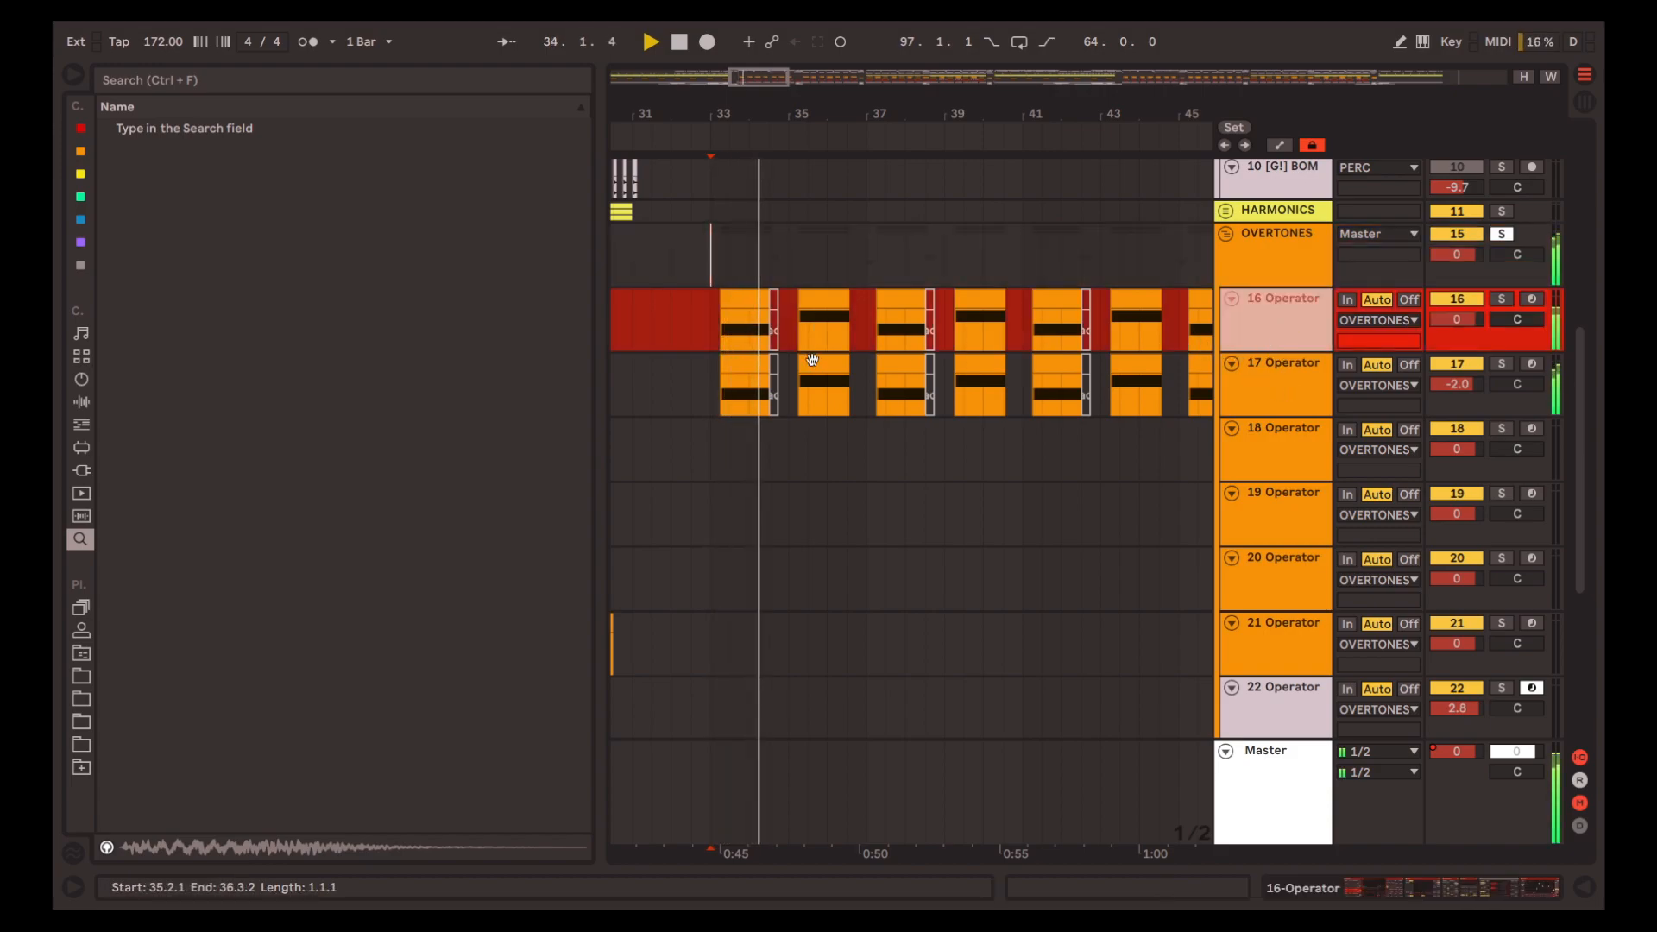
click(1291, 397)
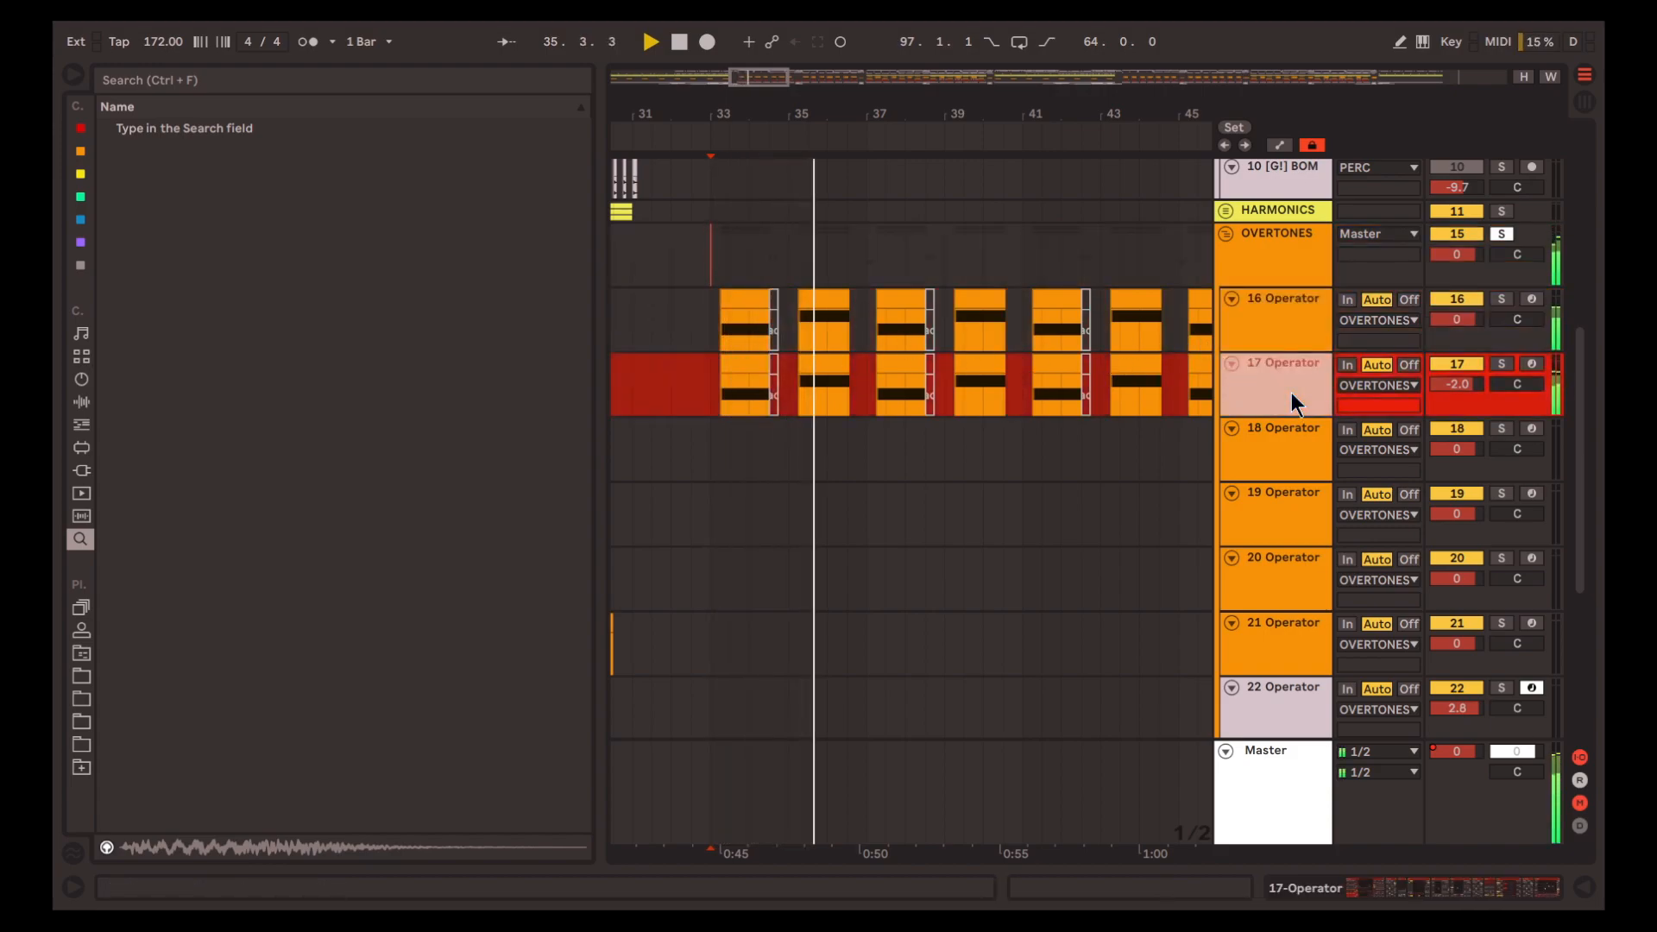
Unsolo the OVERTONES group and play the full arrangement from 33.1.1
key(s)
key(s)
key(space)
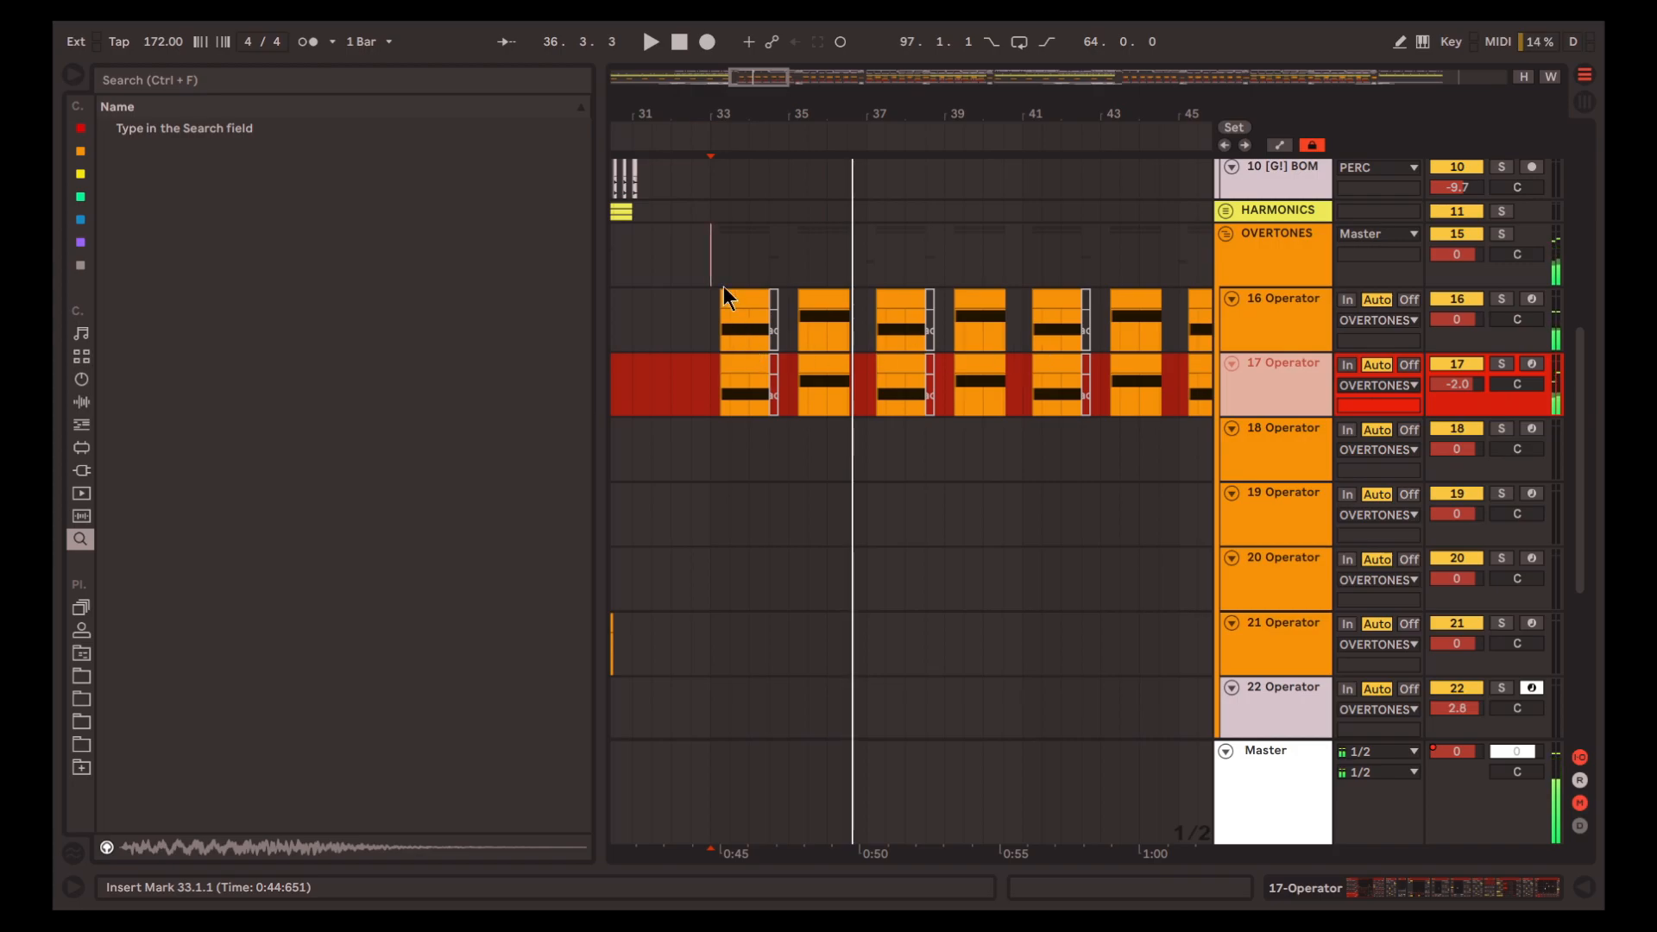
scroll(867, 390, down, 3)
scroll(865, 388, down, 2)
key(space)
scroll(868, 397, down, 2)
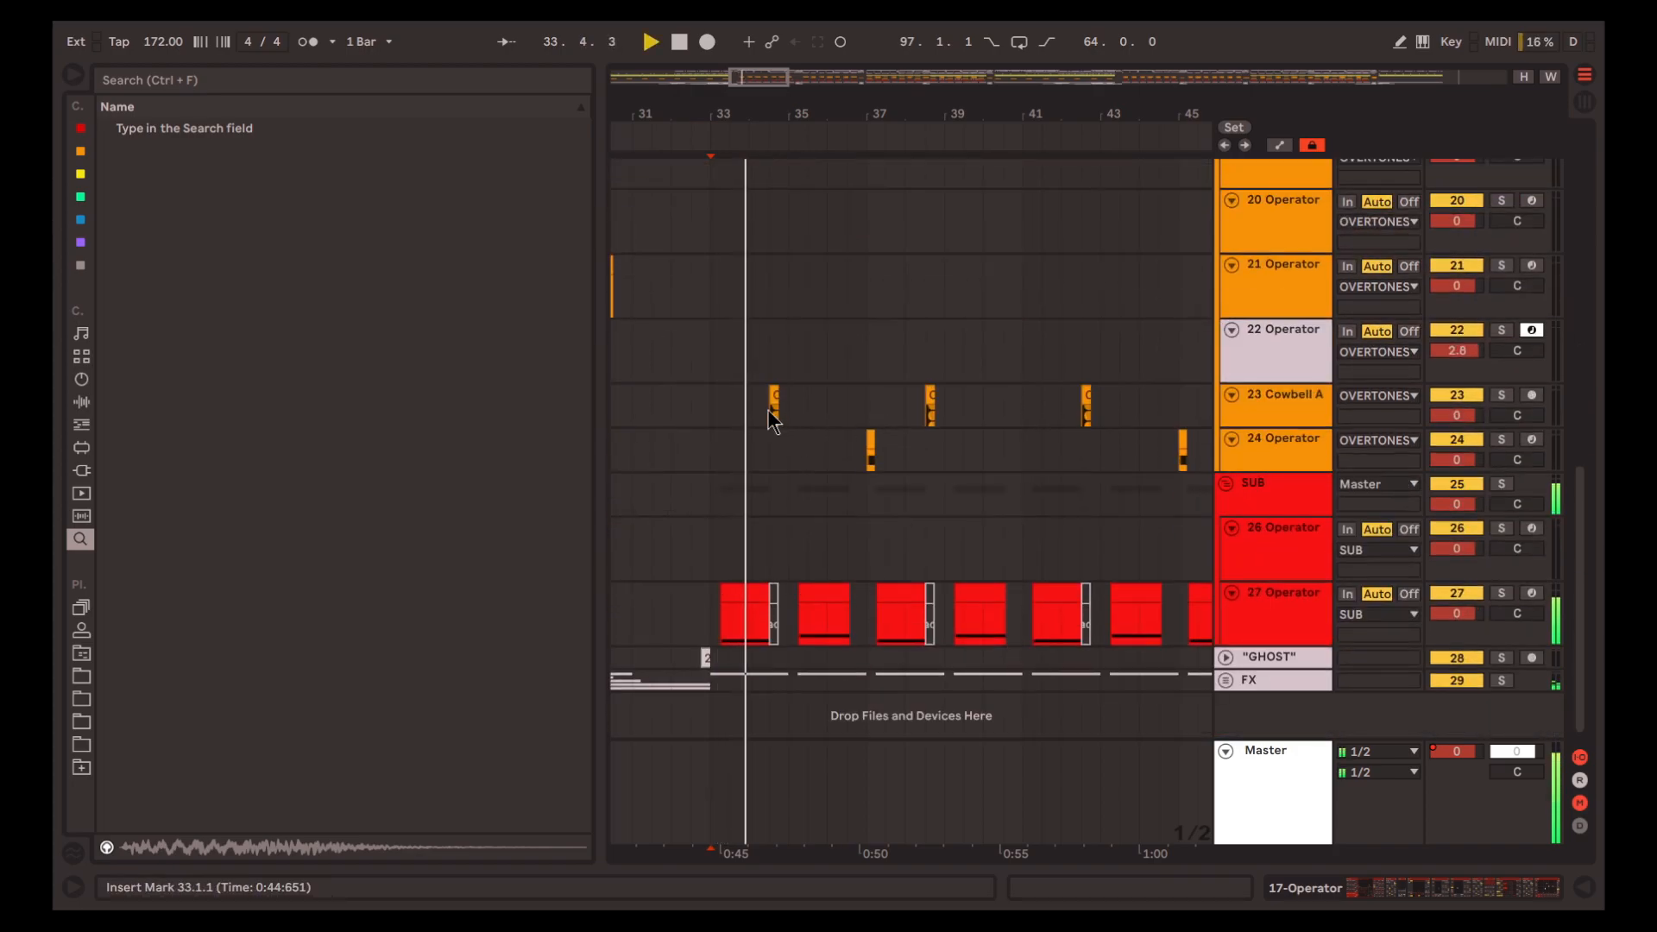
Select the Cowbell A clip at 34.3.1 on track 23 and stop playback
click(770, 418)
scroll(778, 431, up, 4)
scroll(798, 441, left, 1)
scroll(828, 415, up, 4)
click(846, 395)
key(space)
scroll(846, 396, down, 6)
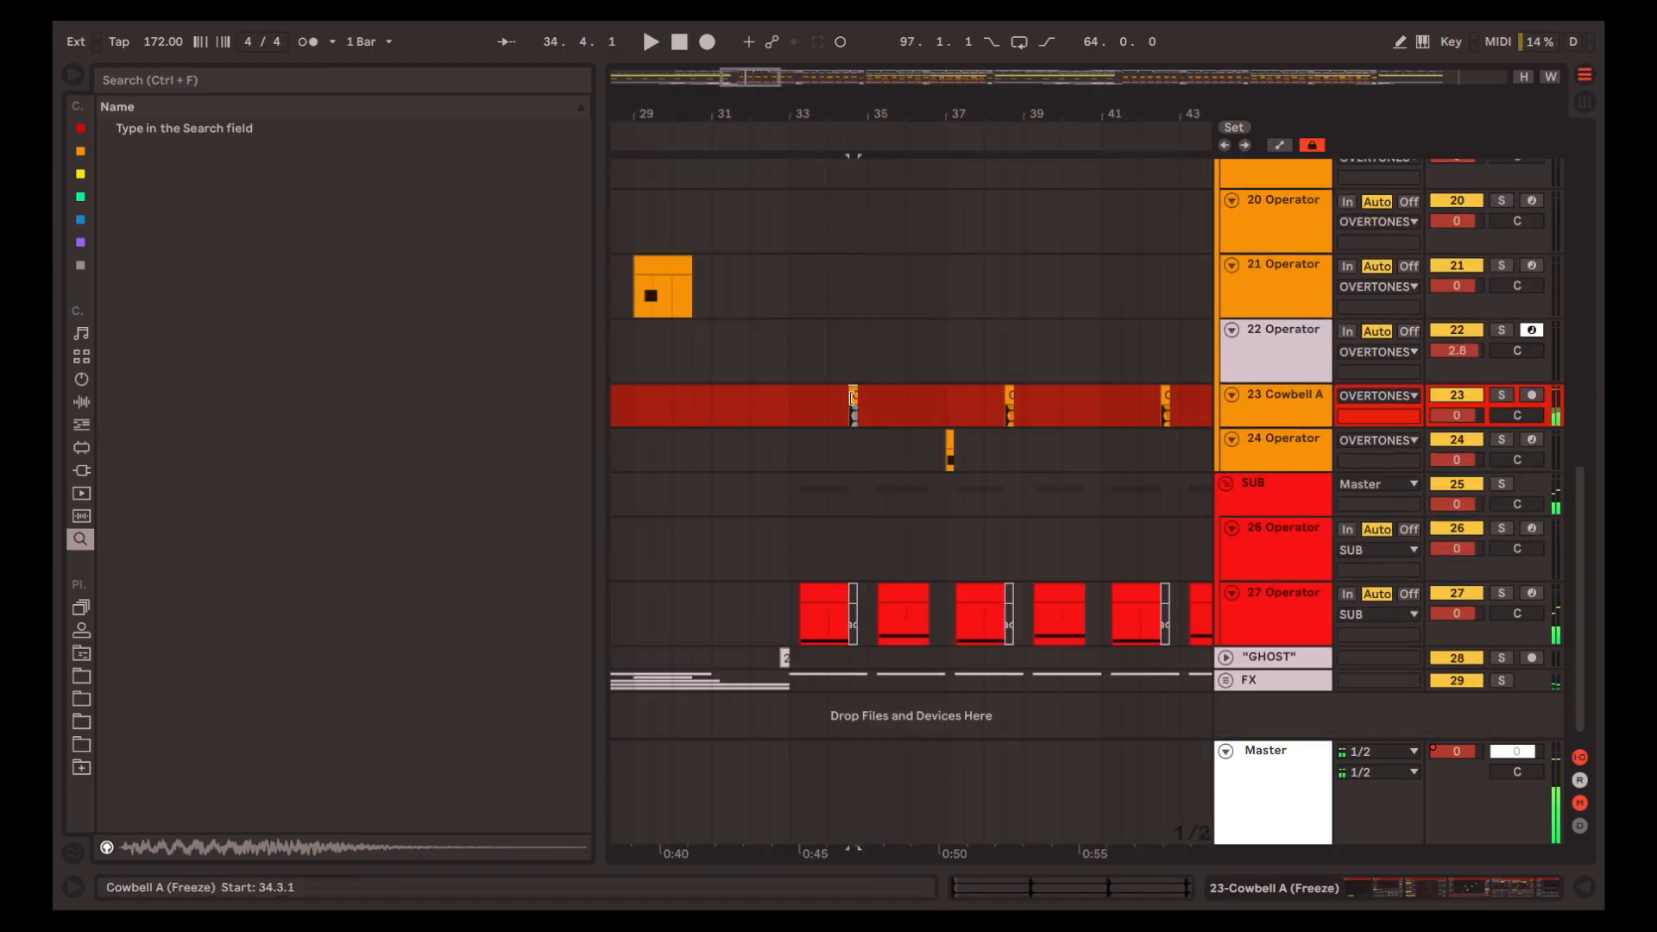
scroll(838, 401, up, 2)
Play from the Cowbell A clip to inspect its placement over track 27's deactivated clip, then place the insert marker at 35.1.1
key(space)
scroll(862, 418, up, 2)
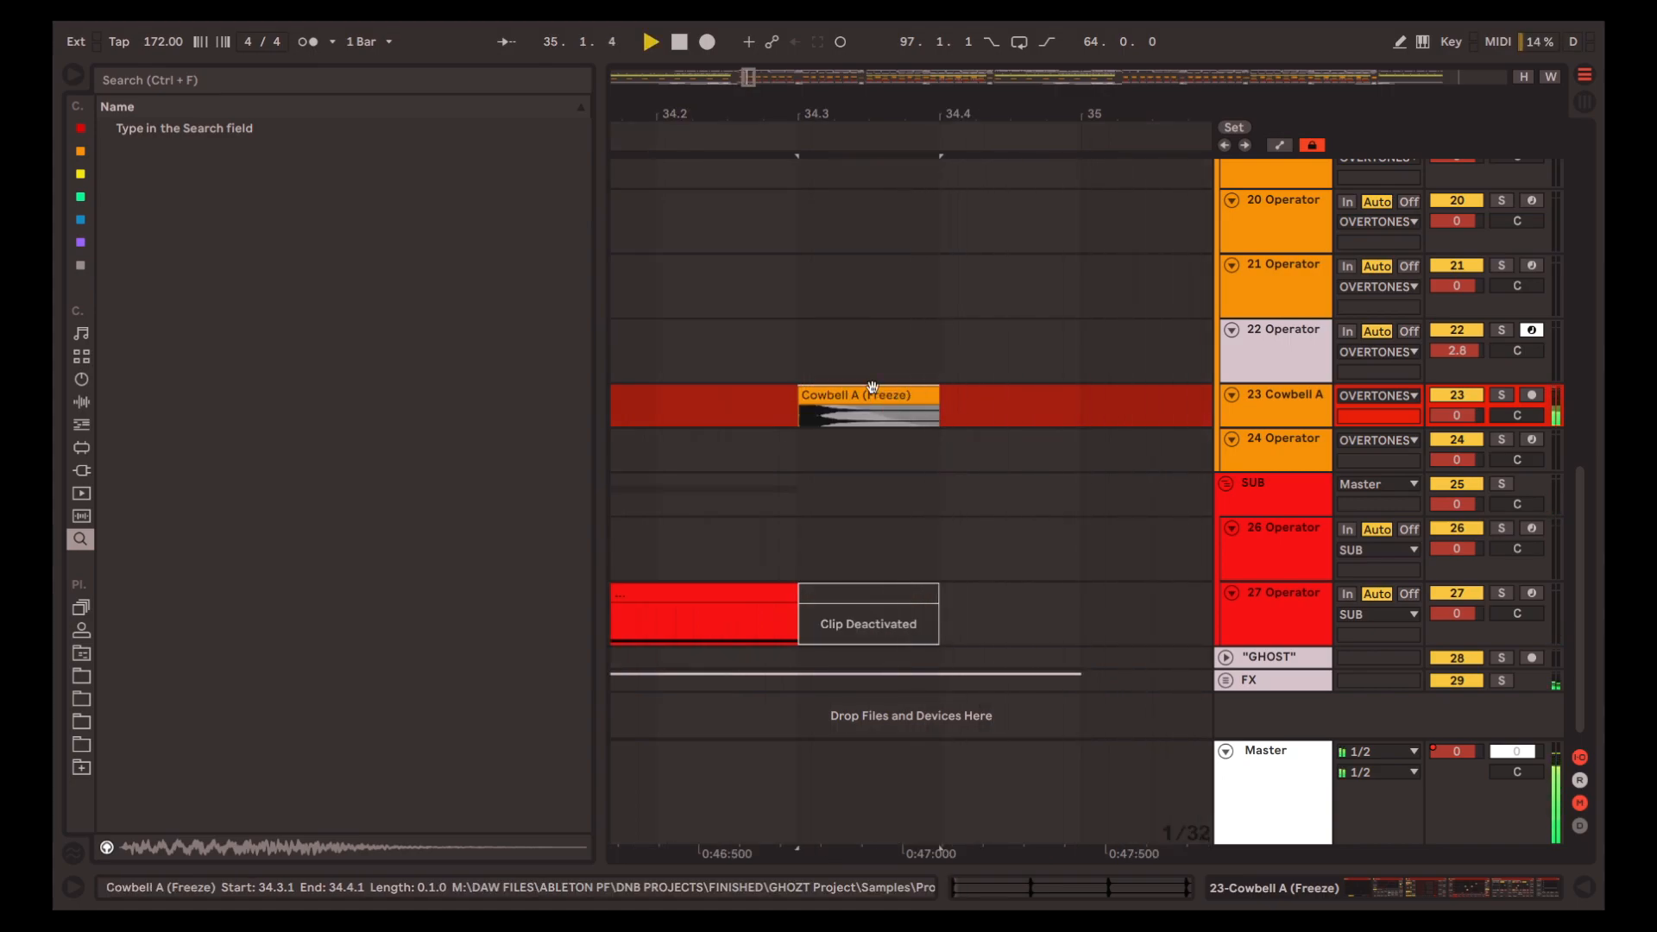
scroll(889, 423, down, 5)
scroll(784, 414, up, 2)
scroll(789, 487, up, 3)
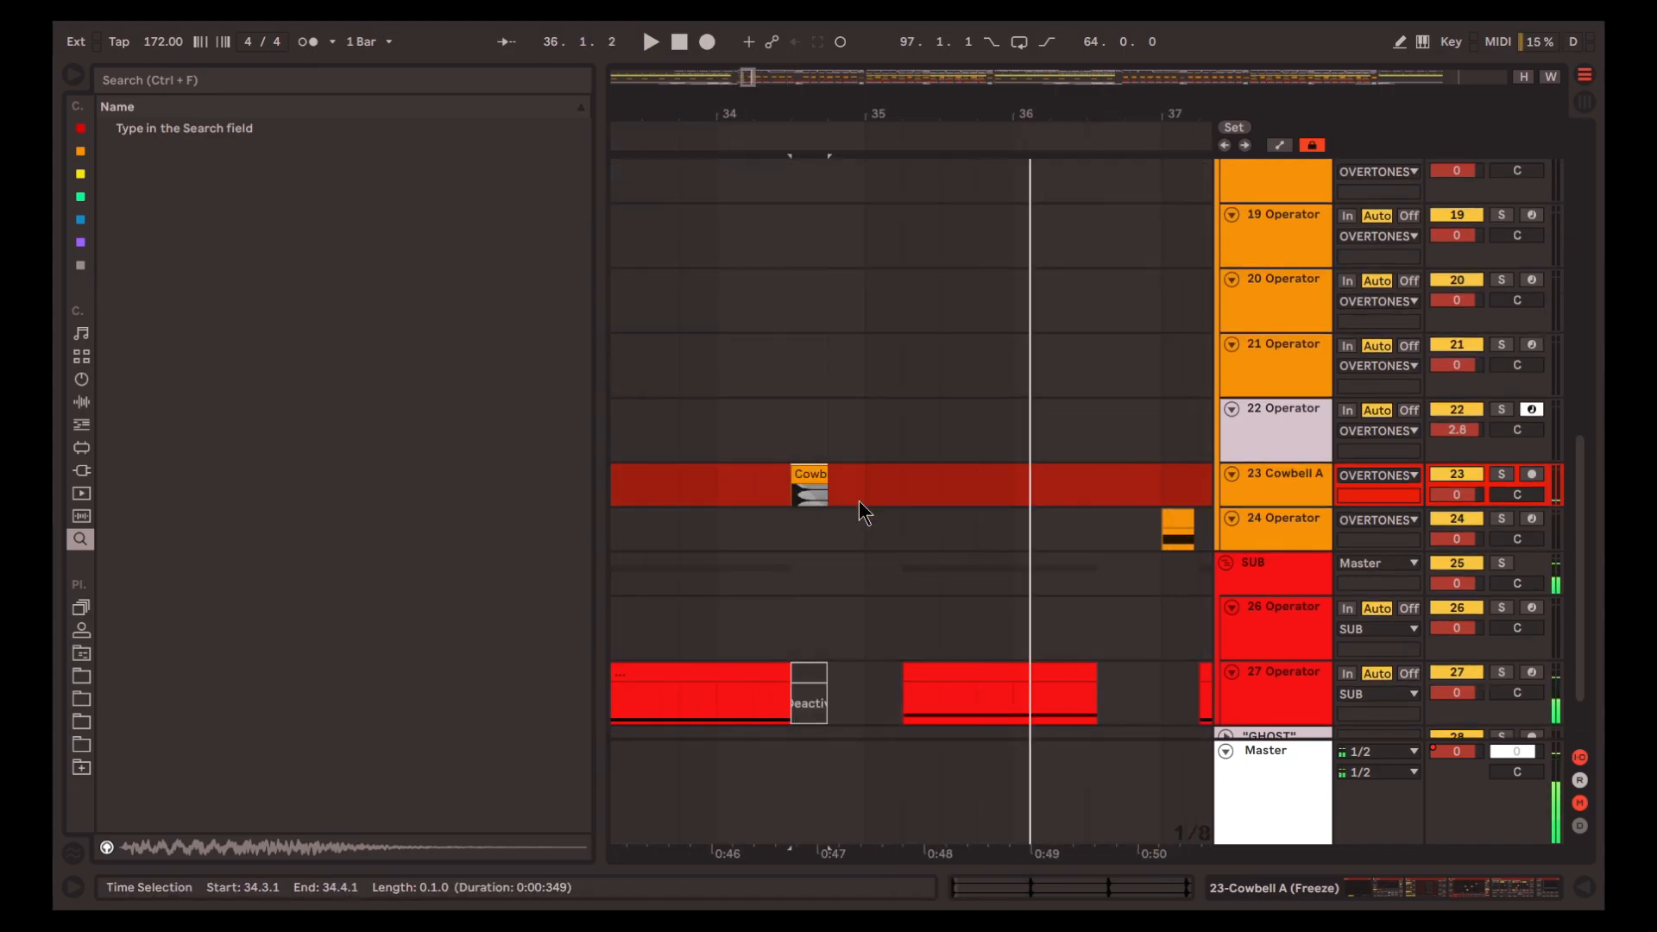
key(space)
click(866, 491)
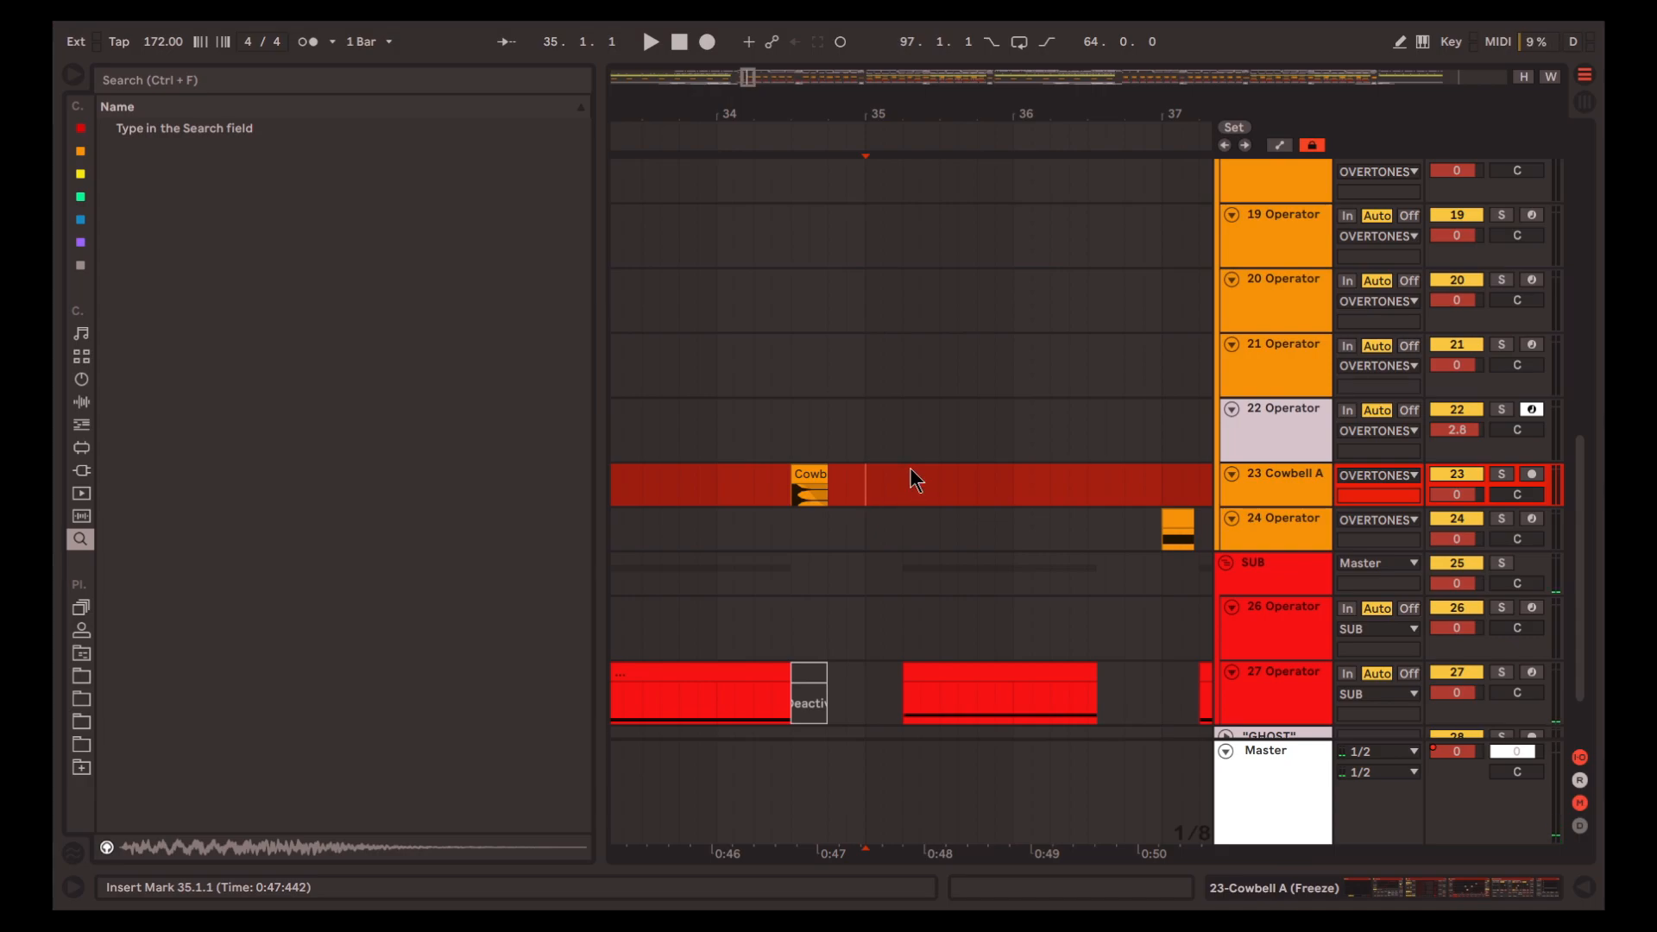
scroll(966, 481, down, 3)
scroll(966, 477, up, 1)
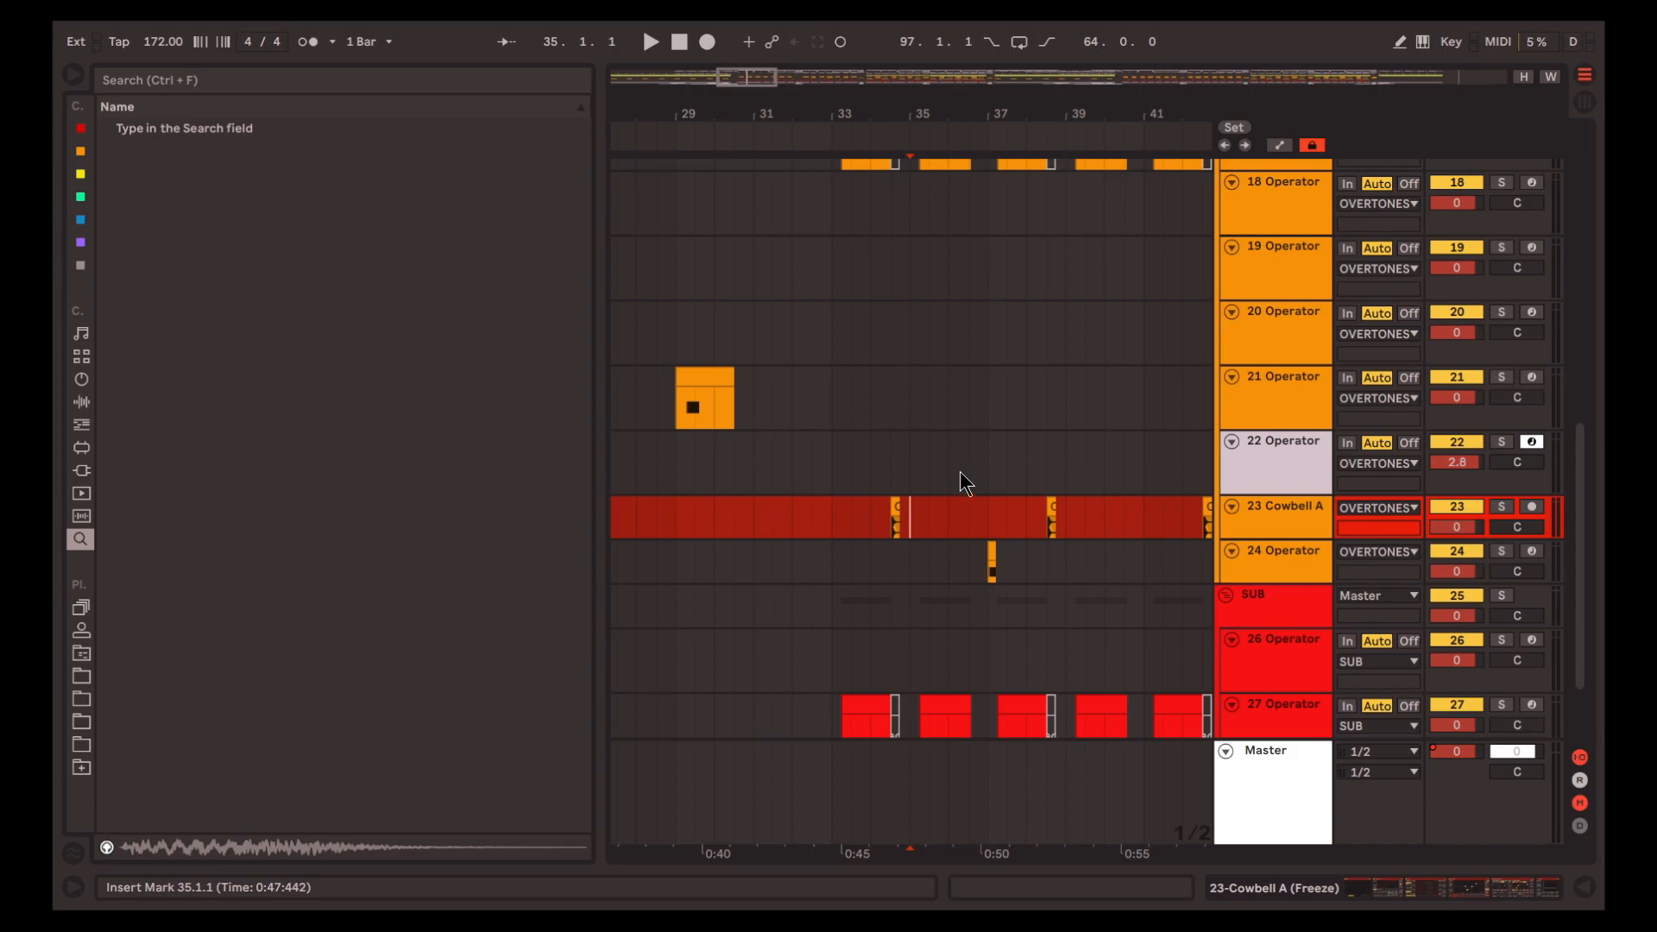
Play the full mix from 33.1.1 past bar 35, then select the Cowbell A clip at 34.3.1 for a closer view
click(832, 530)
scroll(912, 523, down, 3)
key(space)
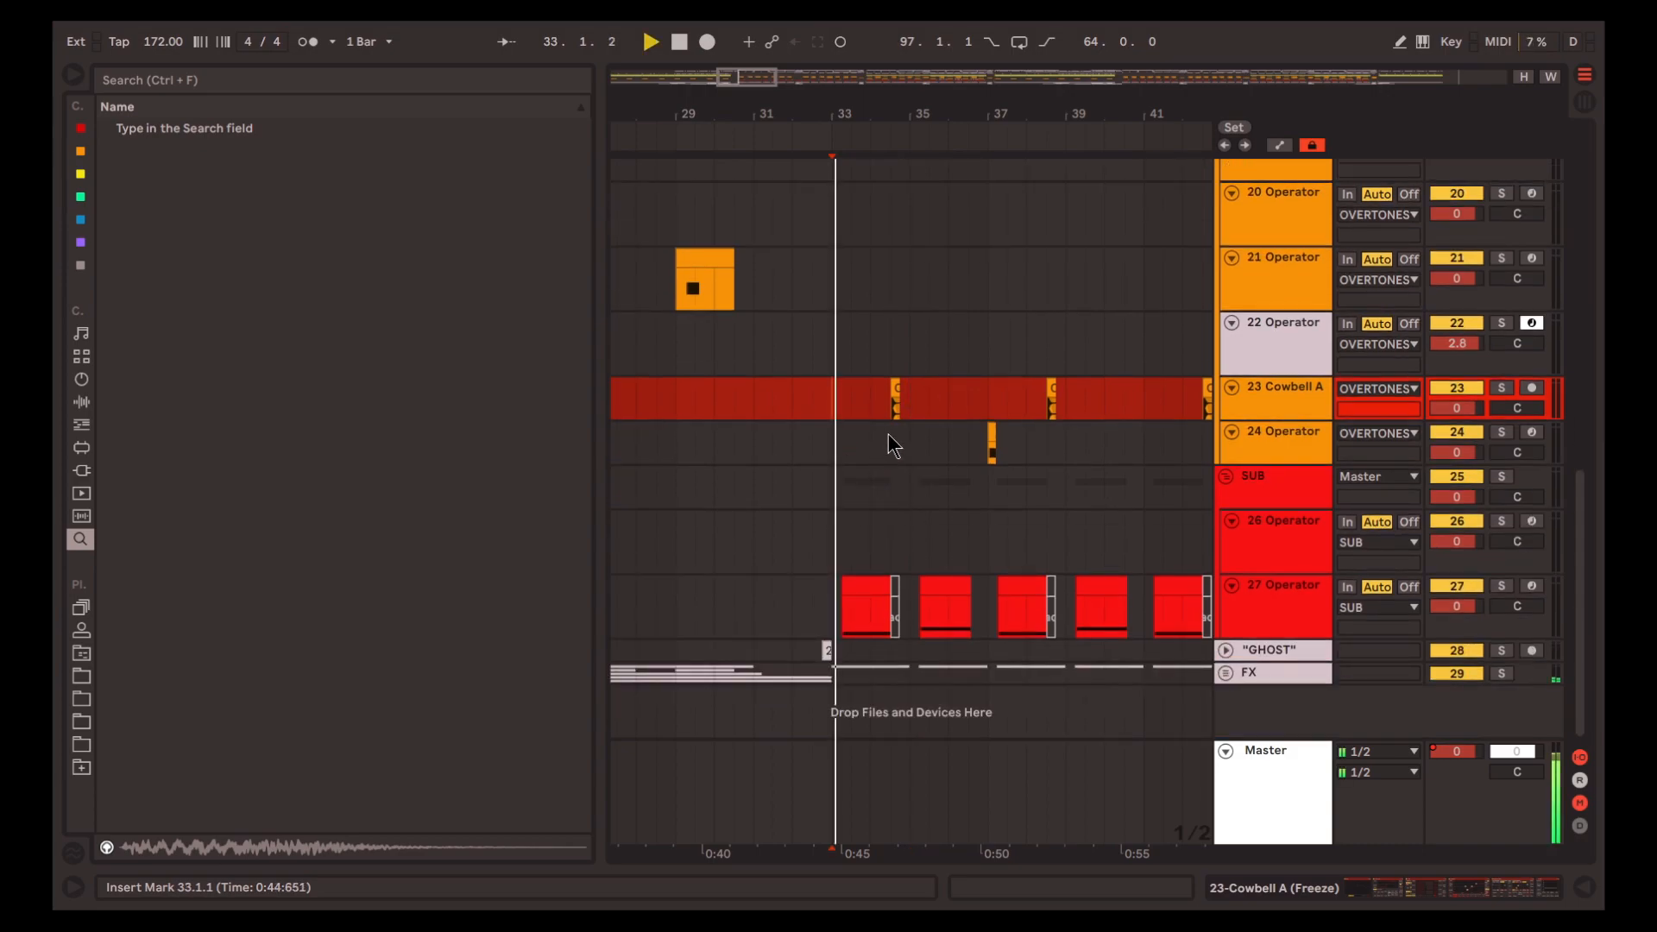
scroll(906, 446, up, 5)
scroll(950, 483, up, 5)
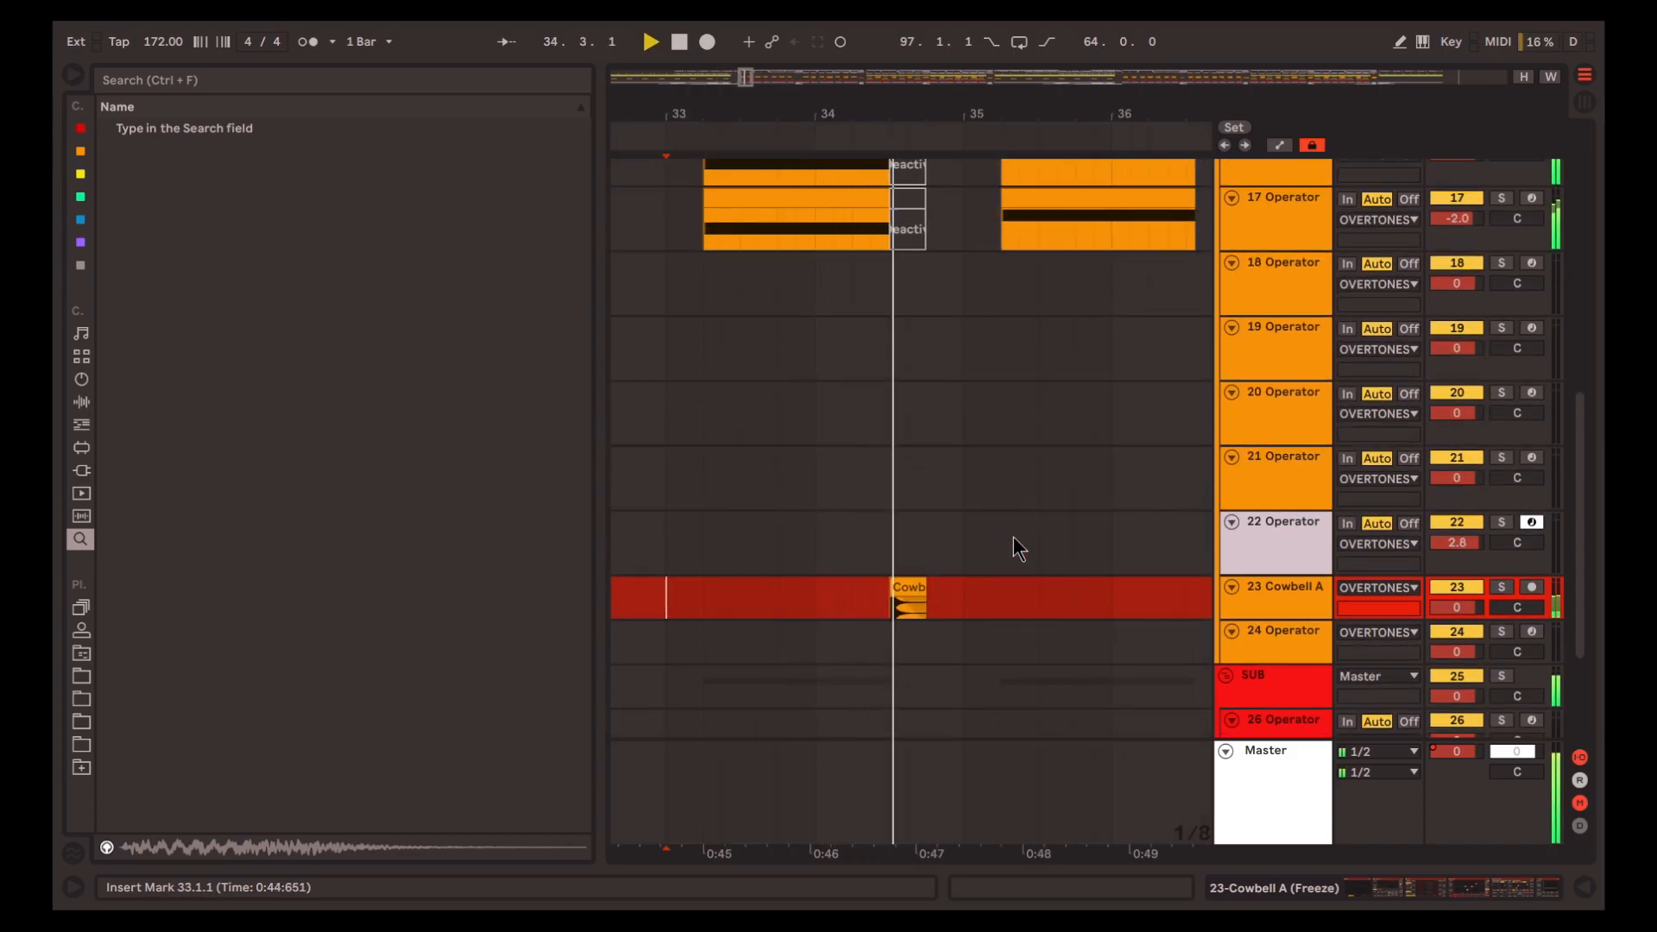
scroll(1015, 567, down, 3)
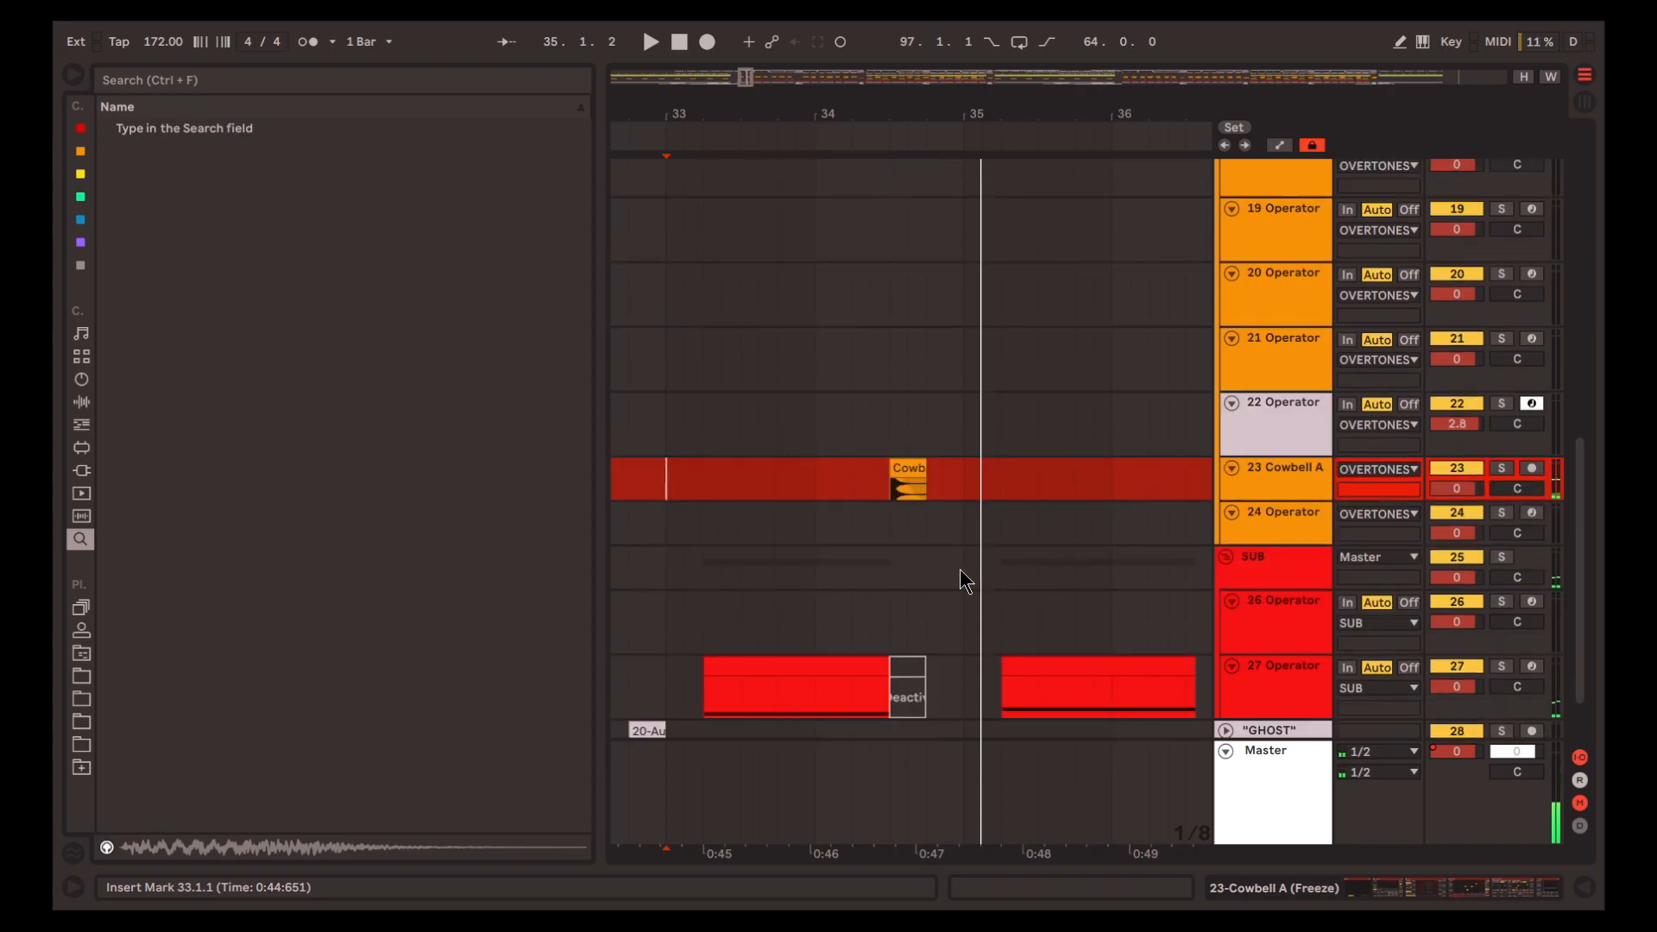
scroll(907, 476, up, 5)
click(906, 468)
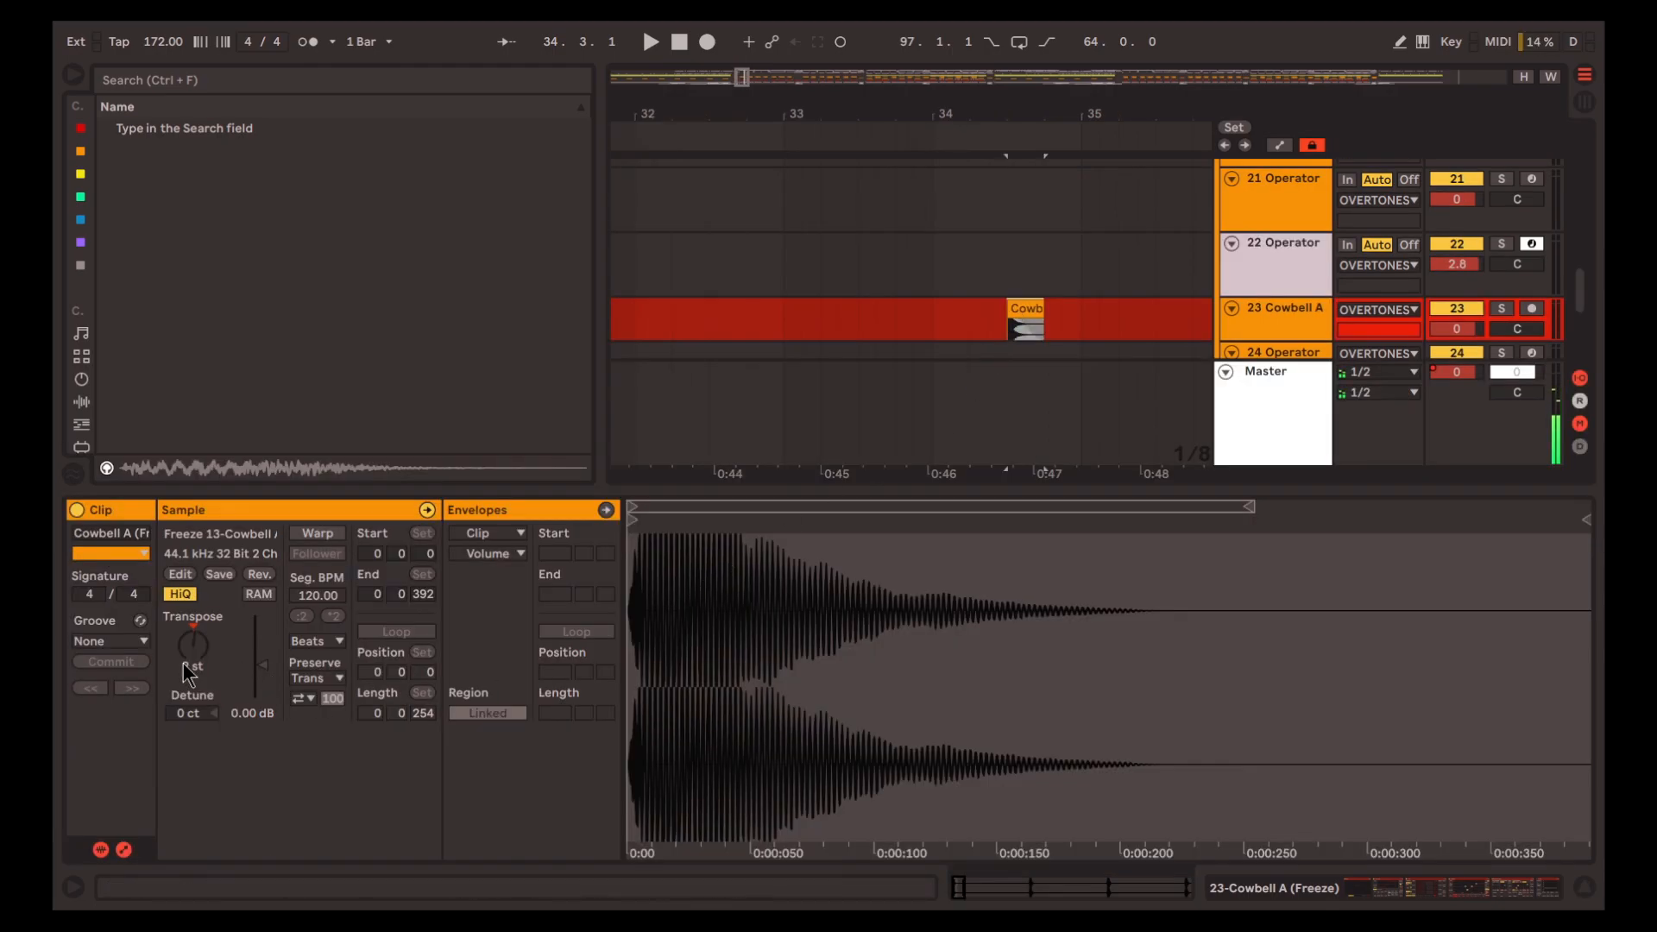
Play the Cowbell A clip at 34.3.1 on track 23, then place the insert marker at its start and replay it
scroll(912, 277, down, 4)
scroll(1022, 195, up, 1)
key(space)
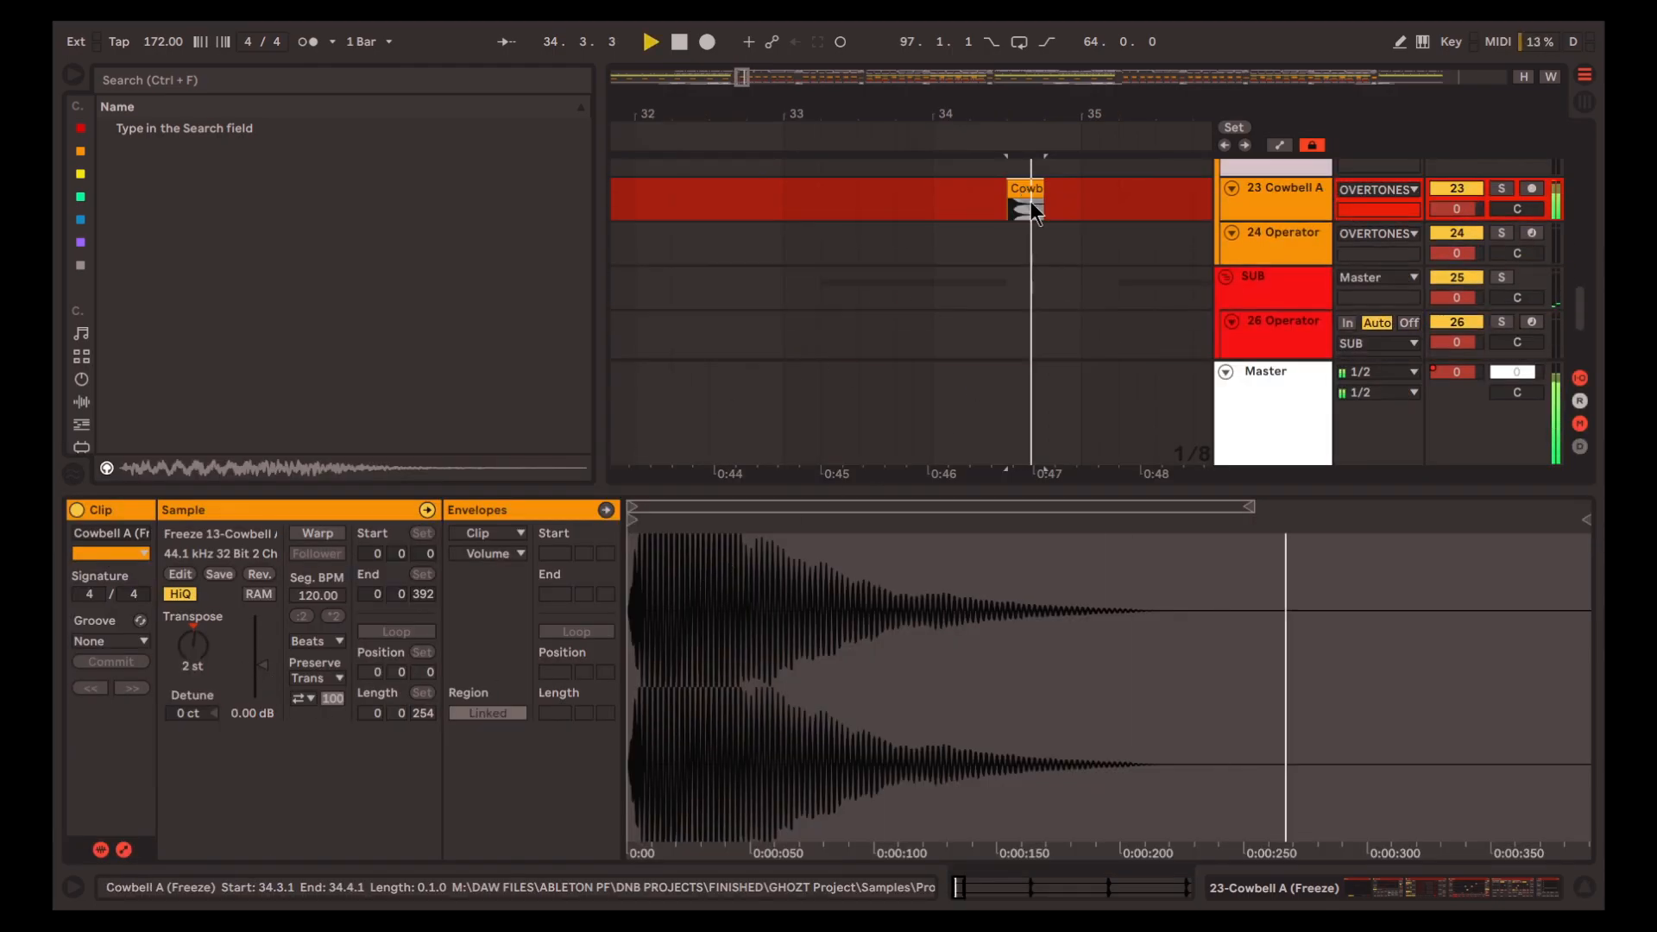
key(space)
click(932, 209)
click(994, 214)
click(1006, 214)
key(space)
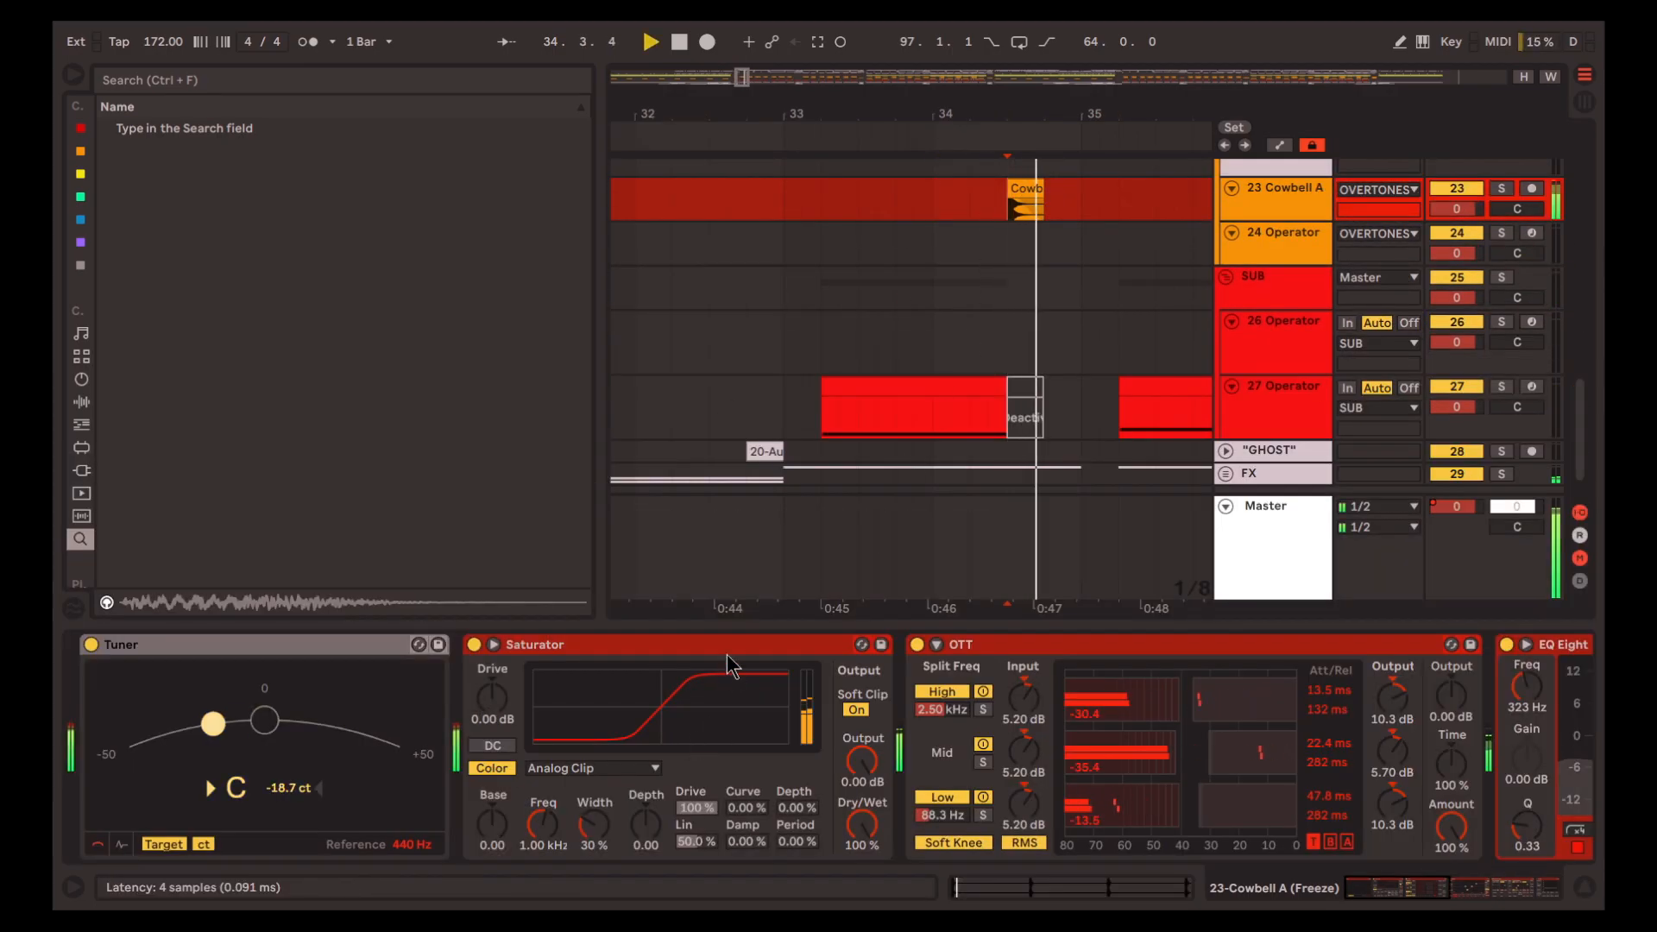
Inspect Cowbell A's Saturator and OTT, auditioning the clip with OTT bypassed
key(space)
click(735, 653)
scroll(940, 725, right, 2)
scroll(940, 725, right, 2)
click(833, 644)
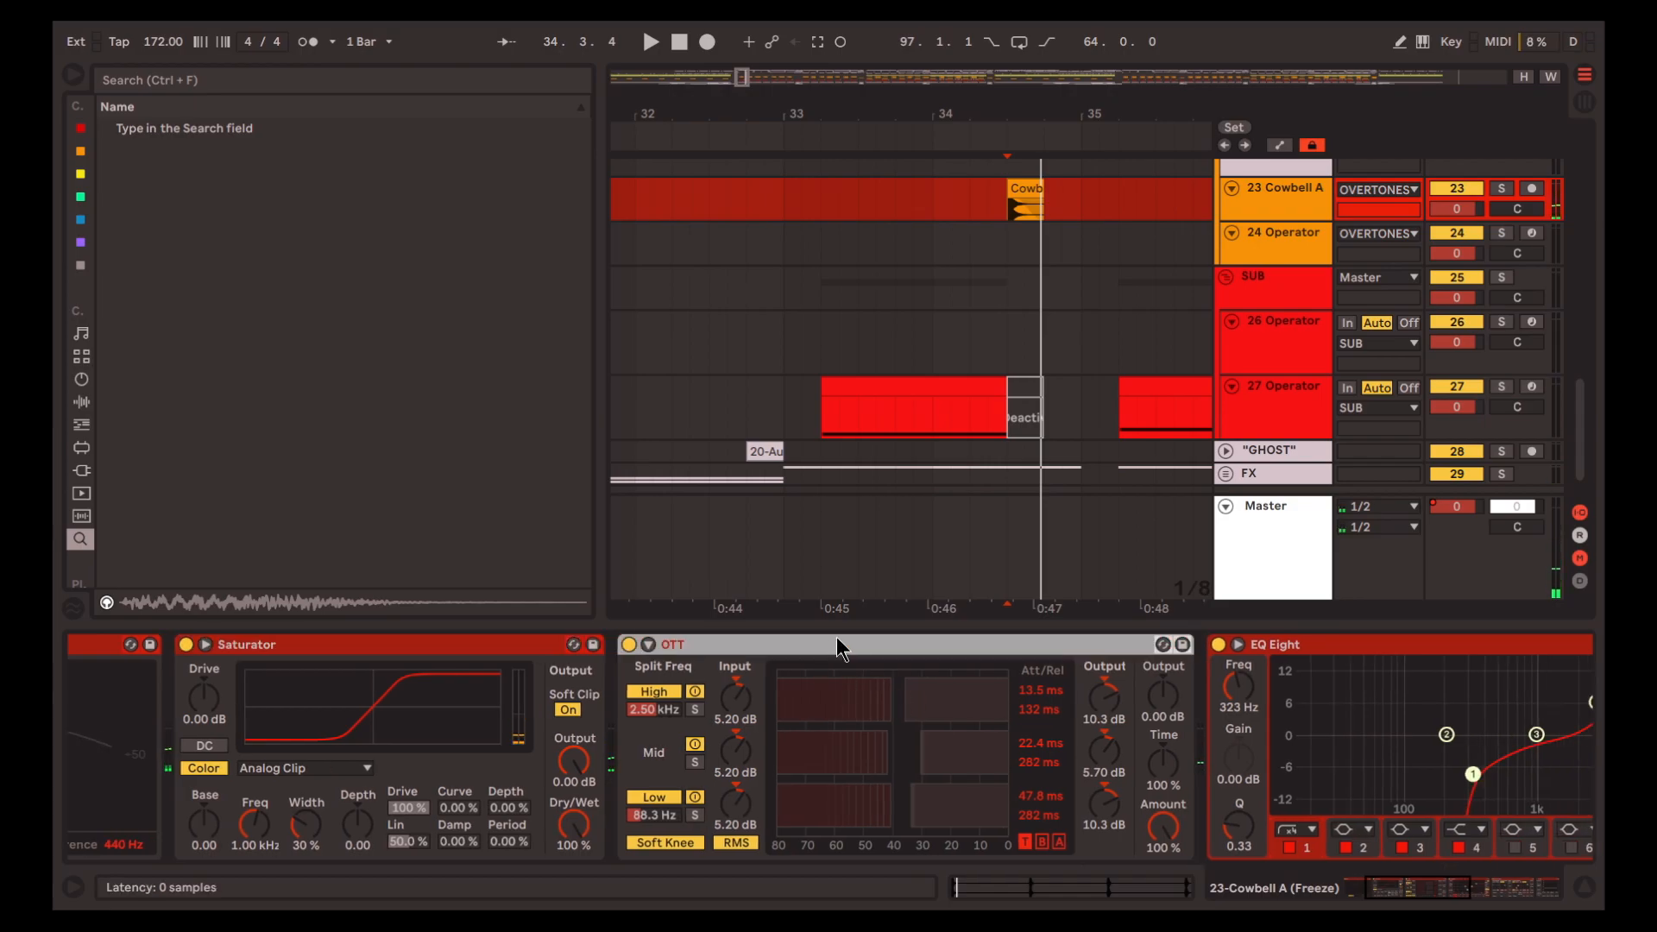
scroll(908, 721, right, 2)
key(space)
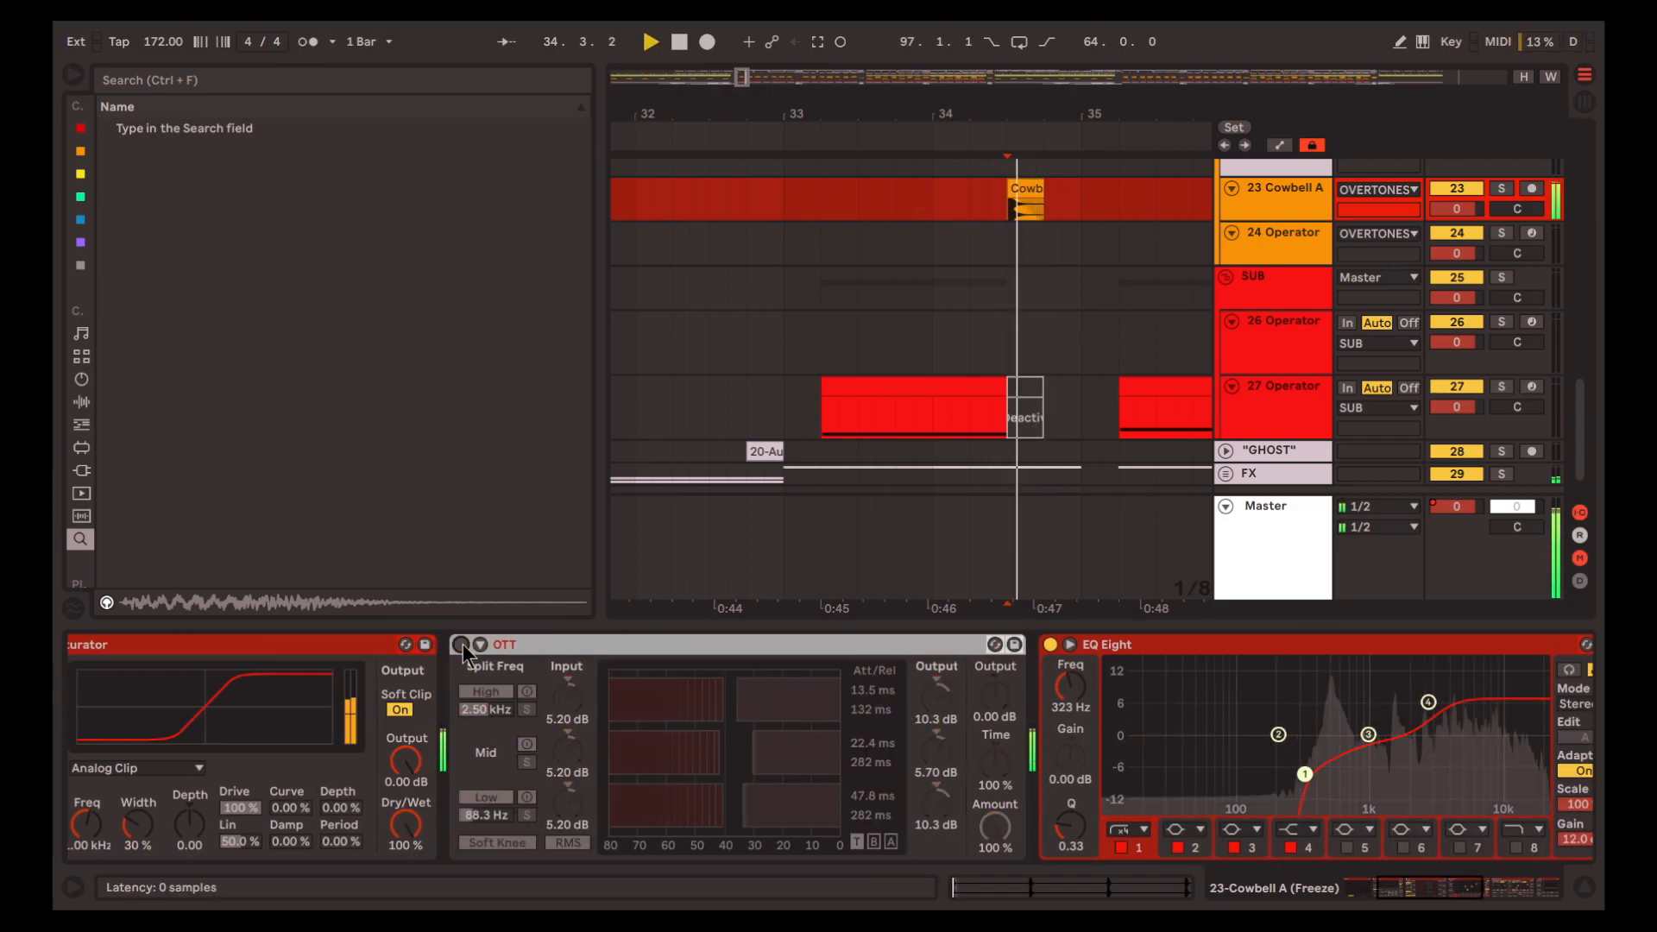
key(space)
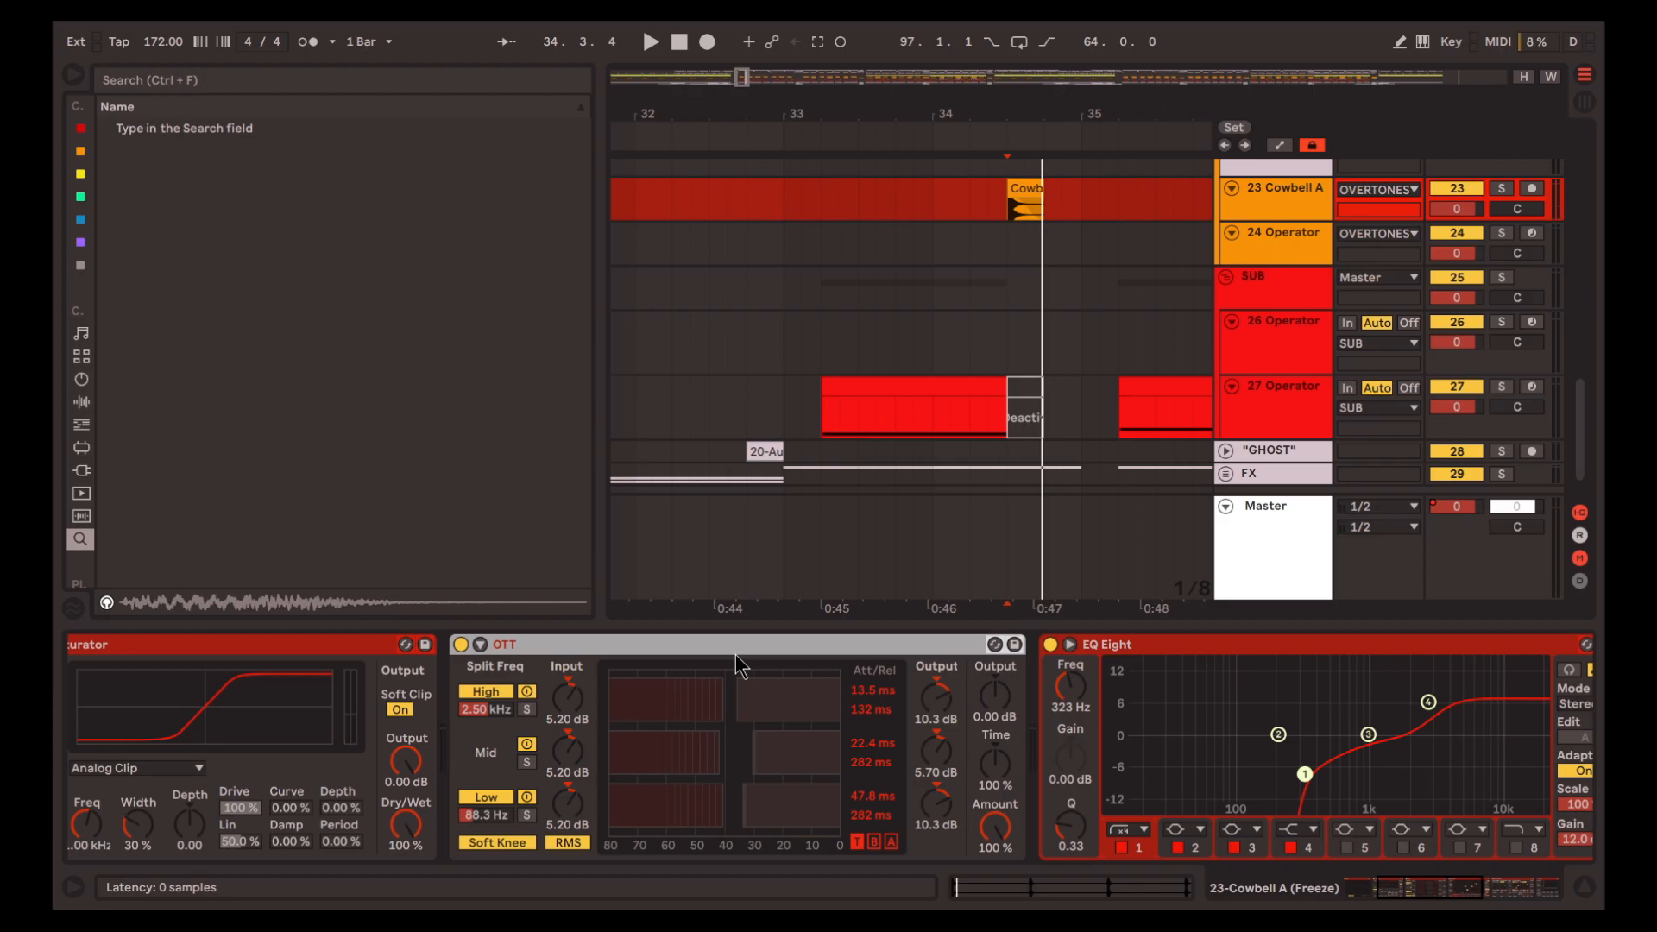
Audition the Cowbell A clip with OTT active while inspecting its EQ Eight and Ambience Medium reverb
key(space)
key(space)
scroll(1094, 680, right, 3)
click(1065, 642)
scroll(1108, 753, right, 2)
key(space)
key(space)
scroll(1113, 751, right, 6)
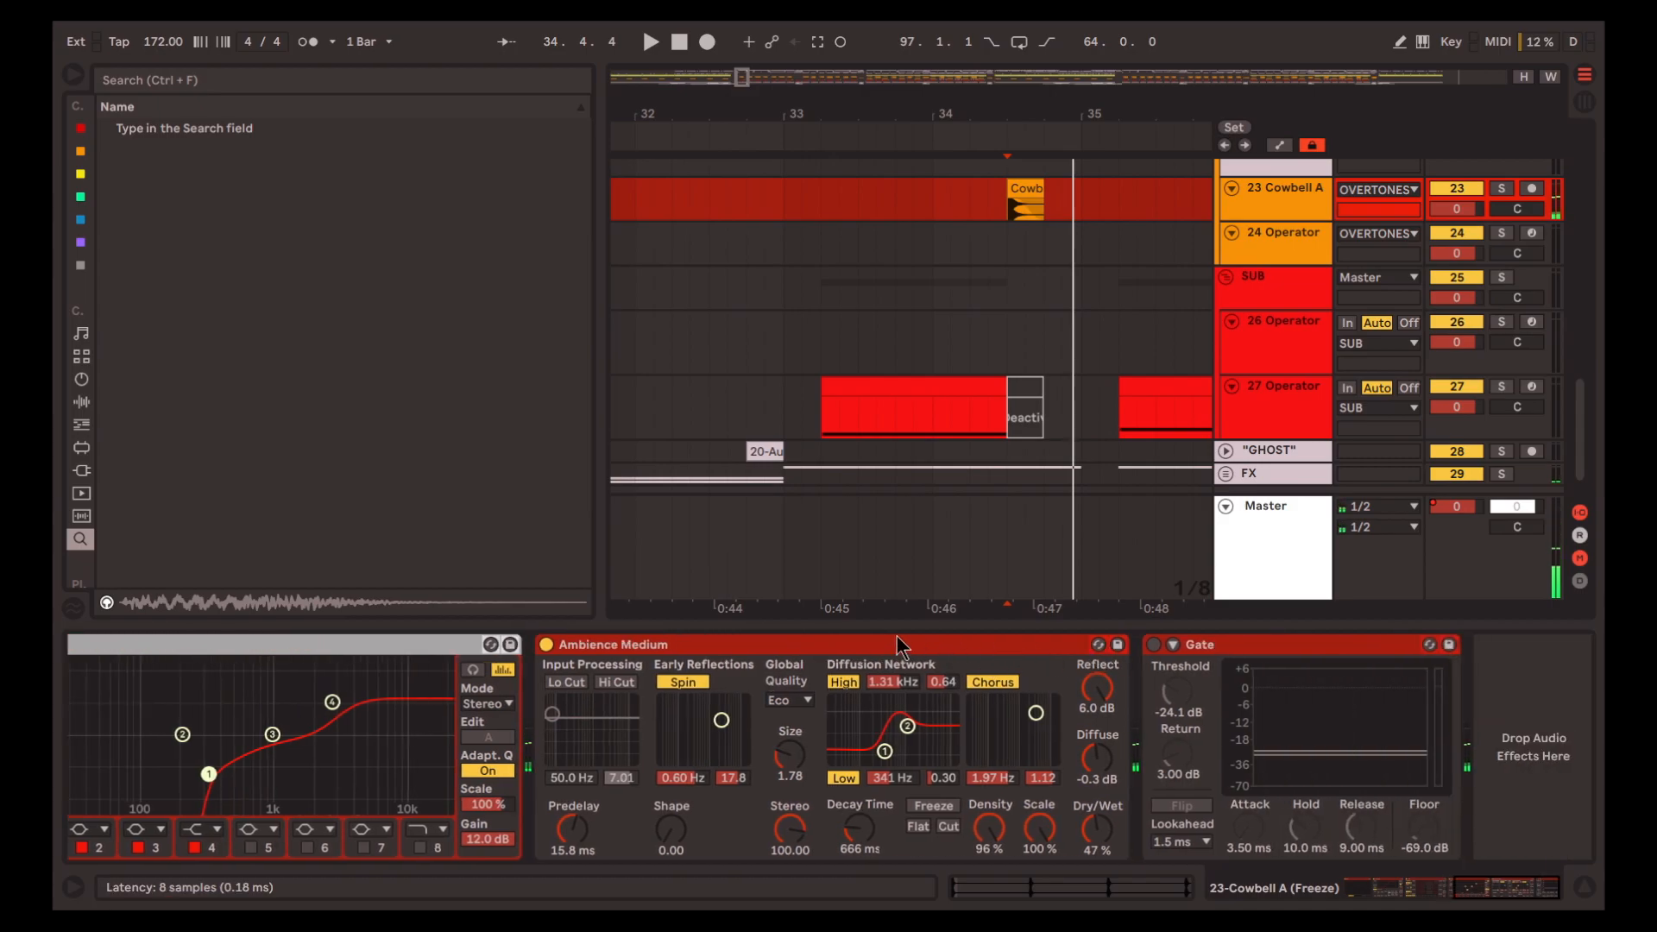
click(899, 643)
key(space)
key(space)
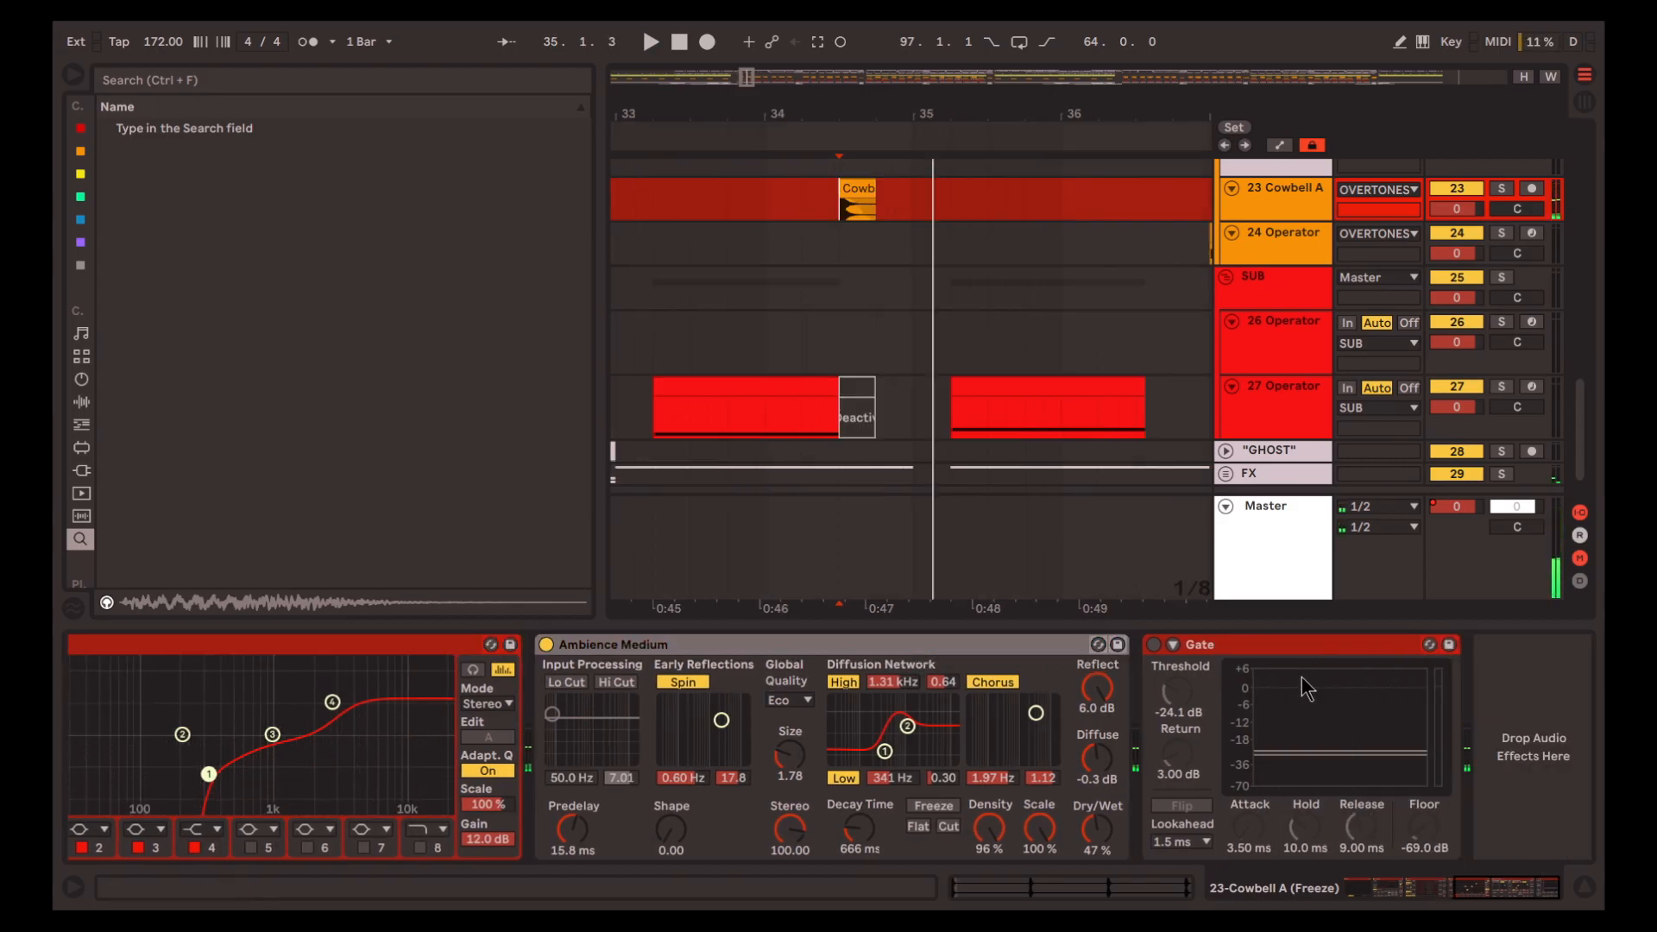
Delete the inactive Gate from Cowbell A's effects chain and hide the device view
click(1288, 646)
key(Delete)
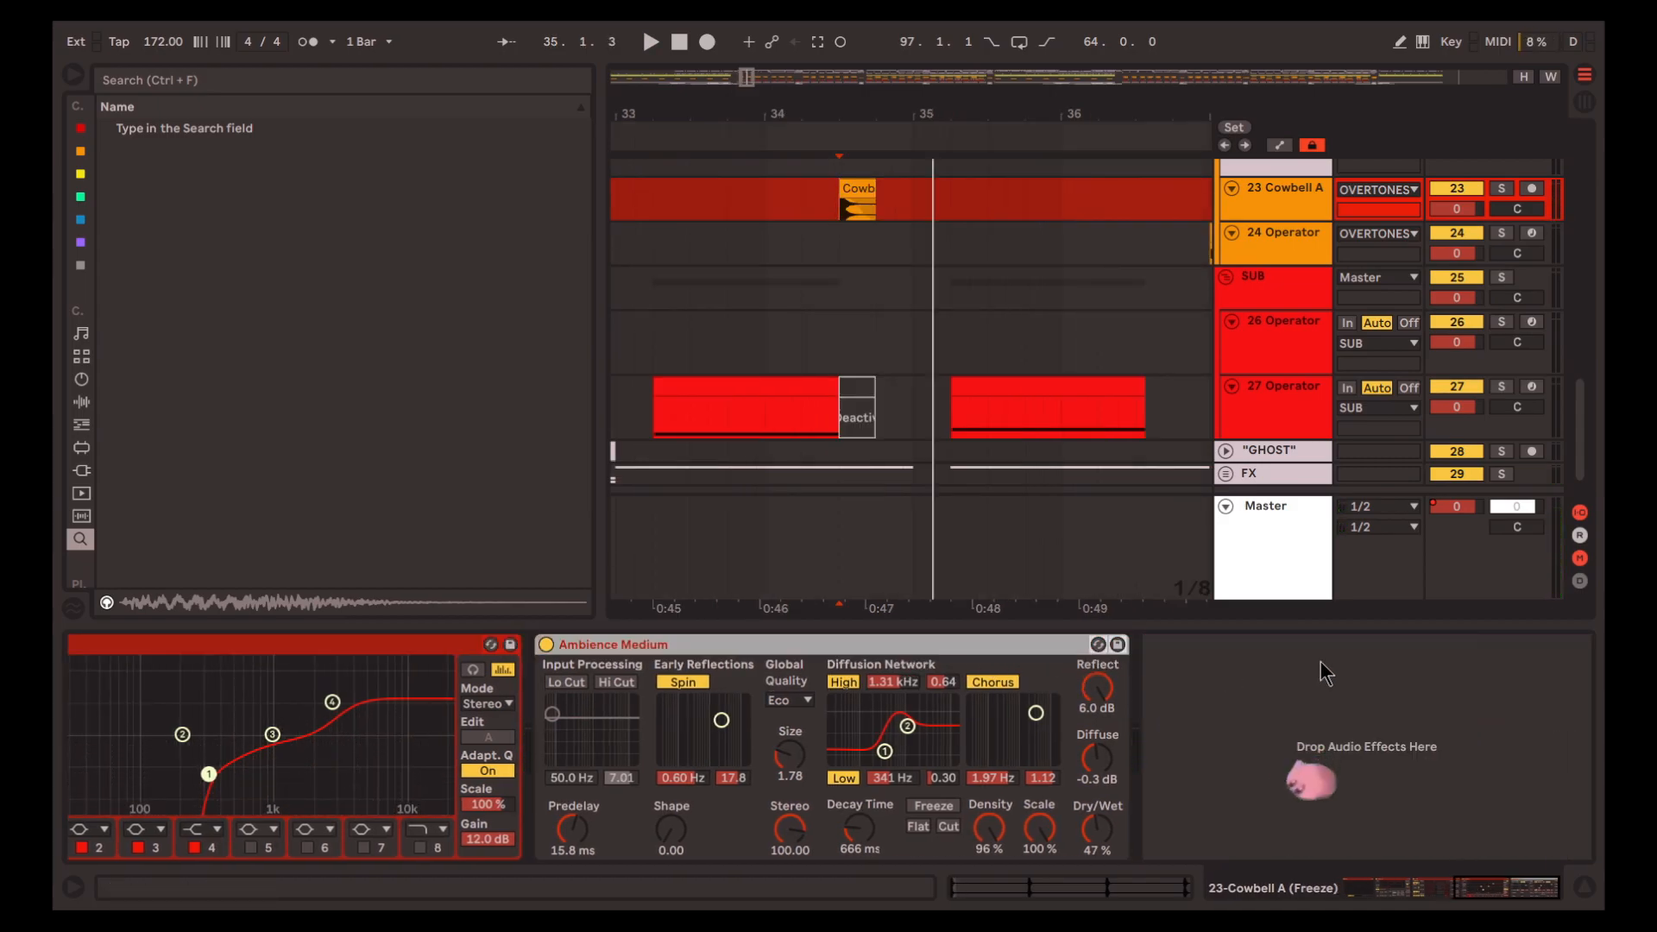
click(1585, 890)
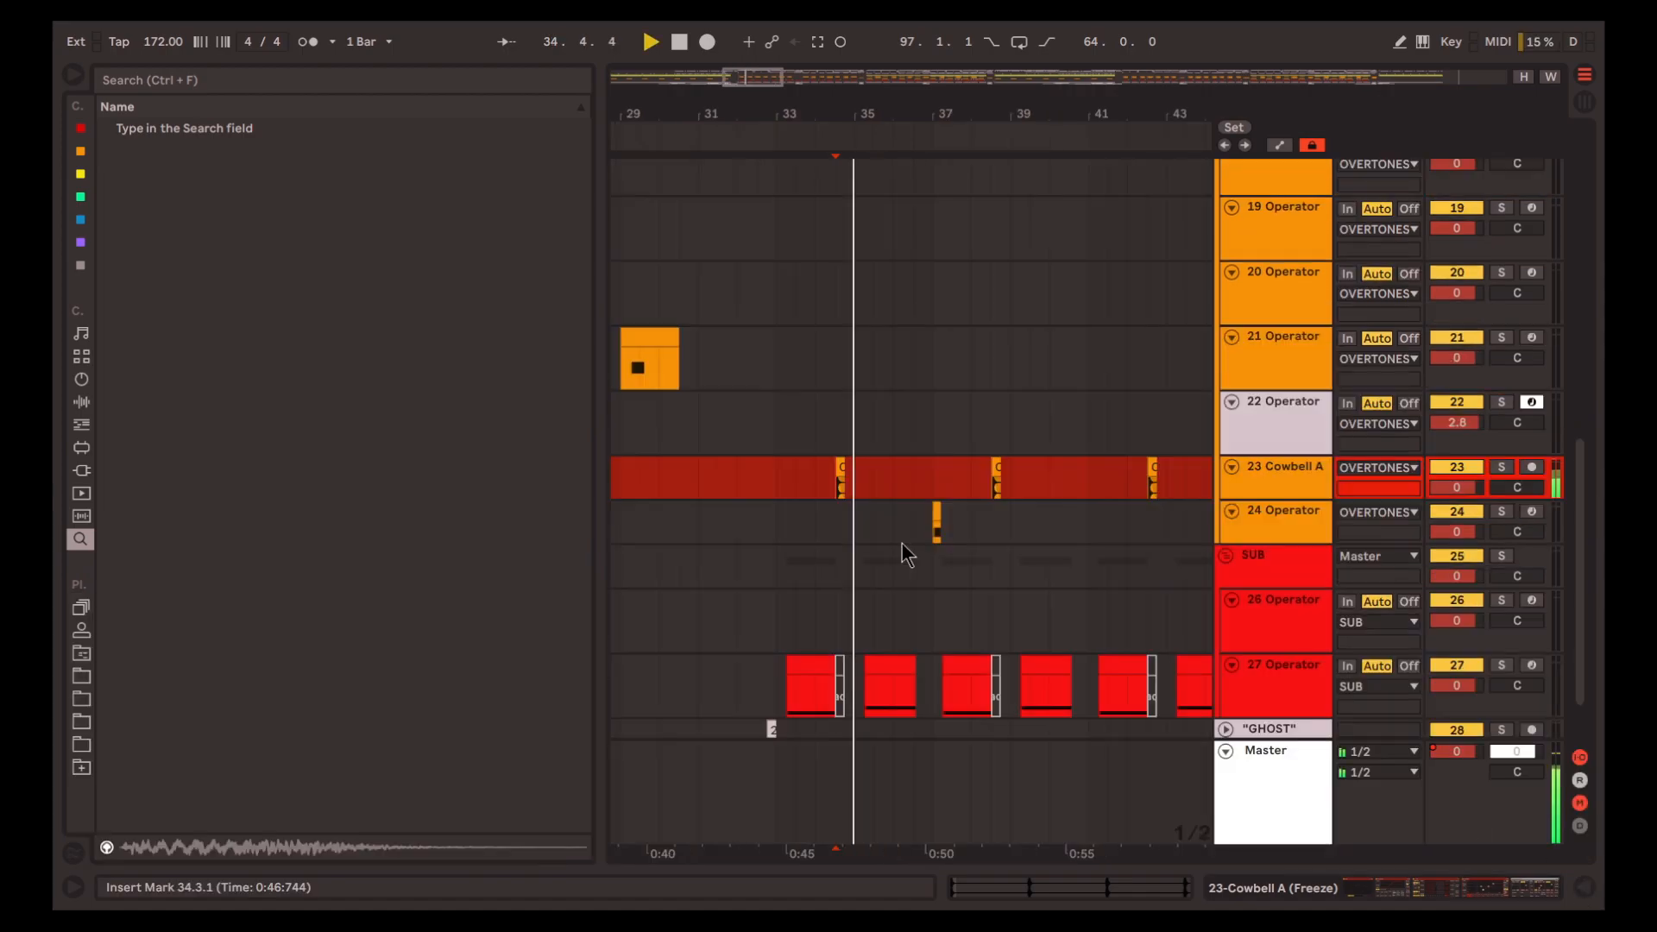
Place the insert marker at 37.1.1 on track 24 and play the mix over its short Operator clip
scroll(909, 549, up, 5)
click(915, 533)
click(954, 542)
click(987, 524)
scroll(958, 557, right, 3)
scroll(955, 561, up, 7)
scroll(931, 552, down, 5)
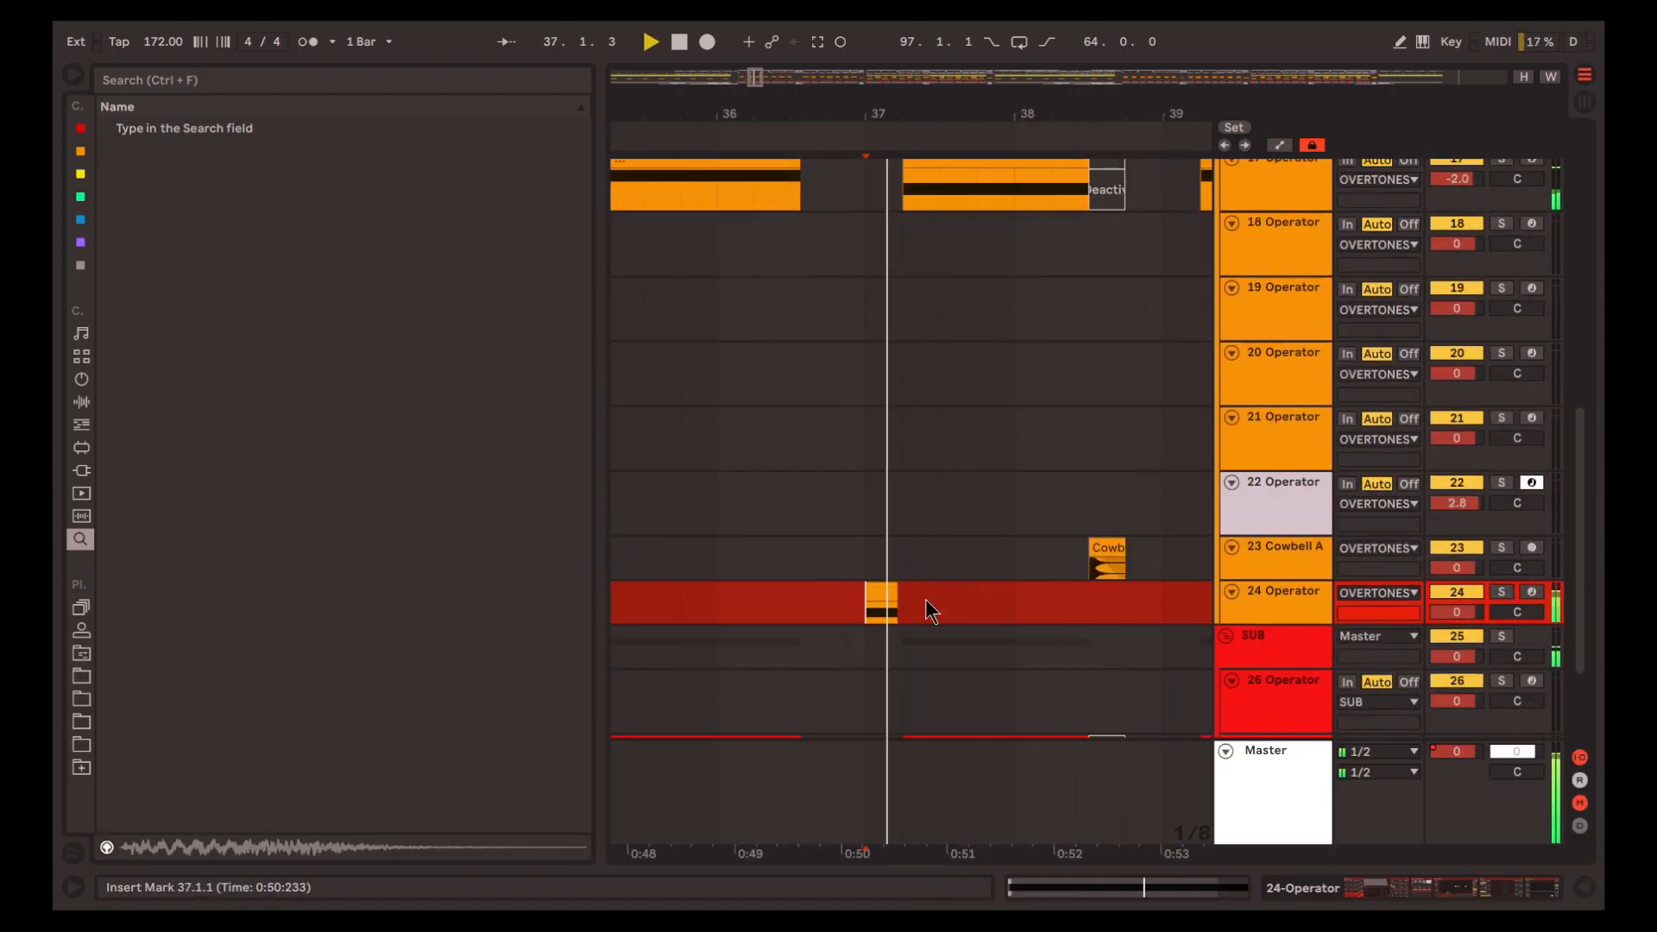
key(space)
Select track 24's Operator clip at 37.1.1 and audition it repeatedly at a closer view
scroll(924, 583, down, 3)
scroll(920, 571, up, 5)
click(881, 512)
key(space)
key(space)
key(space)
key(space)
Open track 24's device chain, audition its Operator soloed without effects, and inspect the filter and oscillator A
click(1419, 891)
click(1021, 647)
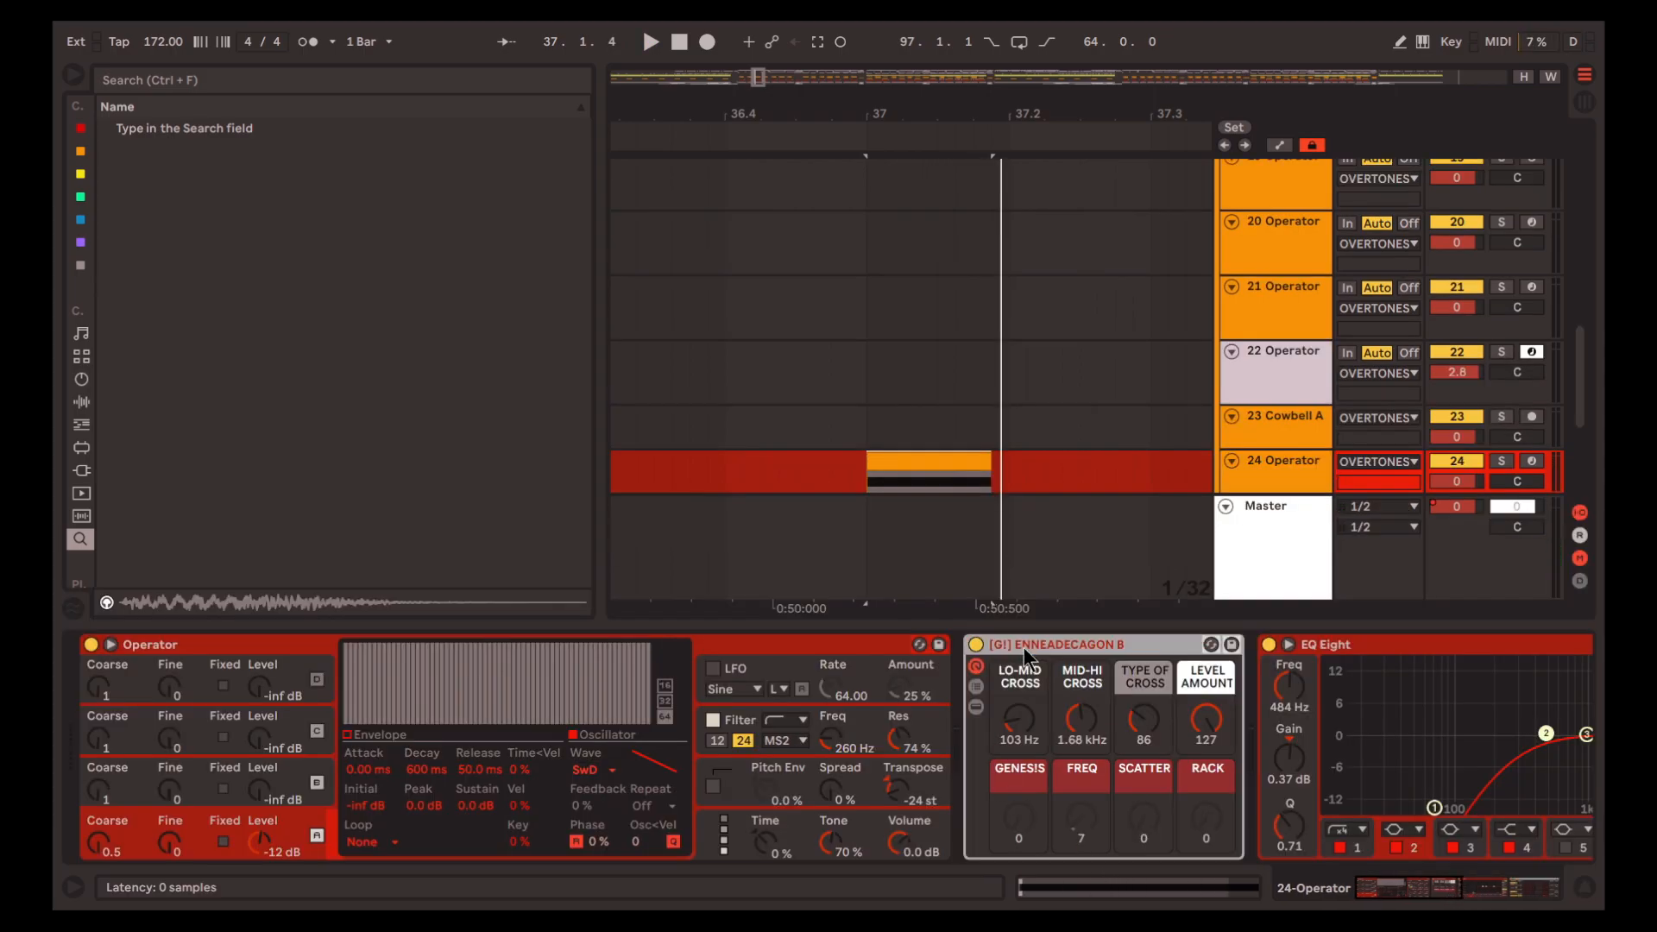
click(830, 646)
key(space)
click(738, 731)
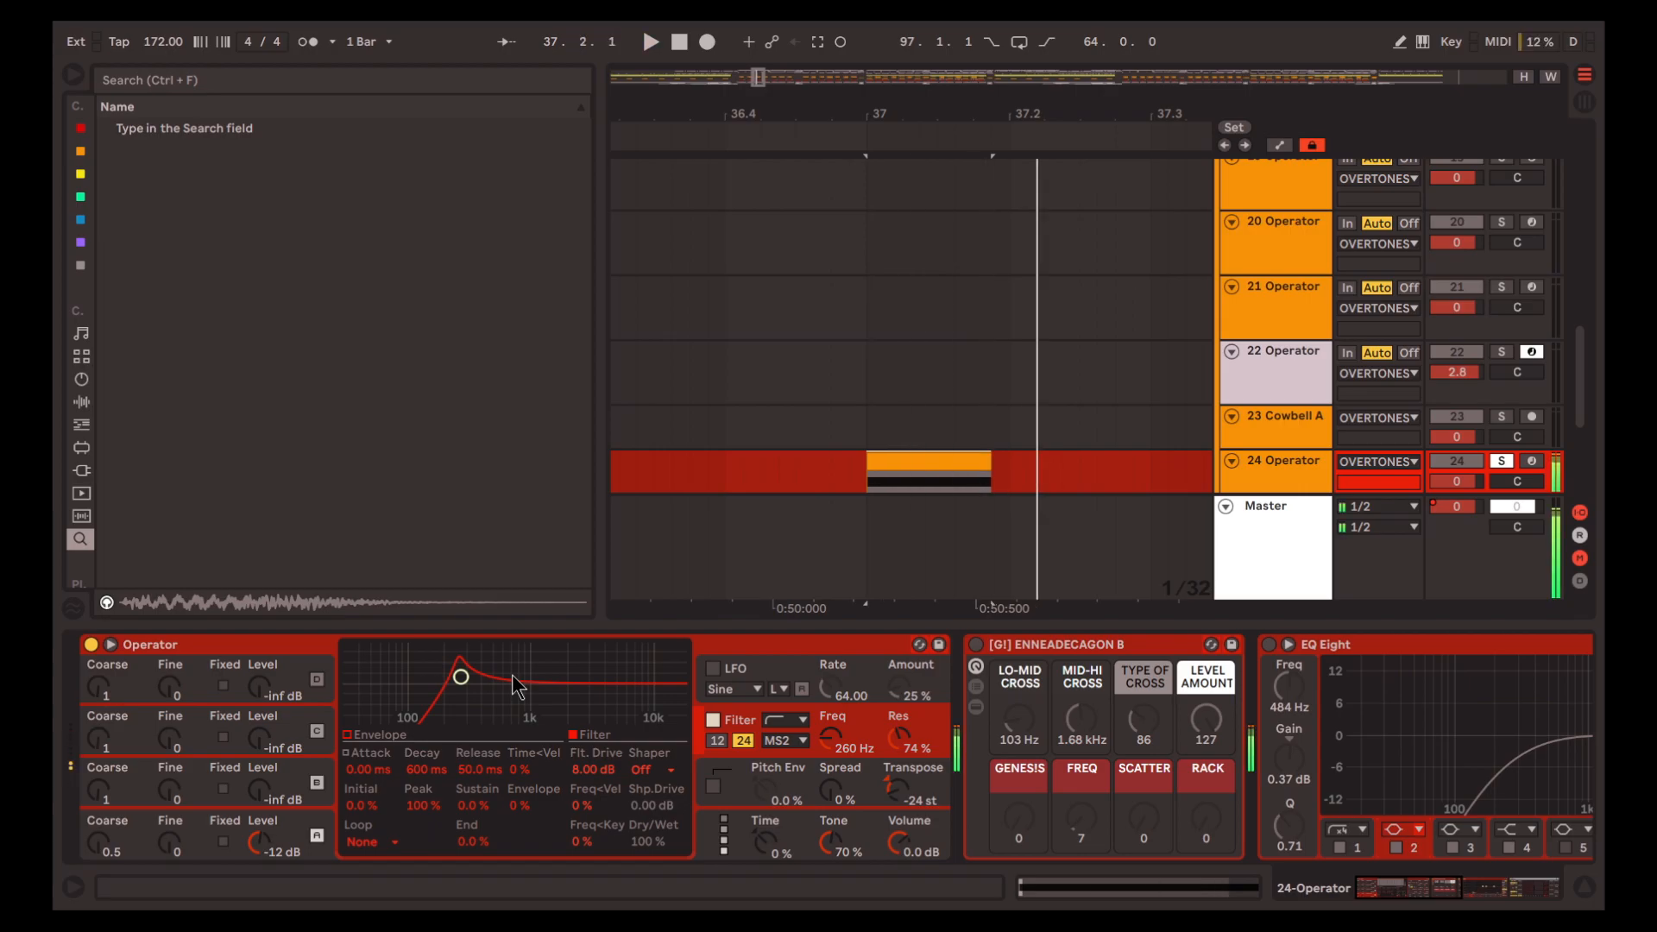
click(324, 824)
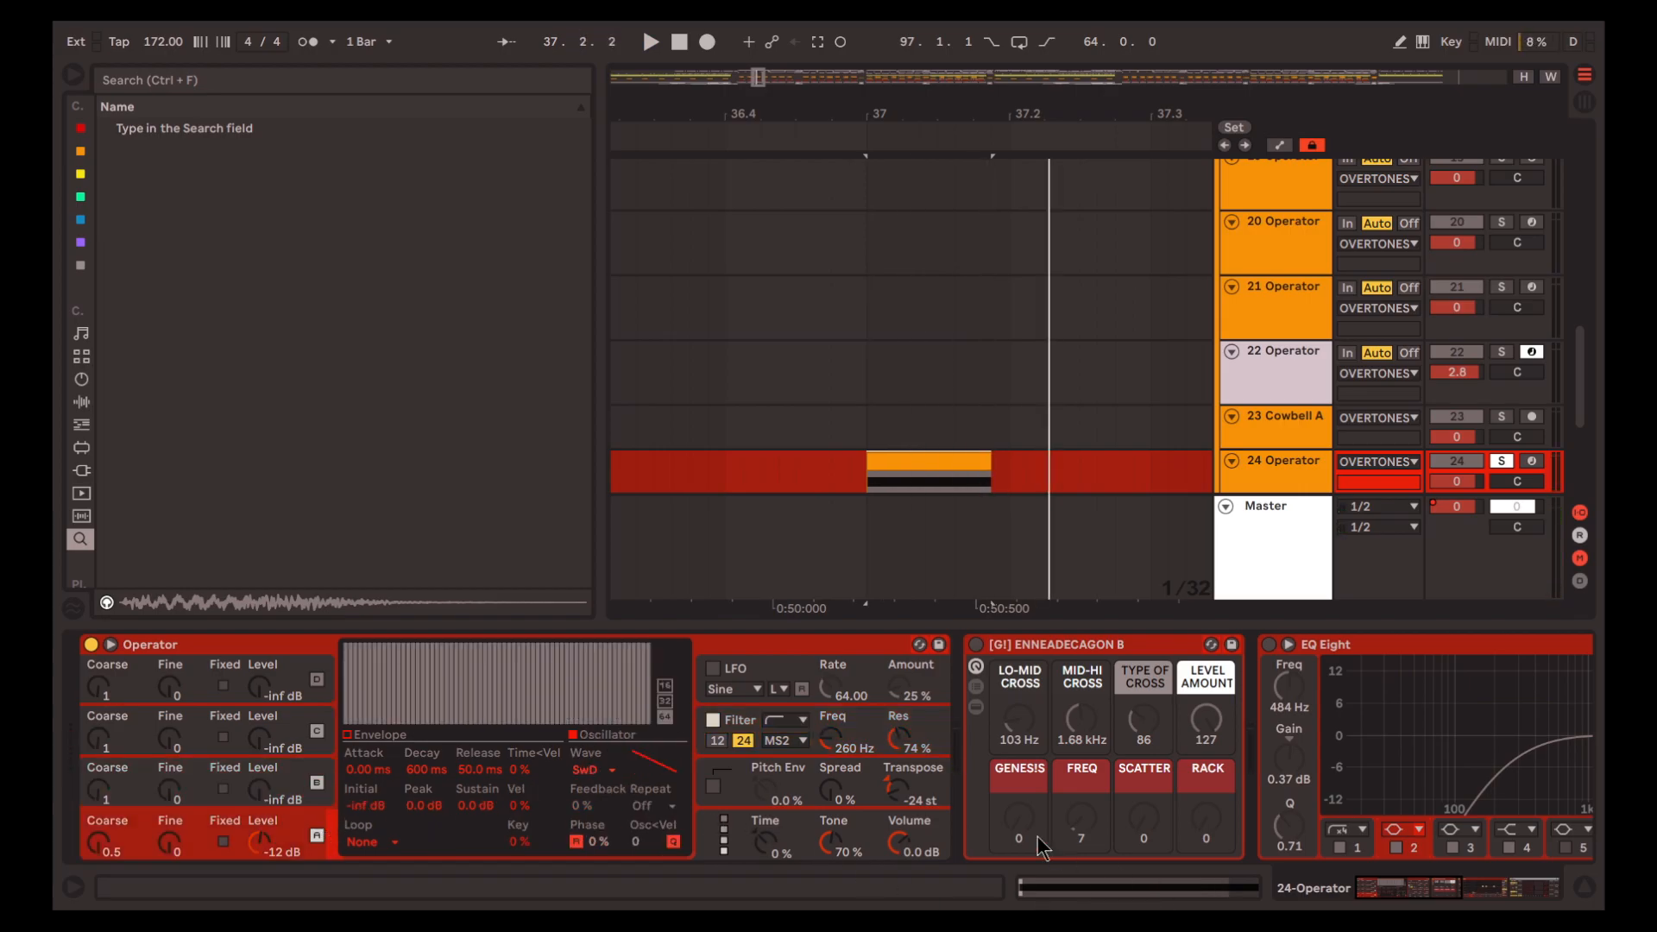
Activate the ENNEADECAGON B rack on track 24
click(1115, 643)
key(0)
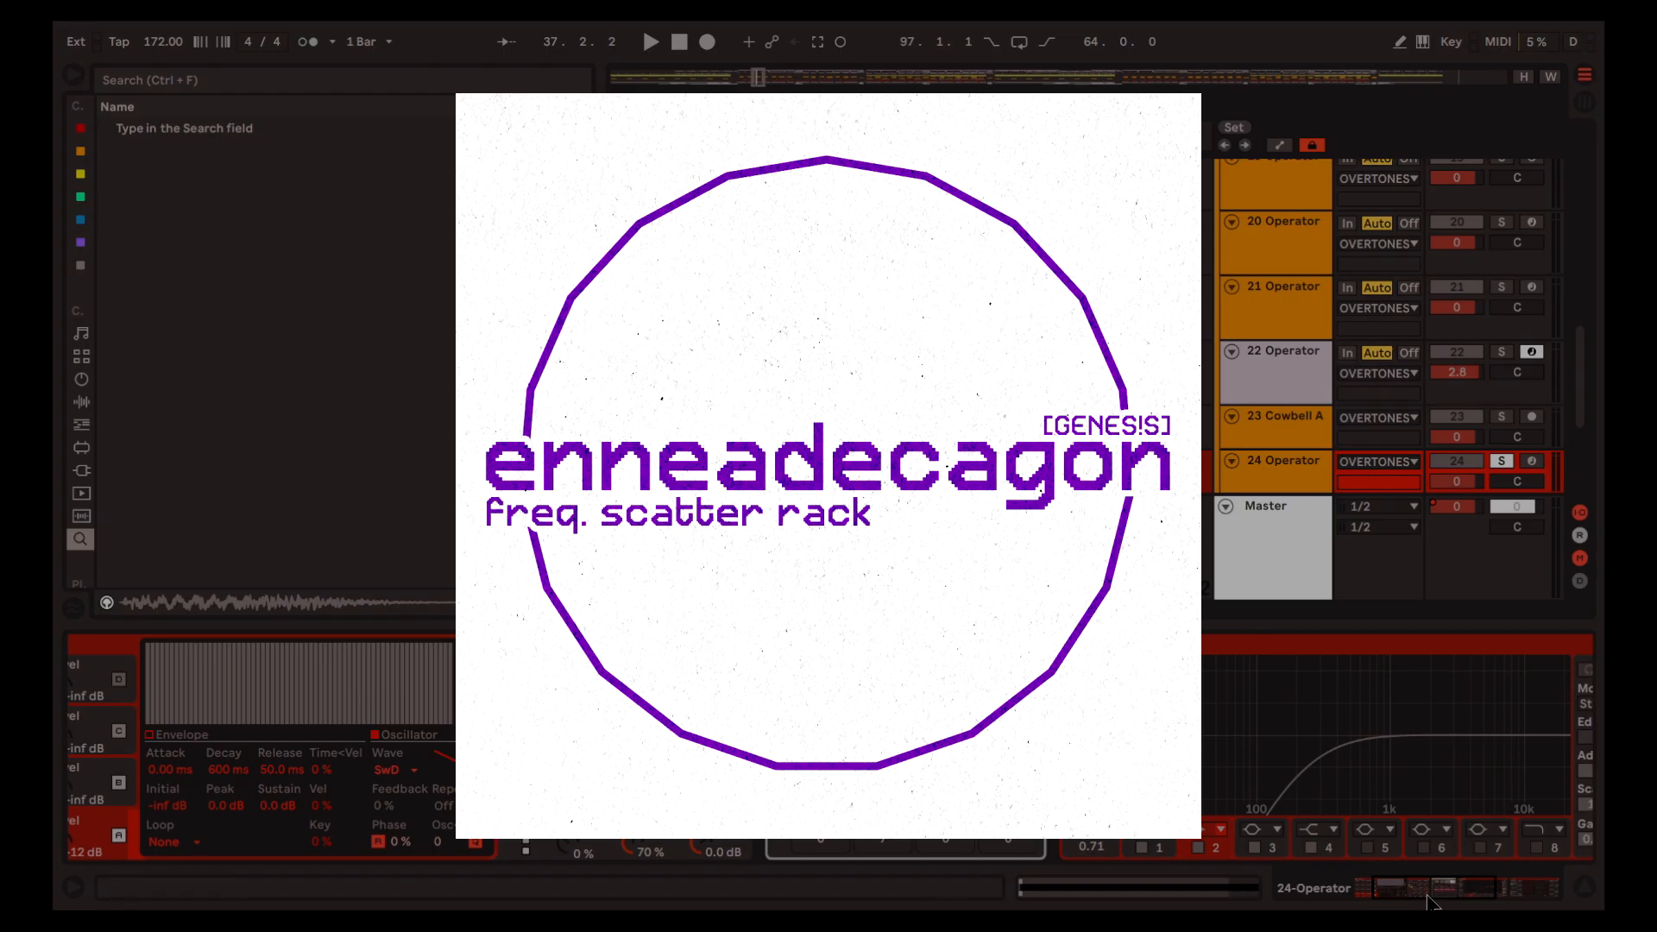
drag(1427, 896, 1448, 895)
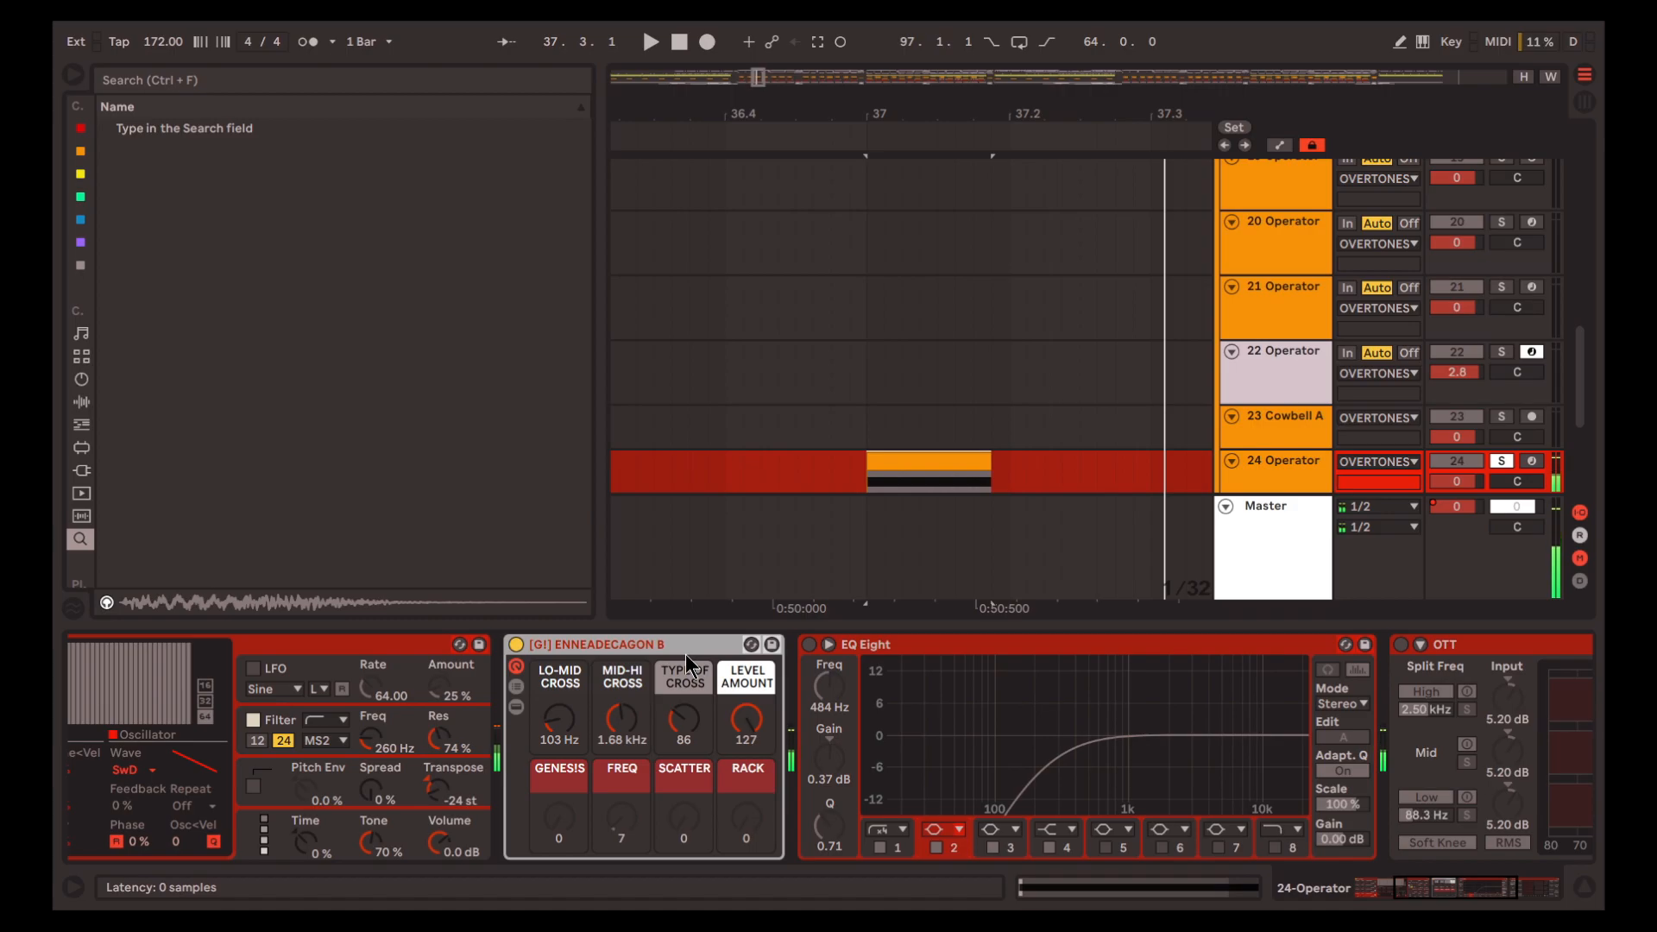
Activate EQ Eight after the ENNEADECAGON B rack and audition the 37.1.1 clip
click(875, 733)
scroll(877, 735, right, 6)
key(0)
scroll(906, 742, right, 2)
key(space)
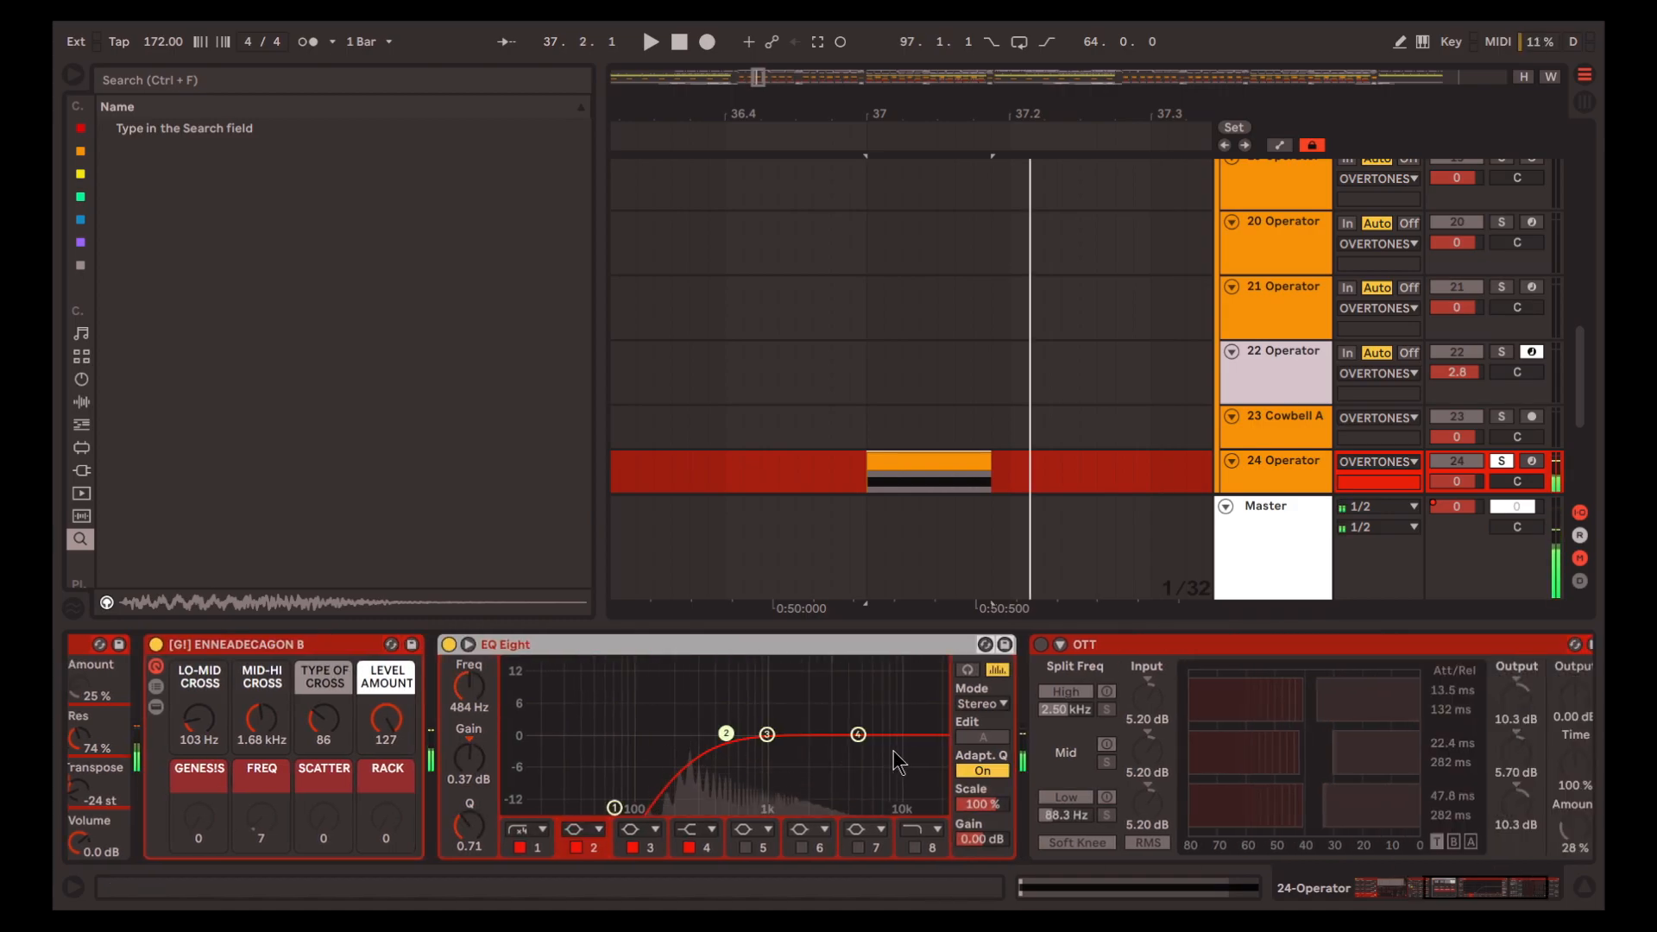
Activate OTT at the end of track 24's chain and audition the clip through all its effects
scroll(930, 766, right, 2)
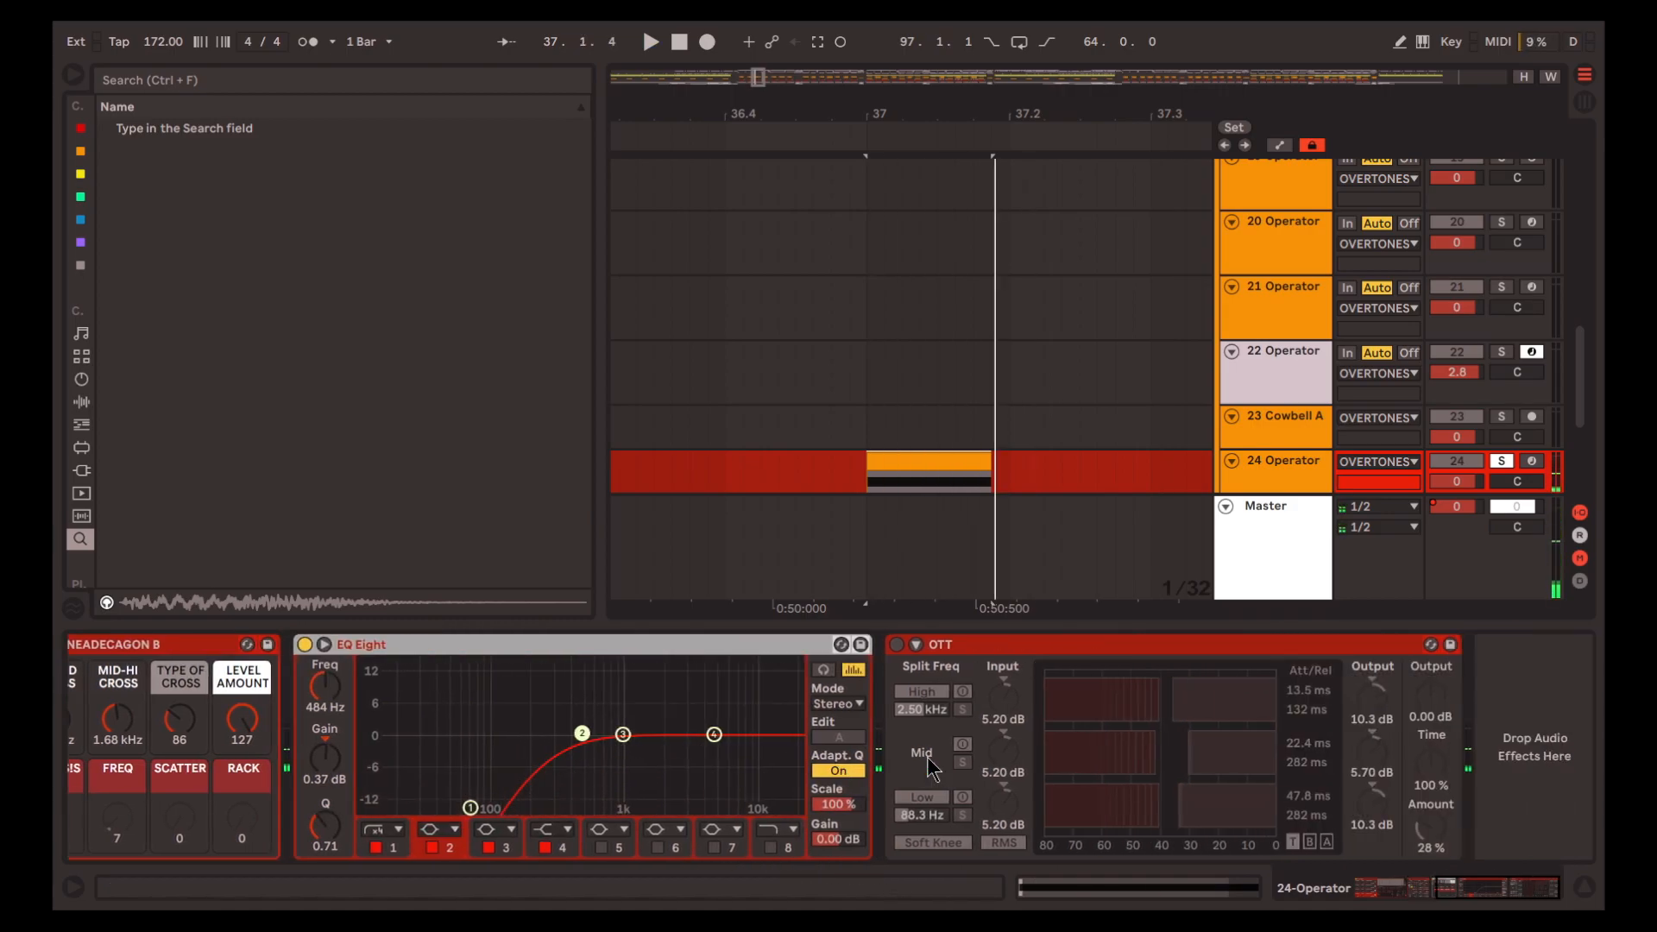
click(1013, 643)
key(0)
key(space)
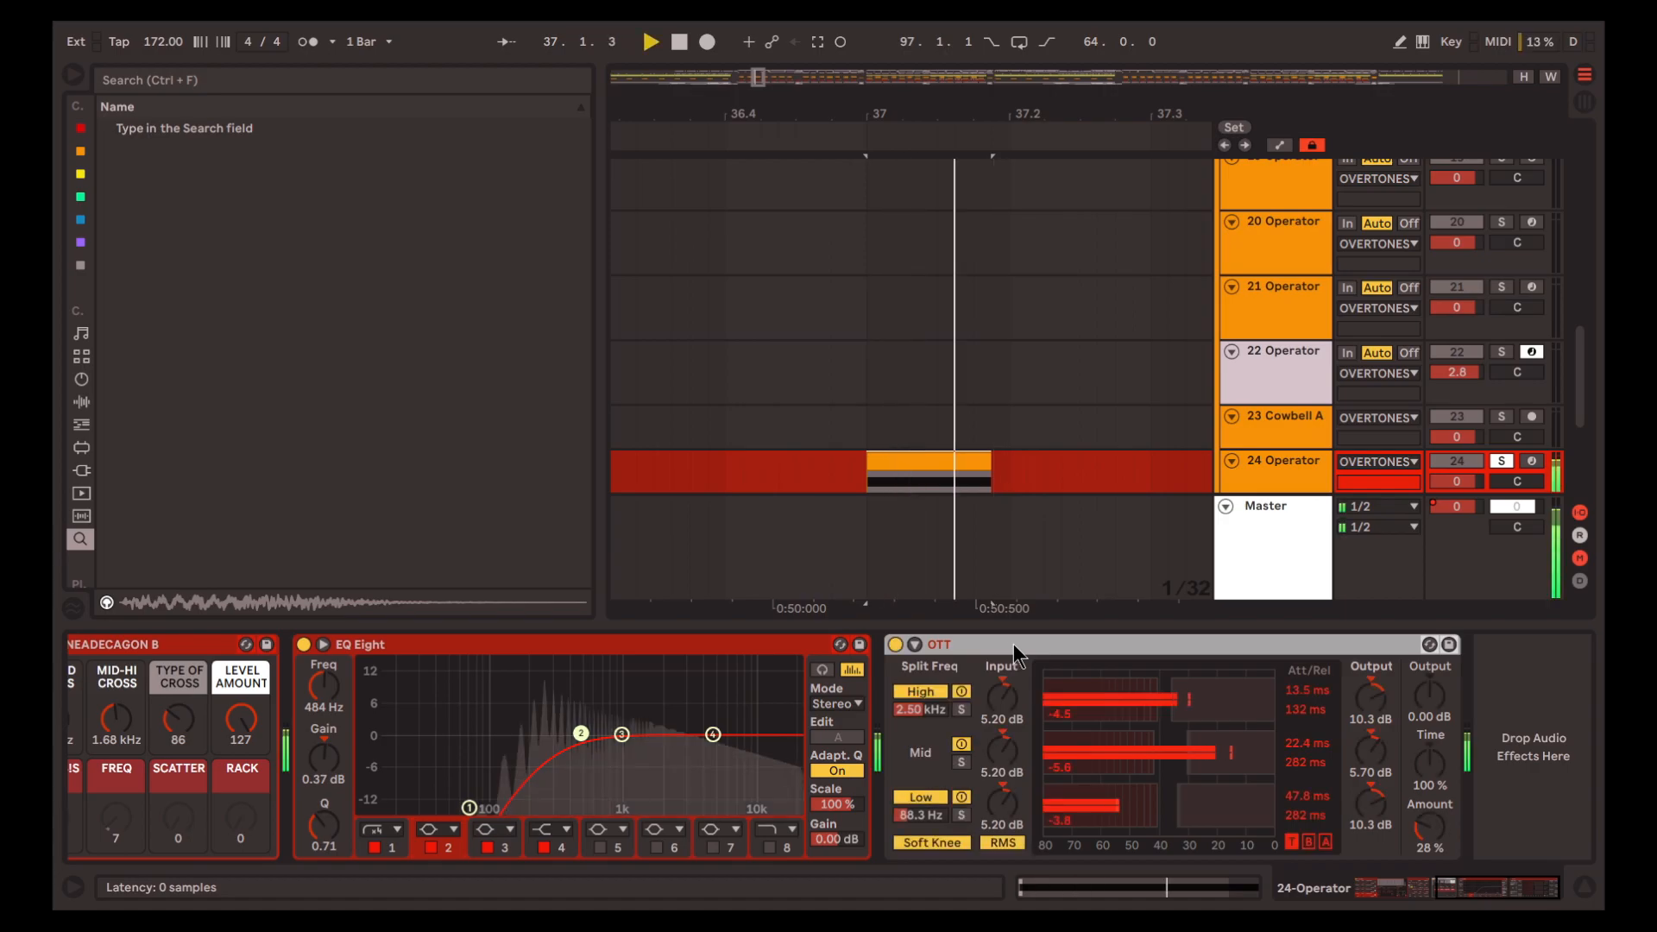
key(space)
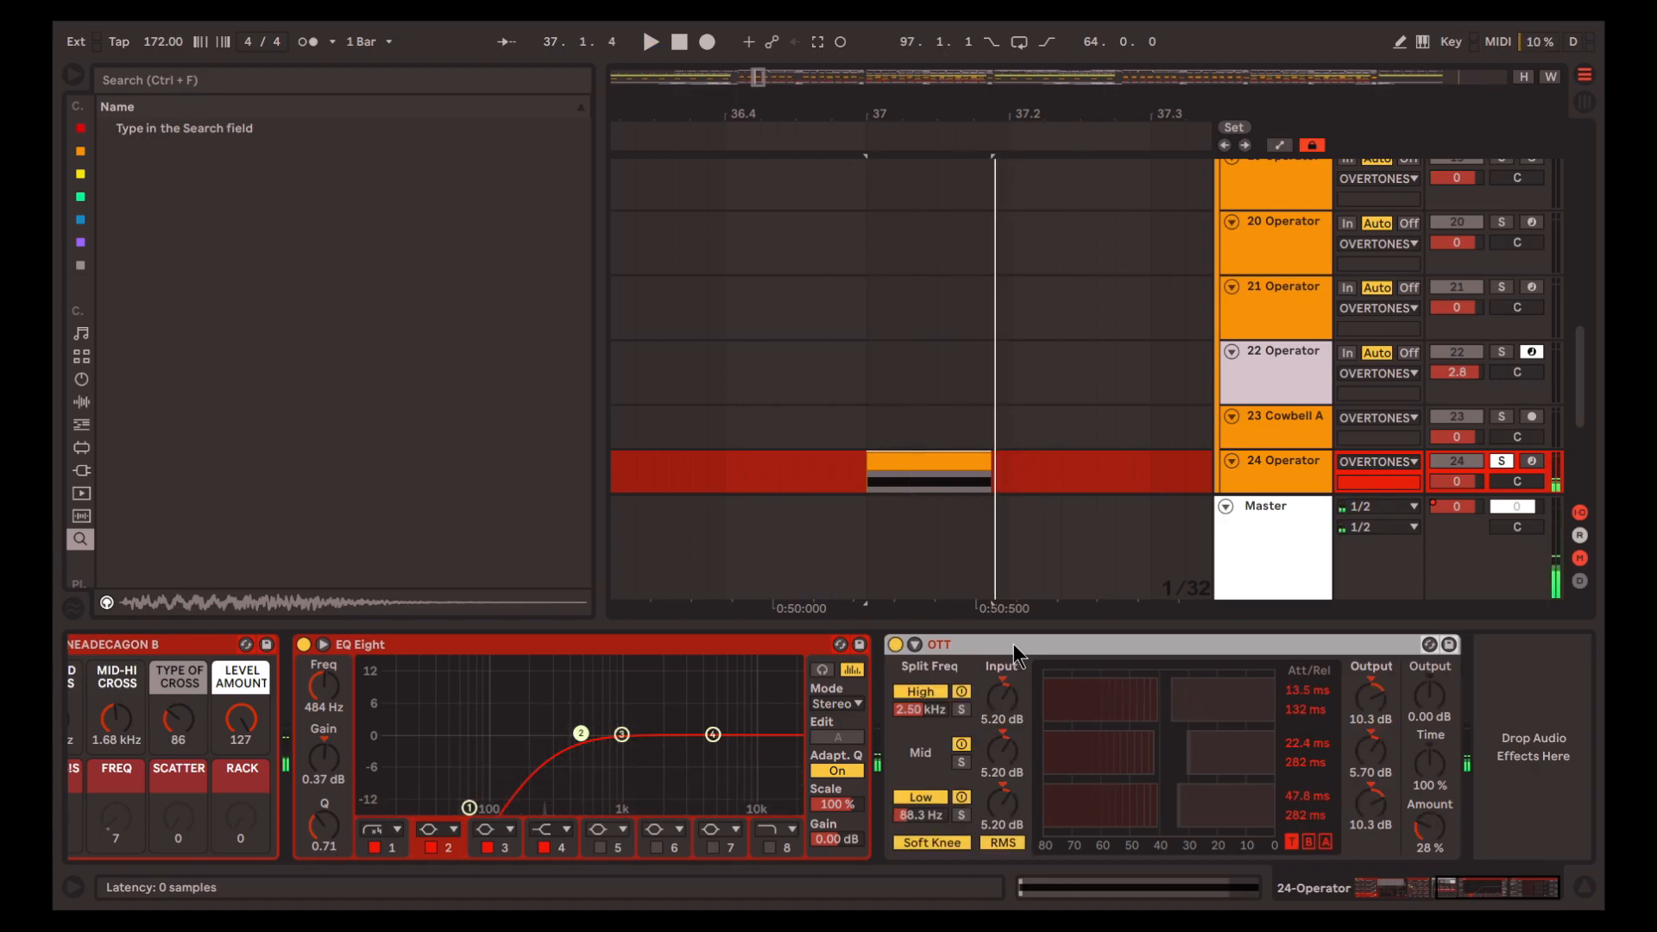
Place the insert marker at 51.1.1 on track 19 and play its Operator clip soloed
click(843, 466)
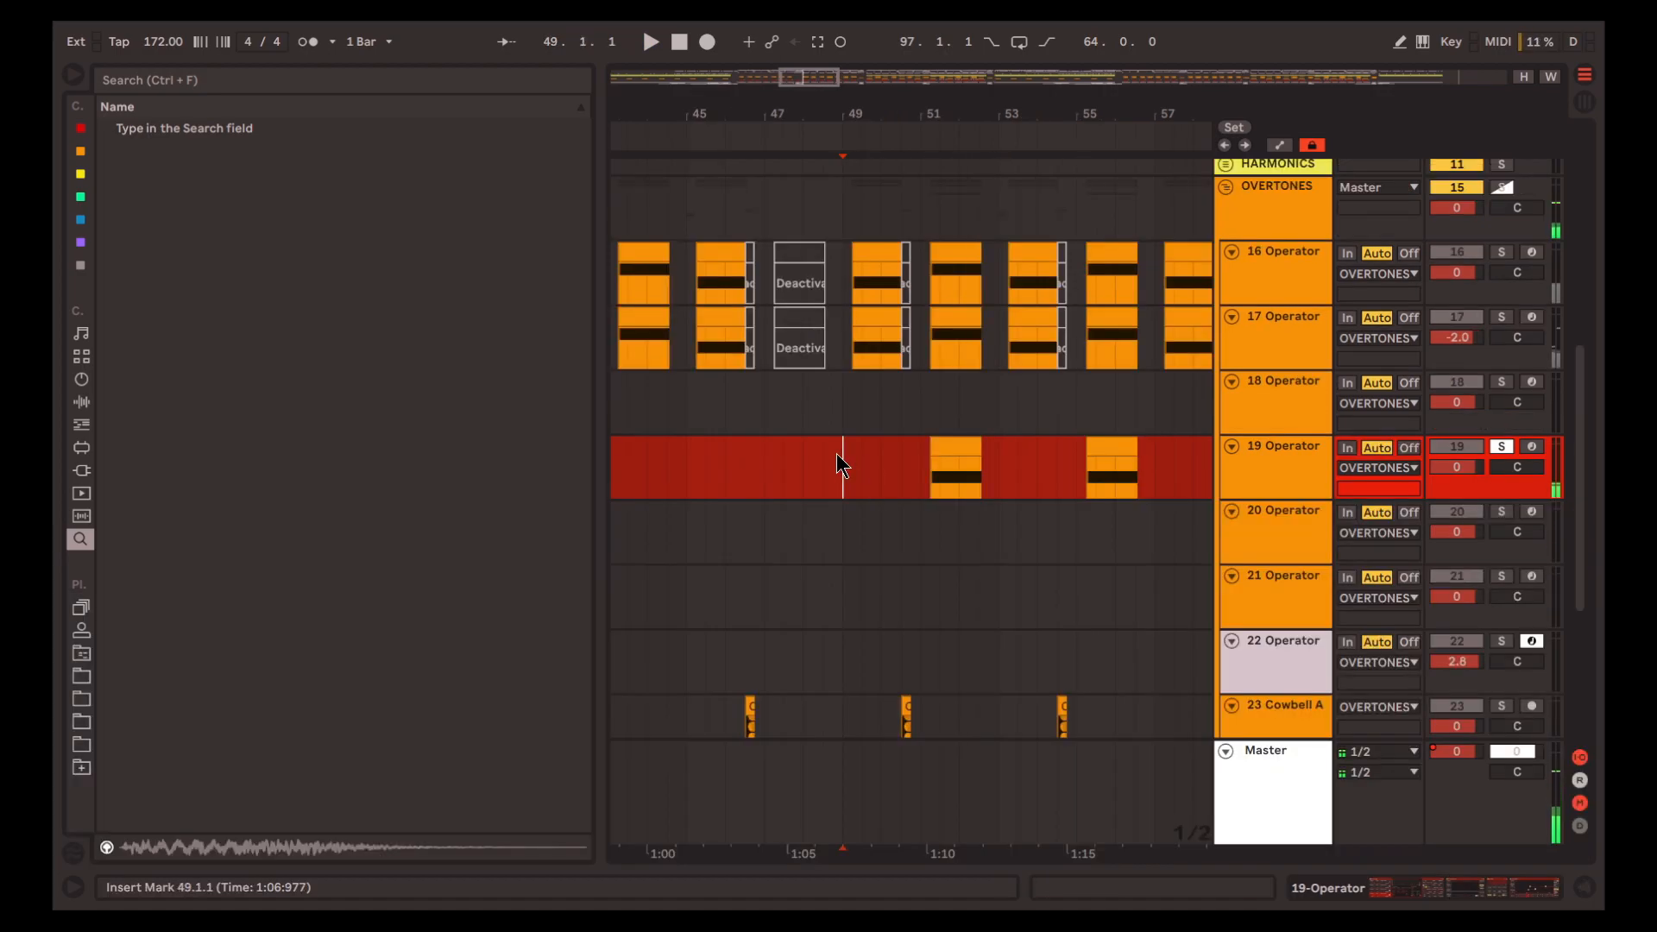
scroll(778, 483, down, 5)
scroll(858, 499, left, 2)
scroll(857, 498, up, 2)
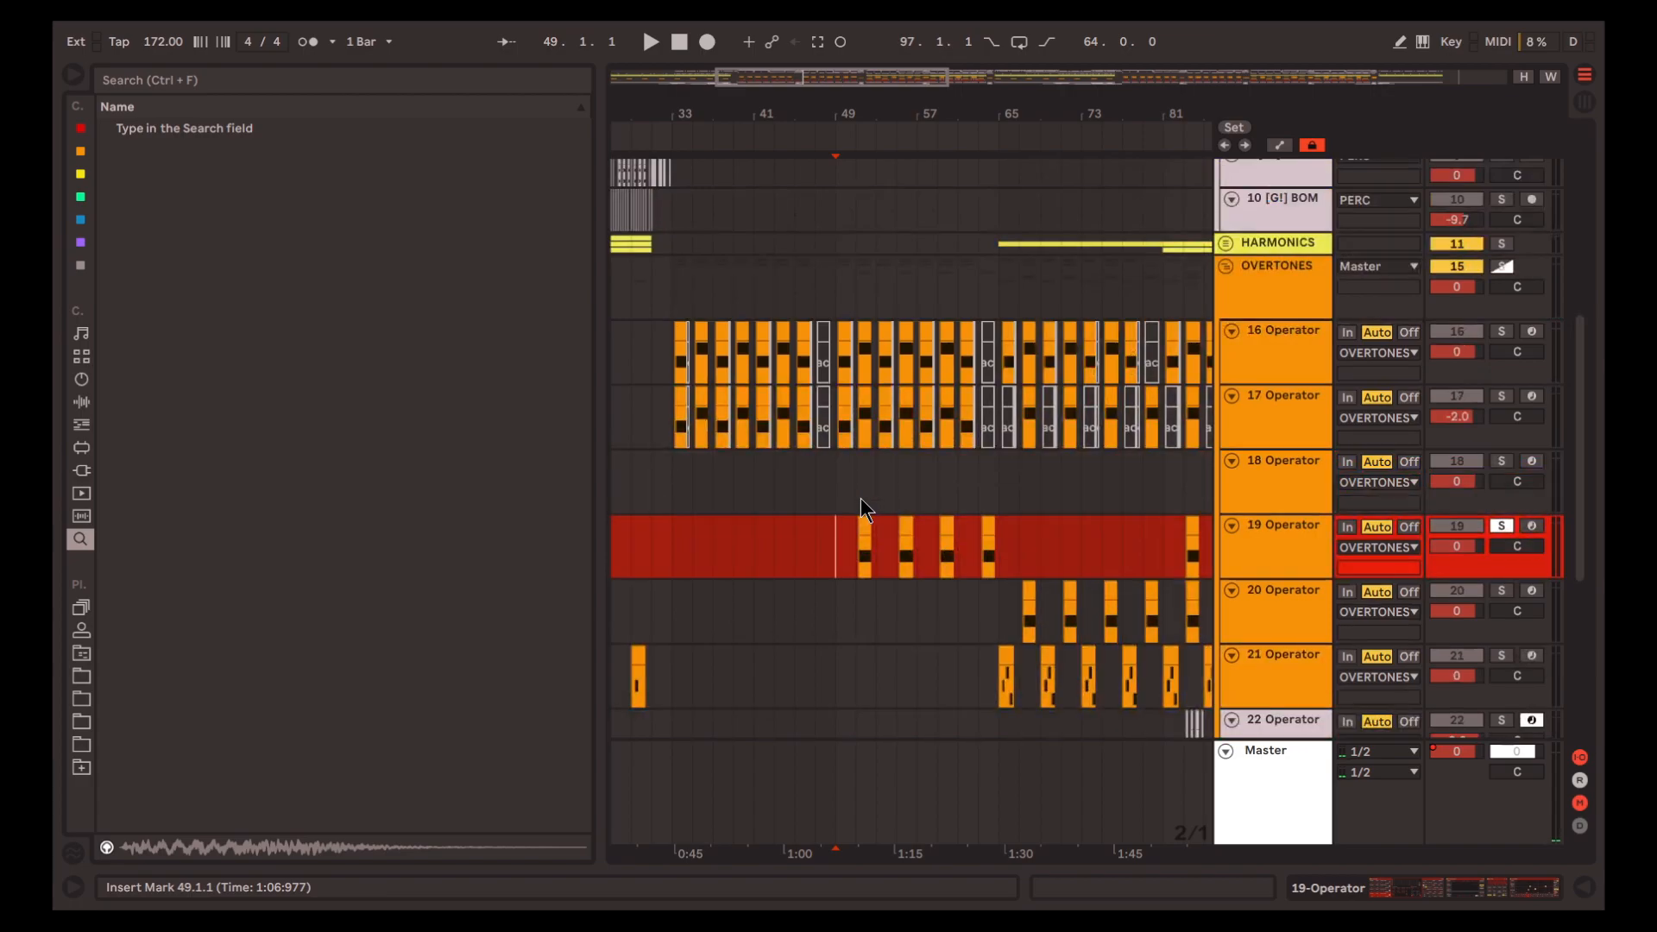
scroll(867, 493, down, 3)
key(space)
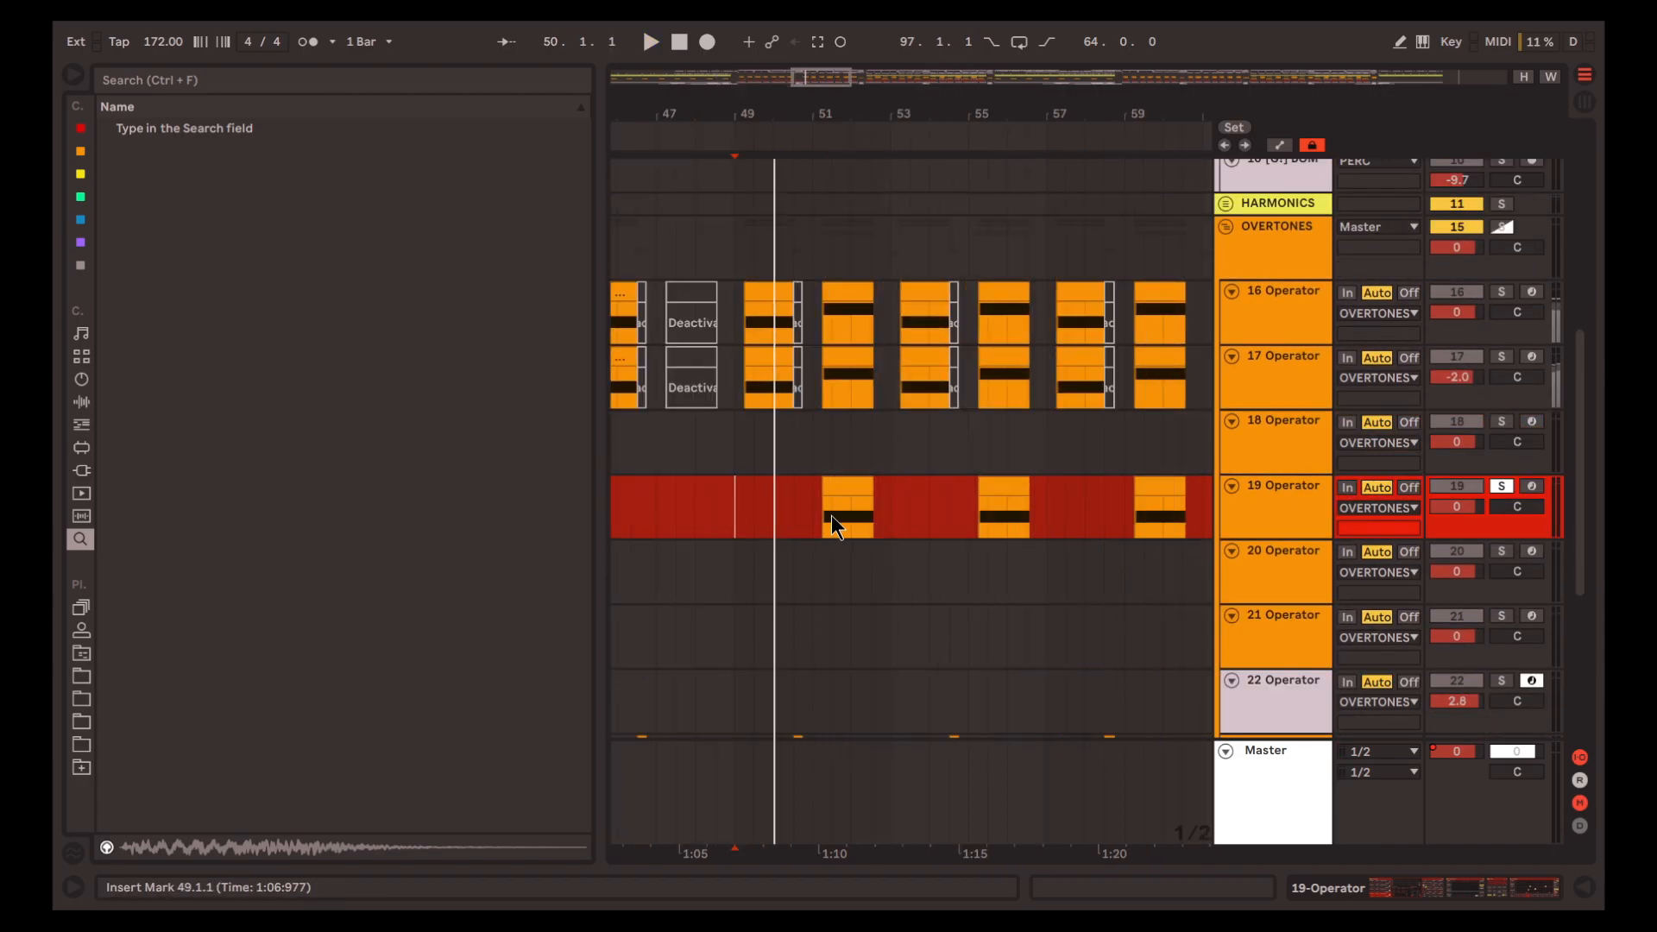
click(819, 515)
key(space)
scroll(809, 504, up, 5)
scroll(820, 499, right, 2)
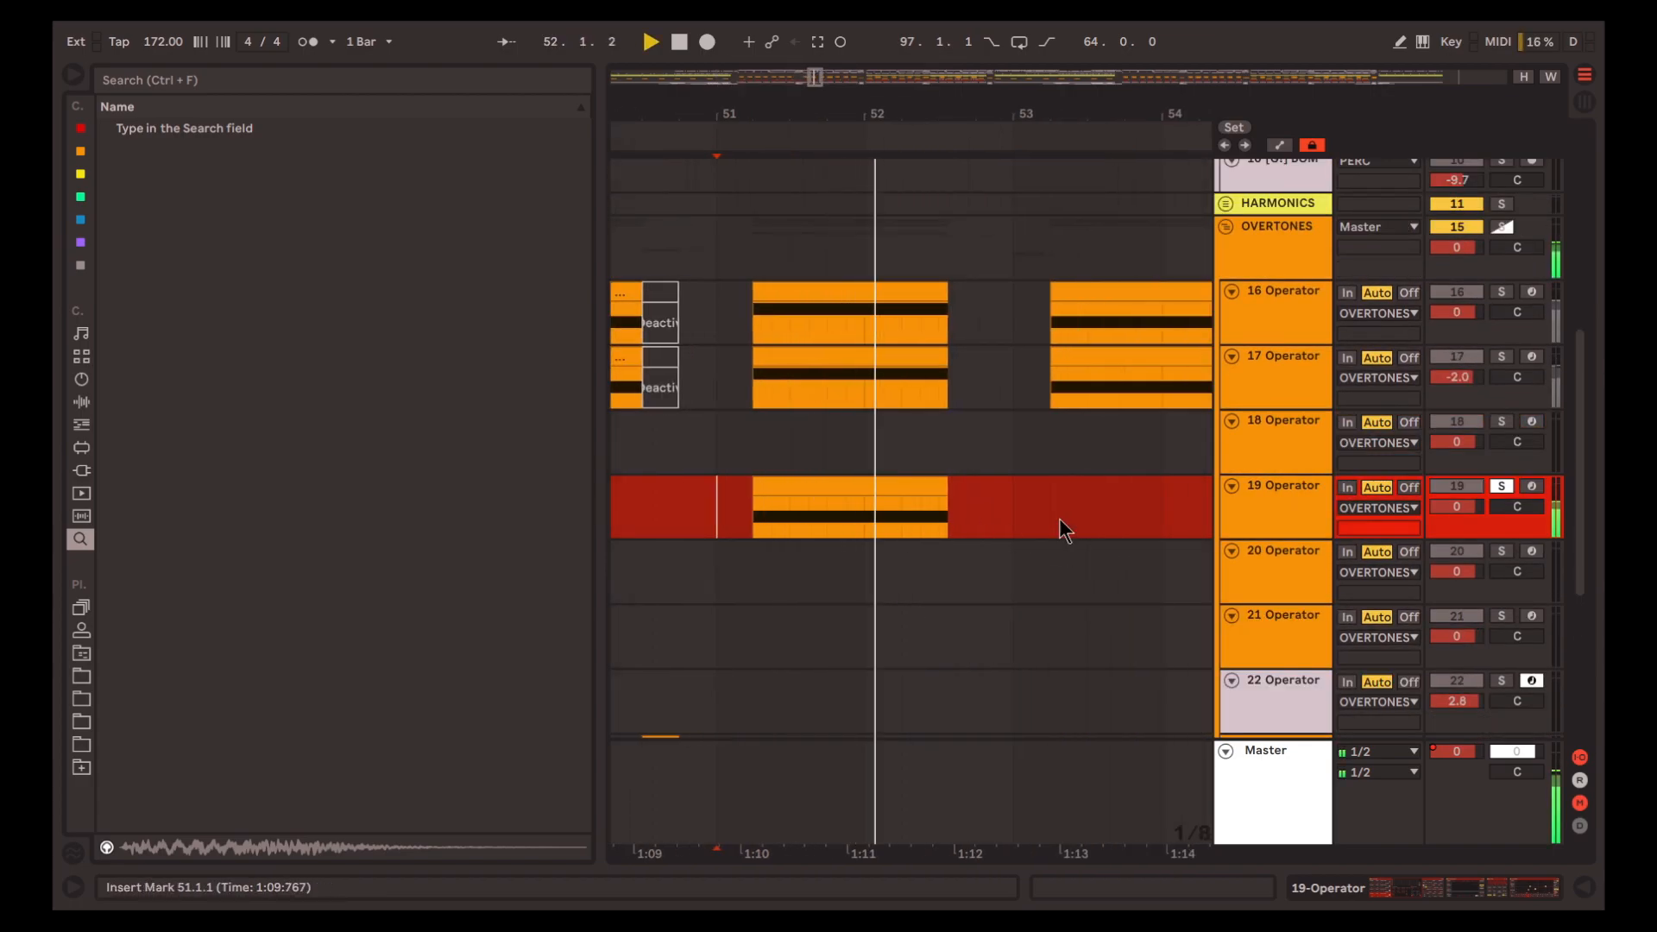
Add tracks 16, 17 and 18 to track 19's solo and play them together from 51.1.1
ctrl+click(1502, 421)
ctrl+click(1502, 356)
ctrl+click(1501, 292)
scroll(1035, 504, down, 1)
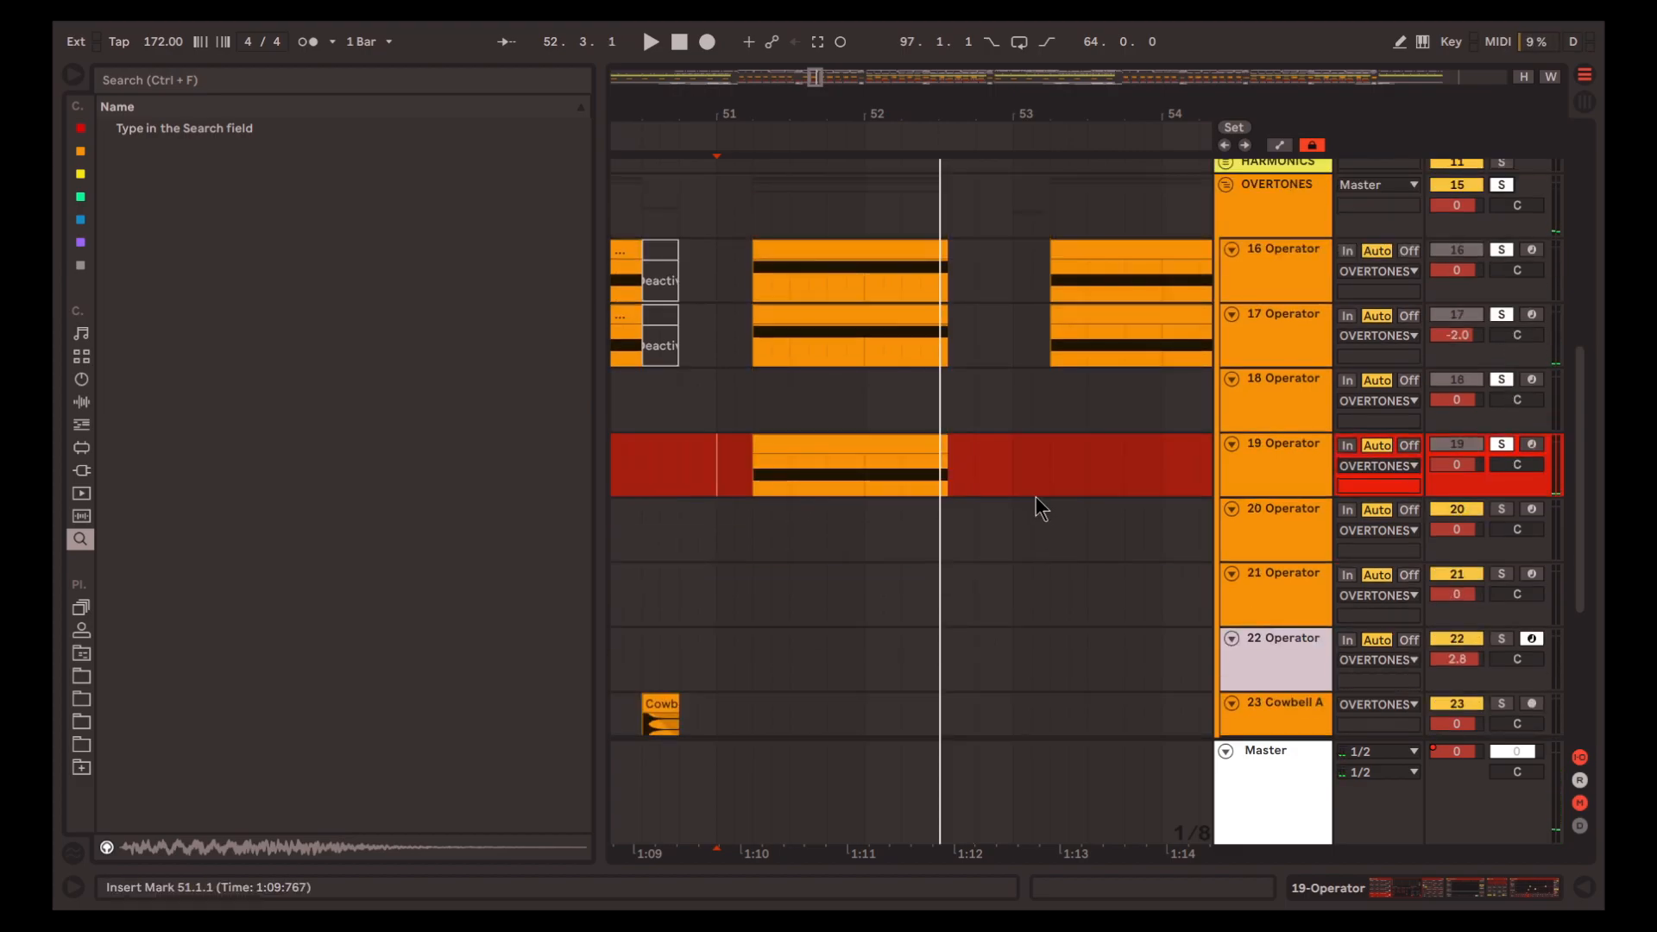
key(space)
Open track 19's device chain and delete its Compressor
click(1495, 897)
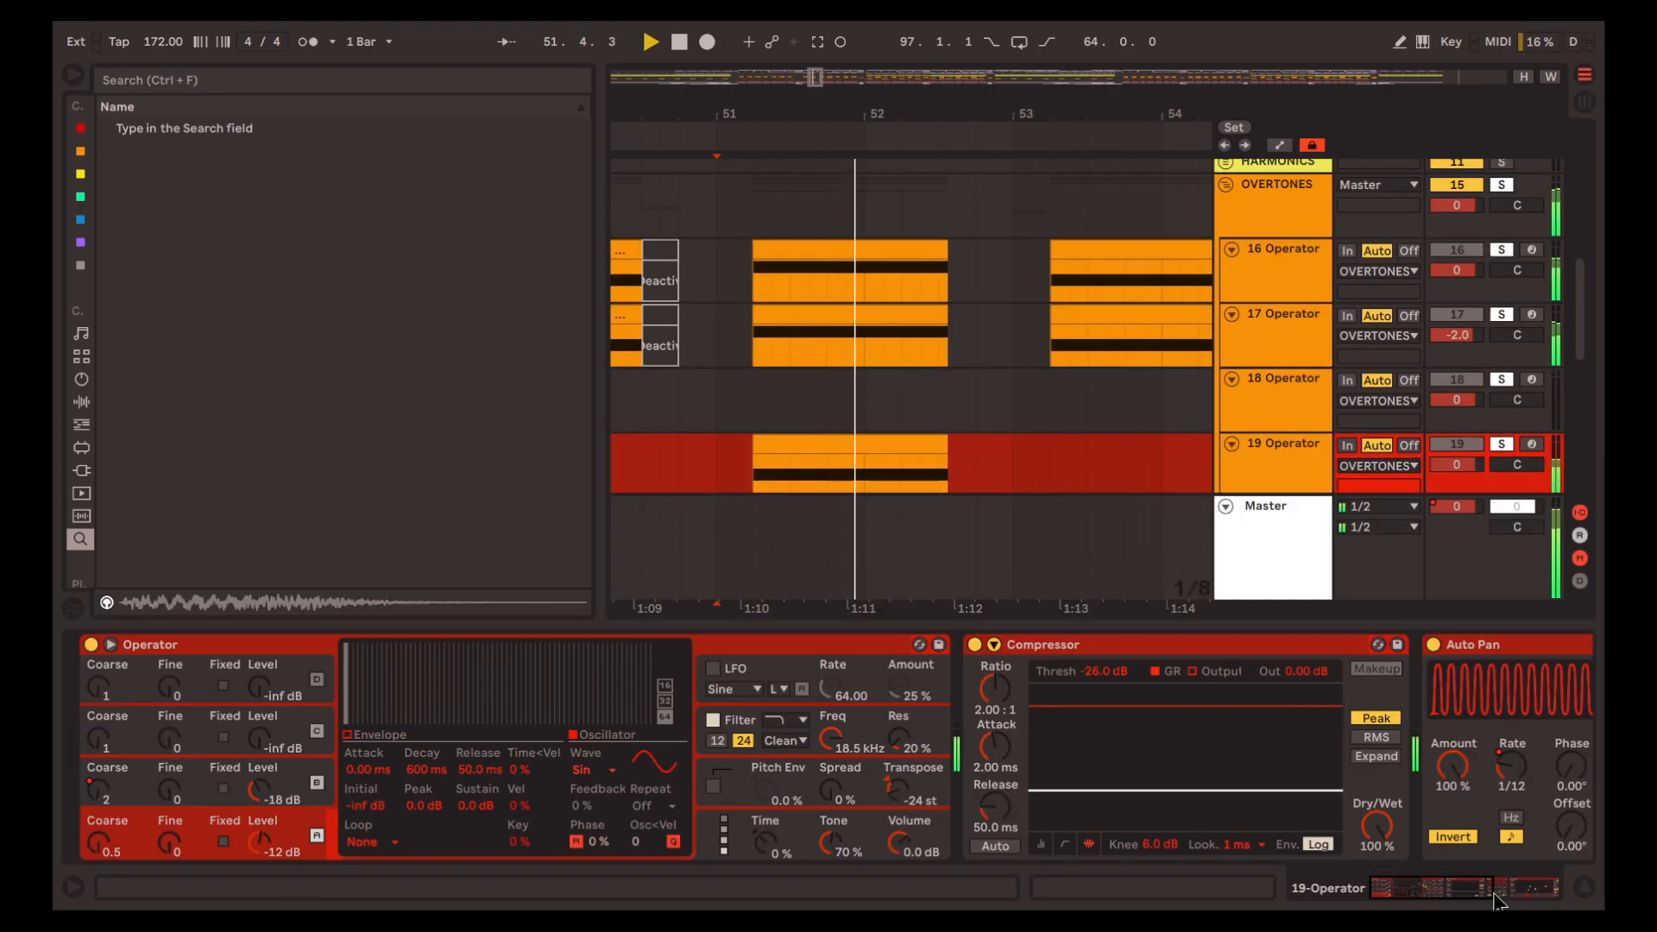
scroll(859, 377, down, 1)
key(space)
scroll(843, 690, down, 5)
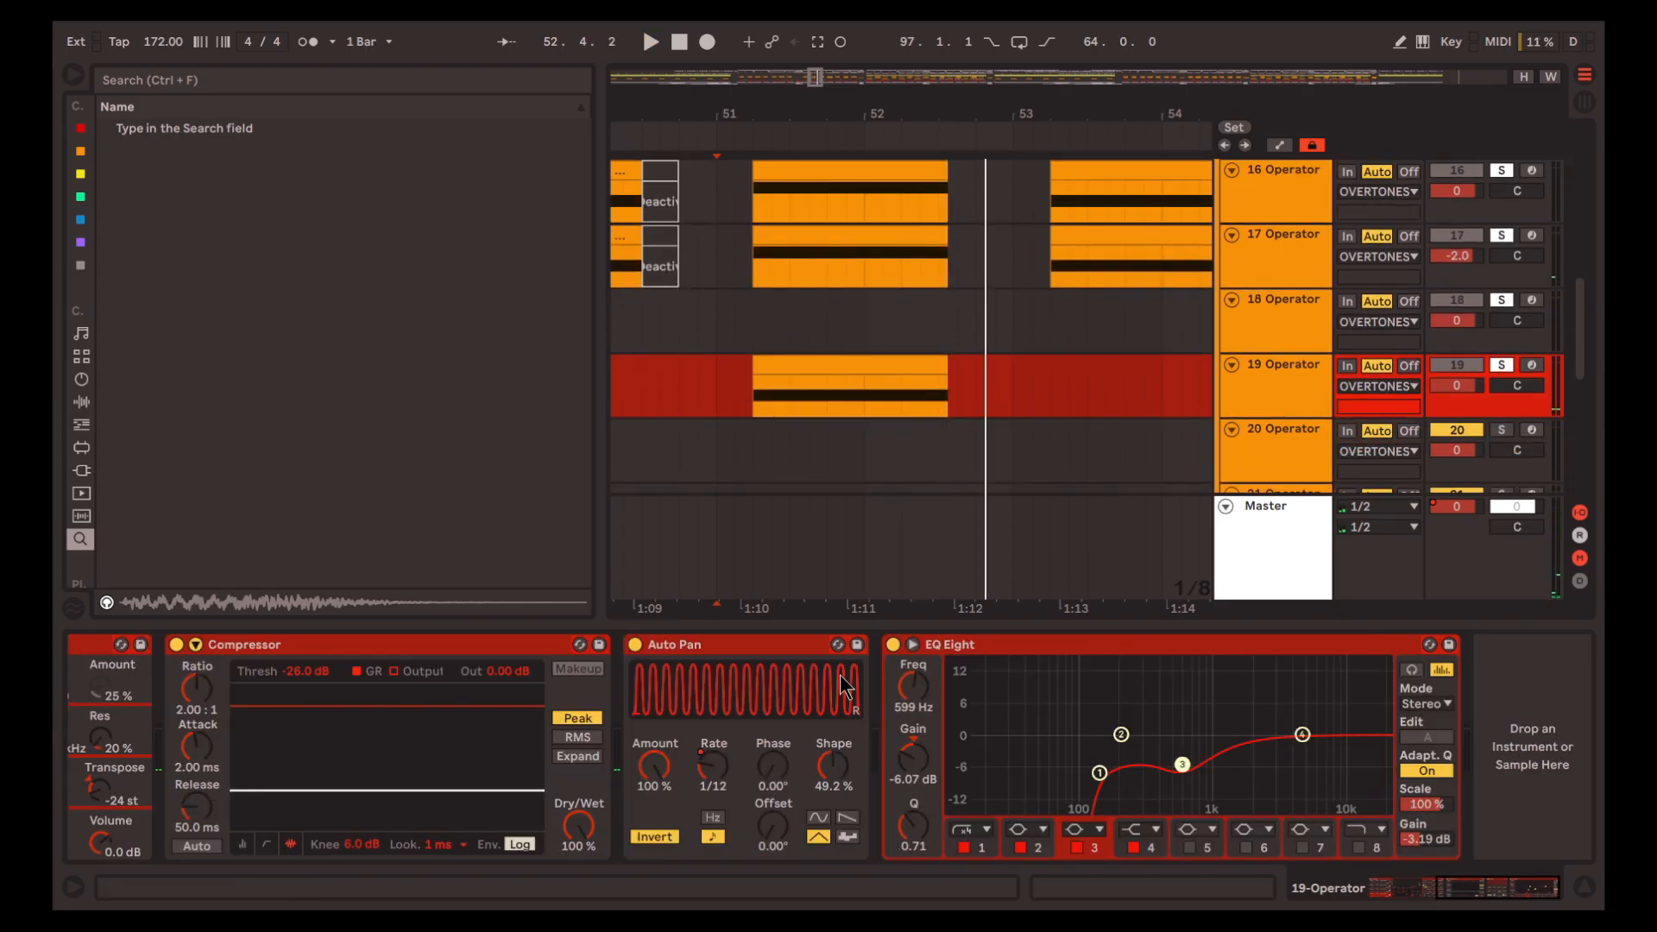
scroll(734, 677, up, 2)
click(630, 648)
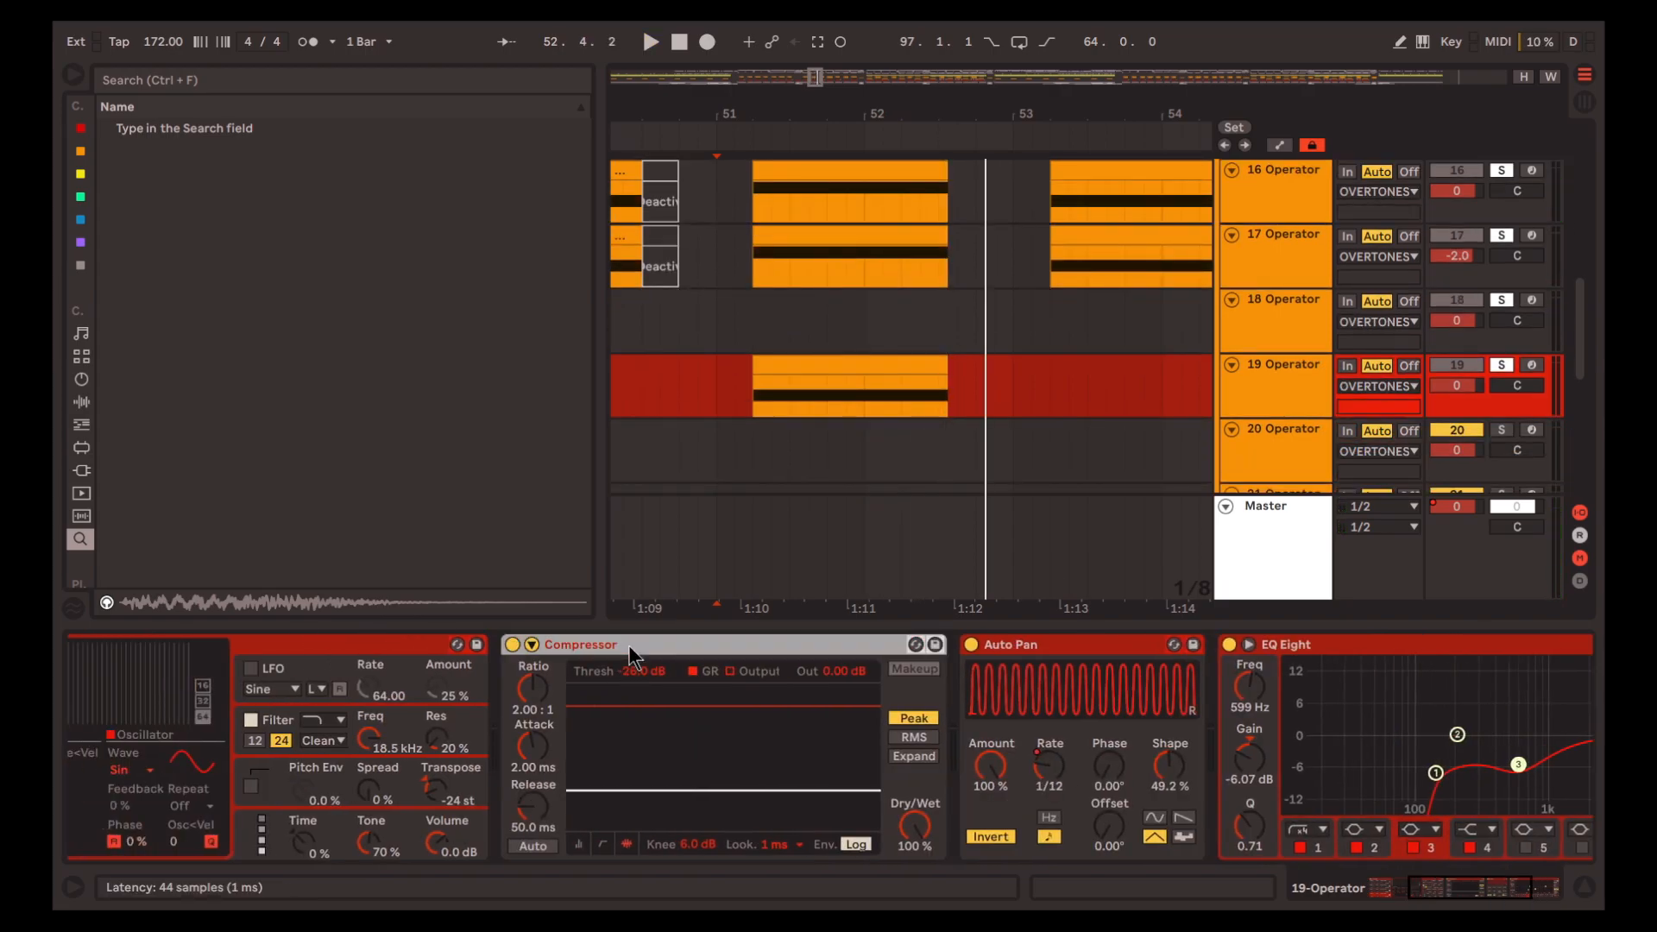
key(Delete)
Deactivate all remaining devices on track 19 and clear the track solos
key(ctrl+a)
key(0)
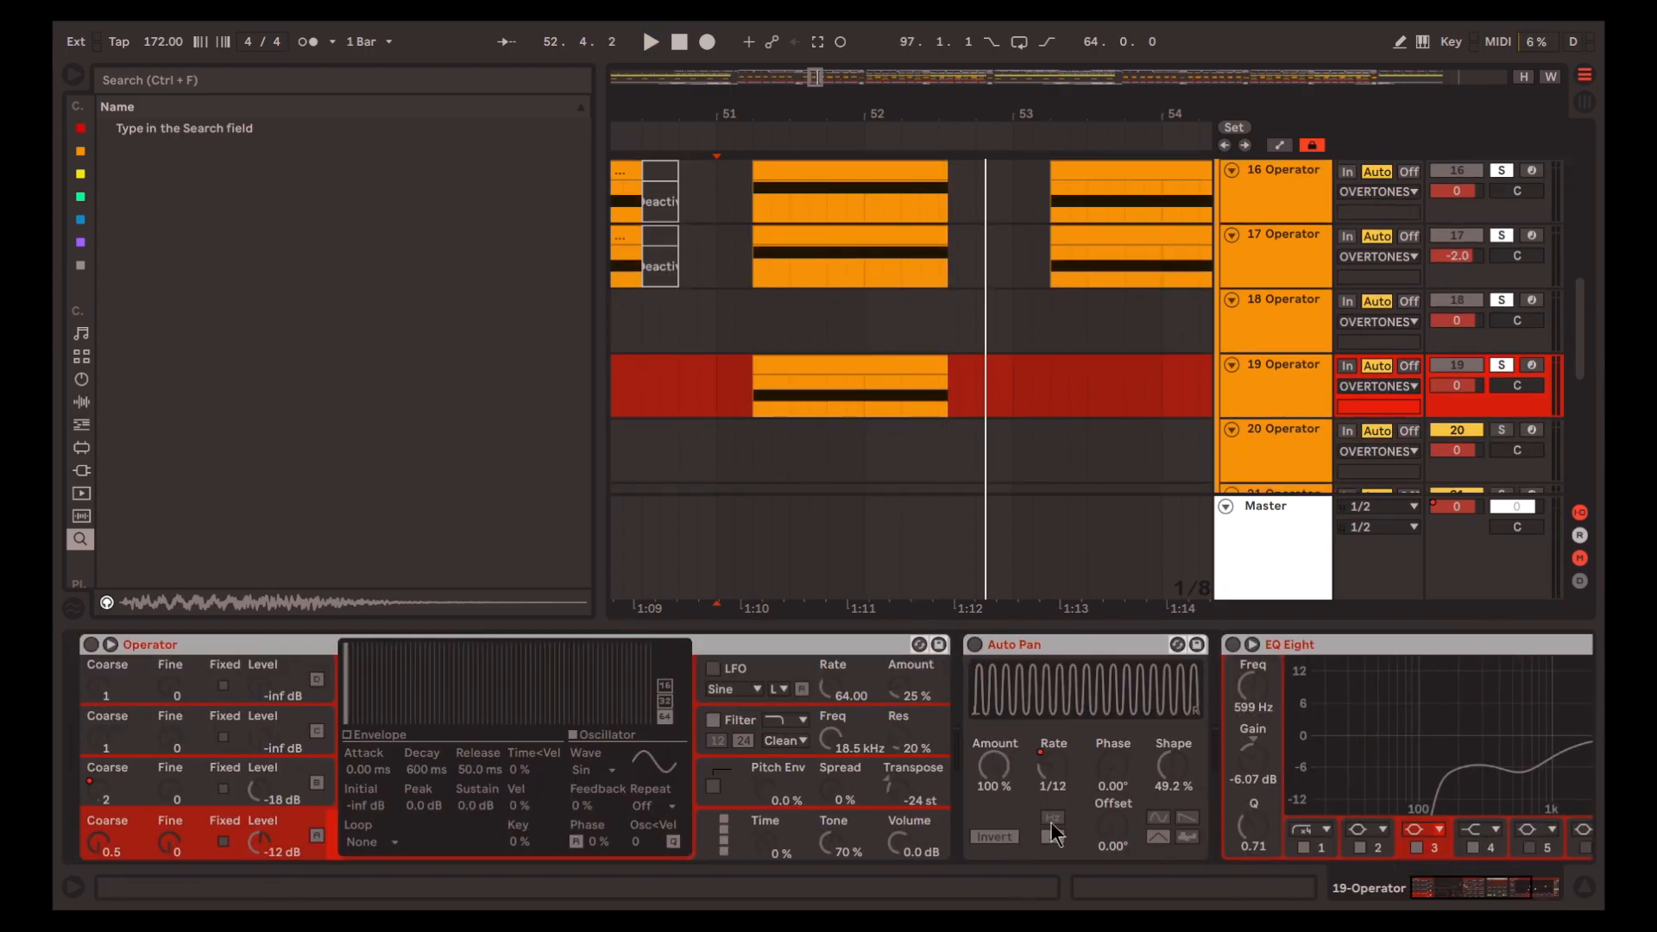
click(1291, 405)
key(s)
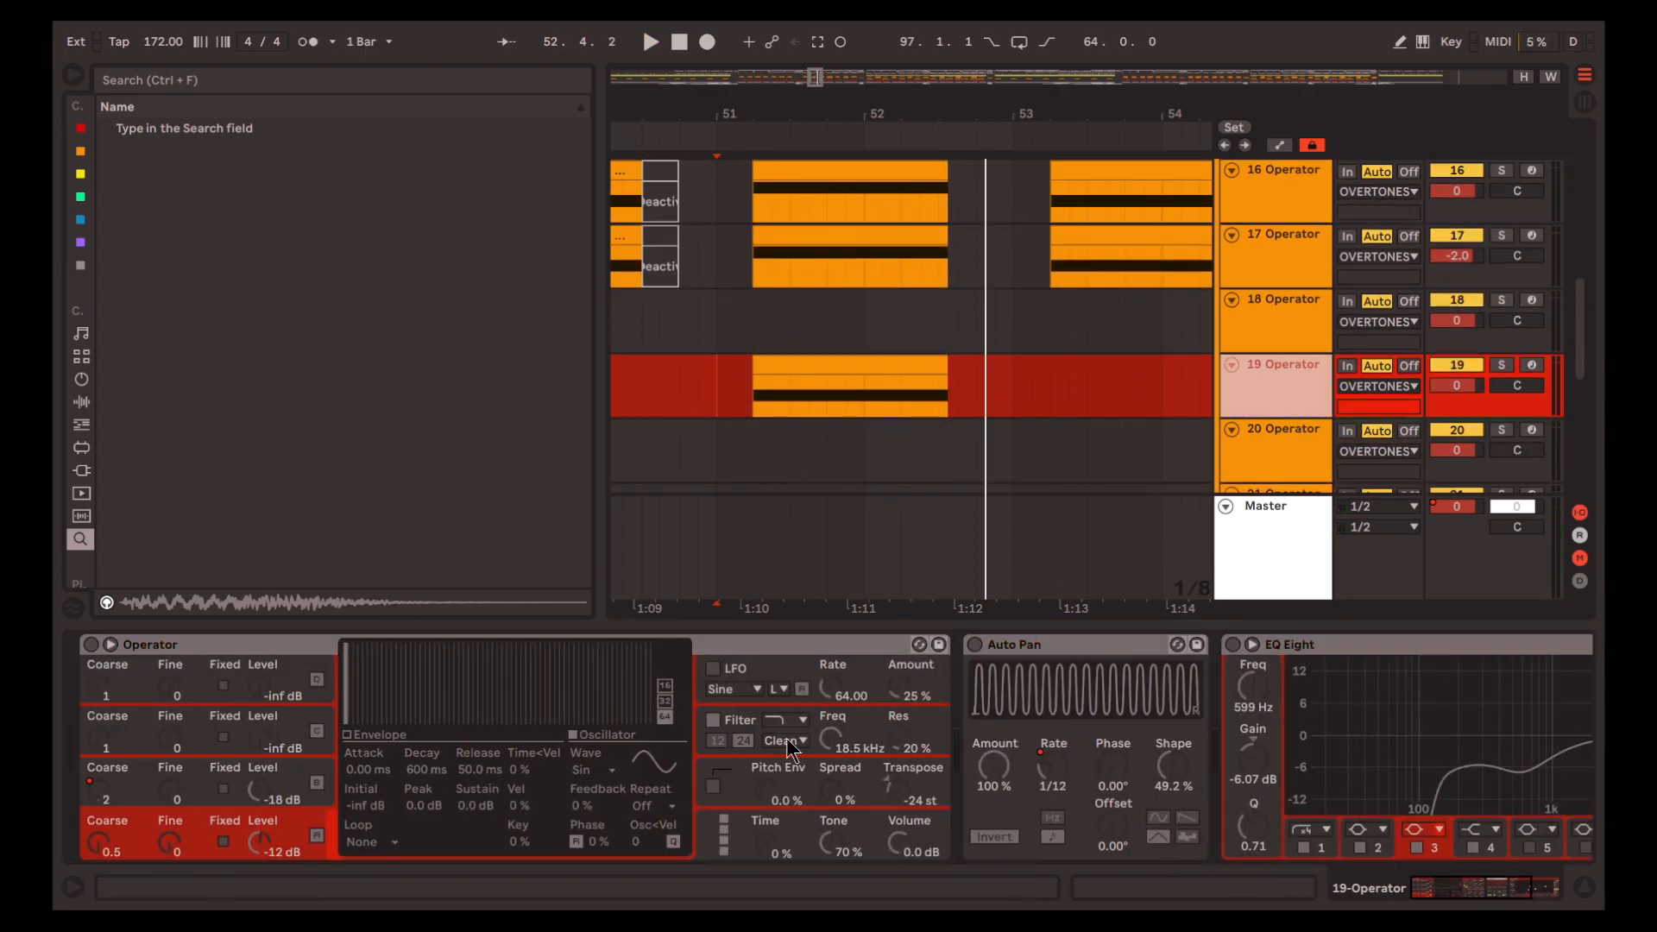
Solo track 19, activate only its Operator, and play the dry sound from 51.1.1
key(s)
click(771, 645)
key(0)
key(space)
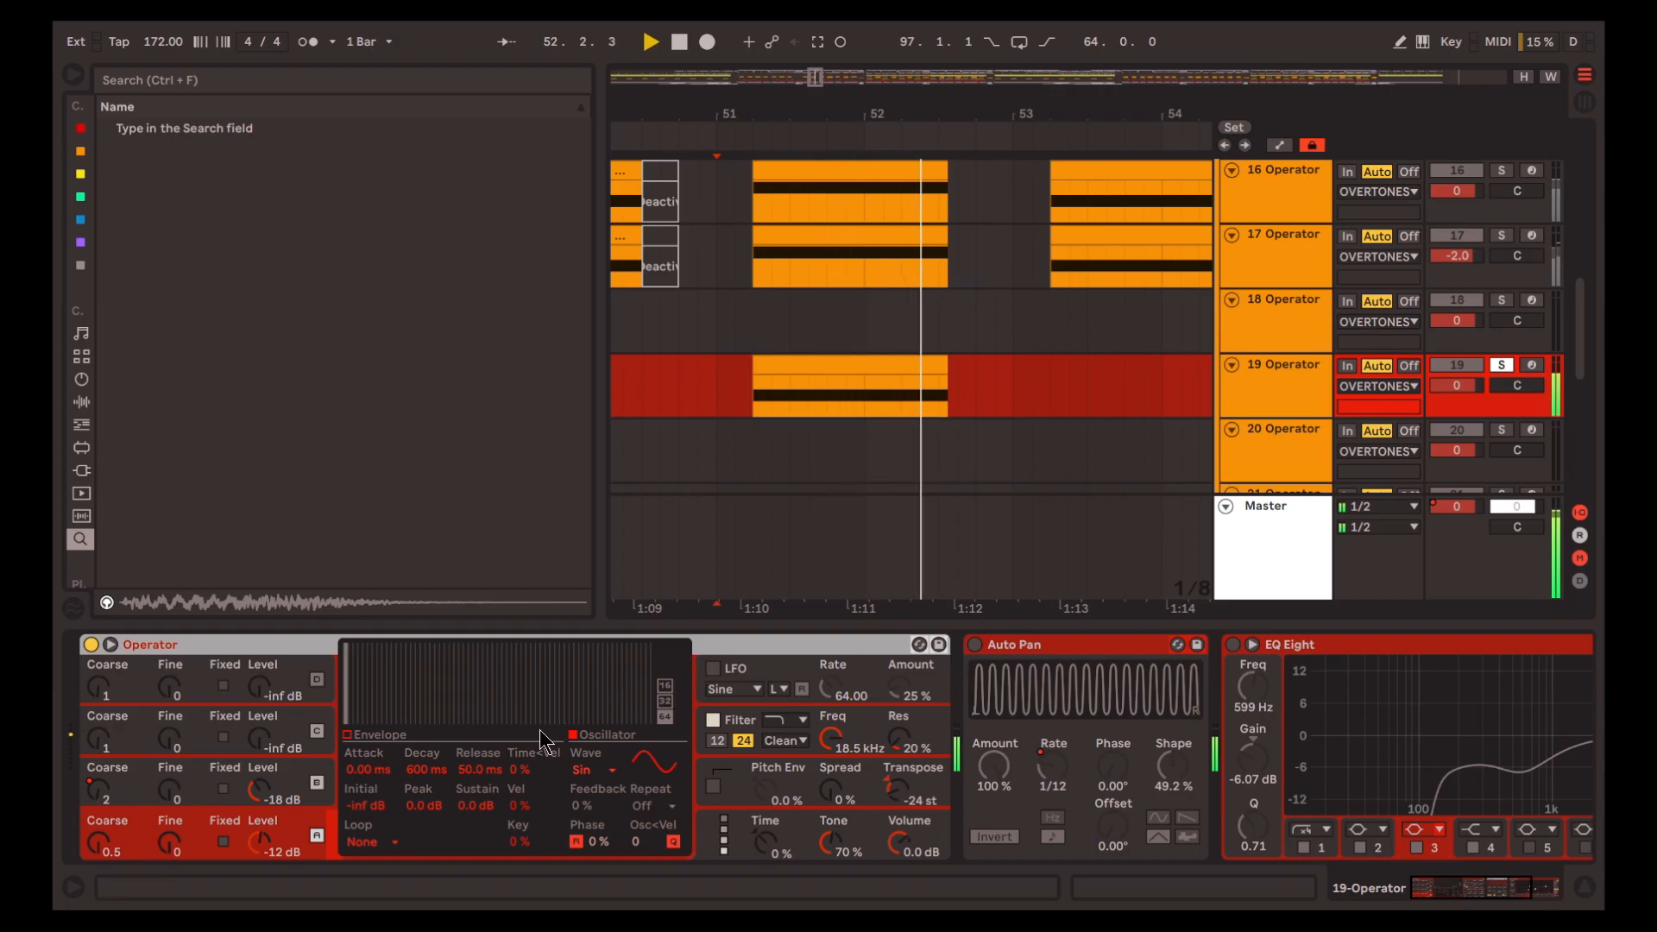
key(space)
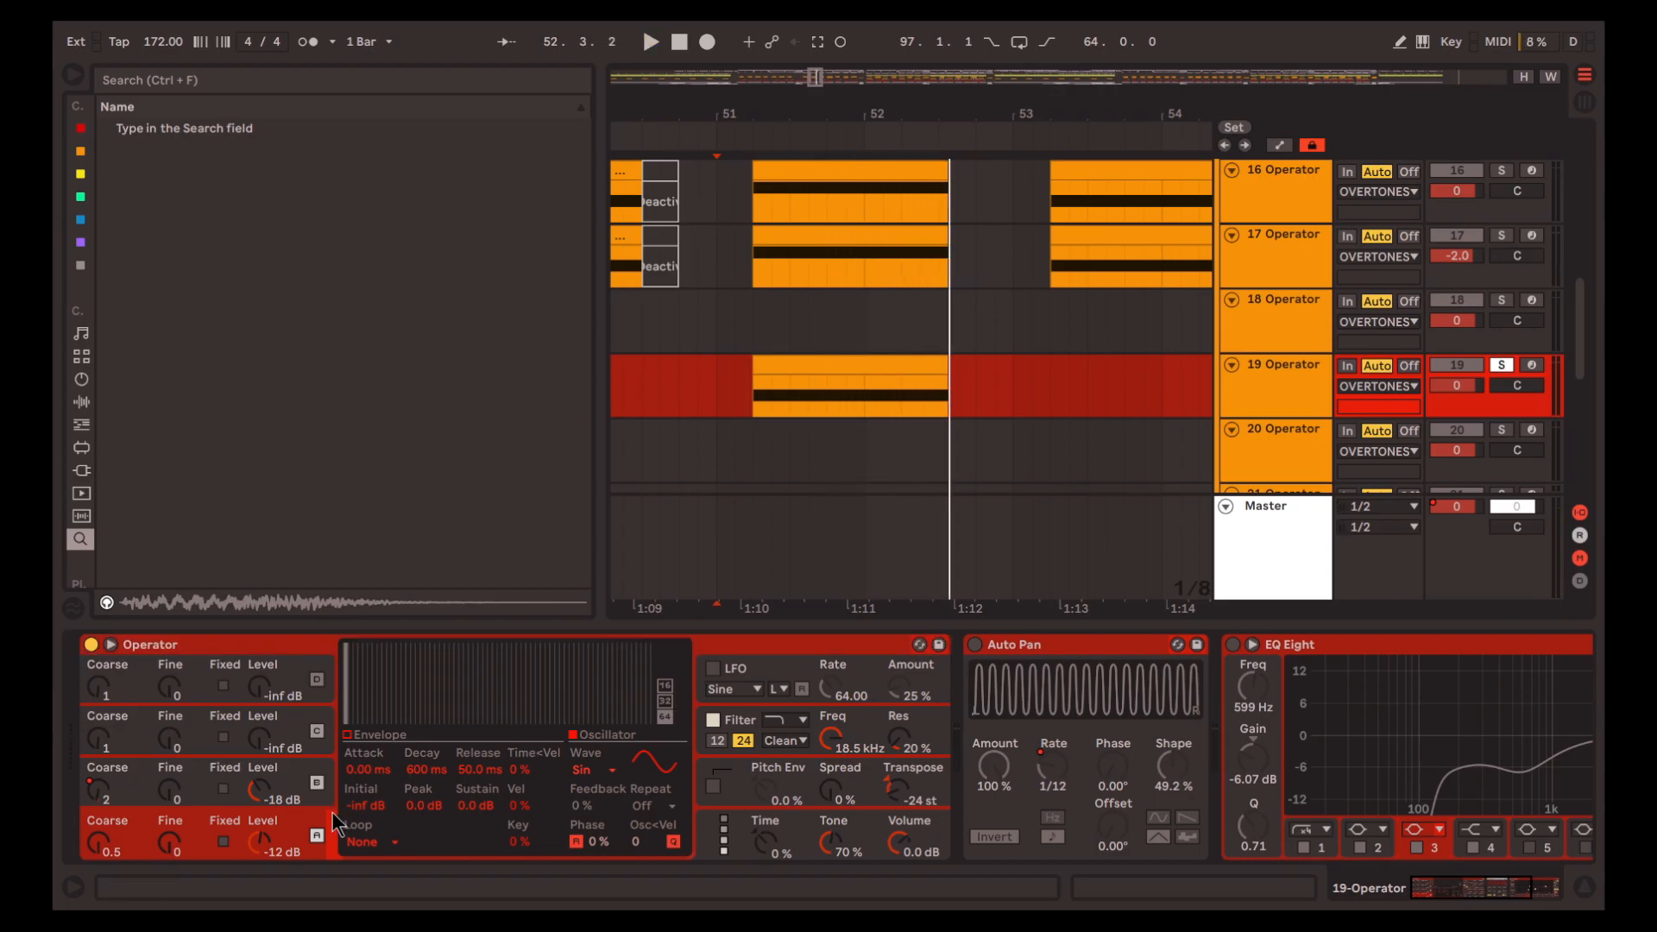
Select Operator's oscillator B and compare playback with its drawn partials against only the first partial
click(201, 783)
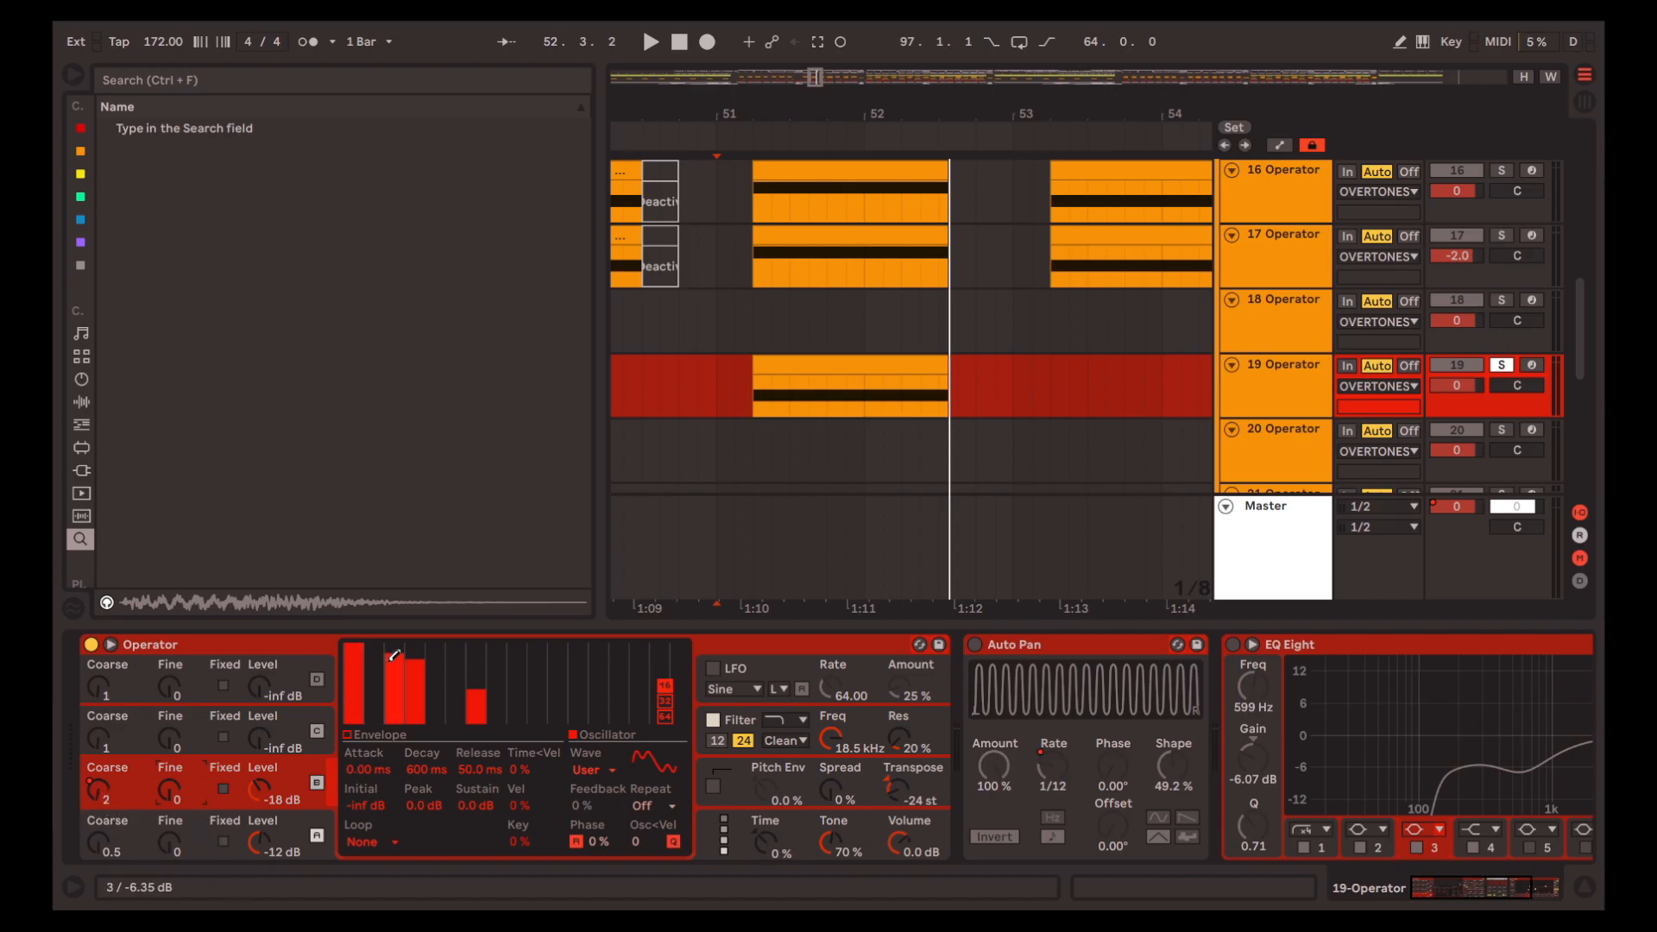
key(space)
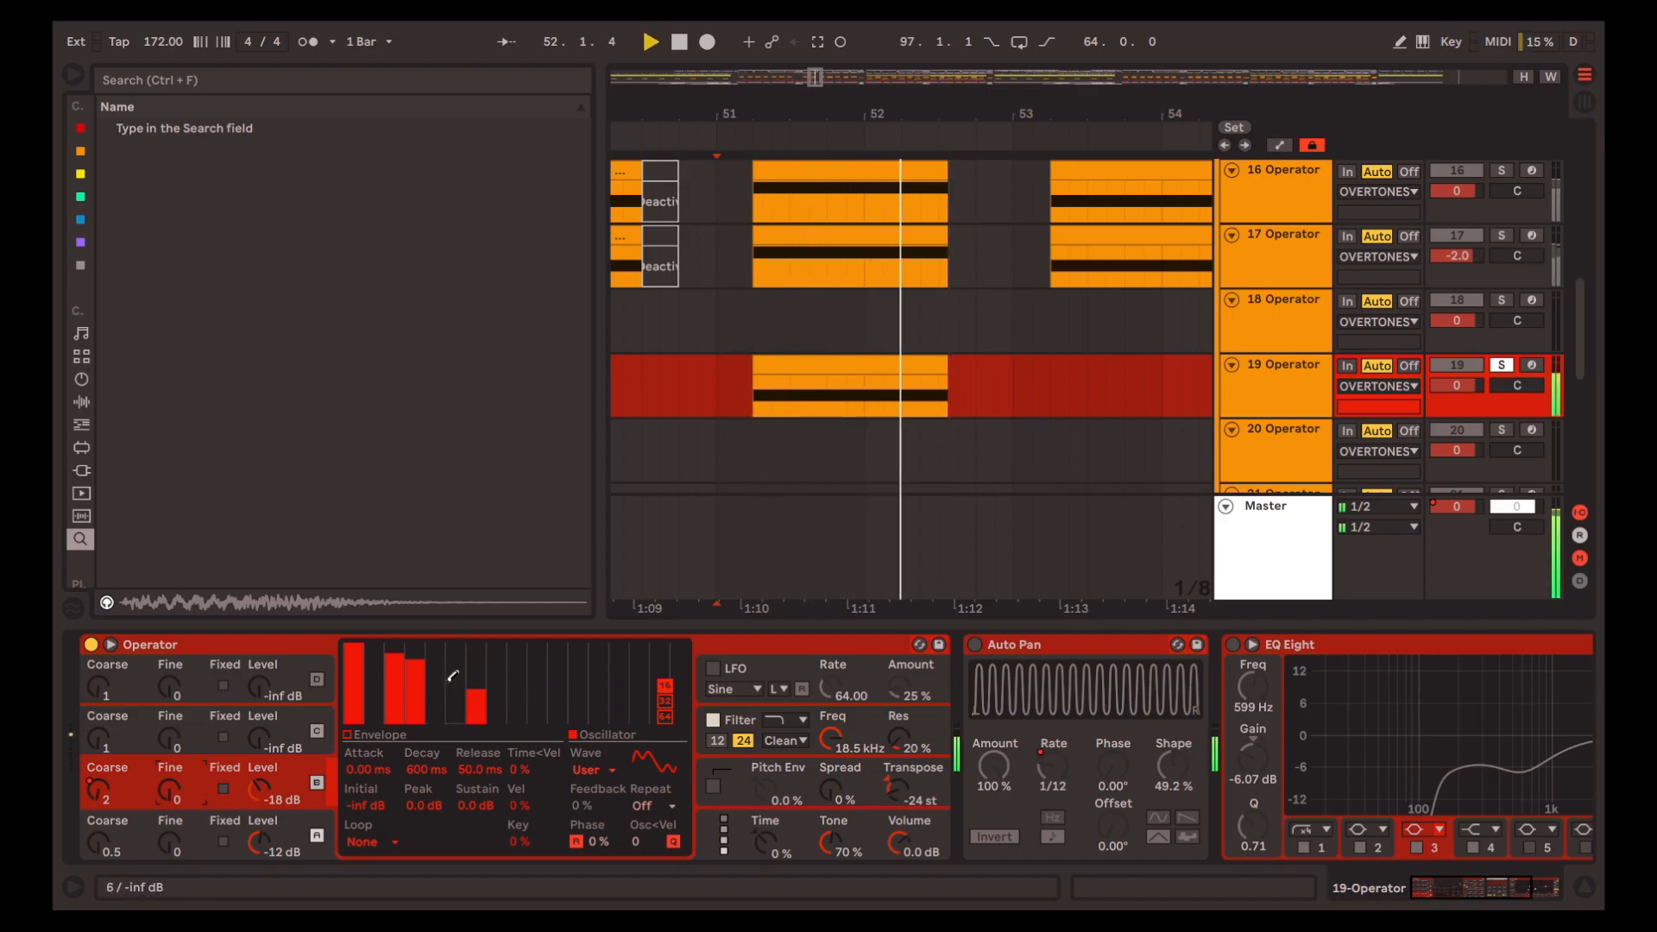
key(space)
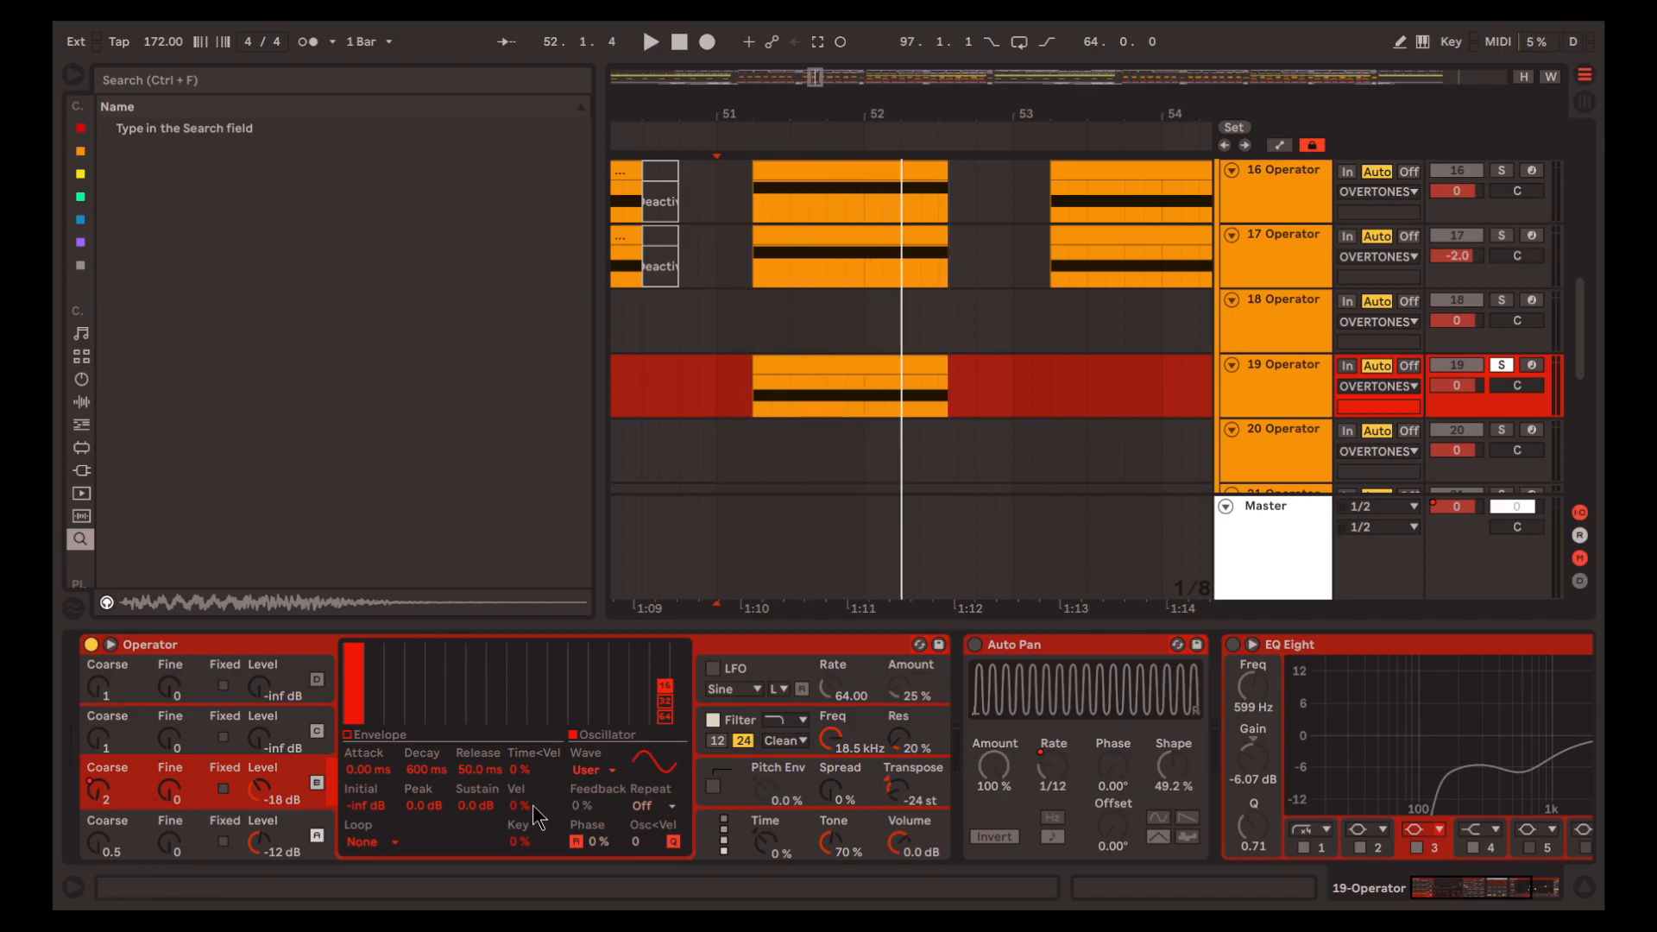
key(space)
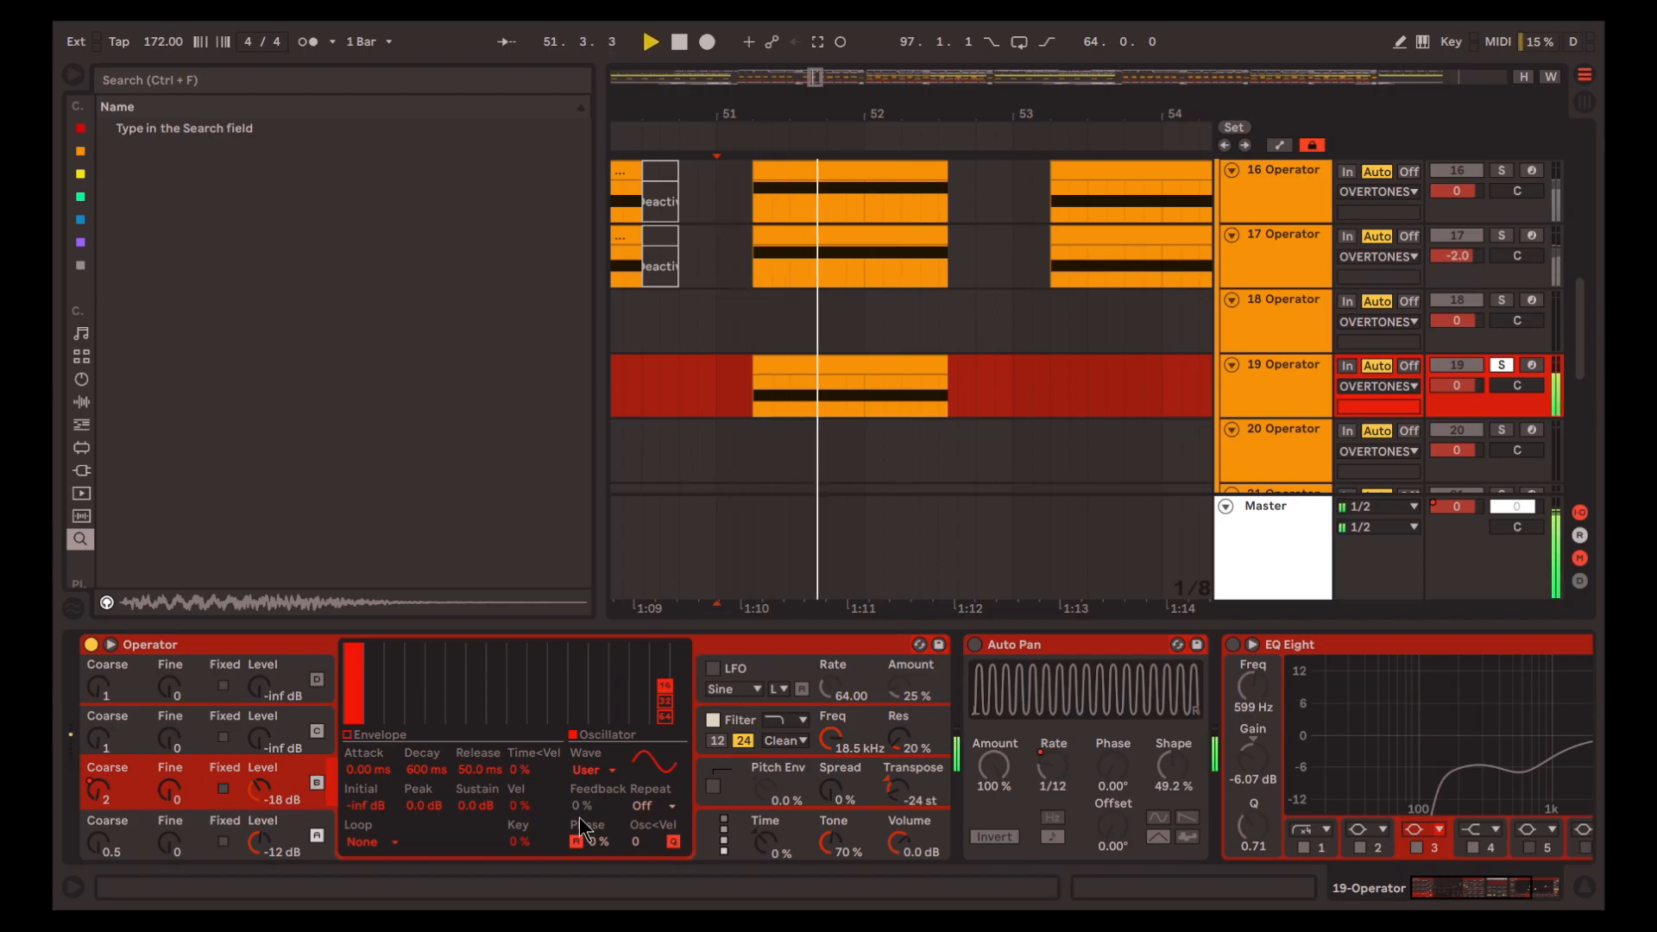
key(space)
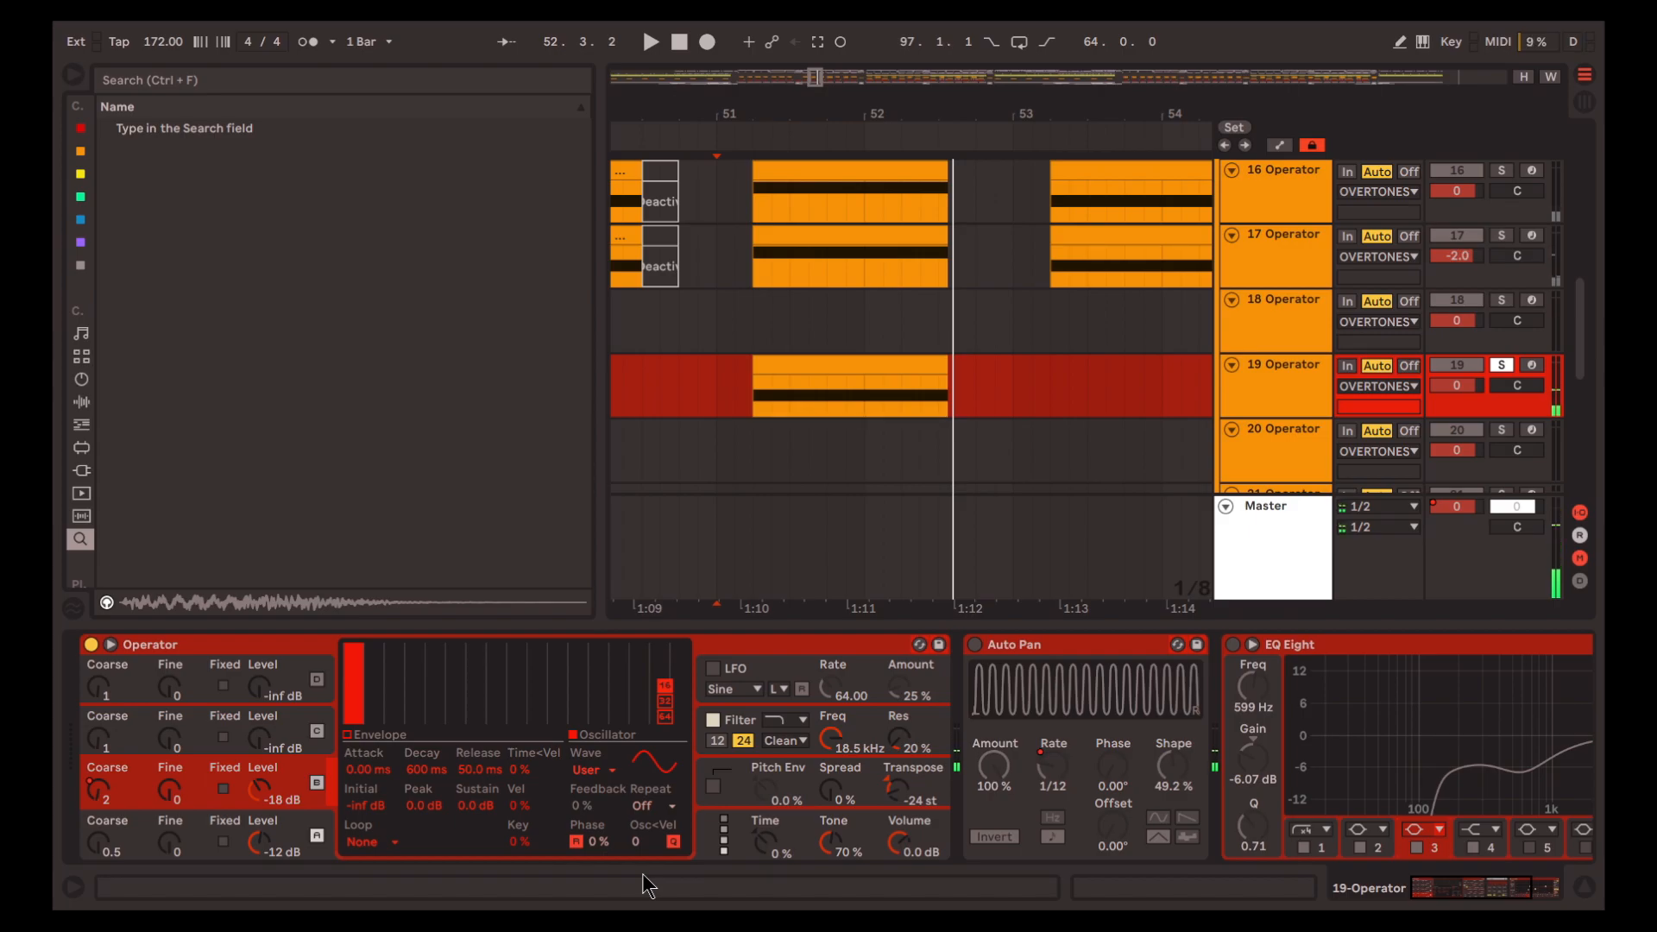
Restore partials 3, 4 and 7 in oscillator B's waveform and play the result
mouse_move(392, 667)
mouse_down()
mouse_move(396, 654)
mouse_move(450, 675)
mouse_up()
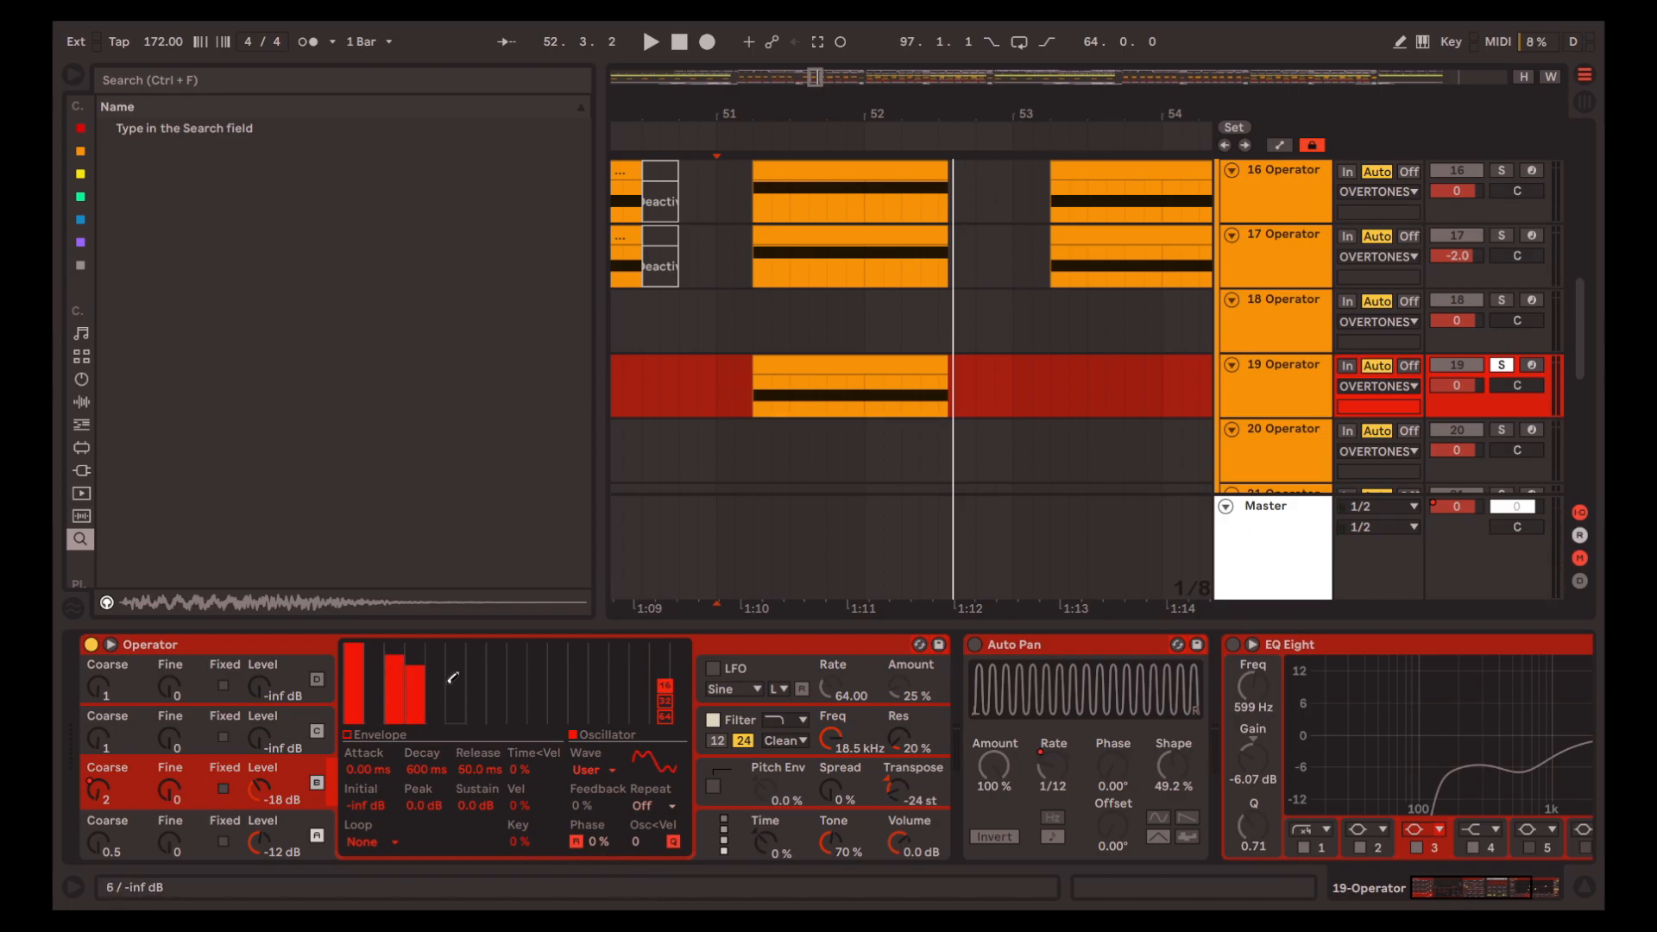
key(space)
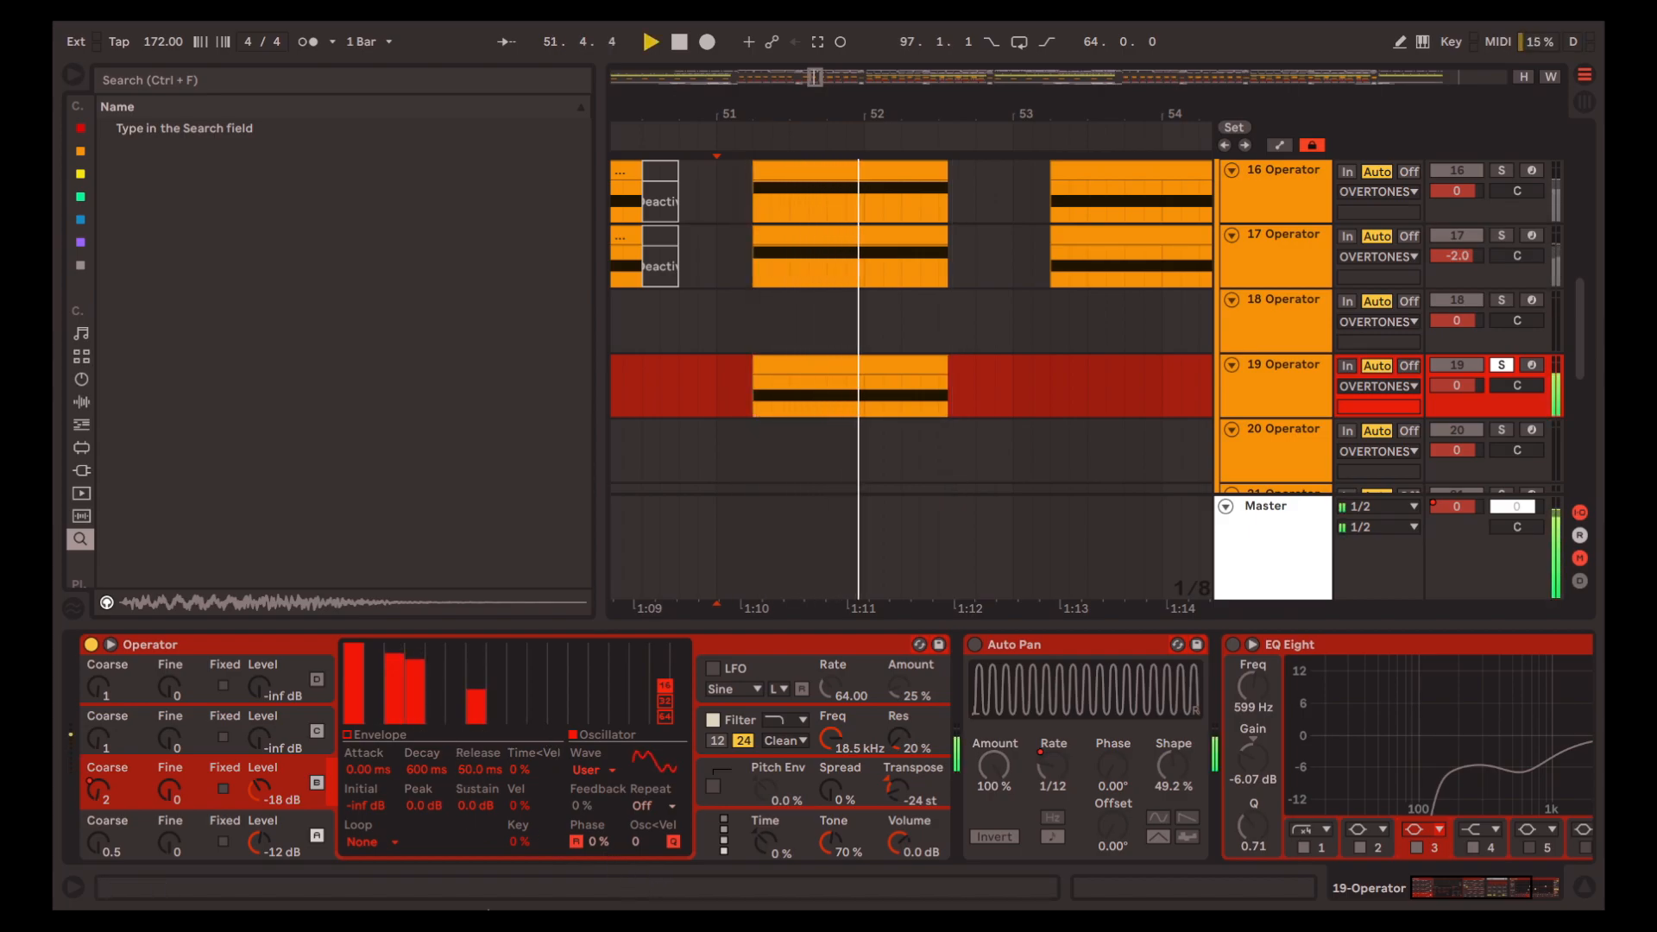
key(space)
Activate Auto Pan on track 19 and play from 51.1.1 together with soloed tracks 16 and 17
scroll(861, 488, right, 1)
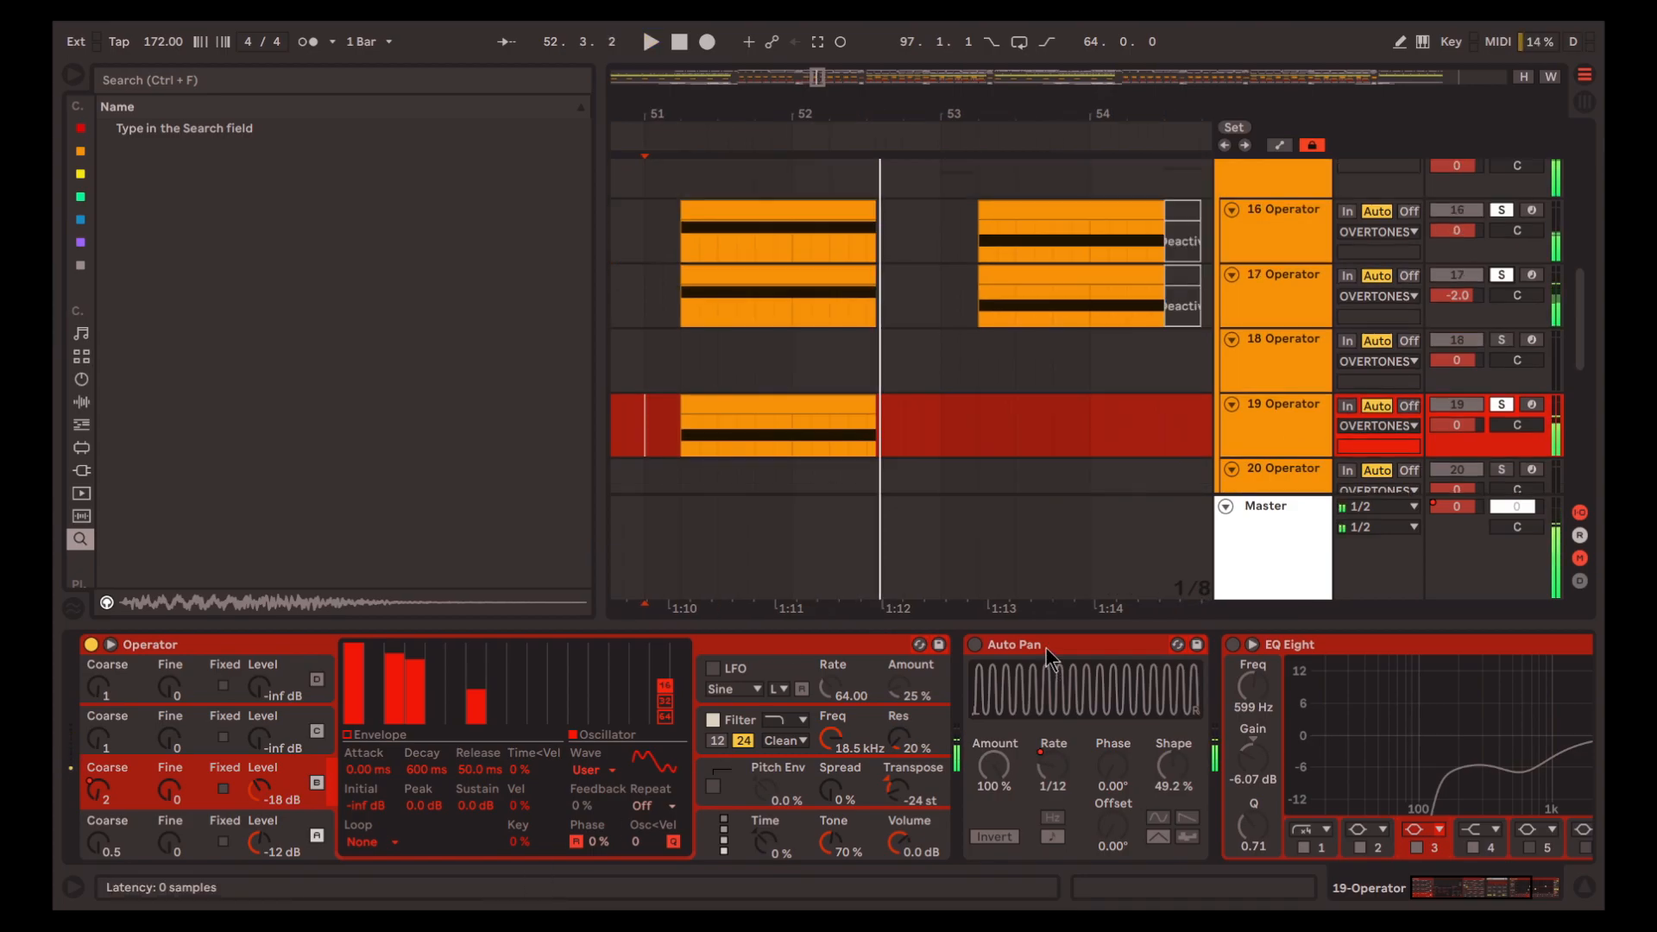
click(1046, 648)
click(974, 645)
key(space)
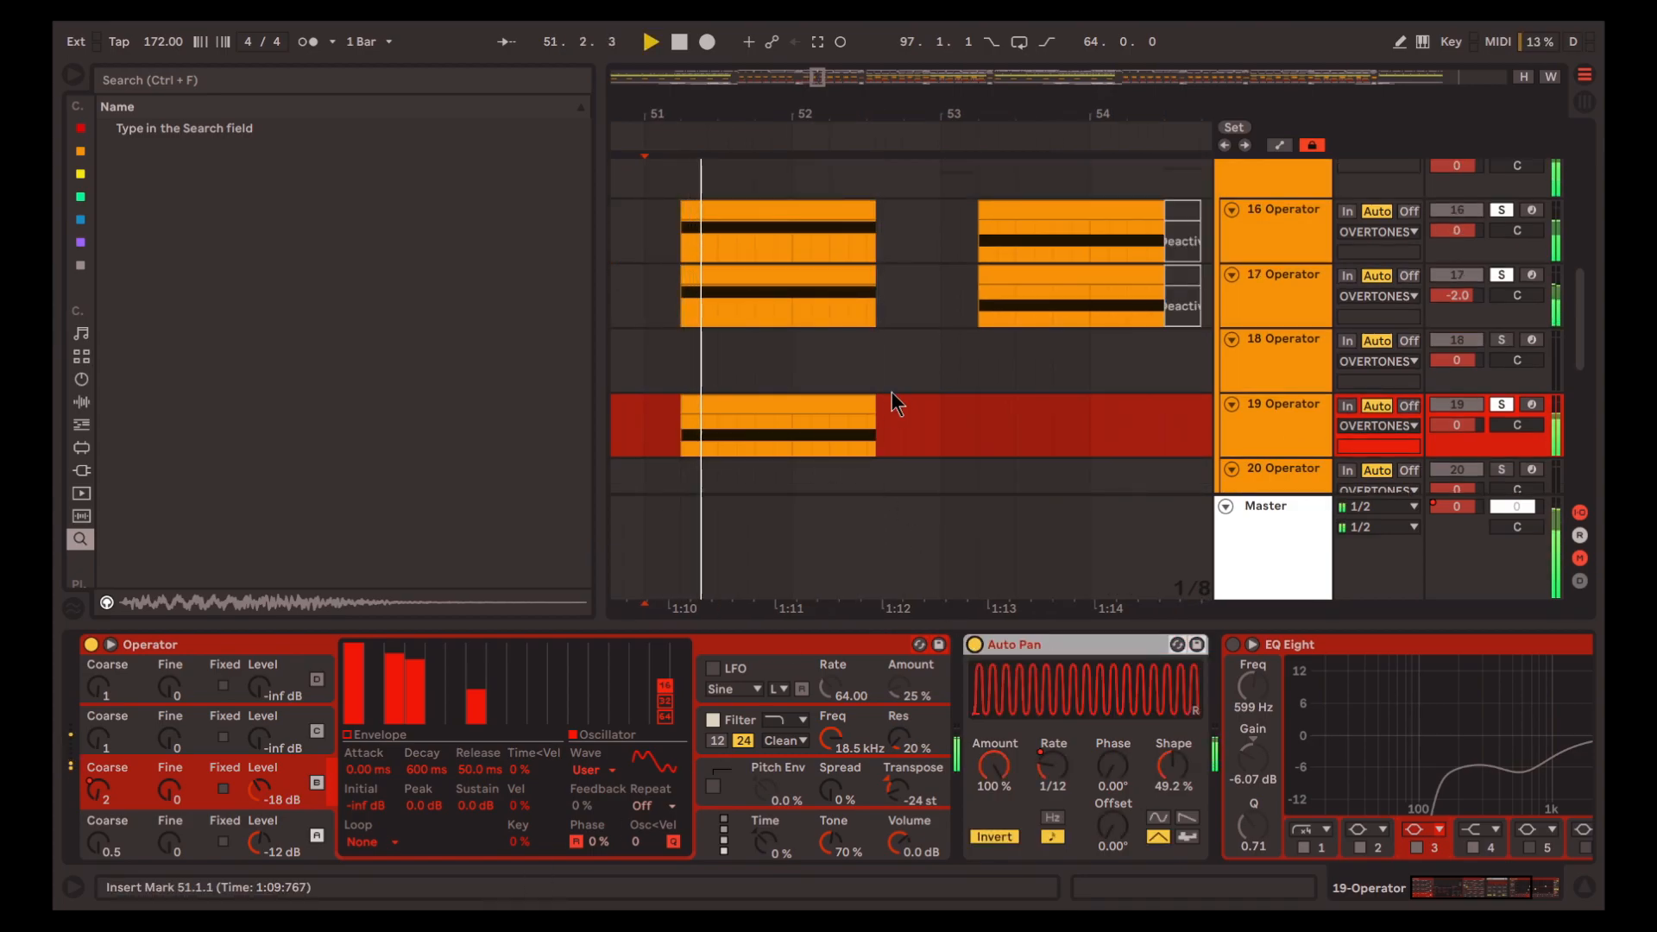
Activate EQ Eight on track 19 and play the result
scroll(1021, 645, right, 4)
key(space)
click(1021, 645)
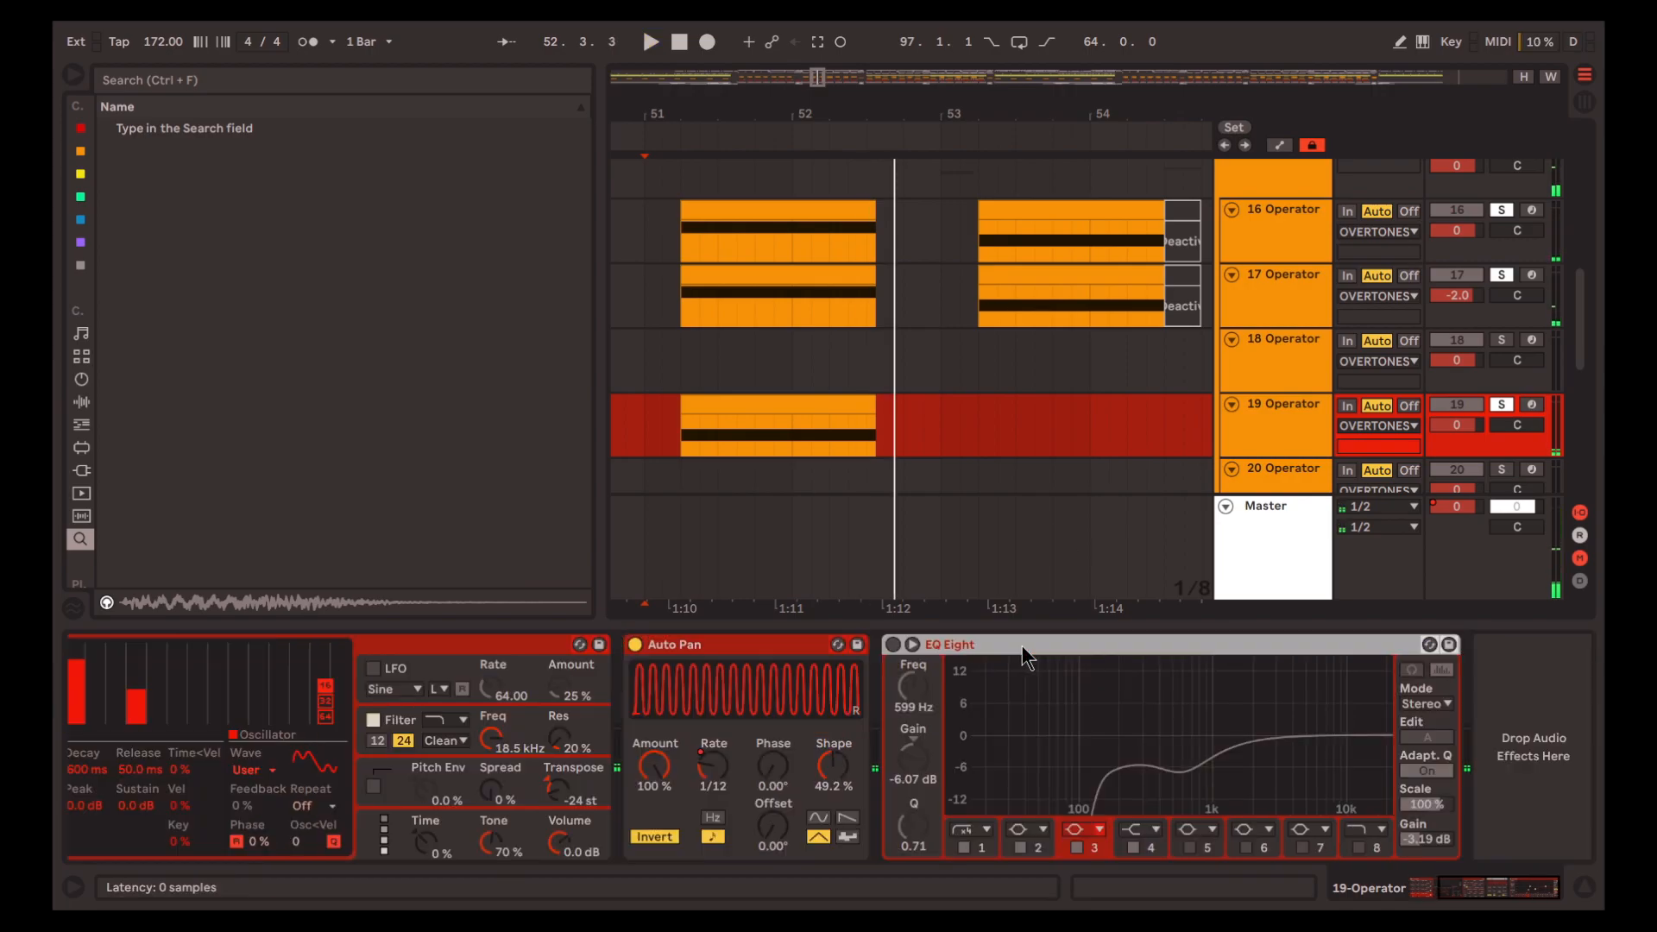
key(0)
key(space)
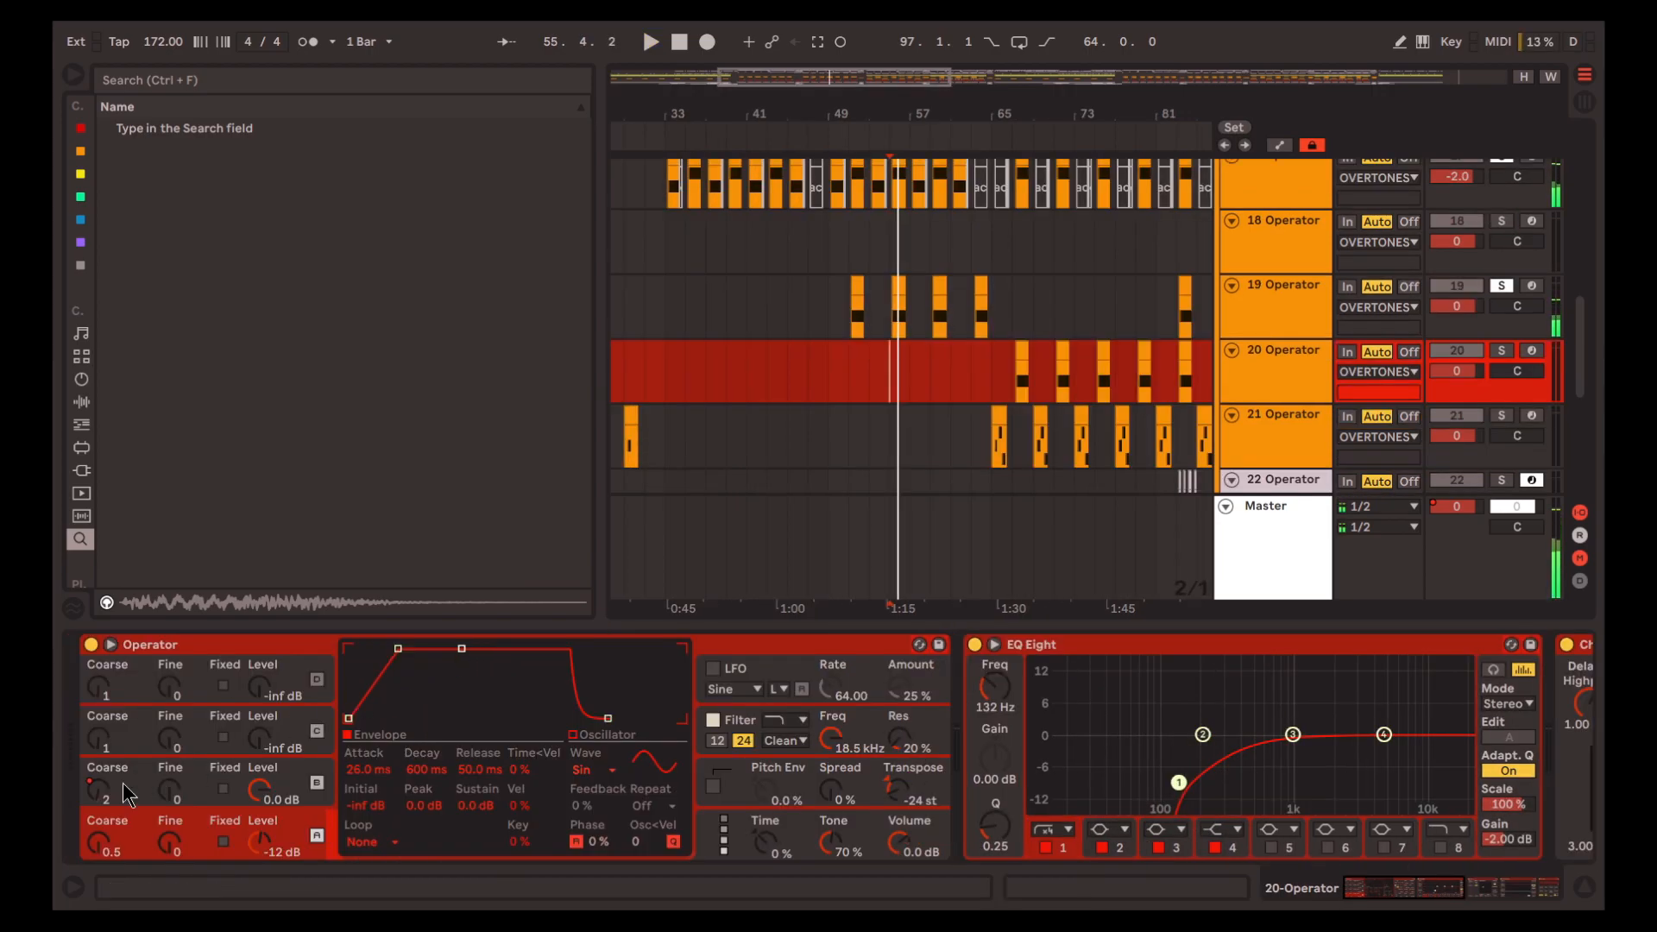
Show the automation of oscillator B's Coarse on track 20, increase track 19's height, and hide the automation lanes again
right_click(102, 794)
click(155, 652)
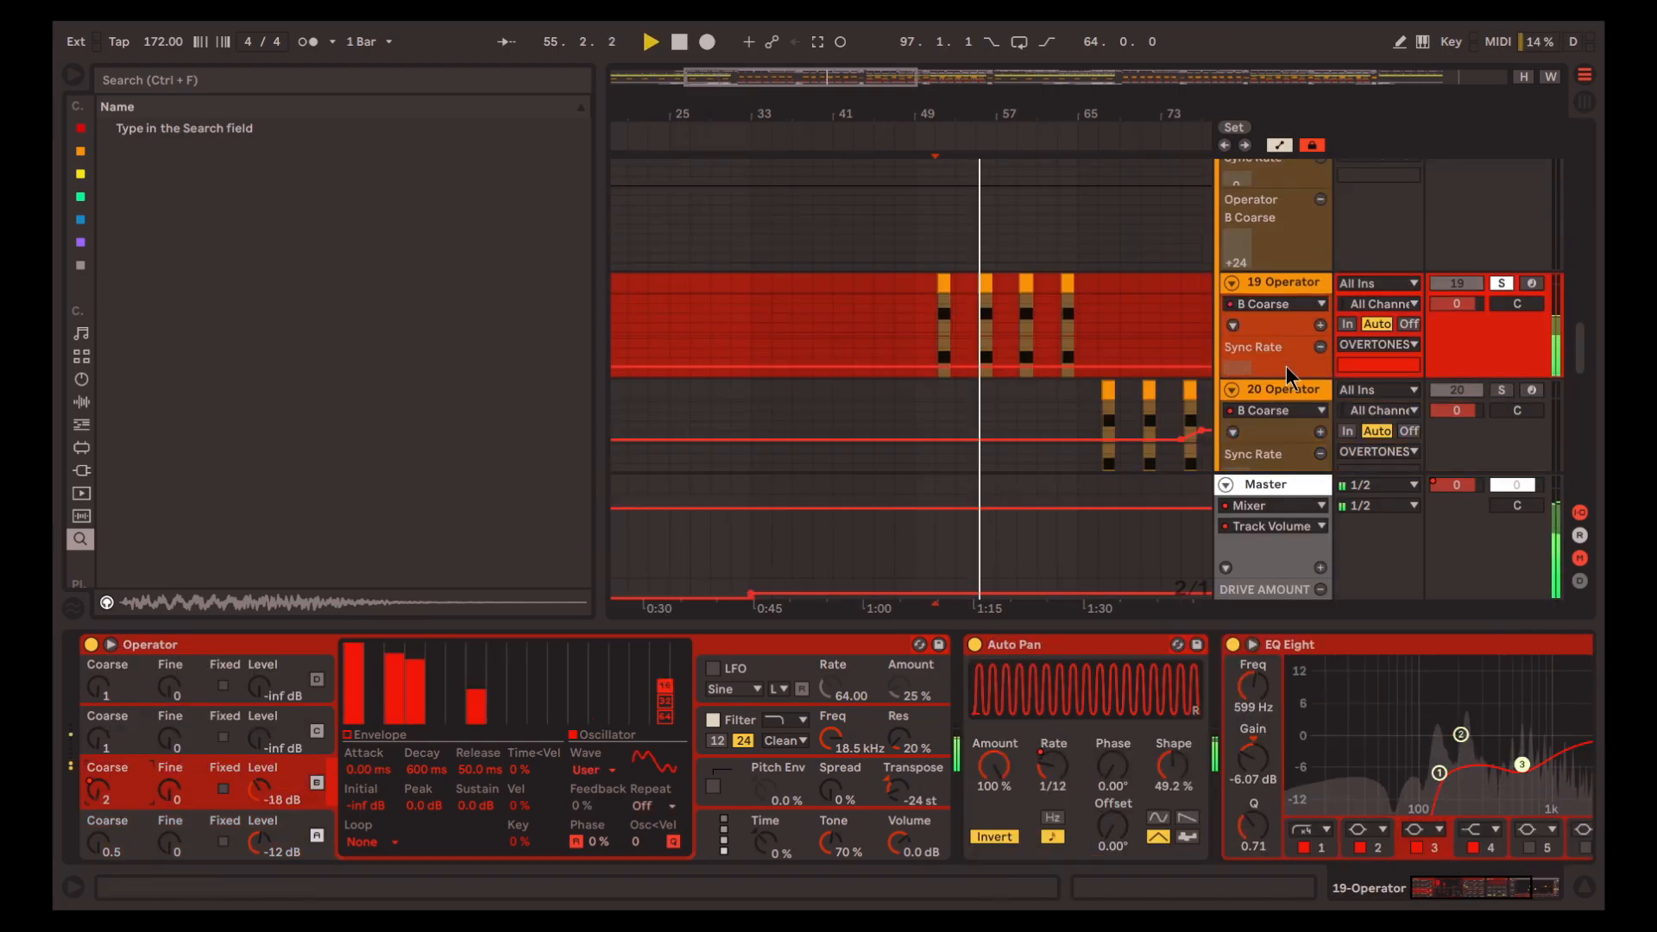
drag(1276, 337, 1275, 459)
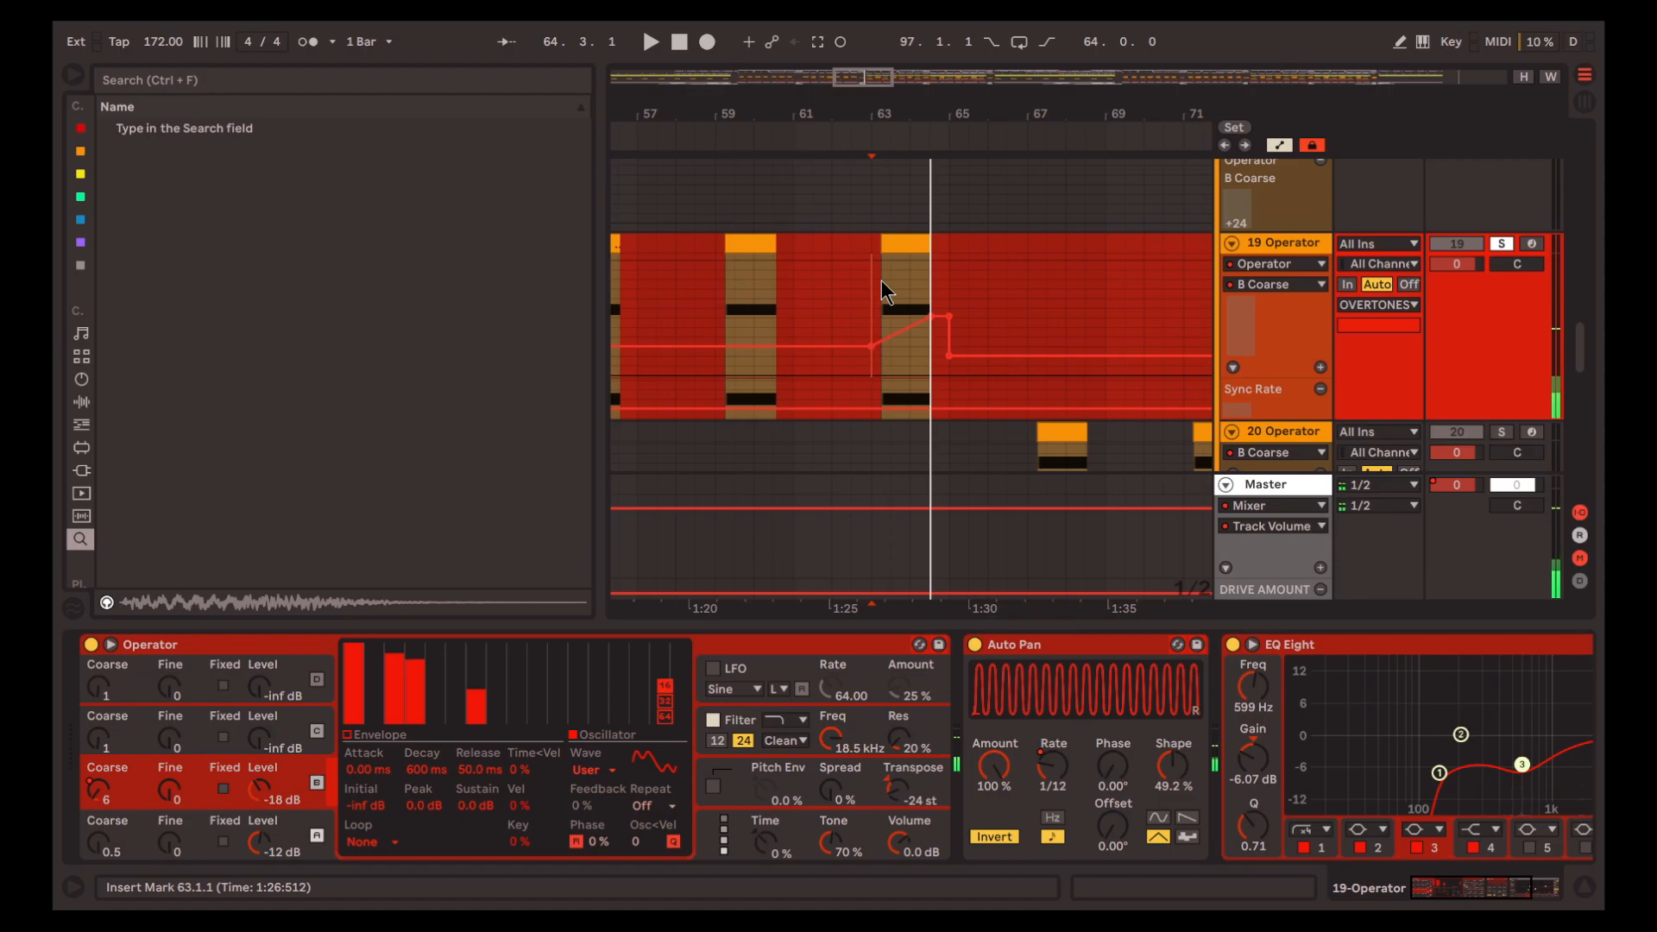
key(a)
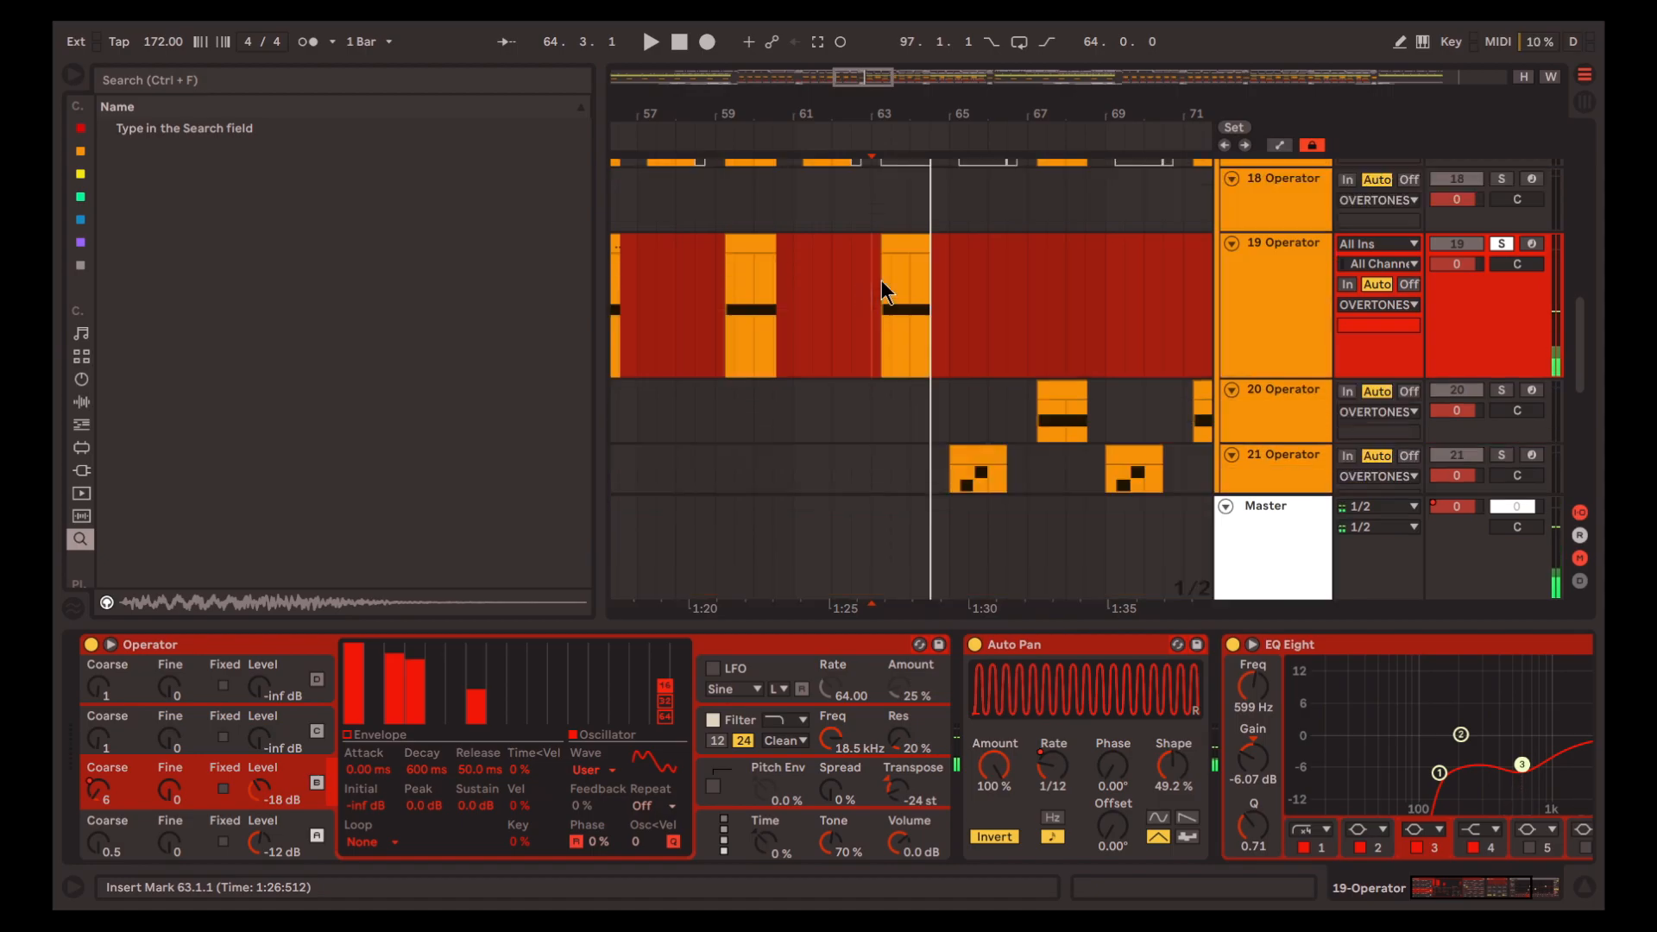
Play the arrangement from 63.1.1 with track 19 unsoloed
key(space)
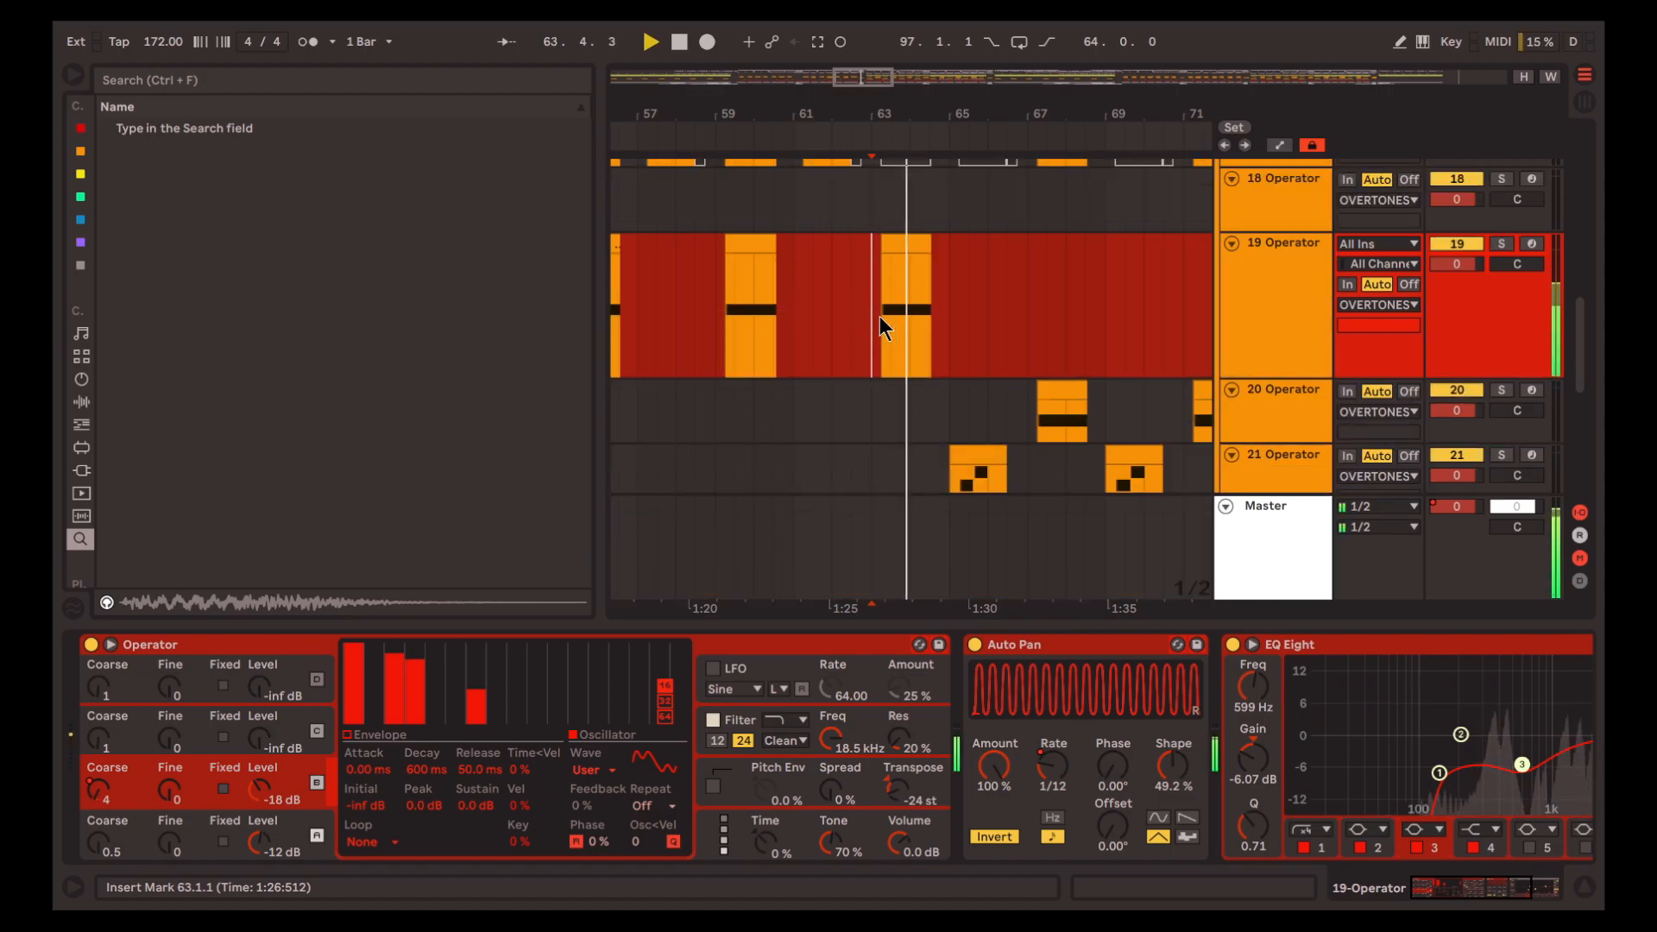
key(space)
scroll(975, 291, up, 1)
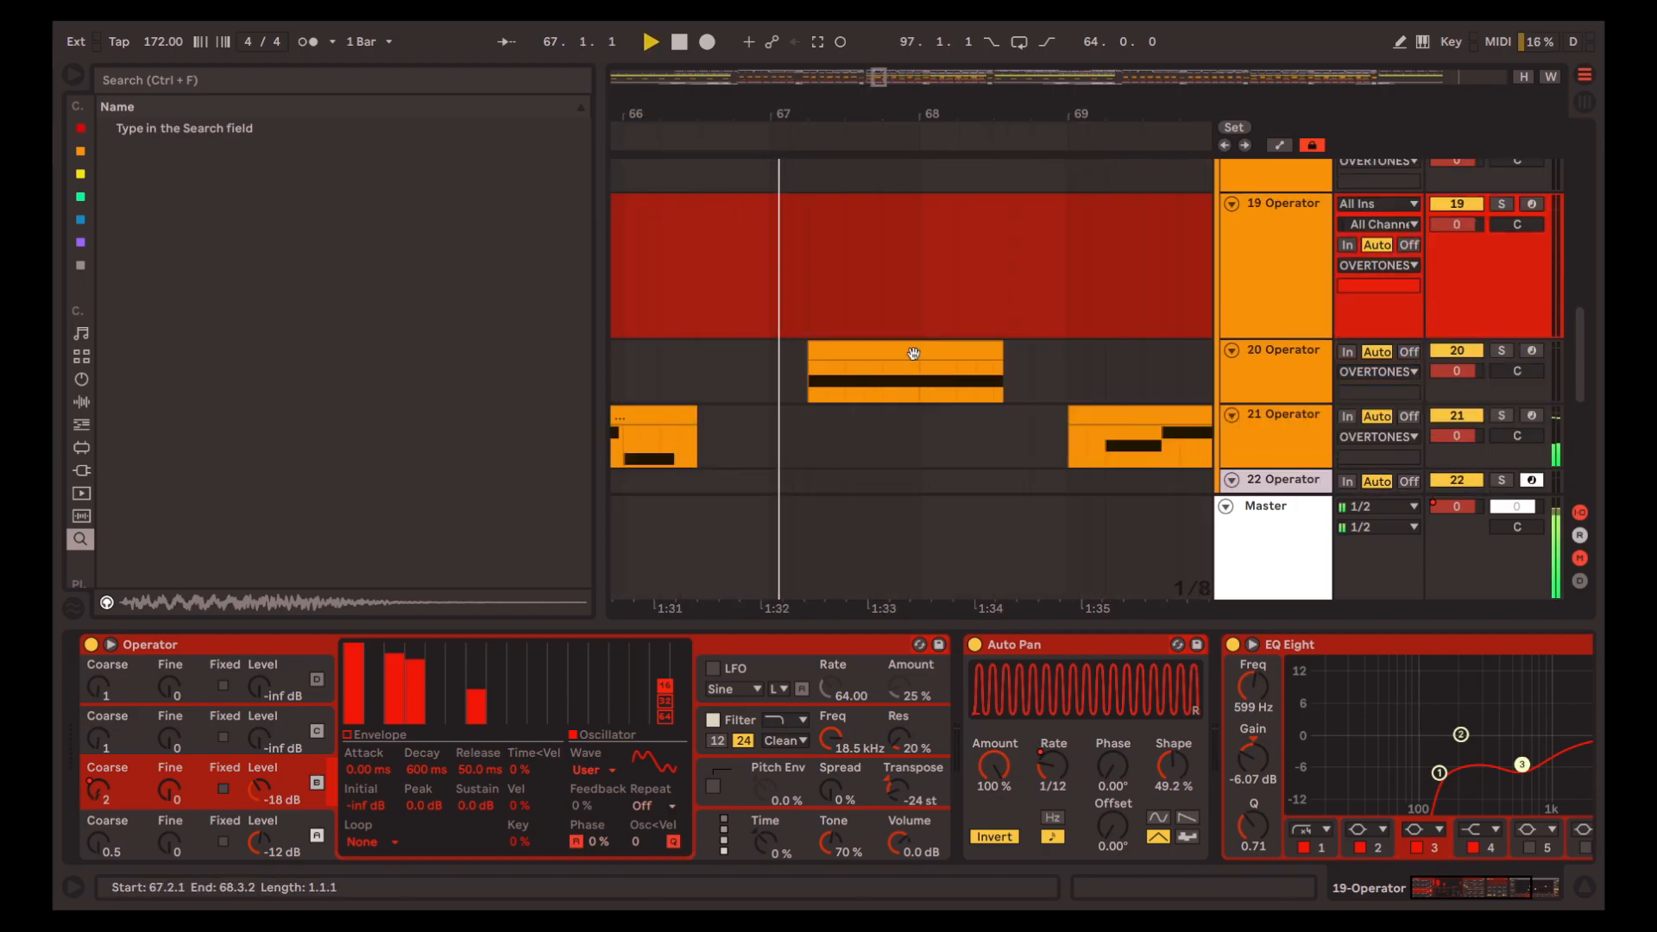
click(912, 351)
Play the full mix over the clip at 67.2.1 and select track 20
scroll(913, 351, down, 3)
scroll(871, 353, right, 2)
scroll(835, 354, up, 3)
scroll(941, 356, down, 3)
key(space)
scroll(947, 358, right, 1)
click(1244, 374)
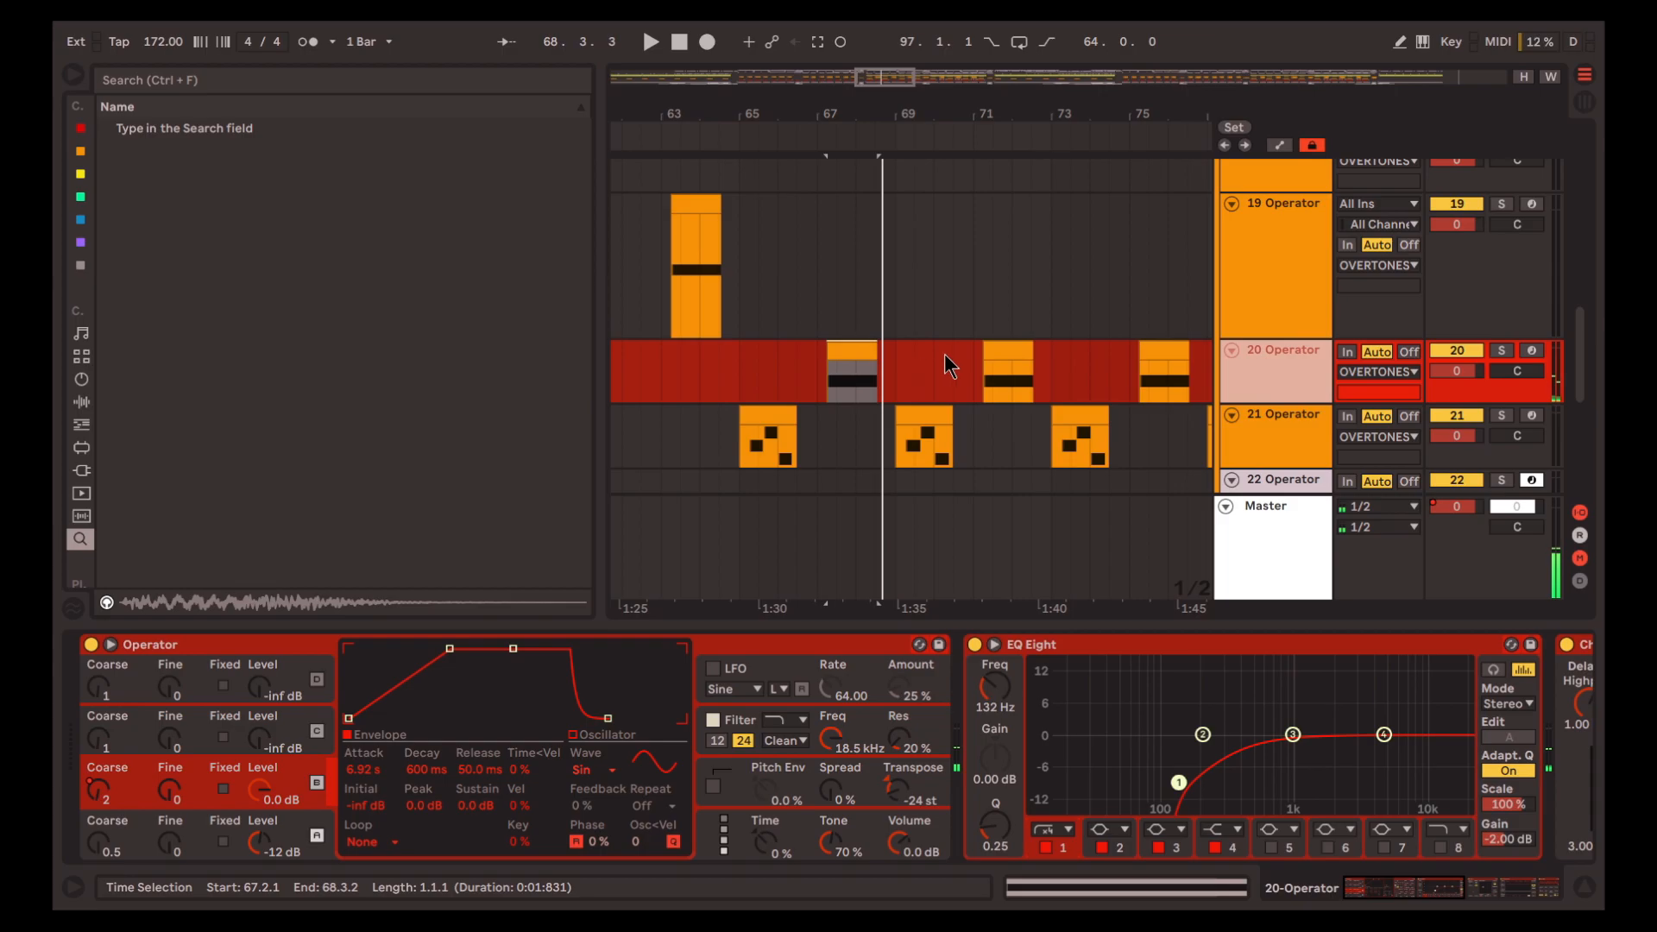
Solo track 20 and play its clip from 67.2.1
scroll(940, 357, down, 1)
click(1502, 310)
key(space)
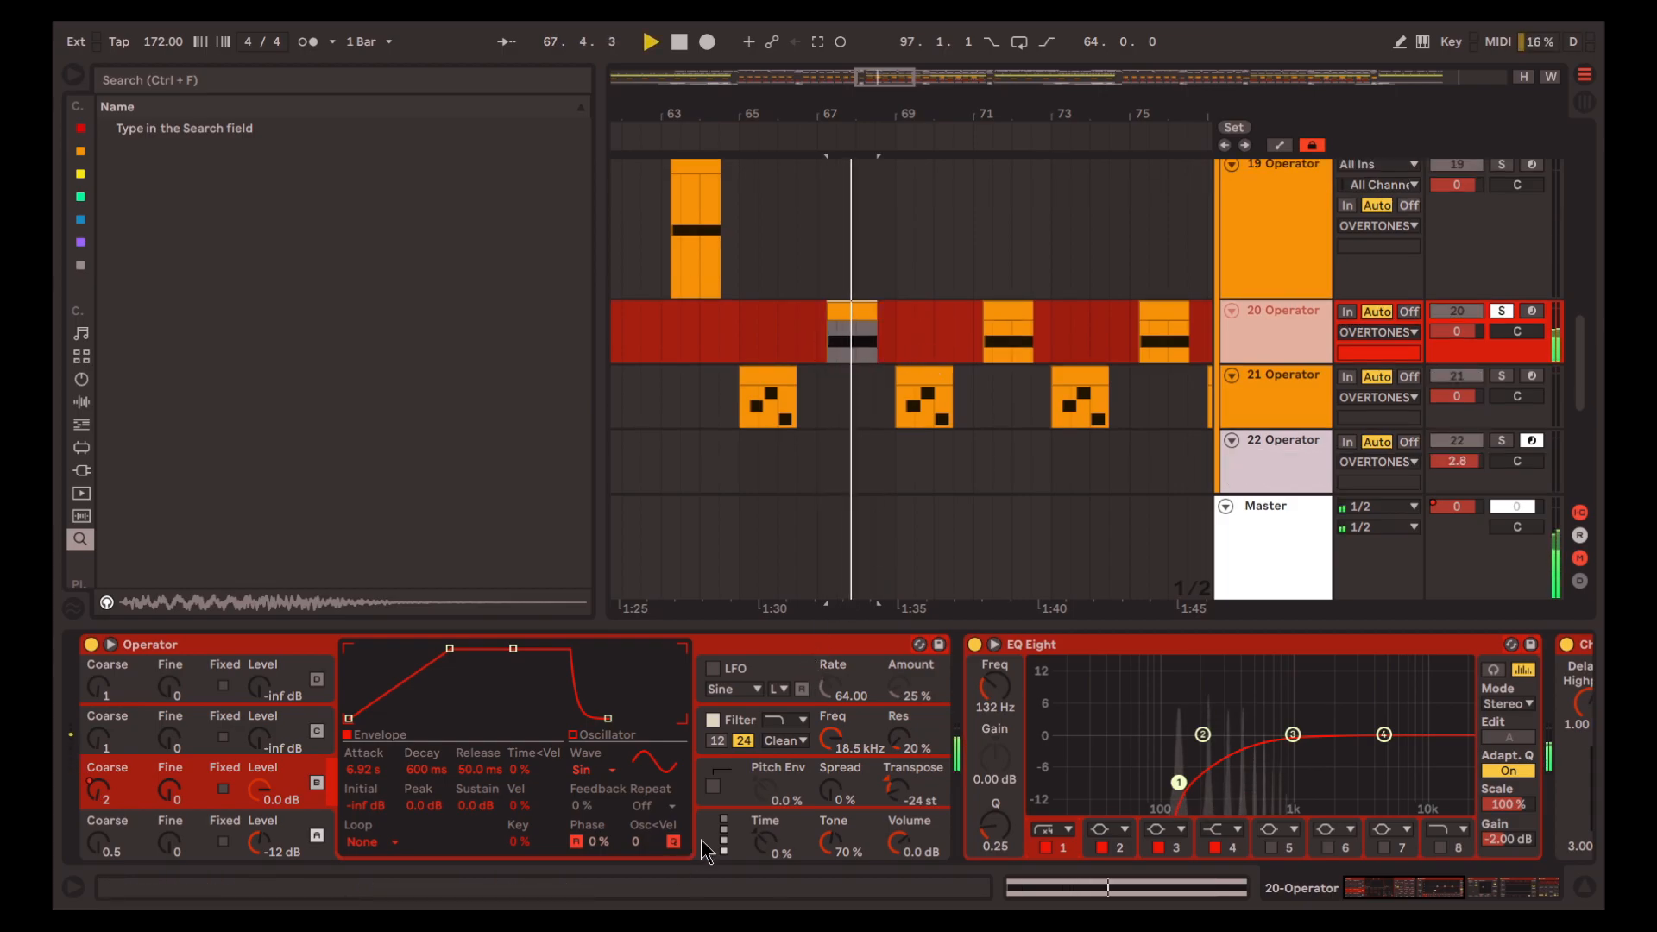
key(space)
Compare track 19's Operator settings with those of track 20
key(Up)
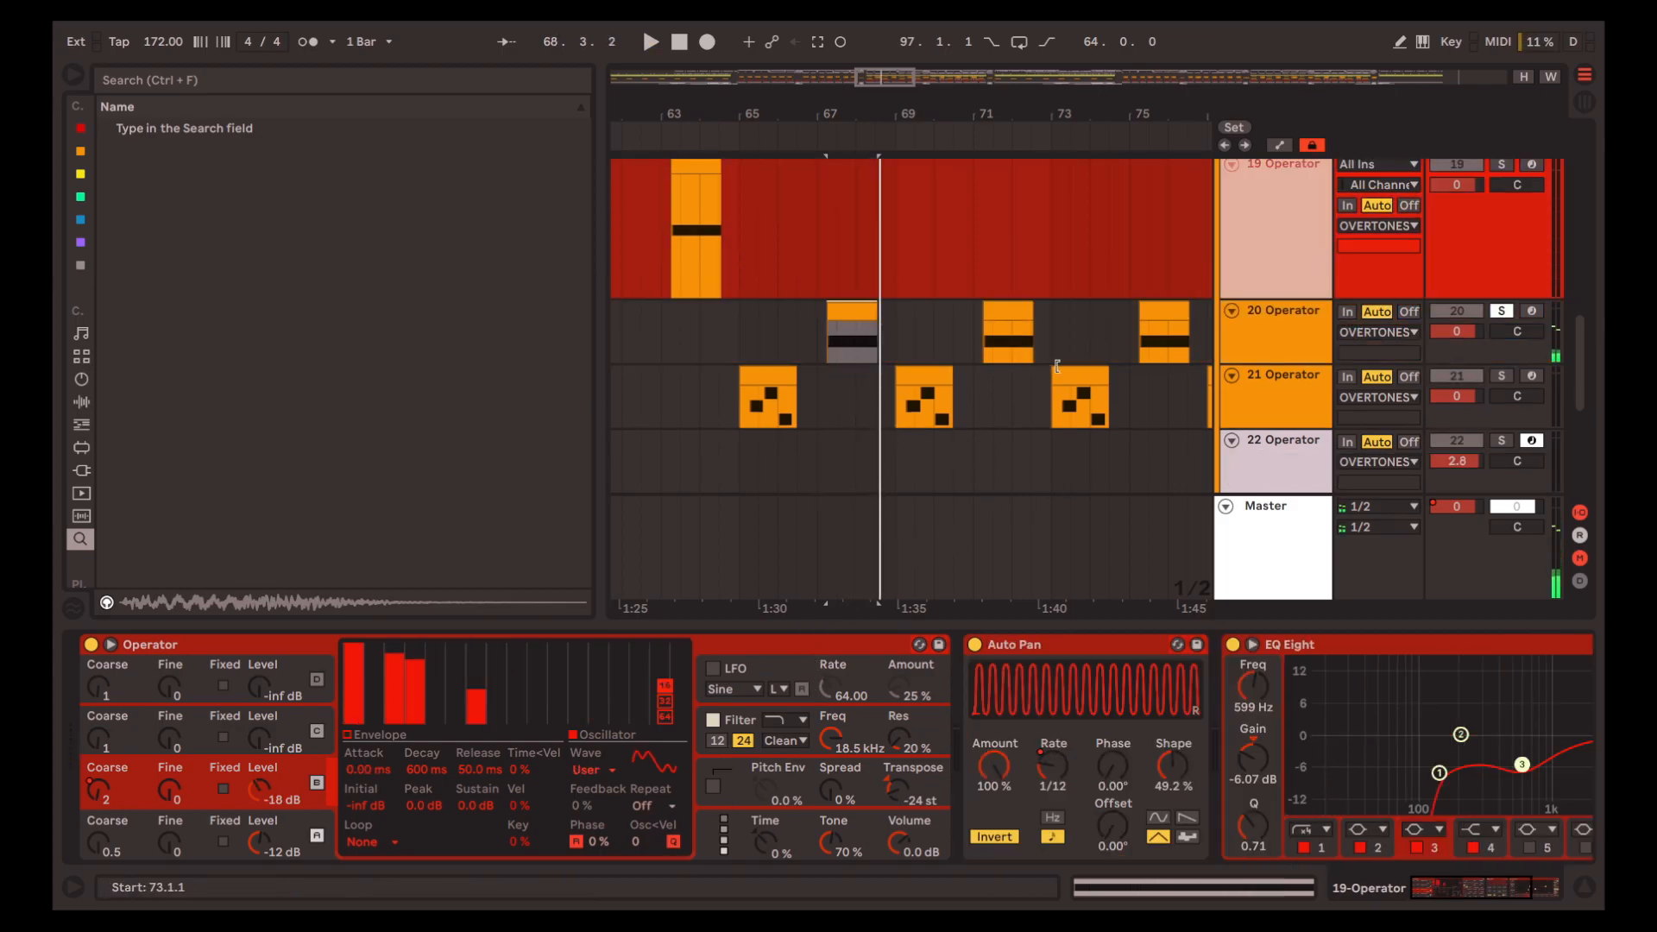
scroll(1198, 318, up, 1)
click(1274, 379)
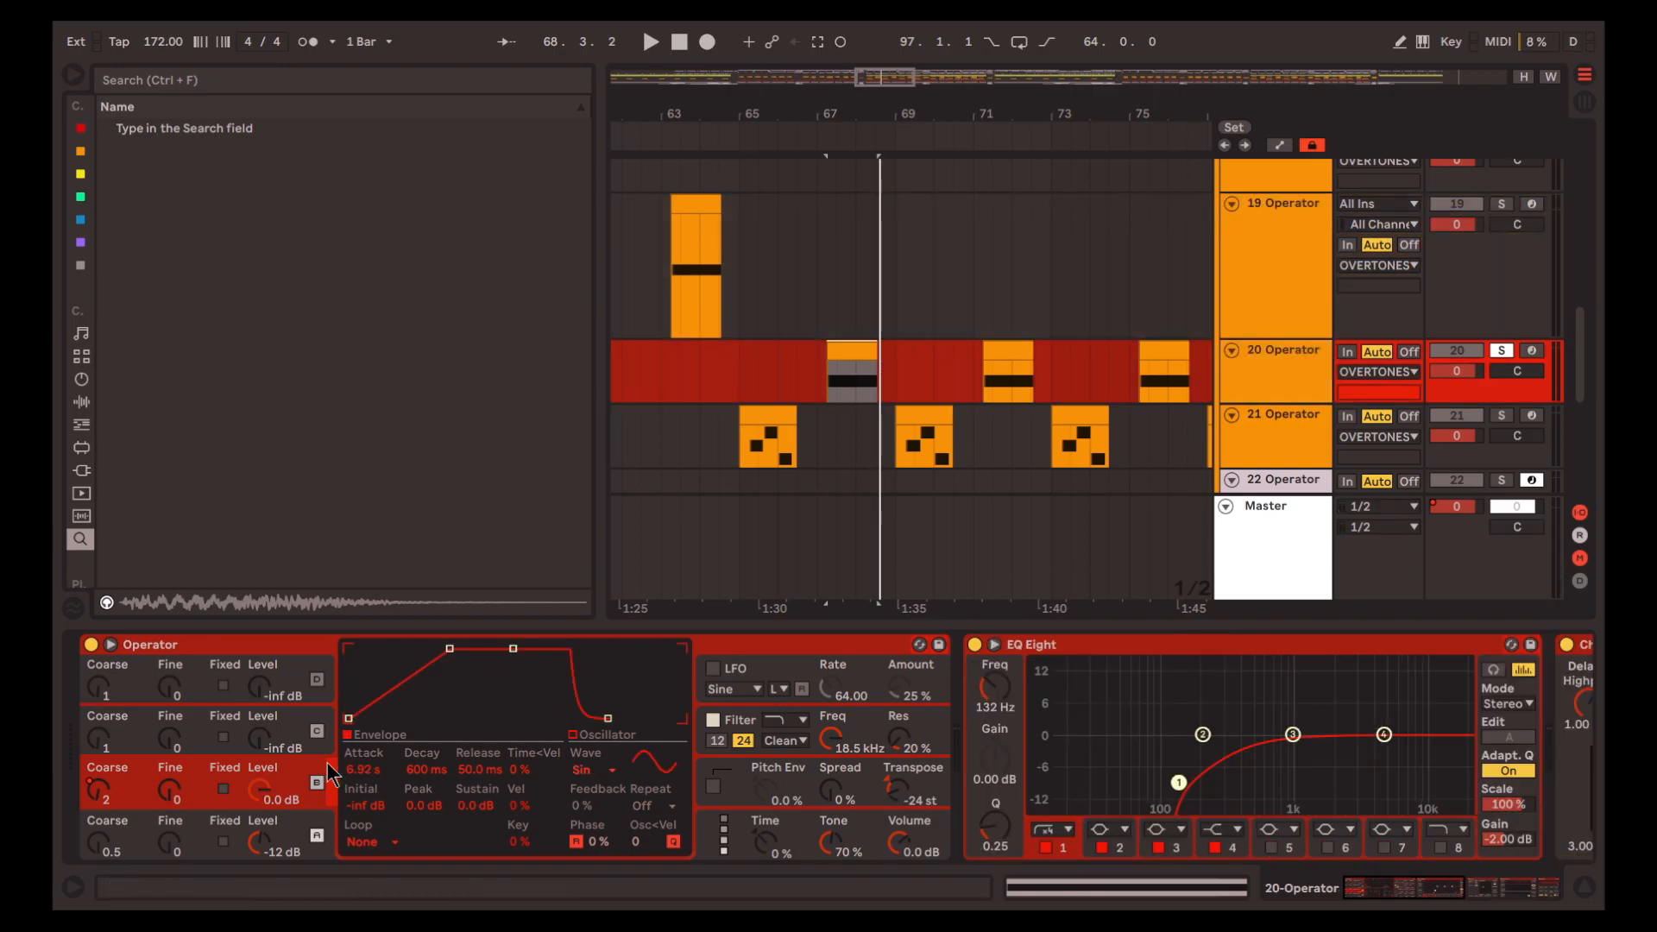
Play soloed track 20 from 67.2.1 while examining its EQ Eight, Chorus, Compressor and Auto Pan
key(space)
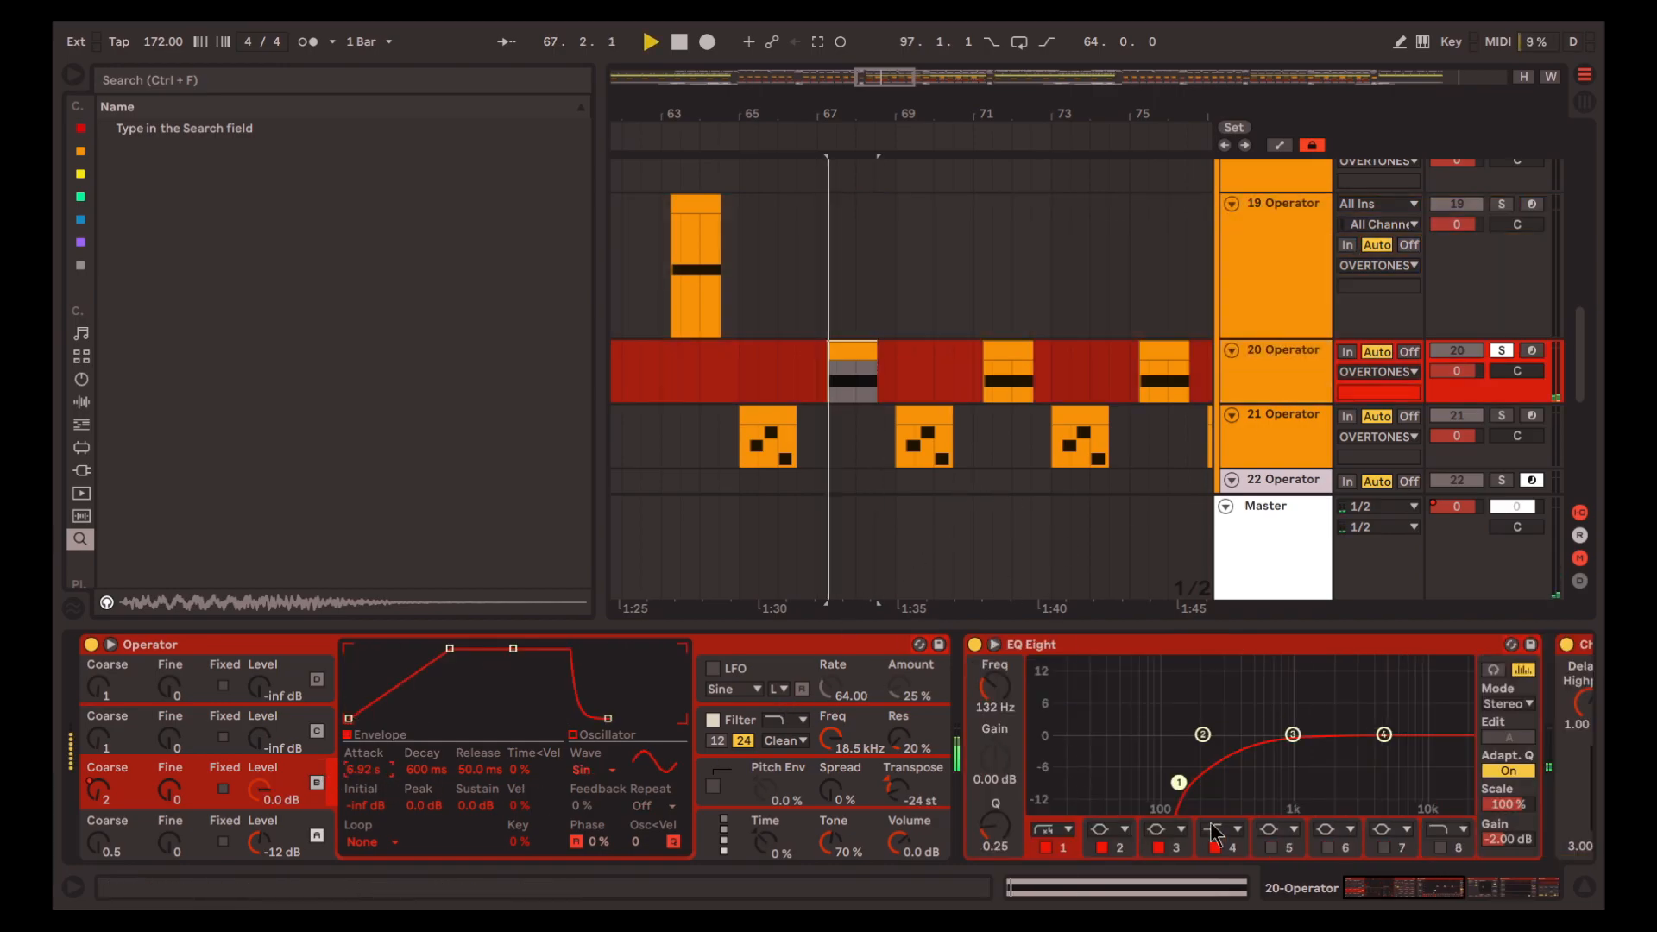
scroll(1247, 798, down, 5)
scroll(1242, 789, down, 5)
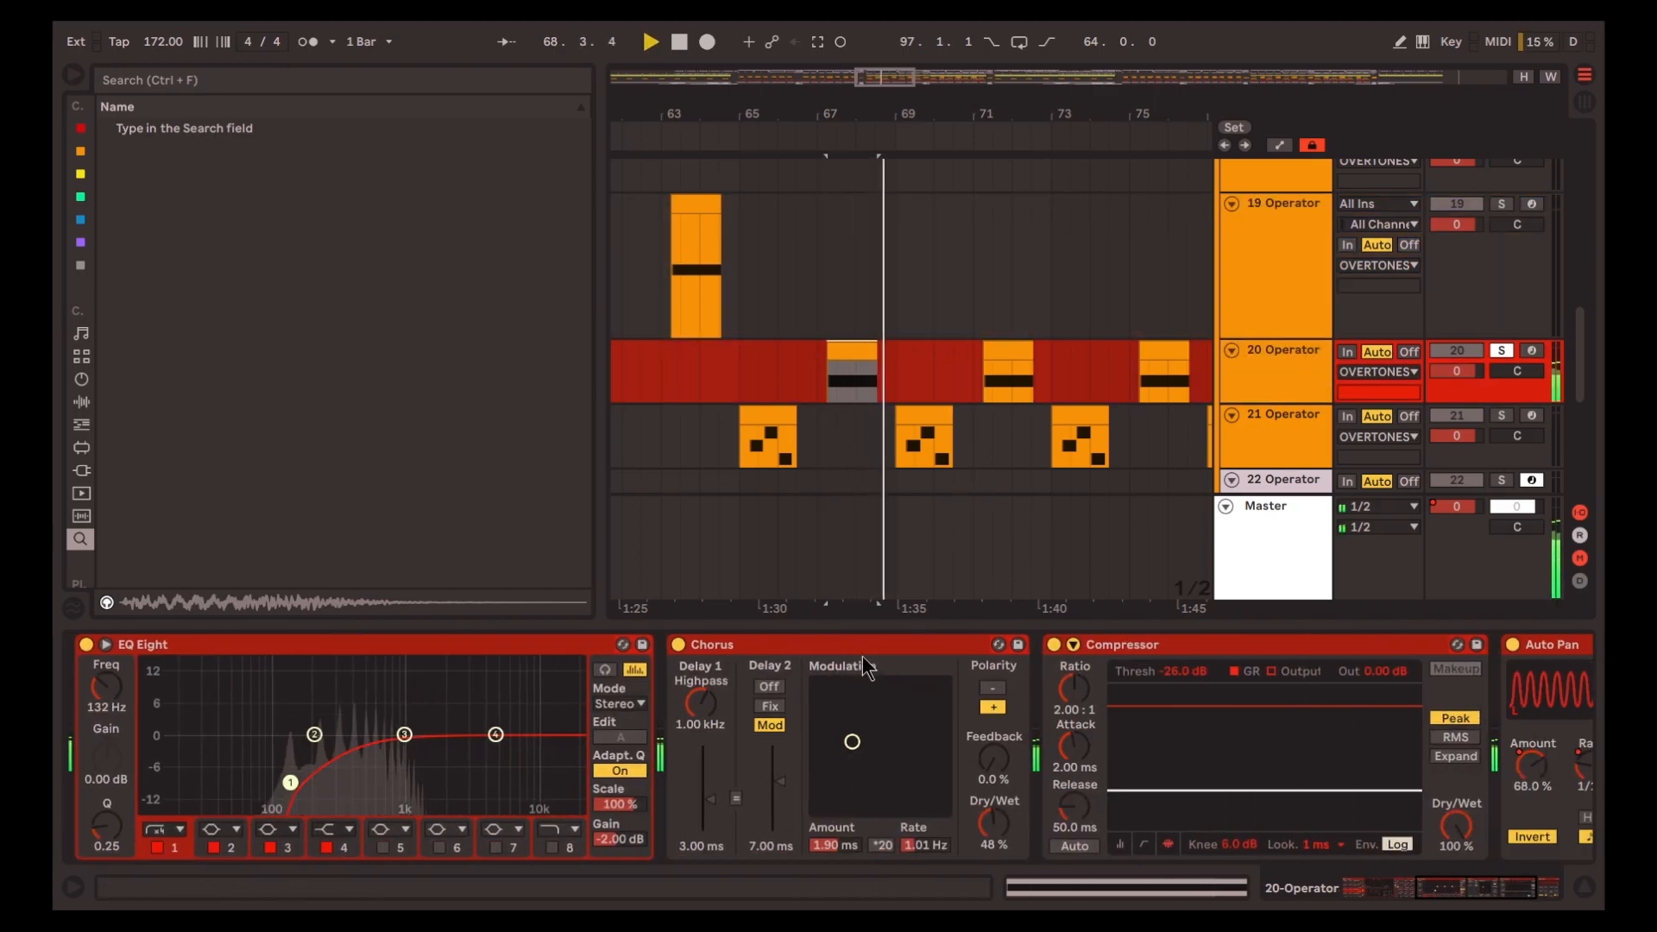
scroll(1018, 722, down, 3)
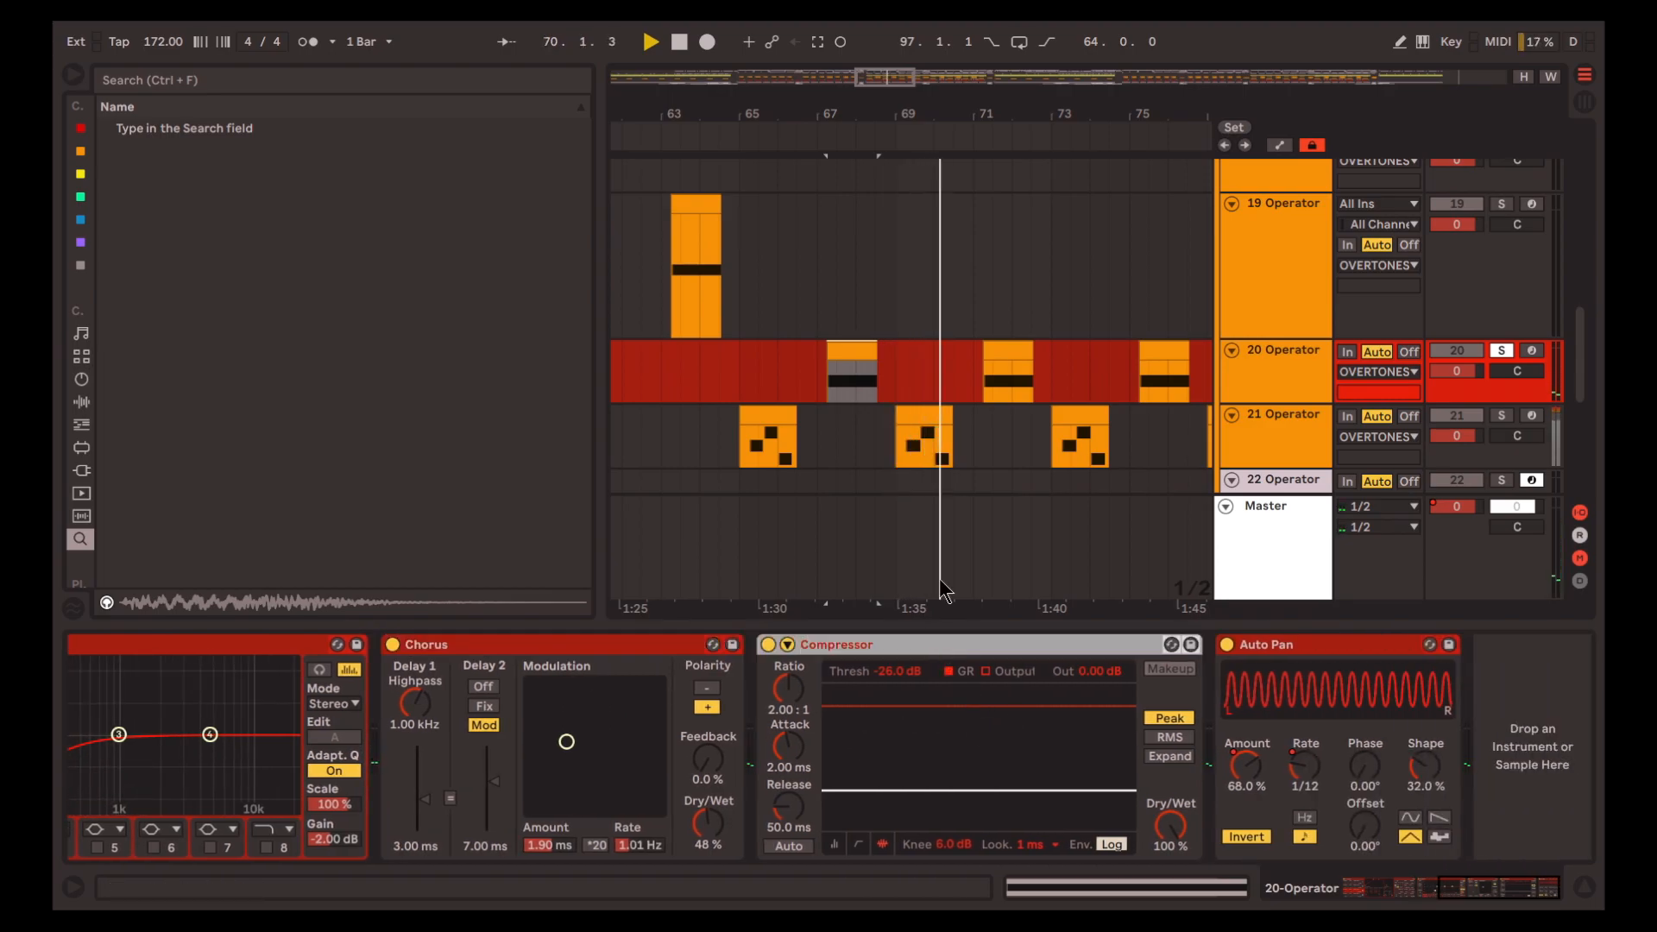
click(942, 428)
key(Delete)
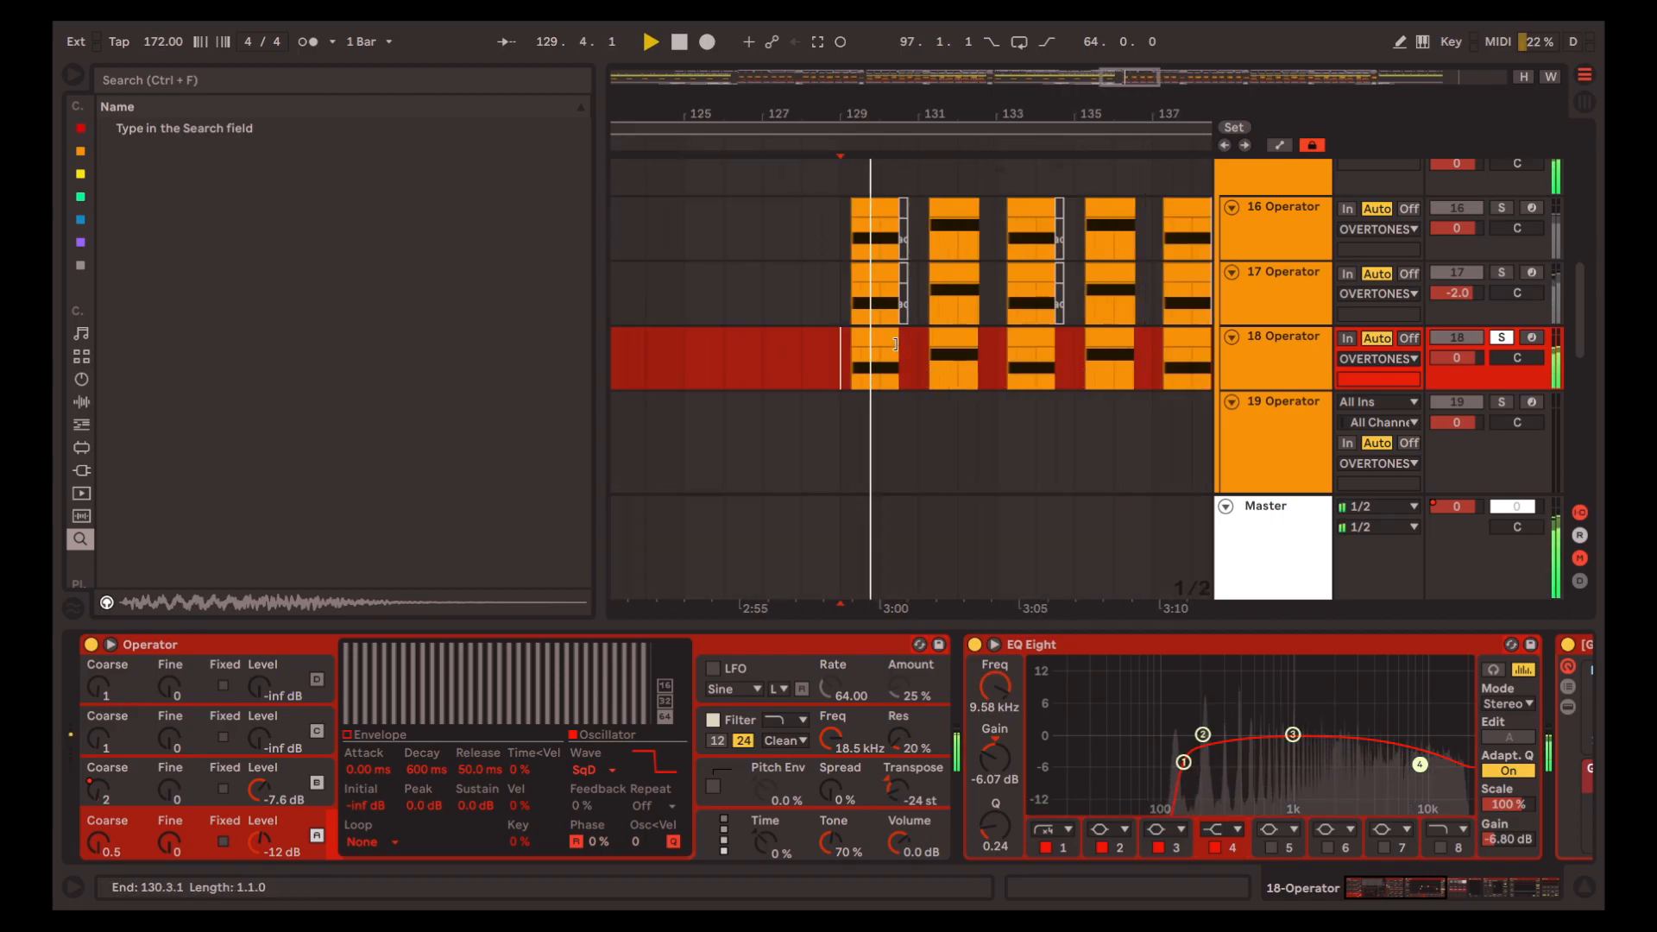
Solo the OVERTONES group and play the section at bar 129, selecting the first clip on track 18
scroll(1261, 274, up, 1)
click(1268, 263)
key(s)
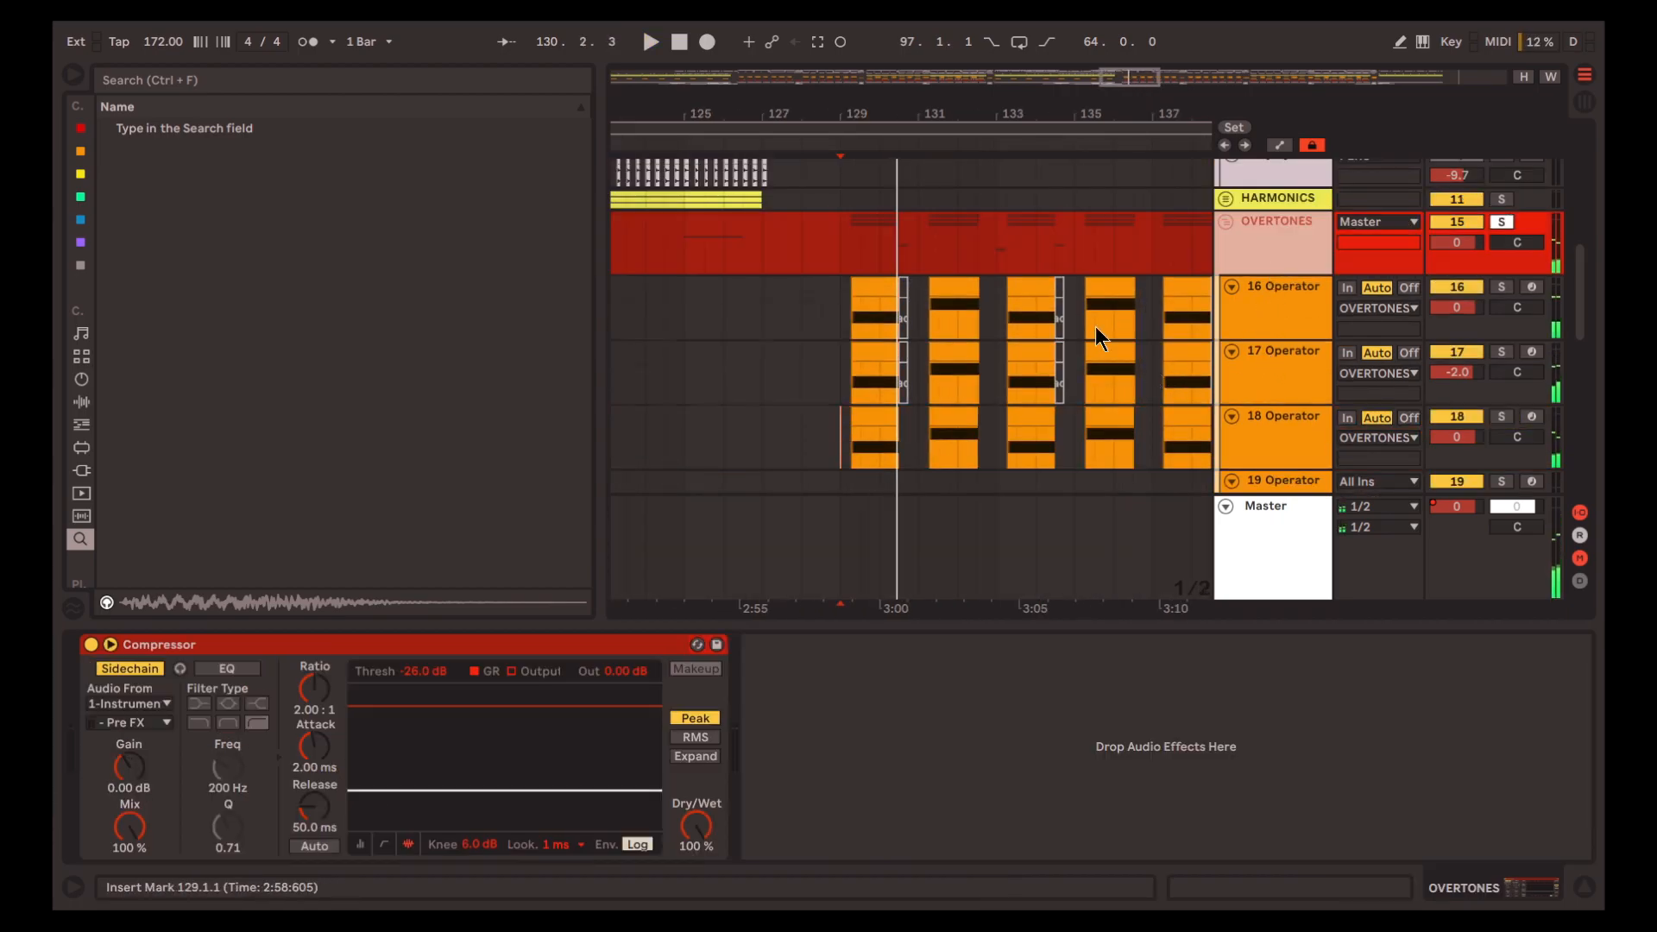
key(space)
scroll(1026, 338, down, 1)
click(874, 346)
scroll(877, 347, up, 3)
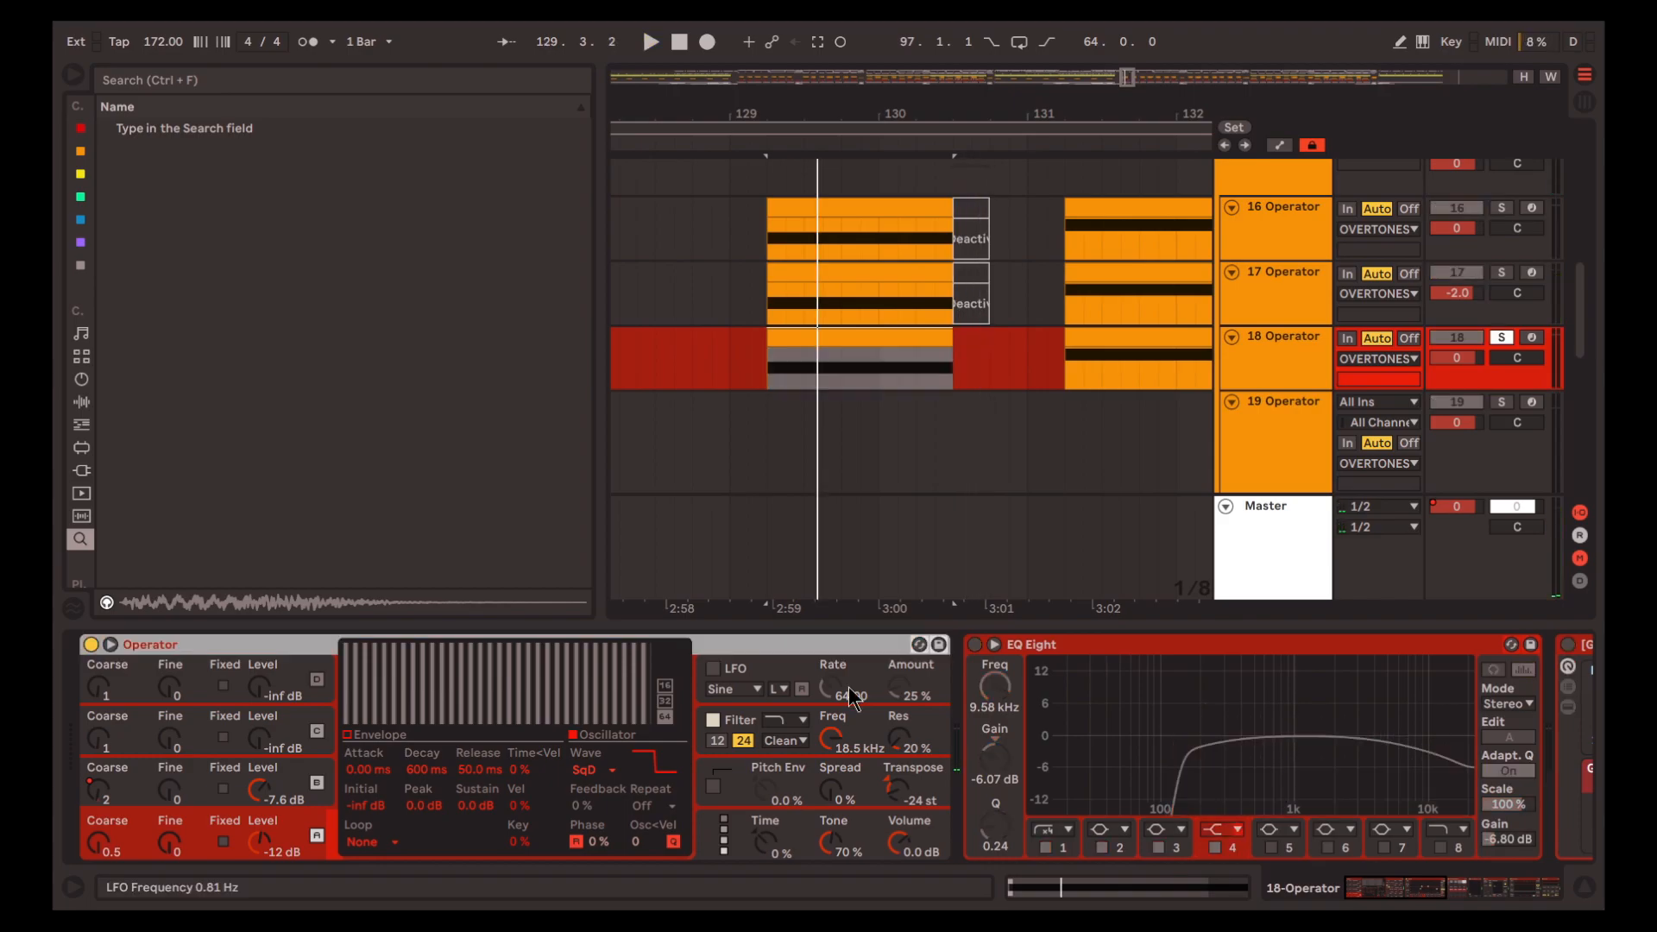
Solo track 18 with only its Operator active and play the dry sound from 129.2.1
key(space)
key(space)
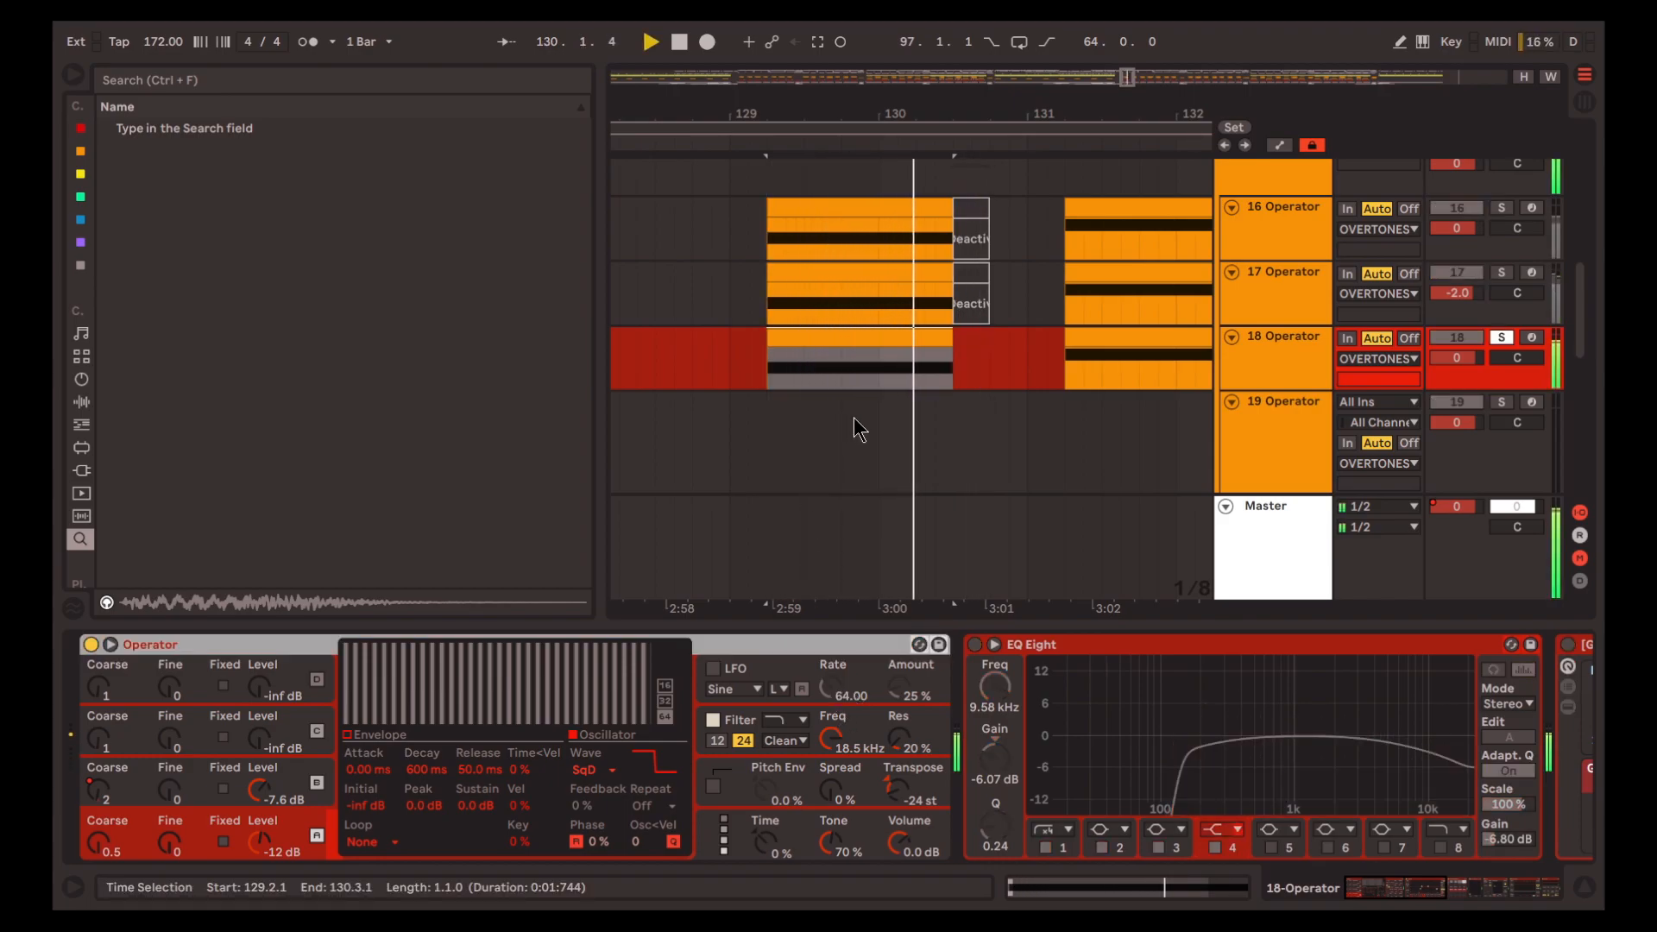
key(space)
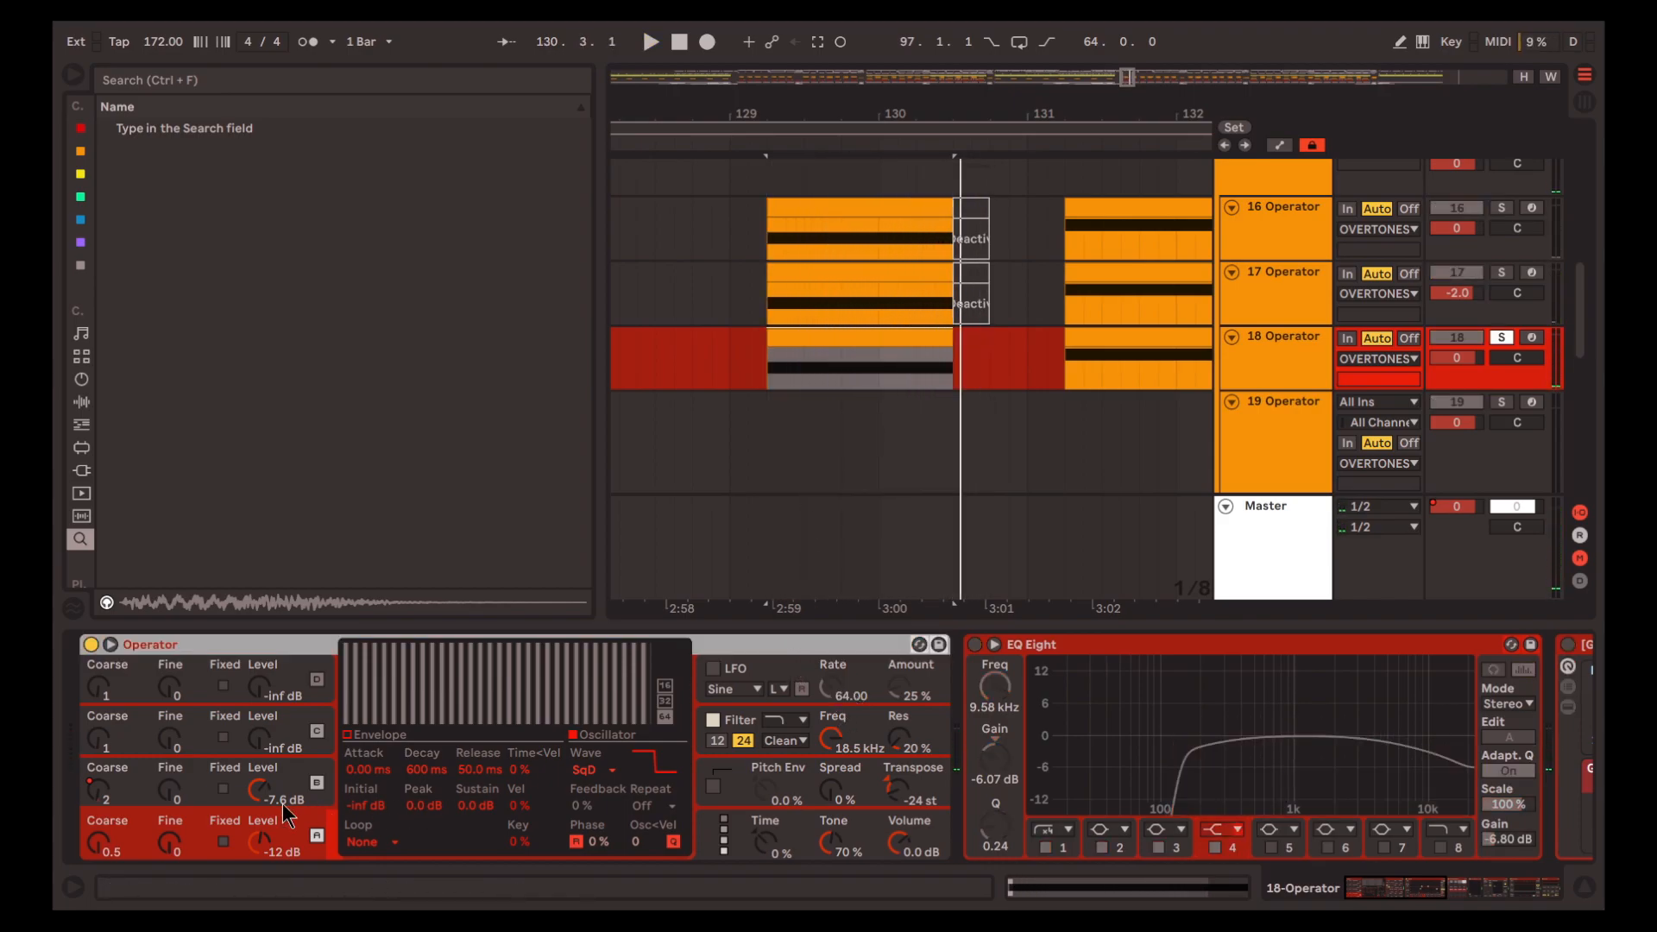
Examine oscillators A and B in track 18's Operator, switch B off, and play oscillator A alone
click(331, 774)
click(335, 835)
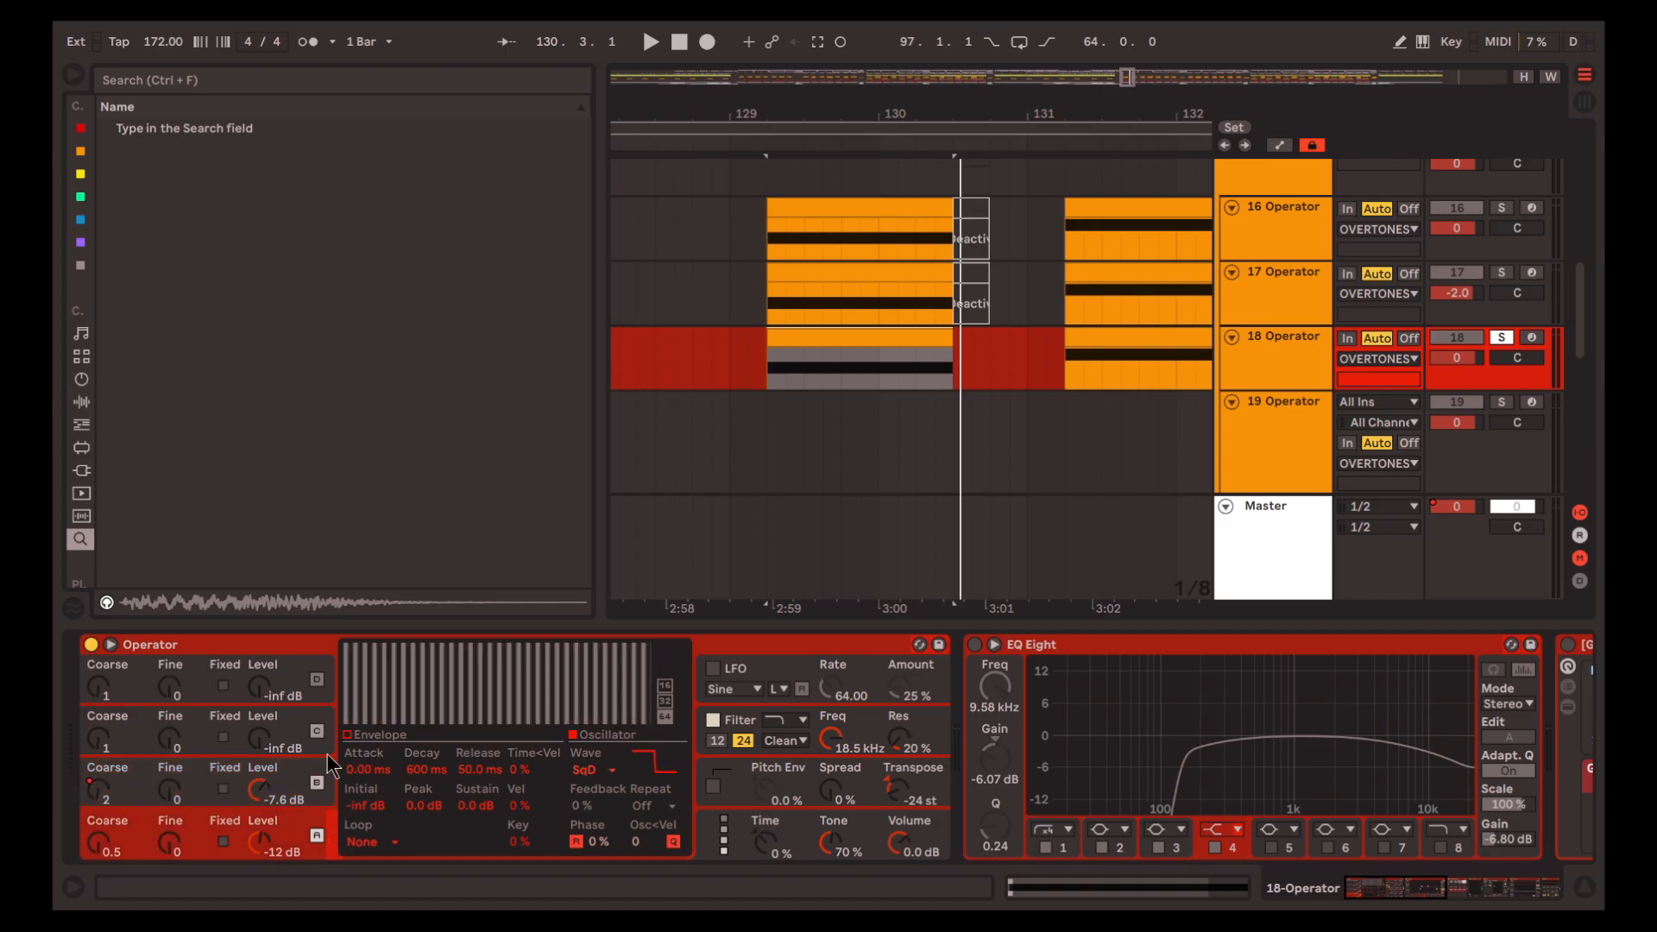
click(326, 794)
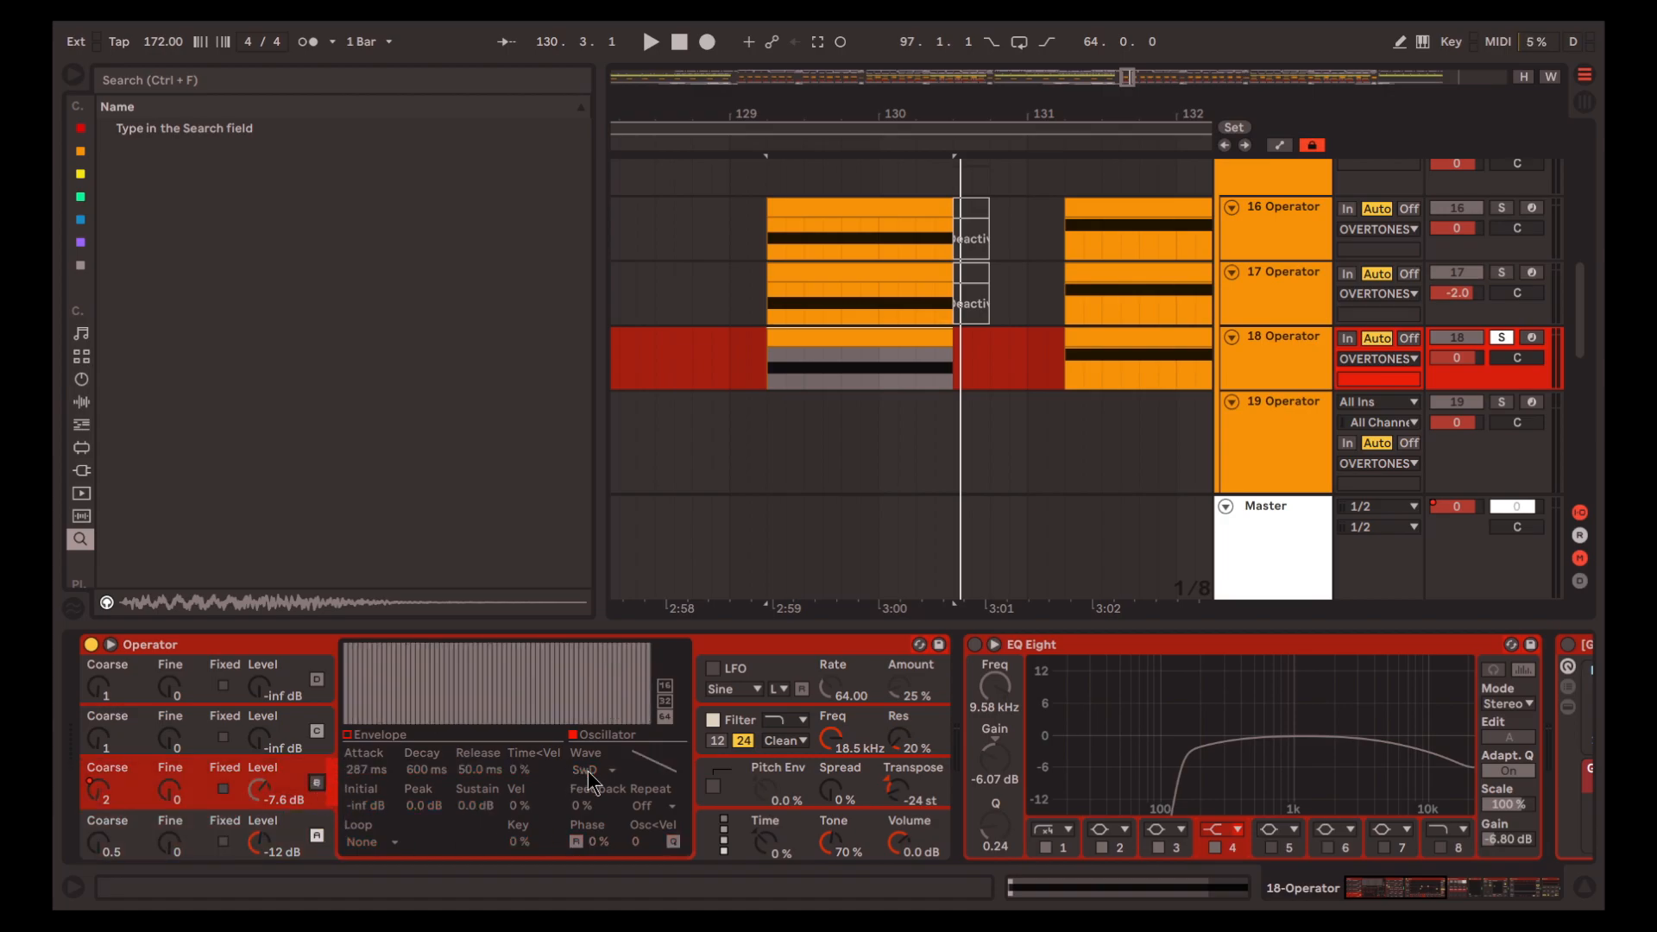
click(329, 820)
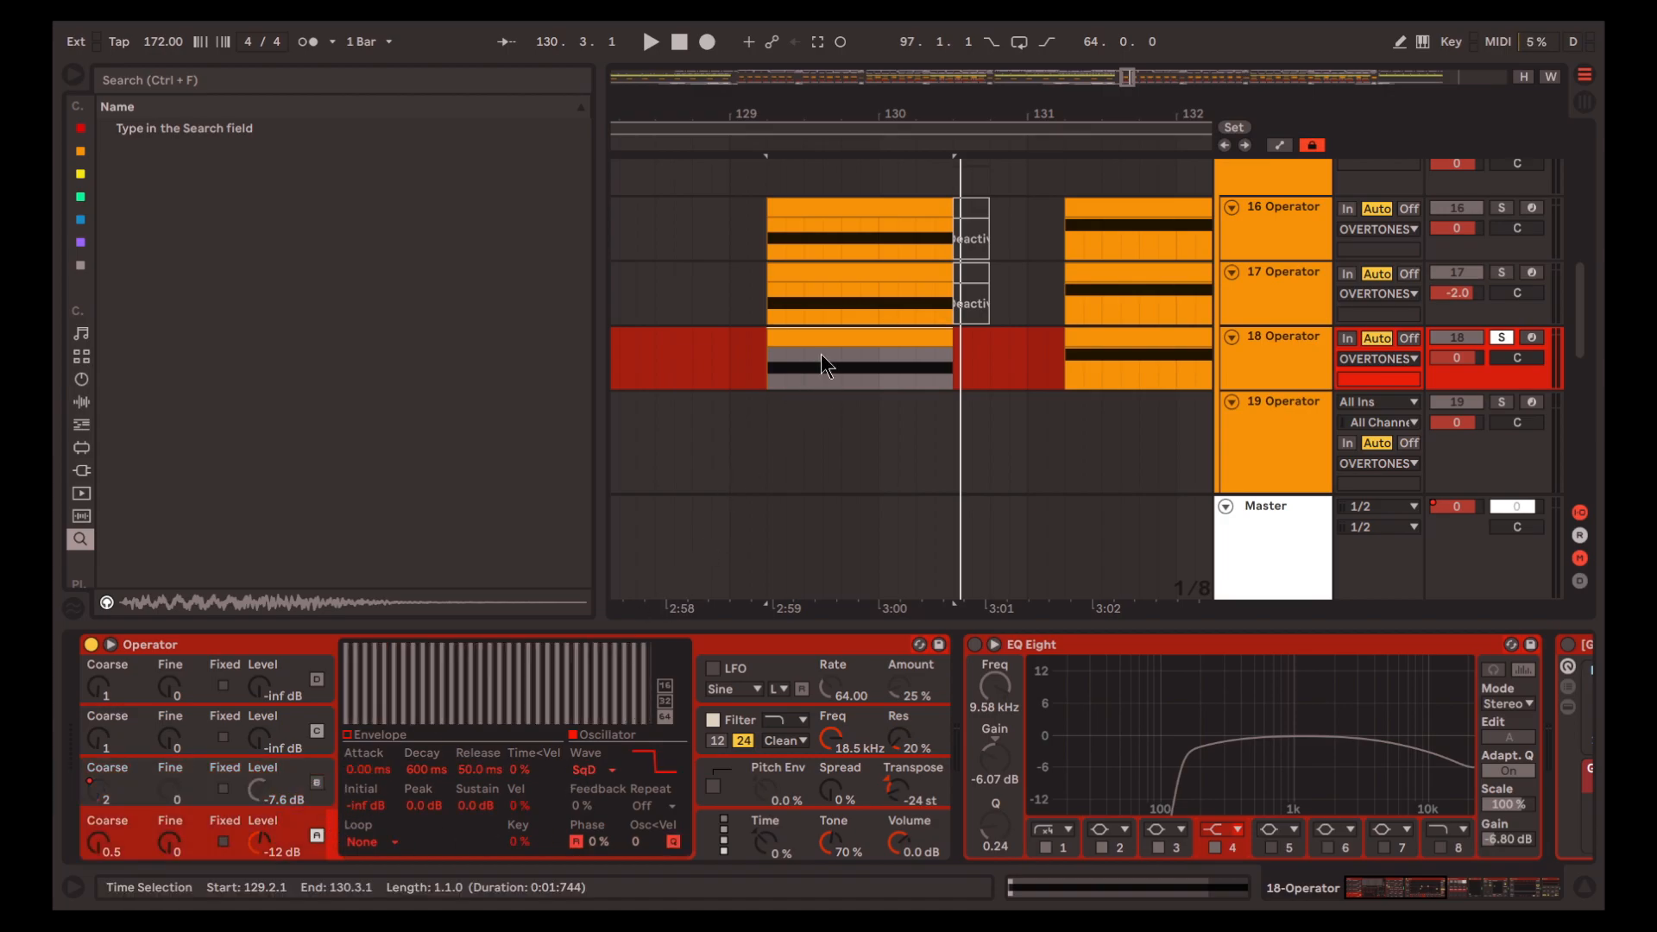
key(space)
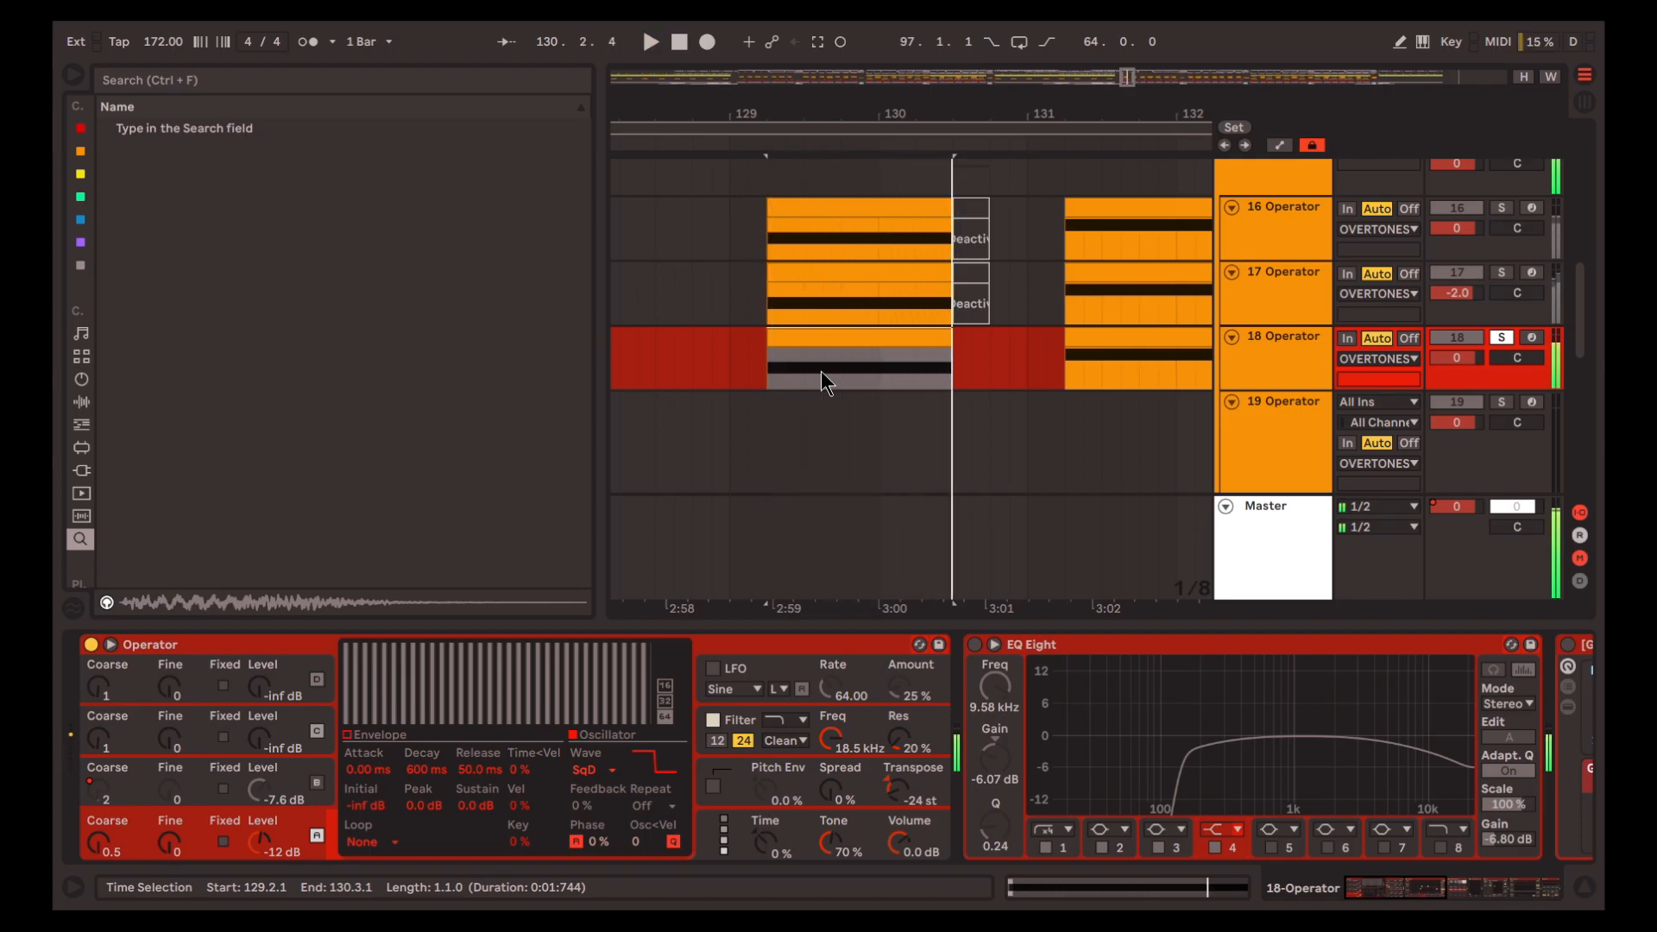
key(space)
Switch Operator's oscillator B back on and play the result, with the filter settings shown
click(331, 768)
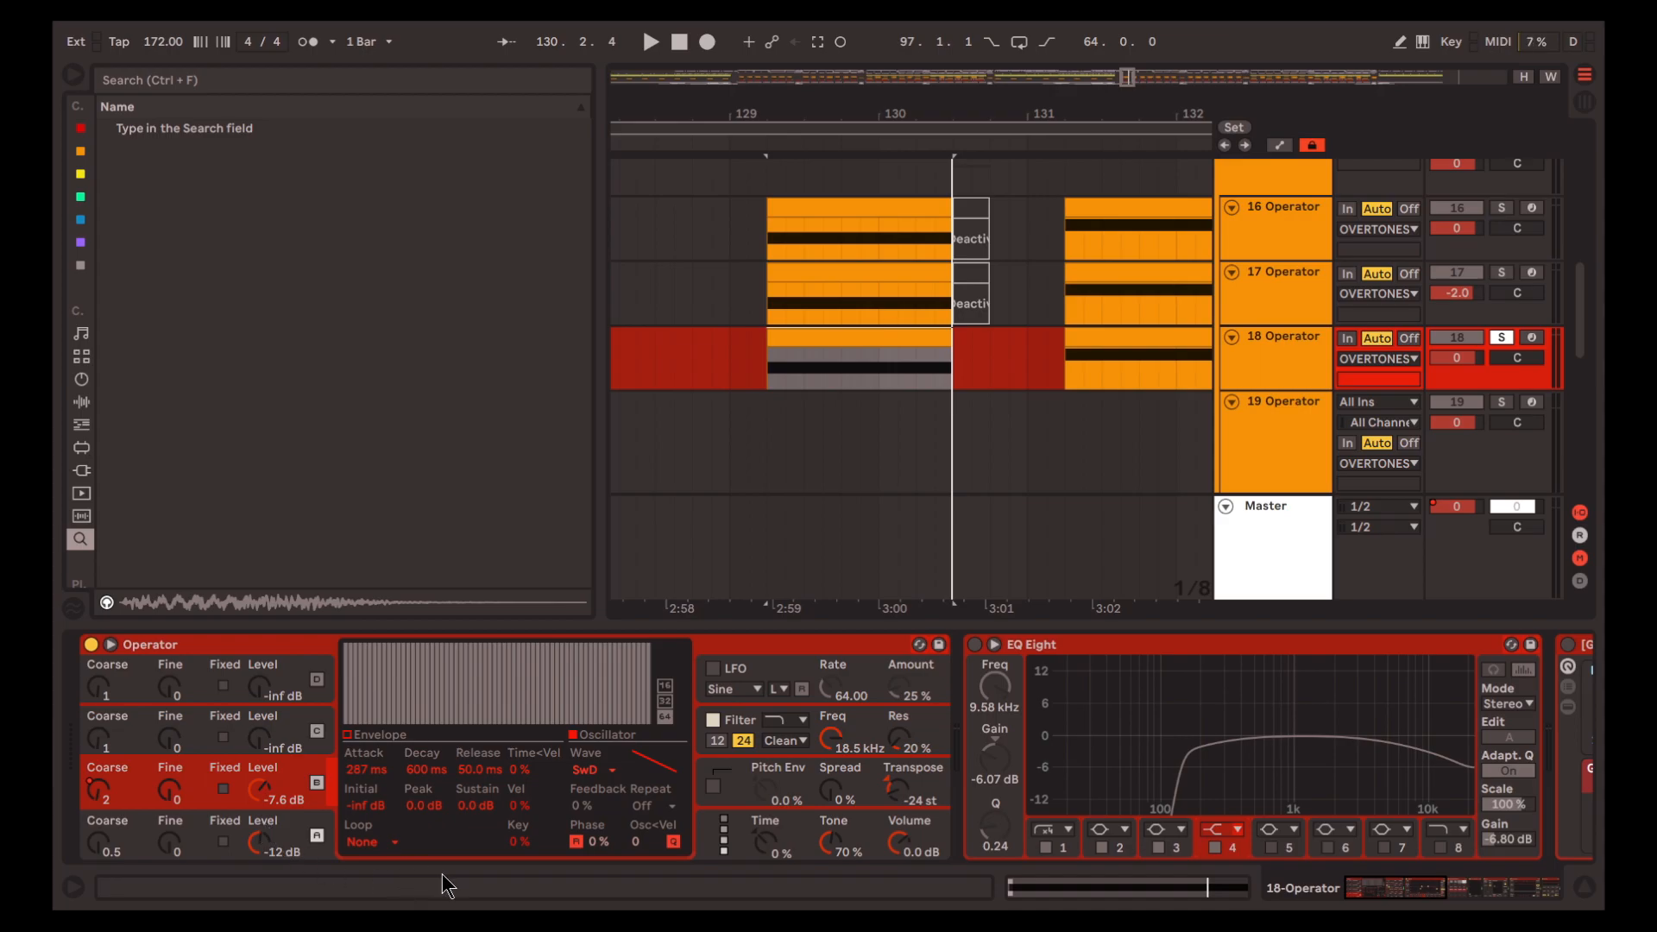
key(space)
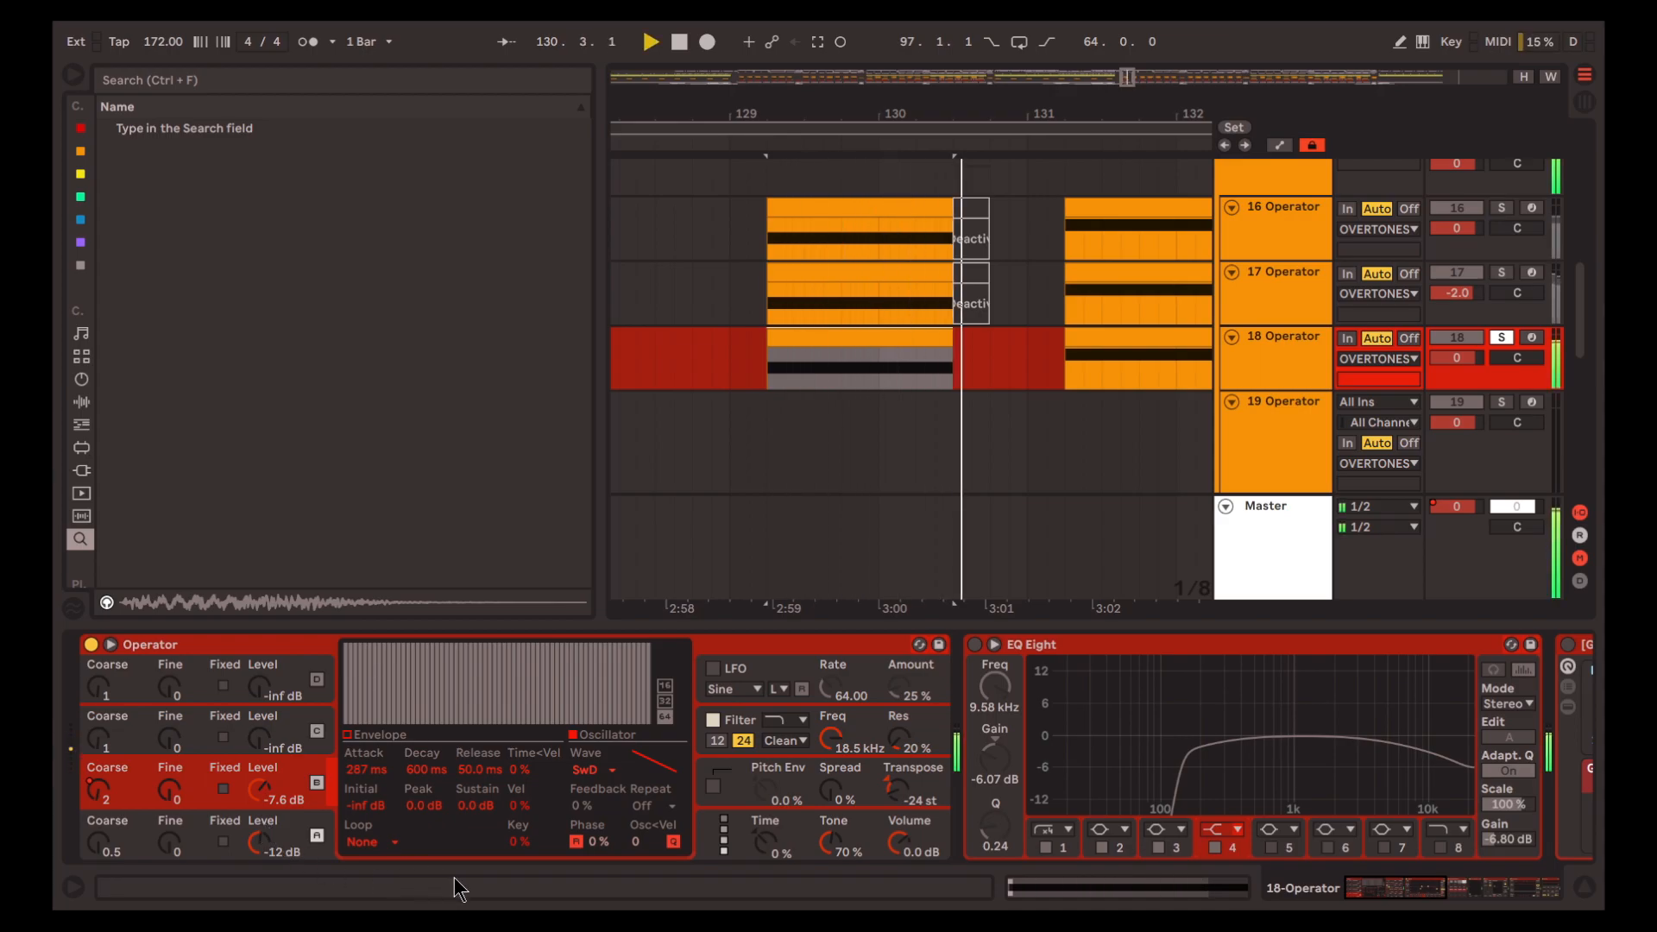
key(space)
click(740, 718)
key(space)
Activate EQ Eight on track 18 and play the clip from 129.2.1
drag(1409, 886, 1438, 887)
click(569, 645)
click(841, 649)
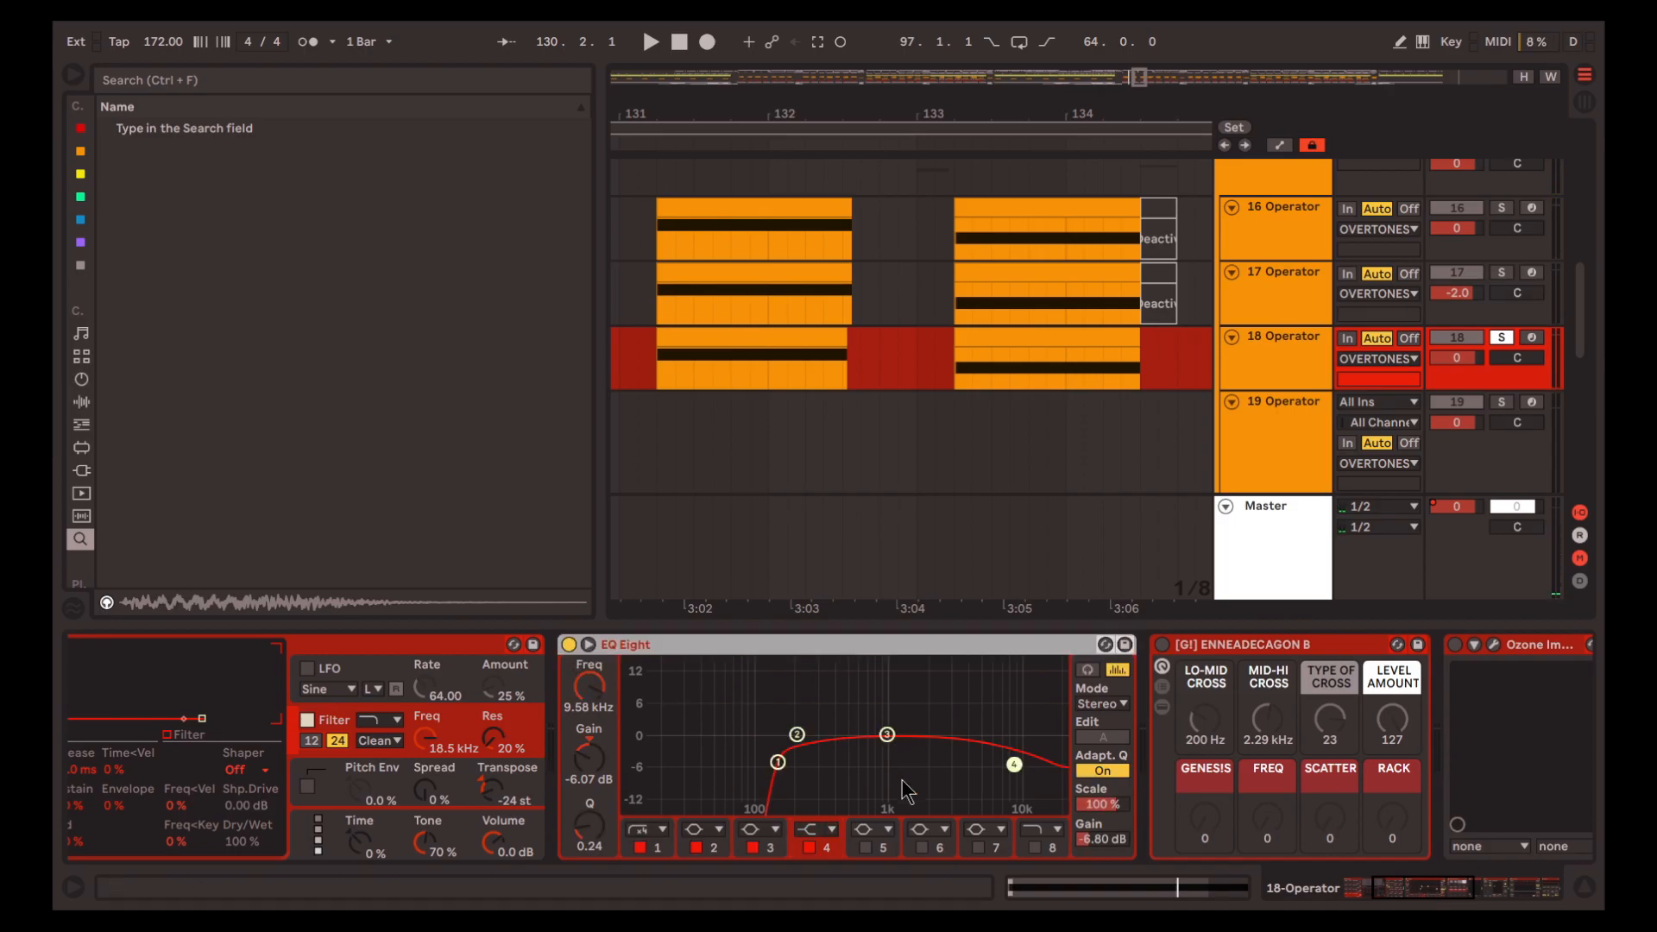
key(space)
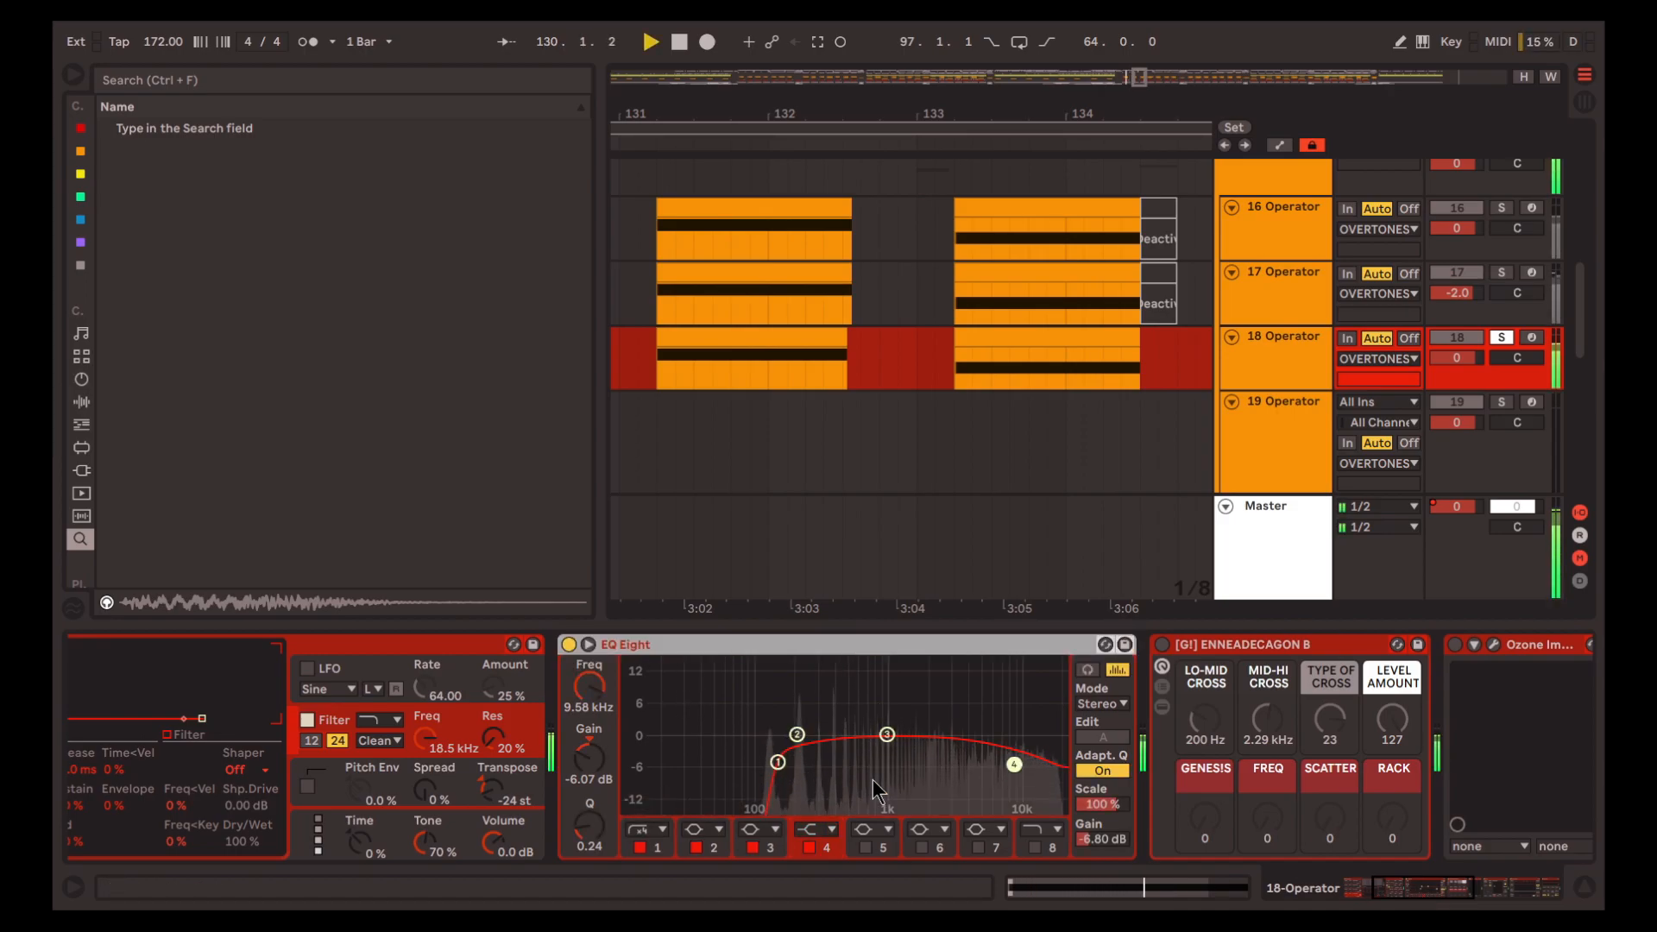
key(space)
Solo tracks 16 and 17 along with track 18 and play them from 129.2.1
scroll(919, 809, left, 5)
scroll(998, 813, right, 3)
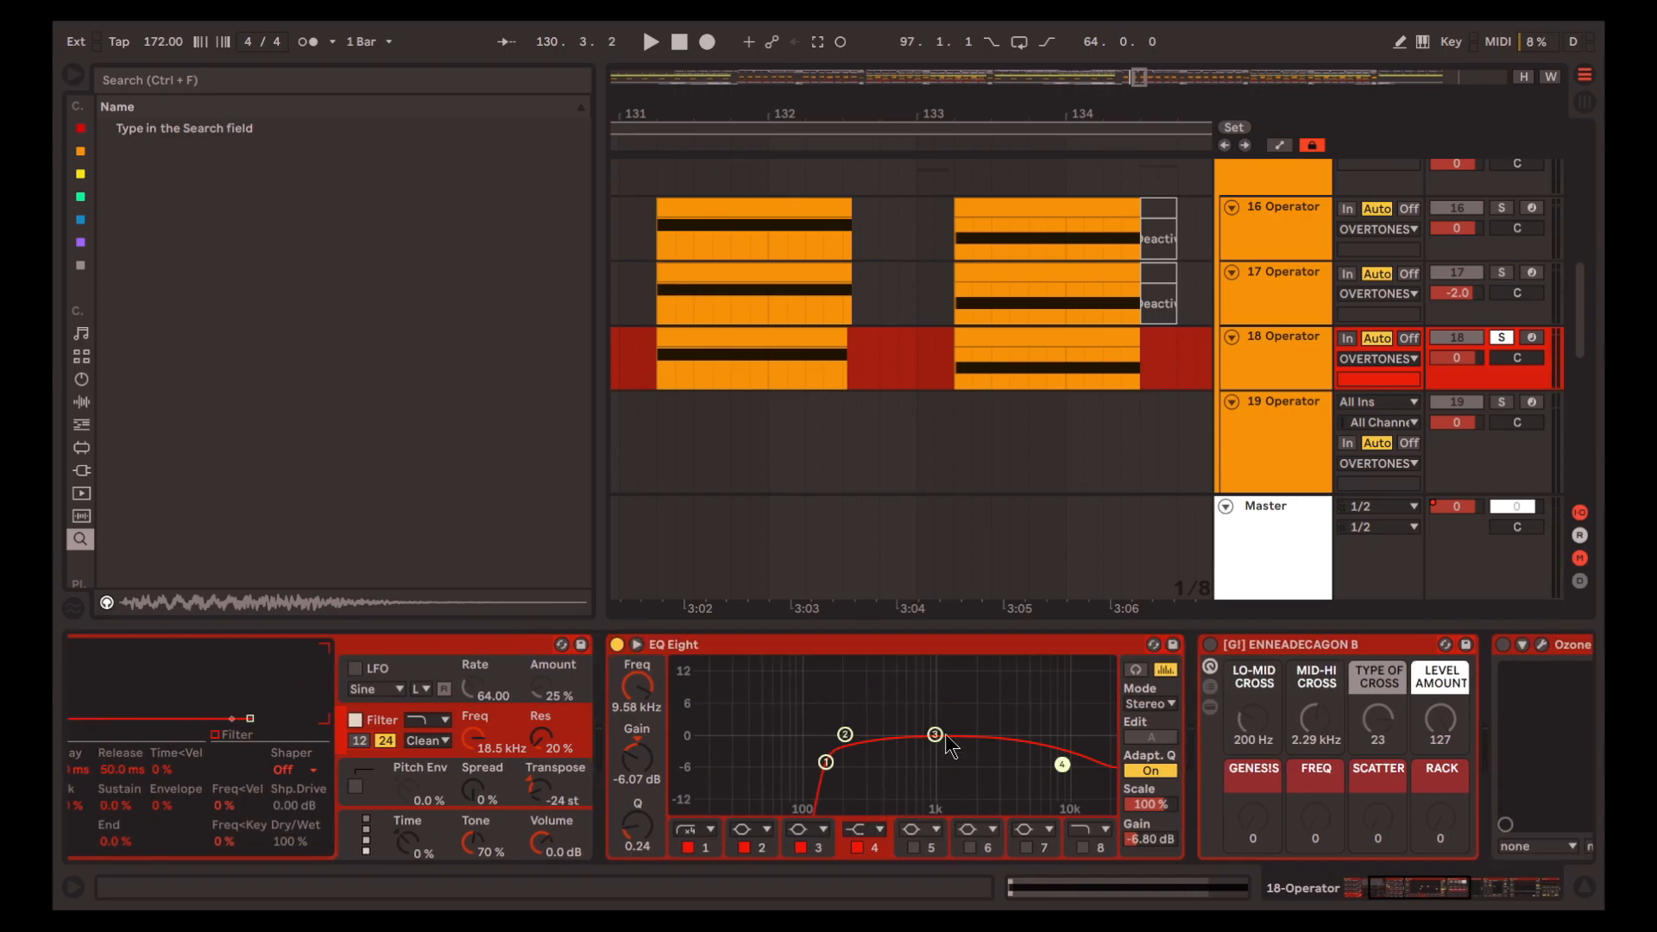
scroll(981, 455, left, 5)
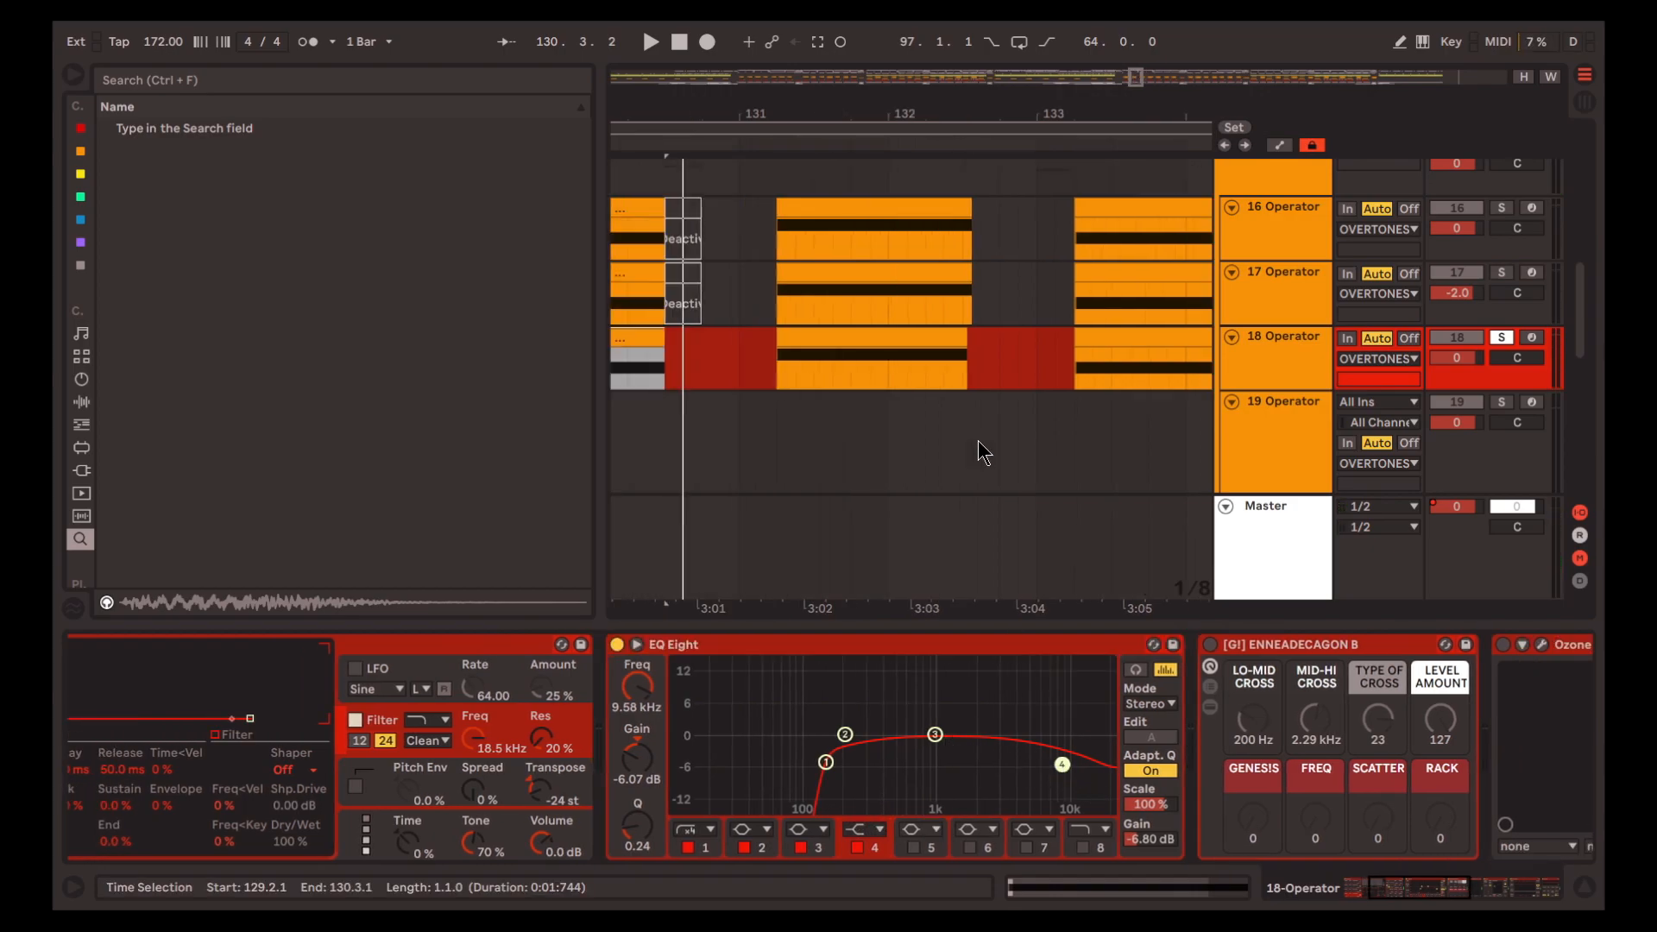
scroll(924, 397, up, 2)
click(1500, 393)
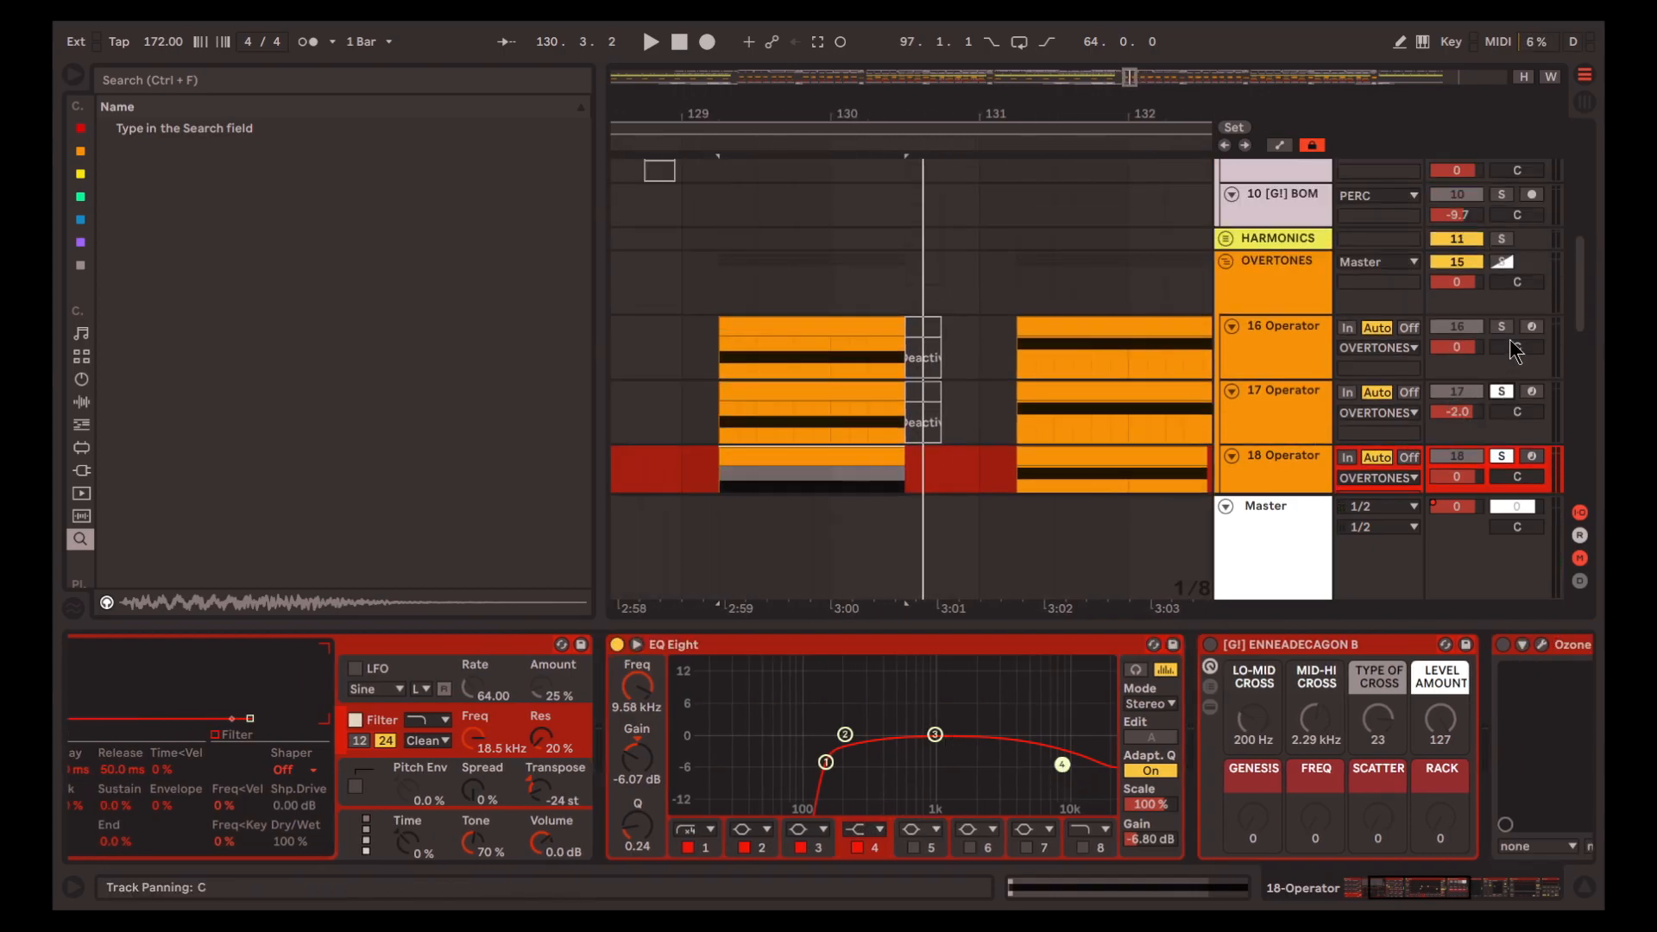
scroll(1022, 391, down, 3)
key(space)
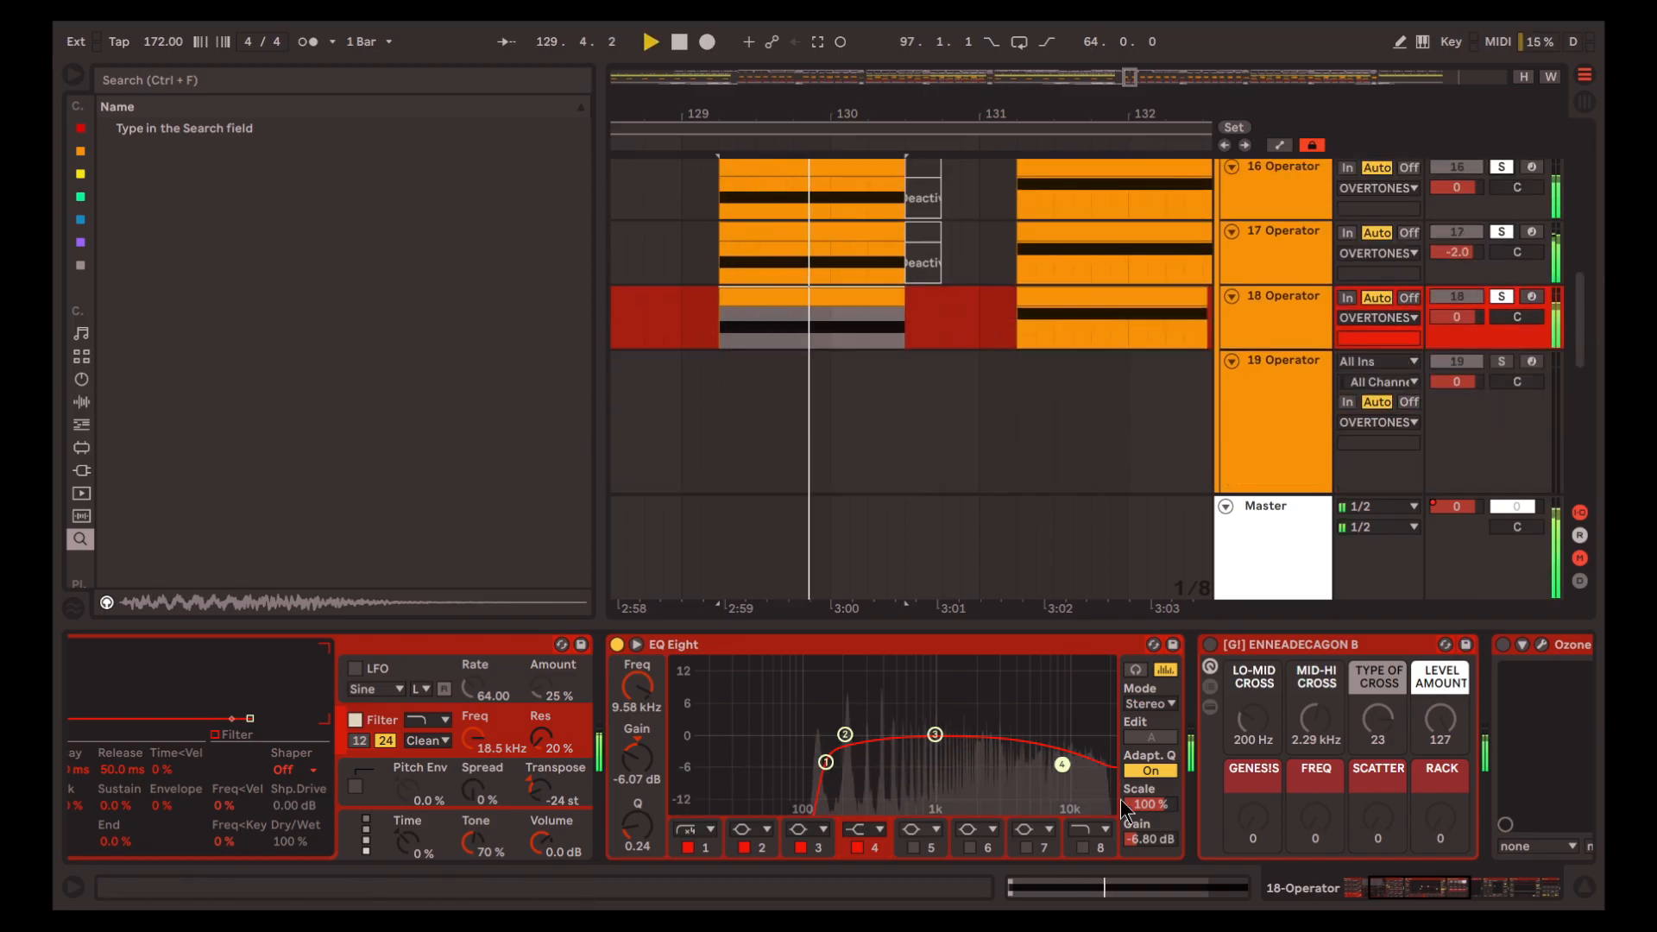
Compare playback with band 4 of track 18's EQ Eight off and on
click(857, 847)
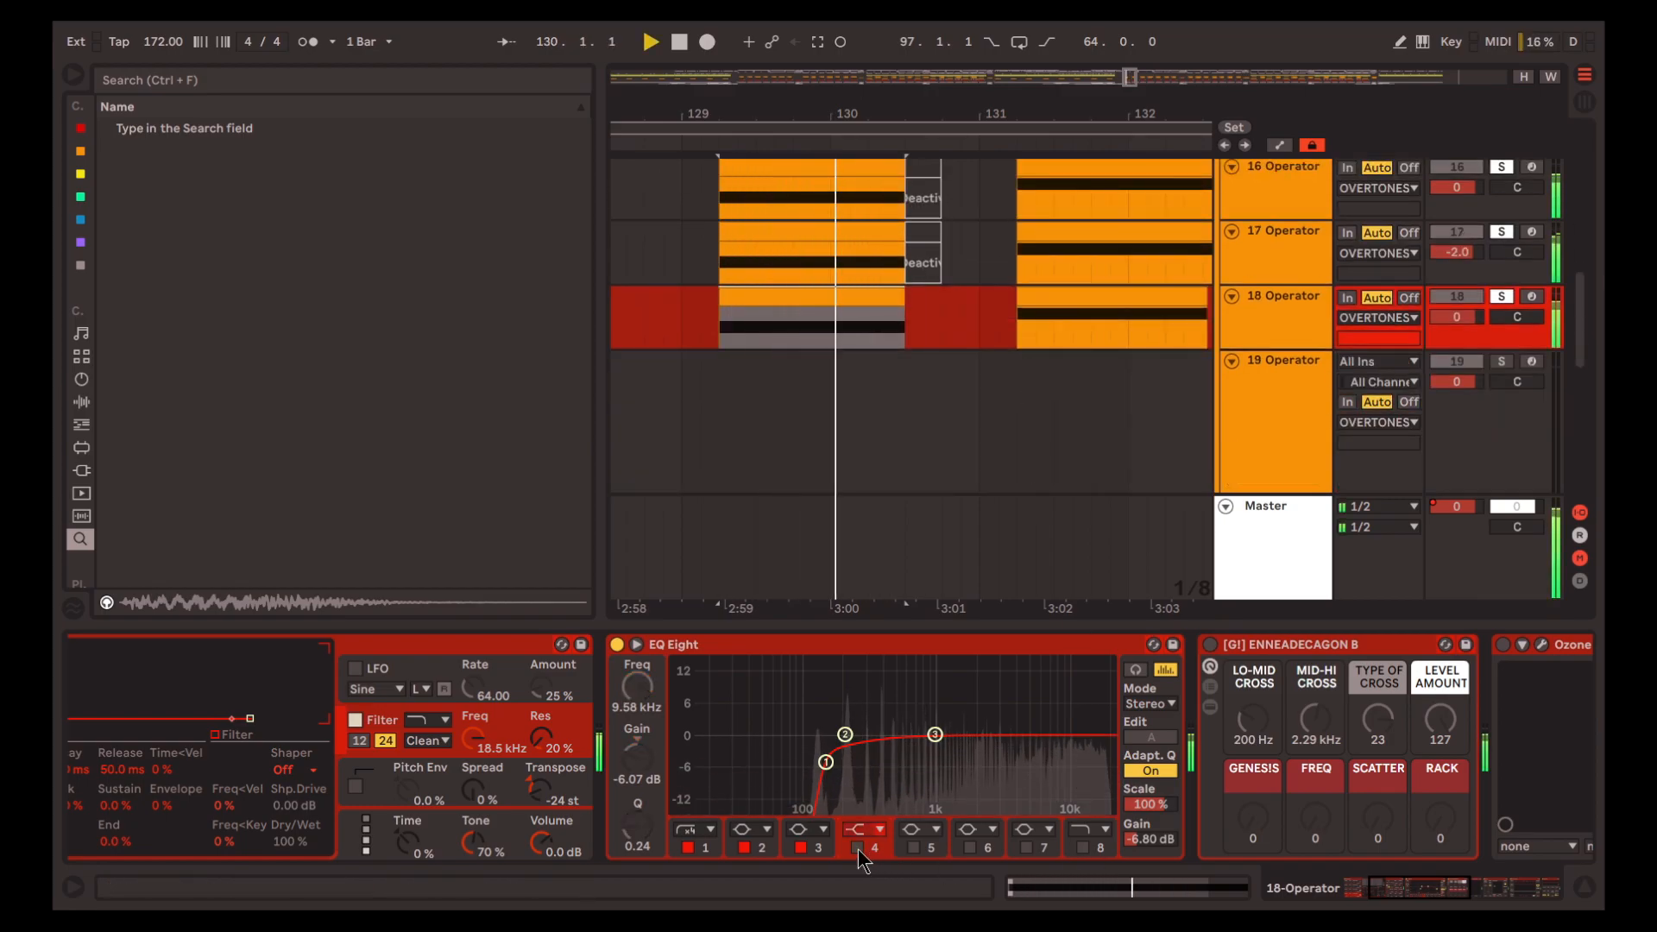
click(858, 847)
key(space)
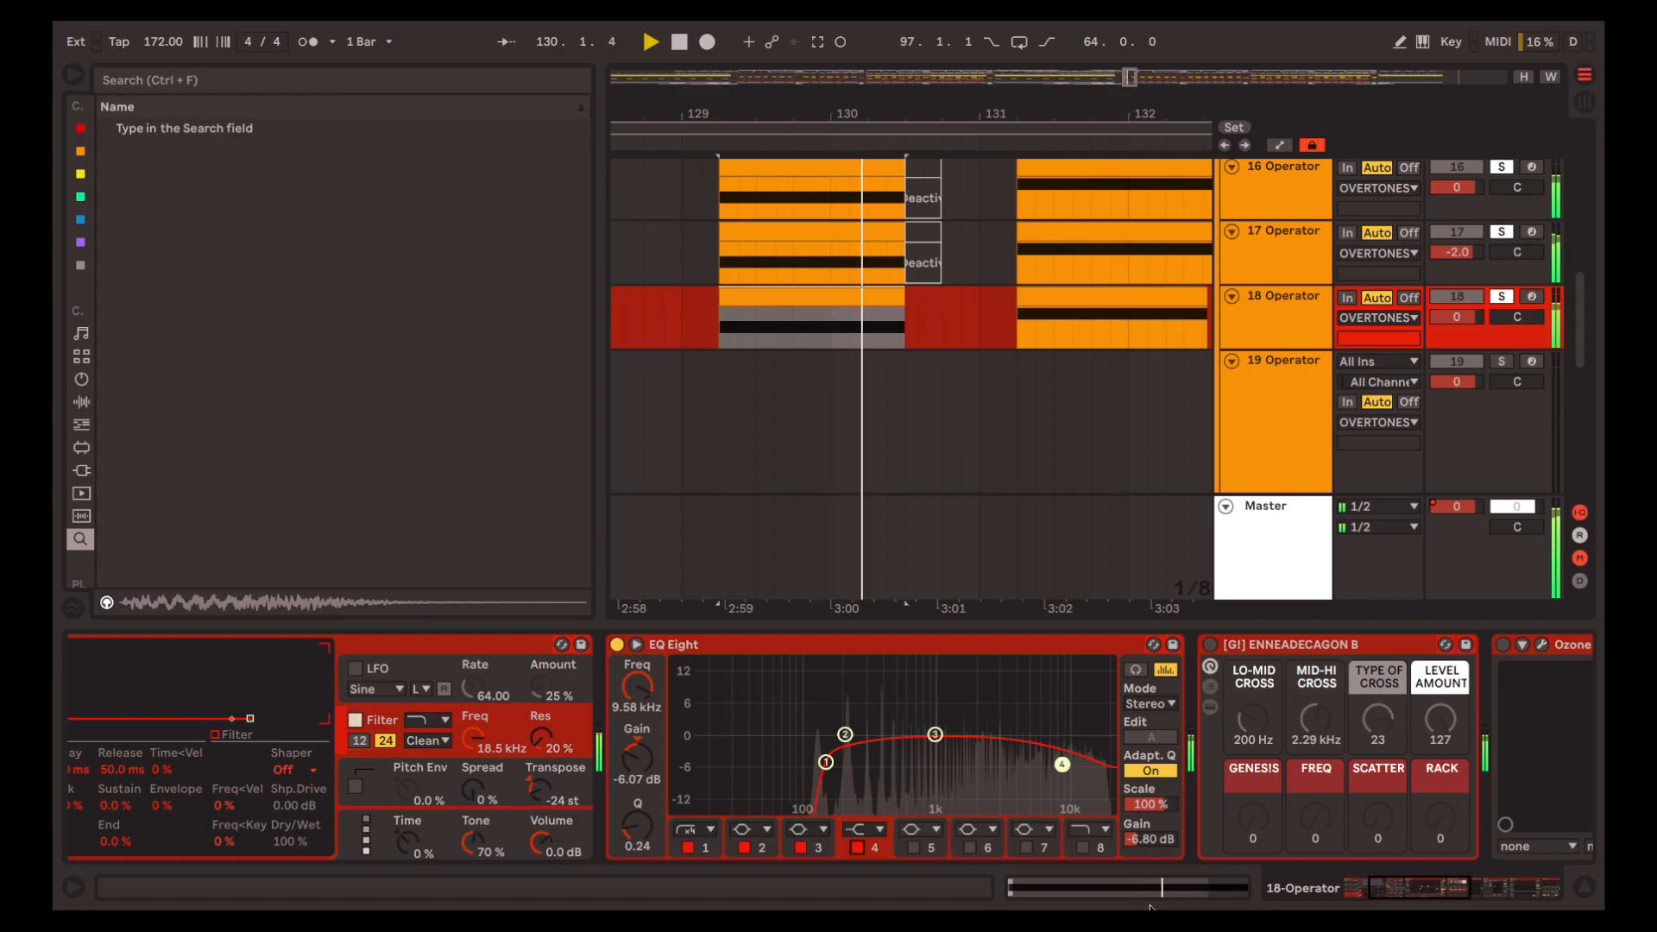
key(space)
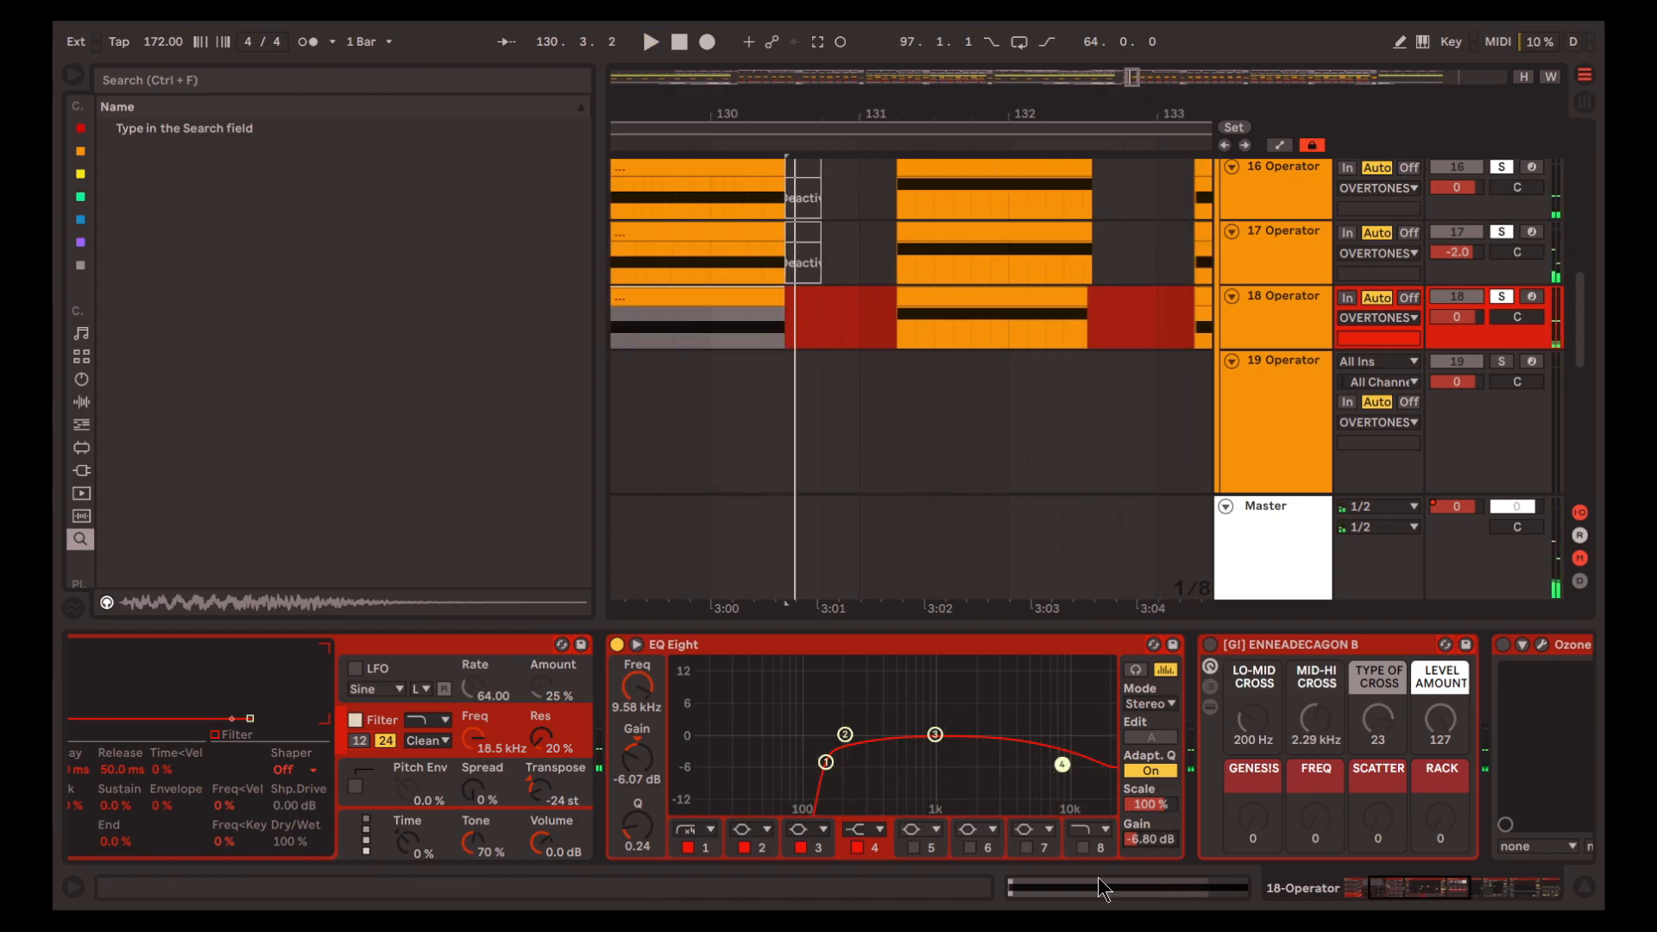
Solo only track 18 and activate its [G!] ENNEADECAGON B rack
scroll(1021, 381, right, 1)
scroll(949, 388, up, 1)
scroll(811, 398, right, 1)
scroll(806, 423, left, 2)
click(1501, 336)
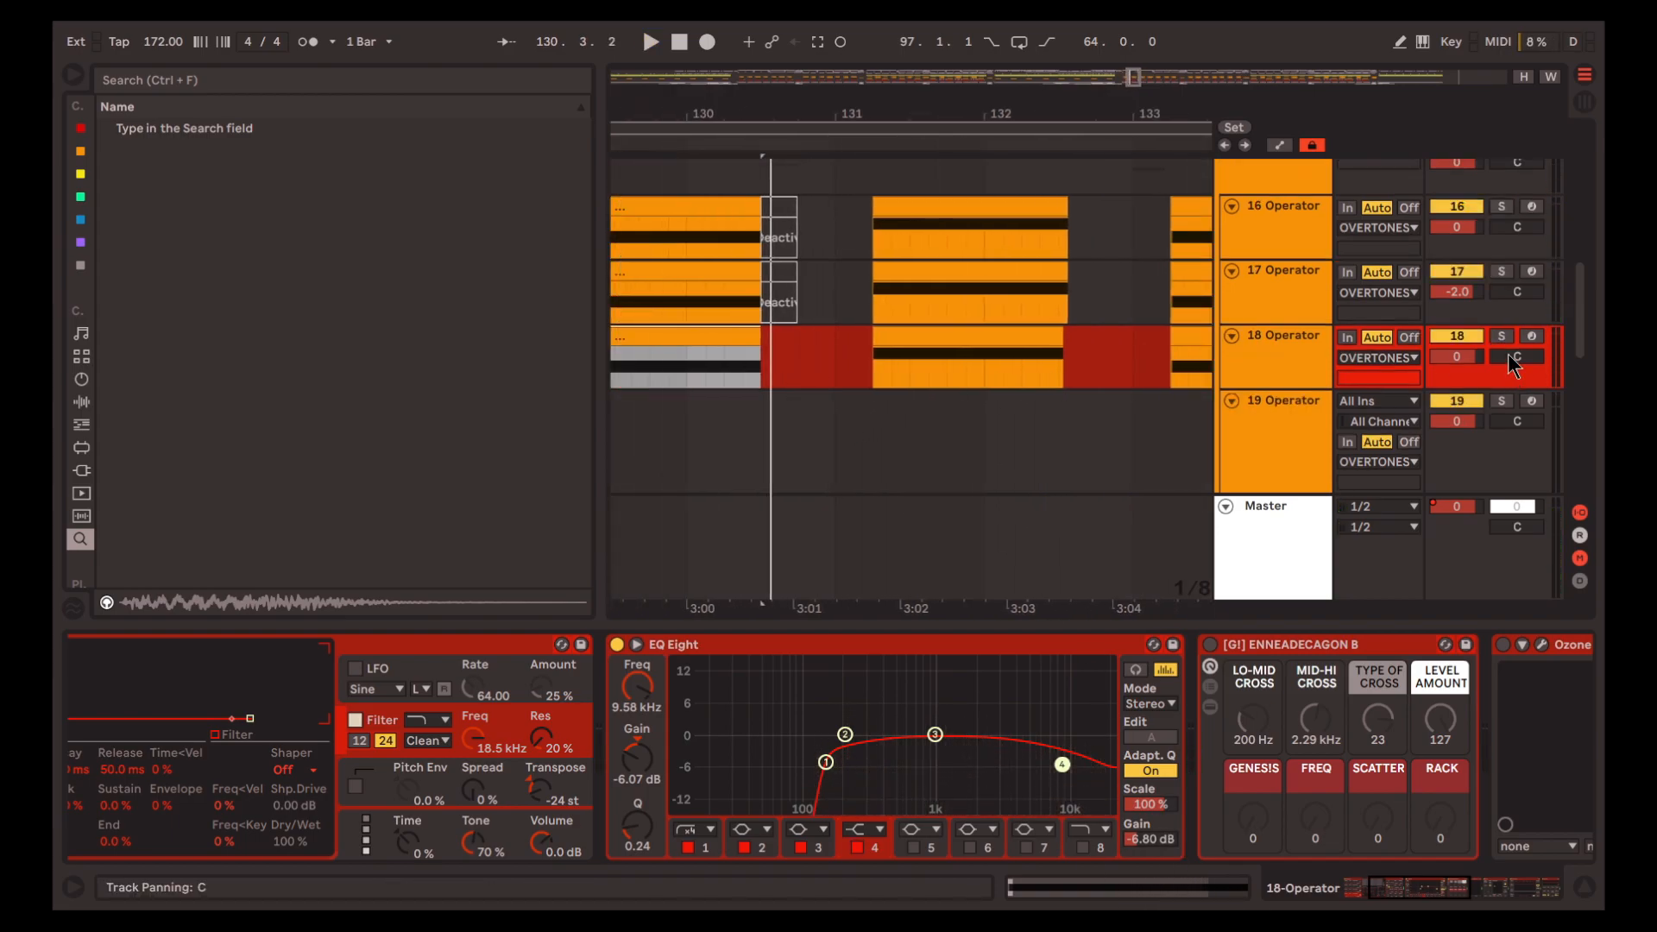
click(1501, 336)
scroll(915, 432, left, 2)
scroll(1021, 839, right, 5)
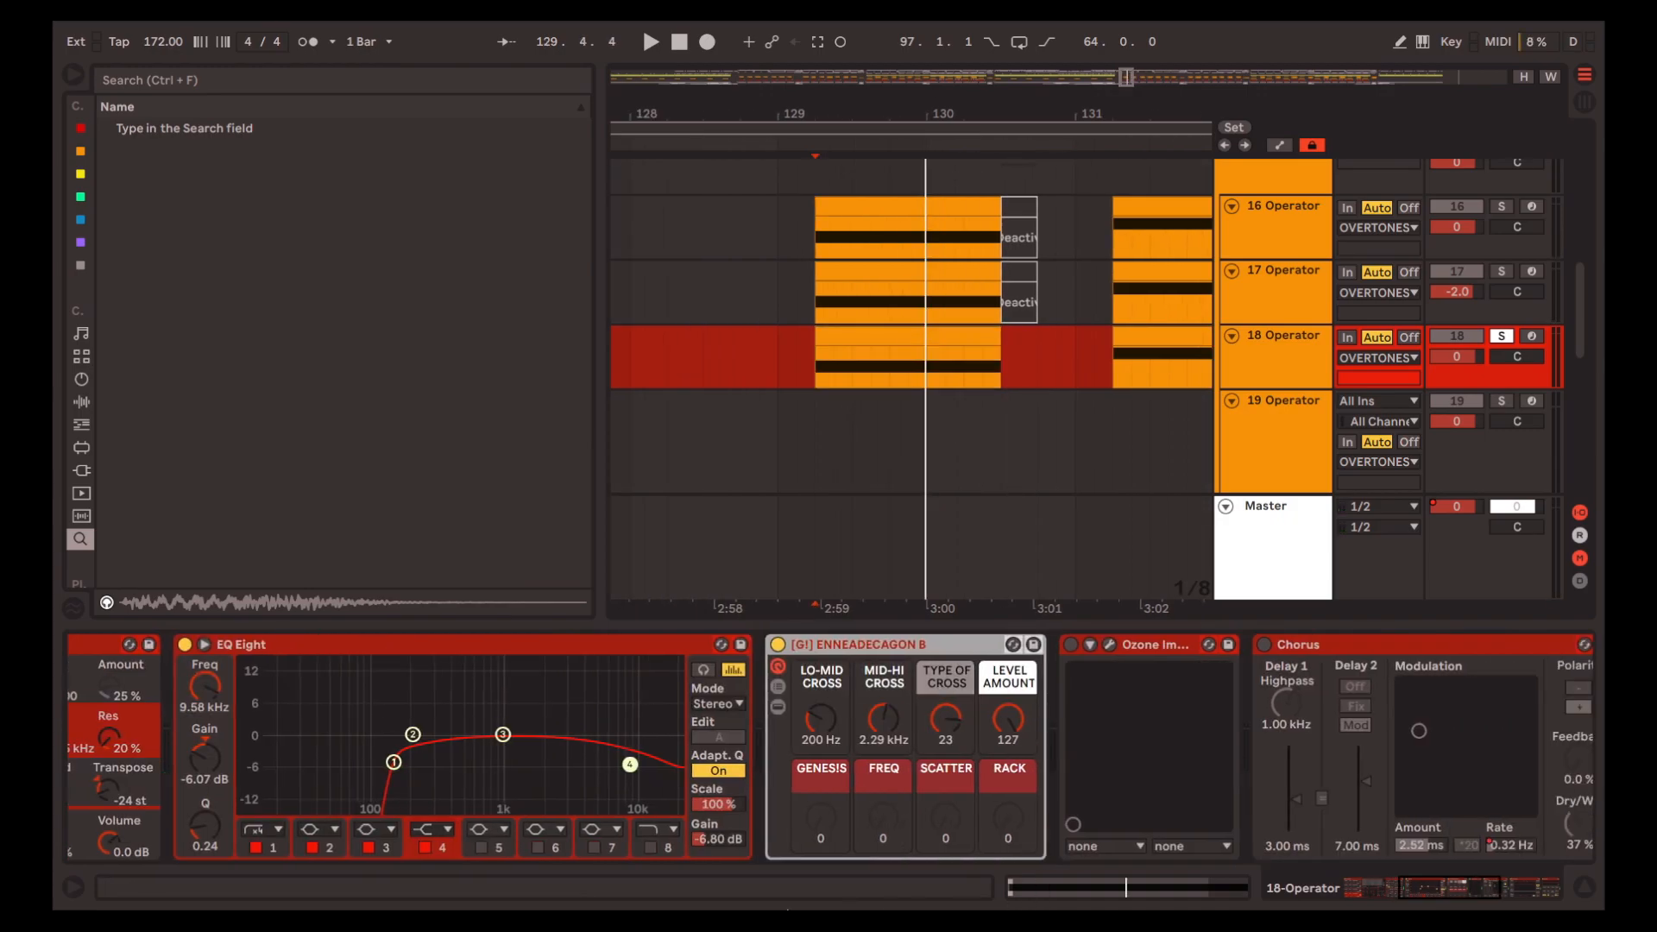
Compare track 18's playback from 129.2.1 with its [G!] ENNEADECAGON B rack off and on
key(space)
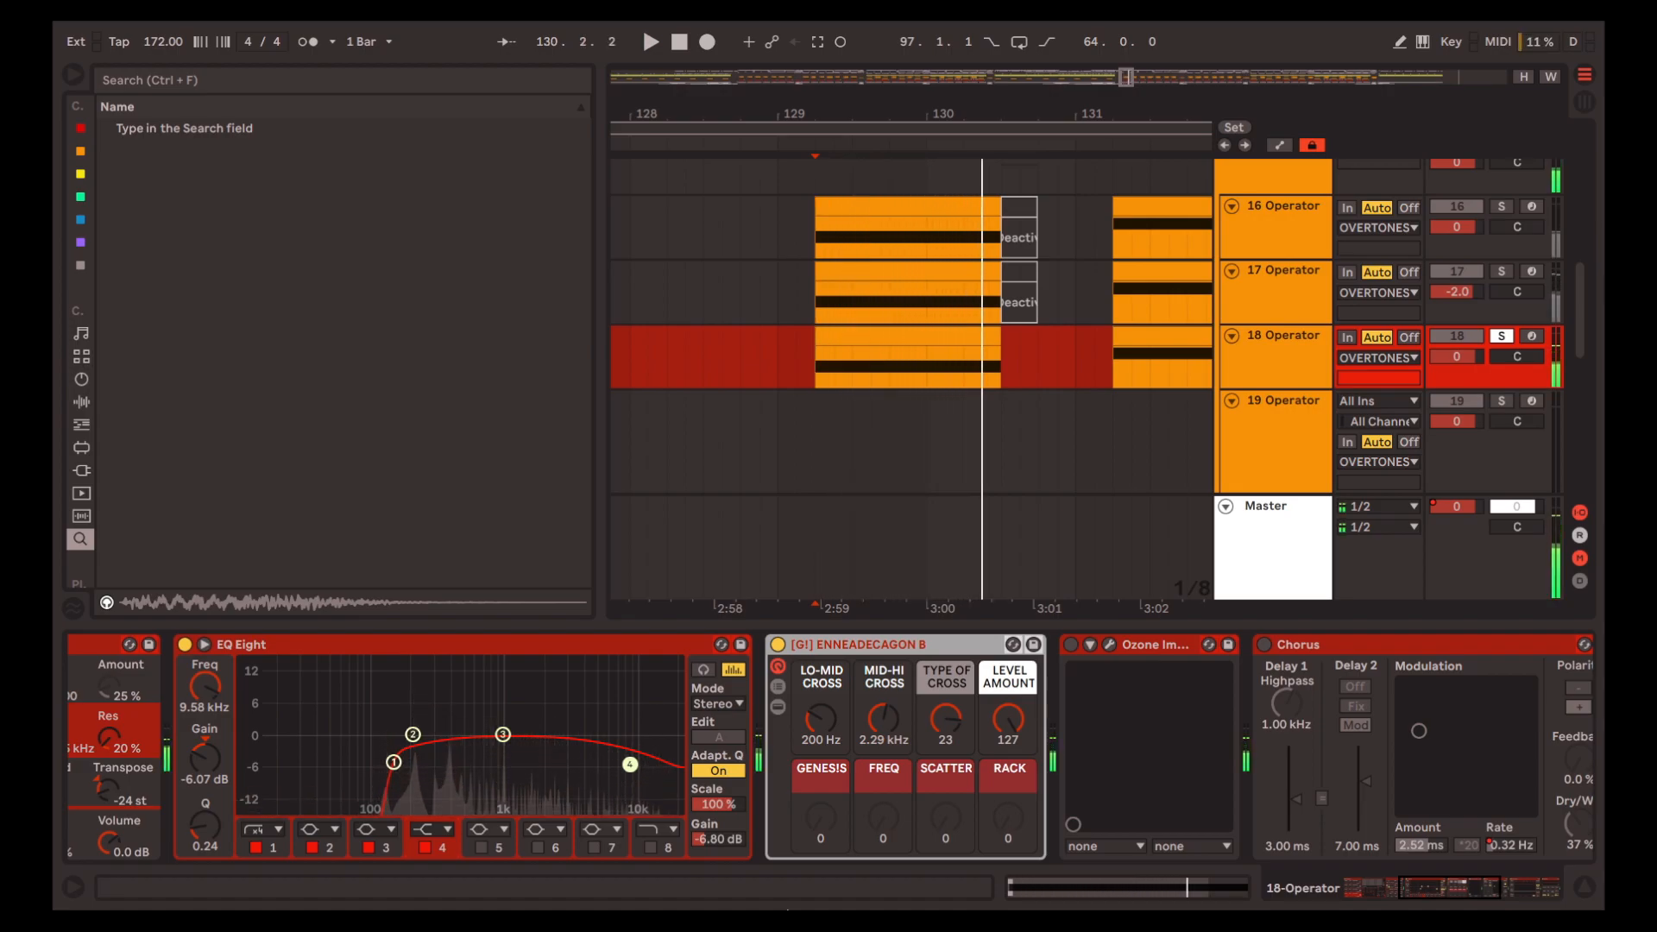
click(777, 645)
key(space)
key(space)
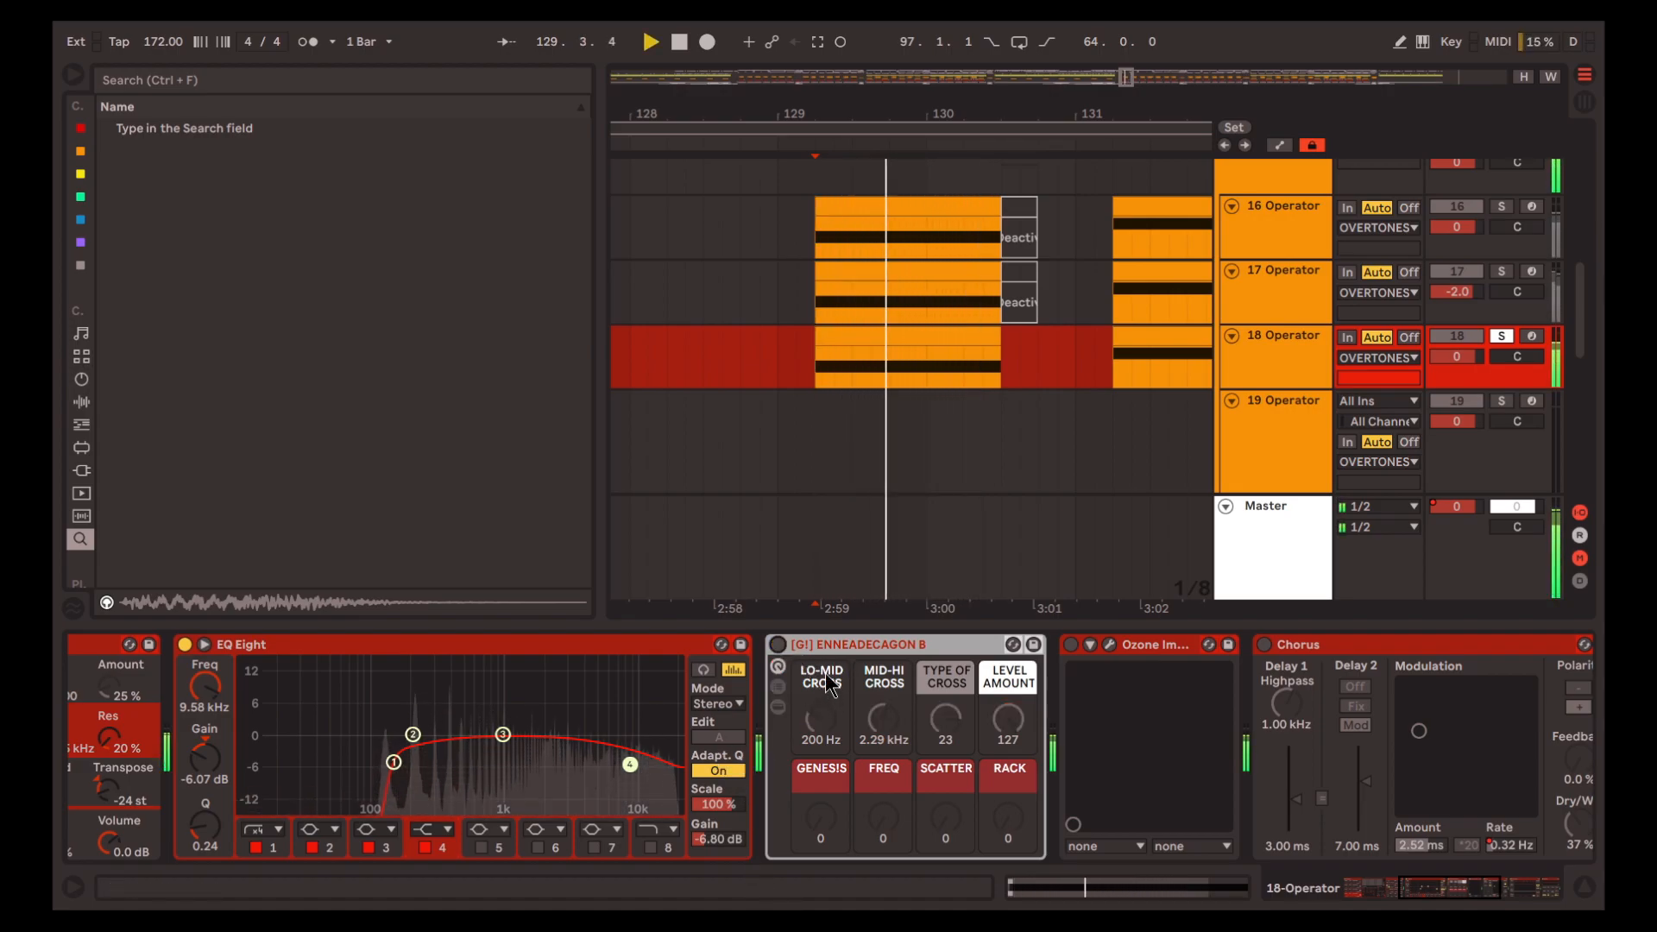
click(775, 644)
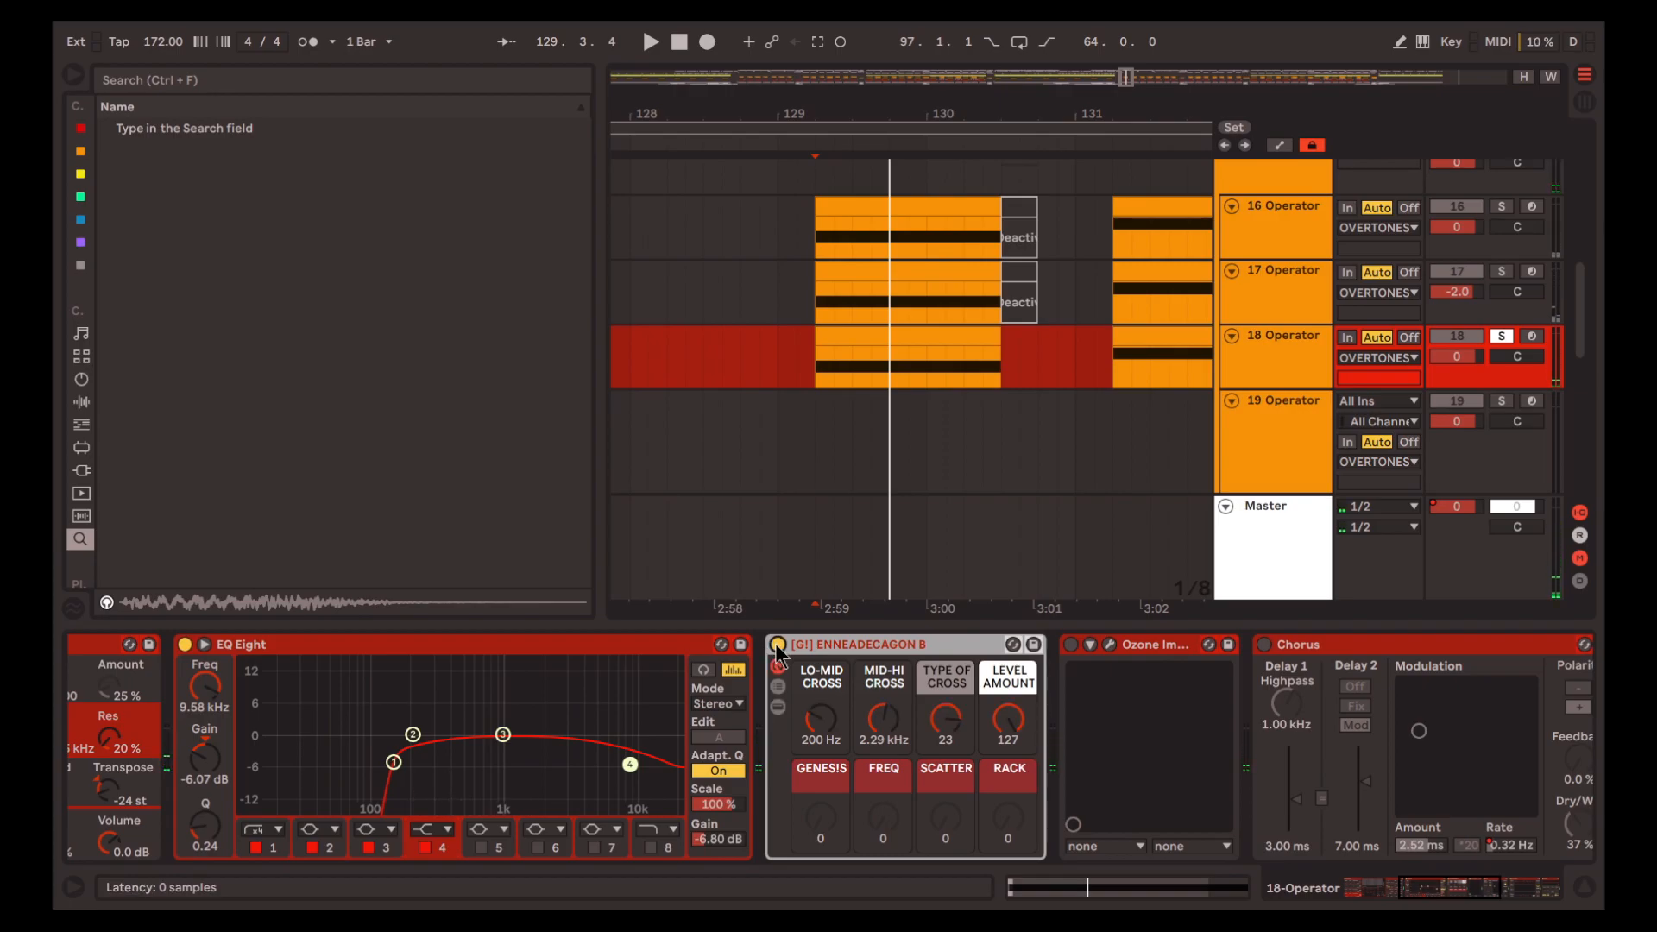
key(space)
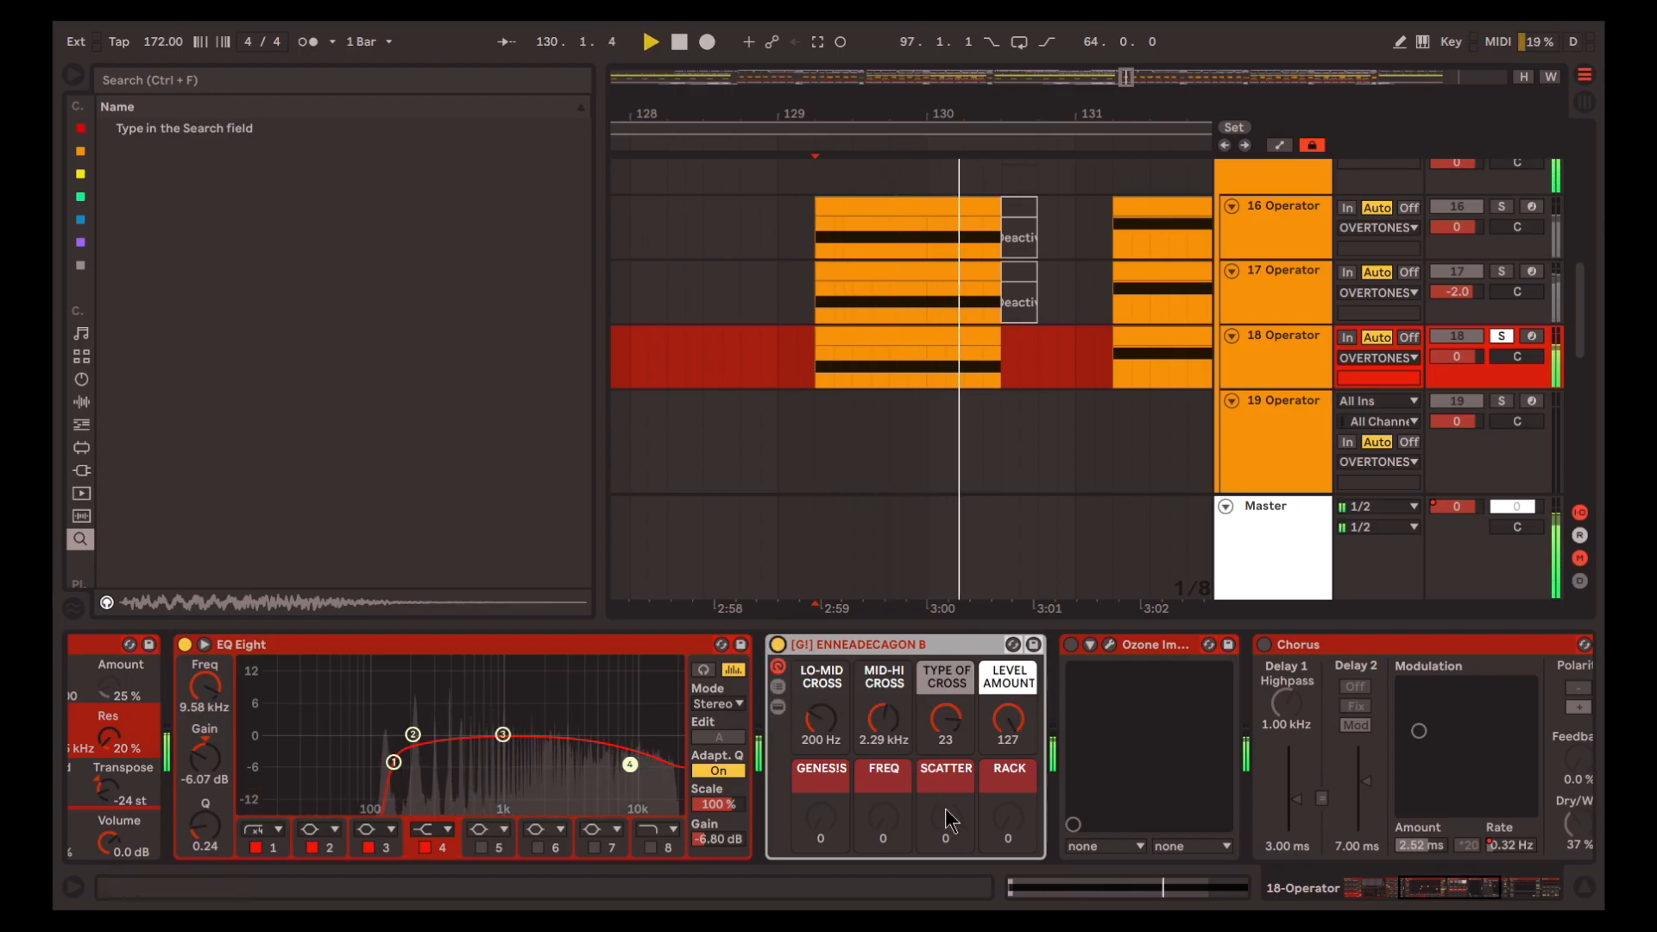
Activate the Ozone Imager on track 18 and play the clip from 129.2.1
scroll(944, 809, right, 5)
key(space)
click(812, 647)
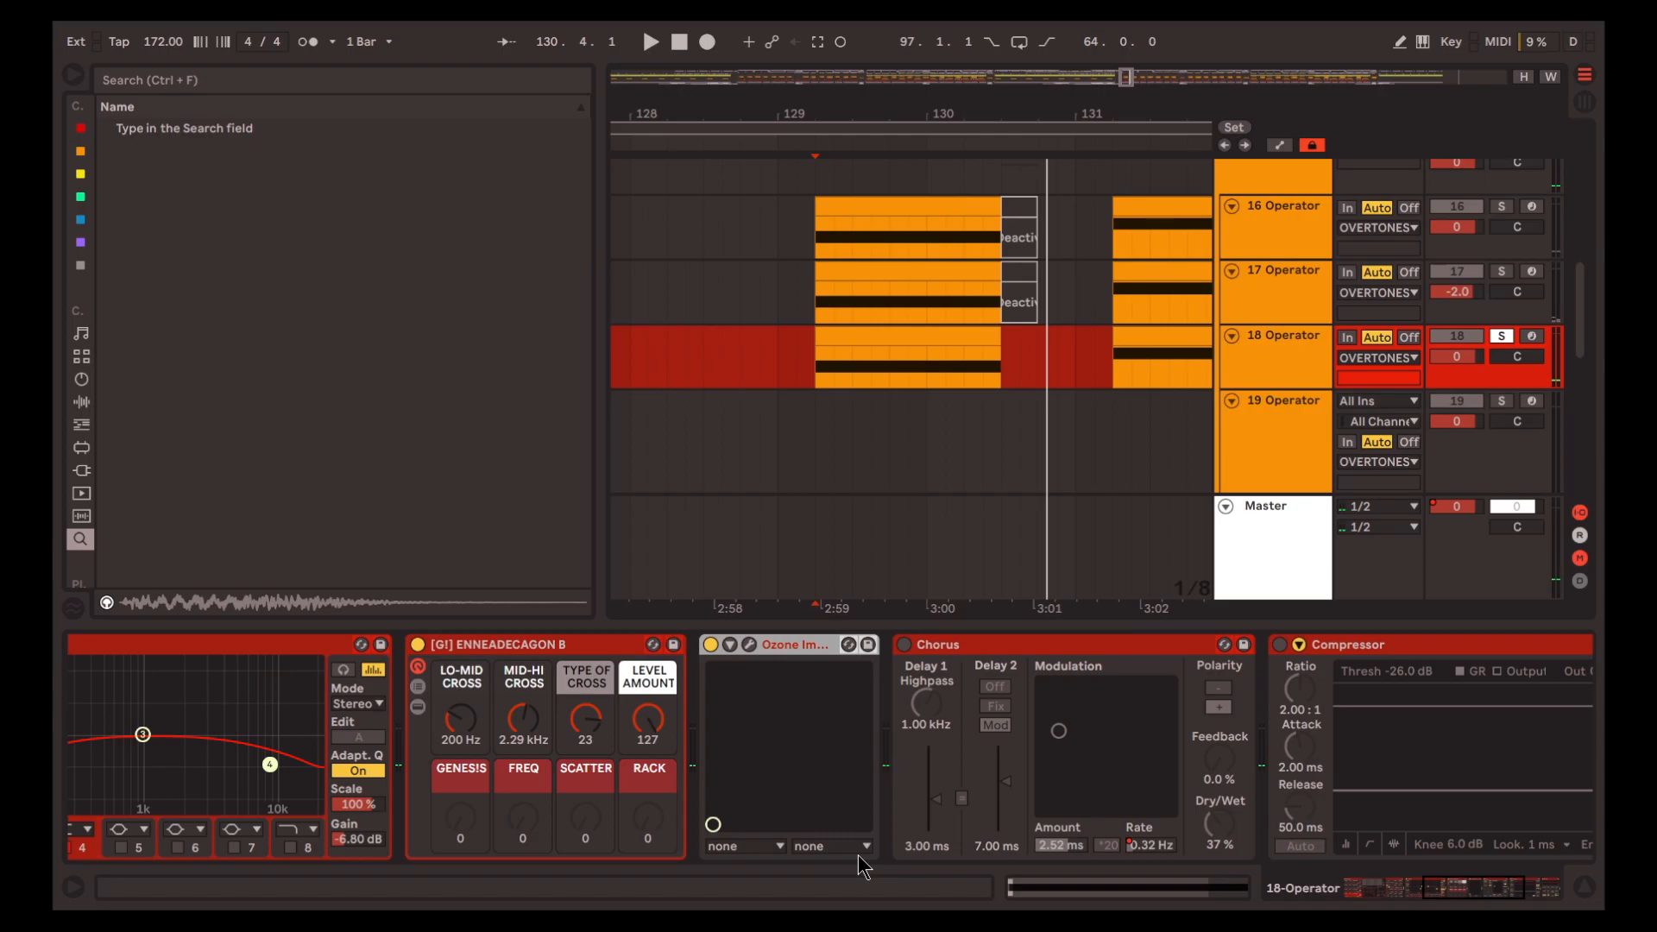
key(space)
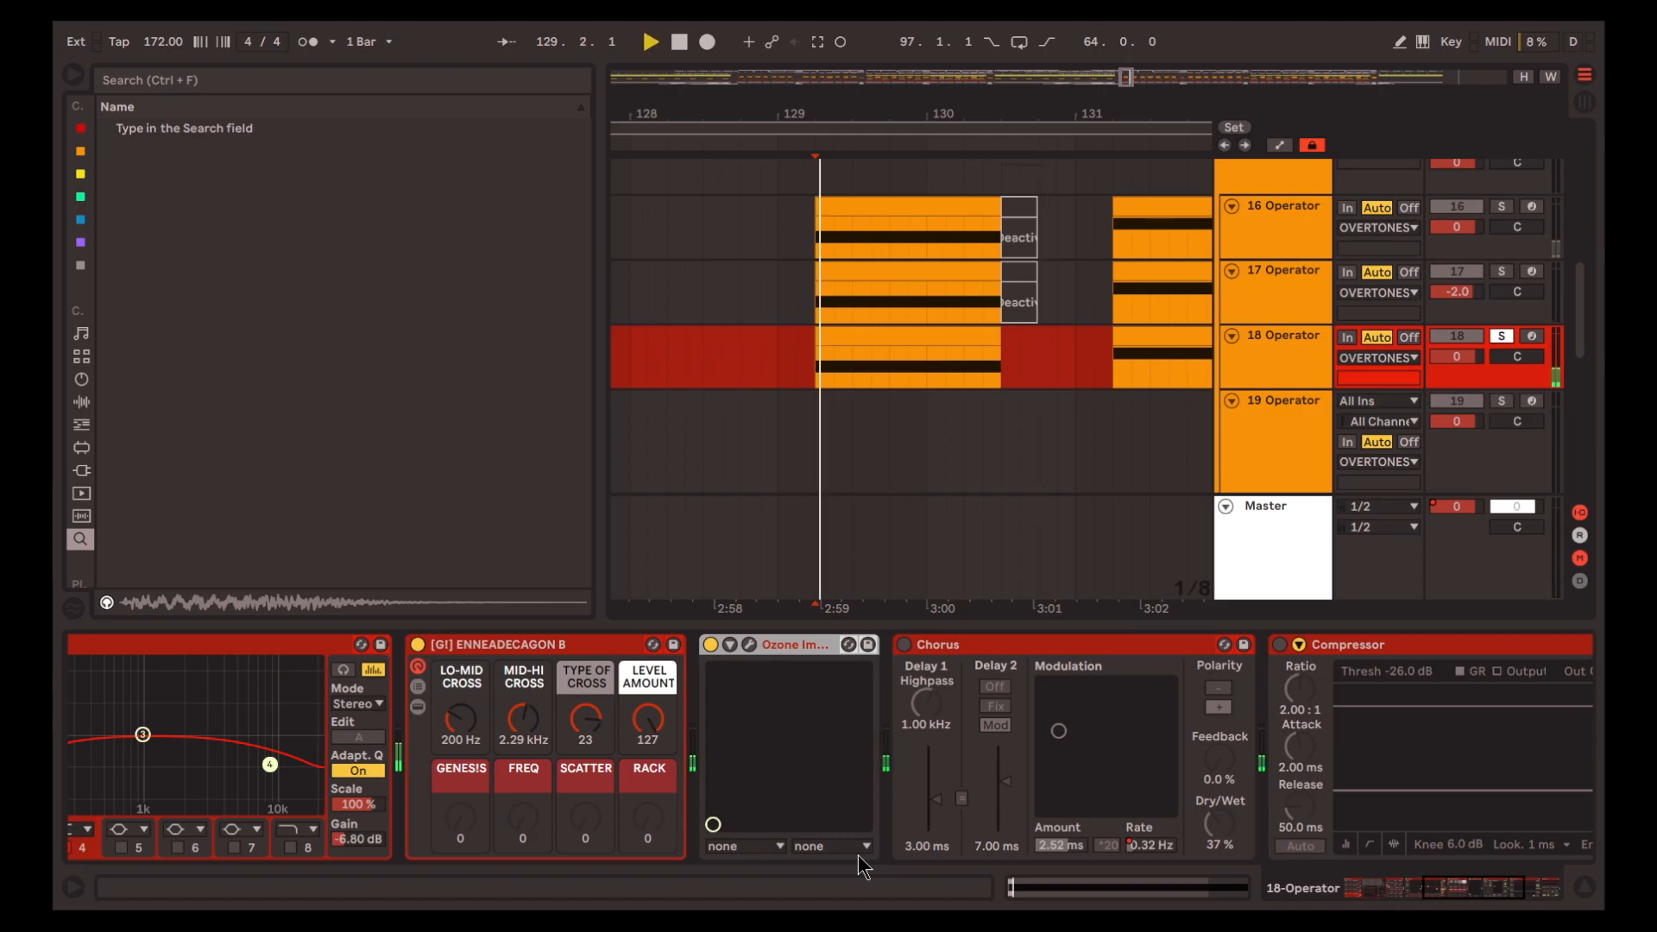
Activate the Chorus on track 18 and play the clip from 129.2.1
scroll(945, 666, right, 2)
click(945, 664)
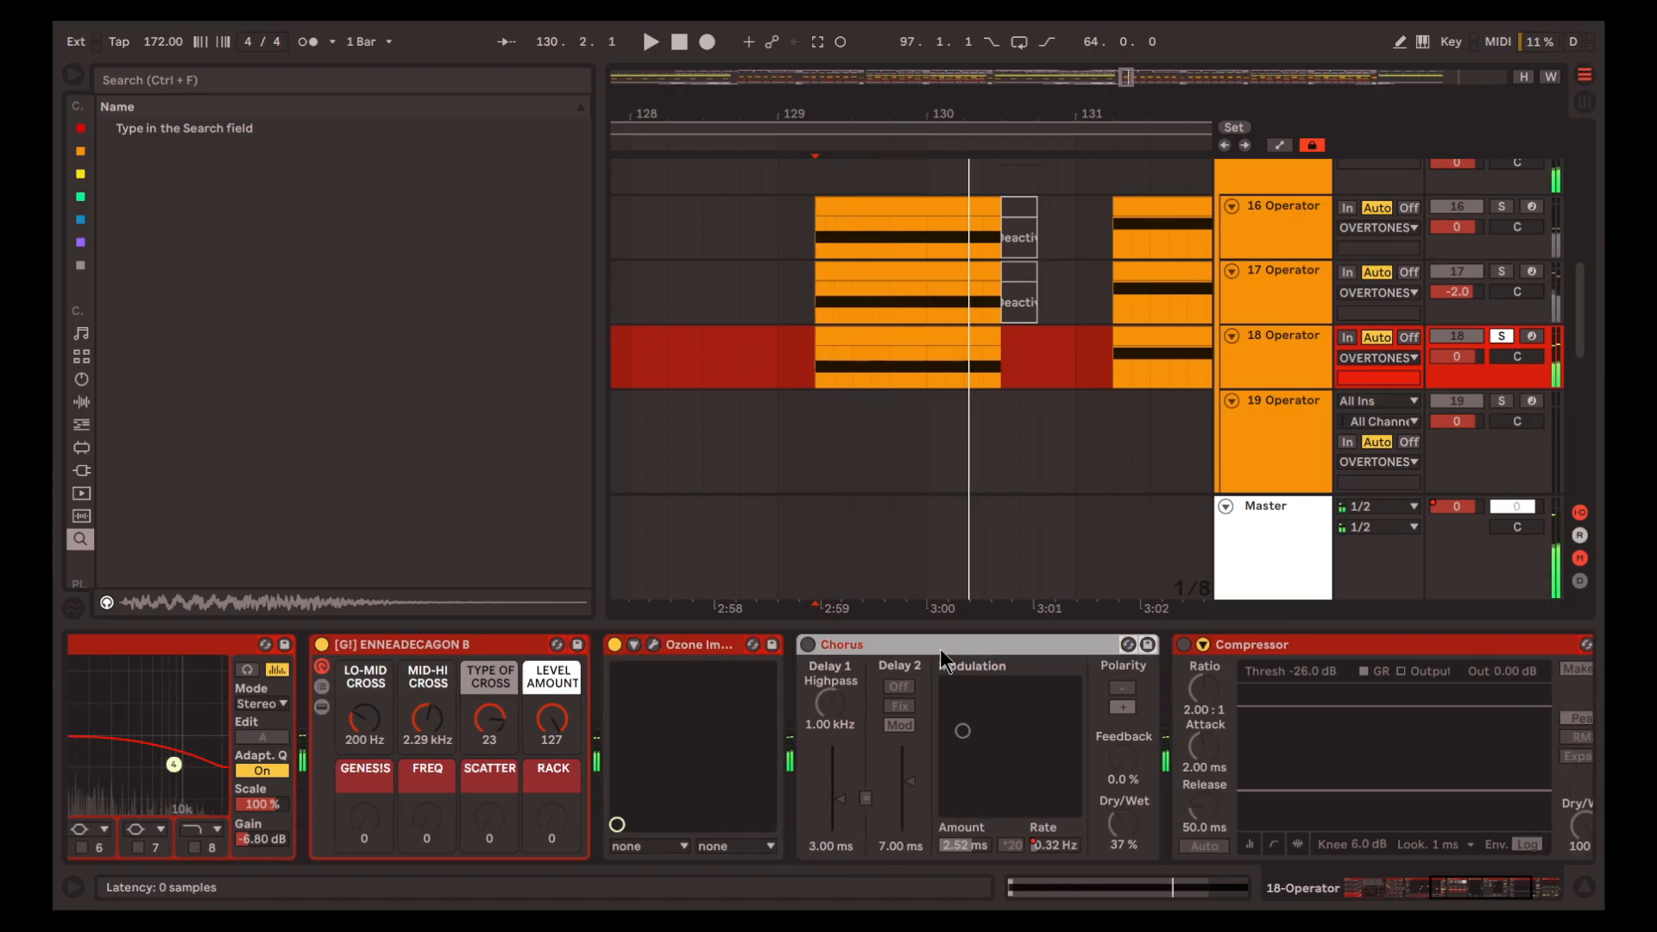
scroll(945, 660, right, 3)
key(space)
scroll(1004, 686, right, 4)
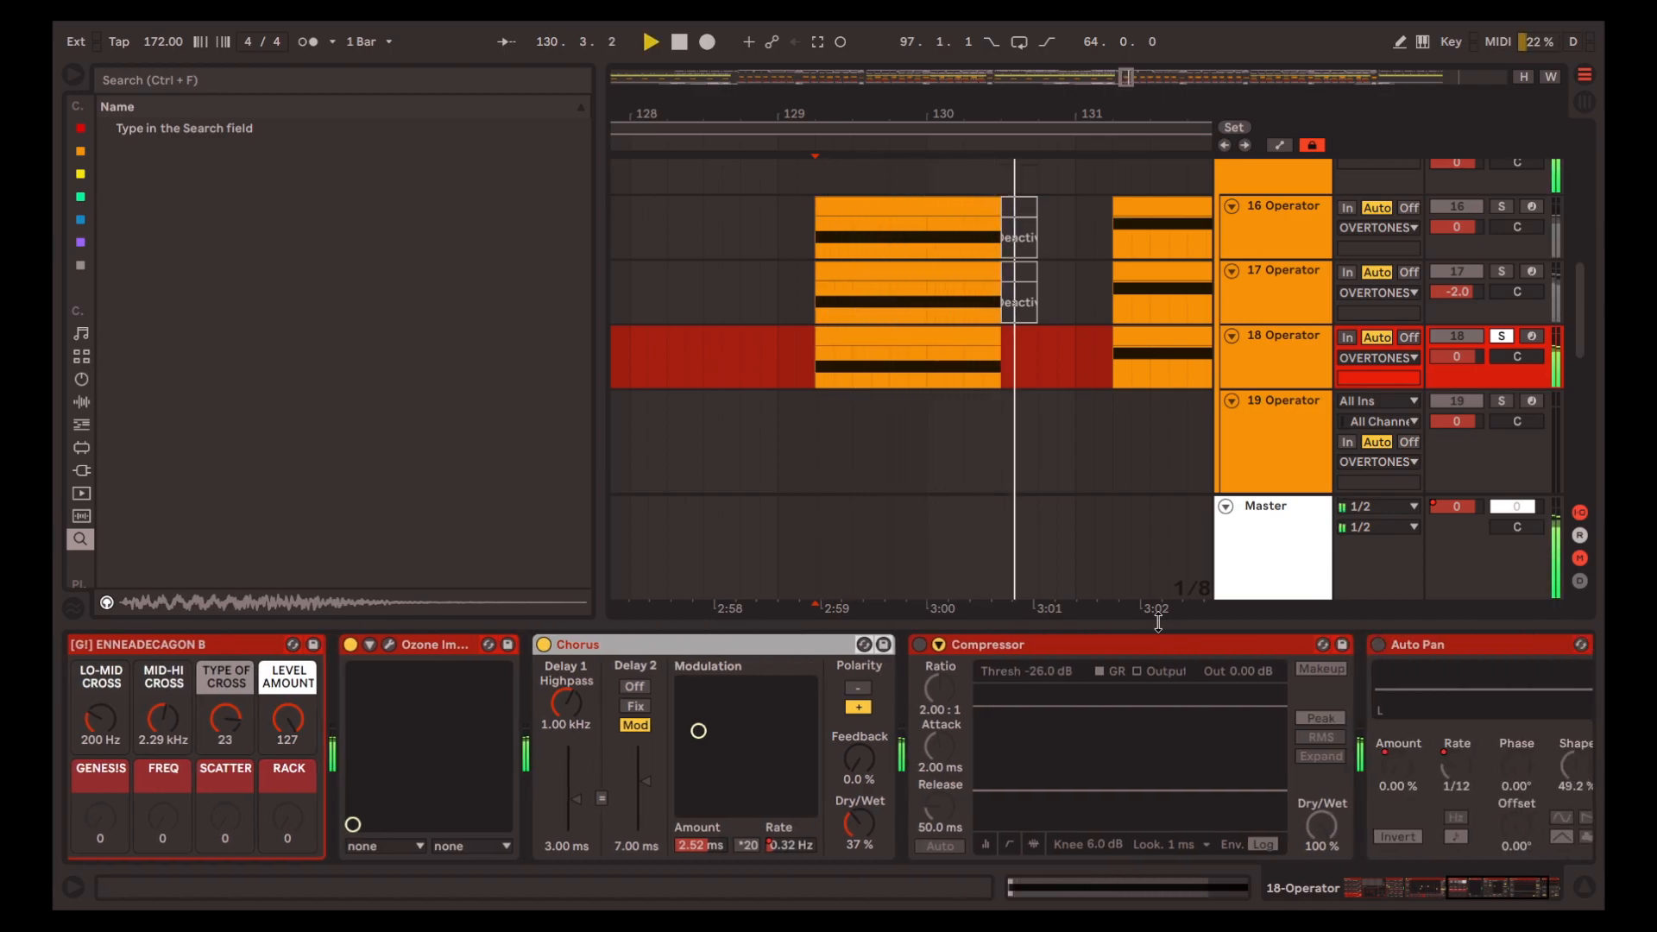
Delete the Compressor on track 18 and audition the clips from 129.2.1 with Auto Pan active
click(886, 640)
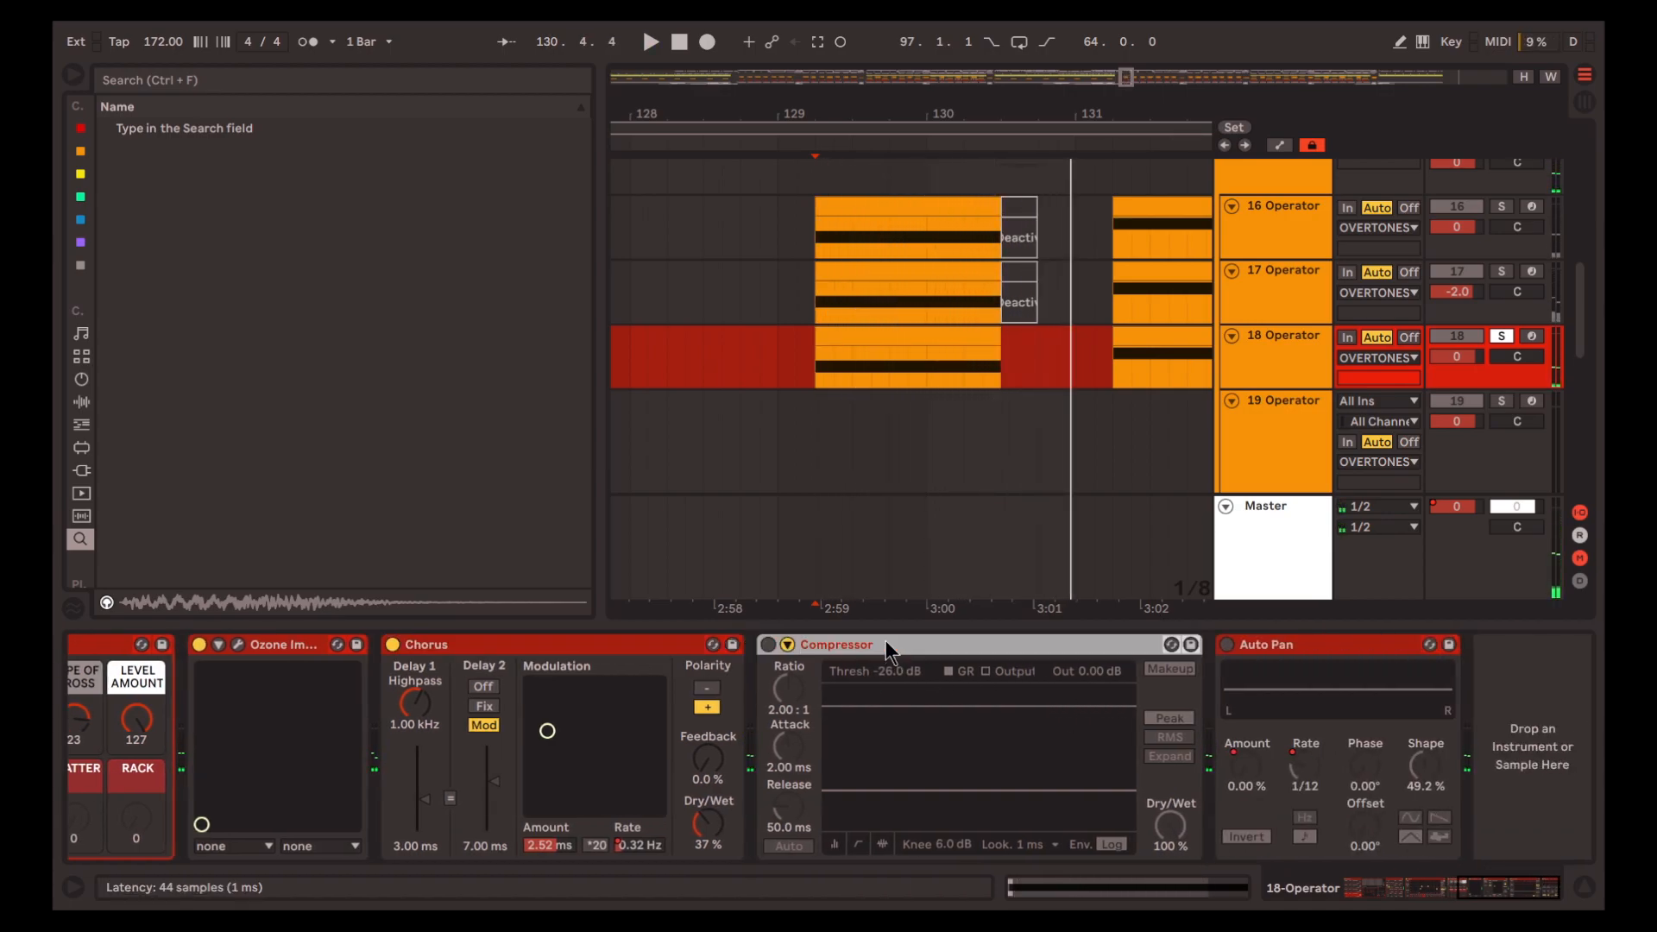
key(Delete)
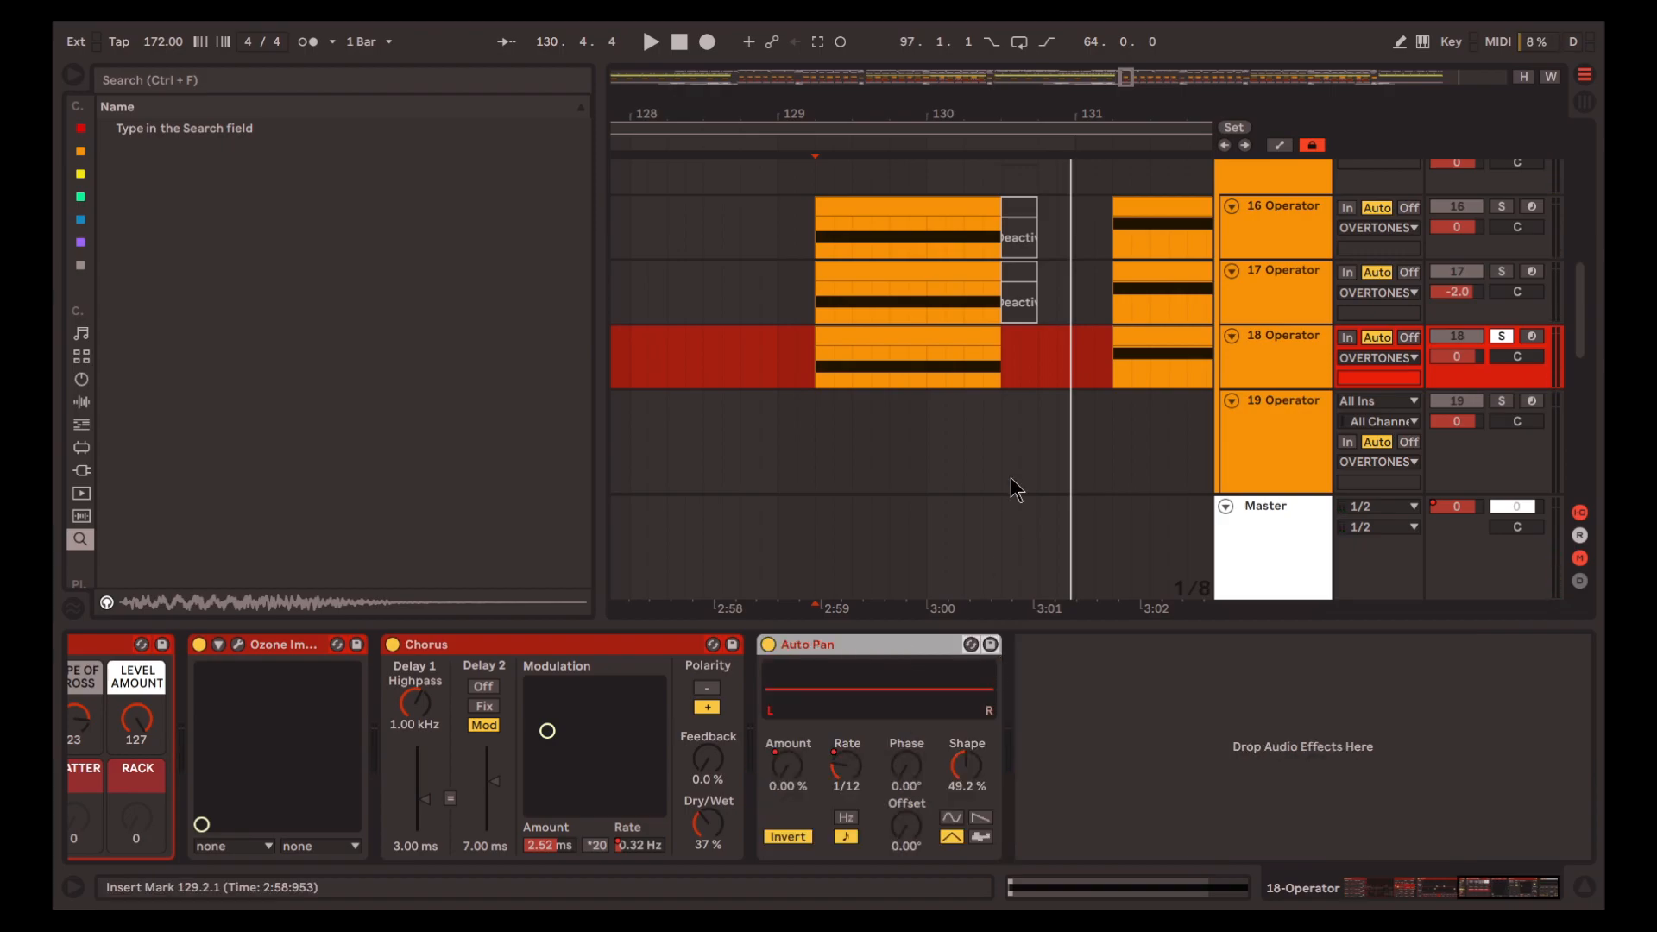
key(space)
scroll(1108, 416, up, 1)
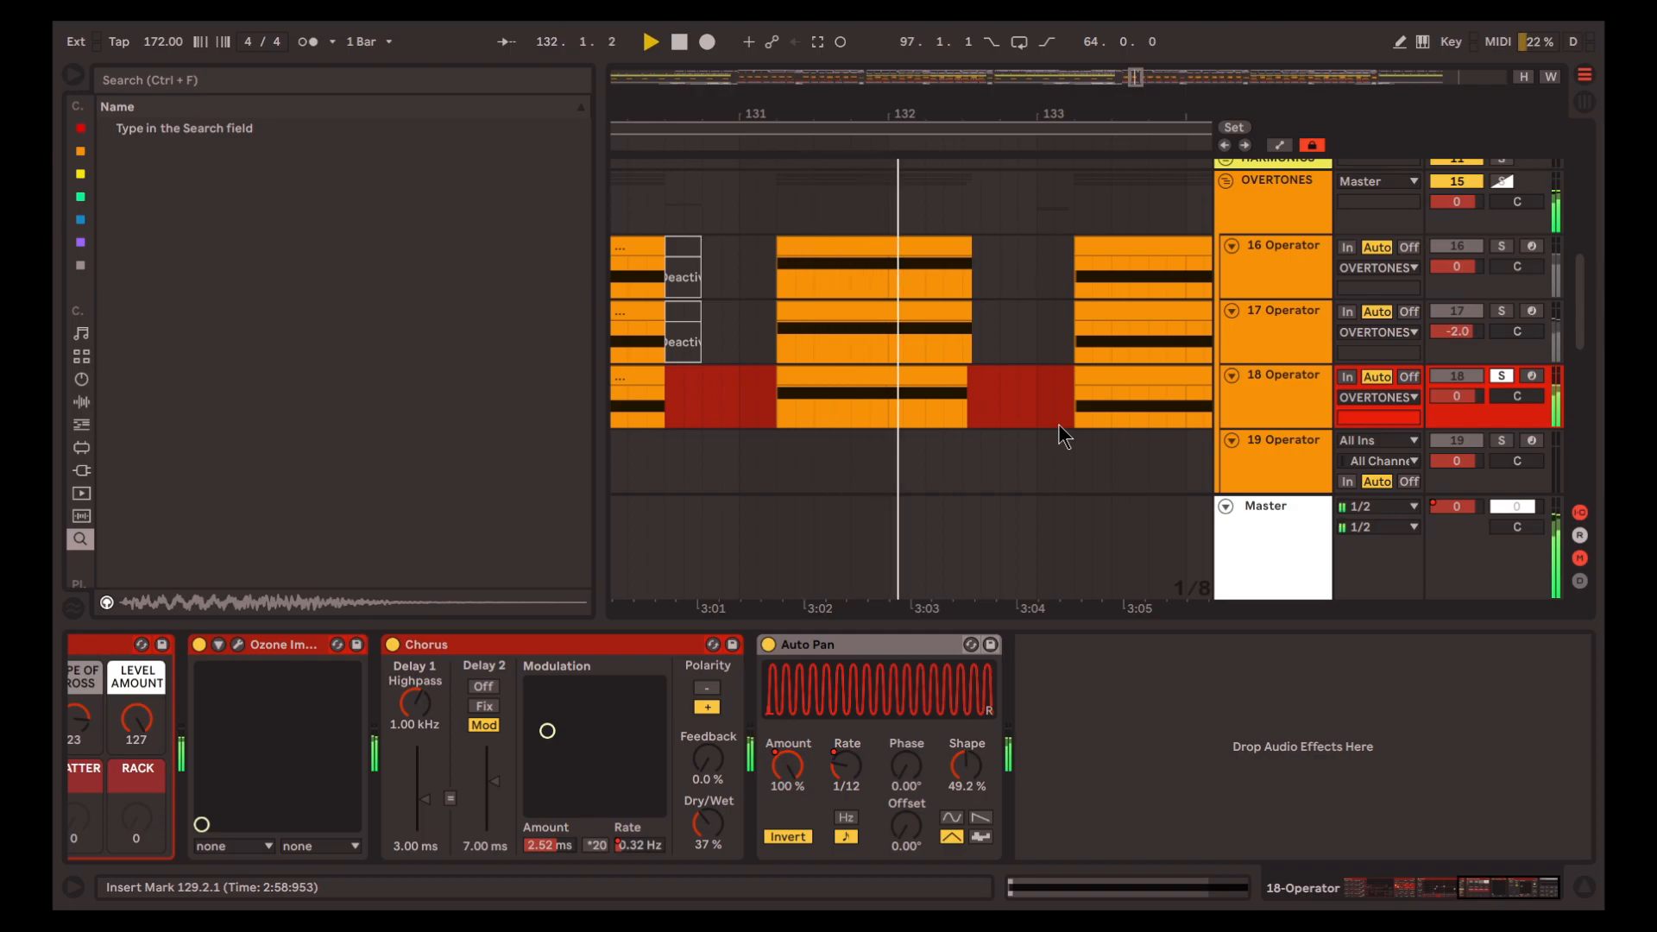
key(space)
Solo only track 22 and play its clips from 179.2.1
scroll(1055, 391, down, 7)
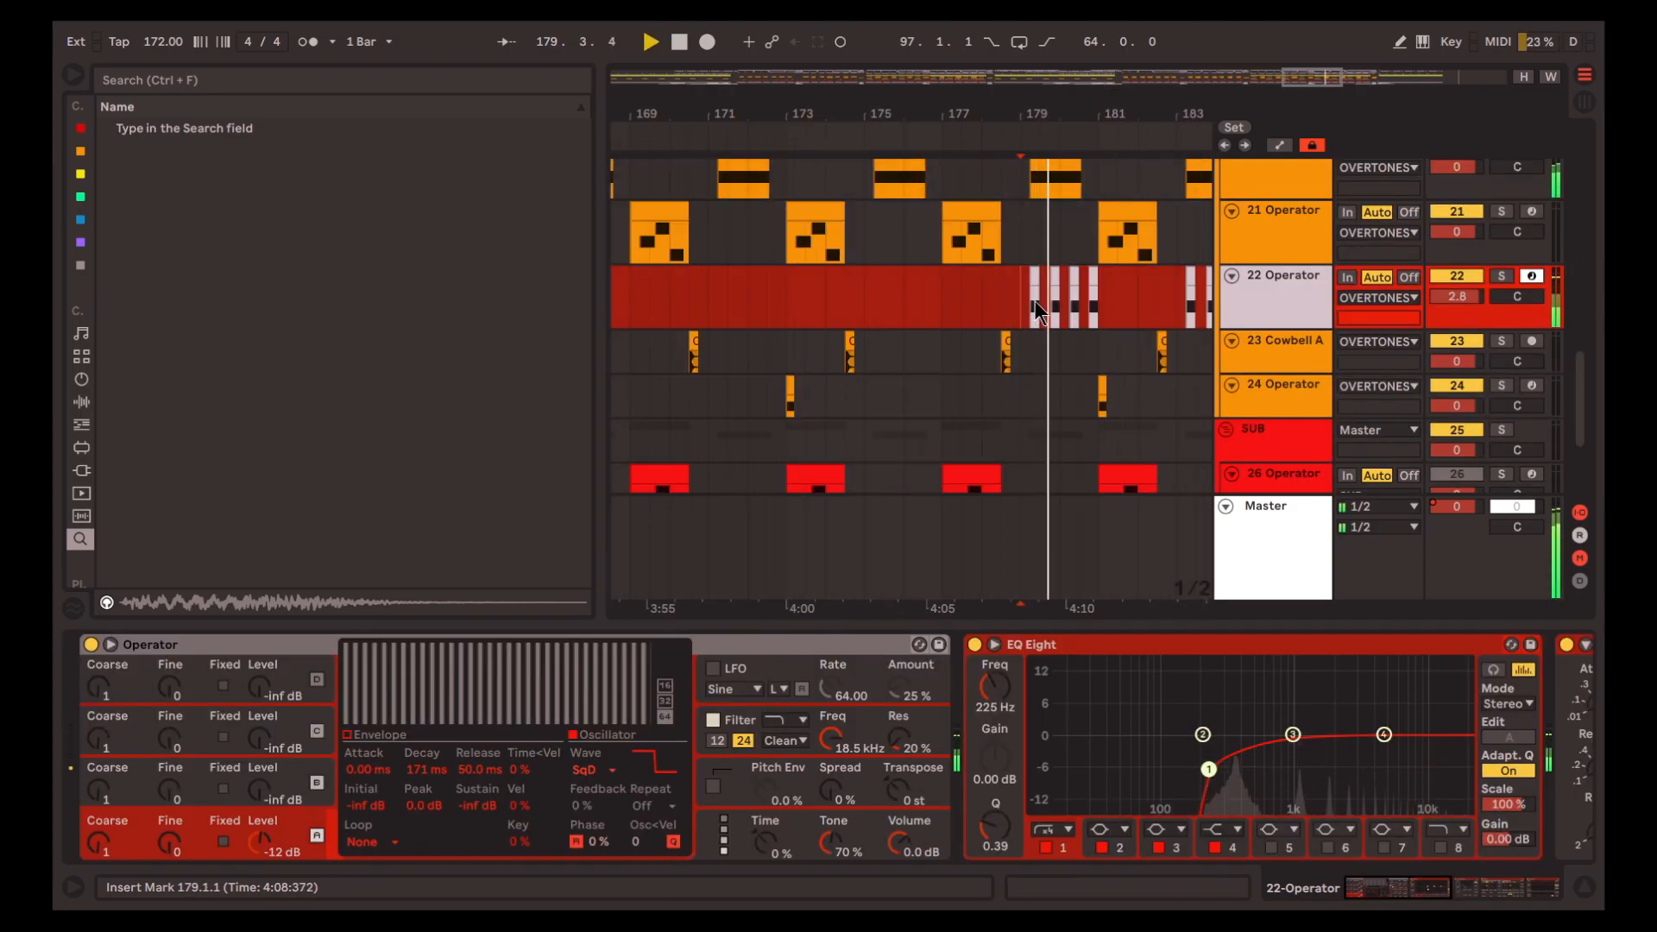
scroll(1033, 300, up, 2)
scroll(1049, 378, up, 3)
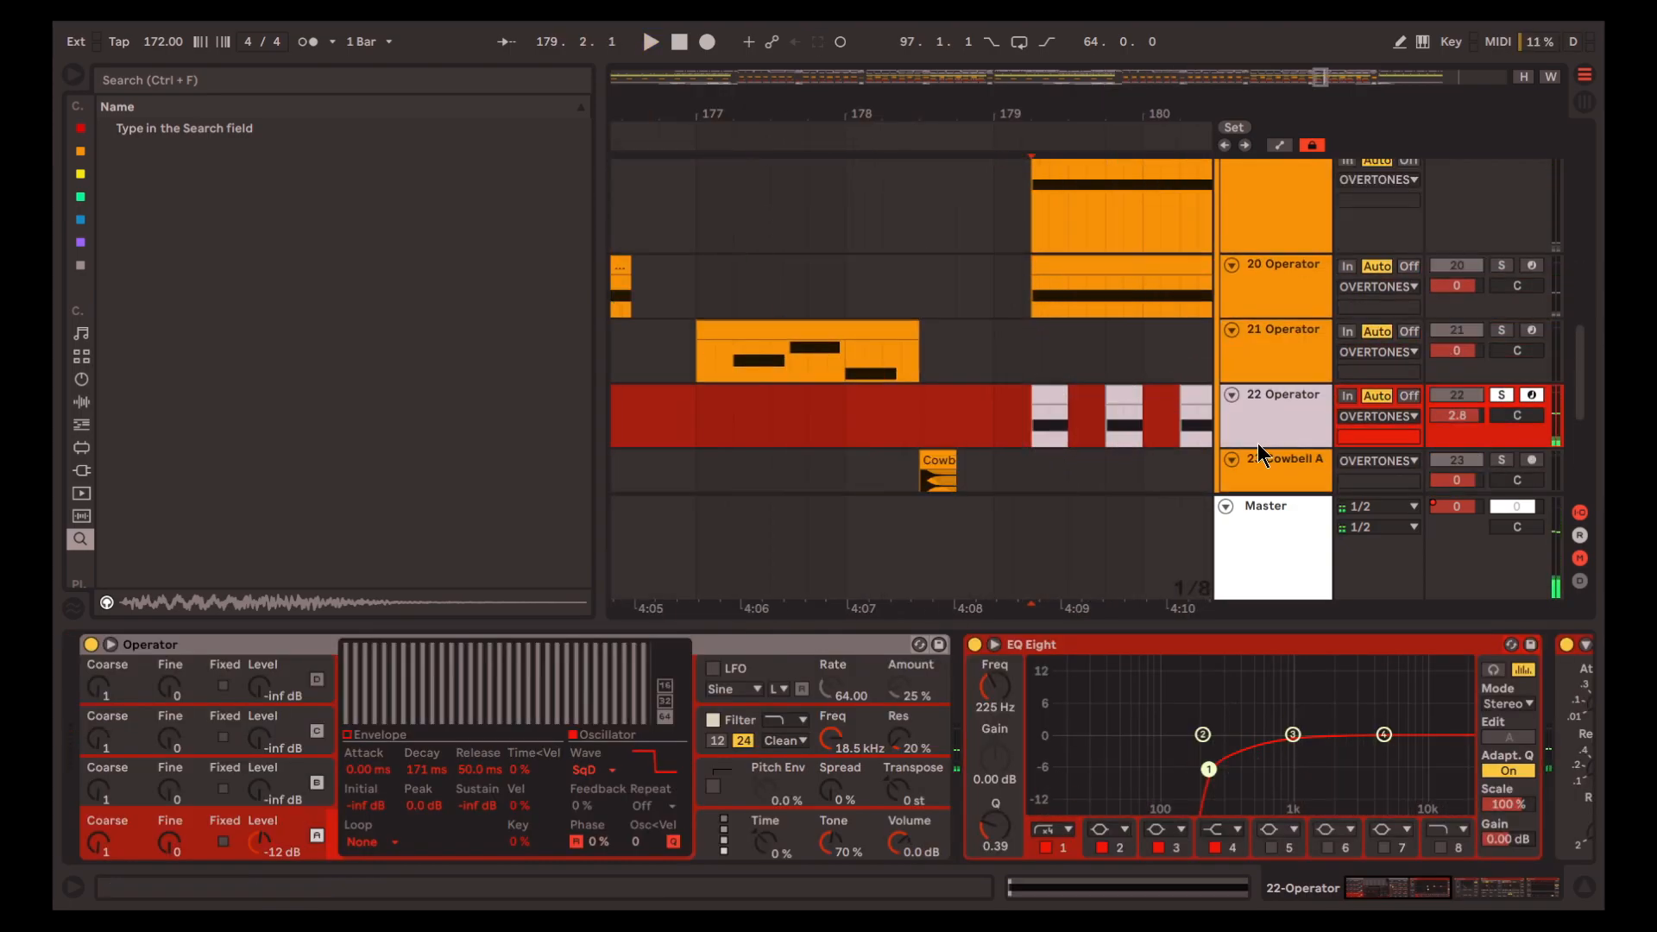
drag(1402, 892, 1127, 886)
key(space)
key(space)
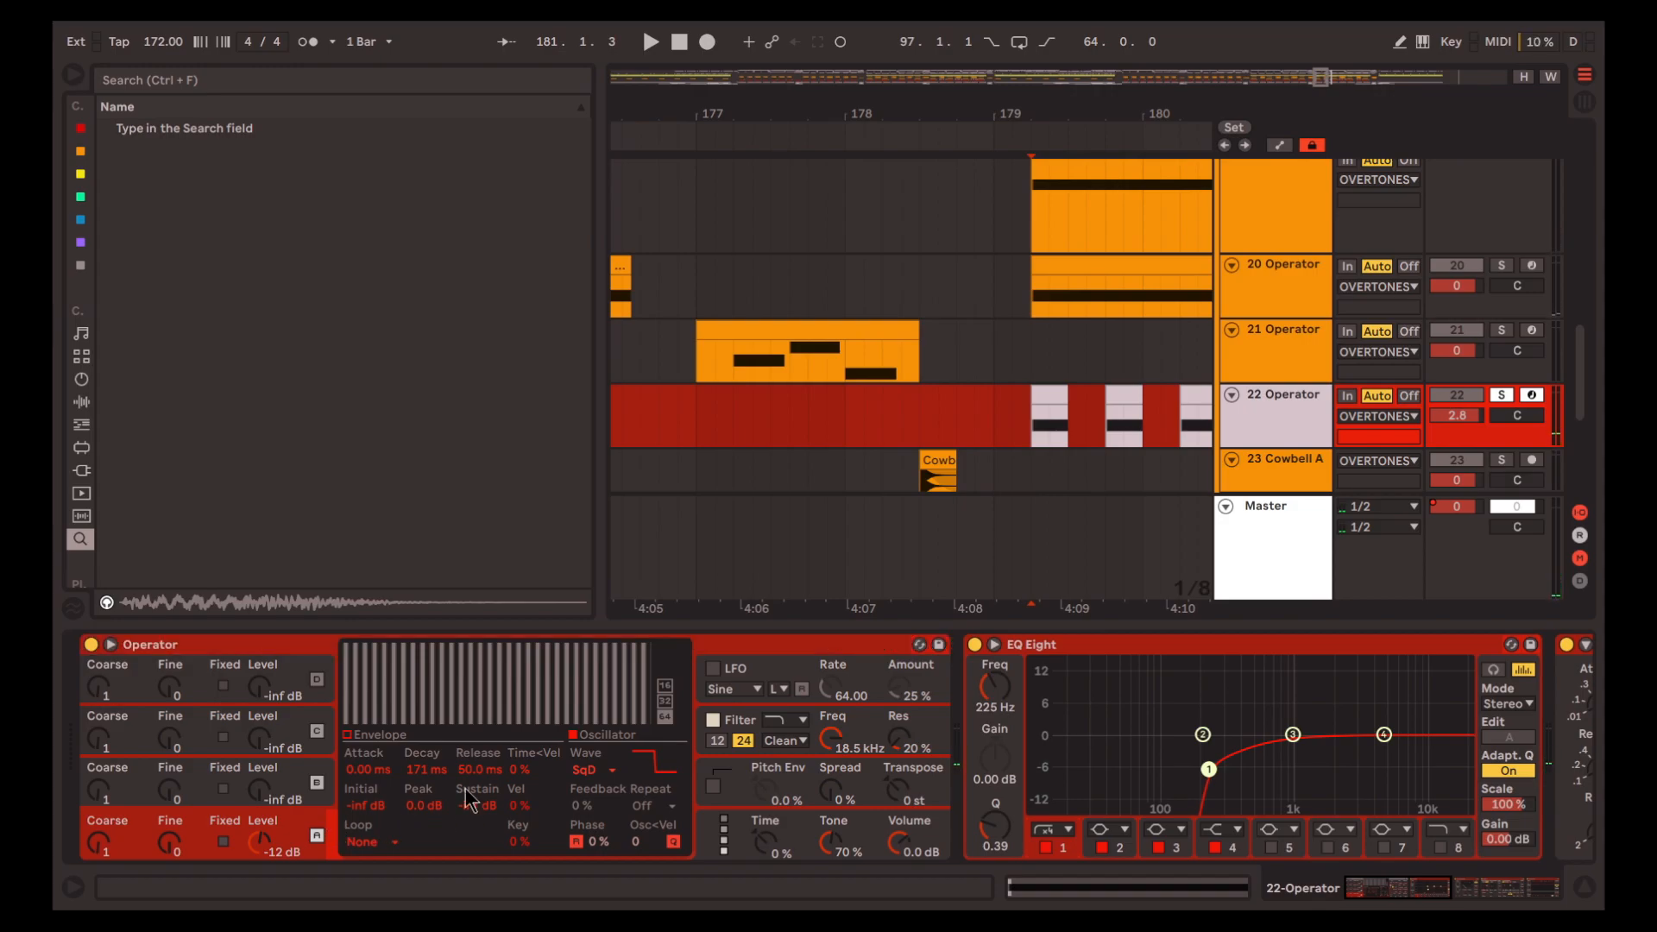
Display the oscillator envelope in track 22's Operator and play the track through its EQ Eight
click(378, 801)
scroll(715, 808, right, 10)
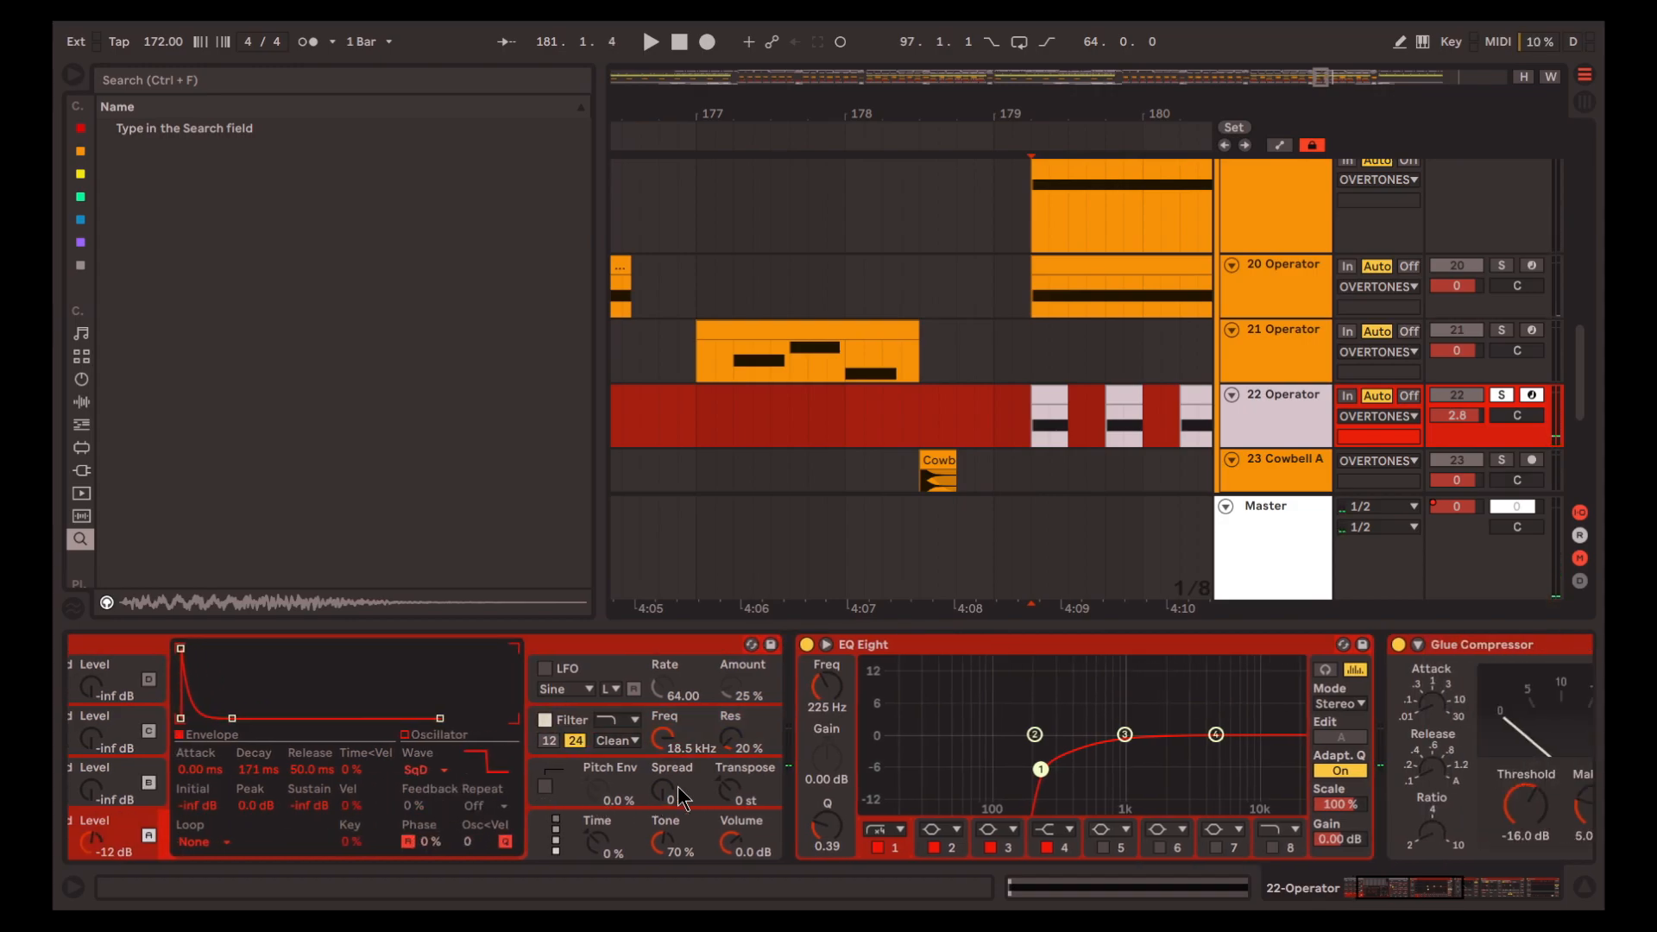
key(space)
click(807, 659)
key(space)
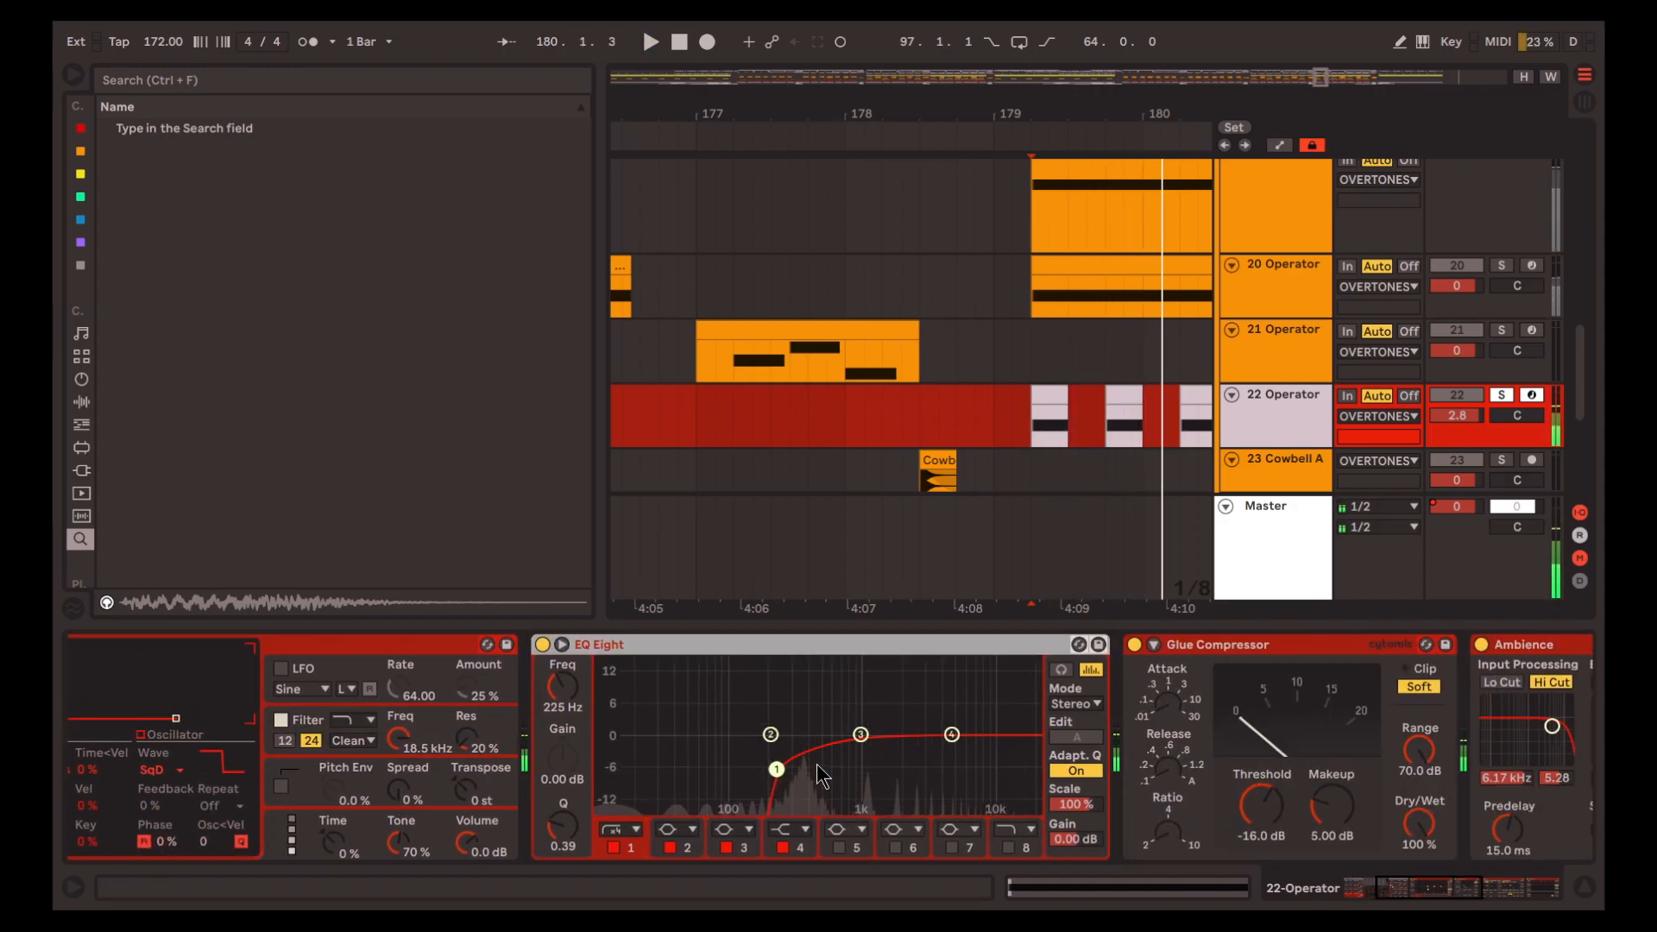
key(space)
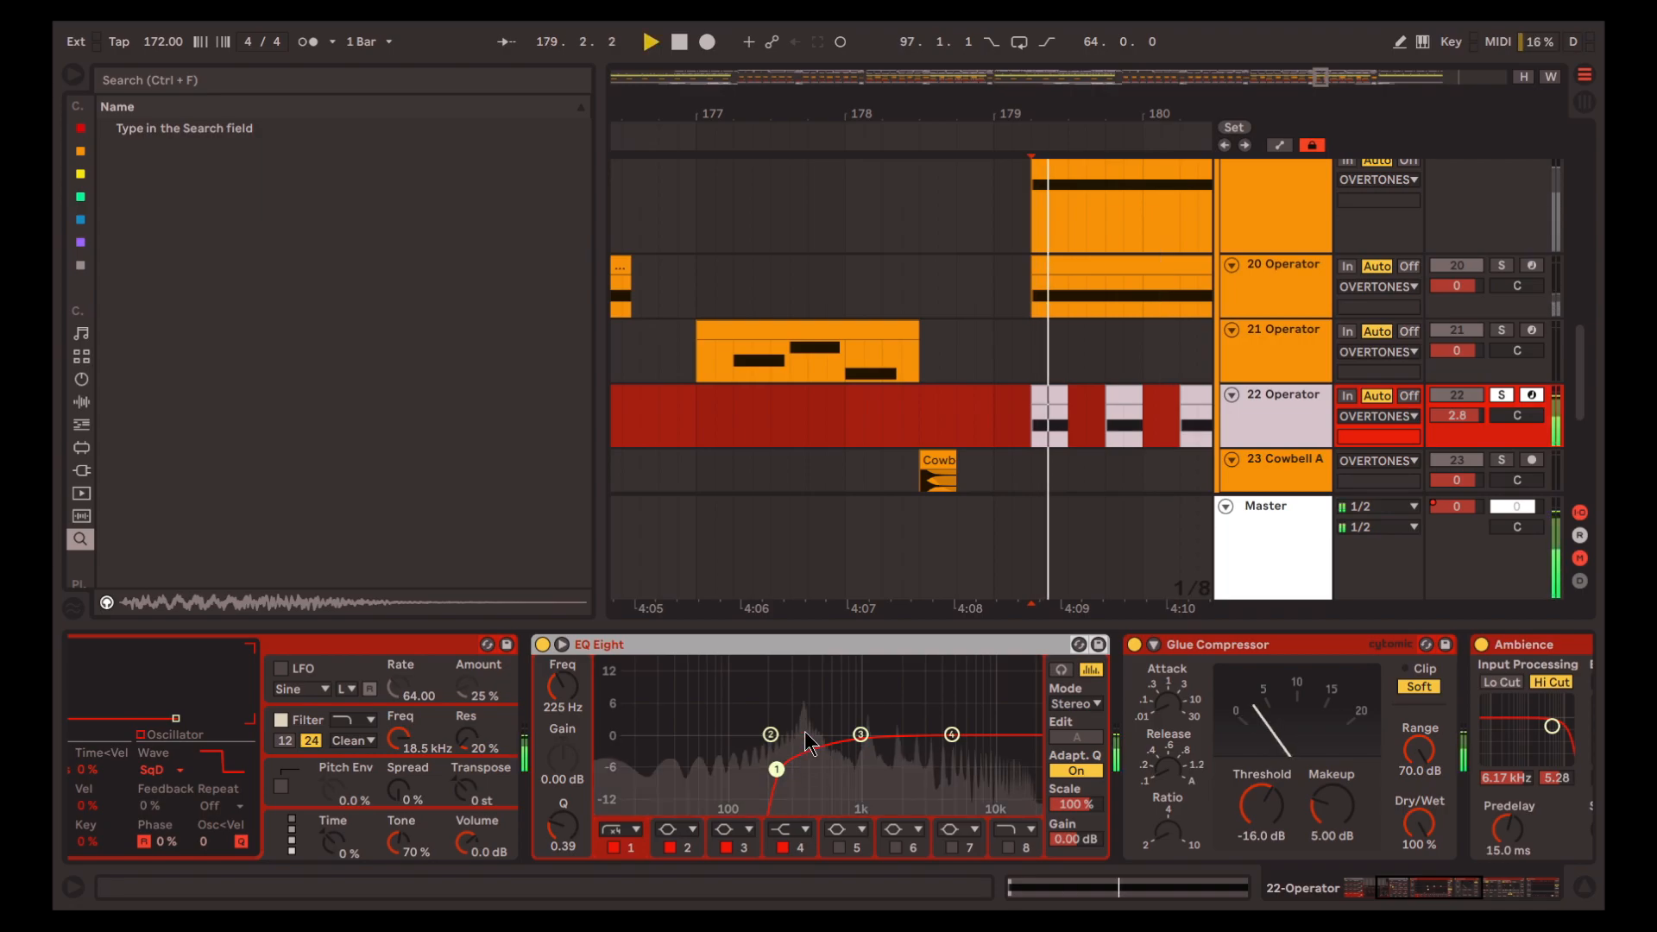
Audition track 22's Glue Compressor by playing the clips from 179.2.1
scroll(856, 758, right, 5)
key(space)
click(856, 757)
key(space)
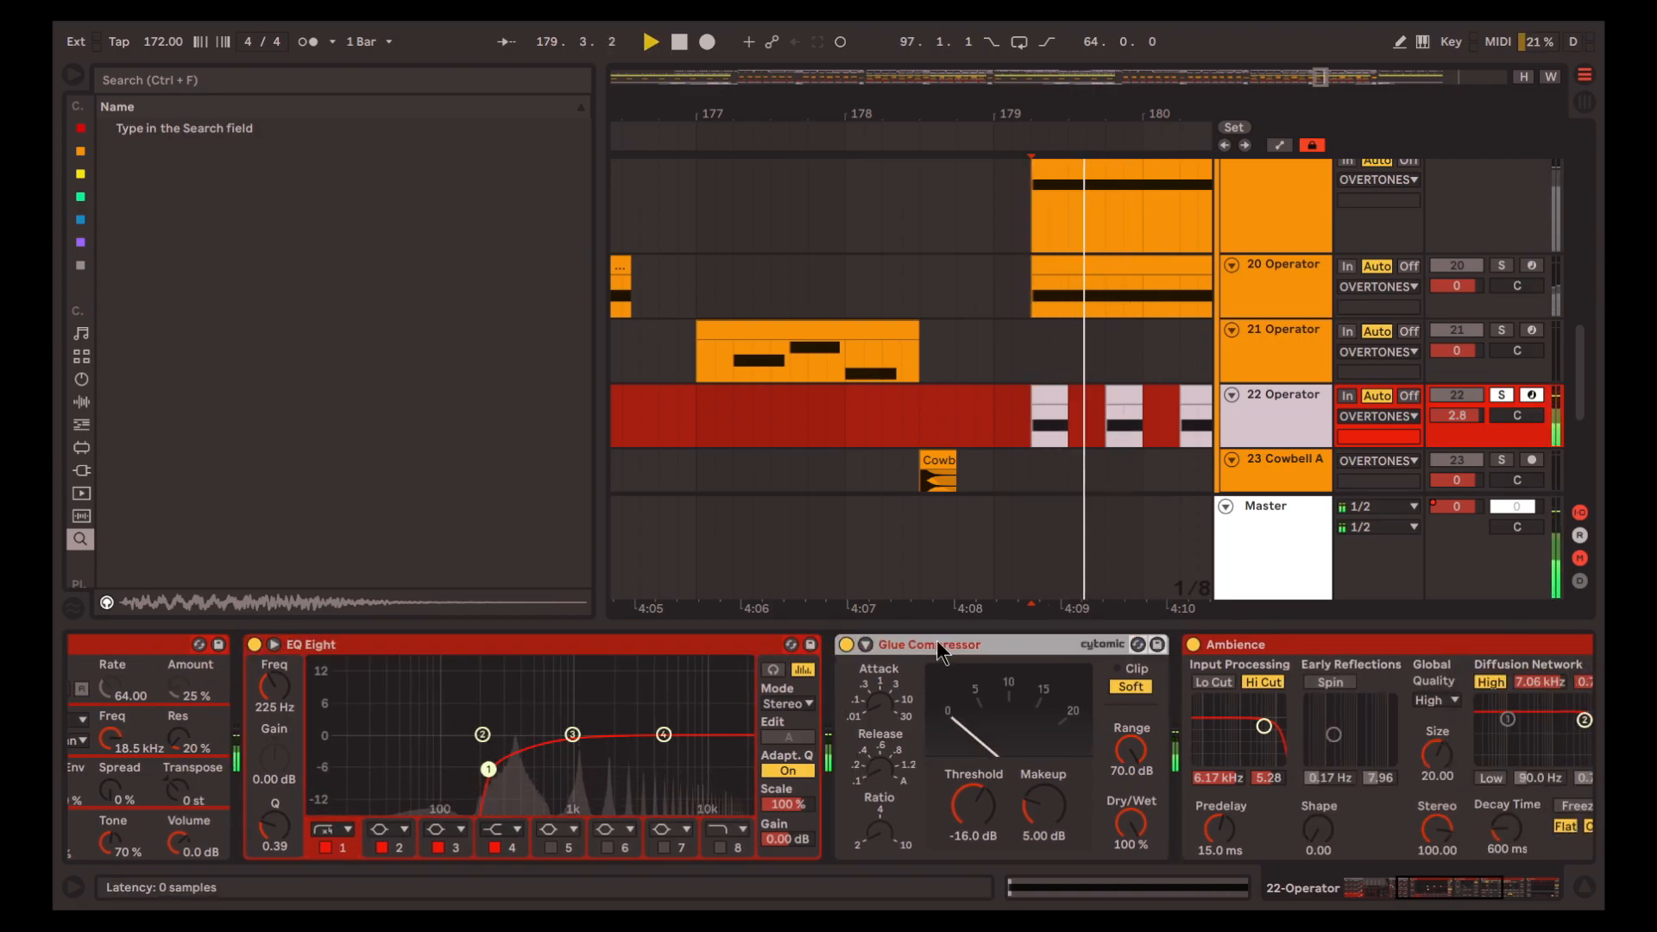
scroll(871, 757, right, 5)
key(space)
key(space)
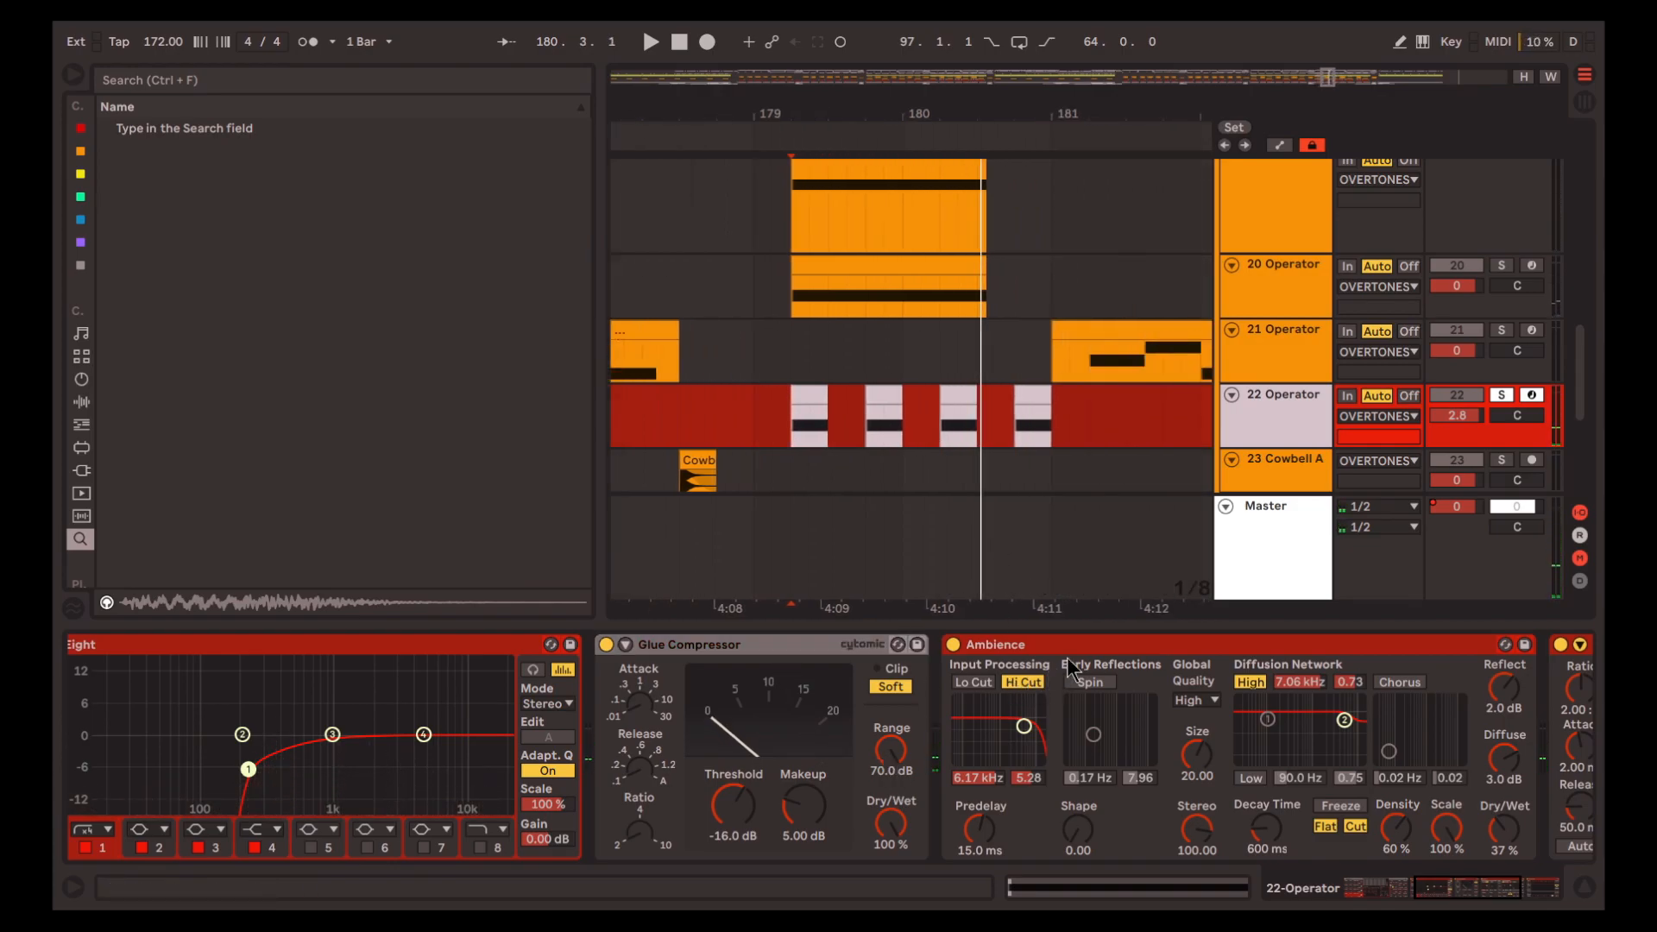
Audition the Ambience reverb on track 22 by playing from 179.2.1
click(1063, 659)
scroll(1063, 659, right, 5)
key(space)
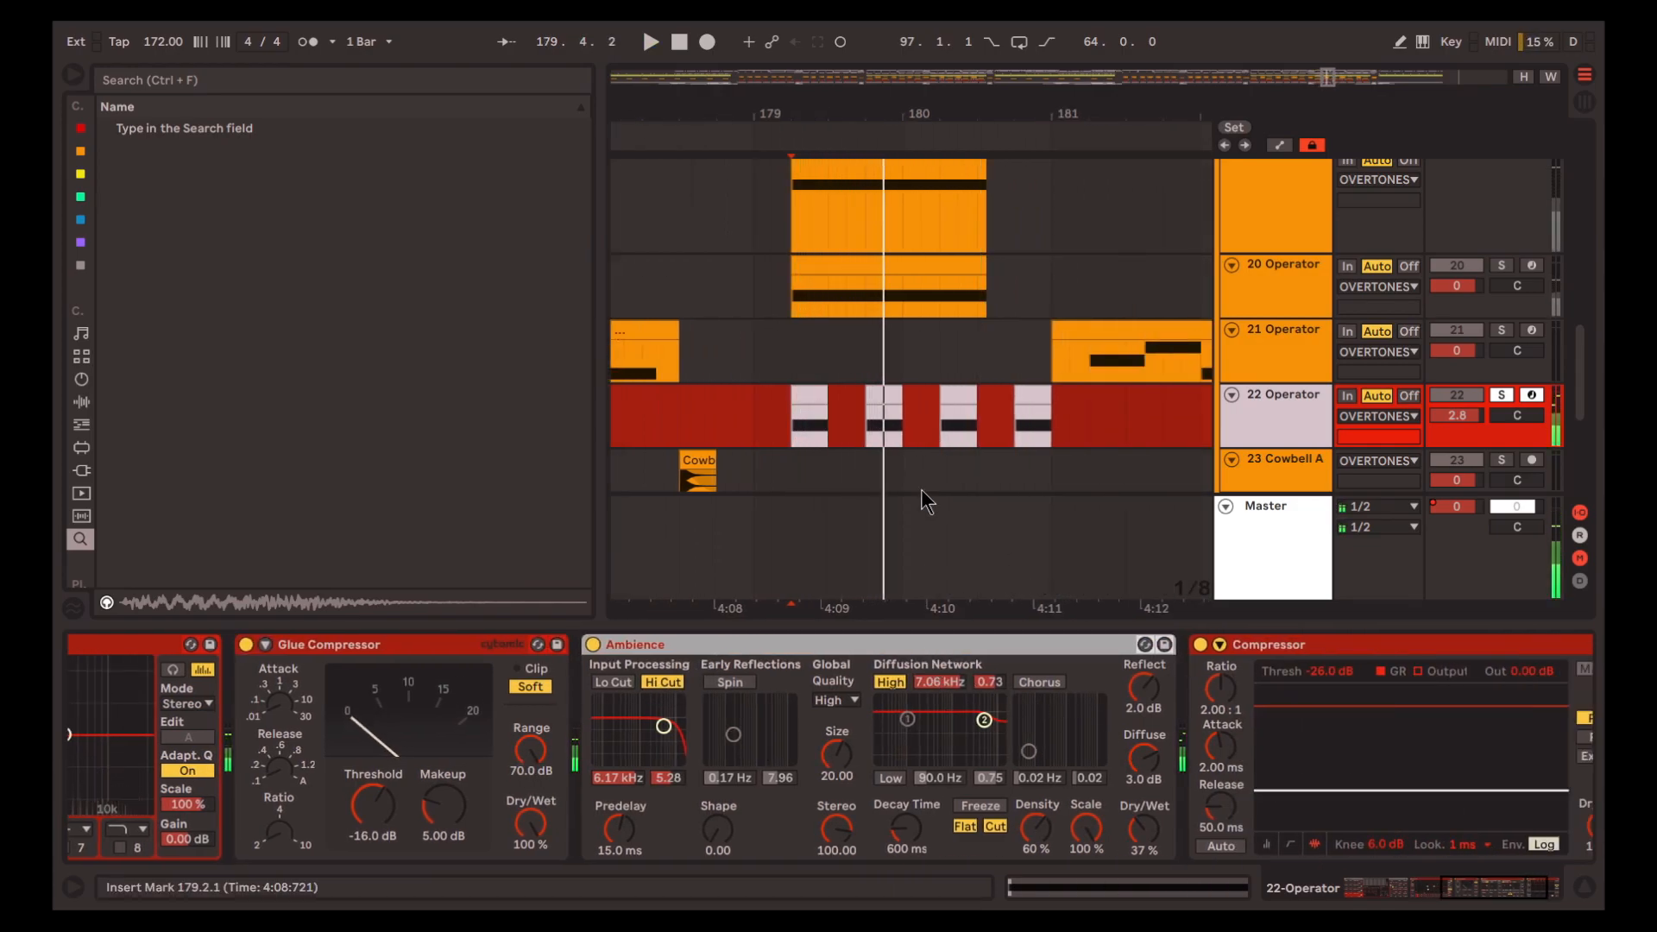
Hide the device chain, then solo the OVERTONES group and play it from 179.2.1
scroll(920, 491, down, 5)
scroll(928, 471, right, 1)
click(1582, 889)
key(space)
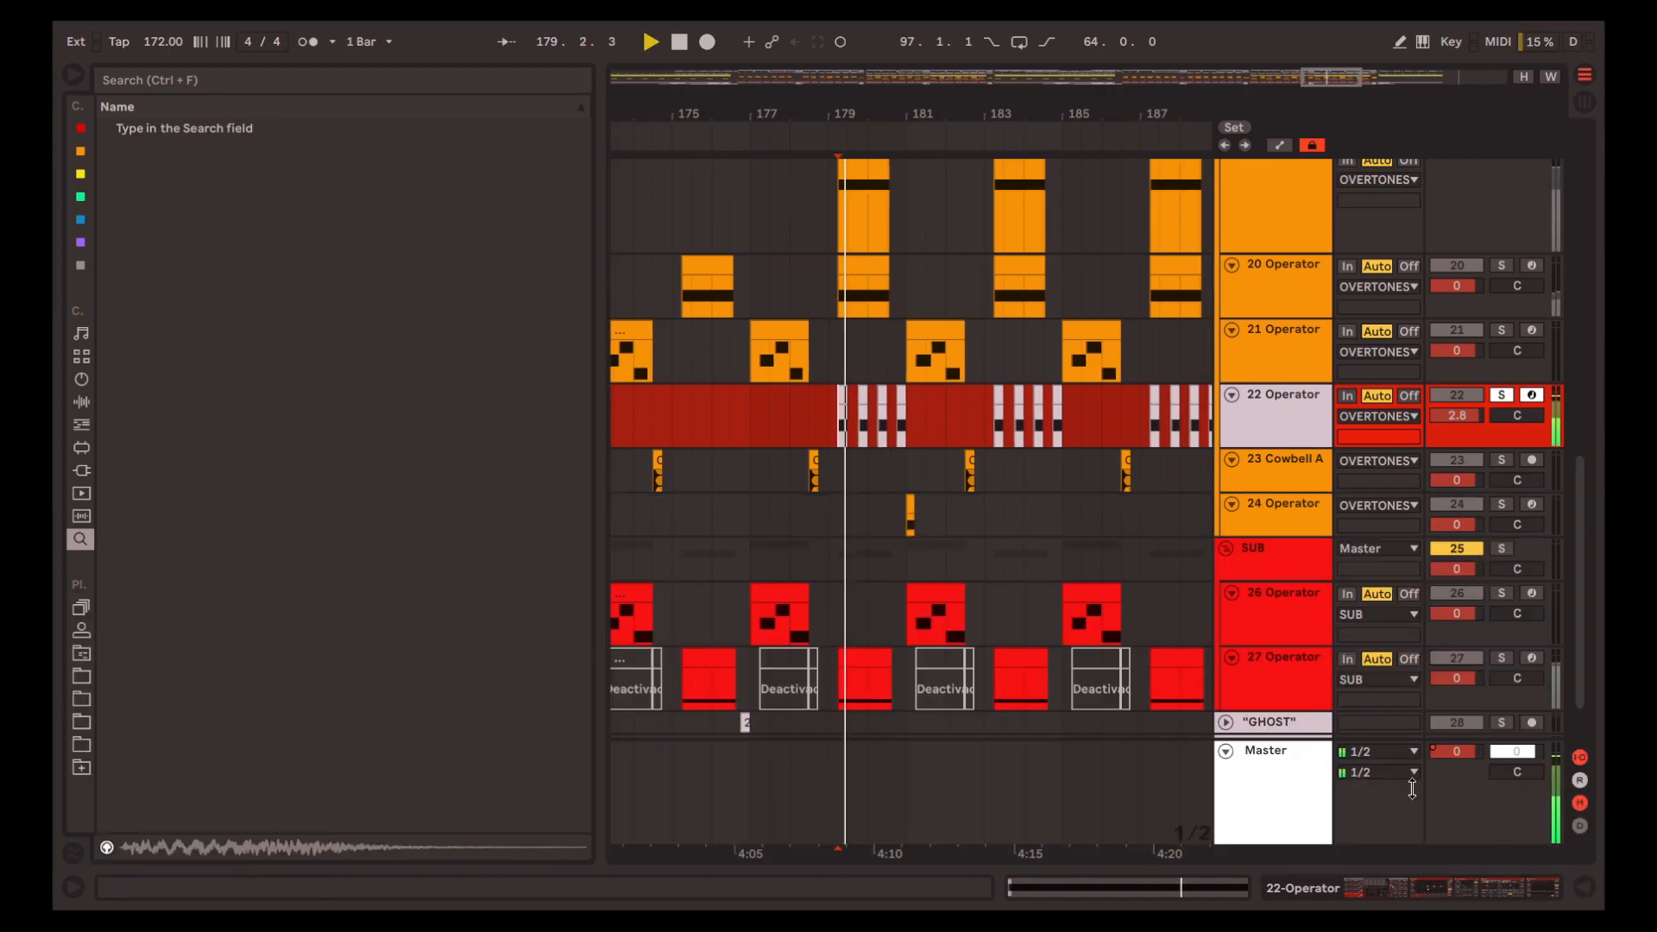
scroll(1185, 536, up, 10)
click(1272, 341)
key(s)
key(space)
key(space)
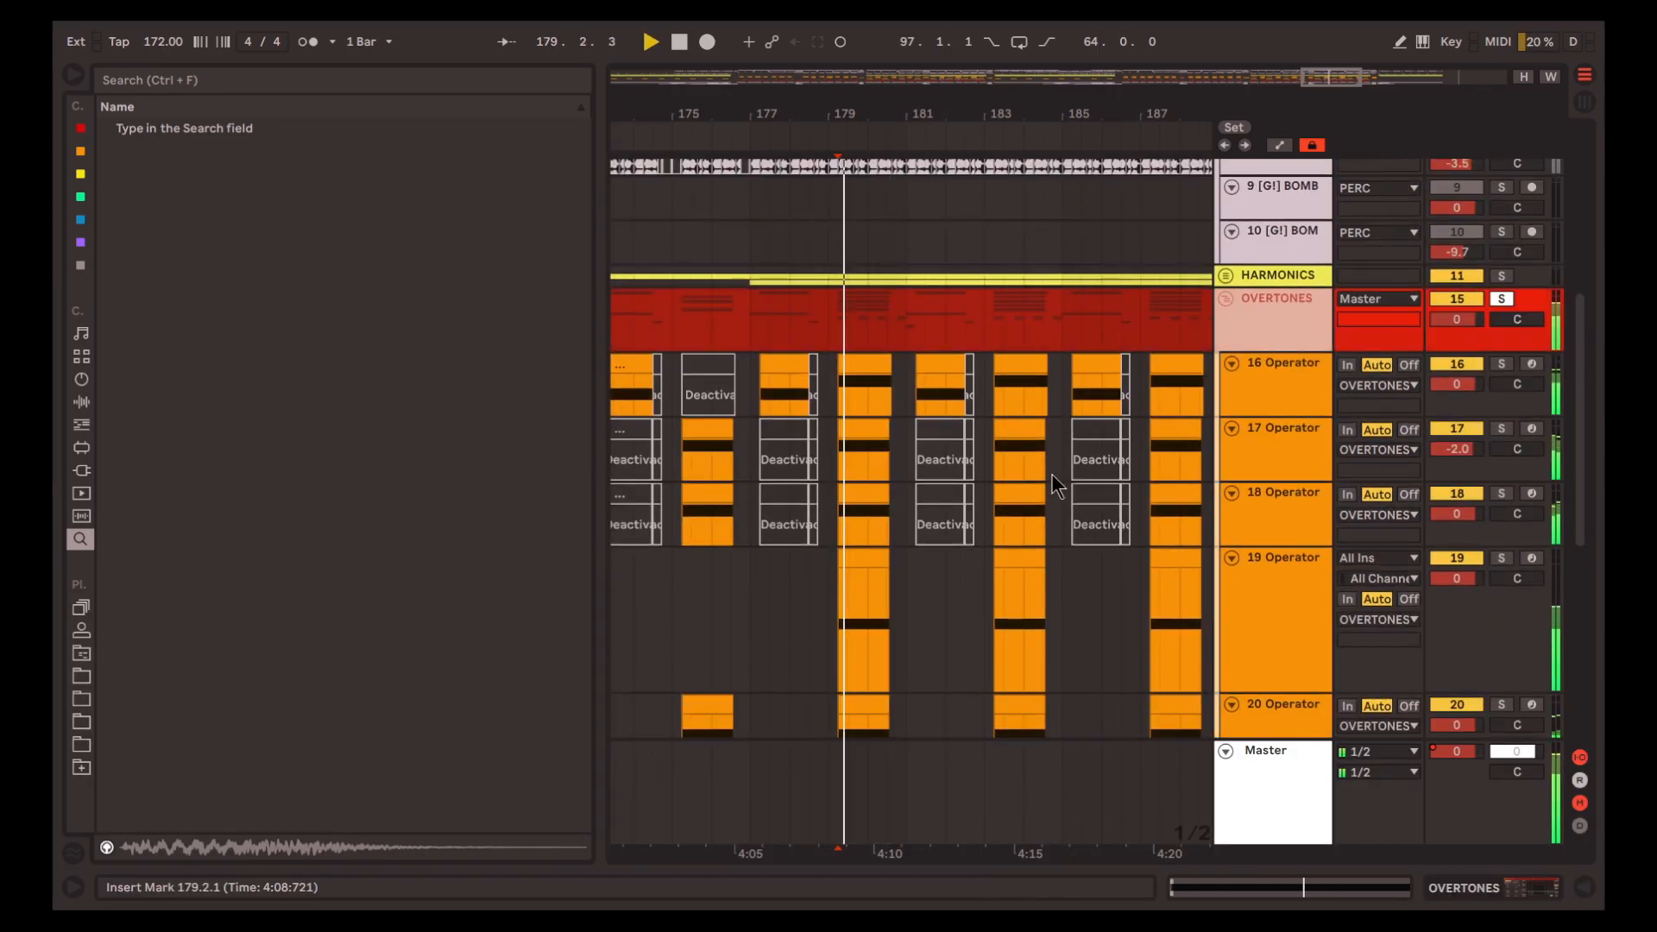
Solo track 26 in the SUB group and select its clip from 65.1.1 to 66.3.1
scroll(1072, 499, down, 10)
scroll(1022, 463, down, 5)
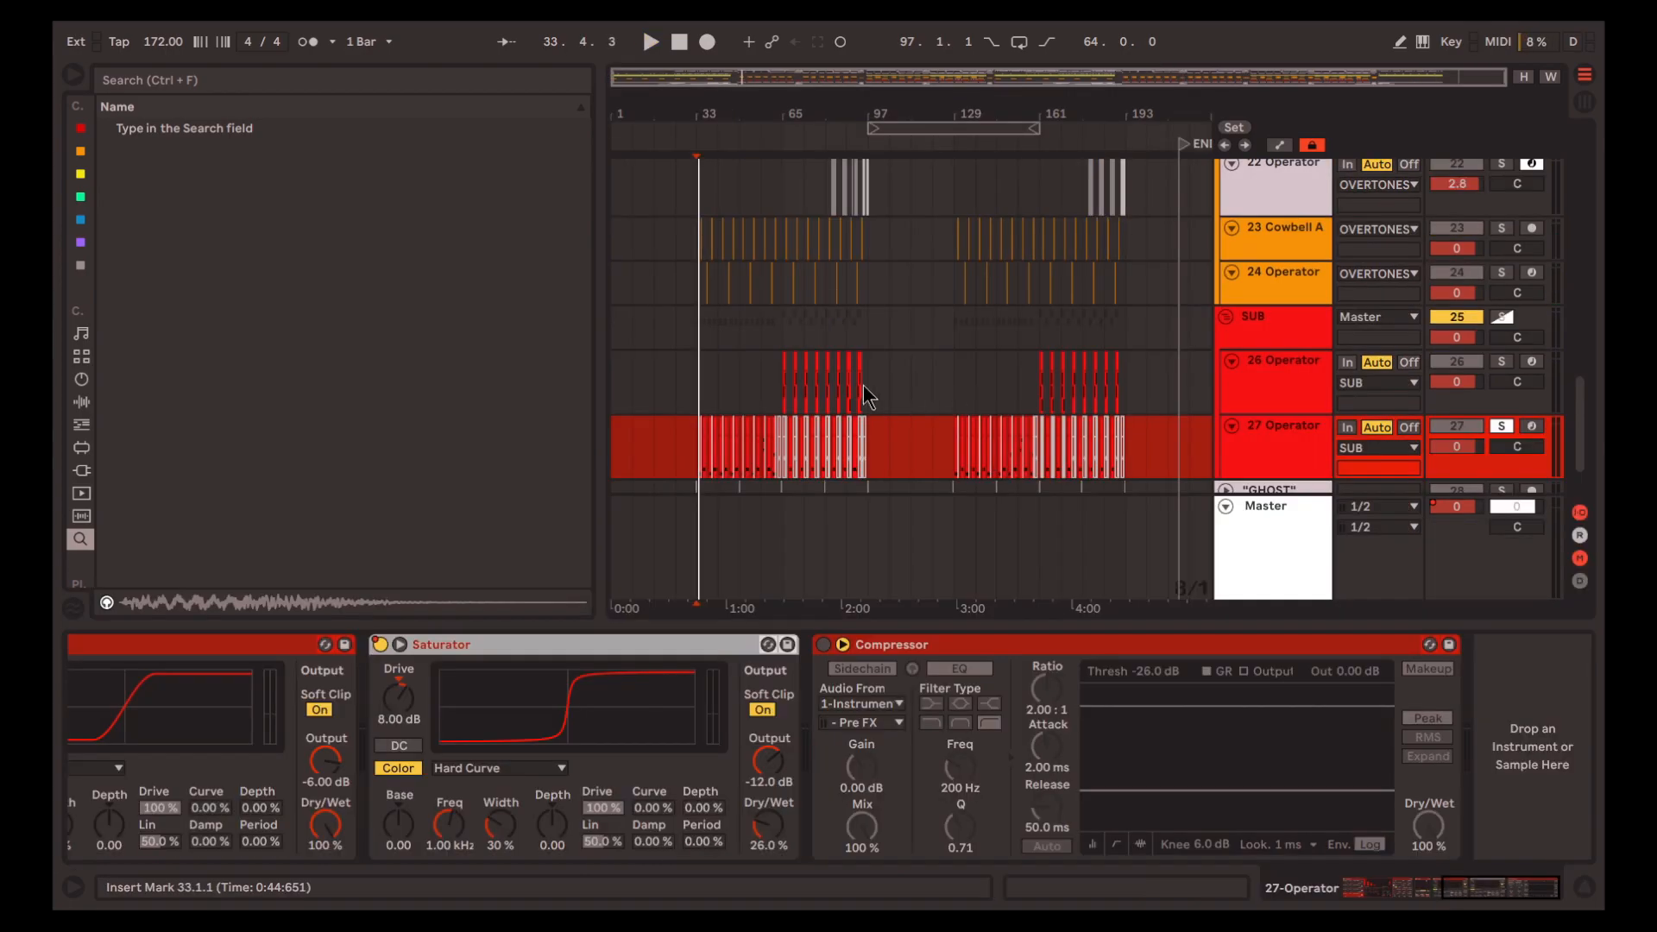
scroll(775, 391, up, 3)
click(774, 391)
scroll(778, 380, up, 5)
drag(778, 380, 837, 379)
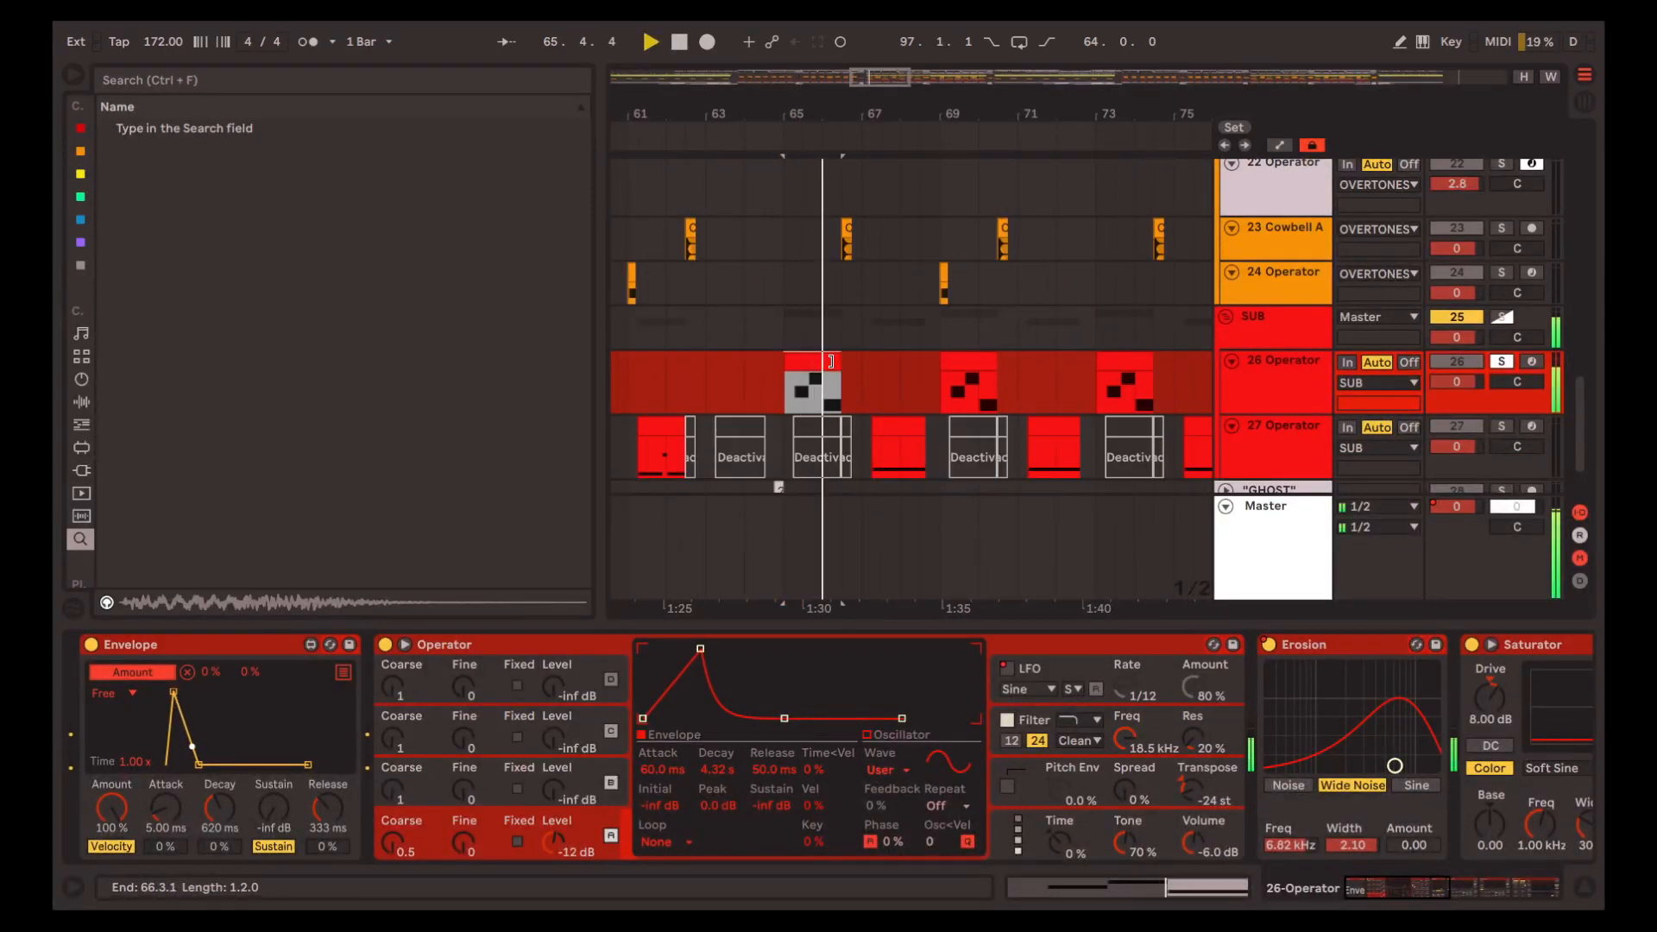
Play track 26's clip at bar 65 and display the oscillator partials in its Operator
key(space)
click(794, 412)
key(space)
scroll(801, 409, up, 5)
click(766, 396)
key(space)
scroll(890, 365, up, 1)
scroll(891, 364, up, 1)
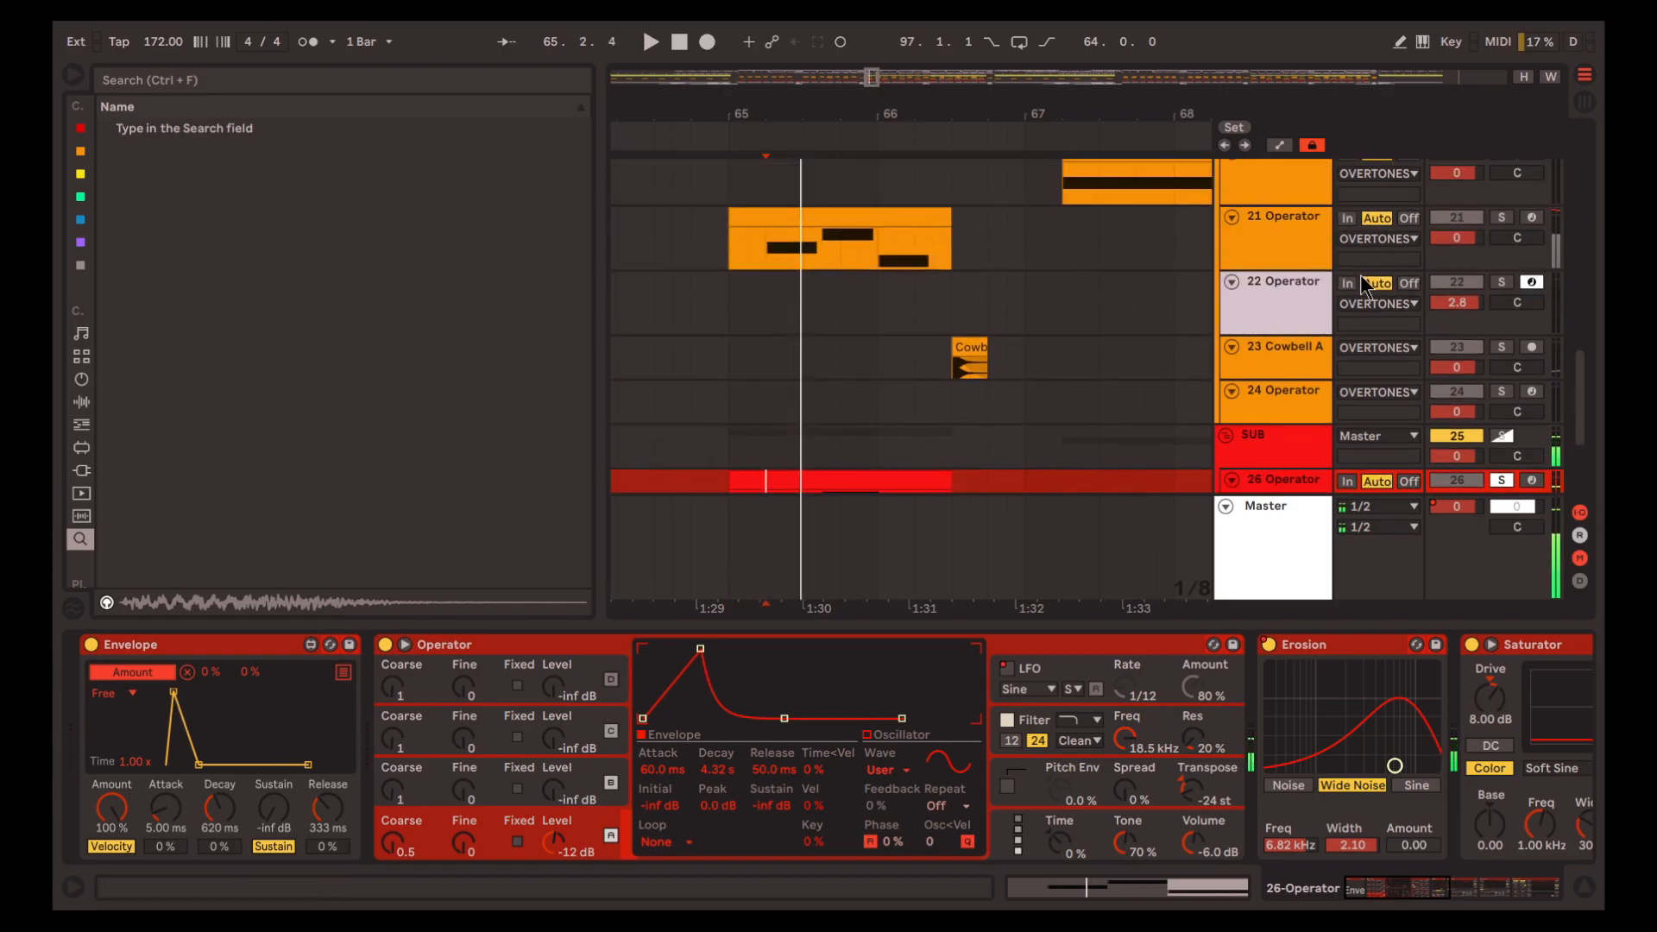
key(space)
scroll(981, 353, down, 4)
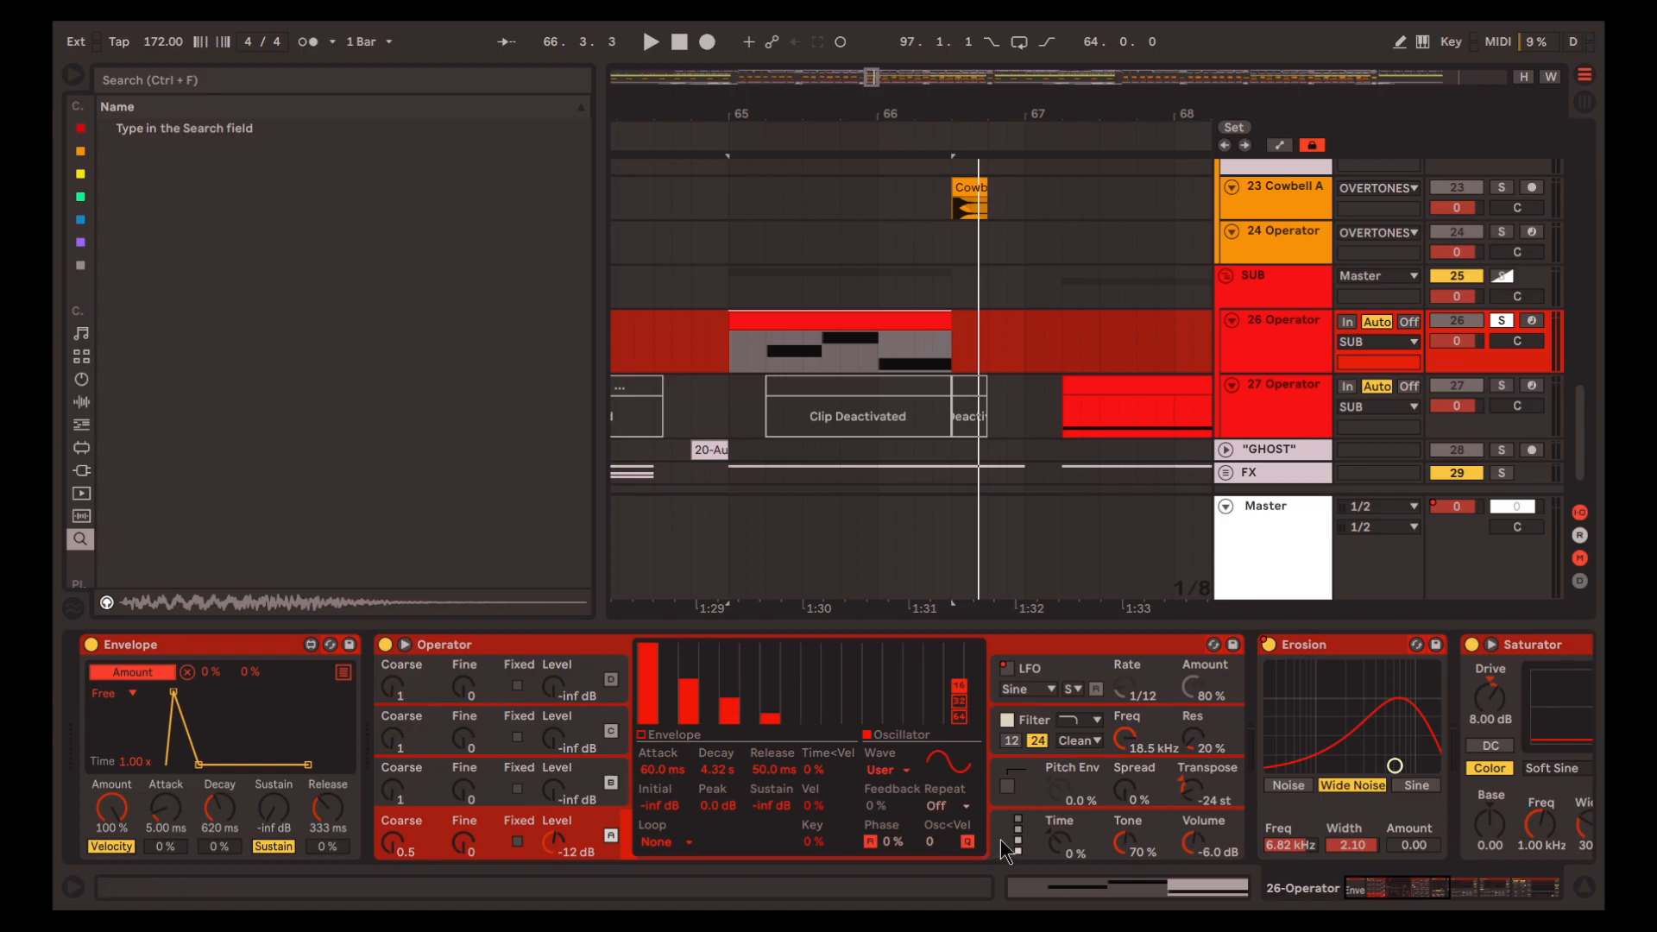
Display the filter settings of track 26's Operator and view the Shaper options
scroll(949, 785, right, 3)
click(901, 725)
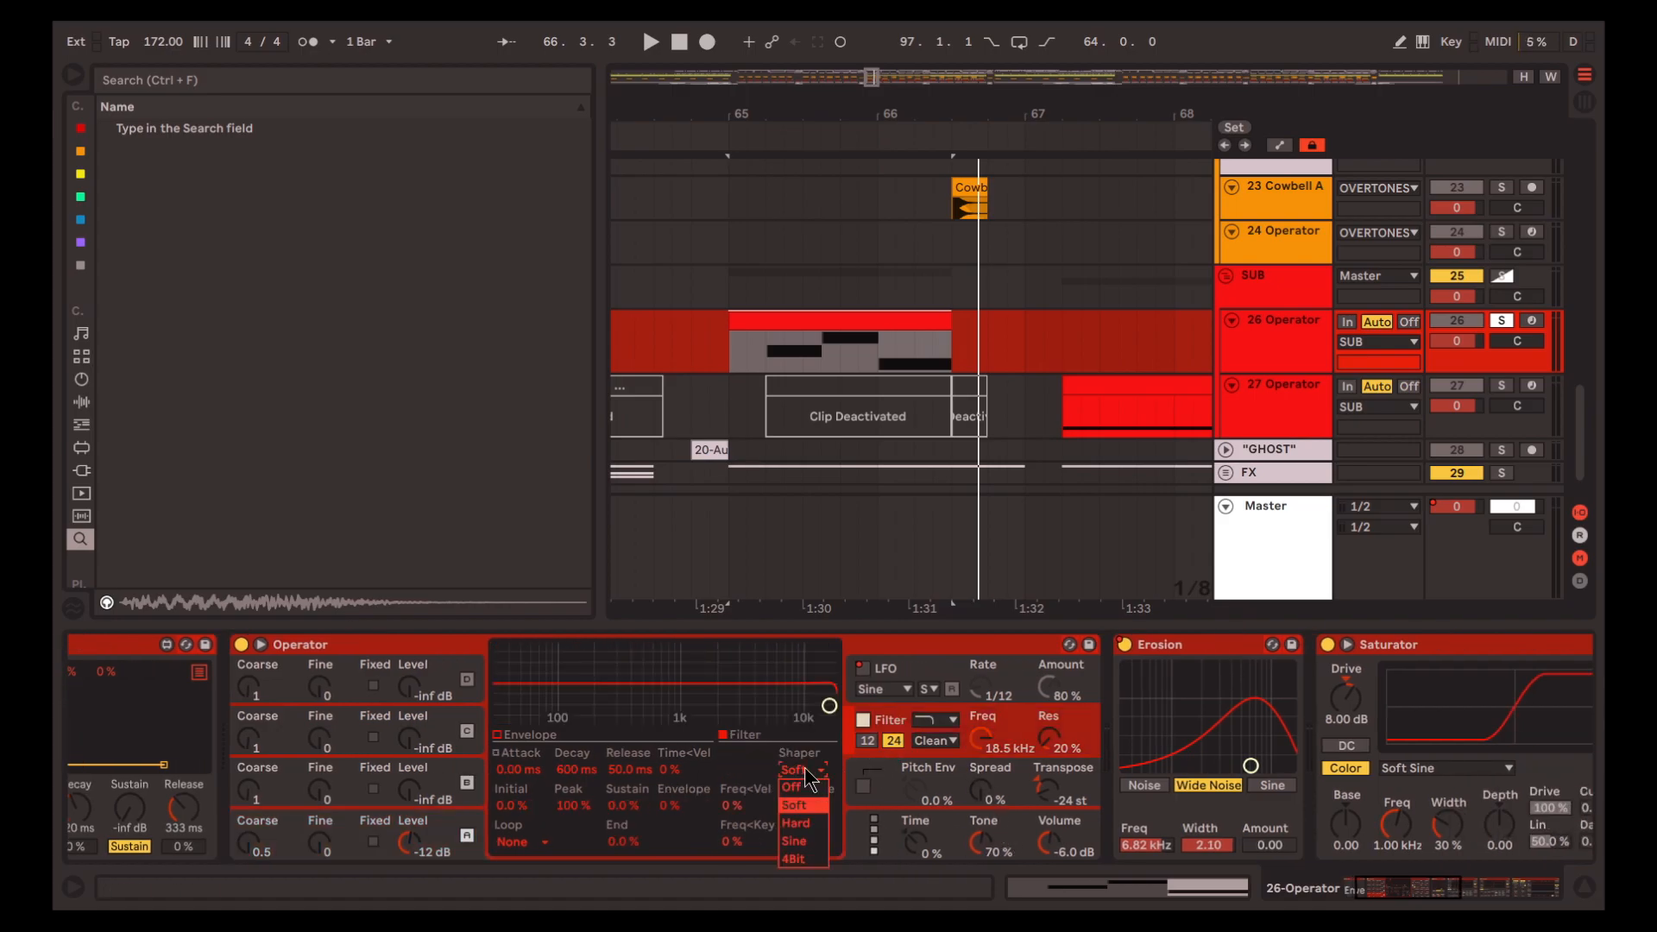
click(892, 722)
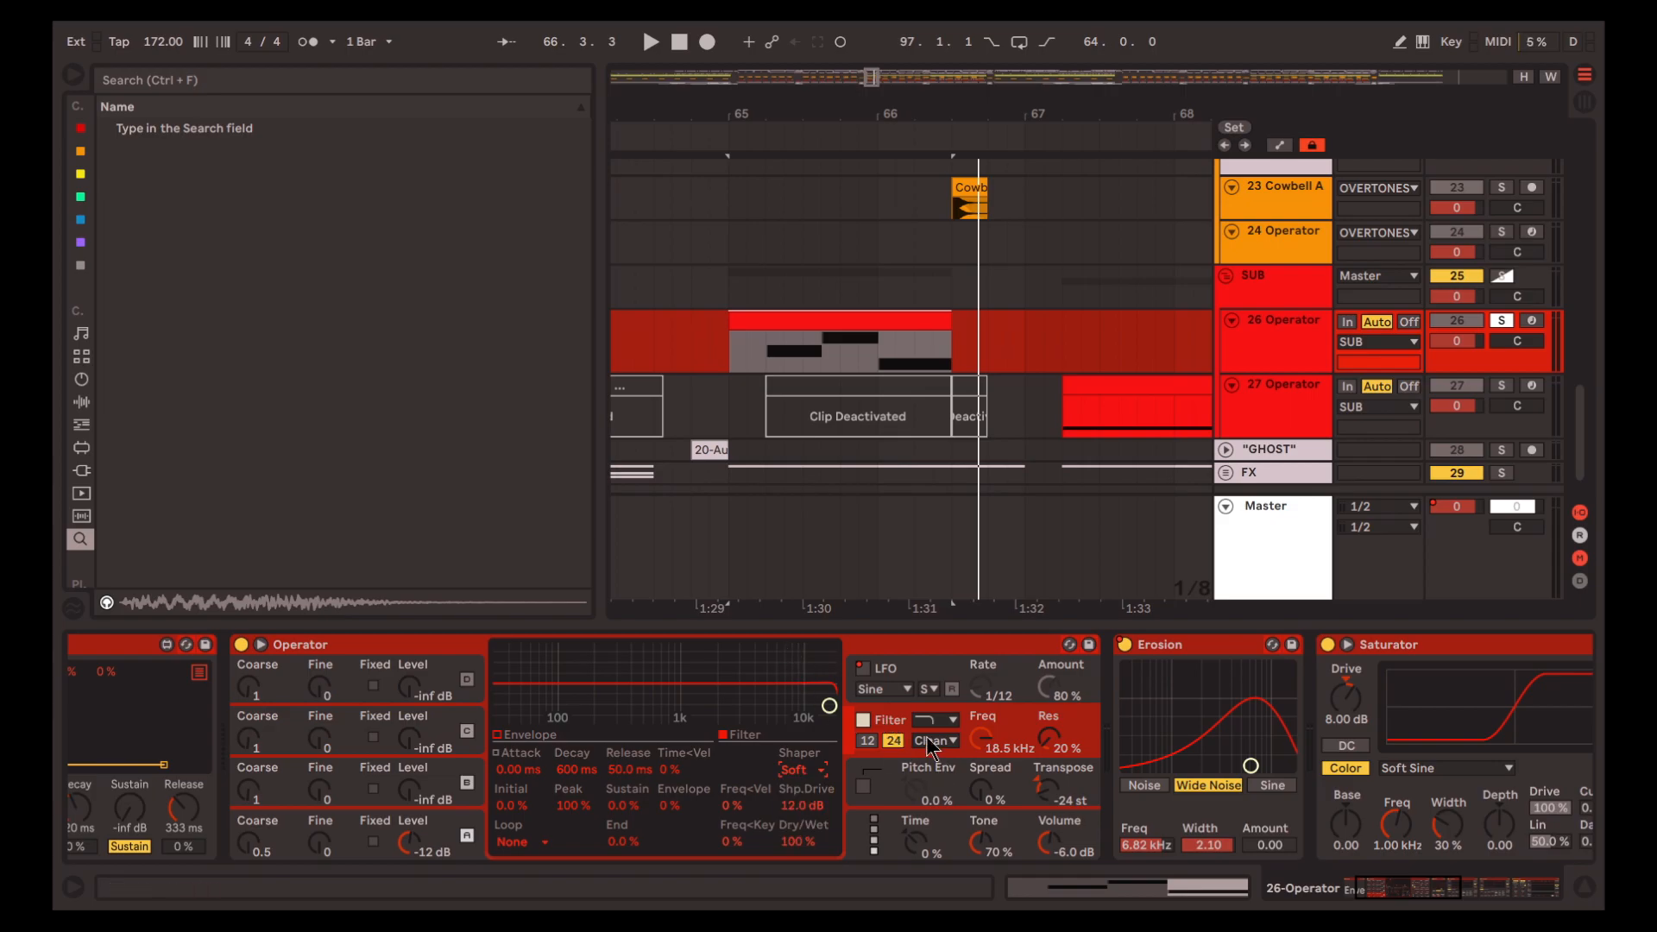
Play track 26's selected clip while reviewing its Operator filter, Erosion and Saturator devices
scroll(920, 734, right, 4)
key(space)
scroll(920, 733, right, 7)
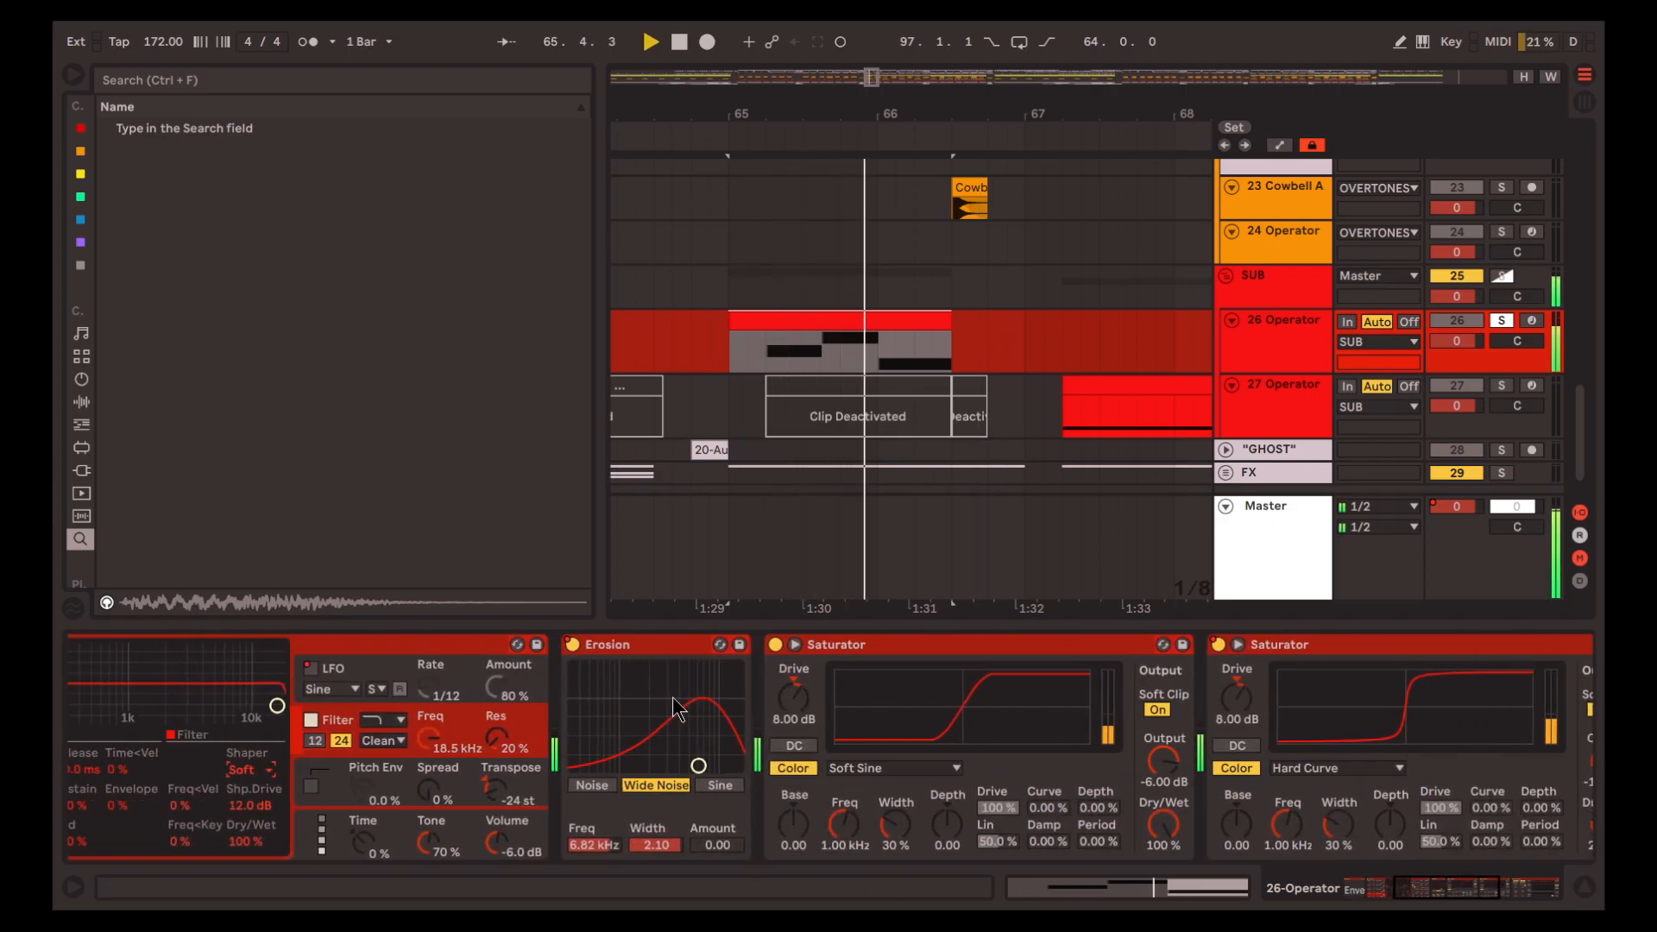
scroll(918, 729, left, 5)
key(space)
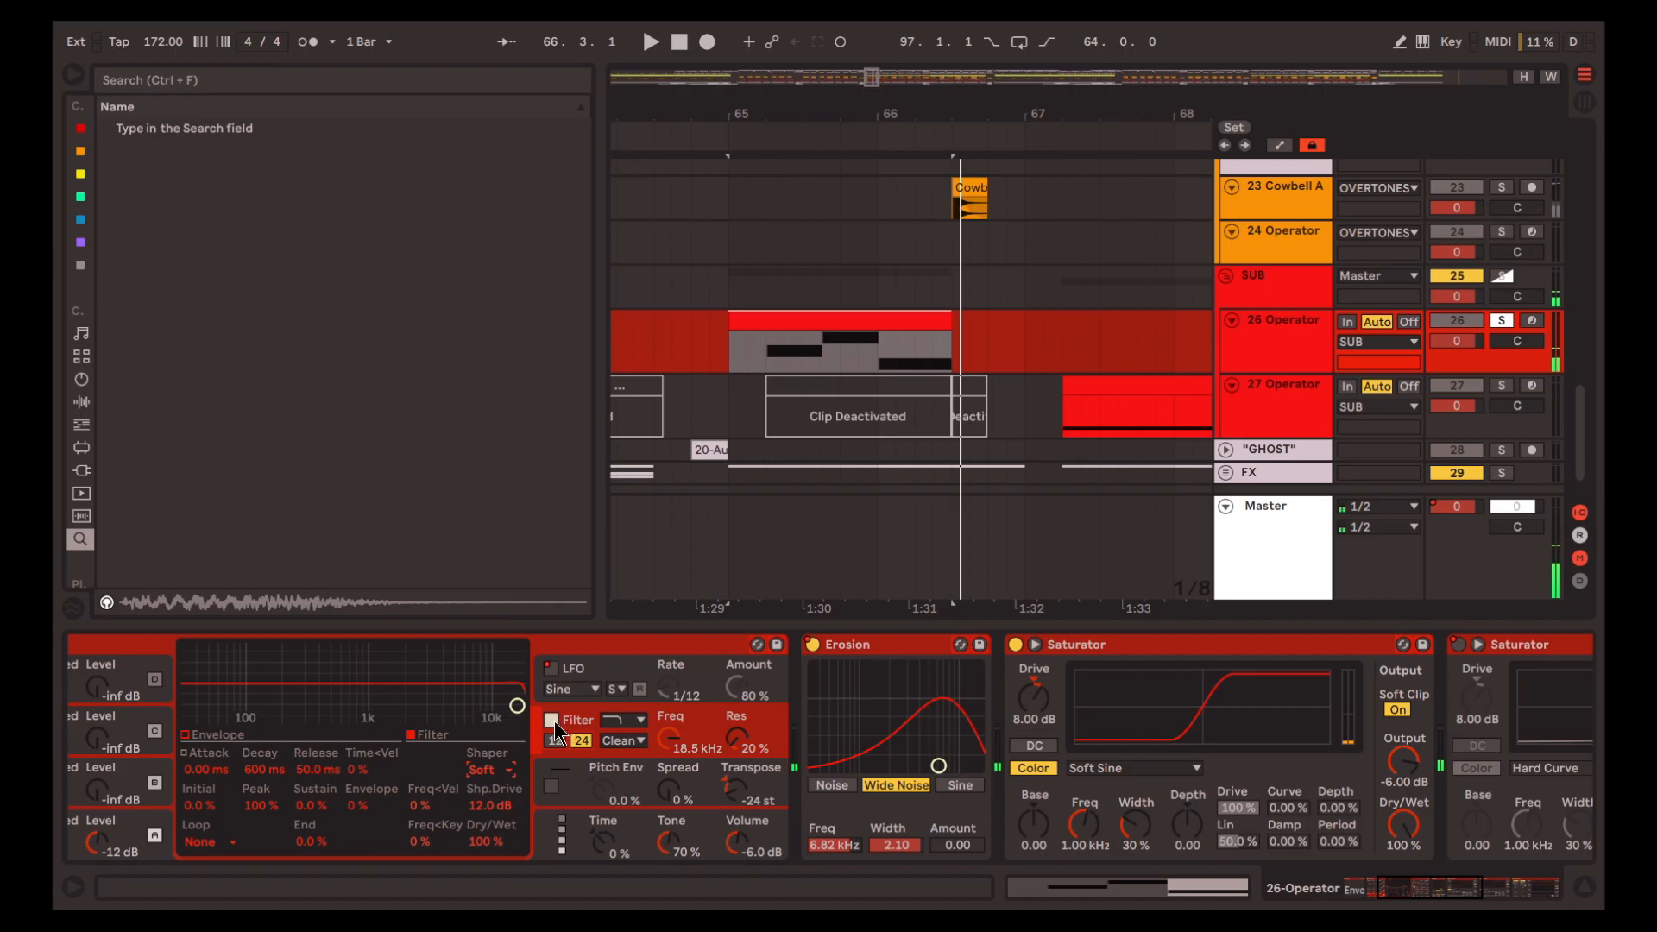
key(space)
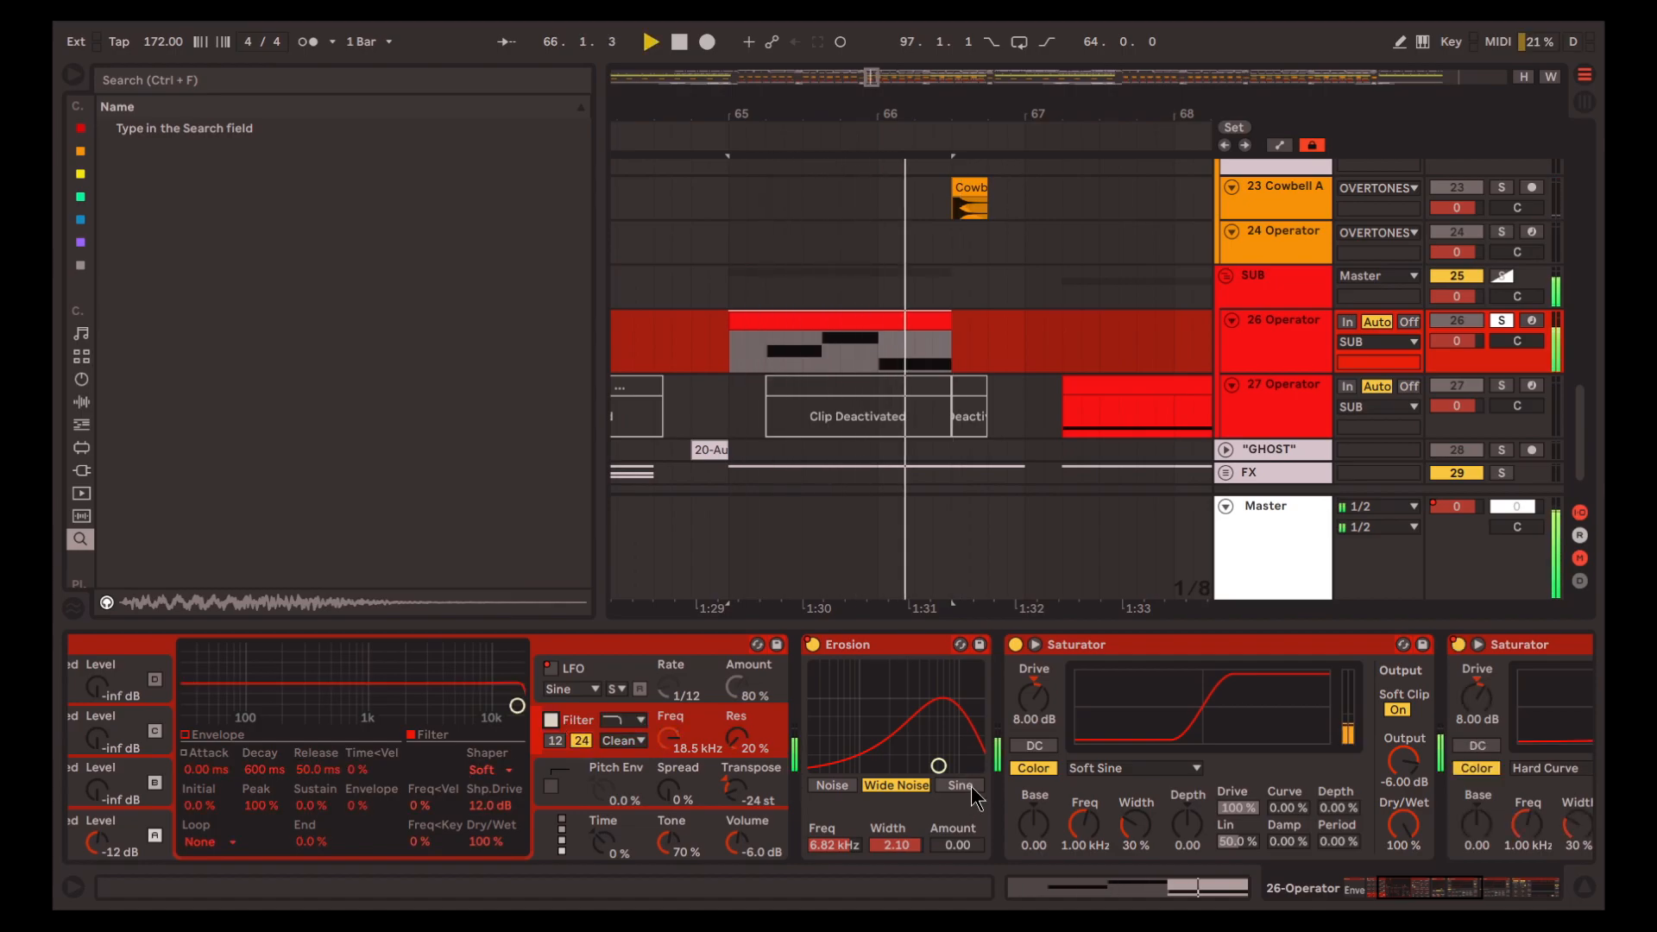
scroll(975, 777, right, 4)
Solo the "GHOST" track and play its vocal clip from 32.4.1
scroll(675, 325, down, 2)
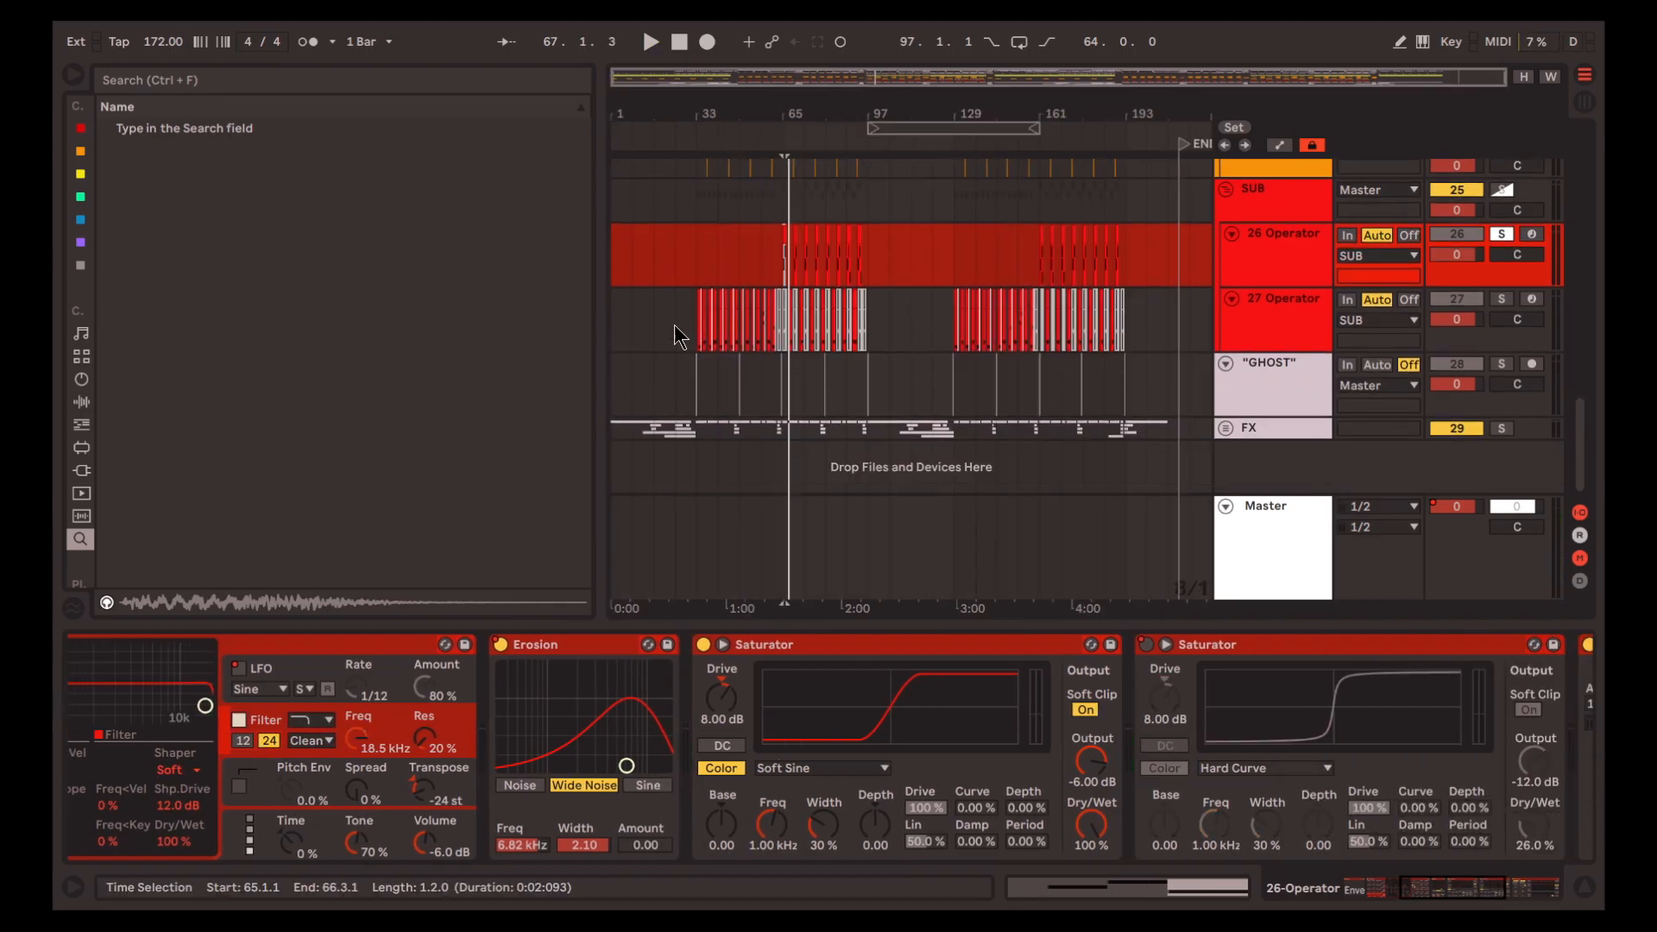
scroll(703, 376, up, 8)
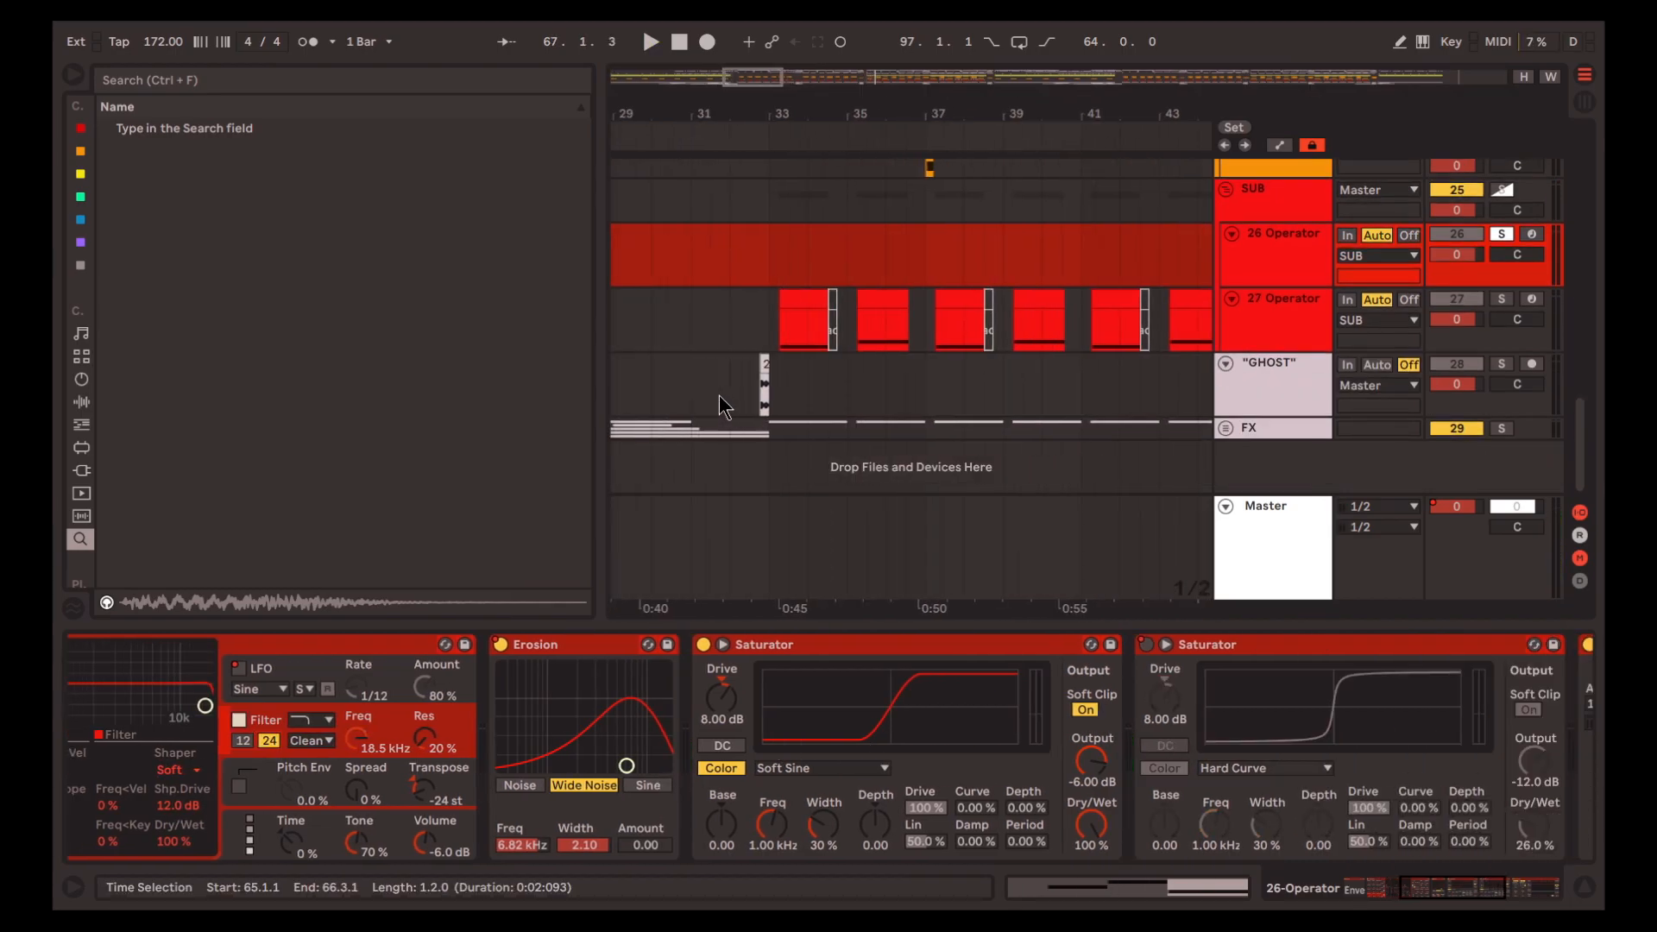
click(758, 391)
key(s)
key(space)
scroll(753, 390, up, 6)
key(space)
scroll(976, 385, down, 3)
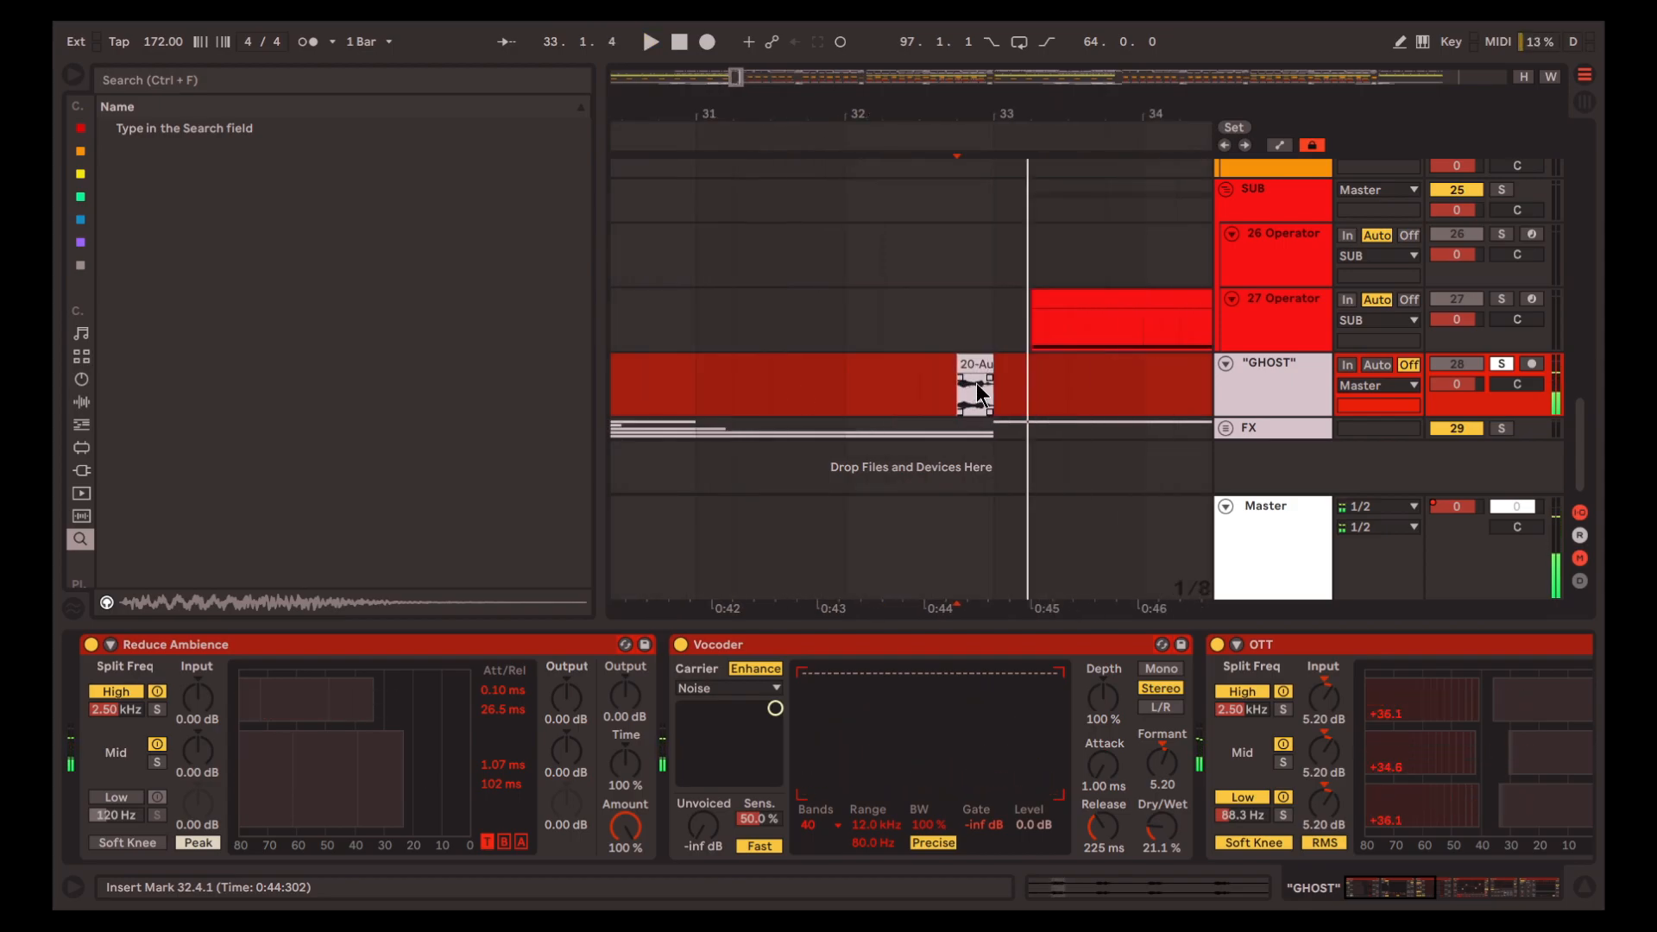
Deactivate all devices on the "GHOST" track and play the dry clip from 32.4.1
scroll(976, 384, down, 4)
click(892, 647)
key(ctrl+a)
key(0)
key(space)
Open the "GHOST" clip's sample settings and play it with Warp off and Transpose at 0 st
key(space)
scroll(980, 380, up, 4)
click(981, 366)
double_click(975, 379)
key(space)
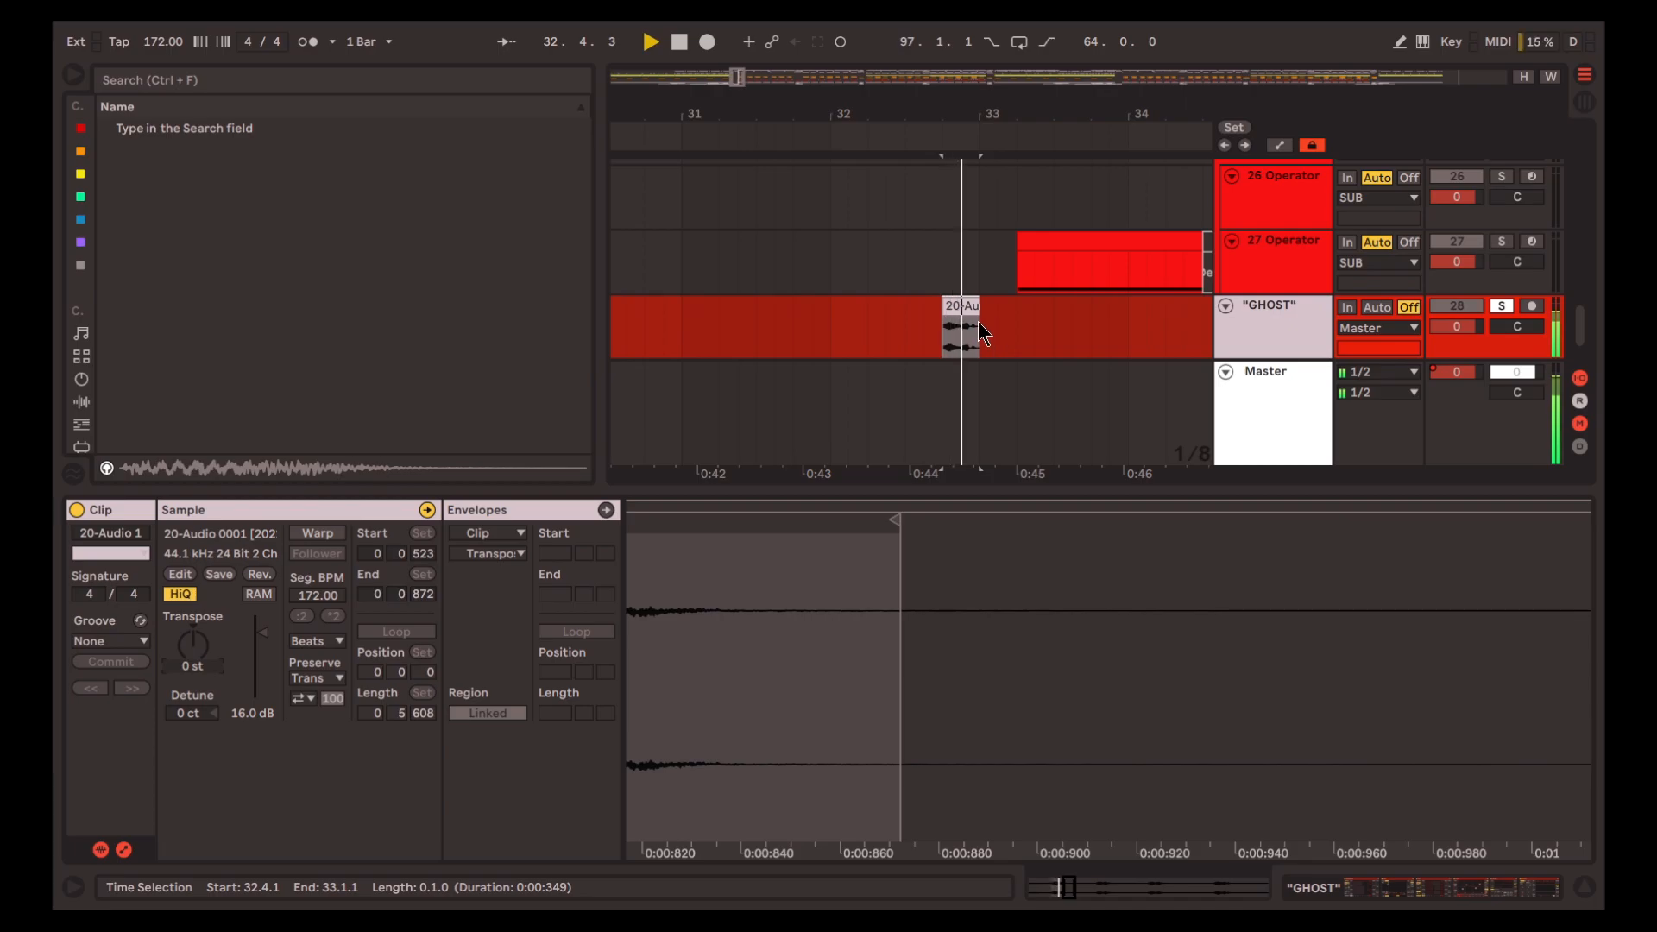
scroll(963, 307, up, 6)
Undo the "GHOST" clip's Warp and Transpose changes and play it from 32.4.1
key(space)
scroll(963, 305, down, 3)
scroll(964, 311, right, 1)
key(ctrl+z)
key(ctrl+z)
key(space)
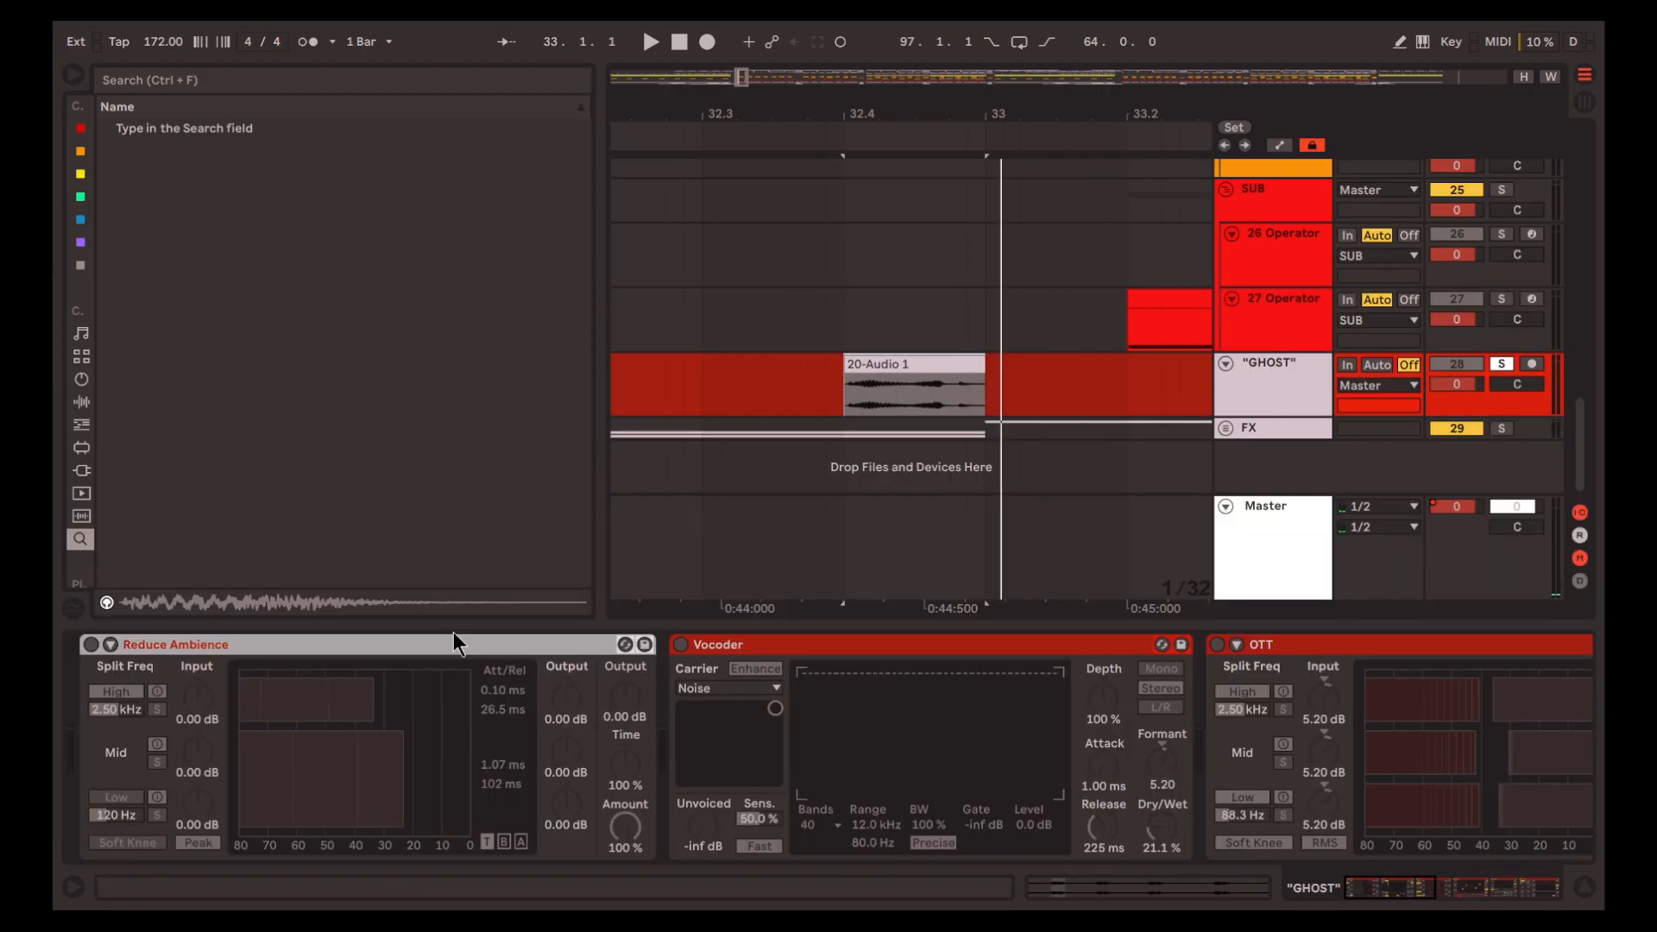
Reactivate Reduce Ambience and Vocoder on the "GHOST" track one at a time, playing the clip from 32.4.1 after each
key(0)
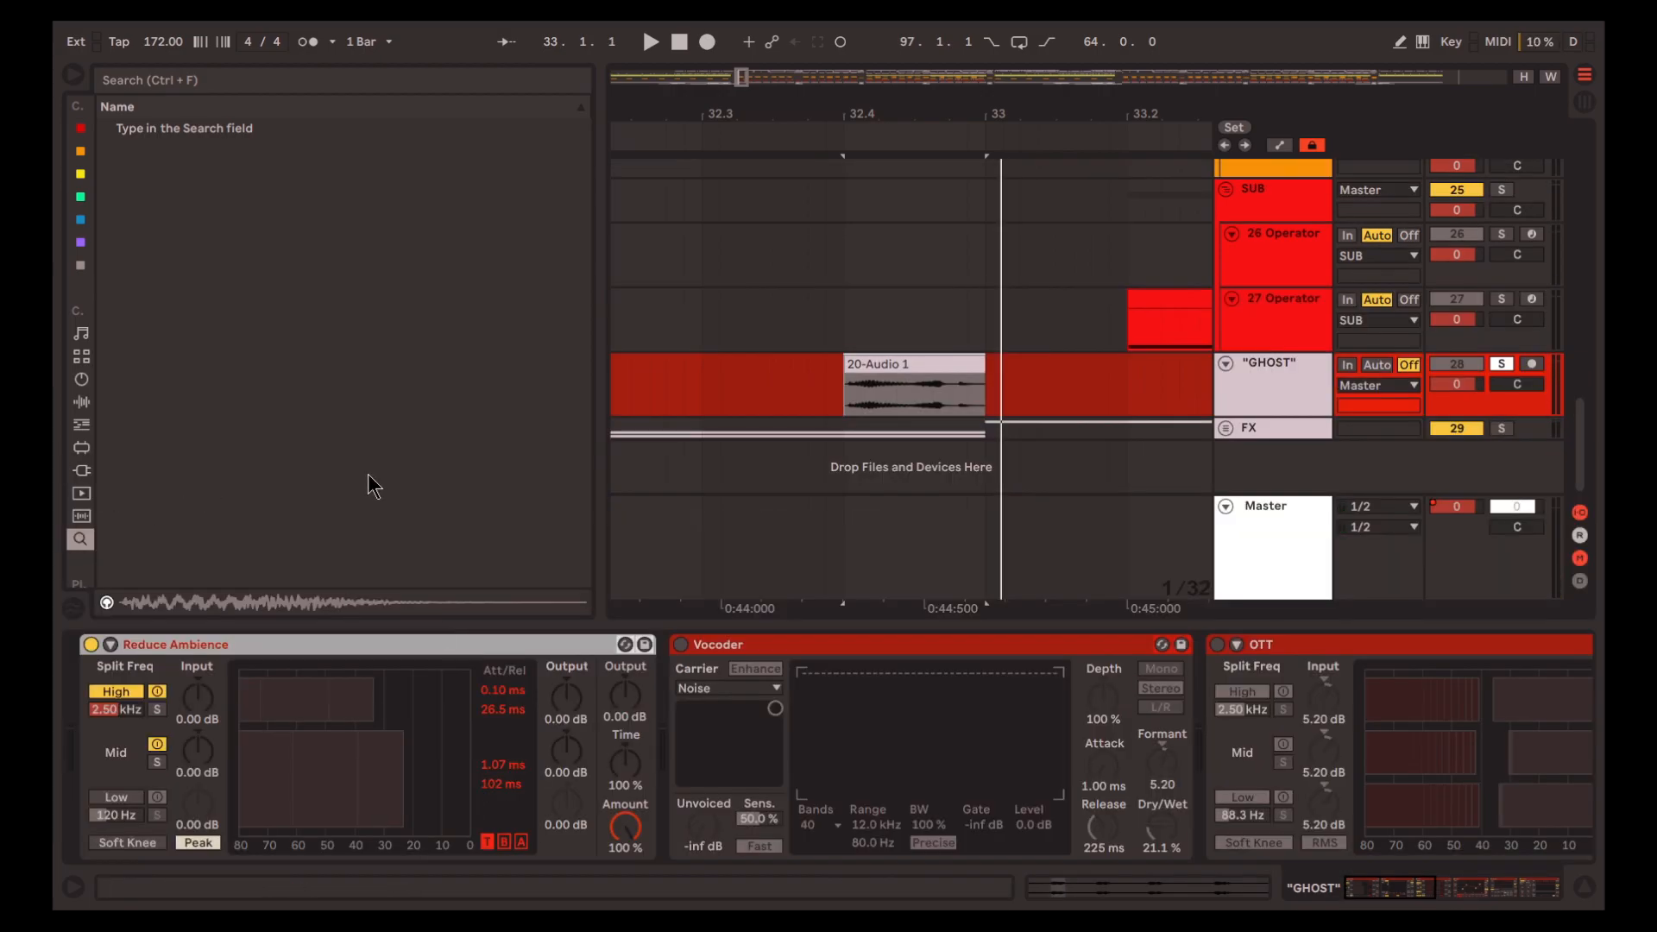
key(space)
key(space)
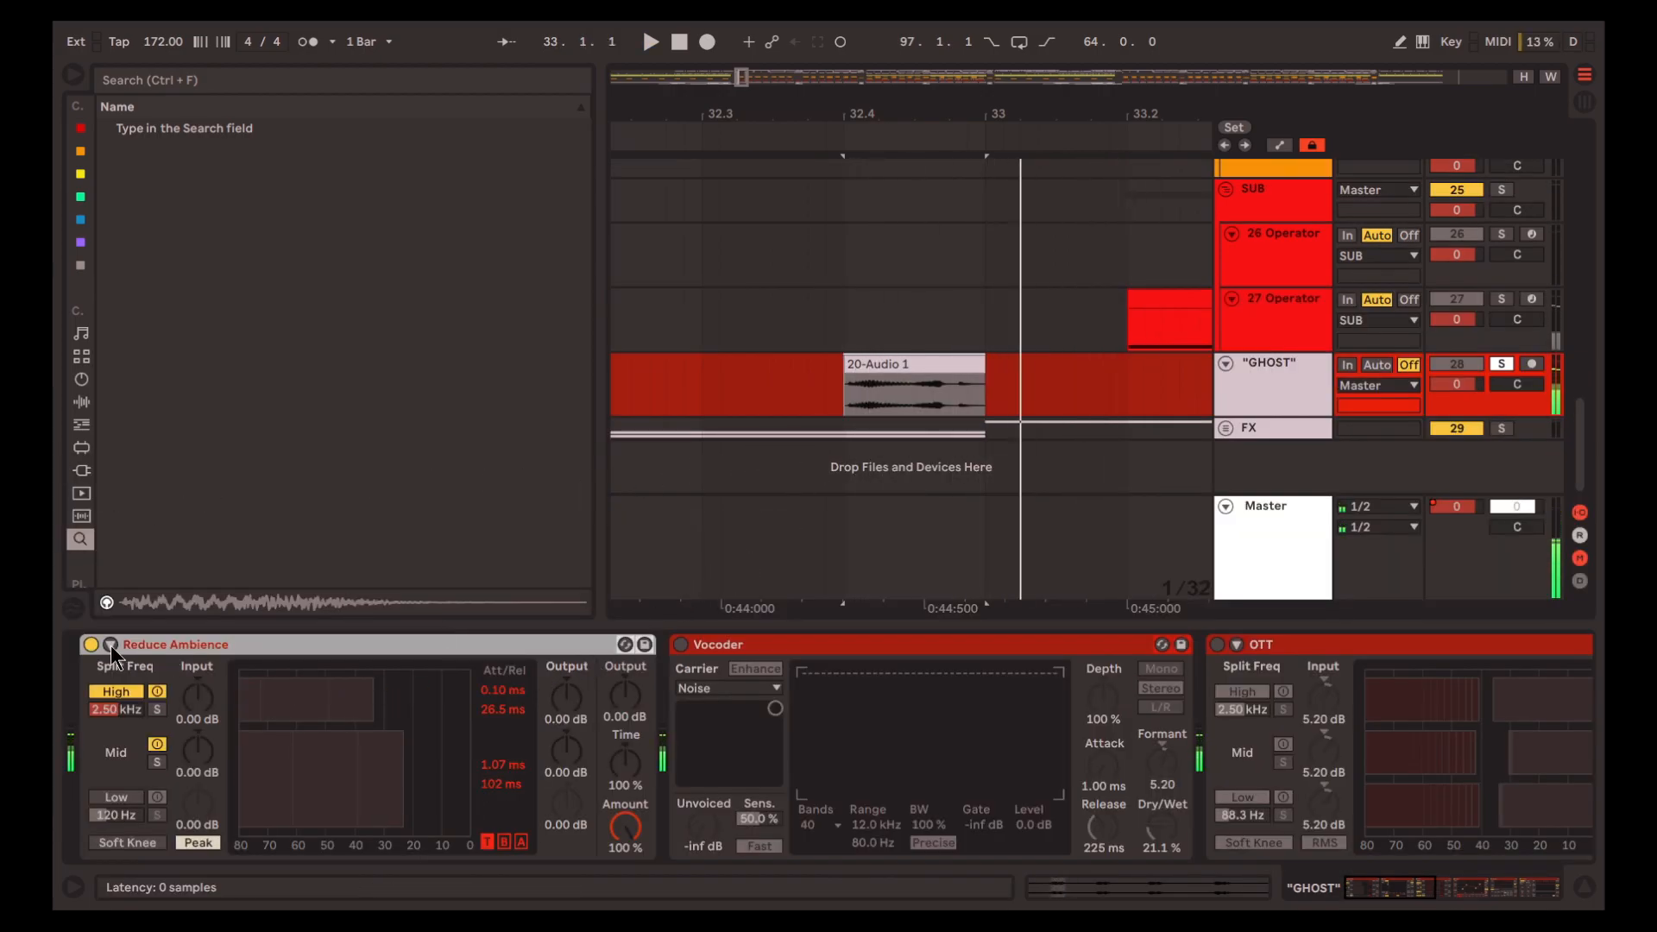
click(708, 647)
key(0)
key(space)
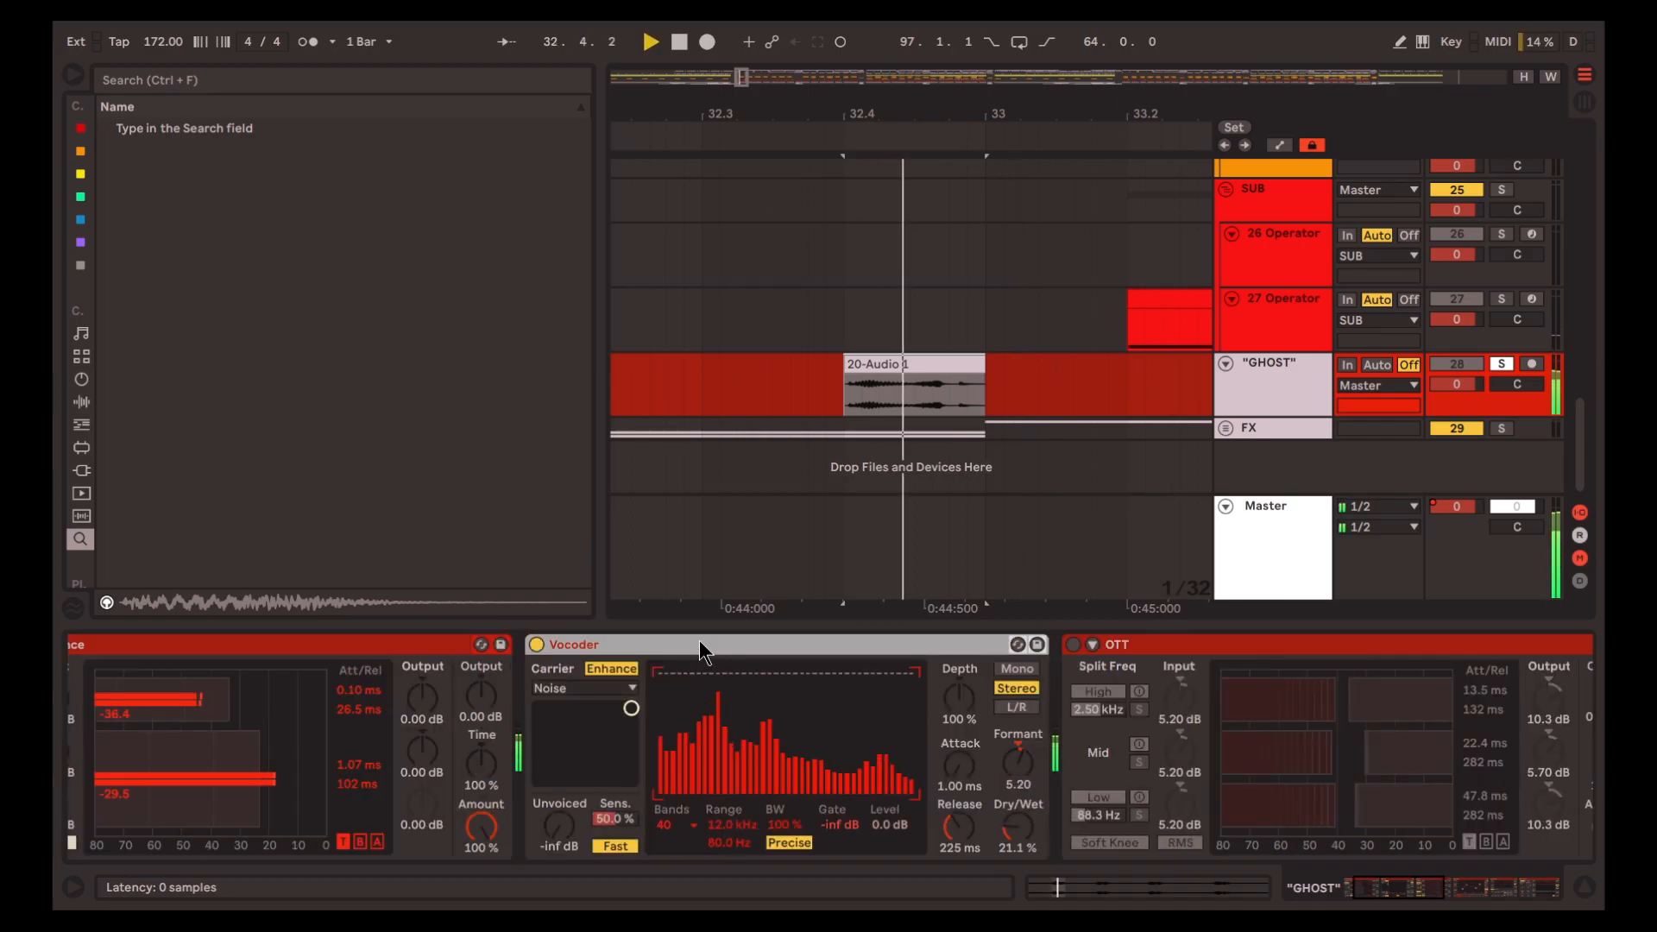
key(space)
scroll(904, 763, right, 3)
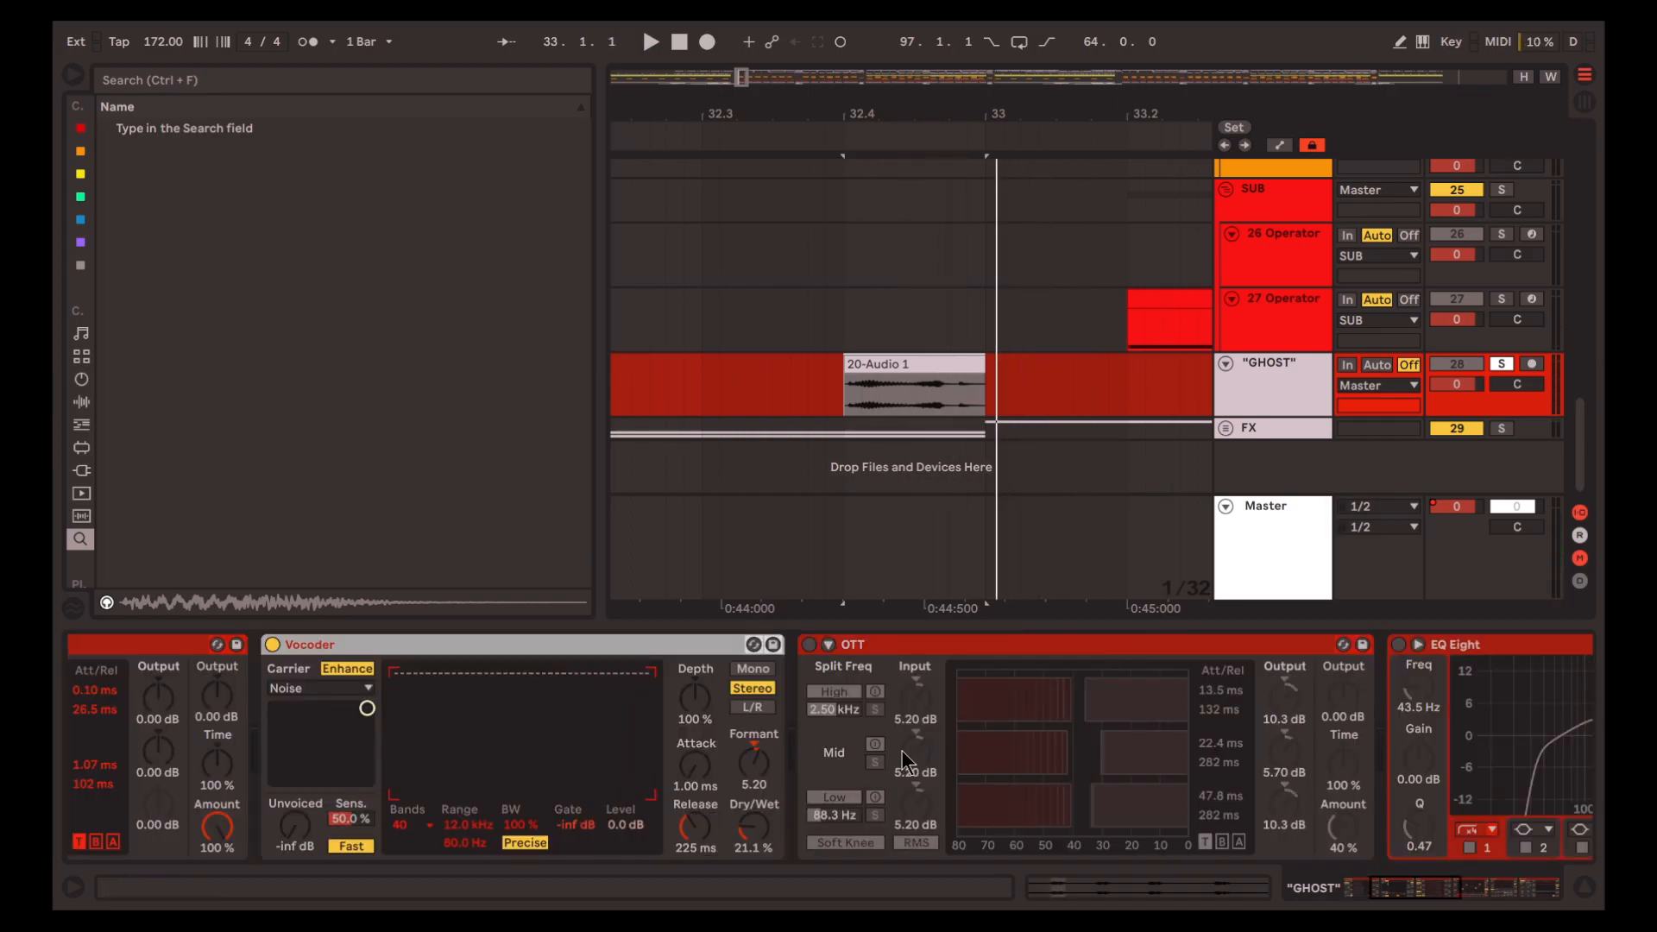
key(space)
scroll(906, 716, right, 1)
Reactivate OTT and EQ Eight on the "GHOST" track one at a time, playing the clip after each
click(915, 650)
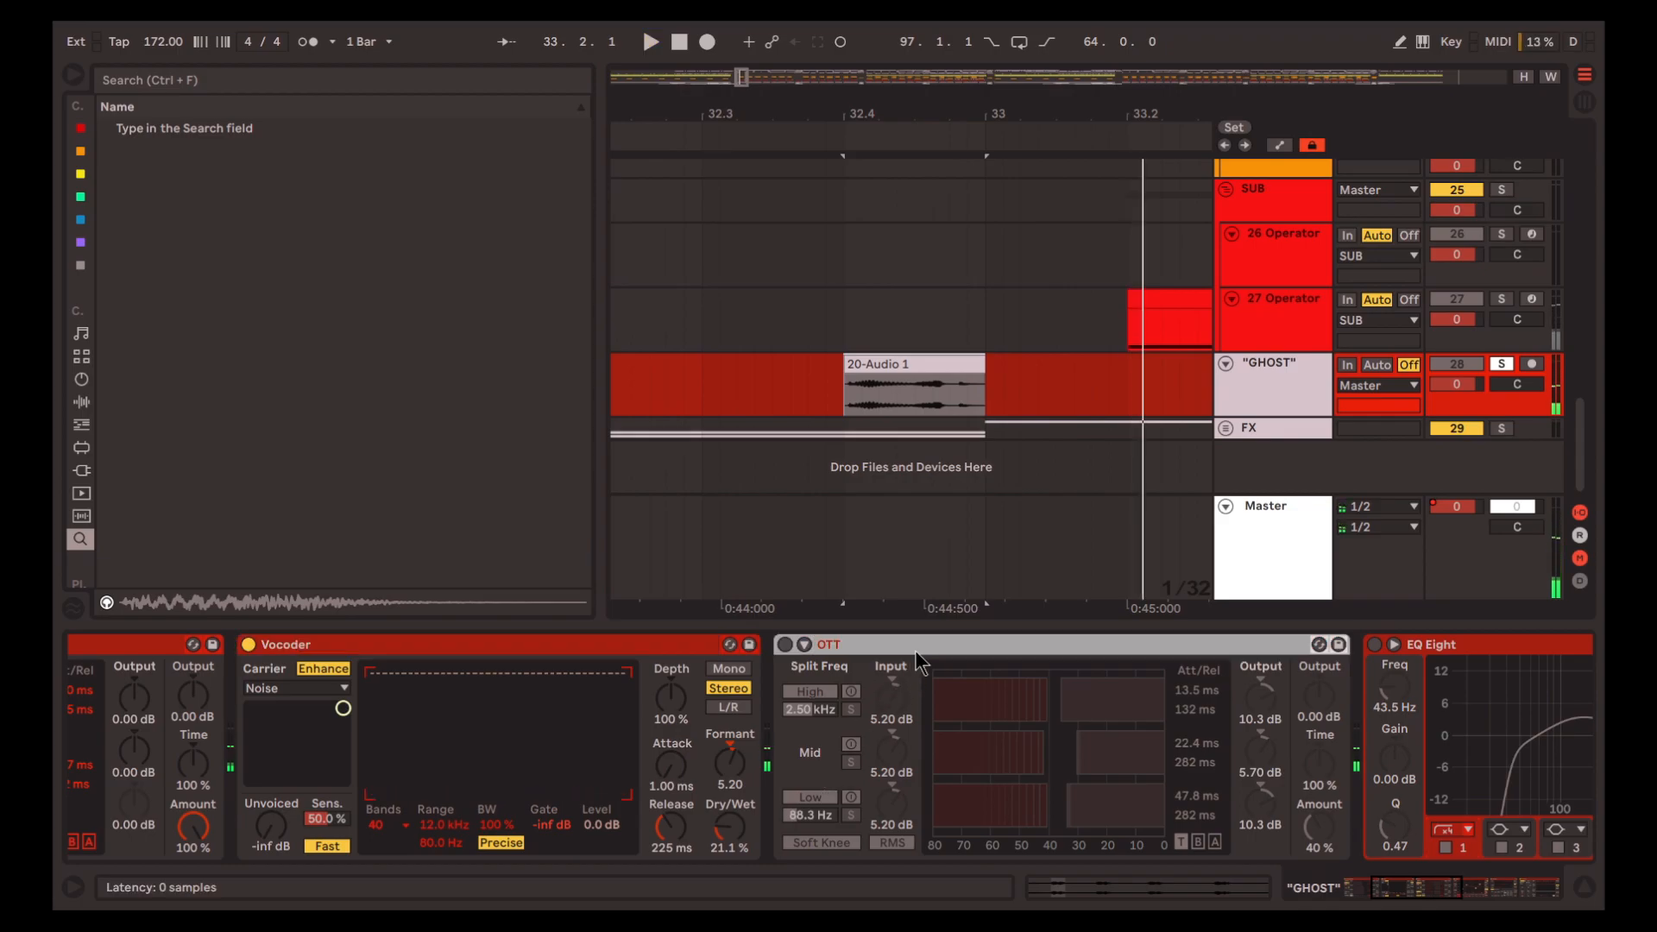
key(0)
key(space)
scroll(999, 796, right, 10)
key(space)
click(955, 644)
key(0)
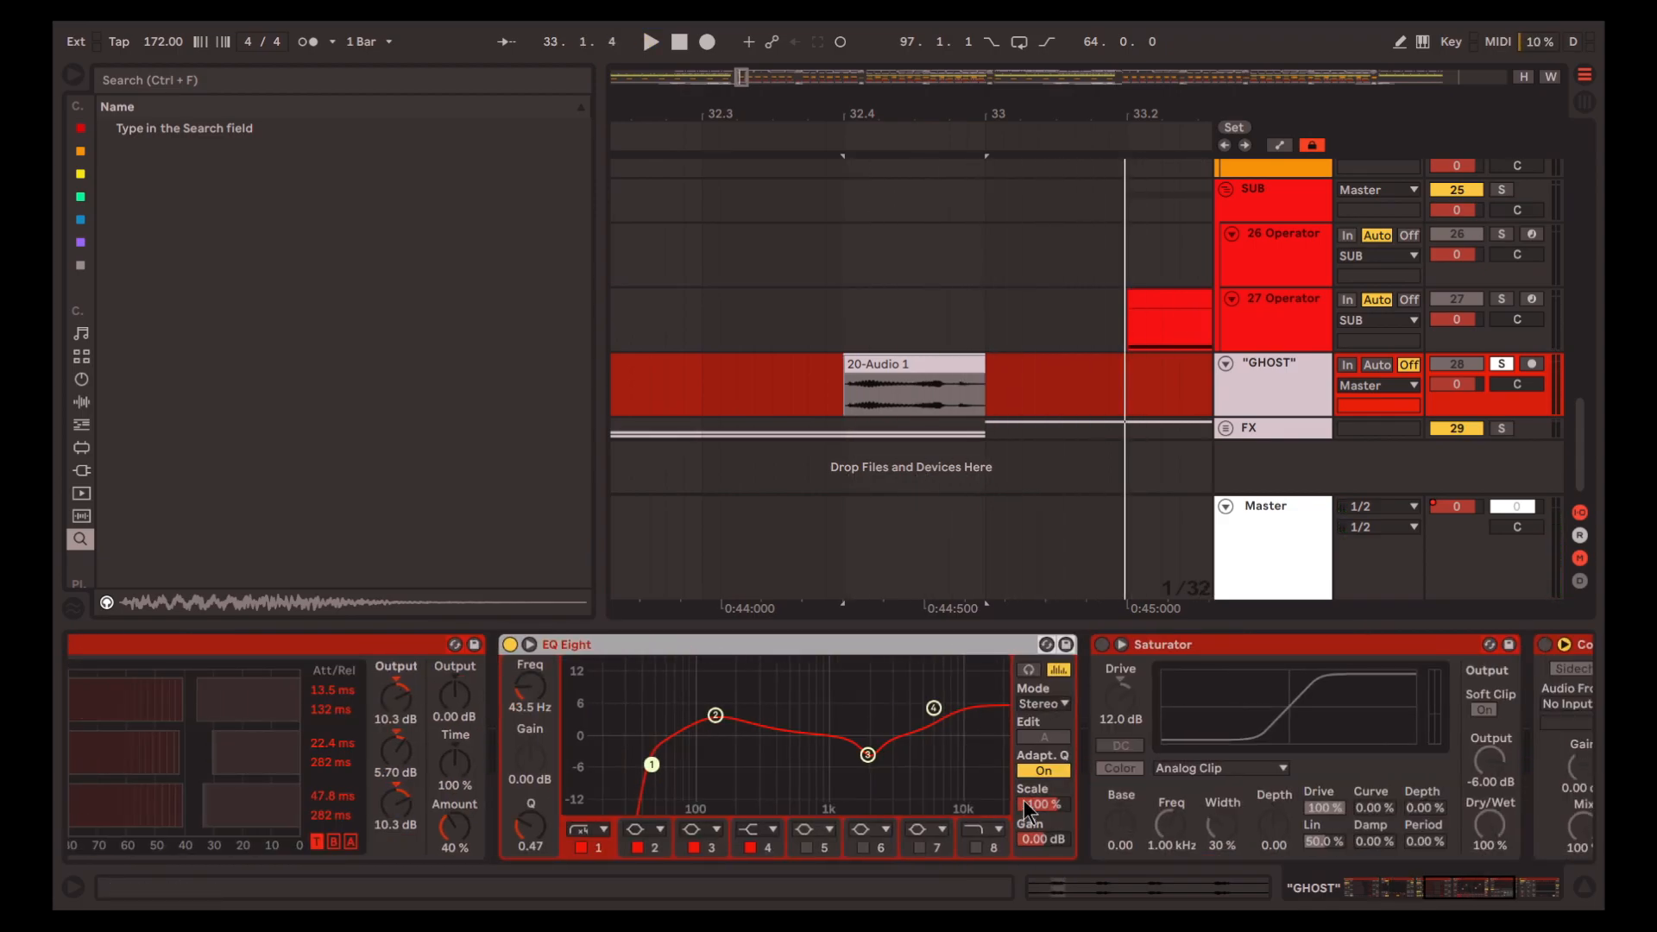
key(space)
Reactivate the Saturator on the "GHOST" track and play the clip again
click(1070, 645)
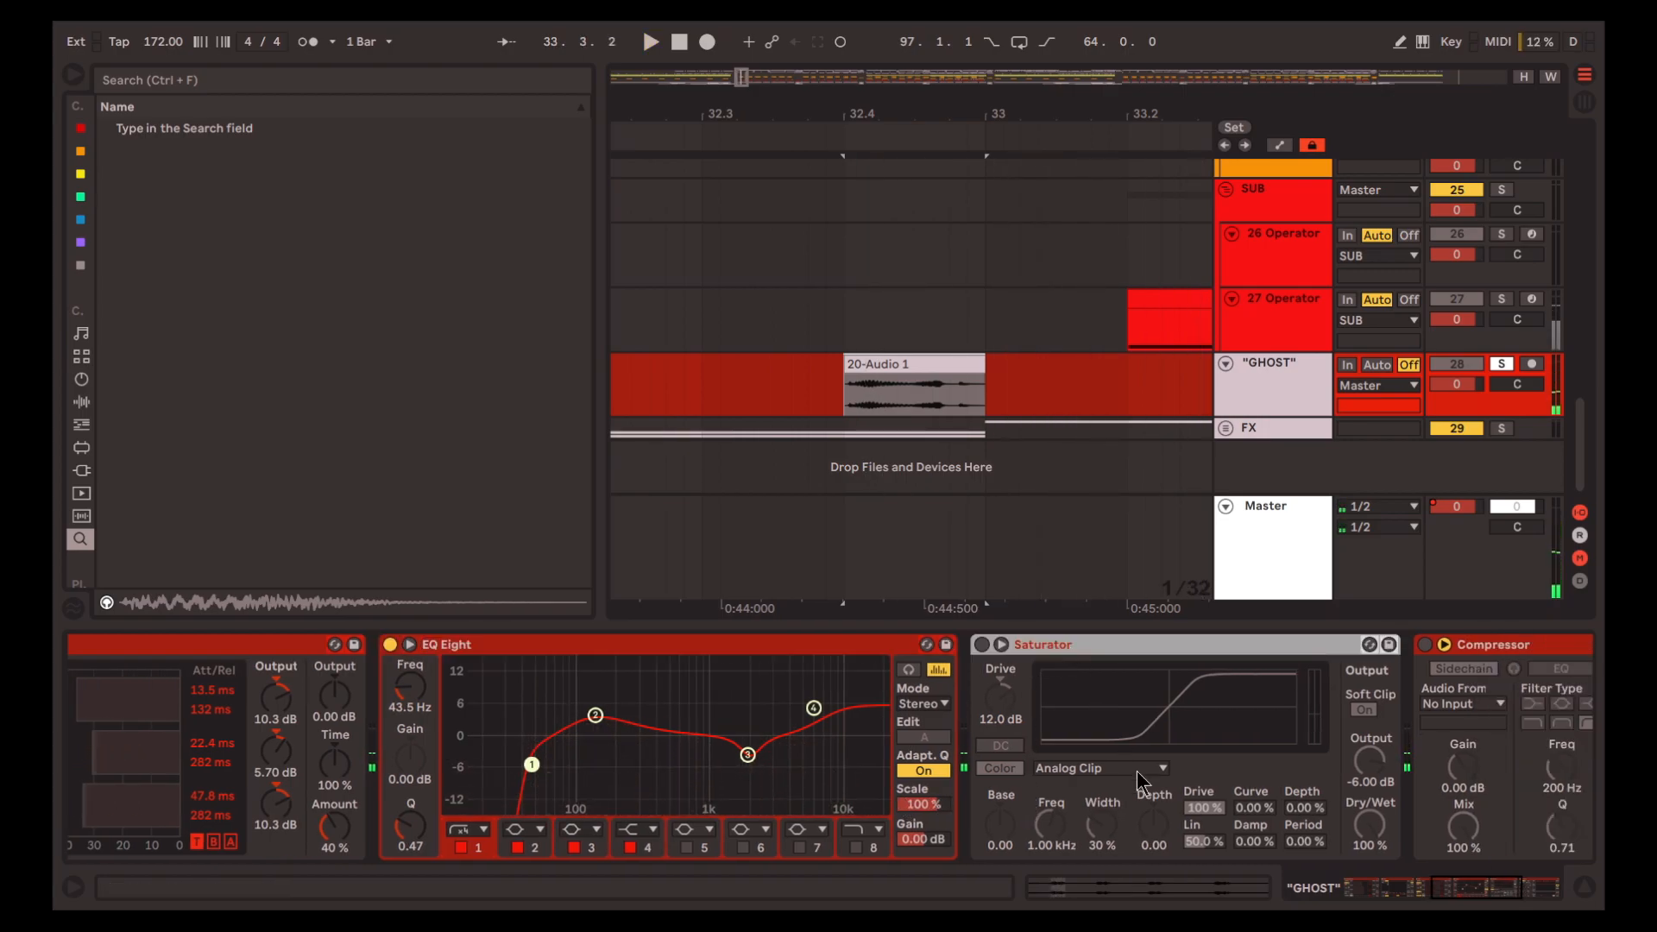
scroll(1125, 789, down, 4)
key(0)
key(space)
Unfold the FX group, solo the SD_EMPRESS atmosphere track and play it from 1.1.1
click(1225, 428)
scroll(1315, 432, down, 4)
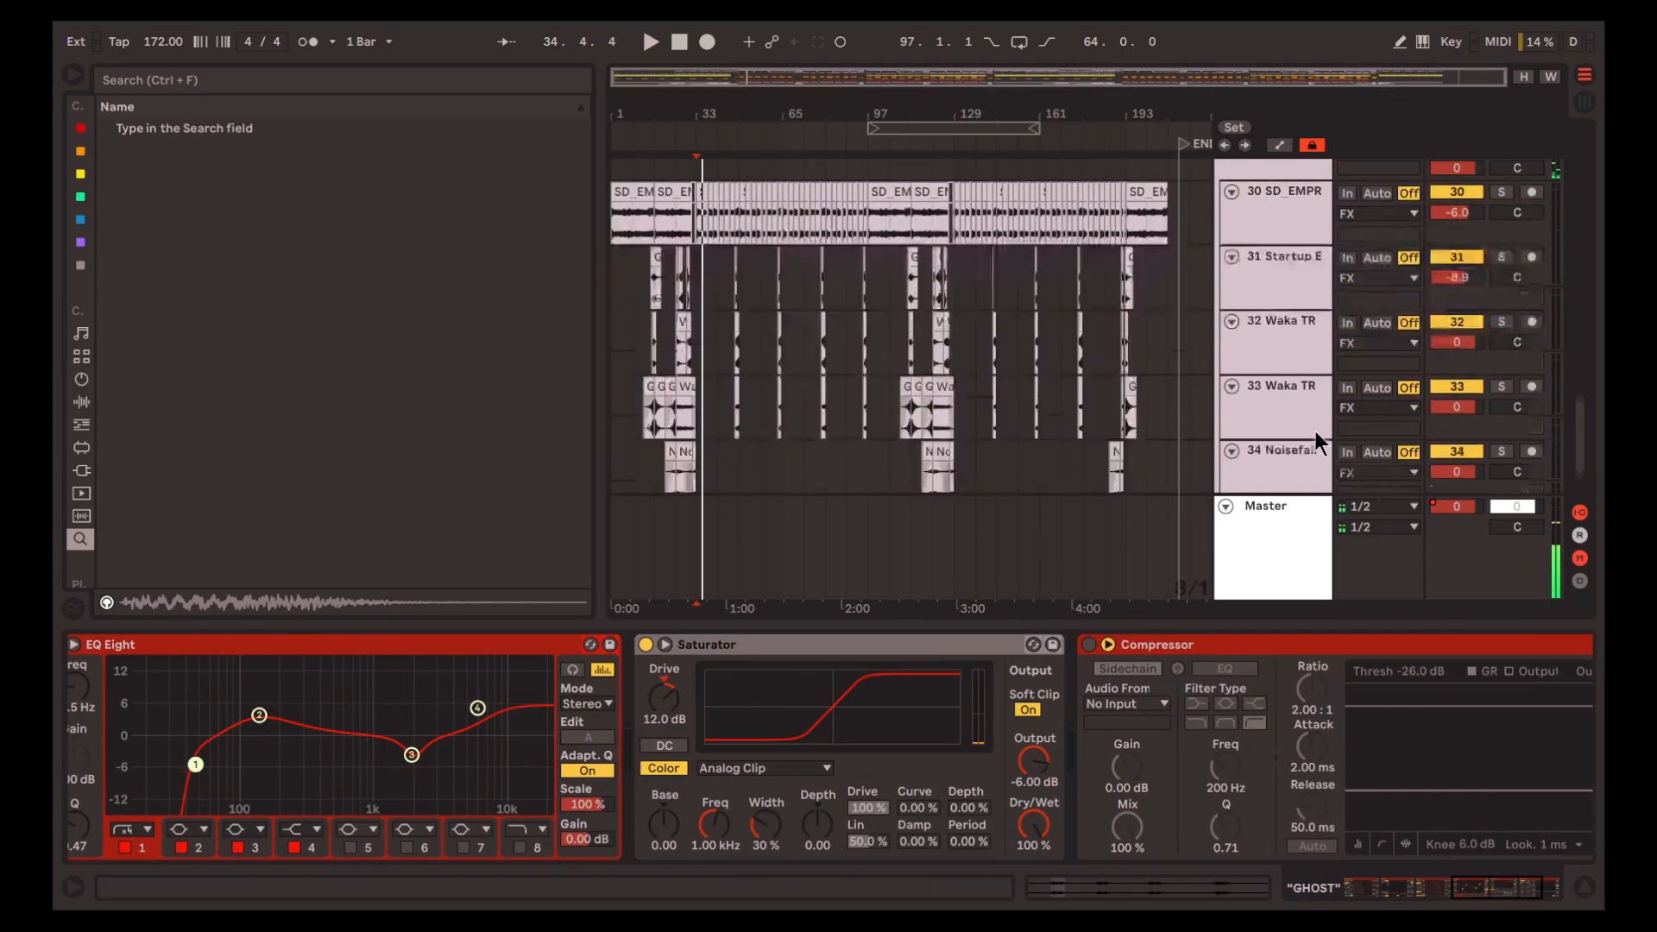
click(1268, 173)
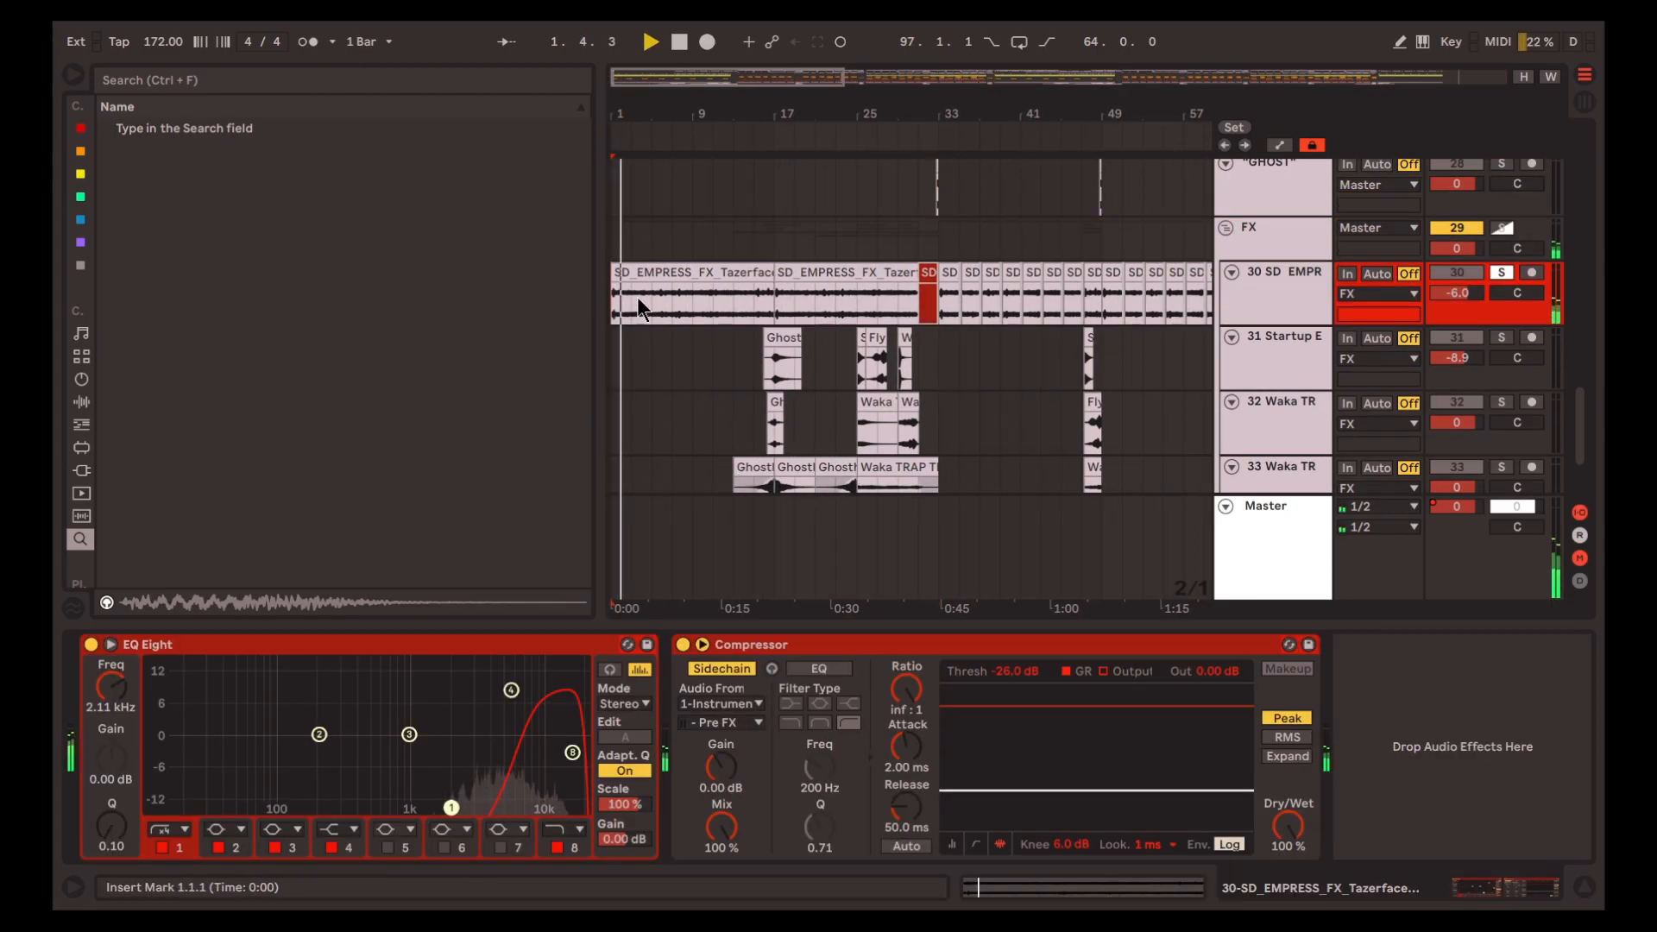
Inspect the first TazerfaceAtmosphere clip's sample settings and its track's EQ Eight and sidechained Compressor
scroll(638, 307, up, 4)
double_click(701, 272)
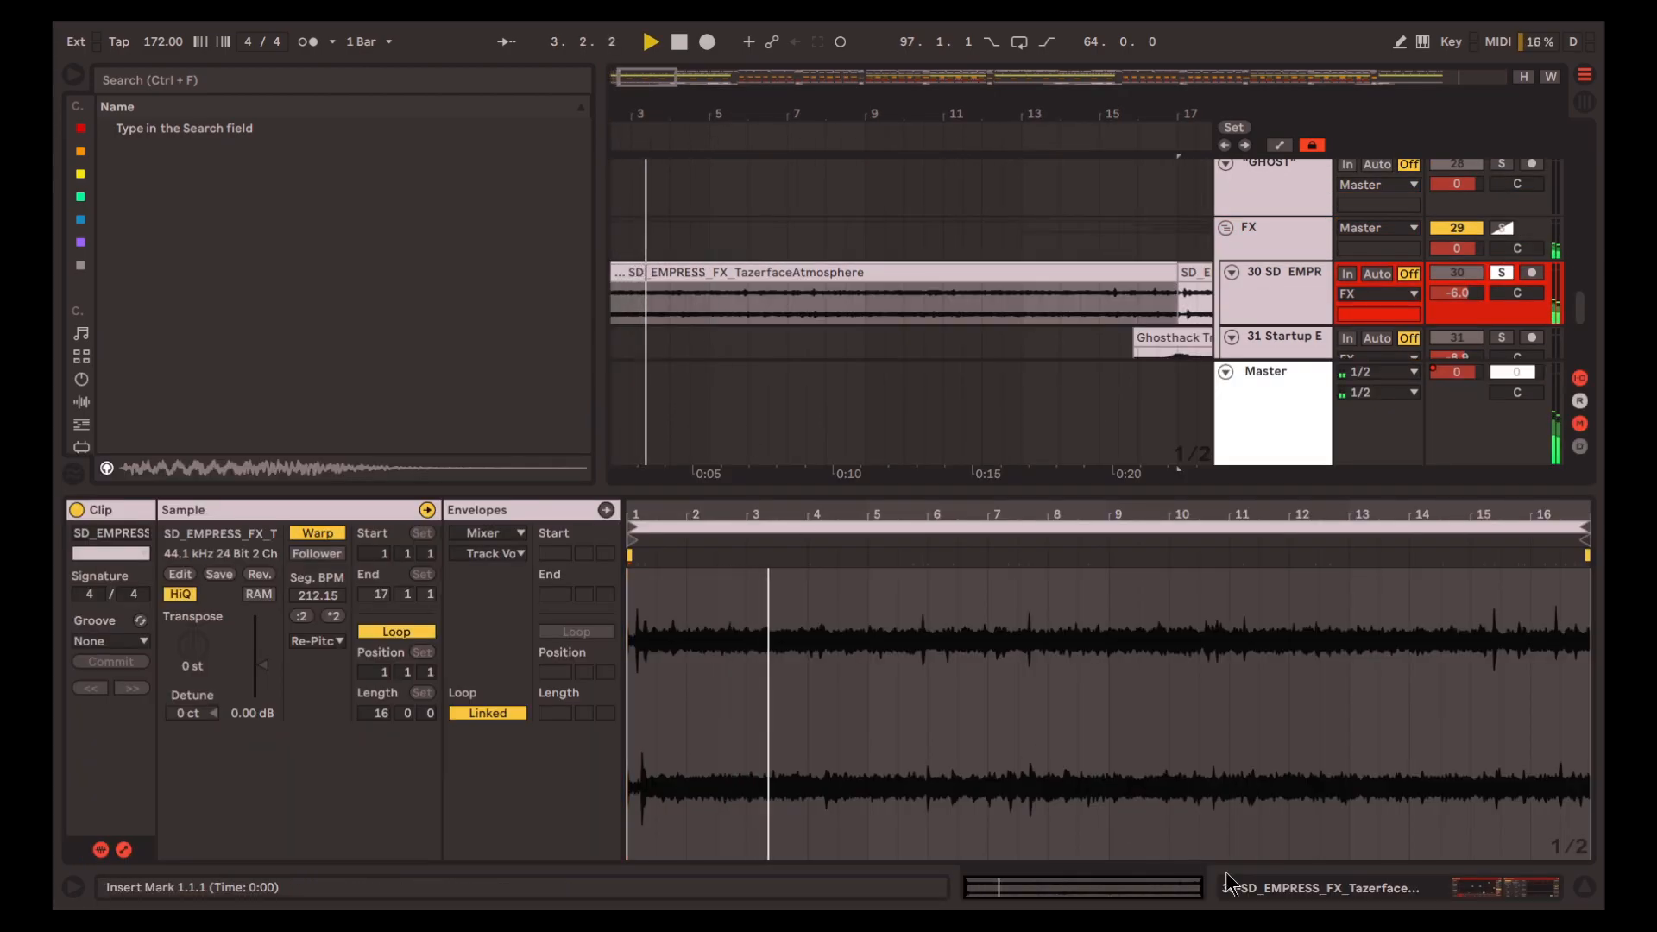
click(1584, 887)
scroll(781, 371, left, 2)
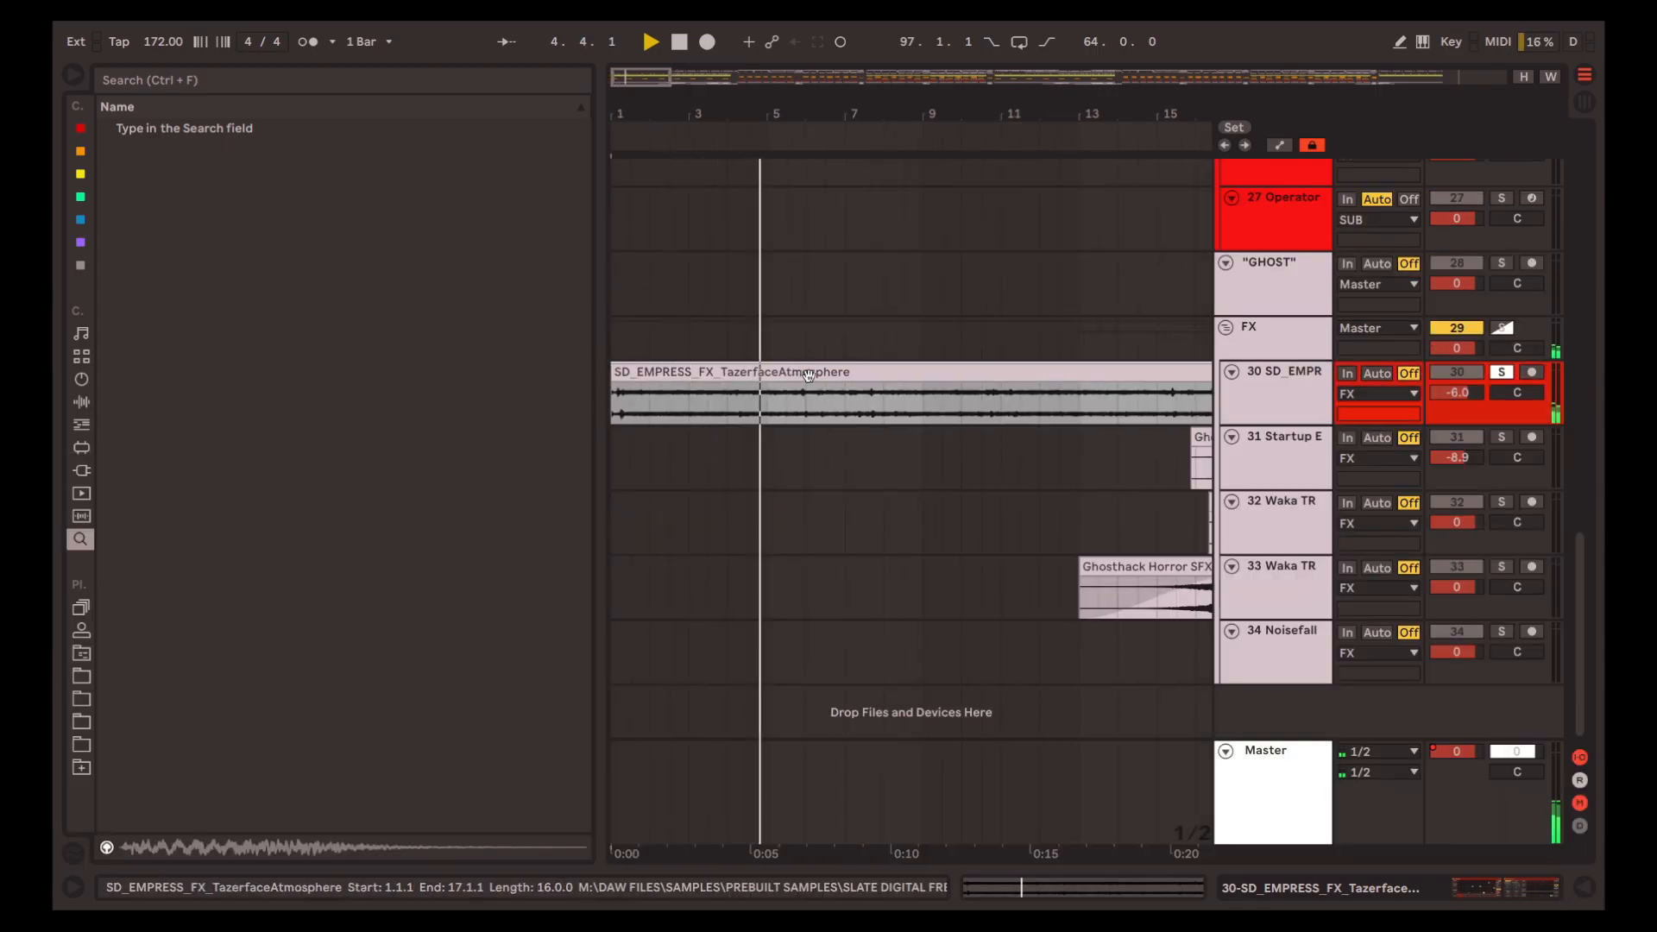
click(1386, 885)
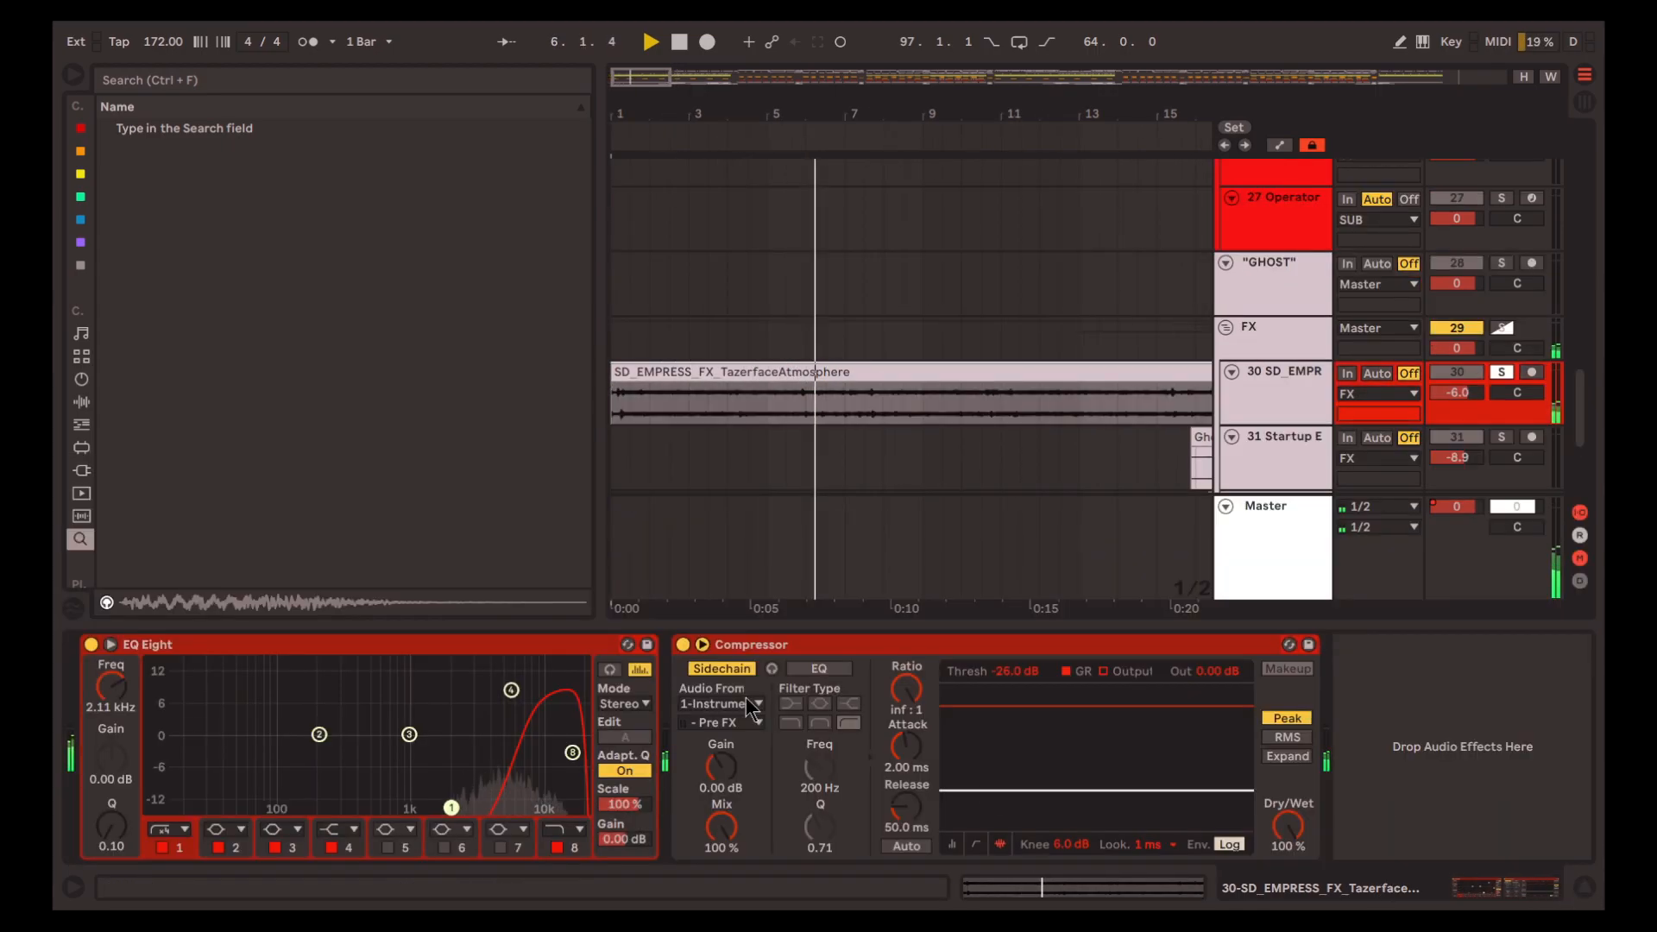
click(521, 646)
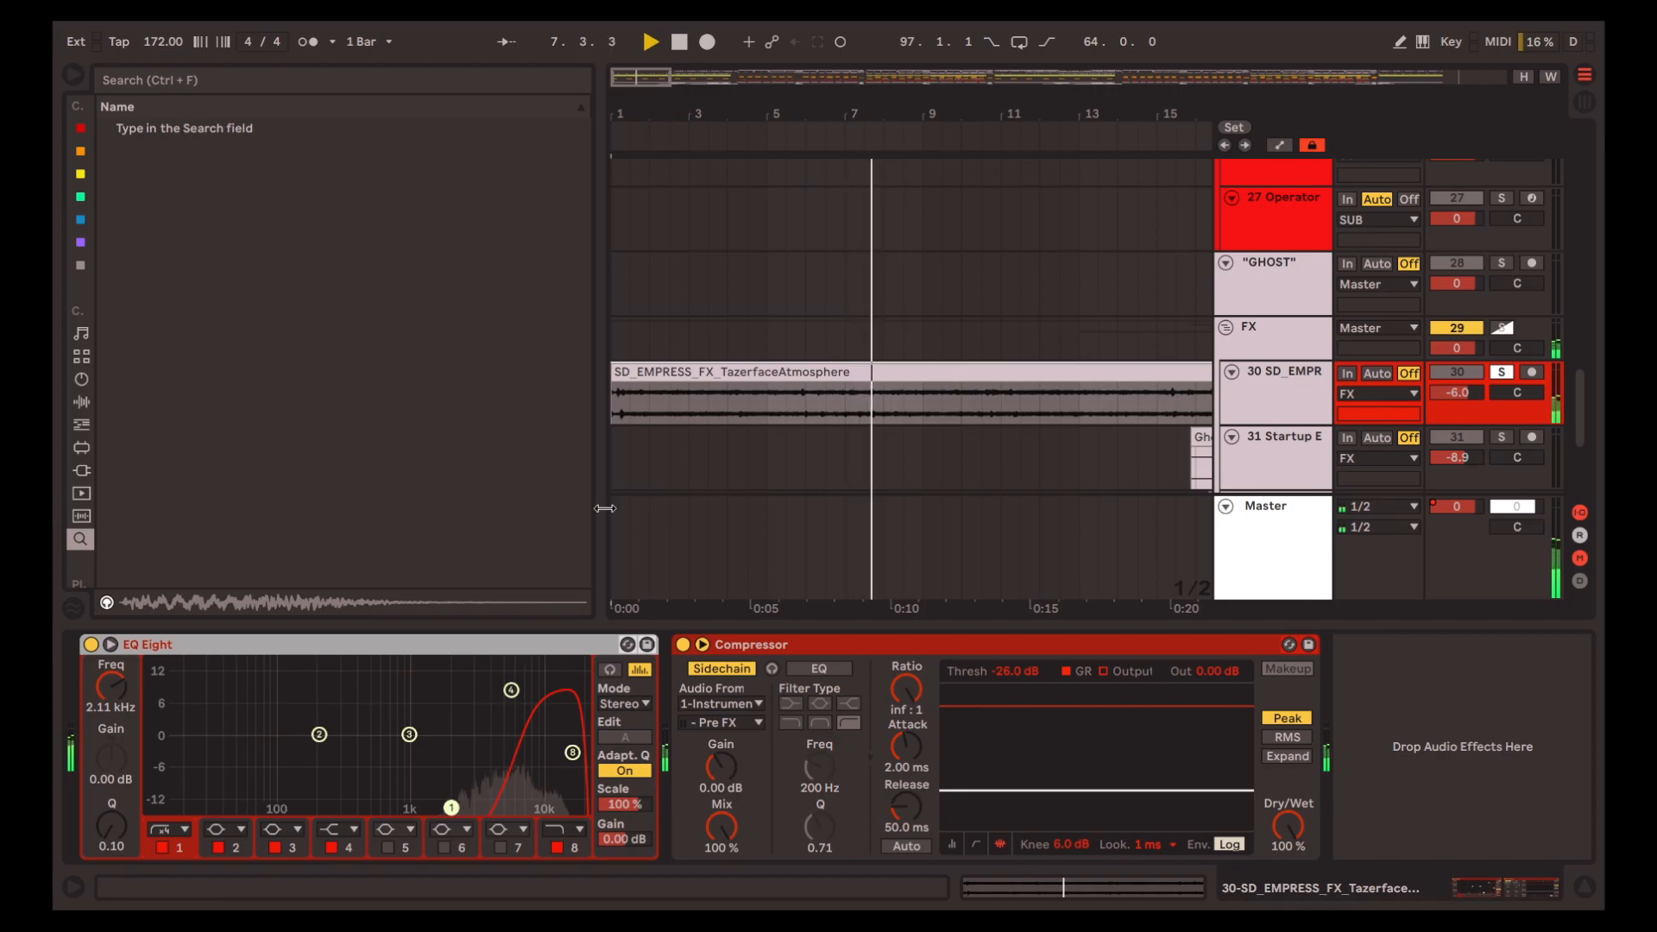
Select the time range from 13.1.1 to 37.1.1 across the FX group's tracks 31 to 34
scroll(690, 406, down, 4)
click(733, 372)
scroll(750, 349, down, 3)
click(766, 260)
key(w)
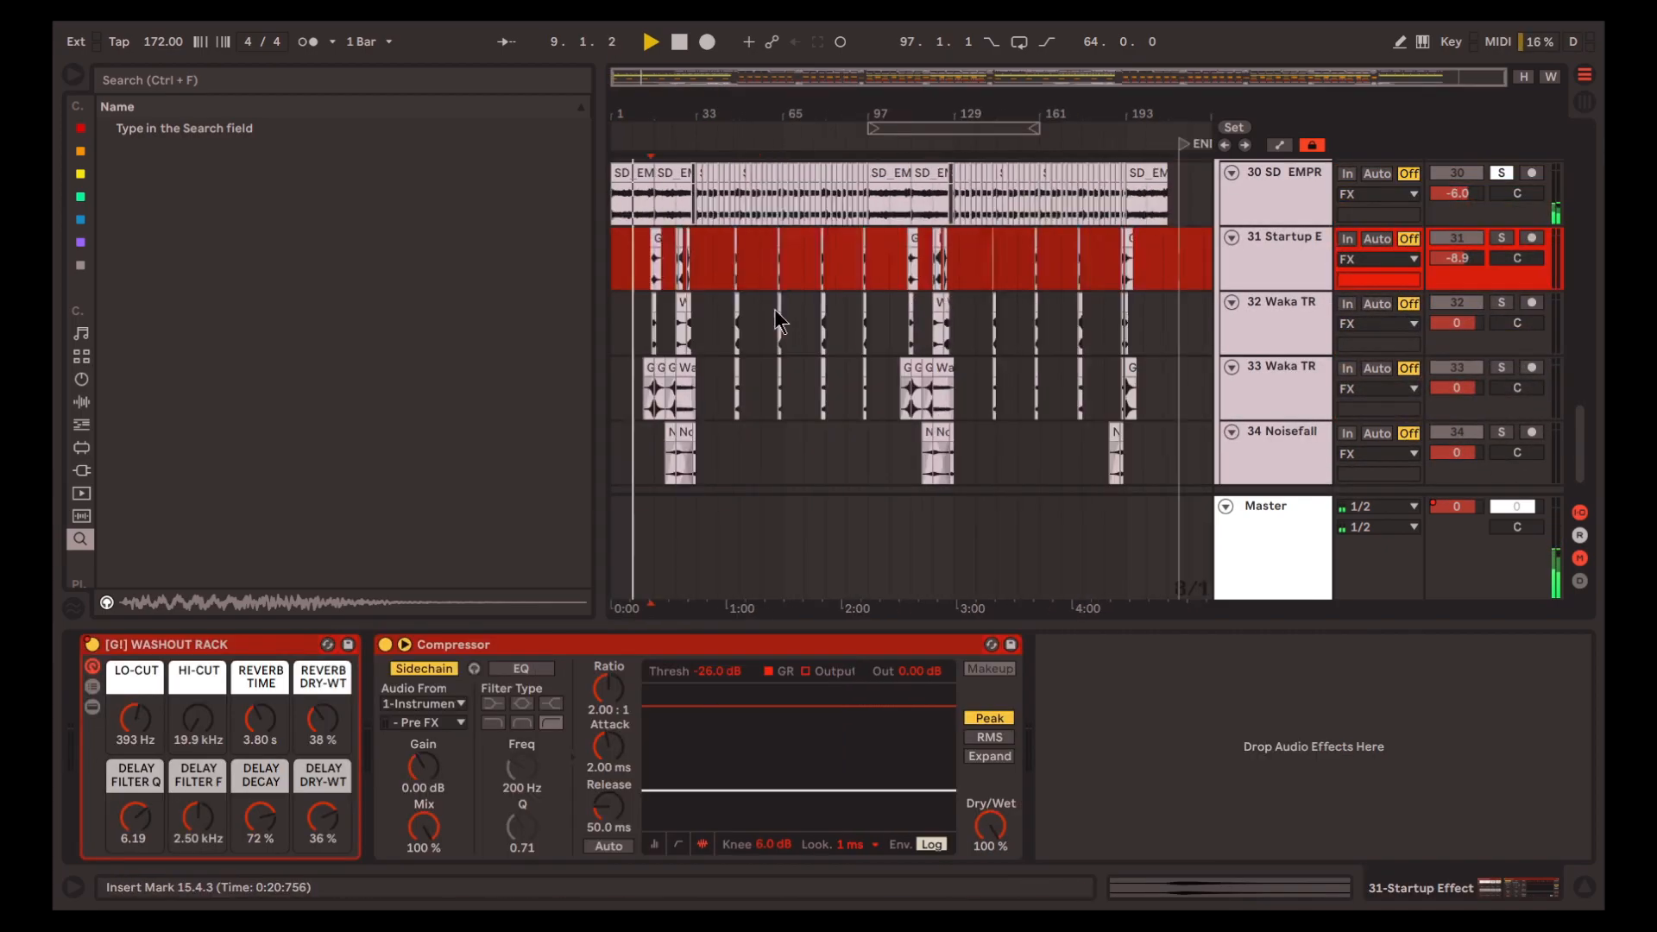
scroll(633, 374, down, 2)
scroll(635, 376, up, 5)
scroll(647, 396, left, 2)
drag(979, 424, 733, 224)
scroll(779, 328, up, 5)
scroll(779, 328, left, 2)
scroll(1247, 562, up, 2)
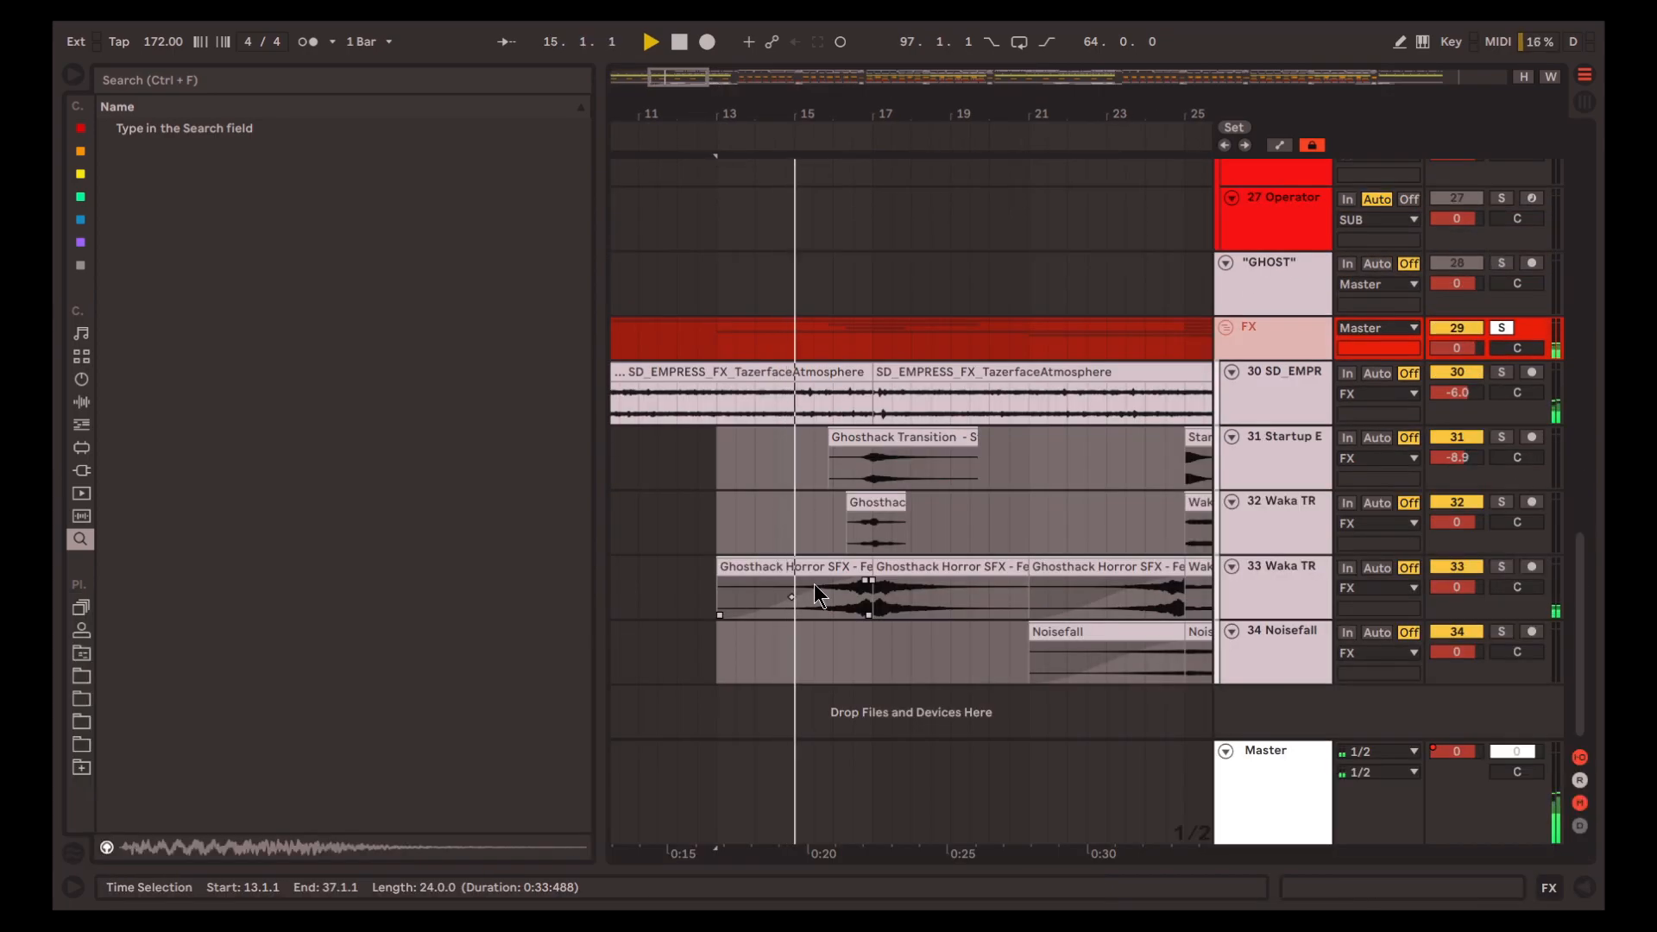
Solo the whole FX group and play its Ghosthack transition clips around bar 17
scroll(863, 592, up, 5)
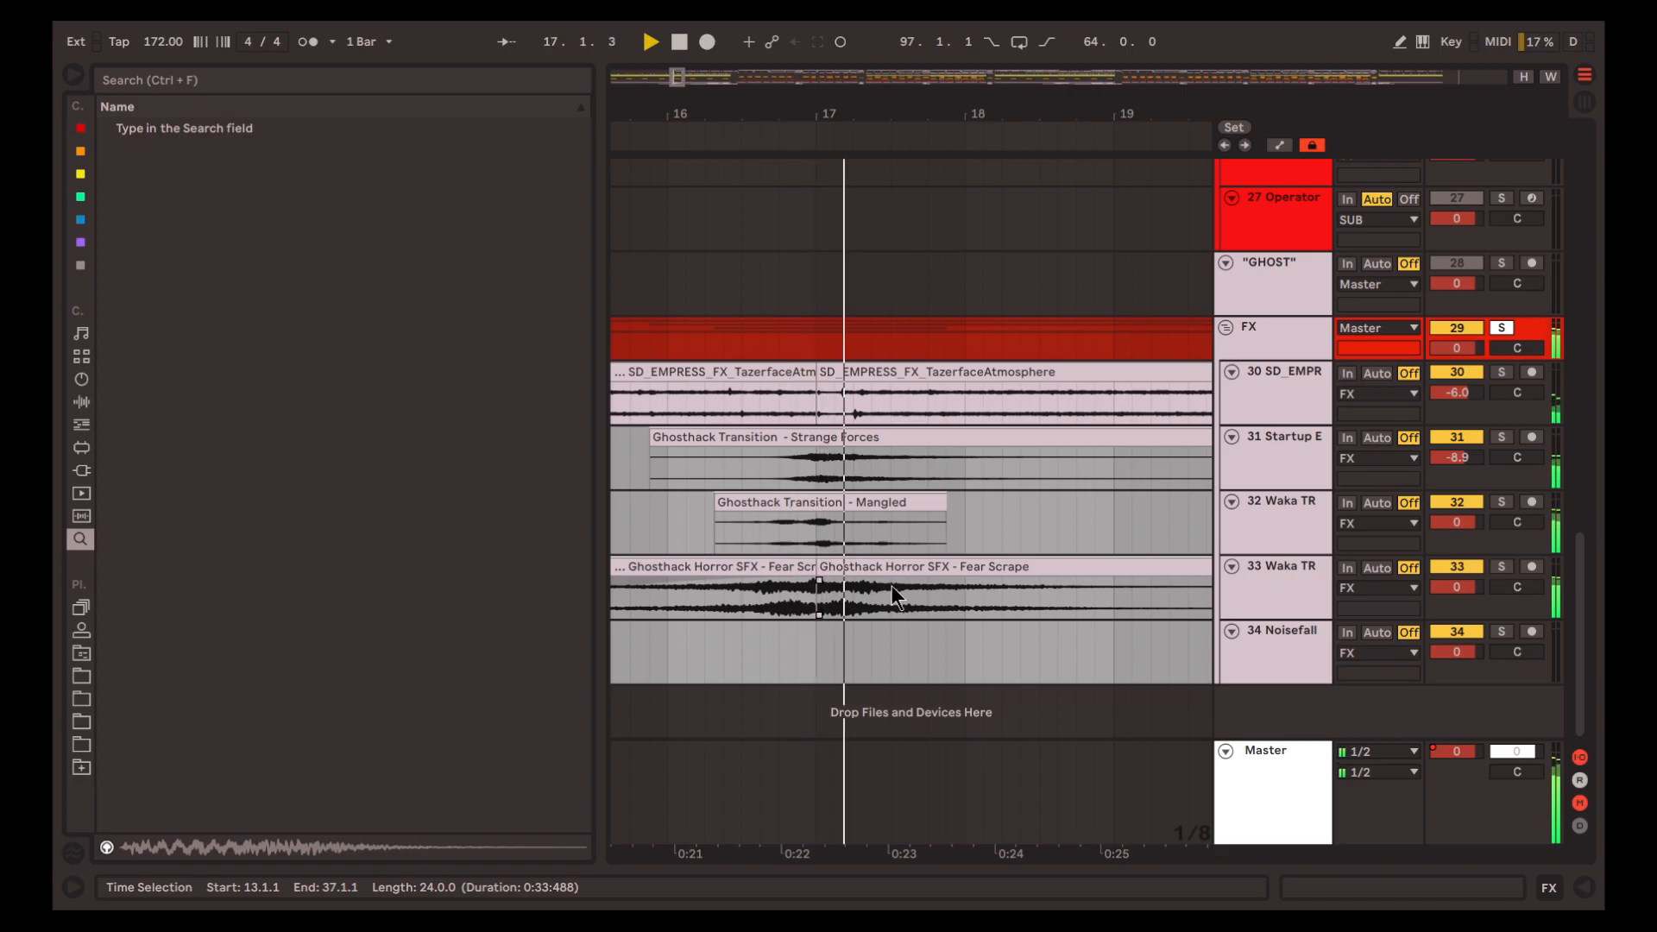
scroll(880, 590, down, 8)
scroll(875, 595, right, 2)
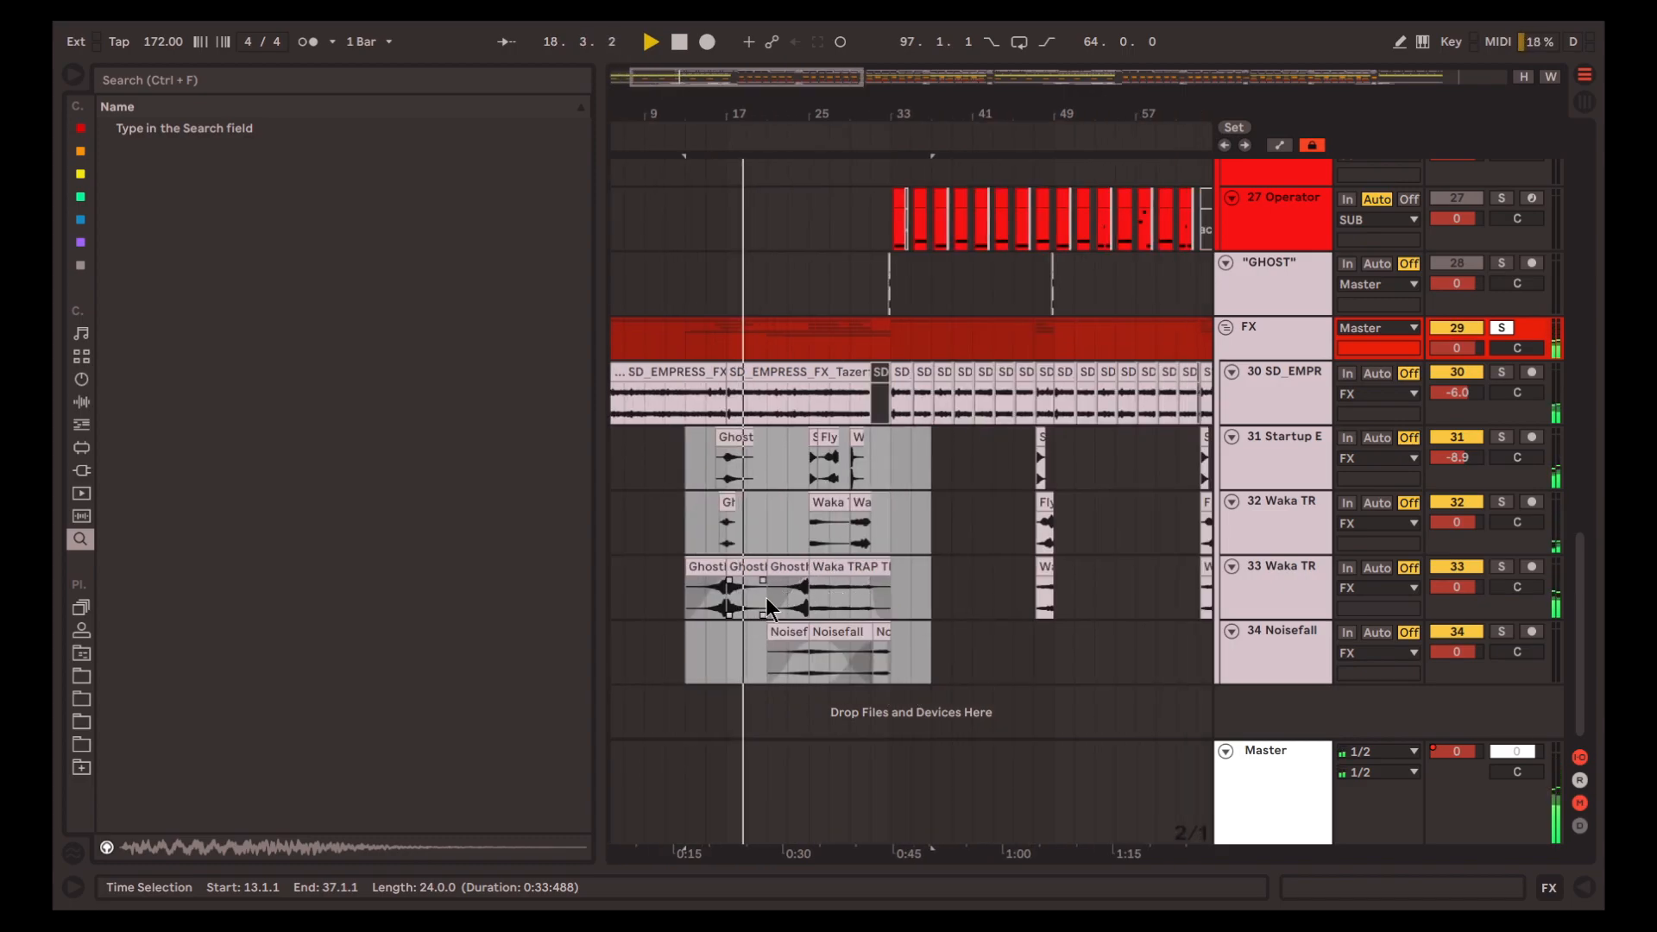
Play the soloed FX group from 21.1.1 past bar 33, following its Waka TRAP TRANSITIONZ, Fly By and Noisefall clips
click(765, 598)
scroll(768, 597, up, 5)
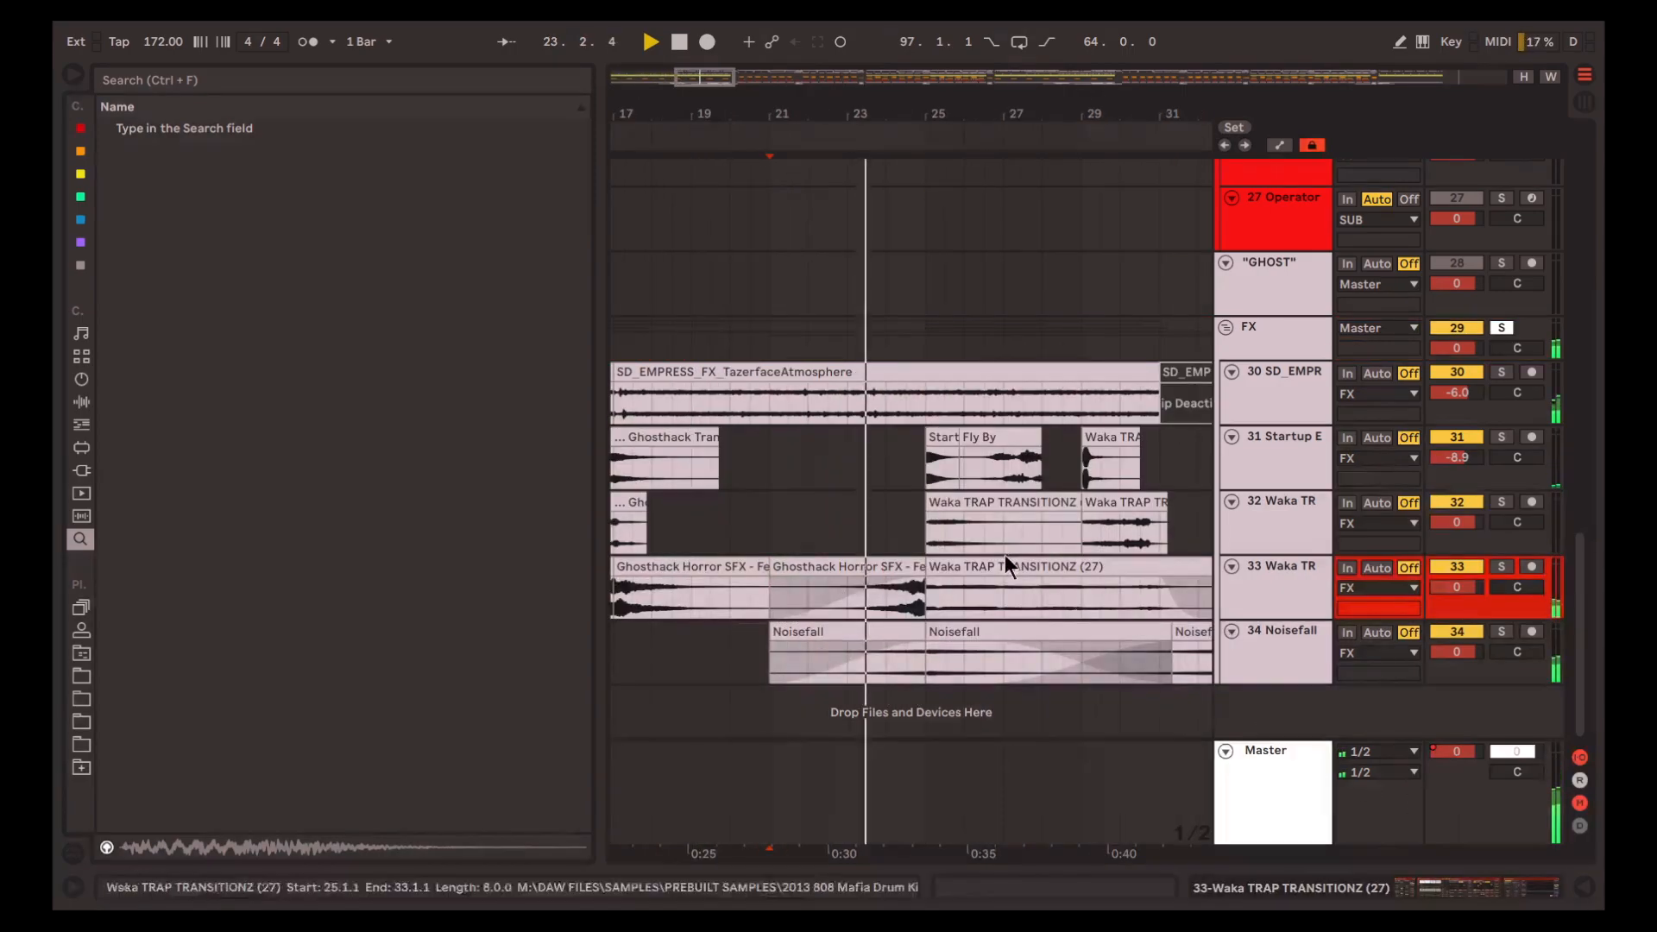
scroll(1001, 553, right, 3)
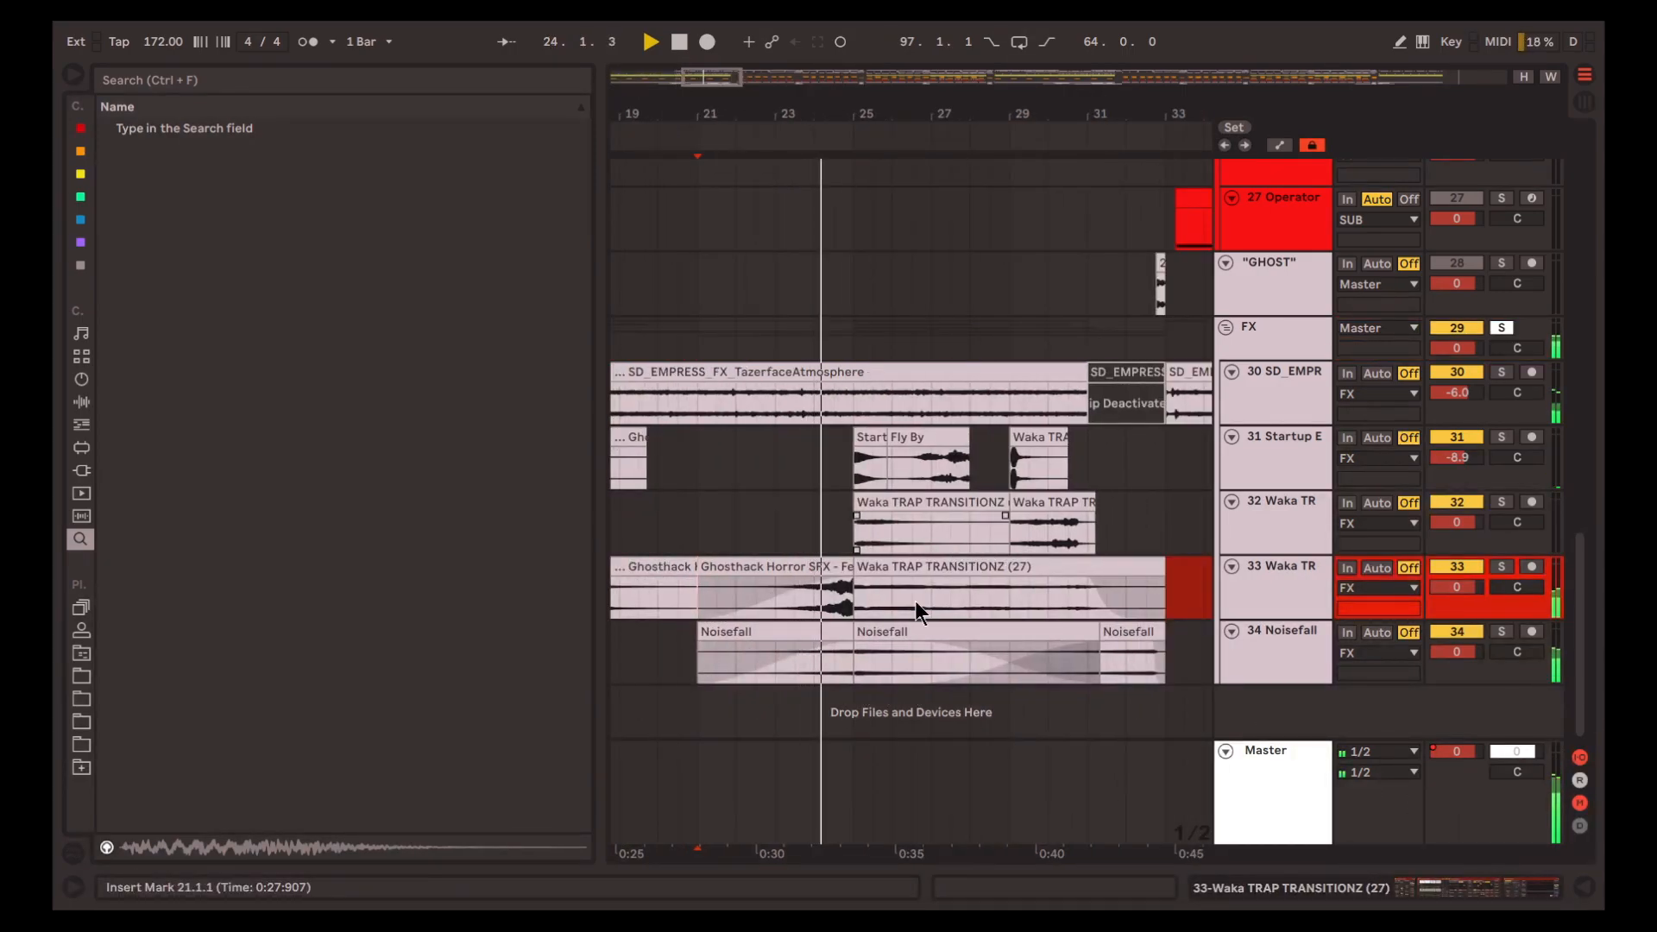
scroll(901, 603, up, 5)
scroll(888, 597, down, 5)
scroll(886, 585, right, 2)
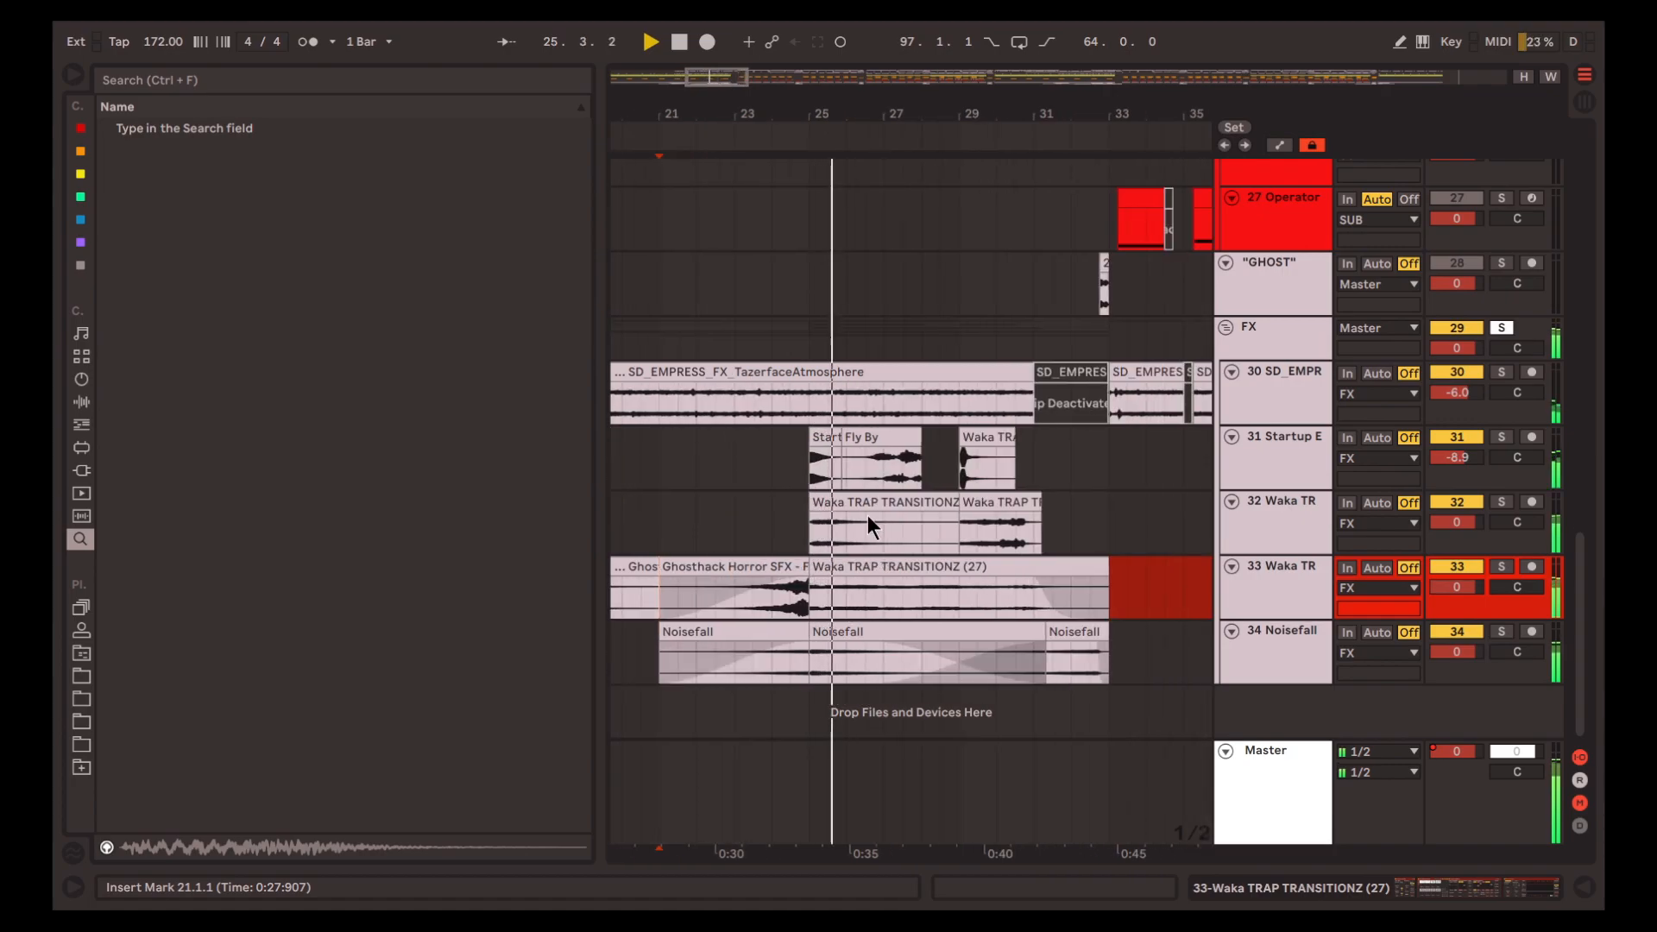
scroll(868, 518, up, 5)
scroll(868, 518, right, 3)
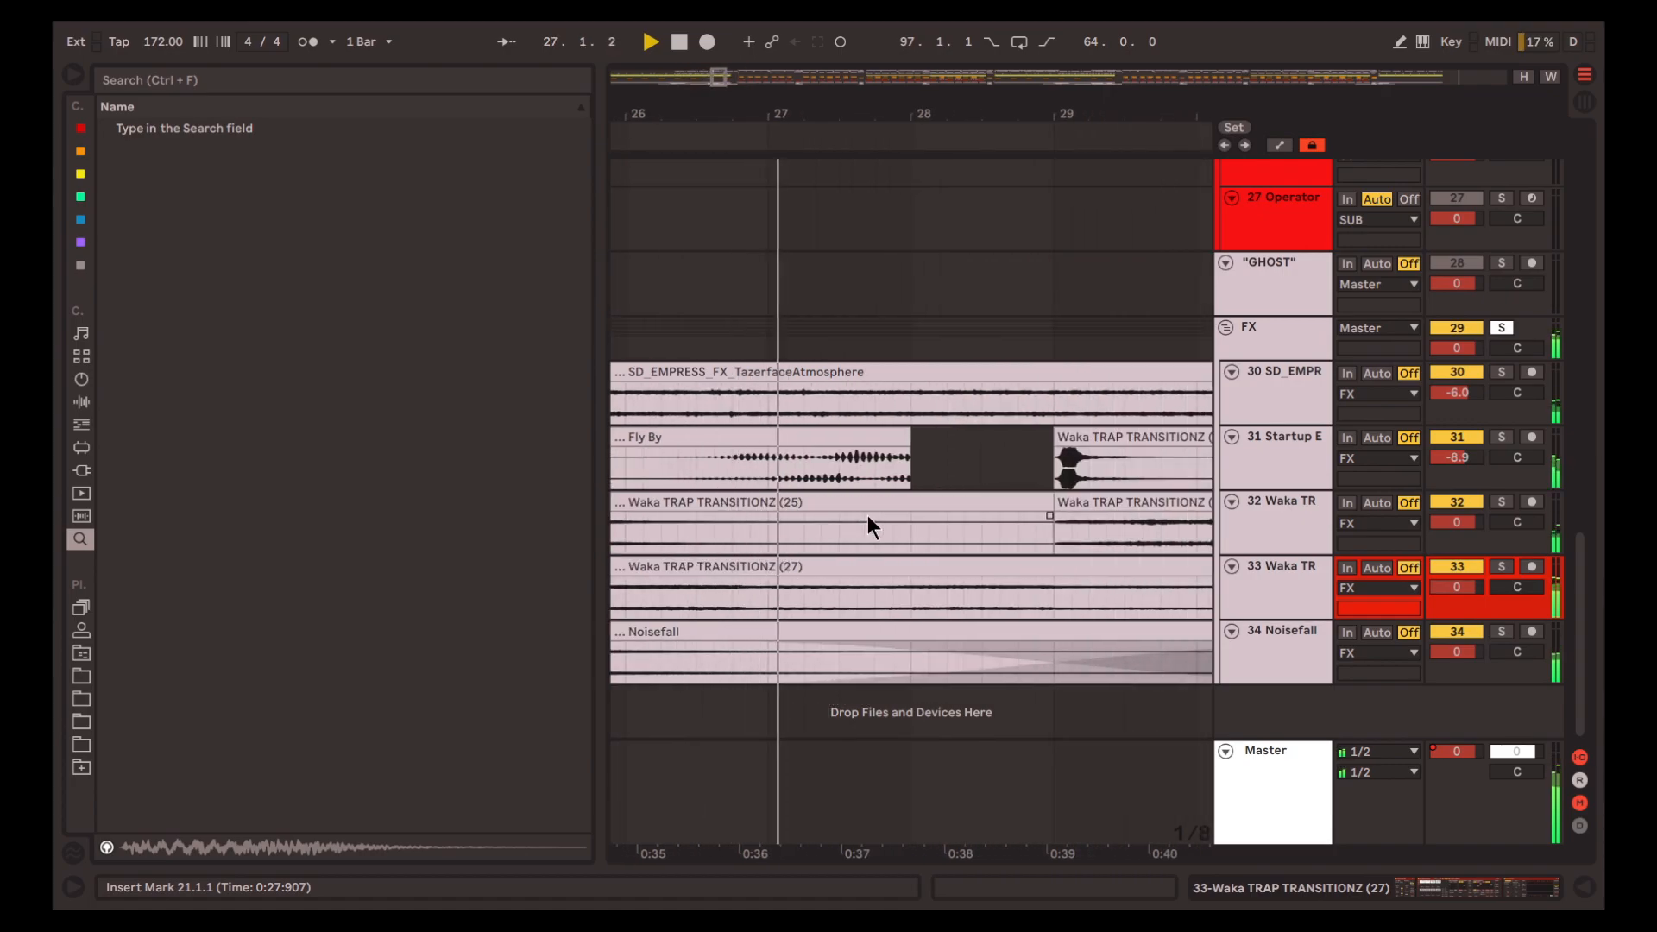
scroll(867, 516, down, 5)
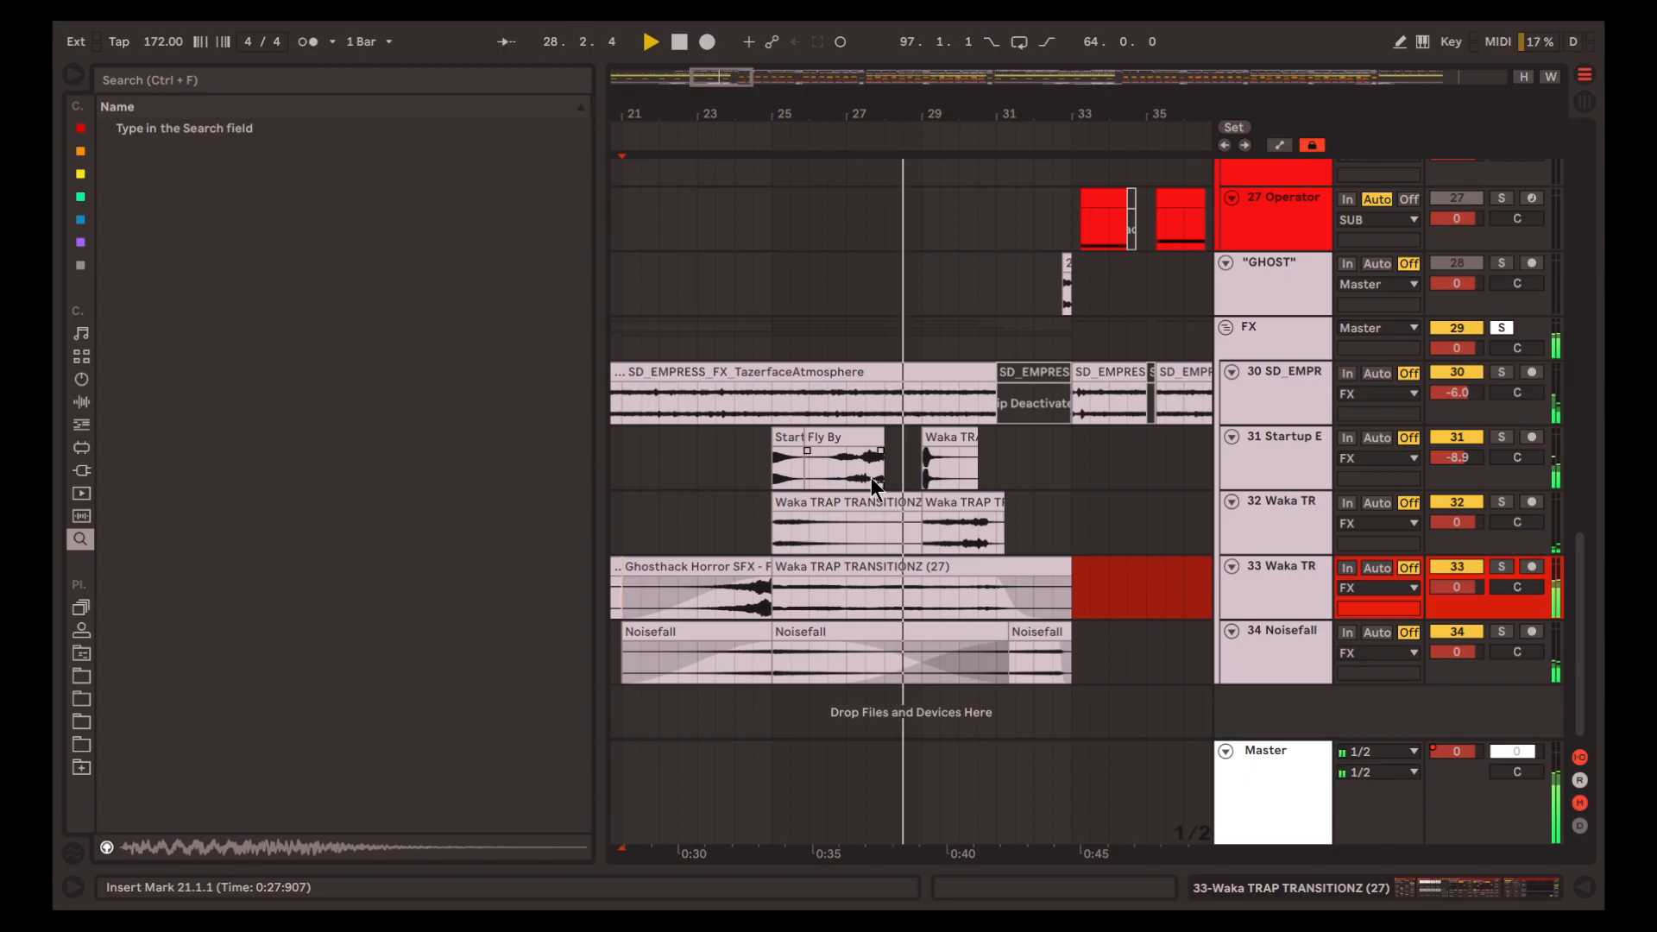
scroll(871, 478, right, 3)
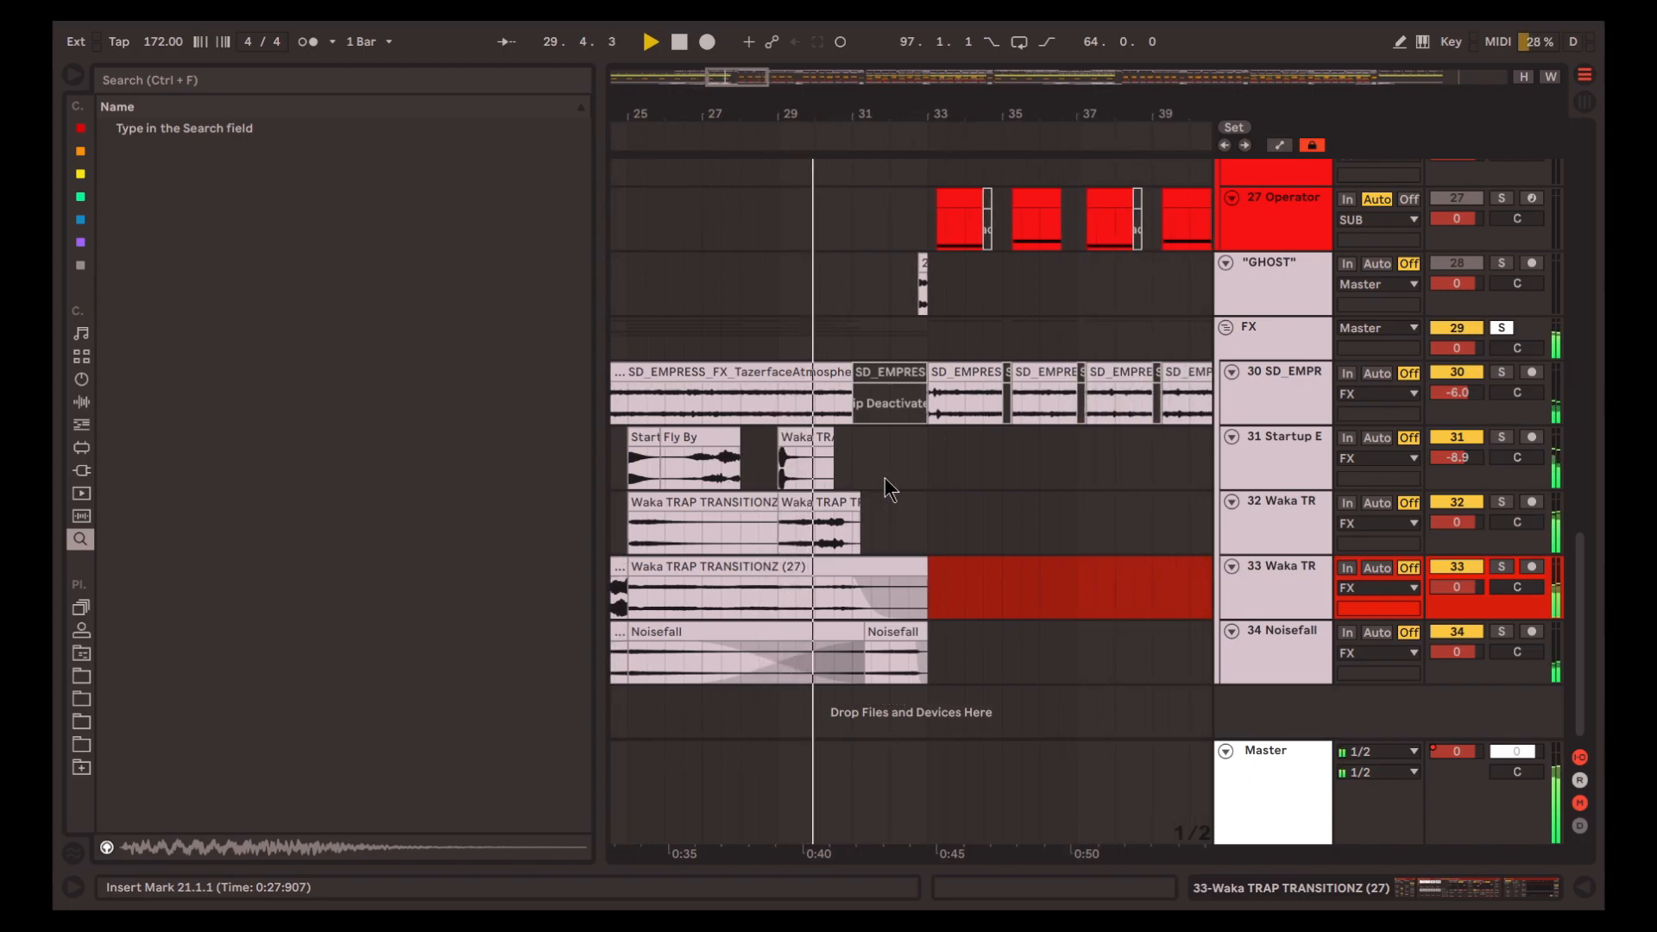
scroll(883, 476, right, 1)
scroll(849, 501, up, 2)
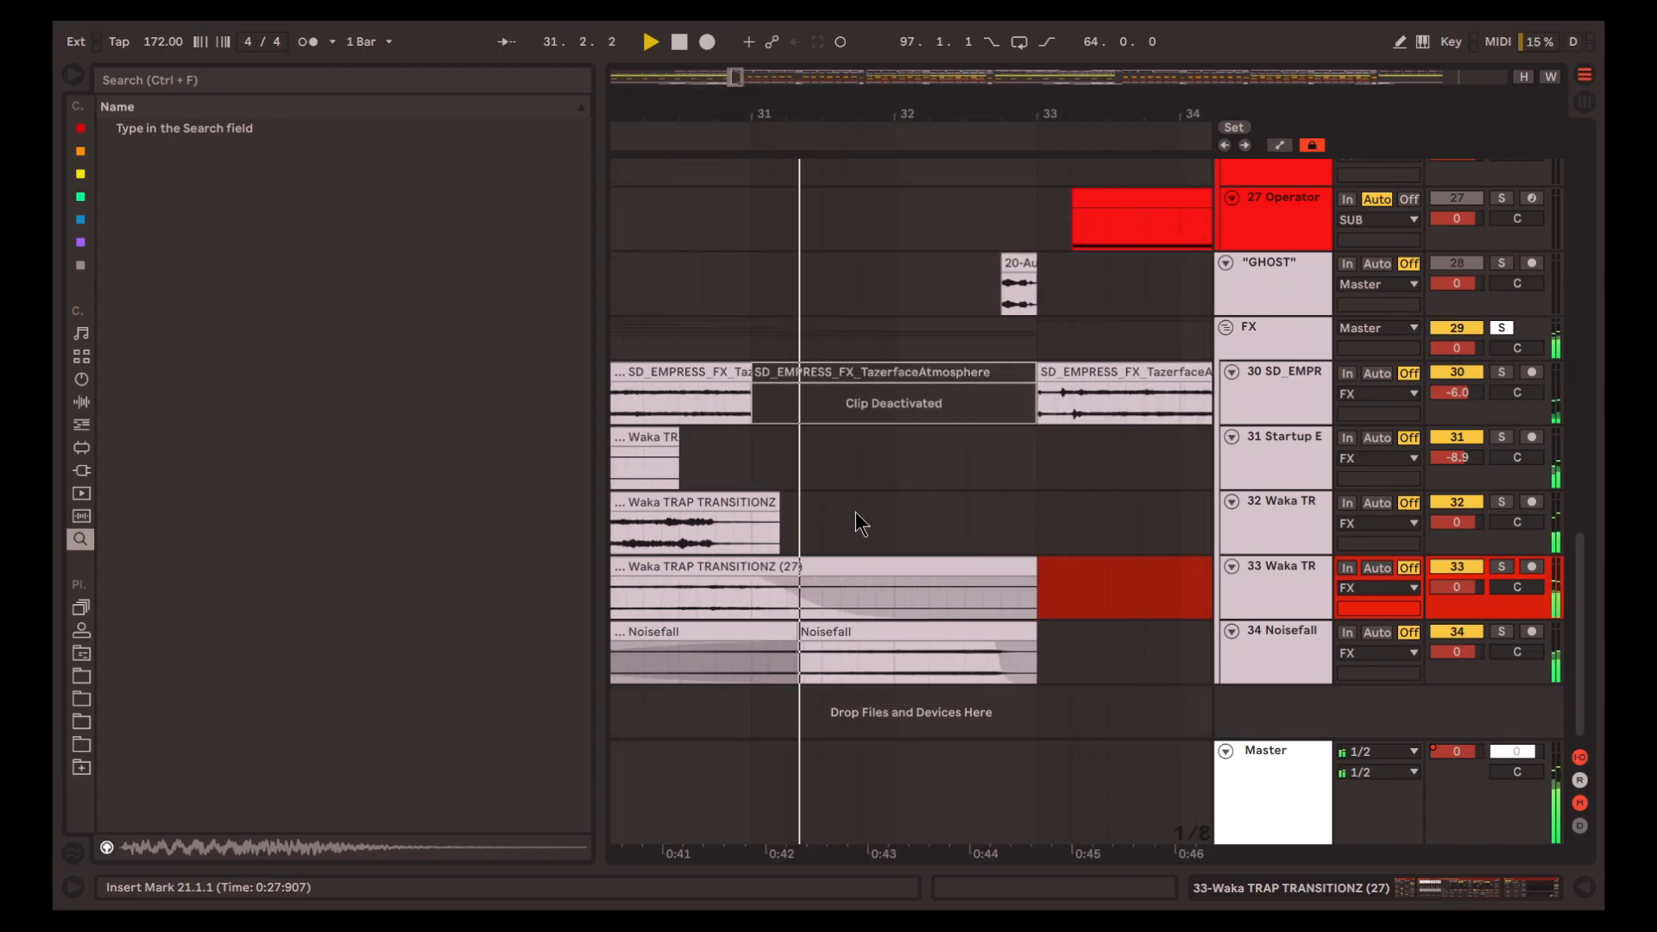
scroll(856, 510, right, 2)
scroll(893, 514, up, 2)
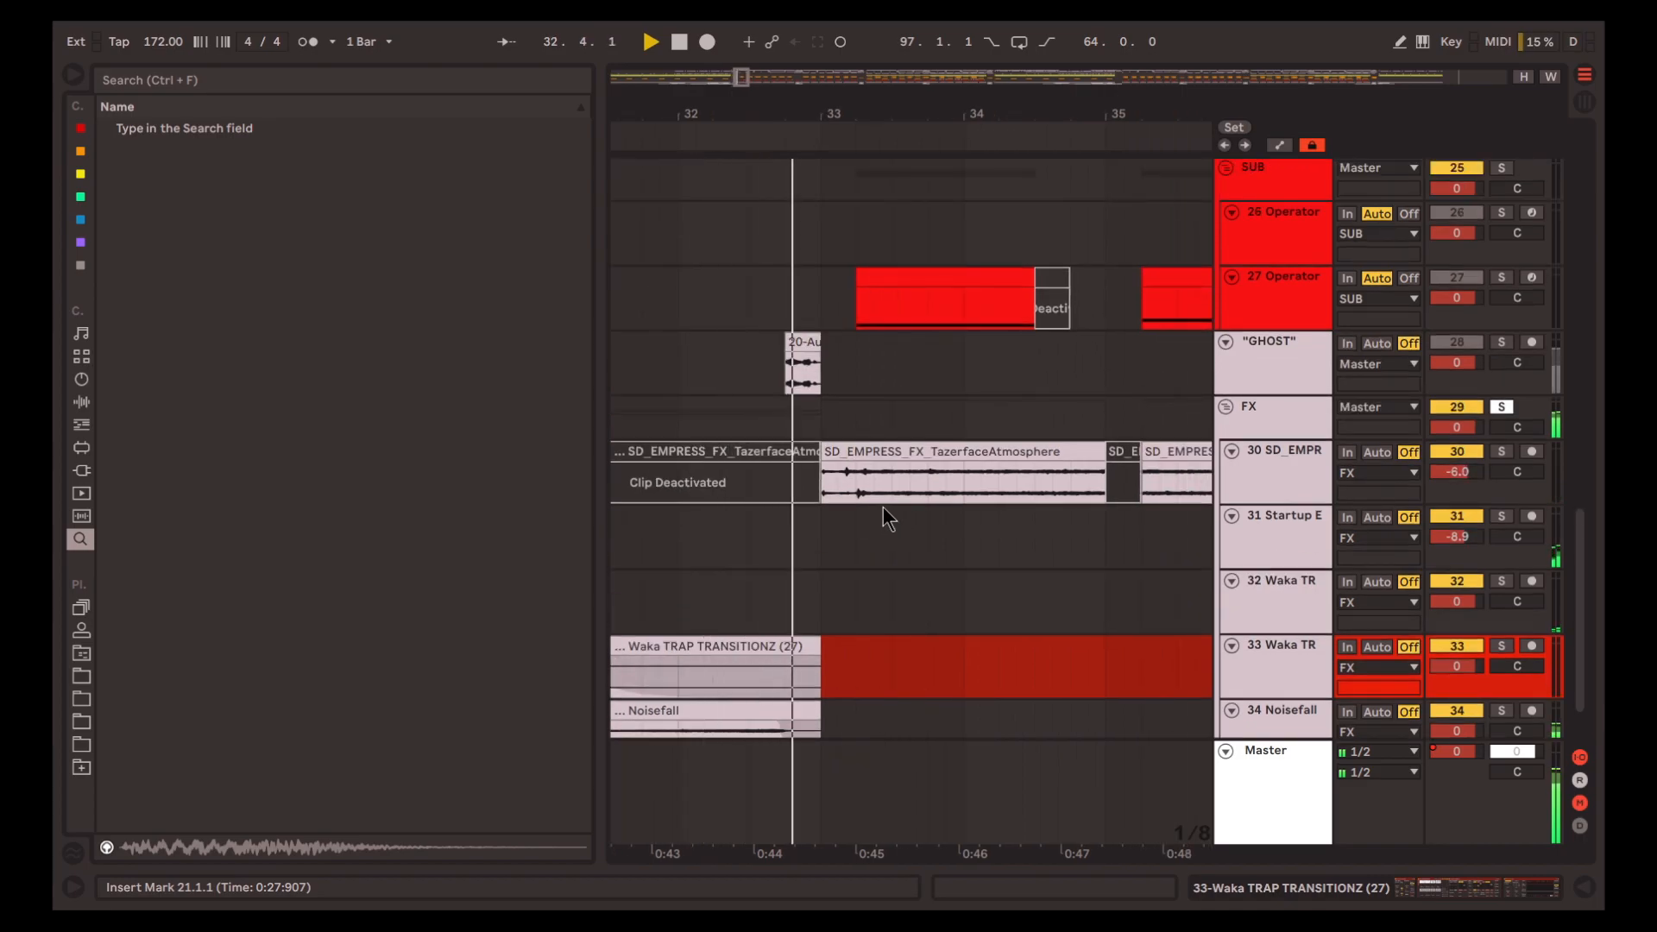
scroll(867, 491, down, 4)
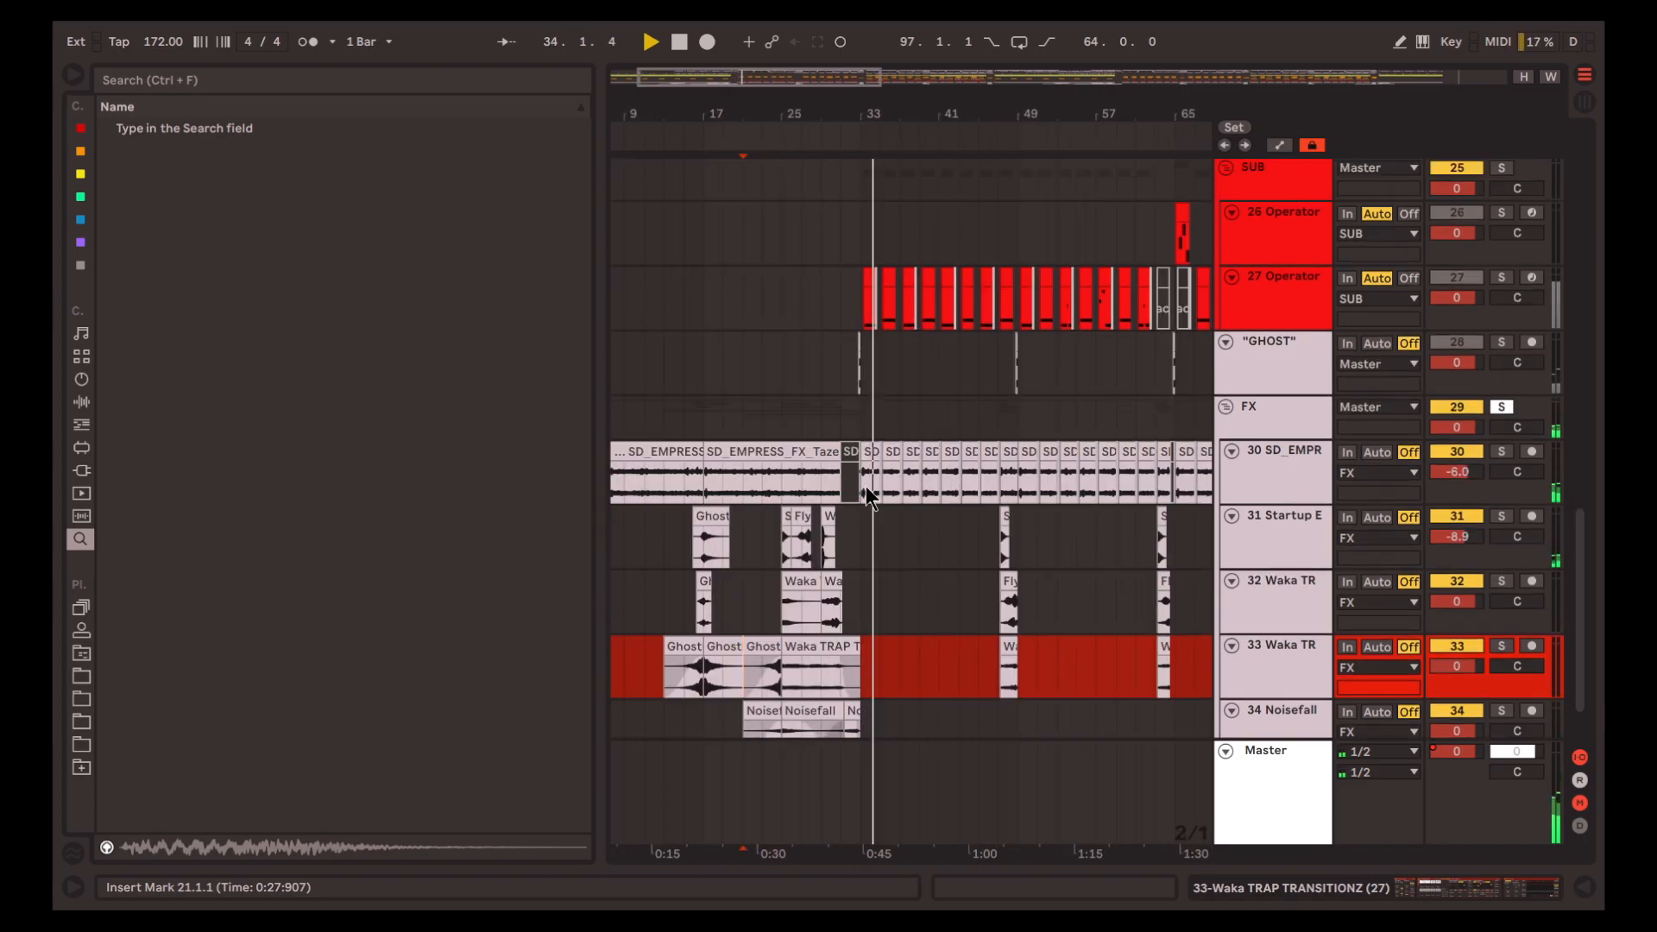
Solo the SD_EMPRESS atmosphere track and play its first clip from 1.1.1
click(866, 485)
key(space)
scroll(716, 490, right, 2)
scroll(712, 475, left, 3)
click(661, 454)
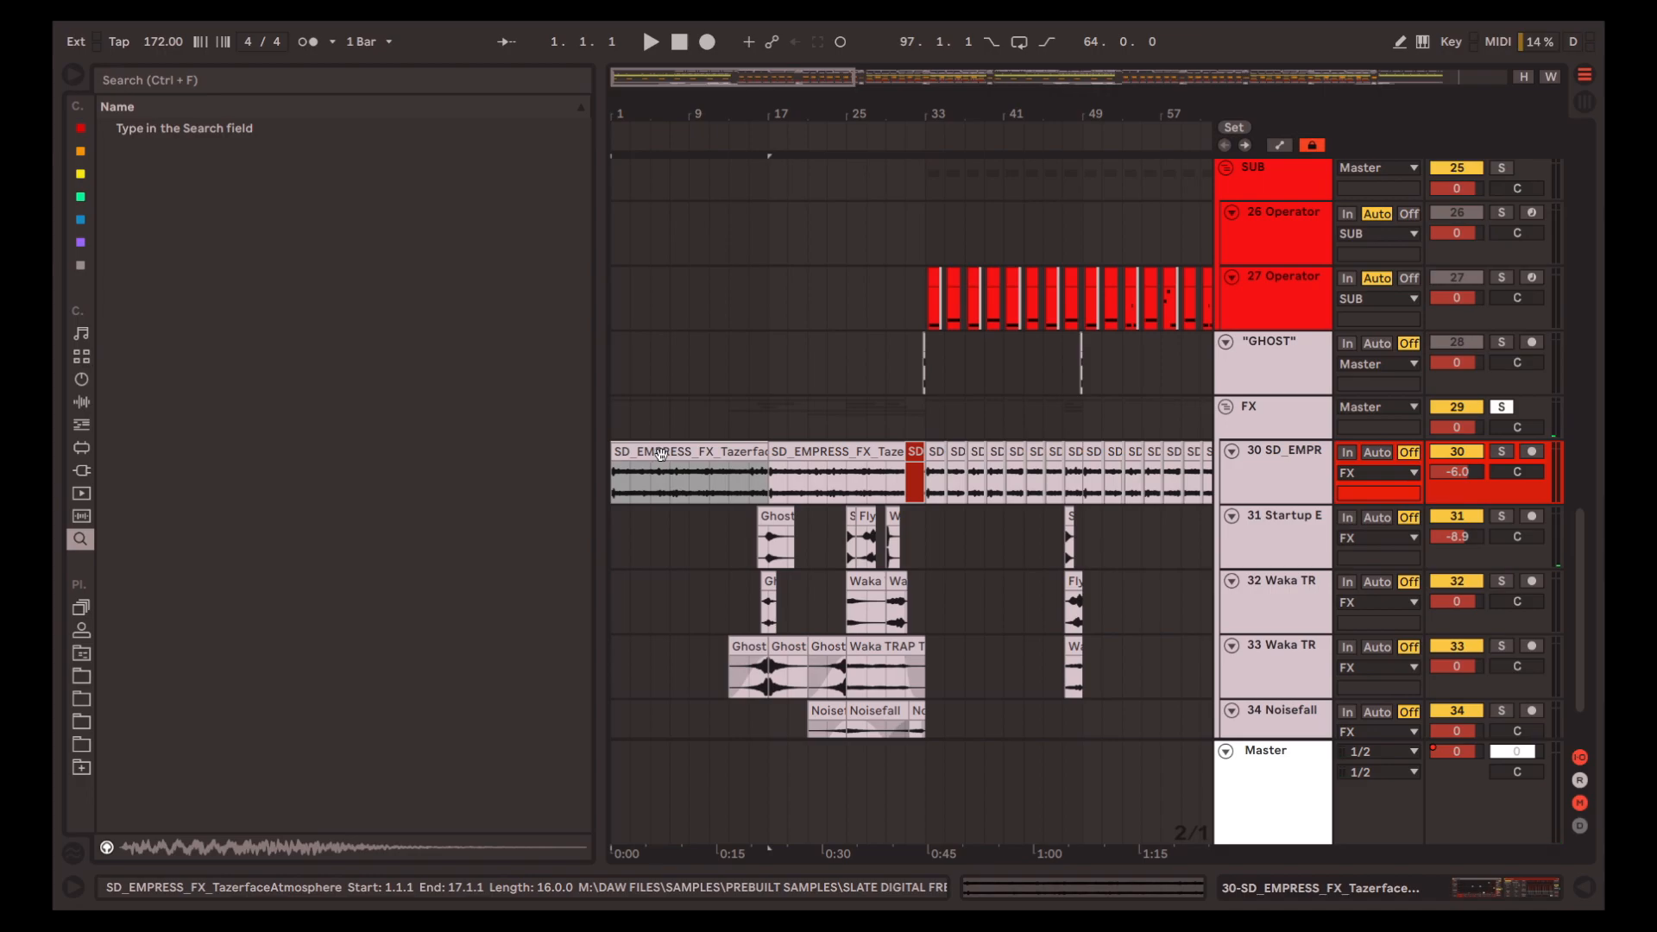
key(space)
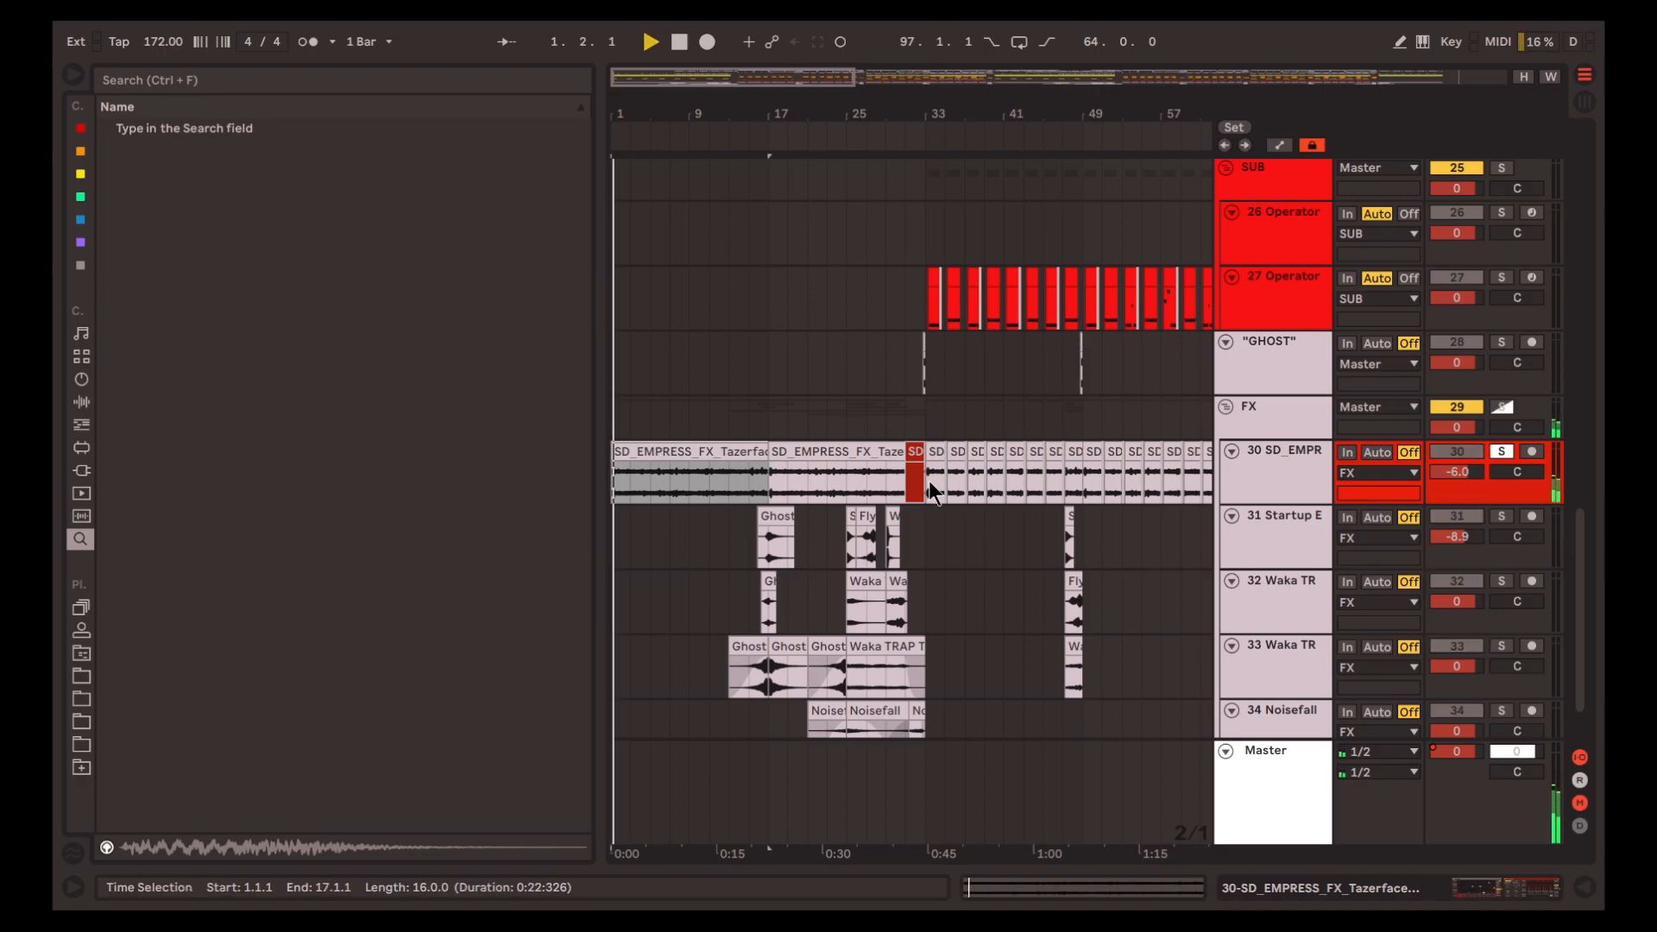
Play the soloed atmosphere track from 33.1.1 and select its short deactivated section from 35.1.1 to 35.2.1
click(928, 480)
key(space)
scroll(867, 485, up, 5)
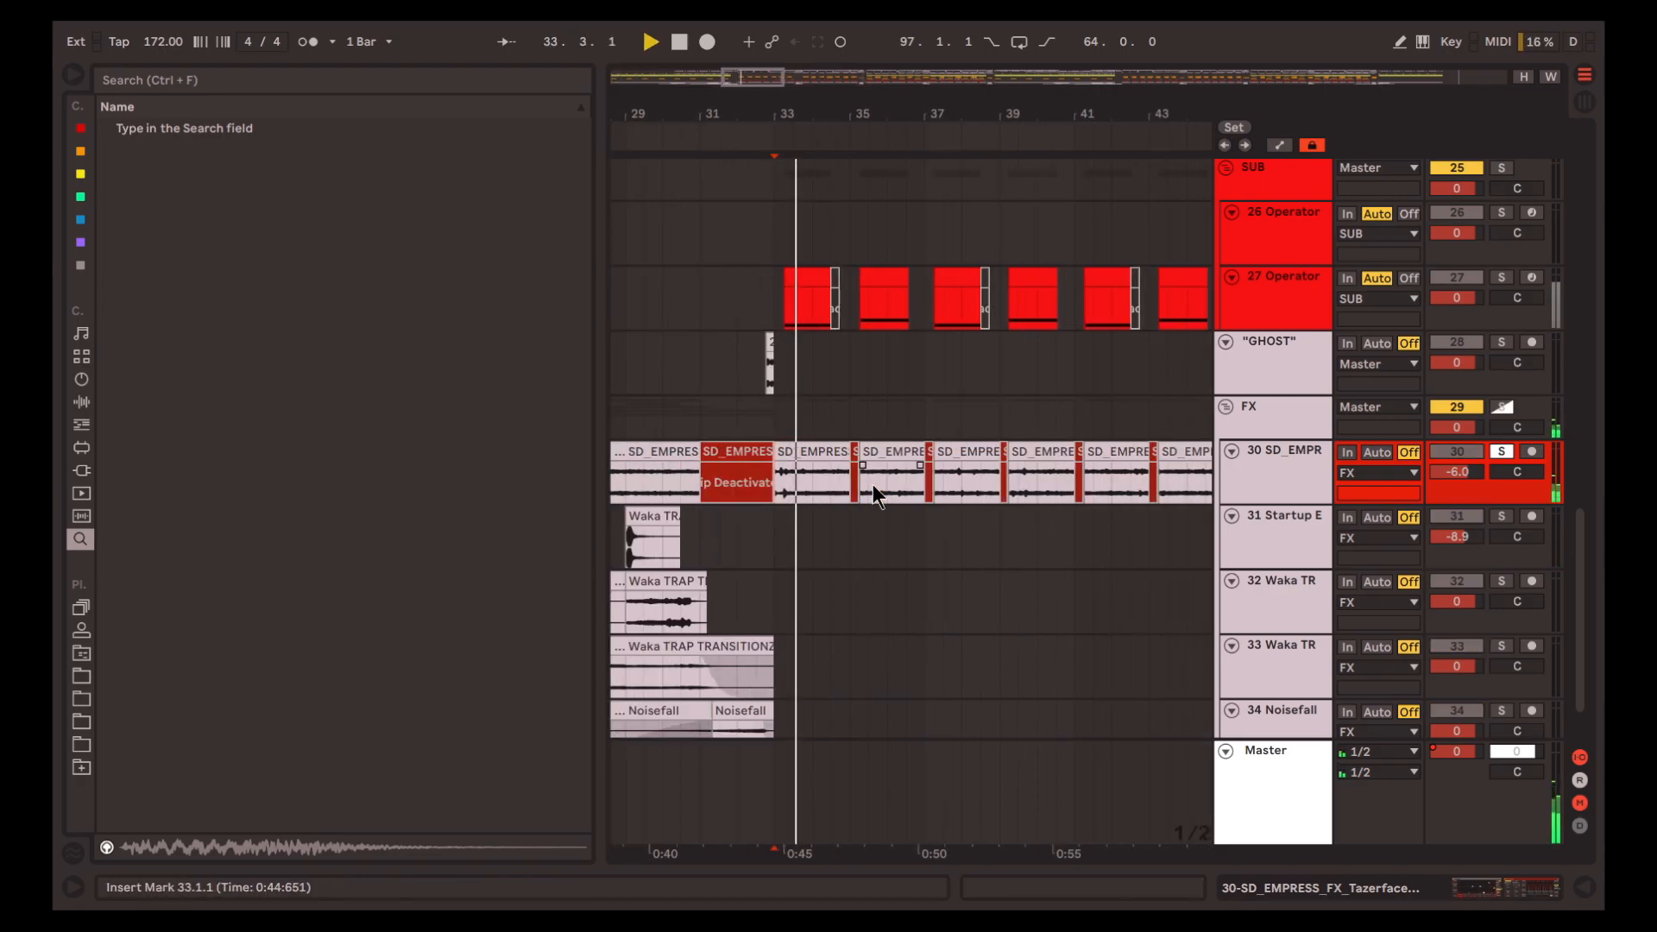
scroll(862, 485, down, 1)
scroll(861, 485, up, 1)
click(812, 517)
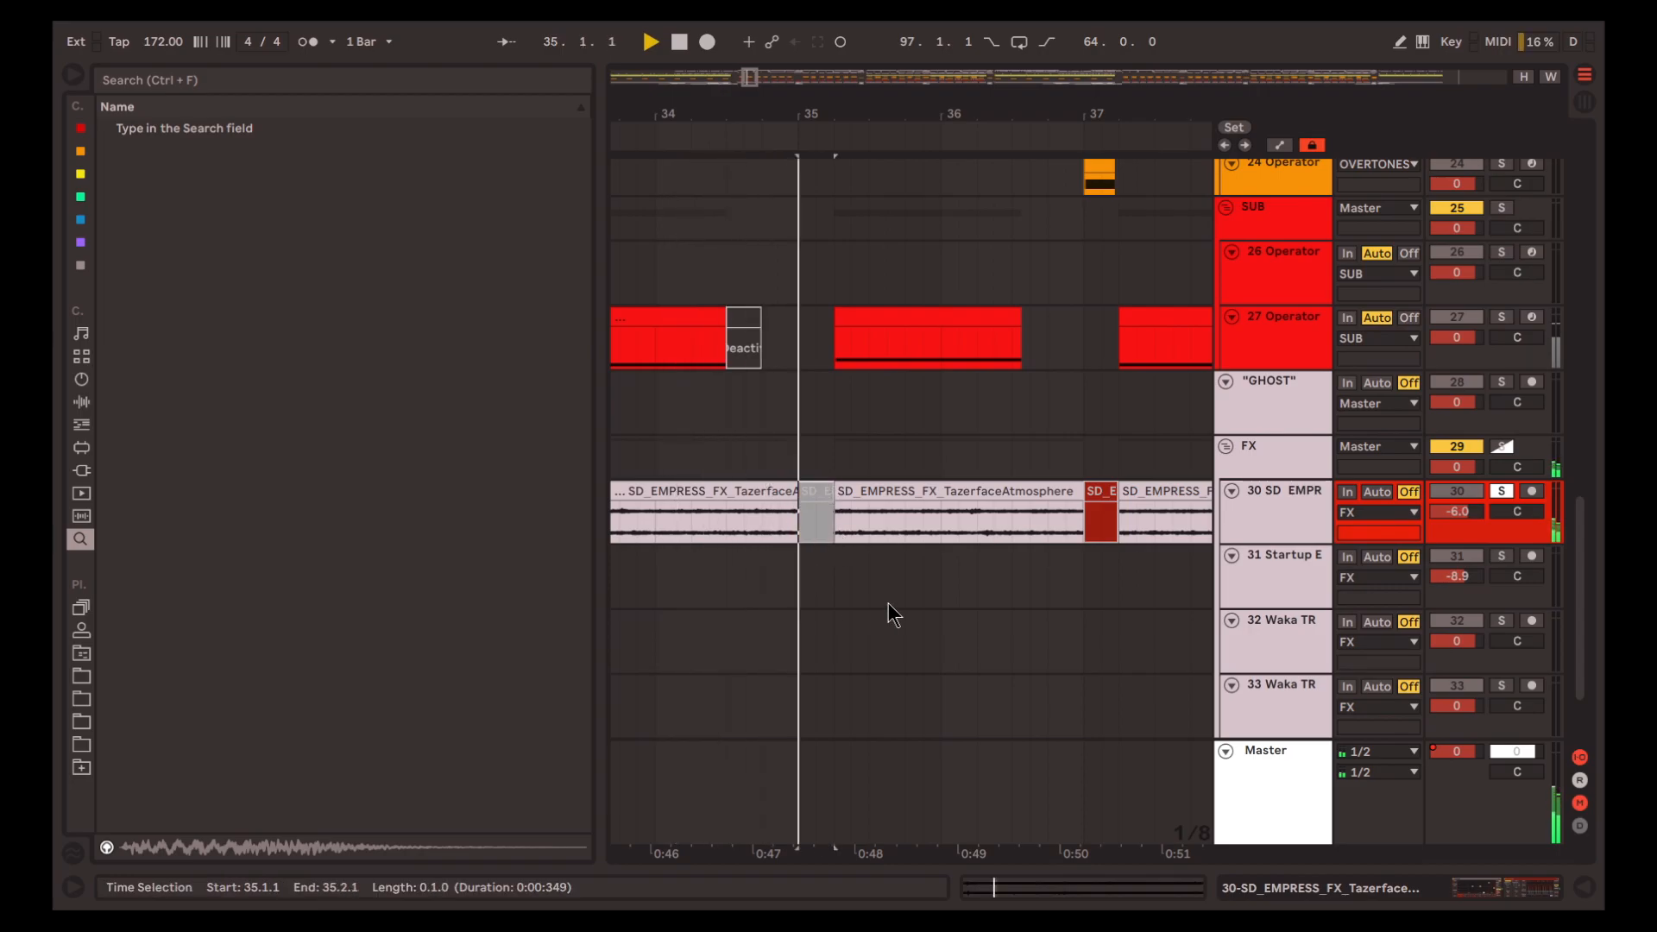
scroll(906, 595, up, 3)
scroll(924, 587, down, 5)
scroll(915, 565, up, 2)
scroll(898, 557, down, 3)
key(space)
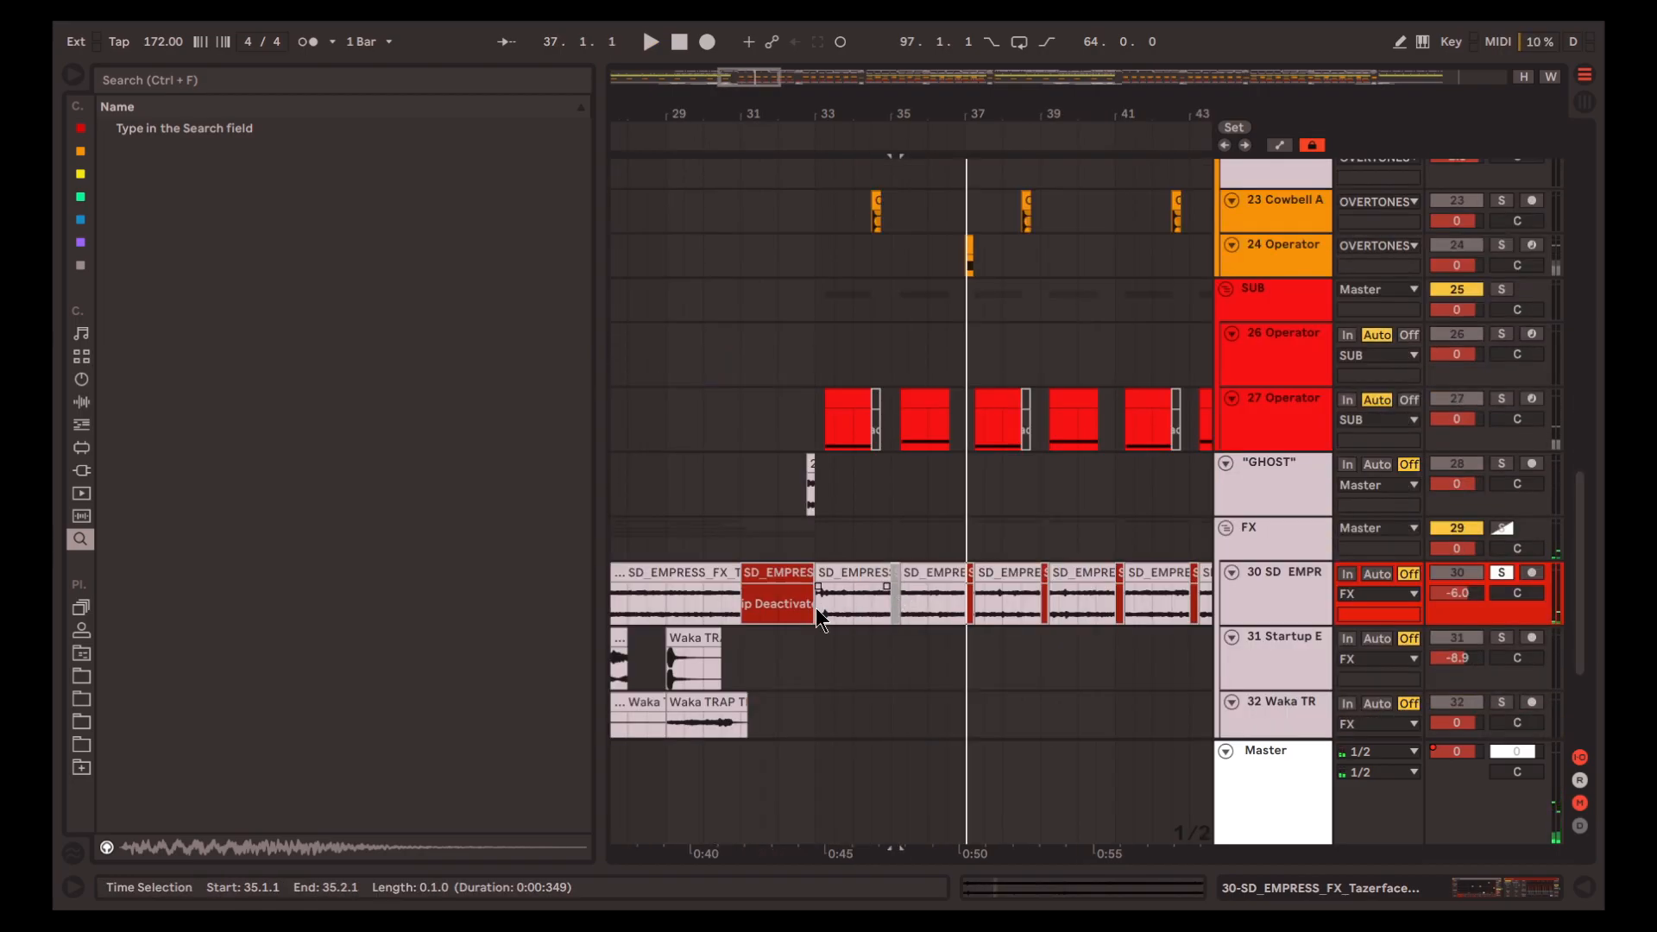
Unsolo the atmosphere track and play the full mix from 33.1.1 past the gap at bar 35
click(815, 608)
key(space)
scroll(893, 596, up, 5)
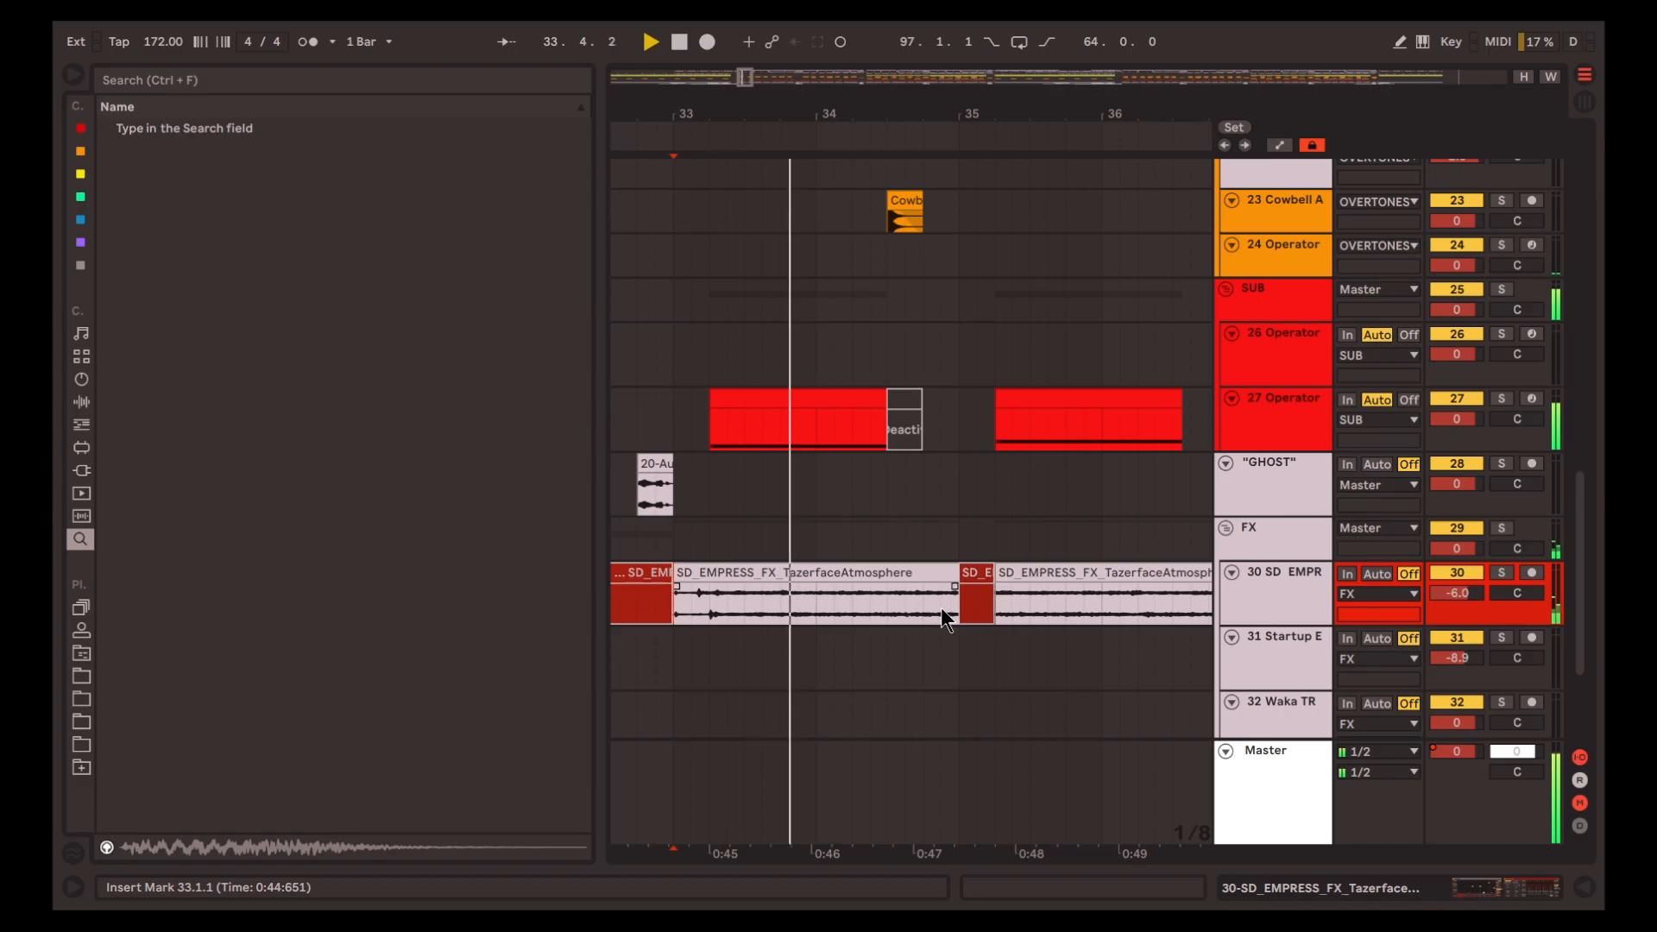
scroll(946, 604, right, 1)
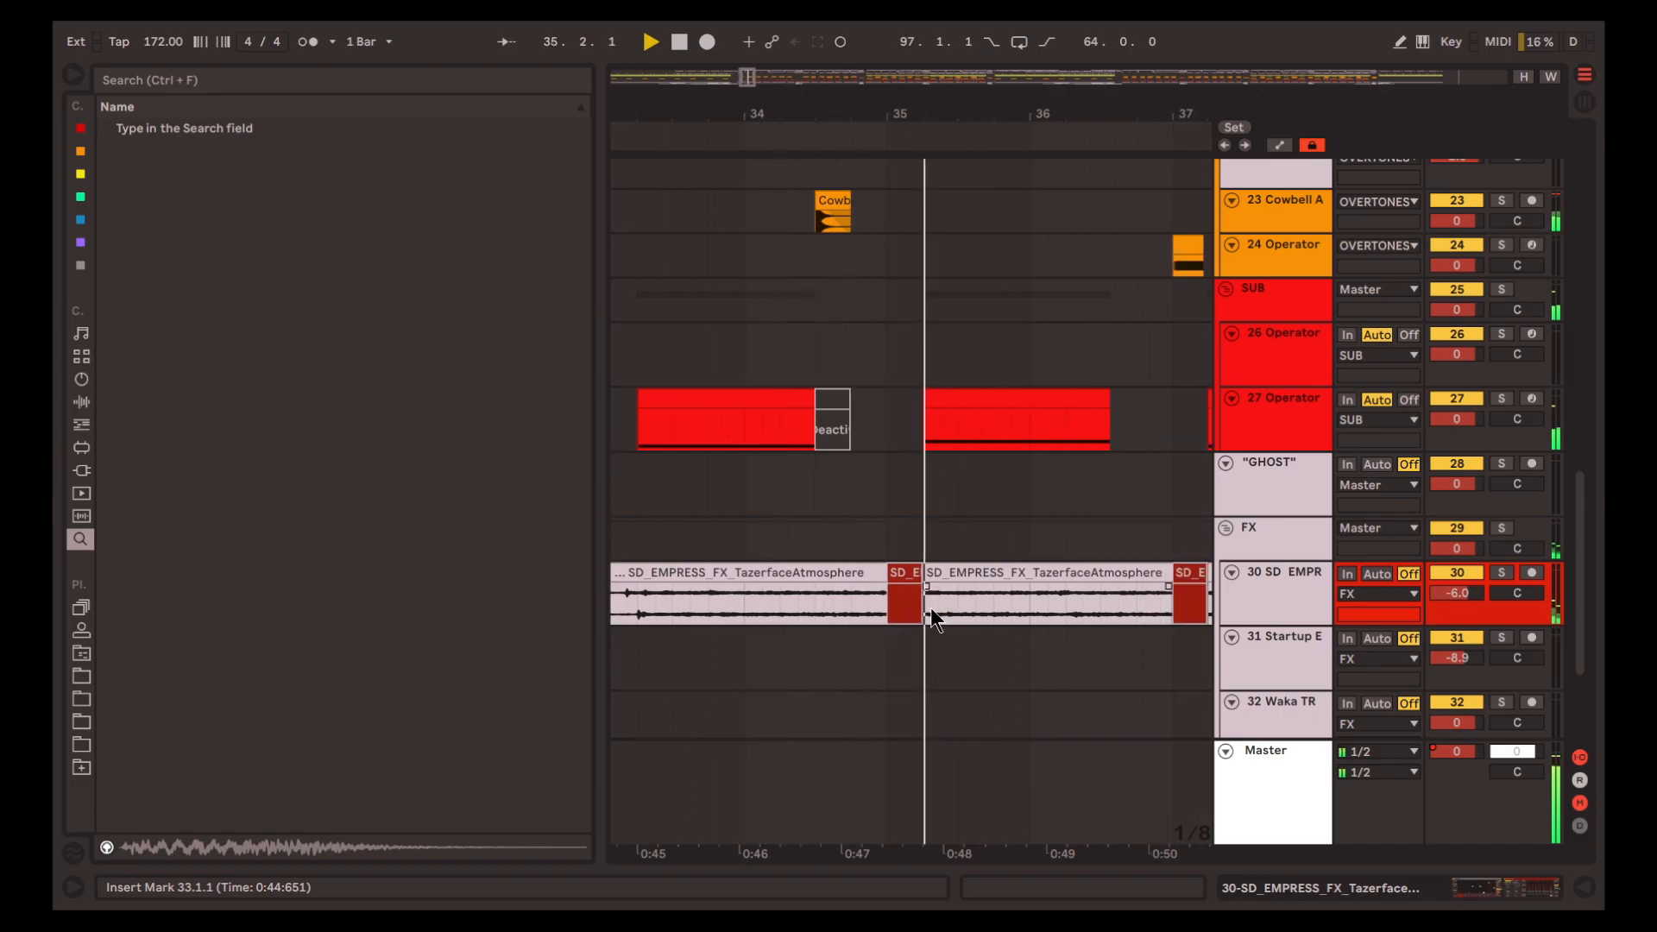
key(space)
Play the atmosphere clip at 33.1.1 with its track soloed, and turn the solo off
scroll(925, 590, down, 4)
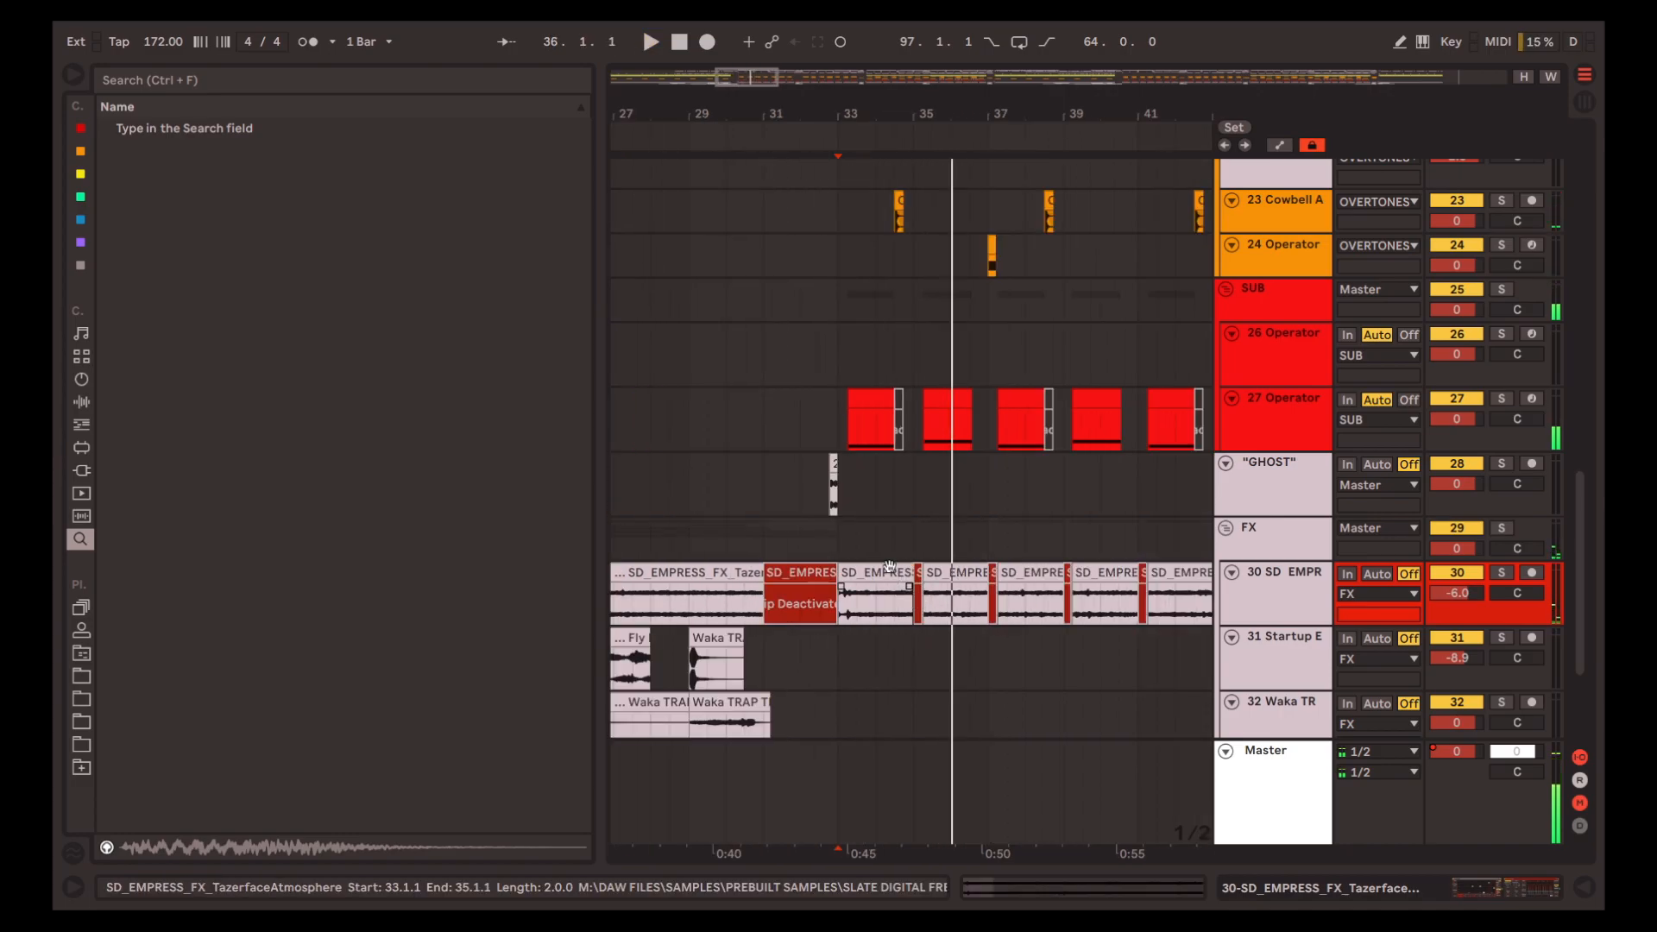
click(840, 549)
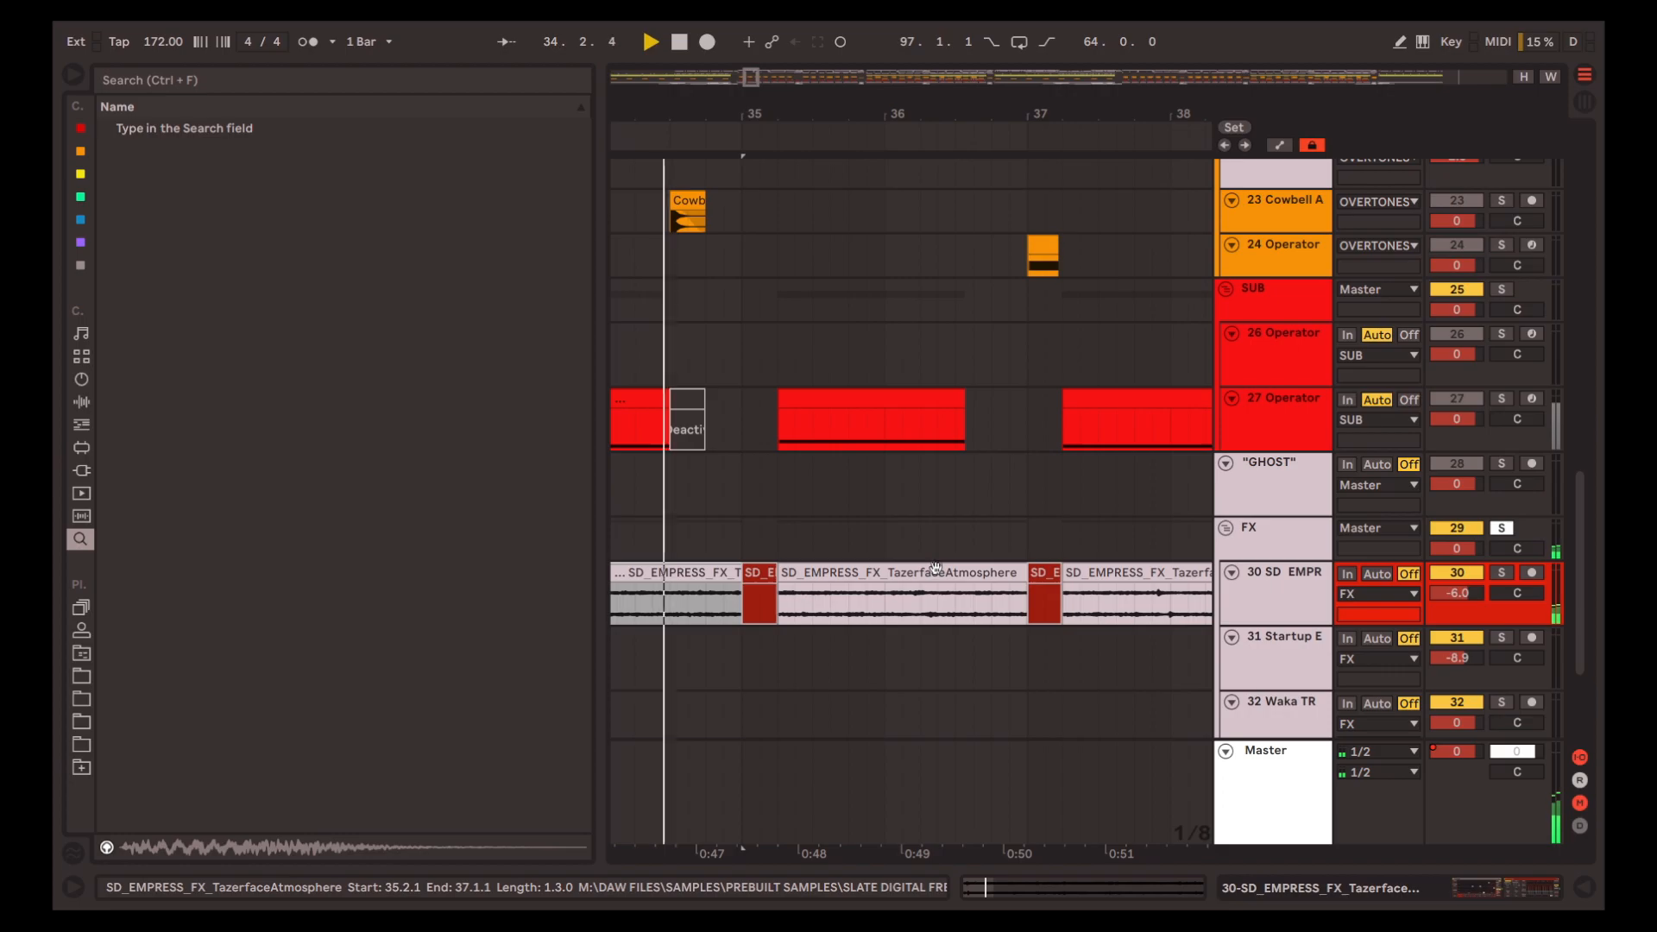
key(space)
scroll(933, 559, down, 1)
scroll(930, 558, down, 4)
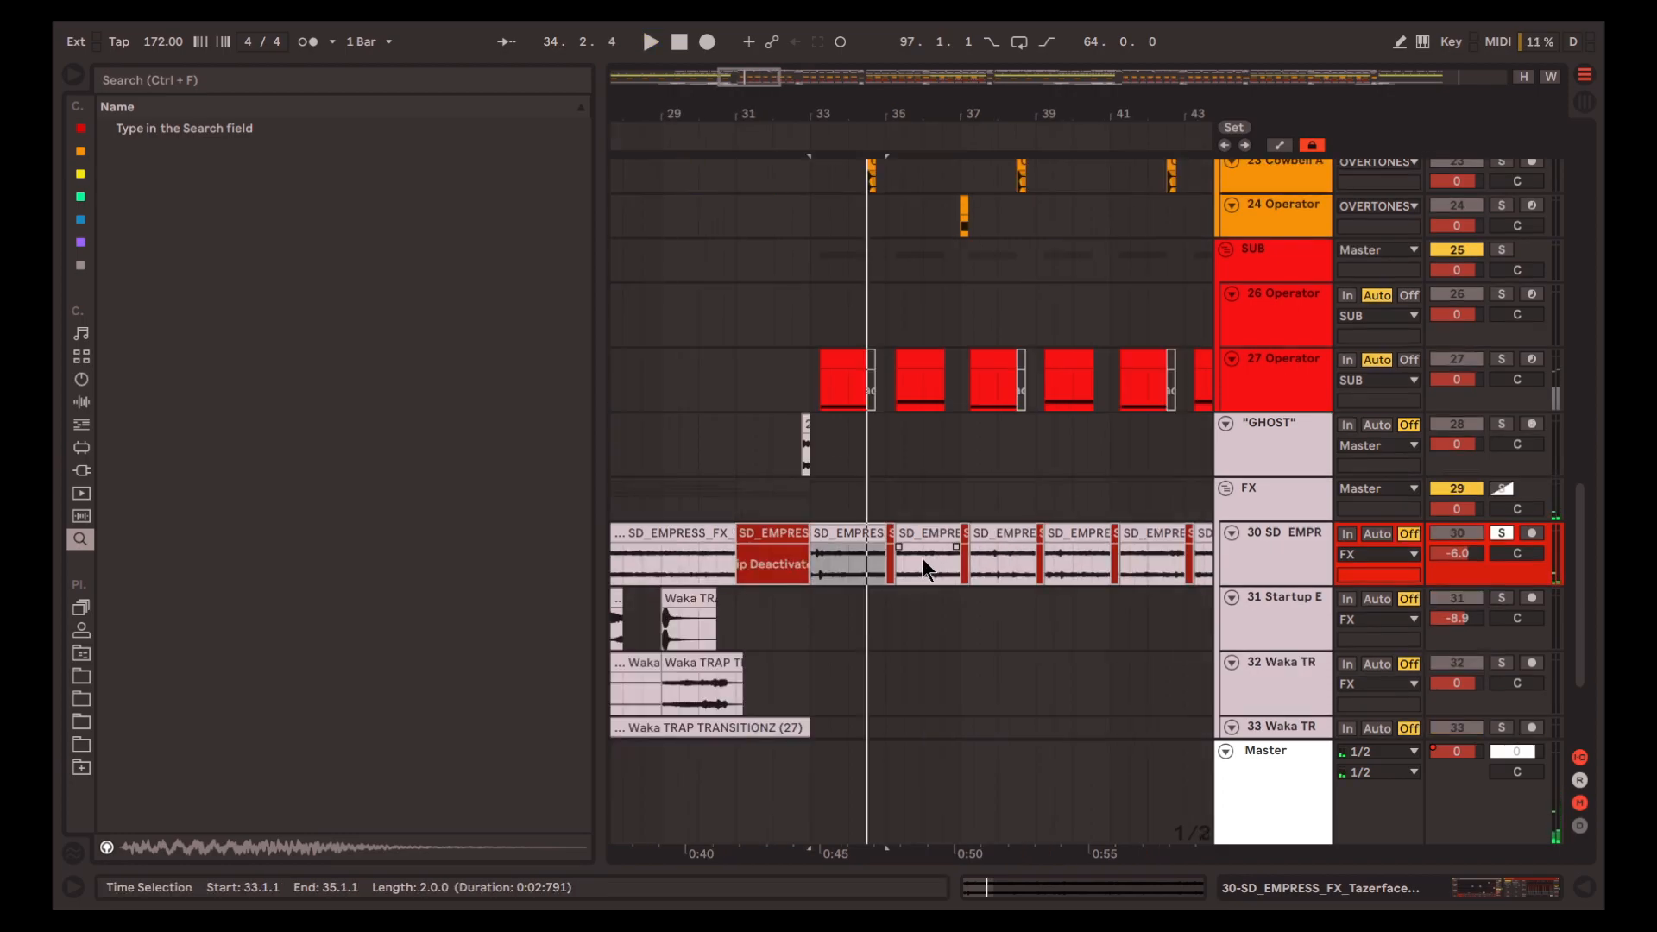
key(s)
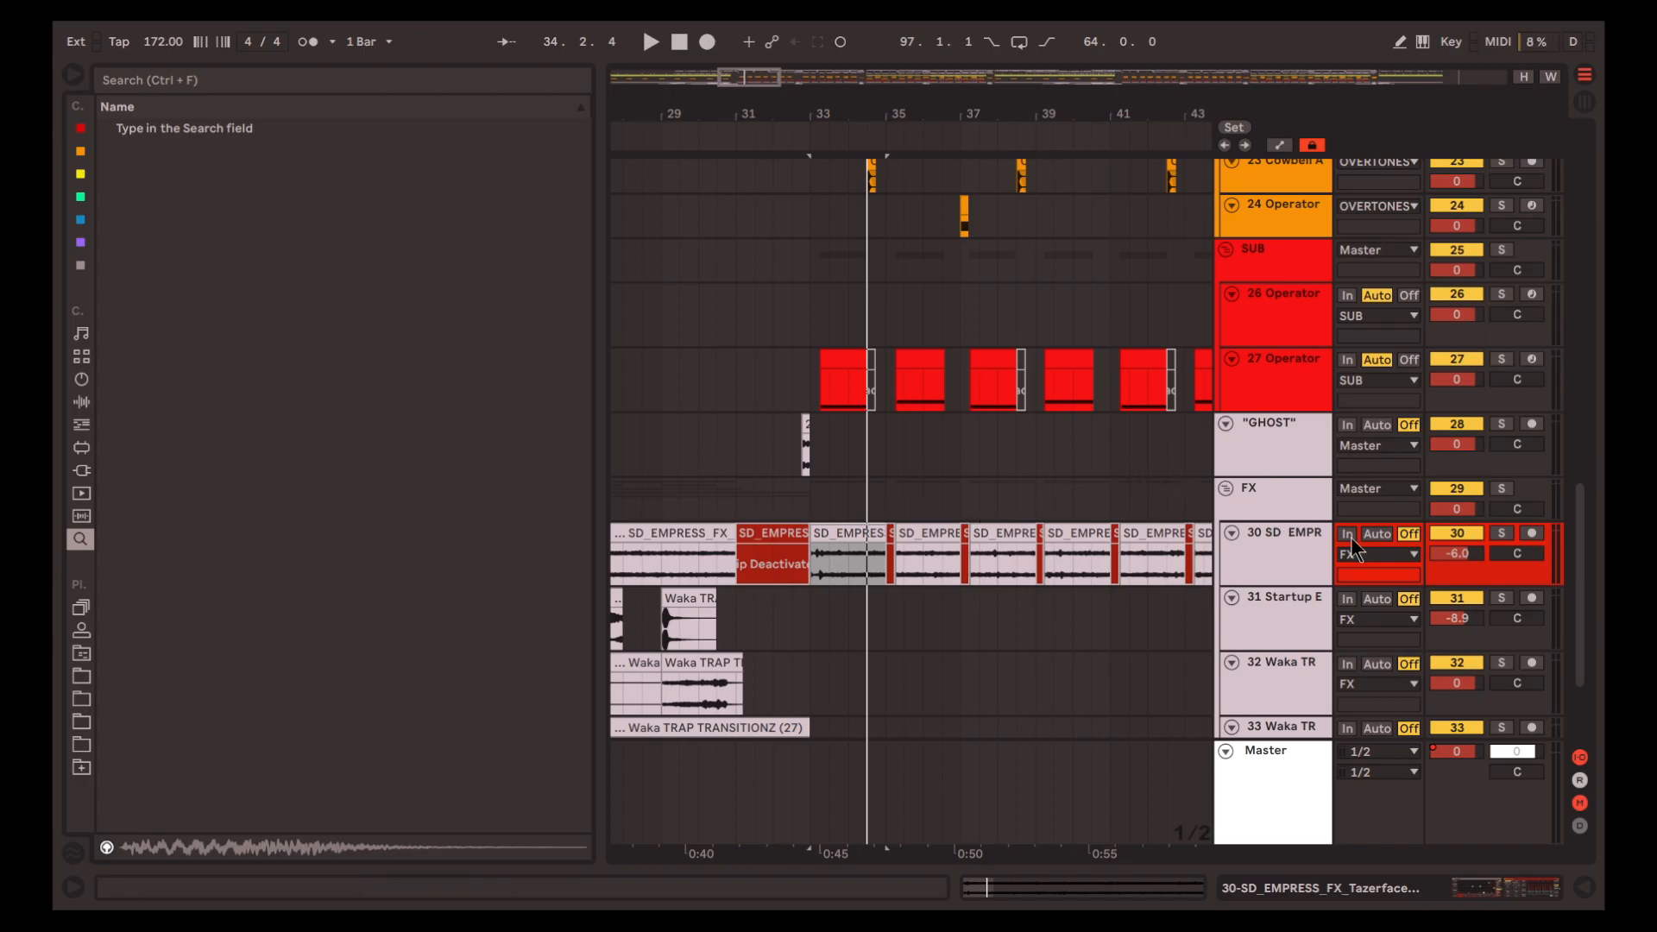
Compare the full mix from 33.1.1 with the atmosphere track muted and with it active
click(1459, 532)
key(space)
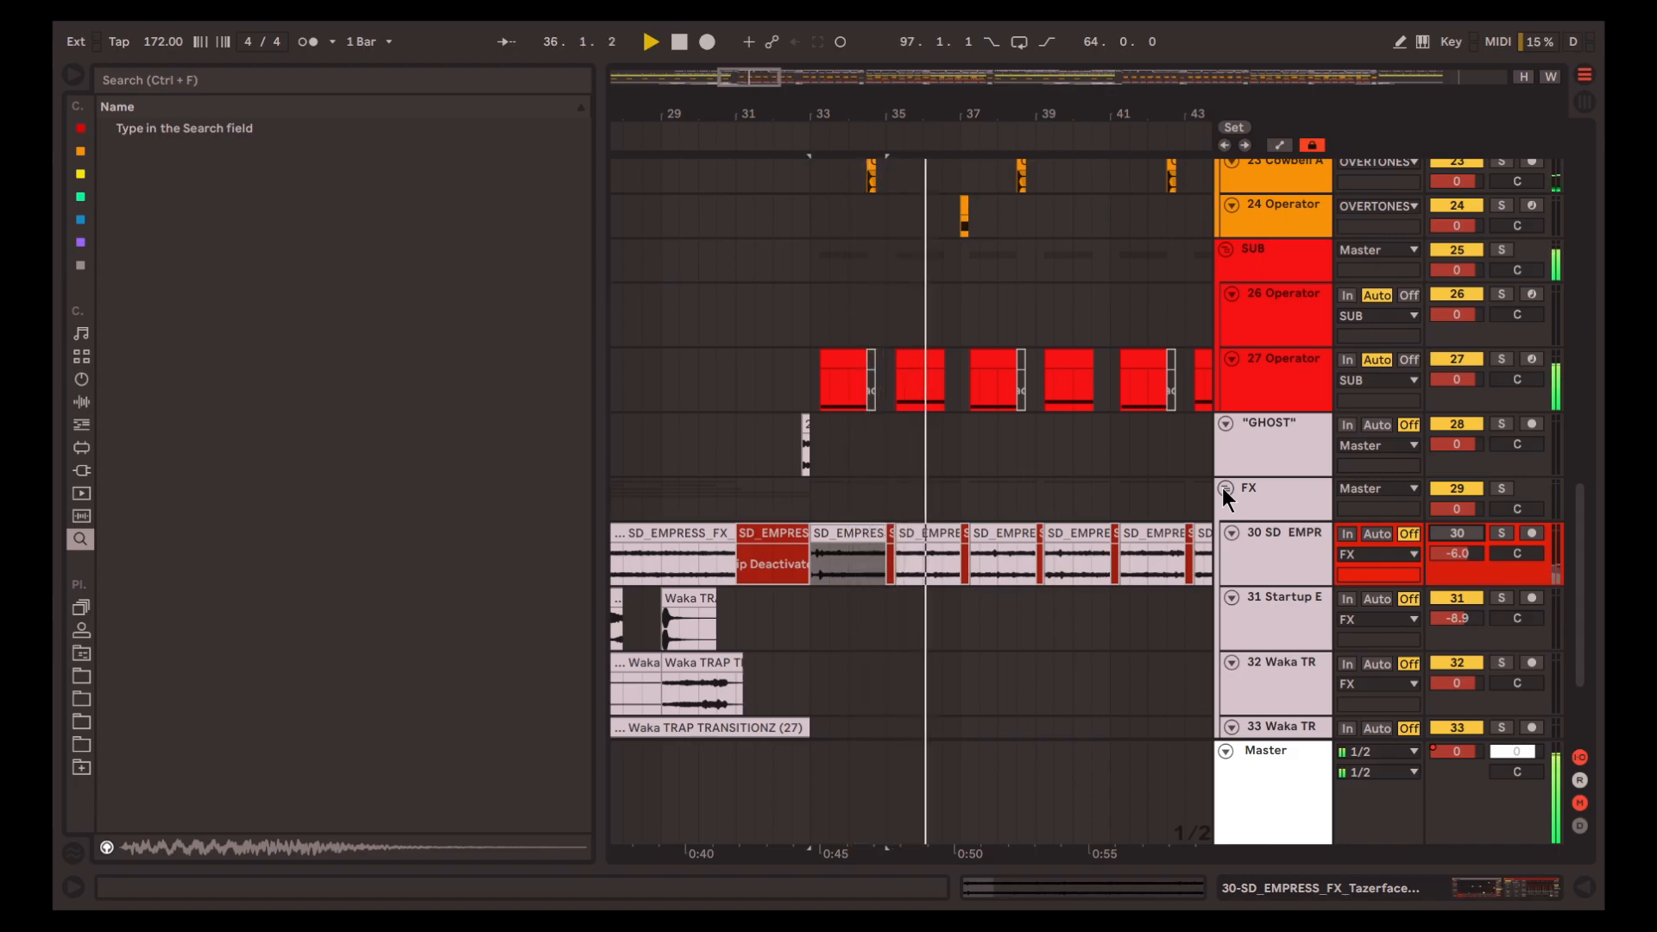
key(space)
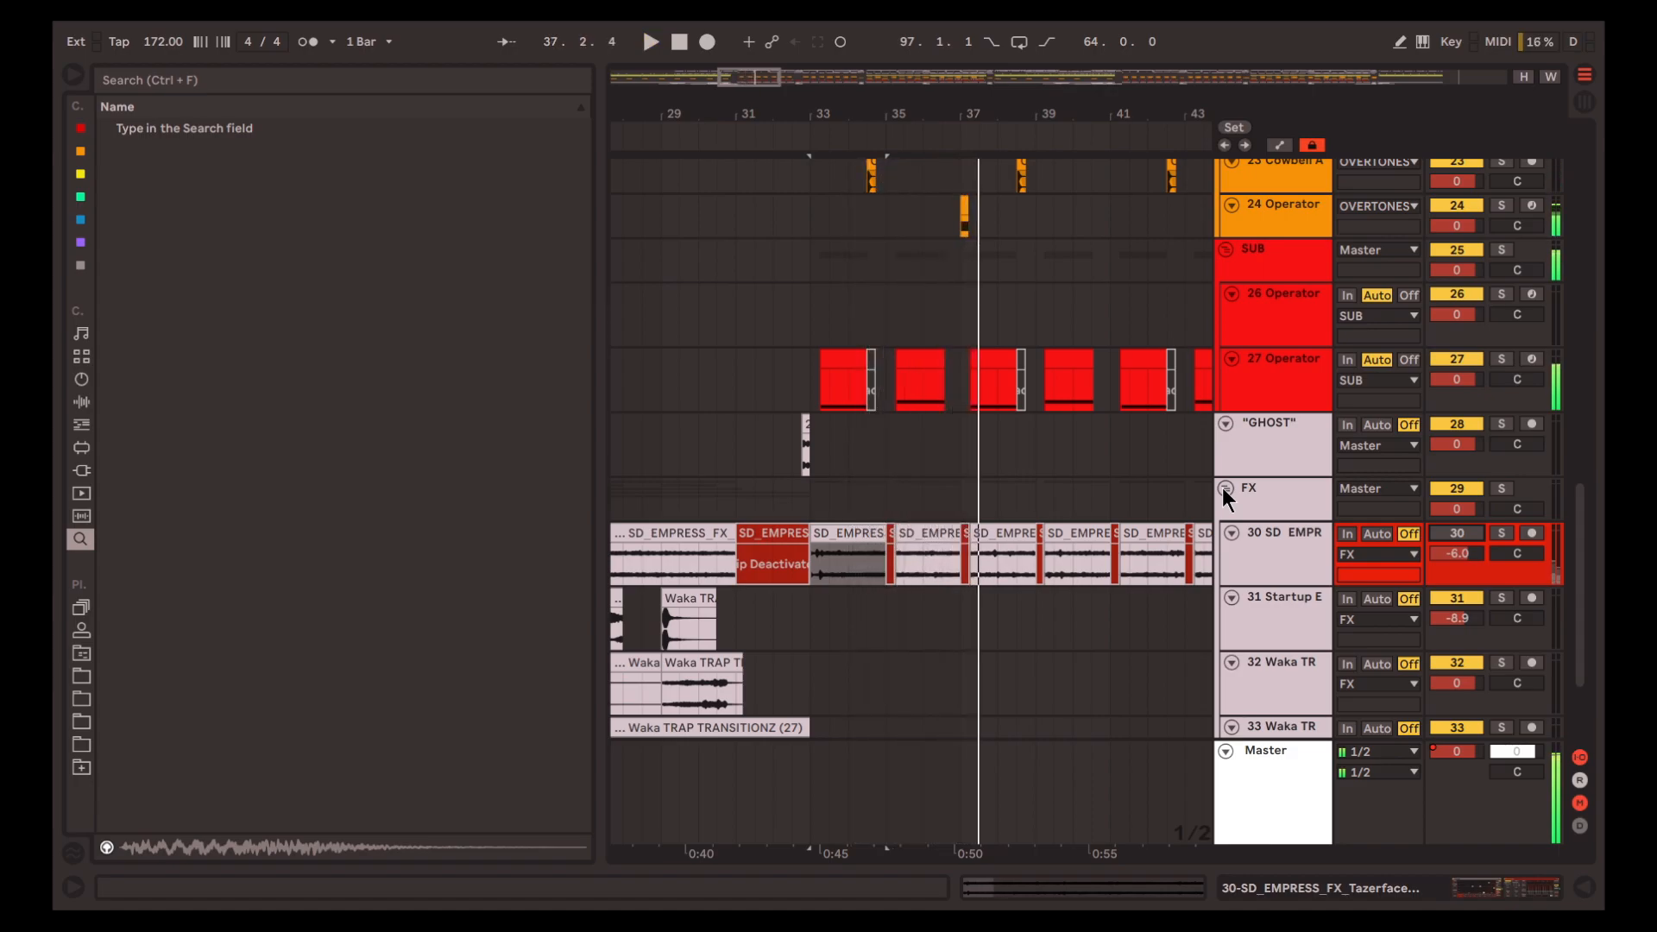
key(space)
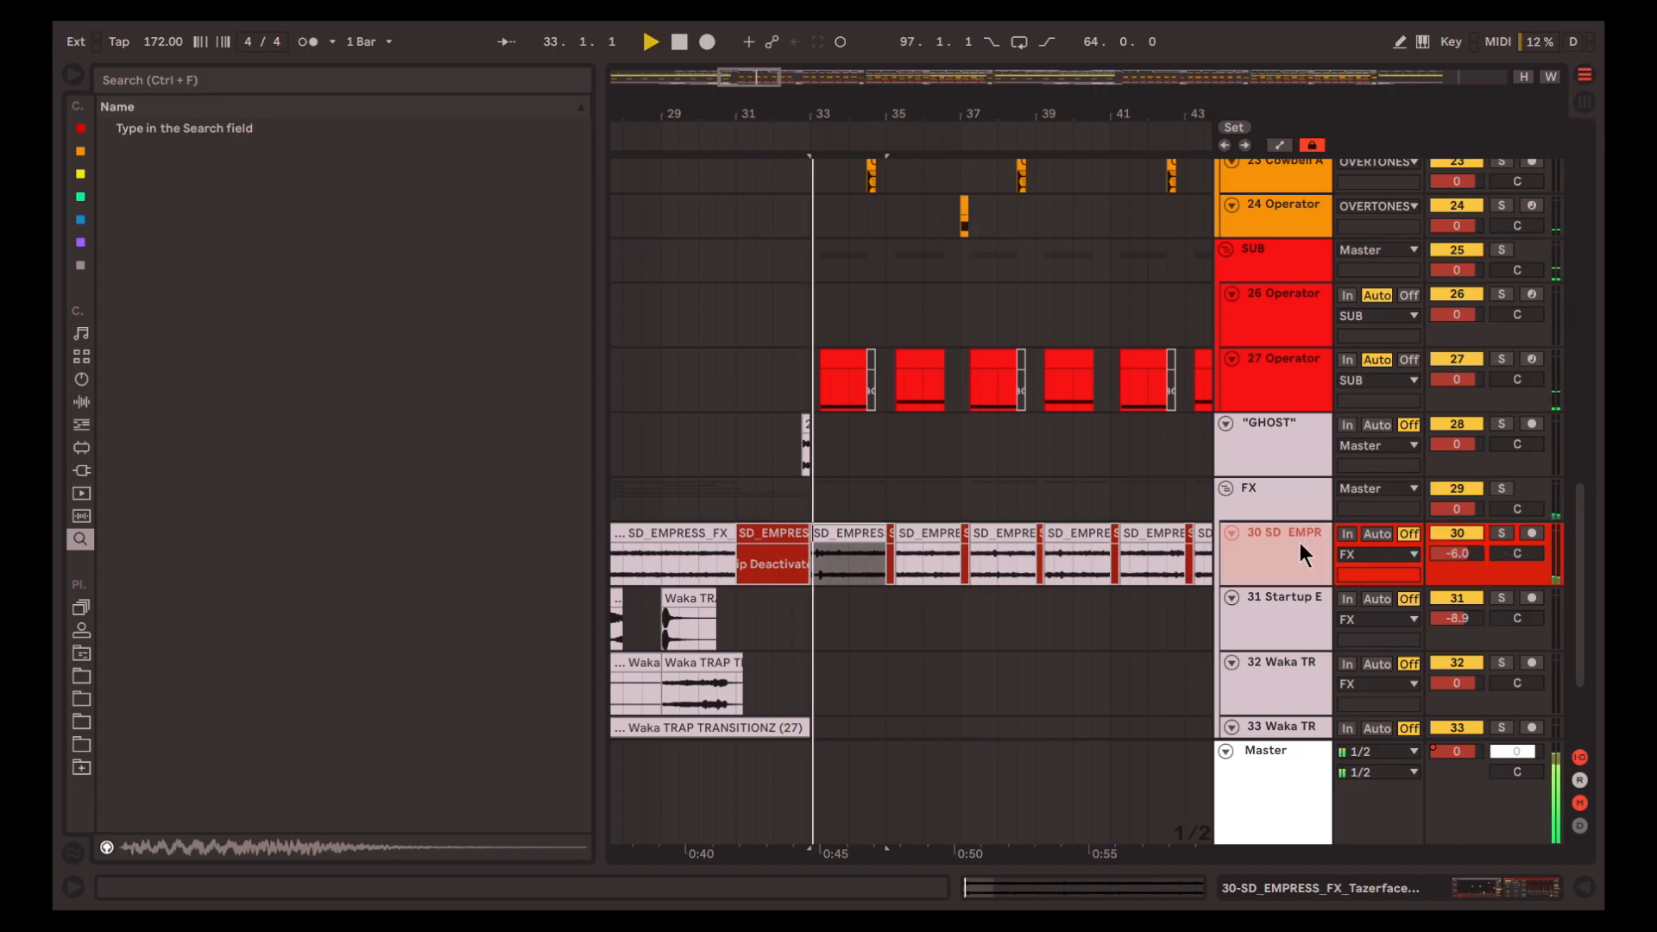
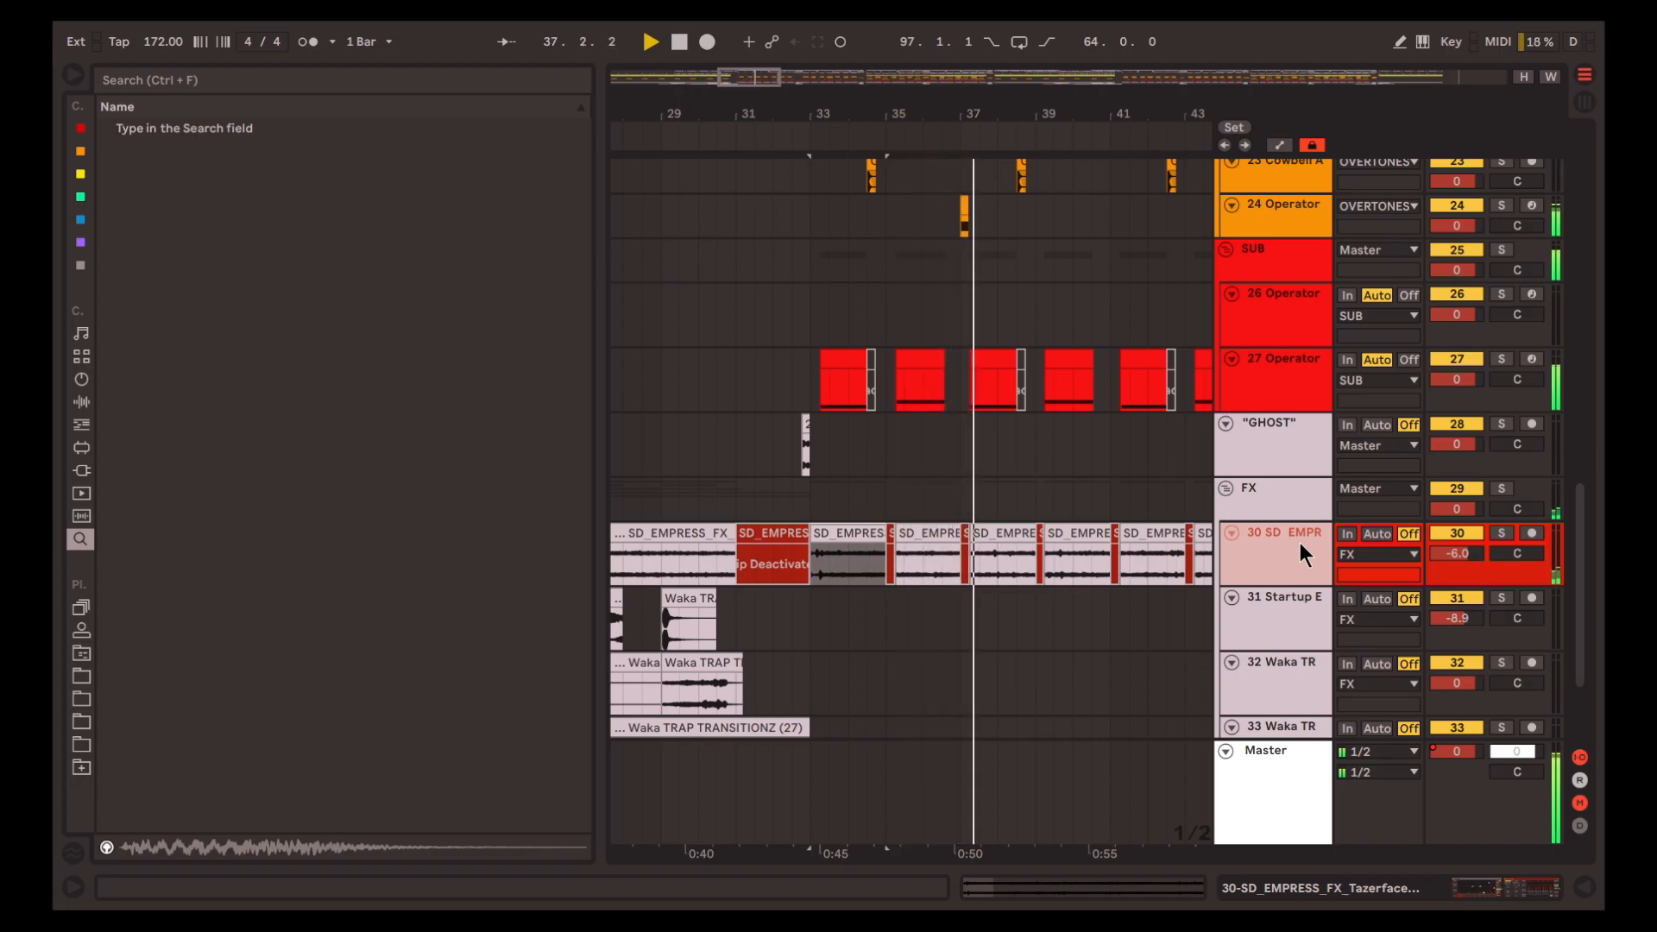
Play the full mix from 47.1.1 through the Startup Effect, Fly By and Waka TRAP TRANSITIONZ clips
key(space)
scroll(950, 558, right, 3)
scroll(953, 566, down, 3)
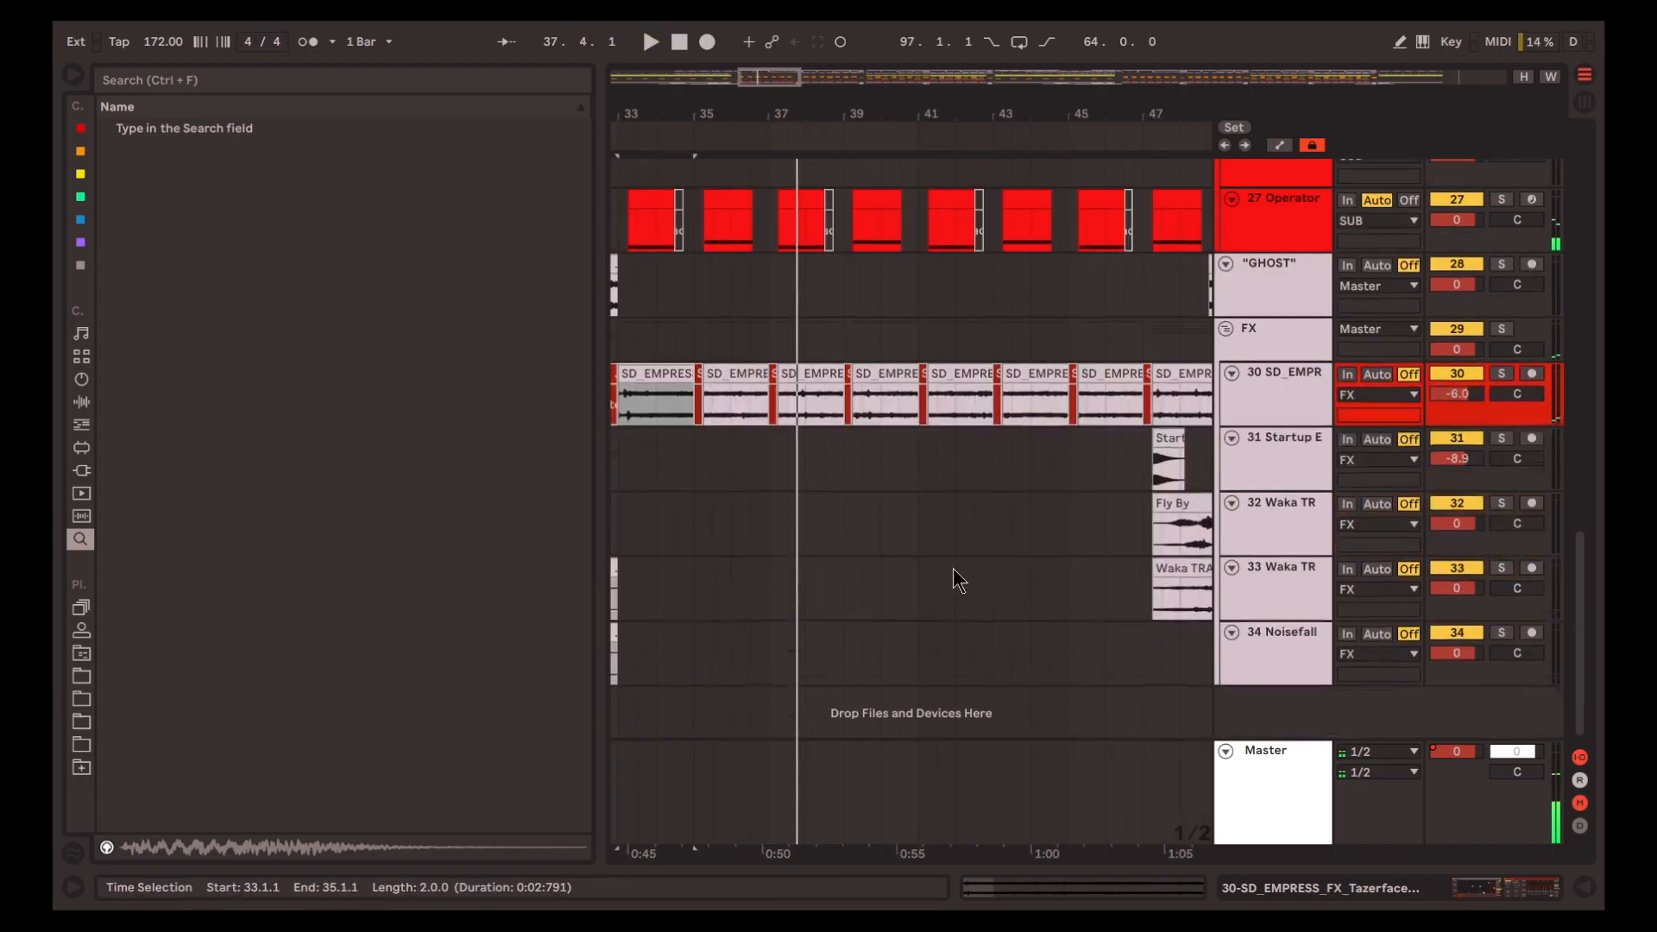
click(868, 474)
key(space)
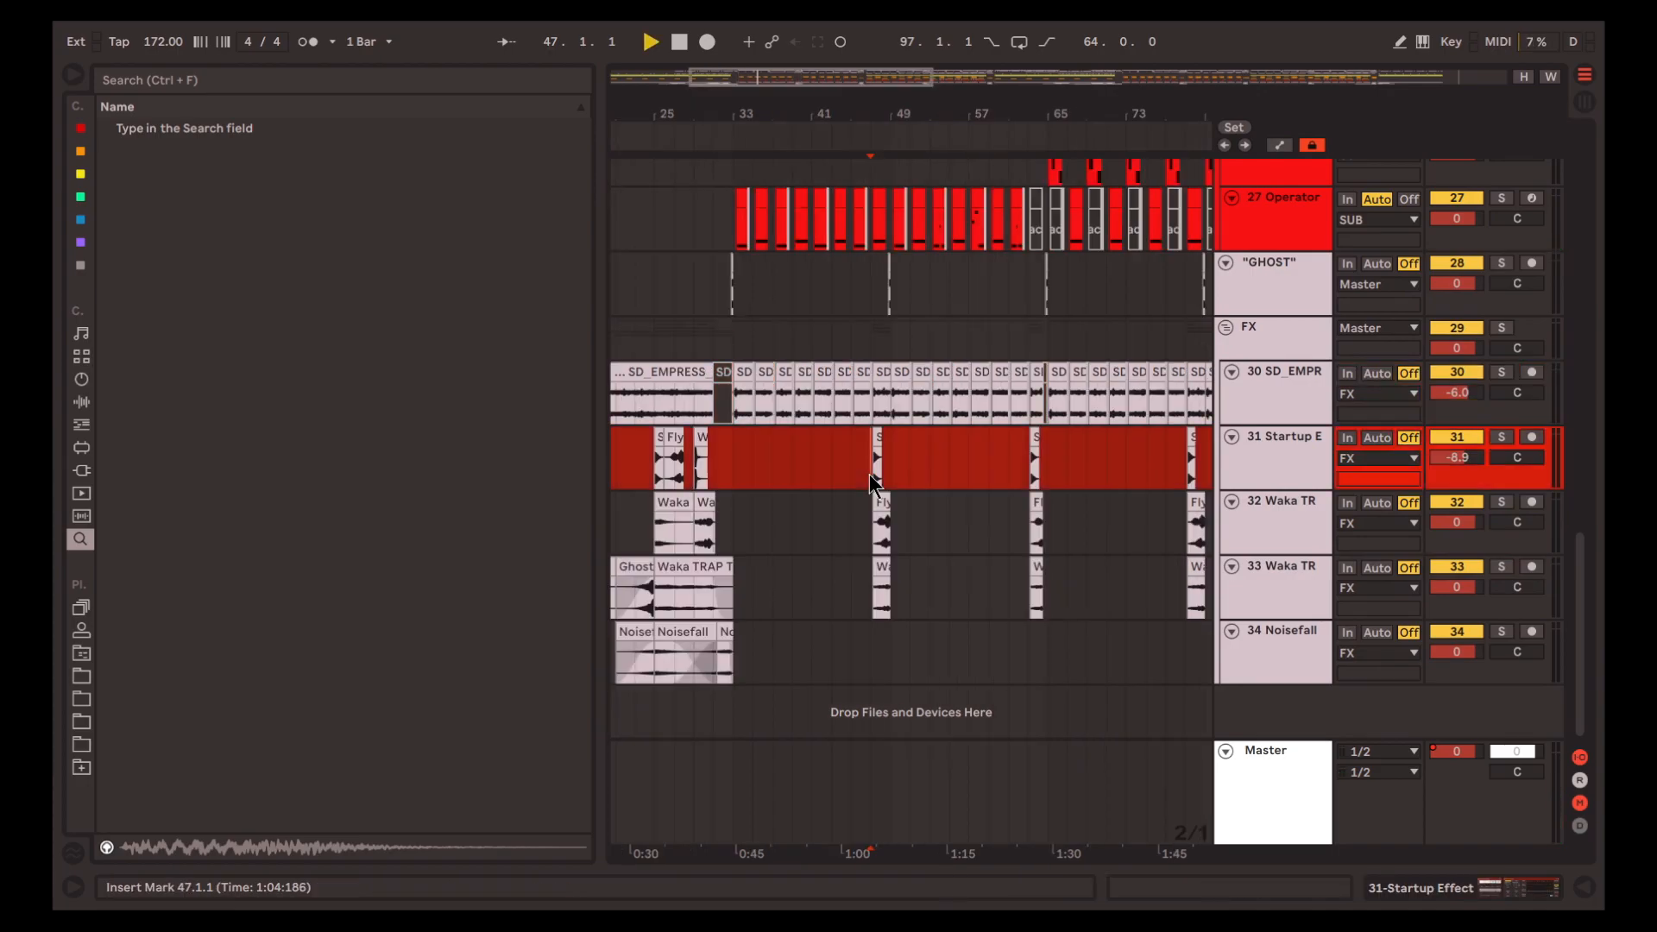
scroll(870, 476, up, 5)
scroll(923, 505, right, 1)
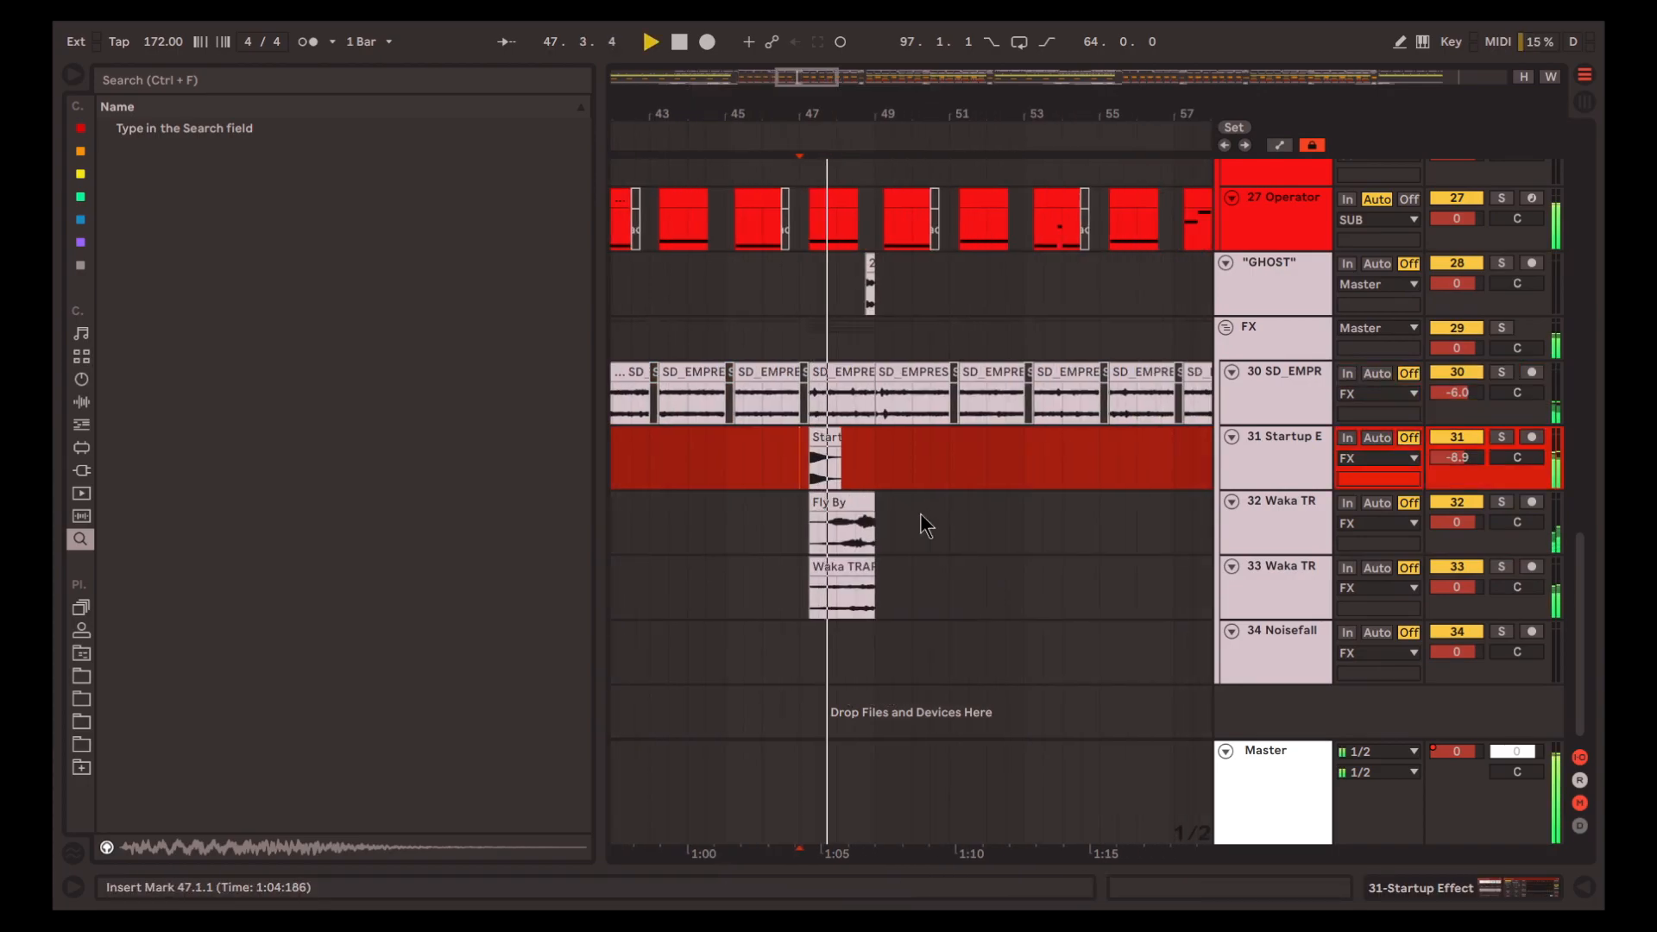
scroll(915, 535, up, 5)
scroll(916, 582, up, 1)
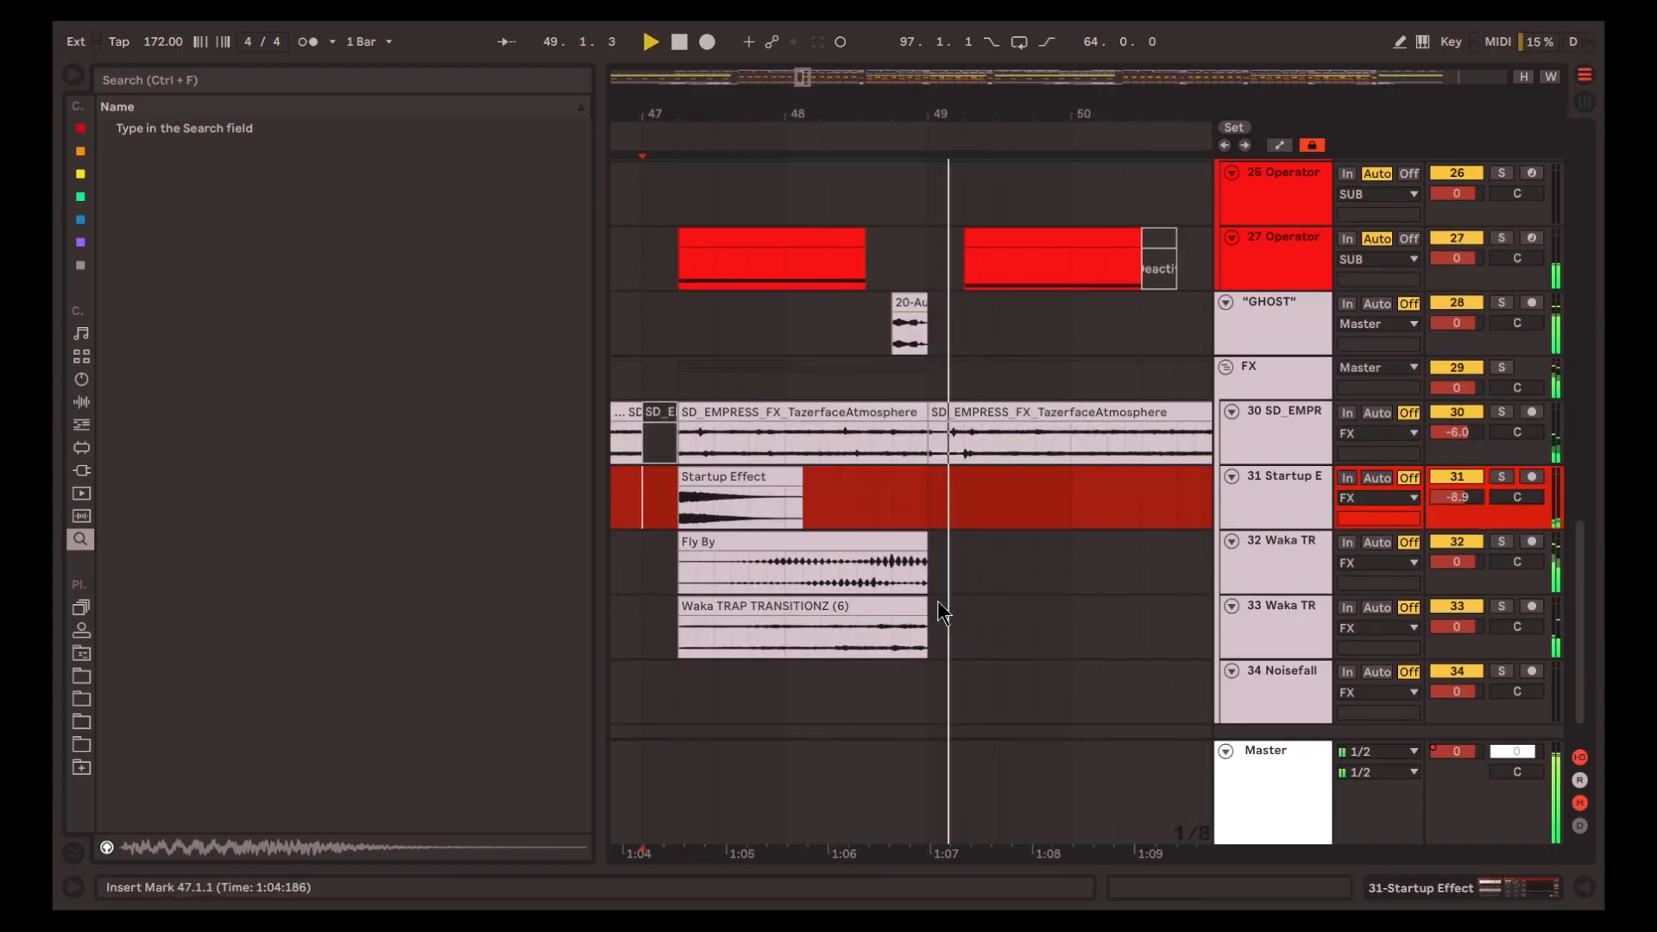
Select the range 47.1.1 to 53.1.1 across the Startup Effect and two Waka tracks, and stop playback
scroll(937, 600, down, 5)
click(971, 624)
drag(971, 624, 924, 521)
scroll(992, 566, right, 10)
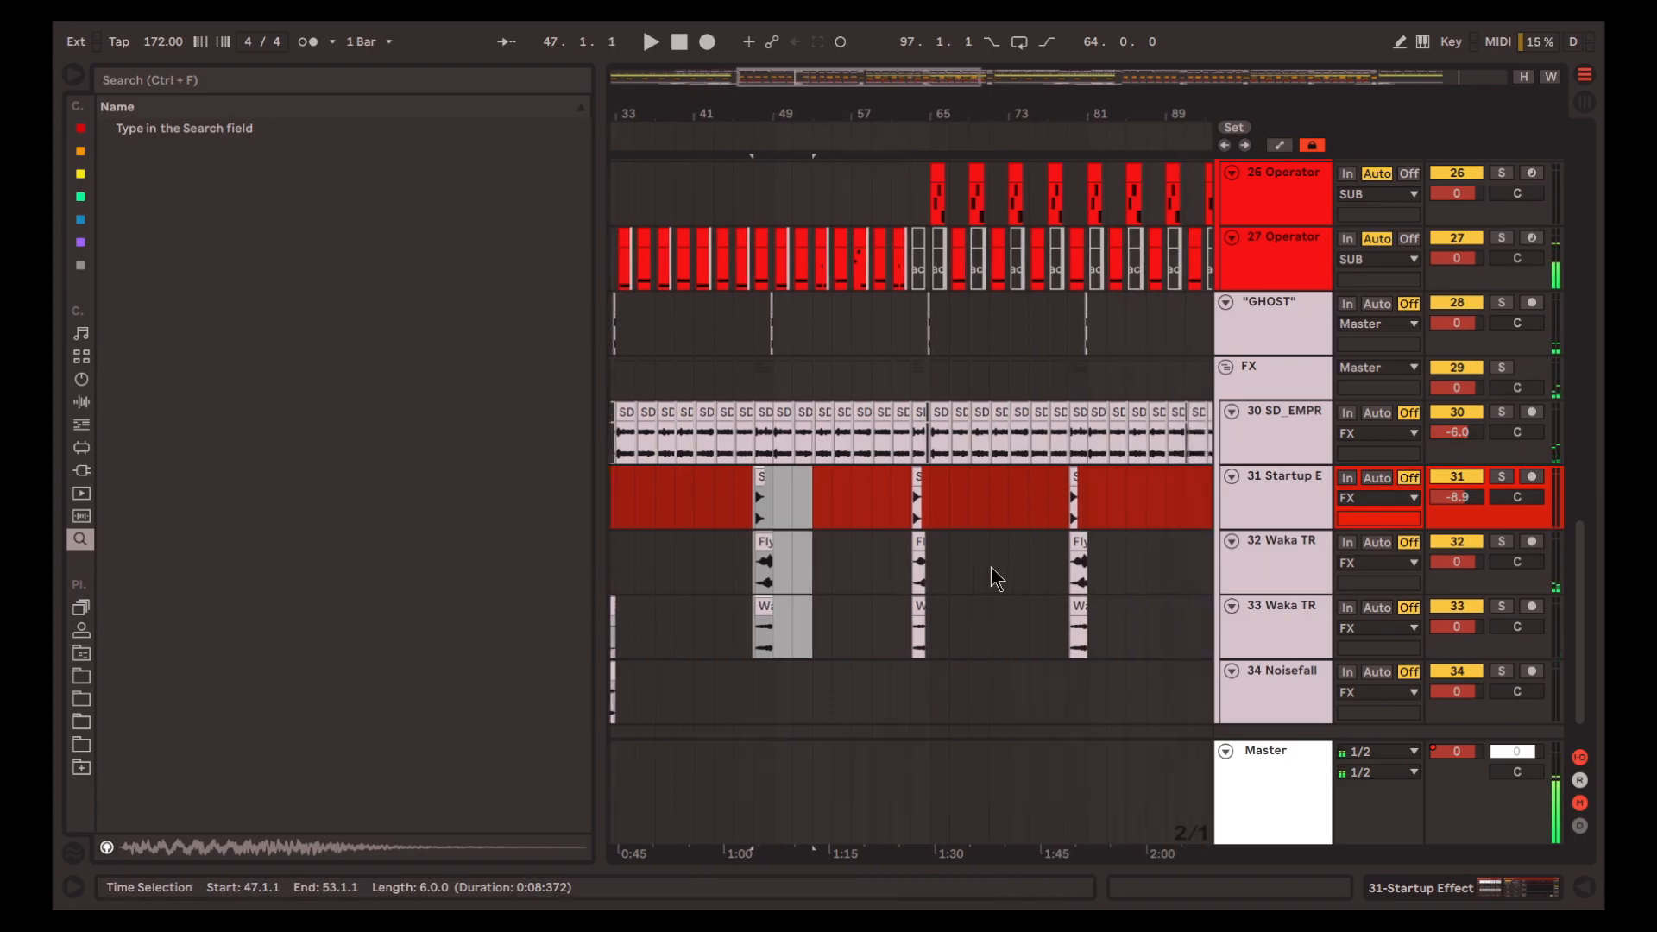
key(space)
scroll(911, 559, down, 5)
scroll(902, 539, down, 1)
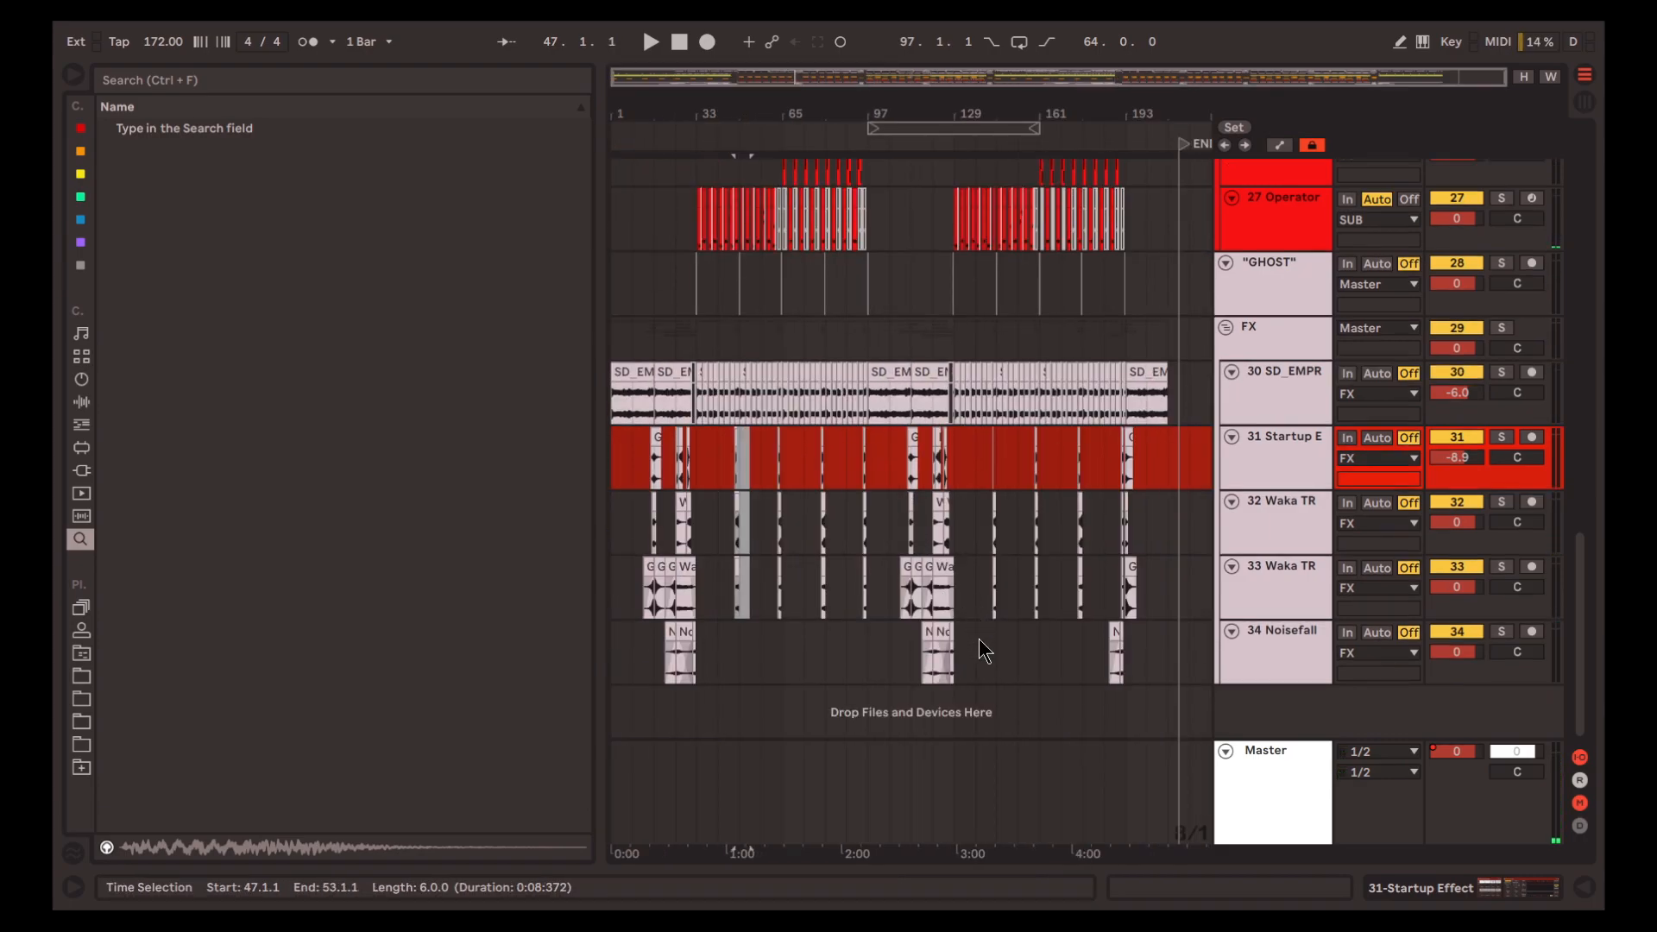
Reduce the height of the 19 Operator track in the OVERTONES group to match its neighbouring tracks
click(1283, 344)
scroll(1035, 428, up, 15)
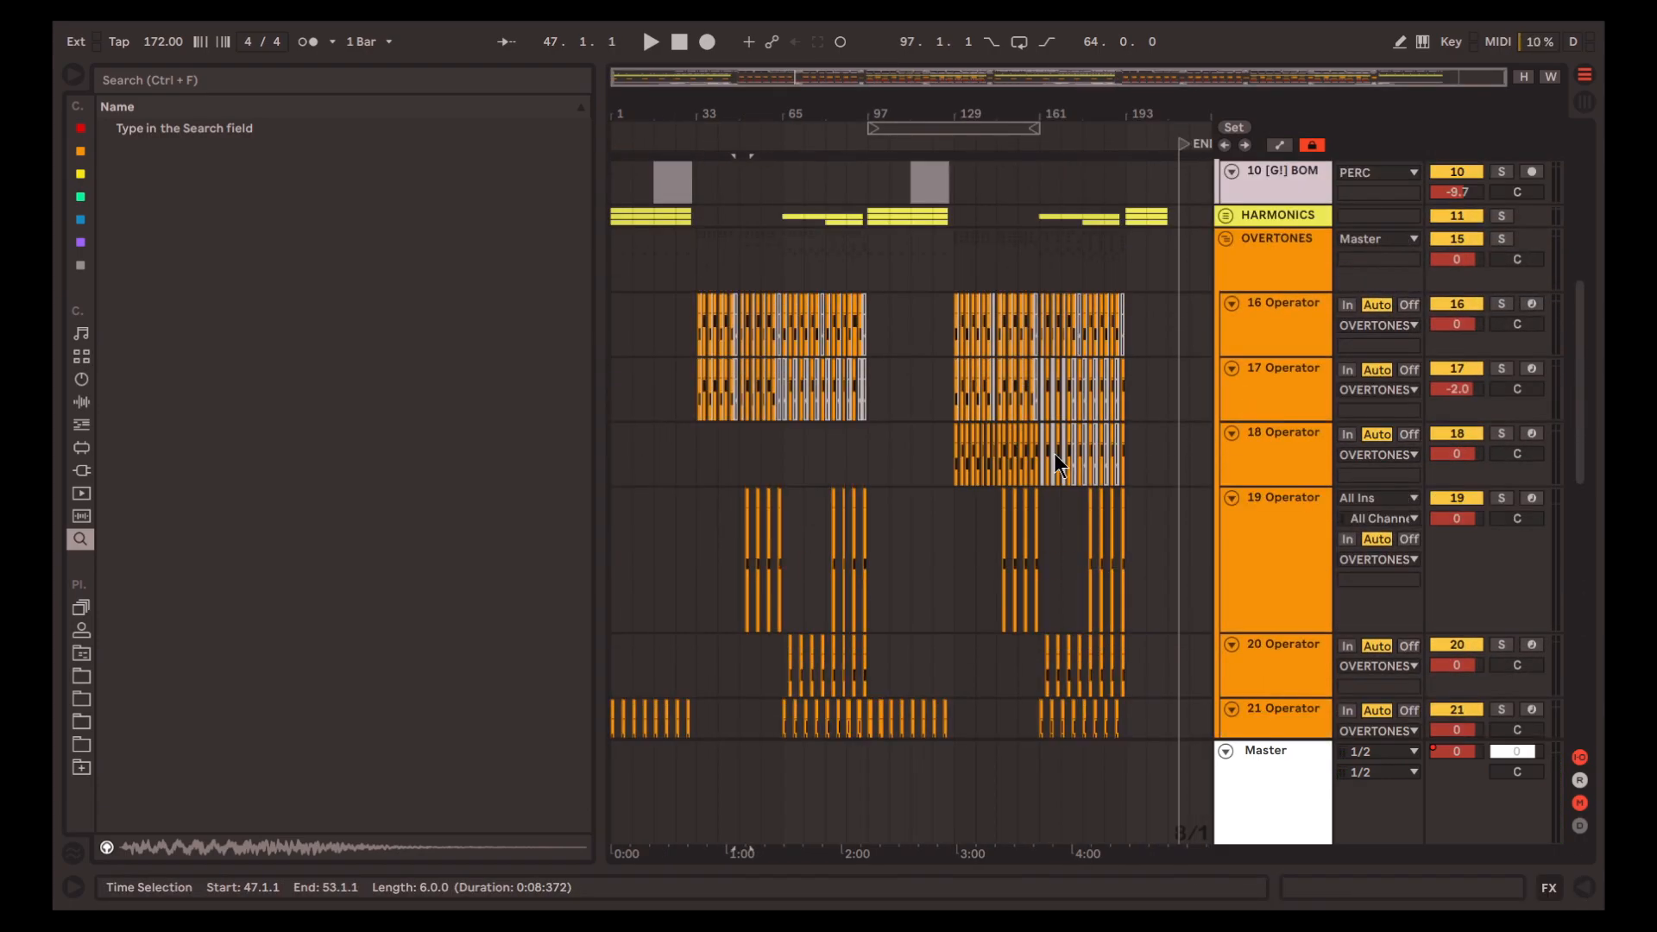
scroll(1274, 713, down, 10)
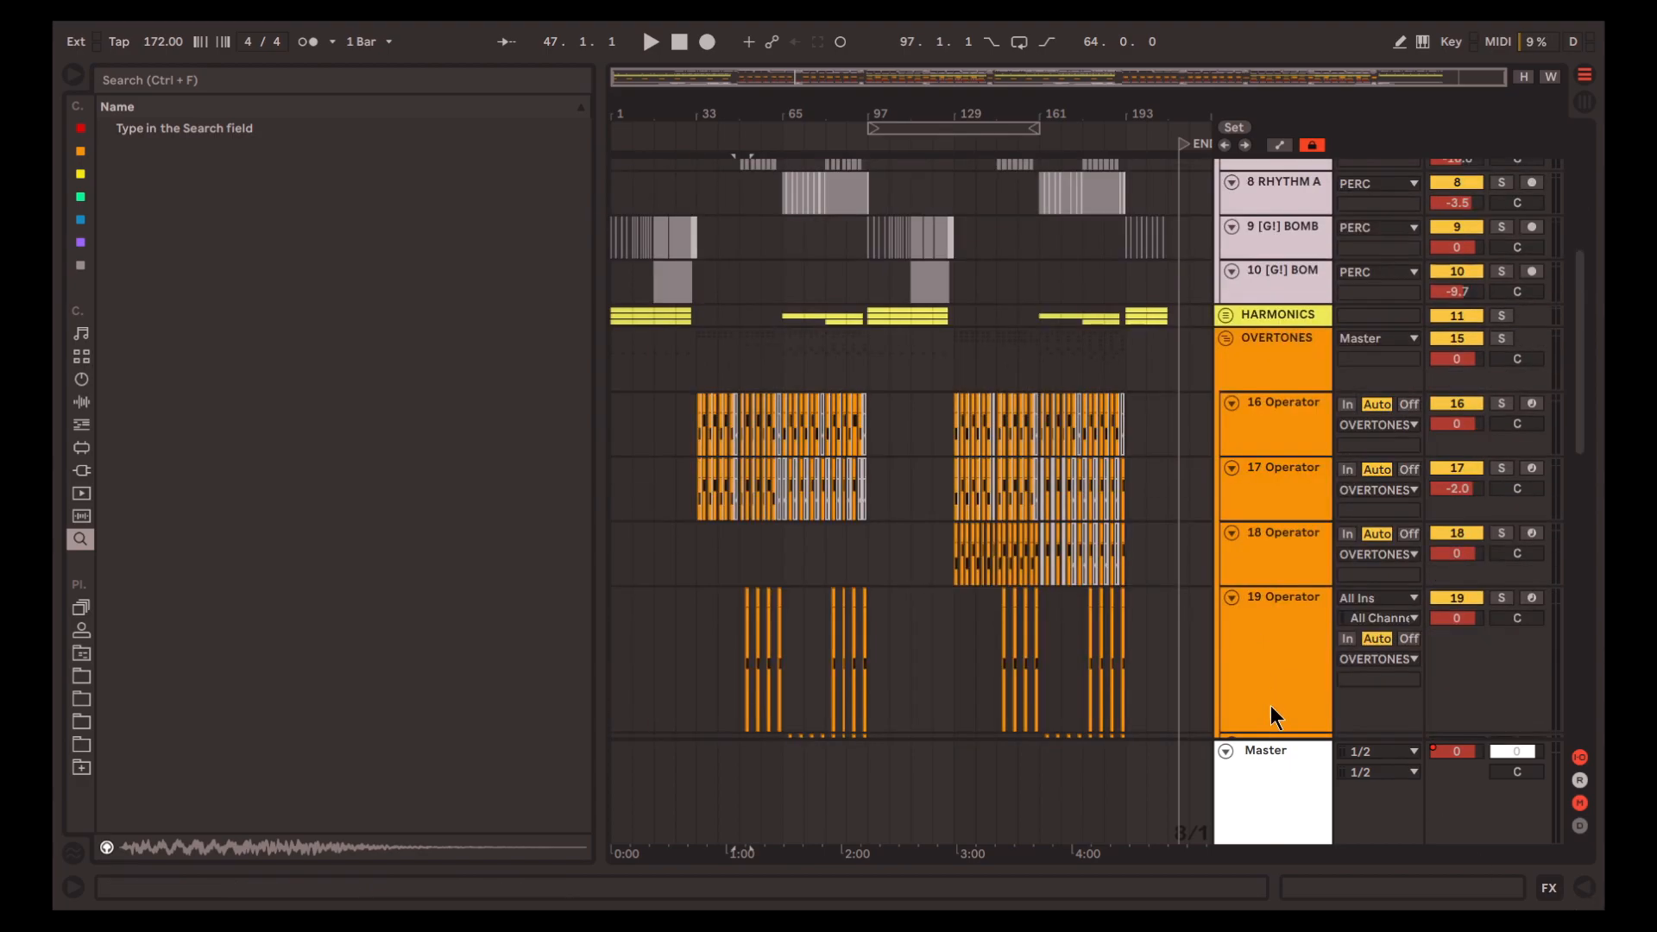
drag(1301, 690, 1296, 611)
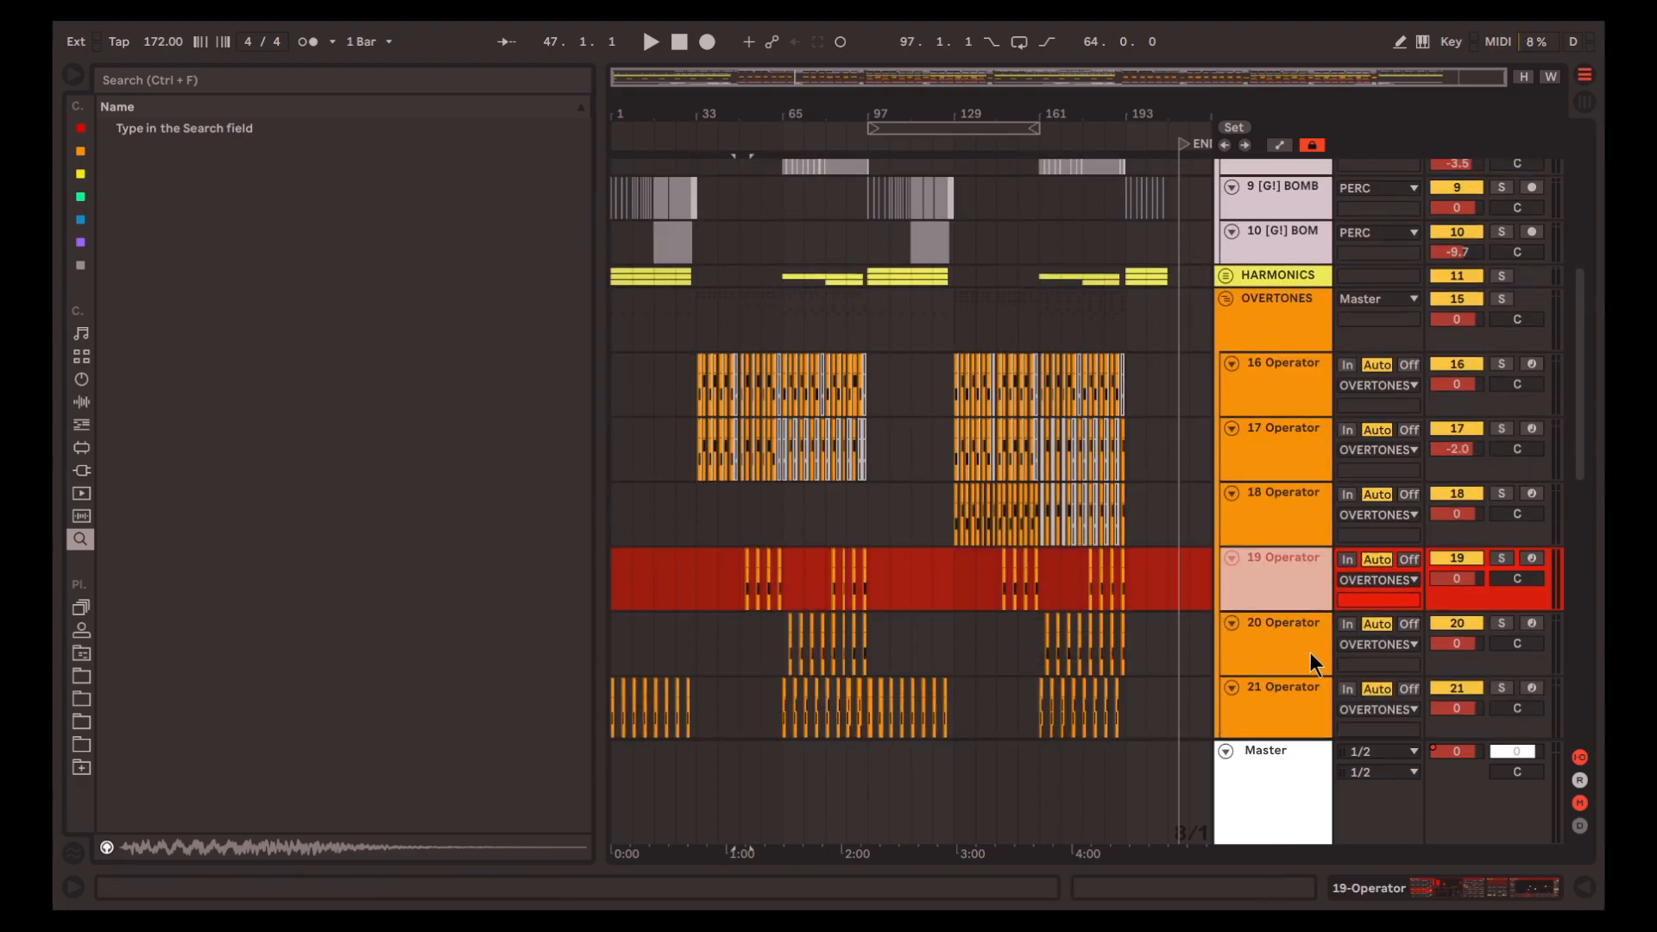
scroll(1295, 648, down, 5)
scroll(656, 495, up, 3)
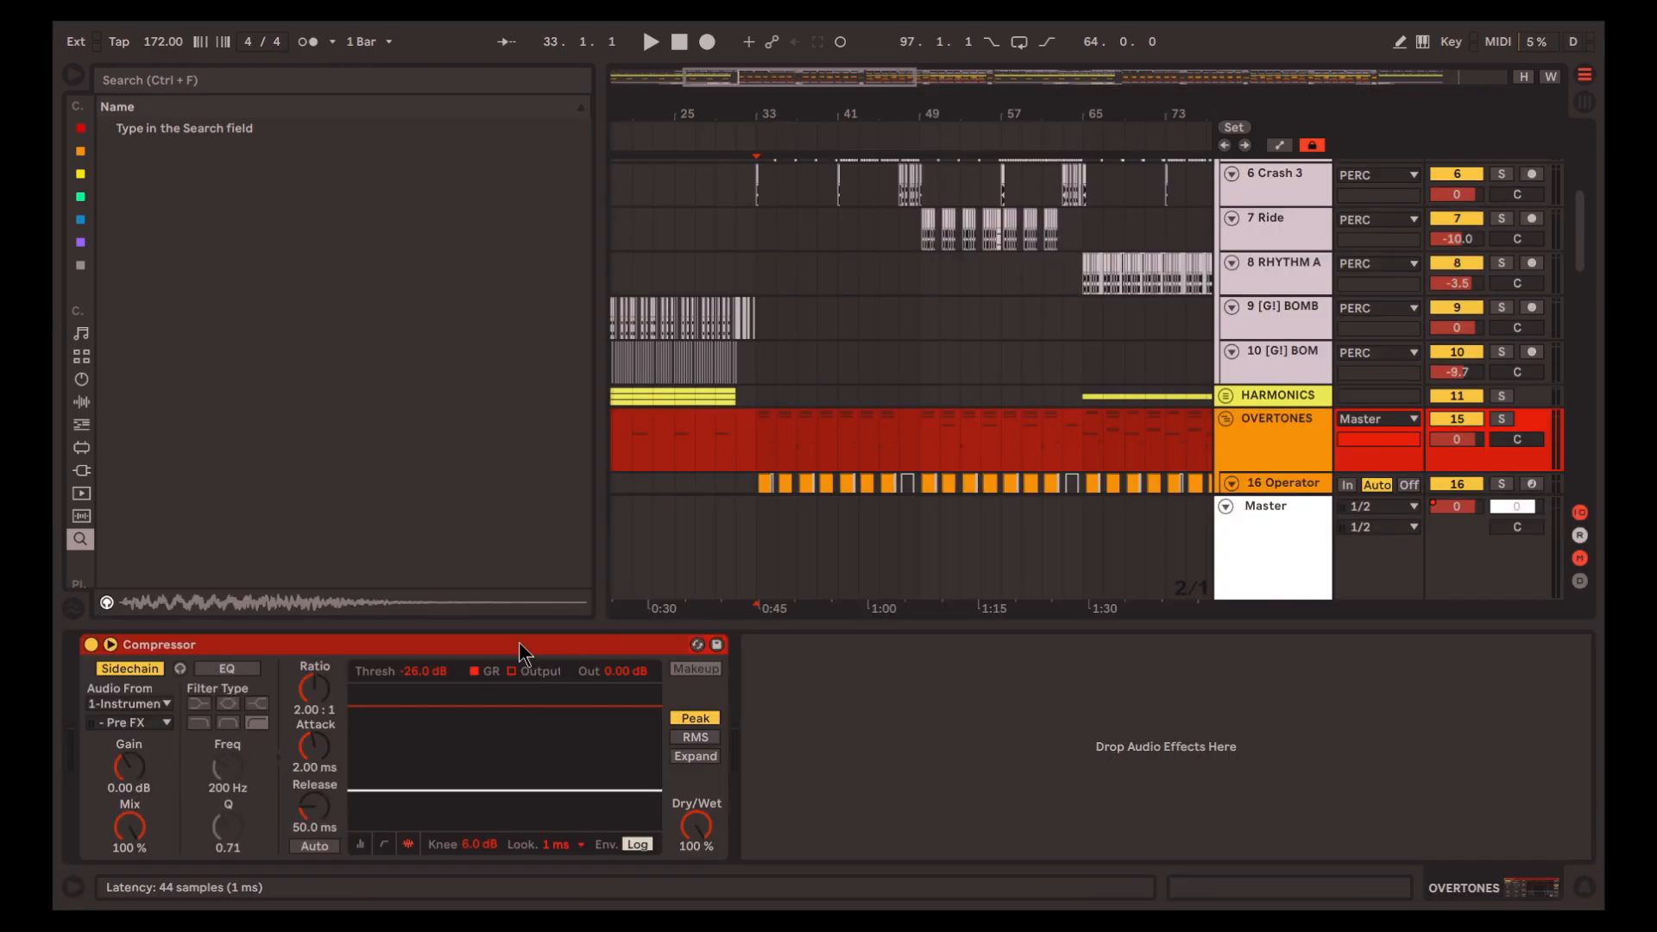
Play the OVERTONES group from 33.1.1, first in the full mix and with the group soloed
click(518, 644)
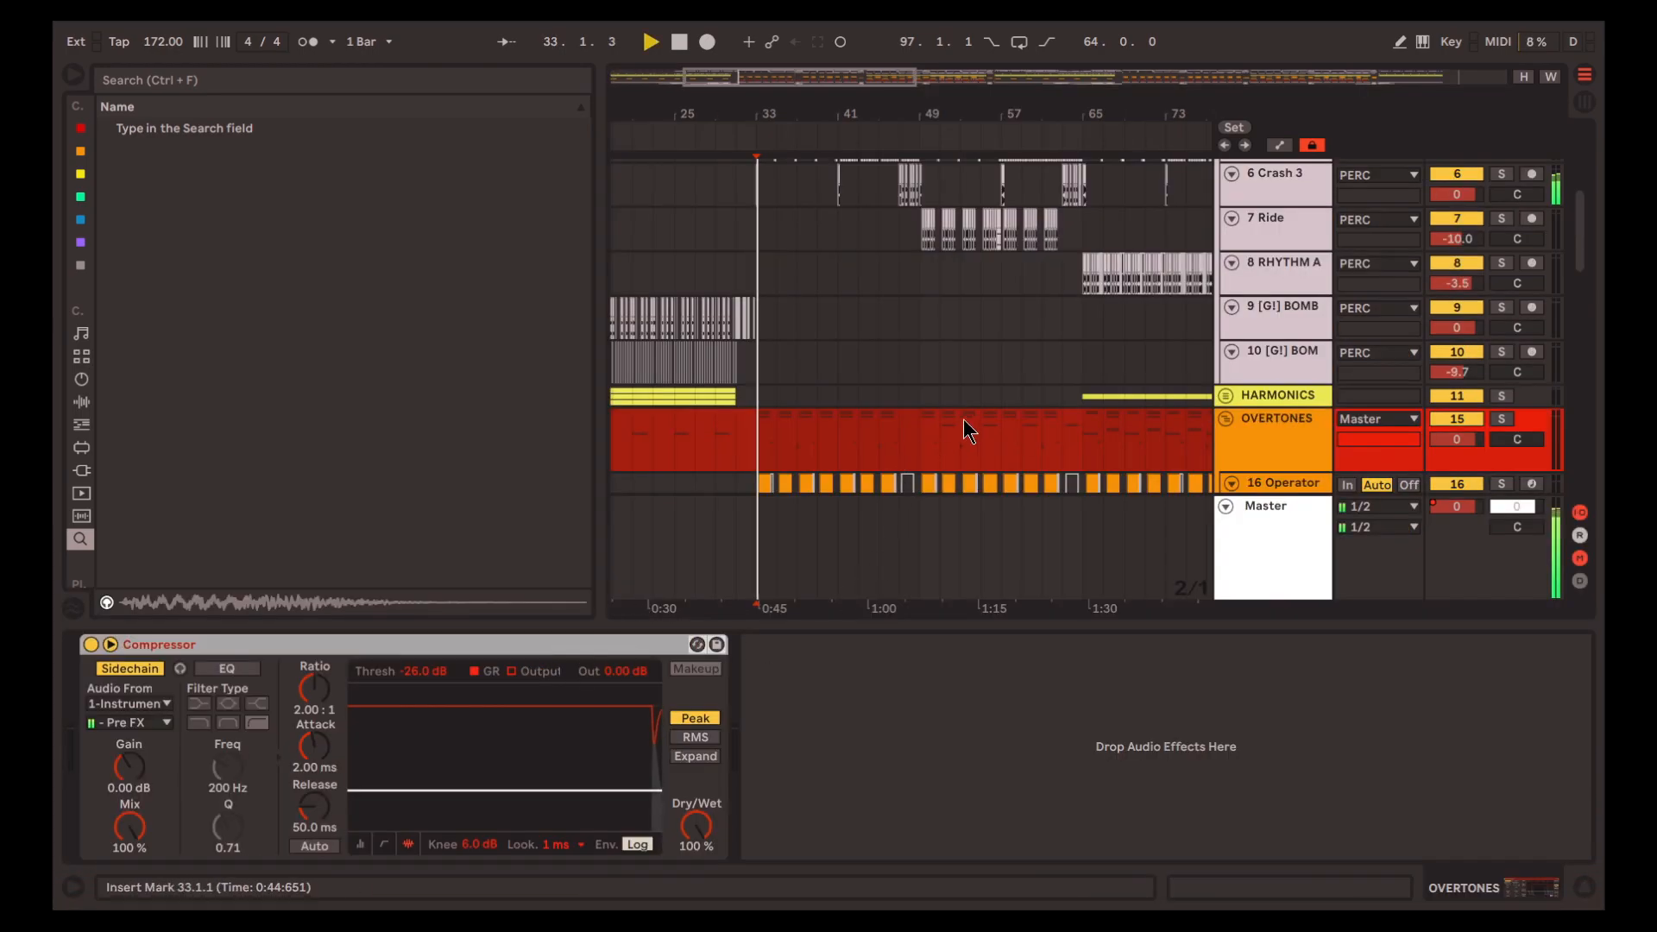
scroll(897, 400, up, 5)
scroll(893, 402, left, 5)
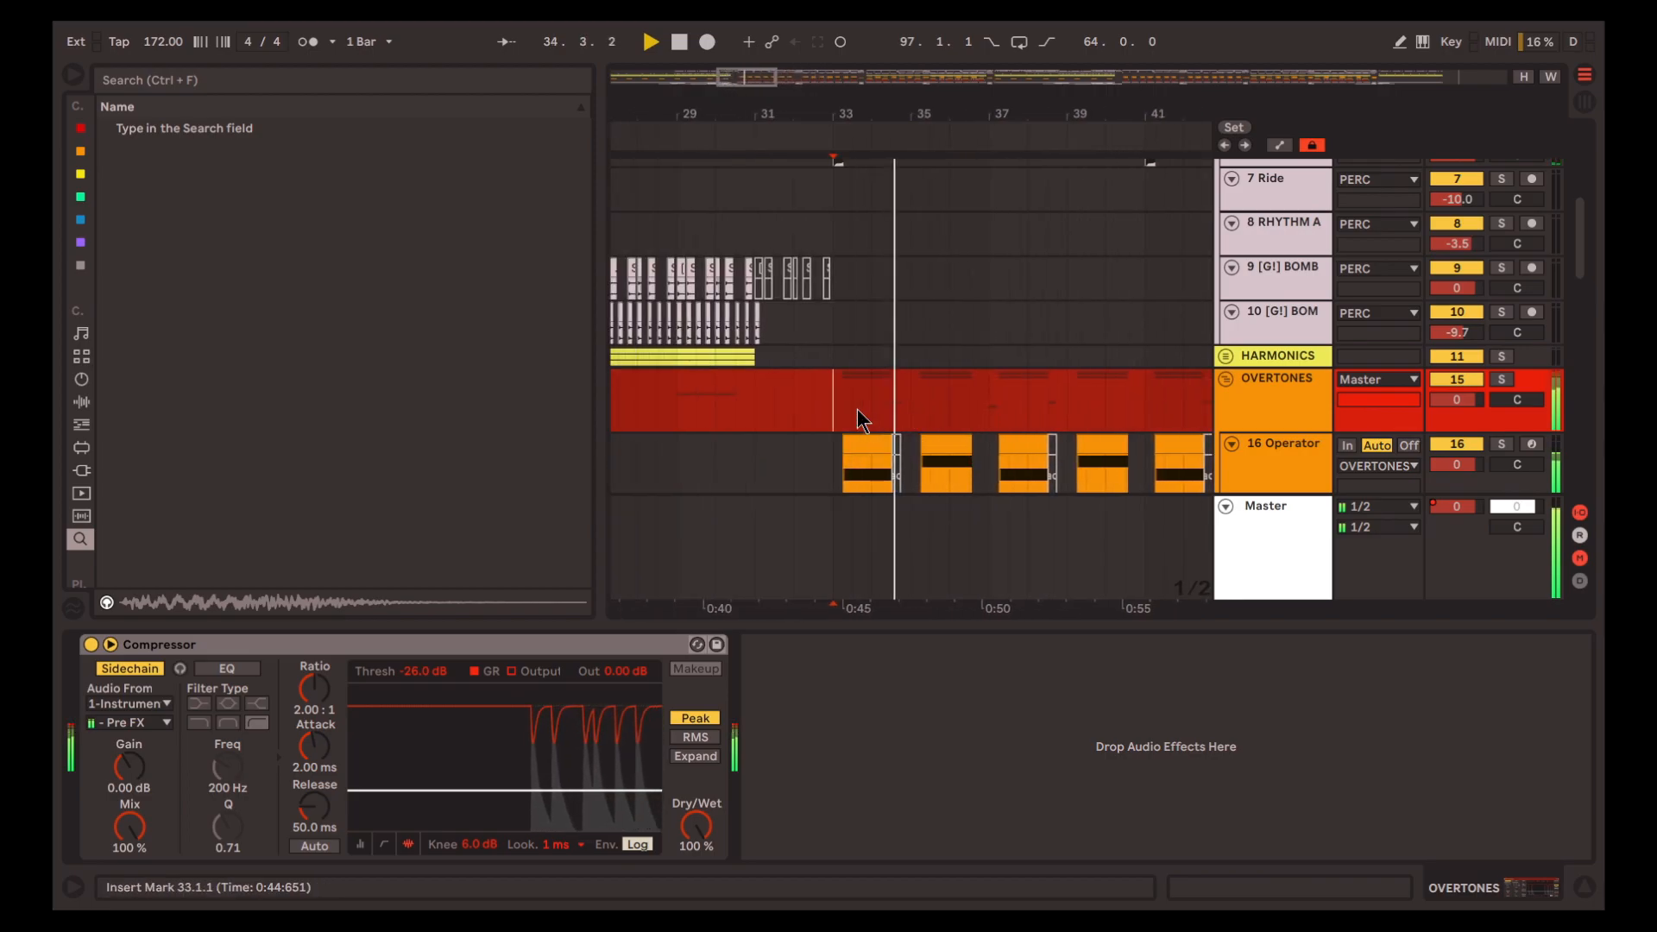
key(s)
key(space)
Turn on sidechain listening in the OVERTONES Compressor and play its trigger signal from 33.1.1
click(399, 646)
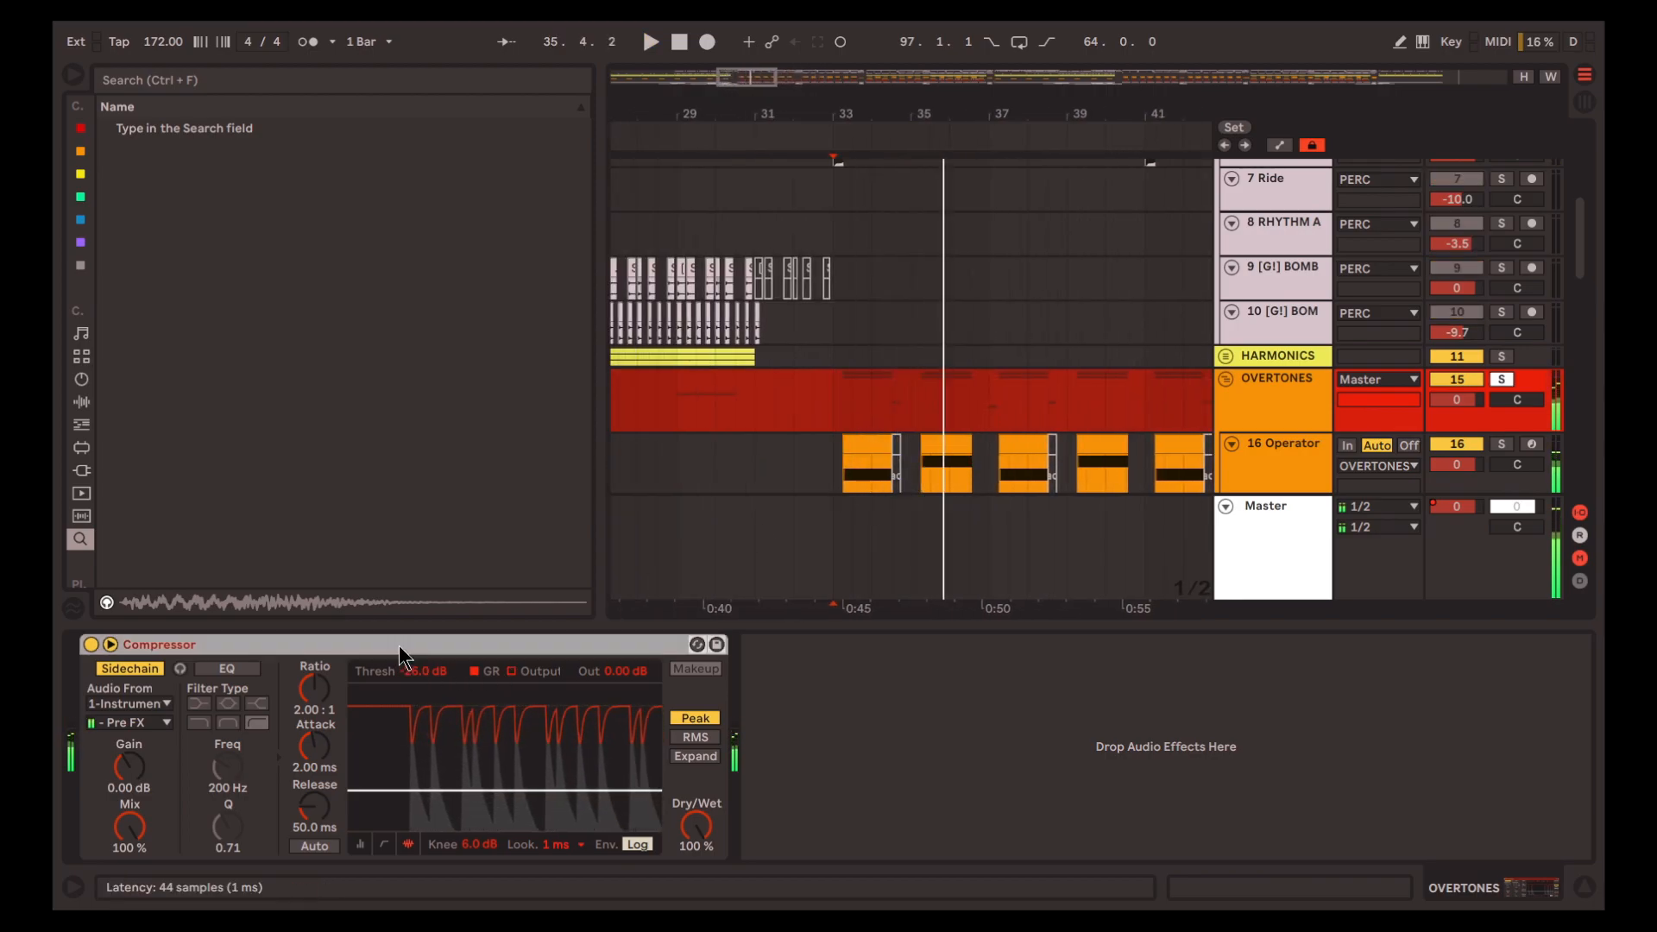
click(179, 670)
click(1070, 753)
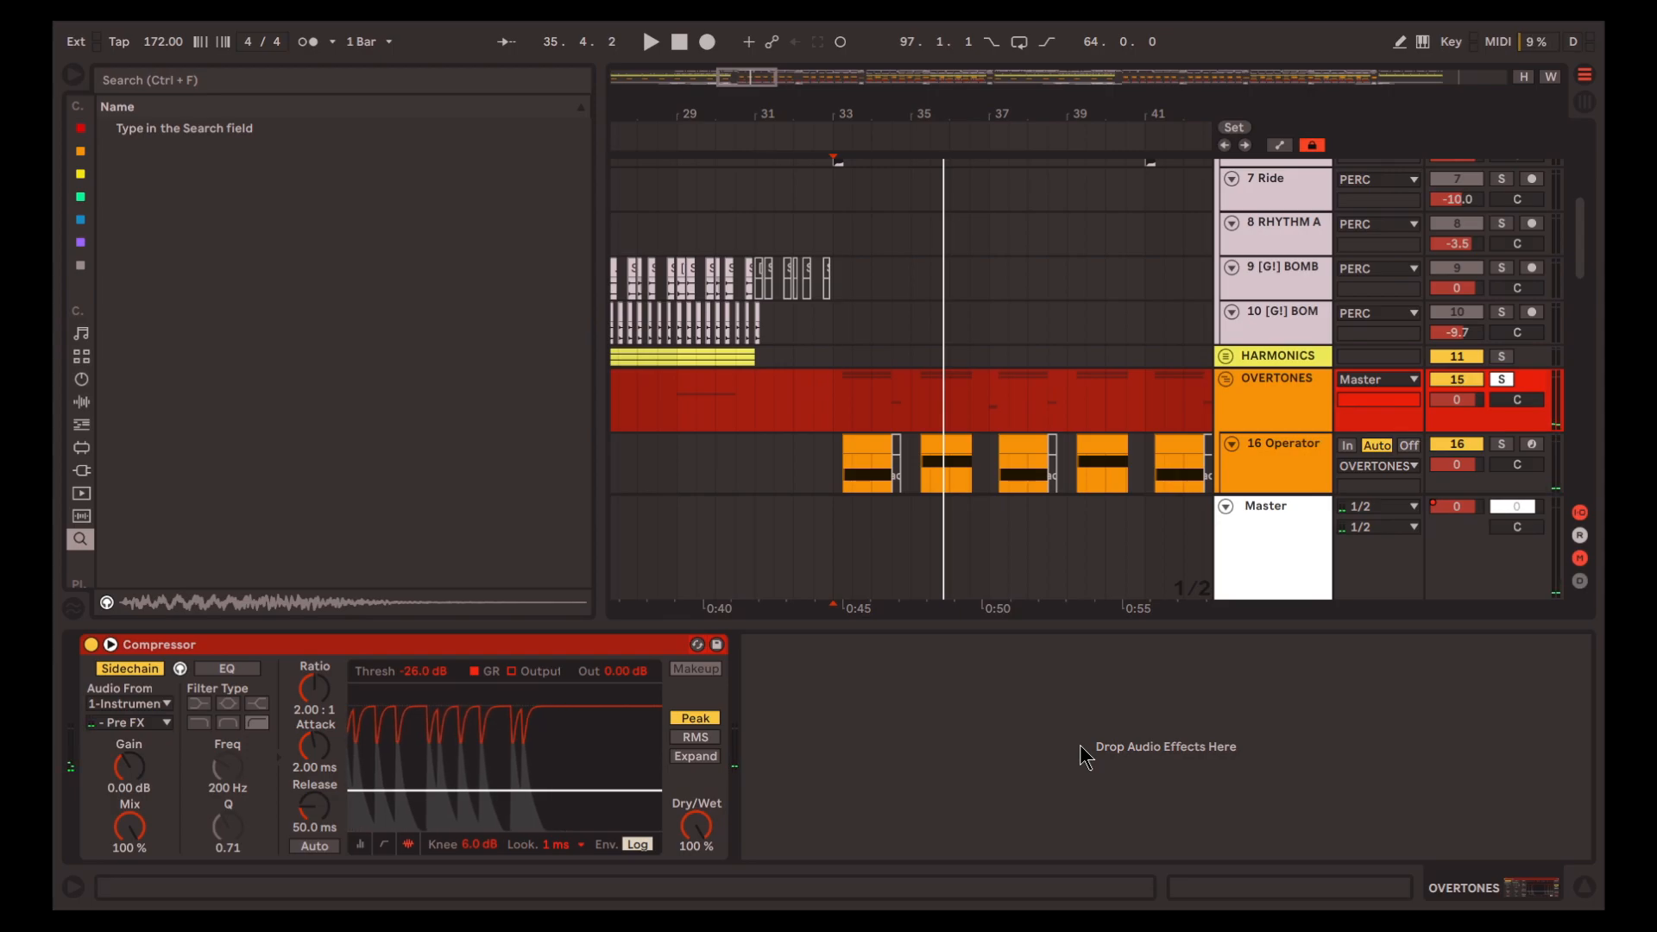
key(space)
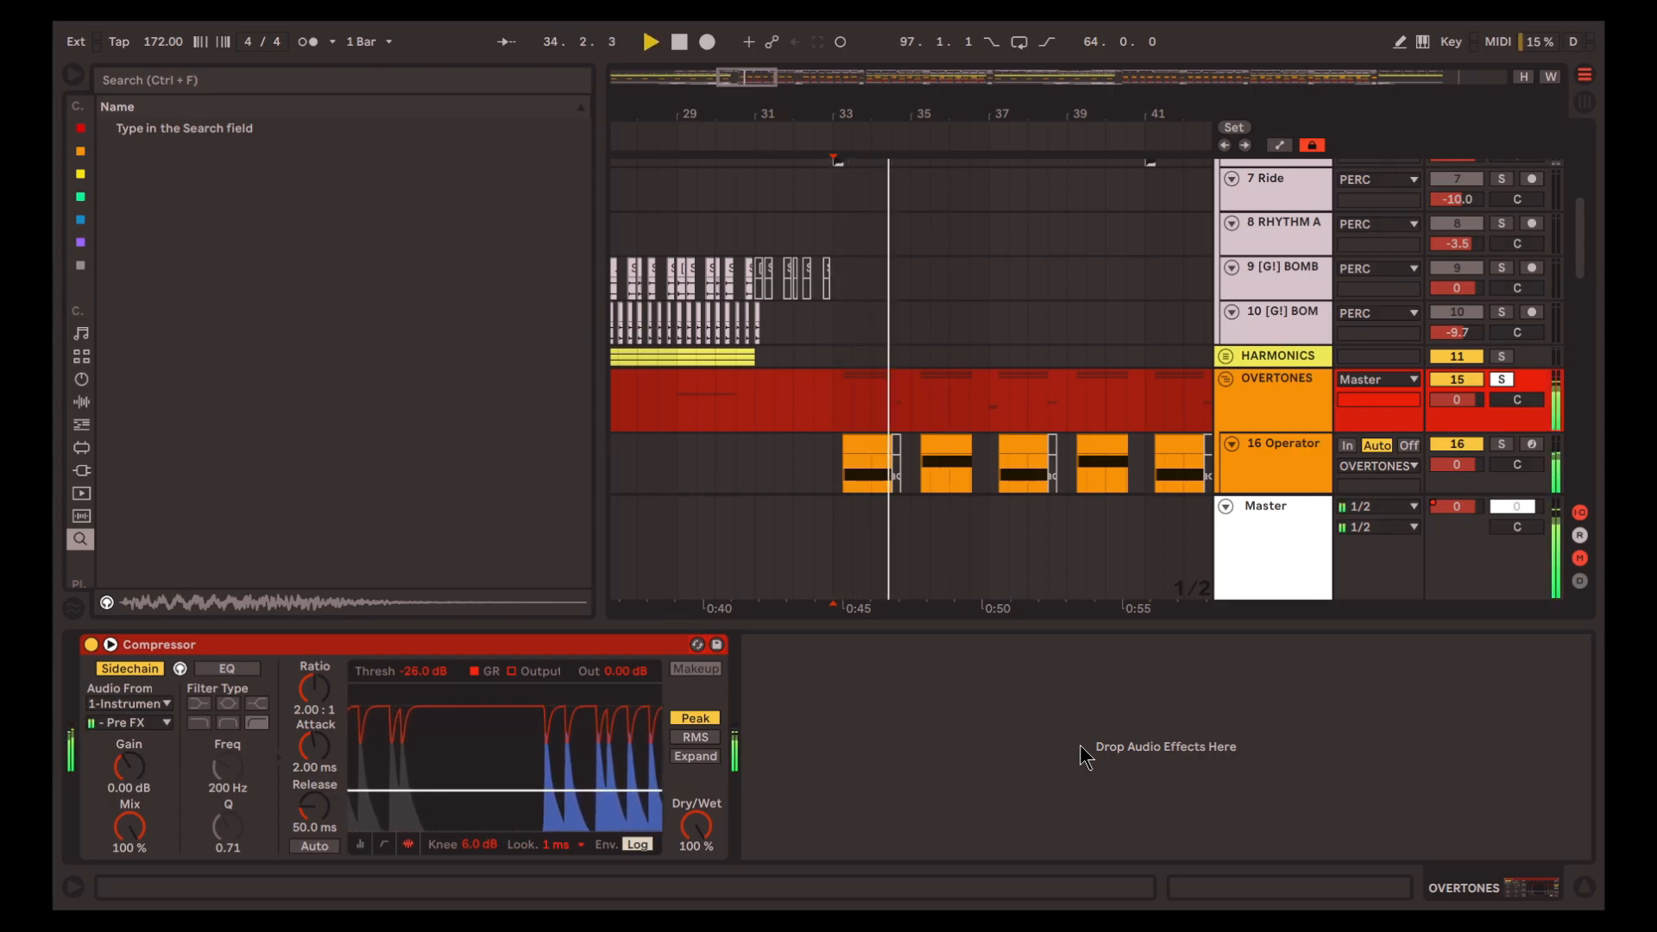
key(space)
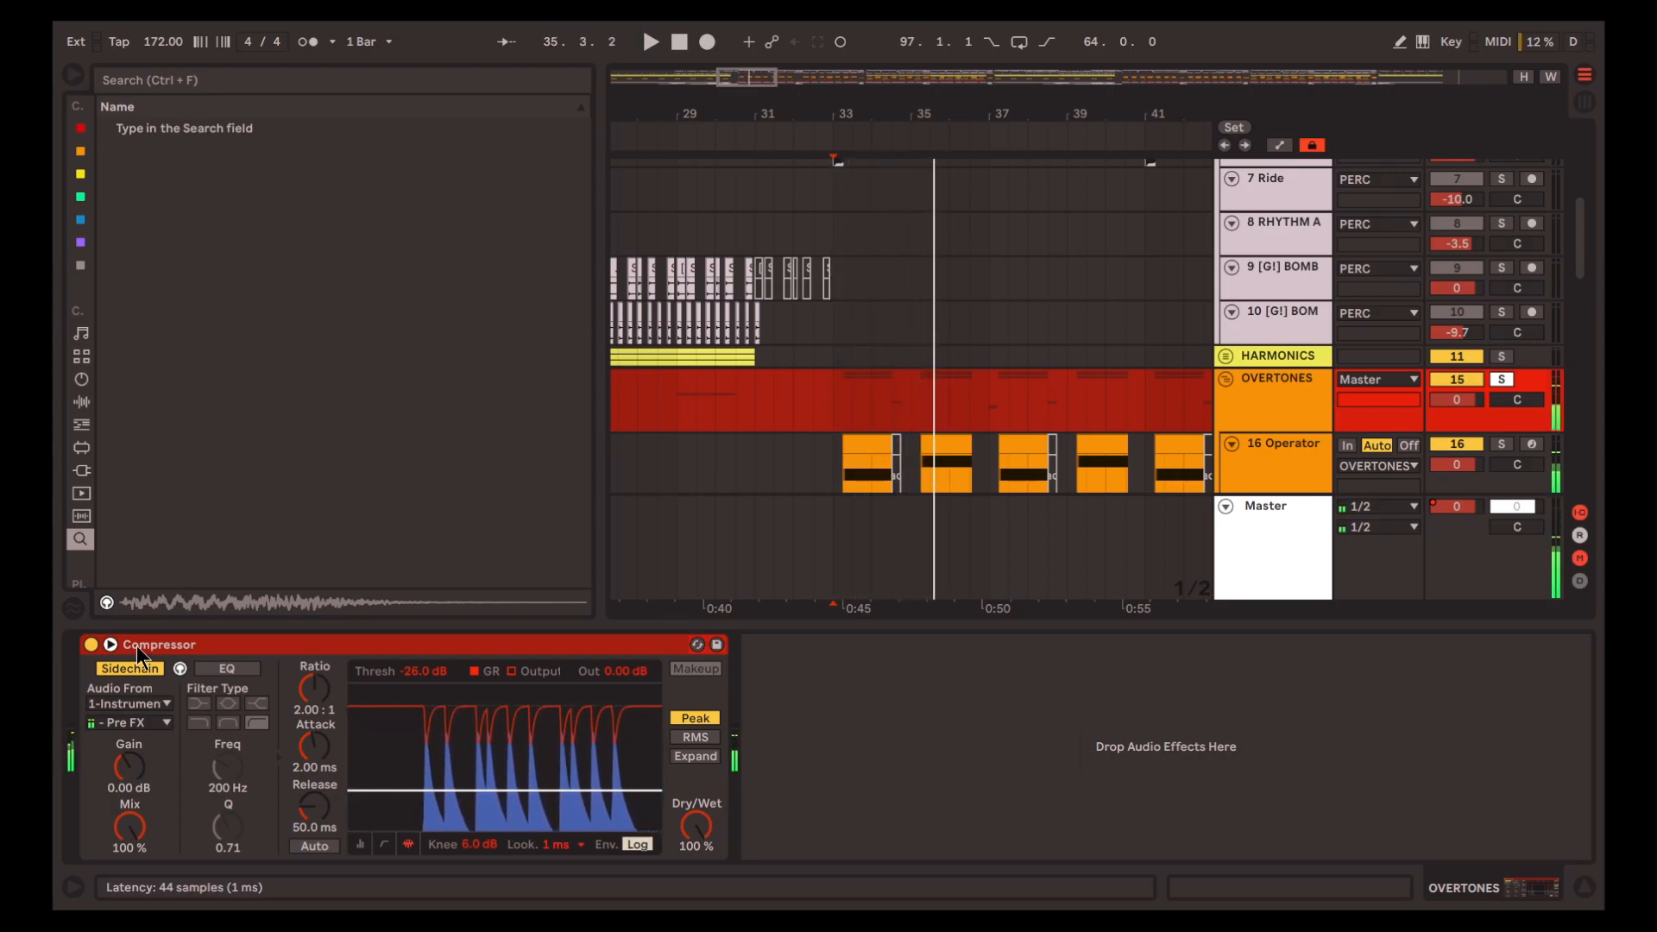
Solo the 1 Instrument Rack drum track and play it from 33.1.1
scroll(994, 363, up, 5)
click(836, 221)
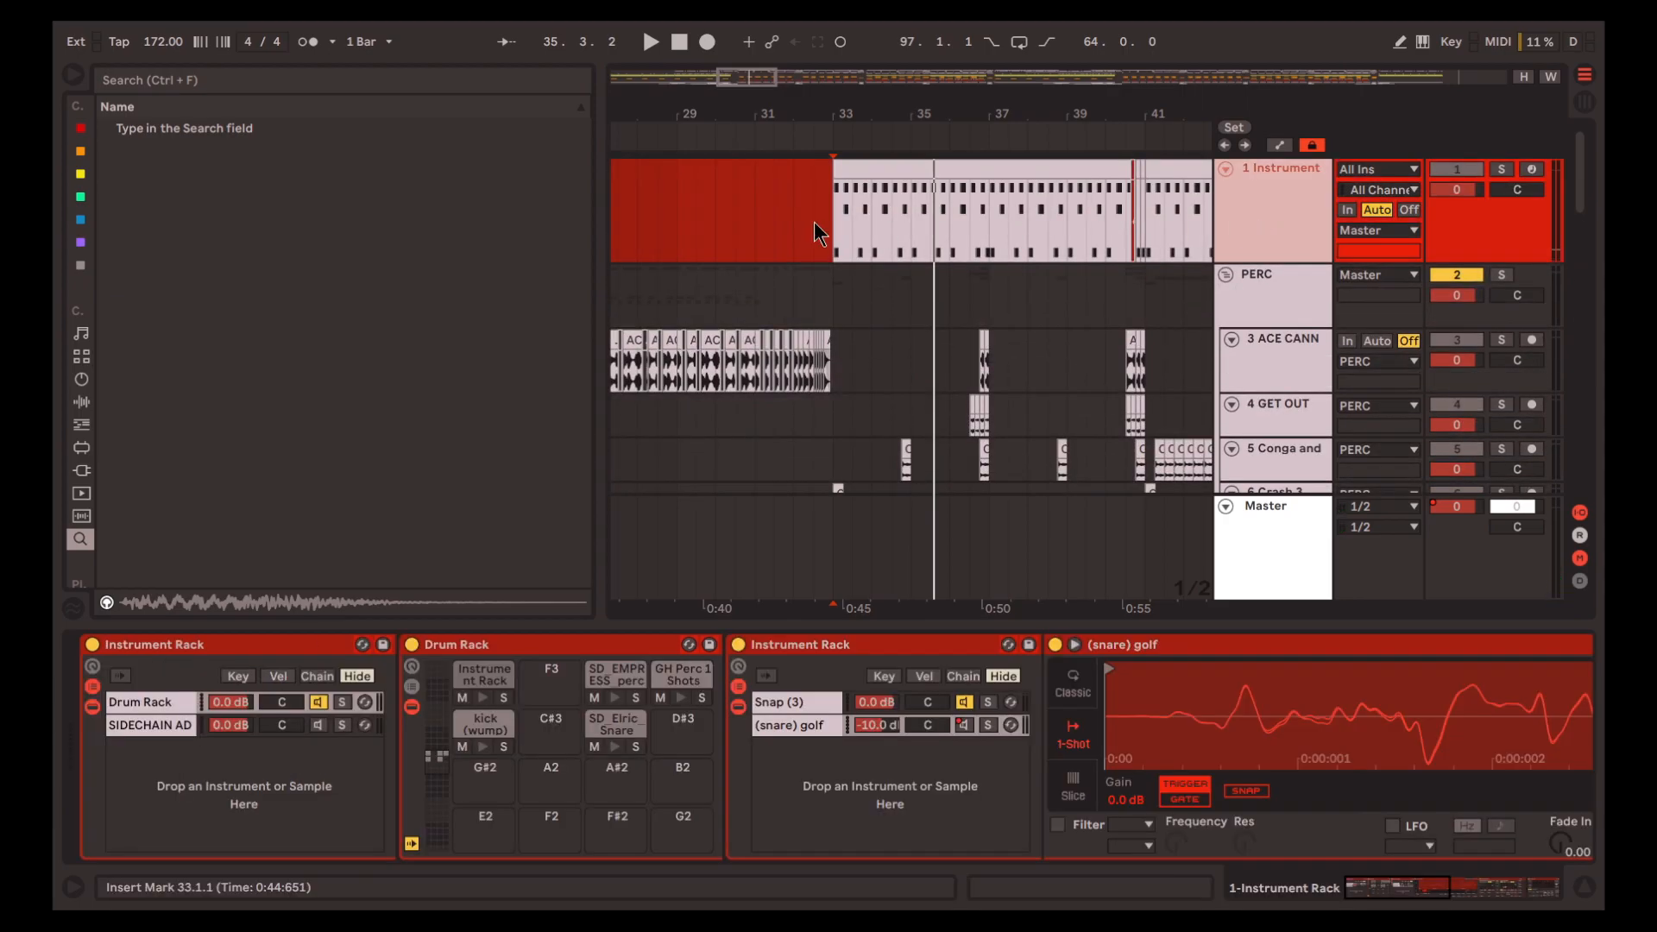
key(s)
key(space)
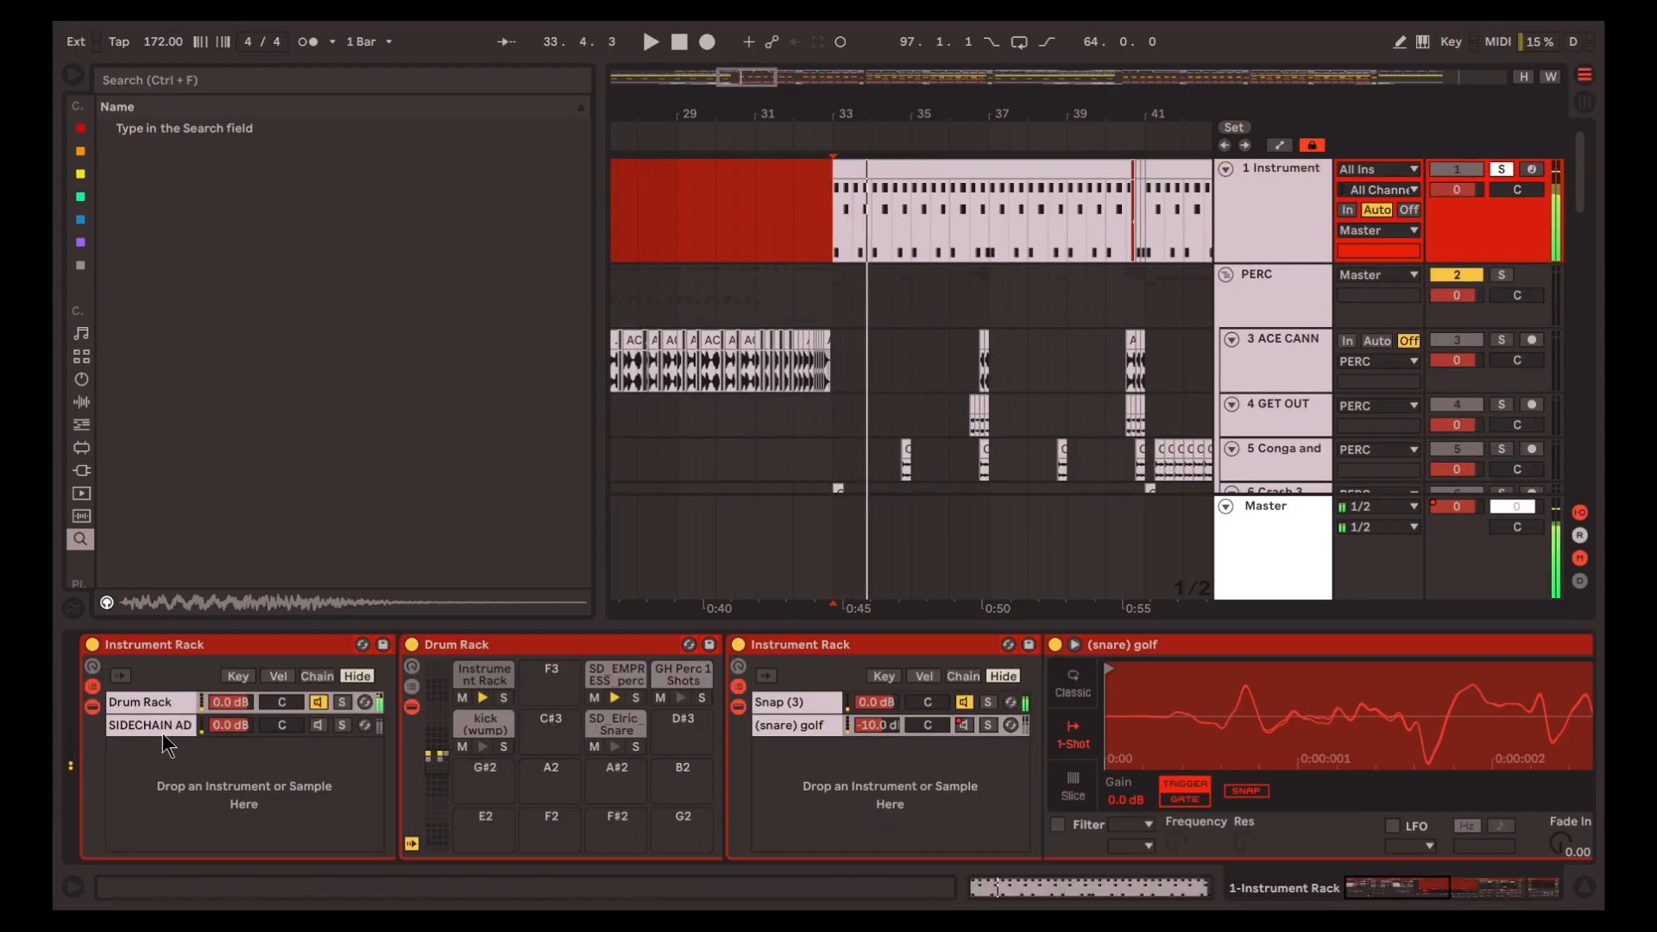
Compare the drum track's SIDECHAIN AD and Drum Rack chains by playing each one soloed from 33.1.1
click(163, 728)
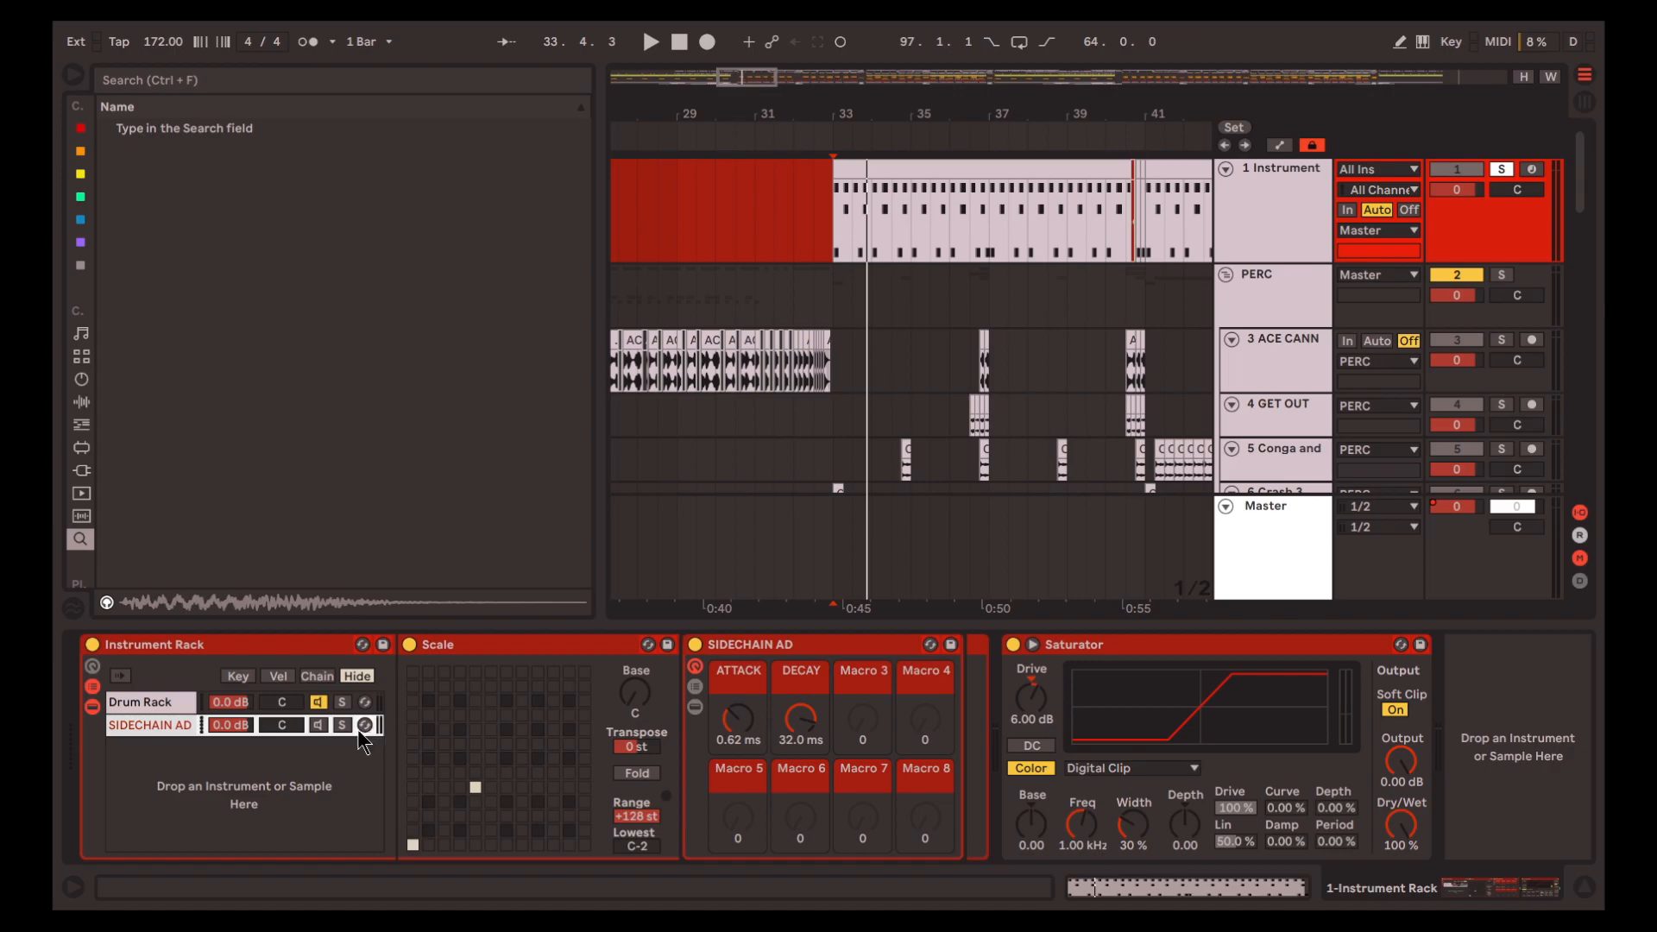
key(s)
key(space)
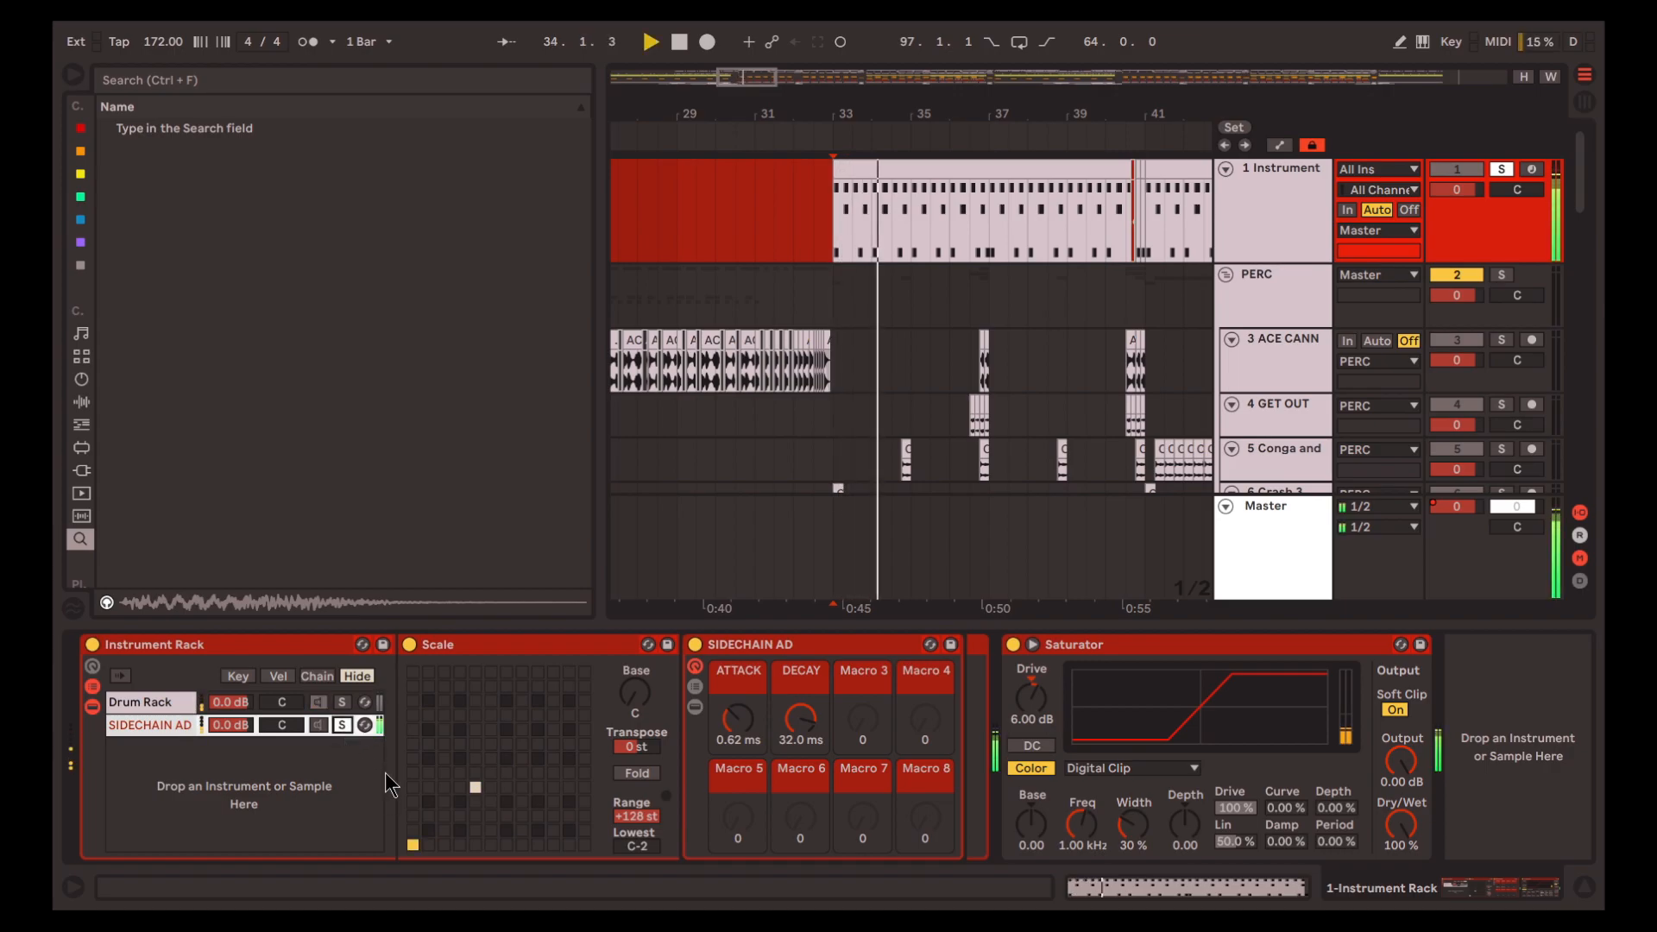
key(space)
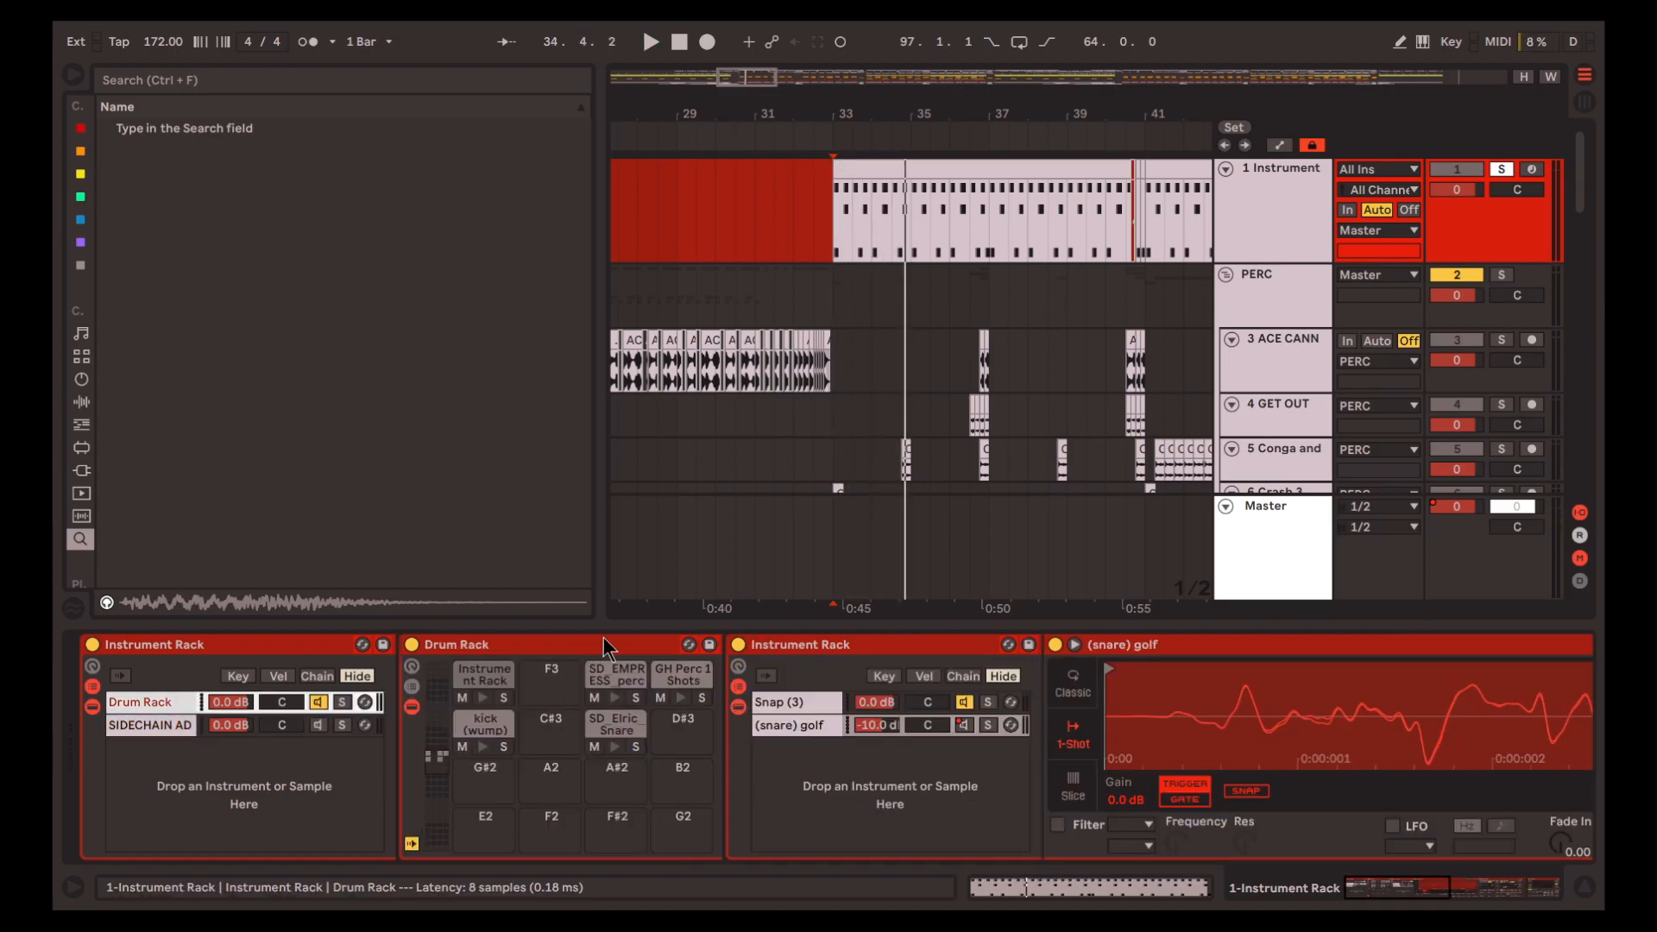
key(space)
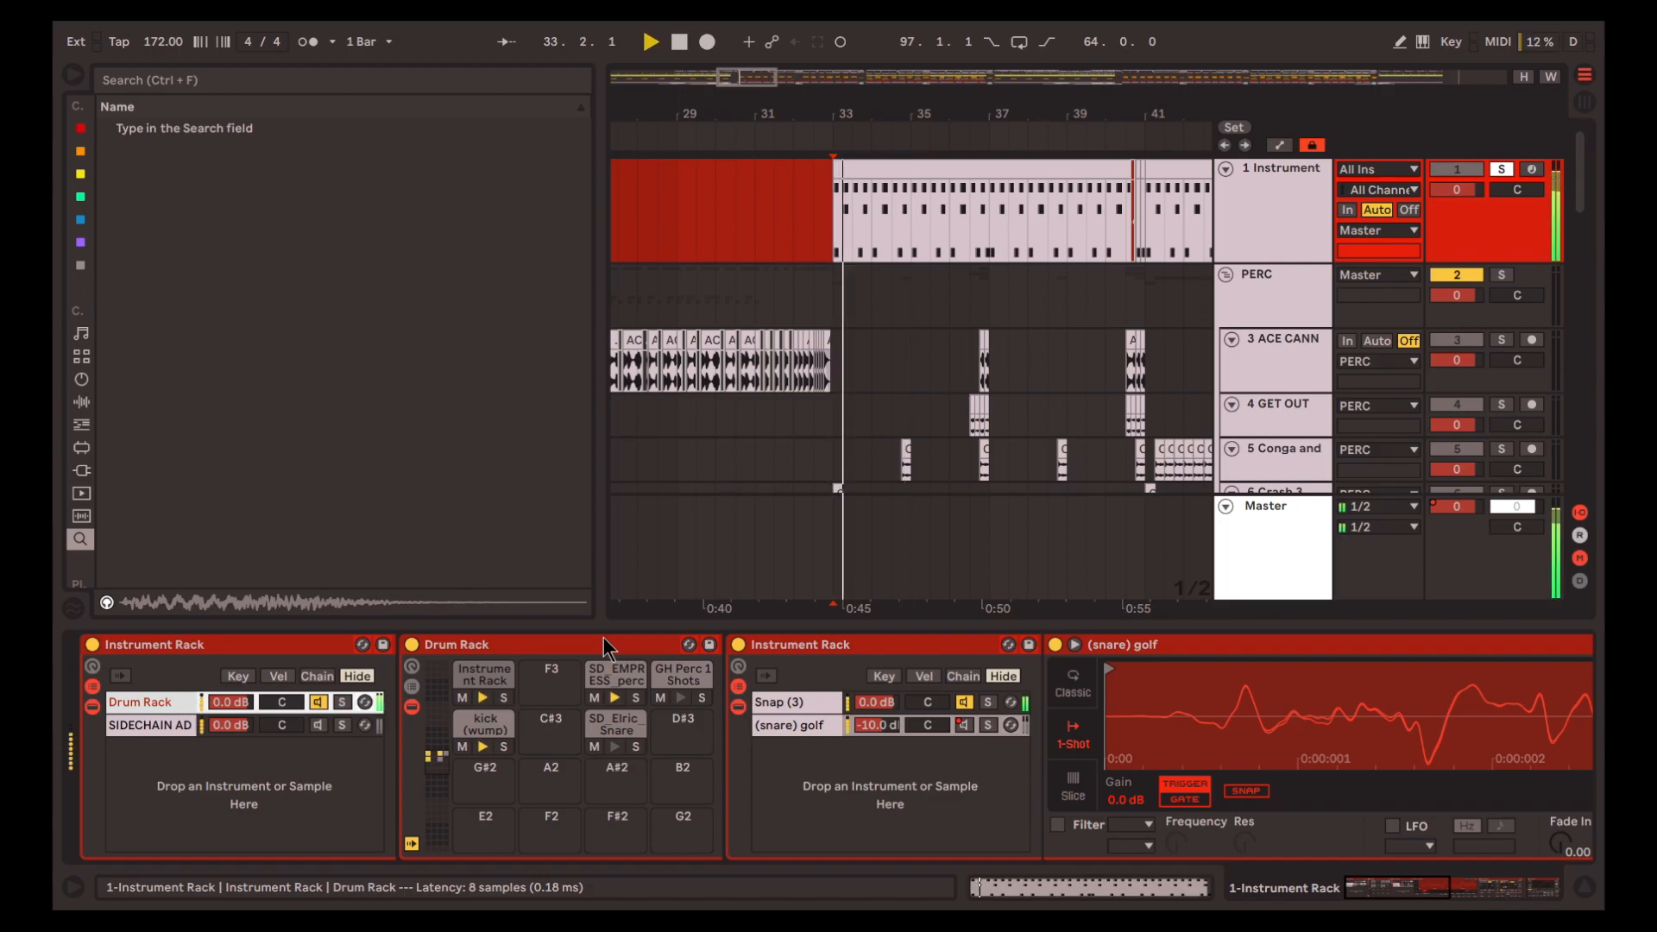
click(342, 702)
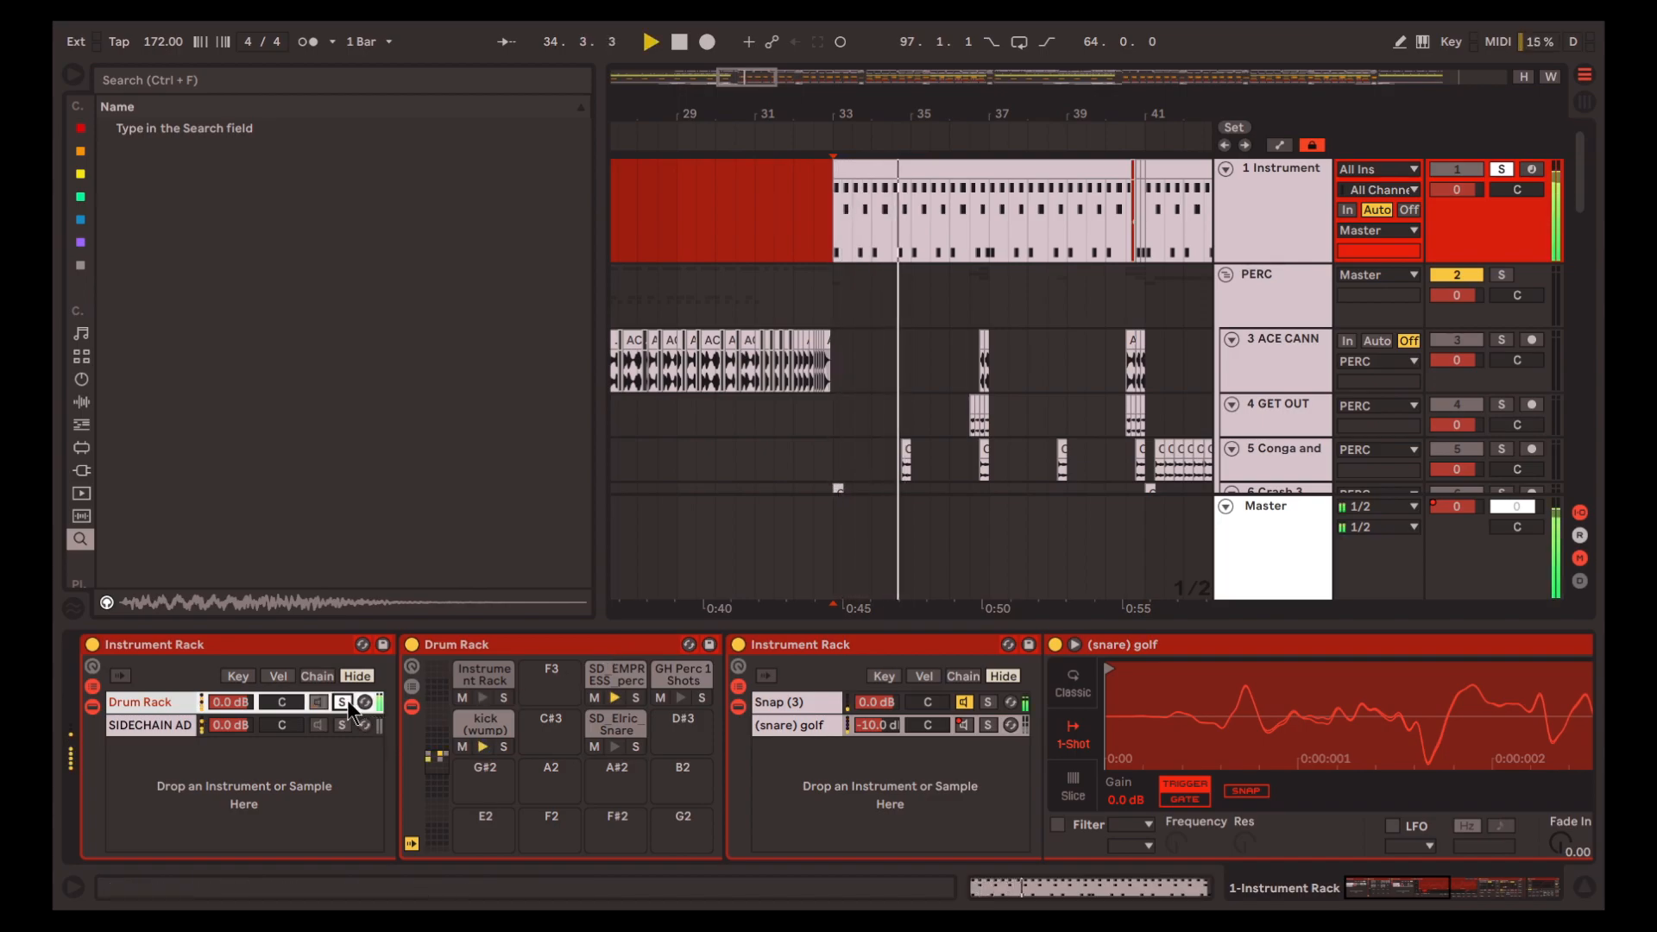
Show the SIDECHAIN AD chain and examine the two note mappings in its Scale device
click(163, 723)
click(546, 647)
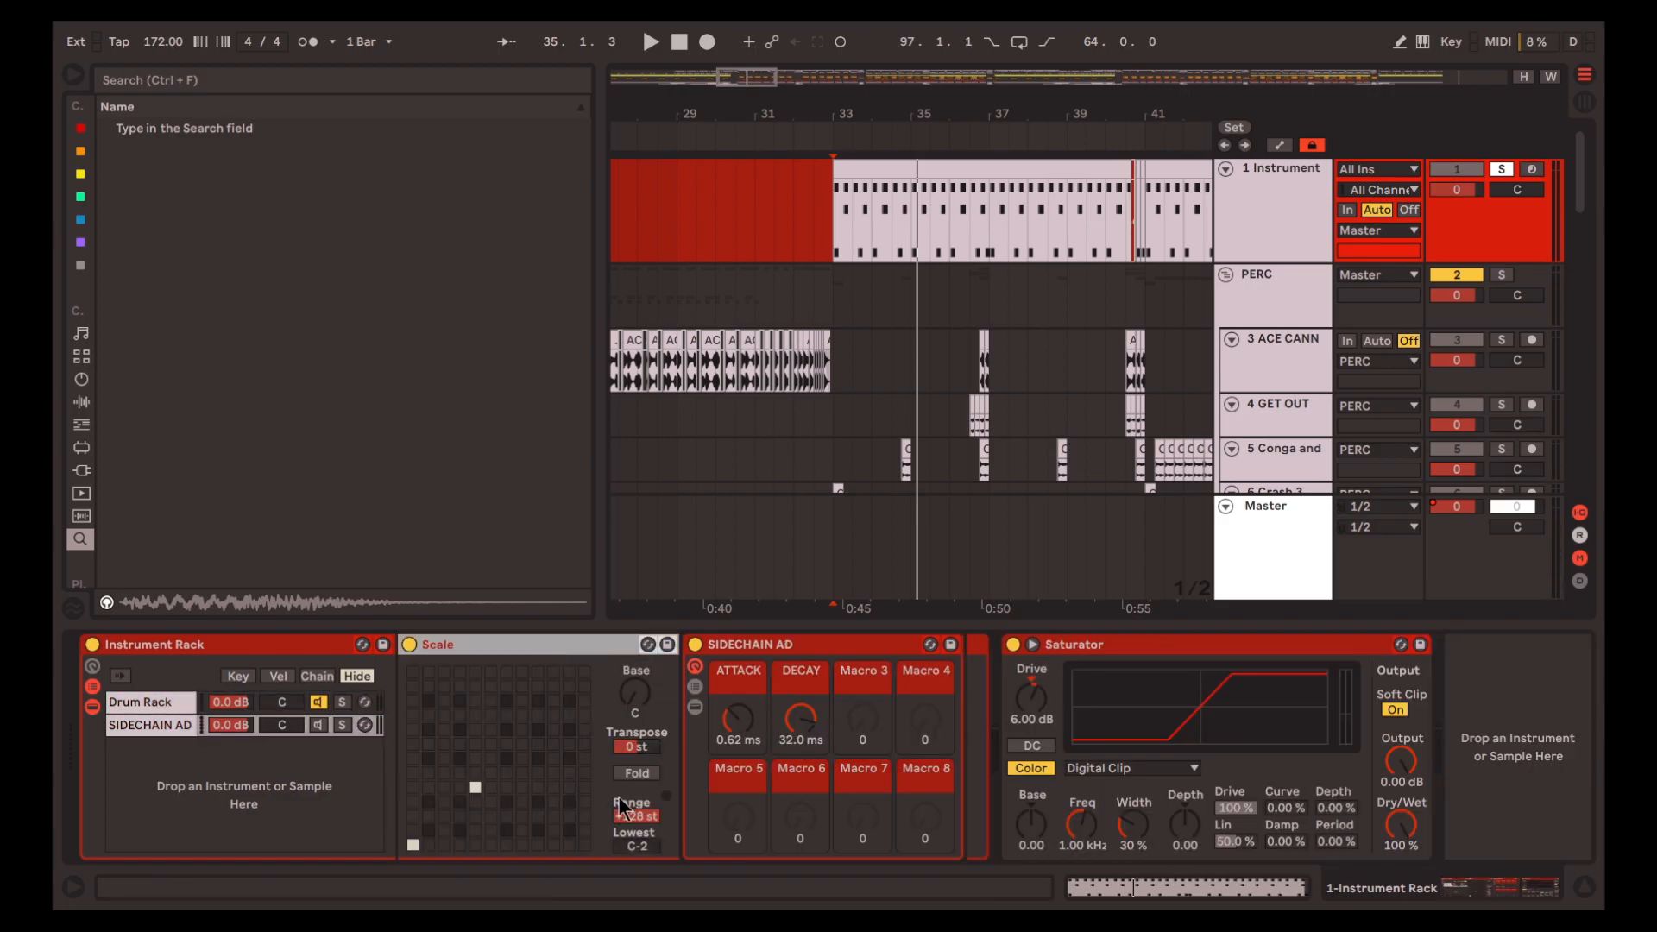
click(475, 790)
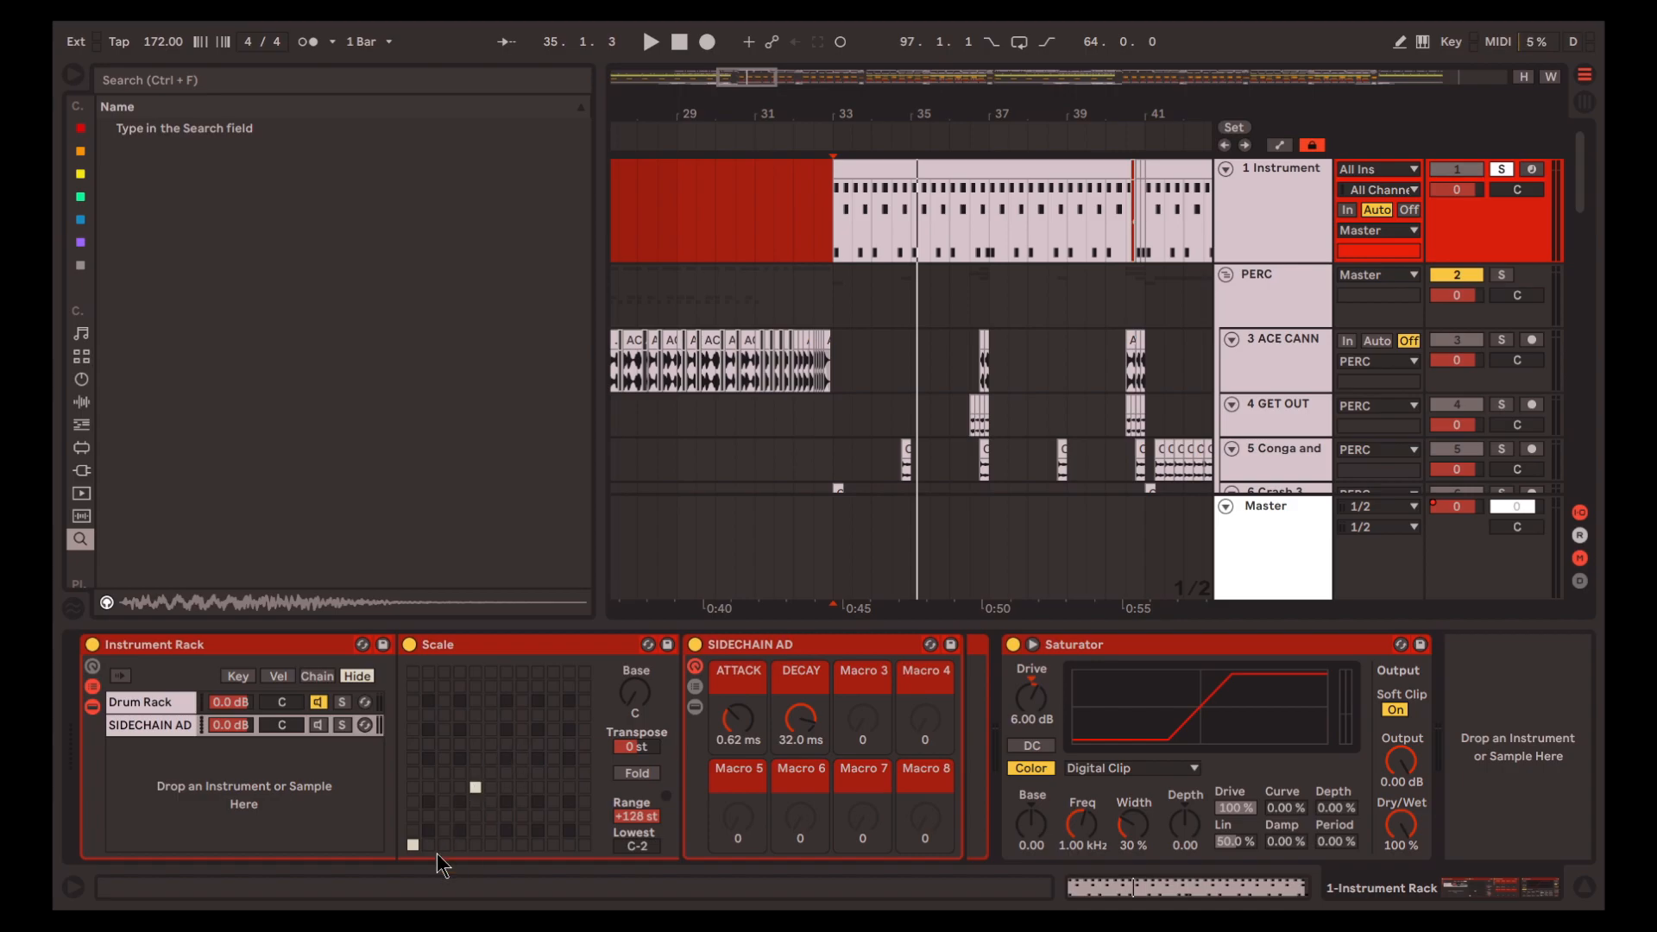
click(413, 844)
Show the kick (wump) and Instrument Rack pads in the Drum Rack chain
click(164, 703)
click(479, 726)
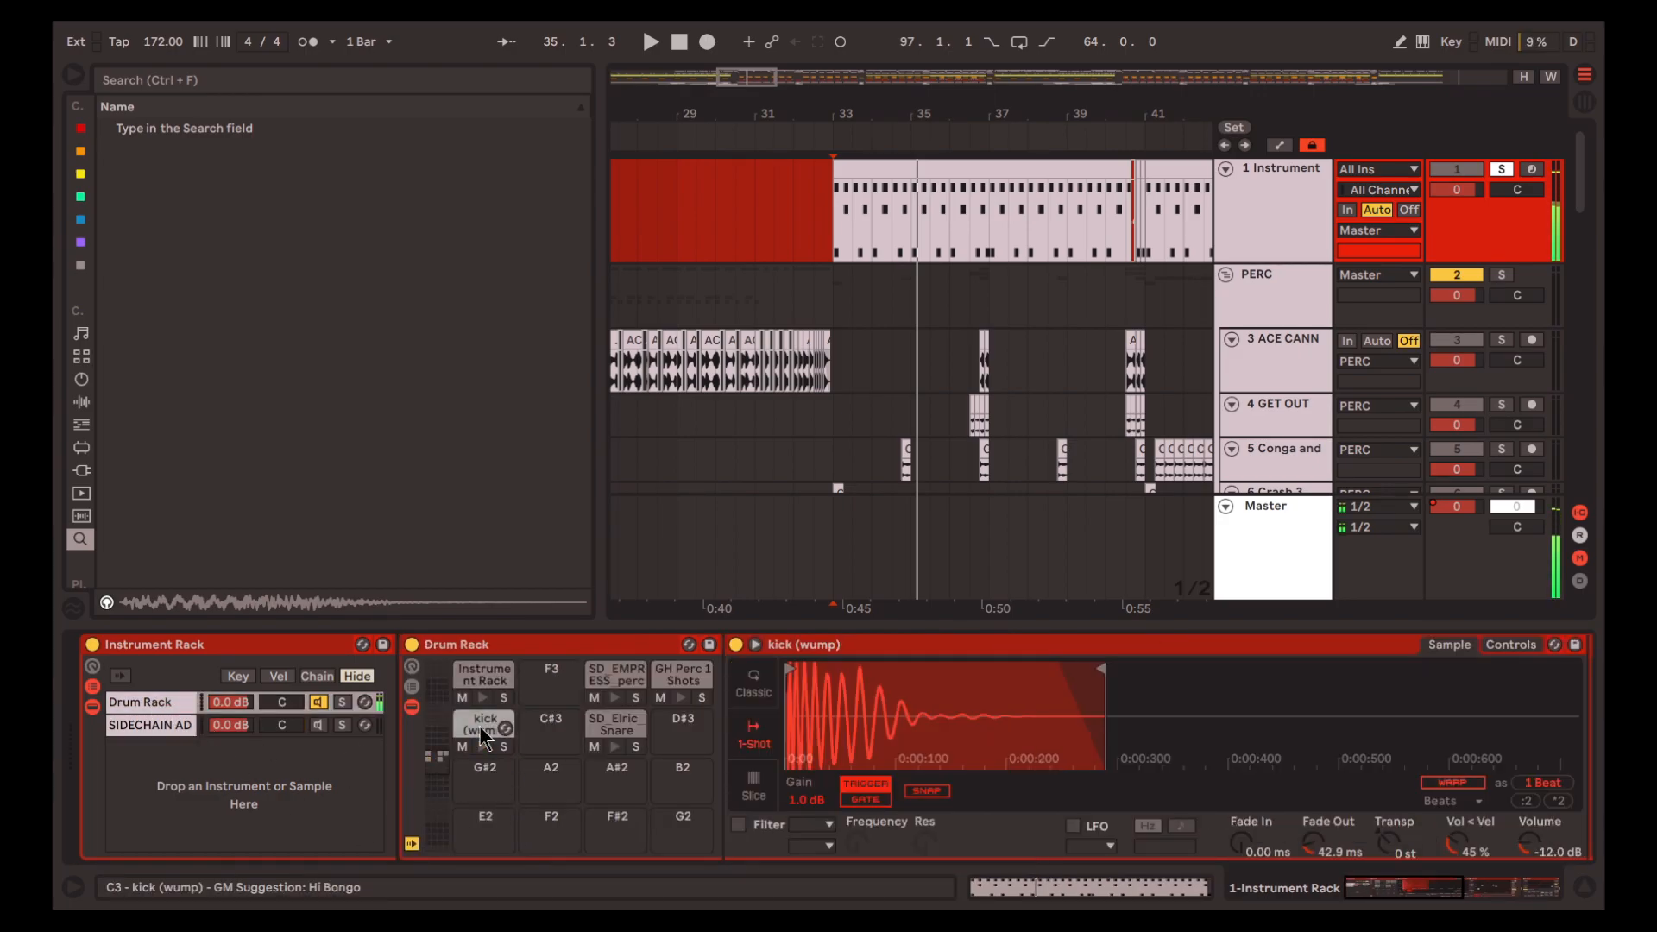
click(471, 688)
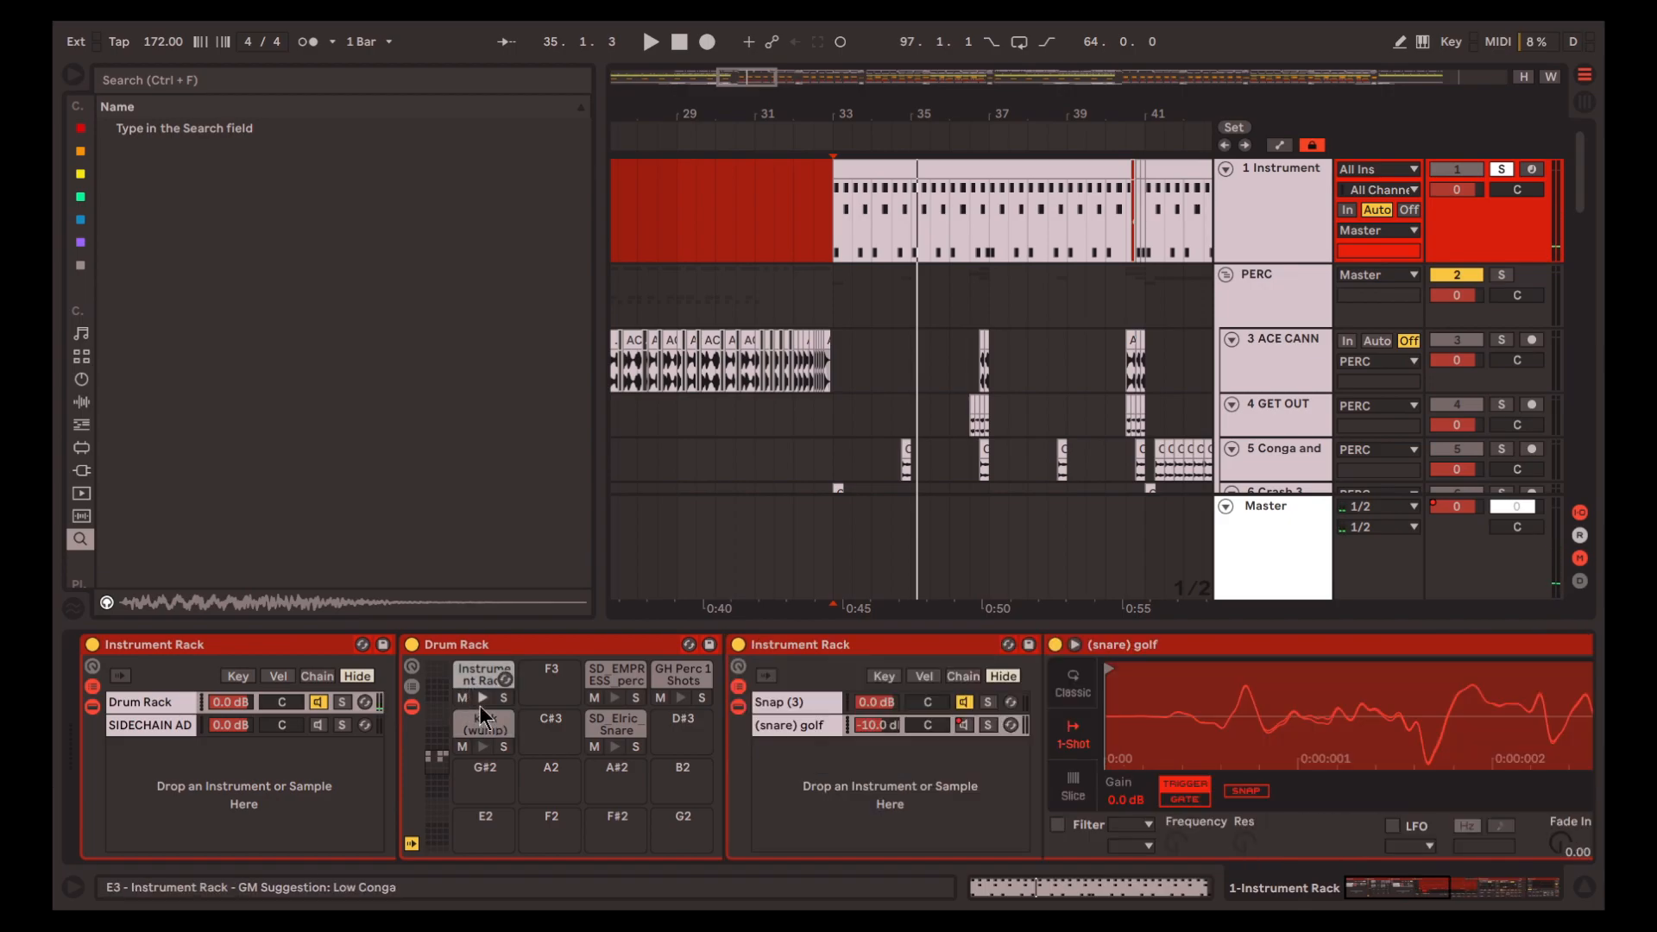
Play the SIDECHAIN AD chain soloed while trying its ATTACK and DECAY macros, and turn the chain's solo off
click(150, 725)
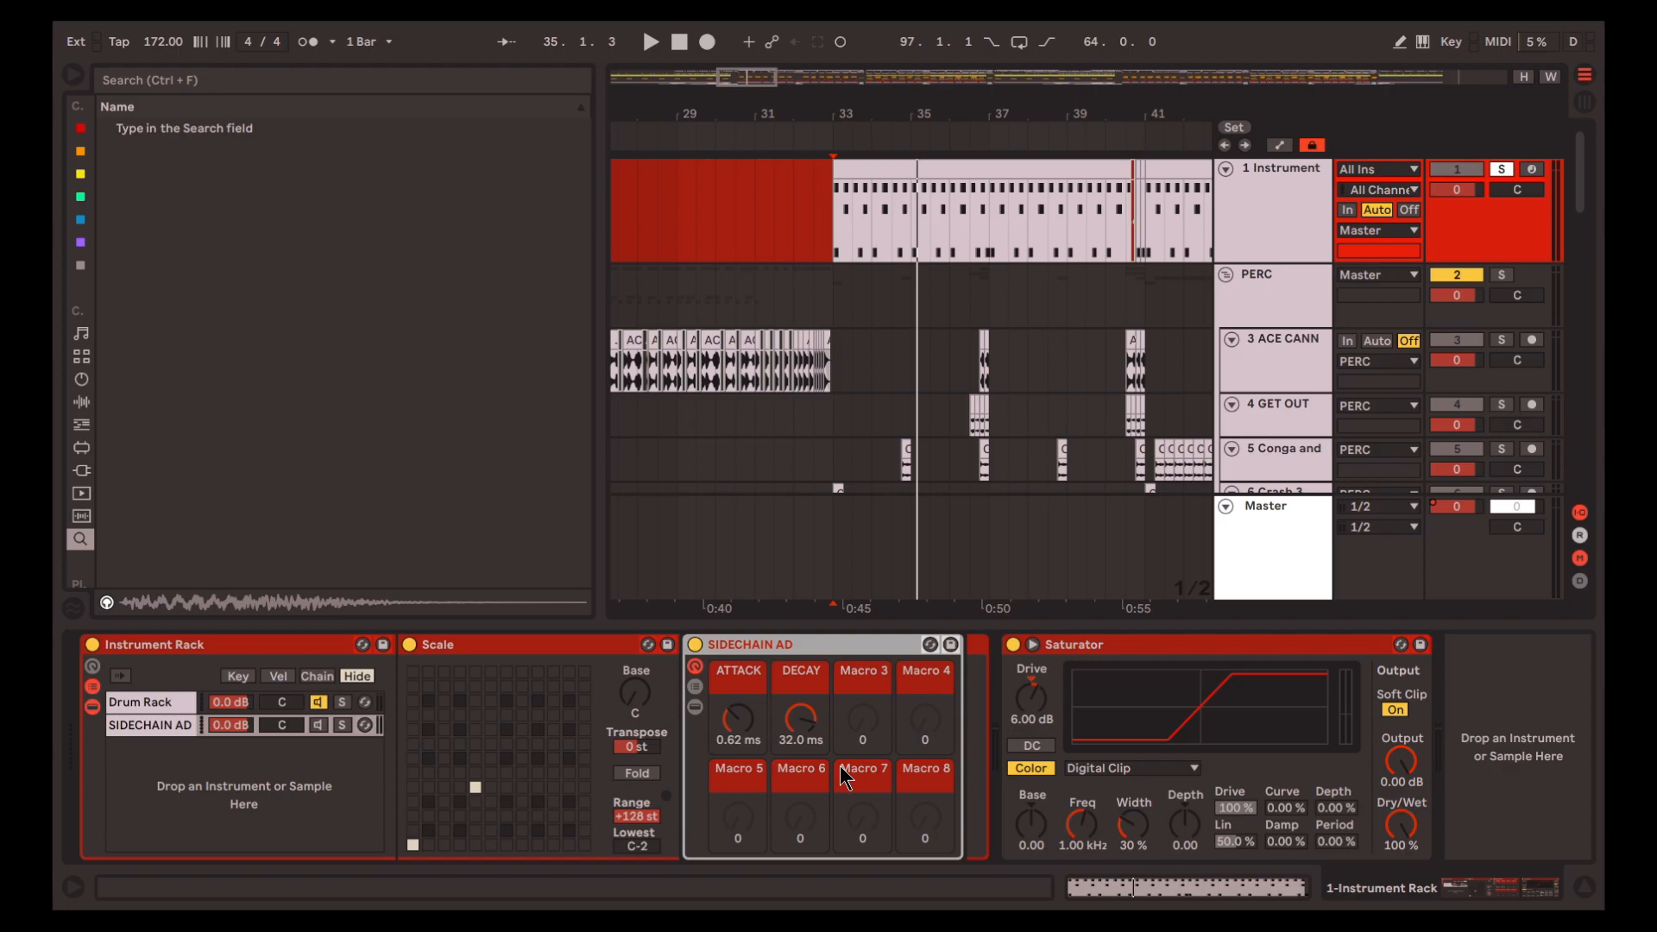
click(342, 725)
key(space)
mouse_move(737, 721)
mouse_down()
mouse_move(737, 669)
mouse_move(736, 751)
mouse_up()
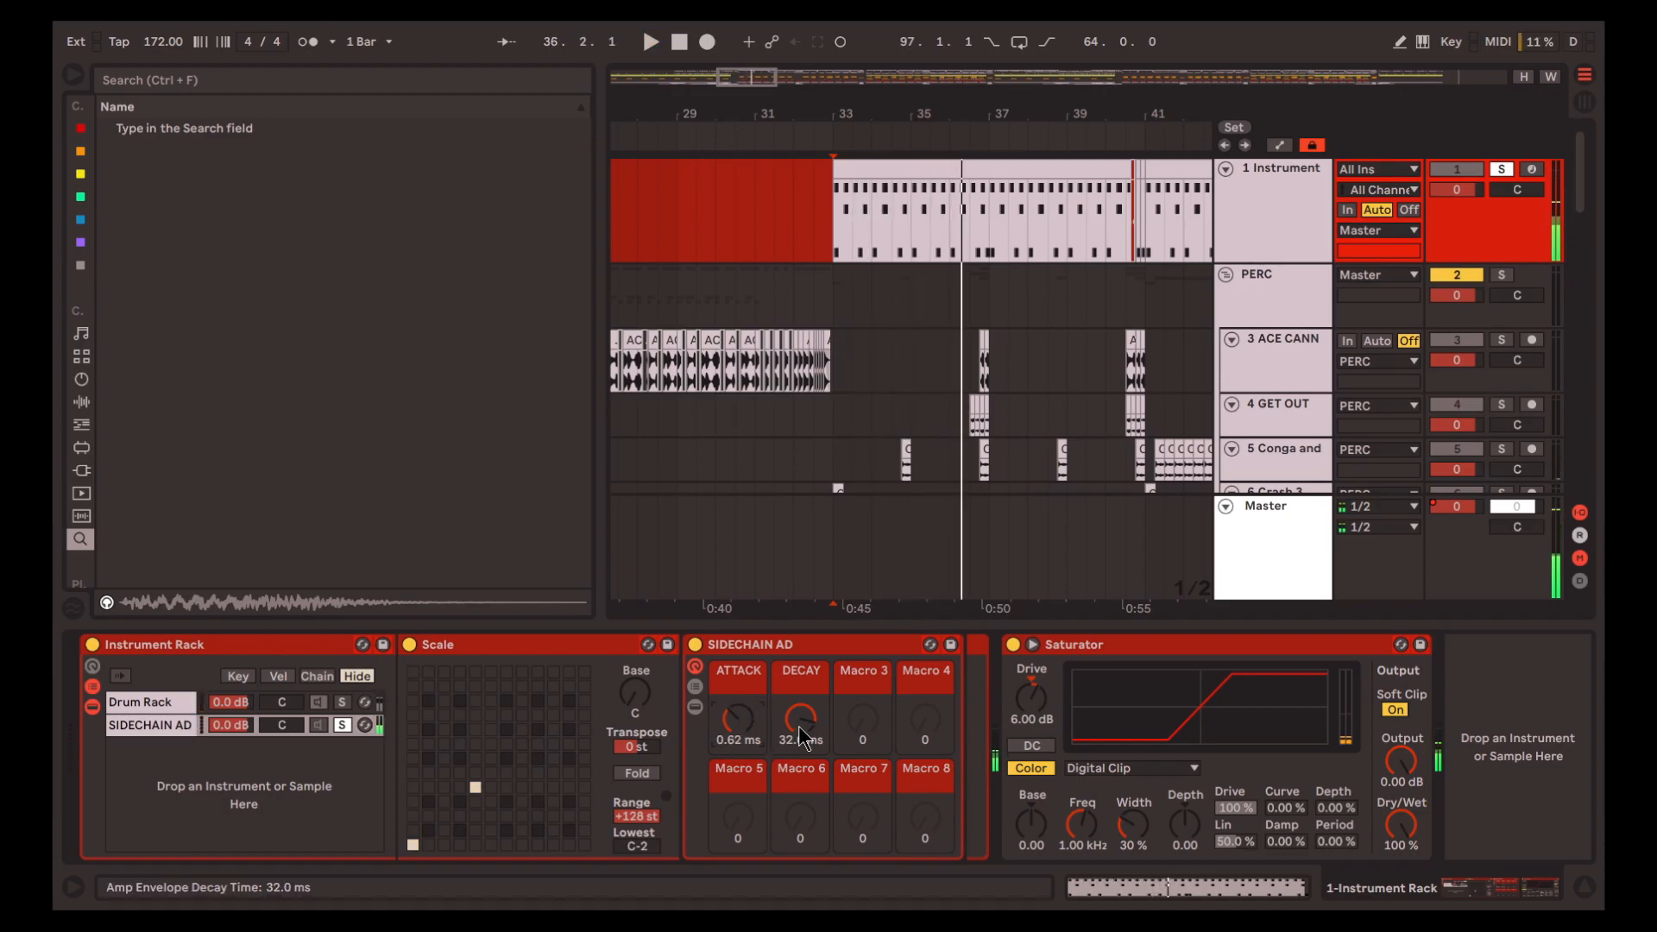
key(space)
mouse_move(799, 723)
mouse_down()
mouse_move(799, 759)
mouse_move(799, 721)
mouse_up()
key(space)
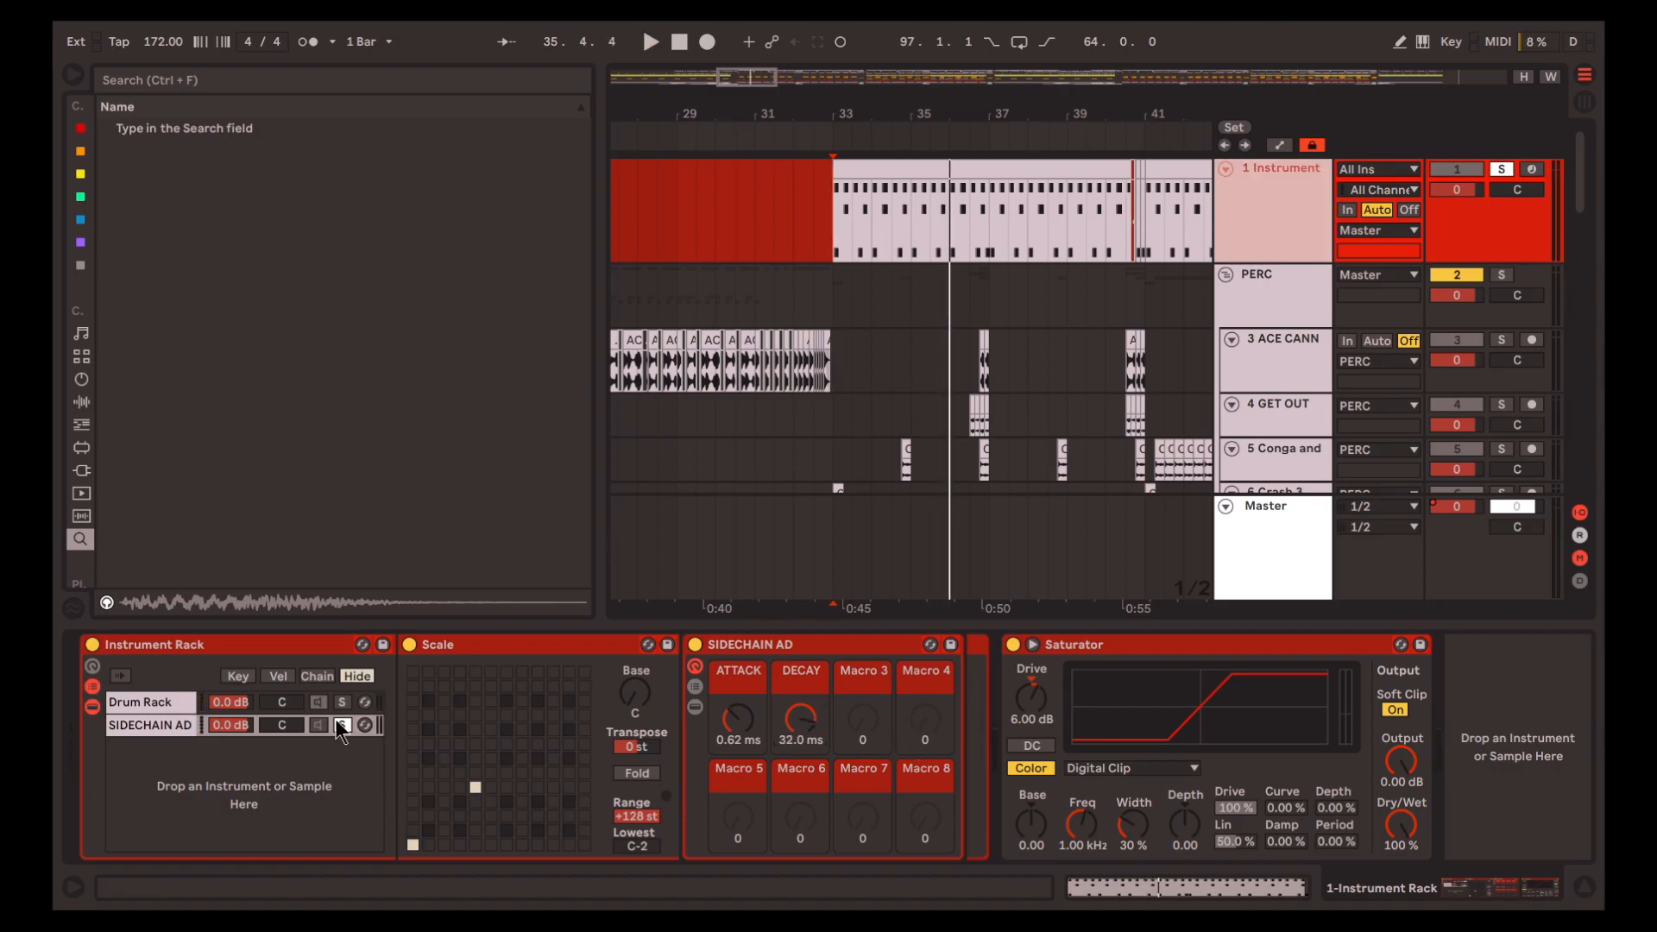
click(343, 724)
Play the OVERTONES group from 33.1.1, soloed and with its Compressor's sidechain listening turned on
scroll(1295, 289, down, 5)
click(1307, 280)
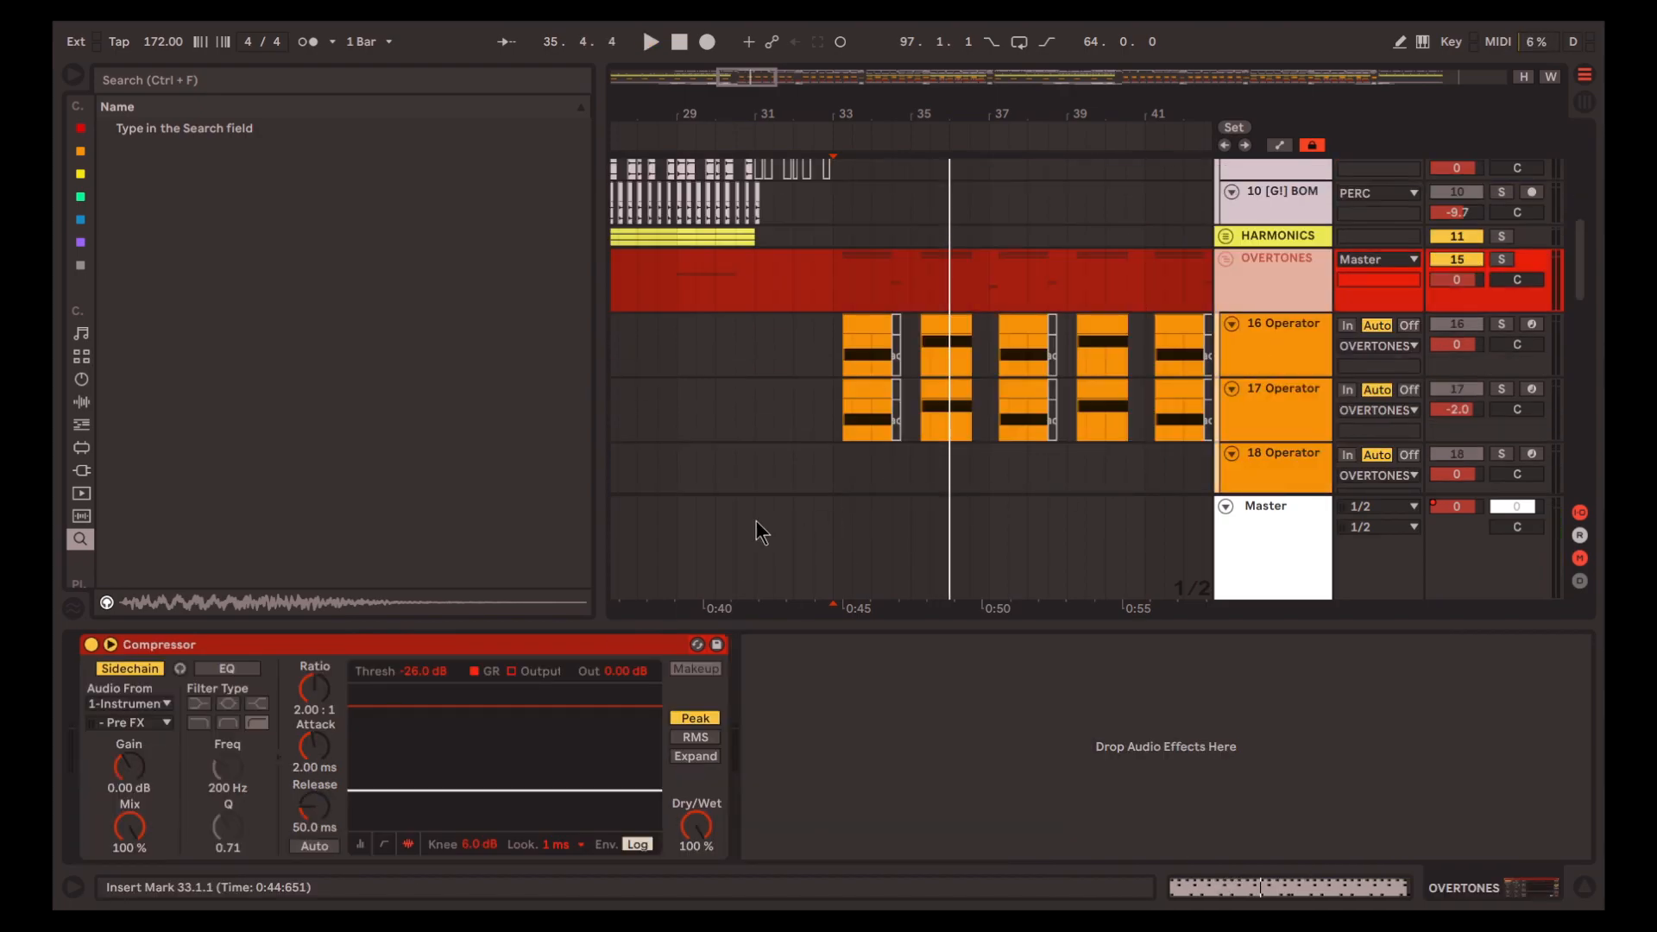
click(561, 645)
click(837, 286)
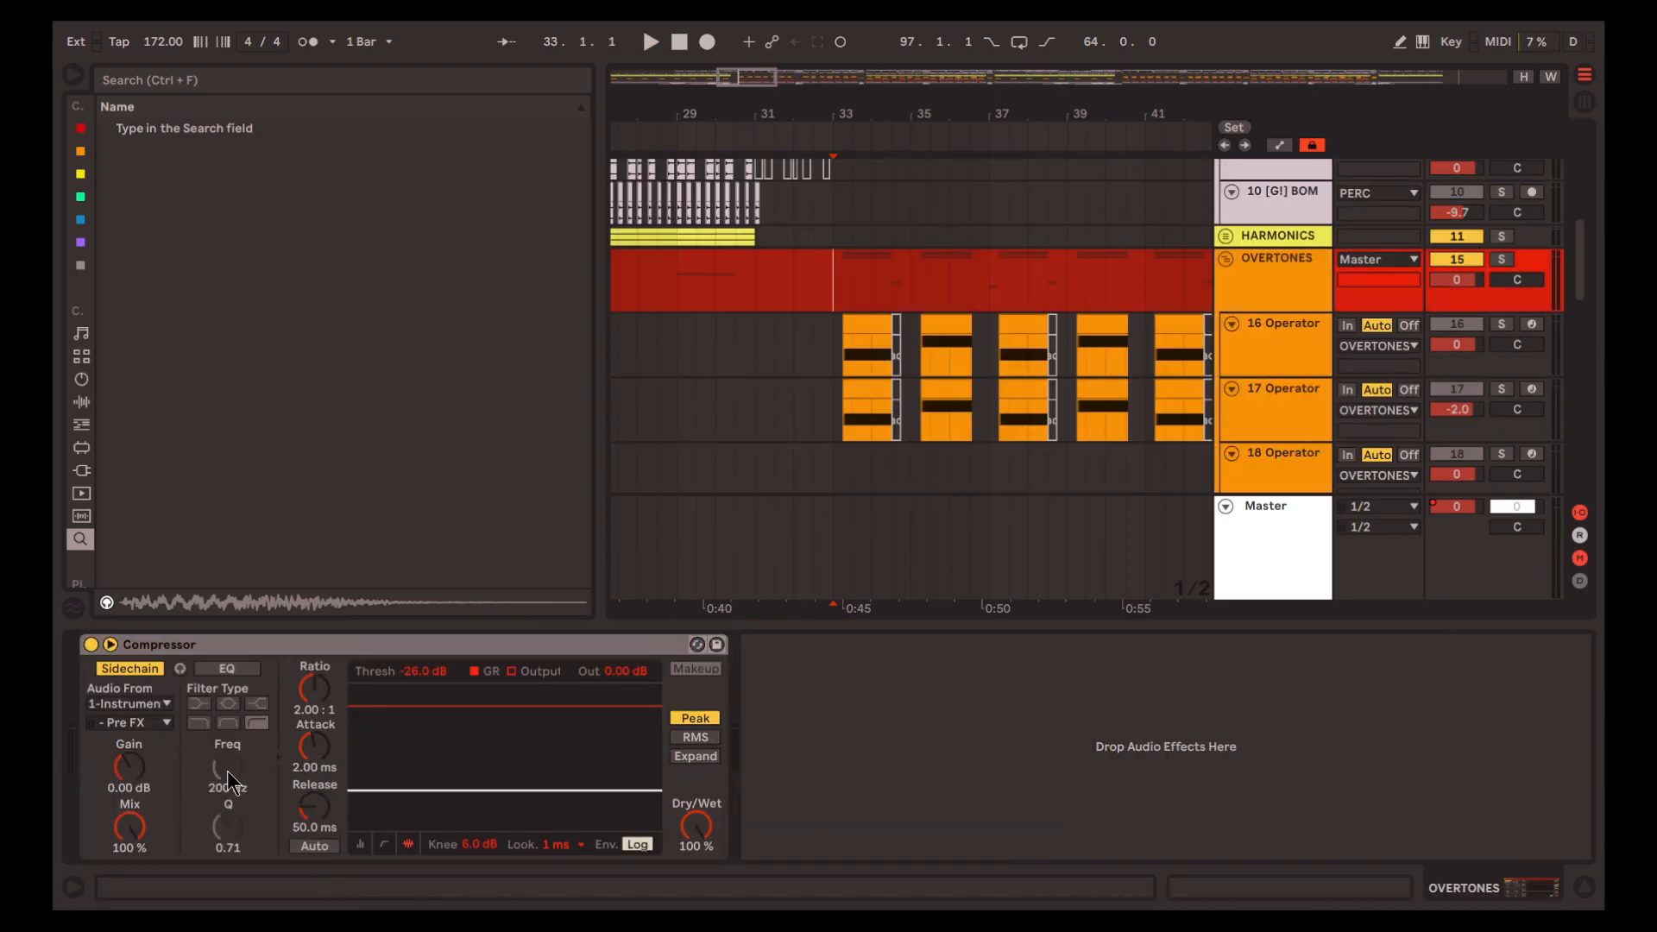
key(space)
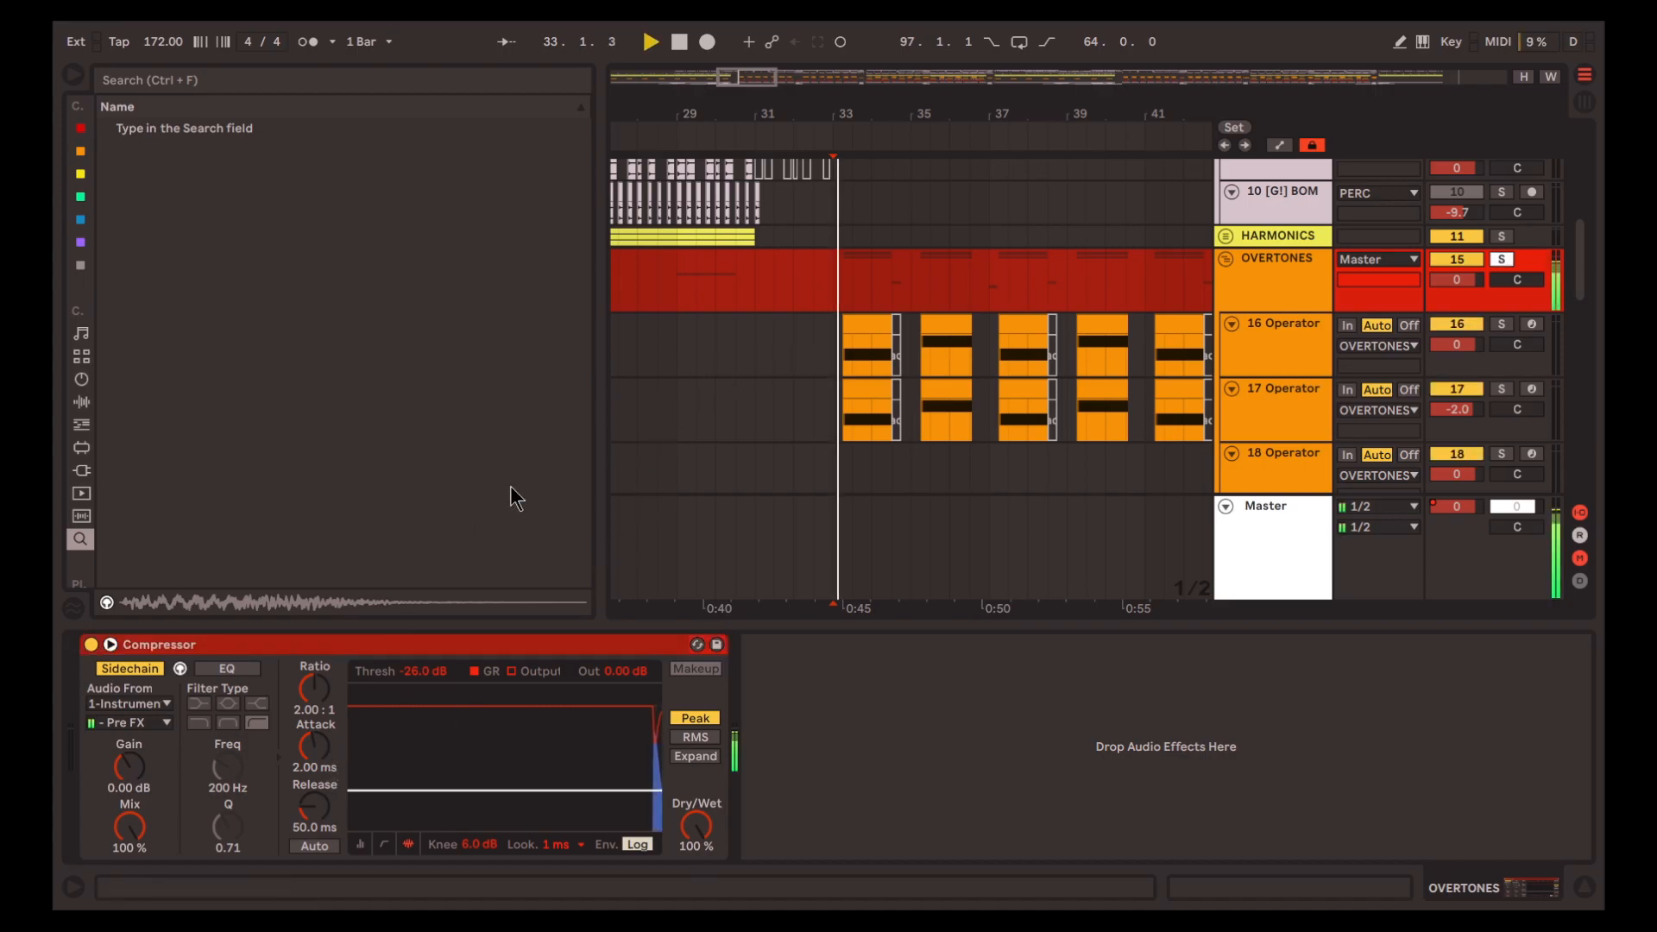
Try a 1.00 ms release and 0.01 ms attack on the Compressor, and reset them to 50.0 ms and 2.00 ms
drag(314, 807, 315, 876)
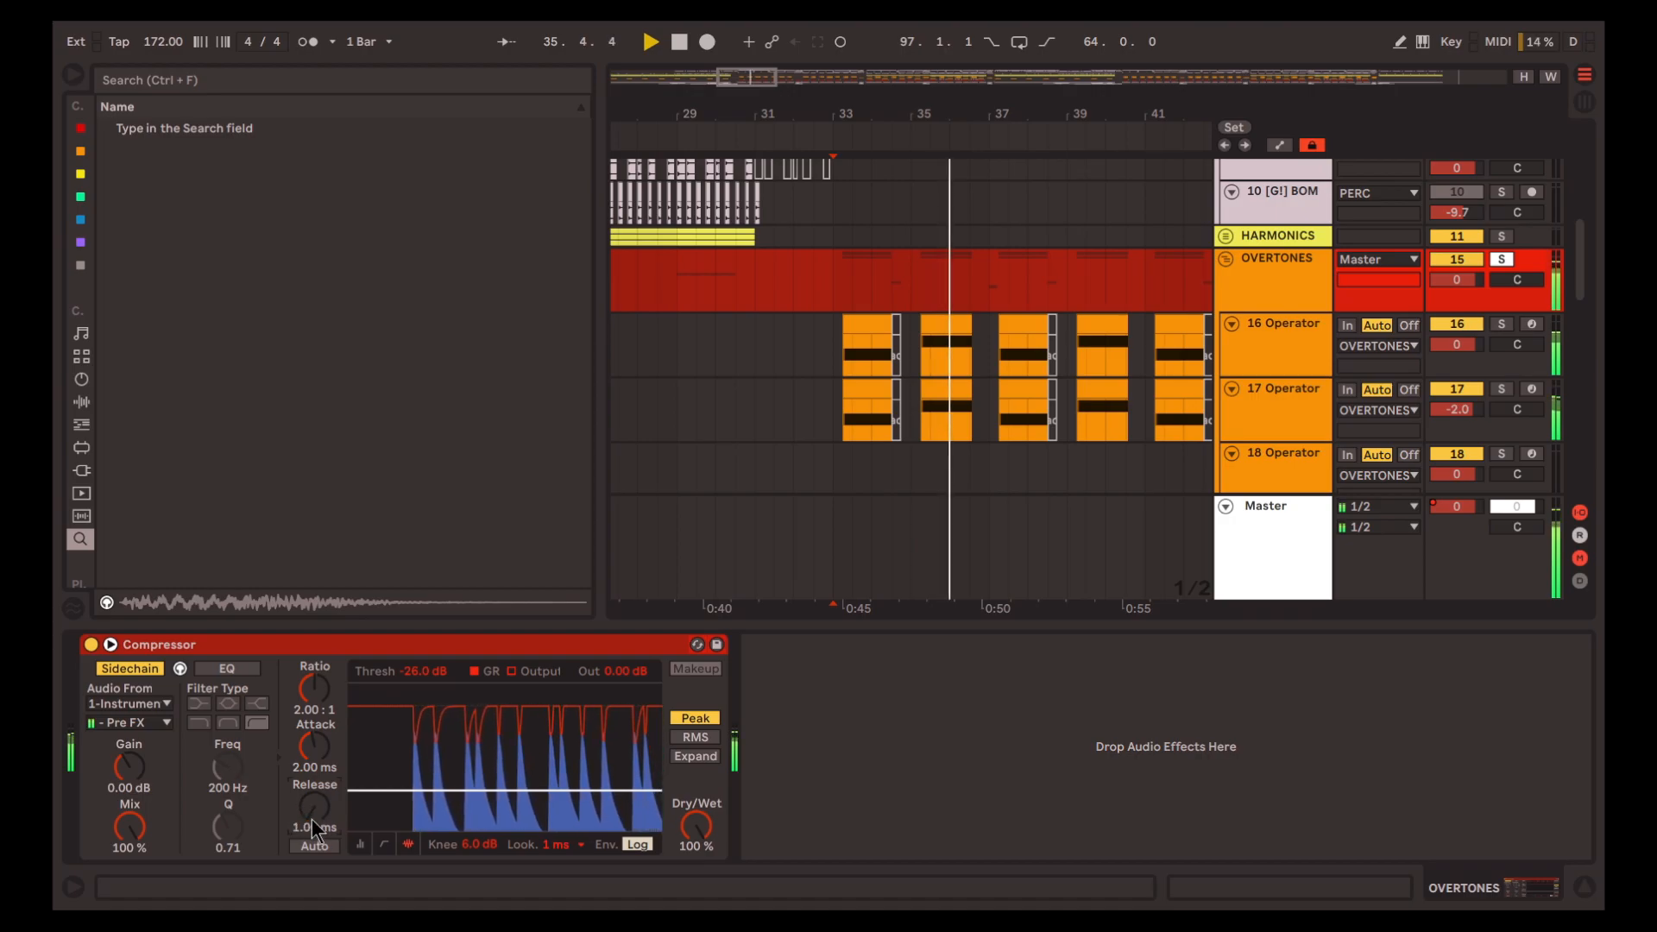
mouse_move(320, 768)
mouse_down()
mouse_move(319, 807)
mouse_move(324, 774)
mouse_up()
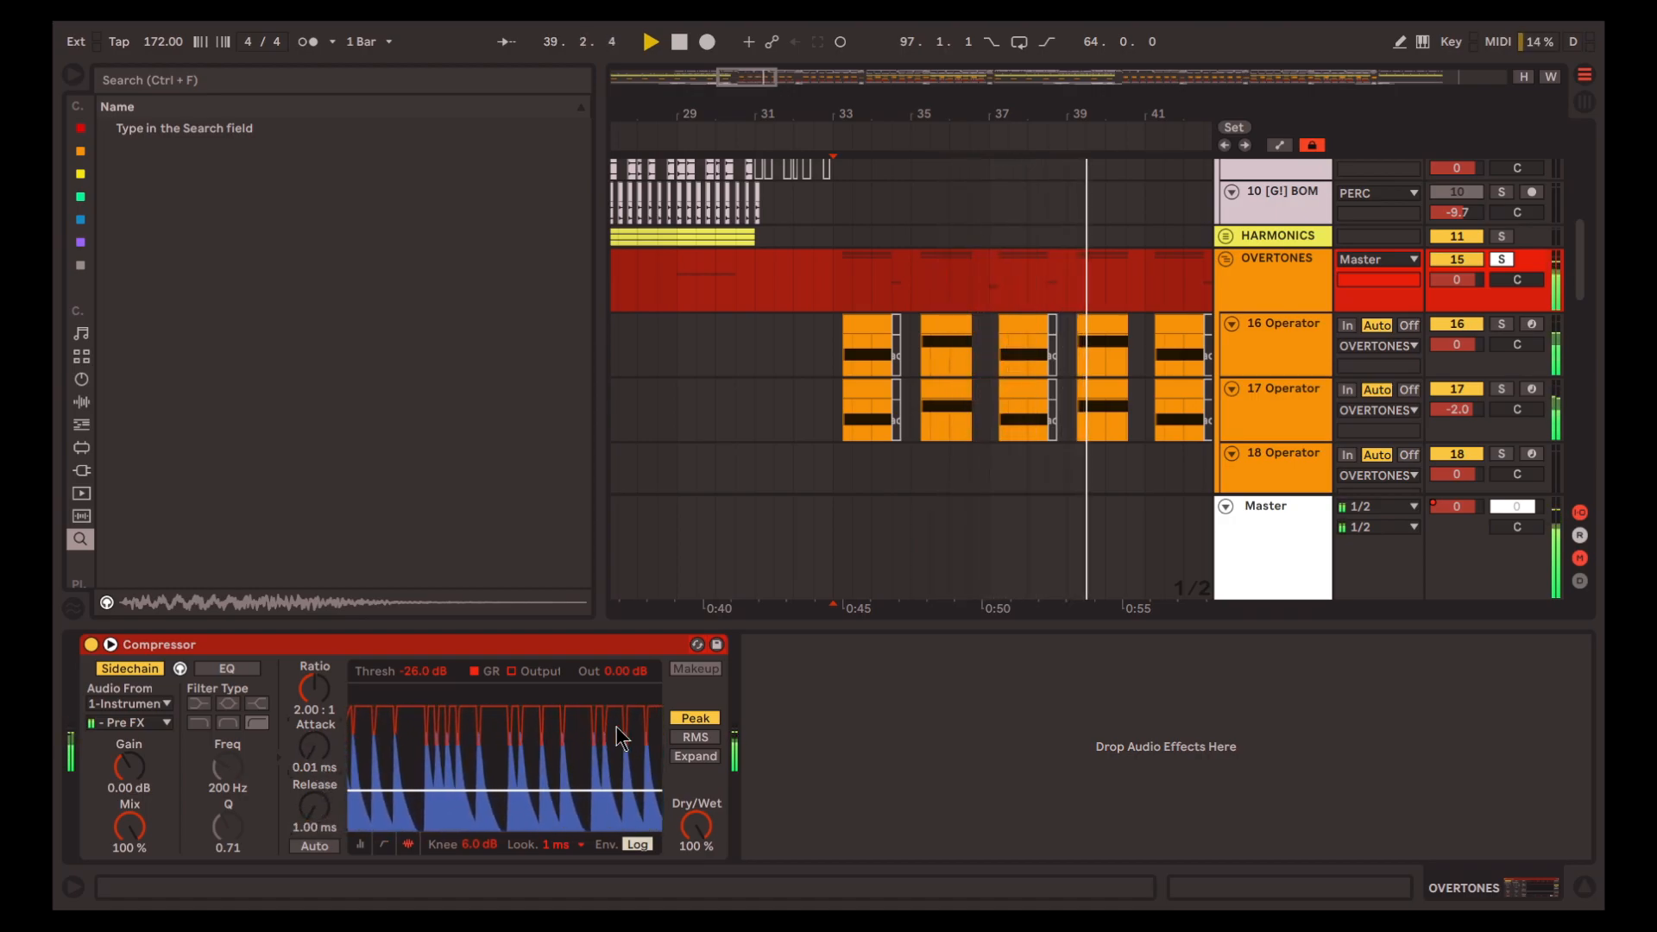
double_click(315, 749)
double_click(320, 817)
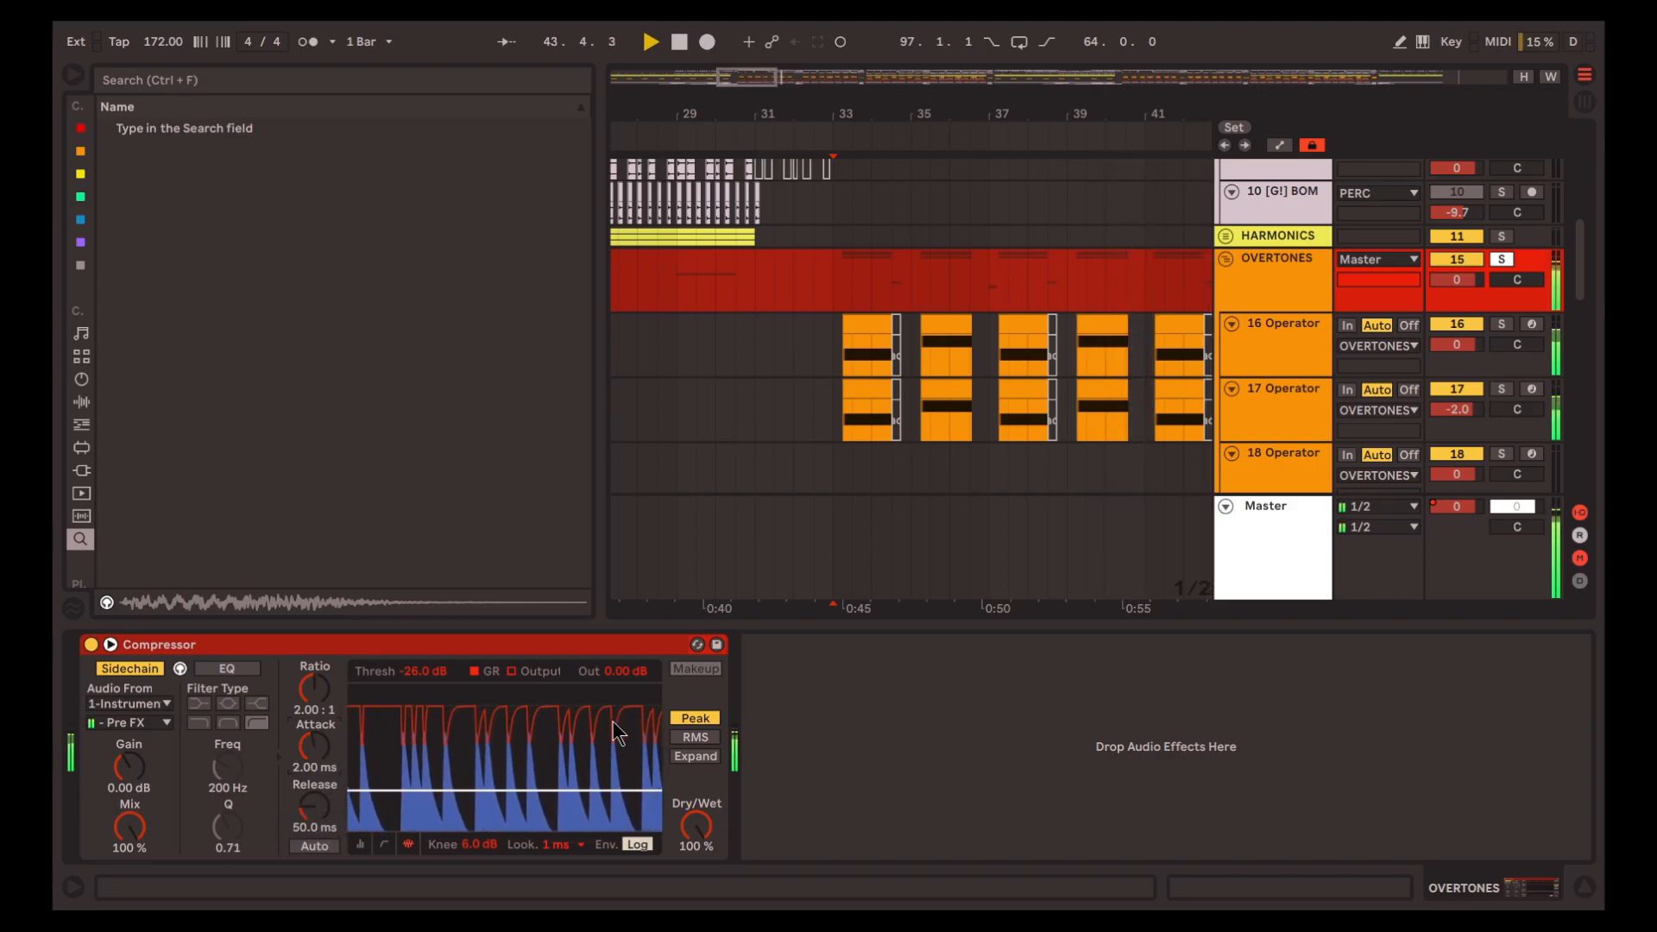
Set the OVERTONES Compressor to 1.00 ms release and 0.01 ms attack, and the SIDECHAIN AD rack's DECAY to 60.0 ms, checking during playback
drag(318, 811, 317, 841)
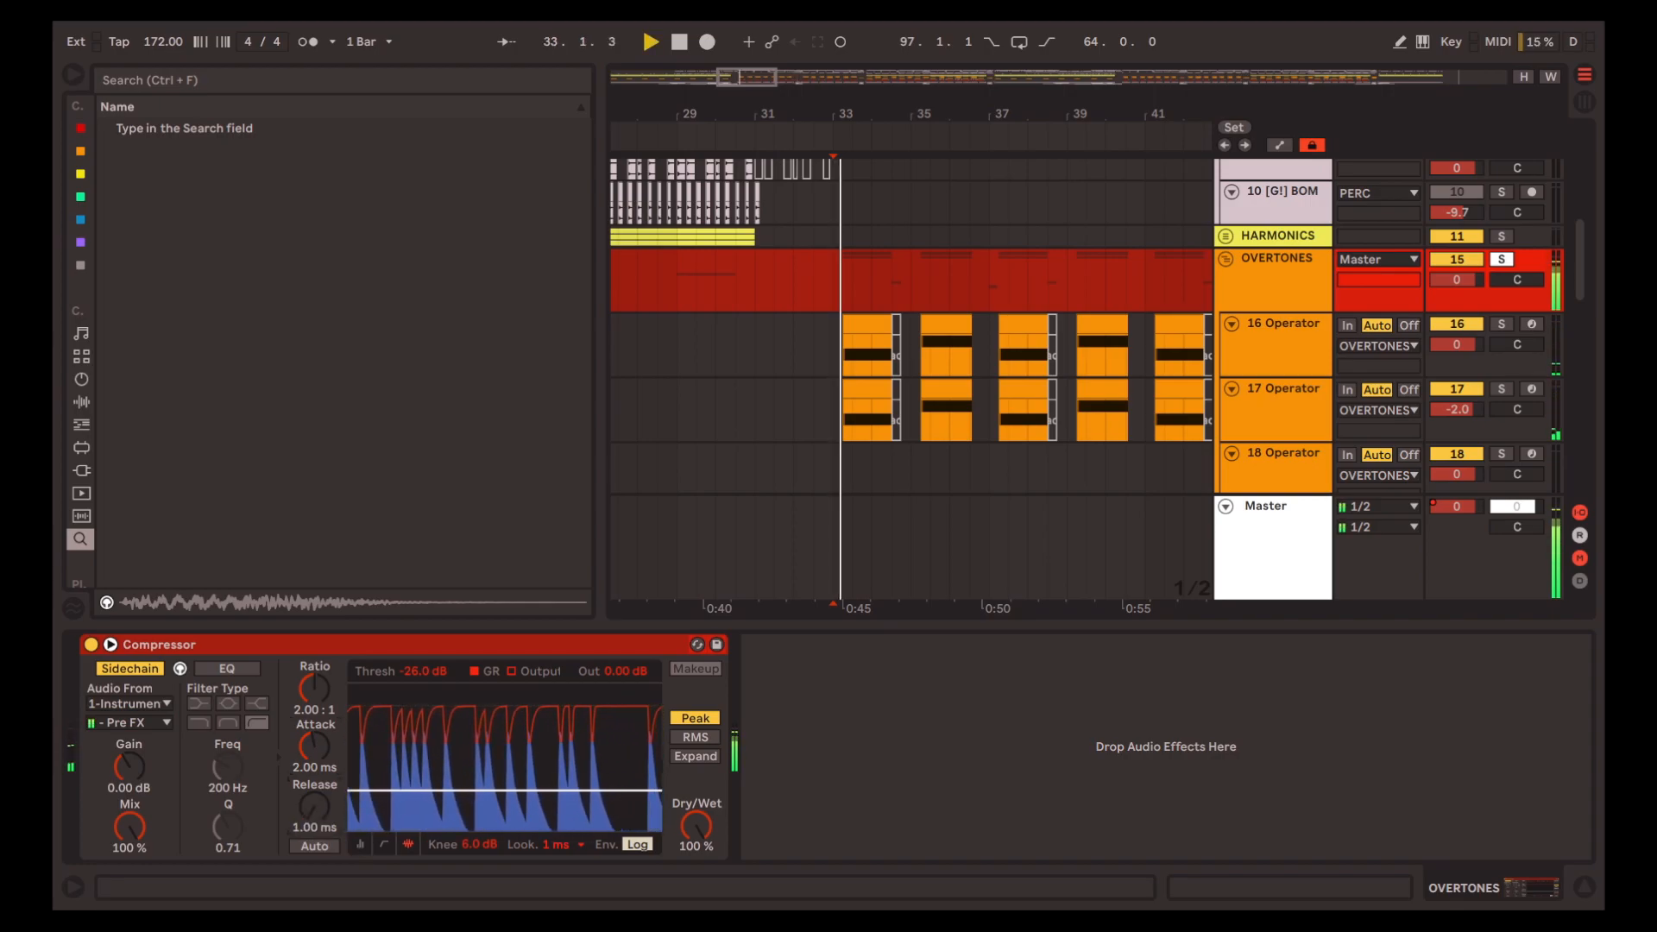
scroll(1098, 376, up, 10)
click(1277, 215)
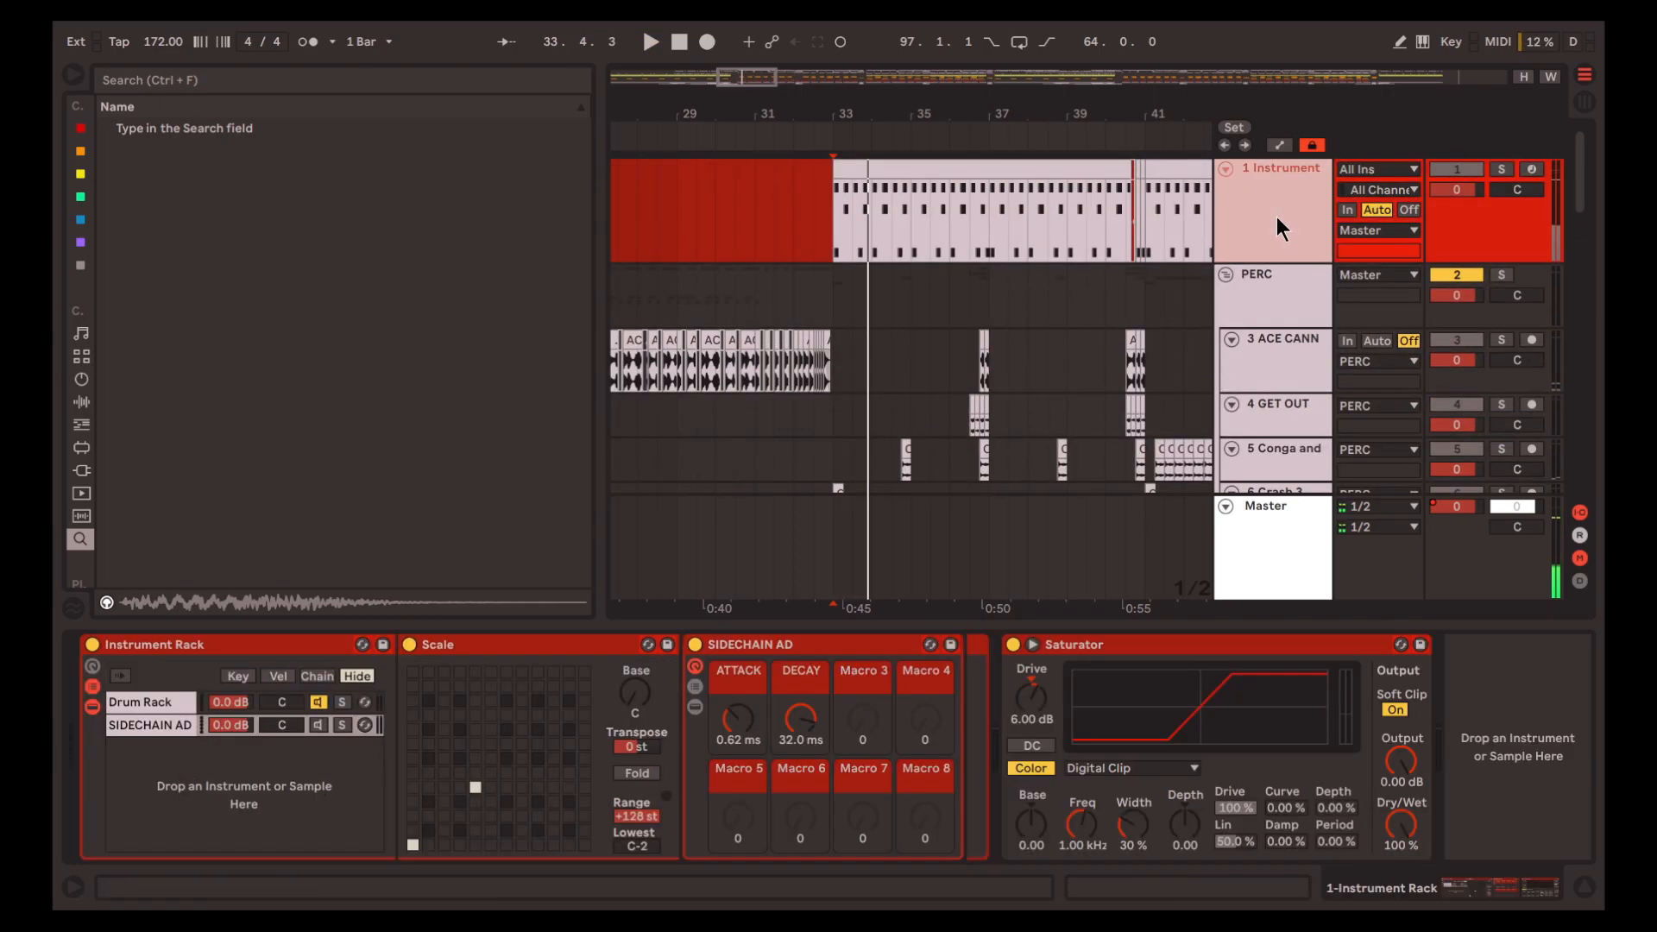
key(space)
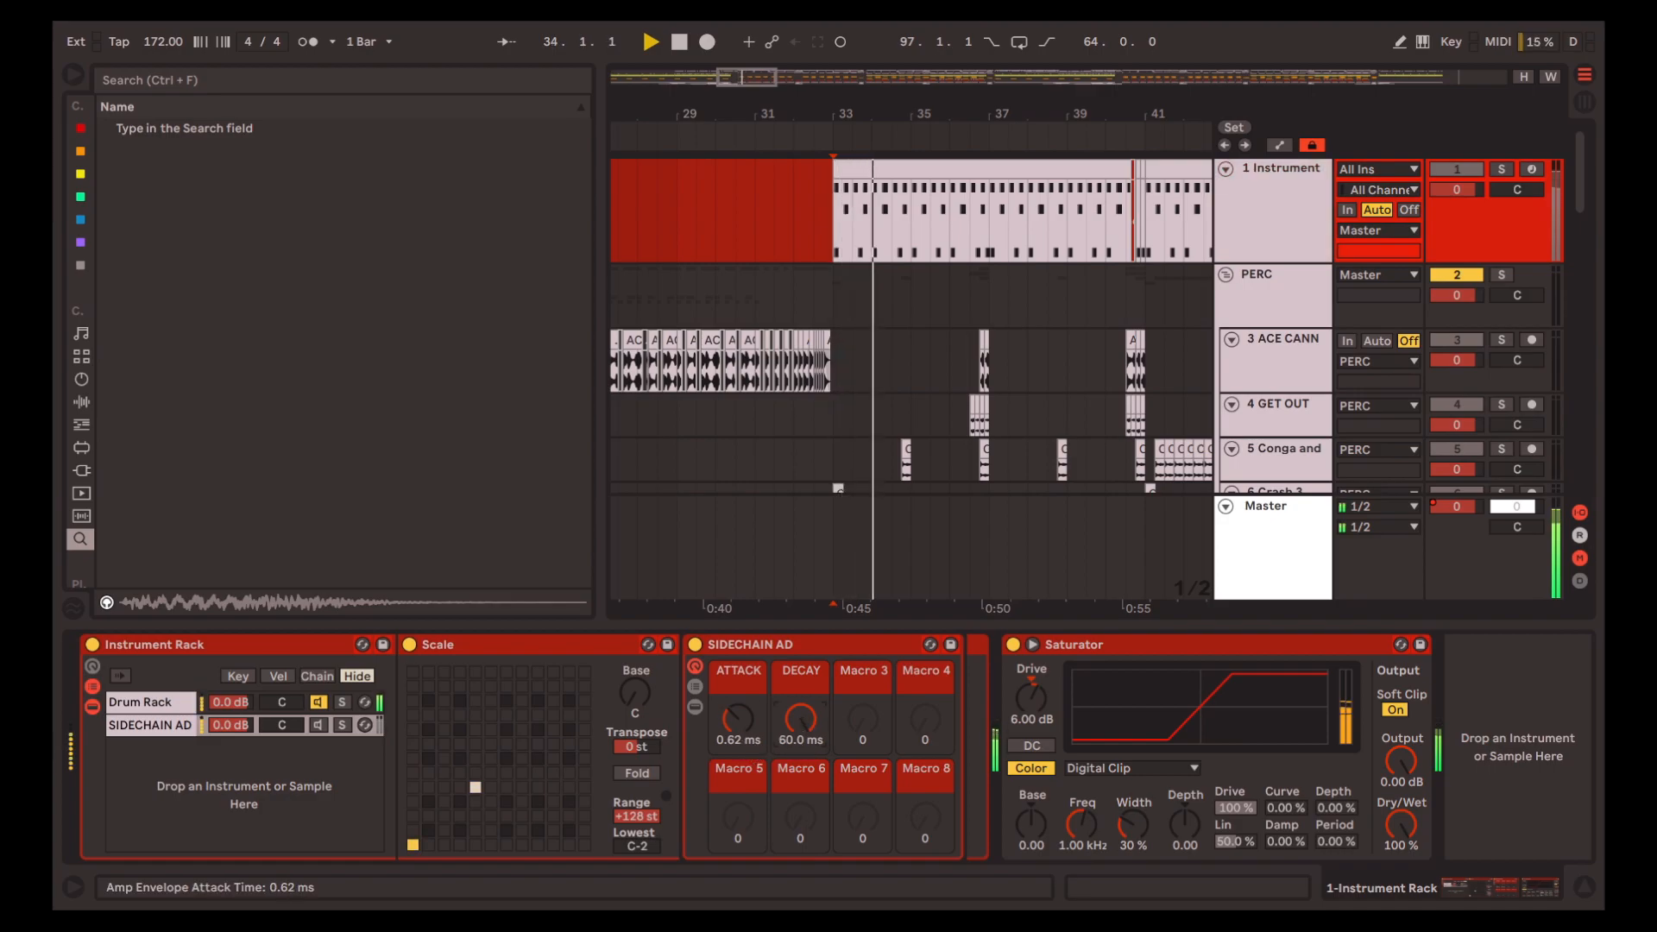
scroll(1140, 385, down, 10)
click(1250, 276)
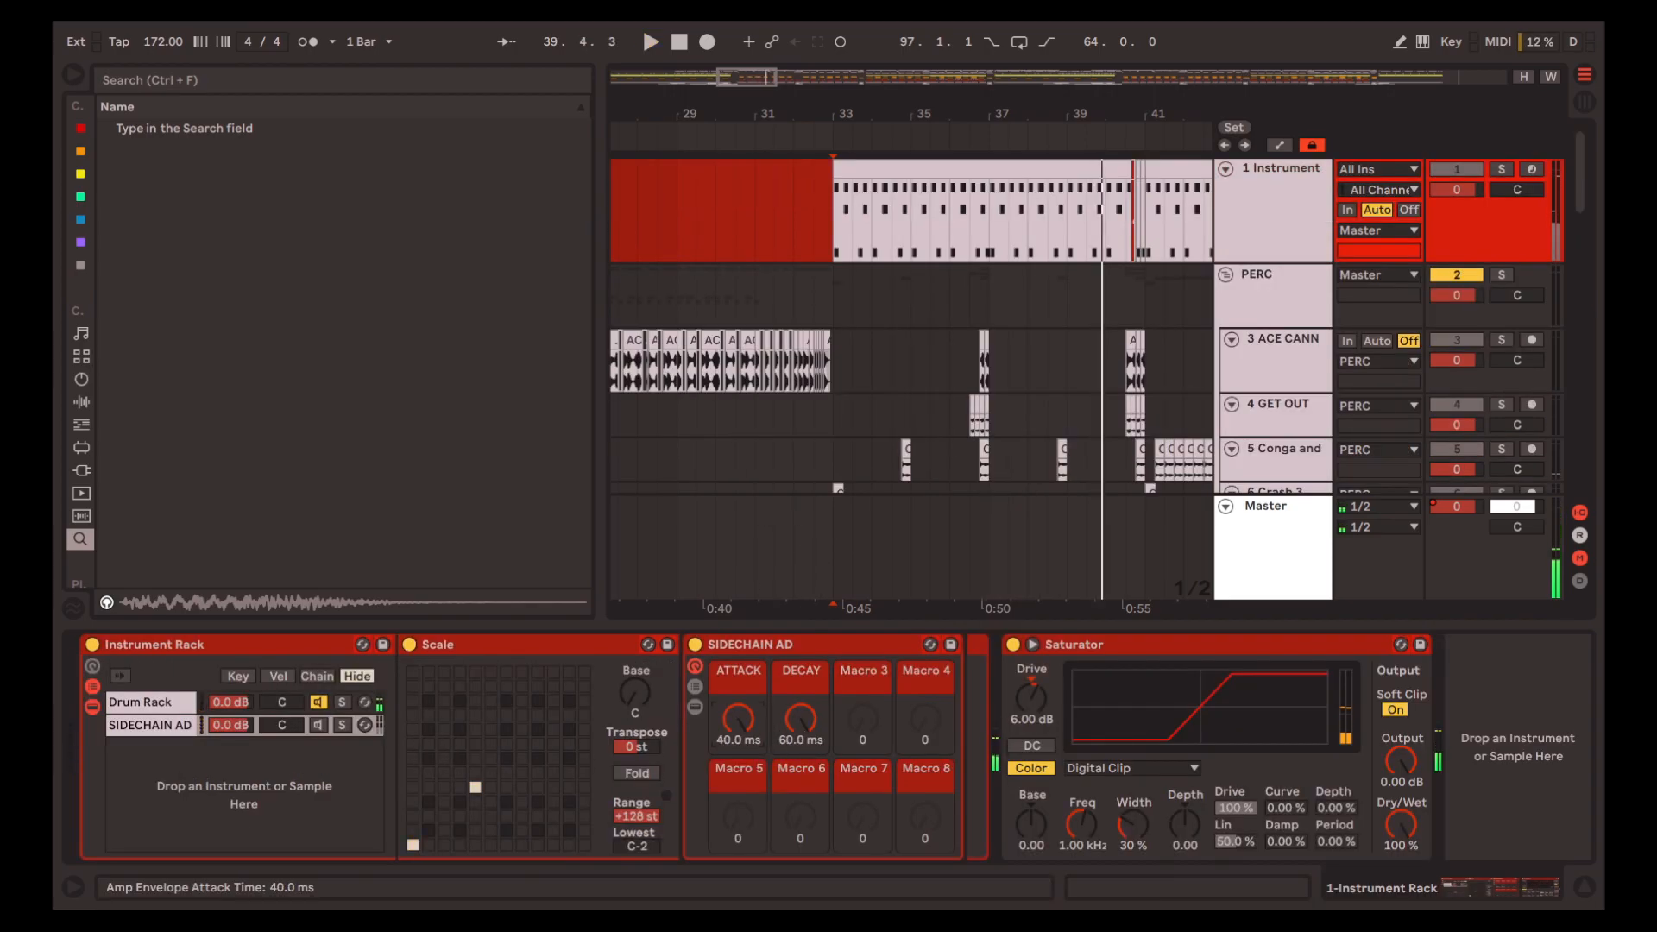
Set the SIDECHAIN AD rack's ATTACK to 40.0 ms and play from 33.1.1 while watching the OVERTONES Compressor's response
key(space)
scroll(1130, 385, down, 10)
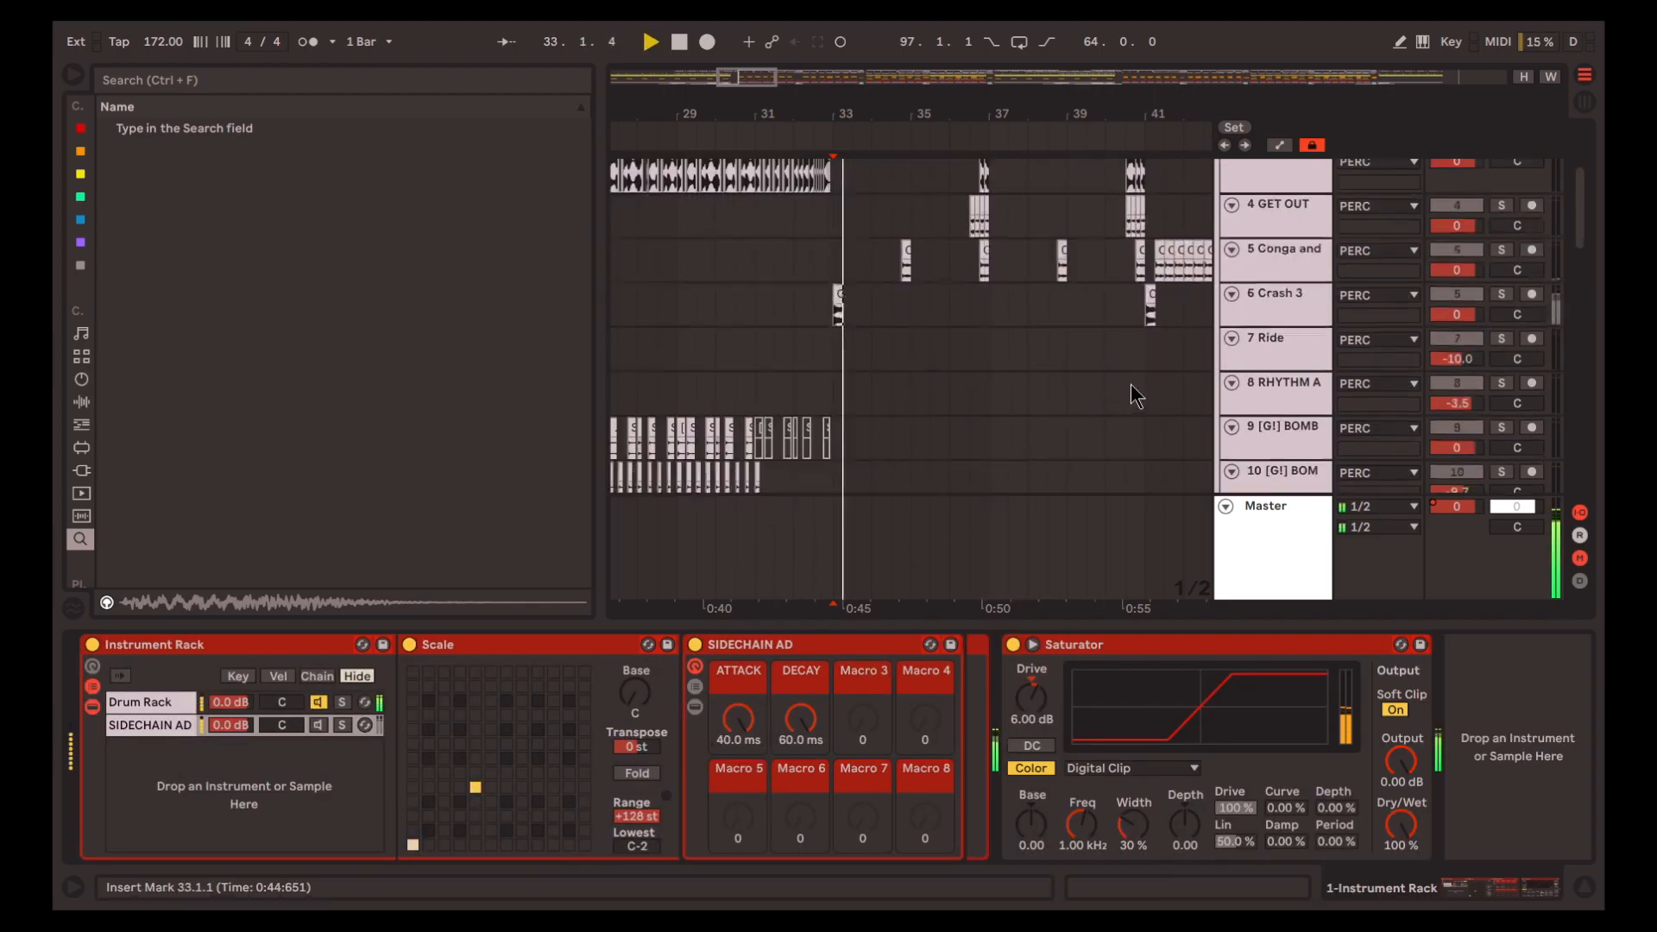
click(1260, 369)
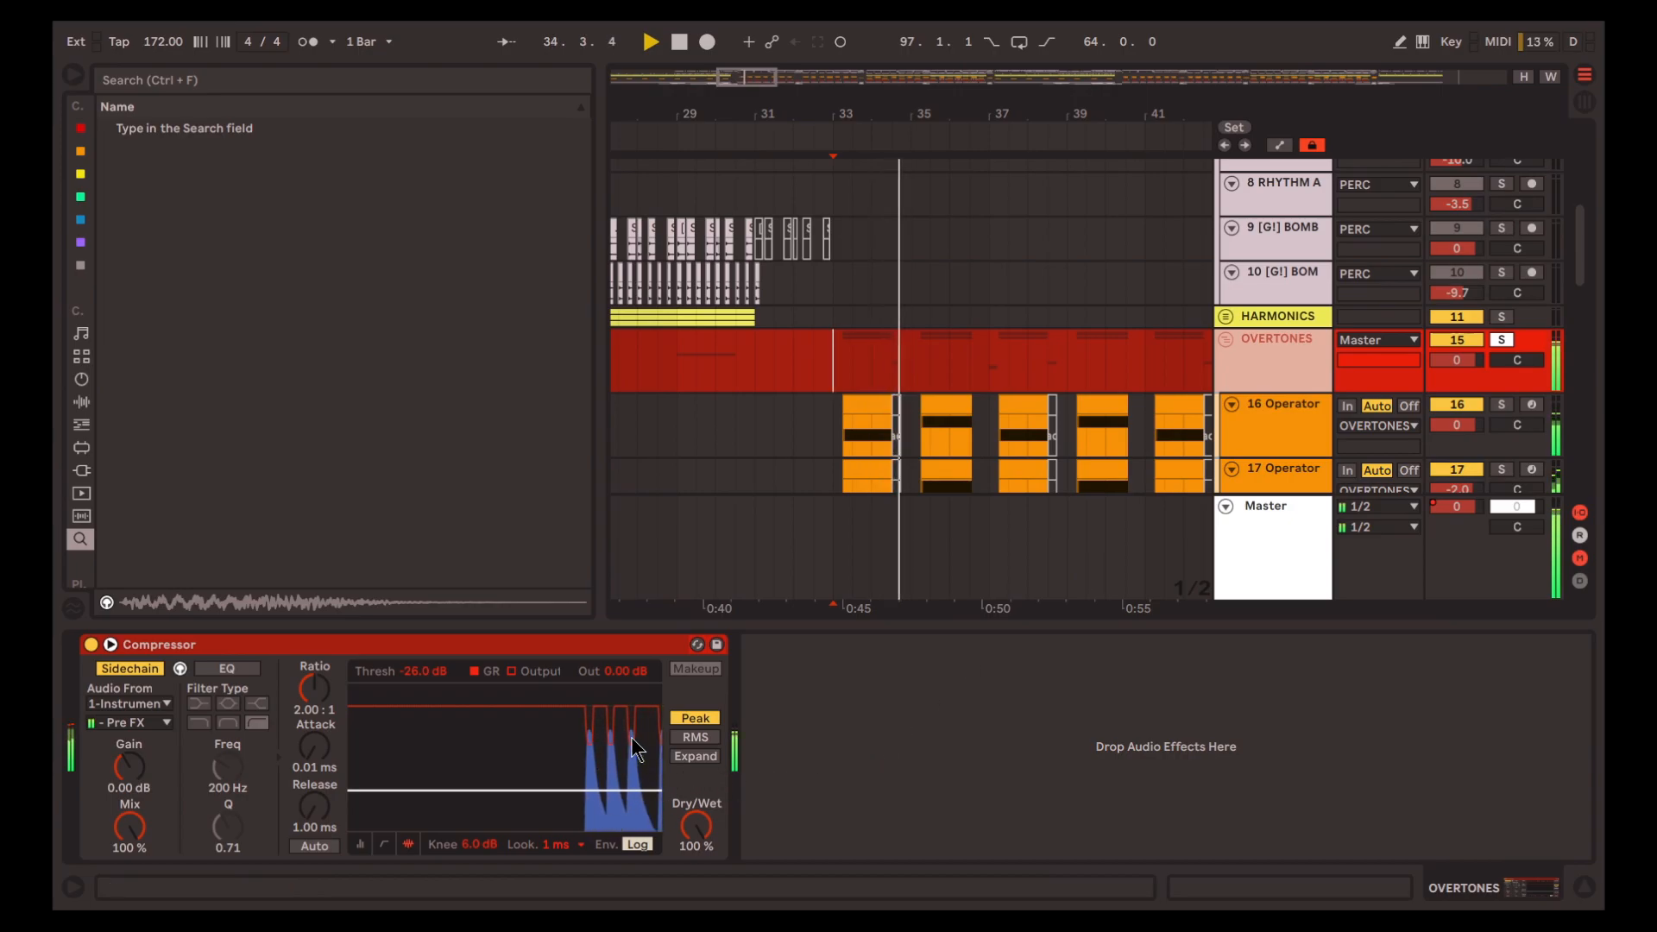
mouse_move(292, 824)
mouse_down()
mouse_move(292, 760)
mouse_move(291, 811)
mouse_up()
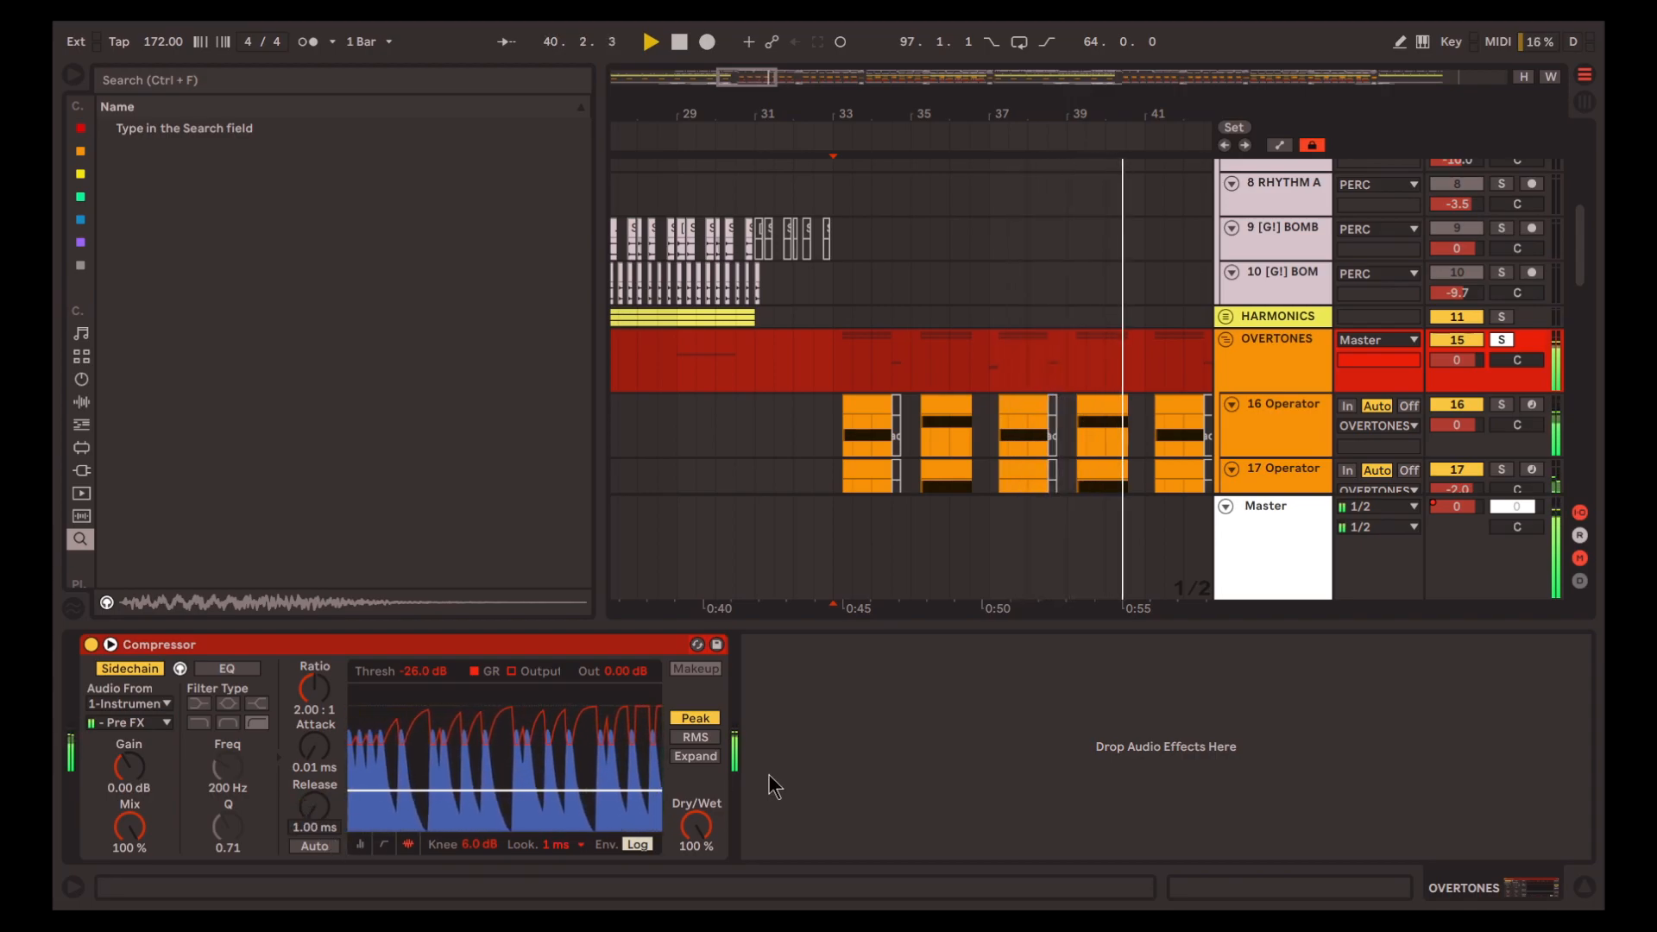
key(space)
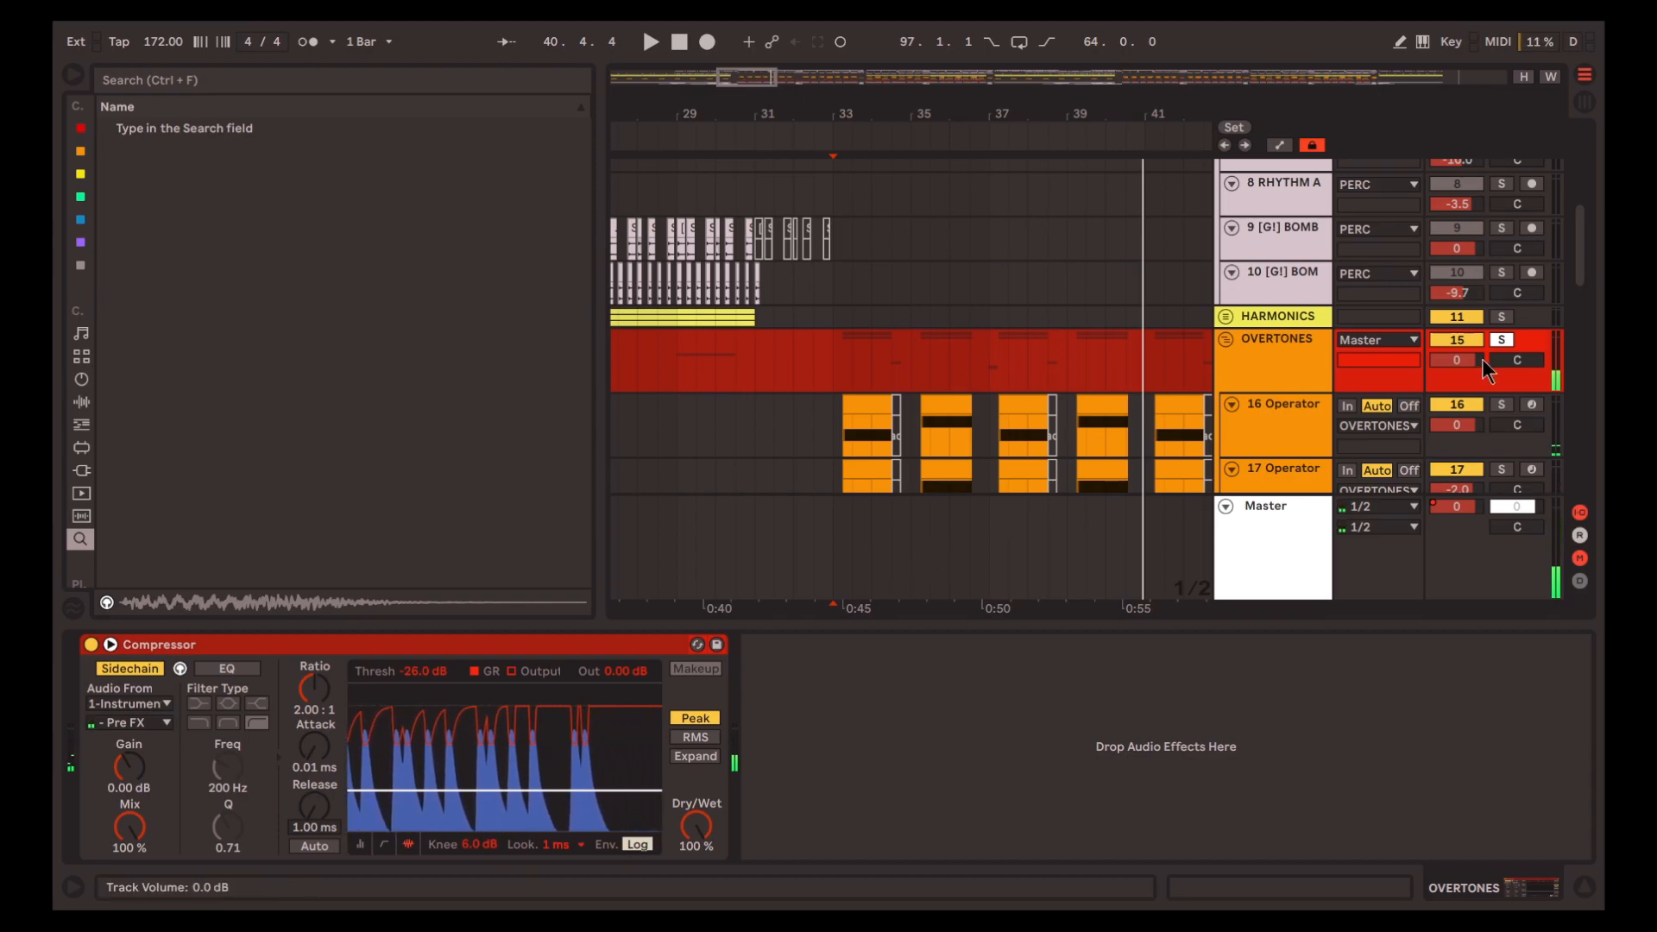
Turn off the OVERTONES solo and its Compressor's sidechain listening, and show the full arrangement from the first track
click(1504, 340)
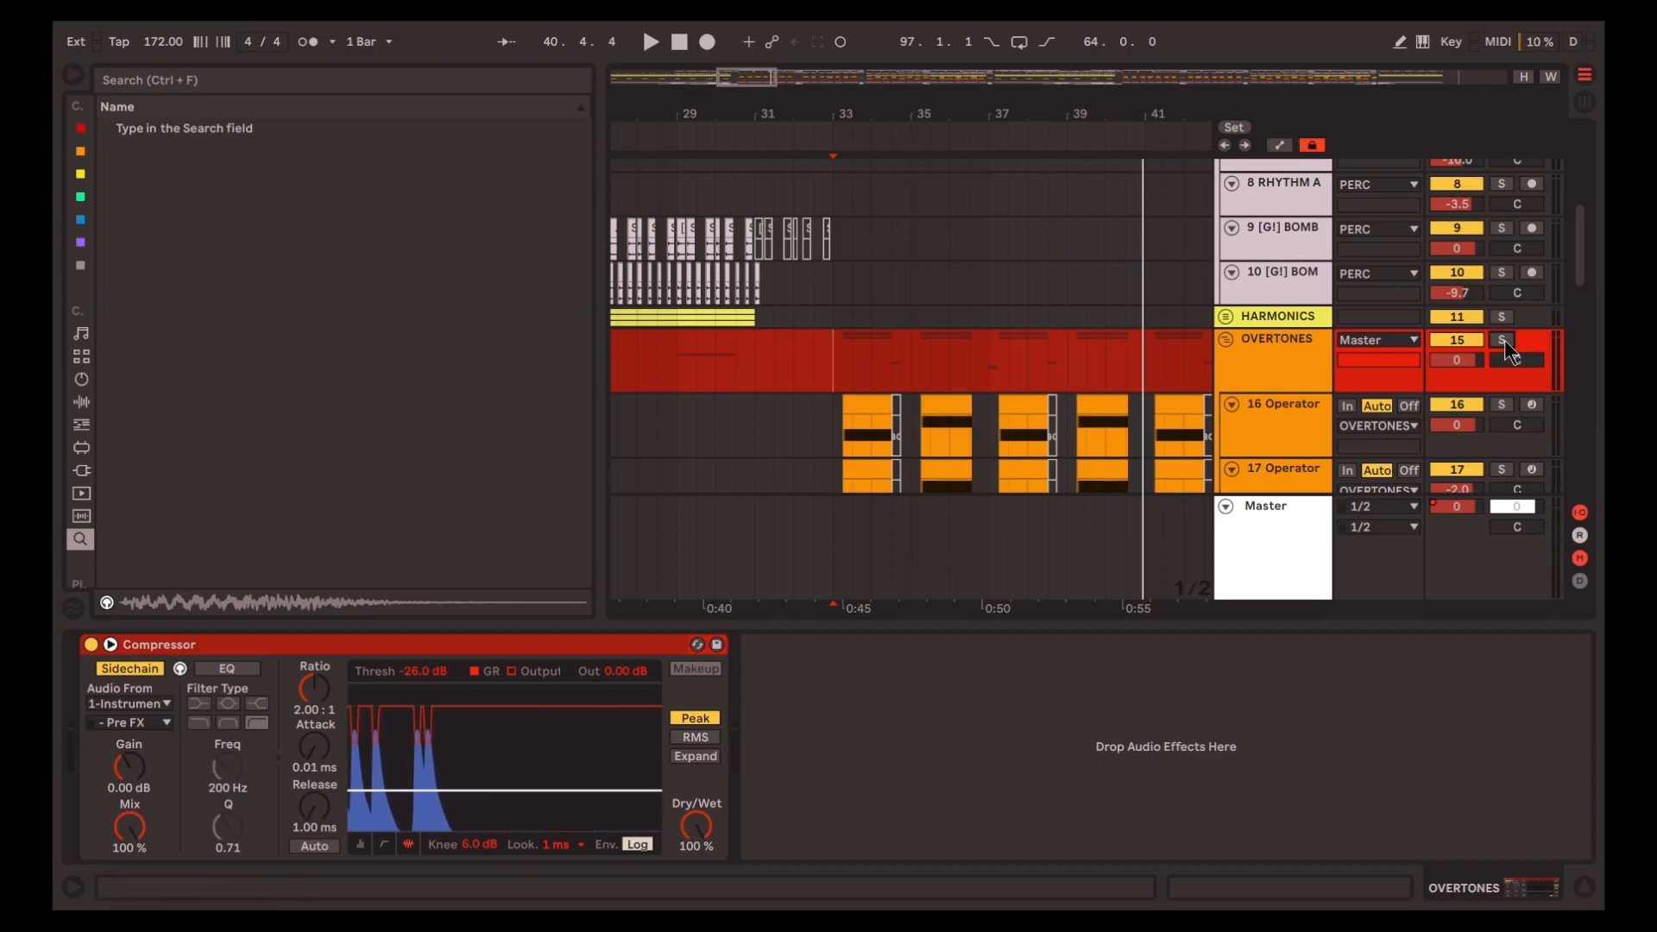
scroll(842, 428, up, 5)
key(w)
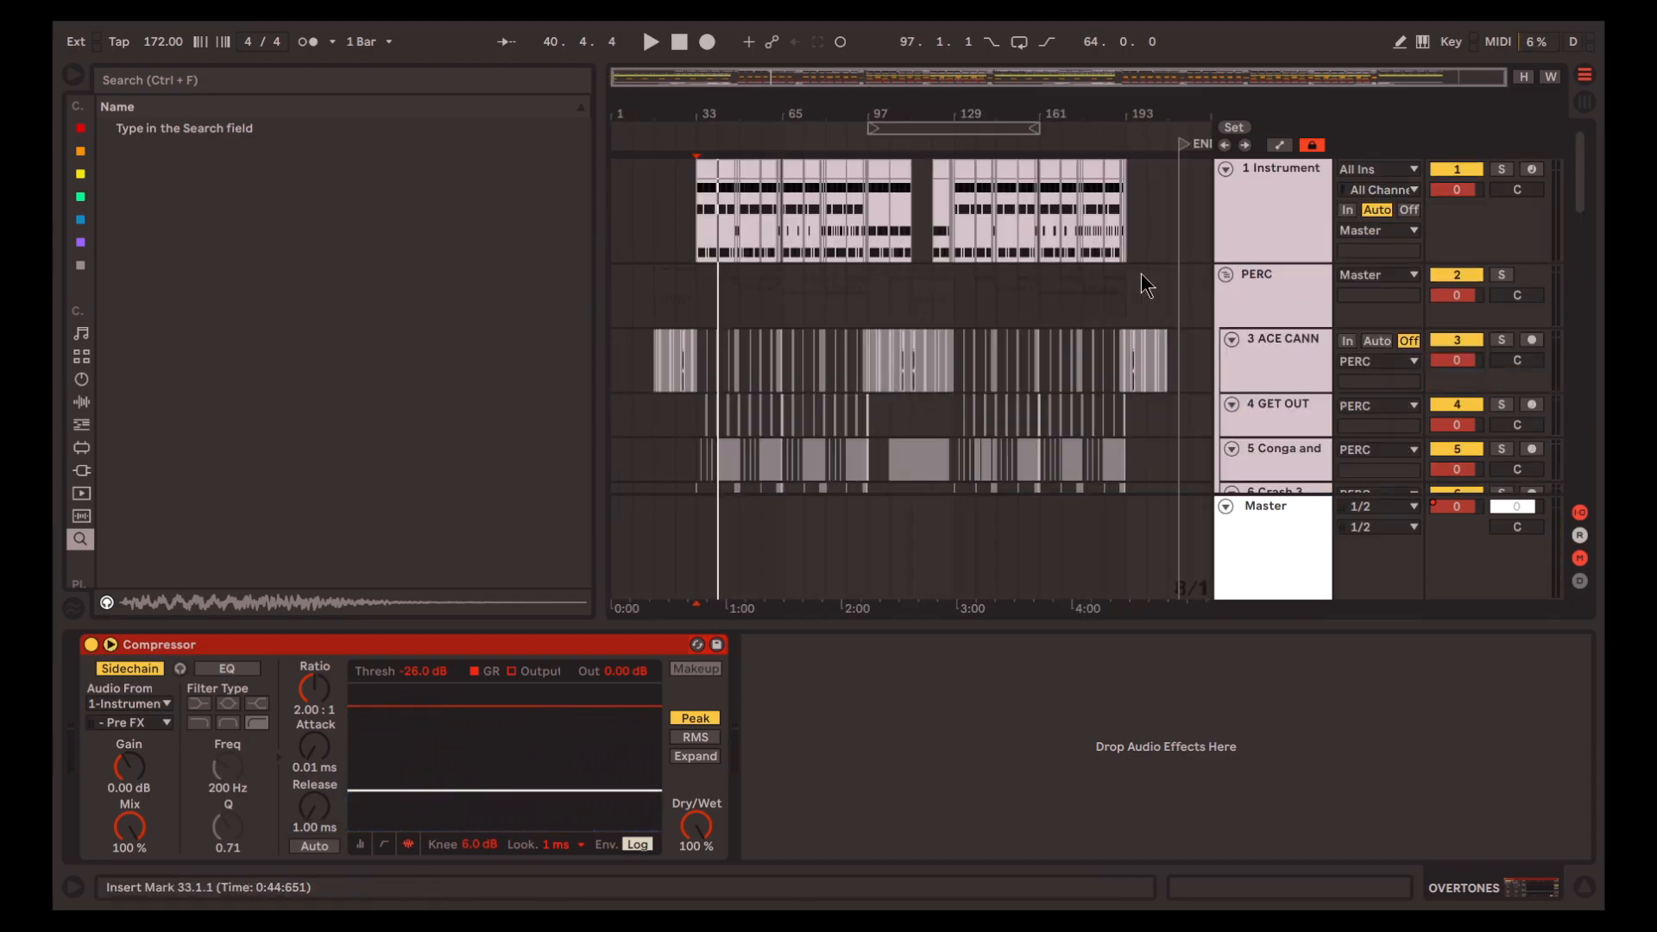
Place the insert marker at 1.1.1 on the PERC group and fold the PERC, HARMONICS, OVERTONES and SUB groups
click(1189, 211)
click(620, 294)
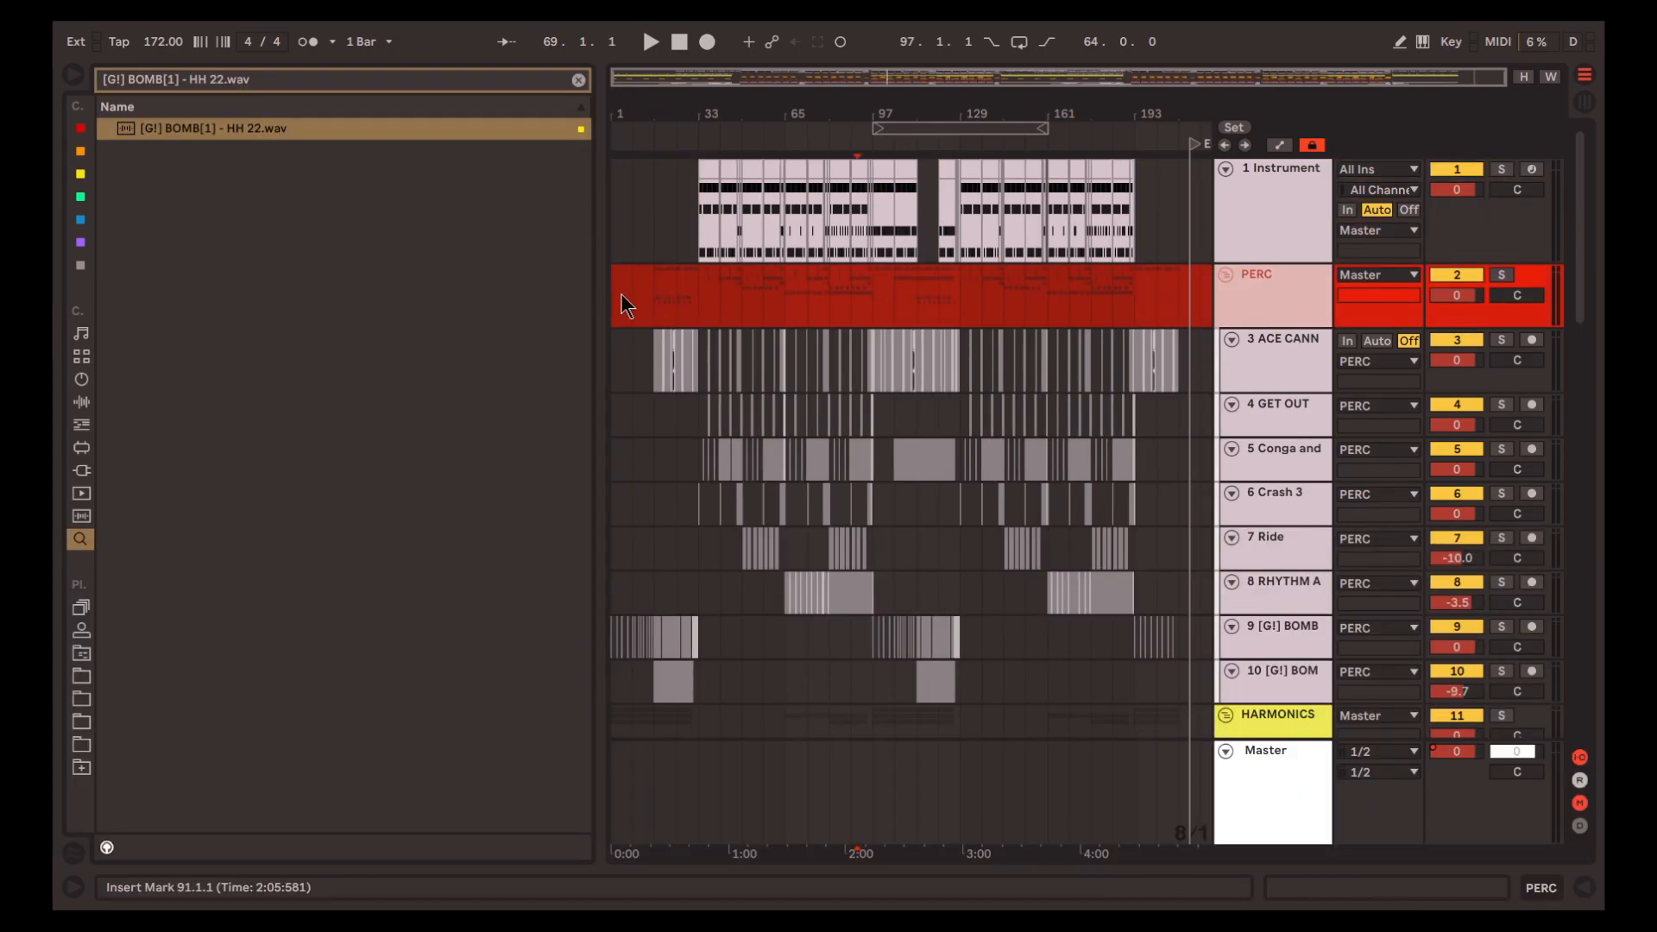
click(1225, 276)
click(1224, 318)
click(1225, 341)
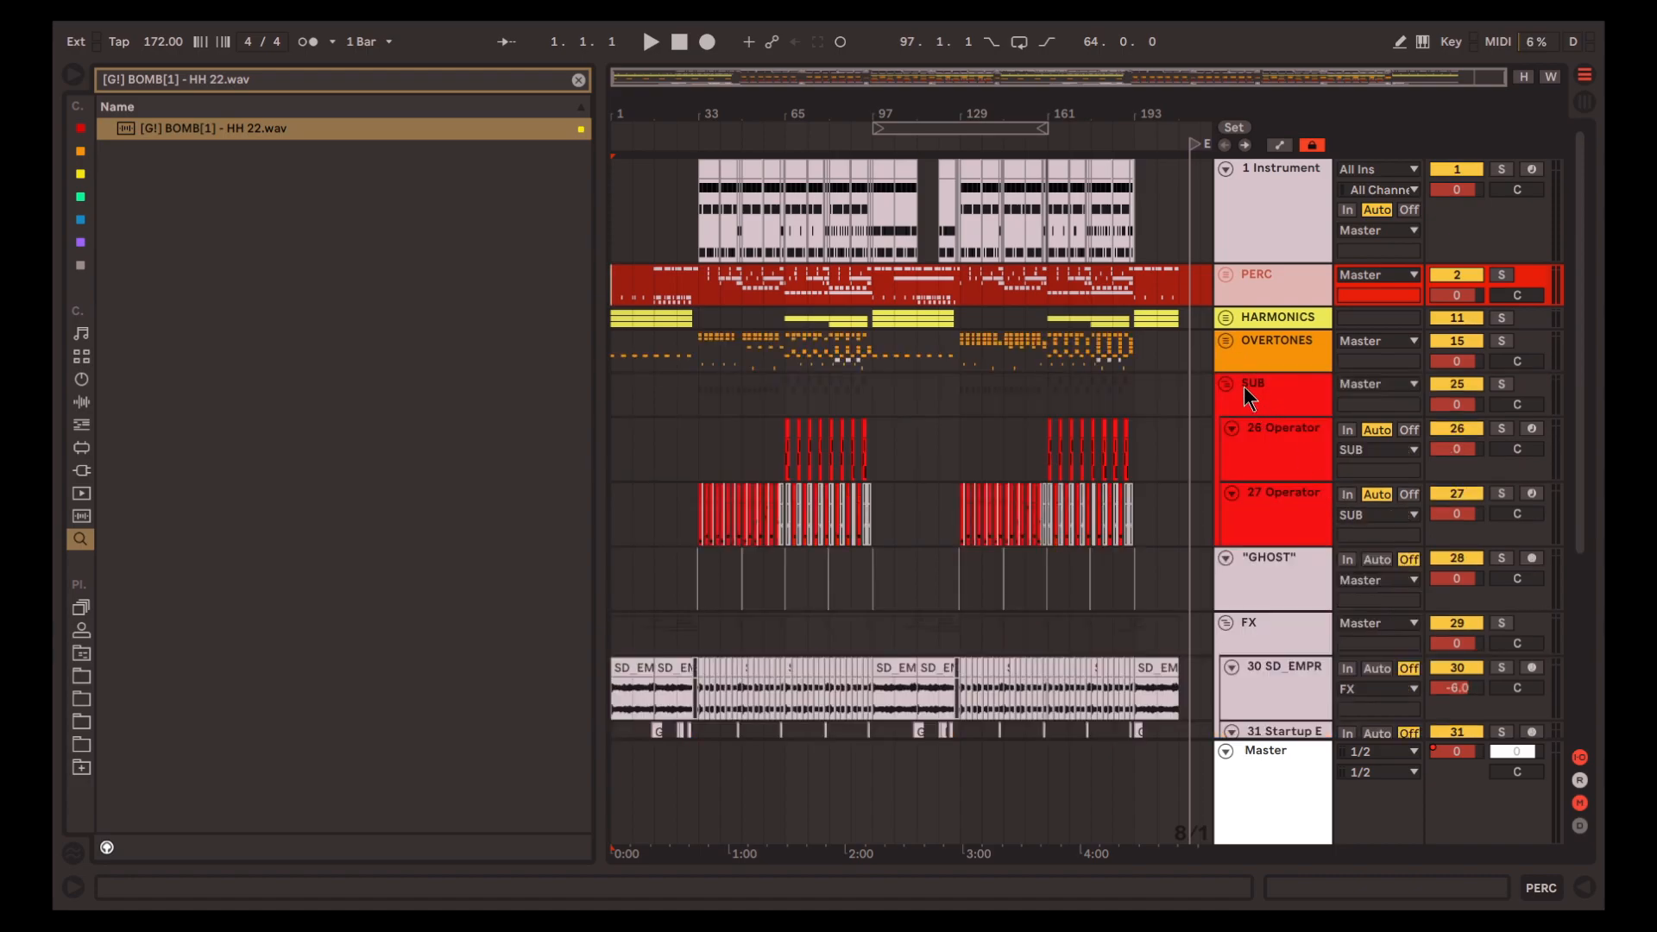
click(1225, 383)
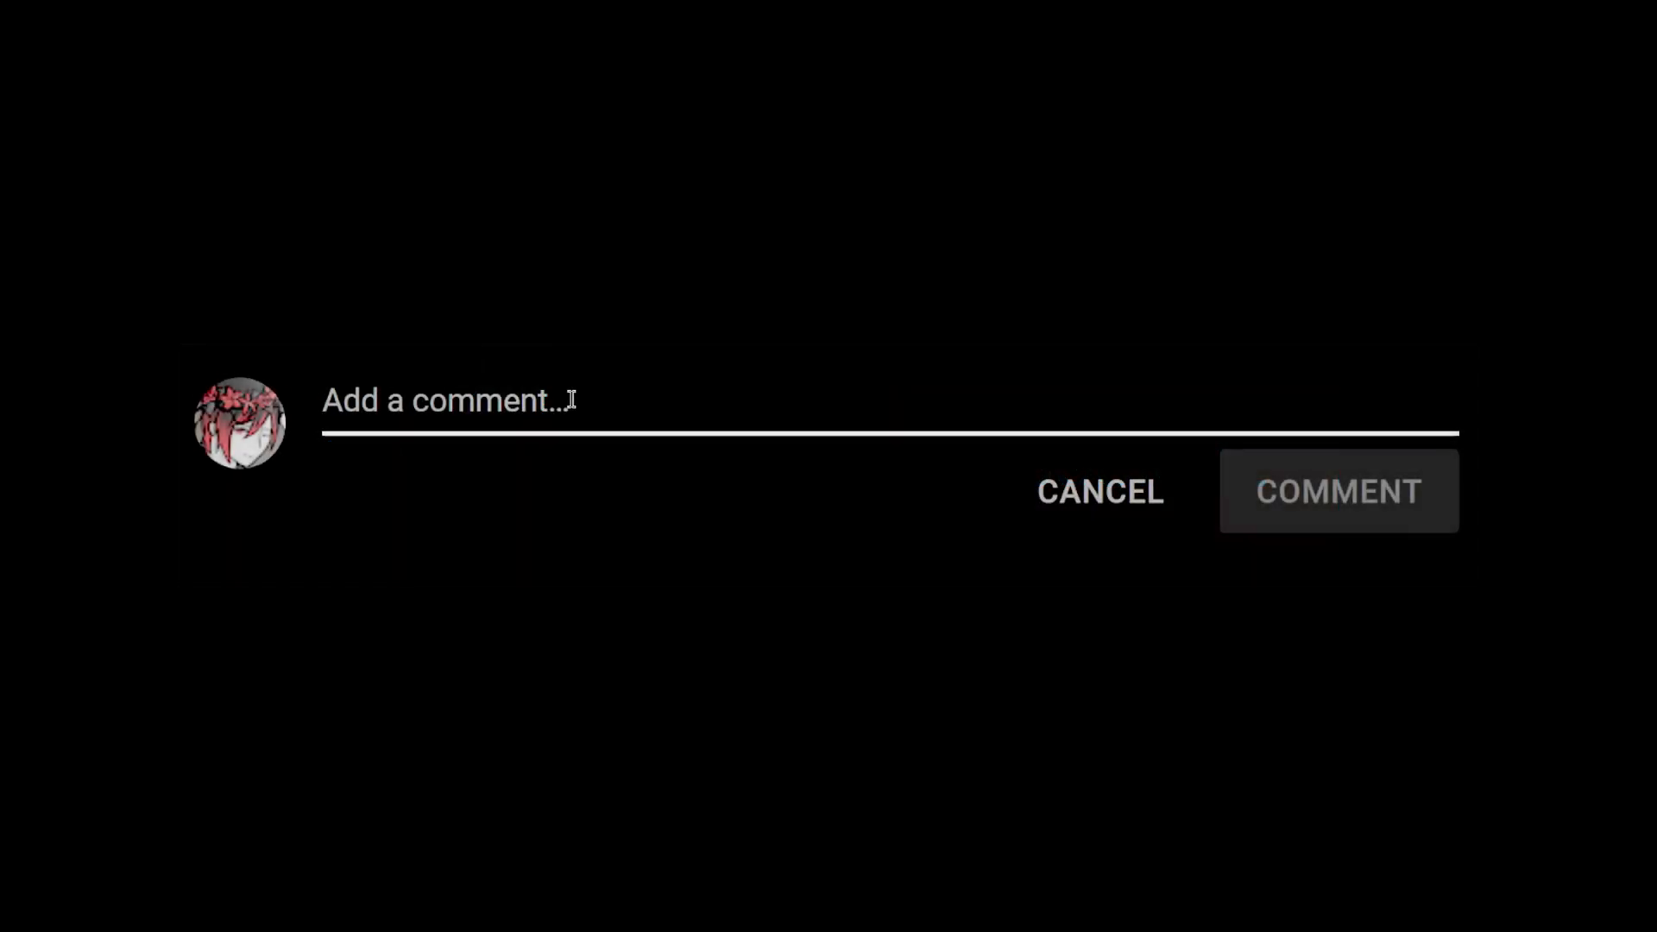
text(asldiufghkusdebgljiaebrgpjuiawGRJ;PAEIP;LTNHR)
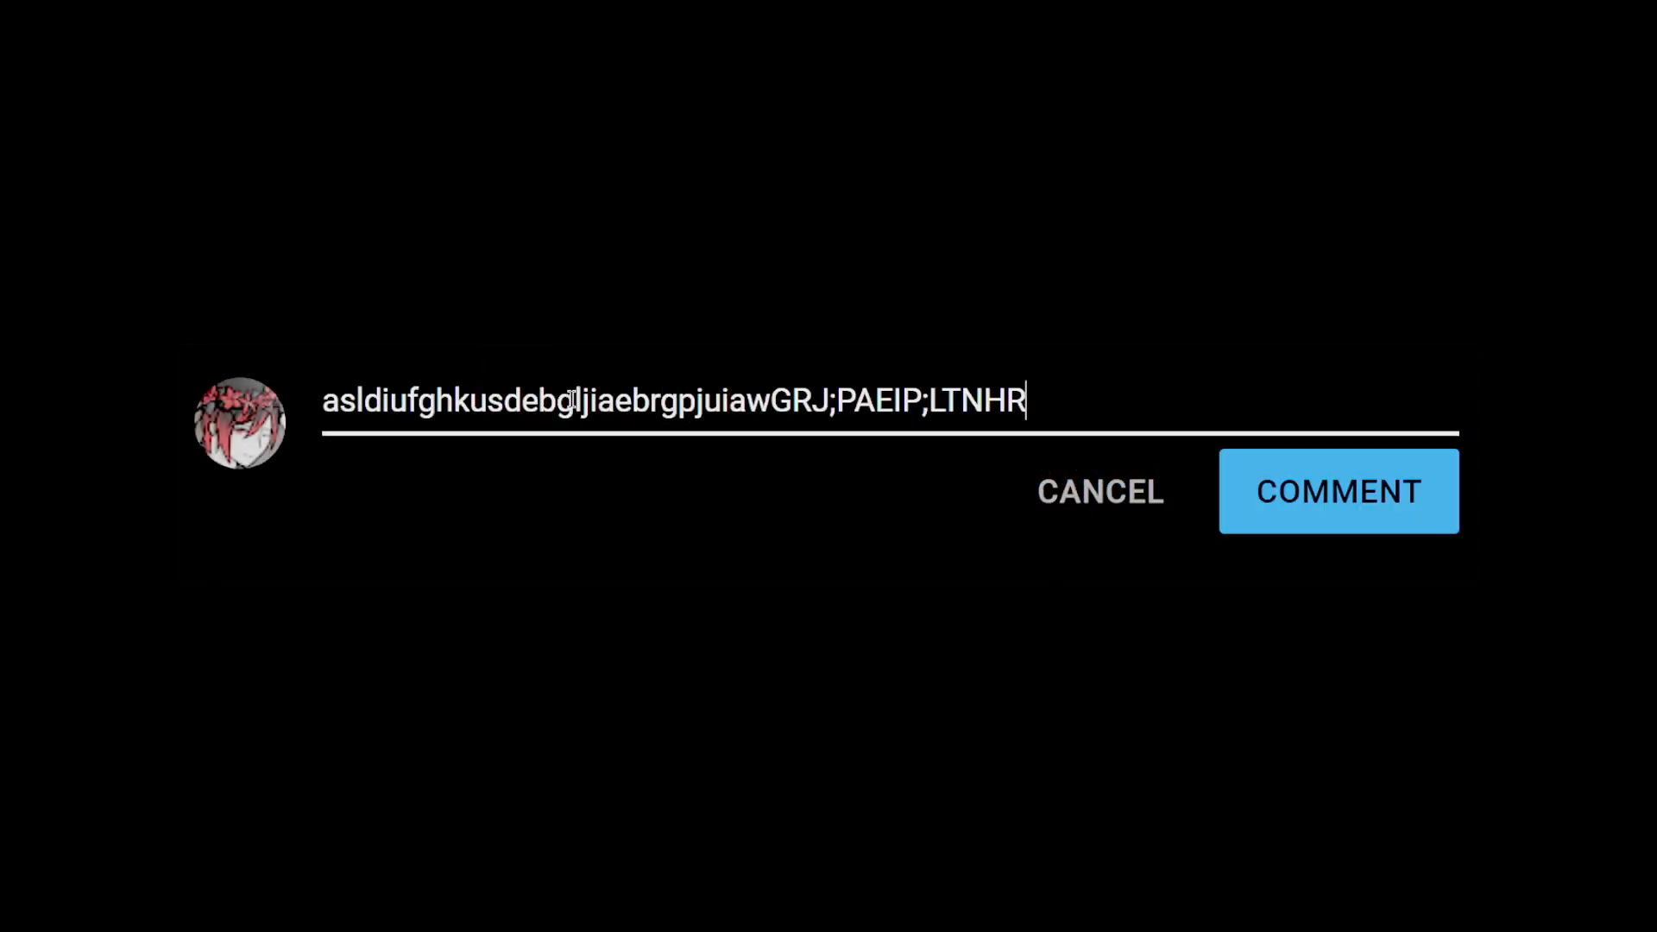